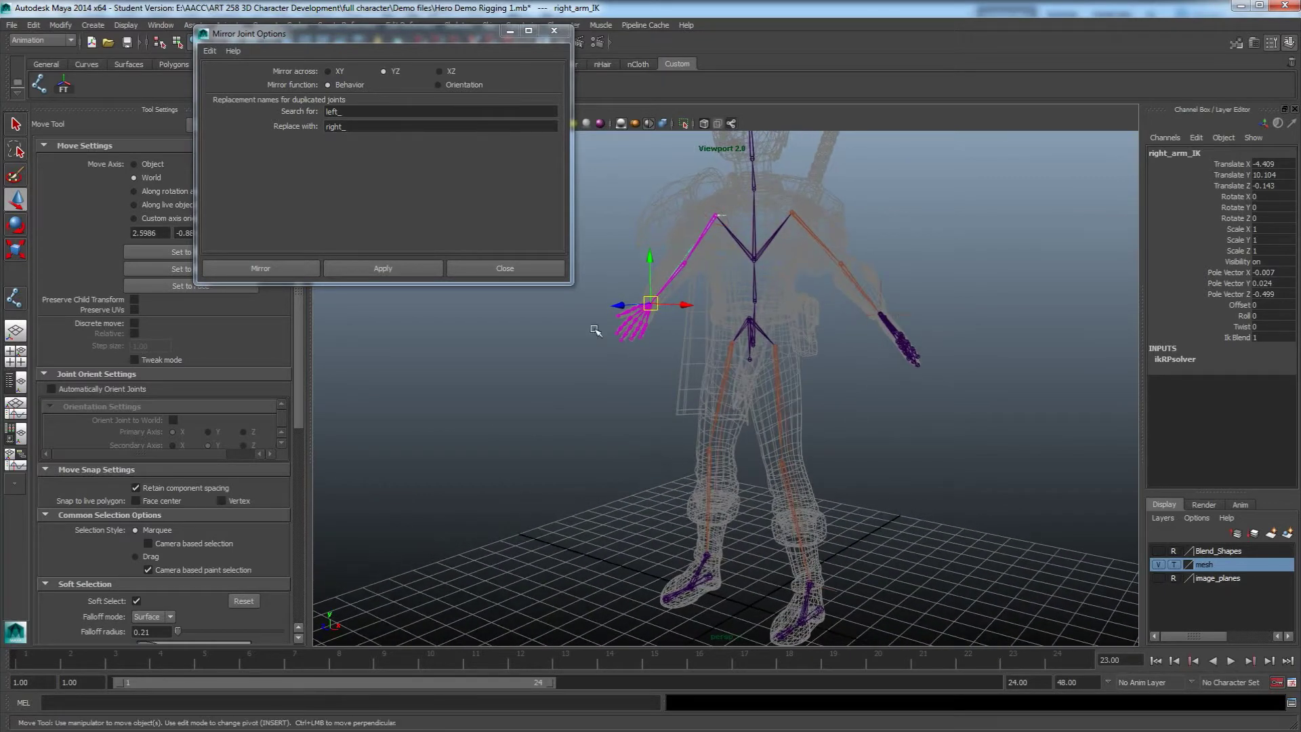
Step: Try moving the left arm IK handle and the left leg IK handle, and undo each move
{"action": "left_click", "coordinate": [906, 320]}
{"action": "left_click_drag", "start_coordinate": [884, 313], "coordinate": [856, 265]}
{"action": "key", "text": "ctrl+z"}
{"action": "middle_click_drag", "start_coordinate": [839, 602], "coordinate": [870, 537], "text": "alt"}
{"action": "left_click_drag", "start_coordinate": [861, 530], "coordinate": [830, 446]}
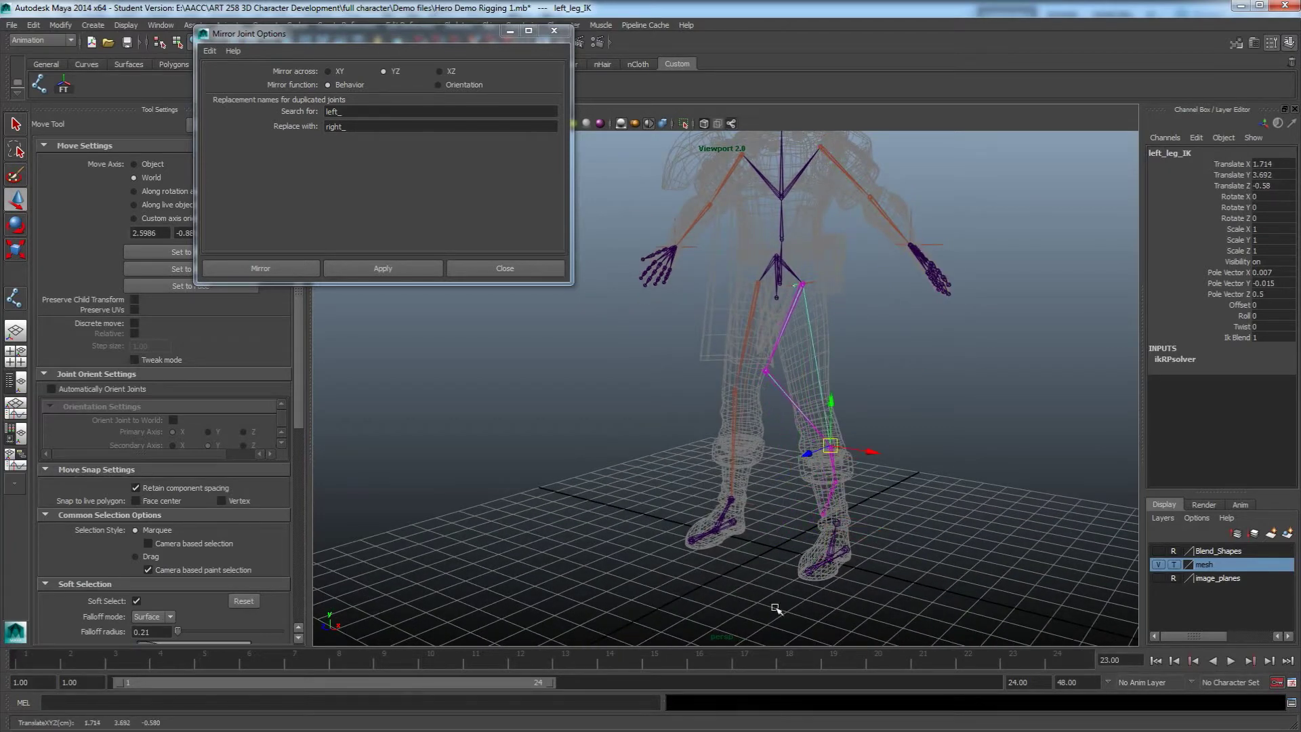
{"action": "key", "text": "ctrl+z"}
Step: Examine the left foot's joints and the overlapping ankle joint and leg IK handle up close
{"action": "left_click_drag", "start_coordinate": [908, 471], "coordinate": [827, 520], "text": "alt"}
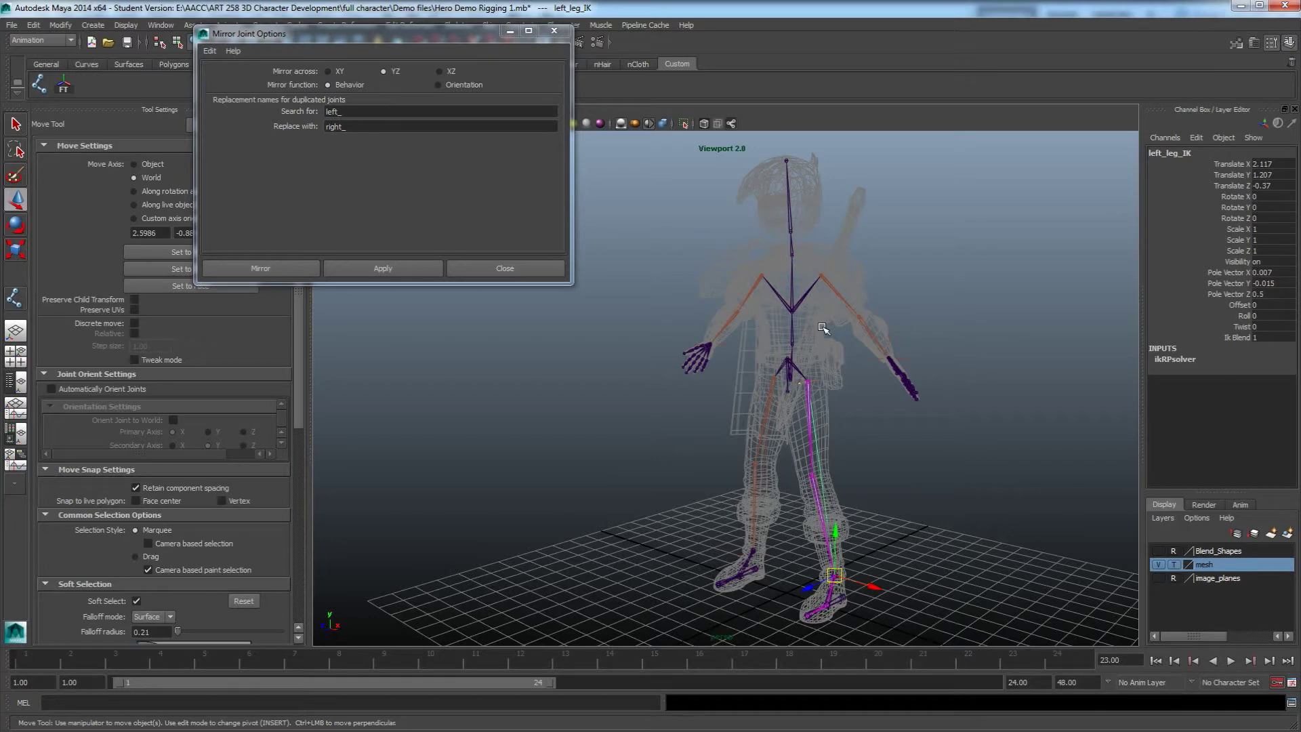
{"action": "middle_click_drag", "start_coordinate": [868, 573], "coordinate": [894, 450], "text": "alt"}
{"action": "left_click_drag", "start_coordinate": [895, 450], "coordinate": [891, 511], "text": "alt"}
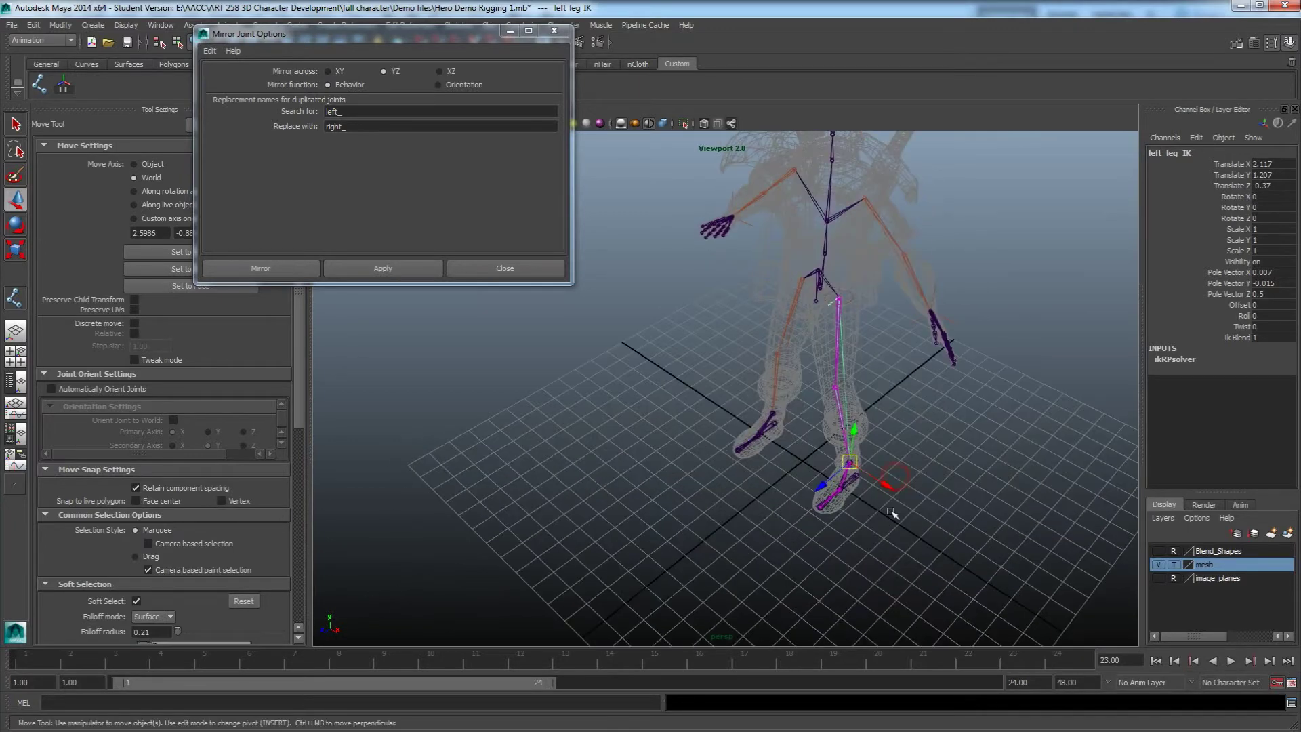
{"action": "scroll", "coordinate": [890, 512], "scroll_direction": "up", "scroll_amount": 3}
{"action": "middle_click_drag", "start_coordinate": [891, 511], "coordinate": [755, 478], "text": "alt"}
{"action": "left_click_drag", "start_coordinate": [766, 528], "coordinate": [760, 491], "text": "alt"}
{"action": "scroll", "coordinate": [782, 505], "scroll_direction": "up", "scroll_amount": 3}
{"action": "scroll", "coordinate": [769, 512], "scroll_direction": "up", "scroll_amount": 2}
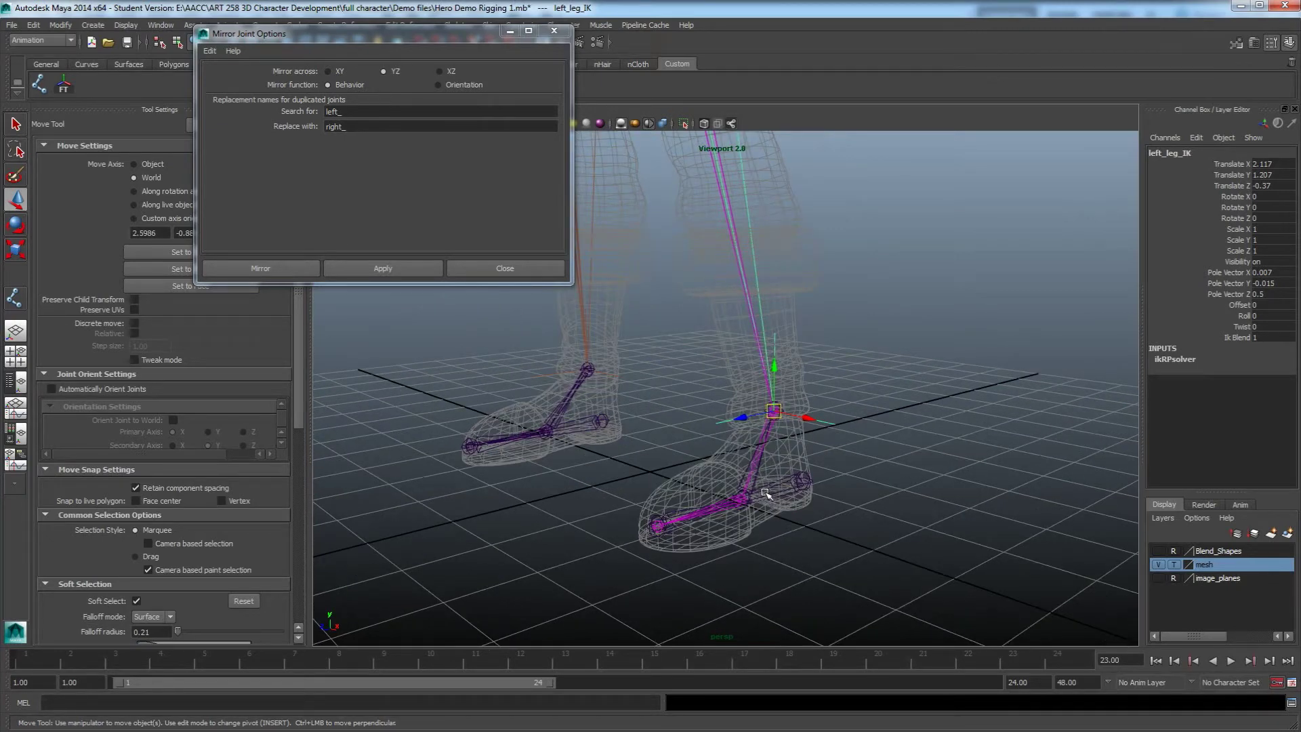
{"action": "mouse_move", "coordinate": [777, 510]}
{"action": "left_mouse_down", "text": "alt"}
{"action": "mouse_move", "coordinate": [756, 507]}
{"action": "mouse_move", "coordinate": [770, 497]}
{"action": "left_mouse_up", "text": "alt"}
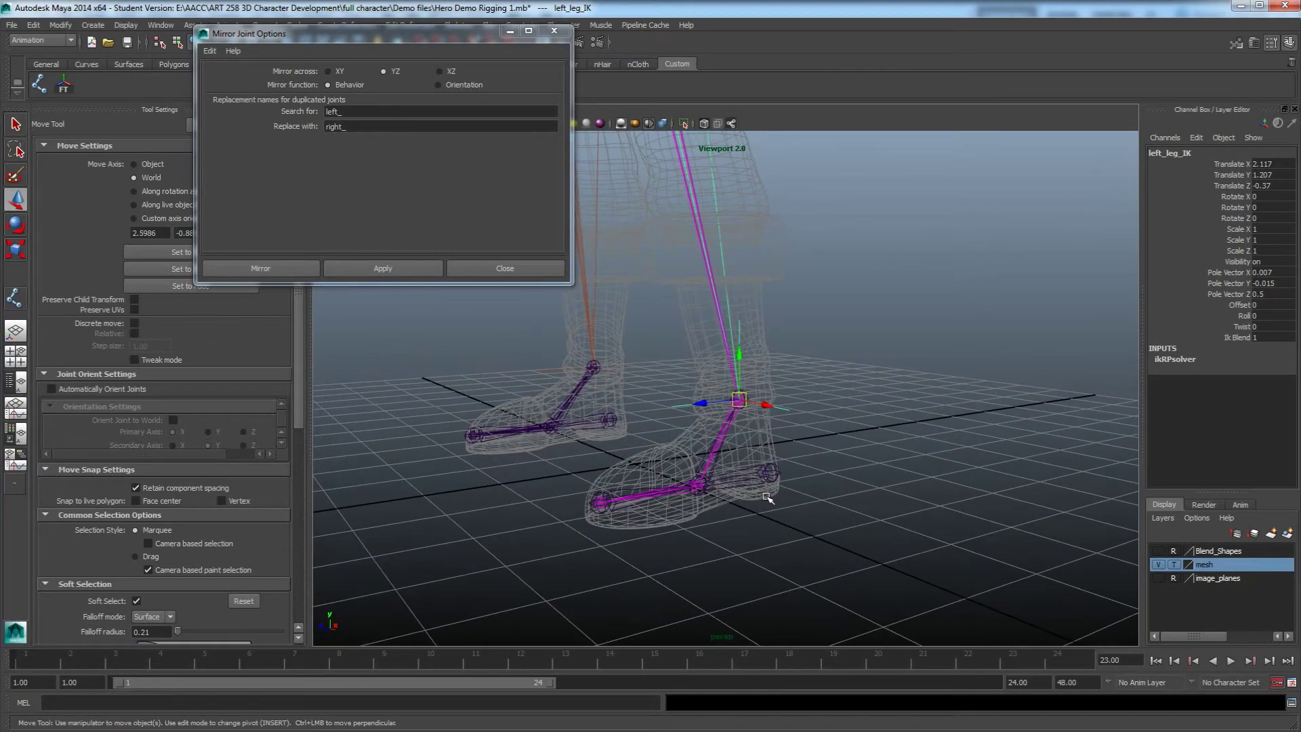
{"action": "scroll", "coordinate": [769, 493], "scroll_direction": "up", "scroll_amount": 5}
{"action": "middle_click_drag", "start_coordinate": [770, 491], "coordinate": [781, 427], "text": "alt"}
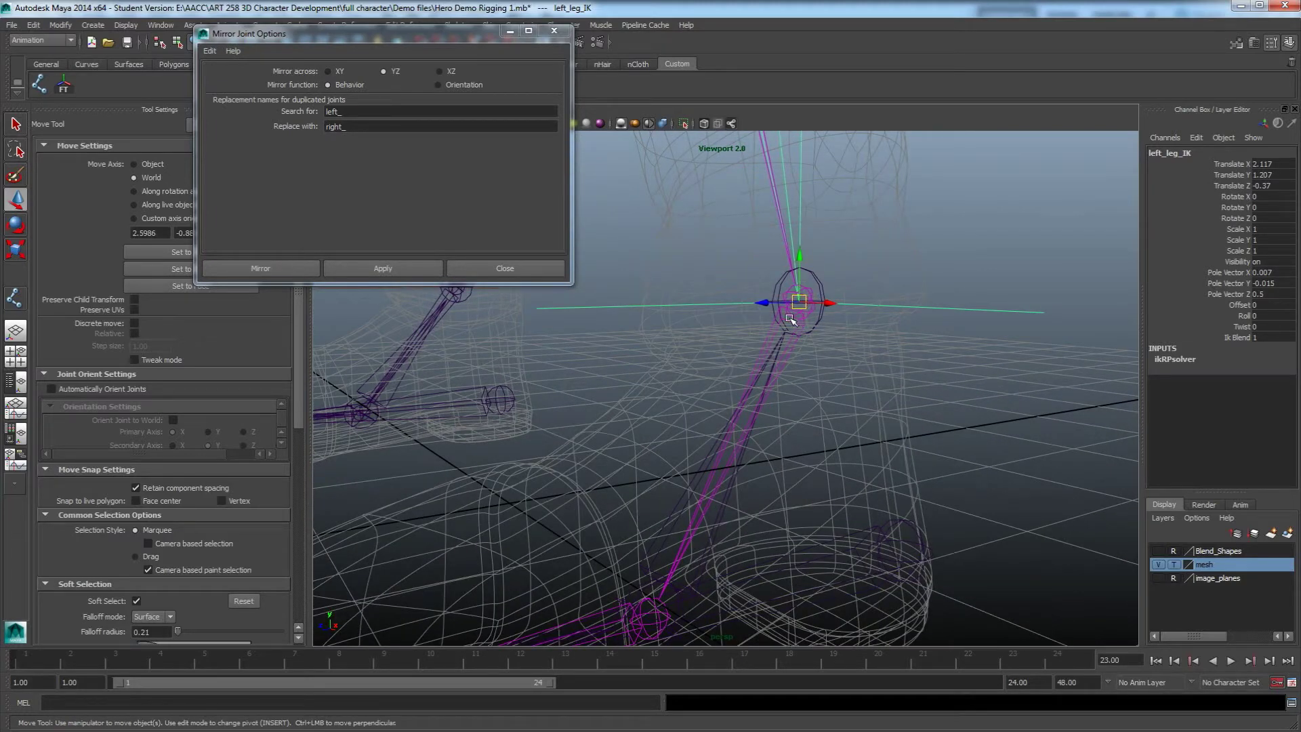
Step: Point-constrain left_leg_IK to left_RL_ankle_joint with Maintain offset on and all axes constrained
{"action": "left_click", "coordinate": [976, 255]}
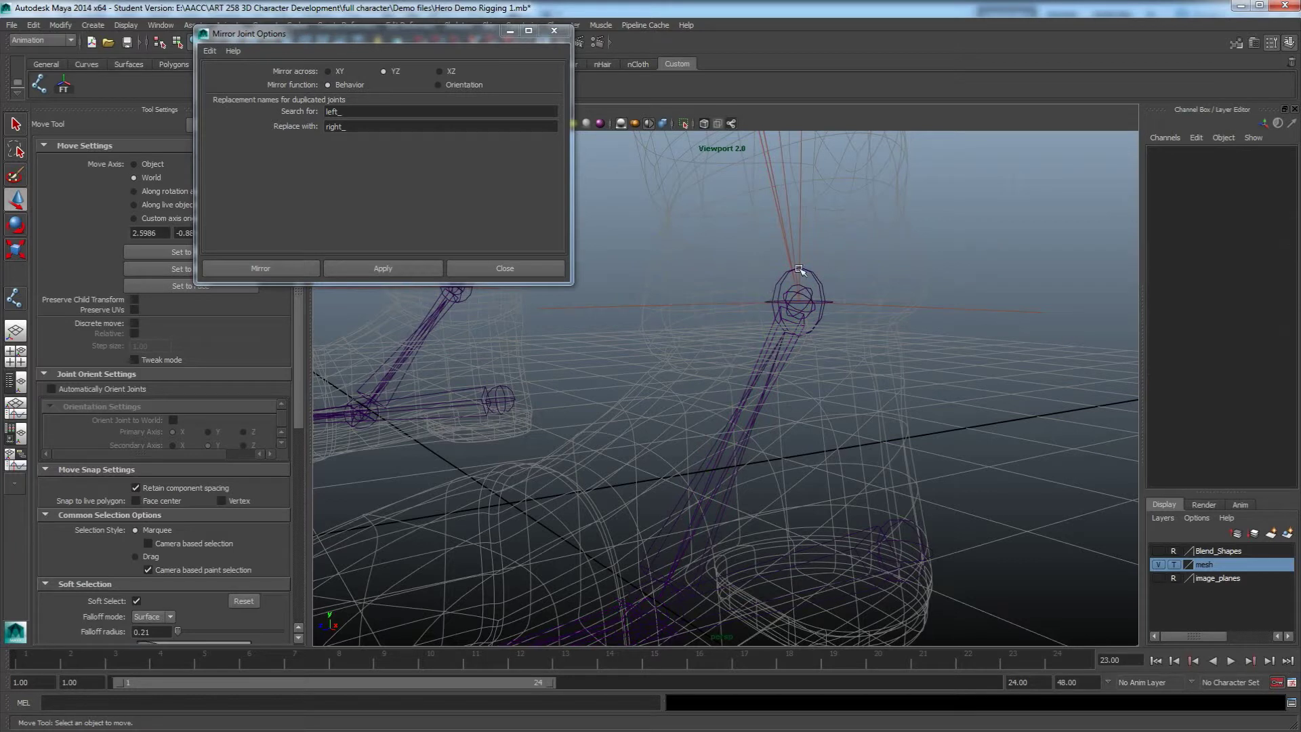
{"action": "left_click", "coordinate": [822, 280]}
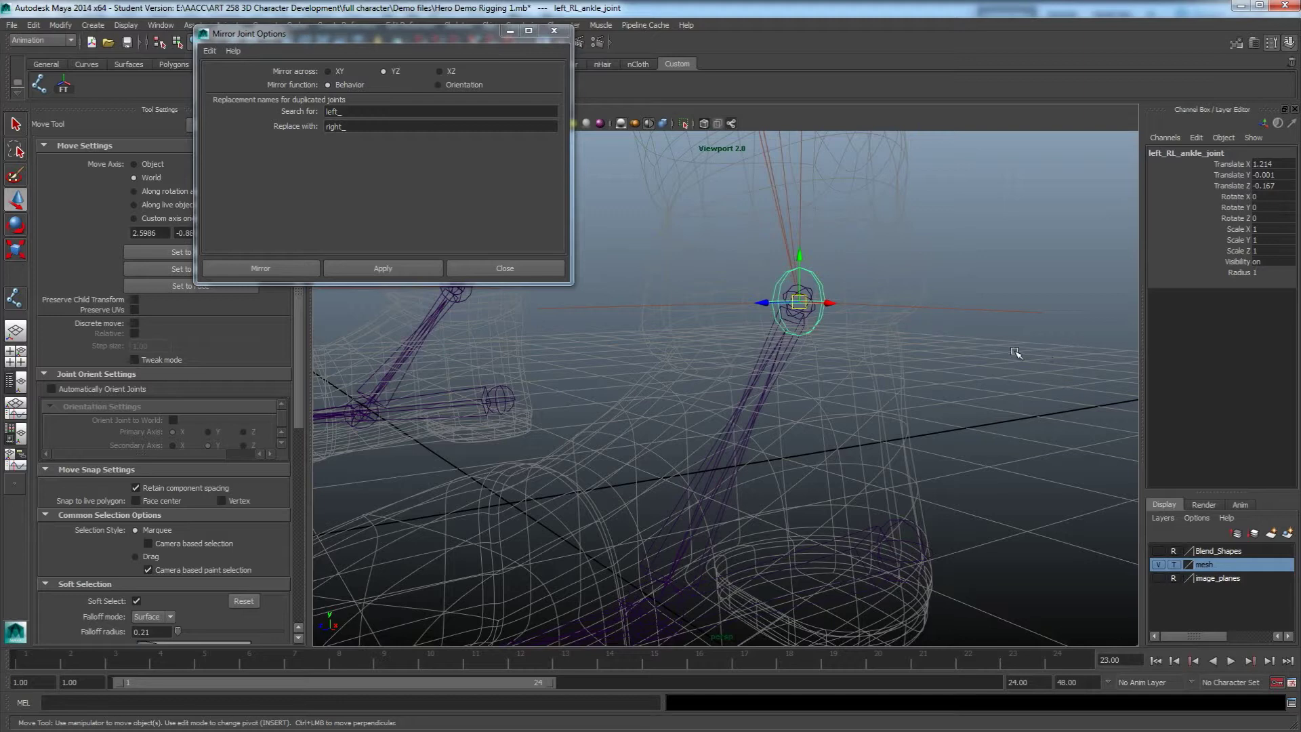
{"action": "left_click", "coordinate": [967, 288], "text": "shift"}
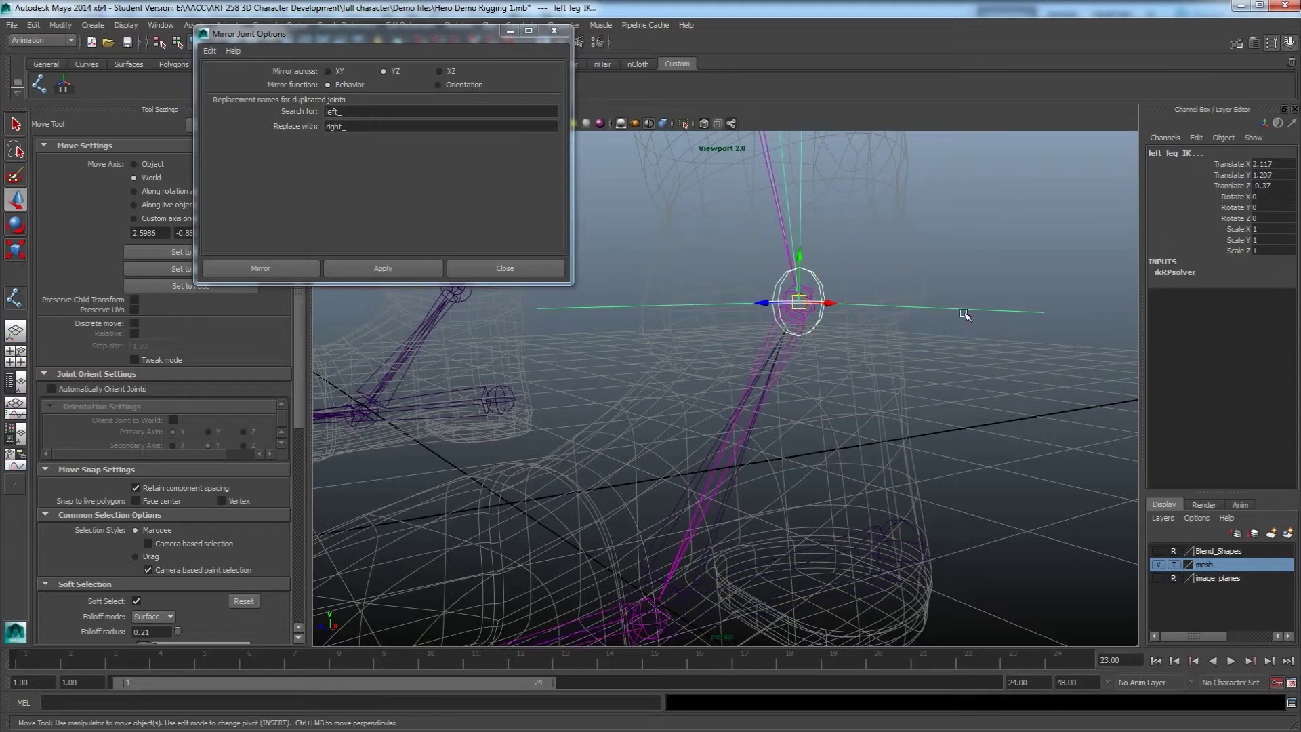
{"action": "left_click_drag", "start_coordinate": [928, 325], "coordinate": [934, 385], "text": "alt"}
{"action": "middle_click_drag", "start_coordinate": [952, 470], "coordinate": [814, 421], "text": "alt"}
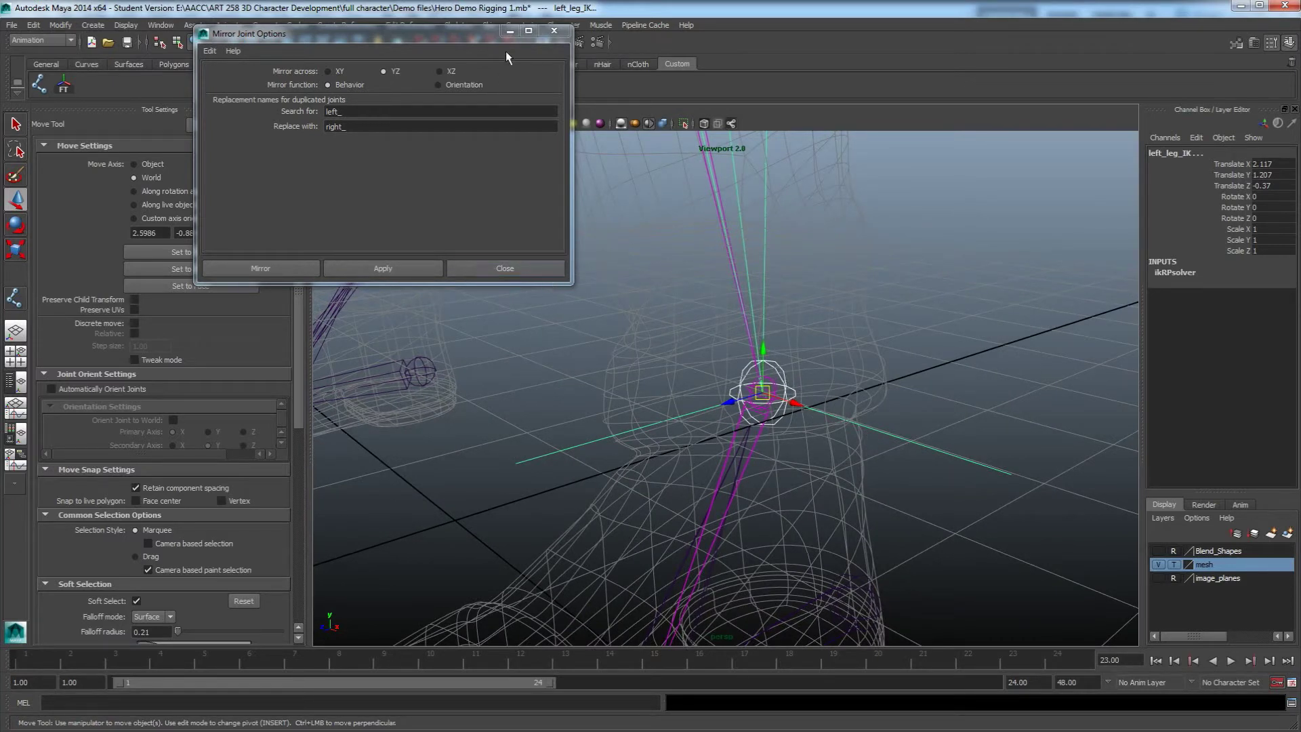
{"action": "left_click_drag", "start_coordinate": [484, 39], "coordinate": [415, 93]}
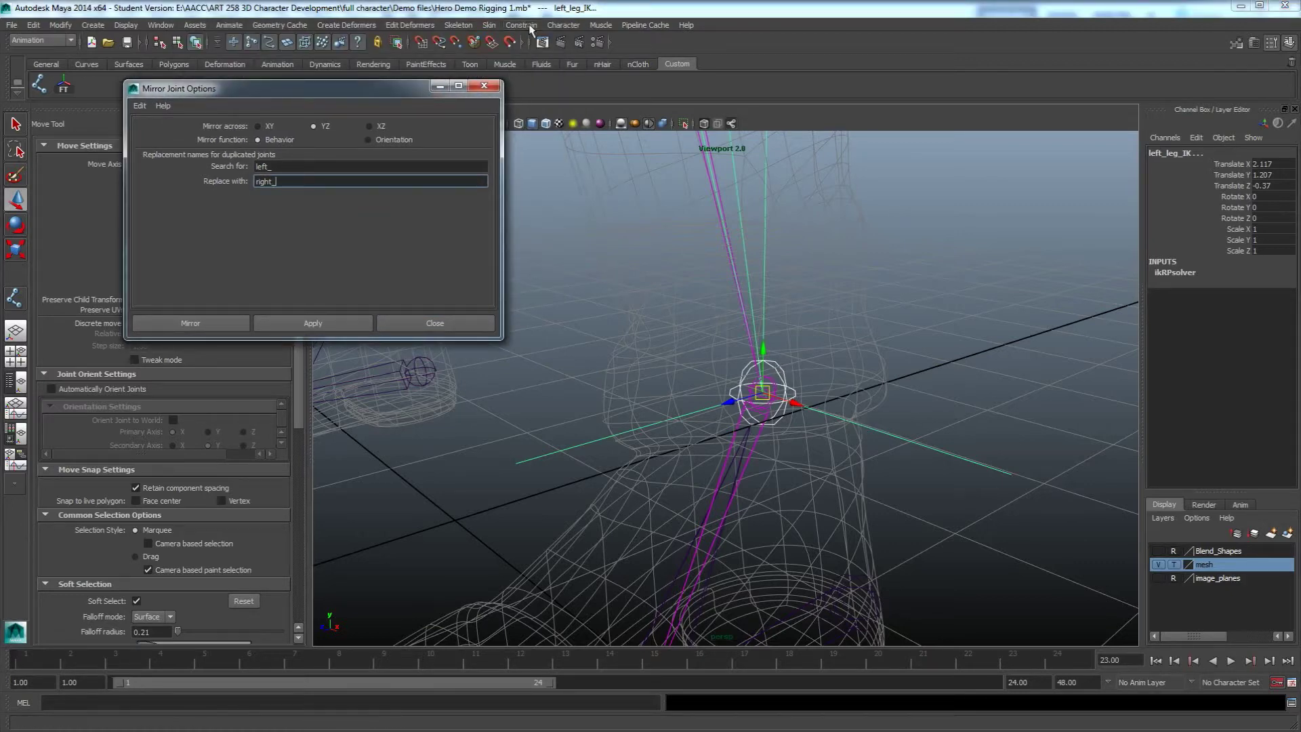
{"action": "left_click", "coordinate": [495, 87]}
{"action": "left_click", "coordinate": [516, 25]}
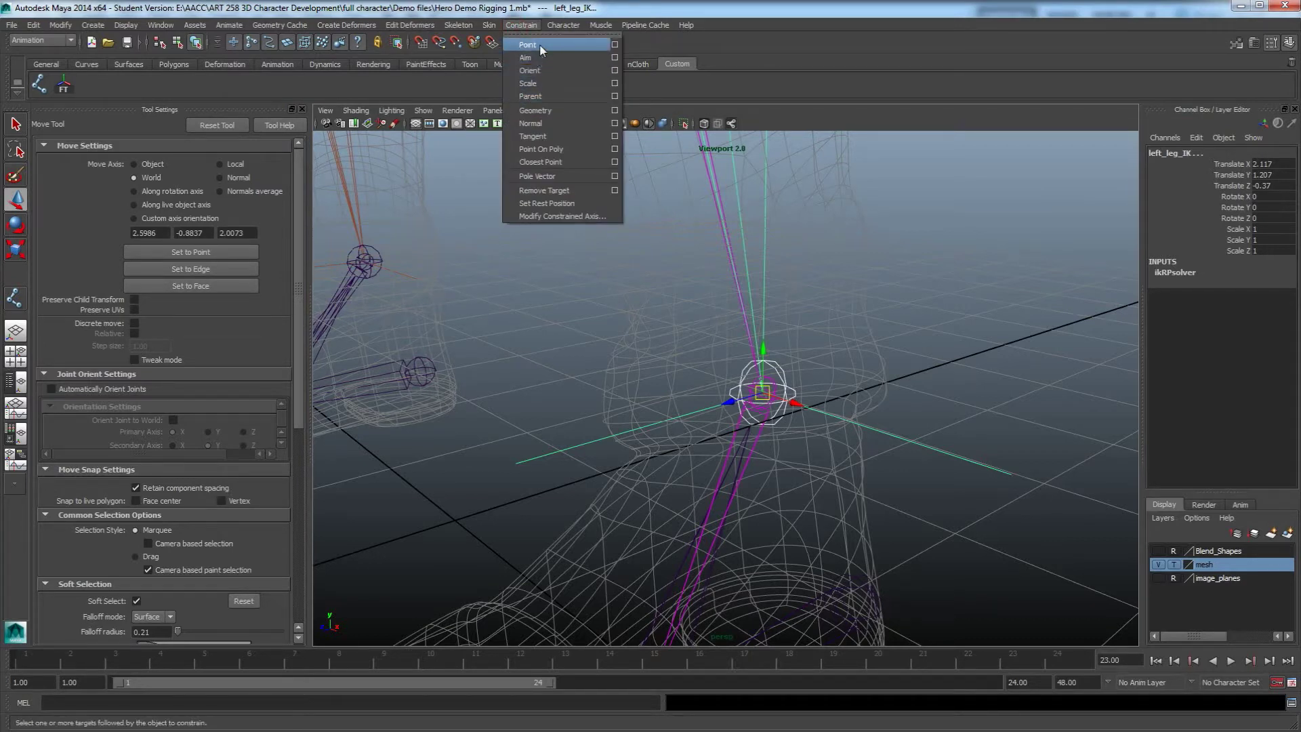
{"action": "left_click", "coordinate": [614, 44]}
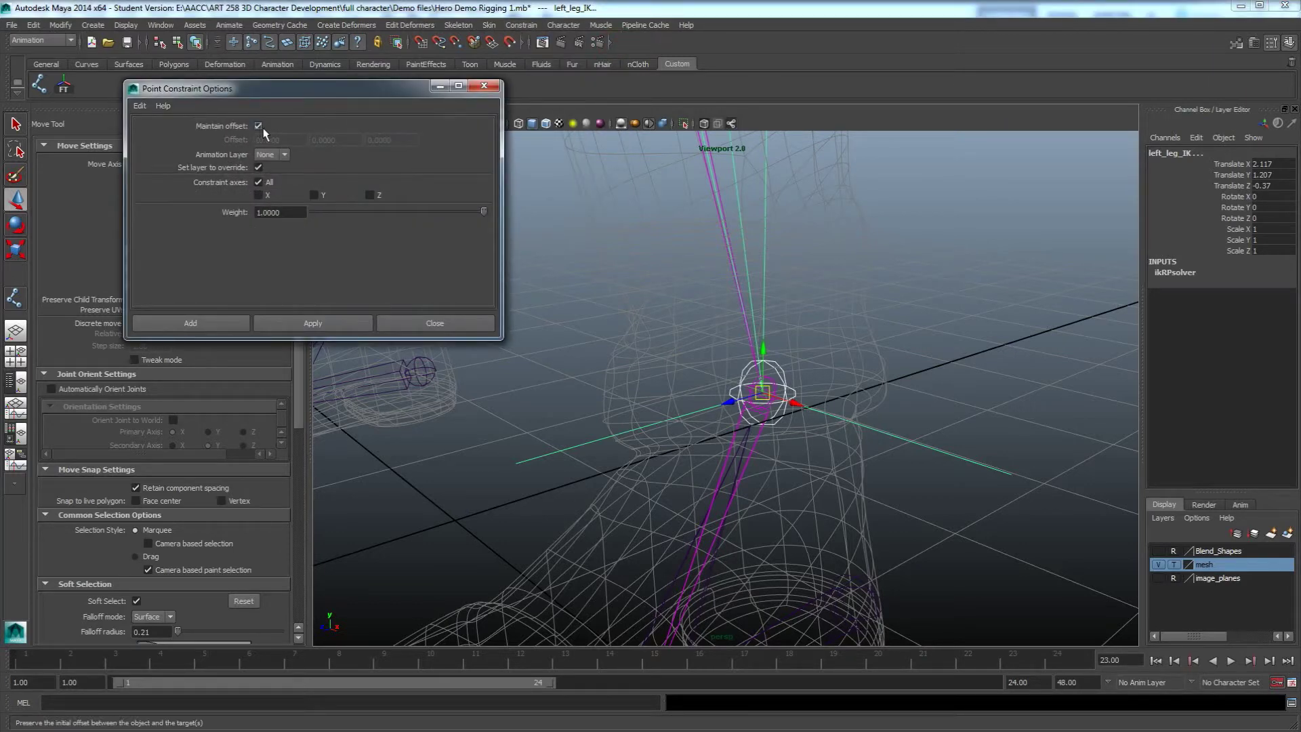
{"action": "left_click", "coordinate": [323, 324]}
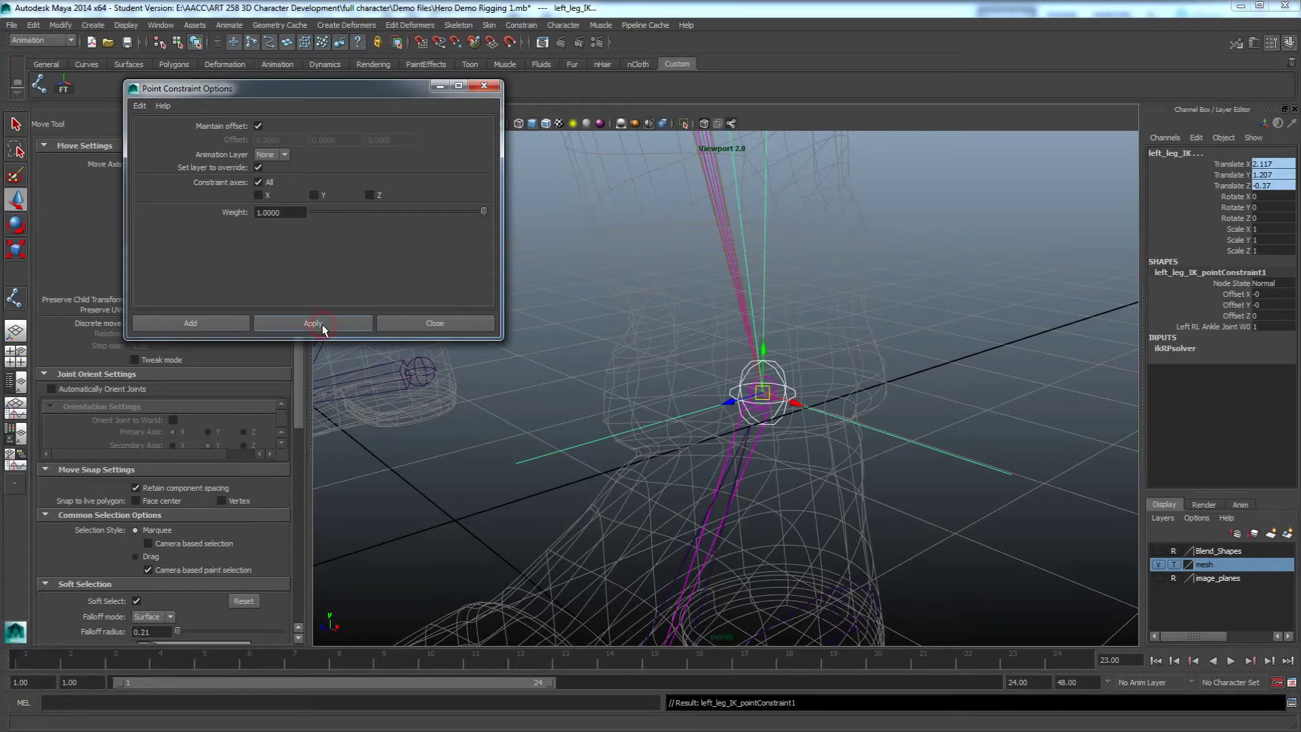
Step: Try moving left_leg_IK and left_RL_ankle_joint separately to test the point constraint, and undo each move
{"action": "left_click_drag", "start_coordinate": [598, 389], "coordinate": [685, 430], "text": "alt"}
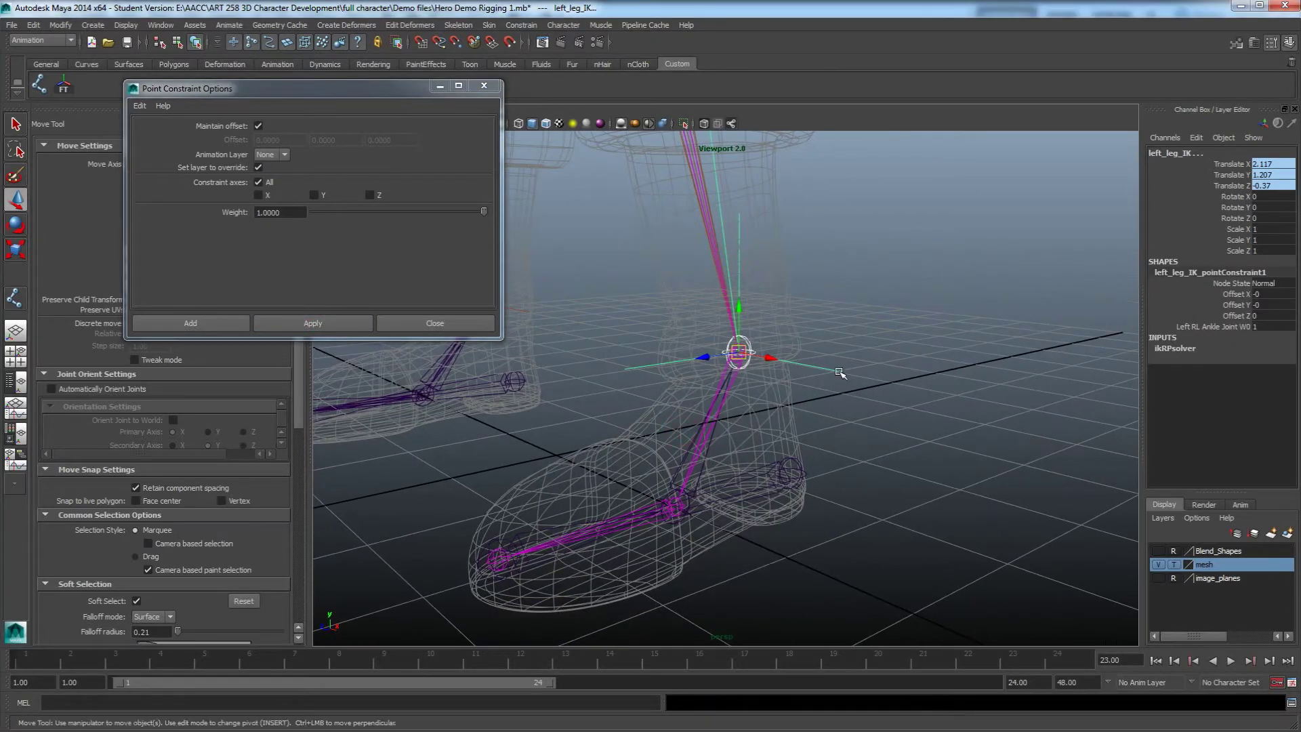
{"action": "left_click", "coordinate": [737, 351]}
{"action": "left_click_drag", "start_coordinate": [750, 351], "coordinate": [625, 271]}
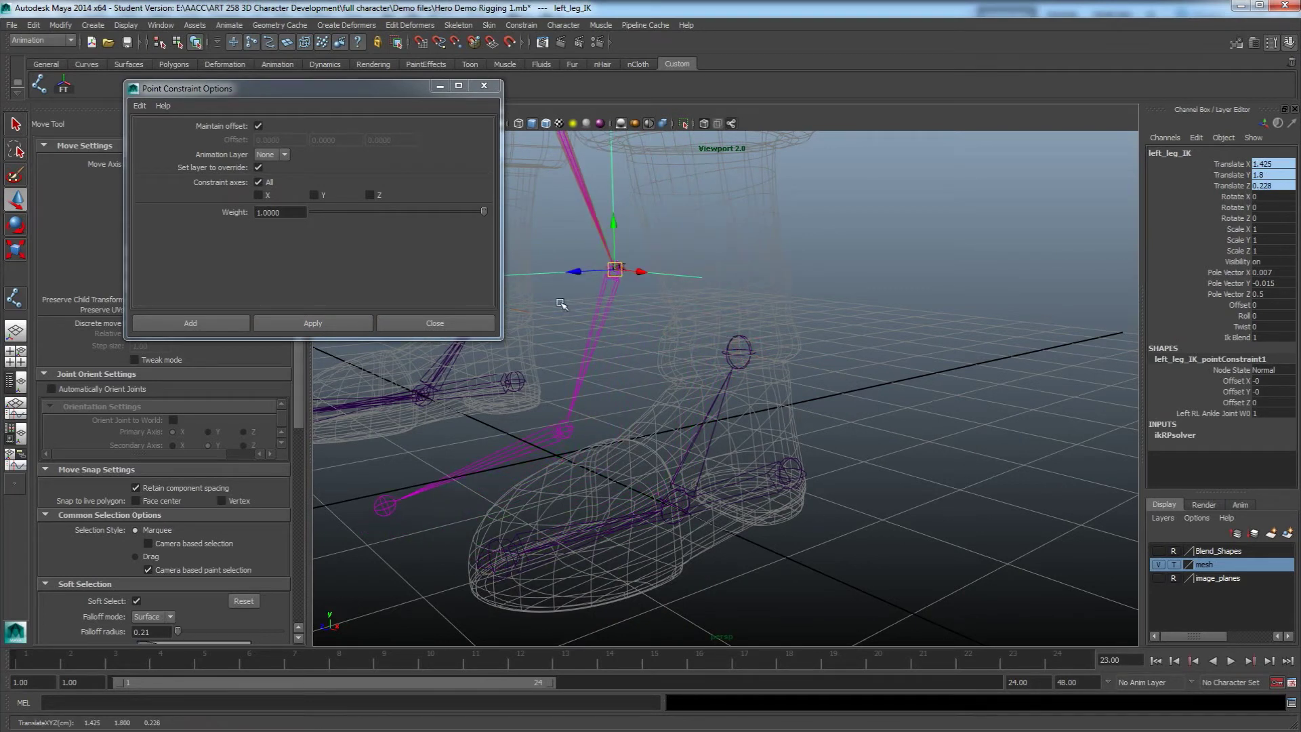
{"action": "key", "text": "ctrl+z"}
{"action": "left_click", "coordinate": [752, 342]}
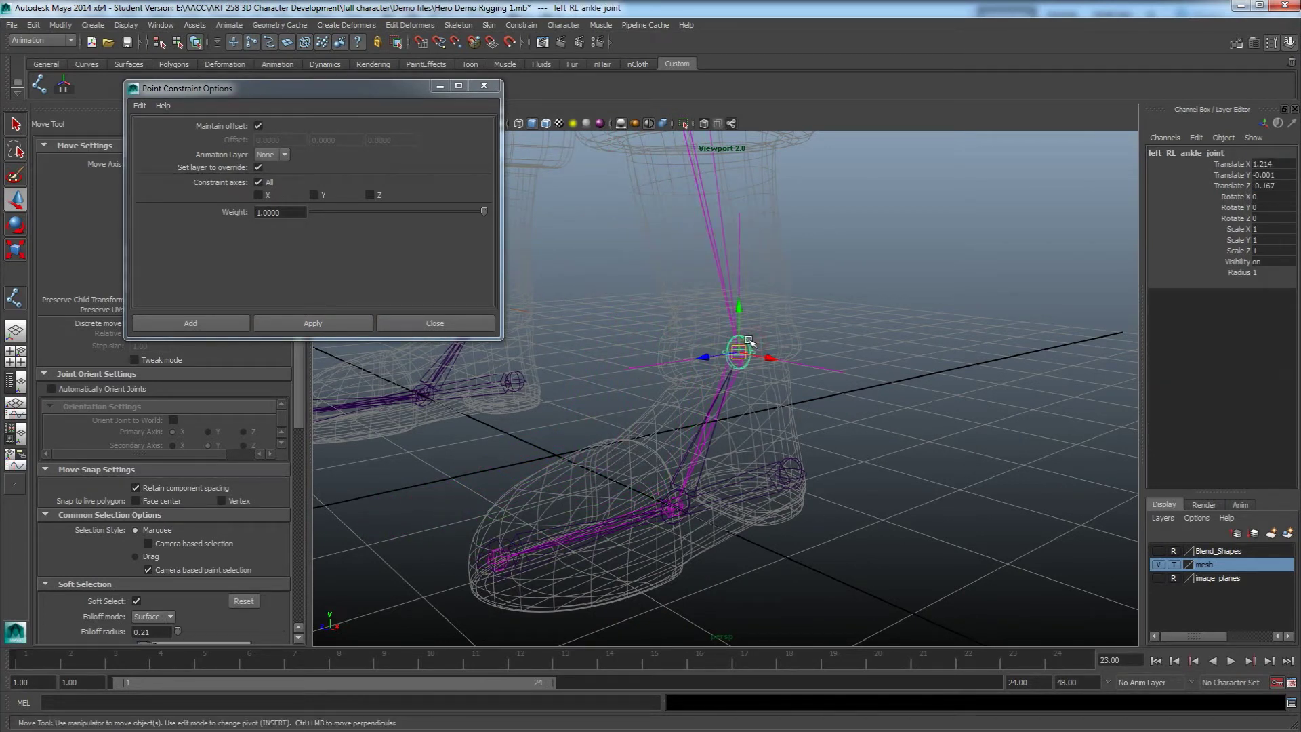
{"action": "left_click_drag", "start_coordinate": [746, 344], "coordinate": [628, 309]}
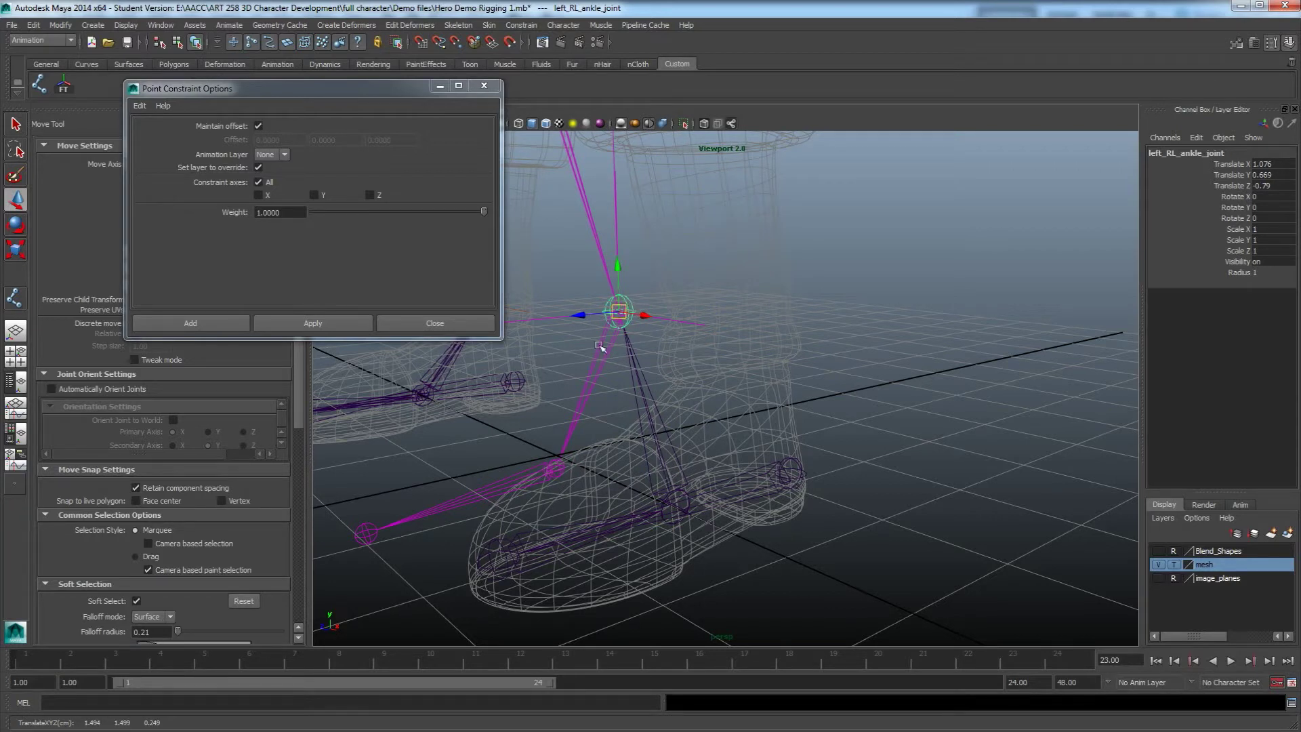
{"action": "key", "text": "ctrl+z"}
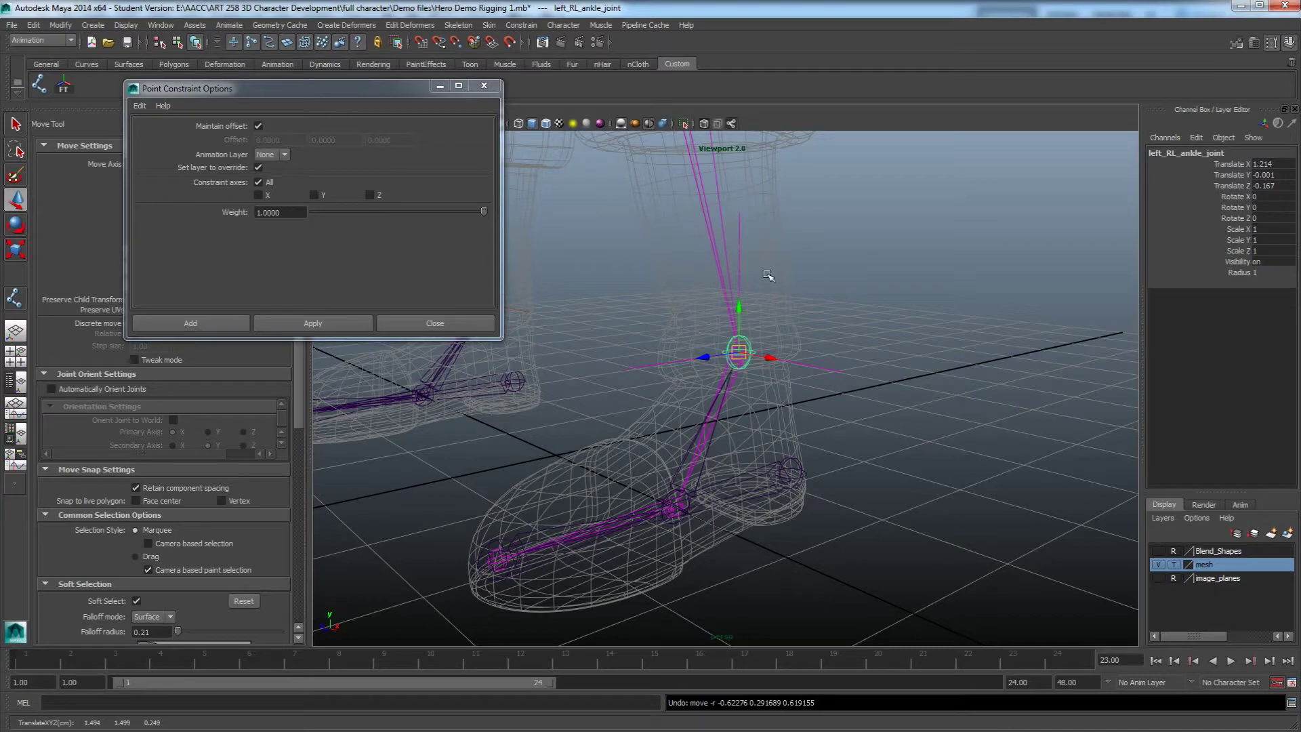
Step: Orient-constrain left_ankle_joint to left_RL_ball_joint with Maintain offset enabled and all axes constrained
{"action": "scroll", "coordinate": [756, 389], "scroll_direction": "up", "scroll_amount": 6}
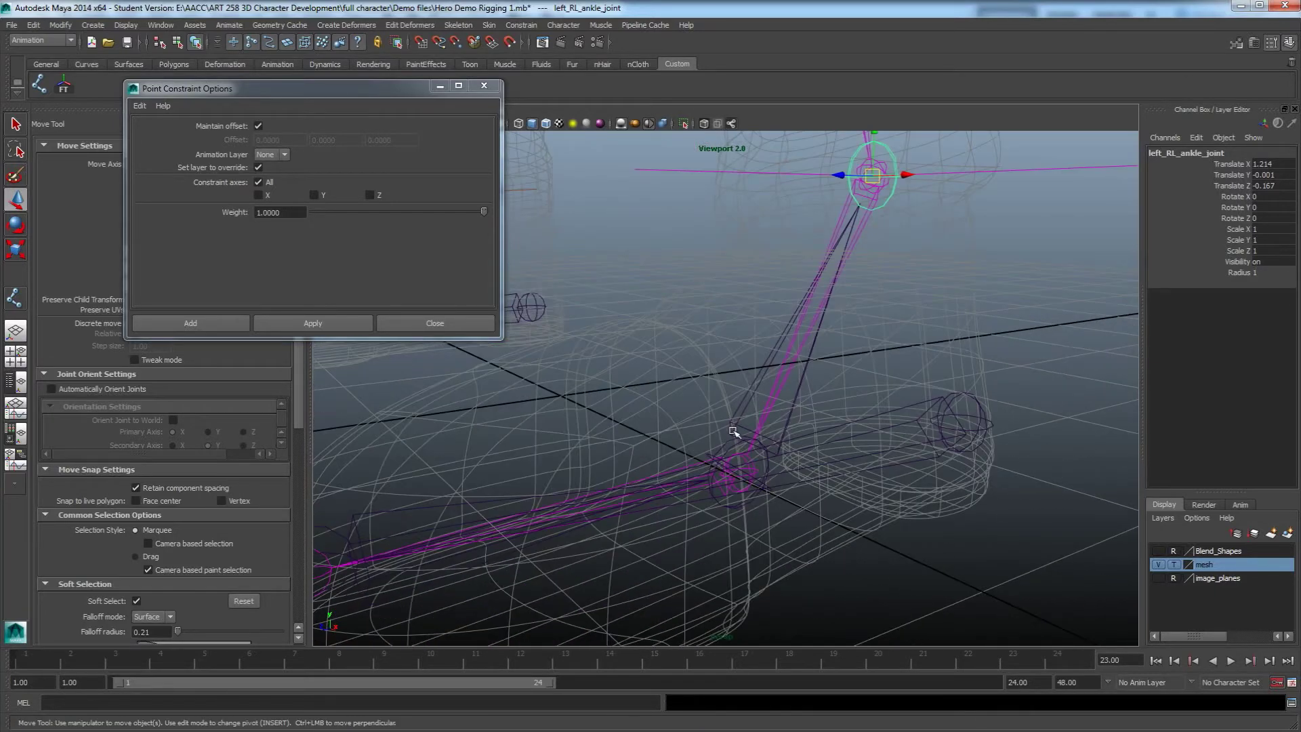
{"action": "scroll", "coordinate": [728, 447], "scroll_direction": "up", "scroll_amount": 3}
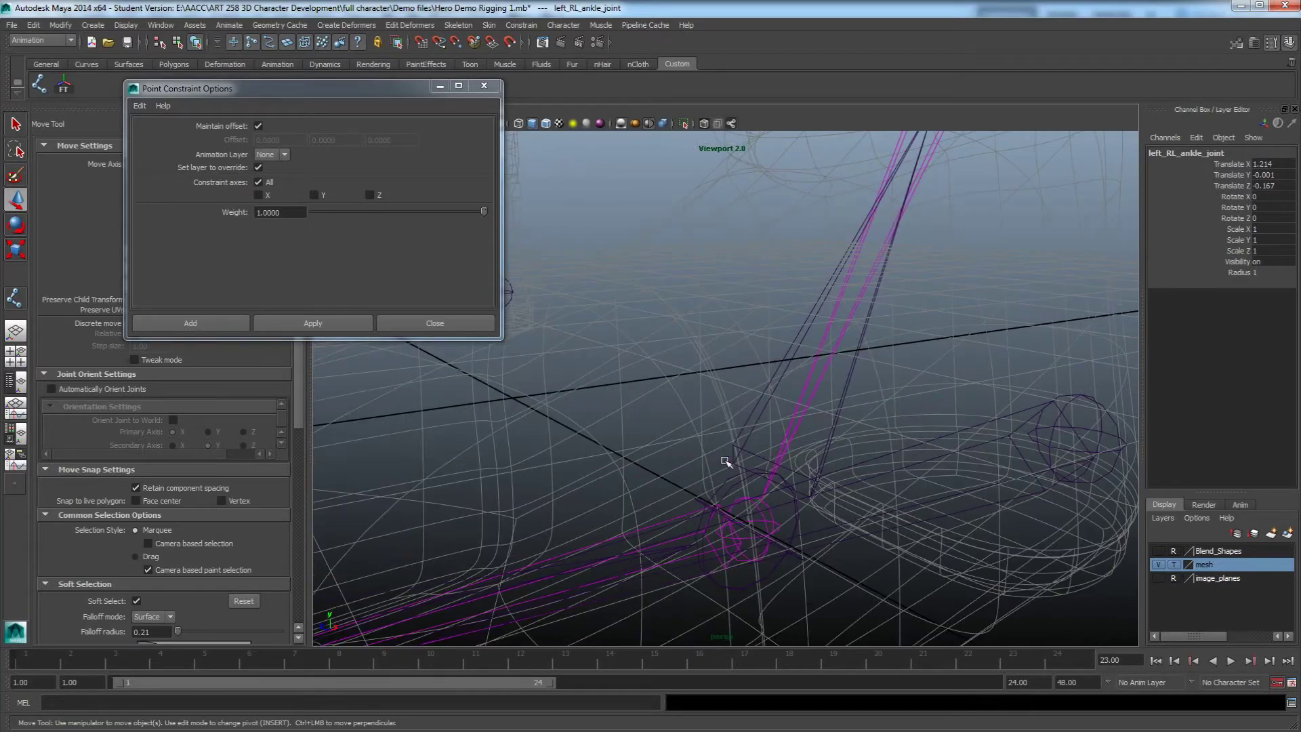
{"action": "left_click", "coordinate": [729, 485]}
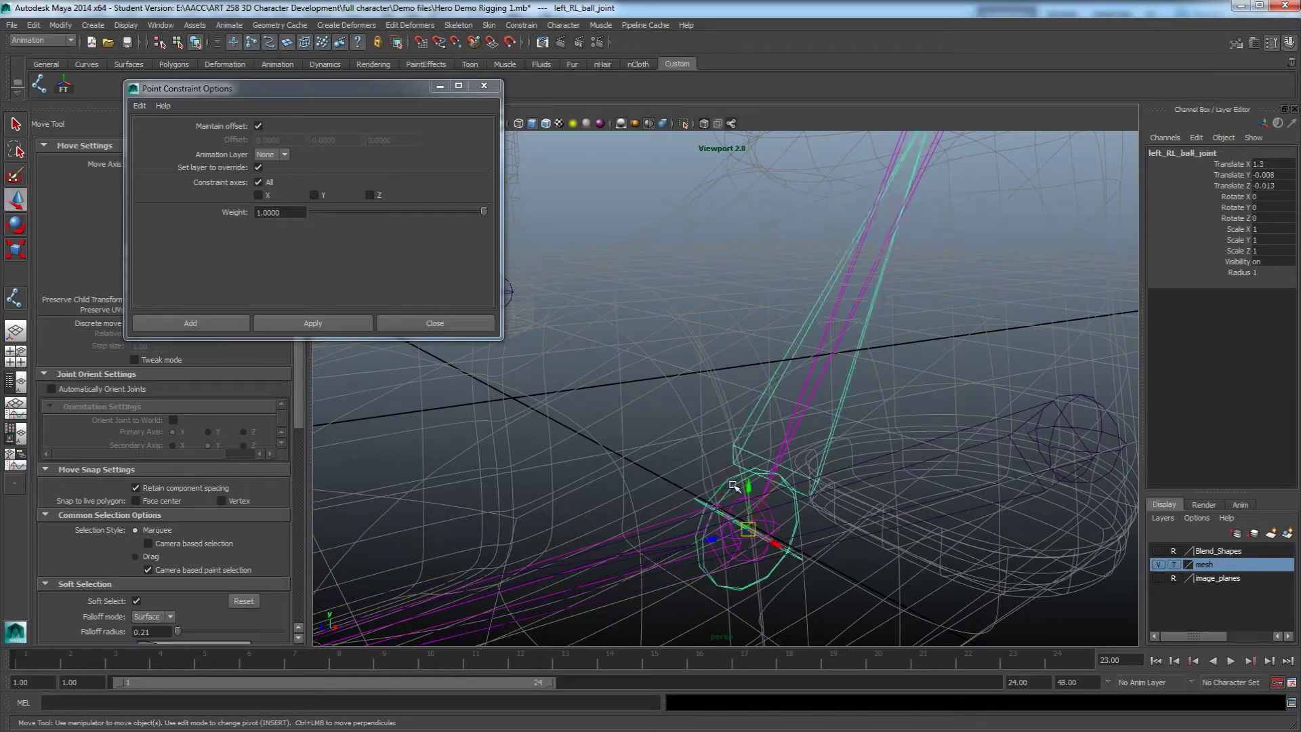
{"action": "left_click_drag", "start_coordinate": [744, 420], "coordinate": [719, 434], "text": "alt"}
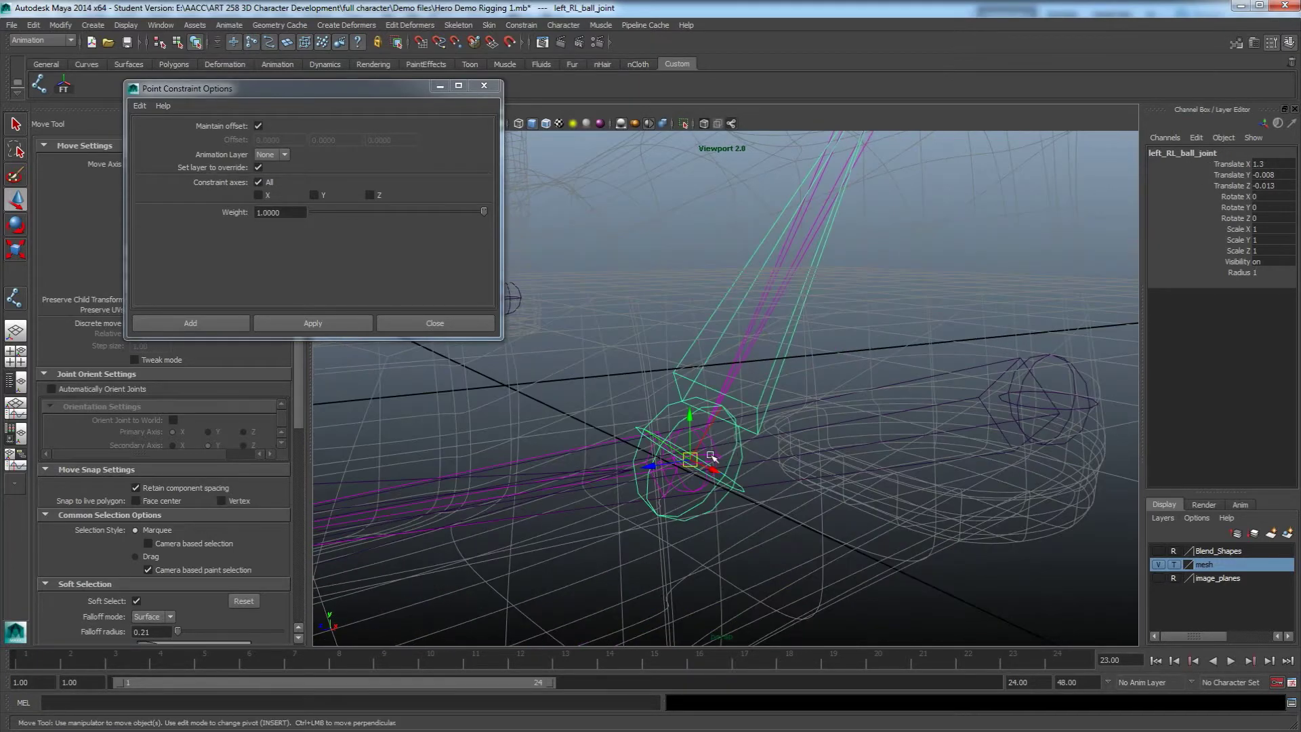
{"action": "scroll", "coordinate": [707, 460], "scroll_direction": "down", "scroll_amount": 5}
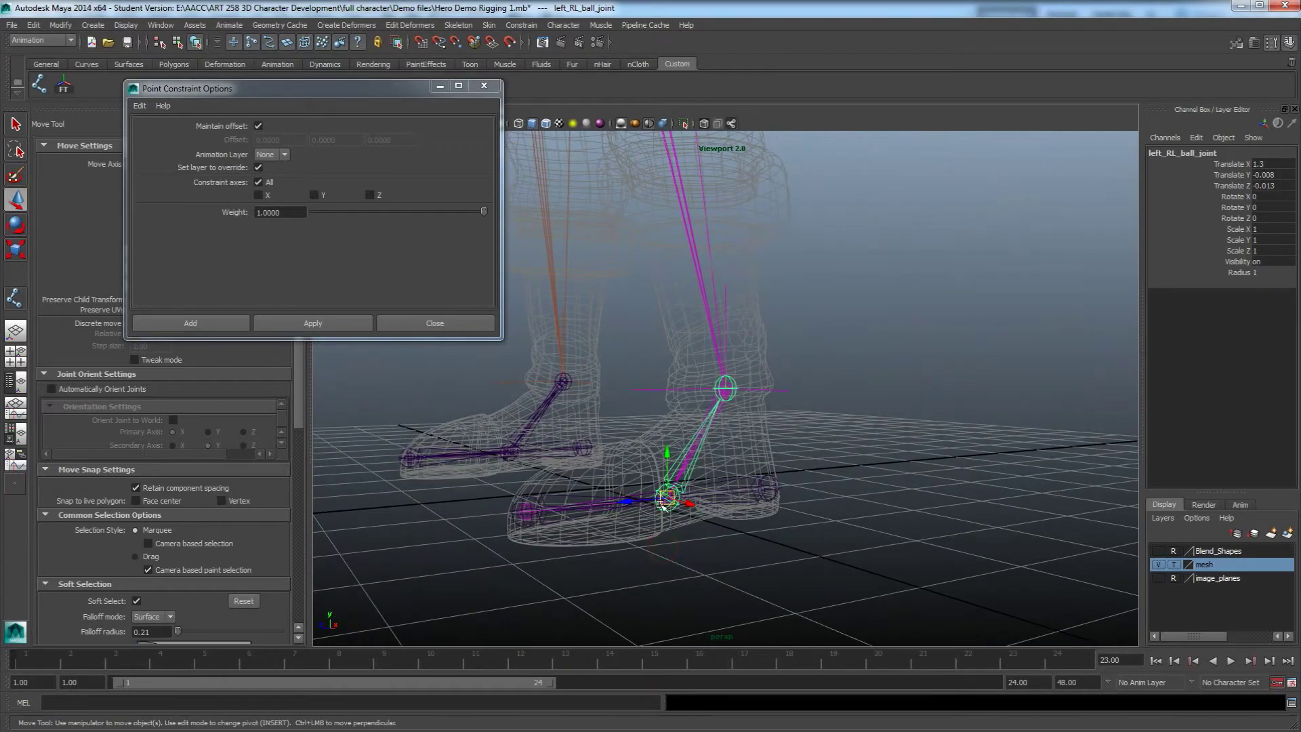
{"action": "left_click_drag", "start_coordinate": [691, 476], "coordinate": [691, 495], "text": "alt"}
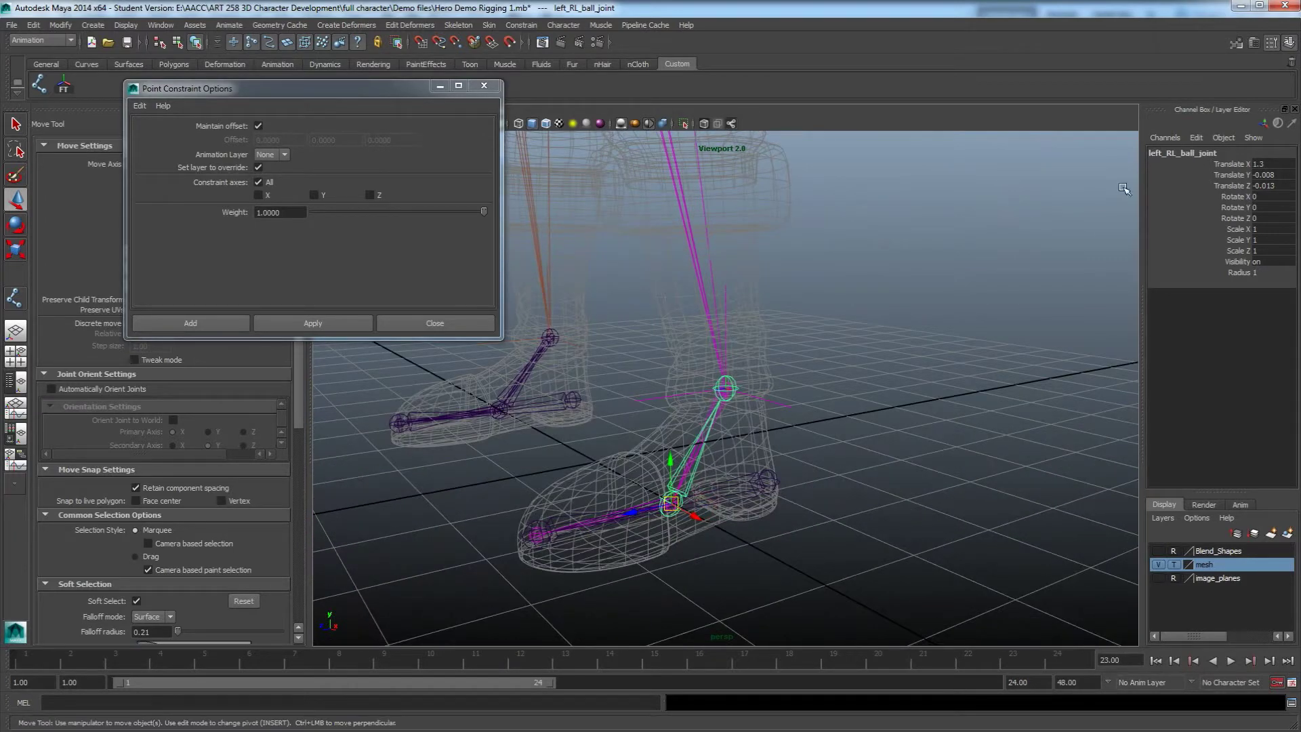
{"action": "scroll", "coordinate": [732, 400], "scroll_direction": "up", "scroll_amount": 5}
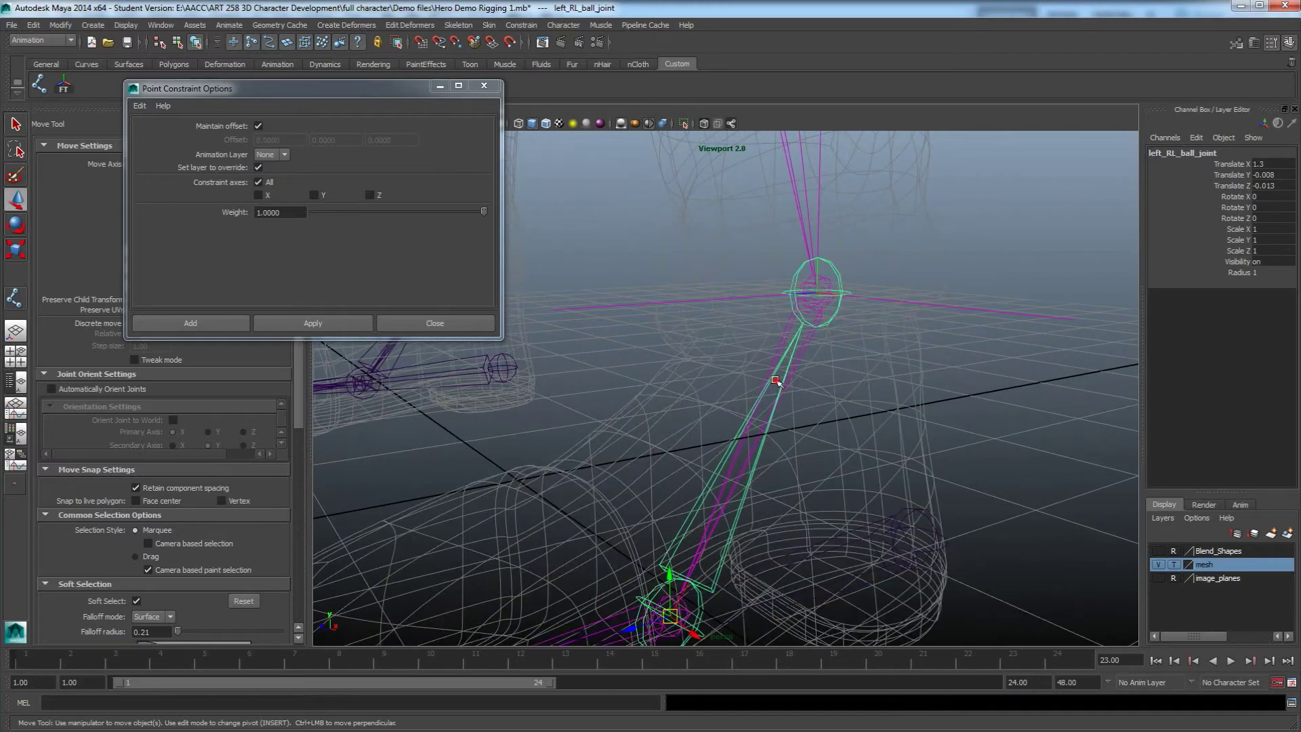
{"action": "left_click_drag", "start_coordinate": [776, 382], "coordinate": [786, 376], "text": "alt"}
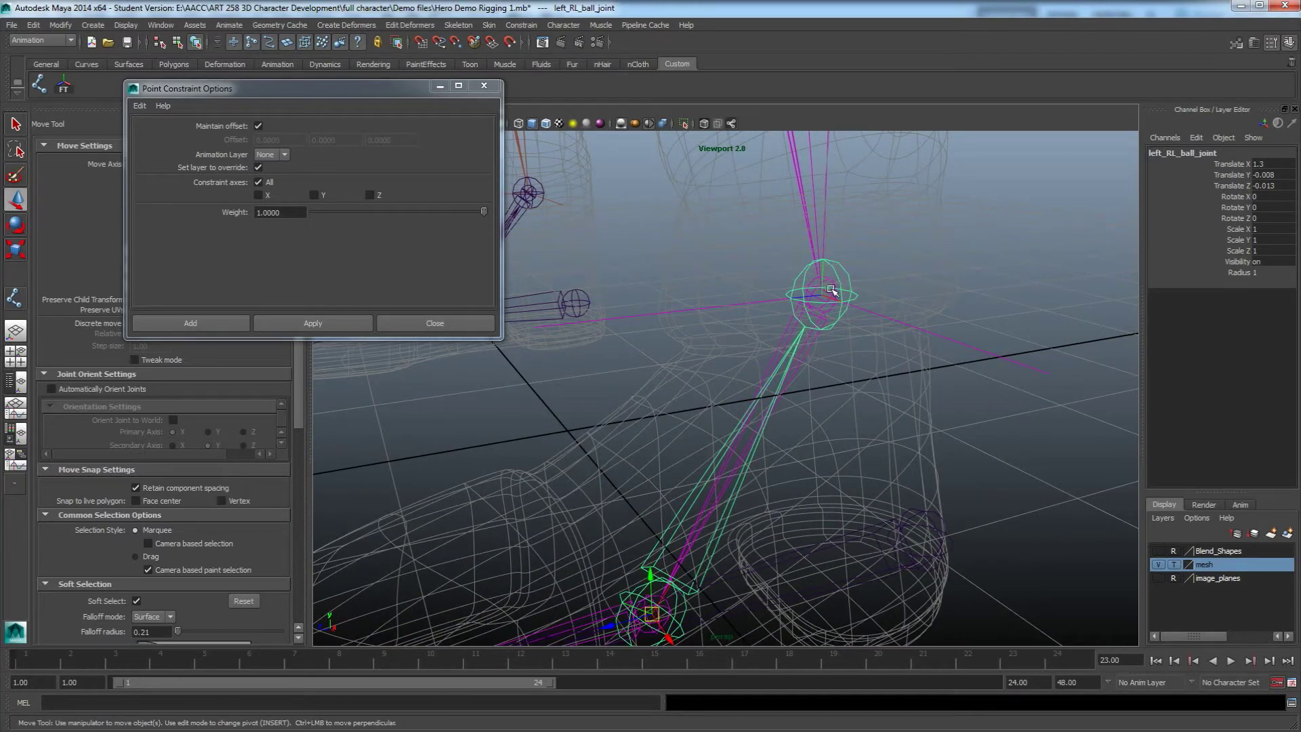
{"action": "left_click_drag", "start_coordinate": [832, 278], "coordinate": [738, 544]}
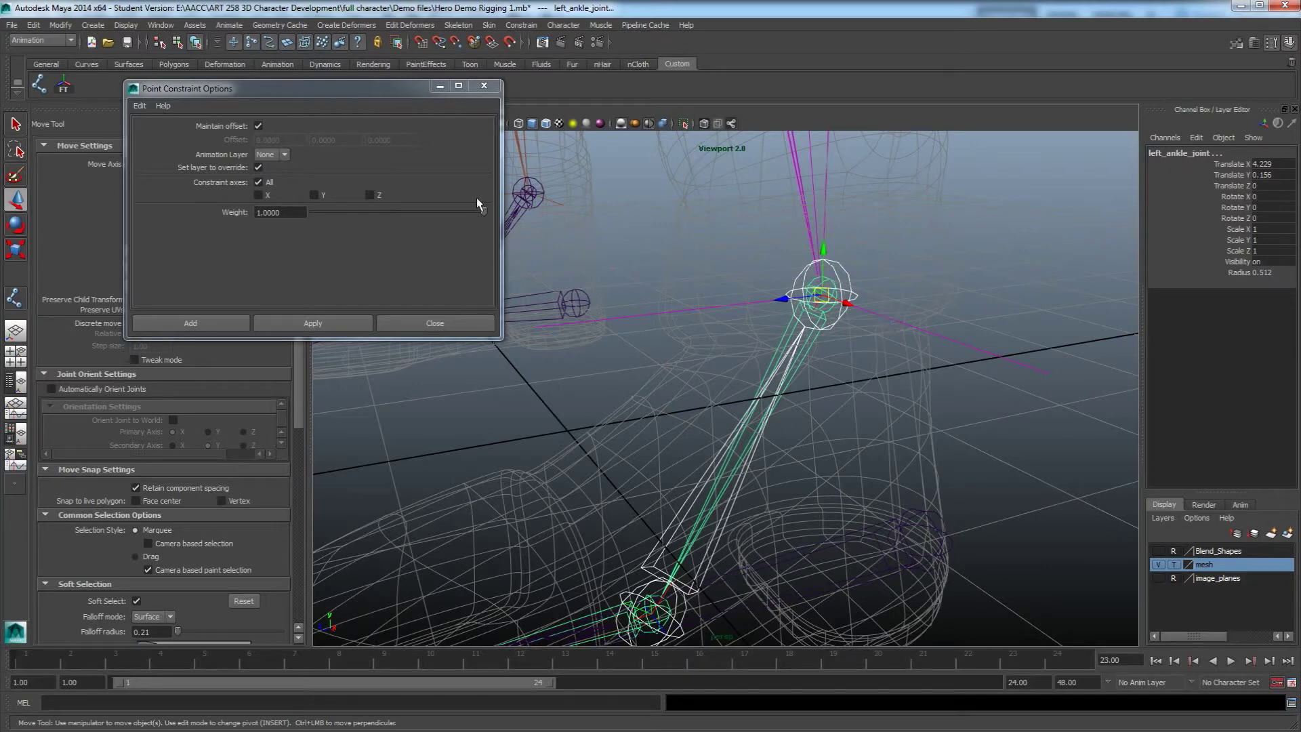
{"action": "left_click", "coordinate": [489, 86]}
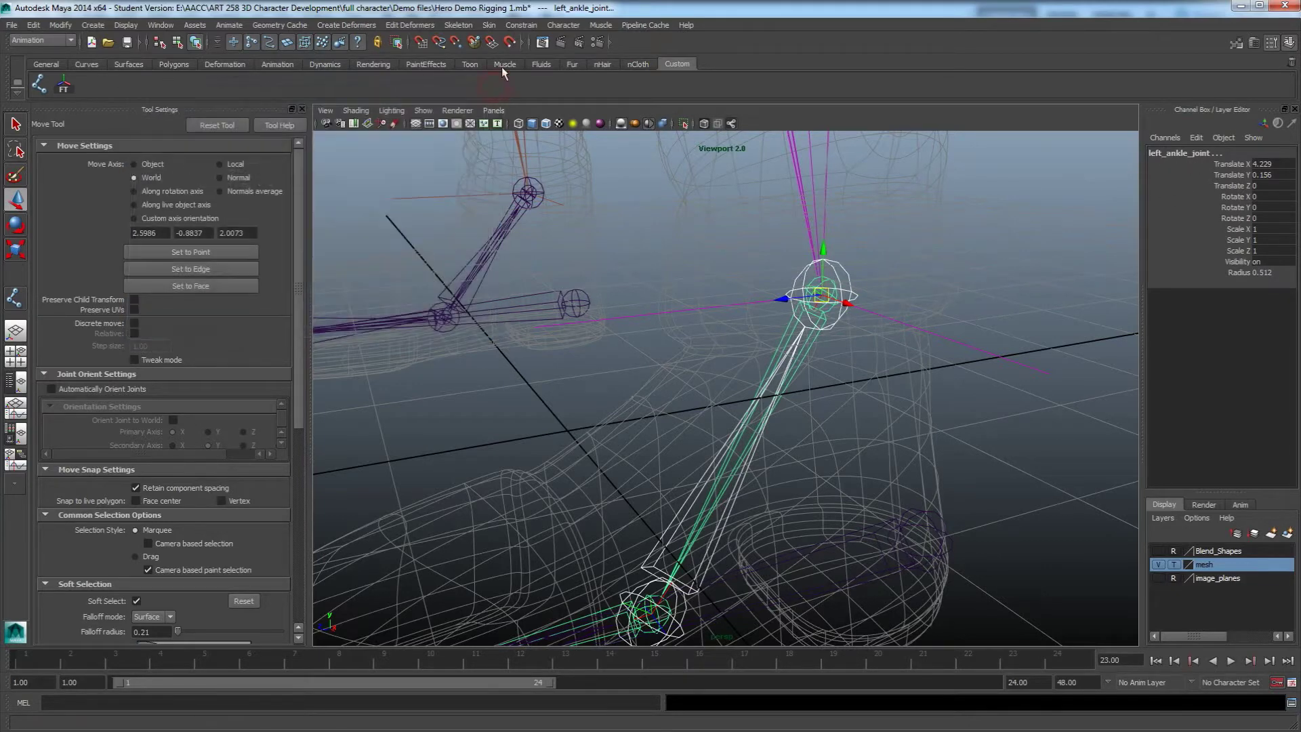
{"action": "left_click", "coordinate": [519, 25]}
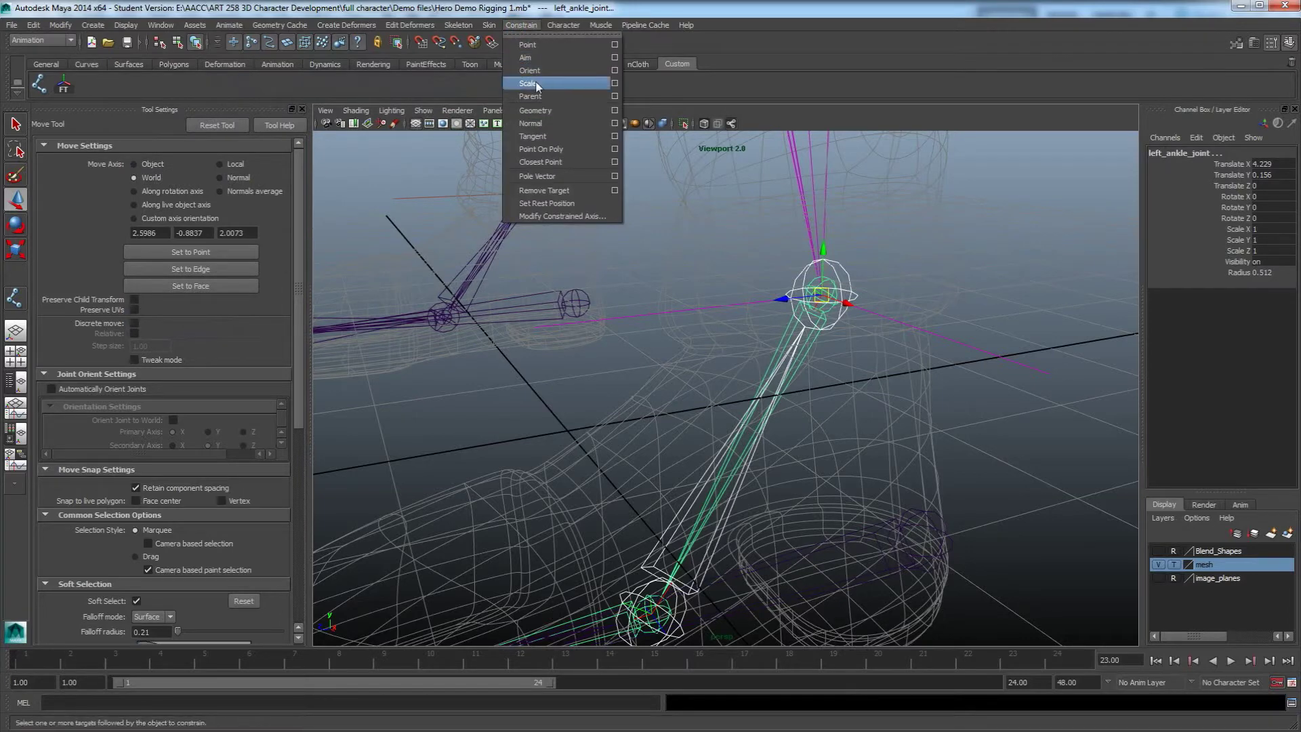
{"action": "left_click", "coordinate": [615, 70]}
{"action": "left_click", "coordinate": [257, 126]}
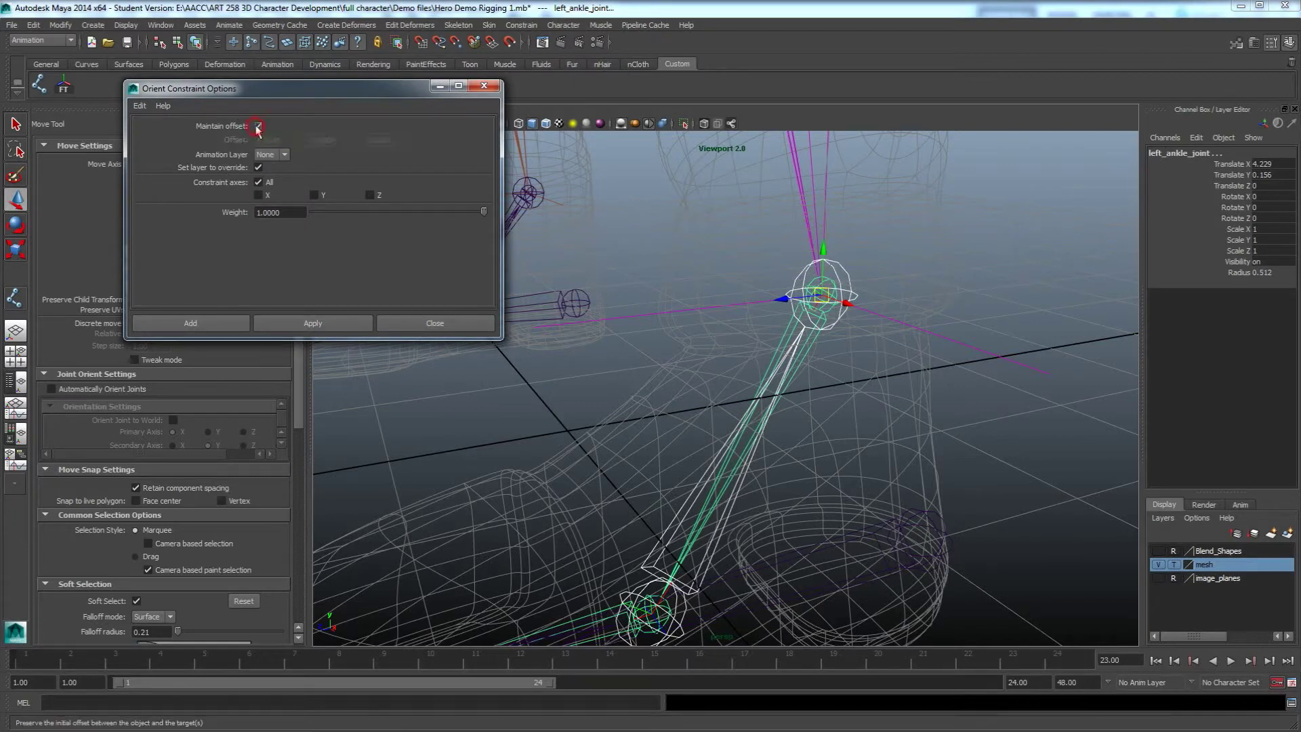
{"action": "left_click", "coordinate": [314, 325]}
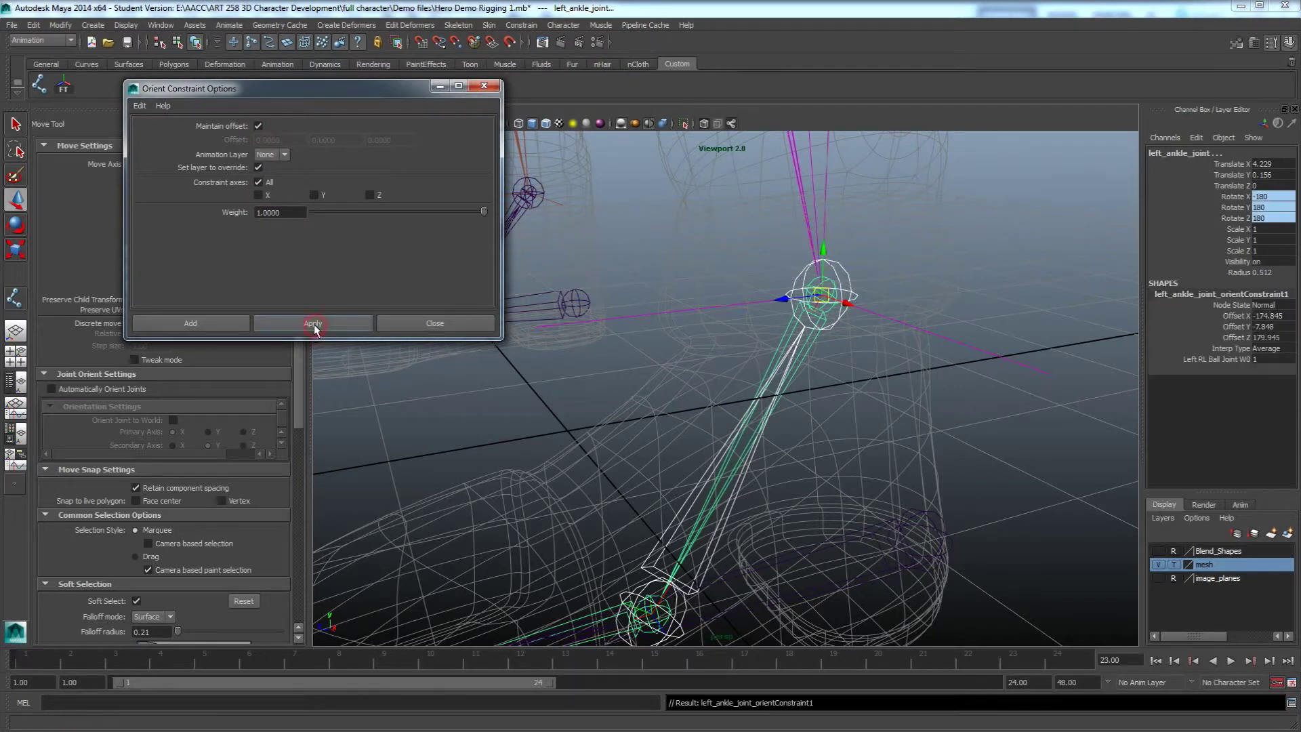
Step: Rotate left_RL_ball_joint about 23 degrees in Z to test how the left foot follows
{"action": "scroll", "coordinate": [605, 360], "scroll_direction": "down", "scroll_amount": 2}
{"action": "middle_click_drag", "start_coordinate": [681, 403], "coordinate": [760, 352], "text": "alt"}
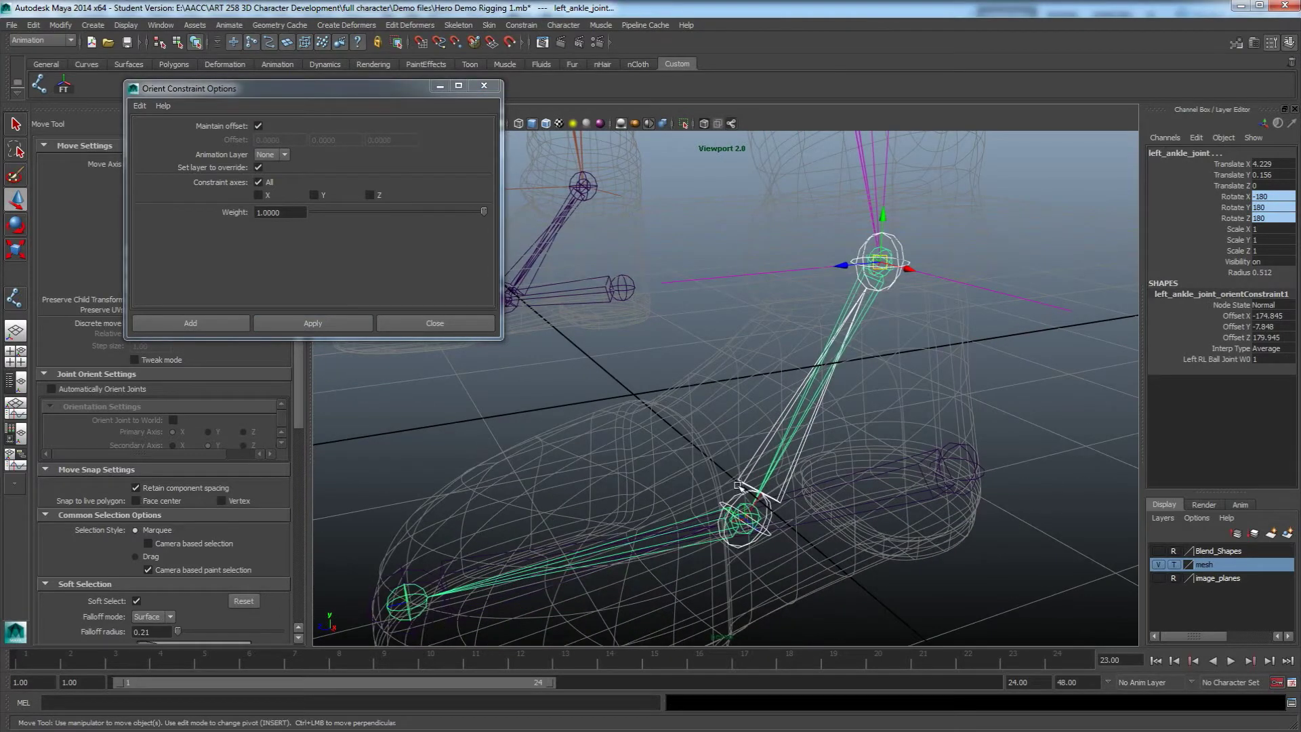
{"action": "left_click", "coordinate": [741, 497]}
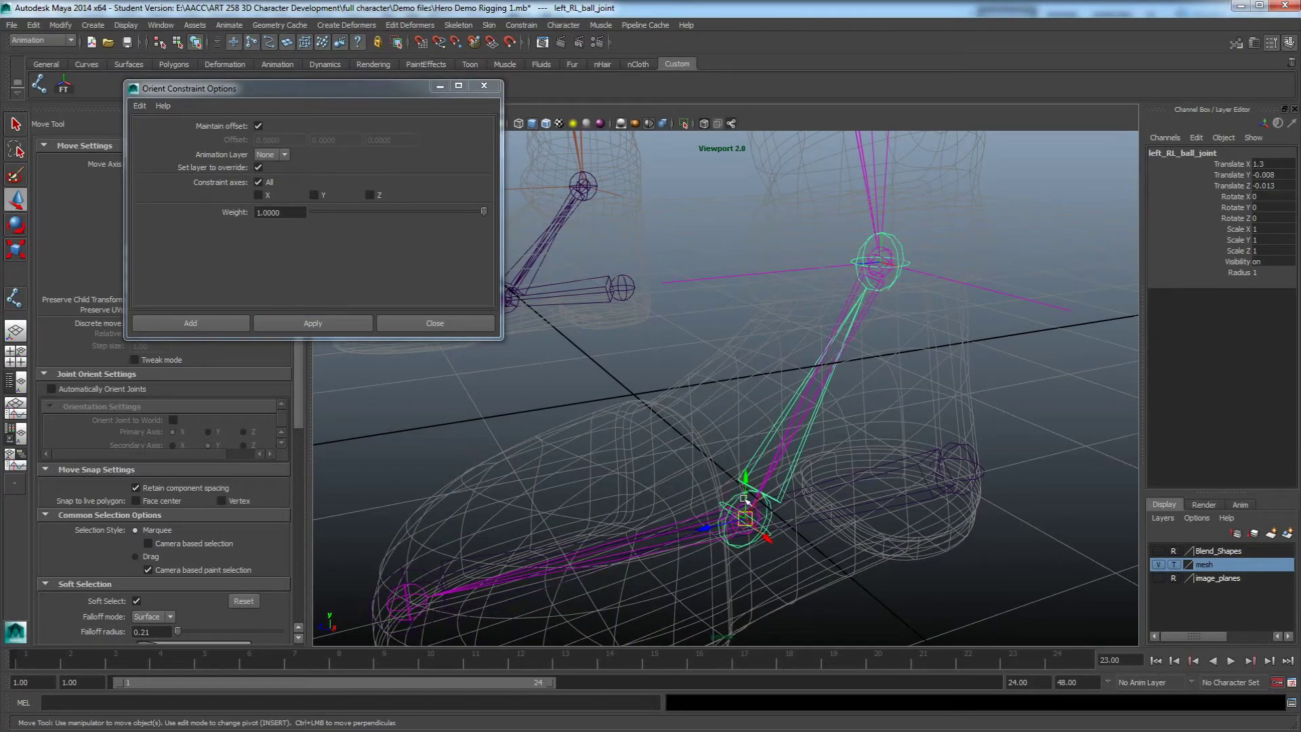
{"action": "key", "text": "e"}
{"action": "mouse_move", "coordinate": [732, 477]}
{"action": "left_mouse_down"}
{"action": "mouse_move", "coordinate": [708, 483]}
{"action": "mouse_move", "coordinate": [734, 472]}
{"action": "mouse_move", "coordinate": [722, 475]}
{"action": "left_mouse_up"}
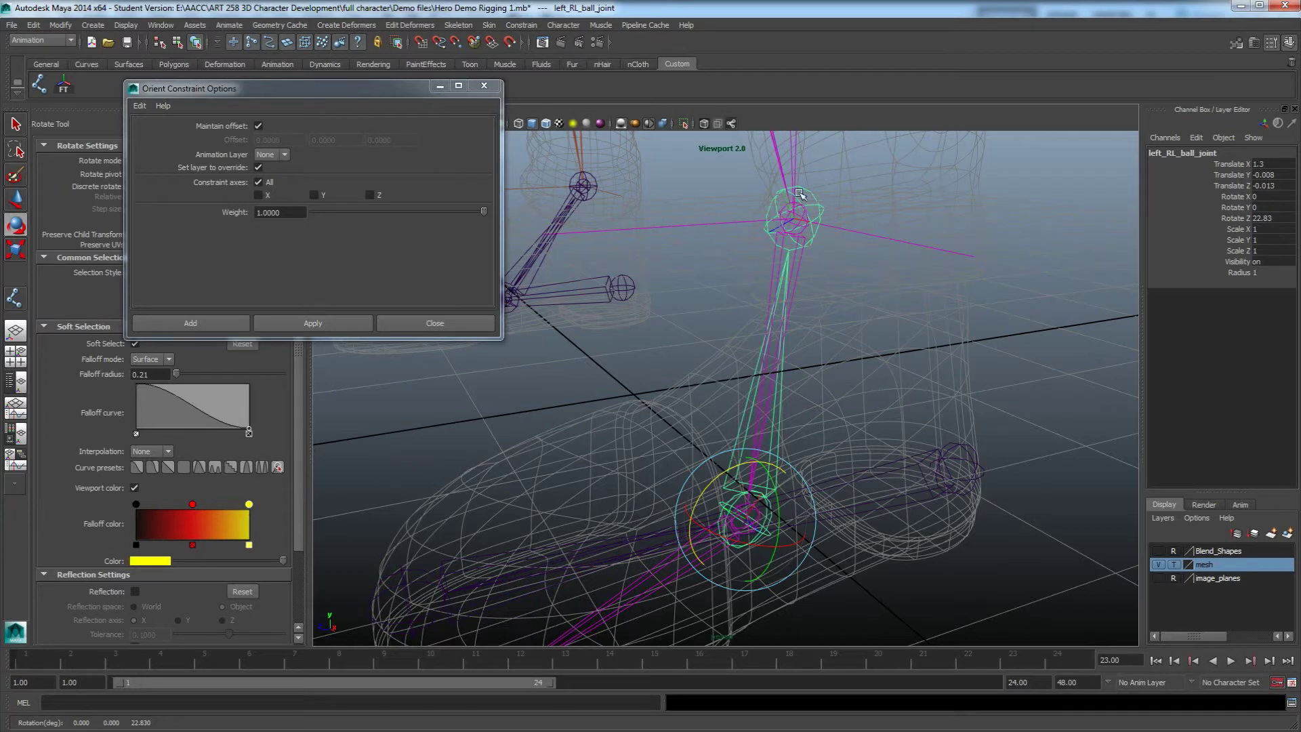
Step: Undo the test rotation of left_RL_ball_joint
{"action": "key", "text": "ctrl+z"}
{"action": "scroll", "coordinate": [860, 332], "scroll_direction": "down", "scroll_amount": 4}
{"action": "left_click_drag", "start_coordinate": [810, 450], "coordinate": [681, 458], "text": "alt"}
{"action": "scroll", "coordinate": [605, 511], "scroll_direction": "up", "scroll_amount": 3}
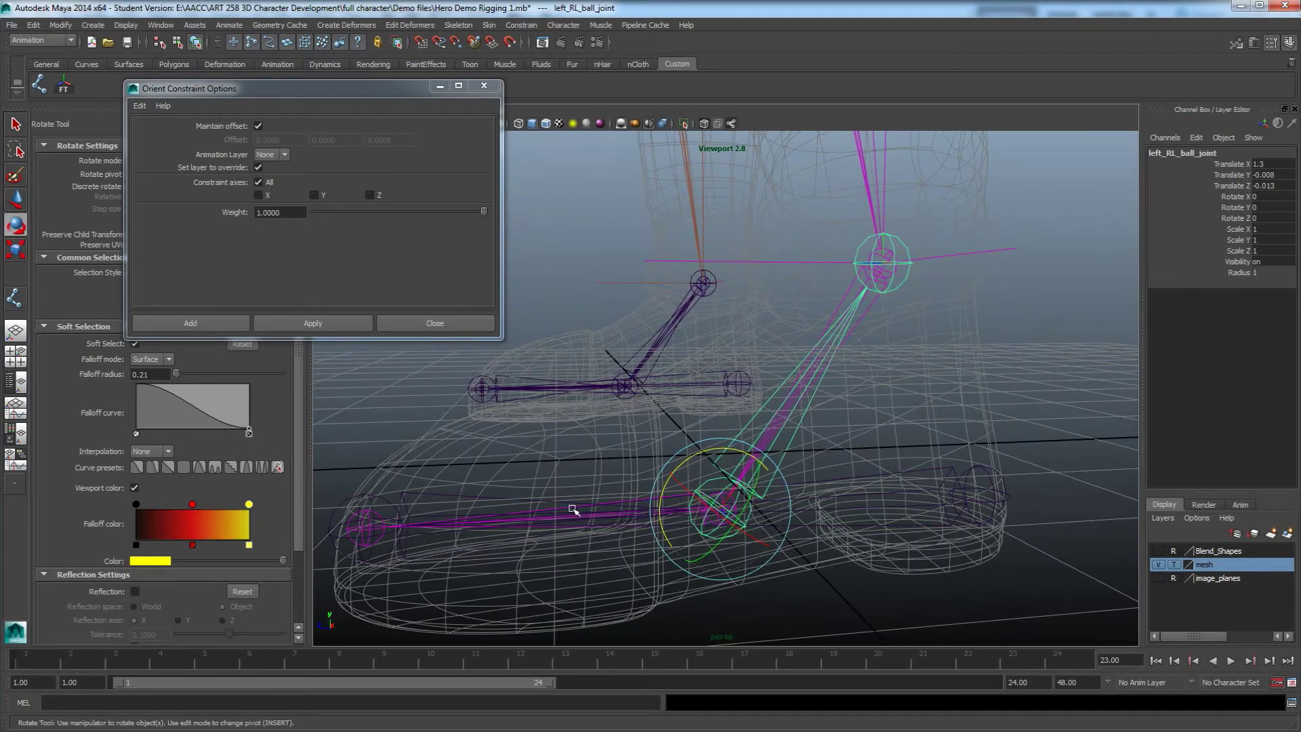
Step: Orient-constrain left_ball_joint to left_RL_toe_joint with Maintain offset on and all axes constrained
{"action": "middle_click_drag", "start_coordinate": [573, 510], "coordinate": [740, 437], "text": "alt"}
{"action": "scroll", "coordinate": [678, 456], "scroll_direction": "up", "scroll_amount": 1}
{"action": "left_click", "coordinate": [554, 410]}
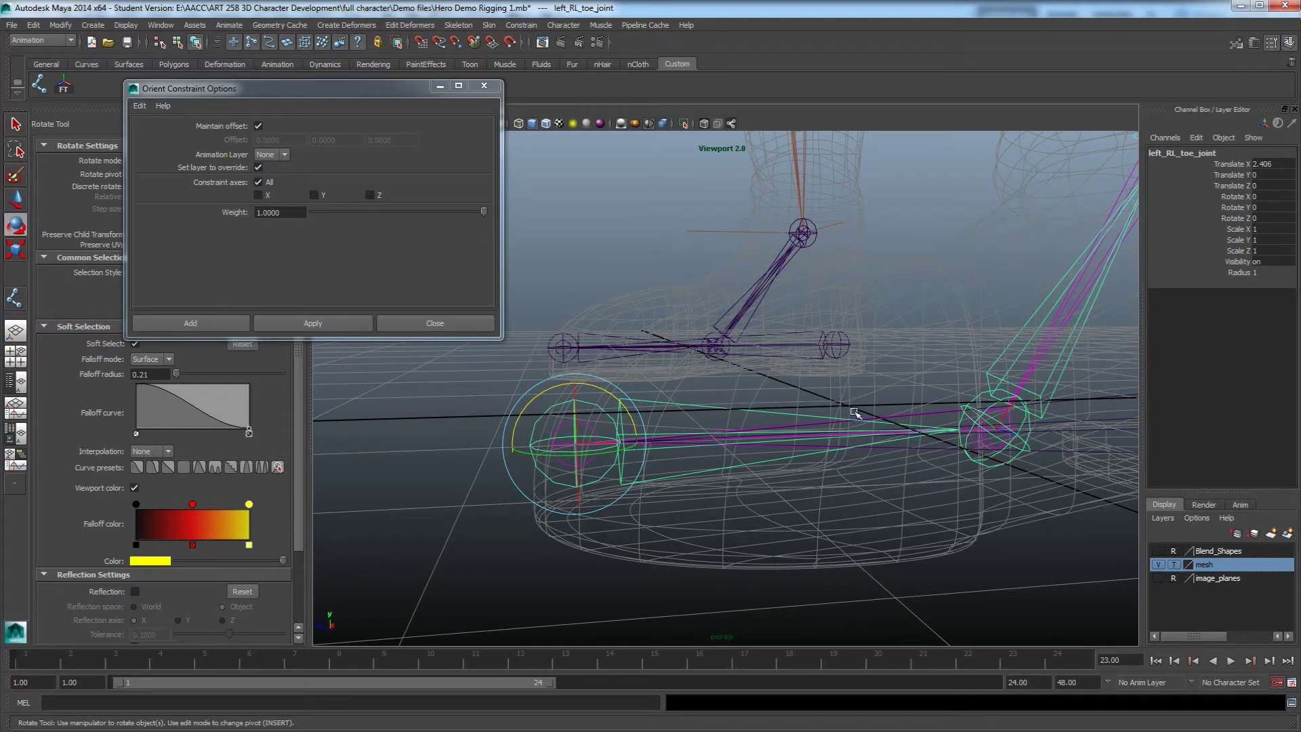
{"action": "left_click_drag", "start_coordinate": [691, 418], "coordinate": [449, 424], "text": "alt"}
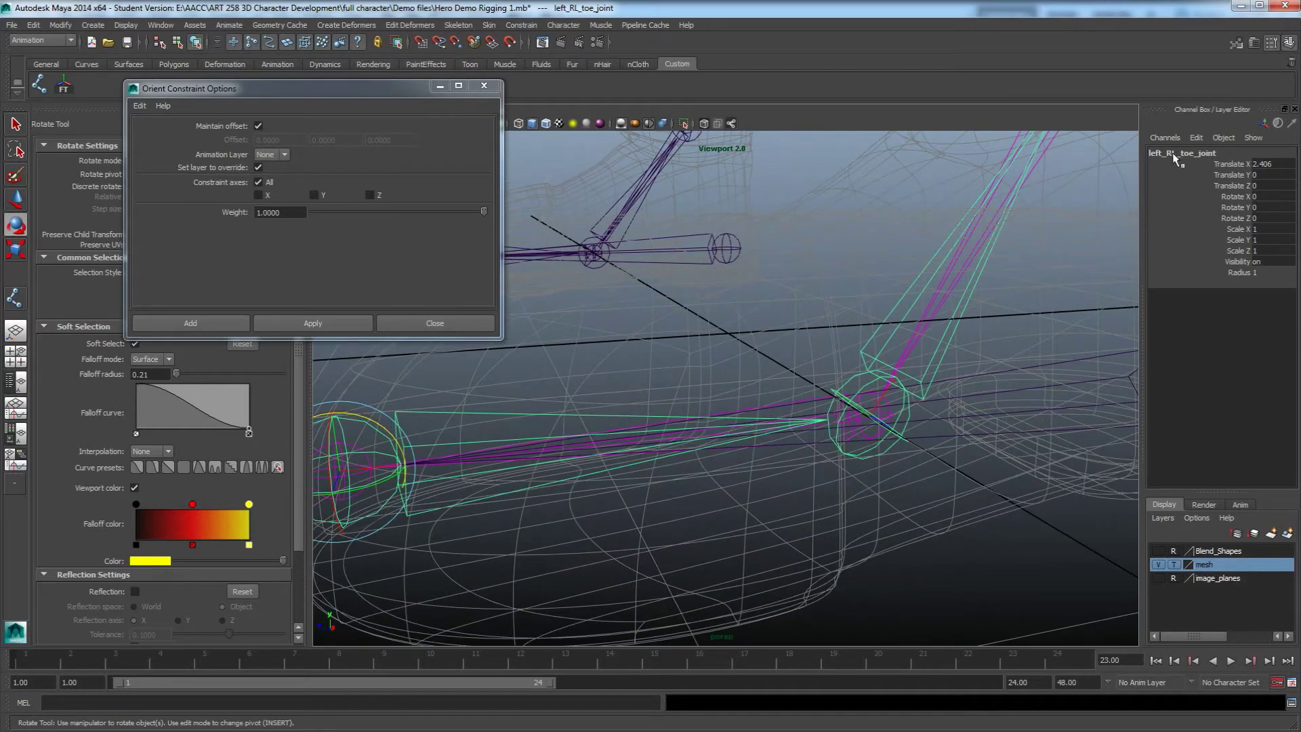
{"action": "scroll", "coordinate": [851, 439], "scroll_direction": "up", "scroll_amount": 2}
{"action": "middle_click_drag", "start_coordinate": [924, 429], "coordinate": [872, 414], "text": "alt"}
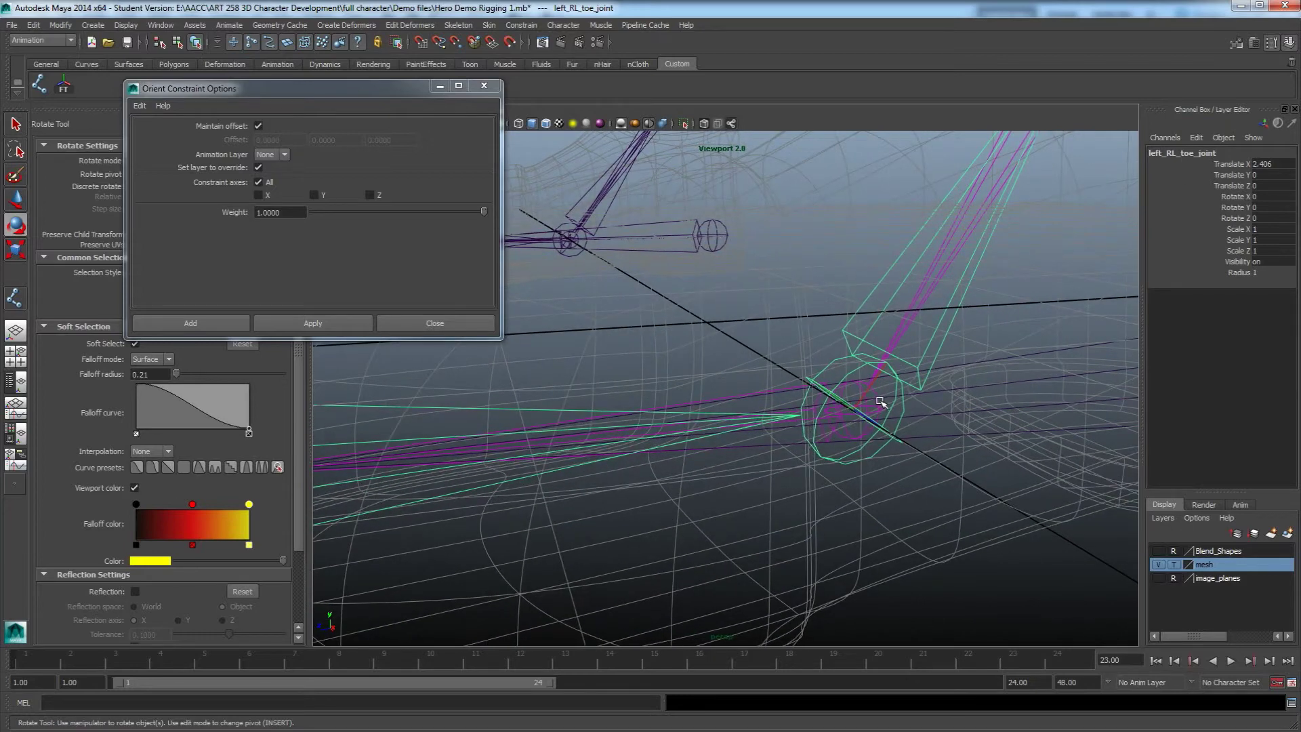
{"action": "left_click", "coordinate": [880, 401], "text": "shift"}
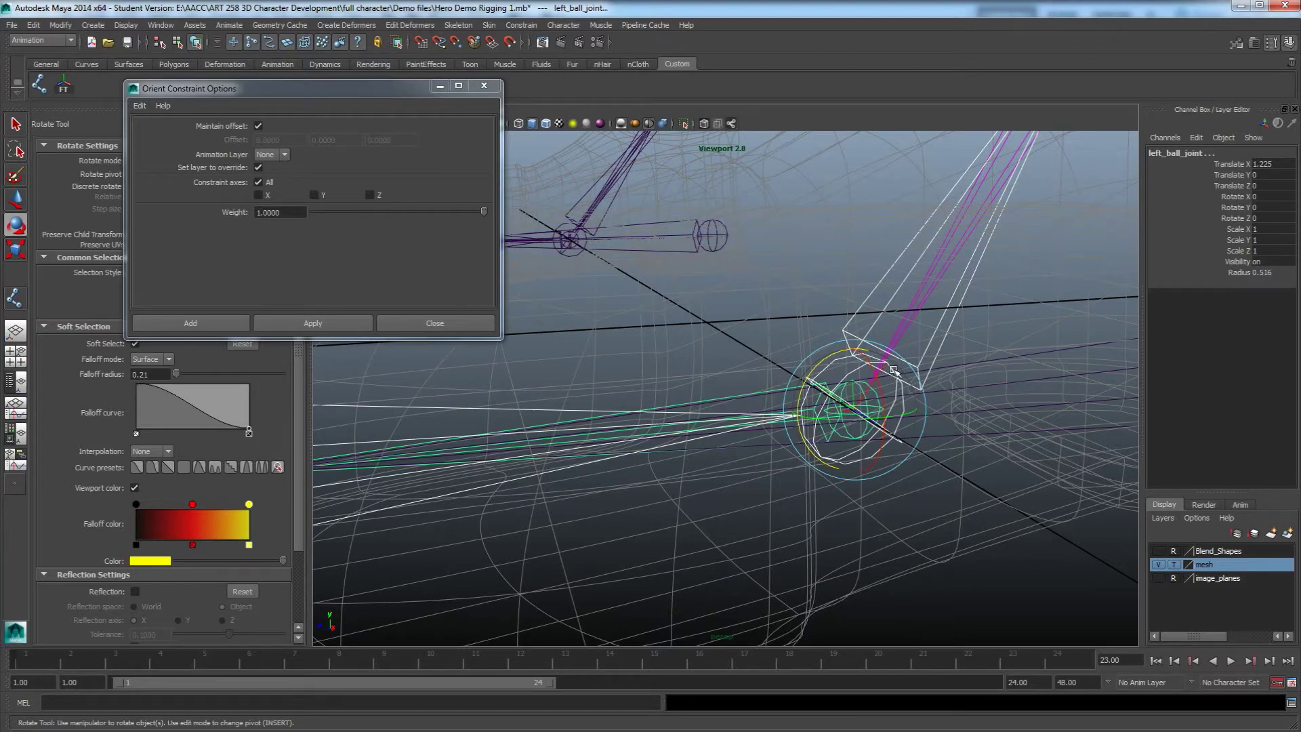
{"action": "right_click_drag", "start_coordinate": [894, 370], "coordinate": [760, 388], "text": "alt"}
{"action": "left_click_drag", "start_coordinate": [761, 388], "coordinate": [795, 389], "text": "alt"}
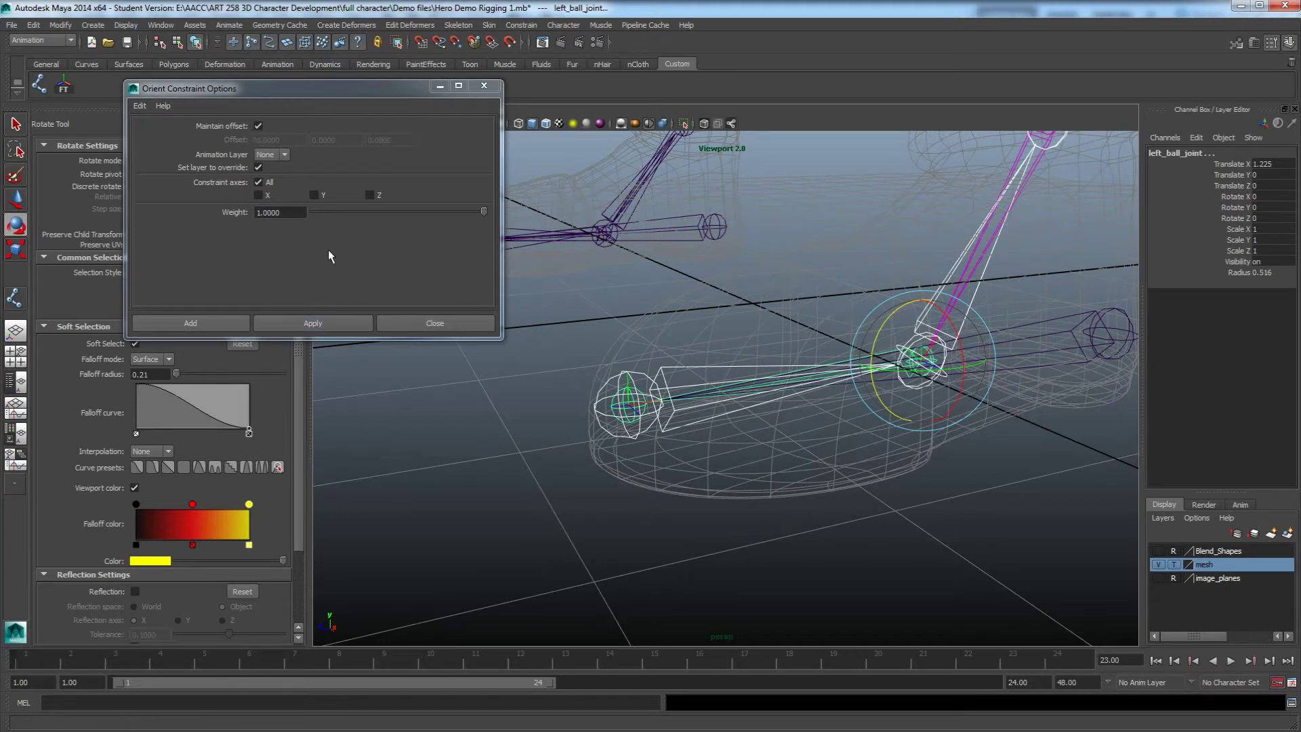
{"action": "left_click", "coordinate": [336, 319]}
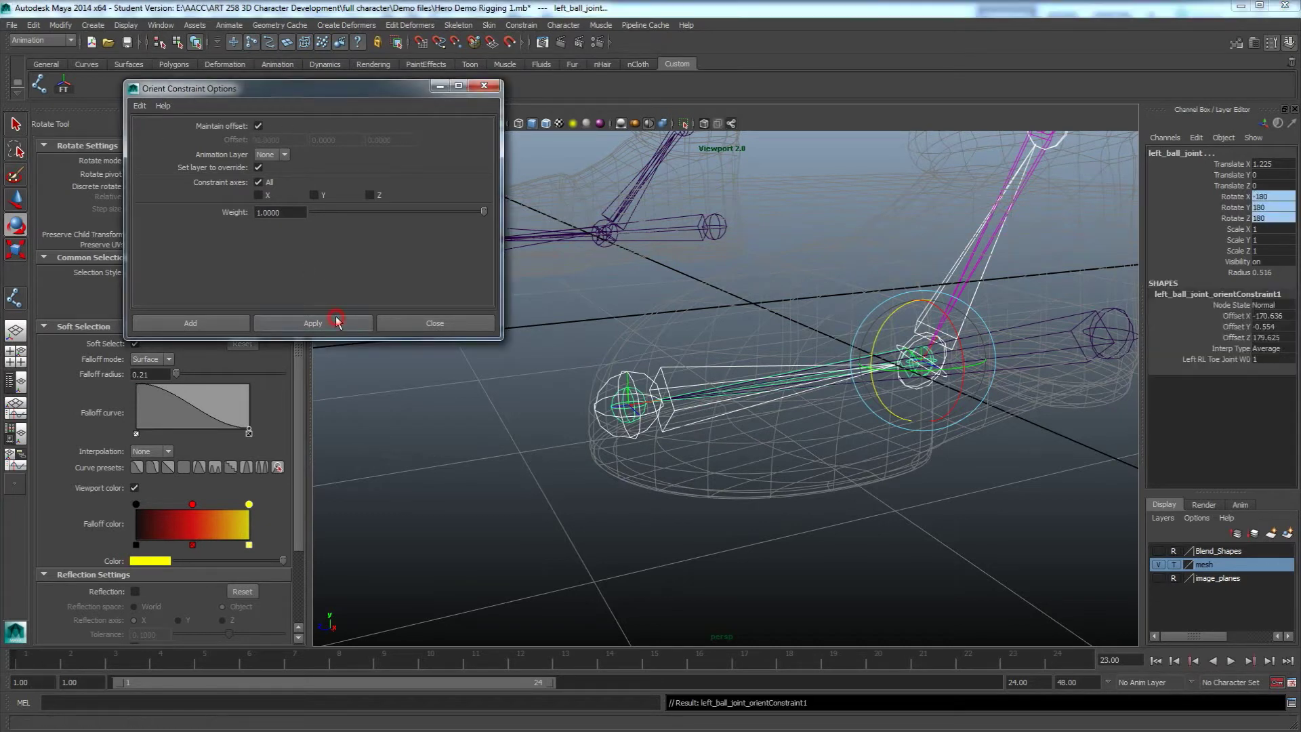
Step: Try rotating and moving left_RL_toe_joint to test how the left foot follows, and undo each change
{"action": "left_click", "coordinate": [605, 382]}
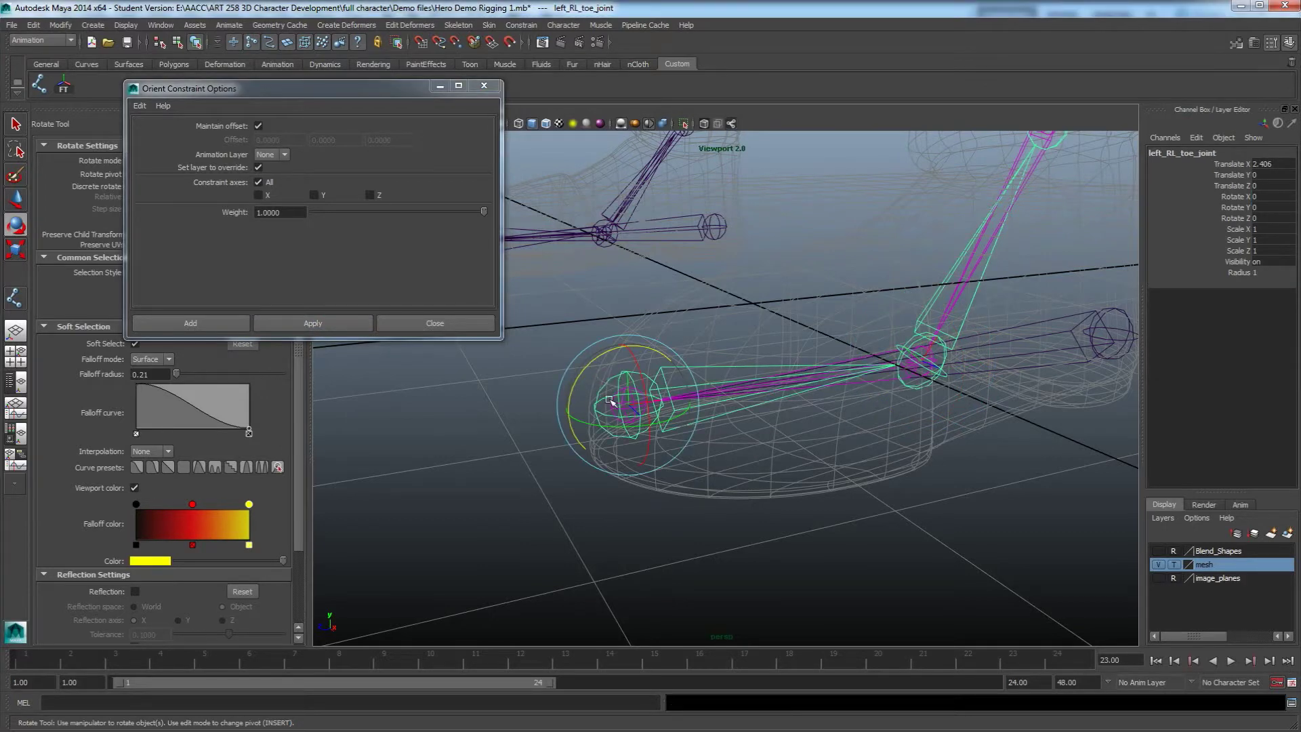
{"action": "left_click_drag", "start_coordinate": [1006, 235], "coordinate": [962, 247], "text": "alt"}
{"action": "left_click_drag", "start_coordinate": [614, 358], "coordinate": [570, 381]}
{"action": "scroll", "coordinate": [721, 380], "scroll_direction": "down", "scroll_amount": 3}
{"action": "left_click_drag", "start_coordinate": [722, 380], "coordinate": [609, 352], "text": "alt"}
{"action": "key", "text": "ctrl+z"}
{"action": "key", "text": "ctrl+z"}
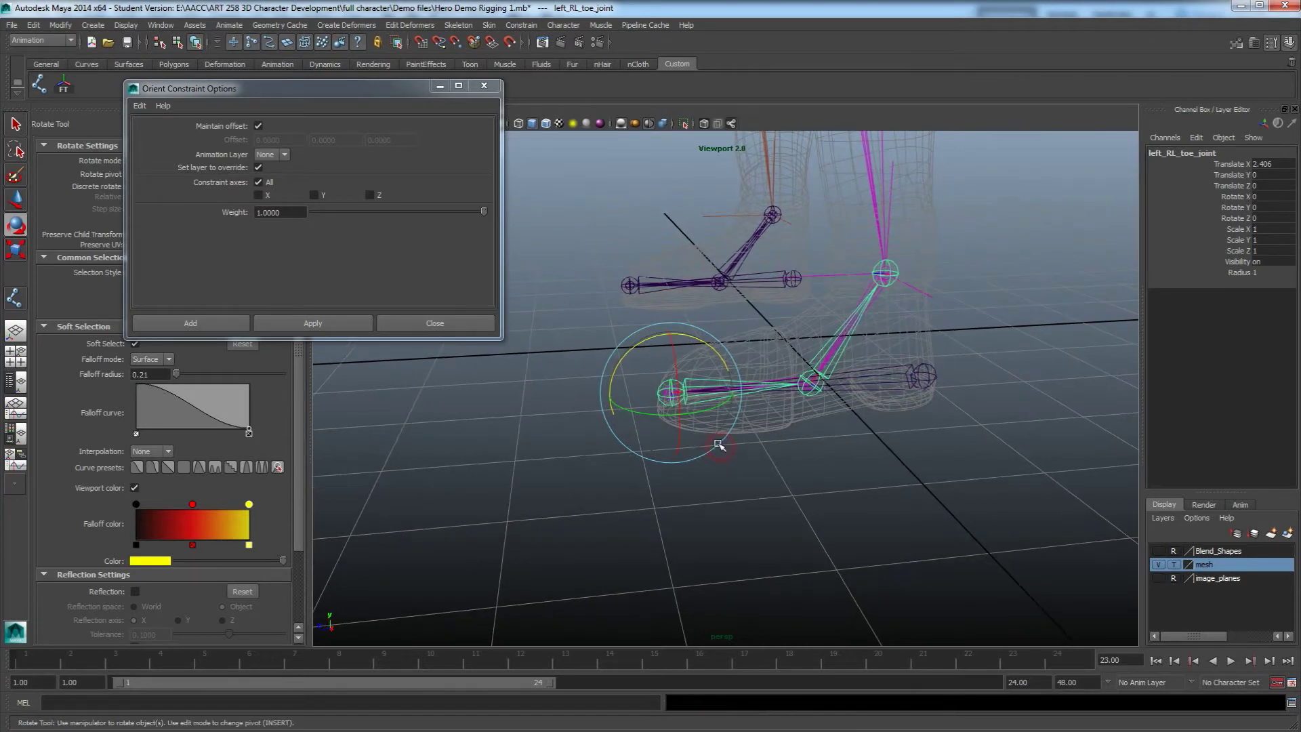
{"action": "key", "text": "w"}
{"action": "left_click_drag", "start_coordinate": [673, 391], "coordinate": [702, 306]}
{"action": "key", "text": "ctrl+z"}
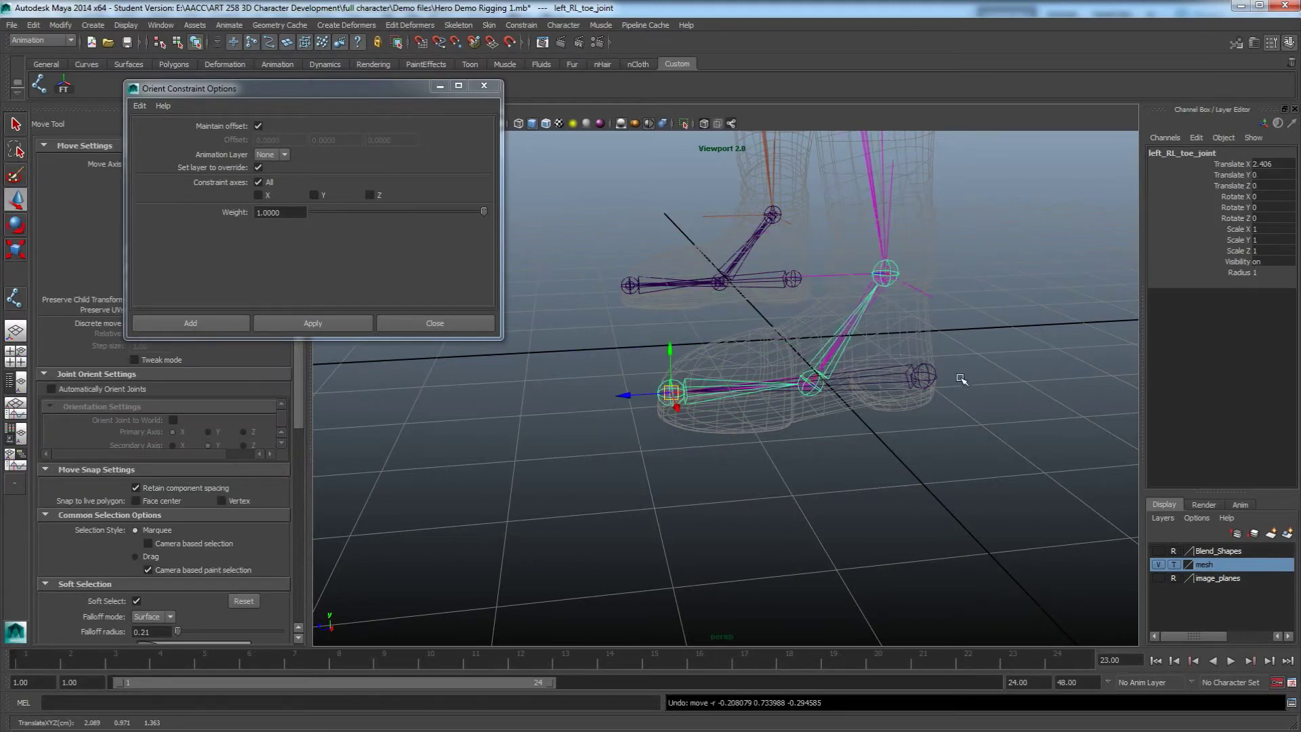
Step: Try moving left_RL_heel_joint freely and rotating it about 41 degrees in Z, and undo each change
{"action": "left_click", "coordinate": [925, 373]}
{"action": "left_click_drag", "start_coordinate": [930, 376], "coordinate": [696, 252]}
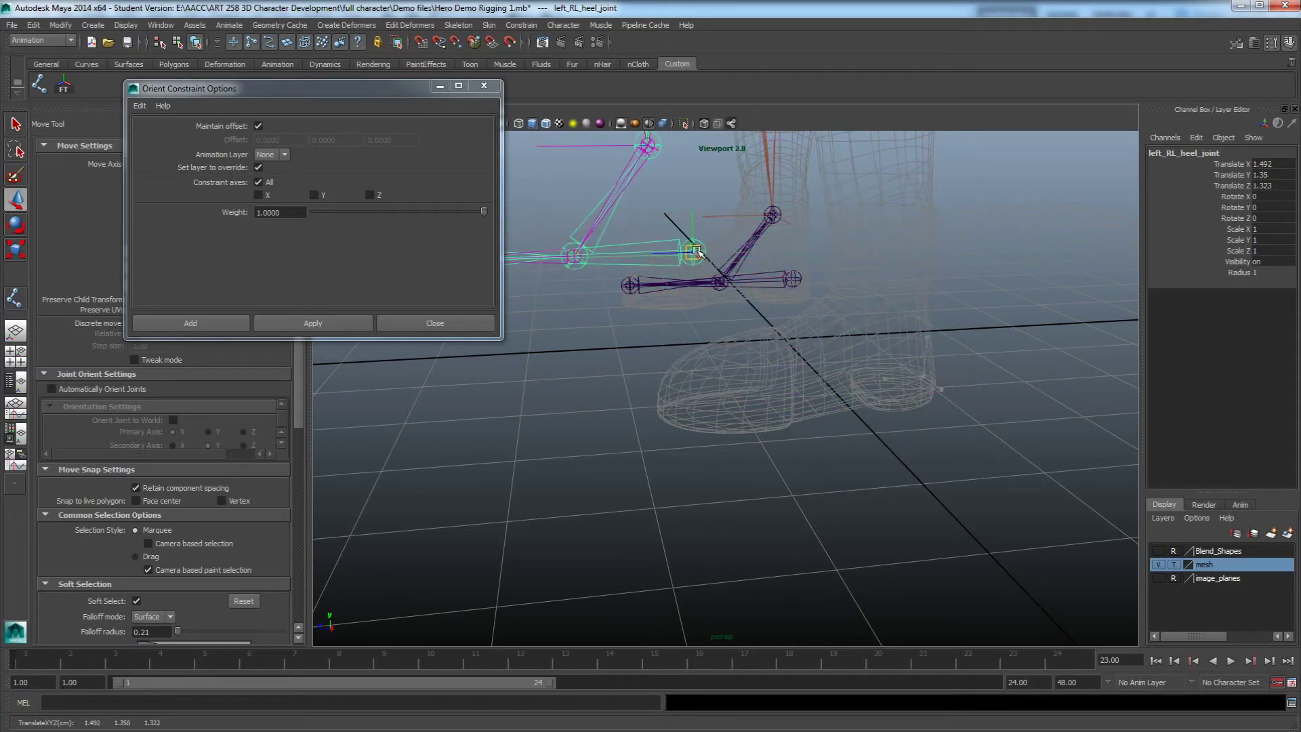
{"action": "middle_click_drag", "start_coordinate": [701, 326], "coordinate": [724, 385], "text": "alt"}
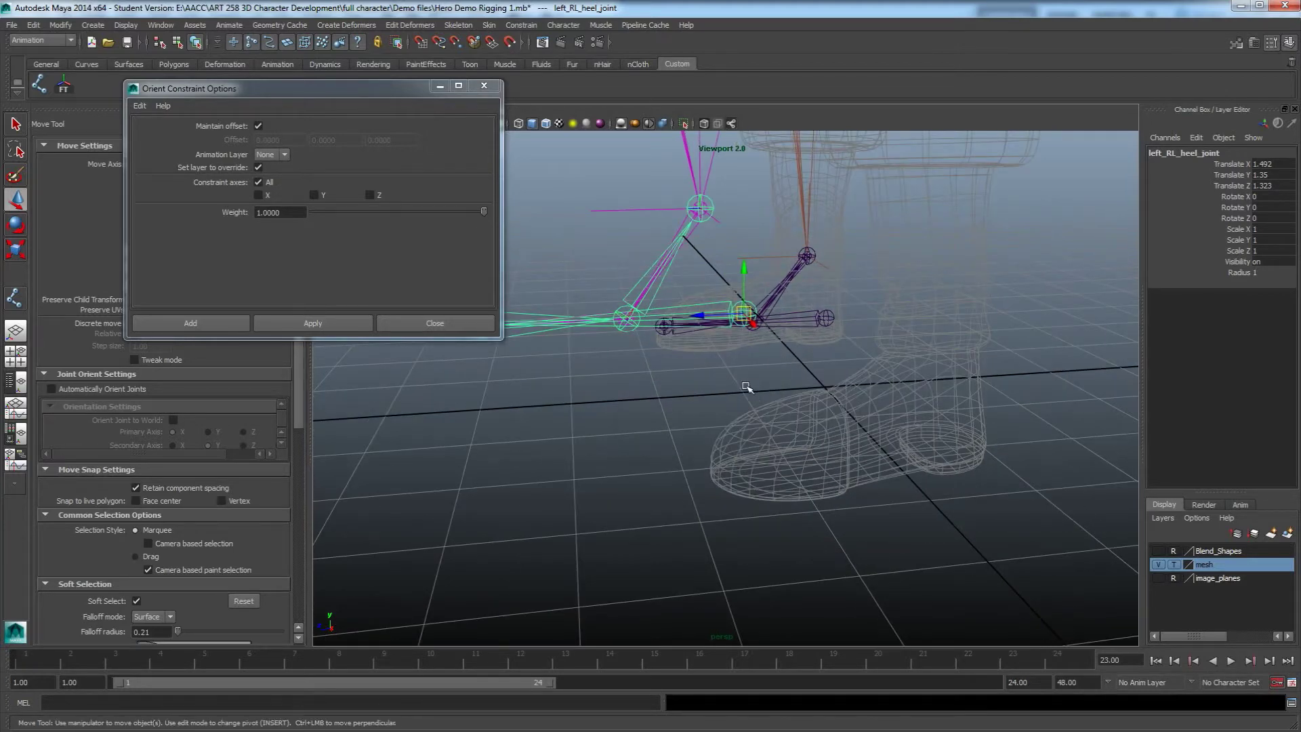
{"action": "mouse_move", "coordinate": [758, 332]}
{"action": "left_mouse_down"}
{"action": "mouse_move", "coordinate": [998, 445]}
{"action": "mouse_move", "coordinate": [800, 223]}
{"action": "mouse_move", "coordinate": [735, 324]}
{"action": "left_mouse_up"}
{"action": "key", "text": "ctrl+z"}
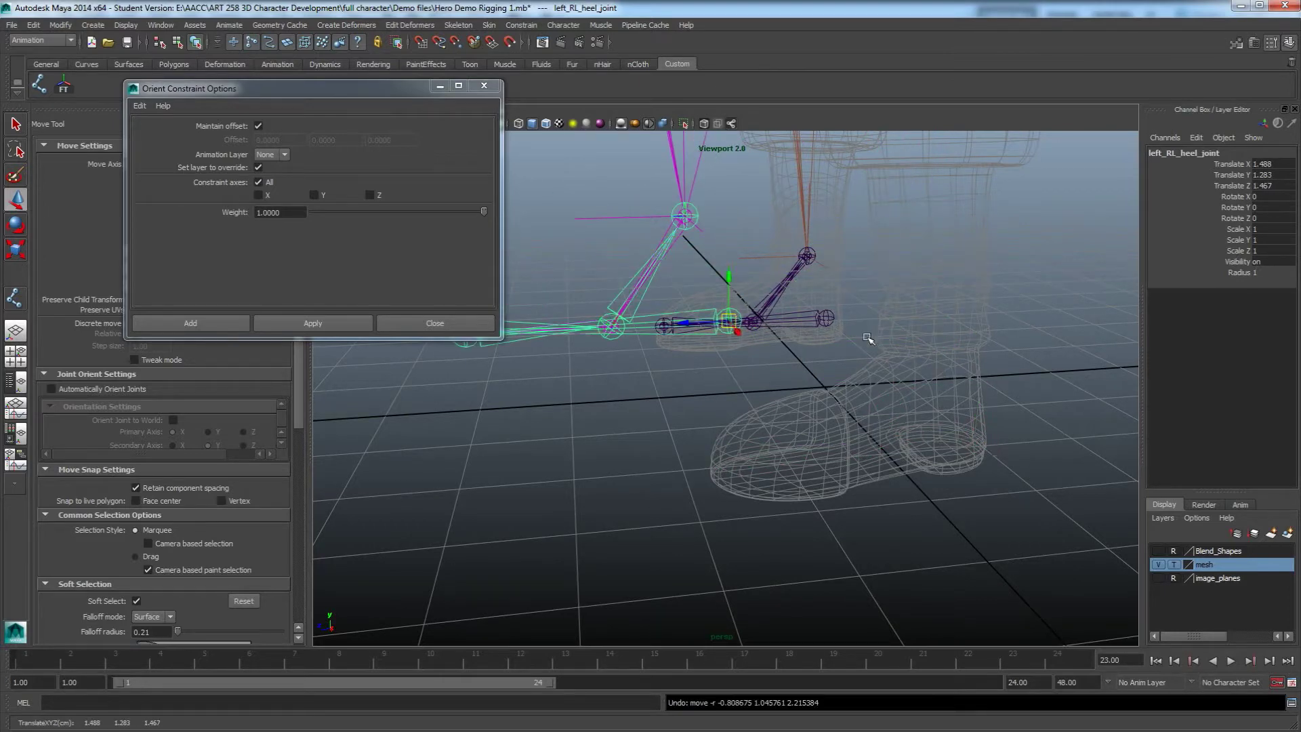
{"action": "key", "text": "e"}
{"action": "mouse_move", "coordinate": [978, 397]}
{"action": "left_mouse_down"}
{"action": "mouse_move", "coordinate": [938, 409]}
{"action": "mouse_move", "coordinate": [983, 399]}
{"action": "left_mouse_up"}
{"action": "key", "text": "ctrl+z"}
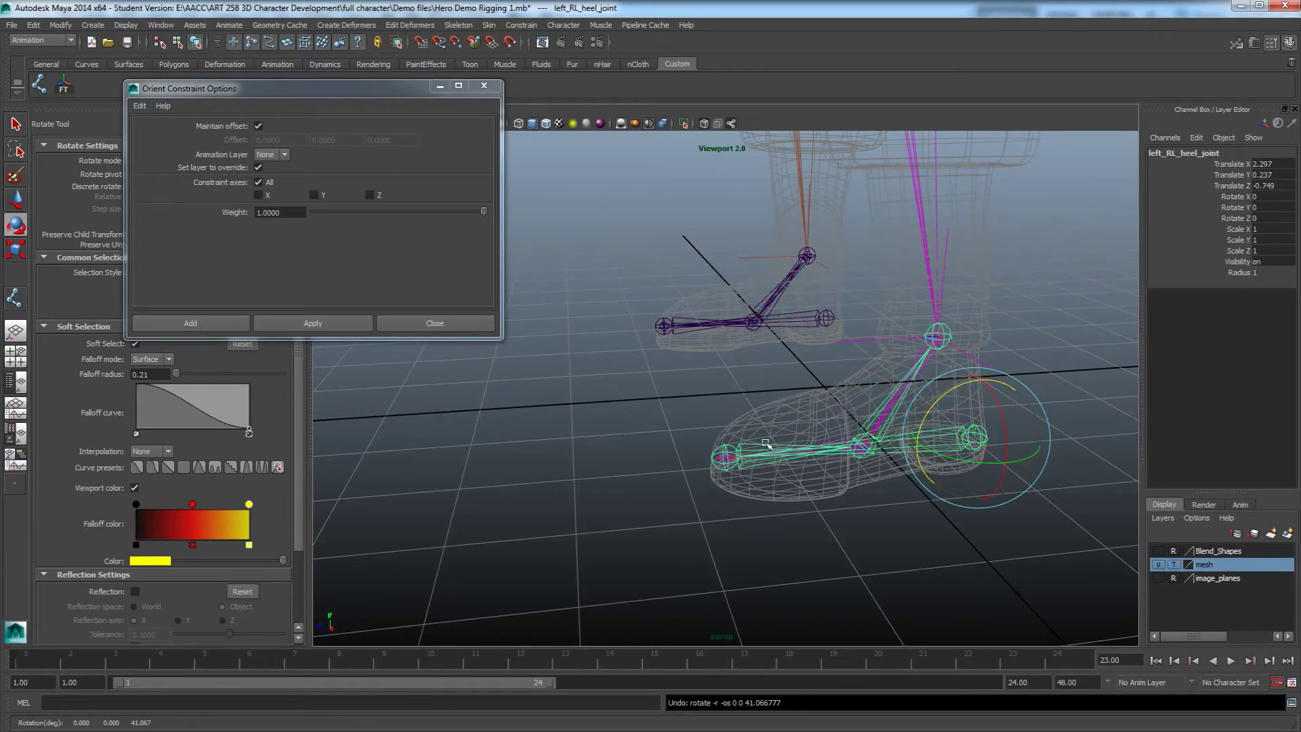
Step: Test the toe roll by rotating left_RL_toe_joint about 63 and about 49 degrees in Z, undoing each rotation
{"action": "left_click", "coordinate": [724, 447]}
{"action": "left_click_drag", "start_coordinate": [715, 406], "coordinate": [767, 370]}
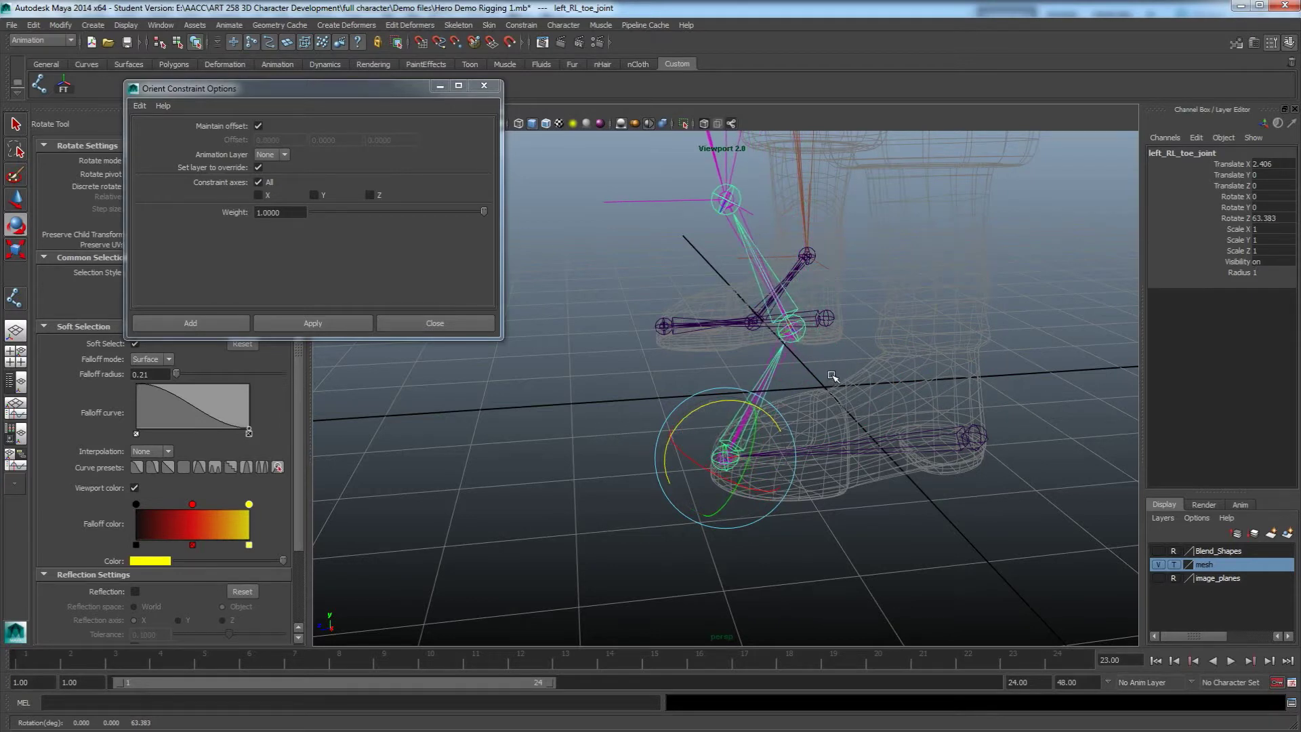
{"action": "key", "text": "ctrl+z"}
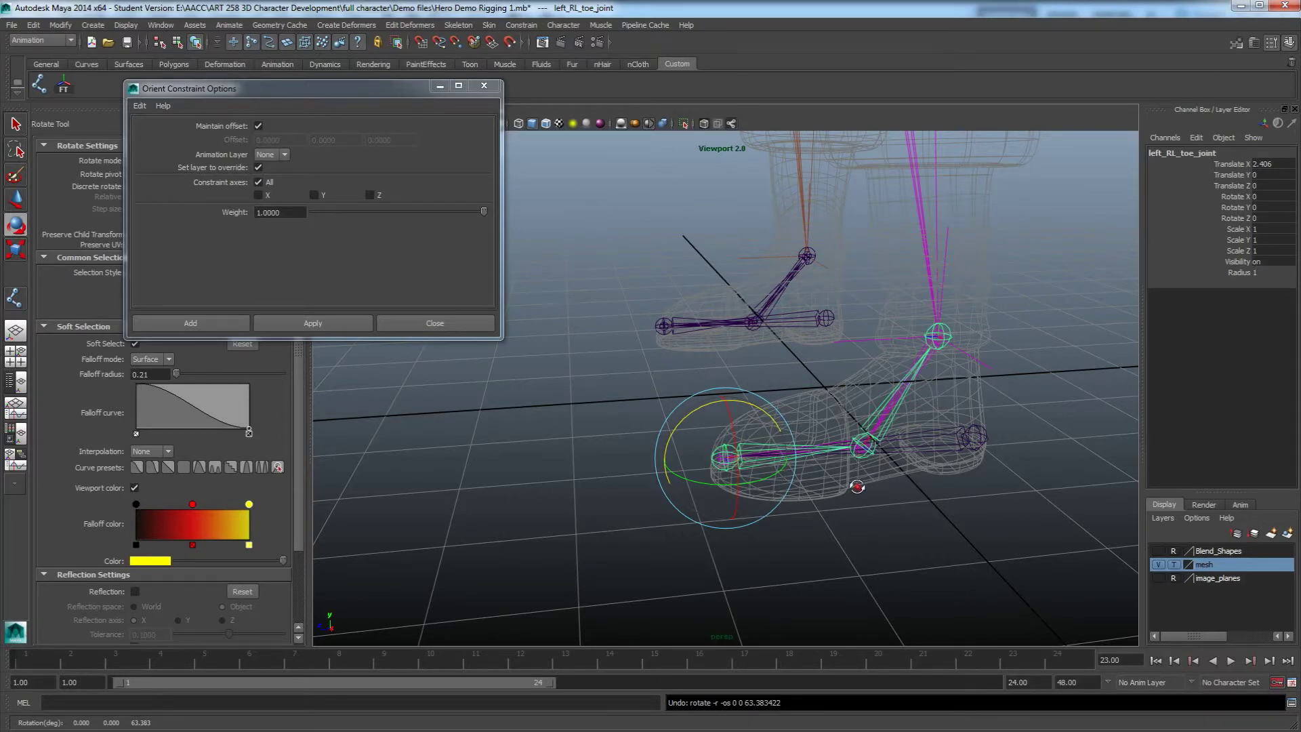
{"action": "left_click_drag", "start_coordinate": [858, 485], "coordinate": [849, 477], "text": "alt"}
{"action": "left_click_drag", "start_coordinate": [697, 394], "coordinate": [654, 427]}
{"action": "key", "text": "ctrl+z"}
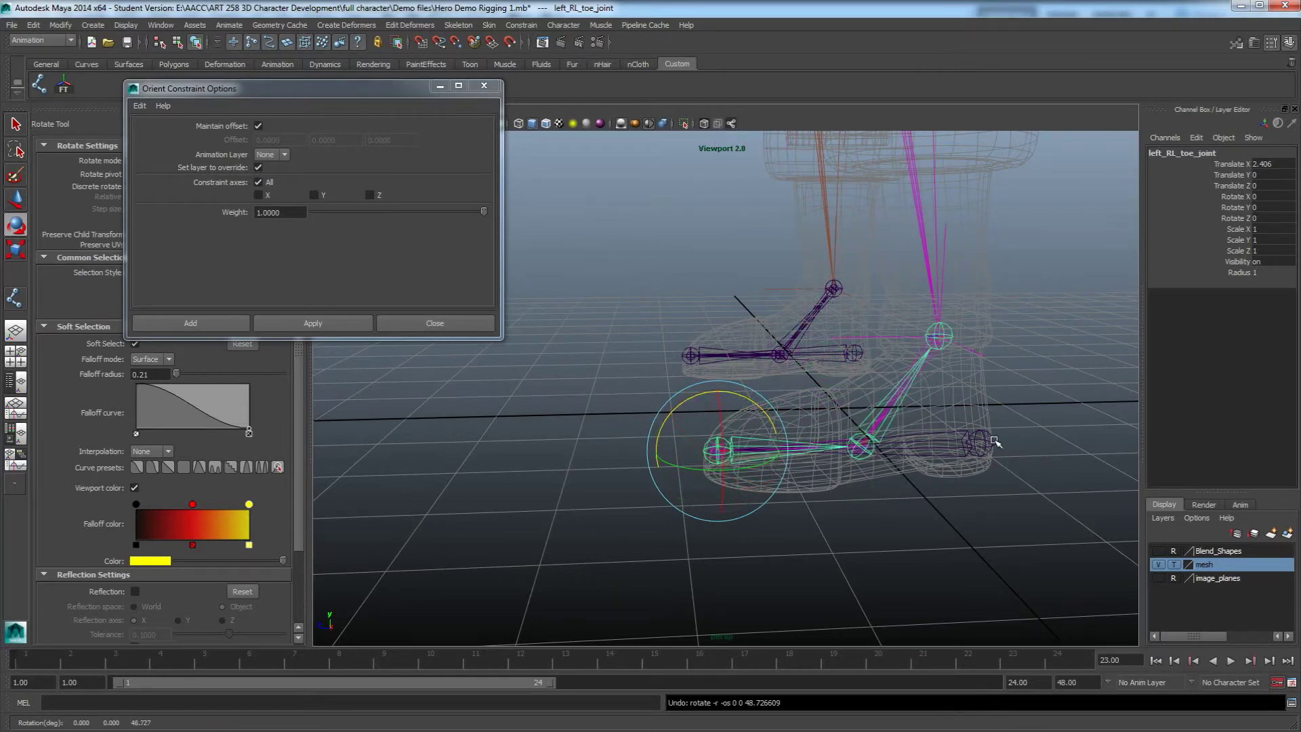
Step: Test the heel pivot by rotating left_RL_heel_joint about 36 degrees in Z, and undo the rotation
{"action": "left_click", "coordinate": [995, 441]}
{"action": "left_click", "coordinate": [974, 439]}
{"action": "left_click_drag", "start_coordinate": [925, 416], "coordinate": [969, 404]}
{"action": "key", "text": "ctrl+z"}
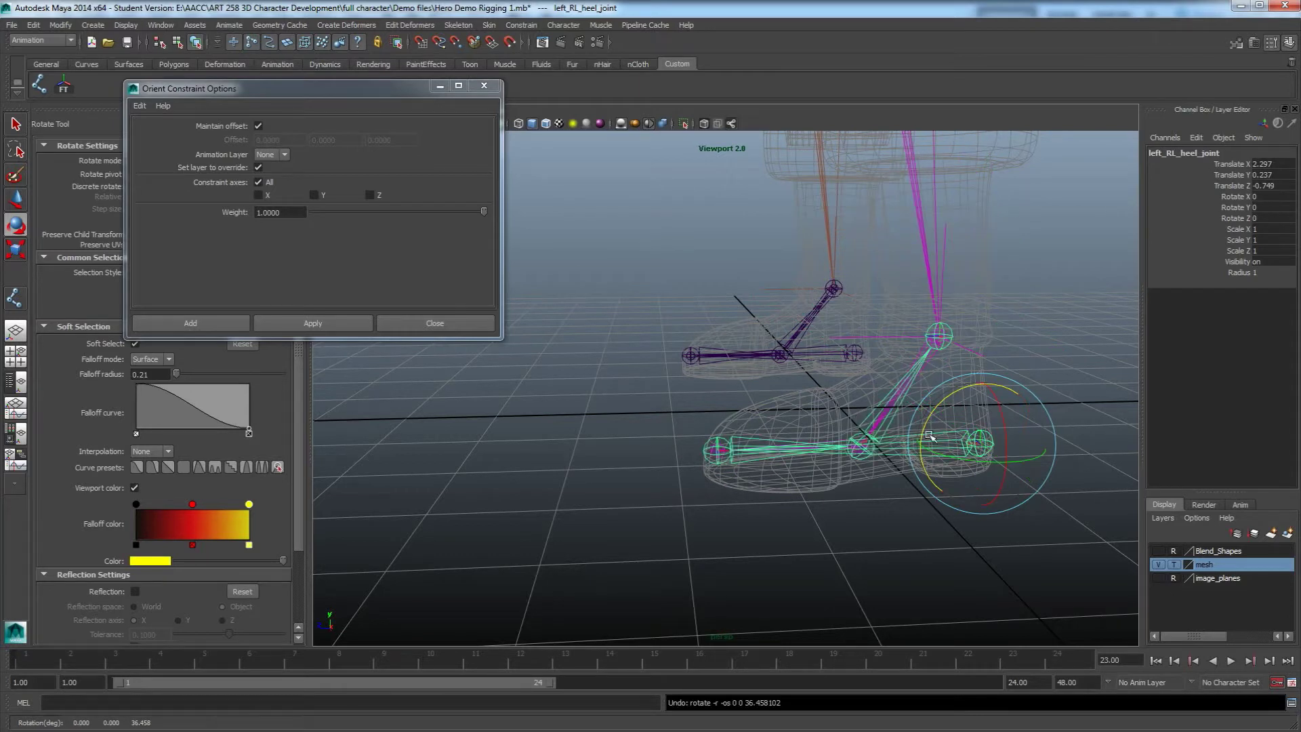
Step: Try moving left_leg_IK on its own, away from the reverse-foot joints, and undo the move
{"action": "left_click", "coordinate": [885, 516]}
{"action": "left_click", "coordinate": [946, 331]}
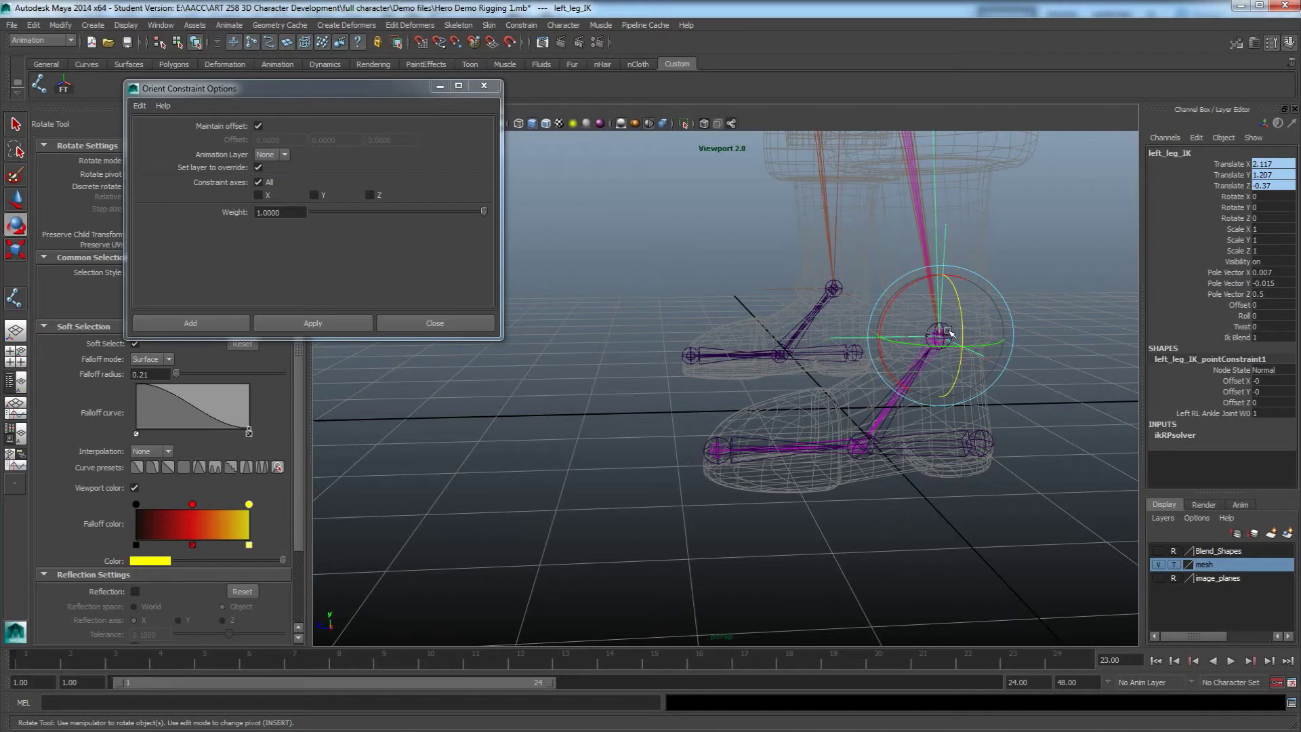
{"action": "key", "text": "w"}
{"action": "left_click_drag", "start_coordinate": [938, 333], "coordinate": [739, 274]}
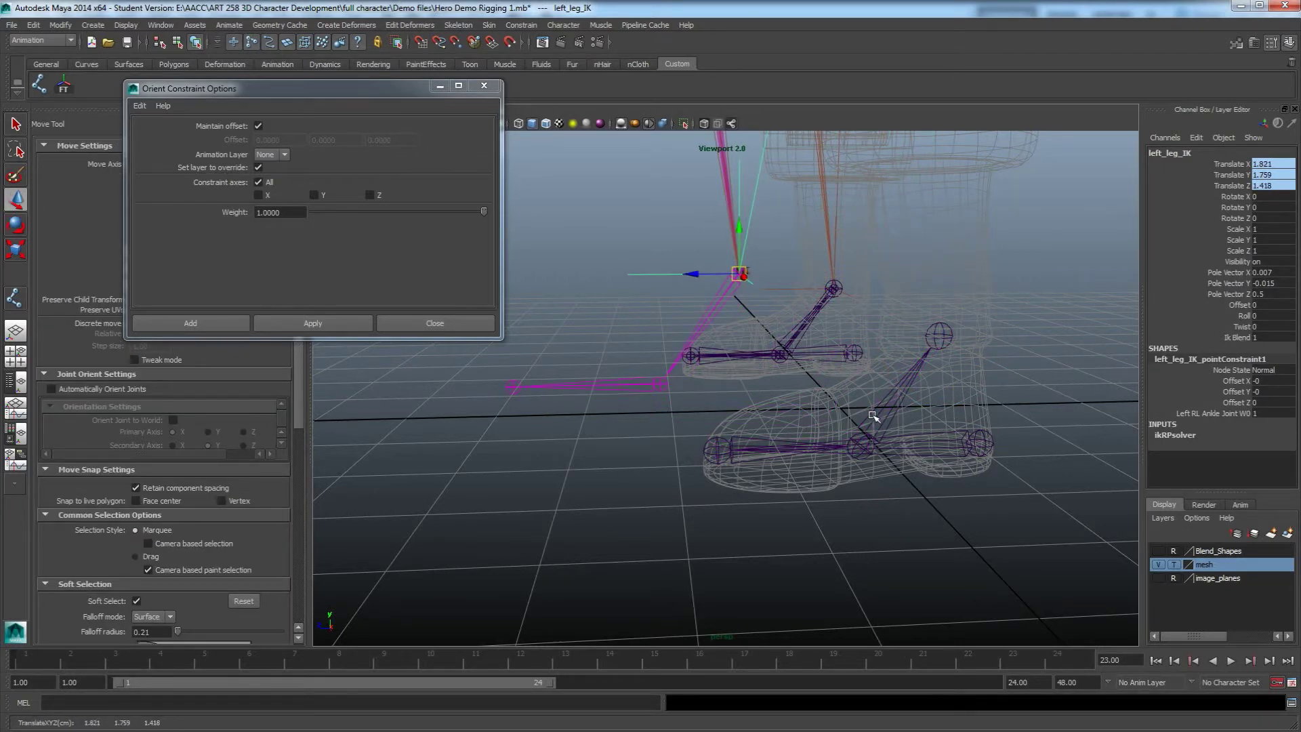
{"action": "key", "text": "ctrl+z"}
{"action": "left_click_drag", "start_coordinate": [949, 516], "coordinate": [898, 489], "text": "alt"}
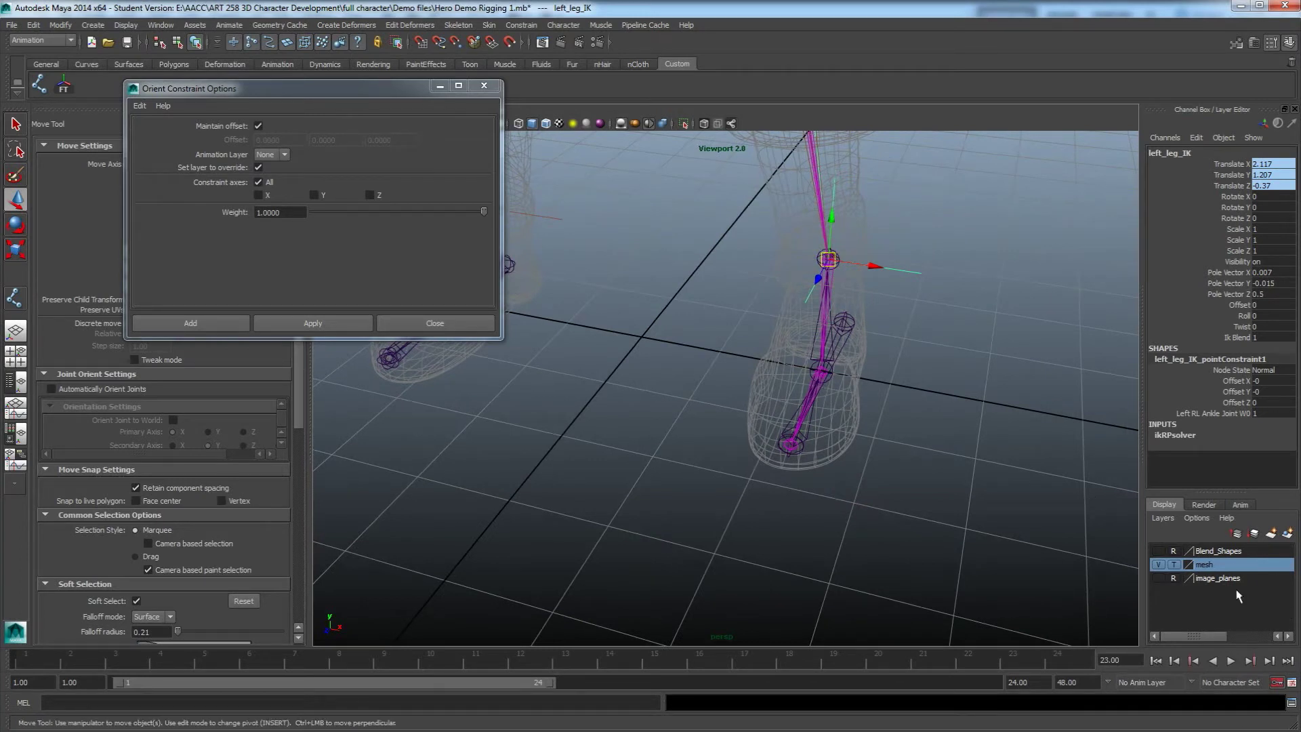
Step: Set the mesh layer to reference display and return it to template display
{"action": "left_click", "coordinate": [1174, 565]}
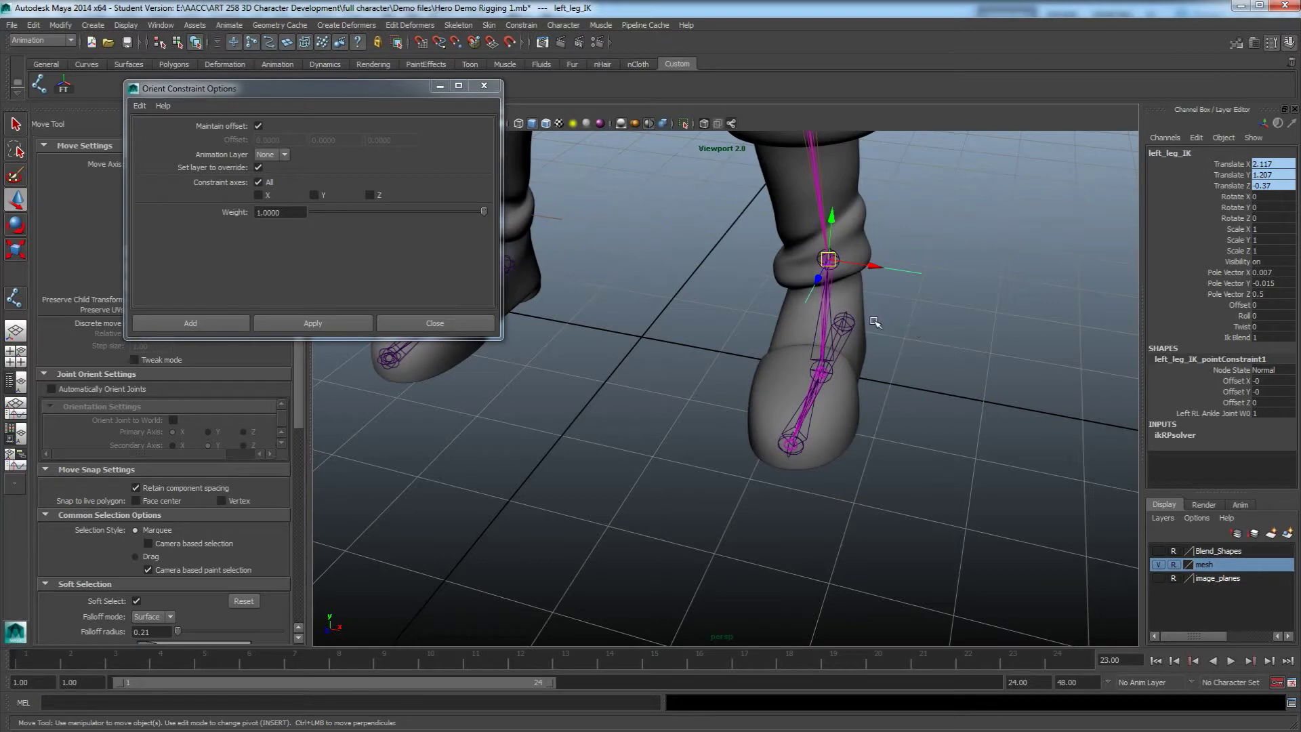
{"action": "left_click", "coordinate": [1177, 568]}
{"action": "left_click_drag", "start_coordinate": [828, 419], "coordinate": [820, 410], "text": "alt"}
Step: Close the orient constraint options and draw a NURBS circle around the left foot, centred at about X 2.1, Z 0.08
{"action": "left_click", "coordinate": [733, 371]}
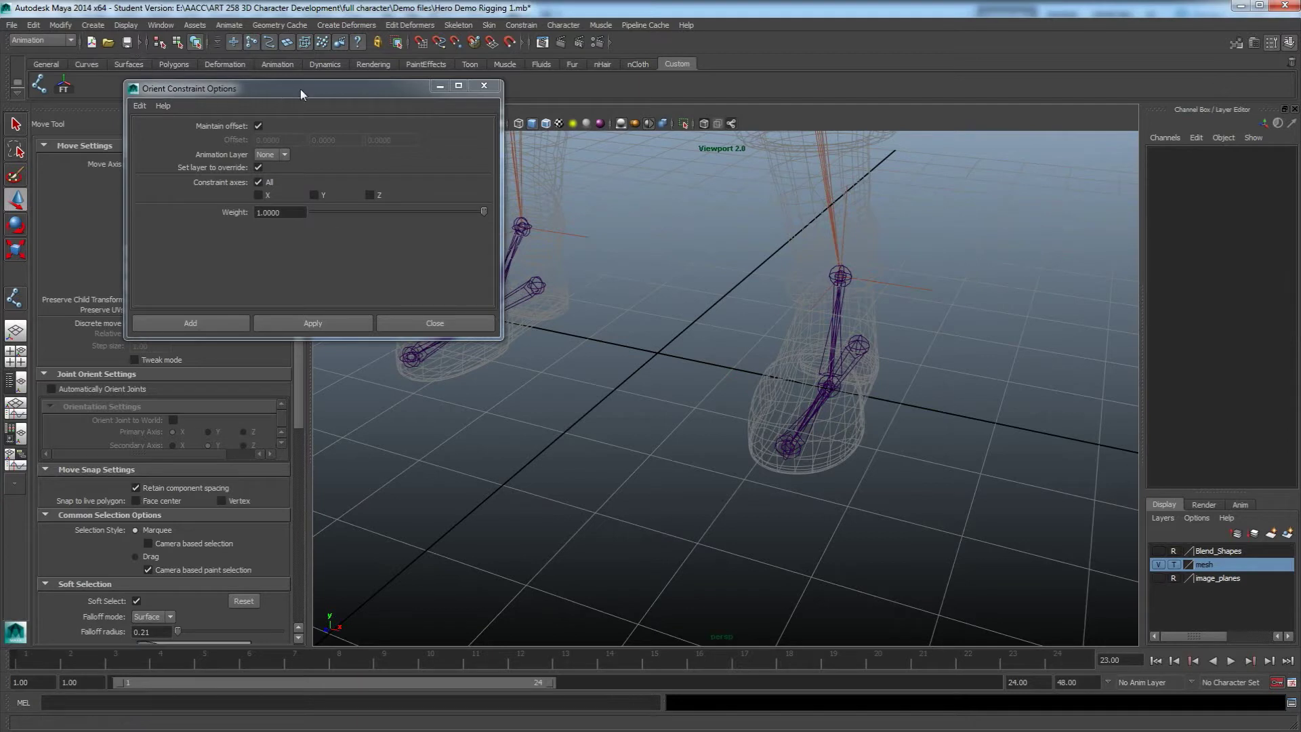
{"action": "left_click", "coordinate": [484, 85]}
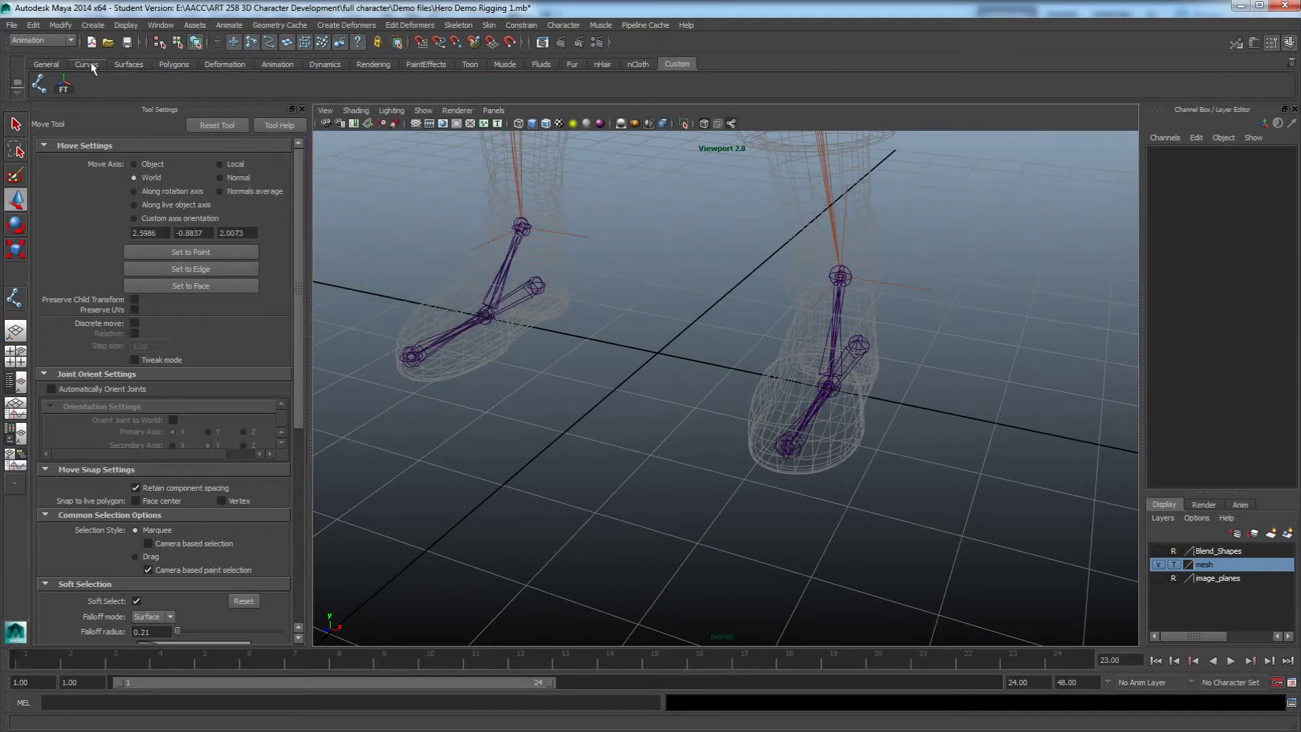
{"action": "left_click", "coordinate": [91, 66]}
{"action": "left_click", "coordinate": [41, 83]}
{"action": "left_click_drag", "start_coordinate": [465, 232], "coordinate": [589, 323], "text": "alt"}
{"action": "left_click_drag", "start_coordinate": [780, 315], "coordinate": [779, 456]}
{"action": "key", "text": "w"}
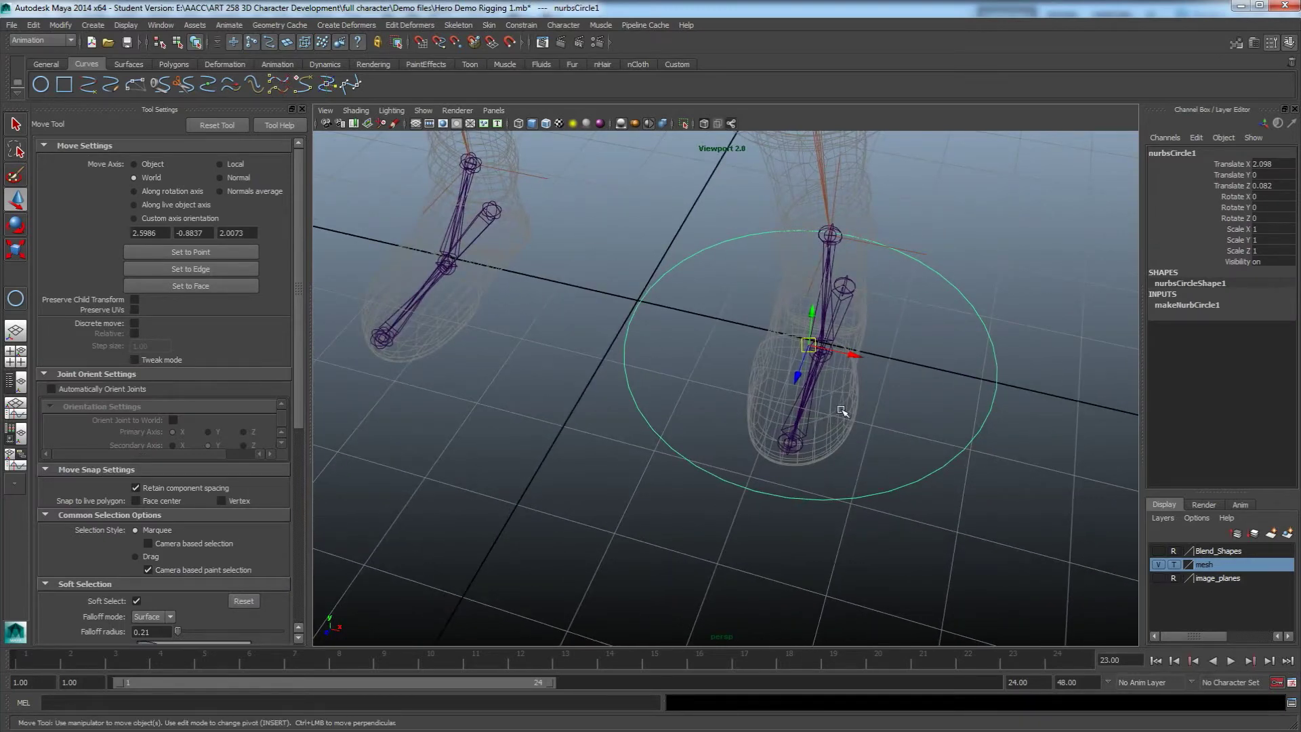
Step: Move the circle to about X 2.24, Z 0.43 and scale it to about 0.49 in X and 0.75 in Y and Z
{"action": "left_click_drag", "start_coordinate": [796, 413], "coordinate": [821, 427], "text": "alt"}
{"action": "left_click_drag", "start_coordinate": [840, 366], "coordinate": [874, 495]}
{"action": "key", "text": "r"}
{"action": "key", "text": "w"}
{"action": "key", "text": "r"}
{"action": "left_click_drag", "start_coordinate": [828, 381], "coordinate": [789, 400]}
{"action": "left_click_drag", "start_coordinate": [803, 456], "coordinate": [773, 414], "text": "alt"}
{"action": "key", "text": "w"}
{"action": "left_click_drag", "start_coordinate": [838, 468], "coordinate": [922, 486], "text": "alt"}
{"action": "key", "text": "r"}
{"action": "mouse_move", "coordinate": [852, 353]}
{"action": "left_mouse_down"}
{"action": "mouse_move", "coordinate": [832, 351]}
{"action": "mouse_move", "coordinate": [868, 359]}
{"action": "left_mouse_up"}
Step: Edit the circle's control vertices, scaling the side and toe-end vertices to follow the left shoe's outline
{"action": "right_click_drag", "start_coordinate": [890, 364], "coordinate": [838, 362]}
{"action": "left_click", "coordinate": [894, 355]}
{"action": "left_click_drag", "start_coordinate": [640, 321], "coordinate": [752, 347]}
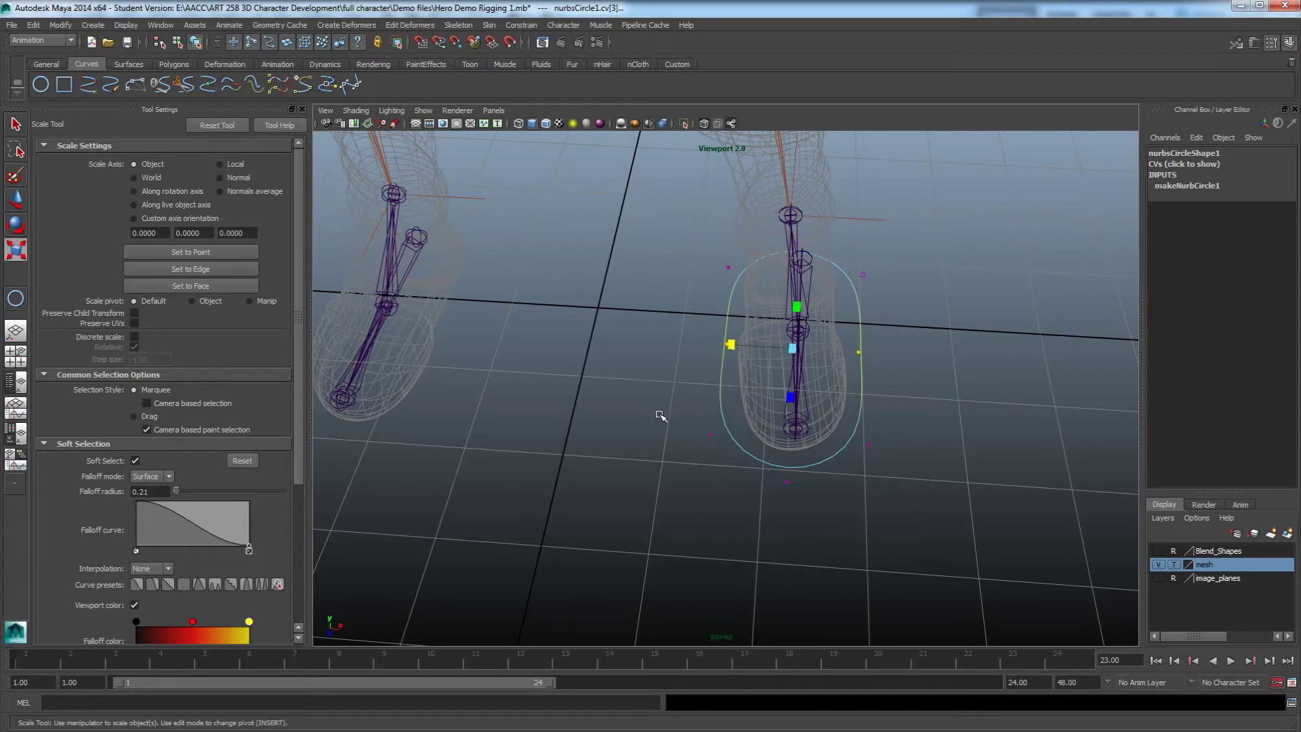
{"action": "left_click", "coordinate": [782, 425]}
{"action": "left_click", "coordinate": [858, 447]}
{"action": "right_click_drag", "start_coordinate": [857, 445], "coordinate": [855, 448]}
{"action": "left_click_drag", "start_coordinate": [855, 447], "coordinate": [852, 437]}
{"action": "left_click_drag", "start_coordinate": [818, 518], "coordinate": [740, 457], "text": "shift"}
{"action": "left_click_drag", "start_coordinate": [672, 376], "coordinate": [728, 452], "text": "shift"}
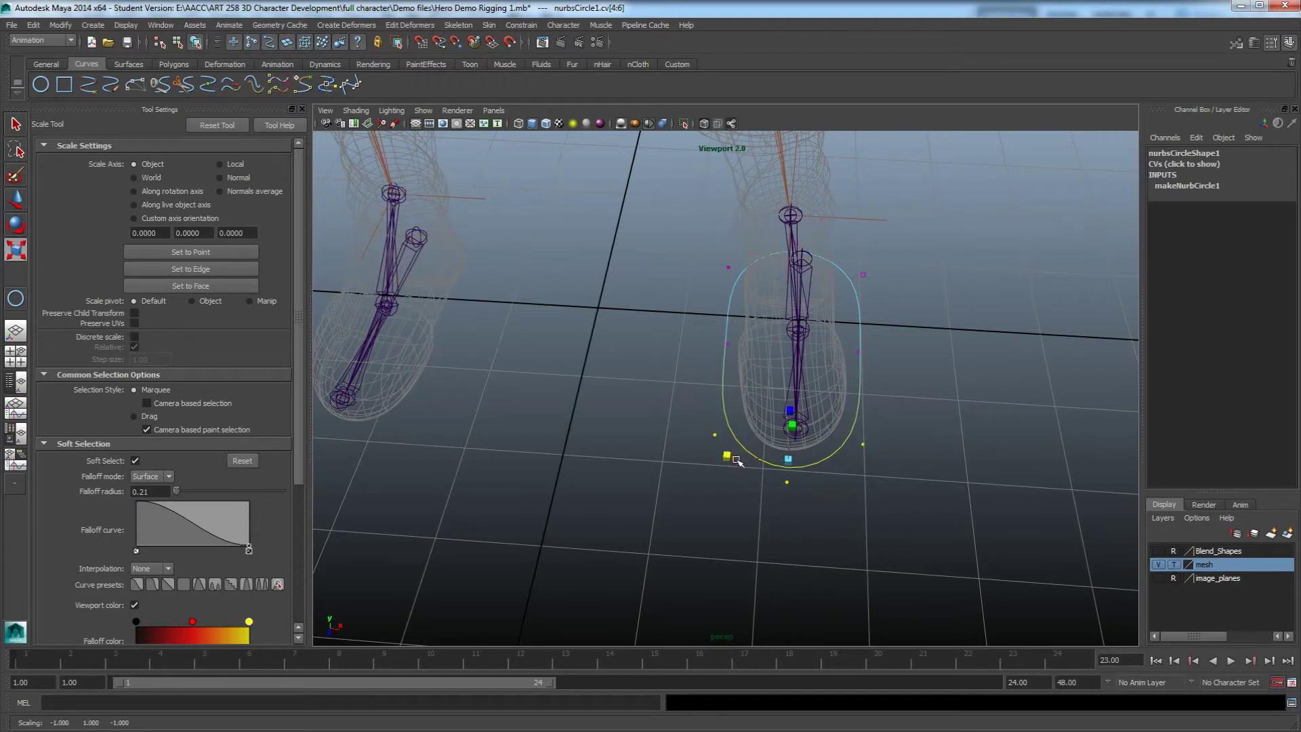
Step: Move the circle's toe-end and heel-end control vertices to fit the curve around the left shoe
{"action": "key", "text": "w"}
{"action": "left_click_drag", "start_coordinate": [828, 462], "coordinate": [839, 462]}
{"action": "mouse_move", "coordinate": [891, 344]}
{"action": "left_mouse_down"}
{"action": "mouse_move", "coordinate": [848, 365]}
{"action": "mouse_move", "coordinate": [890, 354]}
{"action": "left_mouse_up"}
{"action": "mouse_move", "coordinate": [887, 260]}
{"action": "left_mouse_down"}
{"action": "mouse_move", "coordinate": [852, 291]}
{"action": "mouse_move", "coordinate": [896, 276]}
{"action": "left_mouse_up"}
{"action": "left_click_drag", "start_coordinate": [712, 255], "coordinate": [847, 305]}
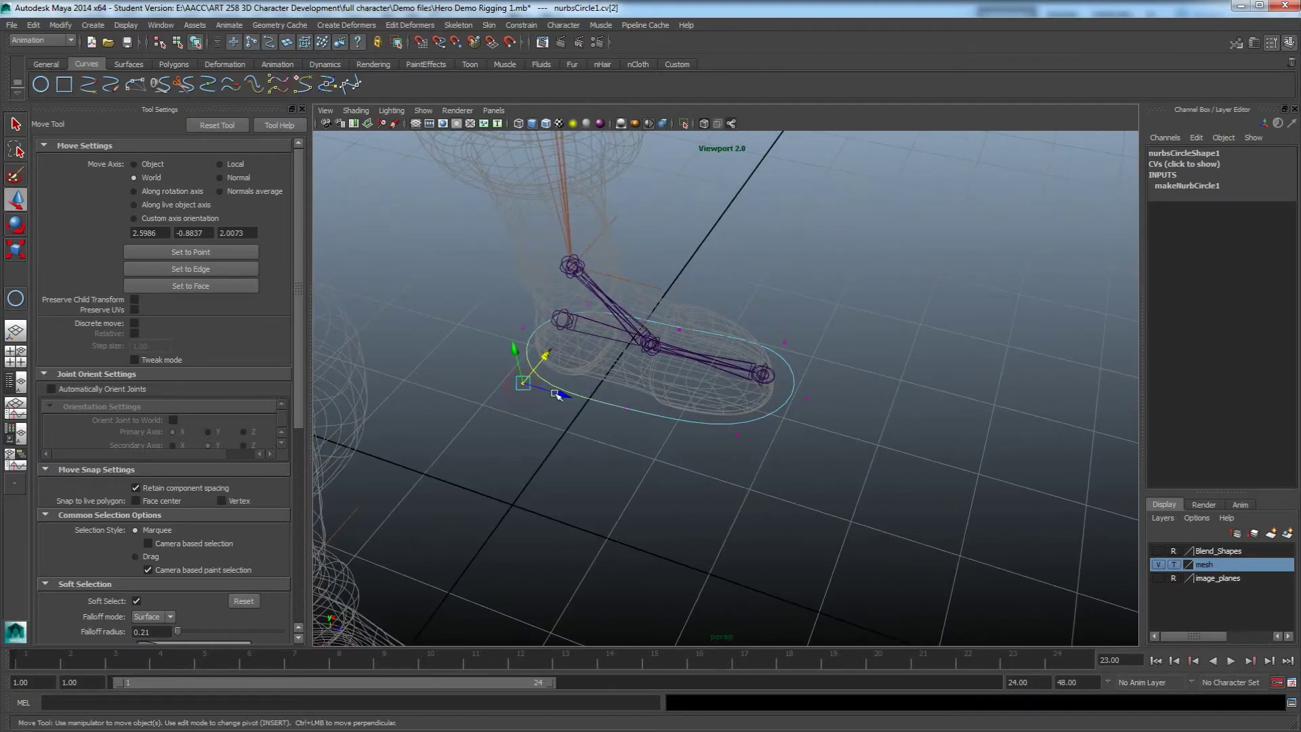
{"action": "left_click_drag", "start_coordinate": [562, 408], "coordinate": [577, 385], "text": "alt"}
{"action": "left_click", "coordinate": [653, 363]}
{"action": "left_click_drag", "start_coordinate": [653, 363], "coordinate": [519, 359], "text": "alt"}
{"action": "middle_click_drag", "start_coordinate": [740, 334], "coordinate": [775, 348], "text": "alt"}
Step: Adjust individual side and toe-corner control vertices to refine the curve's outline around the left shoe
{"action": "left_click_drag", "start_coordinate": [892, 340], "coordinate": [871, 316]}
{"action": "mouse_move", "coordinate": [881, 407]}
{"action": "left_mouse_down"}
{"action": "mouse_move", "coordinate": [857, 384]}
{"action": "mouse_move", "coordinate": [897, 399]}
{"action": "left_mouse_up"}
{"action": "left_click_drag", "start_coordinate": [730, 361], "coordinate": [815, 443]}
{"action": "left_click_drag", "start_coordinate": [906, 497], "coordinate": [910, 464]}
{"action": "left_click_drag", "start_coordinate": [779, 468], "coordinate": [817, 500]}
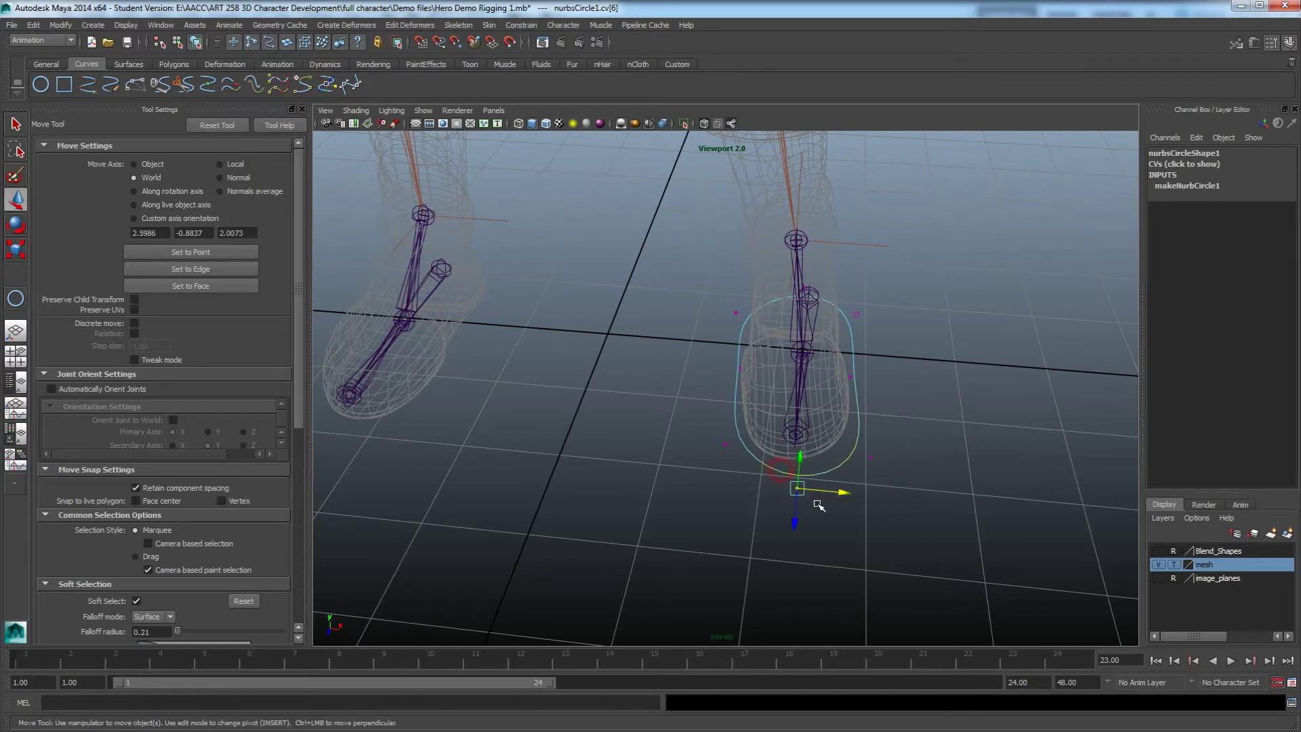
{"action": "left_click_drag", "start_coordinate": [692, 417], "coordinate": [718, 486]}
{"action": "left_click_drag", "start_coordinate": [804, 502], "coordinate": [780, 449], "text": "alt"}
{"action": "left_click", "coordinate": [866, 496]}
{"action": "left_click_drag", "start_coordinate": [813, 528], "coordinate": [863, 541], "text": "alt"}
Step: Return to object mode, select the foot-shaped curve and rename it left_foot_control
{"action": "right_click_drag", "start_coordinate": [832, 488], "coordinate": [880, 482]}
{"action": "left_click", "coordinate": [913, 482]}
{"action": "left_click_drag", "start_coordinate": [846, 506], "coordinate": [807, 462], "text": "alt"}
{"action": "left_click", "coordinate": [799, 472]}
{"action": "left_click_drag", "start_coordinate": [889, 464], "coordinate": [855, 474], "text": "alt"}
{"action": "double_click", "coordinate": [1181, 154]}
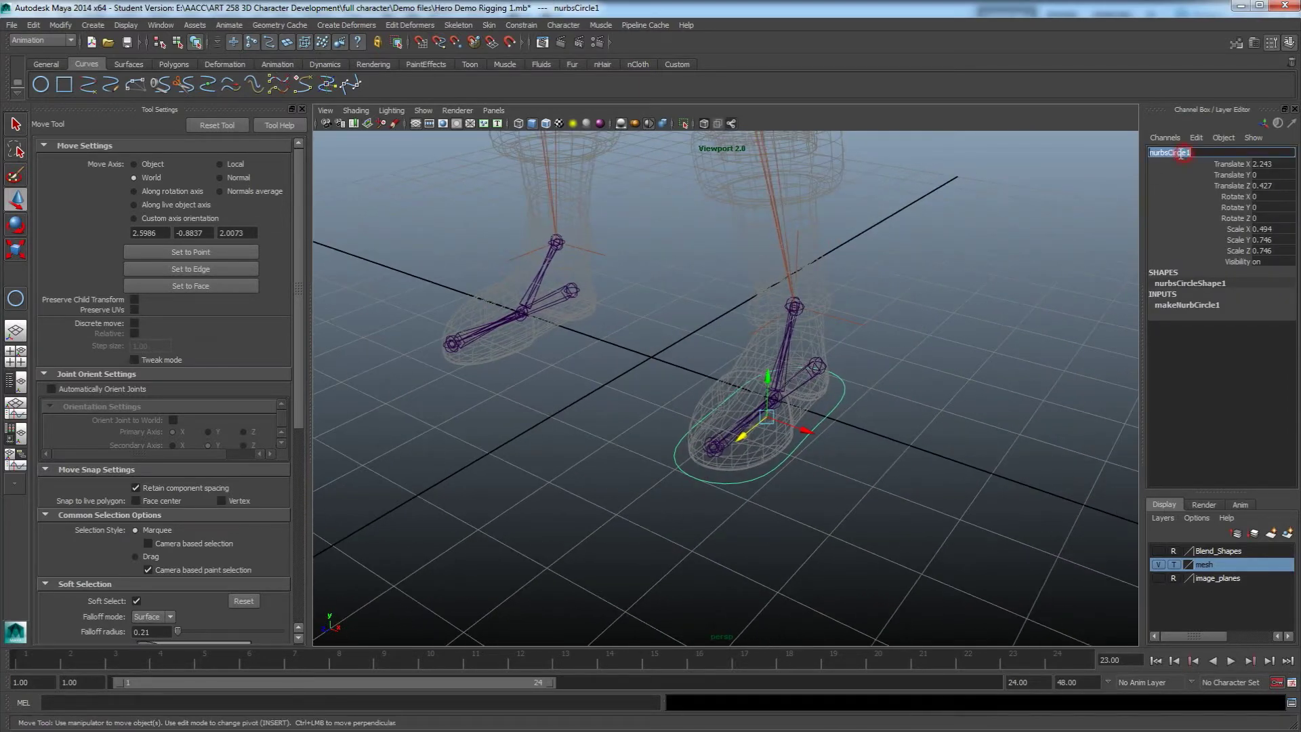
{"action": "type", "text": "lef"}
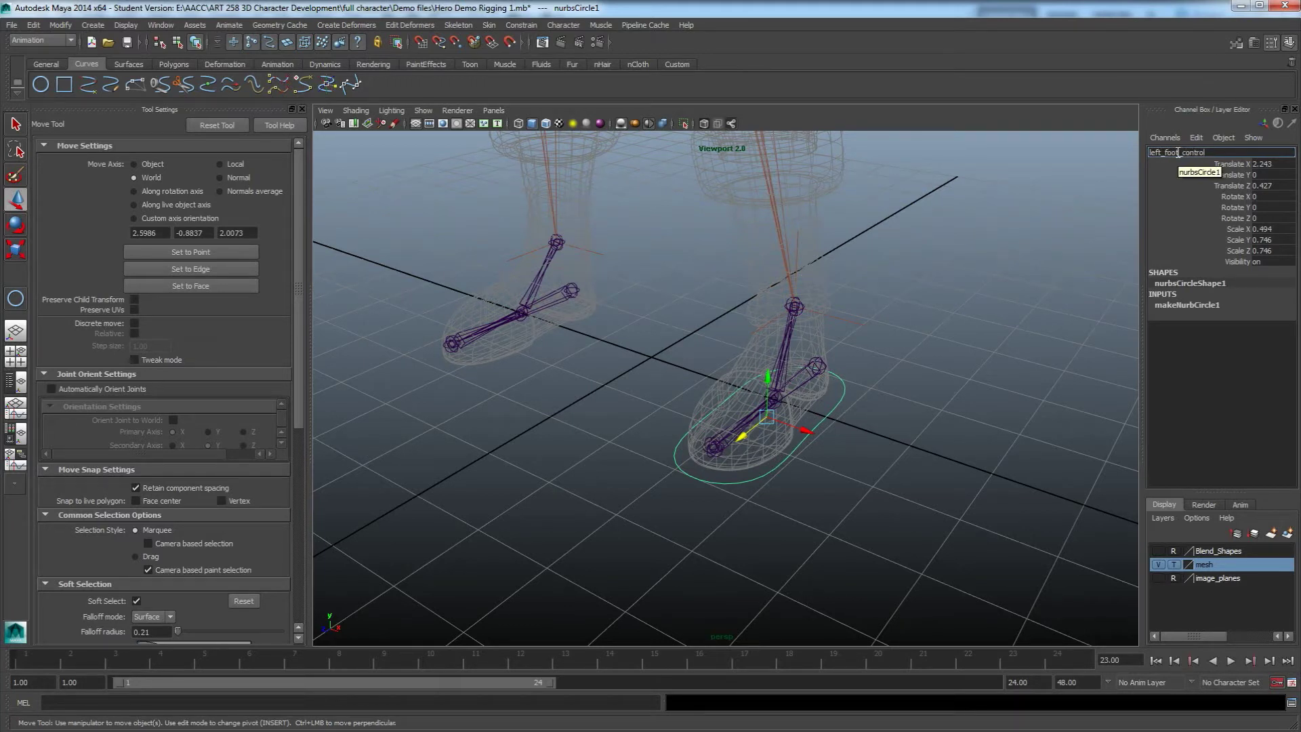
{"action": "type", "text": "t_foot_control"}
{"action": "key", "text": "Return"}
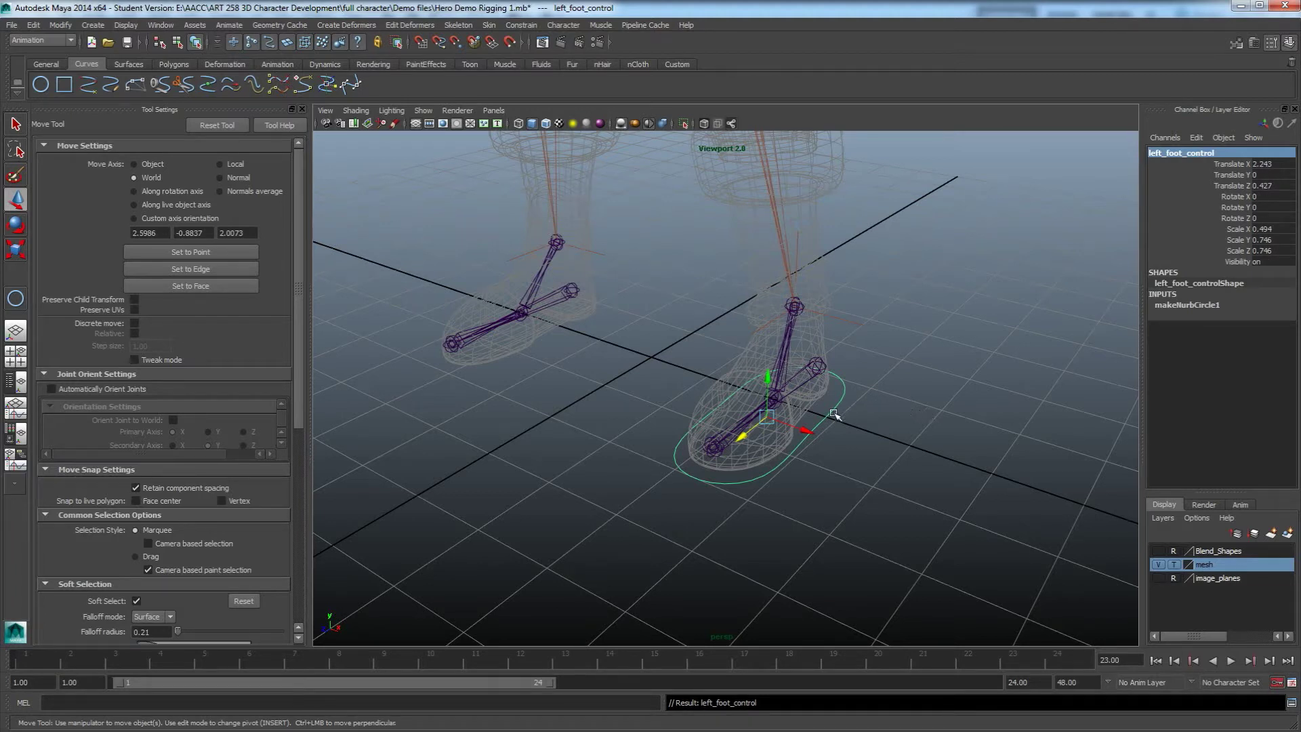
Step: Freeze the transformations of left_foot_control
{"action": "left_click", "coordinate": [54, 26]}
{"action": "mouse_move", "coordinate": [76, 47]}
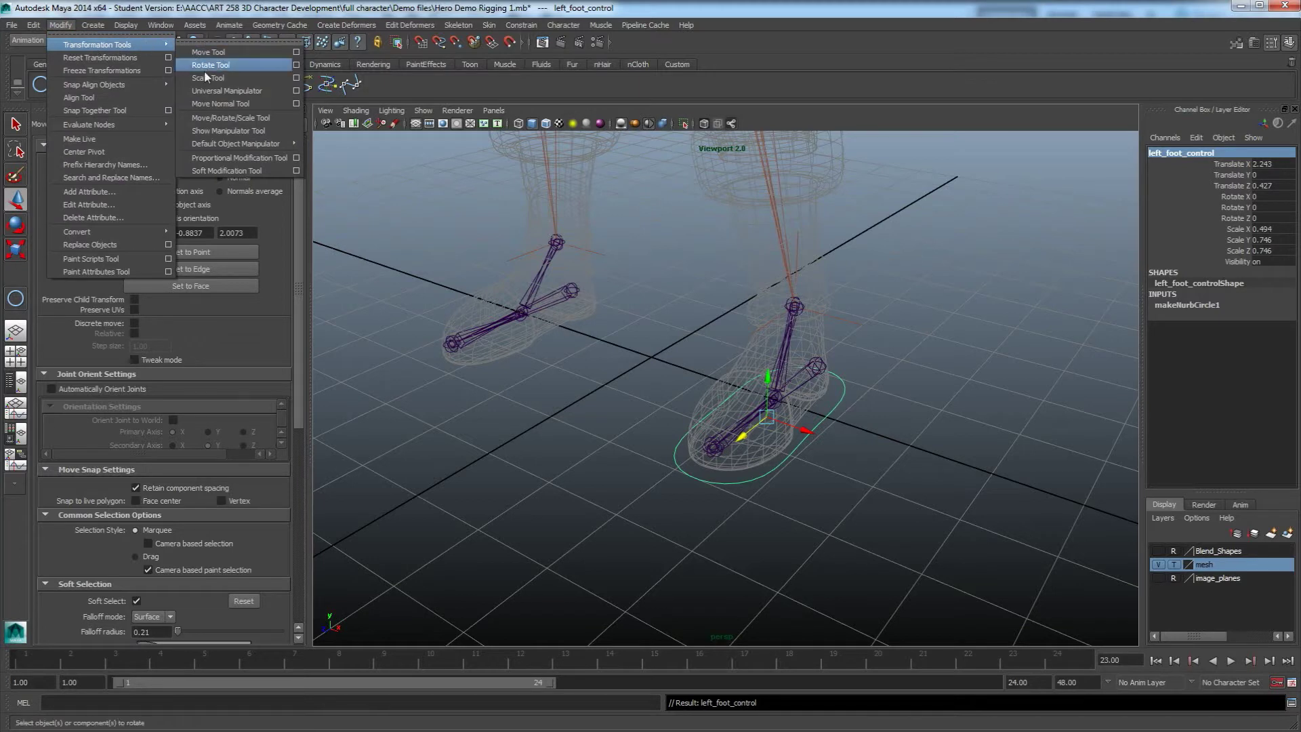
{"action": "left_click", "coordinate": [115, 71]}
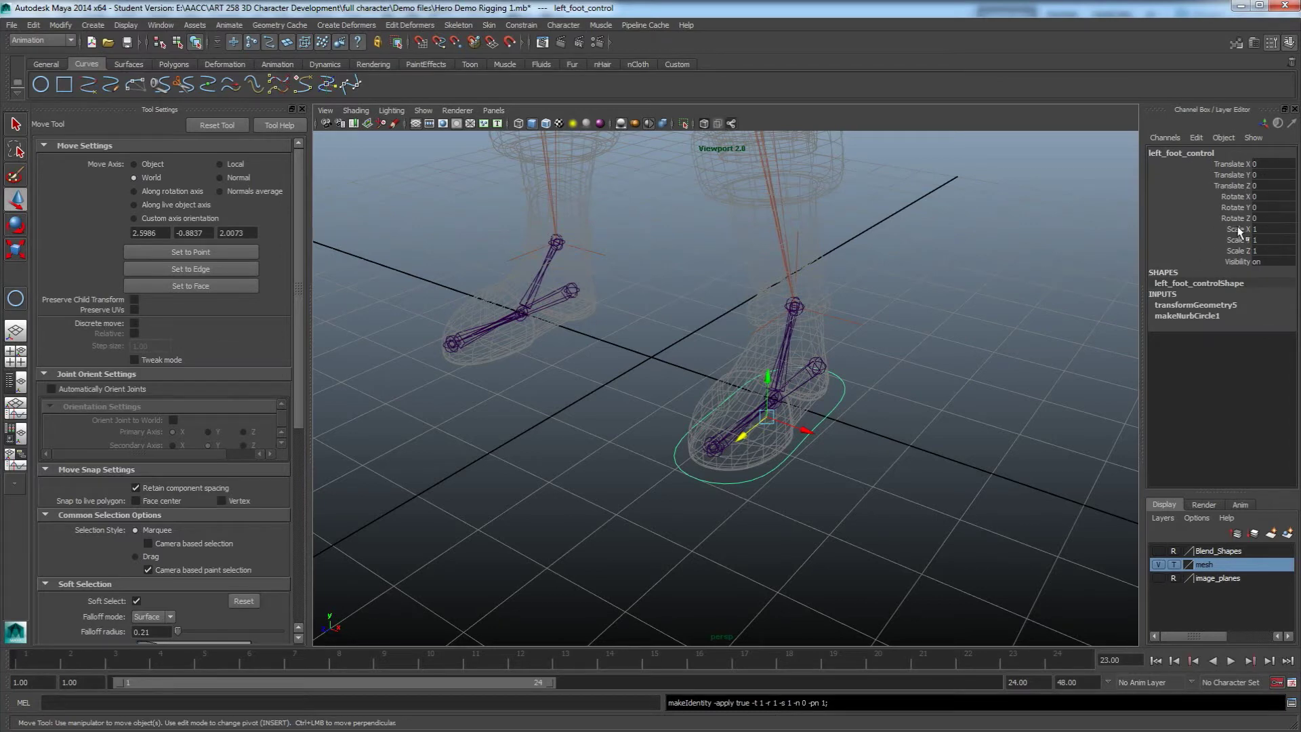
{"action": "left_click_drag", "start_coordinate": [880, 425], "coordinate": [931, 419], "text": "alt"}
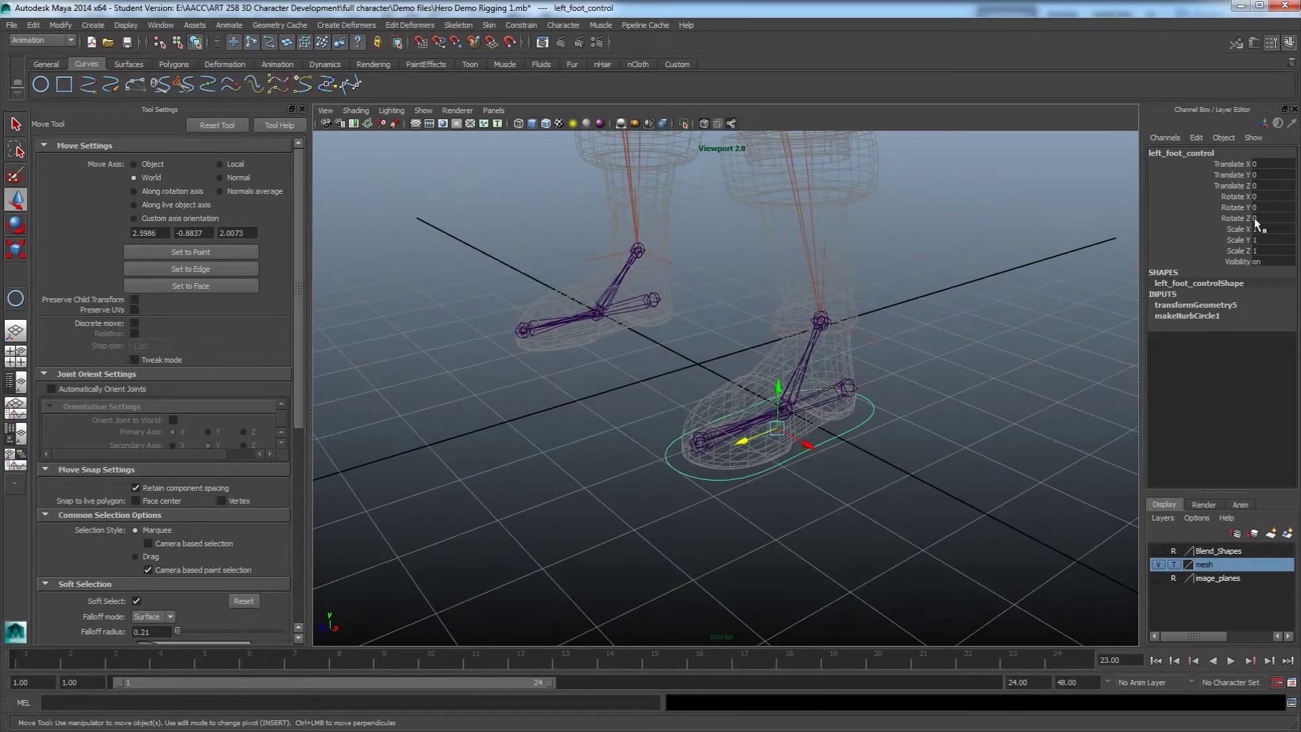
Step: Delete all construction history by type so left_foot_control has no input nodes
{"action": "left_click_drag", "start_coordinate": [768, 502], "coordinate": [797, 510], "text": "alt"}
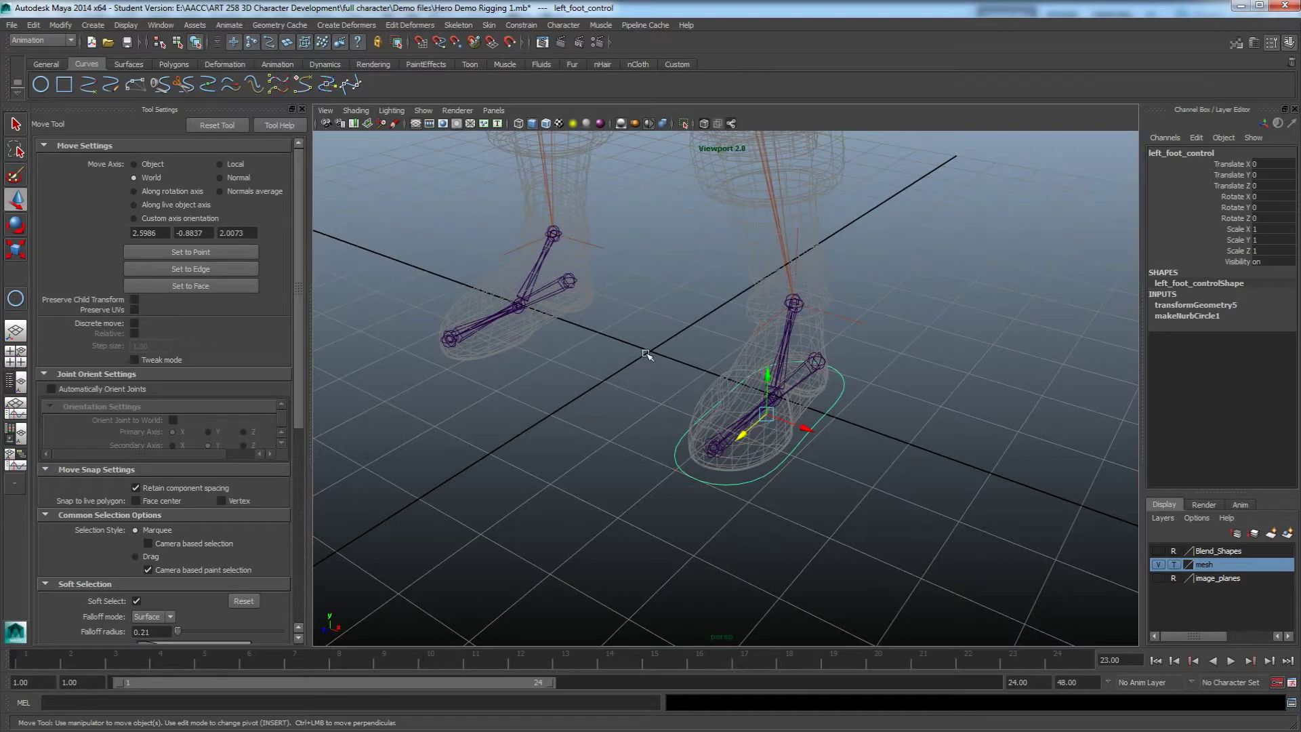
{"action": "left_click_drag", "start_coordinate": [625, 432], "coordinate": [618, 438], "text": "alt"}
{"action": "left_click", "coordinate": [618, 438]}
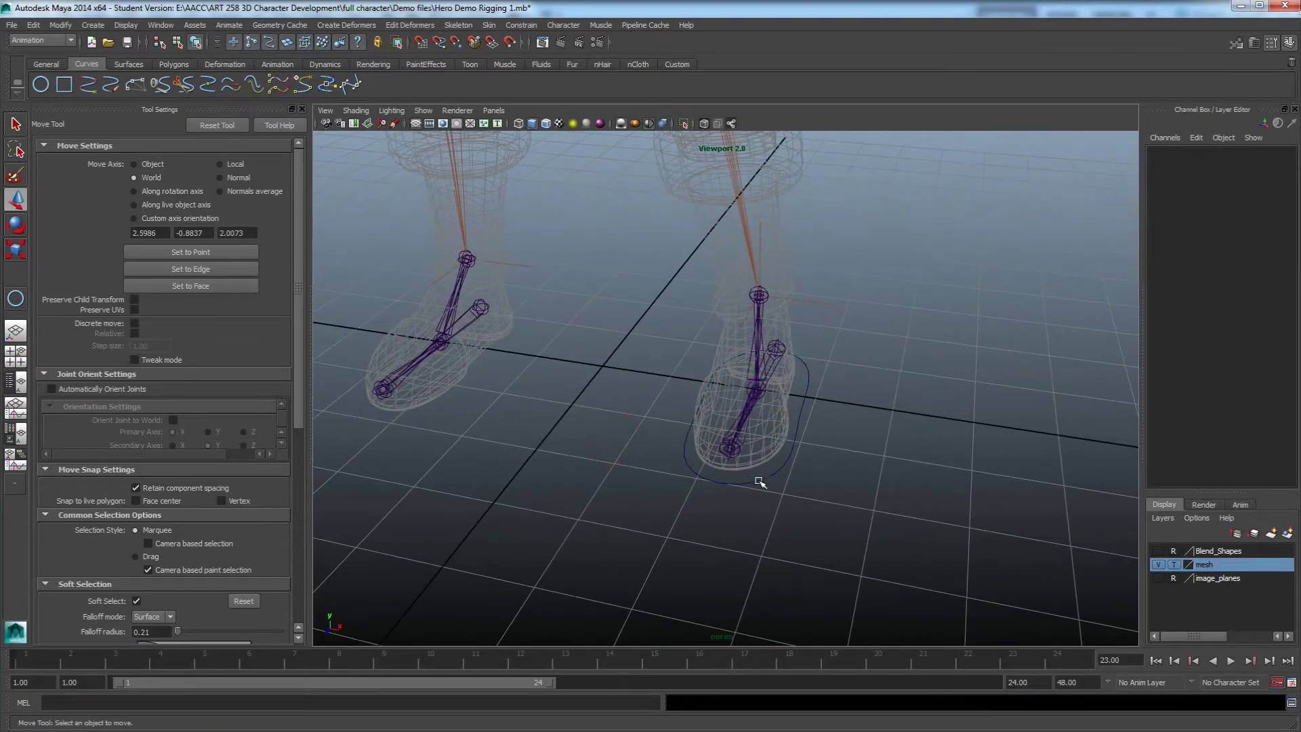
{"action": "left_click_drag", "start_coordinate": [758, 477], "coordinate": [711, 468], "text": "alt"}
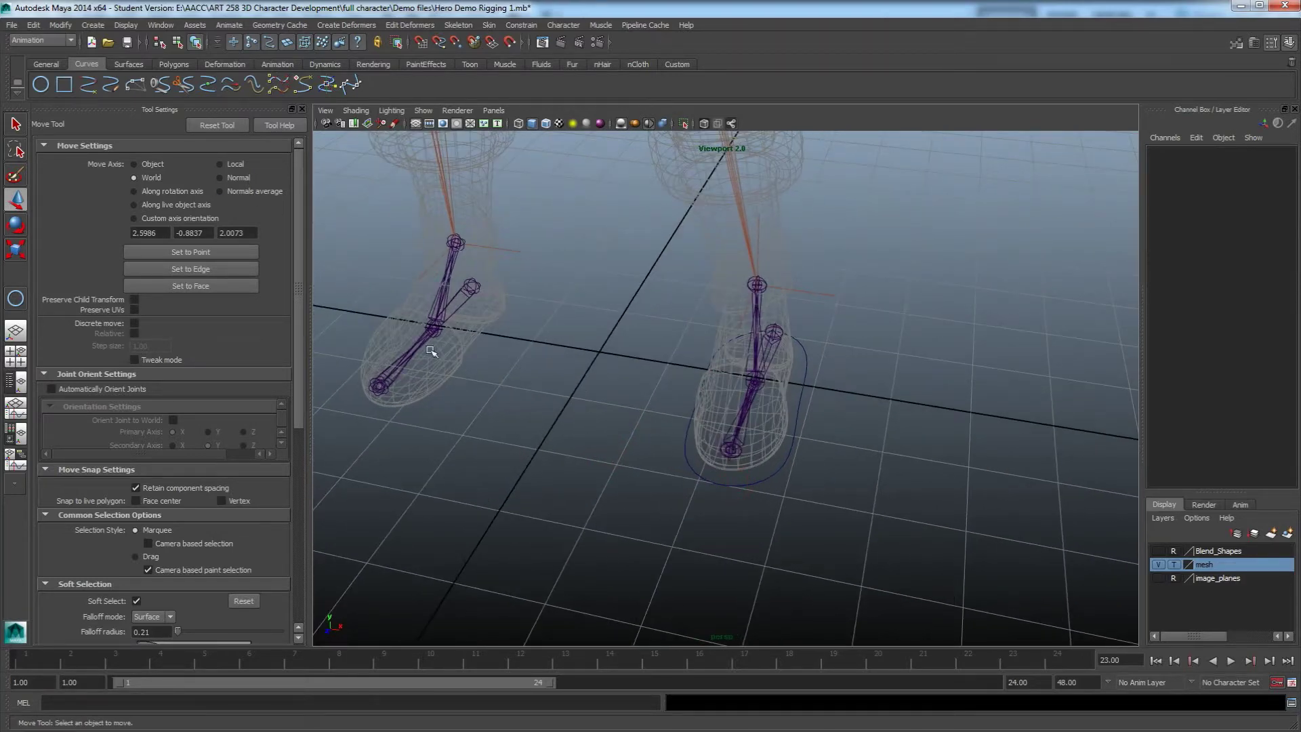
{"action": "left_click", "coordinate": [786, 470]}
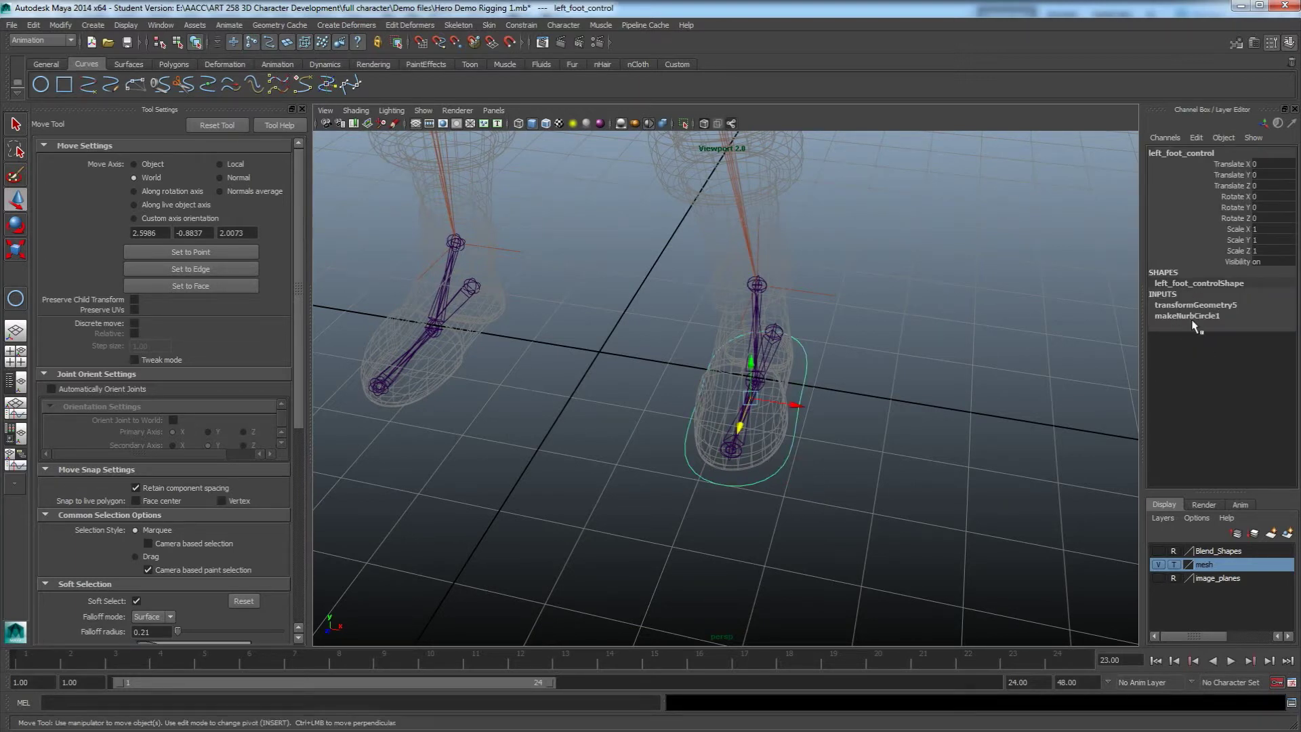
{"action": "left_click", "coordinate": [34, 25]}
{"action": "mouse_move", "coordinate": [76, 168]}
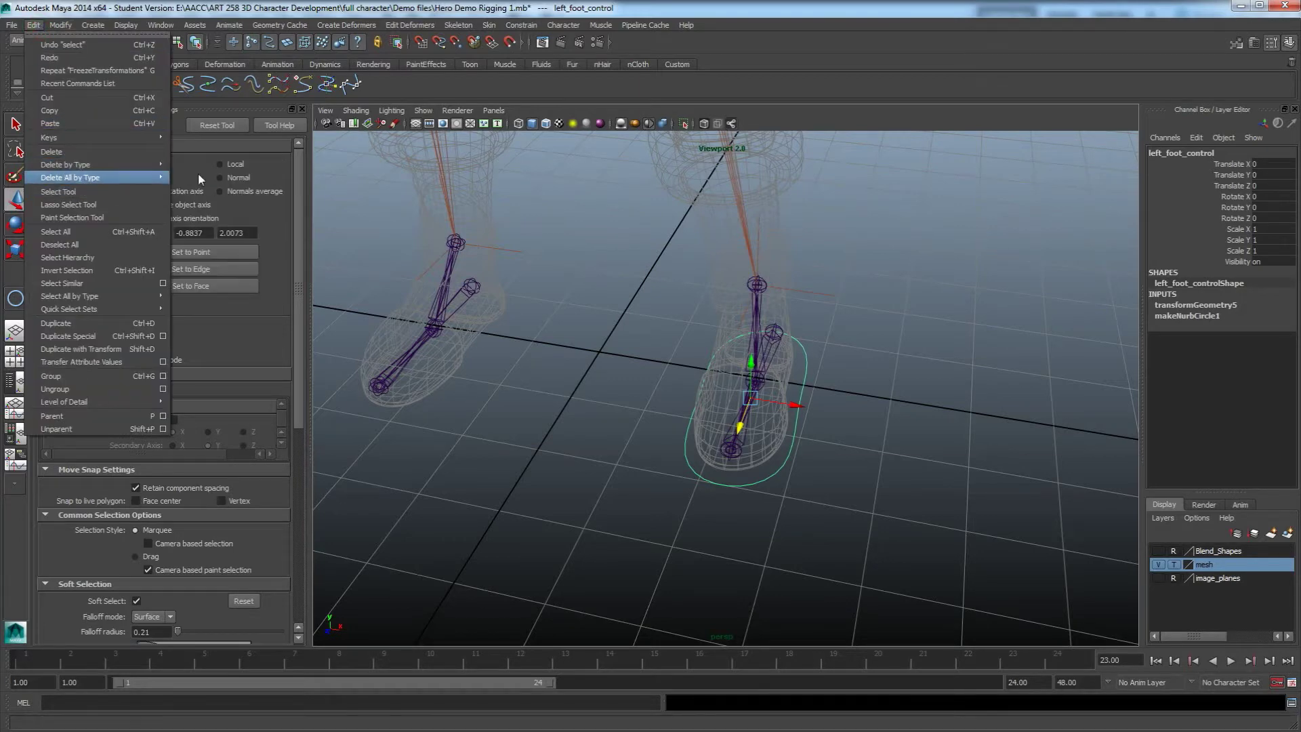
{"action": "left_click", "coordinate": [195, 184]}
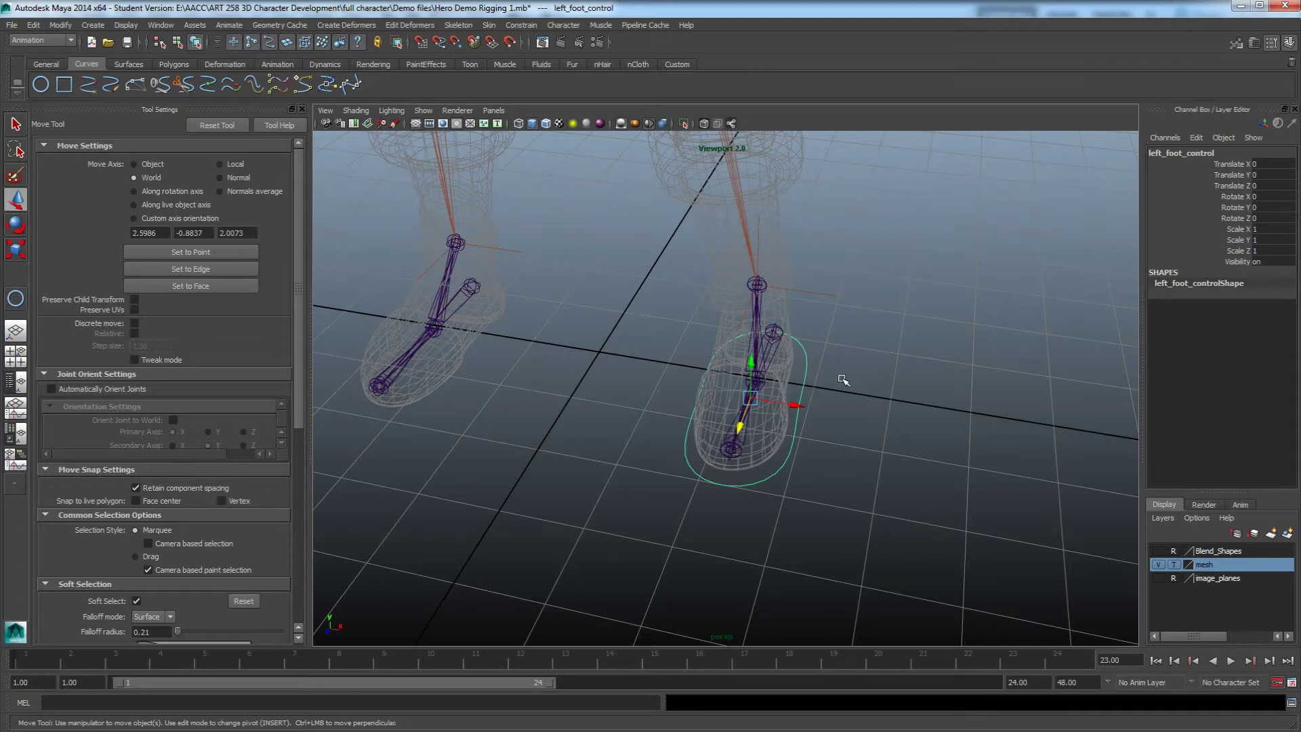
Step: Enable drawing overrides on left_foot_control's shape and set its override color to light blue
{"action": "key", "text": "ctrl+a"}
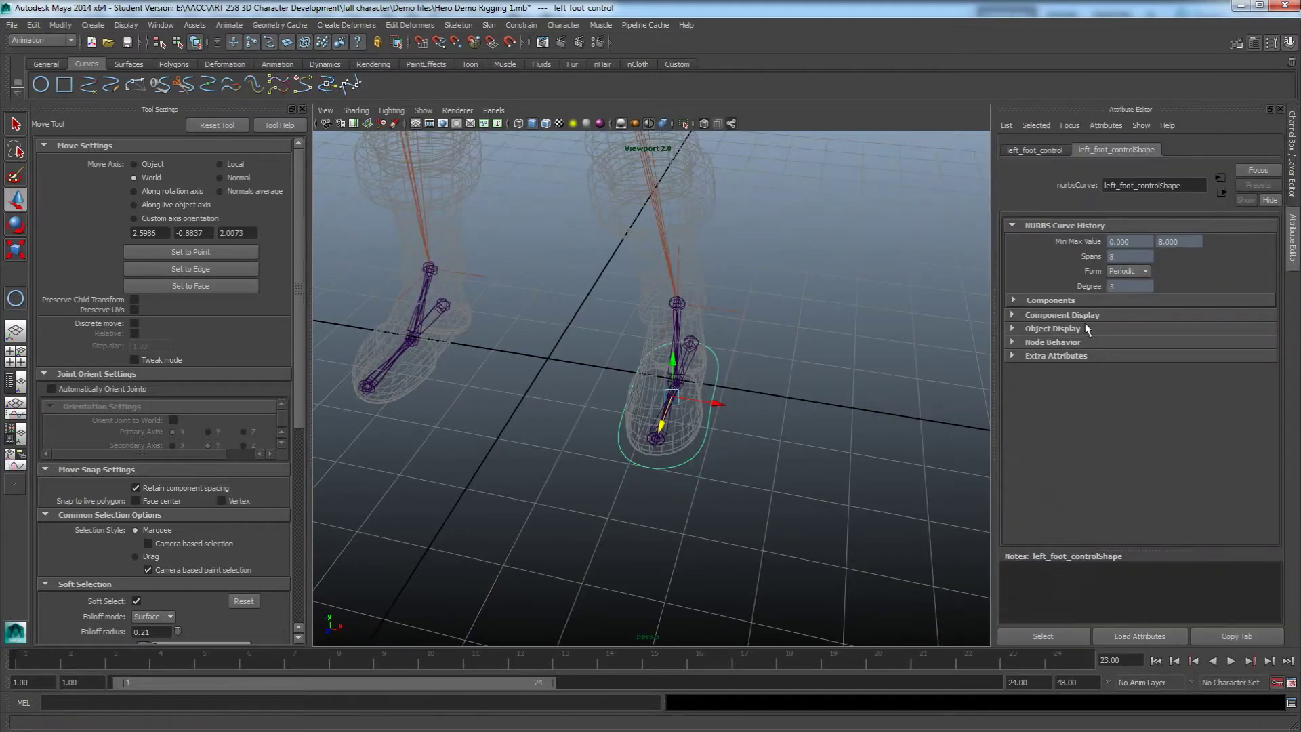
{"action": "left_click", "coordinate": [1255, 44]}
{"action": "left_click", "coordinate": [1255, 45]}
{"action": "left_click", "coordinate": [706, 451]}
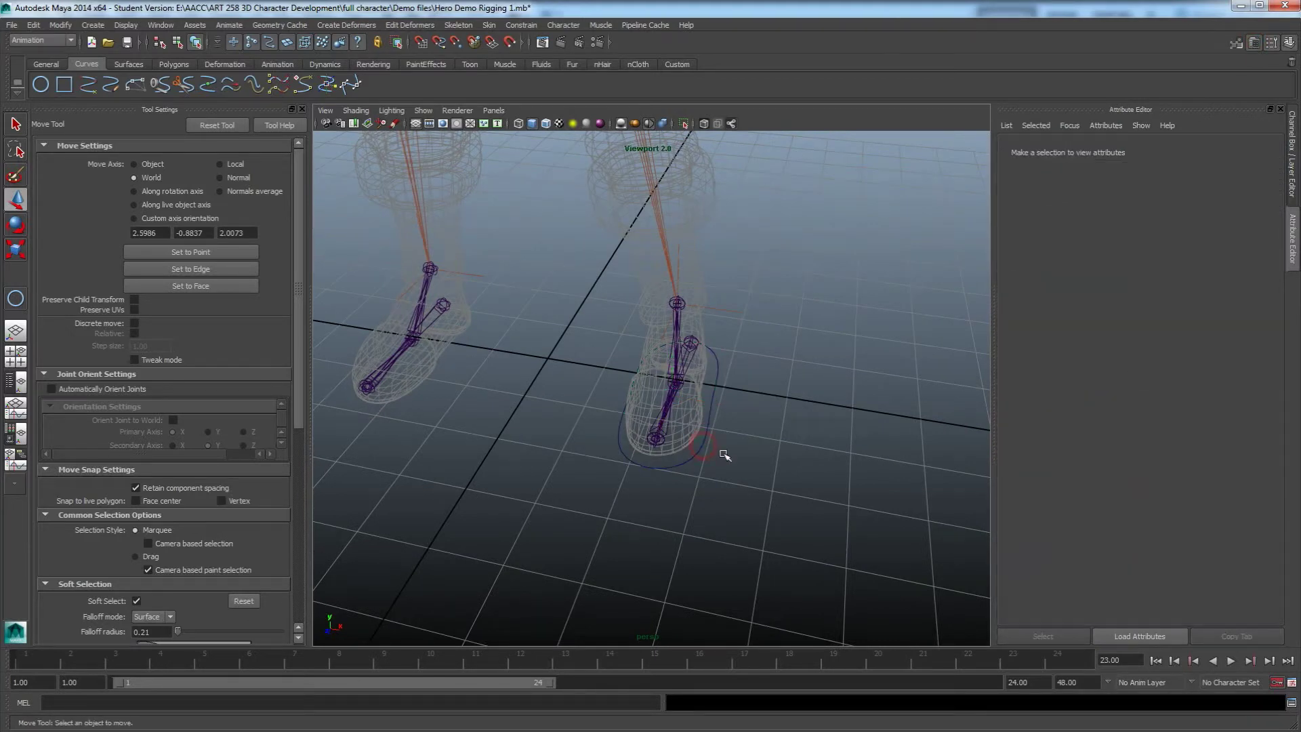
{"action": "left_click", "coordinate": [702, 448]}
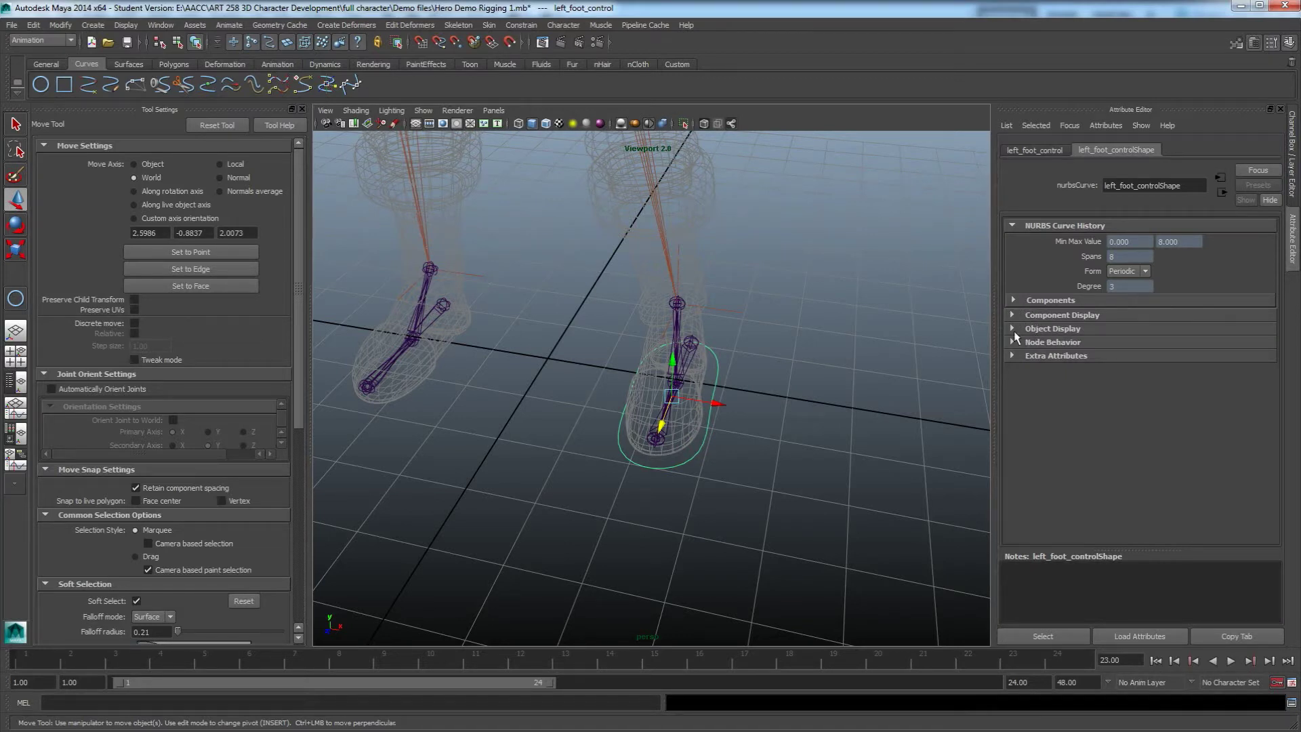
{"action": "left_click", "coordinate": [1012, 330]}
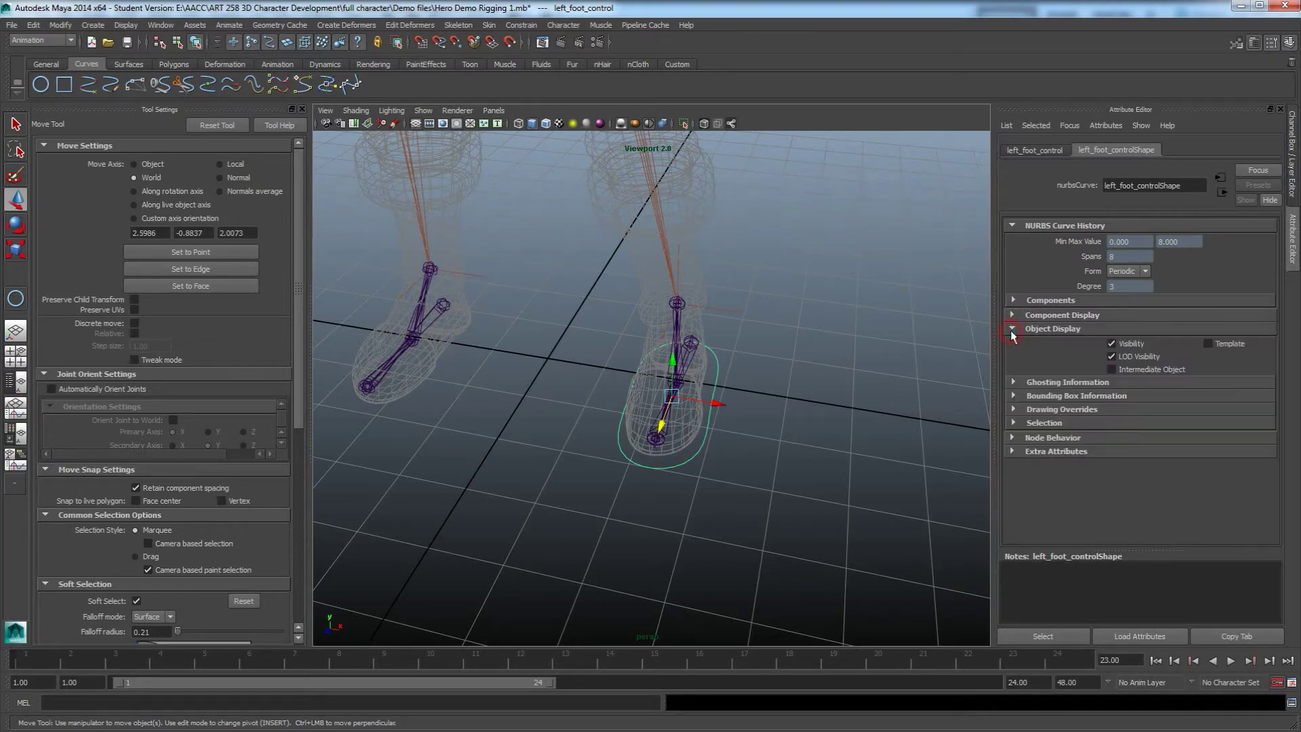
{"action": "left_click", "coordinate": [1014, 409]}
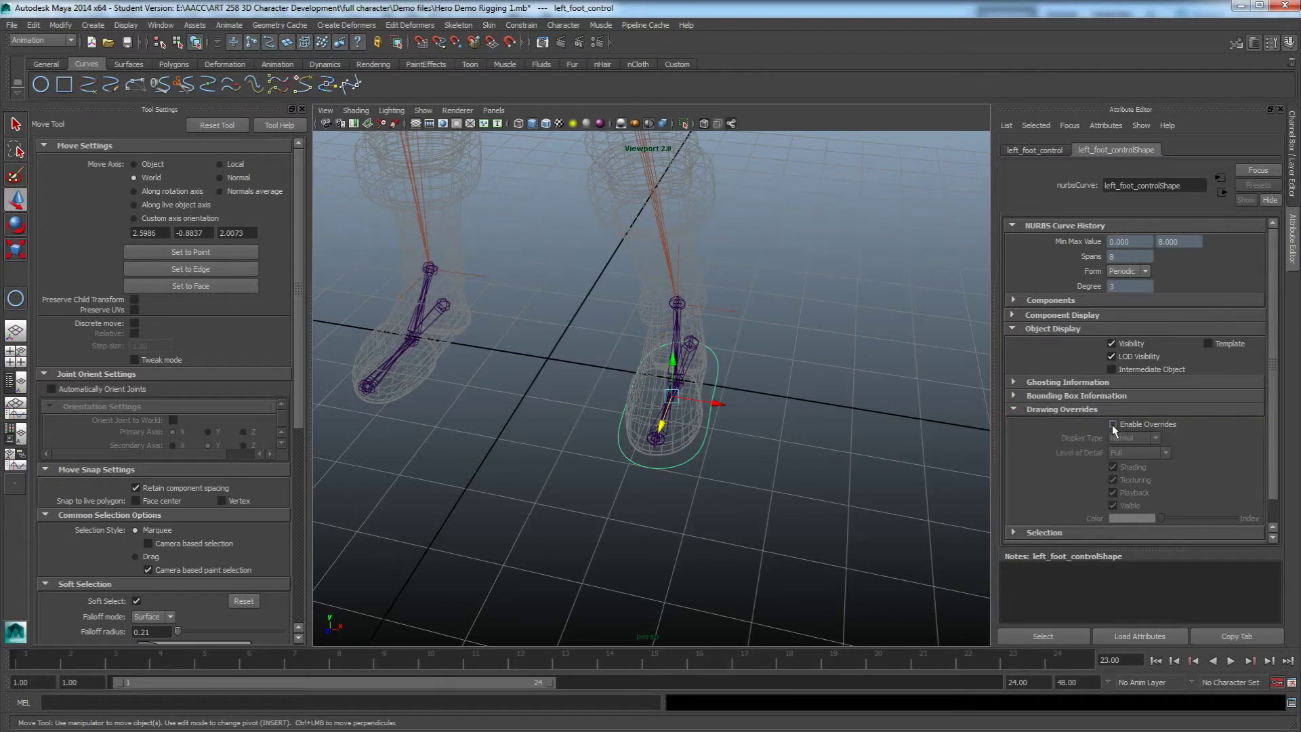
{"action": "left_click", "coordinate": [1112, 424]}
{"action": "scroll", "coordinate": [1152, 475], "scroll_direction": "down", "scroll_amount": 1}
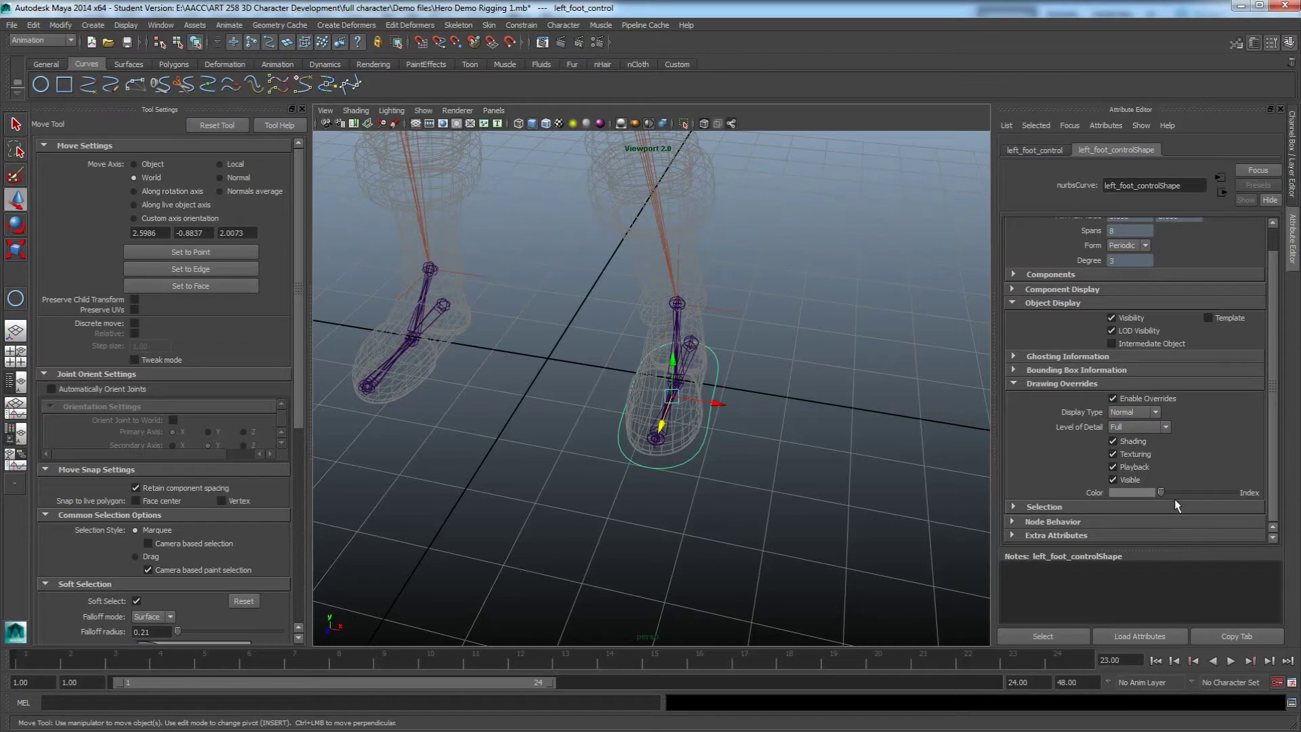
{"action": "left_click_drag", "start_coordinate": [1161, 491], "coordinate": [1204, 493]}
{"action": "left_click", "coordinate": [783, 442]}
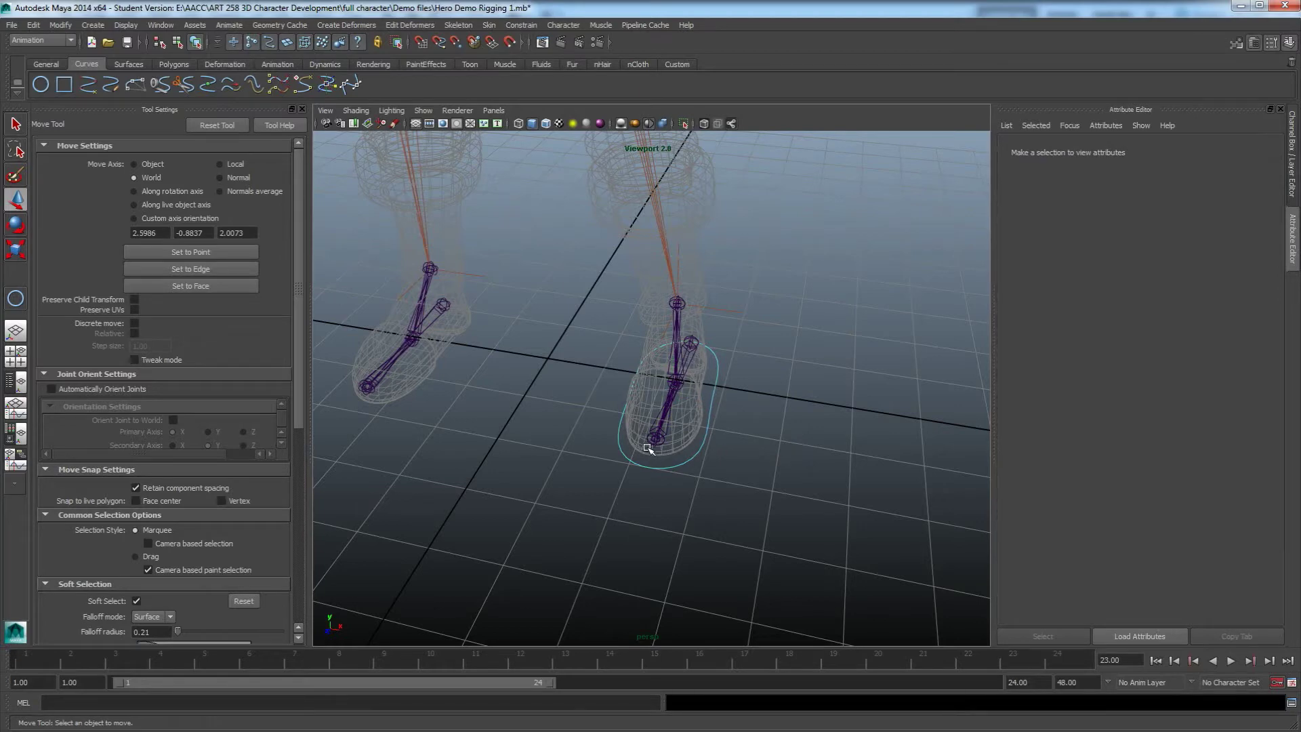
Step: Move left_foot_control's pivot to the left ankle joint by snapping it to the joint
{"action": "left_click", "coordinate": [683, 473]}
{"action": "left_click_drag", "start_coordinate": [683, 472], "coordinate": [701, 410], "text": "alt"}
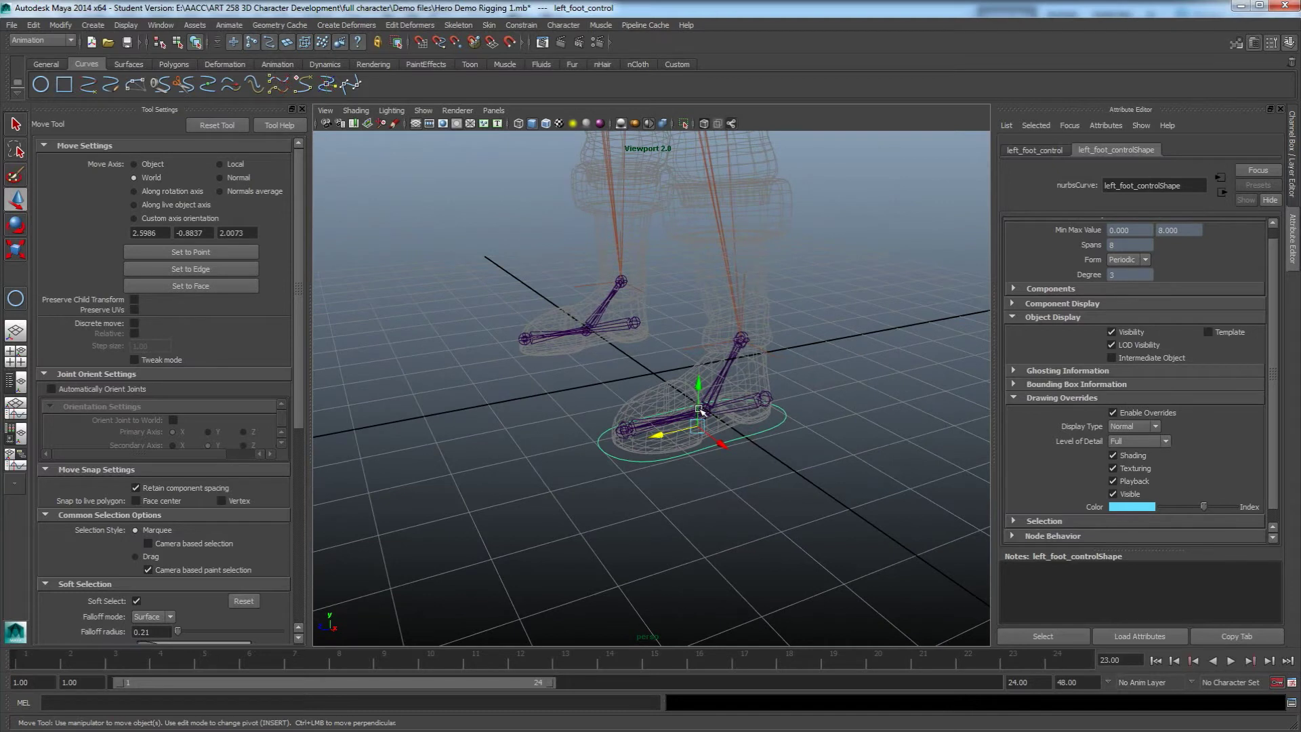
{"action": "key", "text": "Insert"}
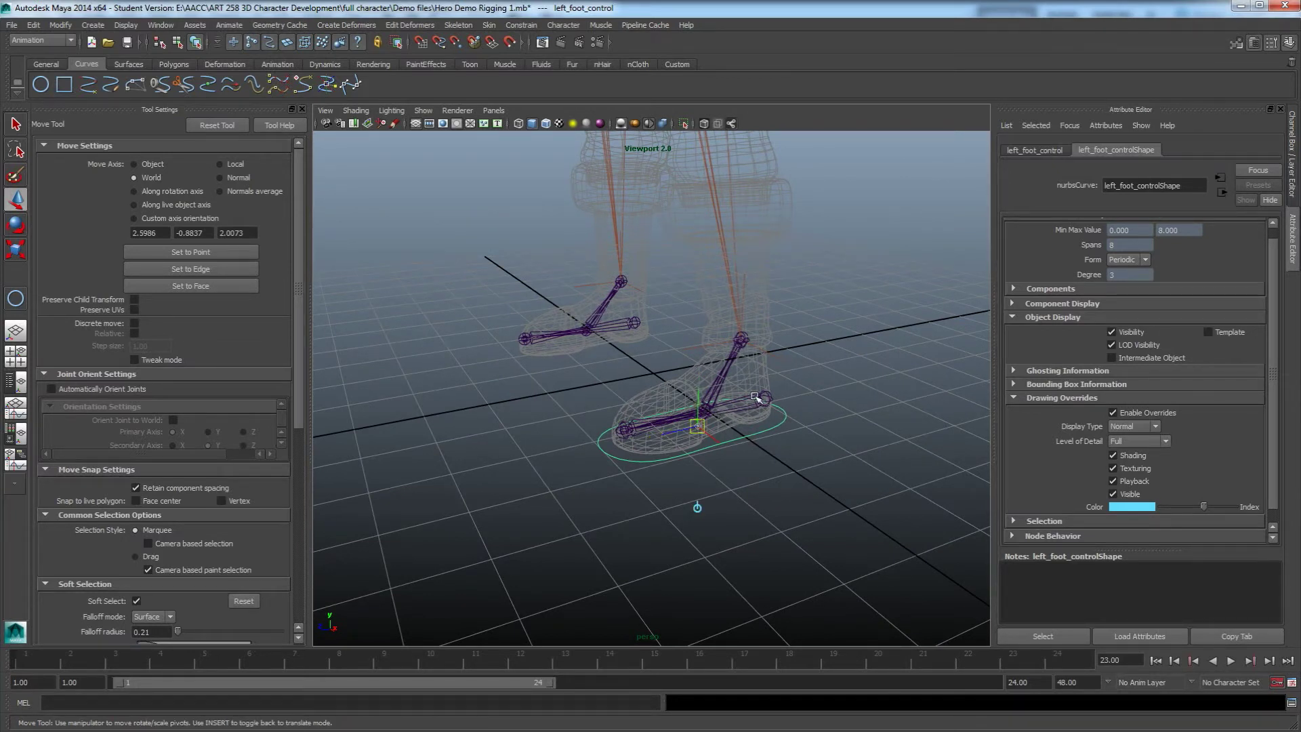
{"action": "key", "text": "v"}
{"action": "middle_click_drag", "start_coordinate": [744, 337], "coordinate": [743, 341]}
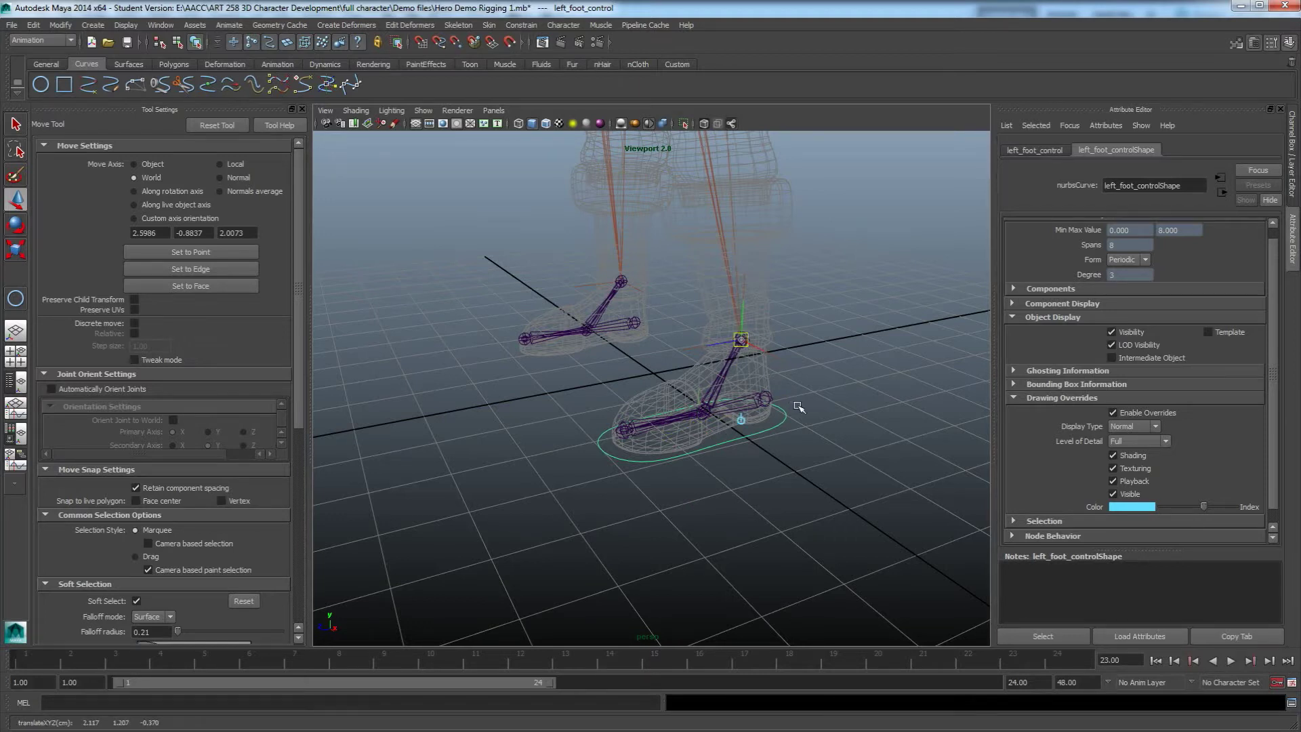
{"action": "key", "text": "Insert"}
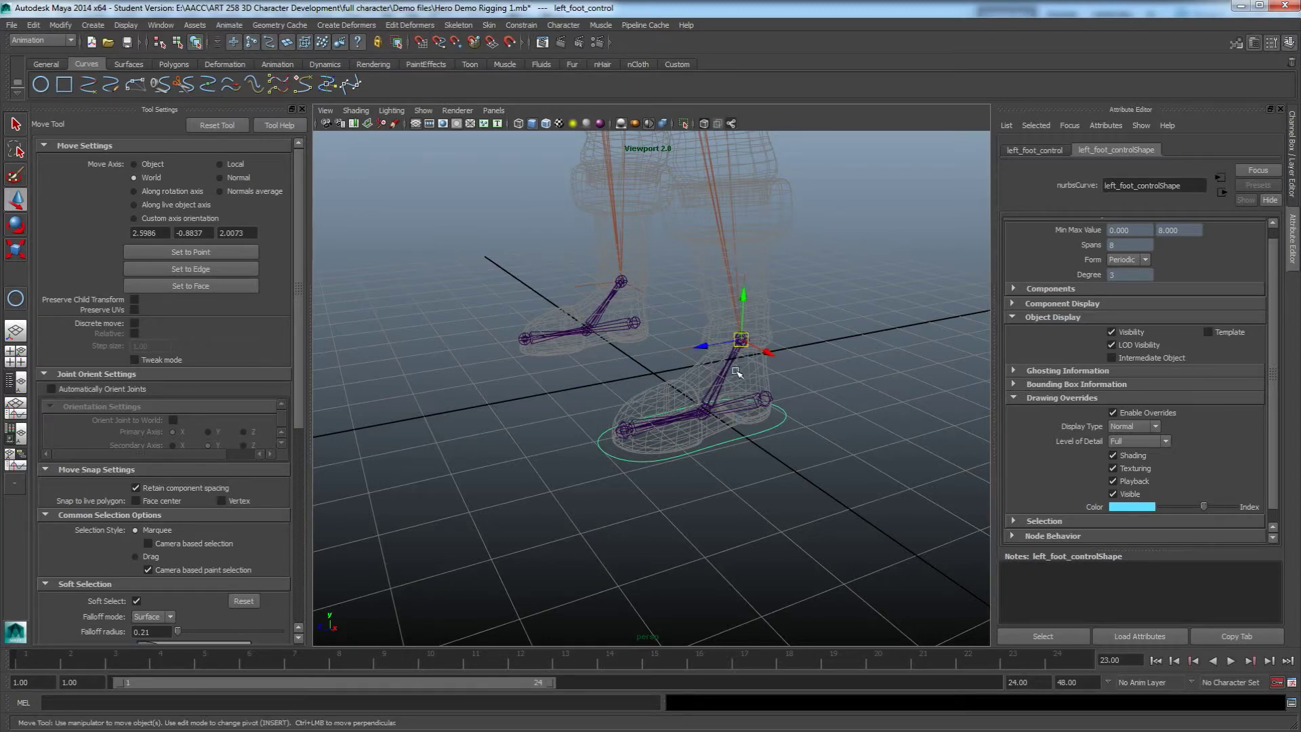
{"action": "left_click_drag", "start_coordinate": [749, 415], "coordinate": [751, 396], "text": "alt"}
{"action": "mouse_move", "coordinate": [747, 347]}
{"action": "left_mouse_down"}
{"action": "mouse_move", "coordinate": [670, 354]}
{"action": "mouse_move", "coordinate": [755, 345]}
{"action": "left_mouse_up"}
{"action": "key", "text": "ctrl+z"}
Step: Duplicate left_foot_control and snap the copy to the right ankle joint
{"action": "left_click_drag", "start_coordinate": [766, 400], "coordinate": [740, 393], "text": "alt"}
{"action": "right_click_drag", "start_coordinate": [741, 392], "coordinate": [758, 409], "text": "alt"}
{"action": "mouse_move", "coordinate": [717, 400]}
{"action": "left_mouse_down", "text": "alt"}
{"action": "mouse_move", "coordinate": [685, 386]}
{"action": "mouse_move", "coordinate": [730, 399]}
{"action": "left_mouse_up", "text": "alt"}
{"action": "right_click_drag", "start_coordinate": [730, 399], "coordinate": [658, 405], "text": "alt"}
{"action": "left_click_drag", "start_coordinate": [657, 405], "coordinate": [783, 403], "text": "alt"}
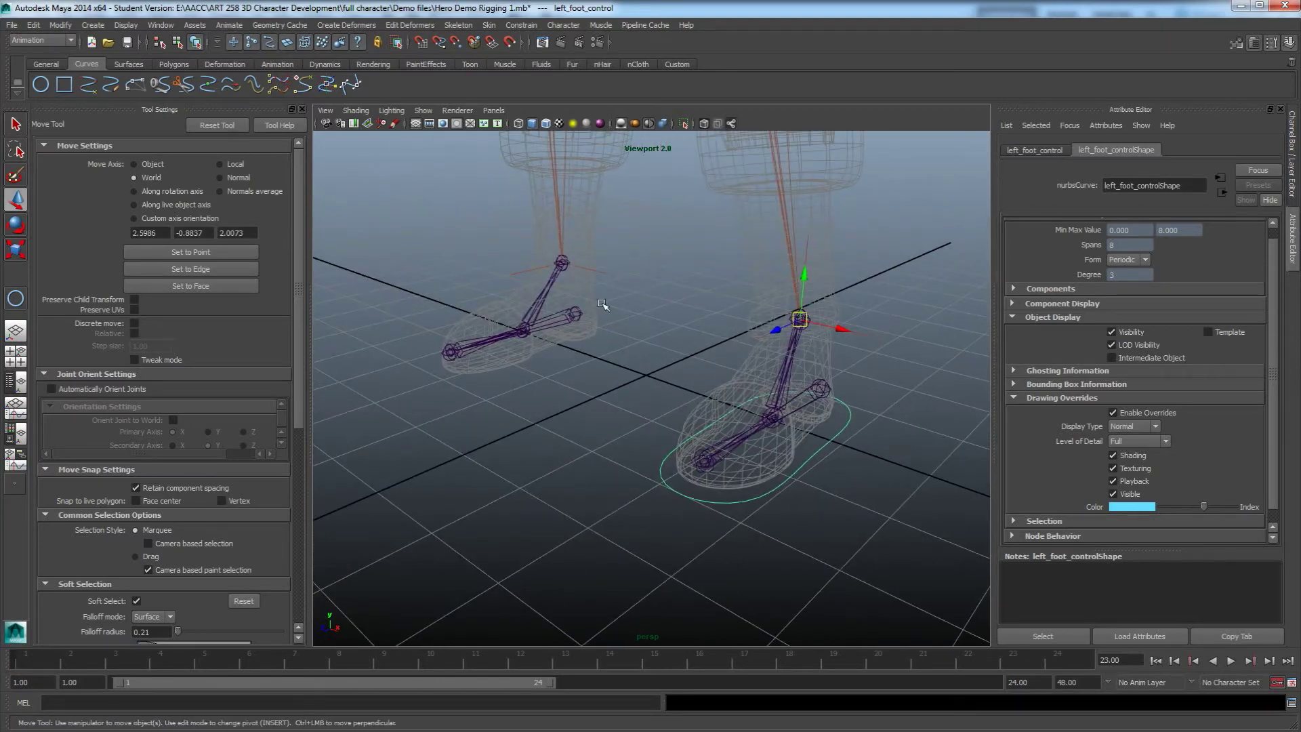
{"action": "left_click_drag", "start_coordinate": [692, 384], "coordinate": [724, 391], "text": "alt"}
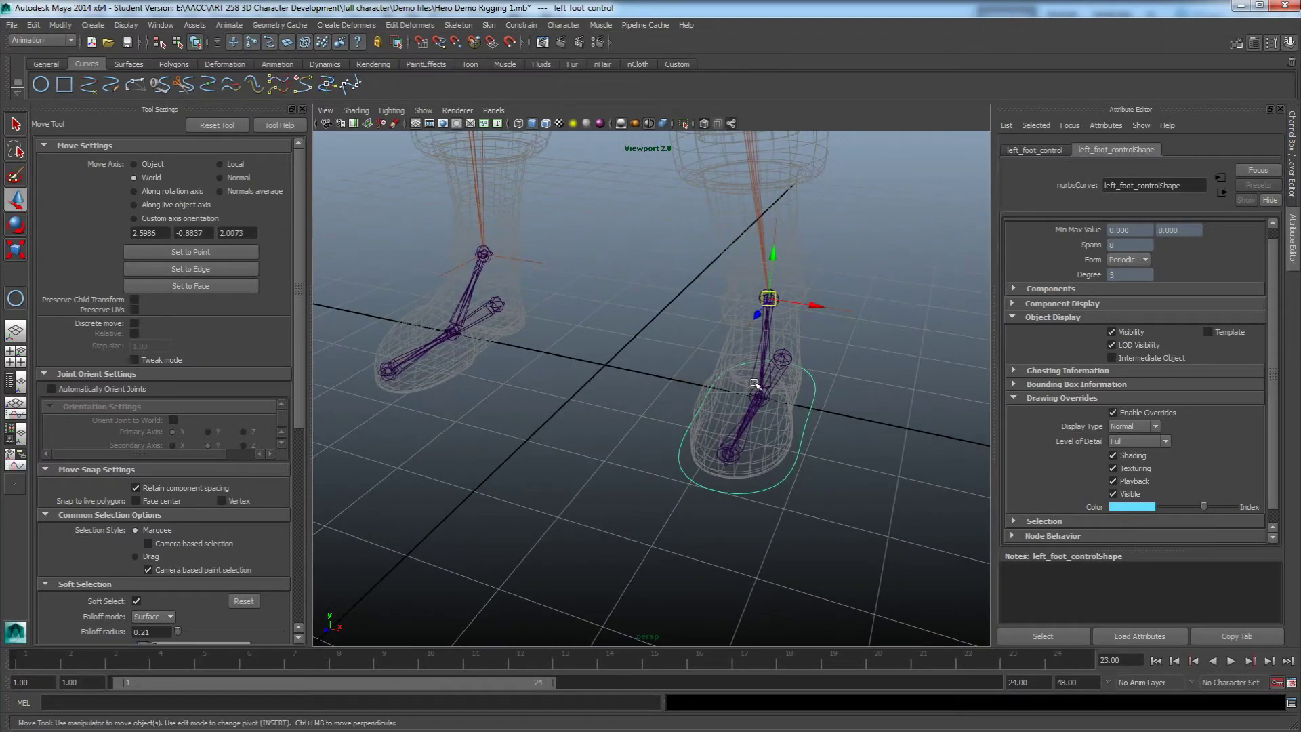
{"action": "key", "text": "ctrl+d"}
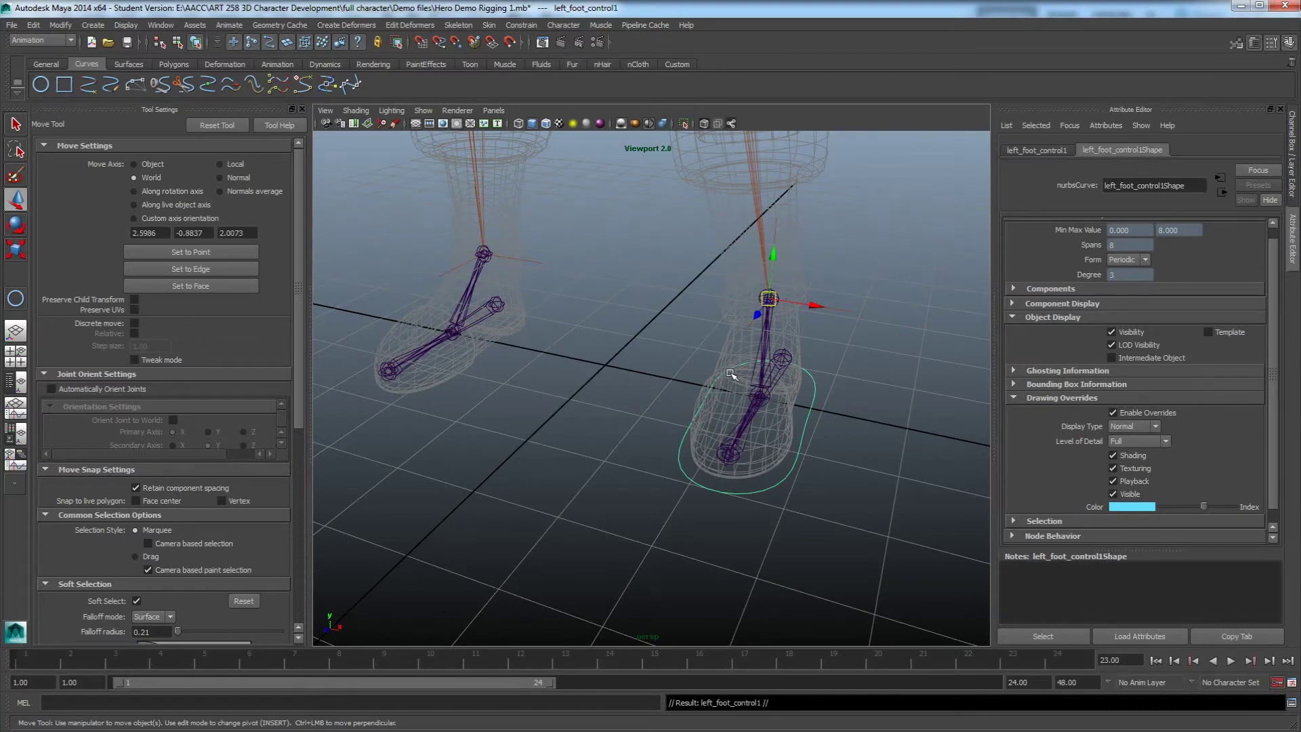
{"action": "left_click_drag", "start_coordinate": [688, 354], "coordinate": [733, 374], "text": "alt"}
{"action": "key", "text": "v"}
{"action": "middle_click_drag", "start_coordinate": [535, 271], "coordinate": [536, 266]}
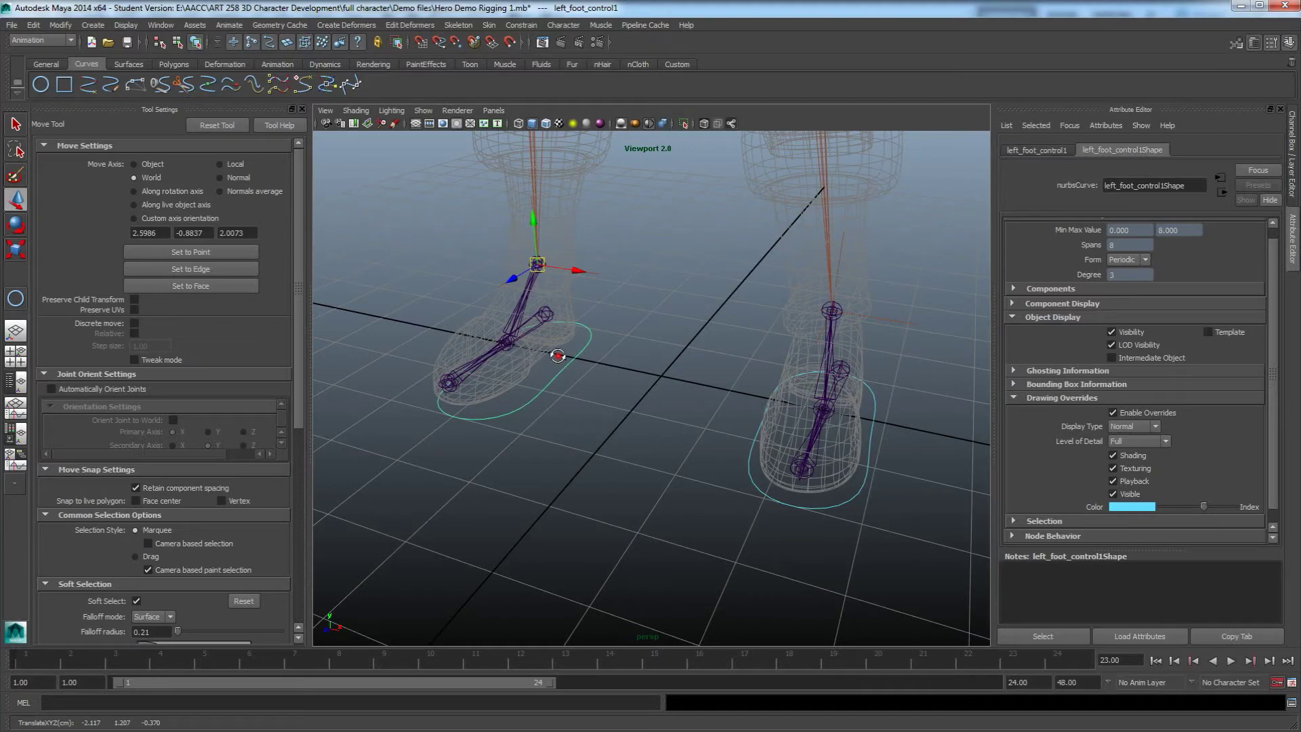
Step: Mirror the duplicated foot curve by setting its Scale X to -1, and freeze its transformations
{"action": "left_click_drag", "start_coordinate": [551, 354], "coordinate": [592, 355], "text": "alt"}
{"action": "middle_click_drag", "start_coordinate": [592, 355], "coordinate": [722, 354], "text": "alt"}
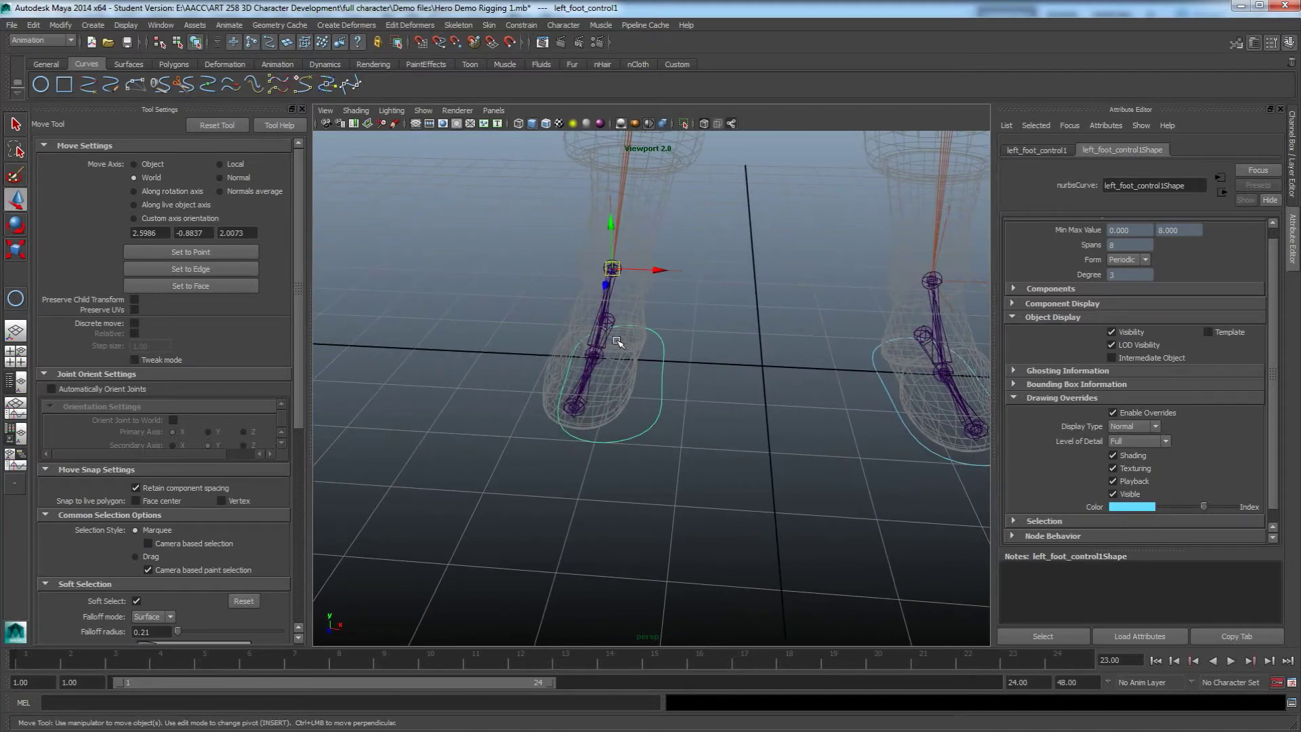
{"action": "left_click", "coordinate": [1292, 152]}
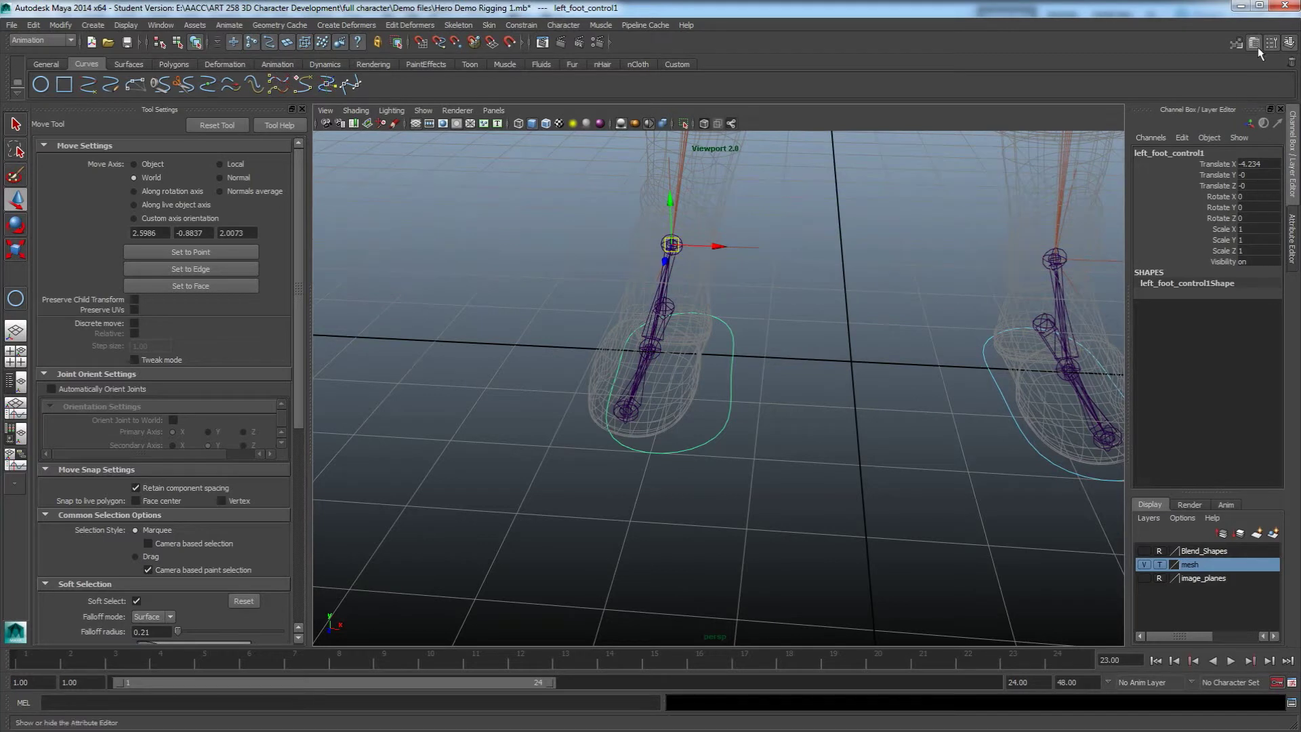
{"action": "double_click", "coordinate": [1246, 229]}
{"action": "type", "text": "-1"}
{"action": "key", "text": "Return"}
{"action": "mouse_move", "coordinate": [647, 405]}
{"action": "left_mouse_down", "text": "alt"}
{"action": "mouse_move", "coordinate": [717, 421]}
{"action": "mouse_move", "coordinate": [663, 415]}
{"action": "left_mouse_up", "text": "alt"}
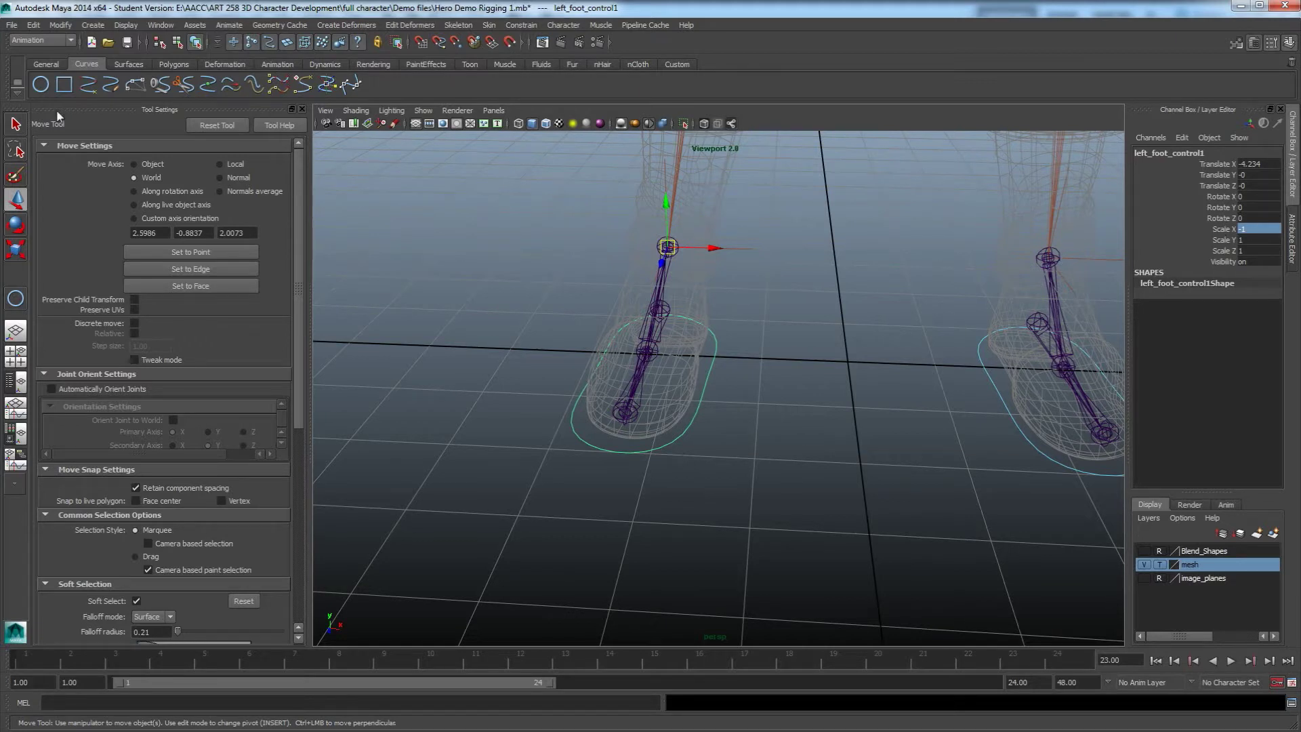
{"action": "left_click", "coordinate": [60, 25]}
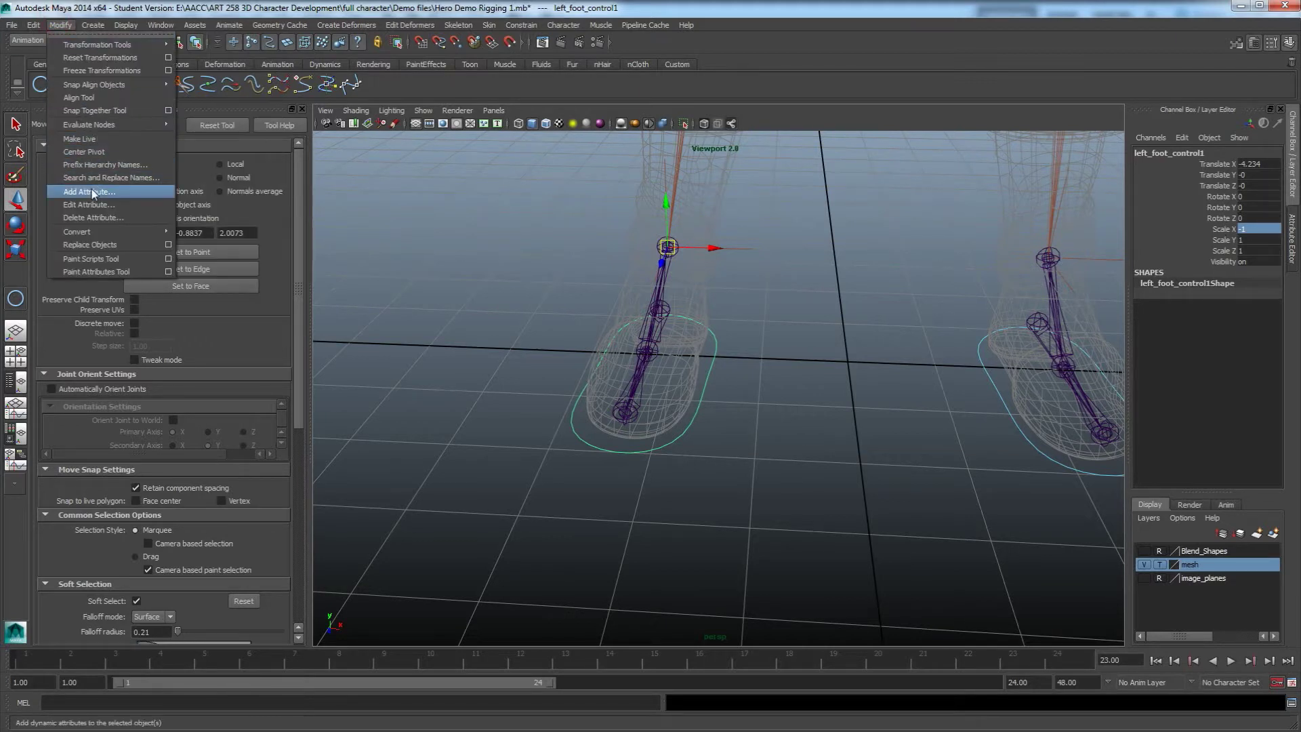
{"action": "left_click", "coordinate": [94, 72]}
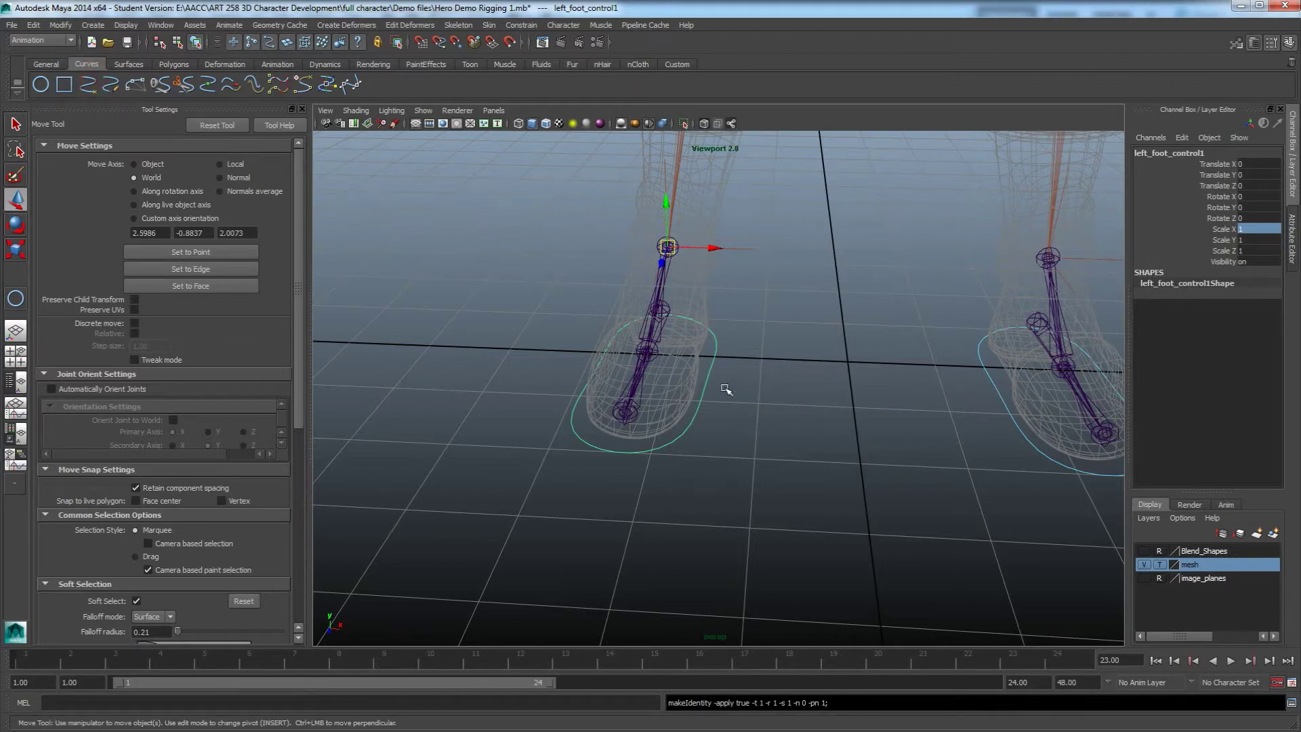
Step: Lock and hide the Scale X, Y, Z and Visibility channels of left_foot_control
{"action": "left_click", "coordinate": [984, 370]}
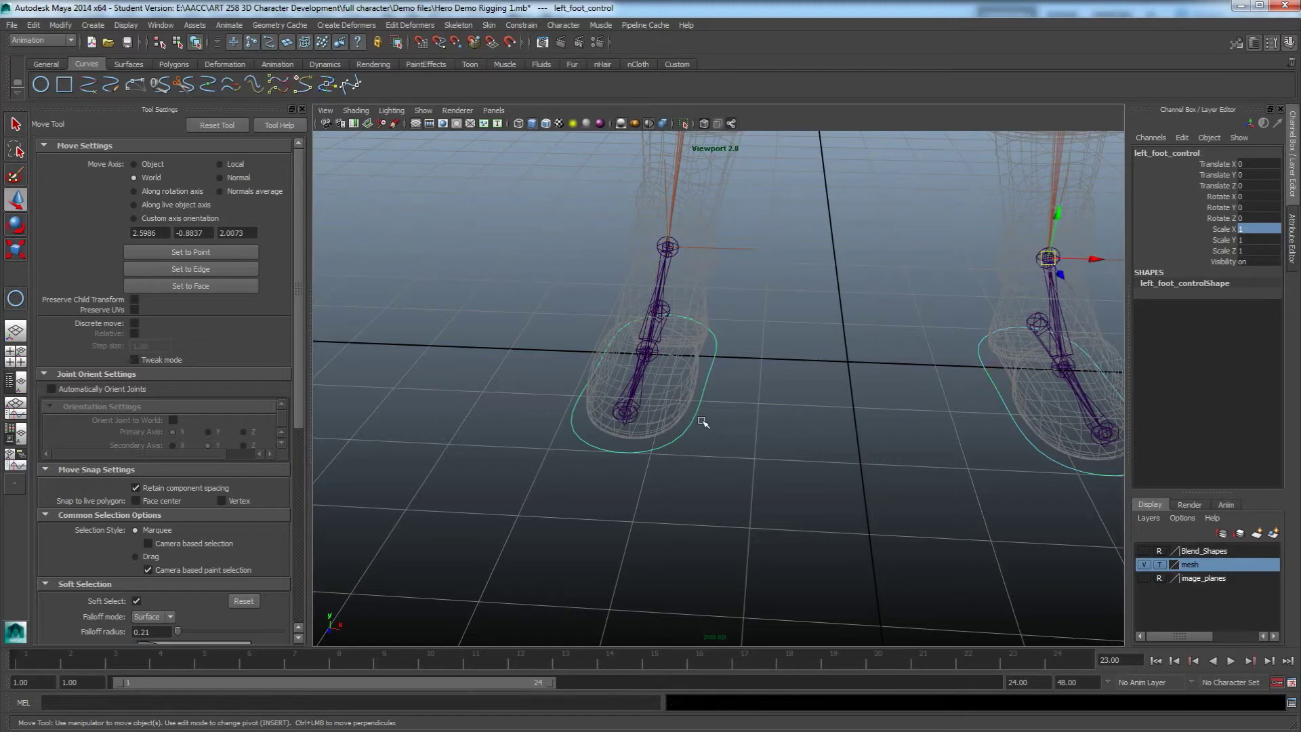
{"action": "left_click_drag", "start_coordinate": [775, 486], "coordinate": [802, 496], "text": "alt"}
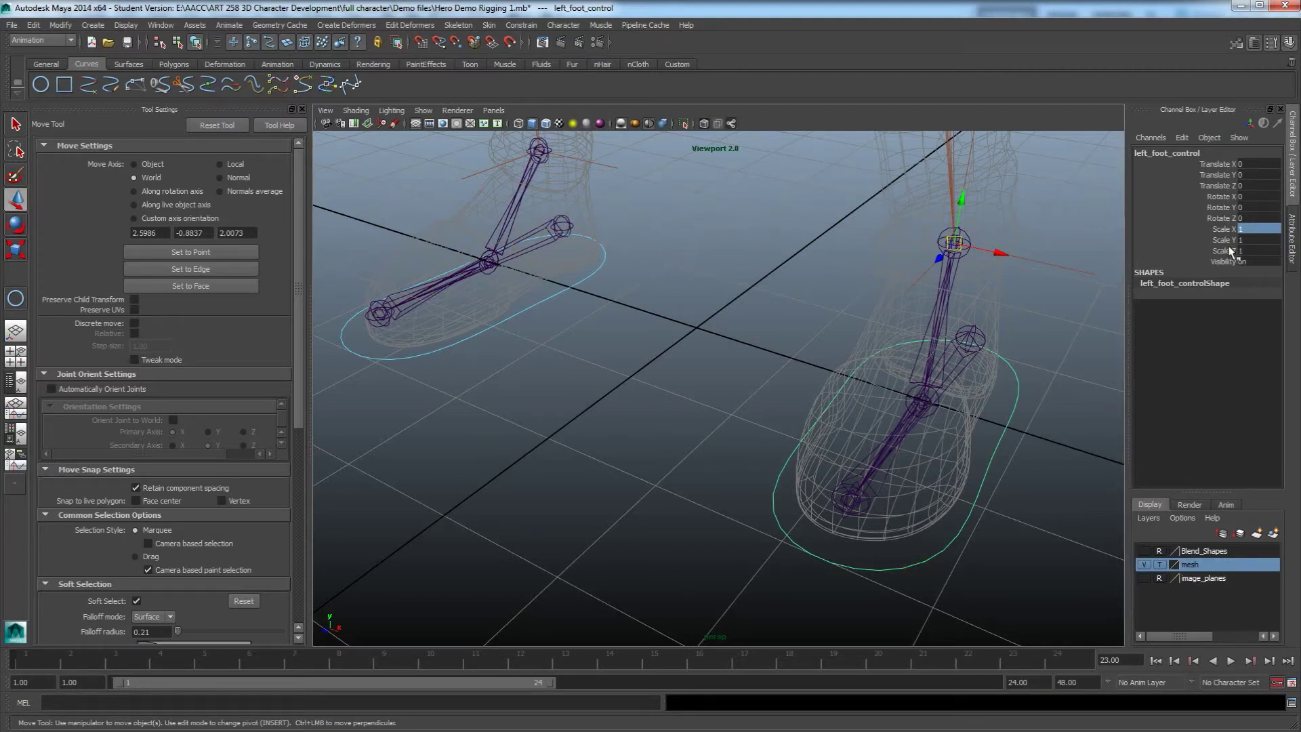
{"action": "left_click_drag", "start_coordinate": [1223, 231], "coordinate": [1232, 261]}
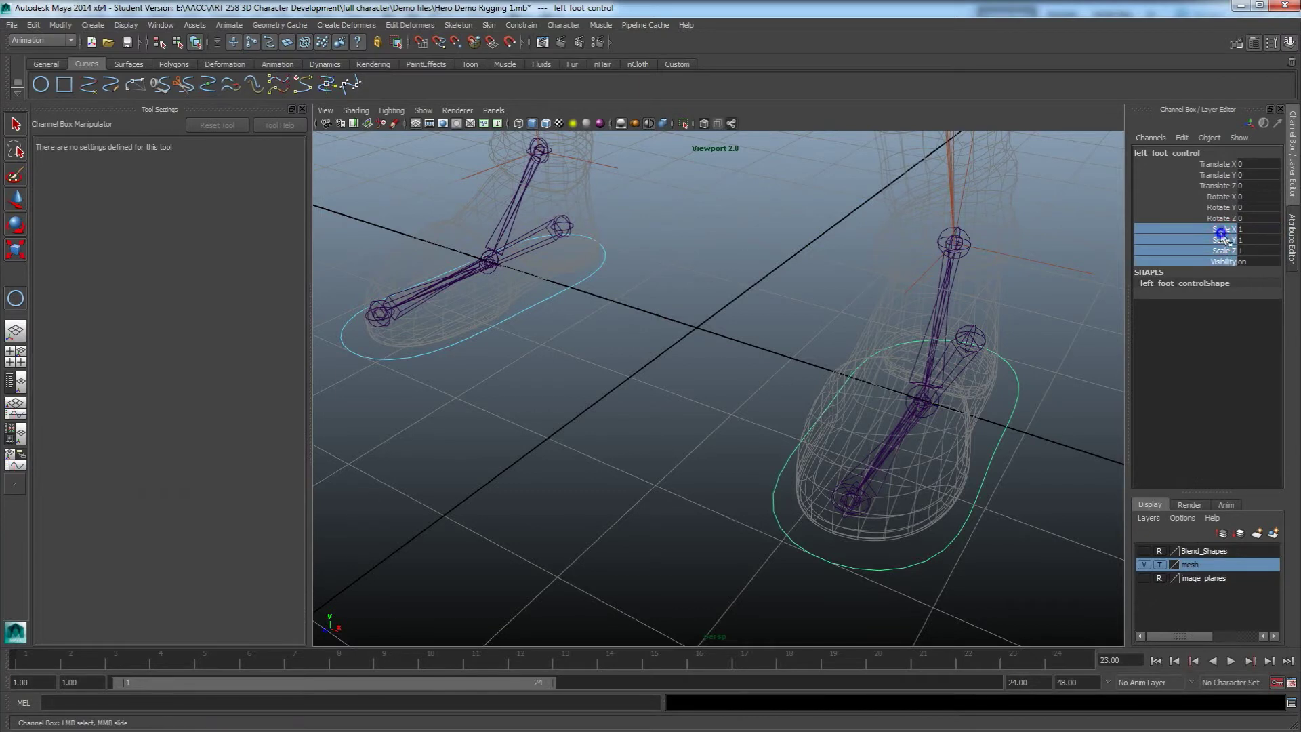
{"action": "right_click", "coordinate": [1223, 232]}
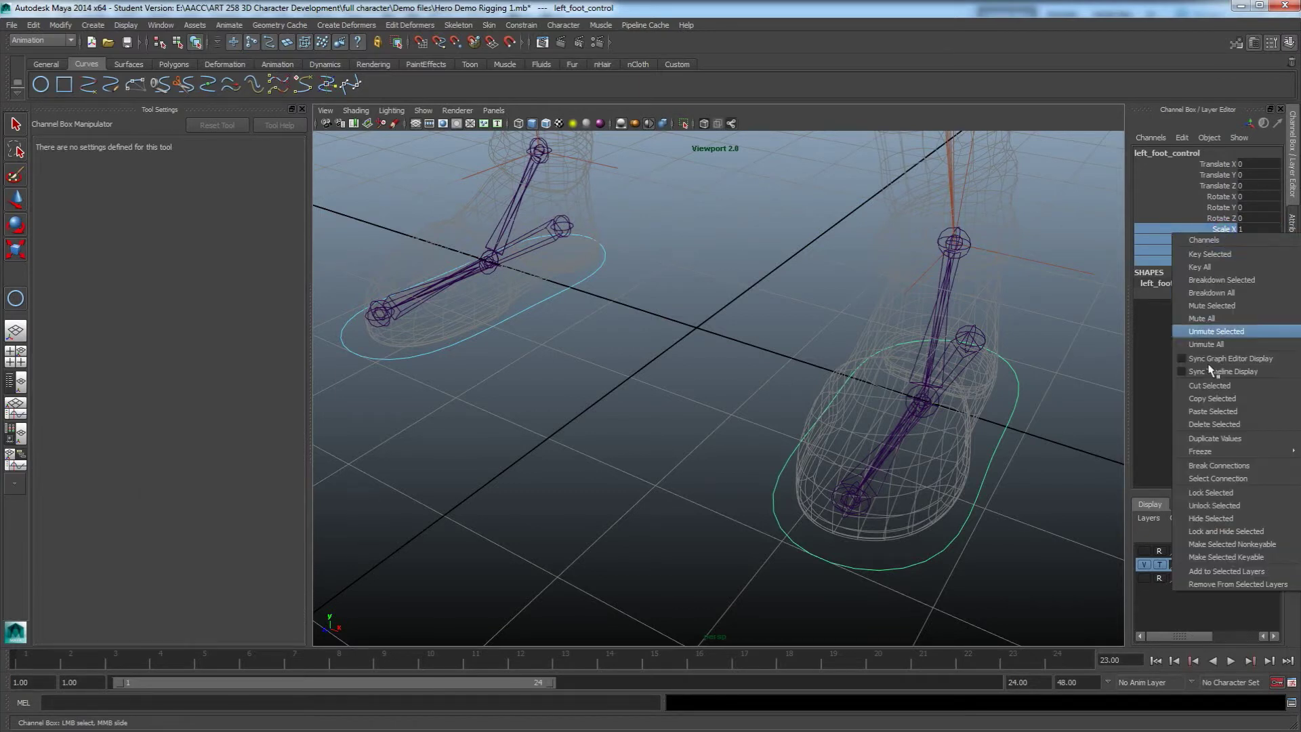
{"action": "left_click", "coordinate": [1226, 533]}
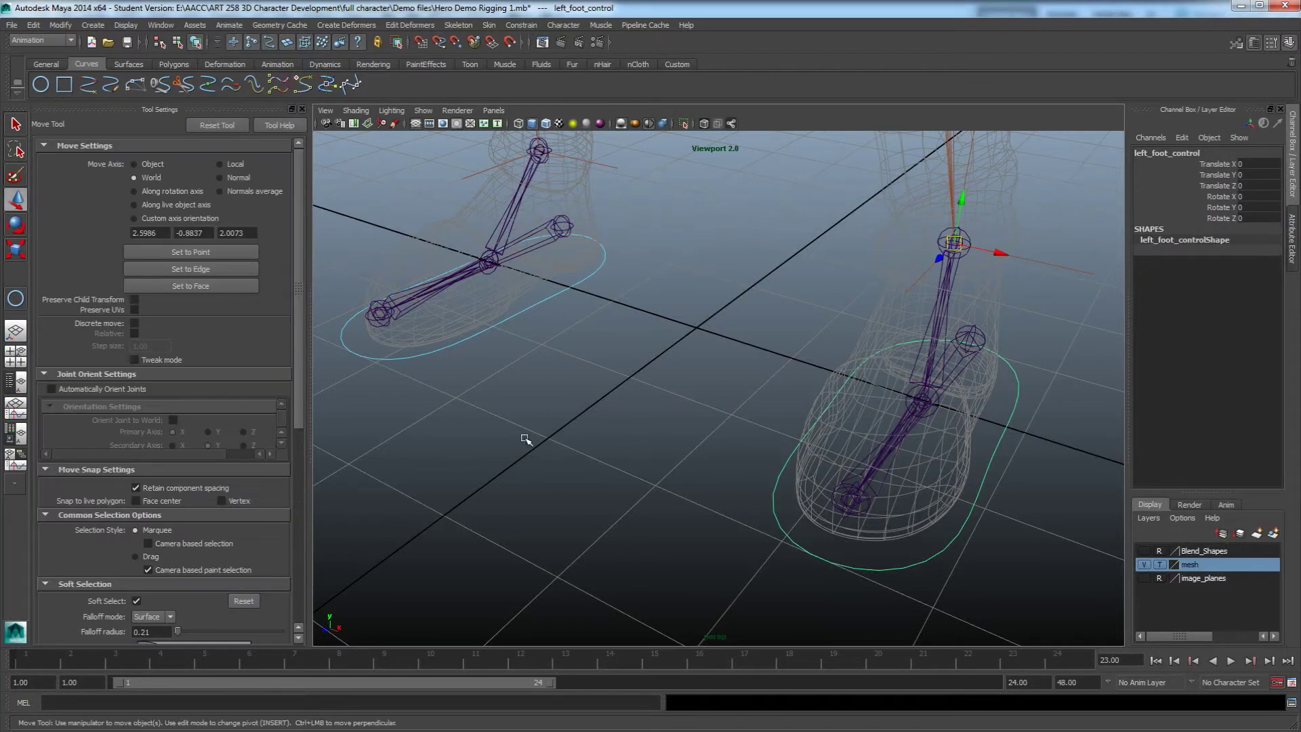
Step: Lock and hide the scale and visibility channels of the duplicated curve around the right foot
{"action": "left_click", "coordinate": [532, 319]}
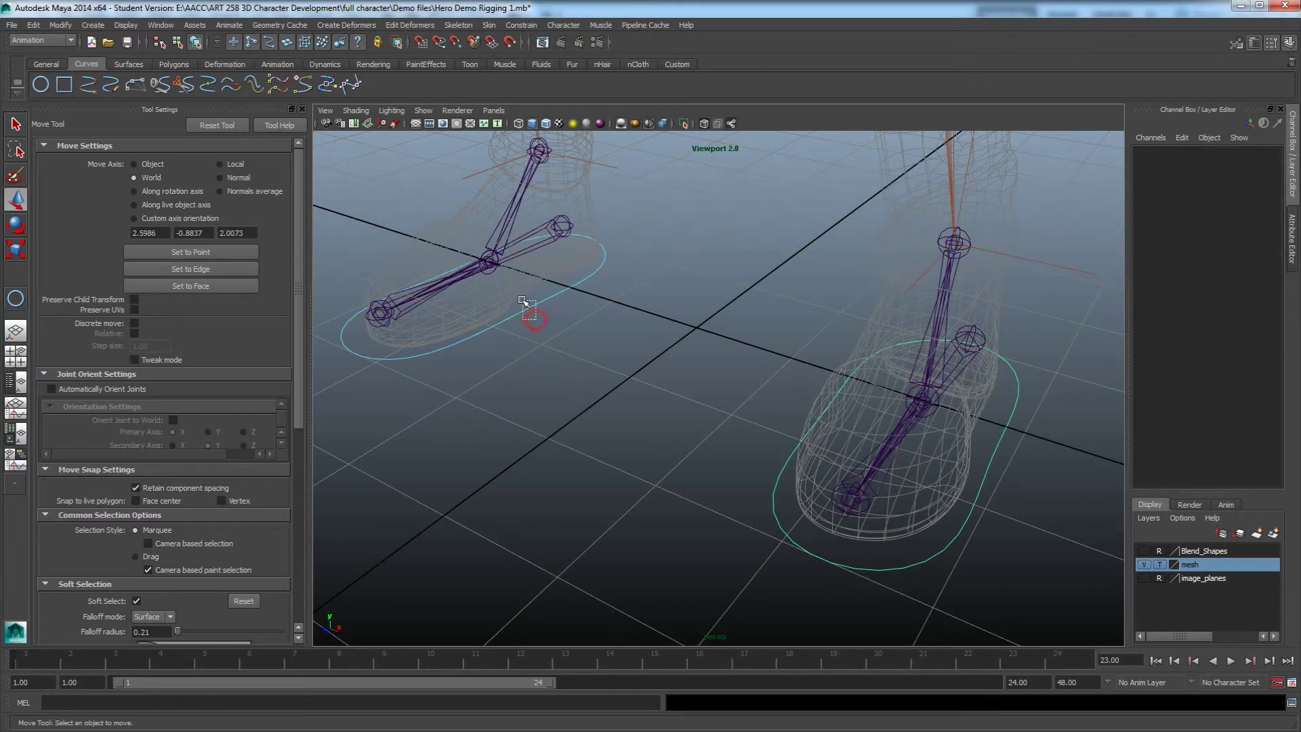
{"action": "left_click_drag", "start_coordinate": [1217, 233], "coordinate": [1222, 261]}
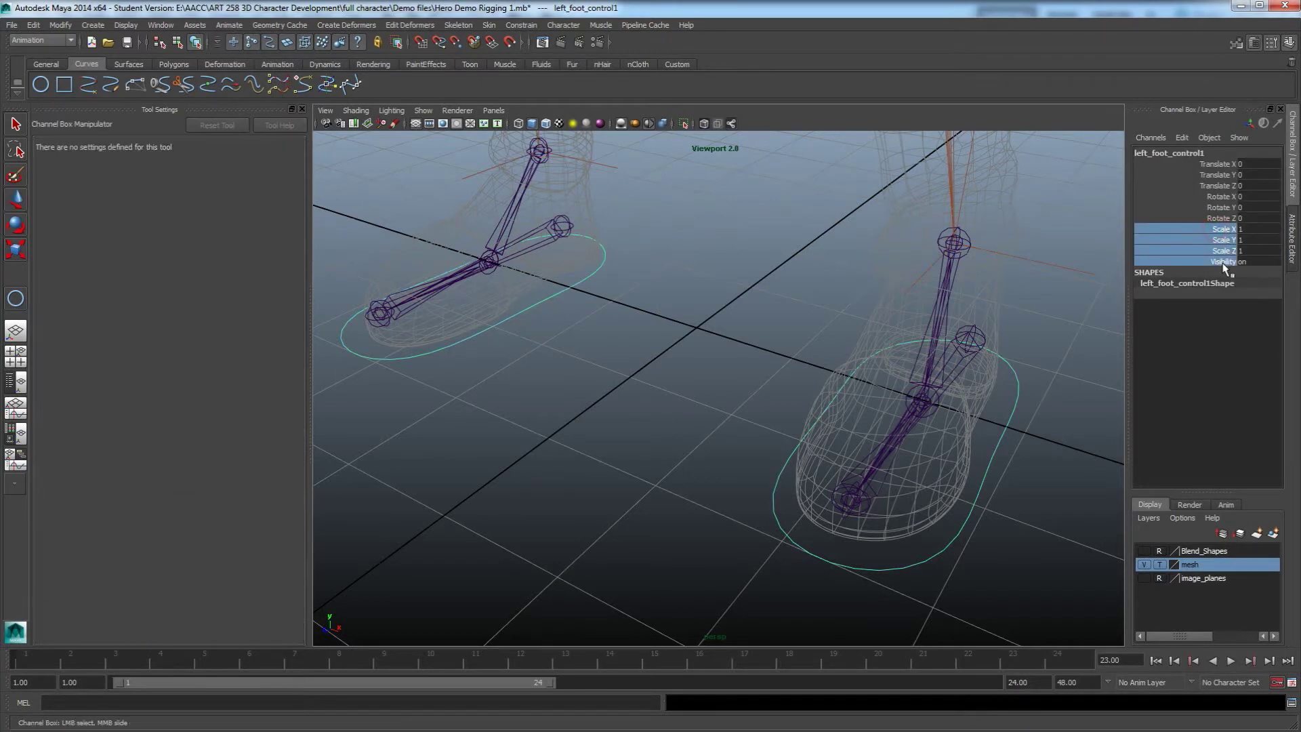
{"action": "right_click", "coordinate": [1223, 244]}
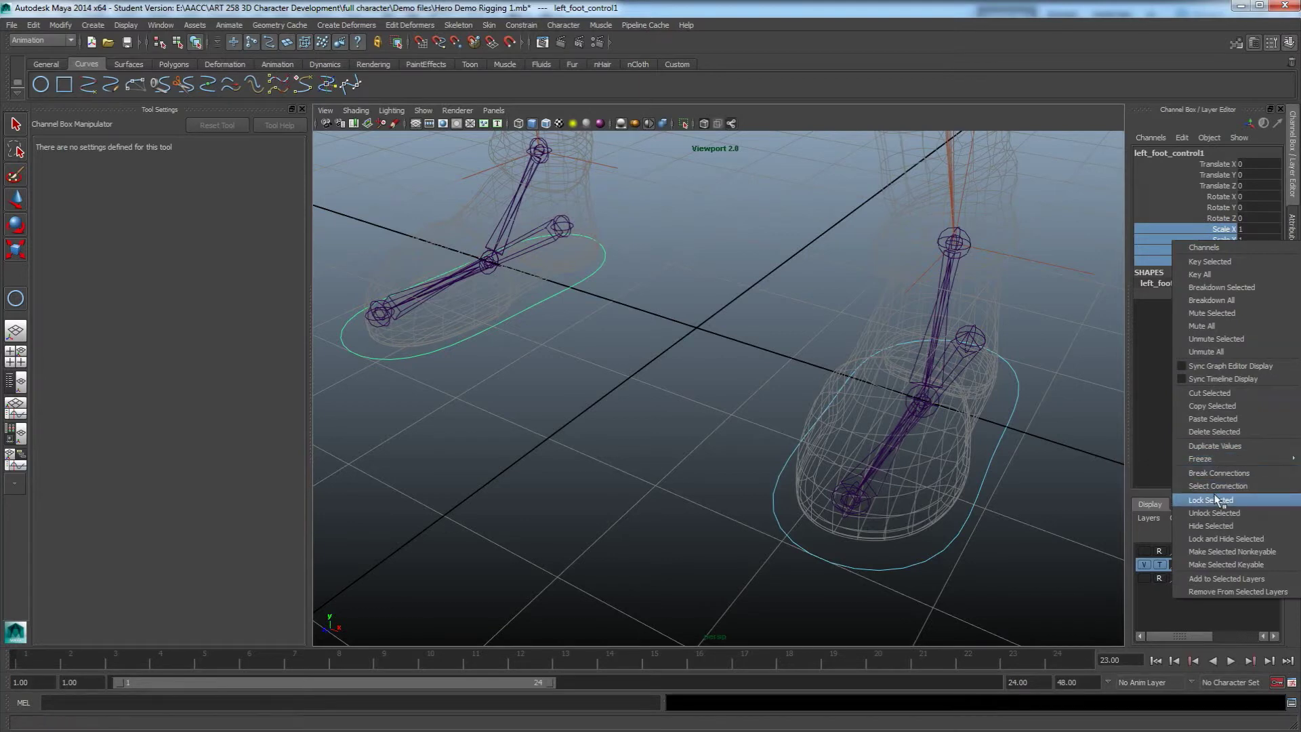
{"action": "left_click", "coordinate": [1212, 539]}
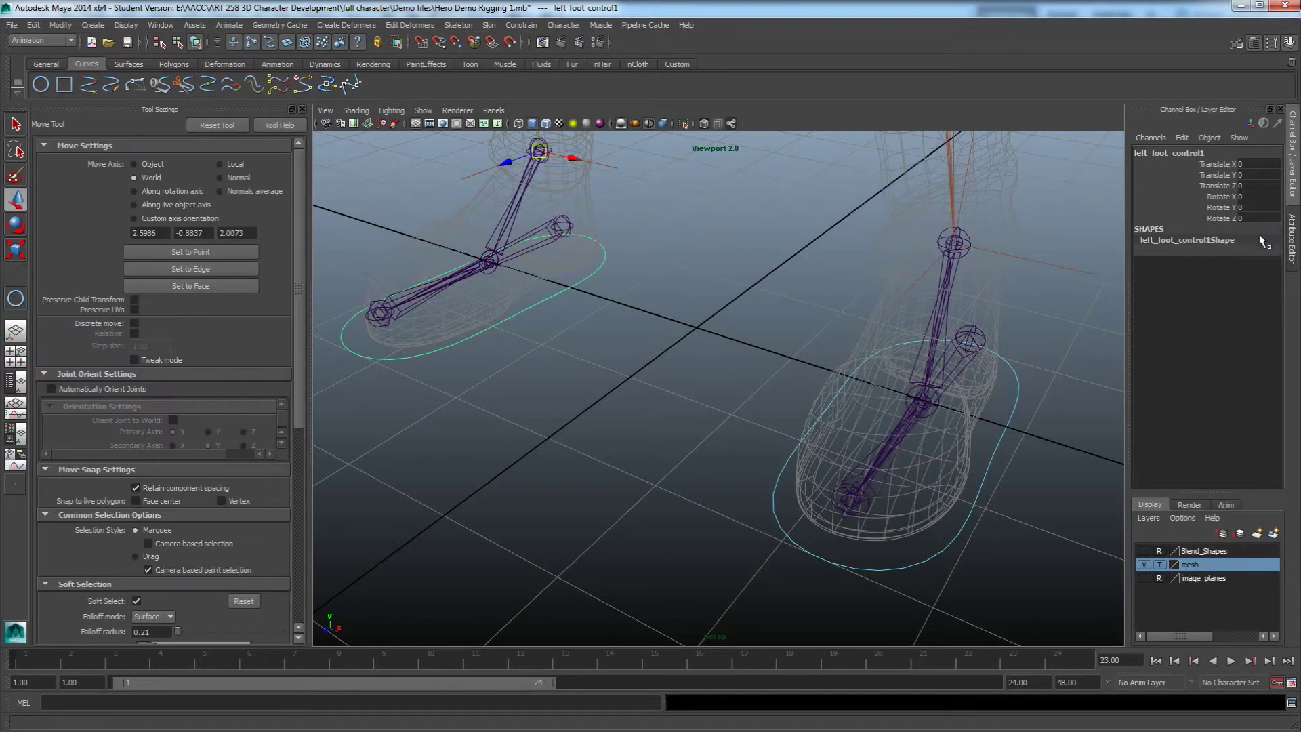
Step: Change the drawing override color of the right foot's control curve to red
{"action": "left_click_drag", "start_coordinate": [578, 363], "coordinate": [537, 343], "text": "alt"}
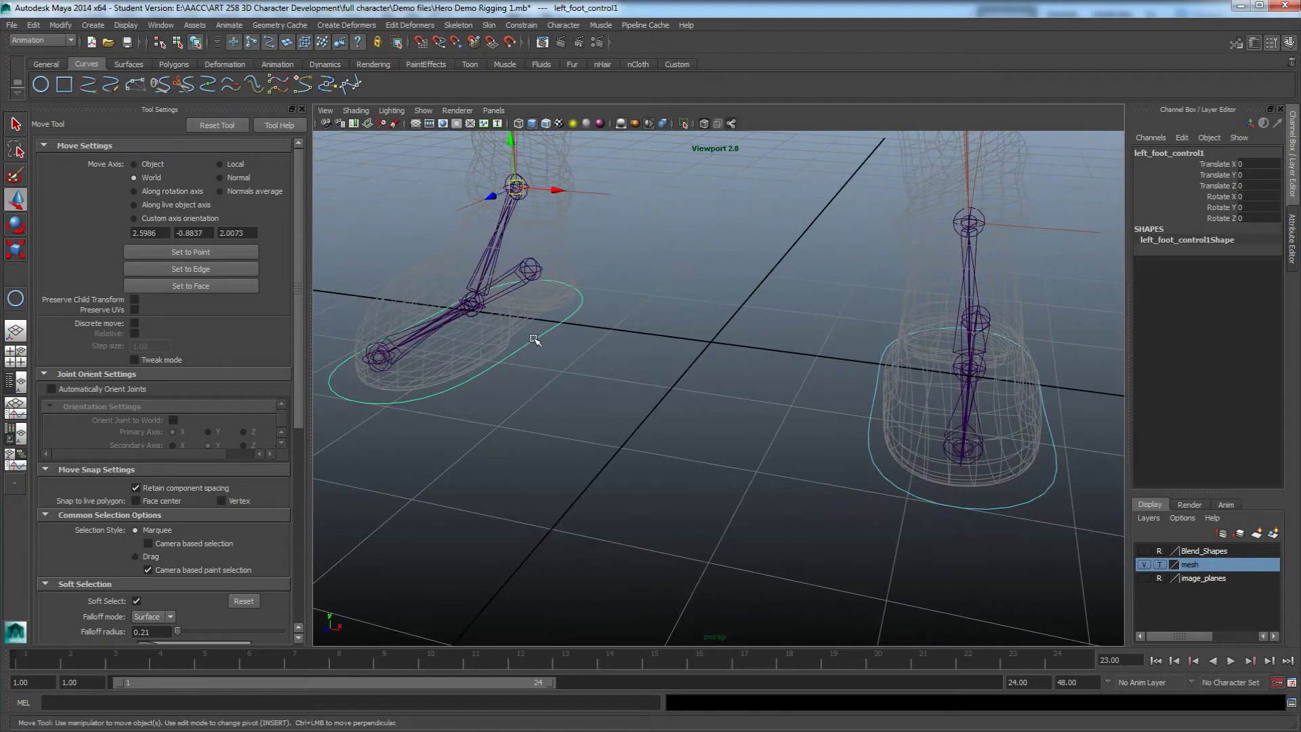
{"action": "key", "text": "ctrl+a"}
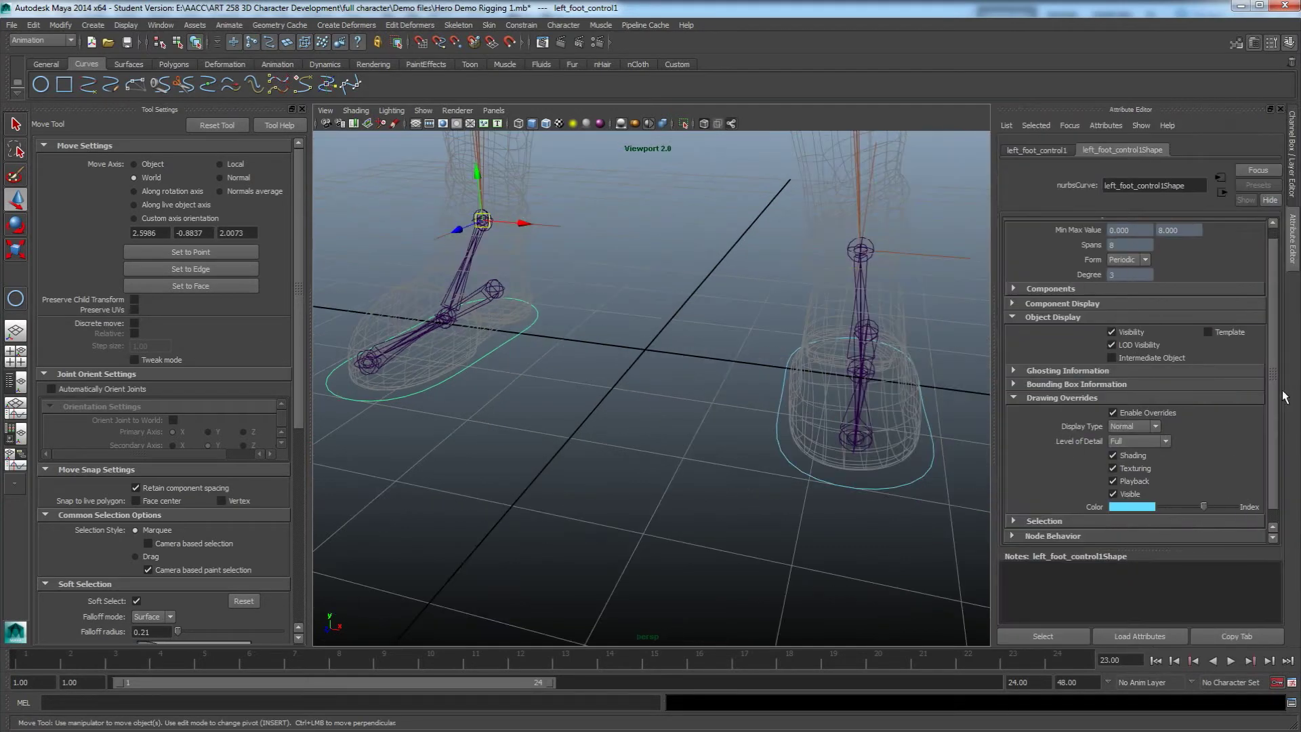
{"action": "left_click_drag", "start_coordinate": [1203, 508], "coordinate": [1191, 504]}
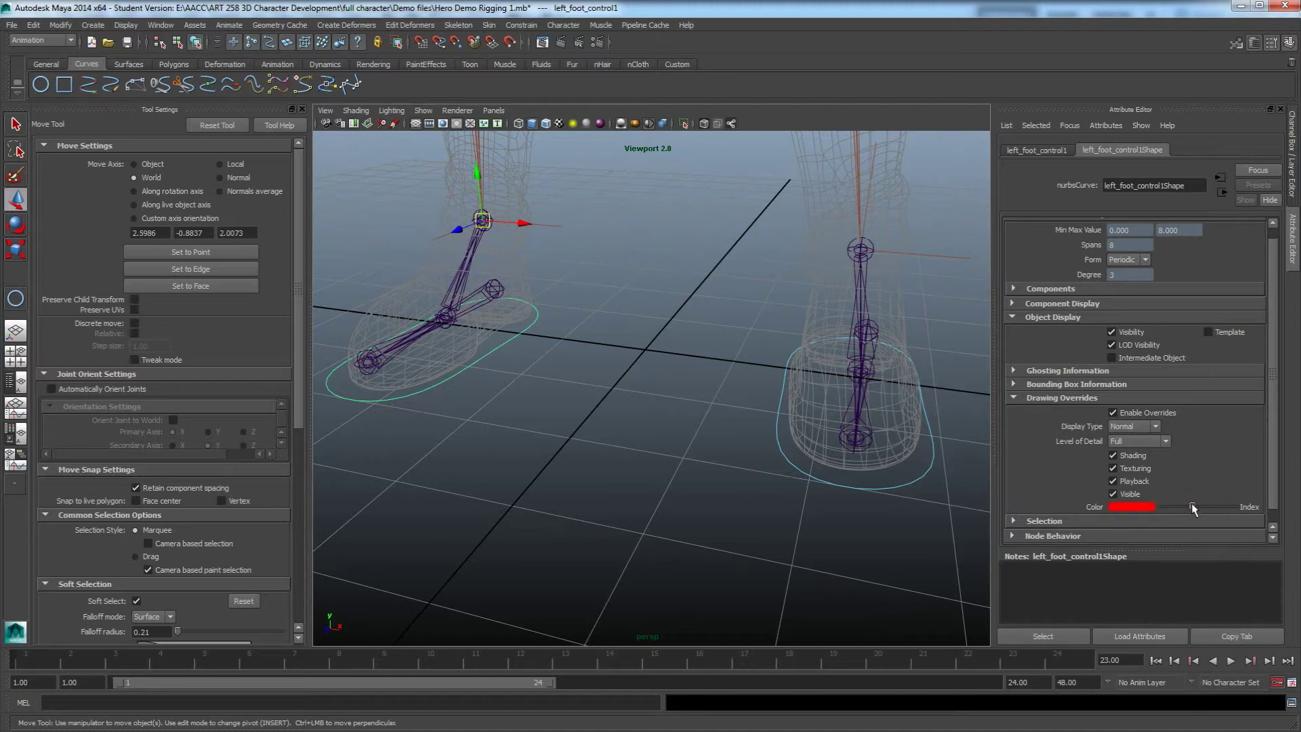
{"action": "left_click", "coordinate": [513, 371]}
{"action": "scroll", "coordinate": [600, 407], "scroll_direction": "down", "scroll_amount": 4}
{"action": "left_click_drag", "start_coordinate": [601, 407], "coordinate": [614, 421], "text": "alt"}
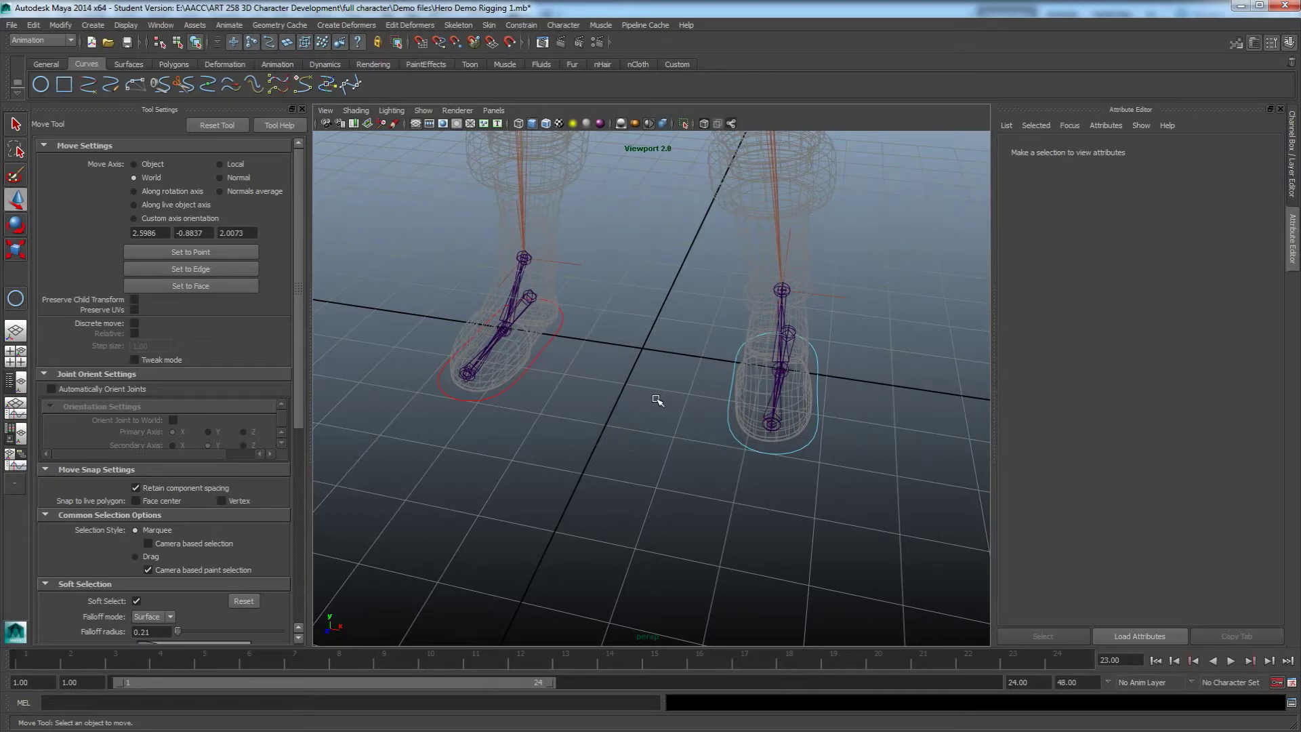
{"action": "scroll", "coordinate": [656, 399], "scroll_direction": "down", "scroll_amount": 5}
{"action": "left_click_drag", "start_coordinate": [657, 468], "coordinate": [637, 464], "text": "alt"}
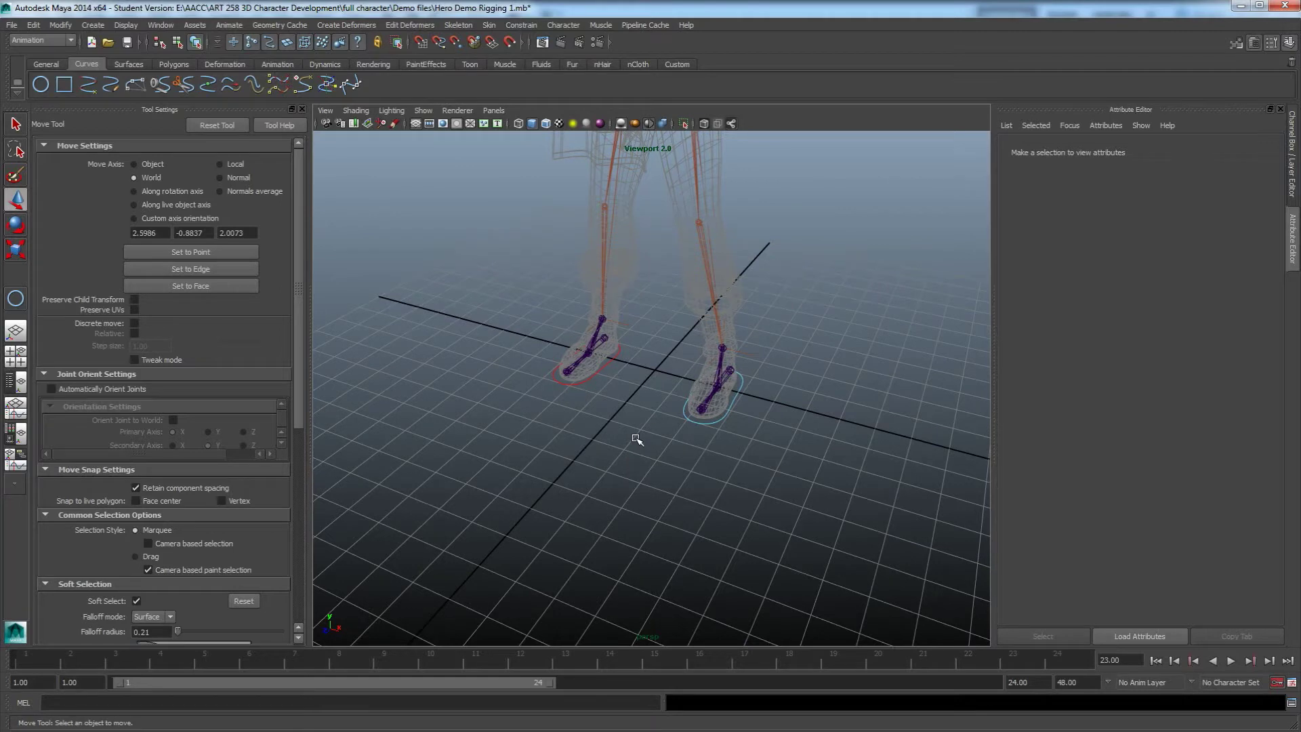
Step: Parent left_RL_heel_joint under left_foot_control
{"action": "mouse_move", "coordinate": [637, 439]}
{"action": "left_mouse_down", "text": "alt"}
{"action": "mouse_move", "coordinate": [734, 449]}
{"action": "mouse_move", "coordinate": [644, 442]}
{"action": "left_mouse_up", "text": "alt"}
{"action": "left_click_drag", "start_coordinate": [729, 447], "coordinate": [797, 478], "text": "alt"}
{"action": "scroll", "coordinate": [750, 444], "scroll_direction": "up", "scroll_amount": 5}
{"action": "left_click", "coordinate": [752, 397]}
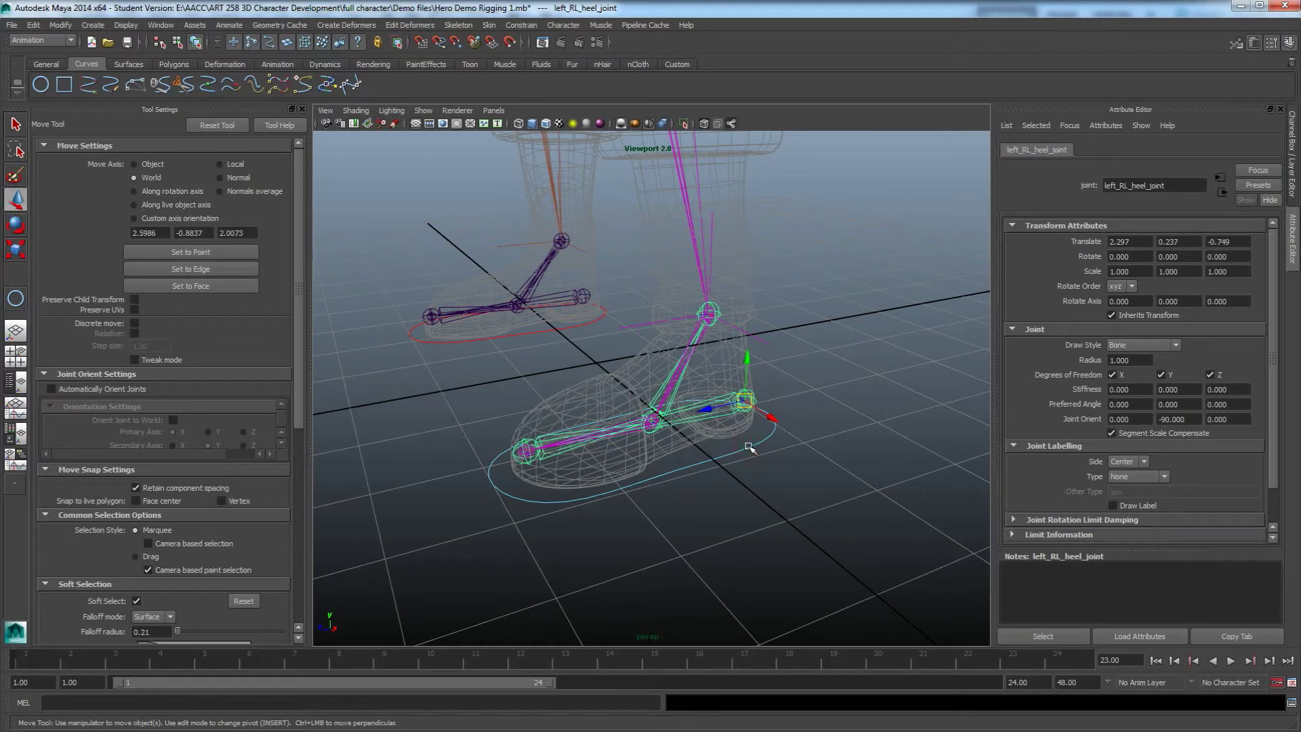
{"action": "left_click", "coordinate": [750, 447]}
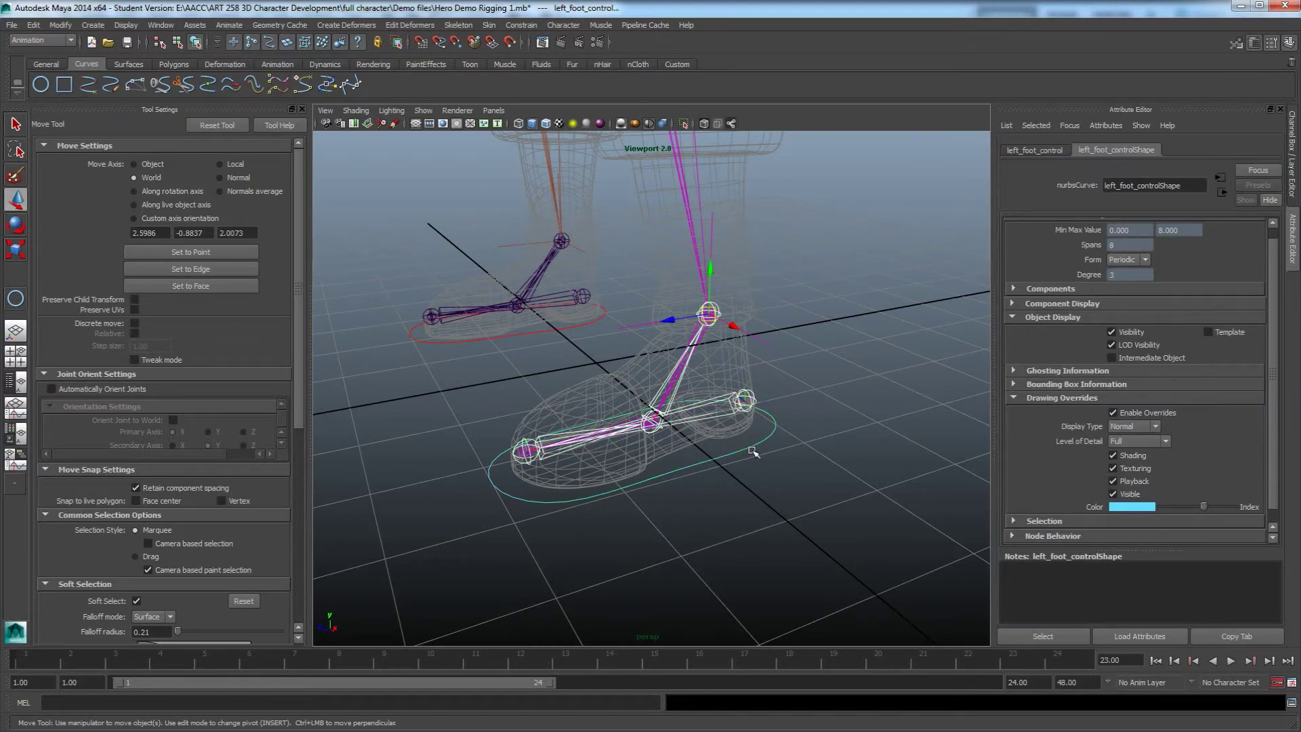
{"action": "key", "text": "p"}
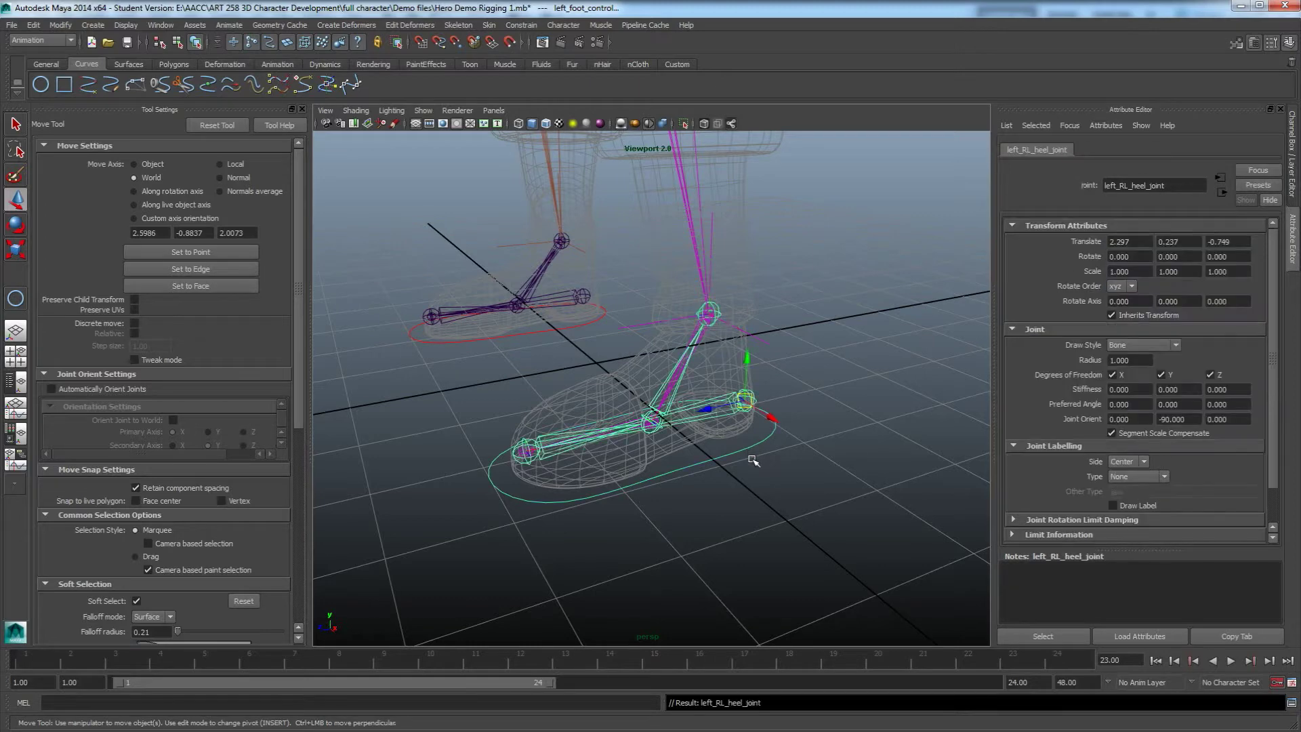
Step: Test left_foot_control by moving and rotating it with the left foot joints, undoing each transformation
{"action": "left_click_drag", "start_coordinate": [772, 470], "coordinate": [743, 448]}
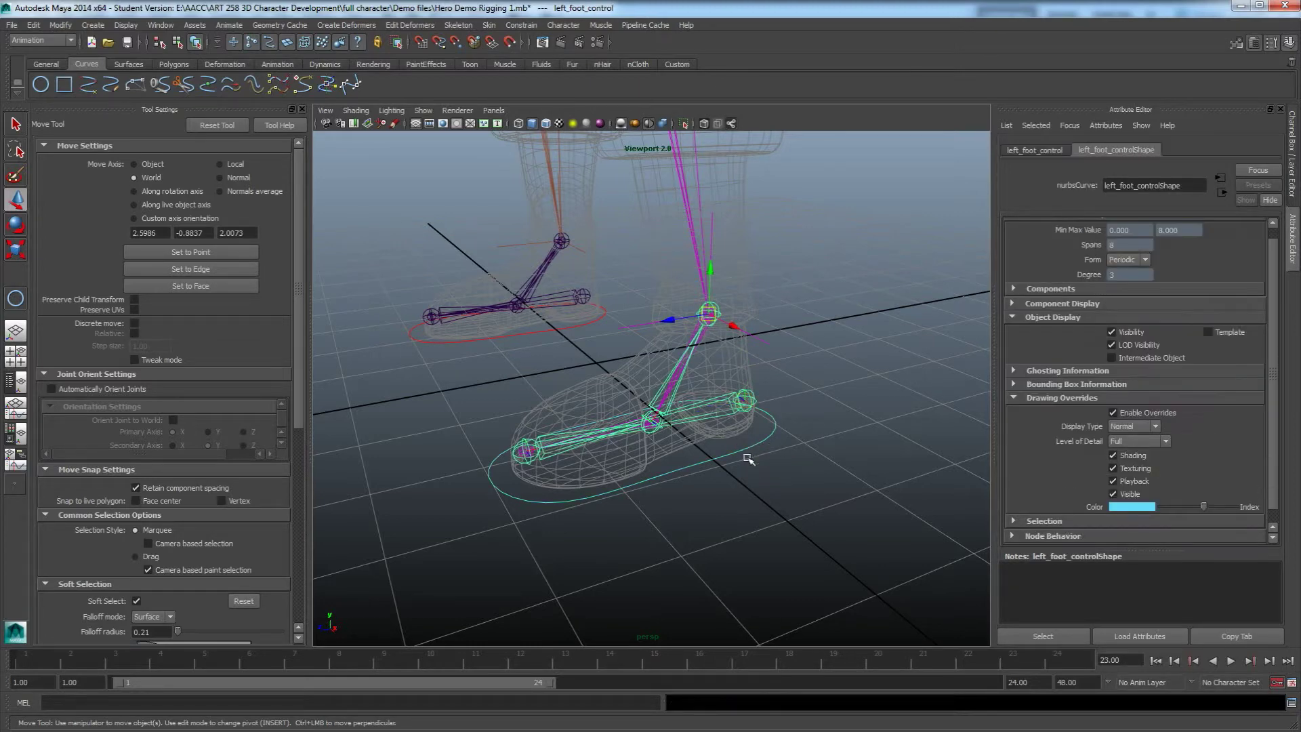
{"action": "left_click_drag", "start_coordinate": [708, 313], "coordinate": [686, 371]}
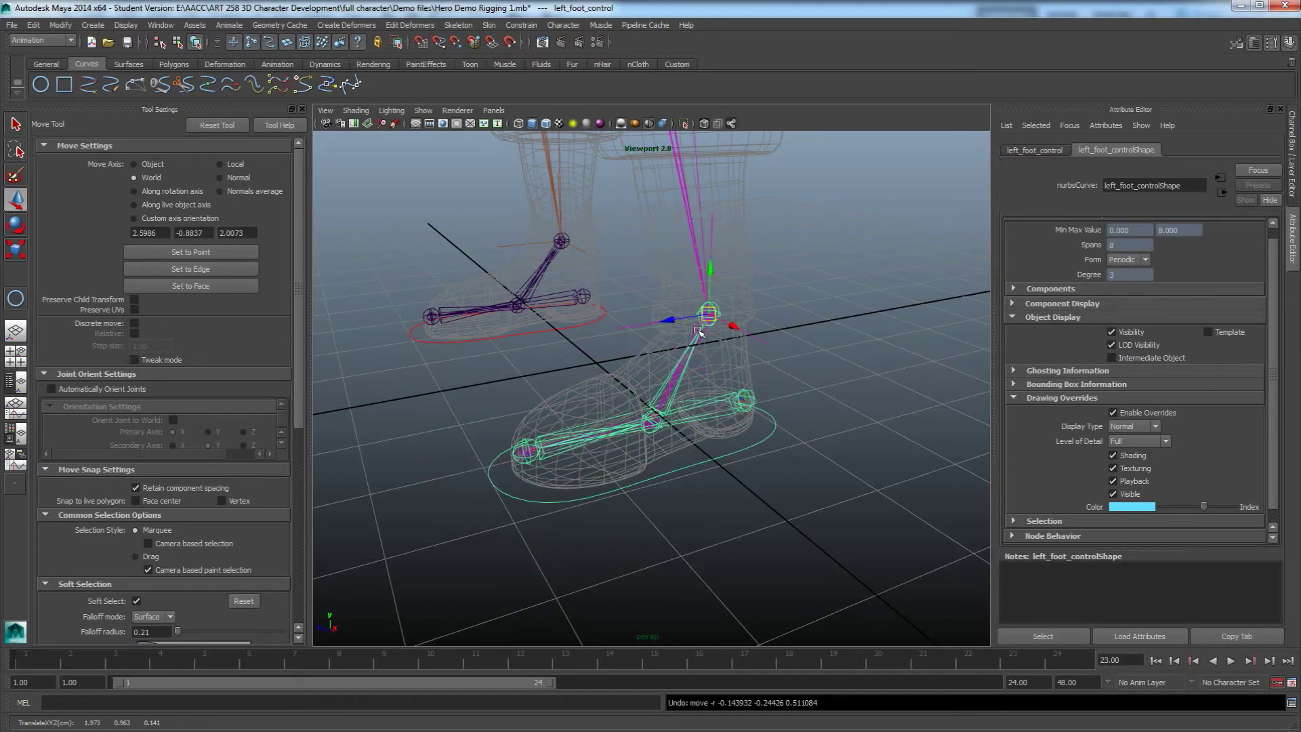
{"action": "key", "text": "e"}
{"action": "left_click_drag", "start_coordinate": [663, 294], "coordinate": [698, 313]}
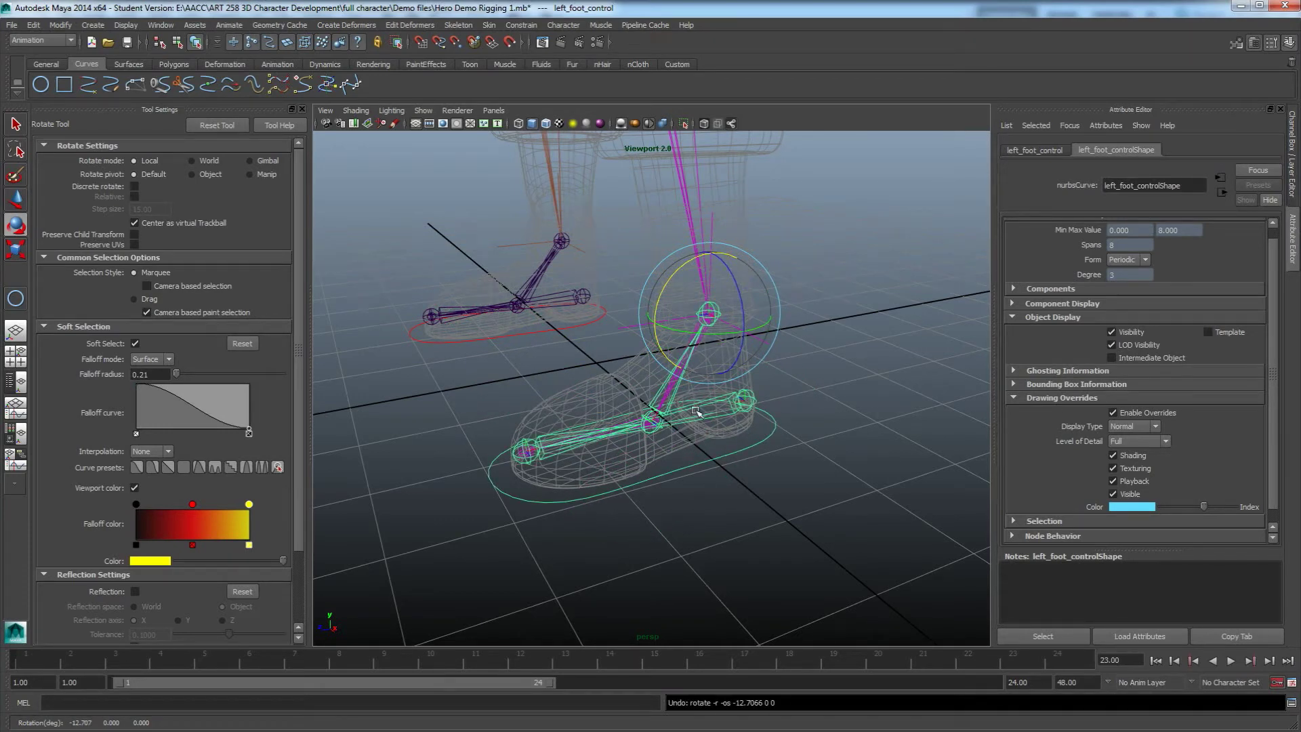
{"action": "left_click_drag", "start_coordinate": [724, 418], "coordinate": [767, 404], "text": "alt"}
{"action": "mouse_move", "coordinate": [771, 294]}
{"action": "left_mouse_down"}
{"action": "mouse_move", "coordinate": [764, 275]}
{"action": "mouse_move", "coordinate": [776, 361]}
{"action": "mouse_move", "coordinate": [746, 278]}
{"action": "mouse_move", "coordinate": [763, 317]}
{"action": "left_mouse_up"}
{"action": "key", "text": "ctrl+z"}
{"action": "left_click_drag", "start_coordinate": [715, 458], "coordinate": [775, 495], "text": "alt"}
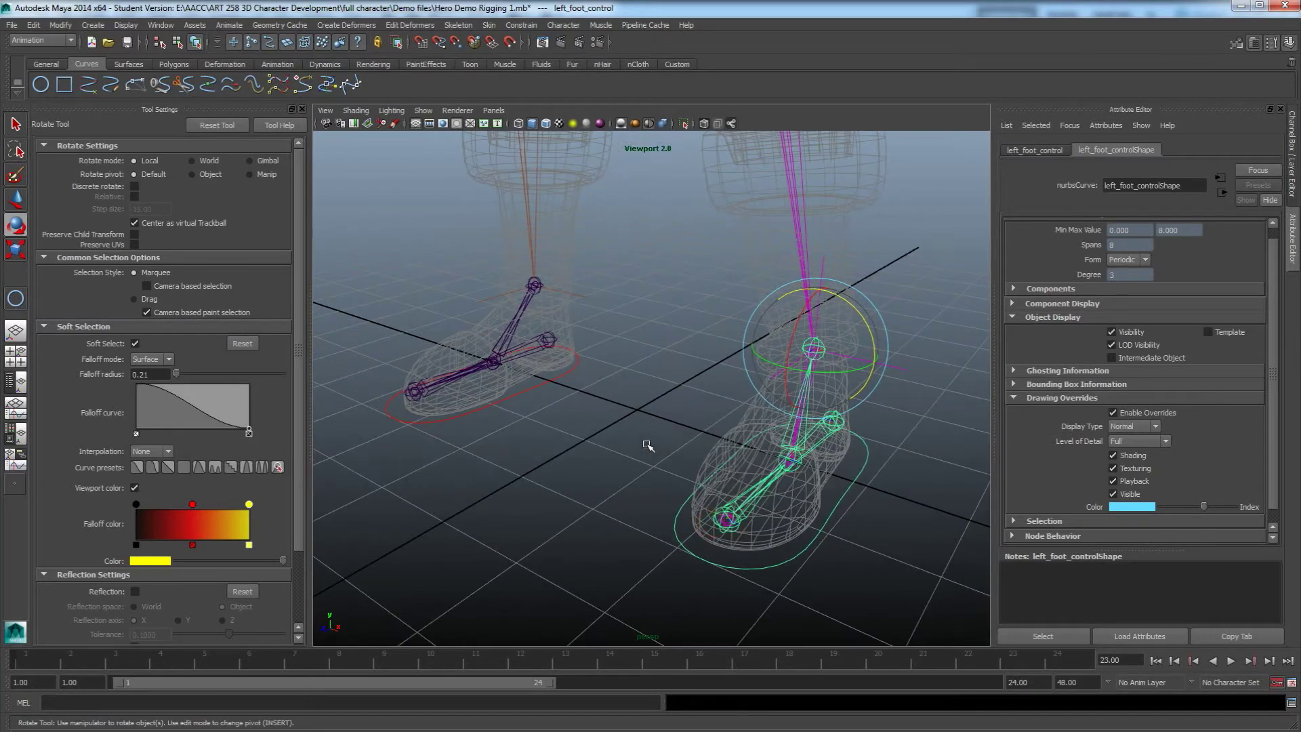
Step: Parent right_RL_heel_joint under the red control curve around the right foot
{"action": "left_click", "coordinate": [535, 388]}
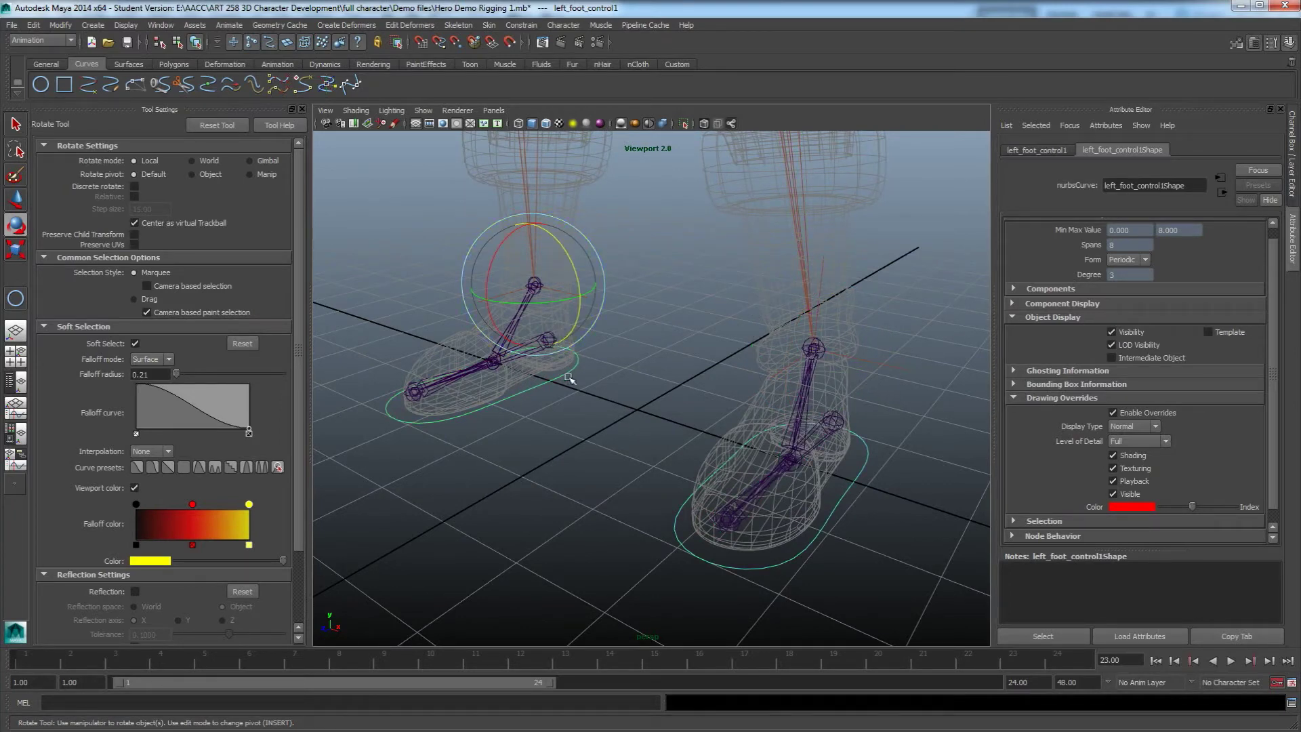
{"action": "left_click_drag", "start_coordinate": [571, 380], "coordinate": [555, 384], "text": "alt"}
{"action": "left_click", "coordinate": [585, 386]}
{"action": "scroll", "coordinate": [571, 369], "scroll_direction": "up", "scroll_amount": 5}
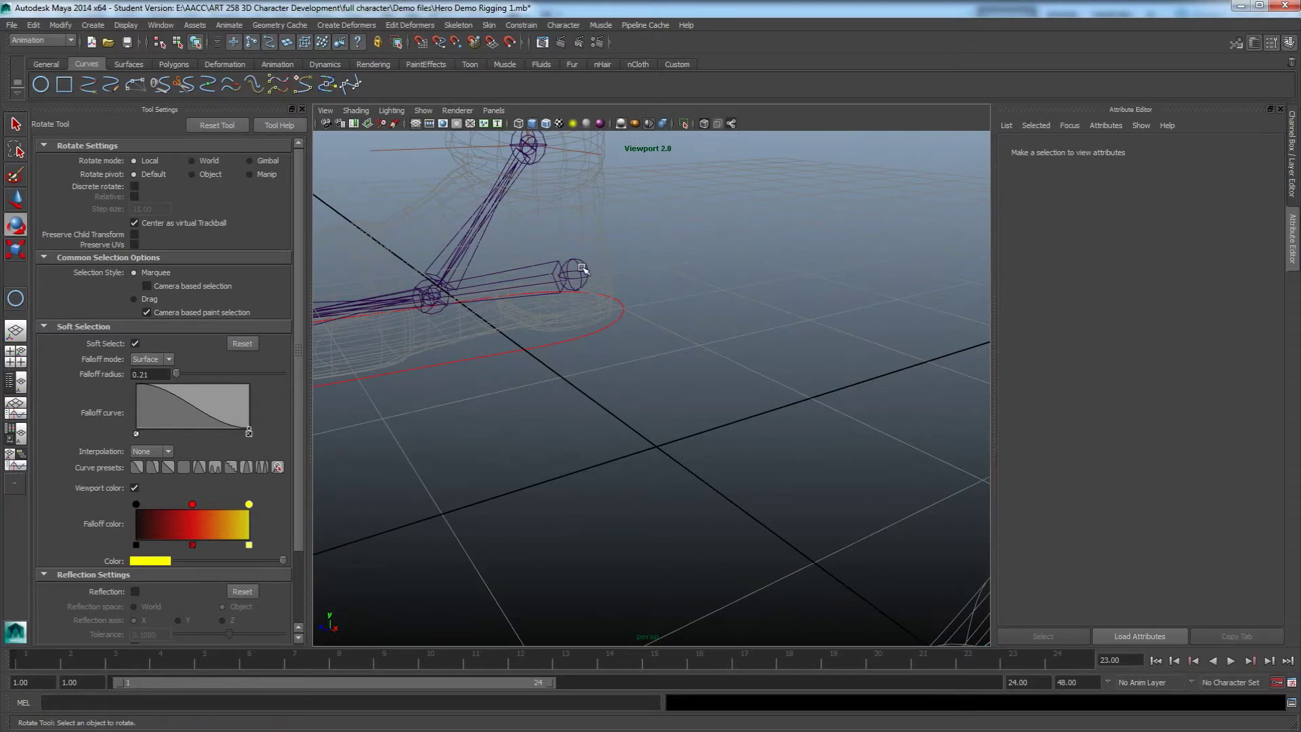
{"action": "left_click", "coordinate": [583, 269]}
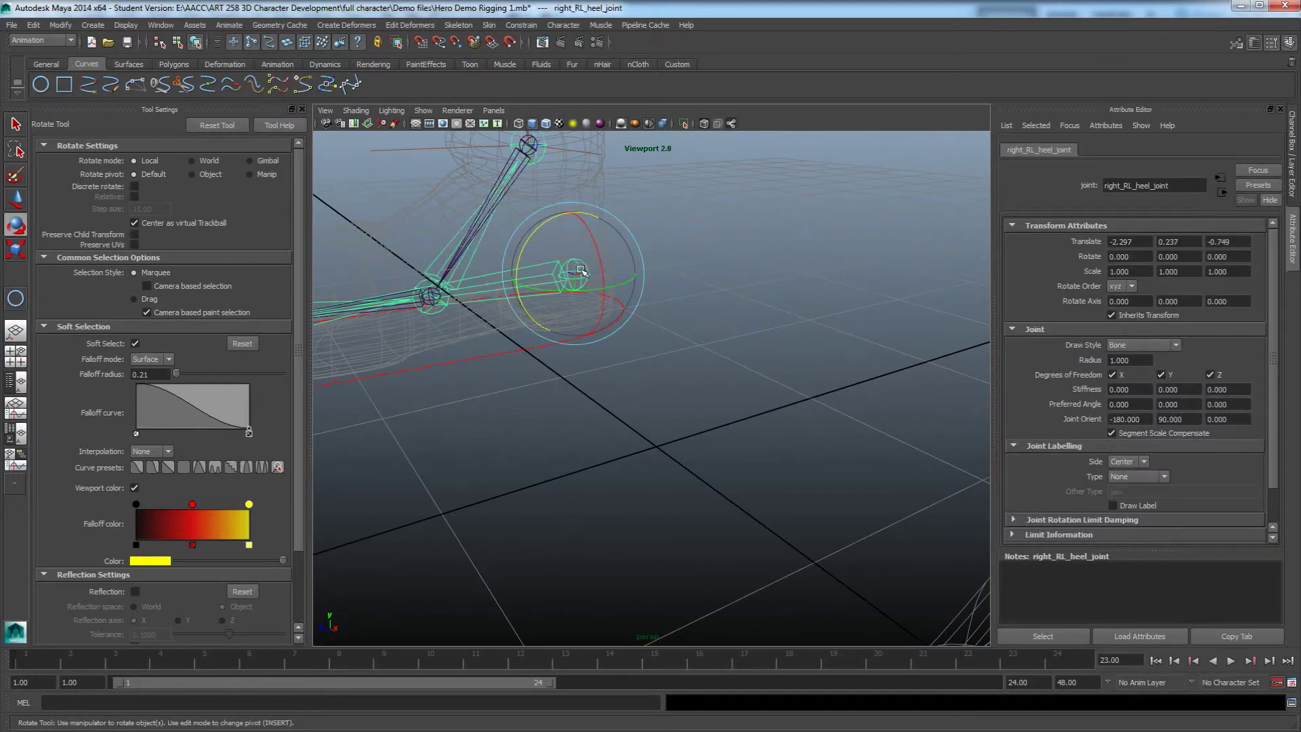
{"action": "left_click", "coordinate": [493, 355]}
{"action": "key", "text": "ctrl+z"}
{"action": "scroll", "coordinate": [601, 302], "scroll_direction": "down", "scroll_amount": 2}
{"action": "left_click", "coordinate": [541, 366]}
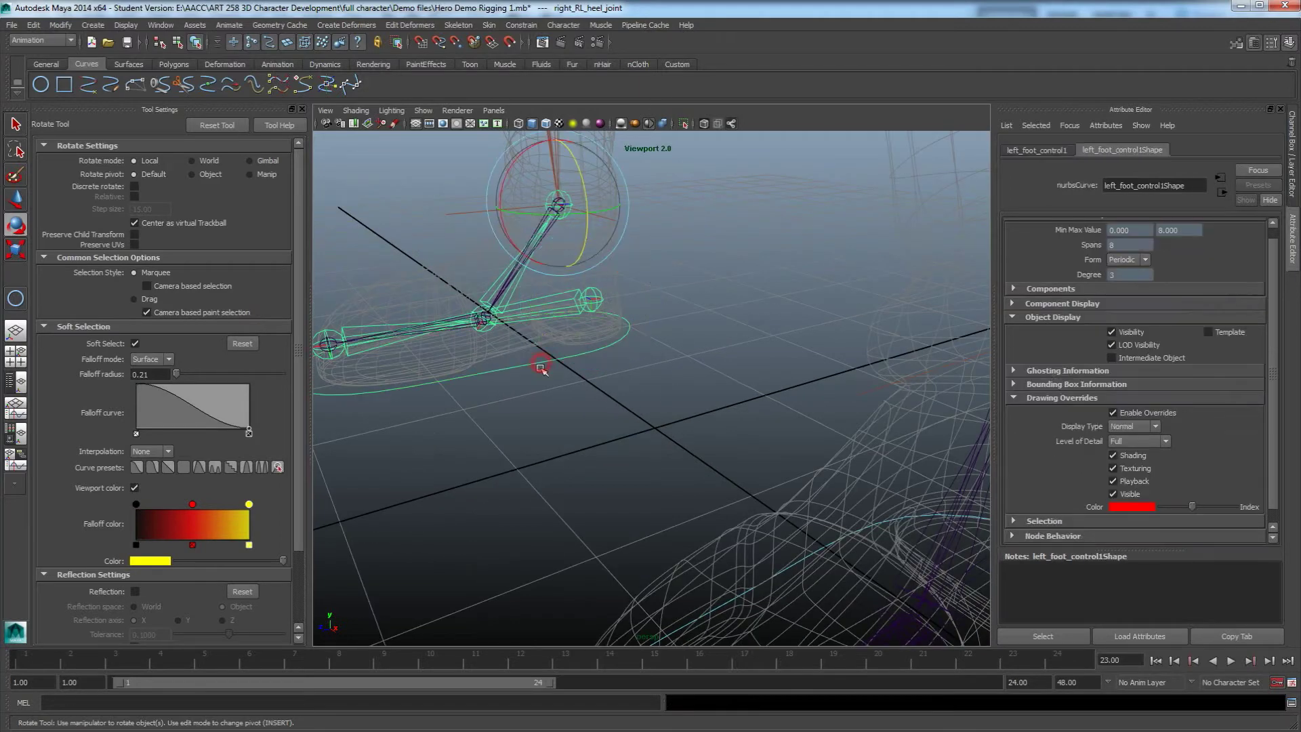
Step: Test-move the right foot's control curve with its joints, restore its position and clear the selection
{"action": "key", "text": "w"}
{"action": "left_click_drag", "start_coordinate": [539, 187], "coordinate": [592, 197]}
{"action": "left_click_drag", "start_coordinate": [606, 274], "coordinate": [510, 341], "text": "alt"}
{"action": "scroll", "coordinate": [509, 341], "scroll_direction": "down", "scroll_amount": 5}
{"action": "middle_click_drag", "start_coordinate": [758, 490], "coordinate": [709, 465], "text": "alt"}
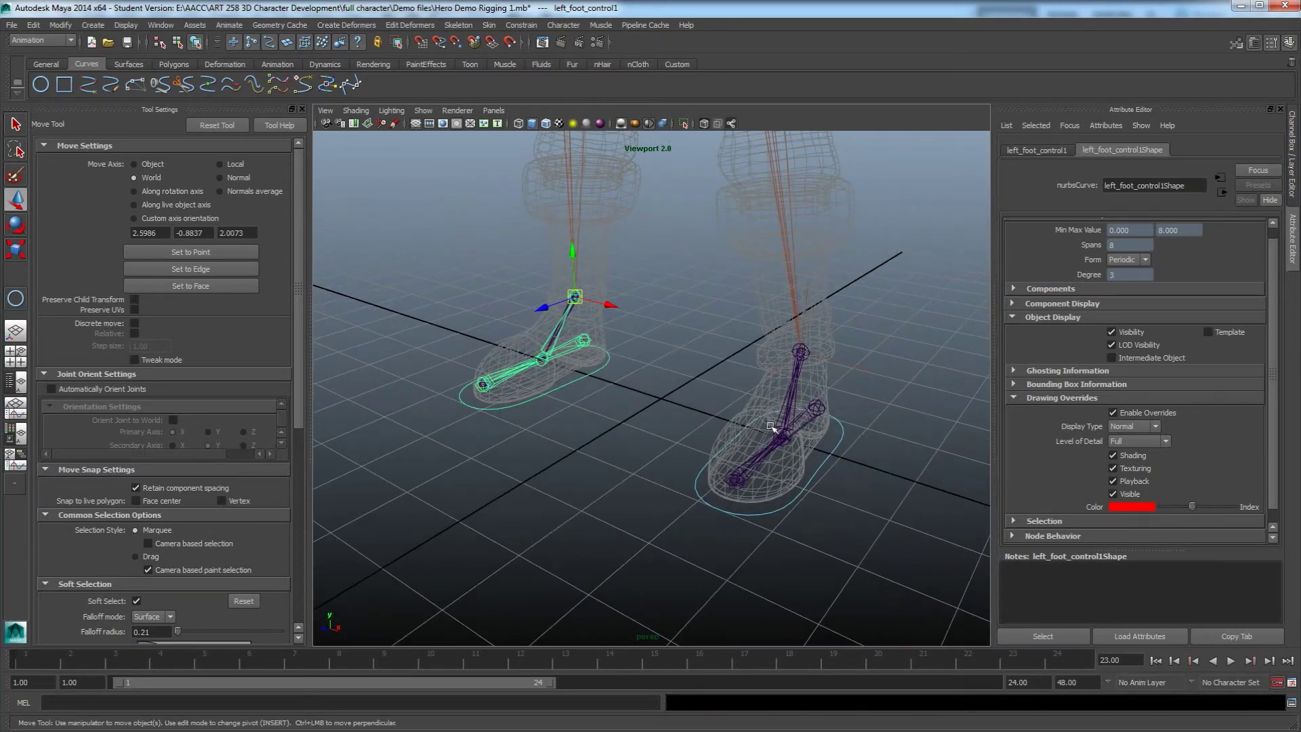
{"action": "left_click_drag", "start_coordinate": [662, 400], "coordinate": [662, 392], "text": "alt"}
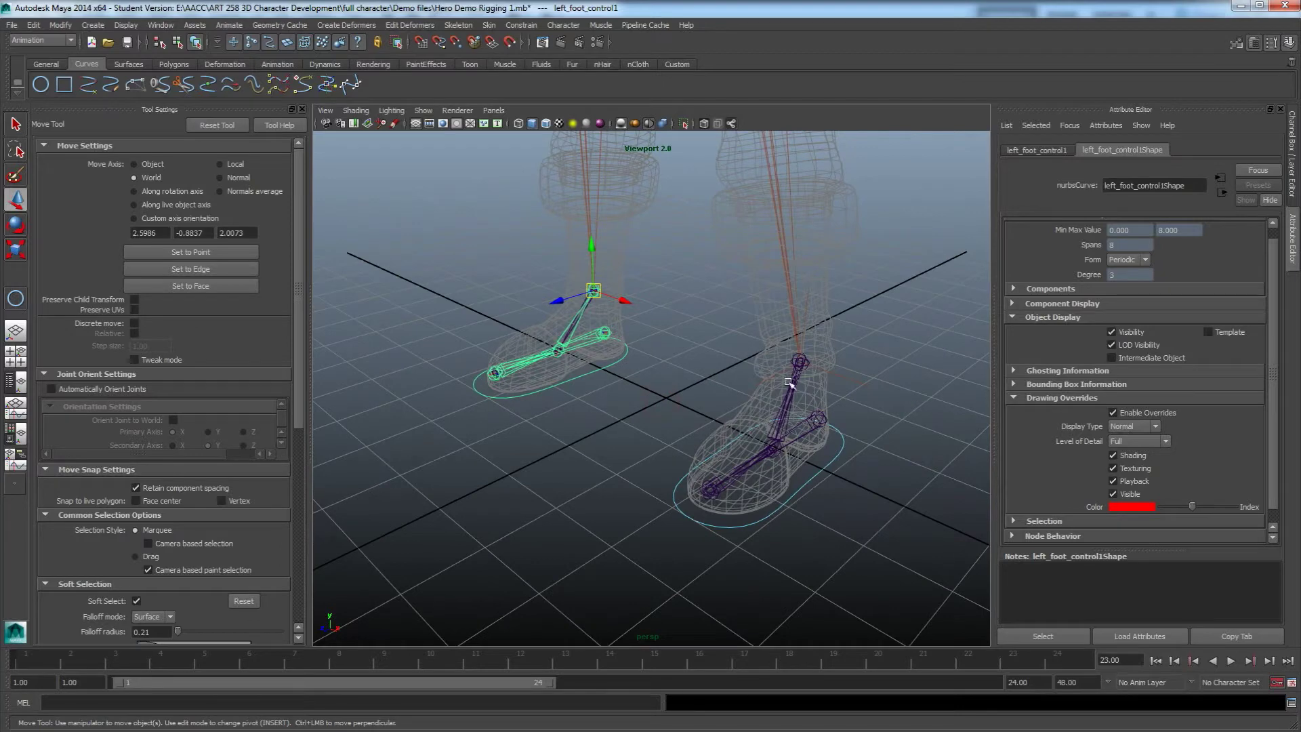
{"action": "left_click_drag", "start_coordinate": [606, 435], "coordinate": [599, 439], "text": "alt"}
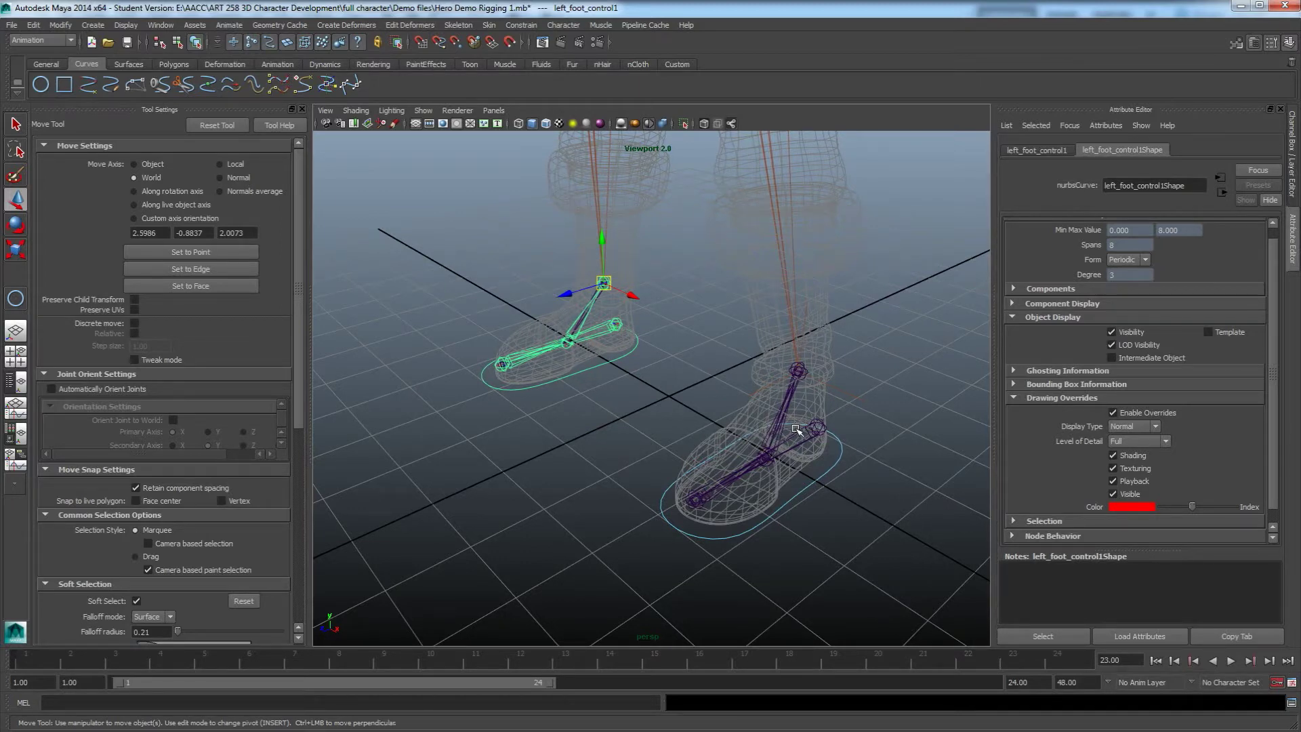
{"action": "left_click_drag", "start_coordinate": [777, 513], "coordinate": [684, 397], "text": "alt"}
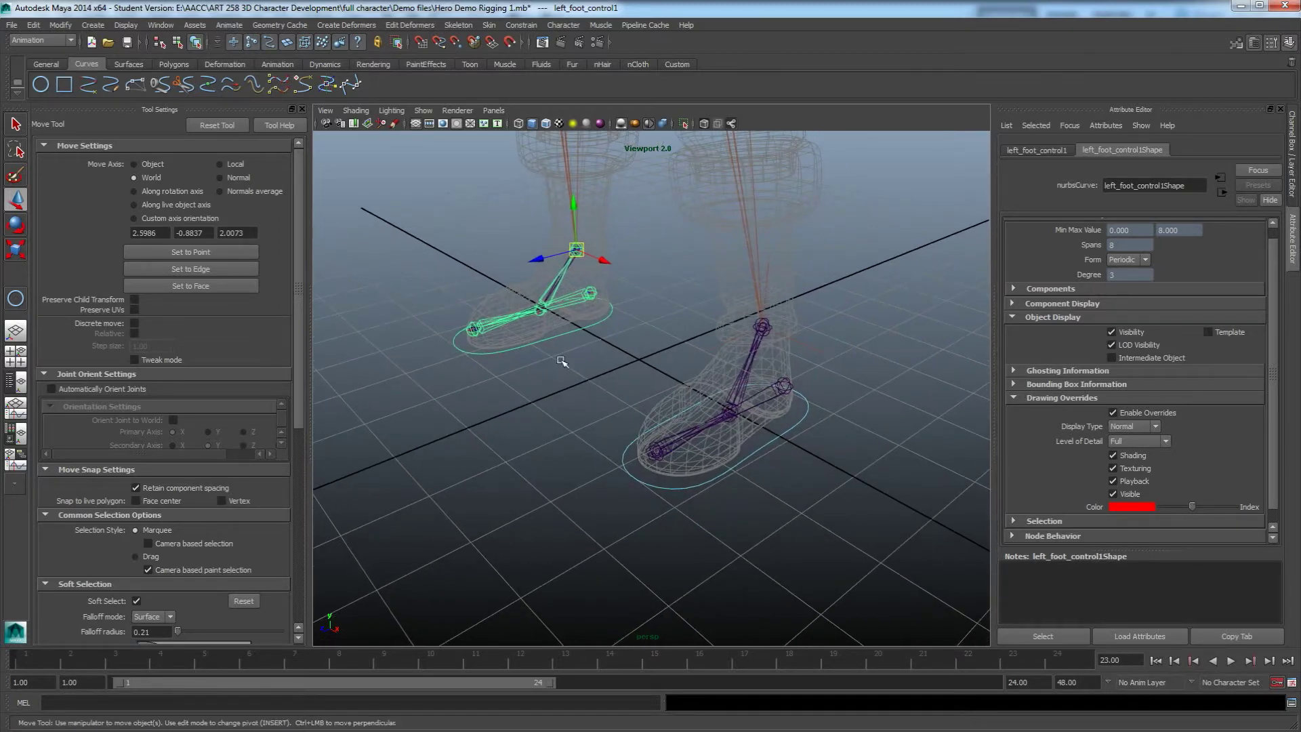
{"action": "left_click", "coordinate": [576, 406]}
Step: Add a keyable float attribute named Foot Roll to left_foot_control with minimum -10 and maximum 10
{"action": "left_click_drag", "start_coordinate": [721, 588], "coordinate": [782, 457], "text": "alt"}
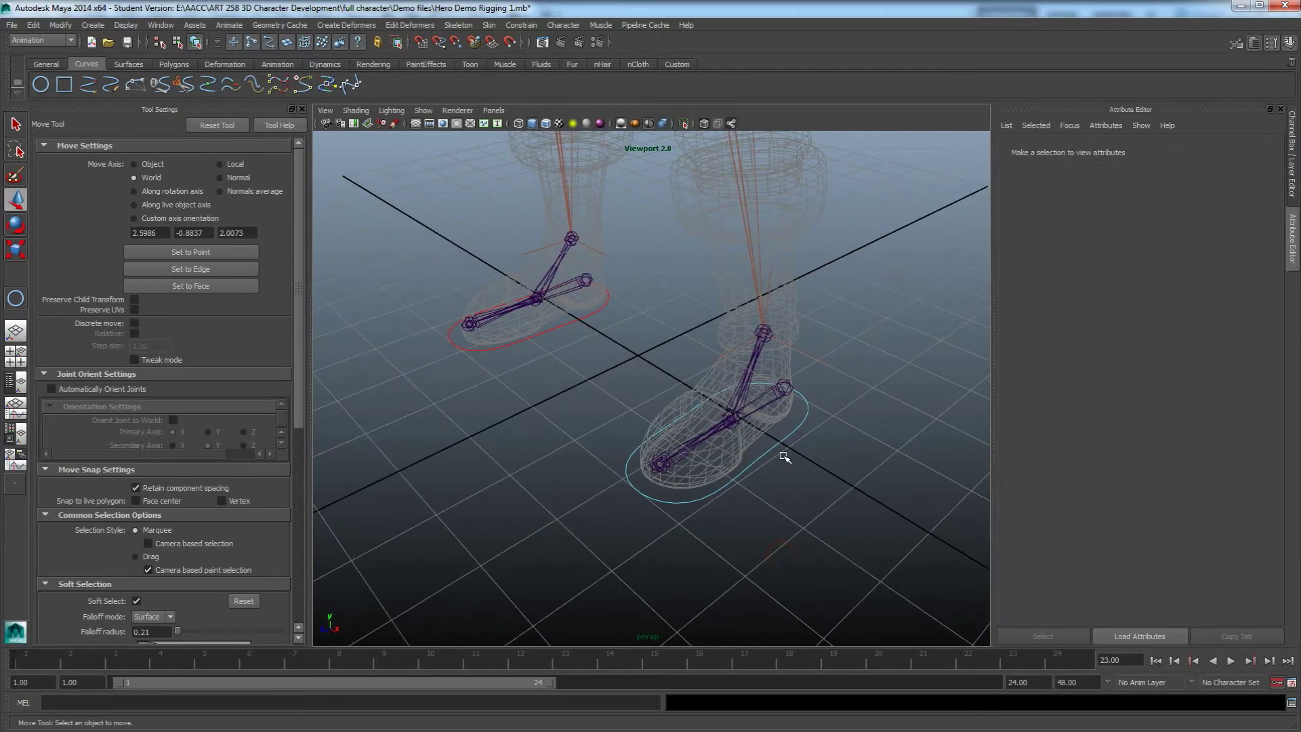
{"action": "left_click", "coordinate": [775, 452]}
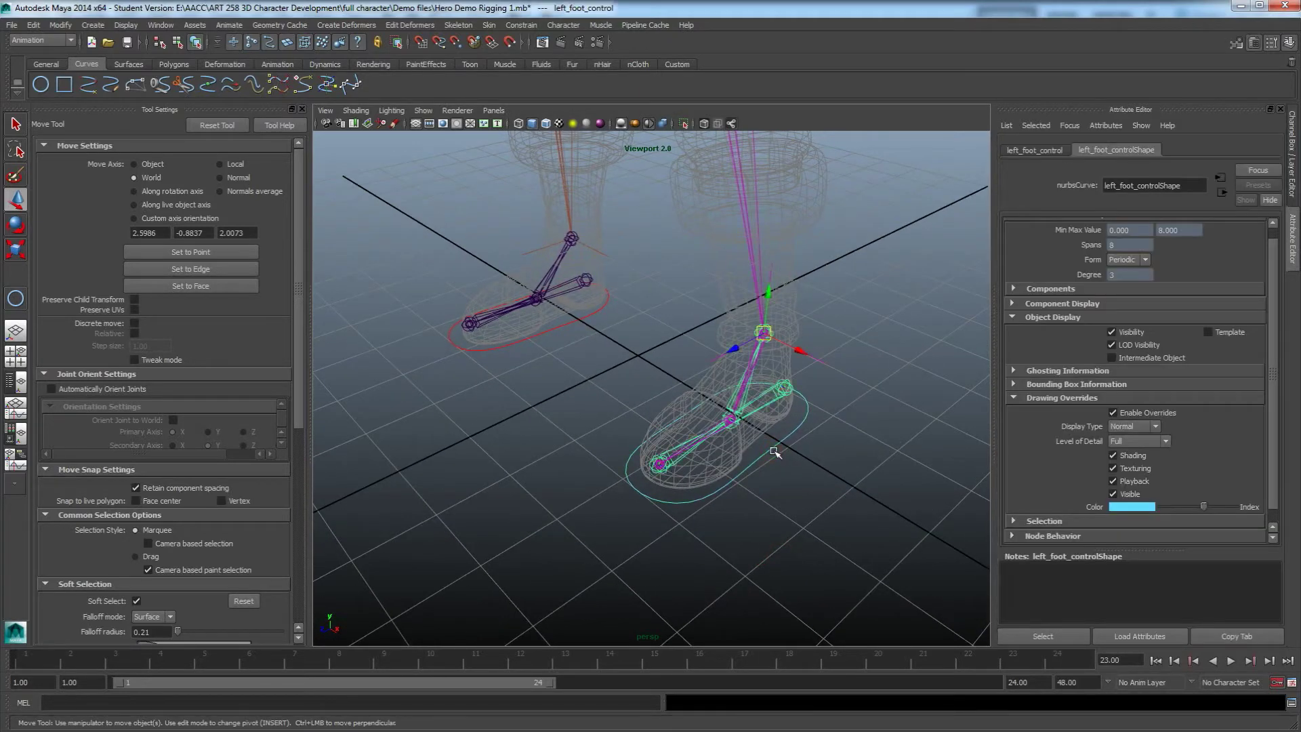
{"action": "left_click_drag", "start_coordinate": [773, 456], "coordinate": [762, 459], "text": "alt"}
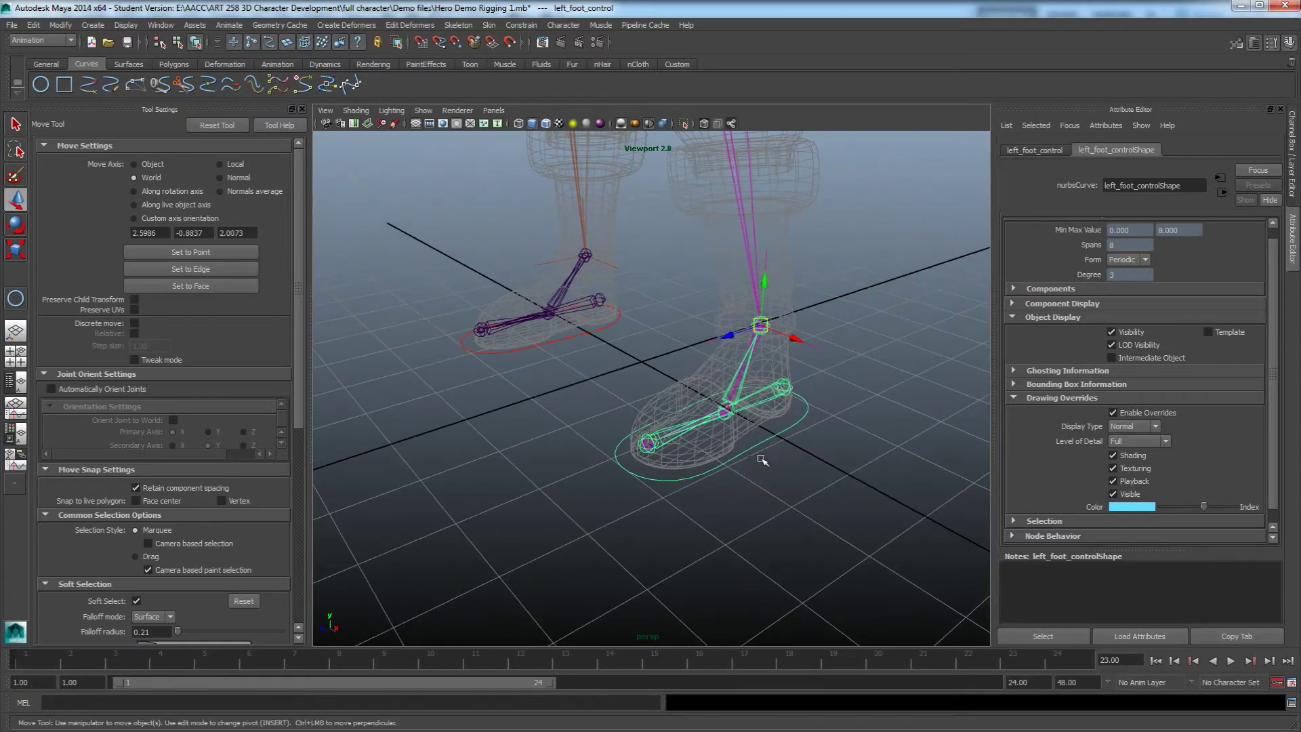
{"action": "key", "text": "ctrl+a"}
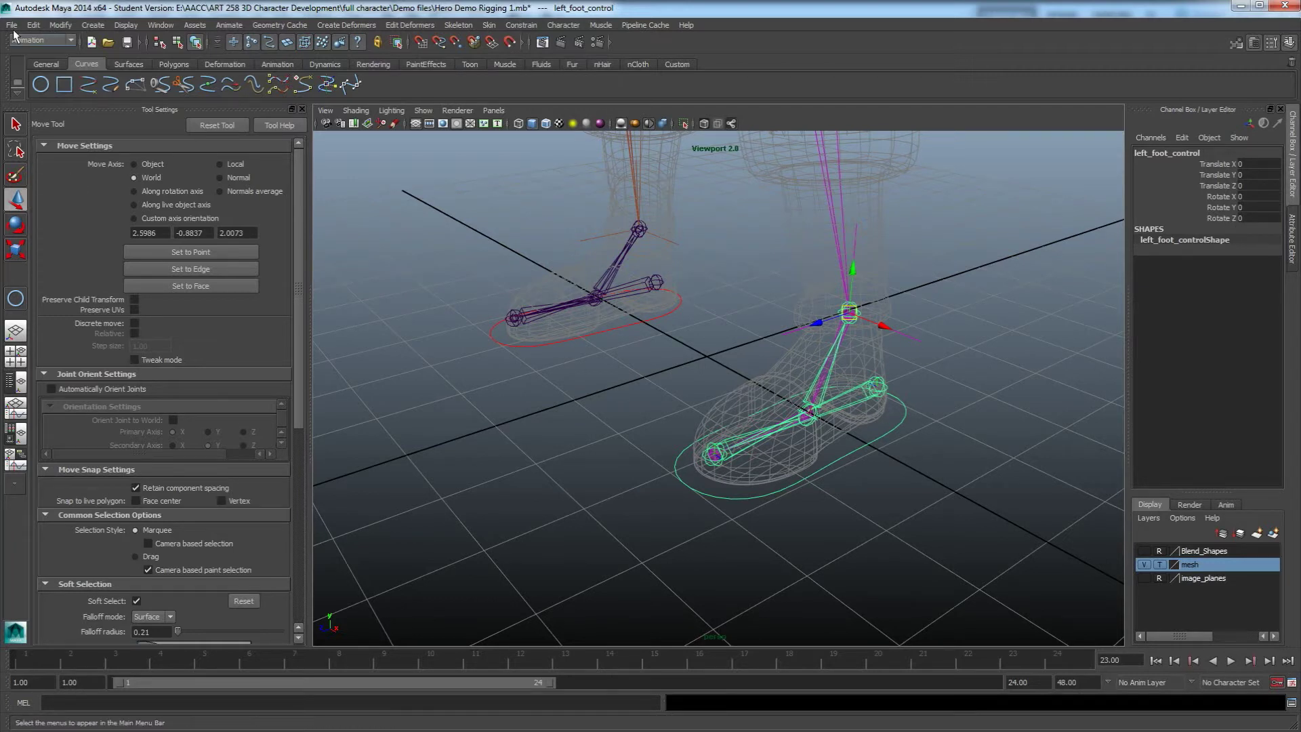
{"action": "left_click", "coordinate": [59, 25]}
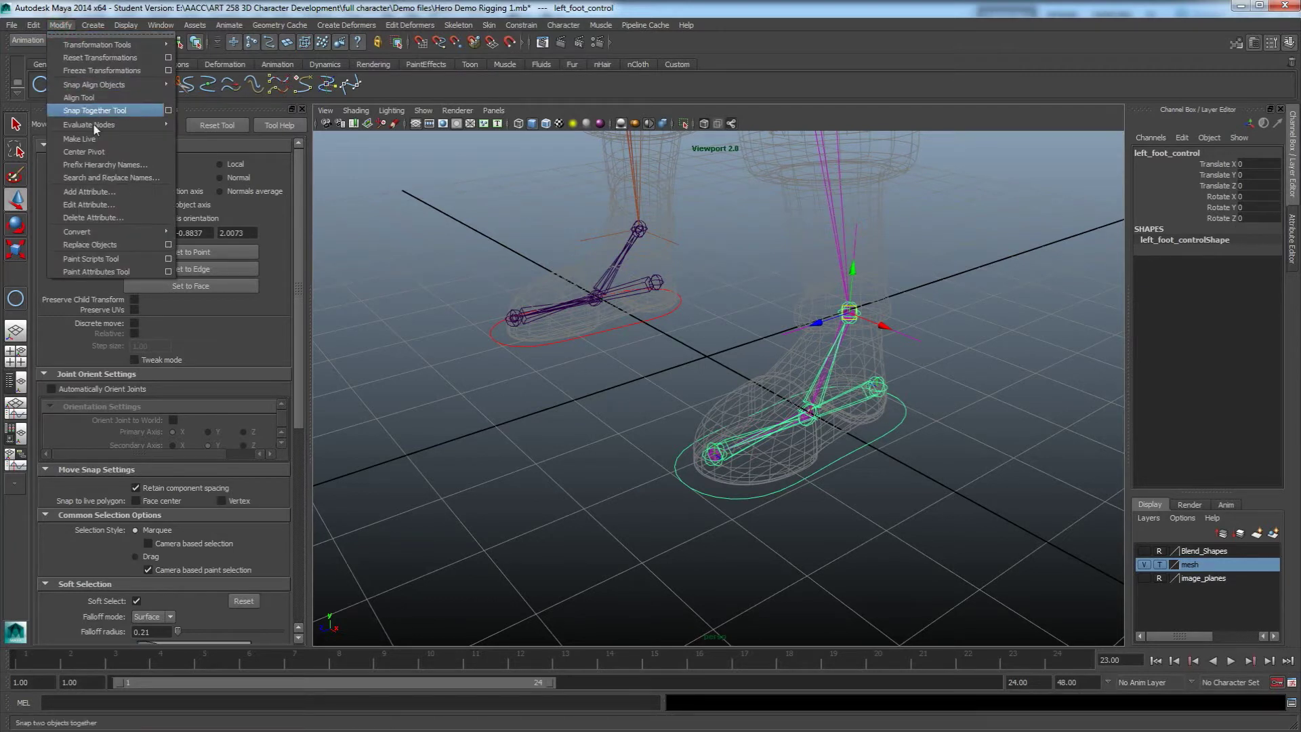
{"action": "left_click", "coordinate": [91, 192]}
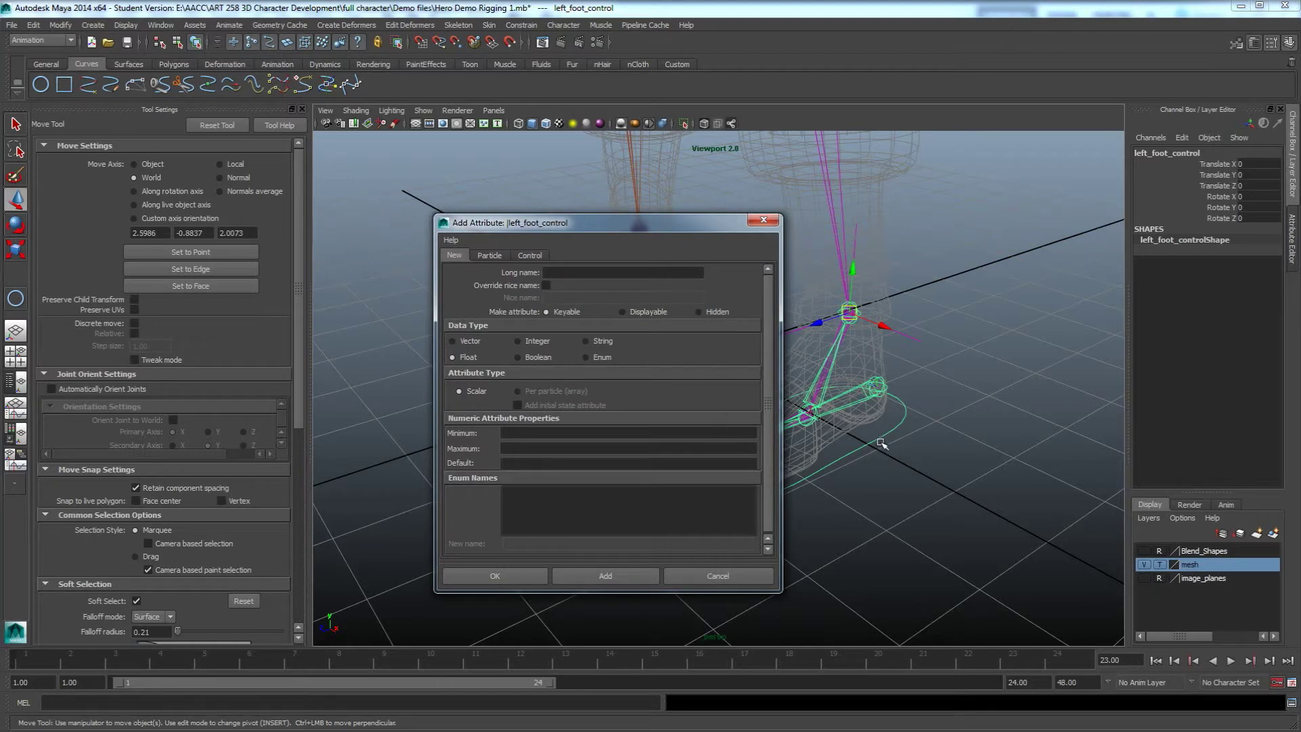
{"action": "left_click_drag", "start_coordinate": [548, 230], "coordinate": [464, 214]}
{"action": "left_click", "coordinate": [488, 257]}
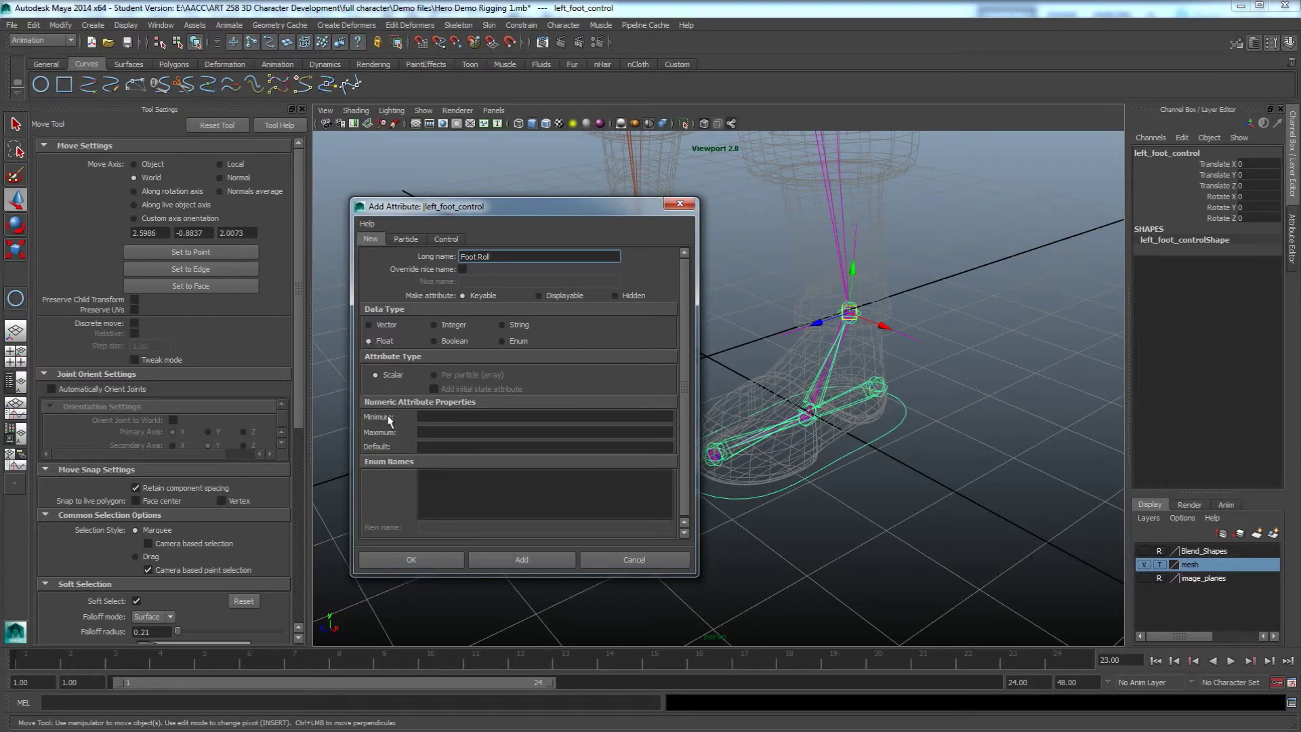
{"action": "left_click", "coordinate": [447, 417]}
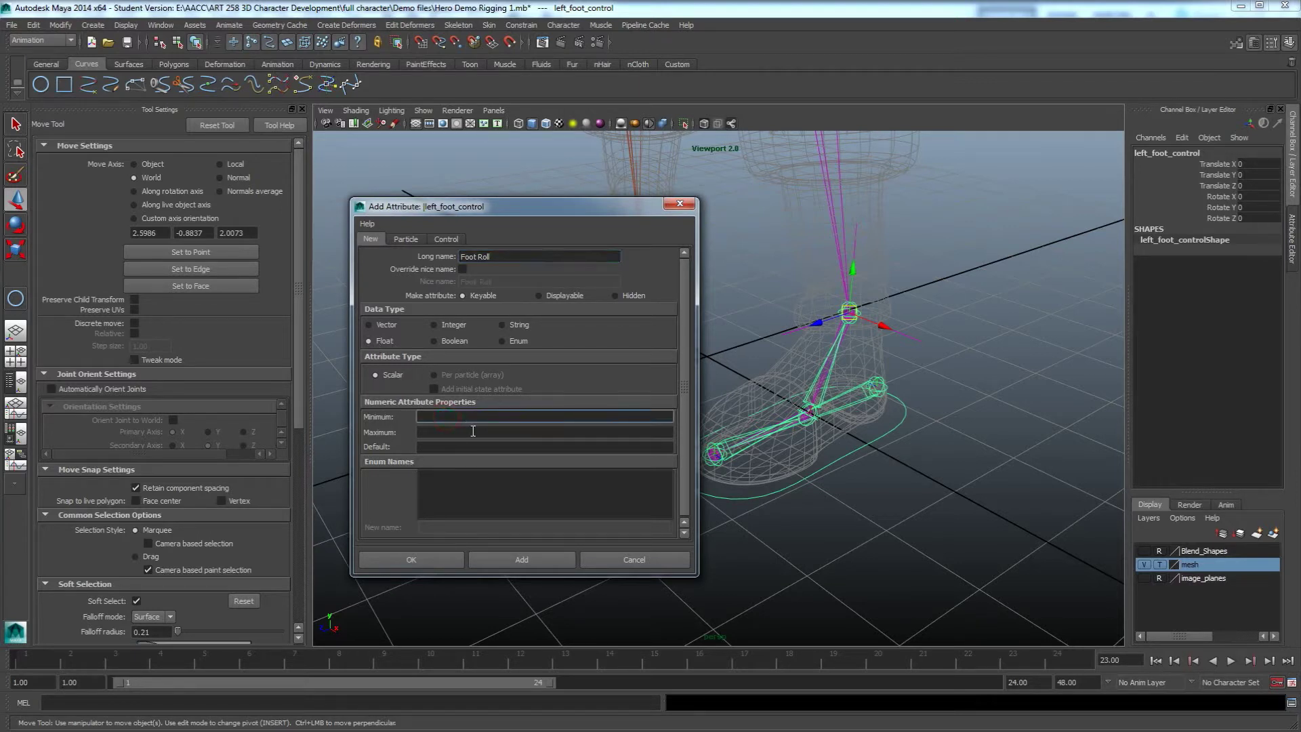
{"action": "left_click", "coordinate": [472, 431]}
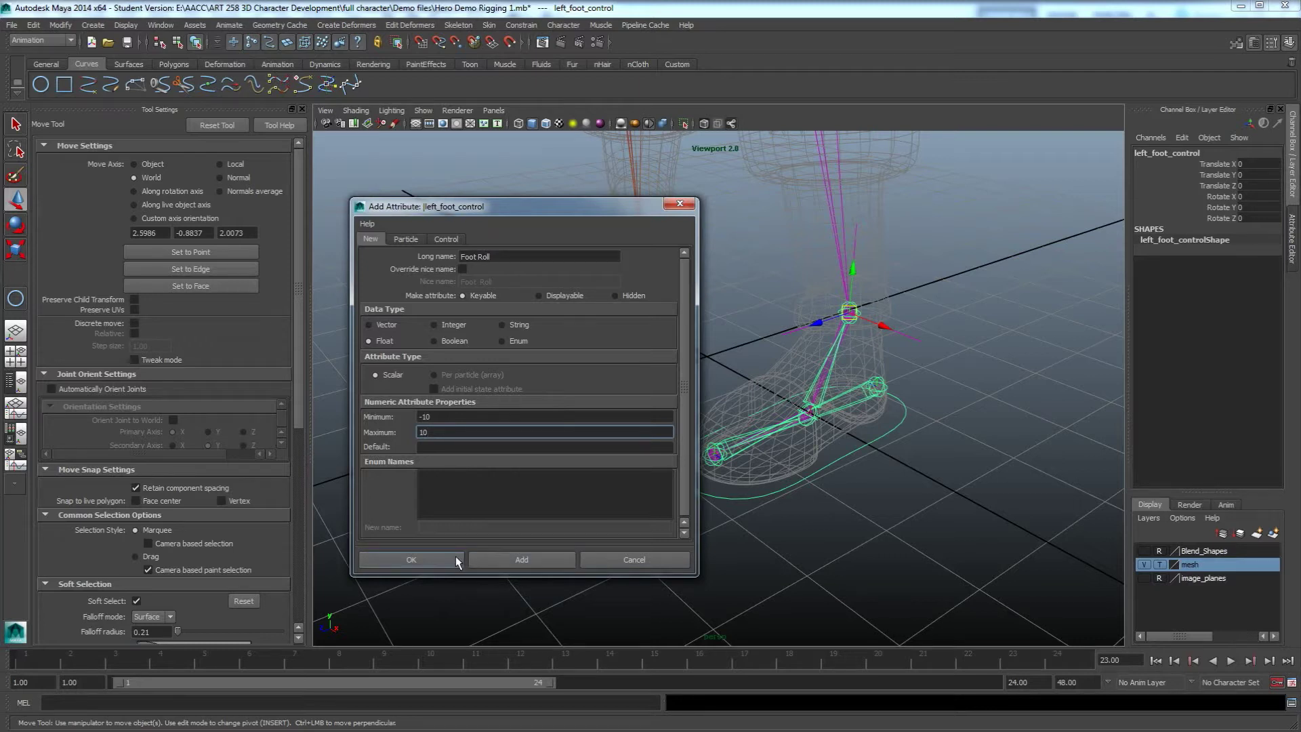
{"action": "left_click", "coordinate": [501, 560]}
{"action": "left_click", "coordinate": [688, 204]}
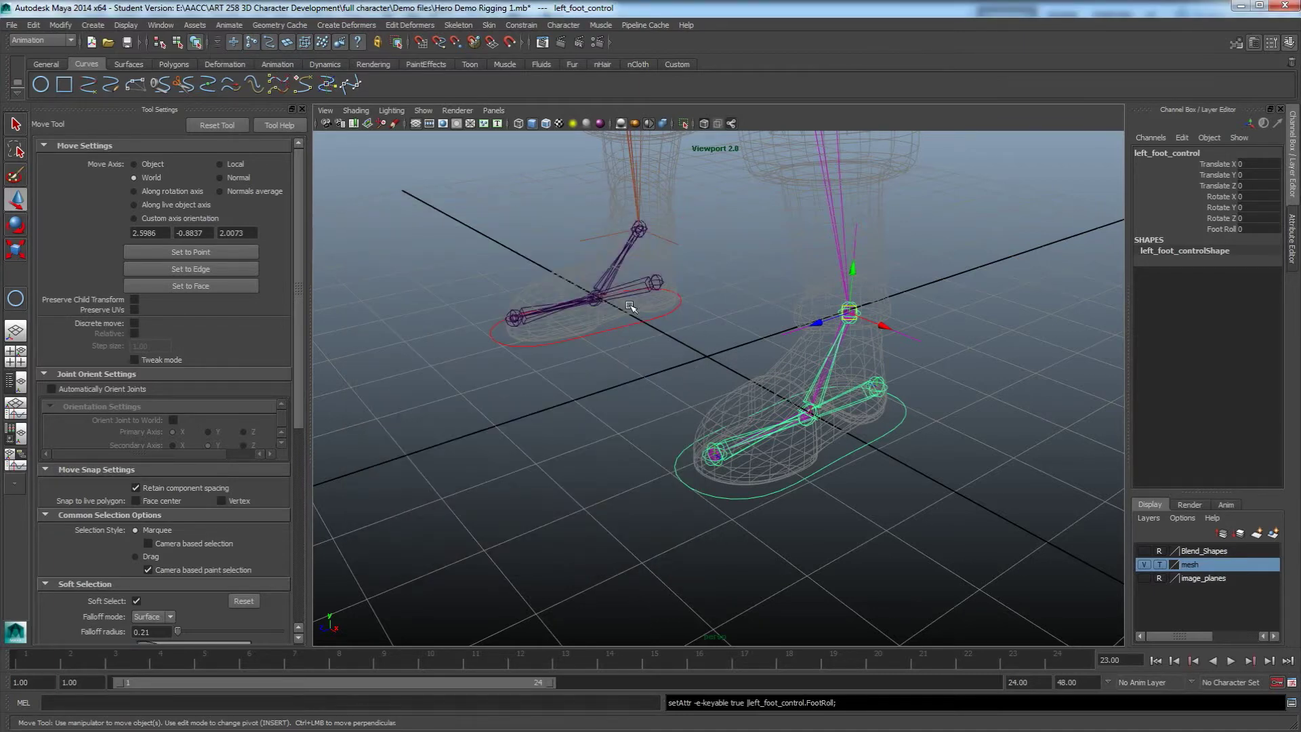
Step: Test left_foot_control's Foot Roll channel by sliding its value down to -10, and undo the change
{"action": "left_click_drag", "start_coordinate": [685, 401], "coordinate": [895, 376], "text": "alt"}
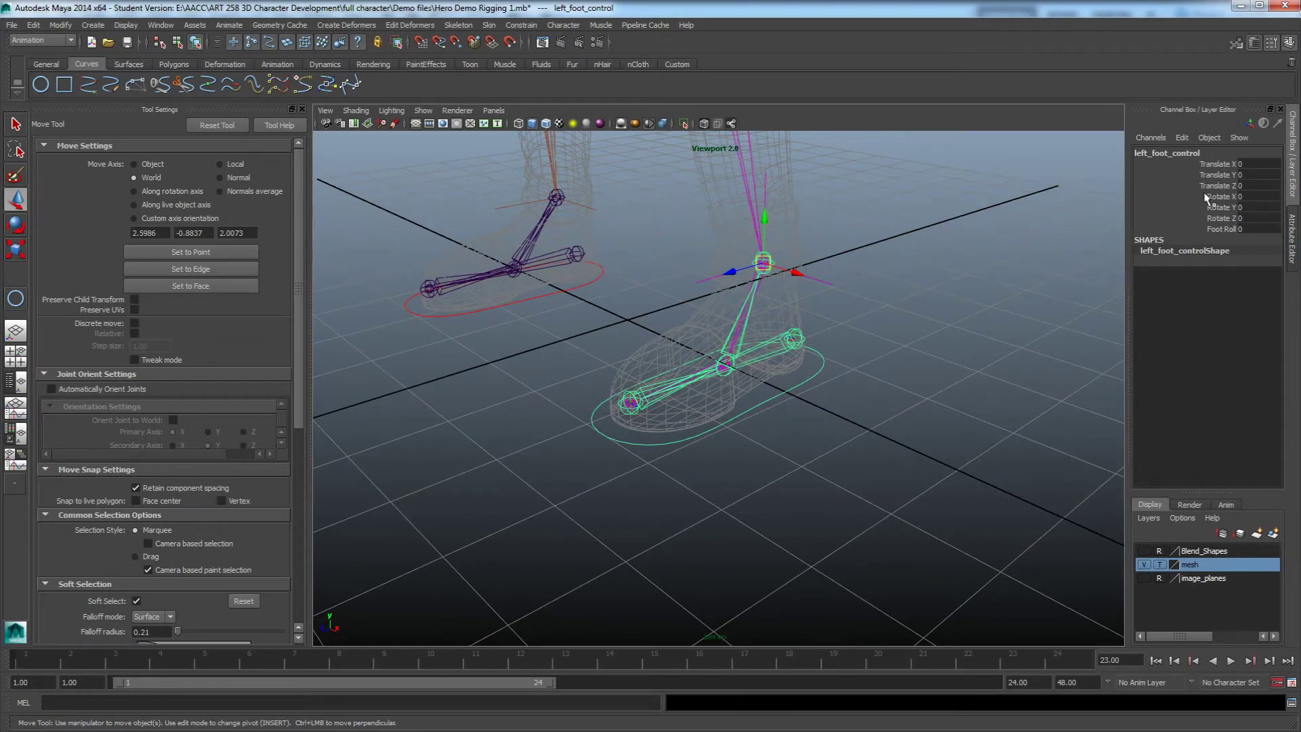
{"action": "left_click", "coordinate": [1220, 229]}
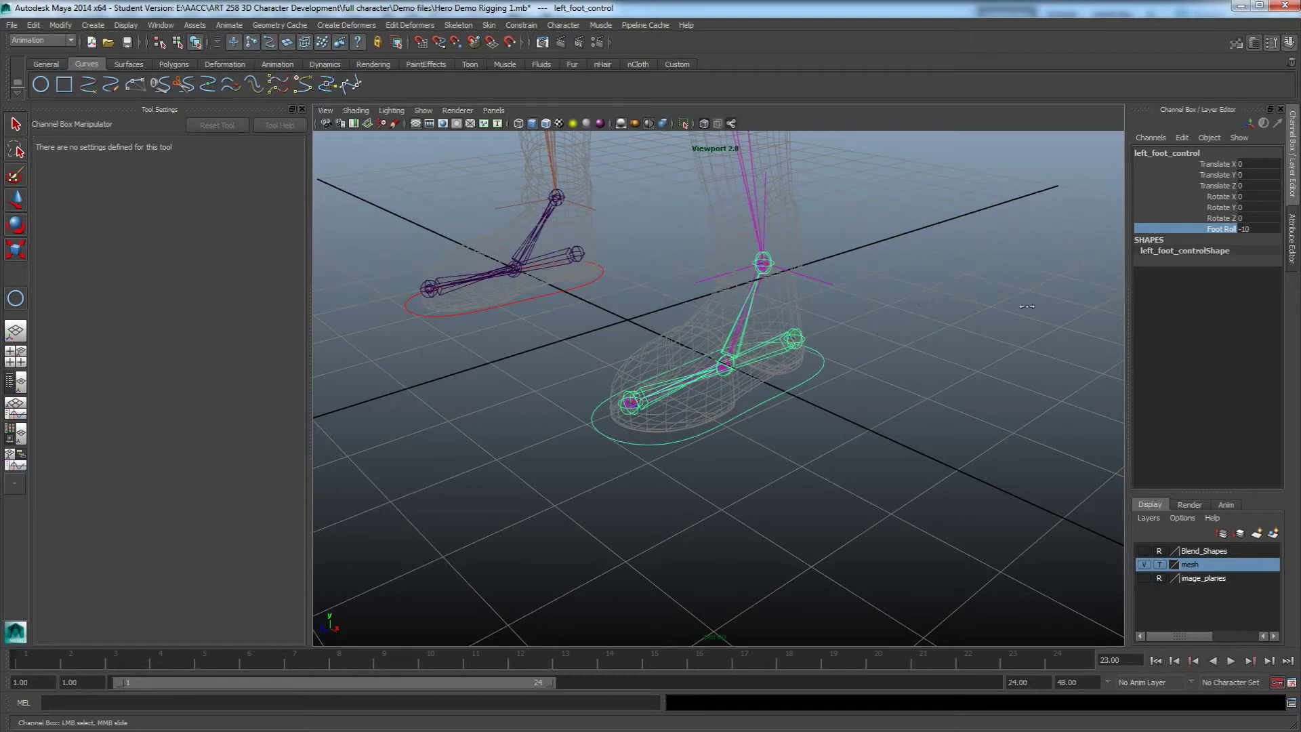
{"action": "middle_click_drag", "start_coordinate": [1017, 304], "coordinate": [970, 306]}
{"action": "key", "text": "ctrl+z"}
Step: Open Set Driven Key and load left_foot_control as the driver with its Foot Roll attribute chosen
{"action": "left_click_drag", "start_coordinate": [862, 426], "coordinate": [847, 419], "text": "alt"}
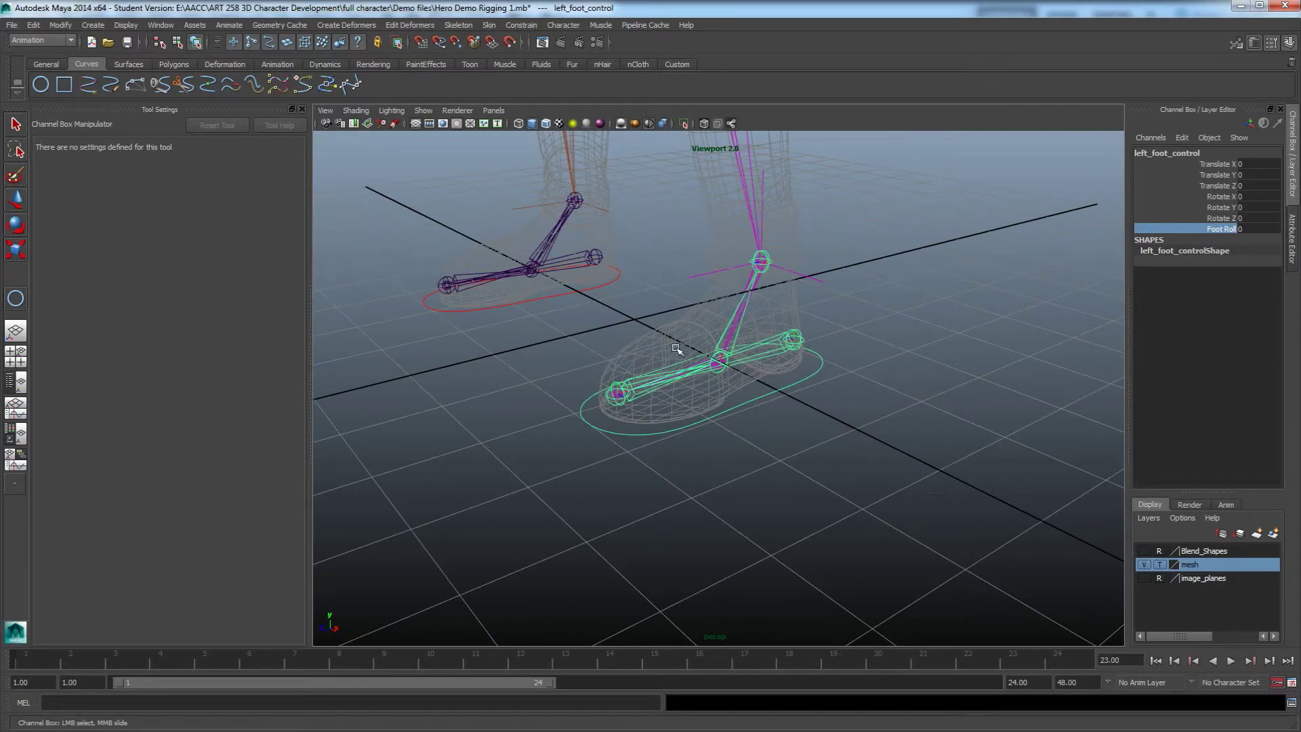
{"action": "middle_click_drag", "start_coordinate": [785, 393], "coordinate": [789, 471], "text": "alt"}
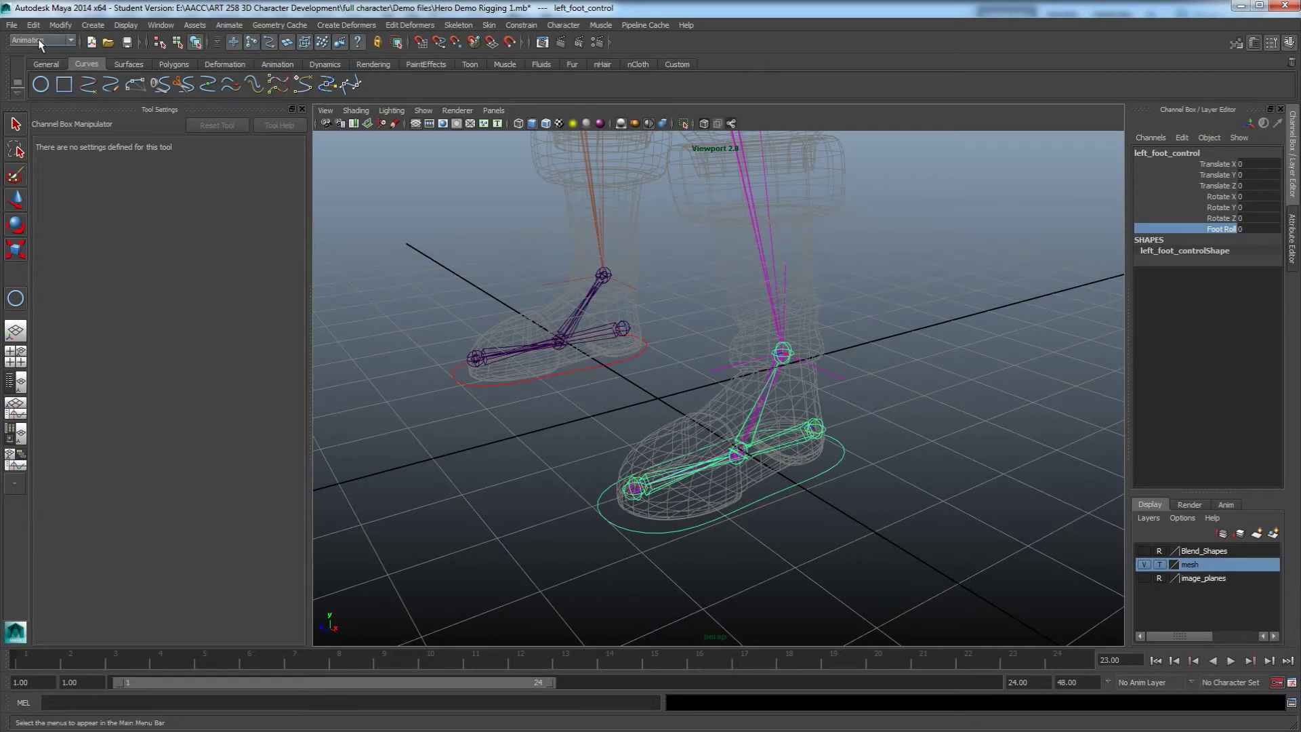
{"action": "left_click", "coordinate": [228, 26]}
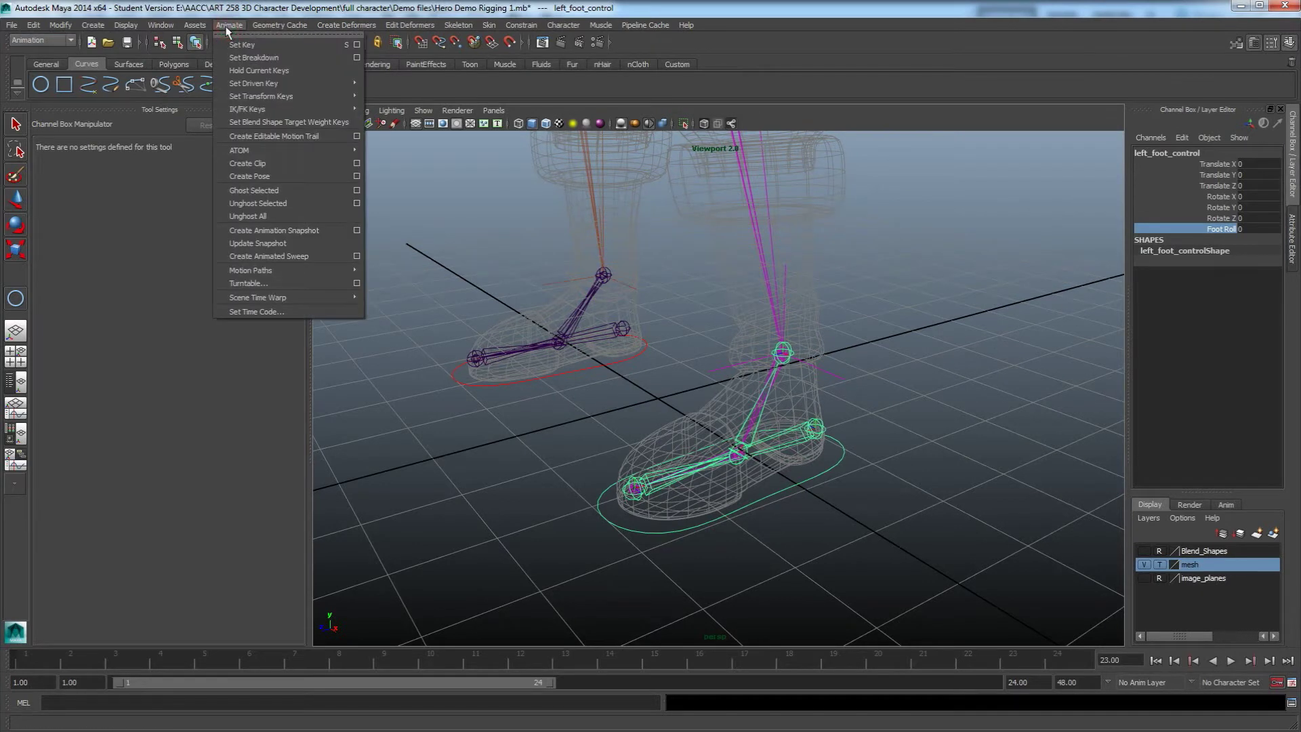
{"action": "mouse_move", "coordinate": [257, 82]}
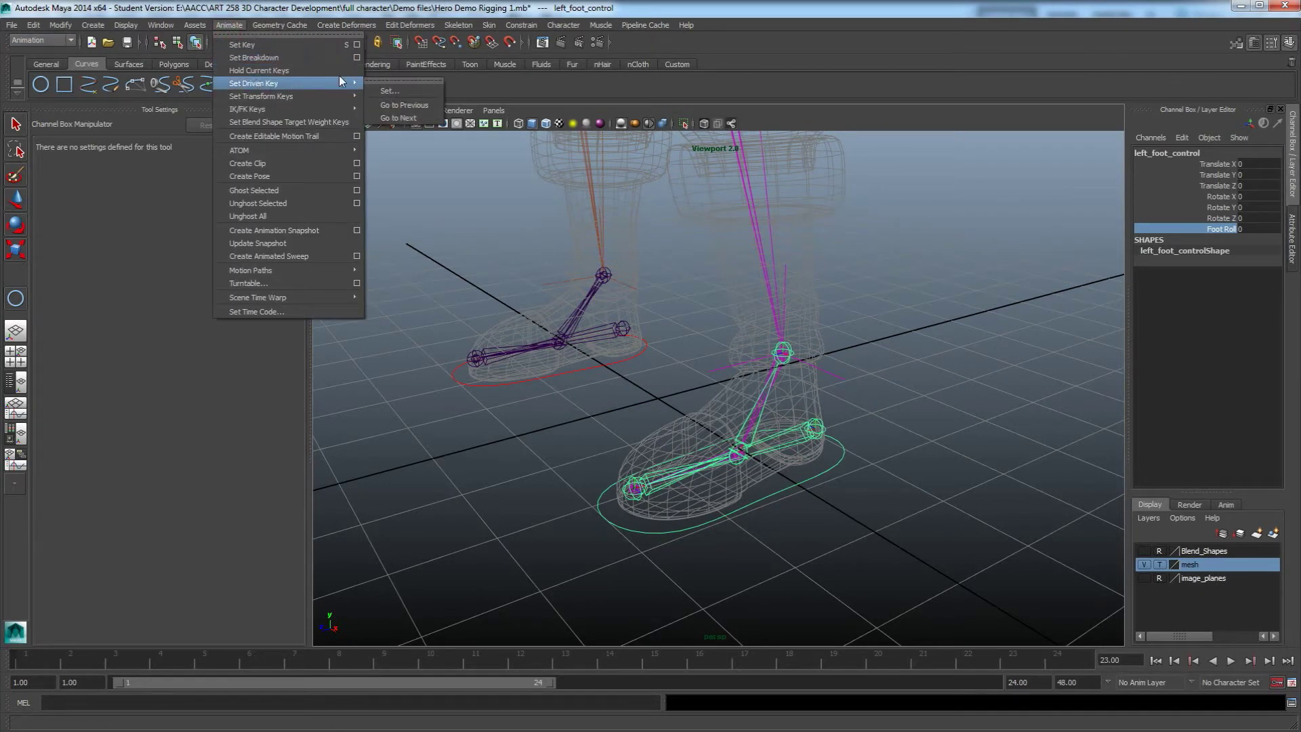
{"action": "left_click", "coordinate": [403, 95]}
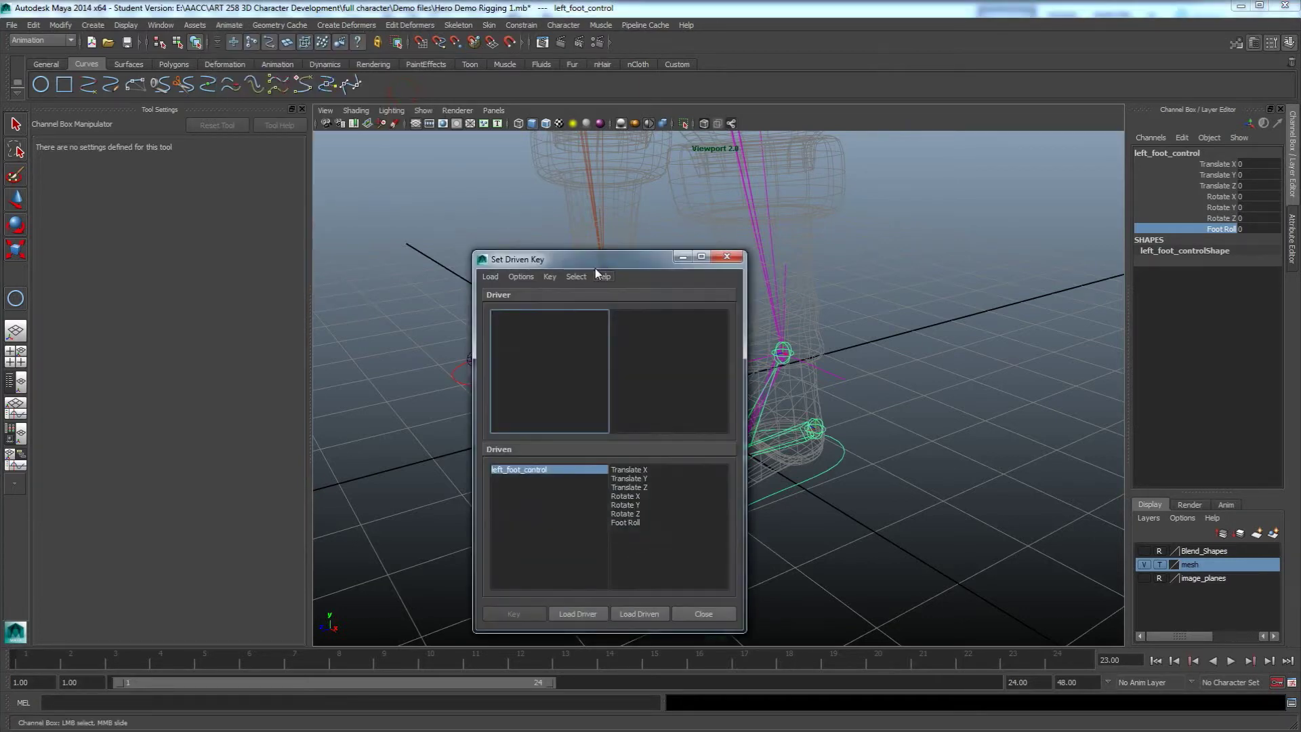
{"action": "left_click_drag", "start_coordinate": [554, 251], "coordinate": [399, 184]}
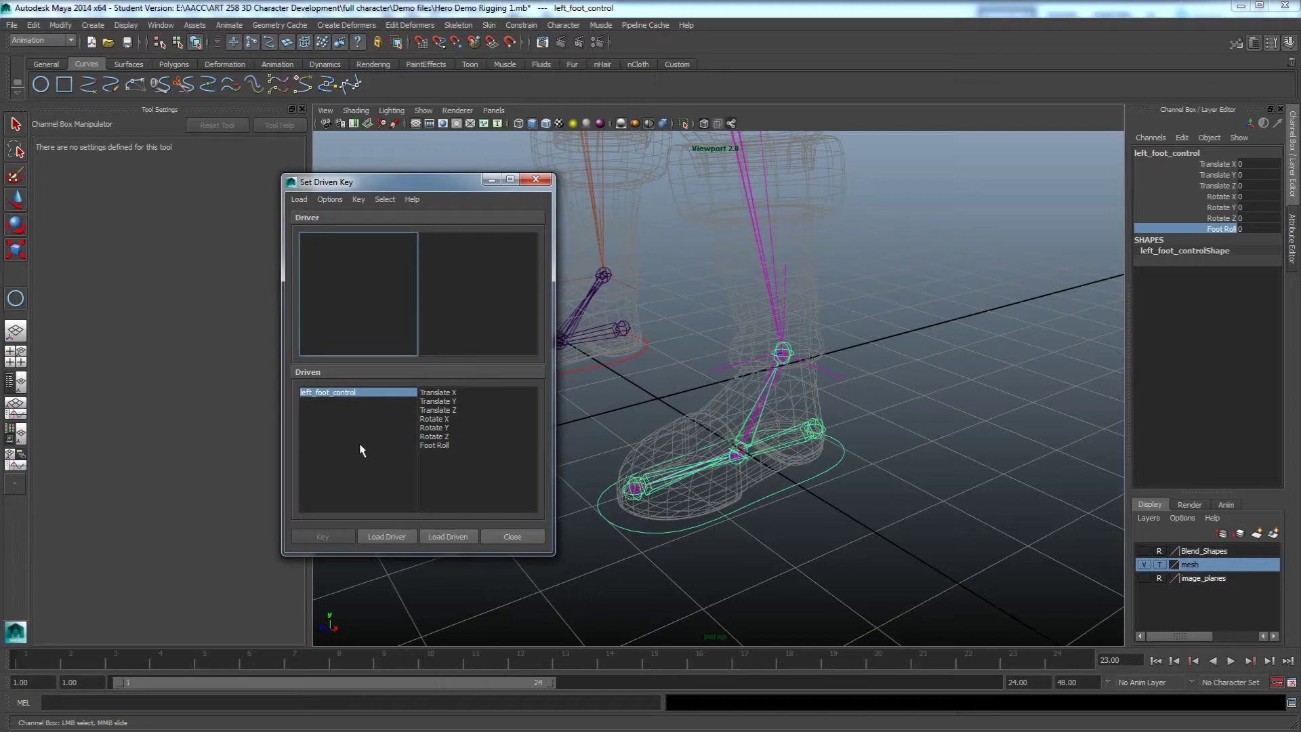
{"action": "left_click_drag", "start_coordinate": [824, 532], "coordinate": [781, 486]}
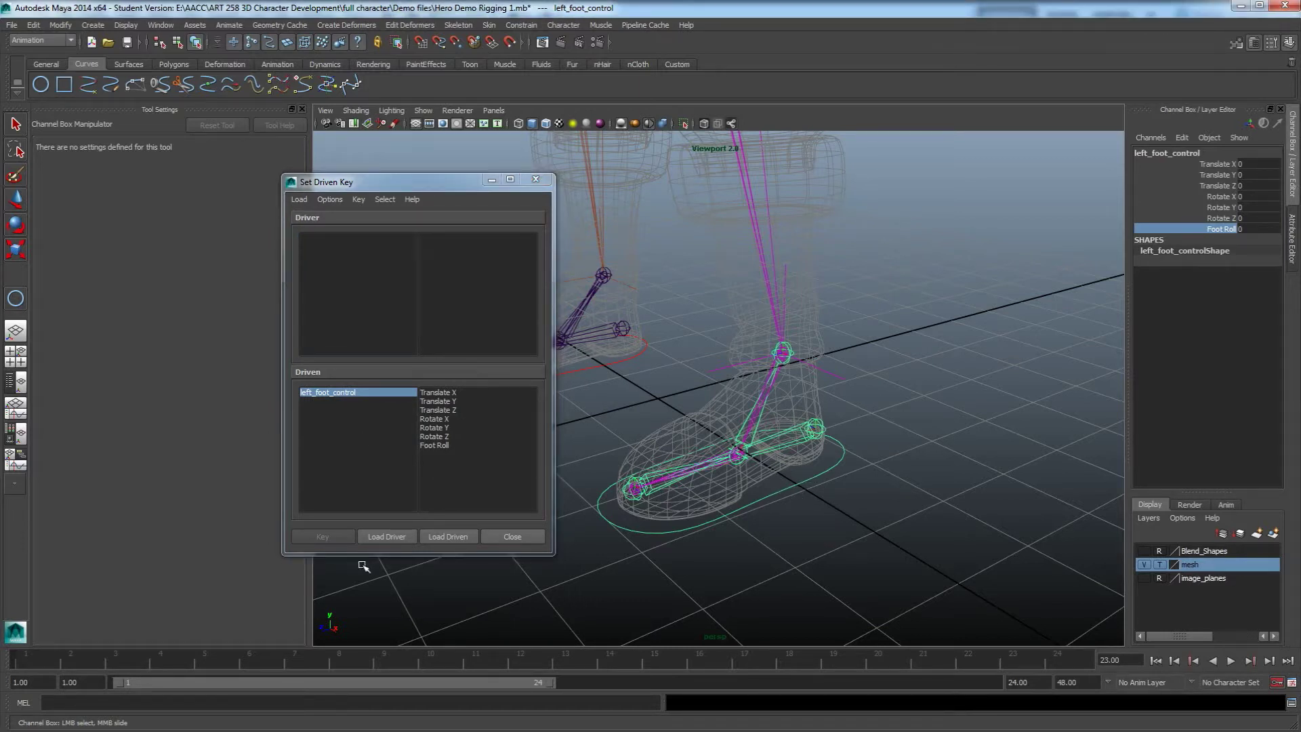
{"action": "left_click", "coordinate": [385, 535]}
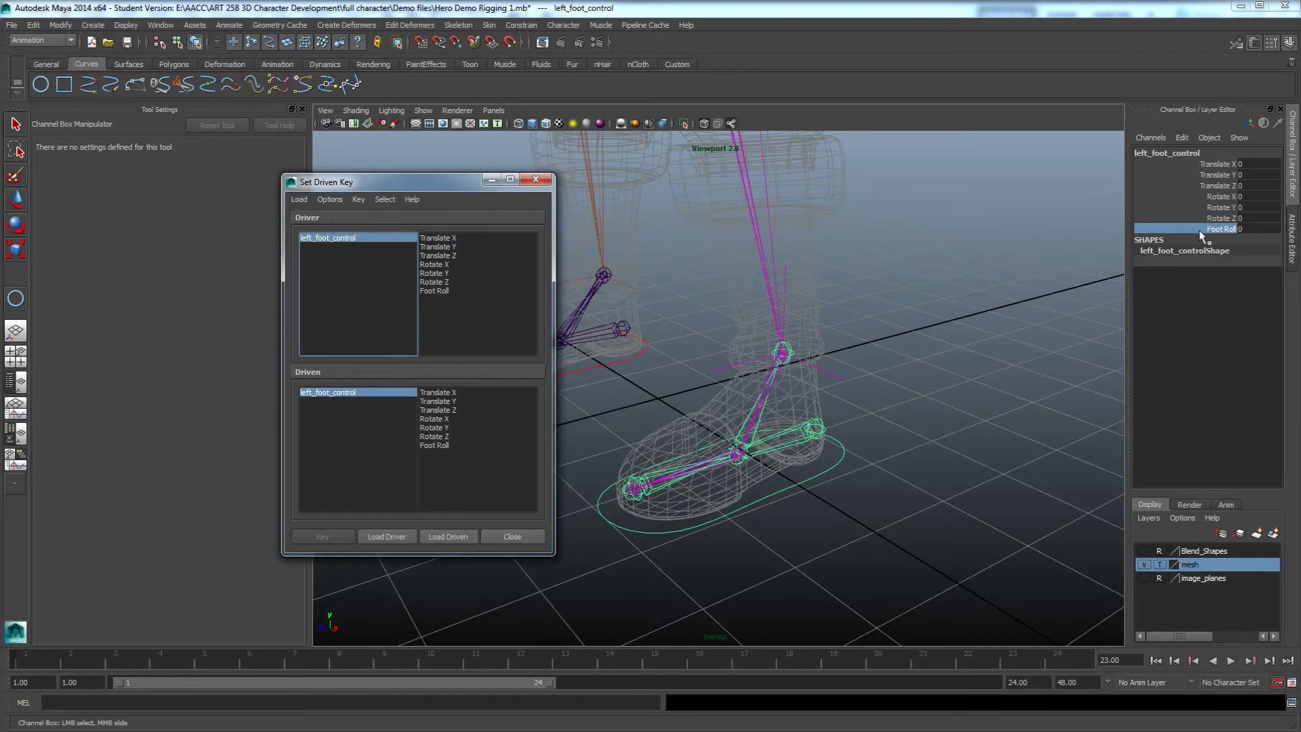
{"action": "left_click", "coordinate": [434, 292]}
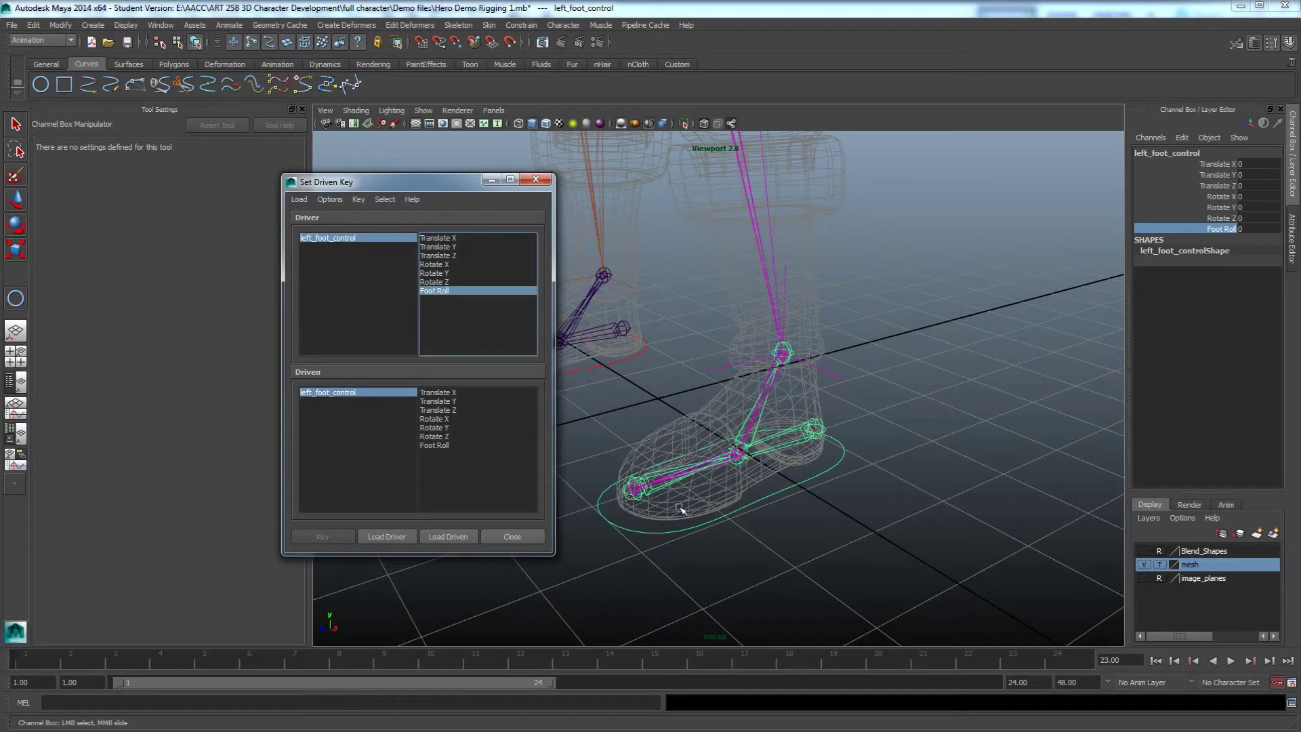
Step: Select the left foot's left_RL_heel_joint and load it as the driven object
{"action": "left_click", "coordinate": [826, 422]}
{"action": "key", "text": "w"}
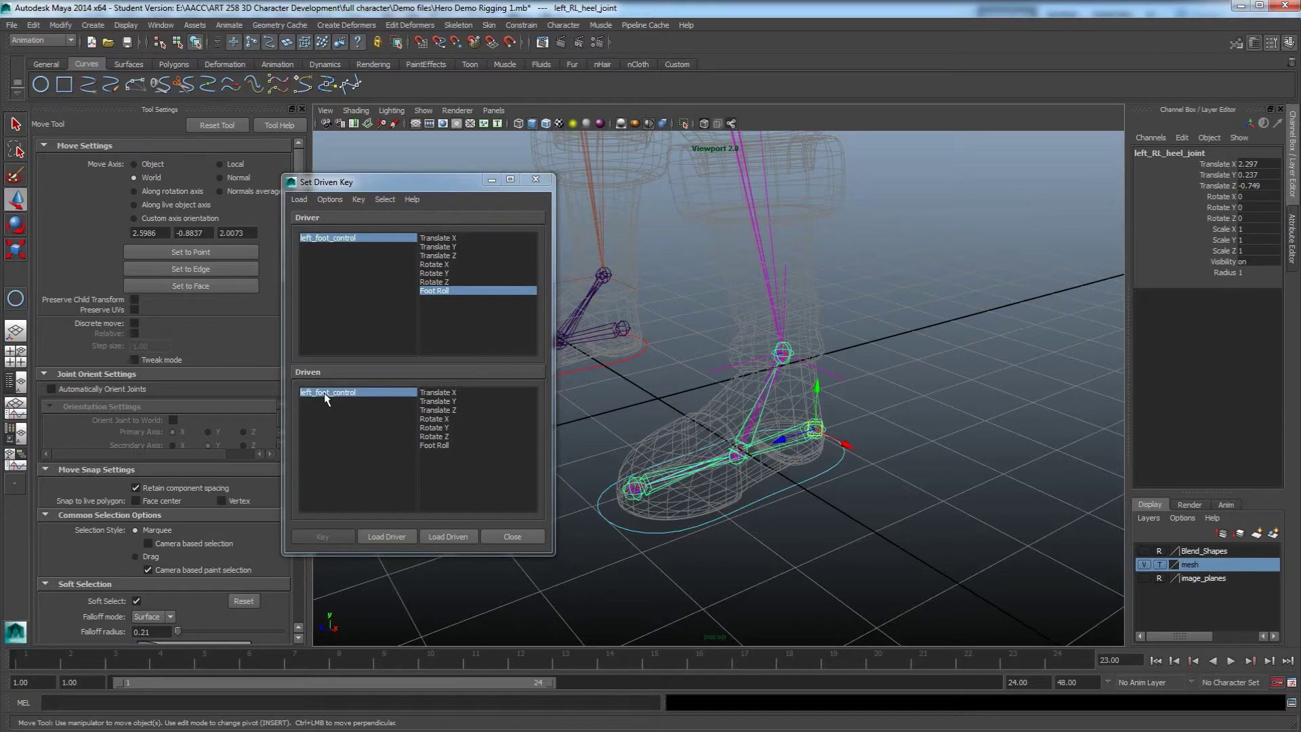
{"action": "left_click", "coordinate": [447, 535]}
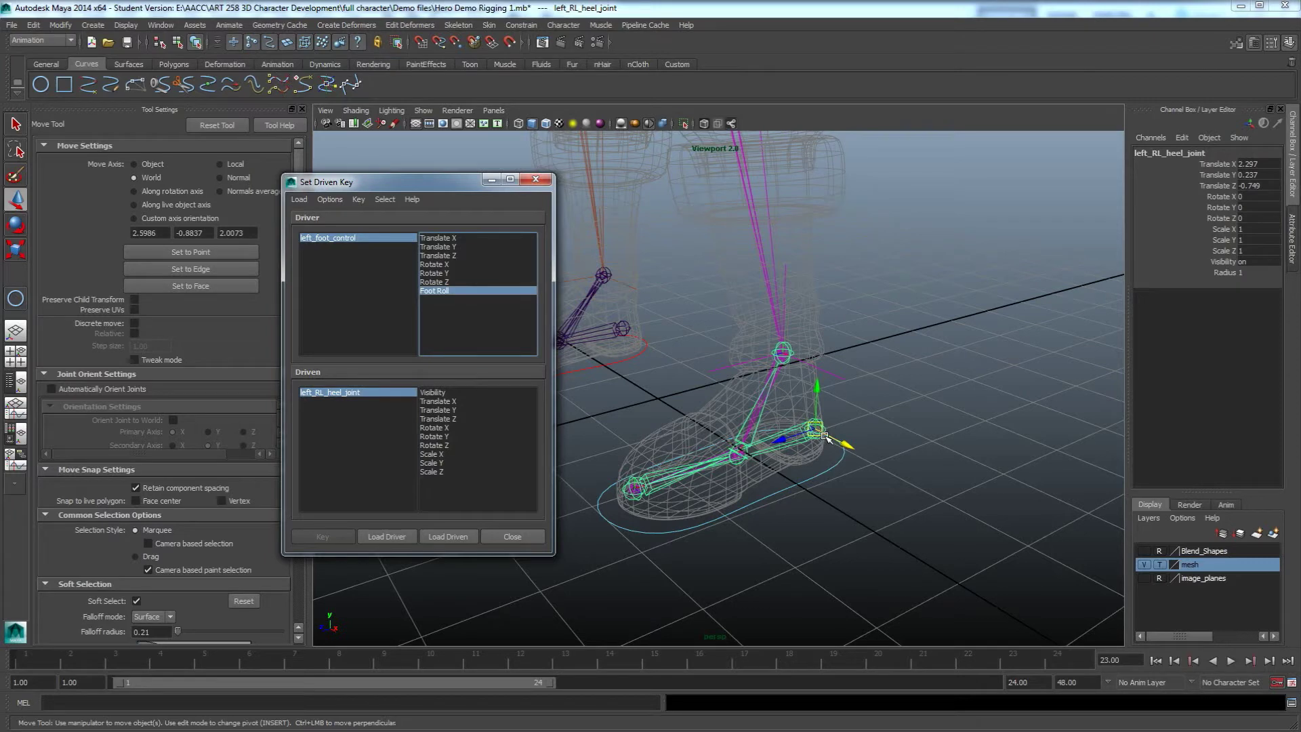
Step: Add left_RL_toe_joint and left_RL_ball_joint to the heel joint selection and load all three as driven objects
{"action": "left_click_drag", "start_coordinate": [766, 494], "coordinate": [813, 498], "text": "alt"}
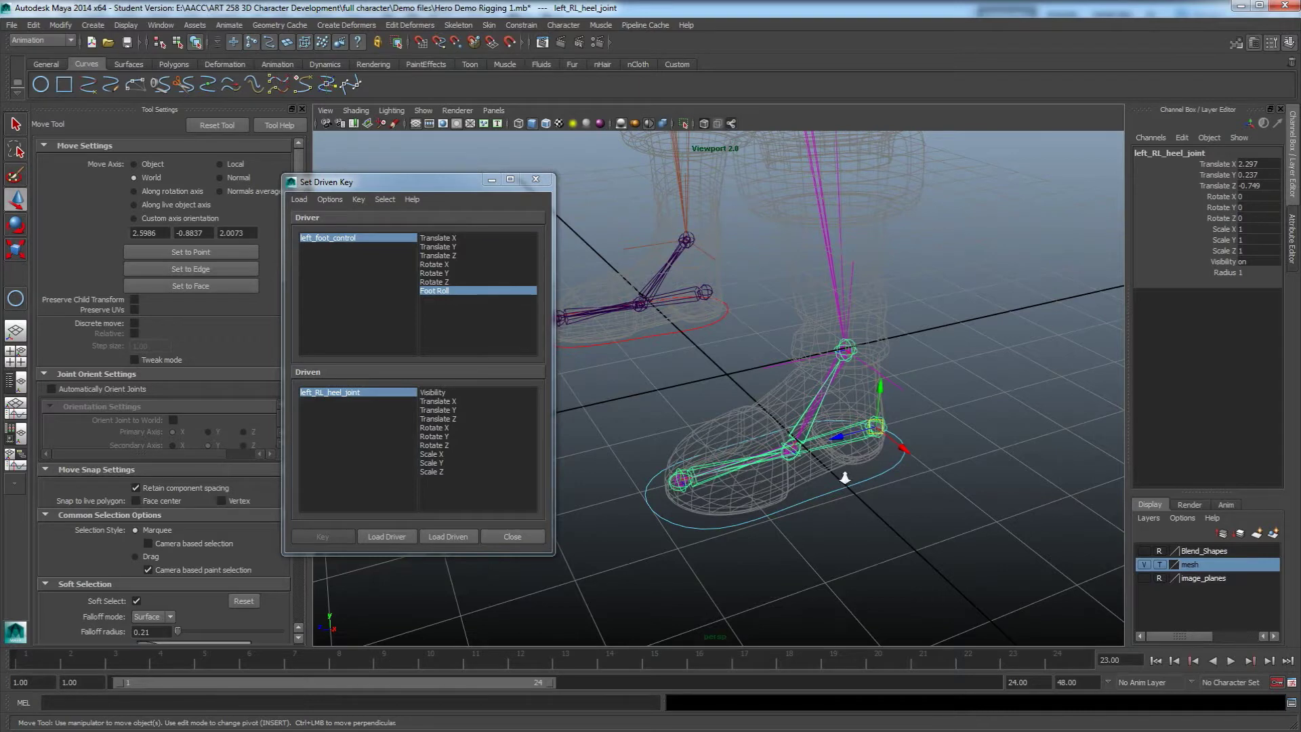
{"action": "scroll", "coordinate": [842, 480], "scroll_direction": "up", "scroll_amount": 4}
{"action": "middle_click_drag", "start_coordinate": [824, 507], "coordinate": [860, 432], "text": "alt"}
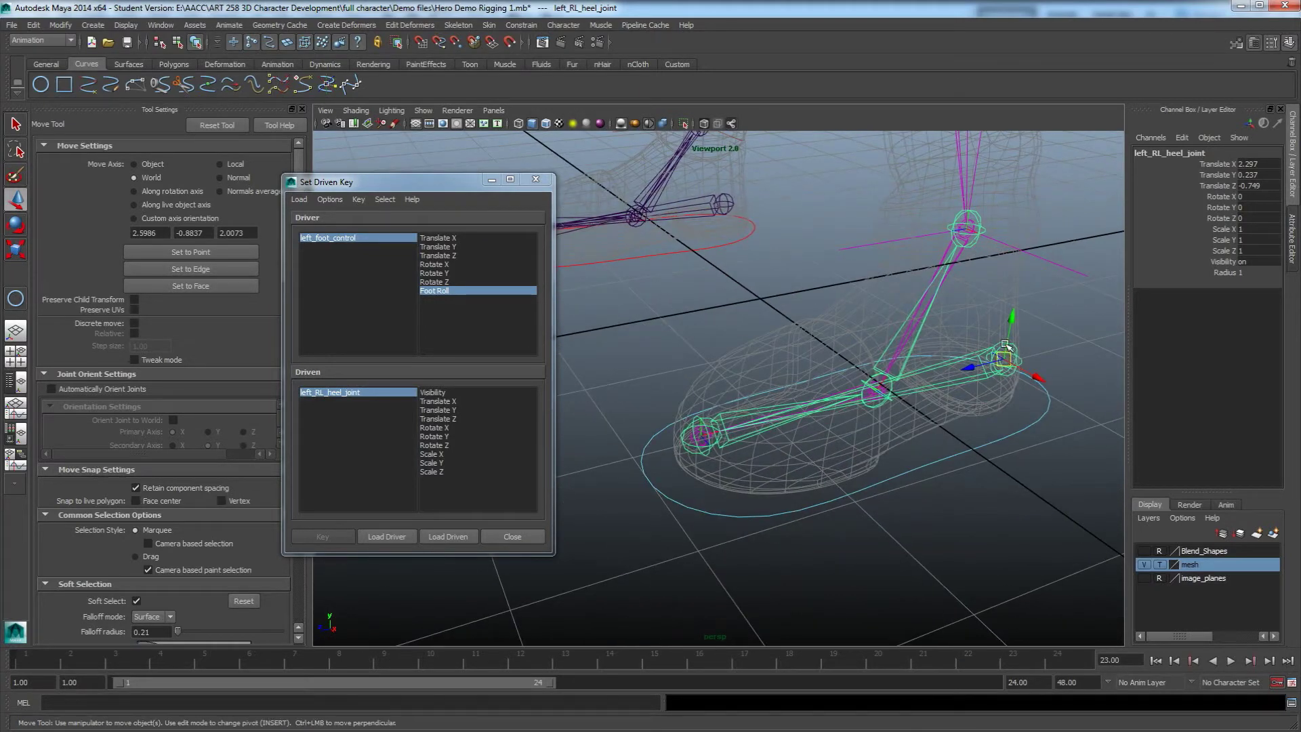
{"action": "scroll", "coordinate": [708, 459], "scroll_direction": "up", "scroll_amount": 2}
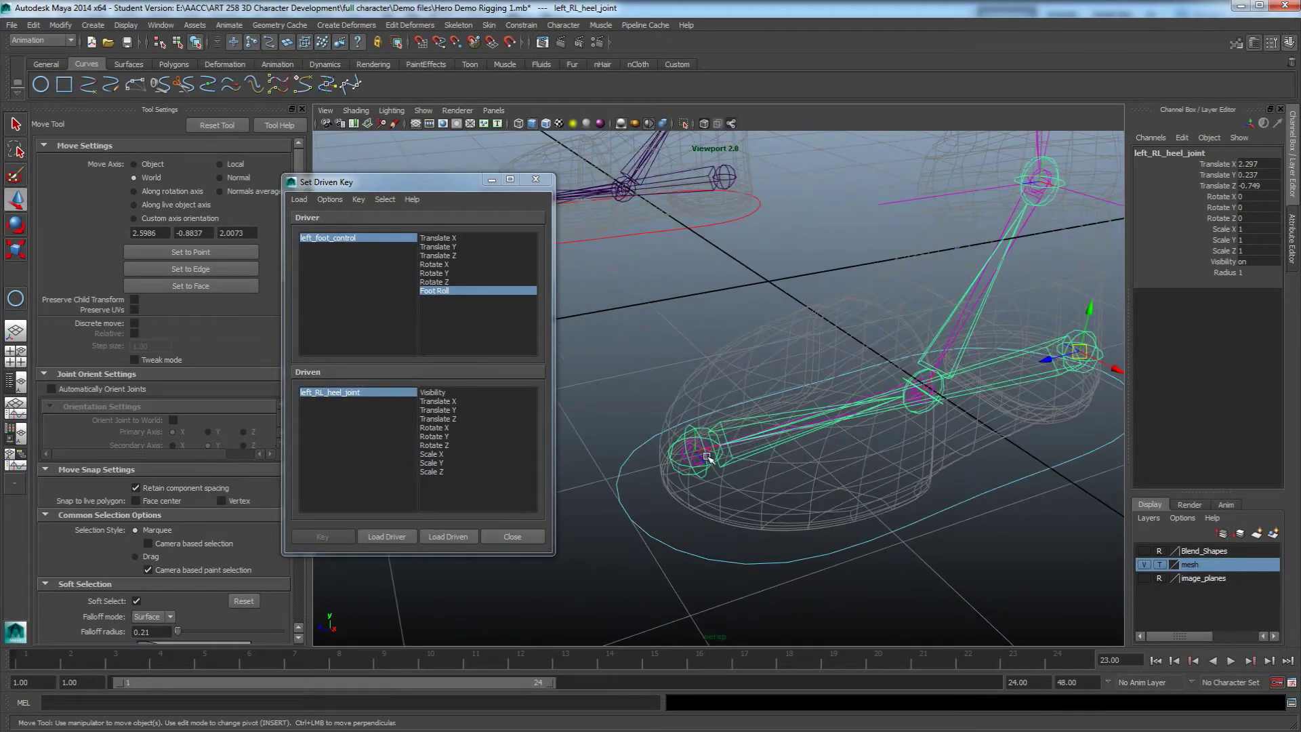
{"action": "left_click", "coordinate": [698, 434]}
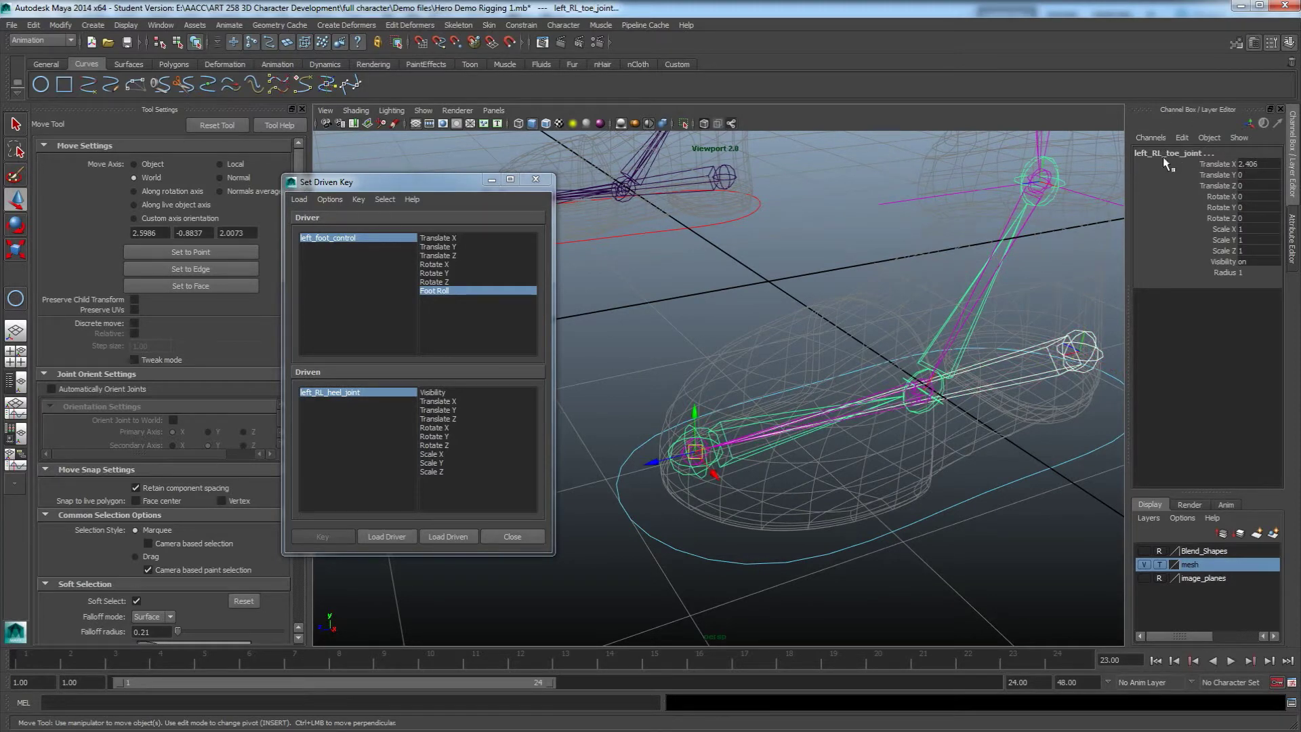
{"action": "scroll", "coordinate": [942, 439], "scroll_direction": "up", "scroll_amount": 3}
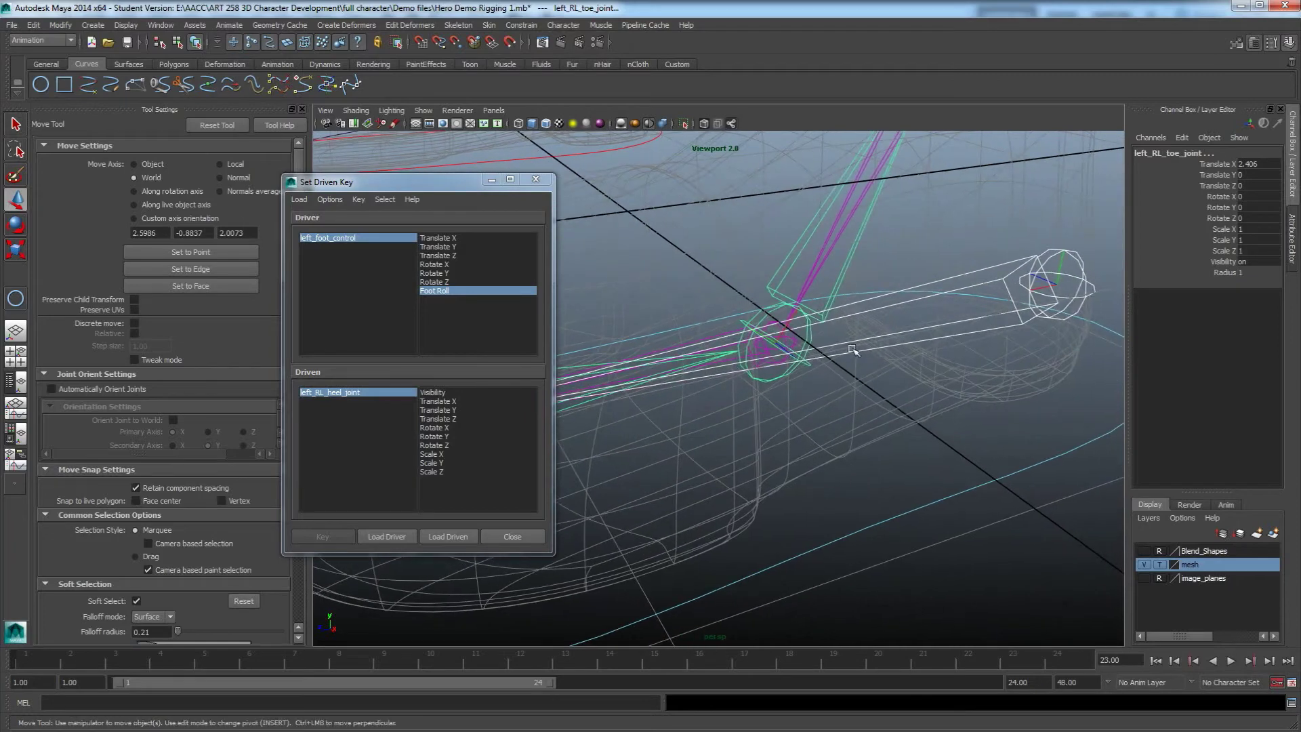
{"action": "left_click", "coordinate": [777, 380]}
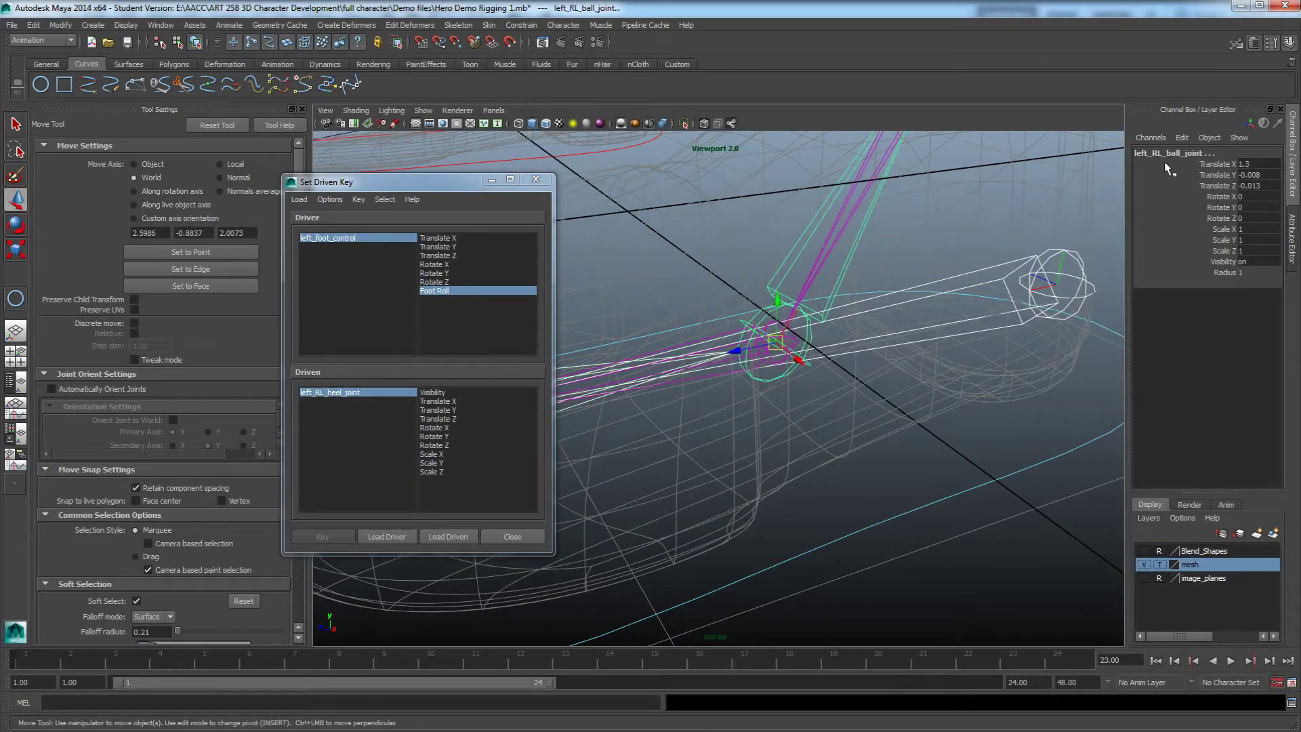
{"action": "scroll", "coordinate": [877, 354], "scroll_direction": "down", "scroll_amount": 3}
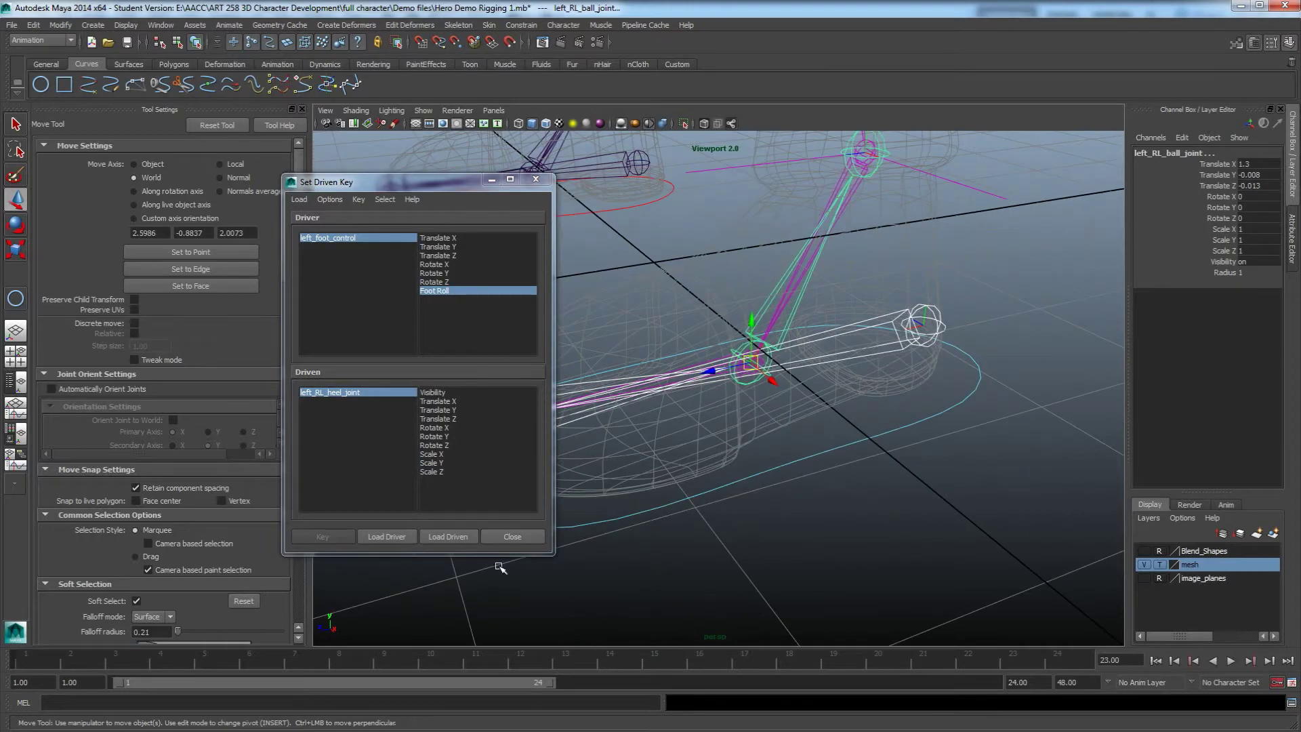
{"action": "left_click", "coordinate": [445, 537]}
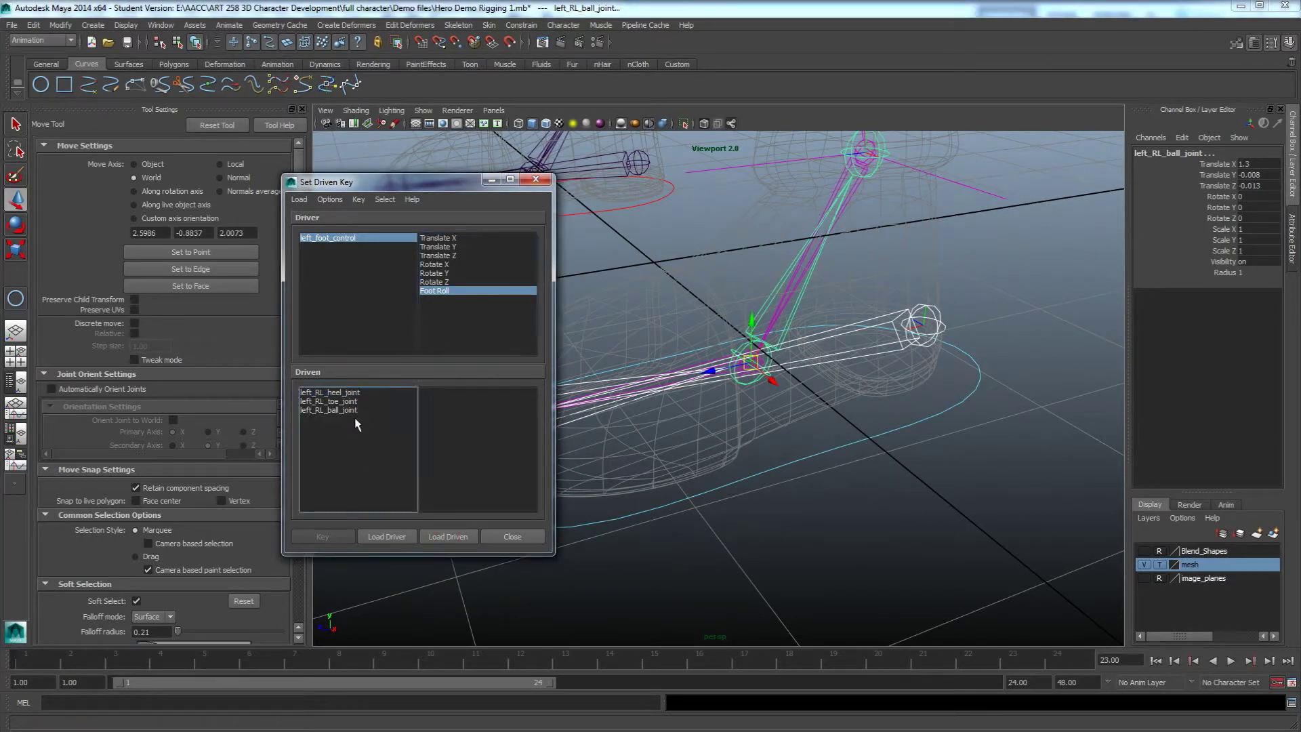
{"action": "scroll", "coordinate": [838, 461], "scroll_direction": "down", "scroll_amount": 2}
{"action": "middle_click_drag", "start_coordinate": [746, 458], "coordinate": [852, 476], "text": "alt"}
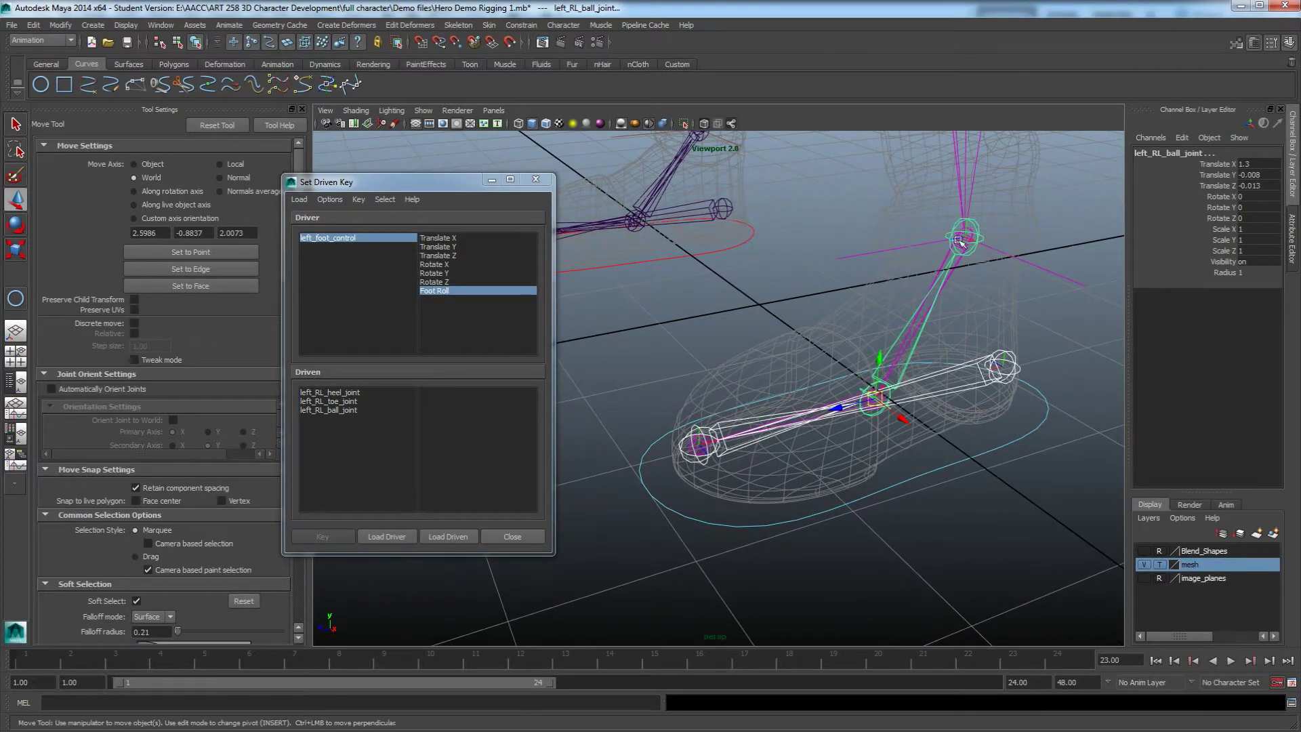
Step: Set a driven key linking Rotate Z of the heel, toe and ball joints to Foot Roll in the neutral pose
{"action": "left_click_drag", "start_coordinate": [339, 393], "coordinate": [335, 411]}
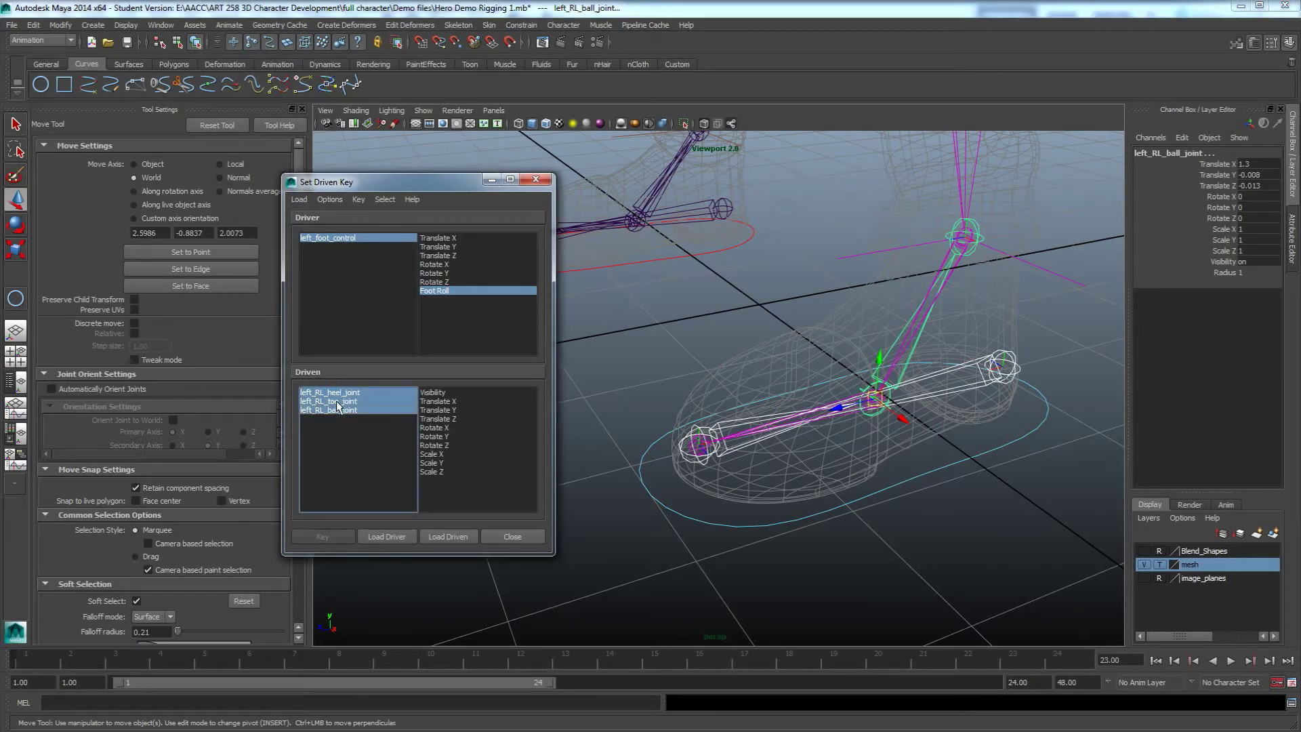
{"action": "left_click", "coordinate": [435, 445]}
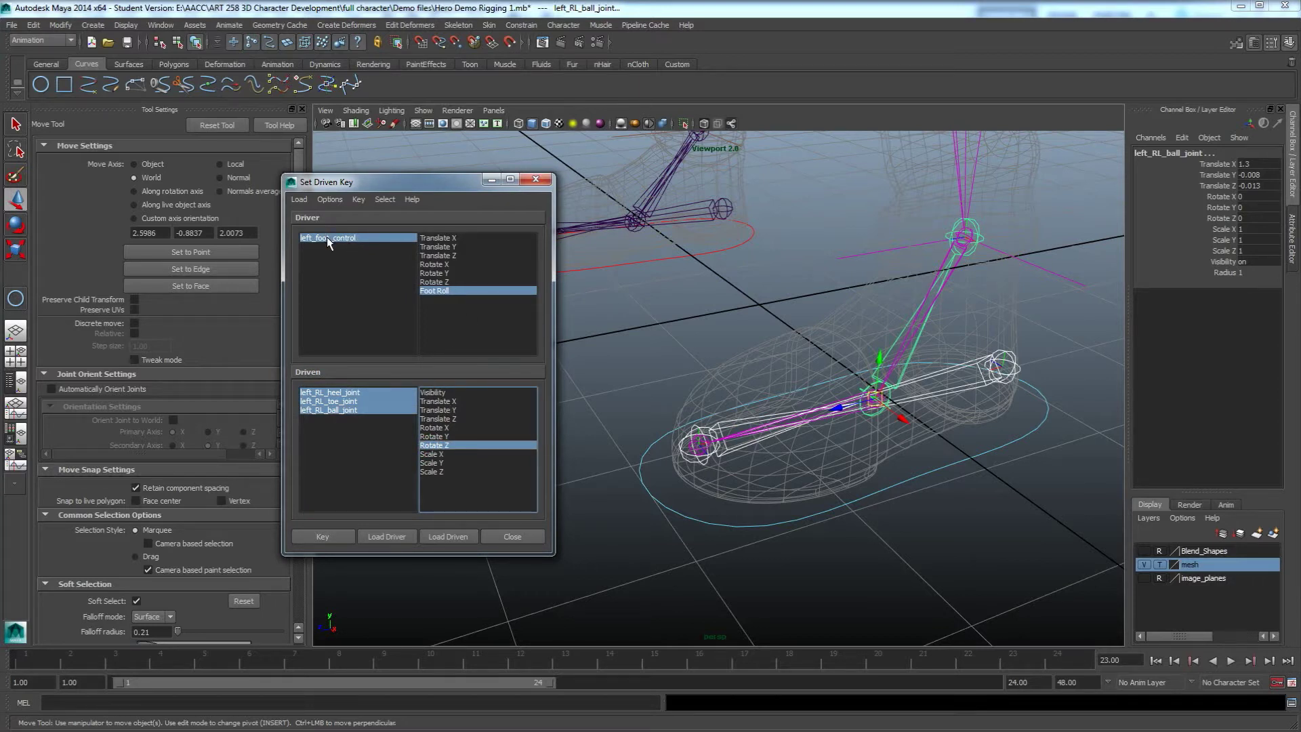
{"action": "left_click", "coordinate": [370, 242]}
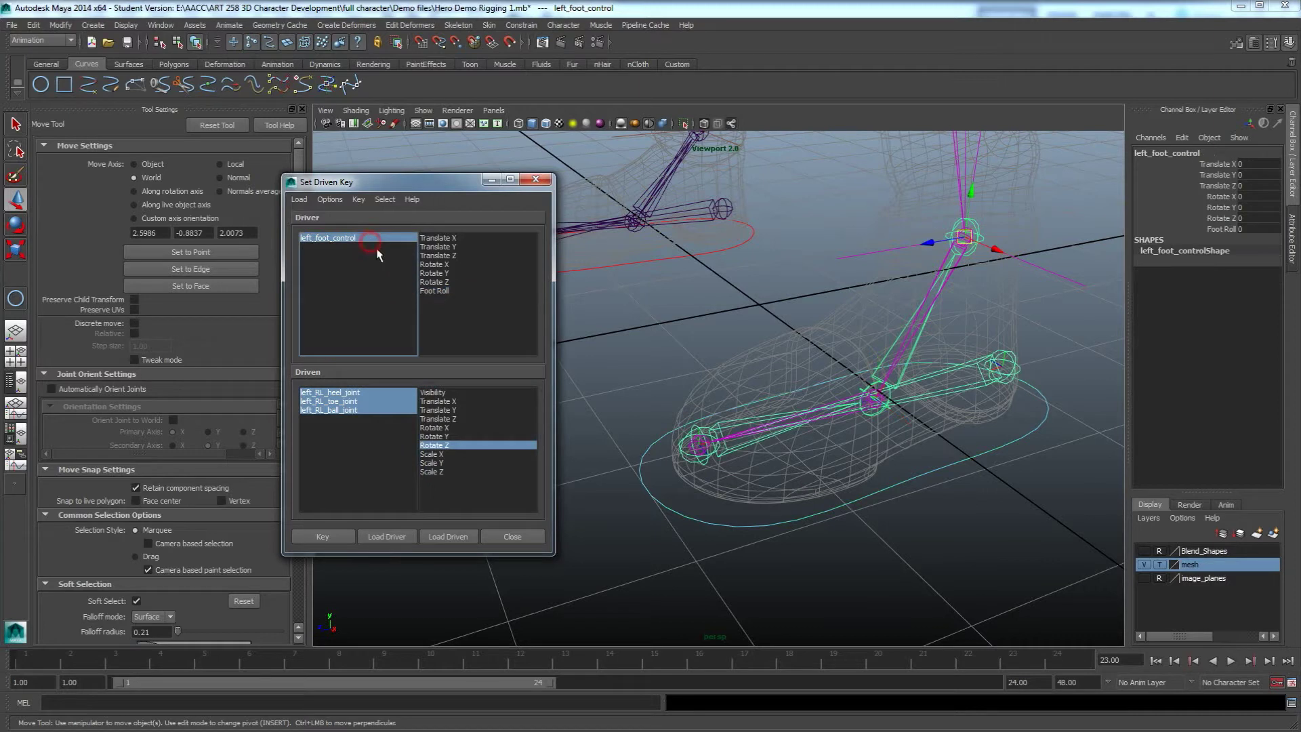
{"action": "left_click", "coordinate": [431, 291]}
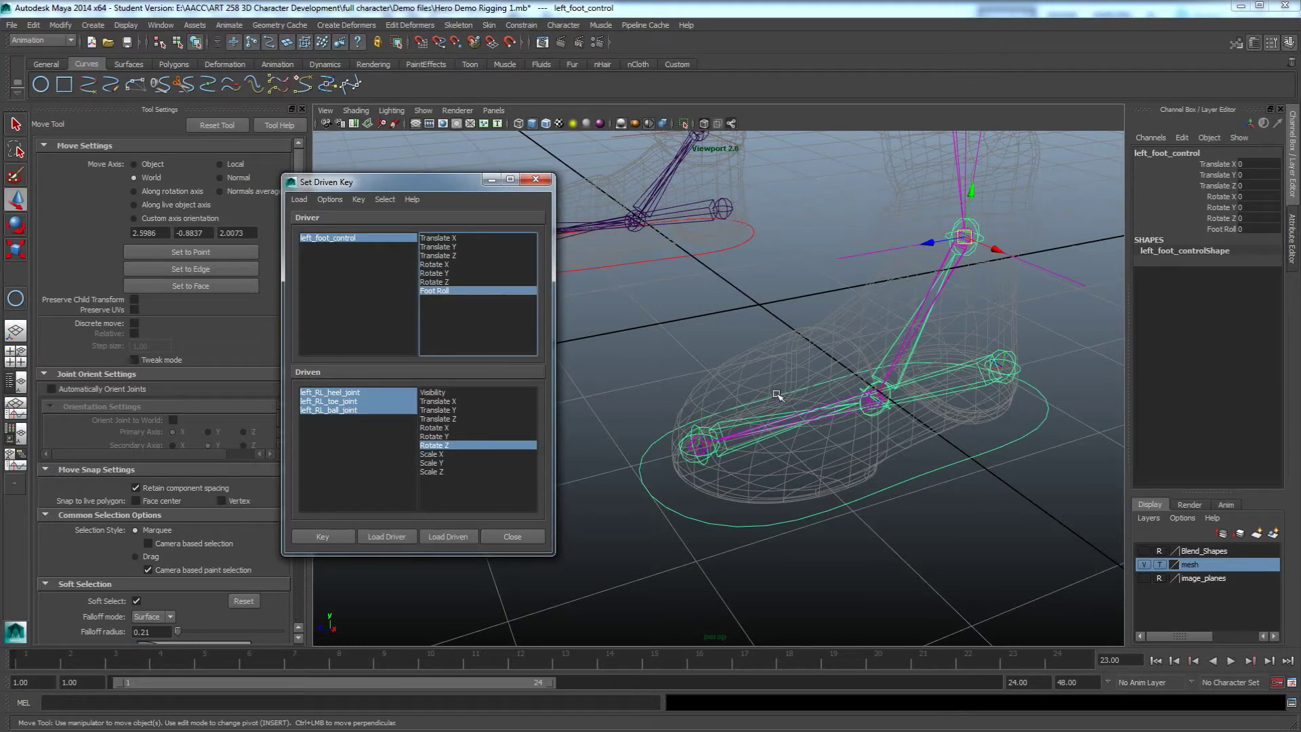
{"action": "left_click", "coordinate": [331, 538]}
Step: Set left_foot_control's Foot Roll to 10 and rotate left_RL_toe_joint about Z to about 85 degrees
{"action": "left_click", "coordinate": [1250, 230]}
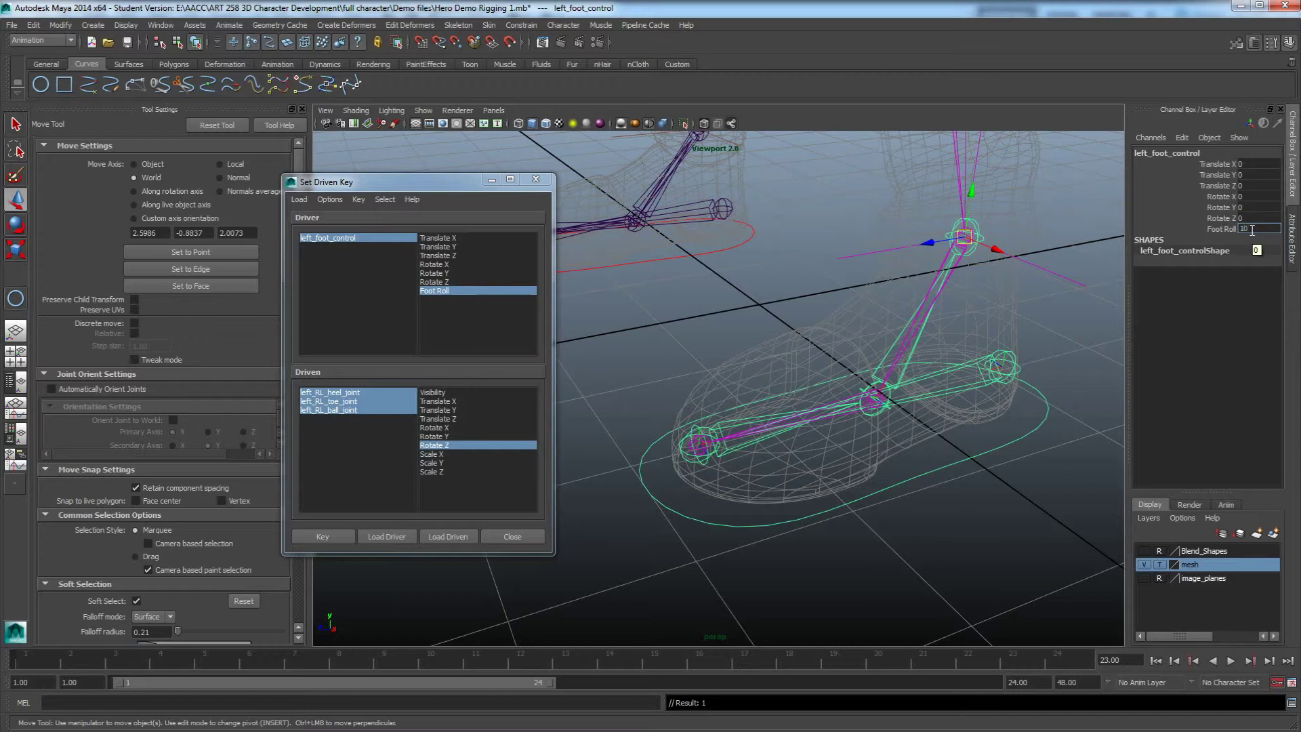
{"action": "key", "text": "Return"}
{"action": "left_click", "coordinate": [682, 455]}
{"action": "key", "text": "e"}
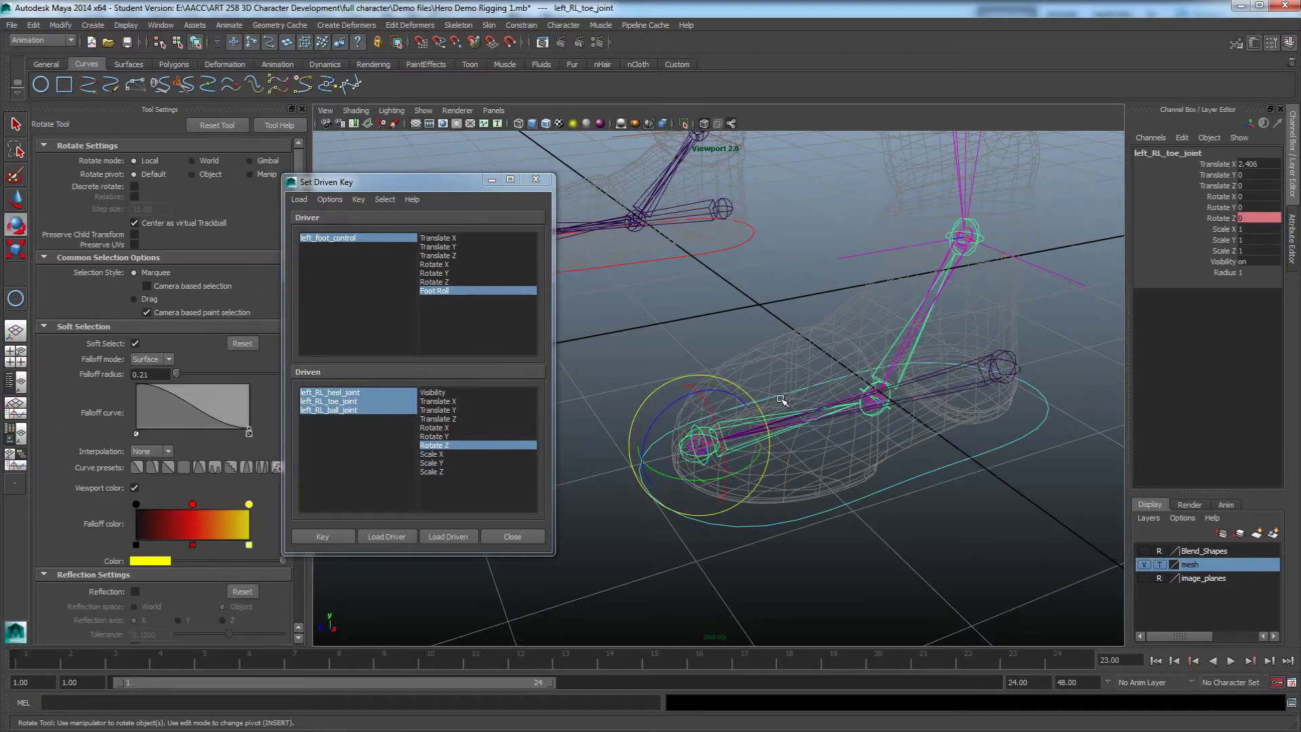
{"action": "left_click_drag", "start_coordinate": [775, 399], "coordinate": [802, 503], "text": "alt"}
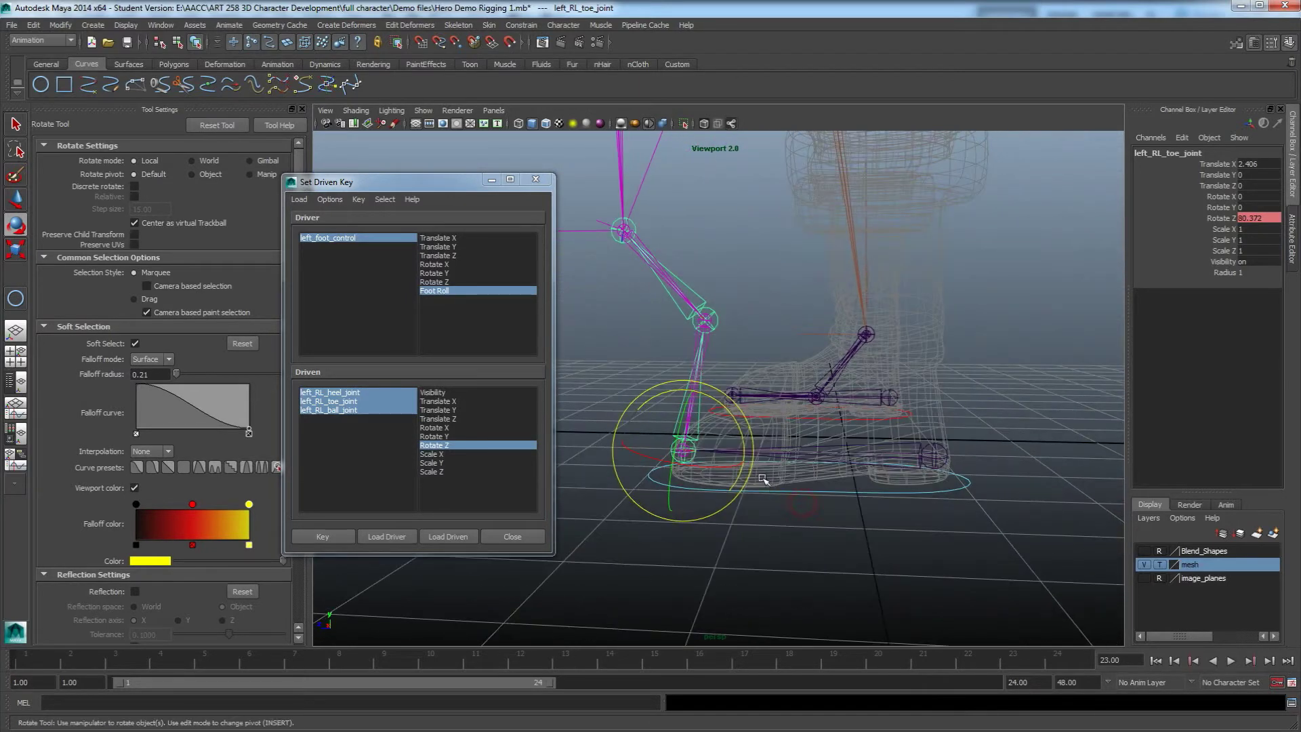
{"action": "left_click_drag", "start_coordinate": [728, 448], "coordinate": [736, 426], "text": "alt"}
{"action": "left_click_drag", "start_coordinate": [678, 387], "coordinate": [677, 388]}
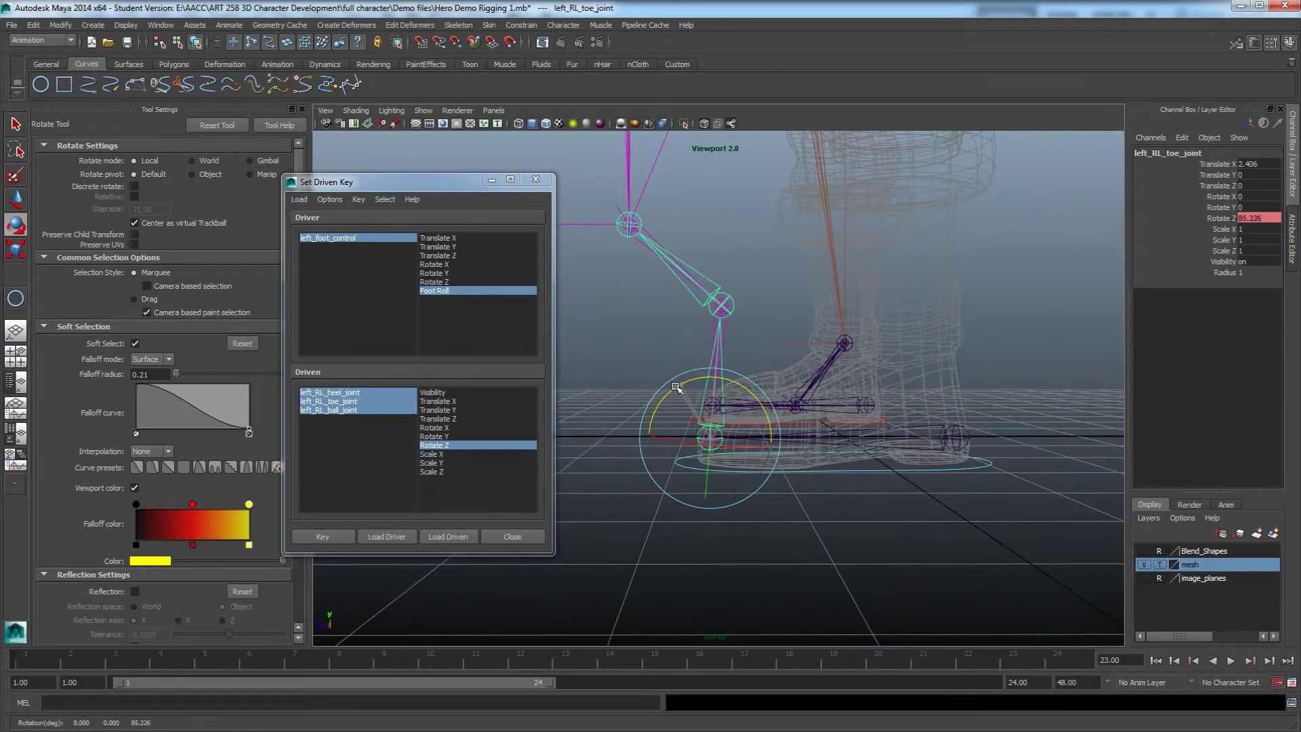
Step: Rotate left_RL_ball_joint about Z to straighten the foot and set its Rotate Z to exactly -38
{"action": "left_click", "coordinate": [729, 303]}
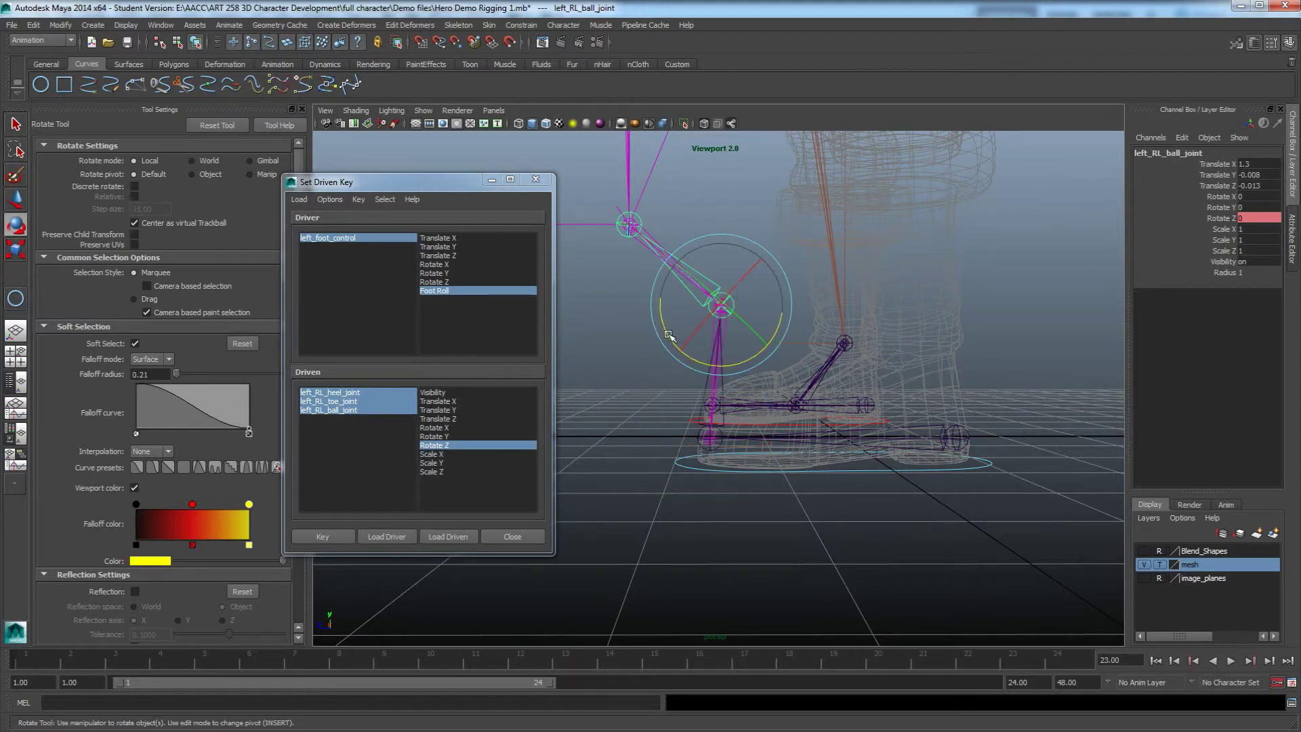
{"action": "left_click_drag", "start_coordinate": [668, 334], "coordinate": [654, 296]}
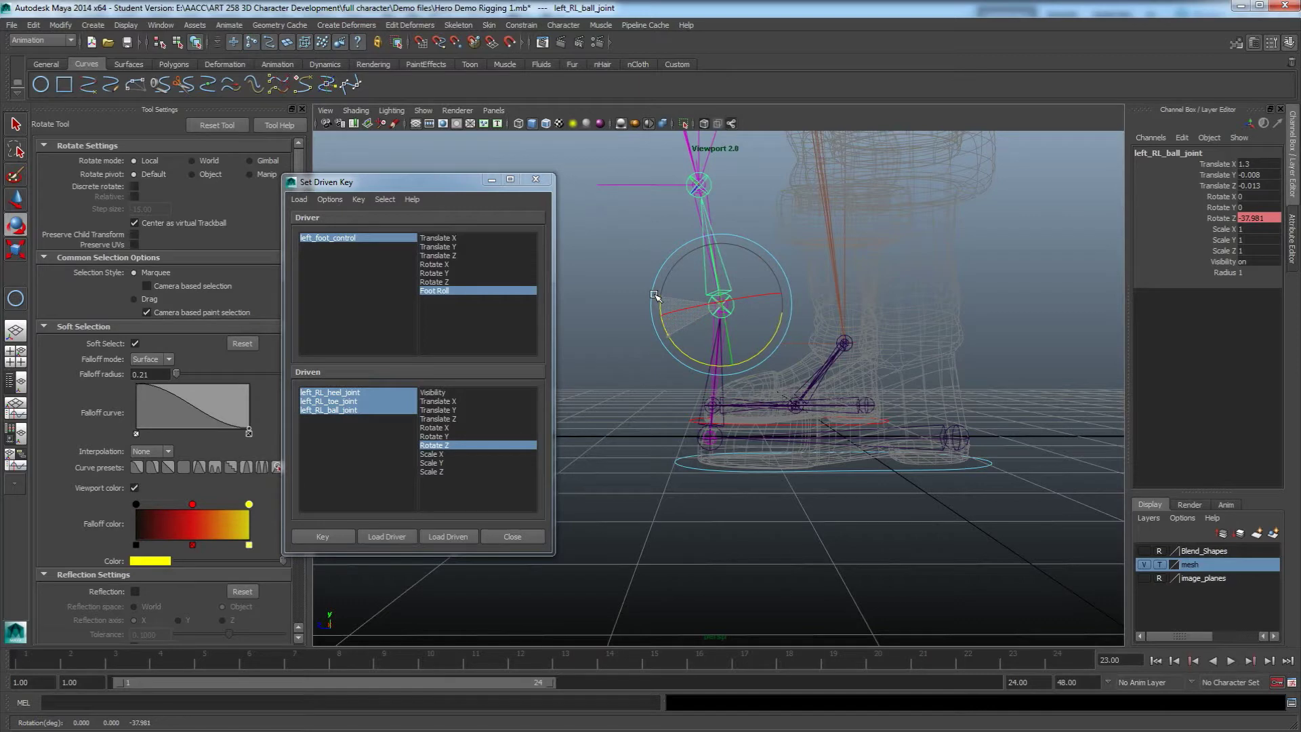
{"action": "middle_click_drag", "start_coordinate": [766, 313], "coordinate": [807, 460], "text": "alt"}
{"action": "left_click_drag", "start_coordinate": [767, 509], "coordinate": [747, 464], "text": "alt"}
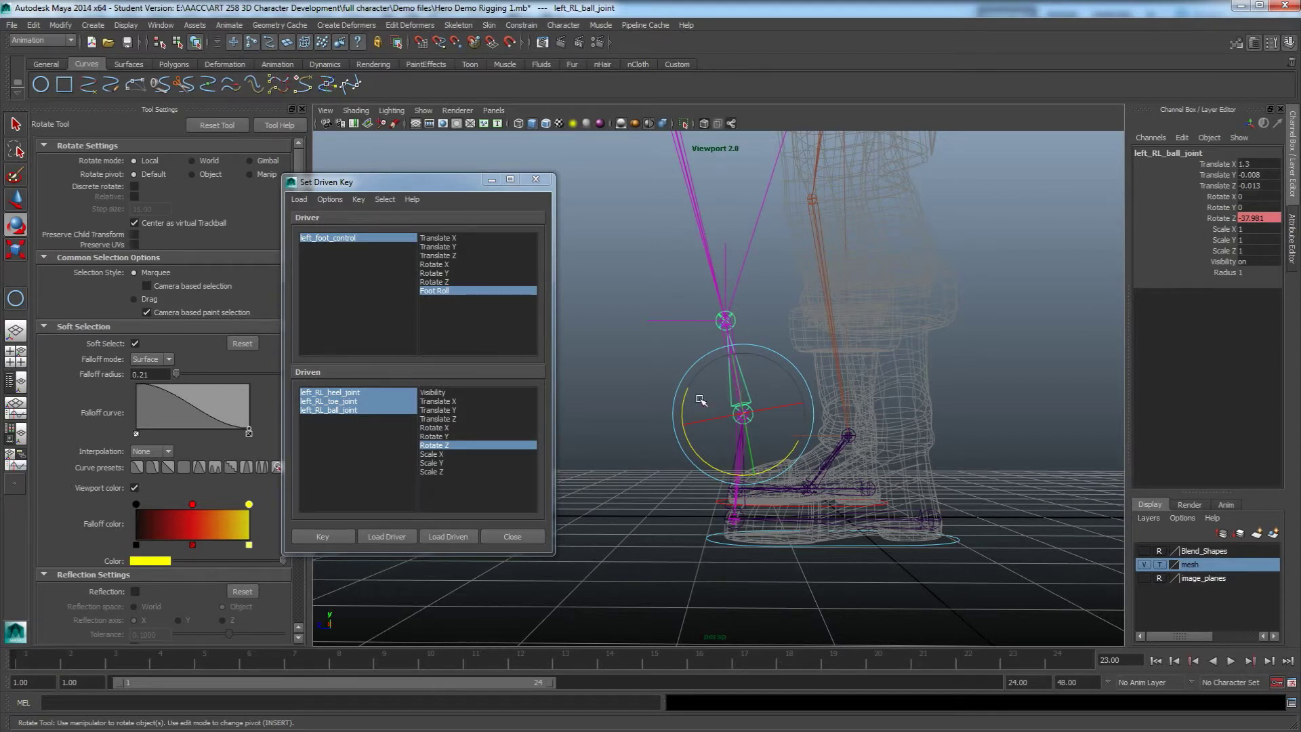
{"action": "double_click", "coordinate": [1253, 219]}
{"action": "type", "text": "-38"}
{"action": "key", "text": "Return"}
Step: Select the heel, toe and ball joints as driven and key their Rotate Z for the rolled-forward pose
{"action": "left_click", "coordinate": [338, 392]}
{"action": "left_click_drag", "start_coordinate": [341, 393], "coordinate": [344, 411]}
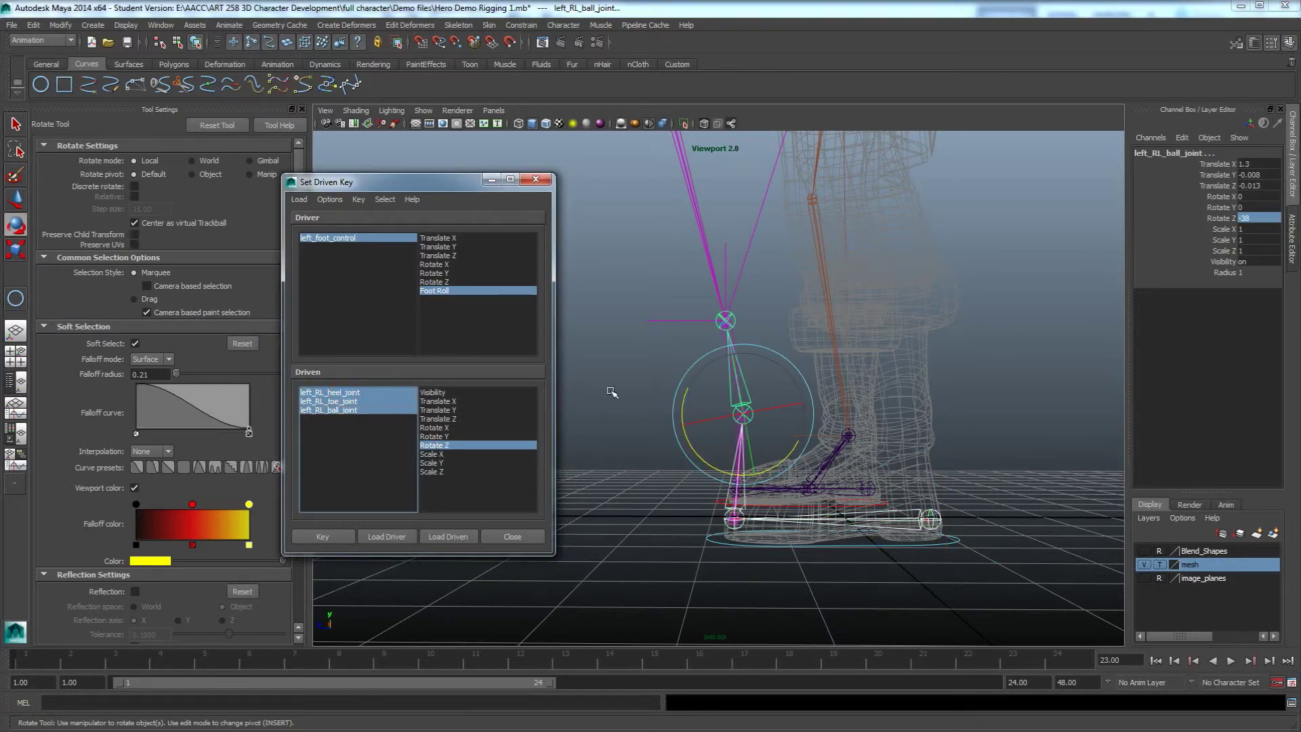
{"action": "left_click", "coordinate": [315, 537]}
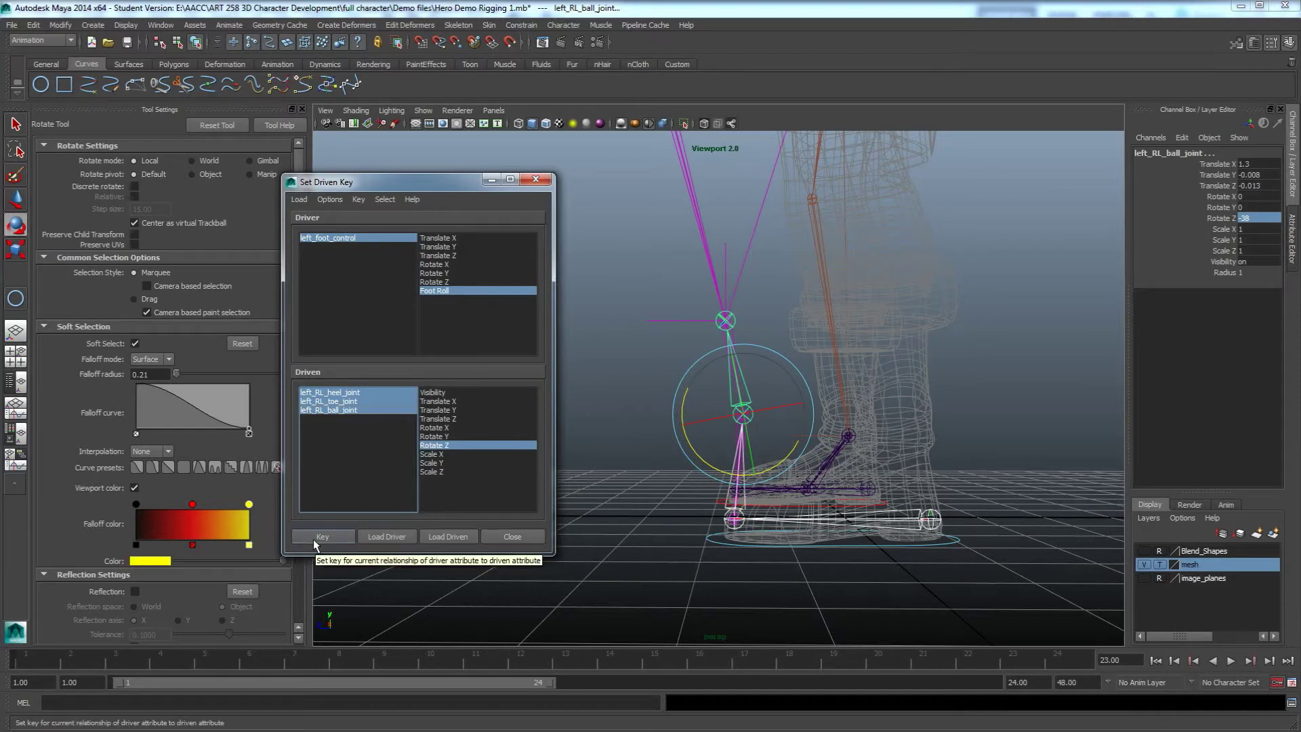
Step: Test the driven foot roll by sliding left_foot_control's Foot Roll value down from 10 into negative values
{"action": "left_click", "coordinate": [337, 237]}
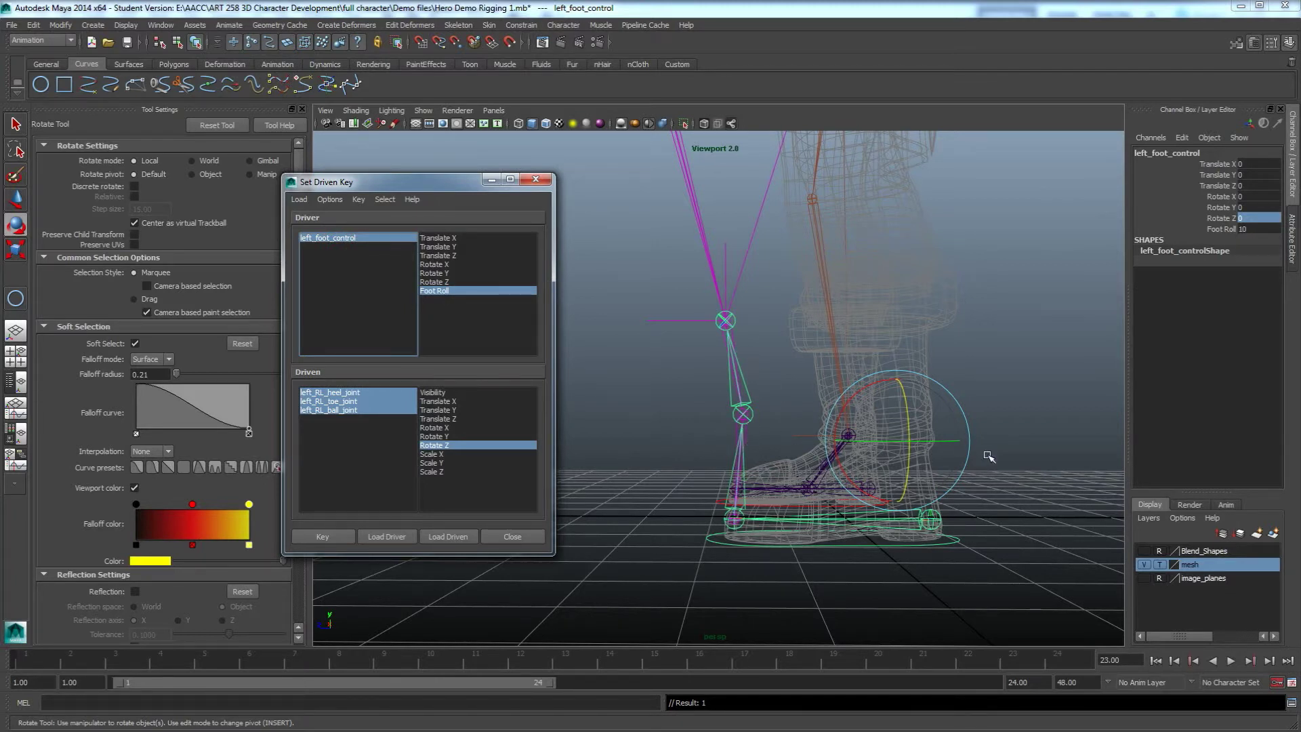
{"action": "left_click", "coordinate": [1219, 217]}
{"action": "middle_click_drag", "start_coordinate": [1022, 288], "coordinate": [870, 298]}
{"action": "left_click", "coordinate": [1221, 229]}
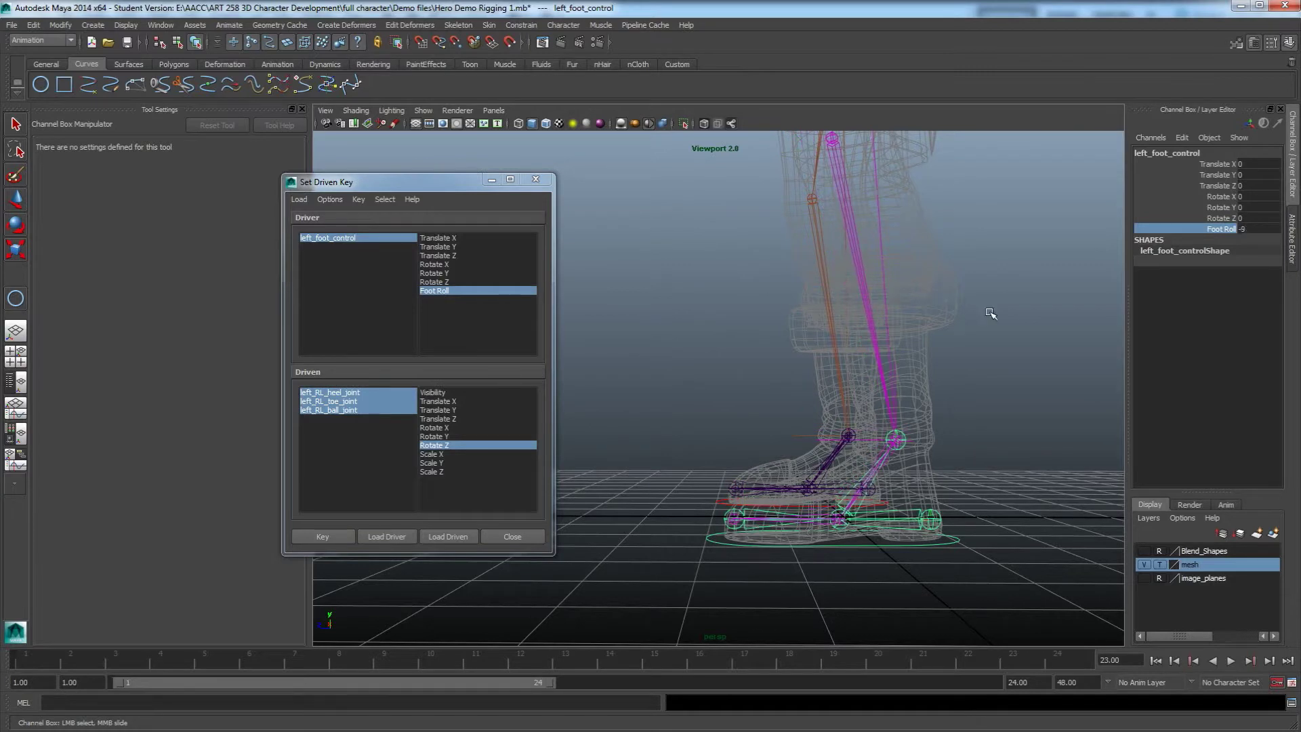
Step: Undo the last Foot Roll slide and set left_foot_control's Foot Roll to -10
{"action": "key", "text": "ctrl+z"}
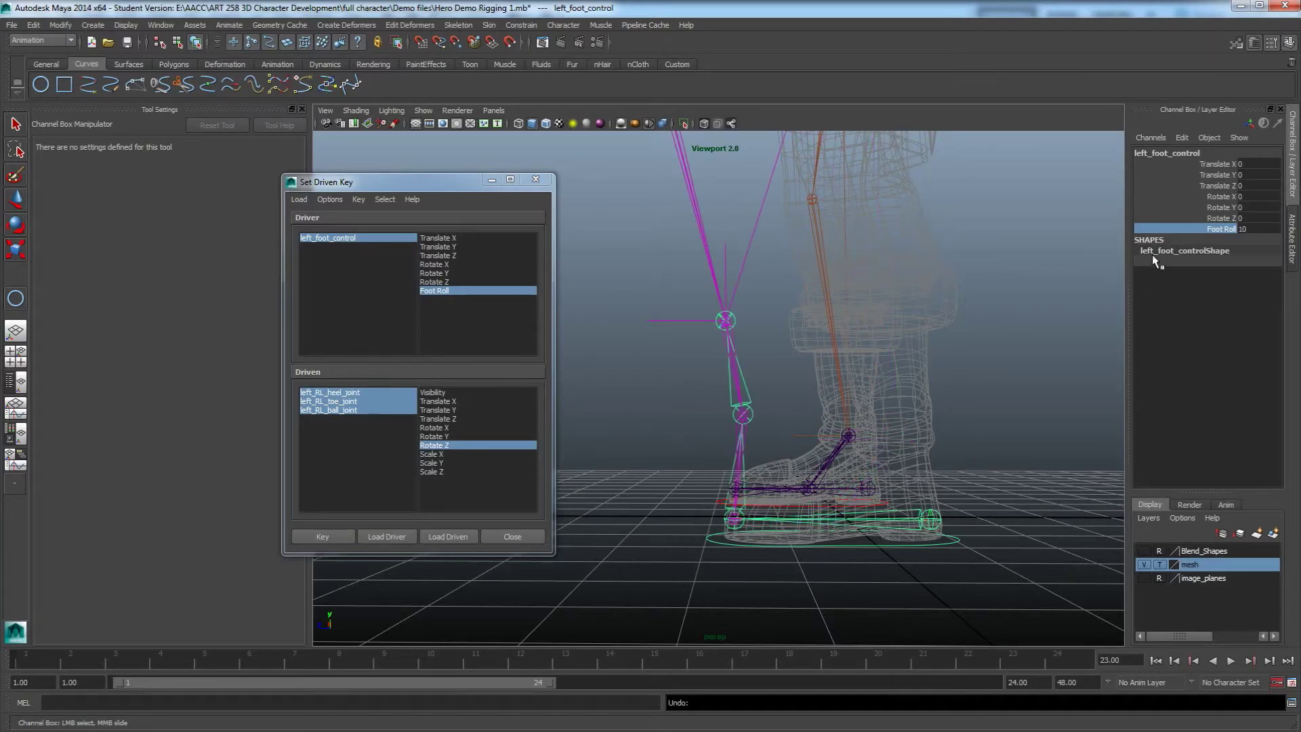
{"action": "double_click", "coordinate": [1244, 229]}
{"action": "type", "text": "-10"}
{"action": "key", "text": "Return"}
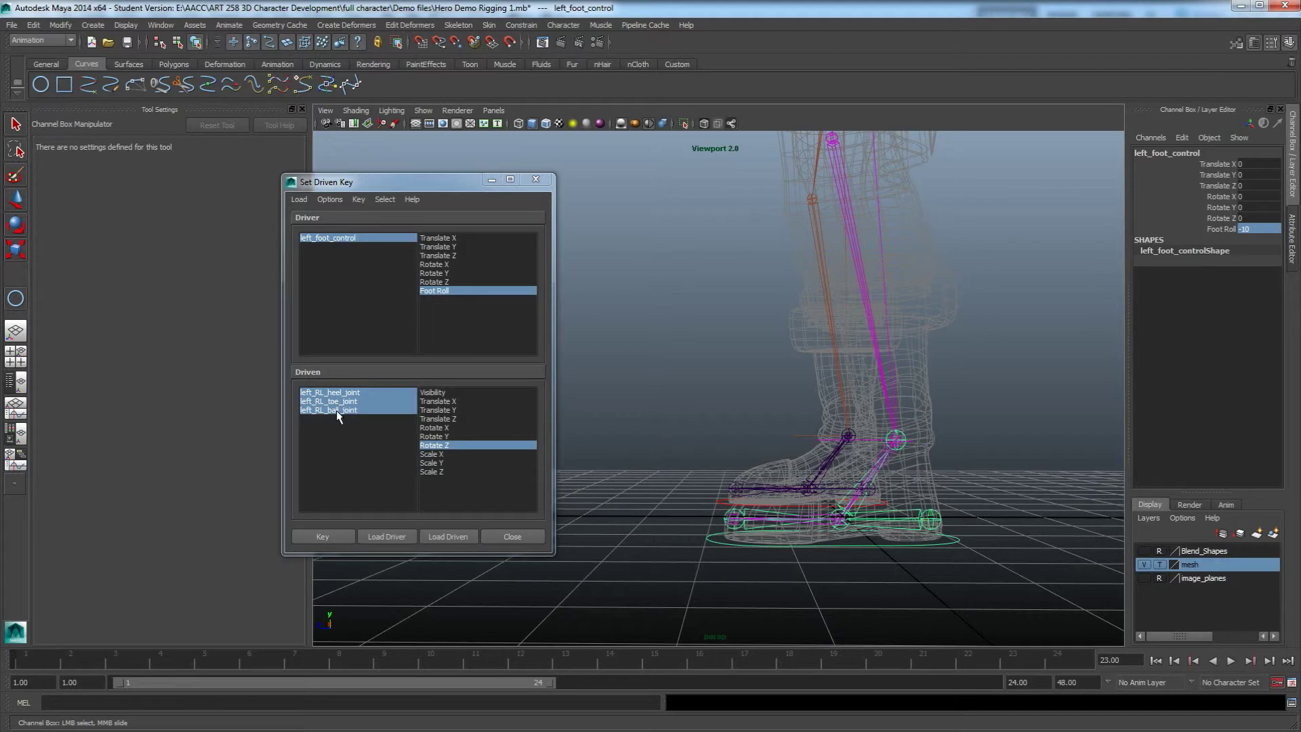
Step: Rotate left_RL_heel_joint about Z to about 43 degrees so the foot tips back on its heel
{"action": "left_click", "coordinate": [939, 515]}
{"action": "key", "text": "e"}
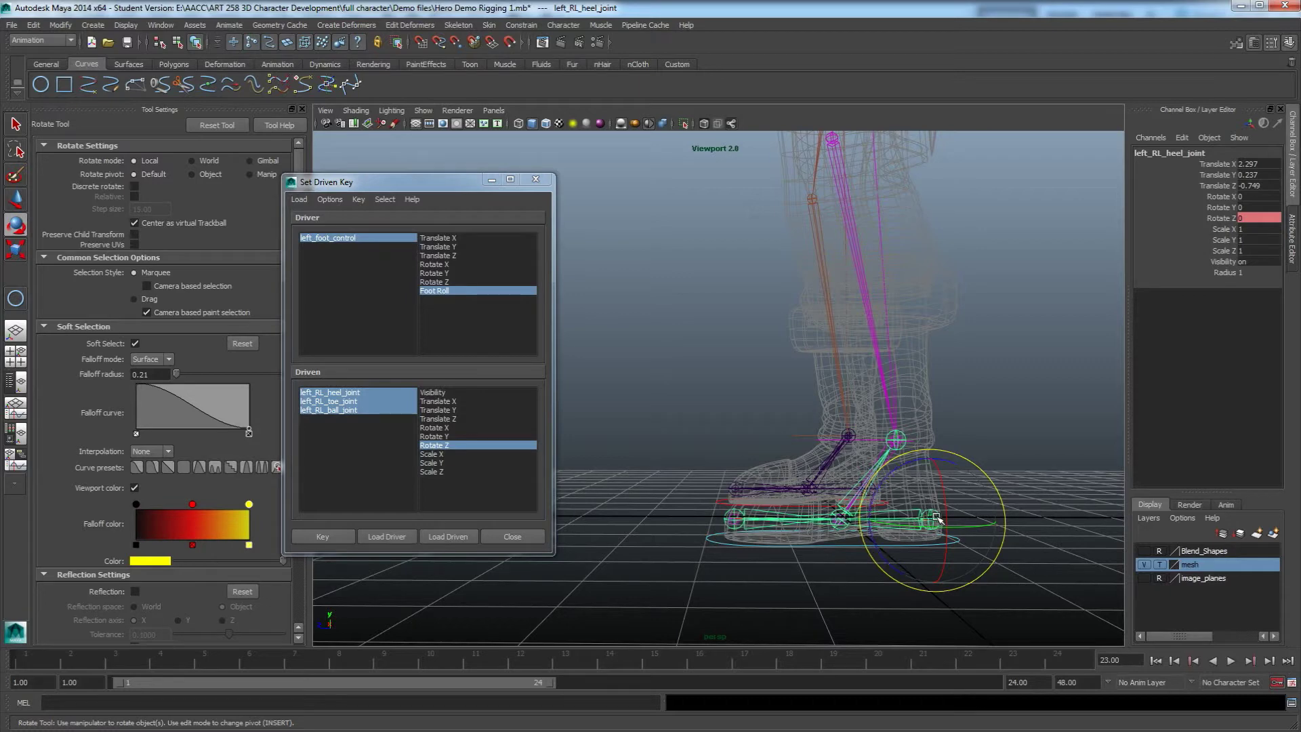
{"action": "left_click_drag", "start_coordinate": [875, 512], "coordinate": [911, 461]}
{"action": "middle_click_drag", "start_coordinate": [926, 463], "coordinate": [926, 530], "text": "alt"}
{"action": "left_click_drag", "start_coordinate": [926, 530], "coordinate": [898, 529], "text": "alt"}
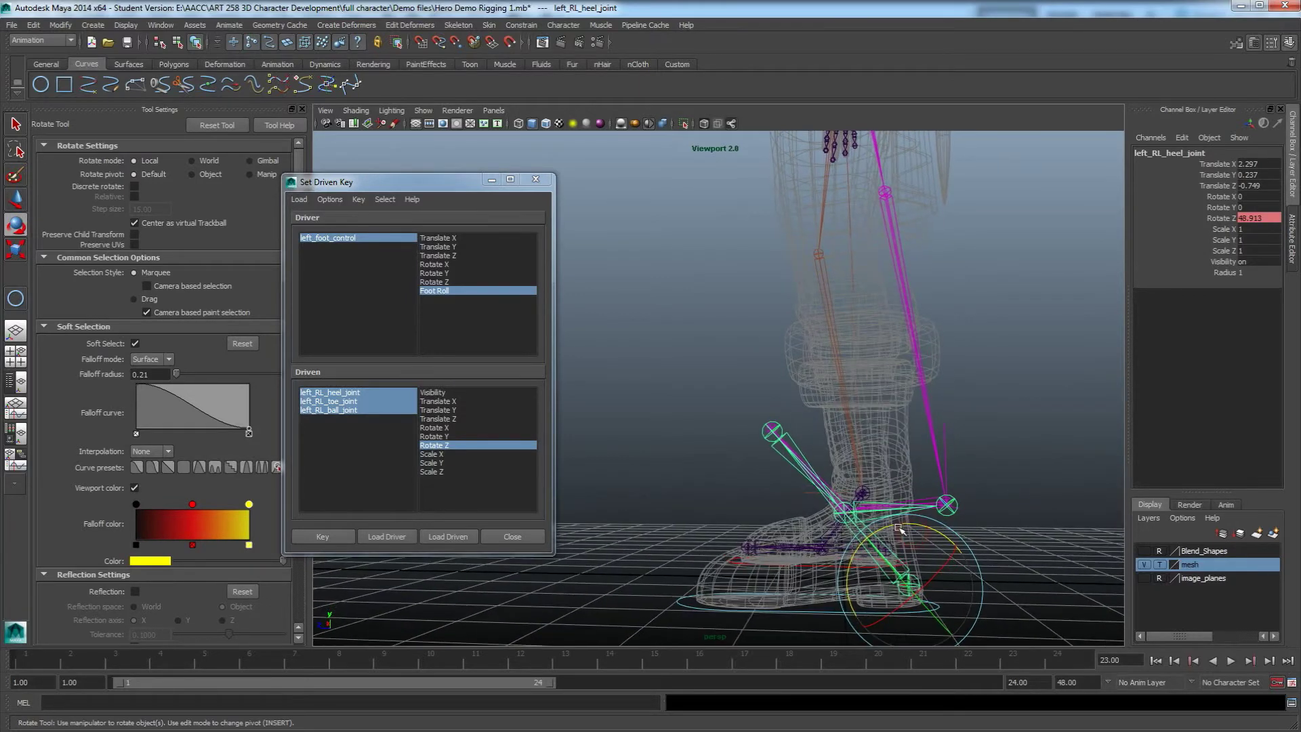
{"action": "scroll", "coordinate": [898, 529], "scroll_direction": "down", "scroll_amount": 3}
{"action": "scroll", "coordinate": [875, 527], "scroll_direction": "up", "scroll_amount": 1}
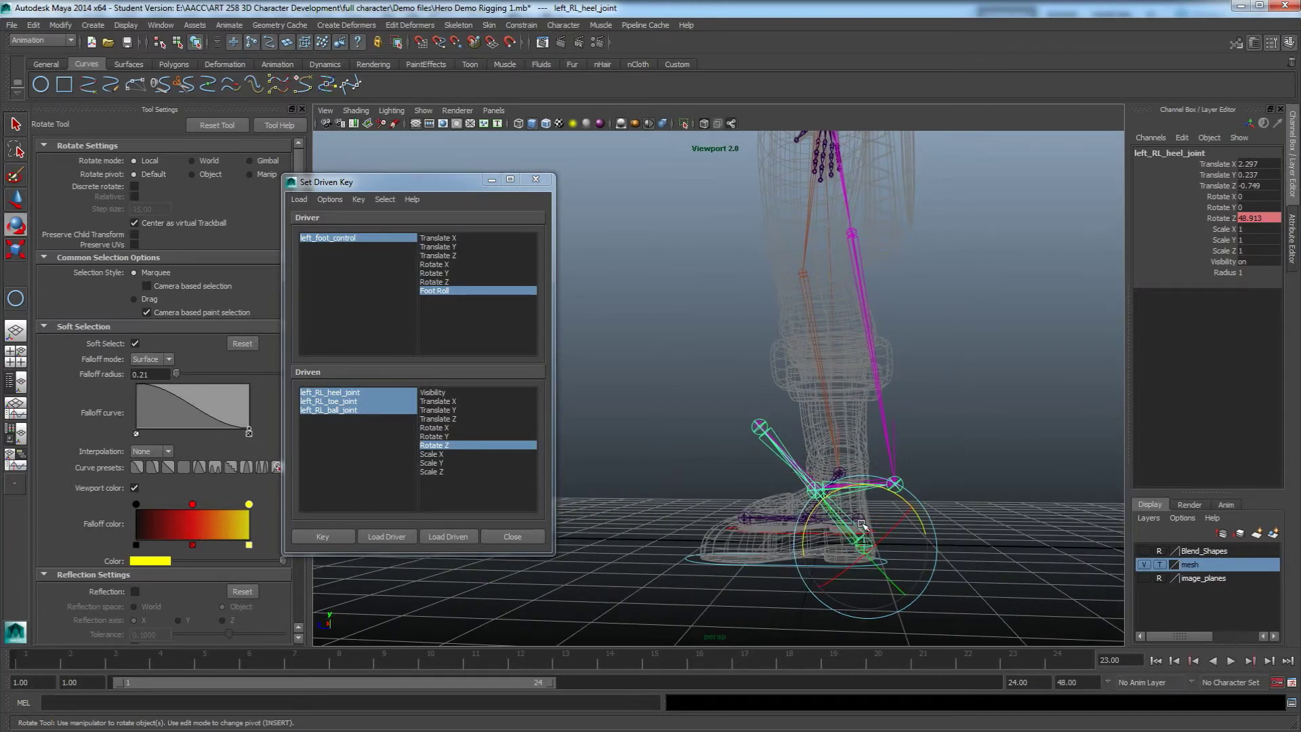
{"action": "mouse_move", "coordinate": [908, 504]}
{"action": "left_mouse_down"}
{"action": "mouse_move", "coordinate": [870, 496]}
{"action": "mouse_move", "coordinate": [903, 502]}
{"action": "left_mouse_up"}
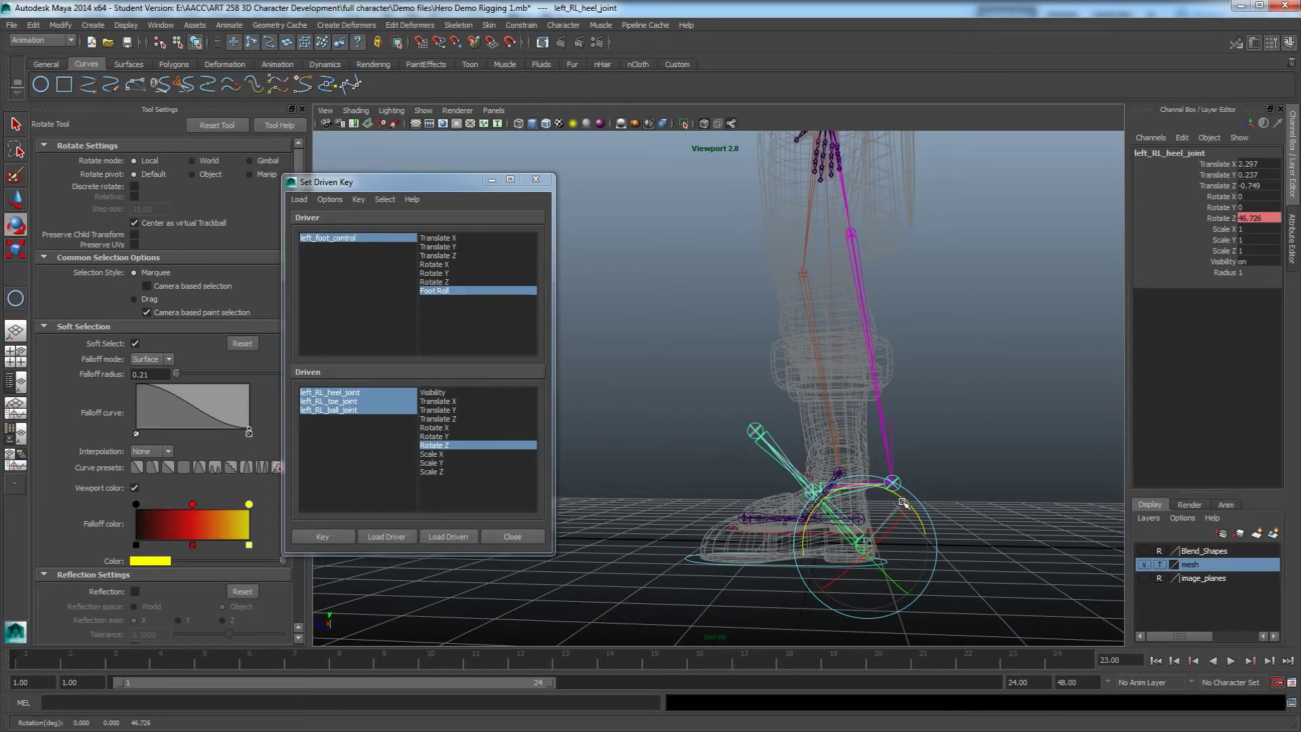
{"action": "left_click_drag", "start_coordinate": [903, 502], "coordinate": [900, 500]}
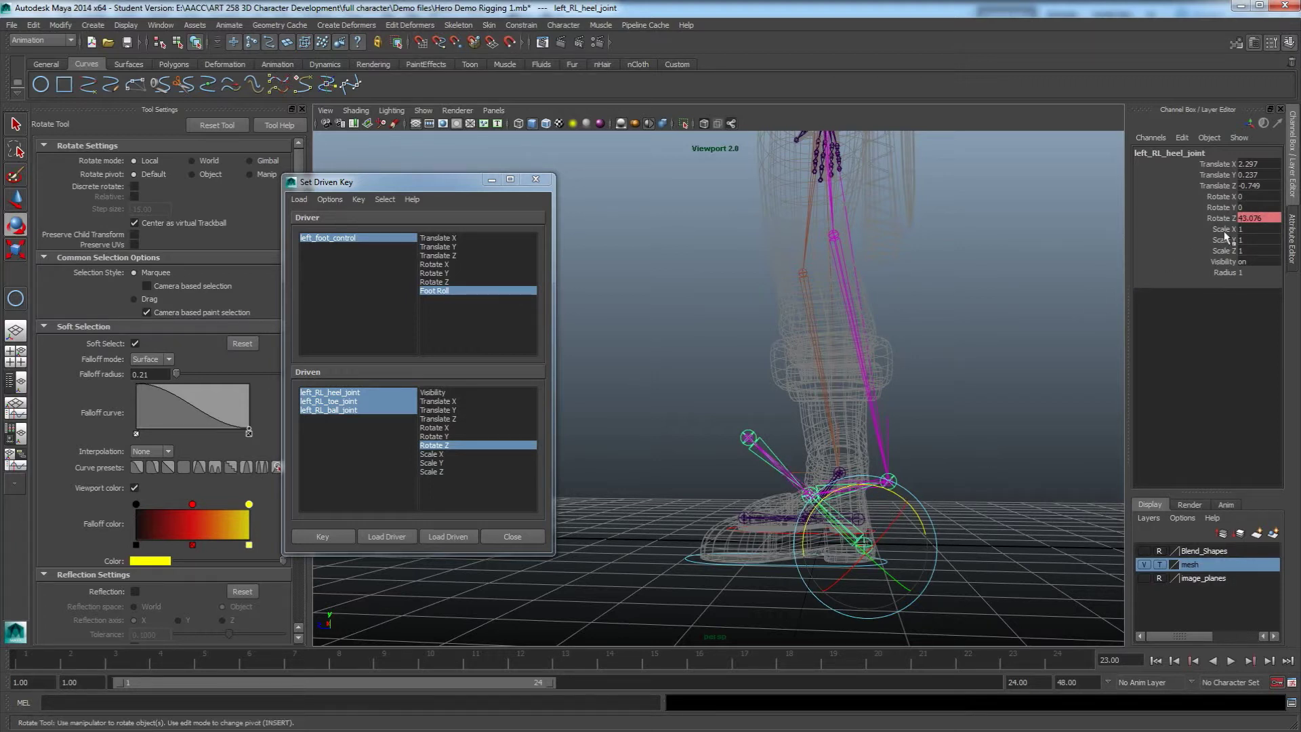
Step: Set left_RL_heel_joint's Rotate Z to exactly 43 and key the driven joints' Rotate Z for the rolled-back pose
{"action": "left_click", "coordinate": [1254, 217]}
{"action": "left_click_drag", "start_coordinate": [1250, 217], "coordinate": [1268, 216]}
{"action": "key", "text": "BackSpace"}
{"action": "key", "text": "Return"}
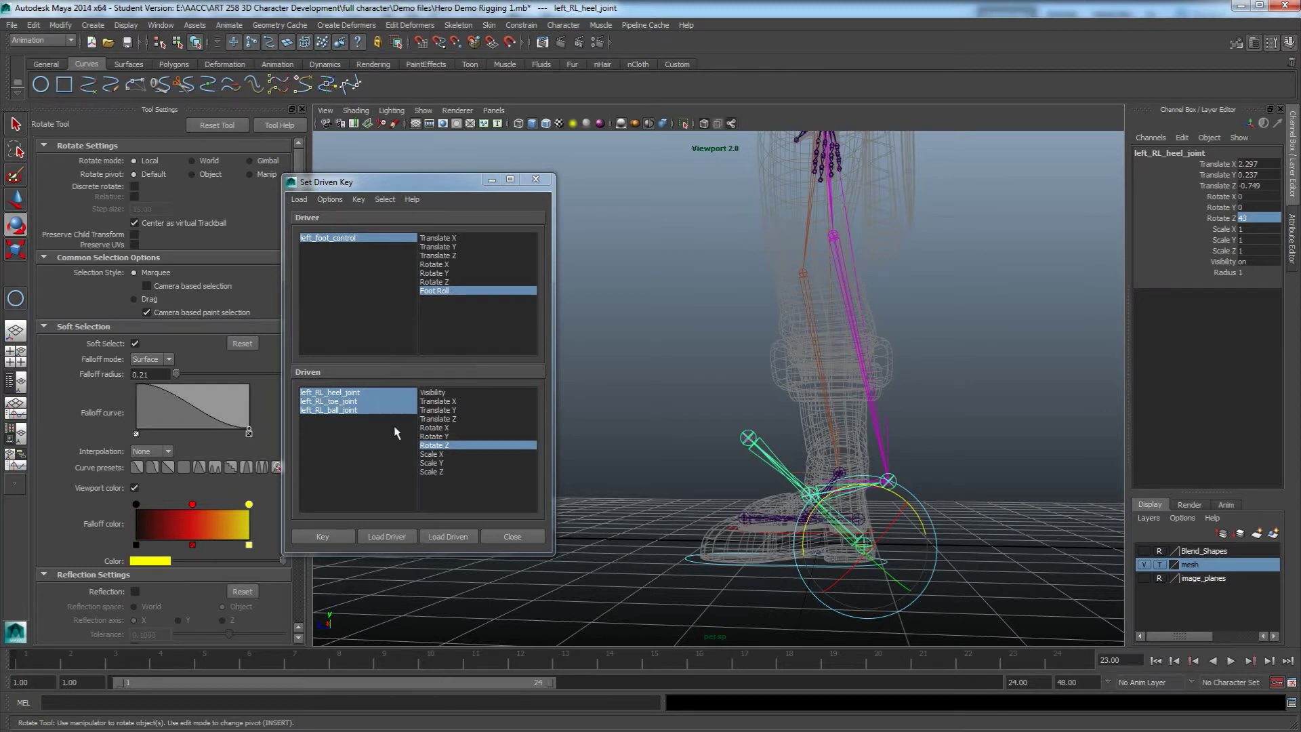
{"action": "left_click", "coordinate": [323, 536]}
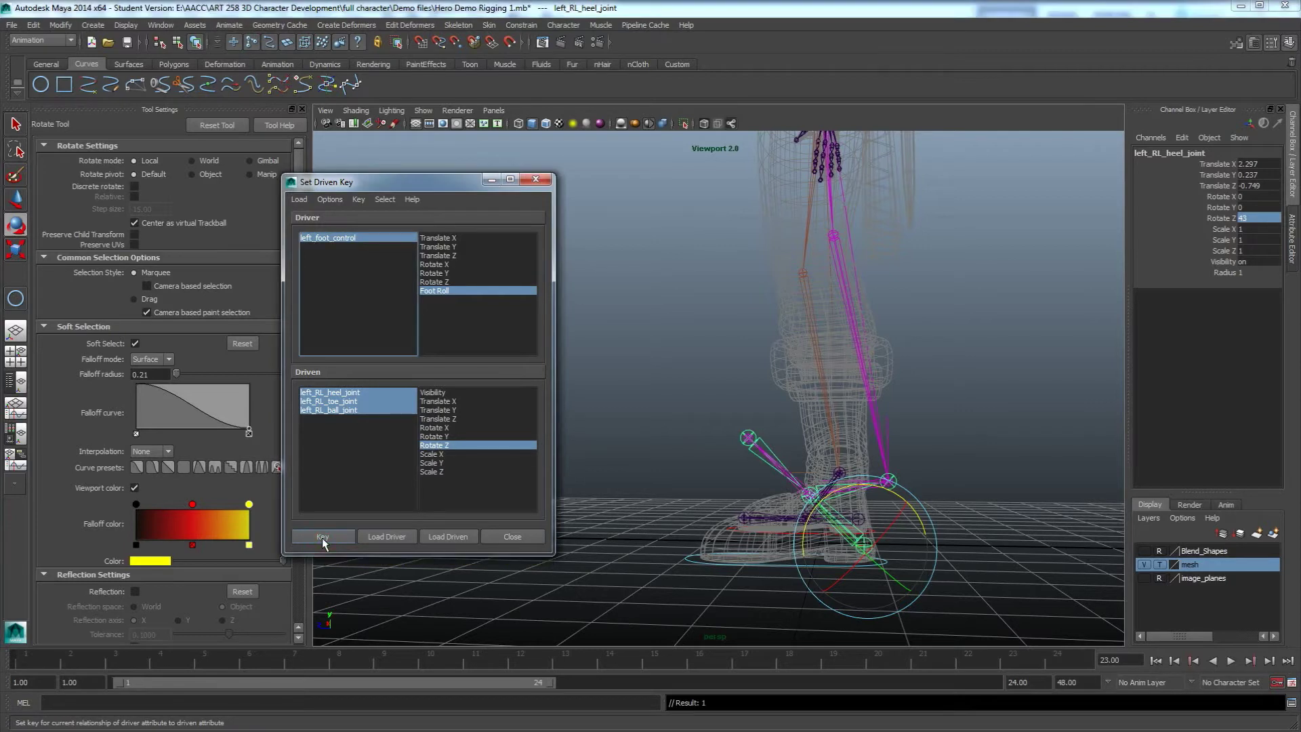
Step: Test the heel roll by sliding left_foot_control's Foot Roll value from -10, and undo the change
{"action": "left_click", "coordinate": [318, 240]}
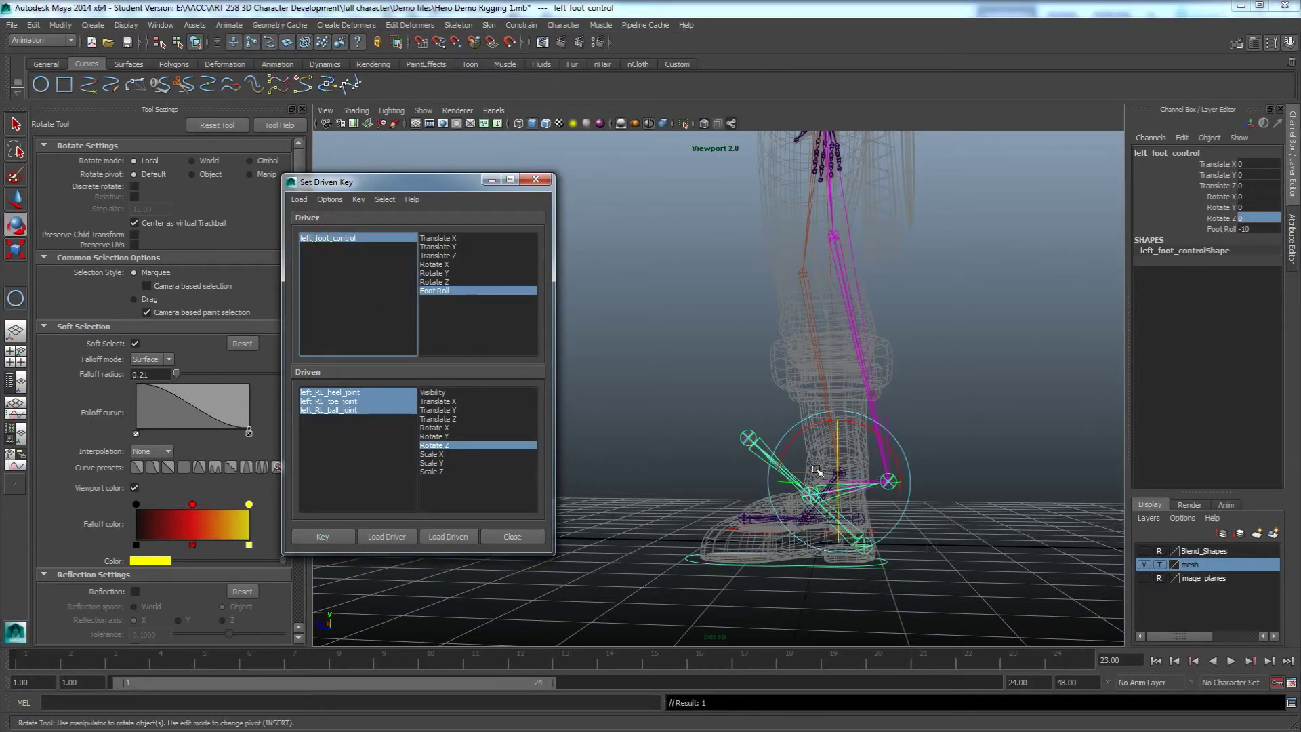
{"action": "left_click", "coordinate": [1218, 229]}
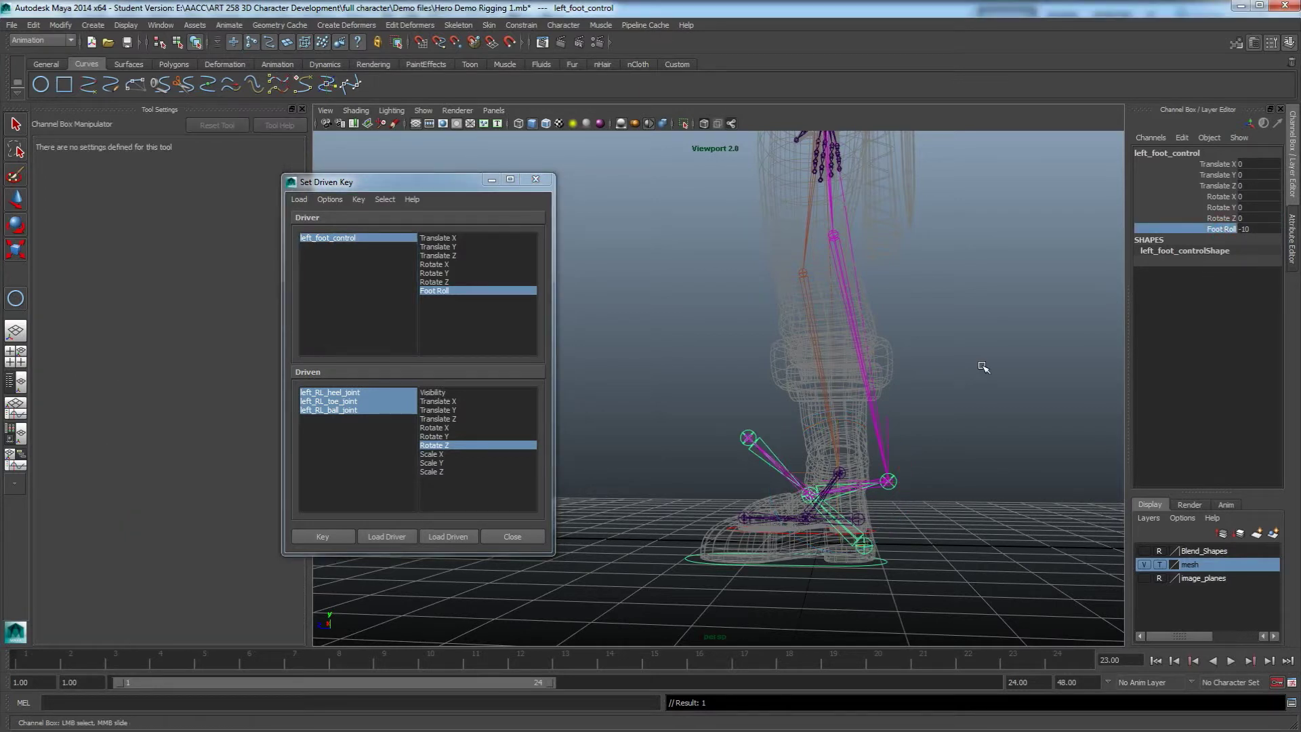
{"action": "middle_click_drag", "start_coordinate": [969, 366], "coordinate": [973, 406]}
{"action": "key", "text": "ctrl+z"}
Step: Set left_foot_control's Foot Roll to 4 and left_RL_toe_joint's Rotate Z to 0
{"action": "left_click", "coordinate": [1257, 229]}
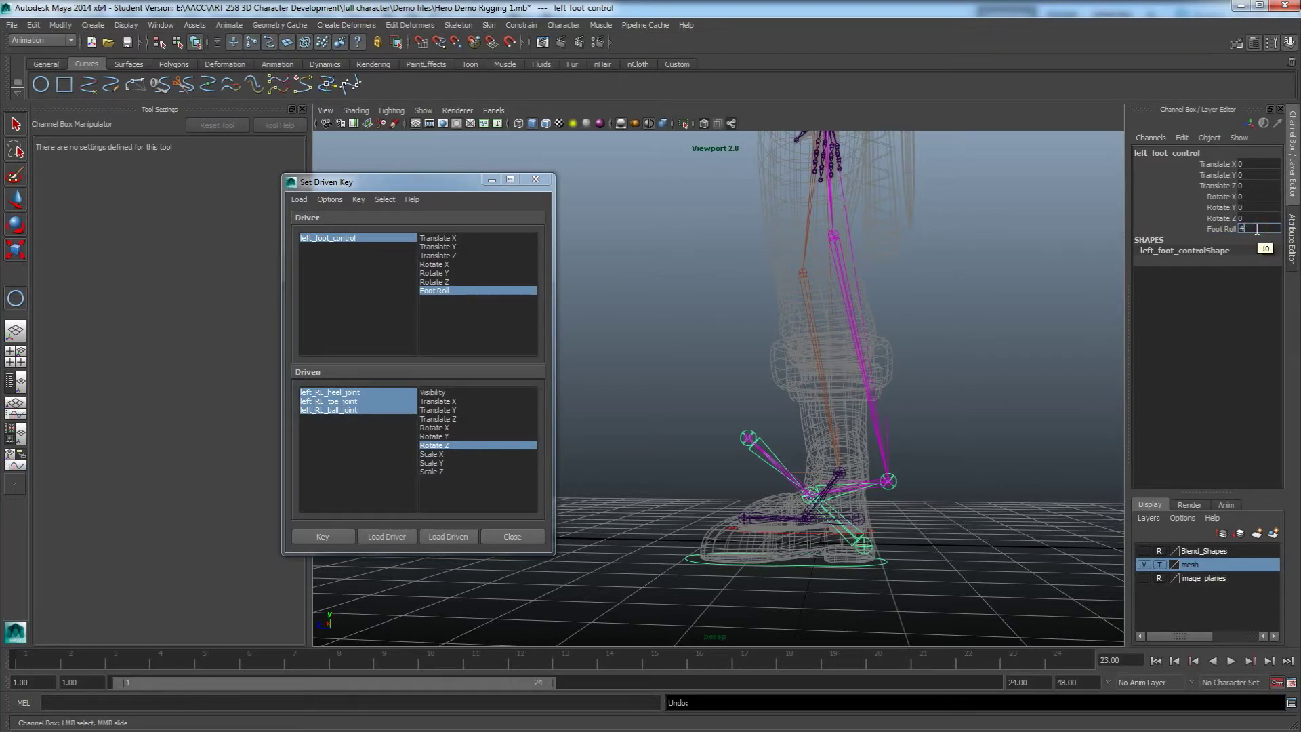
{"action": "type", "text": "4"}
{"action": "key", "text": "Return"}
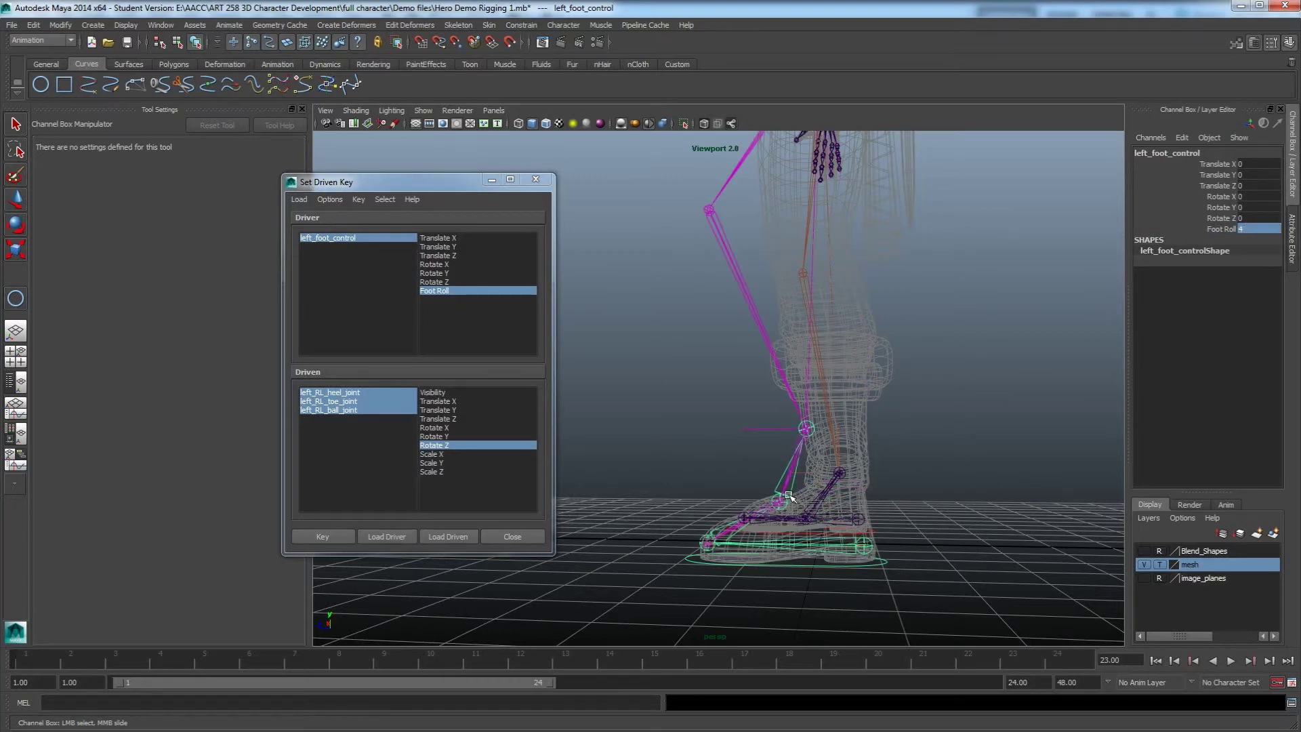
{"action": "middle_click_drag", "start_coordinate": [750, 583], "coordinate": [805, 534], "text": "alt"}
{"action": "scroll", "coordinate": [805, 535], "scroll_direction": "up", "scroll_amount": 5}
{"action": "middle_click_drag", "start_coordinate": [968, 596], "coordinate": [884, 533], "text": "alt"}
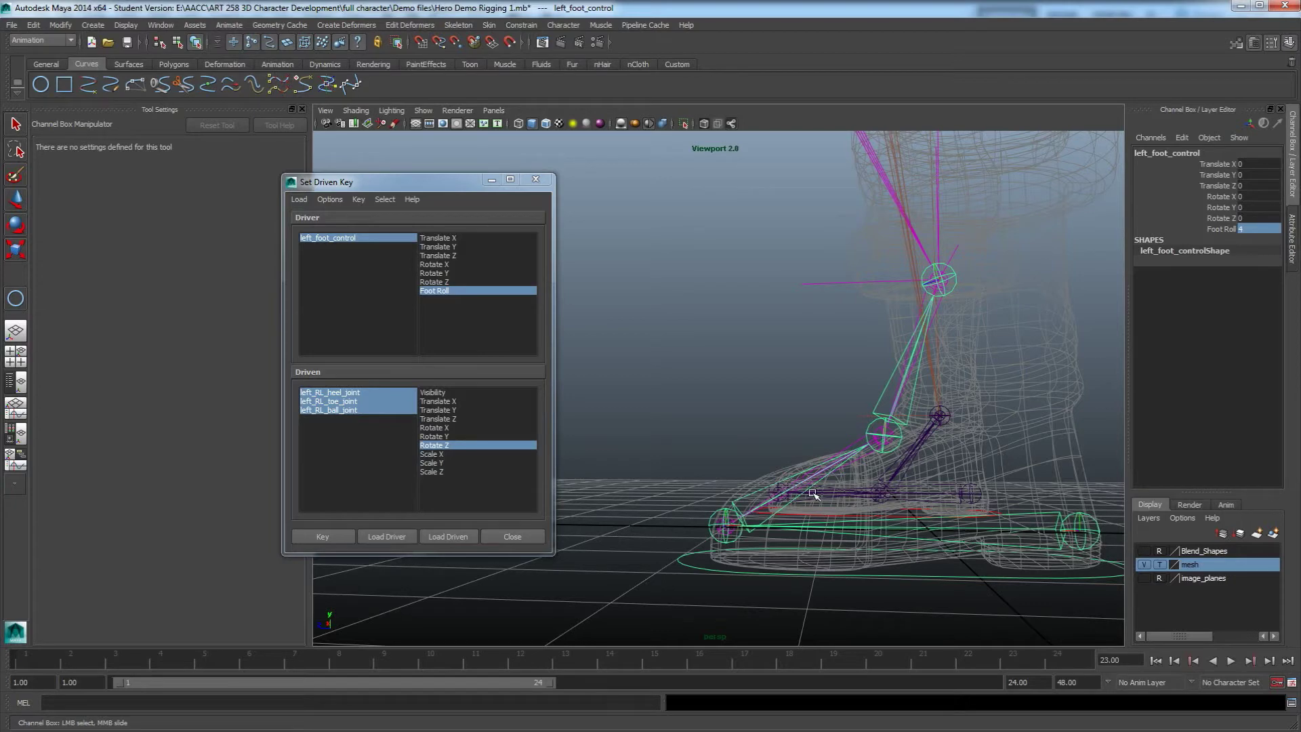
{"action": "key", "text": "e"}
{"action": "left_click", "coordinate": [714, 513]}
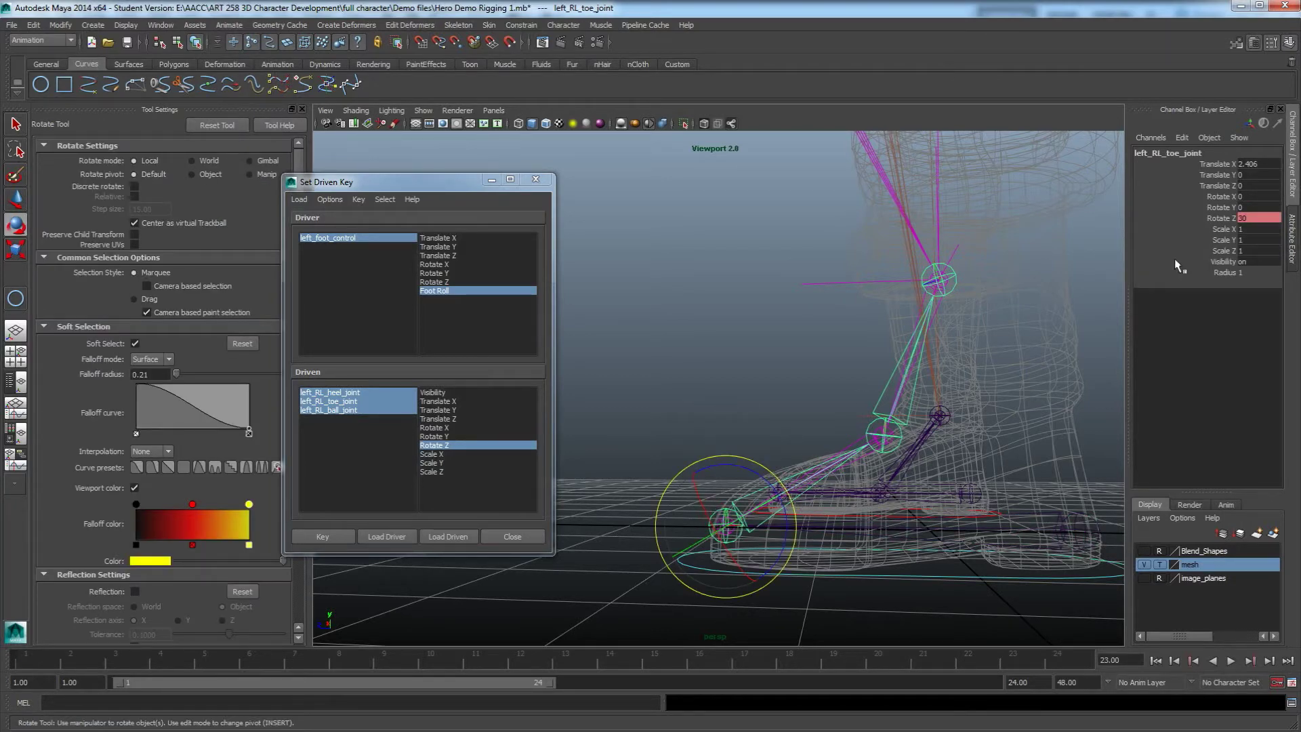
{"action": "left_click", "coordinate": [1256, 218]}
{"action": "type", "text": "0"}
{"action": "key", "text": "Return"}
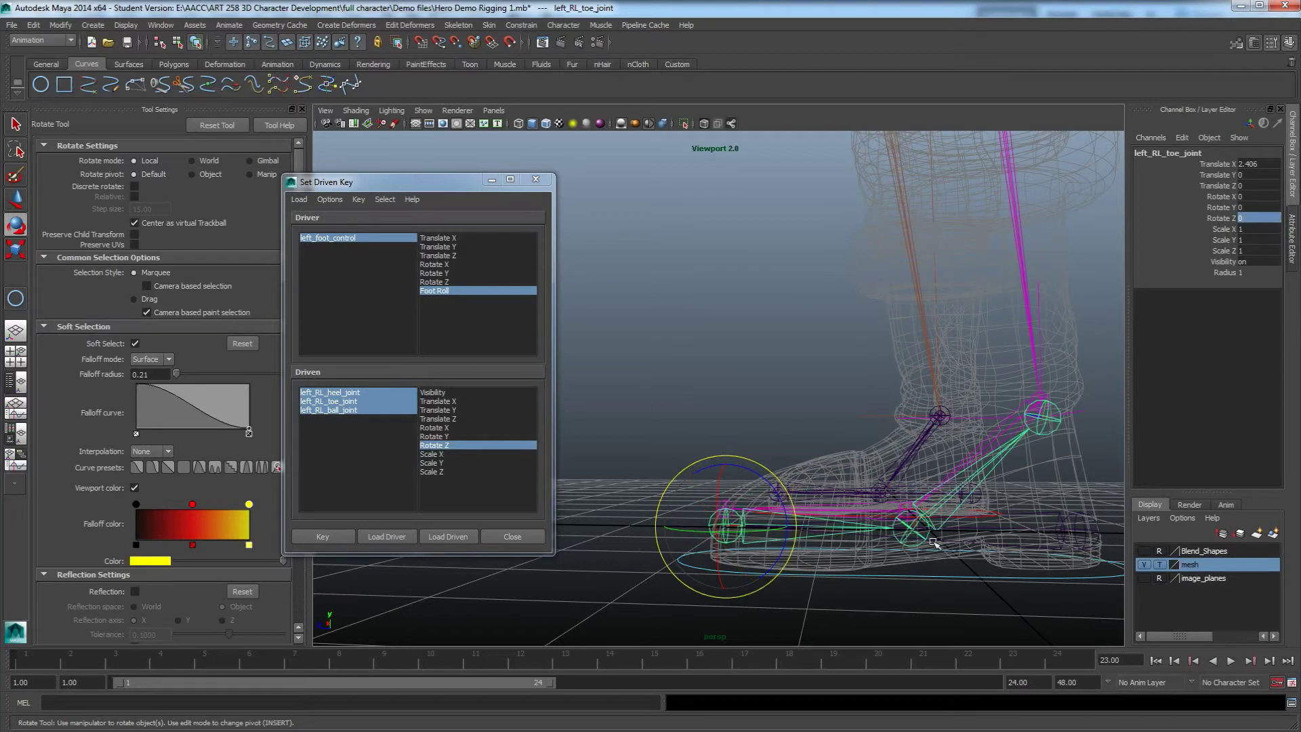
Step: Rotate left_RL_ball_joint to lift the heel, set its Rotate Z to 24, and key the driven joints for this mid-roll pose
{"action": "left_click", "coordinate": [929, 535]}
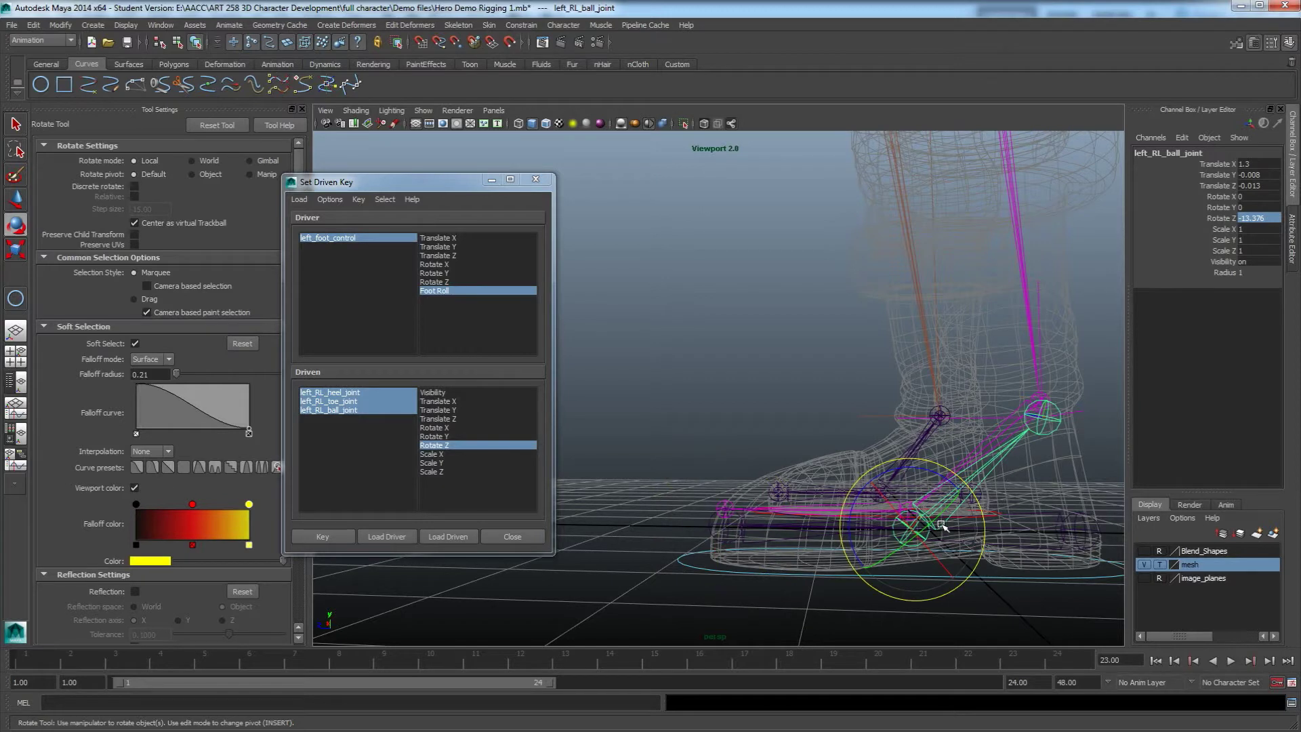
{"action": "left_click_drag", "start_coordinate": [928, 472], "coordinate": [947, 430]}
{"action": "left_click", "coordinate": [1267, 218]}
{"action": "left_click", "coordinate": [1273, 218]}
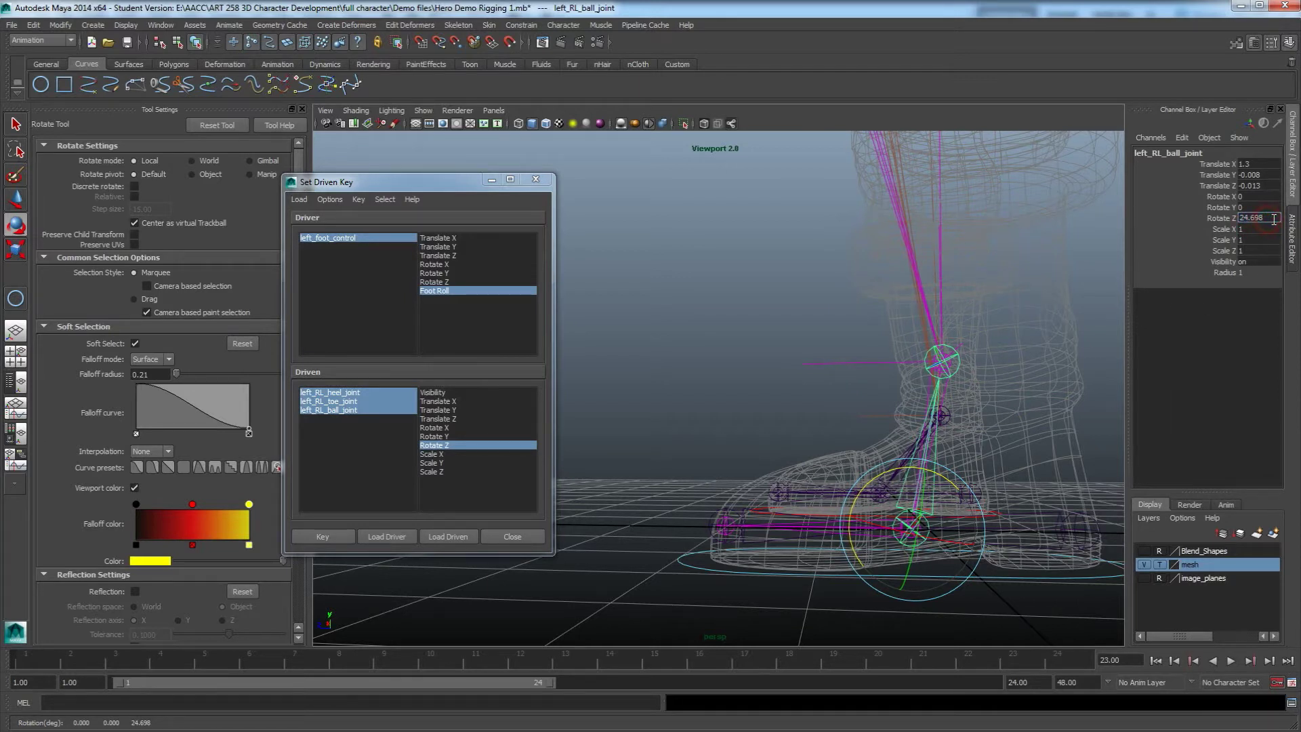
{"action": "key", "text": "Return"}
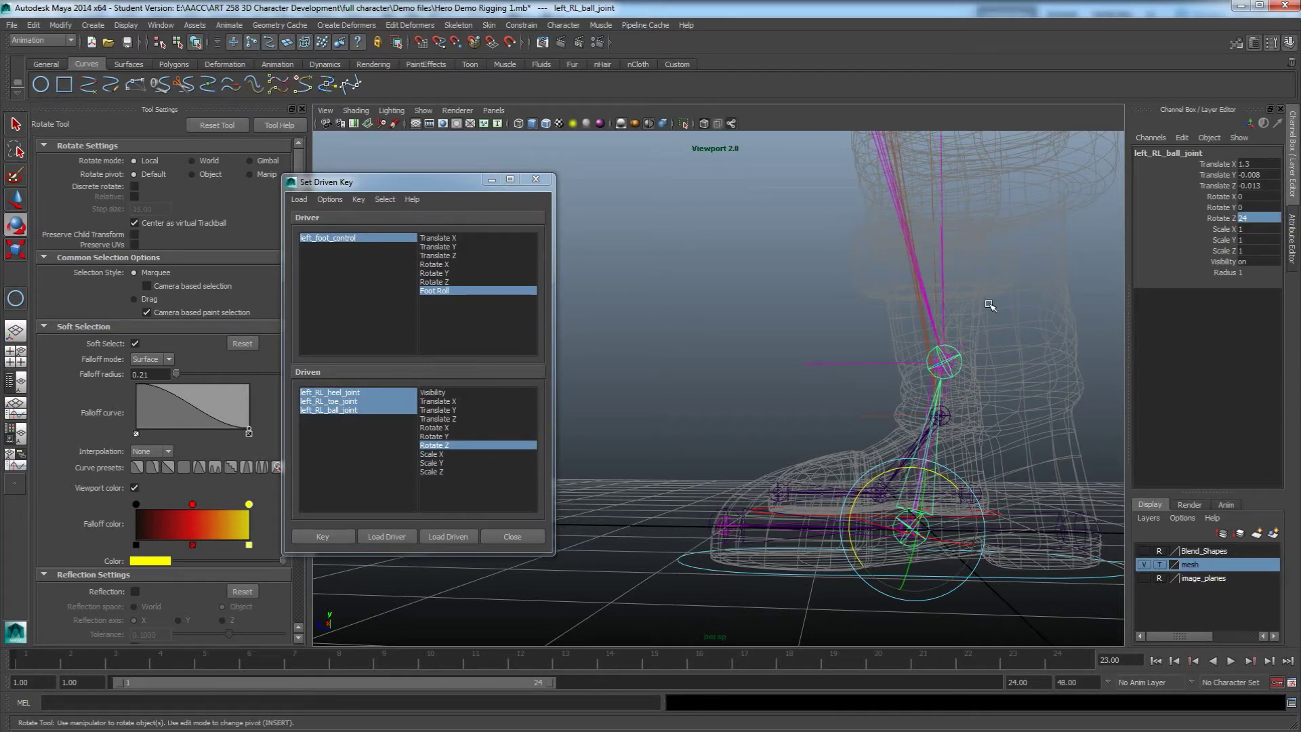
{"action": "middle_click_drag", "start_coordinate": [942, 536], "coordinate": [803, 485], "text": "alt"}
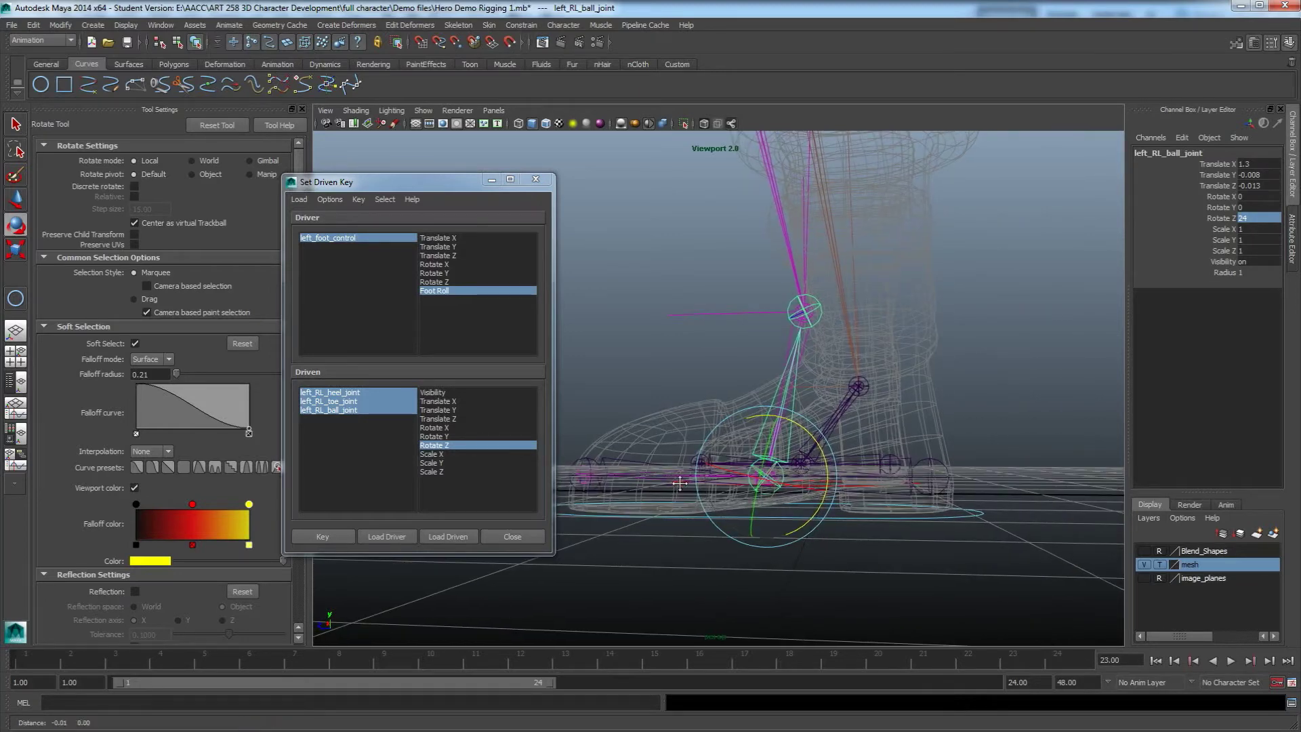
{"action": "middle_click_drag", "start_coordinate": [663, 467], "coordinate": [700, 475], "text": "alt"}
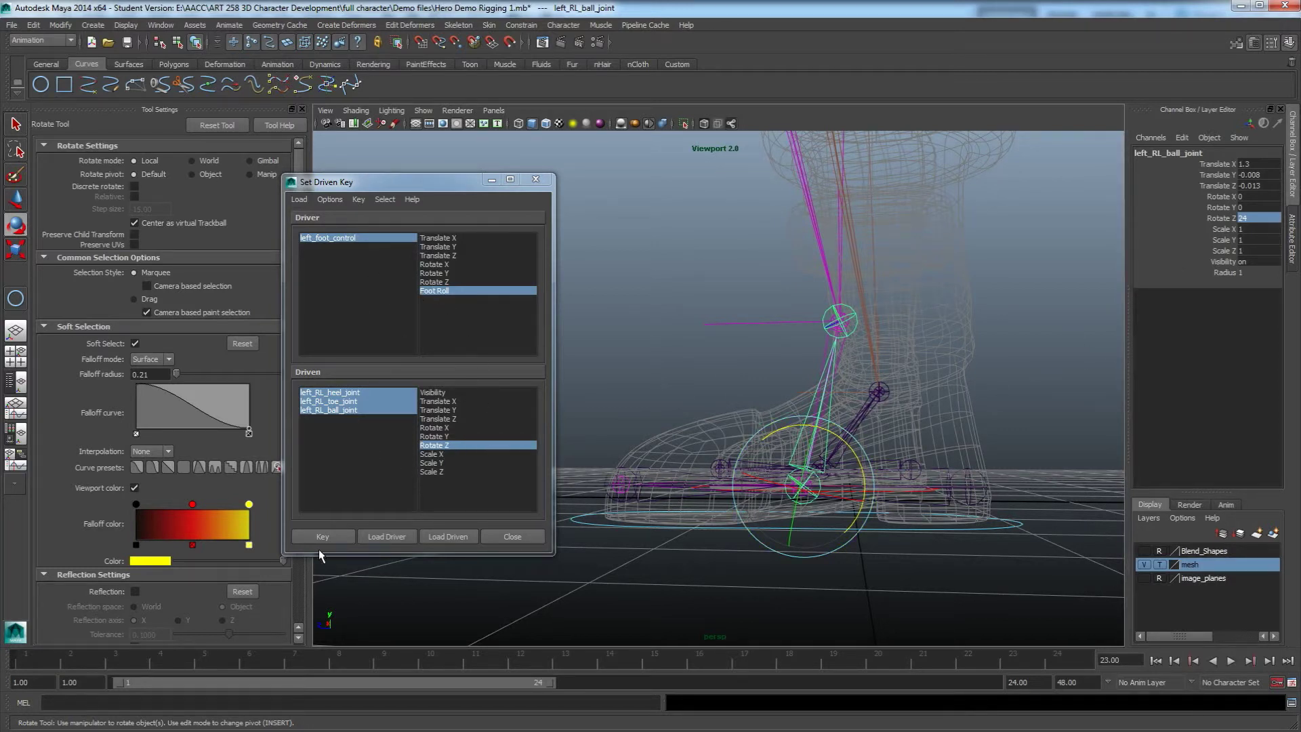
{"action": "left_click", "coordinate": [338, 534]}
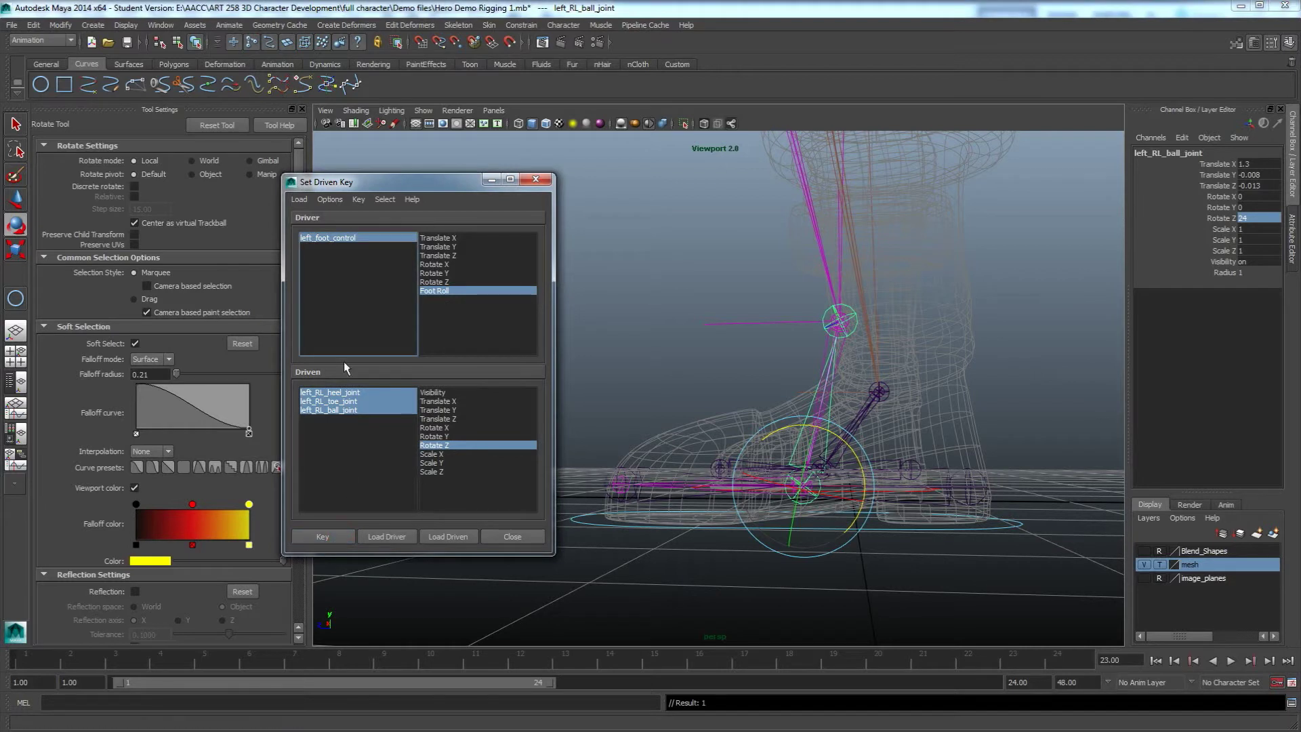
Step: Test the foot roll by sliding left_foot_control's Foot Roll value, and reset Foot Roll to 0
{"action": "left_click", "coordinate": [333, 240]}
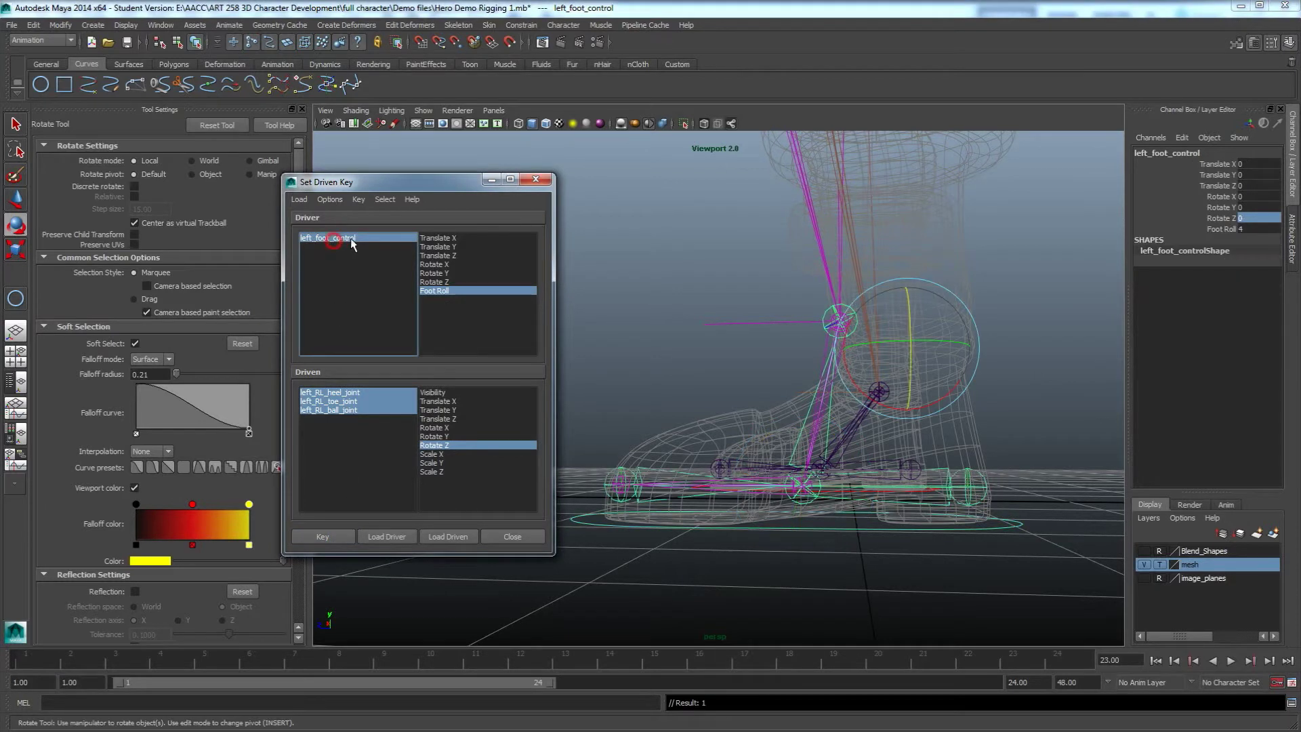
{"action": "left_click", "coordinate": [1224, 229]}
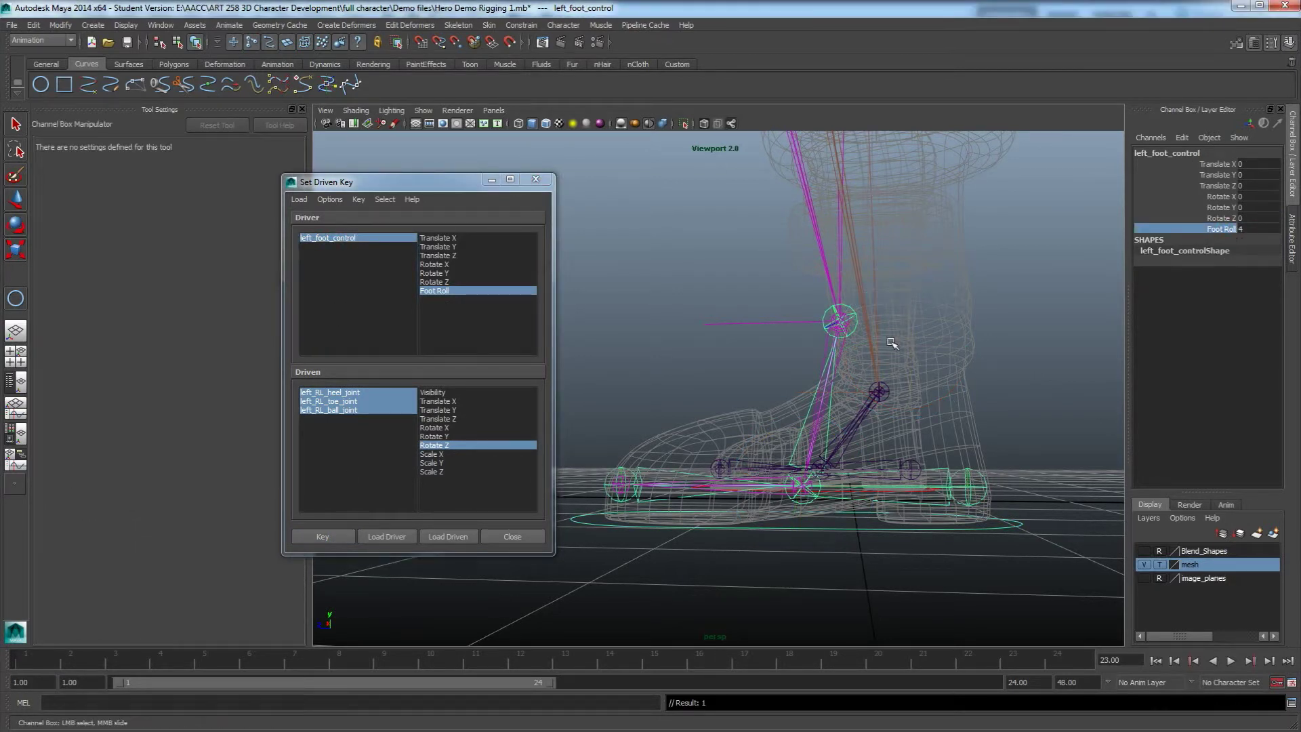
{"action": "middle_click_drag", "start_coordinate": [1018, 349], "coordinate": [907, 401]}
{"action": "key", "text": "ctrl+z"}
{"action": "left_click", "coordinate": [1255, 229]}
{"action": "key", "text": "Return"}
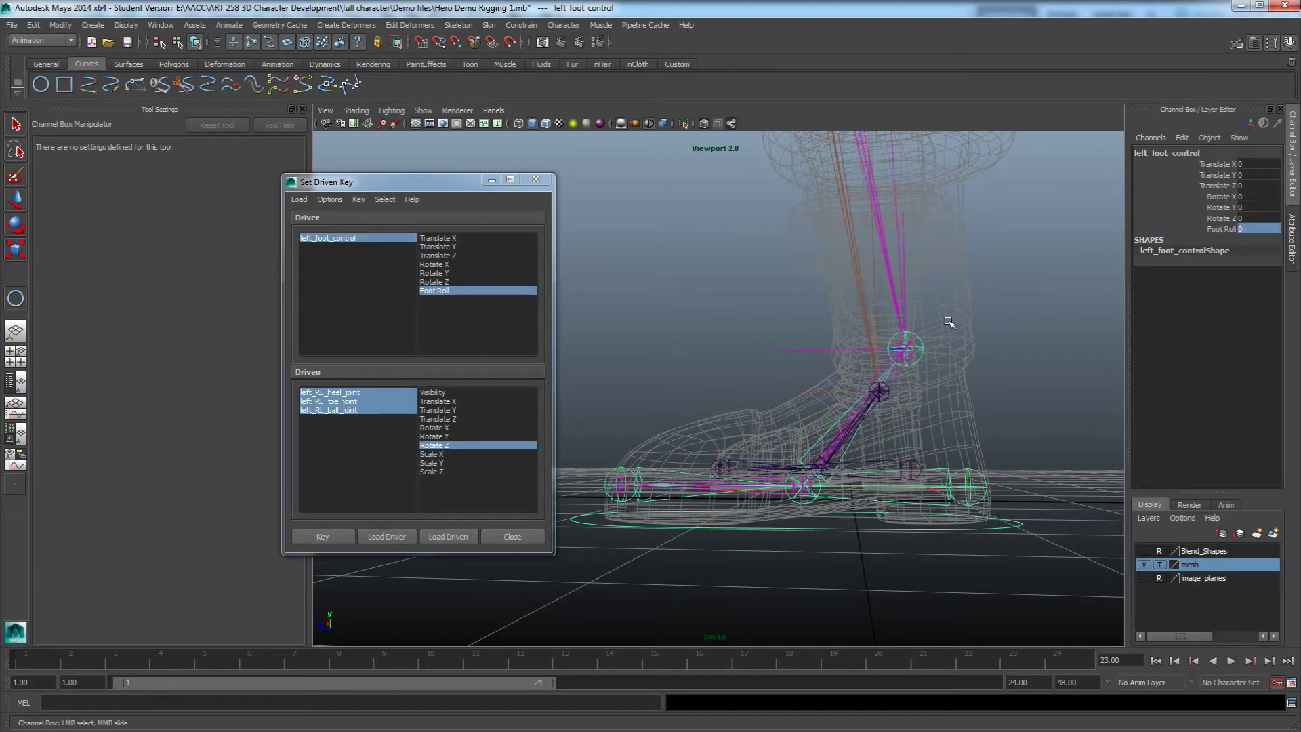
Step: Test rotating left_foot_control about different axes, undoing each rotation
{"action": "right_click_drag", "start_coordinate": [949, 323], "coordinate": [849, 367], "text": "alt"}
{"action": "left_click_drag", "start_coordinate": [802, 377], "coordinate": [848, 433], "text": "alt"}
{"action": "middle_click_drag", "start_coordinate": [873, 445], "coordinate": [869, 430], "text": "alt"}
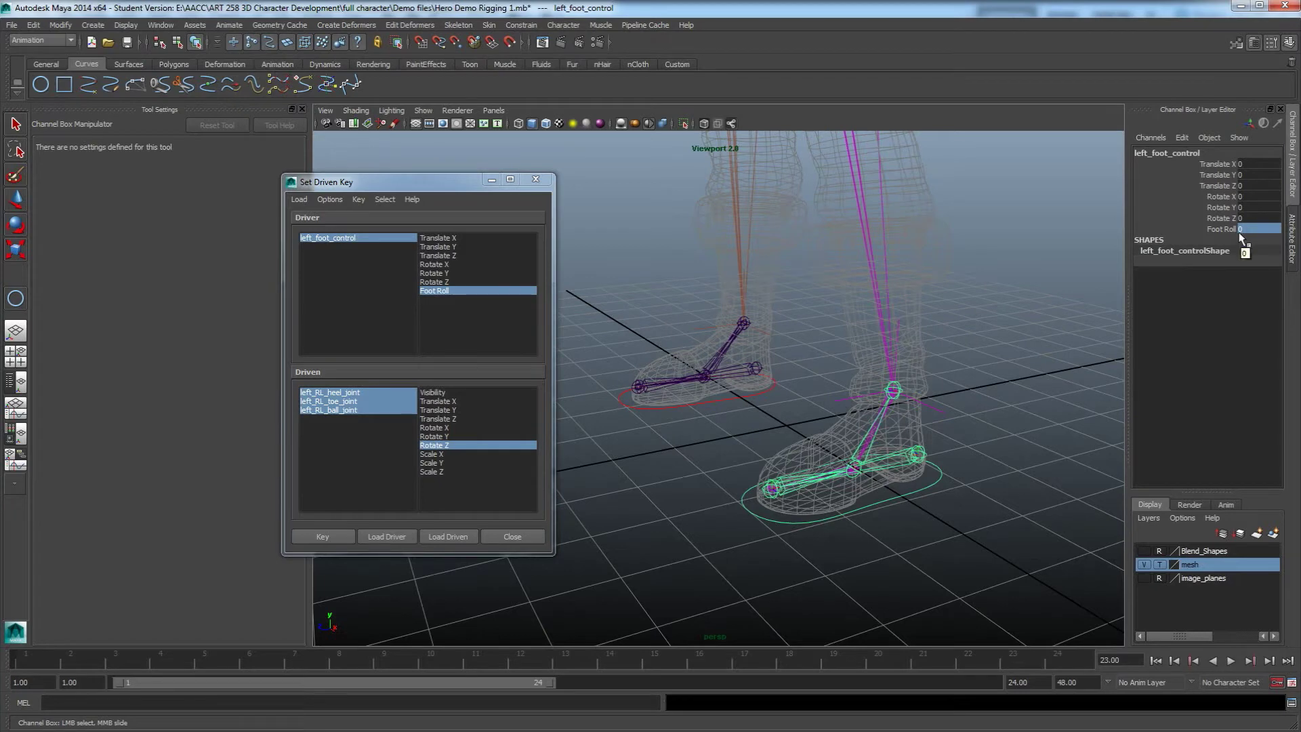
{"action": "left_click_drag", "start_coordinate": [938, 424], "coordinate": [966, 444], "text": "alt"}
{"action": "key", "text": "e"}
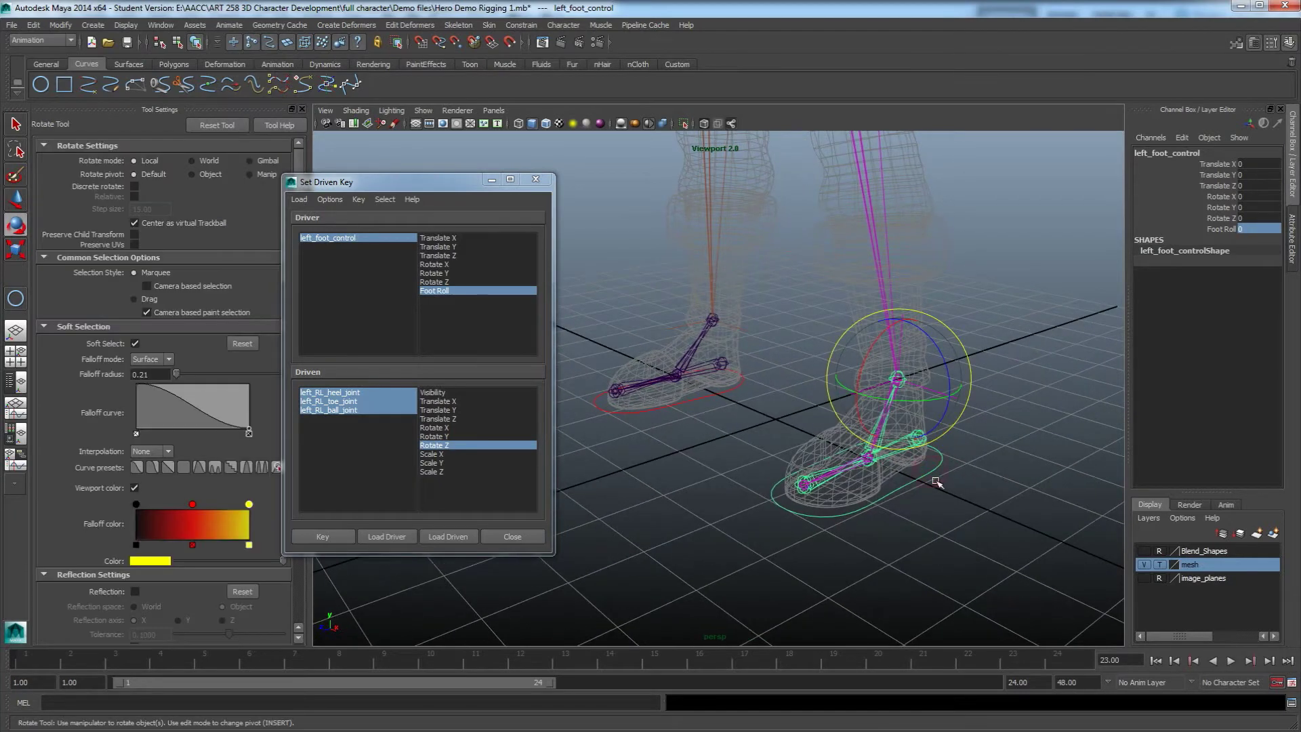
{"action": "mouse_move", "coordinate": [948, 392]}
{"action": "left_mouse_down"}
{"action": "mouse_move", "coordinate": [945, 363]}
{"action": "mouse_move", "coordinate": [939, 377]}
{"action": "left_mouse_up"}
{"action": "key", "text": "ctrl+z"}
{"action": "left_click_drag", "start_coordinate": [861, 370], "coordinate": [857, 349]}
{"action": "key", "text": "ctrl+z"}
Step: Test moving left_foot_control up and forward and sliding its Foot Roll to about -7.9, and undo both changes
{"action": "left_click_drag", "start_coordinate": [942, 566], "coordinate": [919, 482], "text": "alt"}
{"action": "key", "text": "w"}
{"action": "left_click_drag", "start_coordinate": [876, 399], "coordinate": [717, 314]}
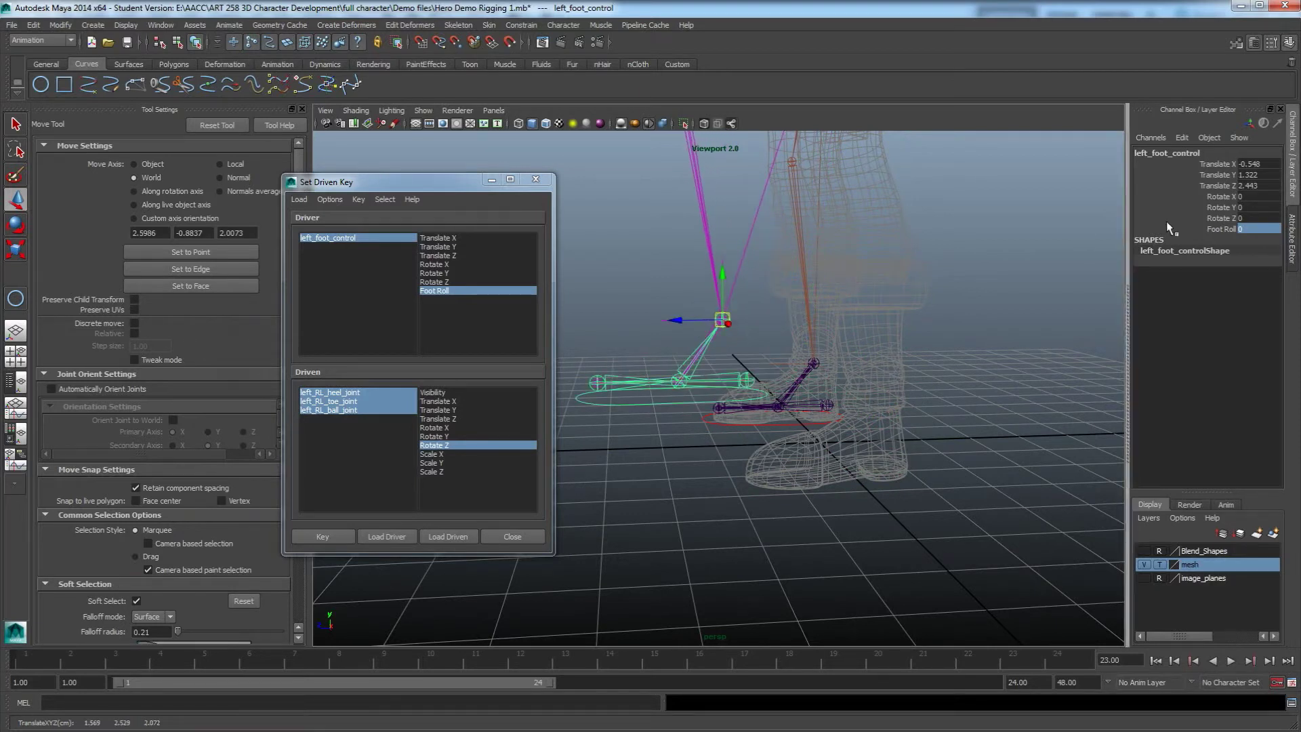
{"action": "left_click", "coordinate": [1222, 229]}
{"action": "middle_click_drag", "start_coordinate": [978, 326], "coordinate": [919, 315]}
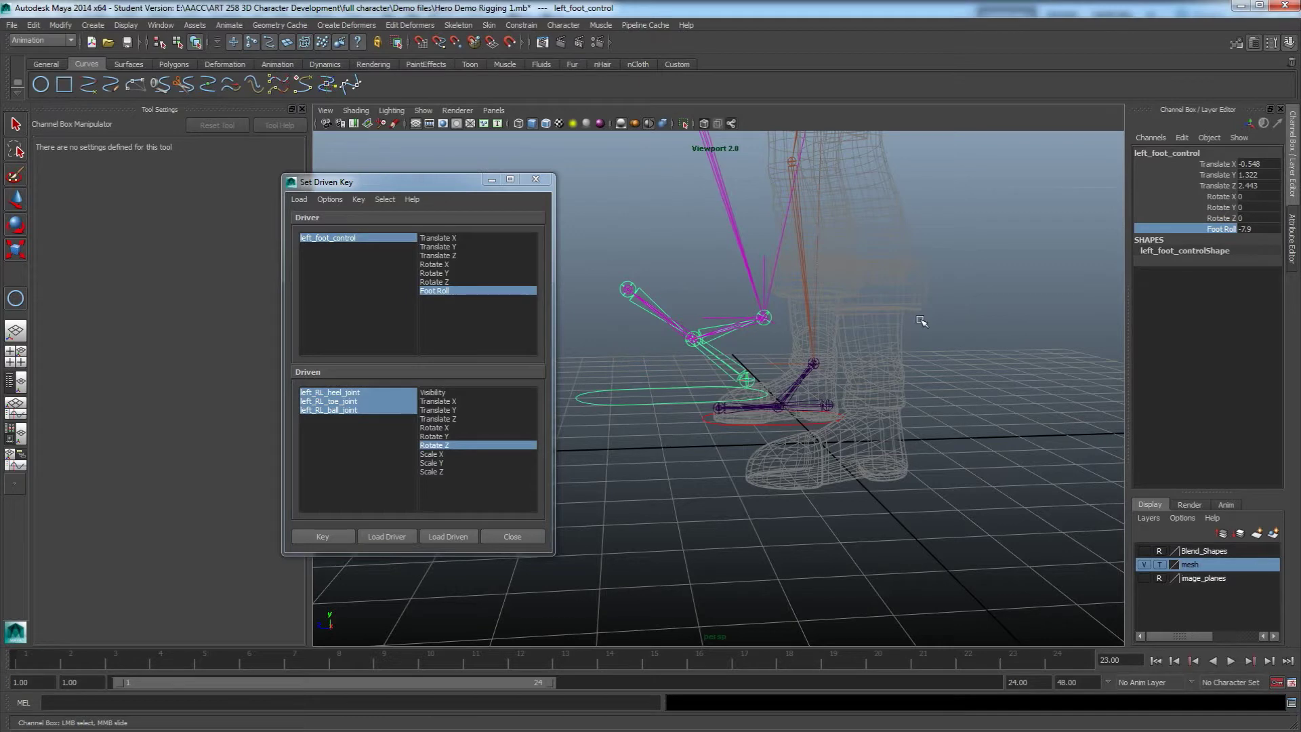
{"action": "key", "text": "ctrl+z"}
{"action": "key", "text": "ctrl+z"}
{"action": "left_click_drag", "start_coordinate": [882, 469], "coordinate": [915, 483], "text": "alt"}
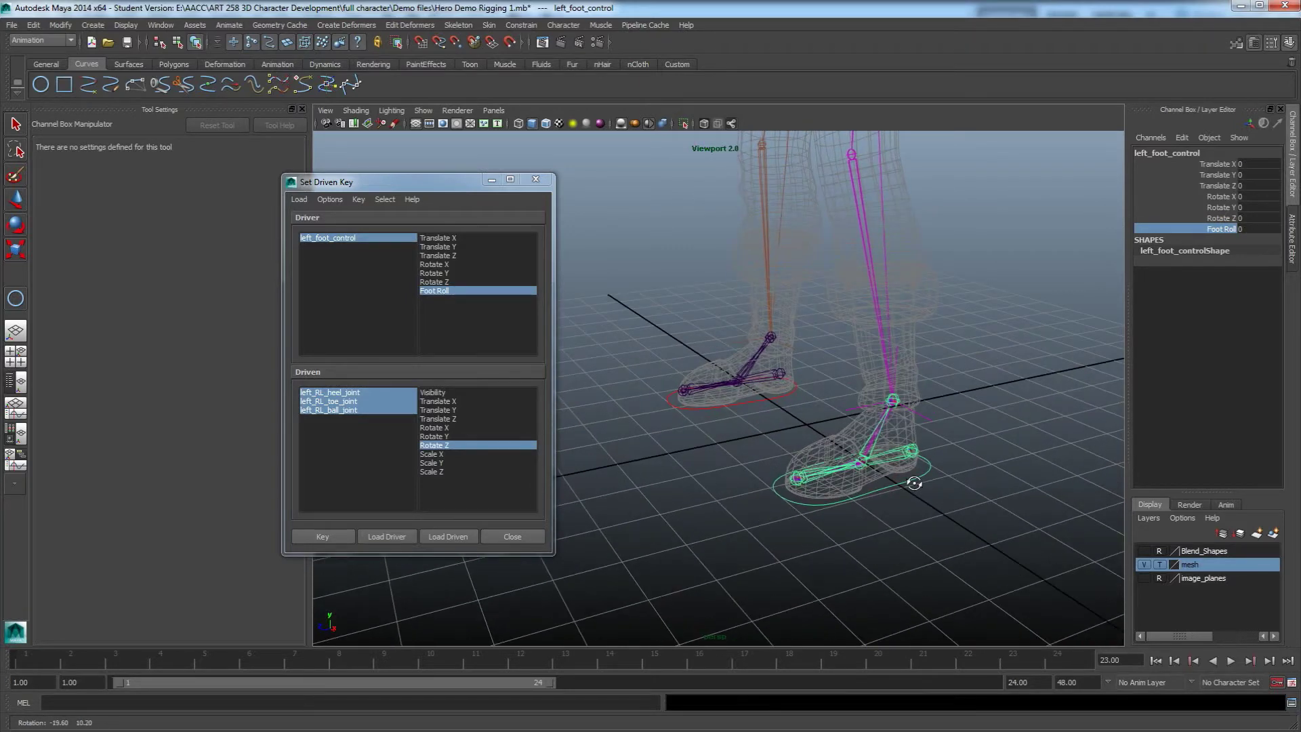
{"action": "scroll", "coordinate": [908, 484], "scroll_direction": "up", "scroll_amount": 3}
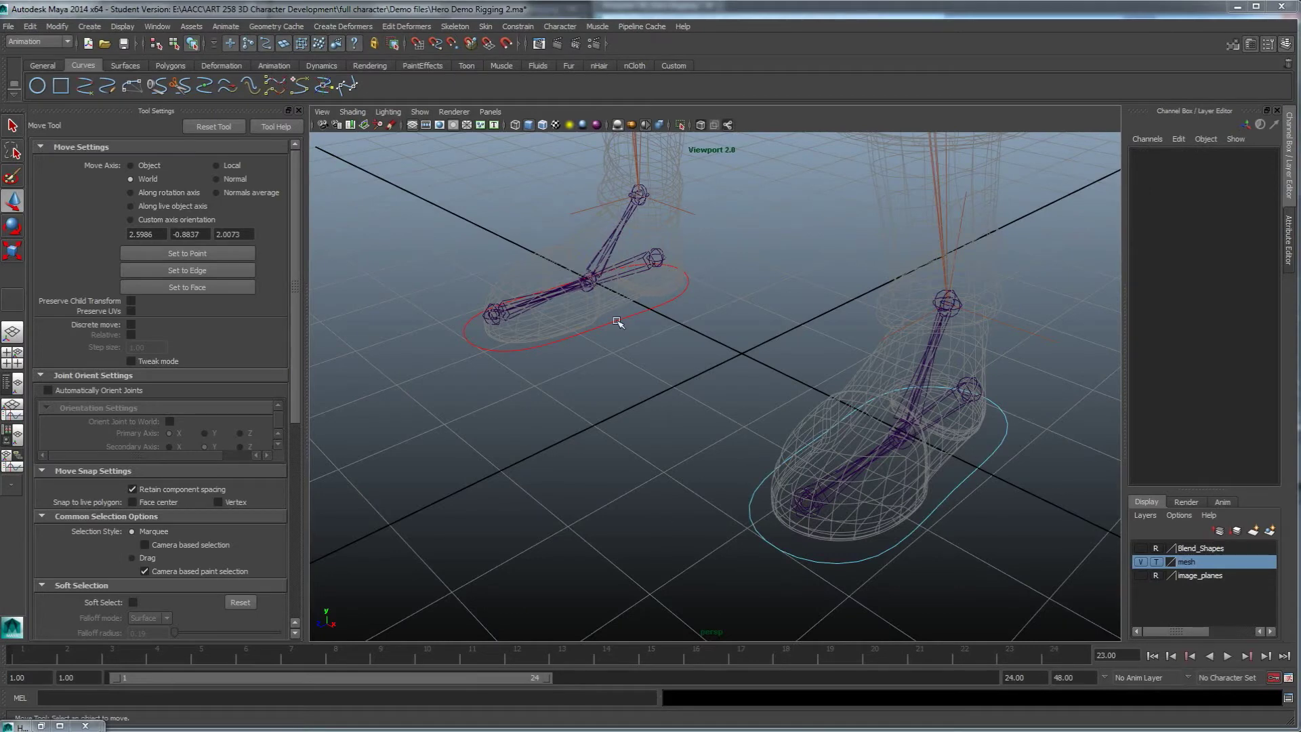
Step: Point-constrain the right leg's IK handle to right_RL_ankle_joint
{"action": "left_click_drag", "start_coordinate": [616, 321], "coordinate": [625, 321], "text": "alt"}
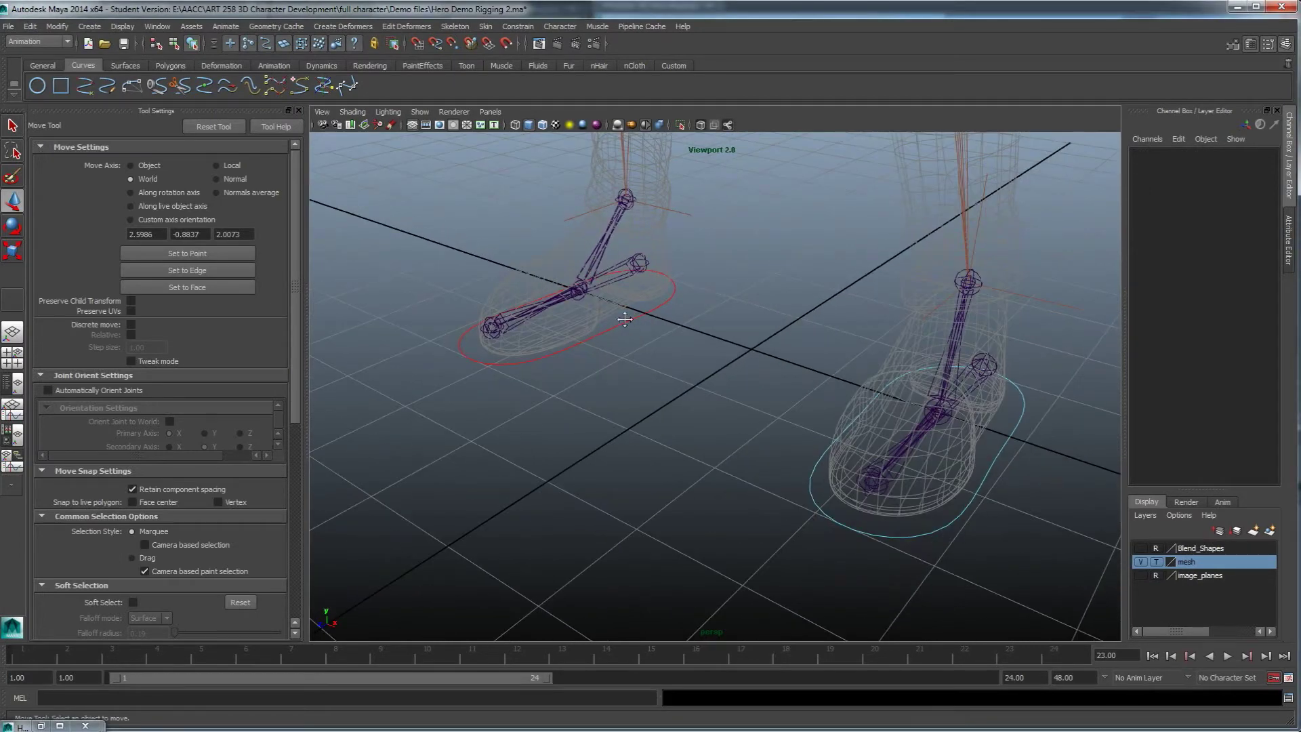
{"action": "middle_click_drag", "start_coordinate": [624, 320], "coordinate": [714, 380], "text": "alt"}
{"action": "scroll", "coordinate": [714, 380], "scroll_direction": "up", "scroll_amount": 5}
{"action": "left_click_drag", "start_coordinate": [714, 380], "coordinate": [750, 402], "text": "alt"}
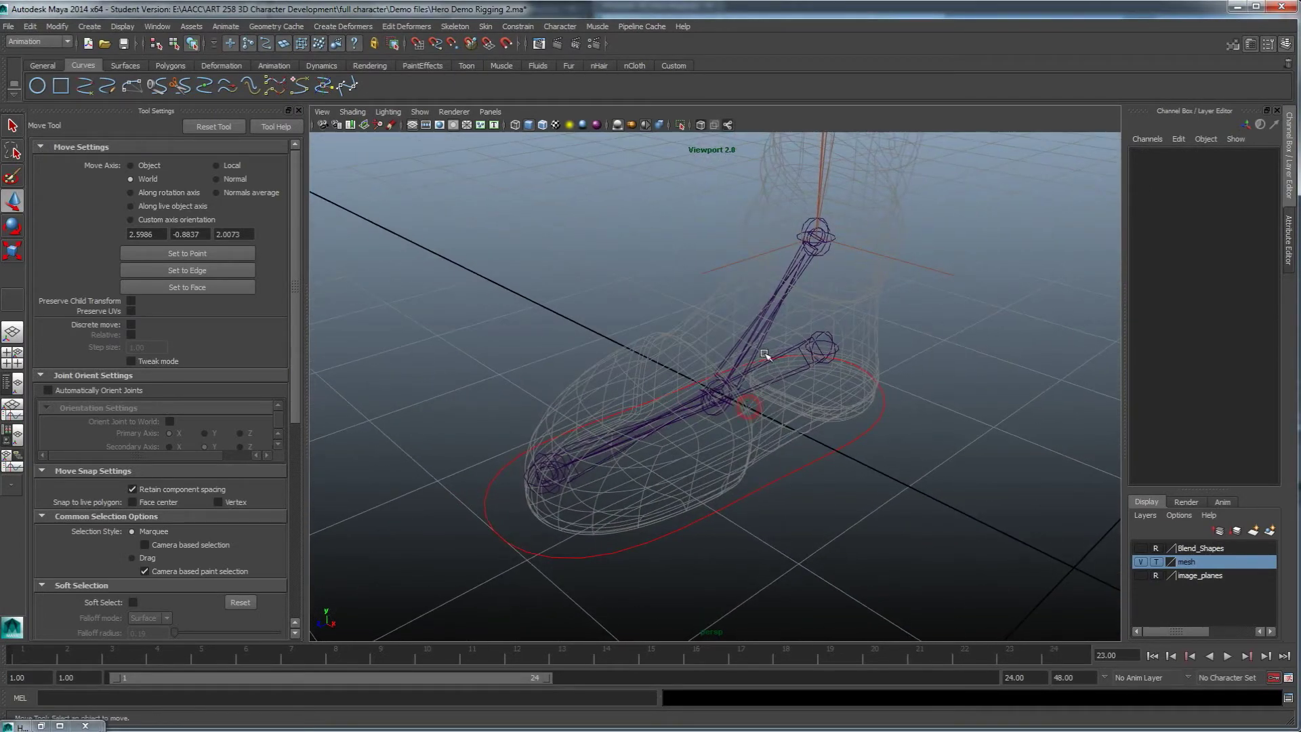
{"action": "scroll", "coordinate": [779, 377], "scroll_direction": "up", "scroll_amount": 5}
{"action": "left_click_drag", "start_coordinate": [777, 394], "coordinate": [779, 272], "text": "alt"}
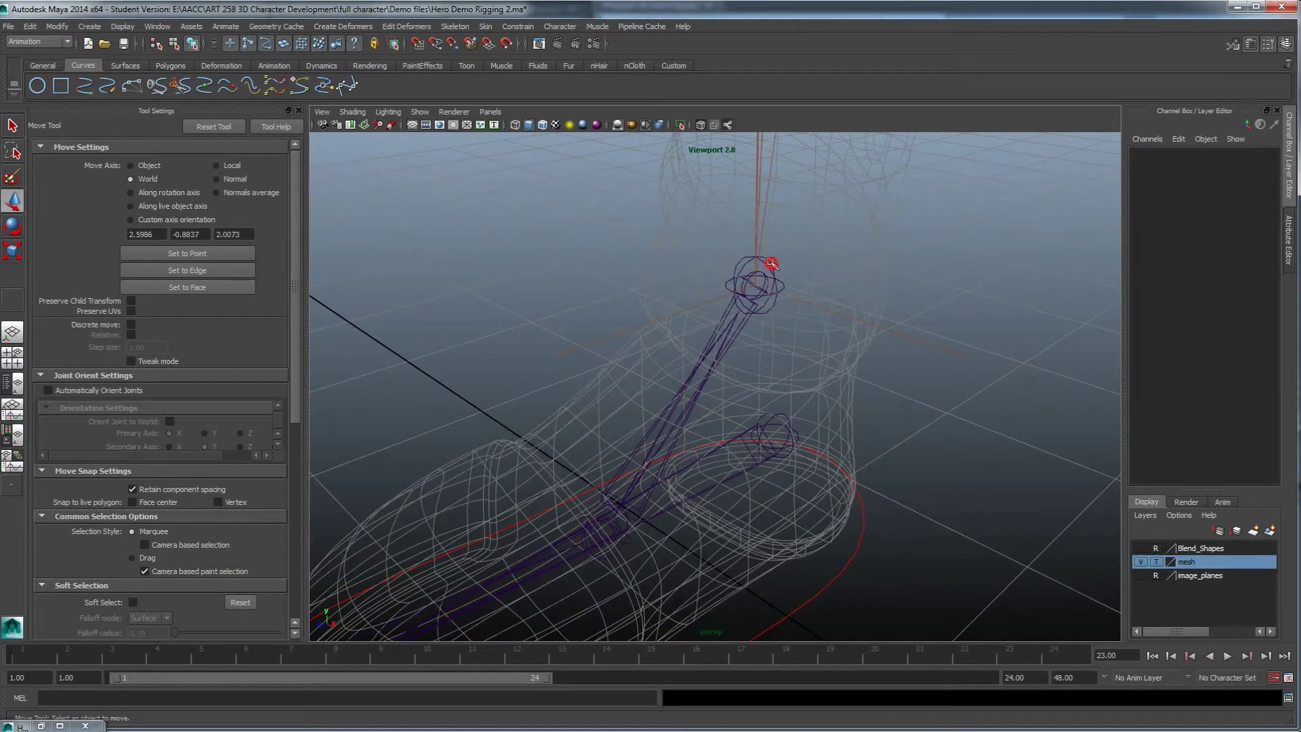
{"action": "left_click", "coordinate": [770, 263]}
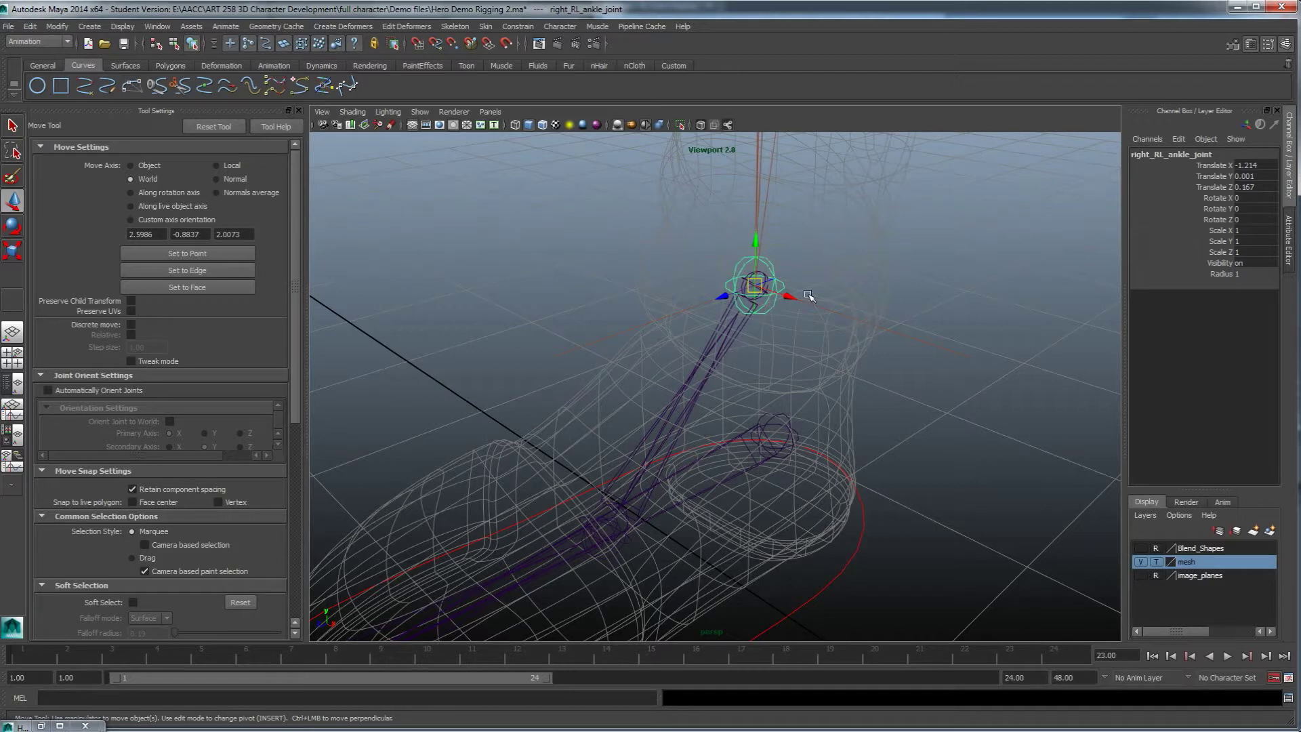
{"action": "left_click_drag", "start_coordinate": [991, 392], "coordinate": [936, 321]}
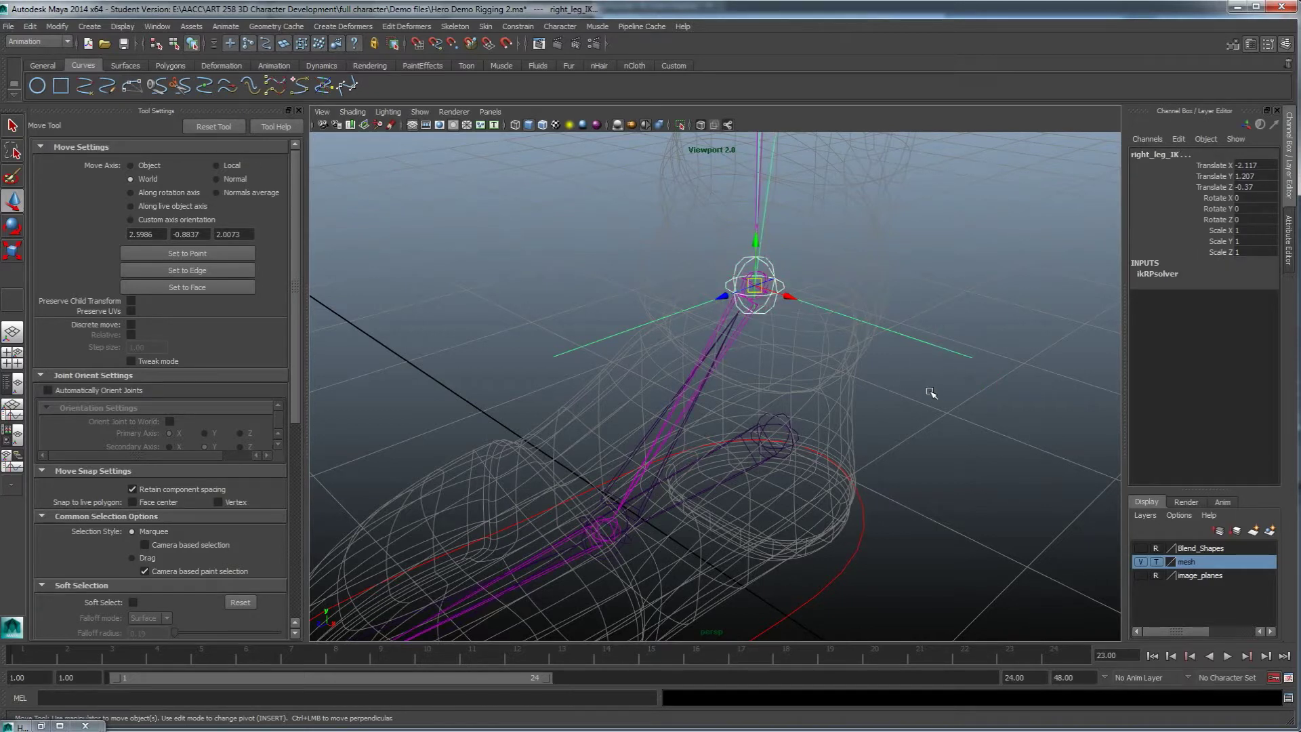
{"action": "left_click", "coordinate": [518, 25]}
{"action": "left_click", "coordinate": [532, 47]}
{"action": "left_click", "coordinate": [1046, 276]}
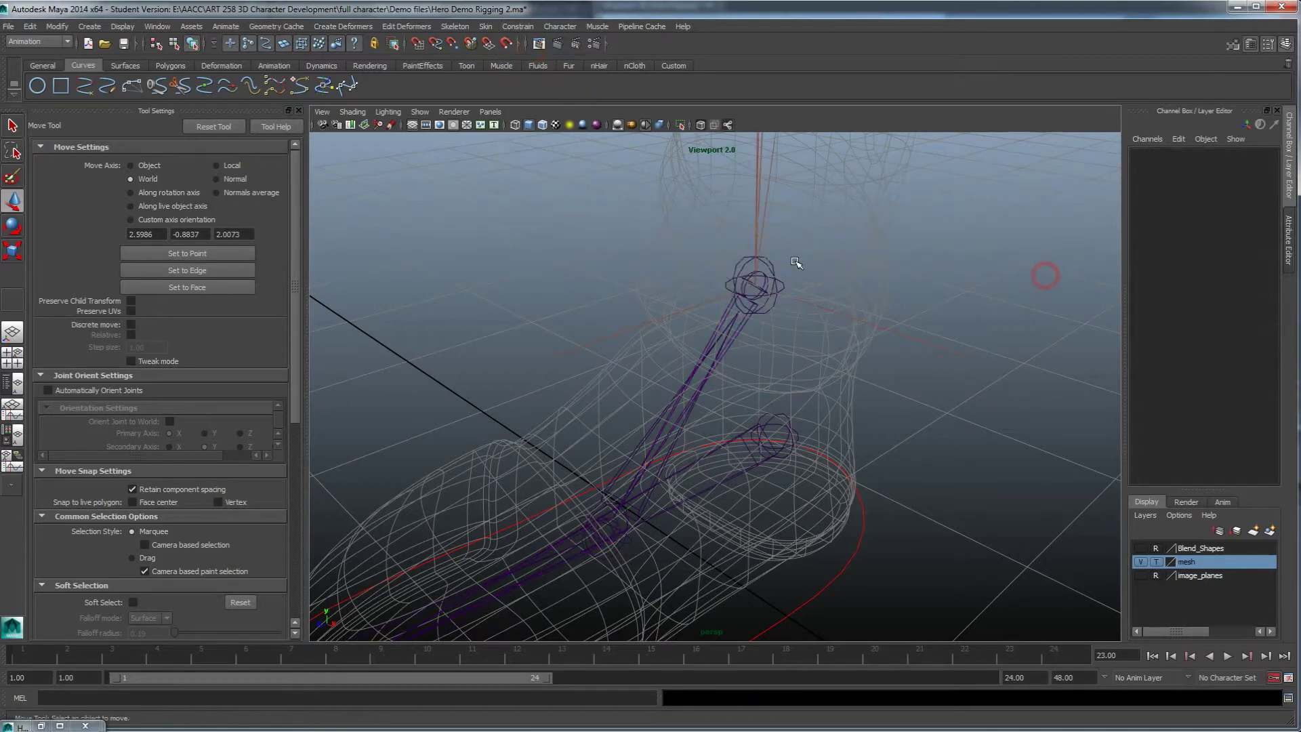
Step: Test moving right_RL_ankle_joint to check that the right leg follows, and undo the move
{"action": "left_click", "coordinate": [759, 274]}
{"action": "left_click_drag", "start_coordinate": [759, 275], "coordinate": [711, 178]}
{"action": "key", "text": "ctrl+z"}
Step: Orient-constrain right_ankle_joint to right_RL_ball_joint with Maintain offset on and all axes constrained
{"action": "left_click_drag", "start_coordinate": [740, 417], "coordinate": [641, 452], "text": "alt"}
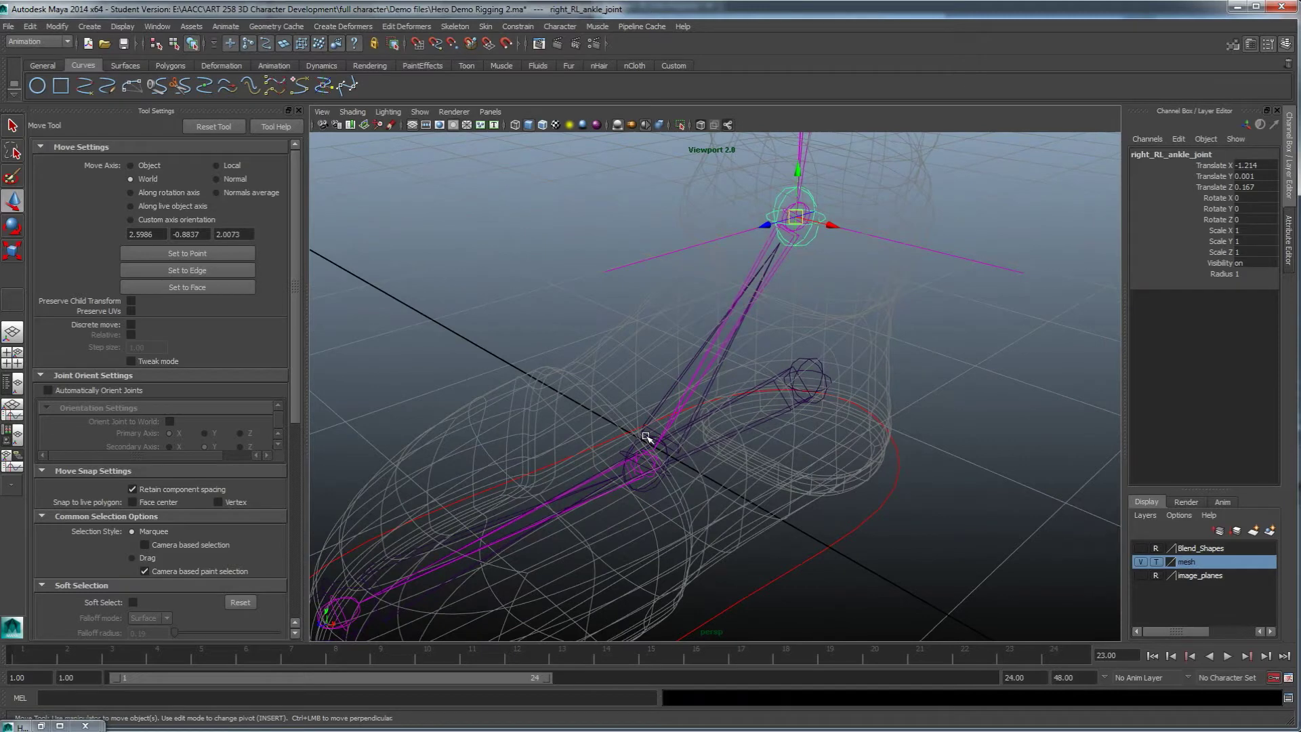
{"action": "left_click", "coordinate": [620, 463]}
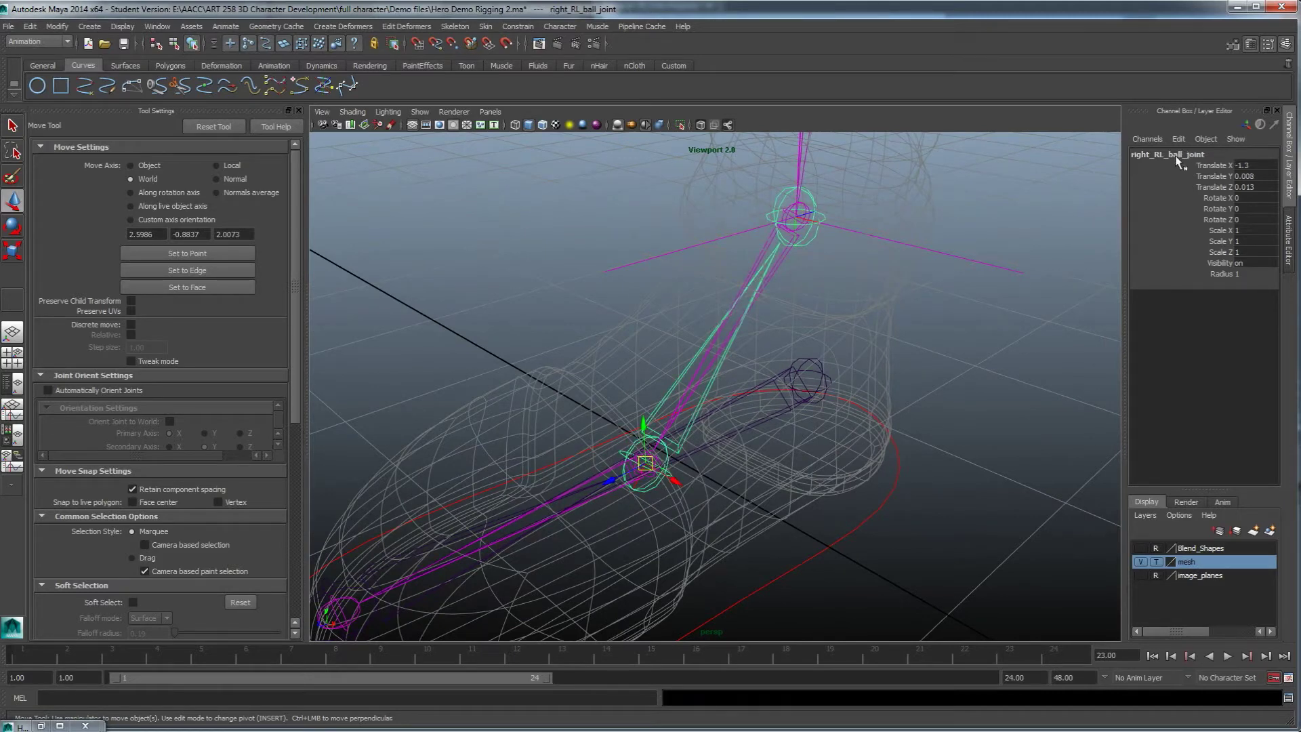
{"action": "left_click_drag", "start_coordinate": [774, 208], "coordinate": [772, 351], "text": "alt"}
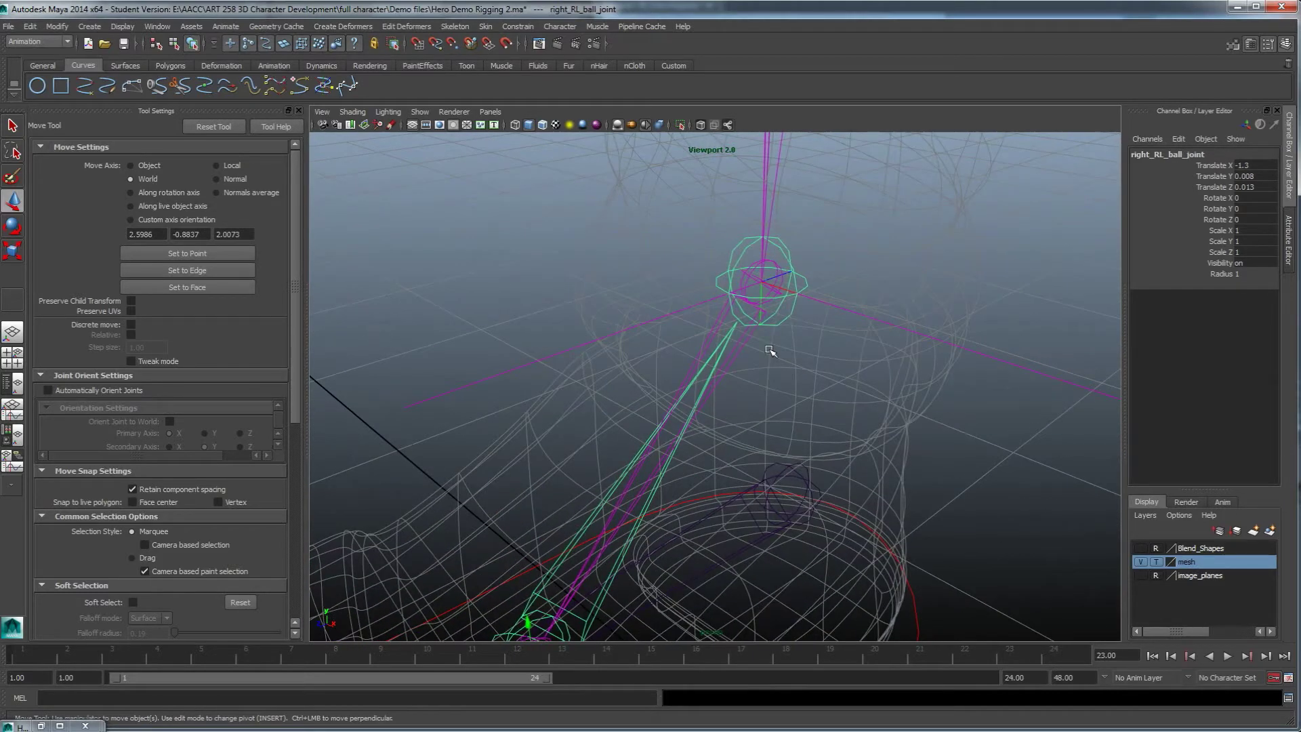
{"action": "left_click", "coordinate": [774, 261]}
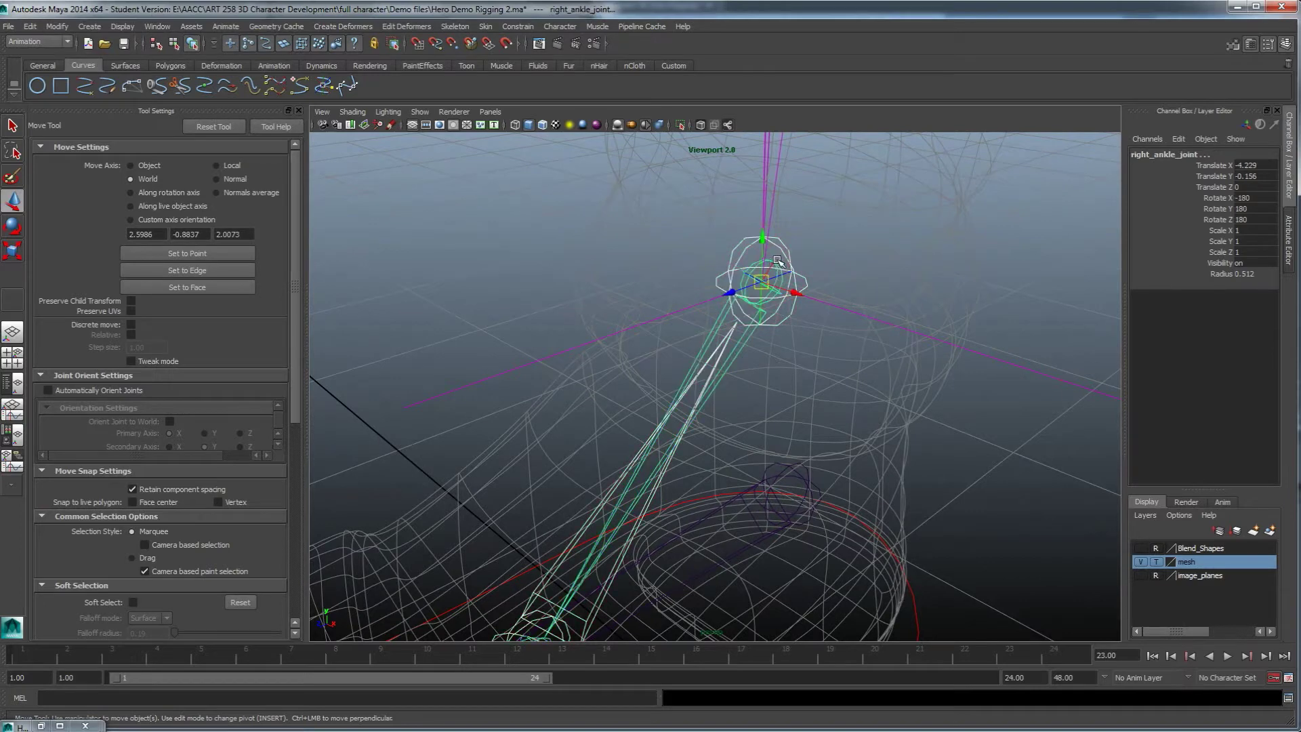
{"action": "scroll", "coordinate": [697, 354], "scroll_direction": "down", "scroll_amount": 1}
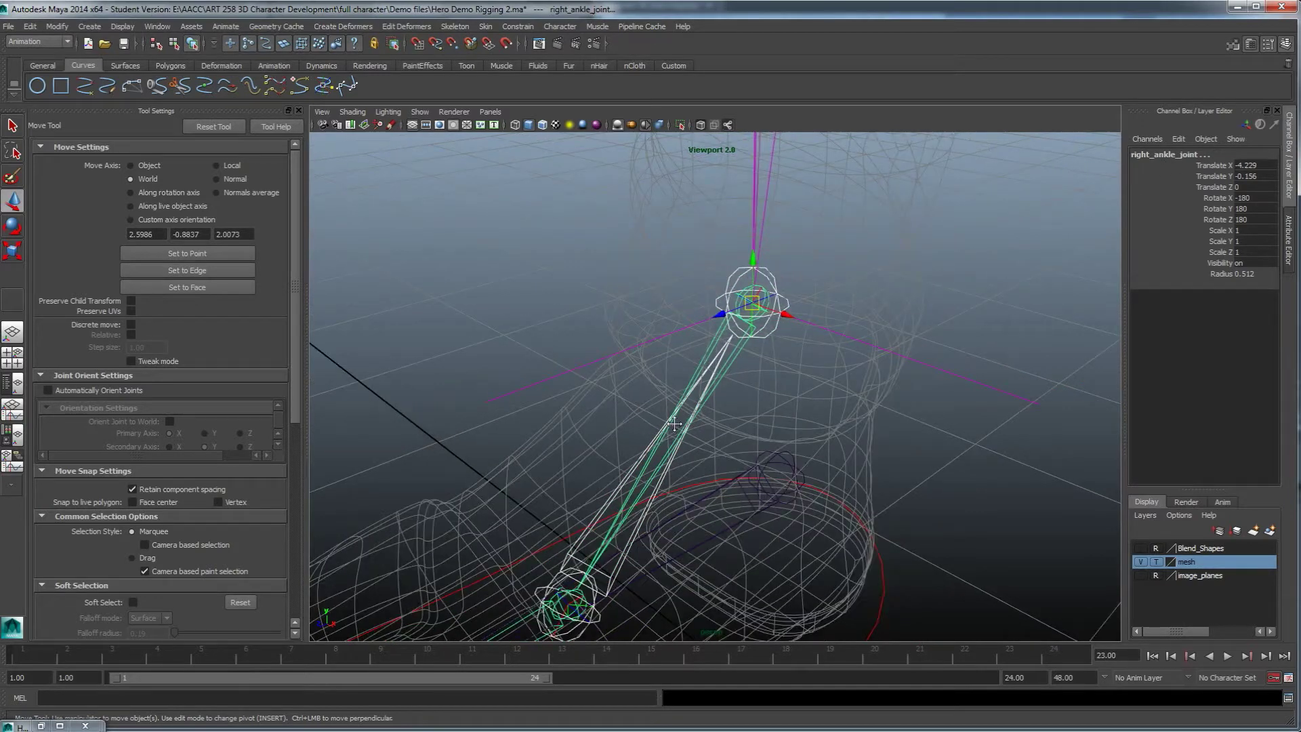
{"action": "middle_click_drag", "start_coordinate": [675, 425], "coordinate": [714, 330], "text": "alt"}
{"action": "left_click", "coordinate": [517, 26]}
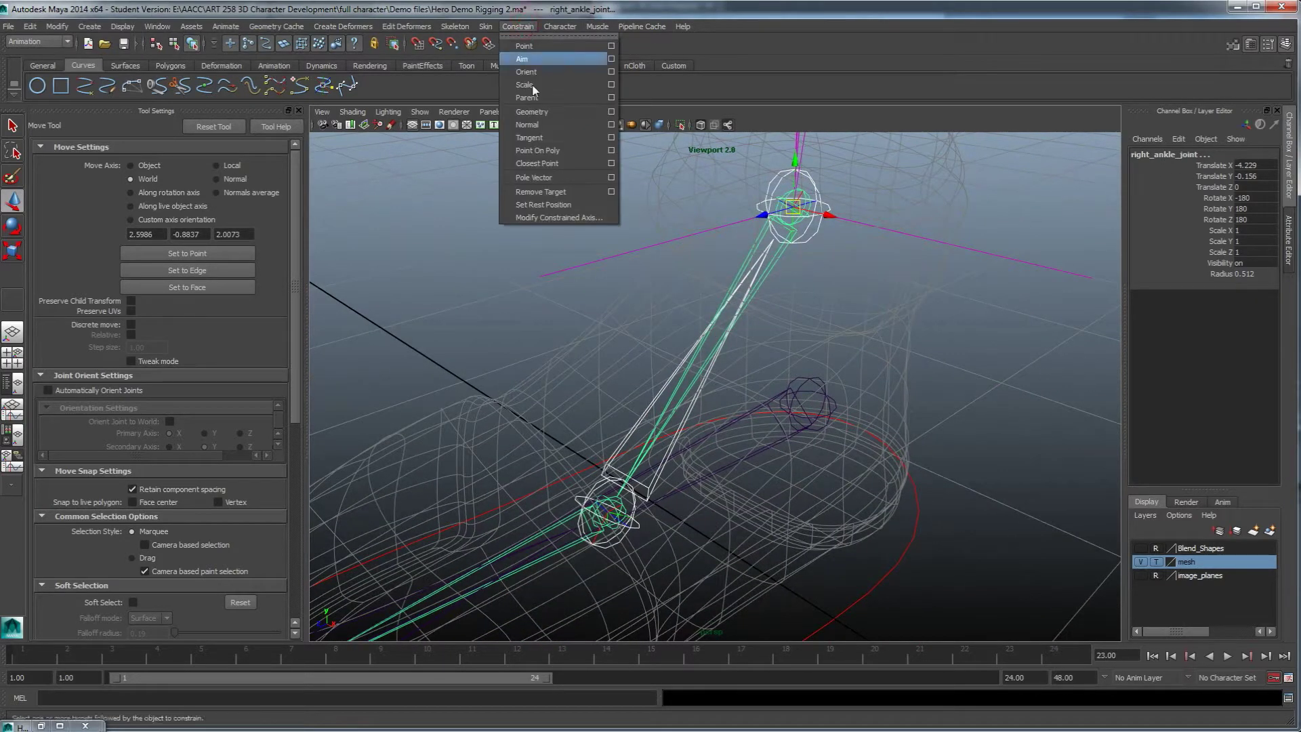
{"action": "left_click", "coordinate": [610, 71]}
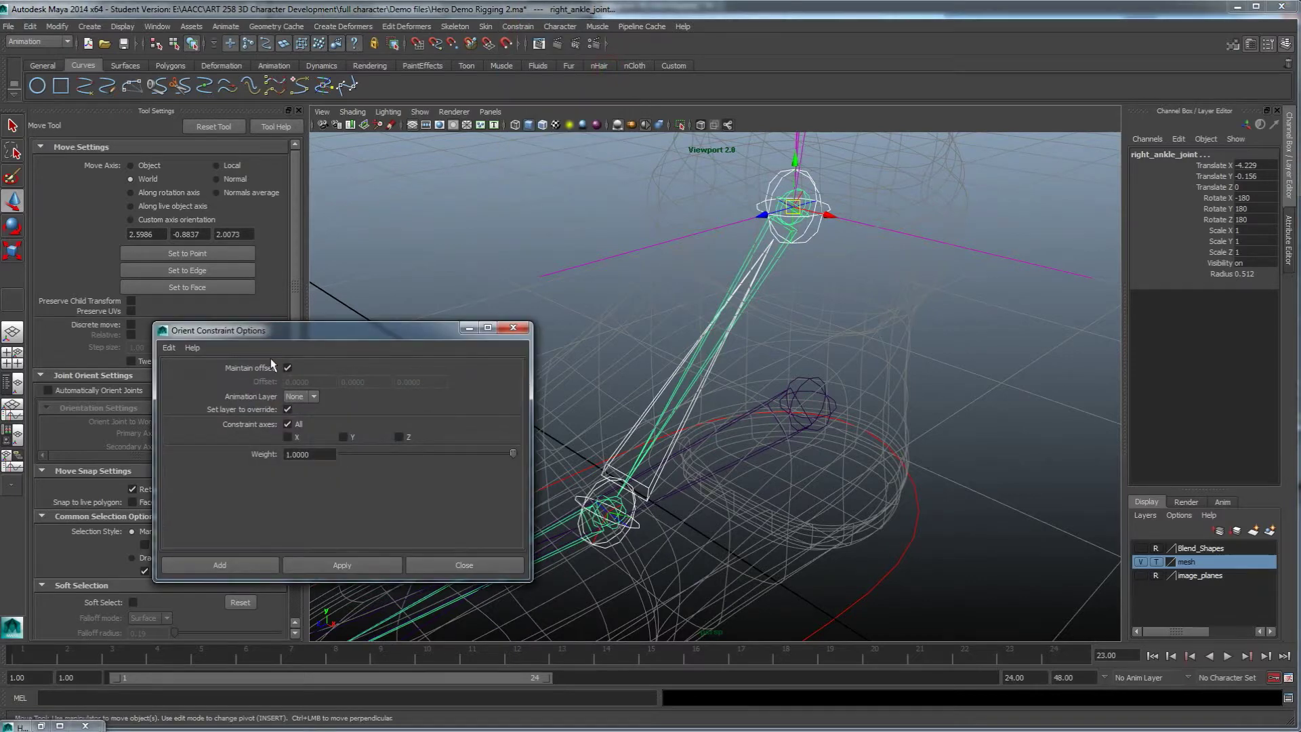
{"action": "left_click", "coordinate": [309, 564]}
Step: Orient-constrain right_ball_joint to right_RL_toe_joint with Maintain offset on and all axes constrained
{"action": "middle_click_drag", "start_coordinate": [620, 381], "coordinate": [796, 341], "text": "alt"}
{"action": "scroll", "coordinate": [718, 393], "scroll_direction": "down", "scroll_amount": 2}
{"action": "middle_click_drag", "start_coordinate": [658, 412], "coordinate": [670, 380], "text": "alt"}
{"action": "left_click", "coordinate": [625, 451]}
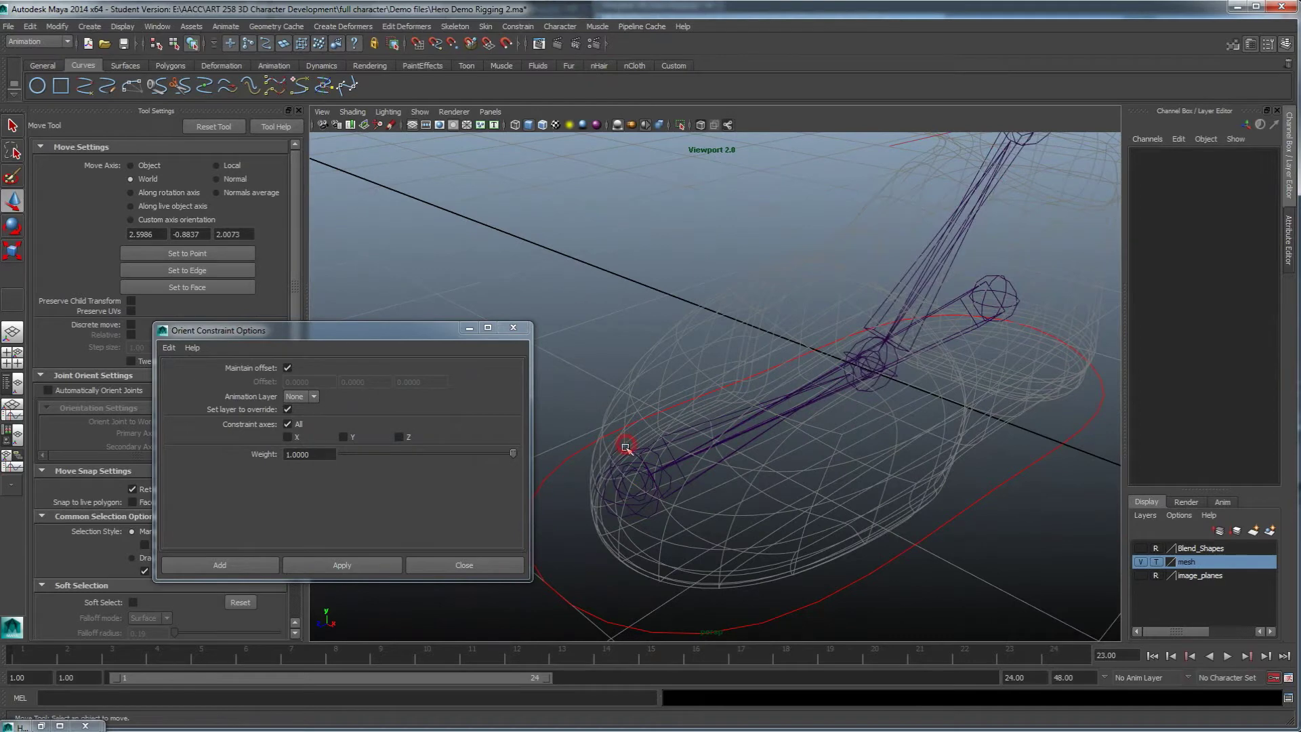
{"action": "left_click", "coordinate": [630, 454]}
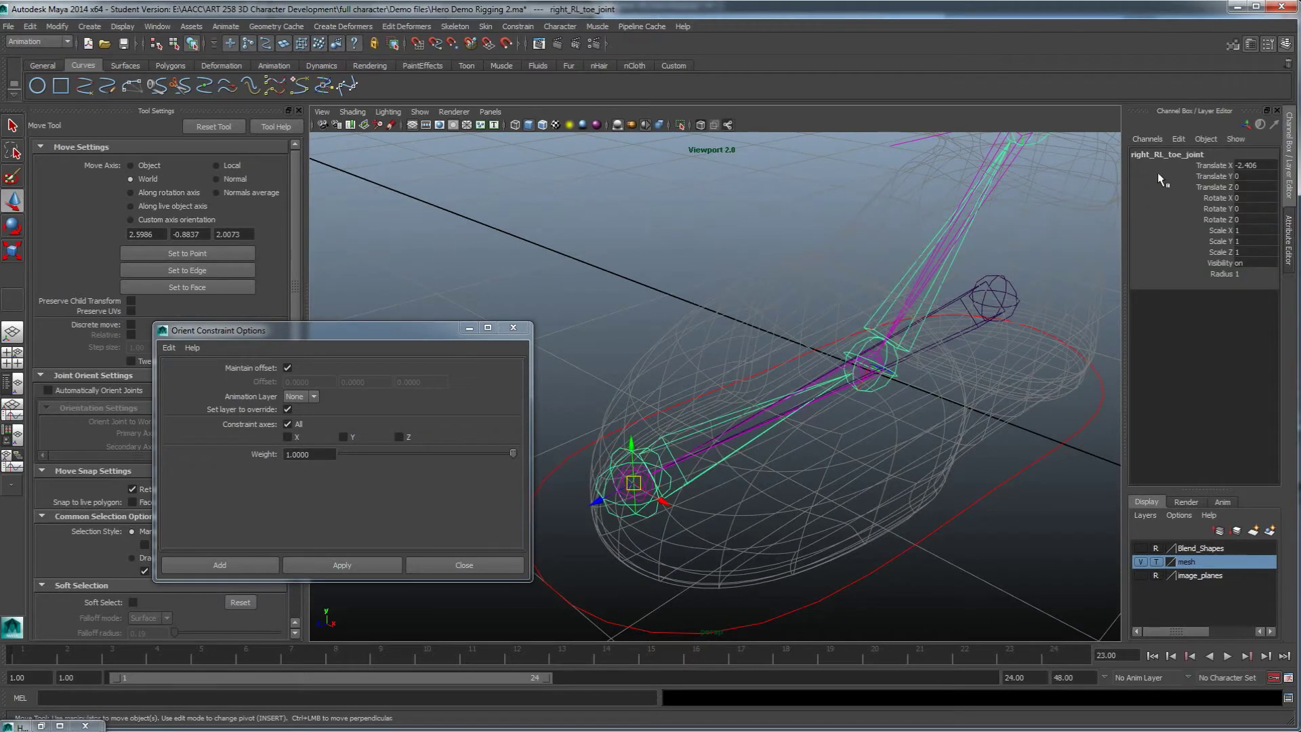
{"action": "left_click", "coordinate": [882, 362], "text": "shift"}
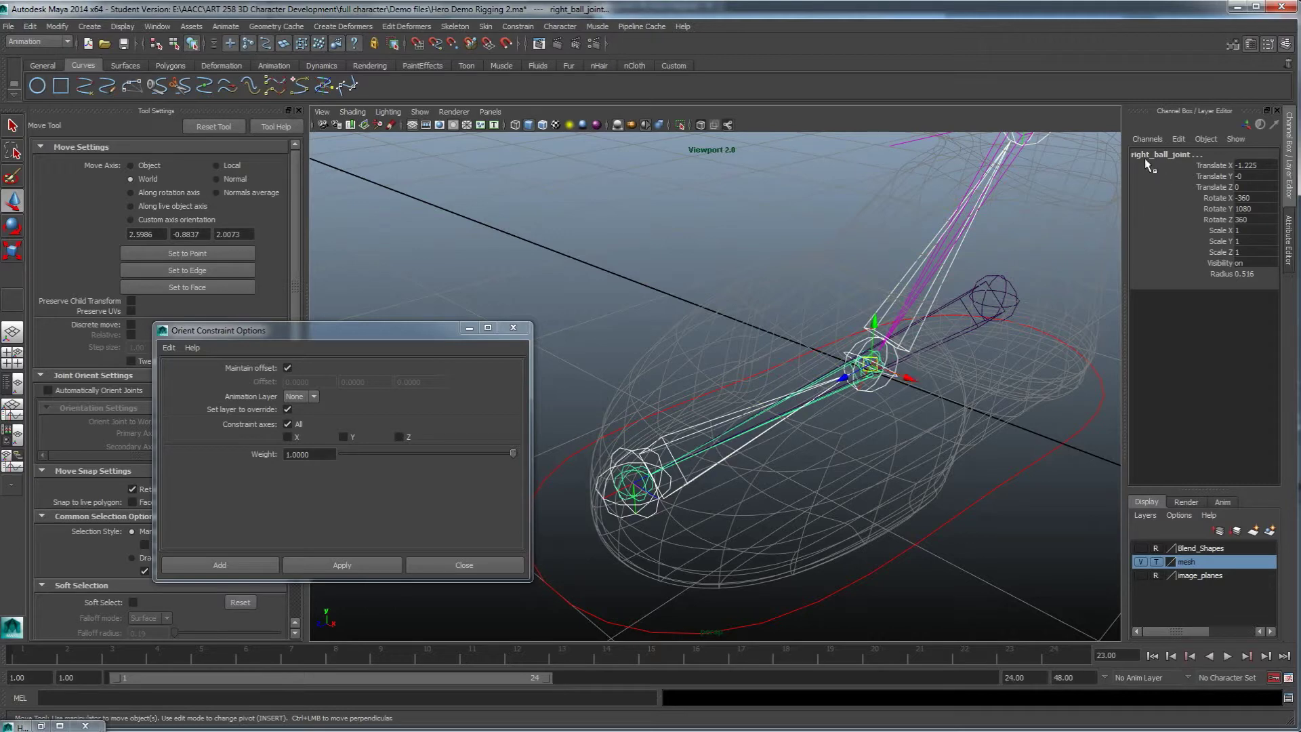
{"action": "left_click", "coordinate": [245, 564]}
{"action": "left_click", "coordinate": [627, 331]}
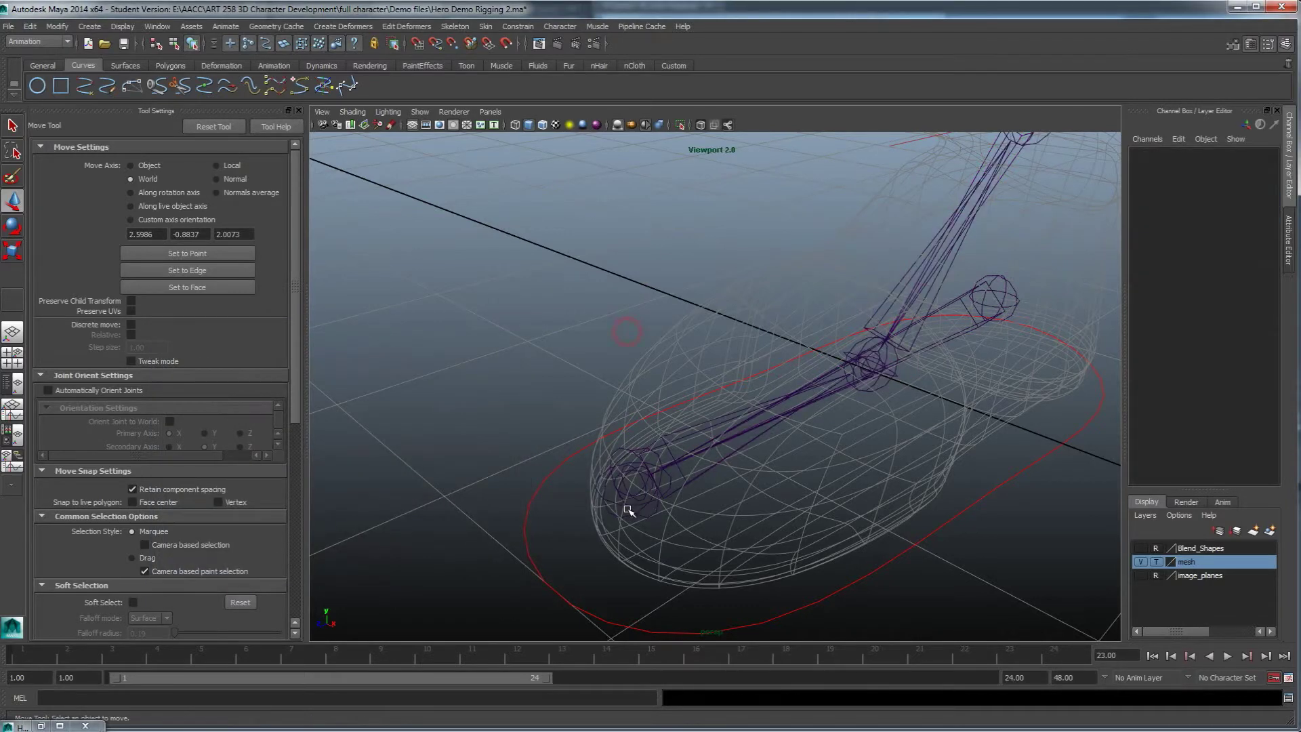
Step: Test rotating right_RL_toe_joint to check that the right foot follows, and undo the rotation
{"action": "left_click", "coordinate": [614, 458]}
{"action": "right_click_drag", "start_coordinate": [616, 467], "coordinate": [632, 531], "text": "alt"}
{"action": "left_click_drag", "start_coordinate": [633, 531], "coordinate": [607, 525], "text": "alt"}
{"action": "key", "text": "e"}
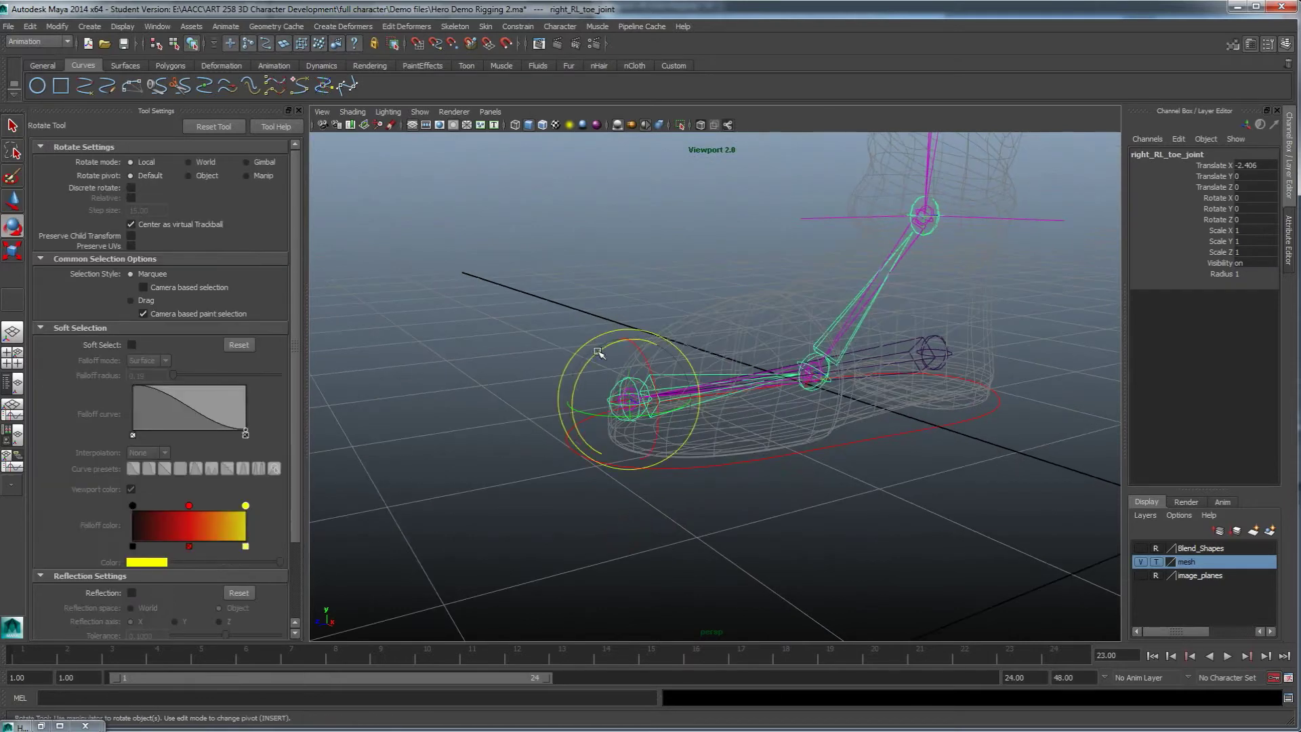
{"action": "left_click_drag", "start_coordinate": [598, 351], "coordinate": [697, 399]}
{"action": "key", "text": "ctrl+z"}
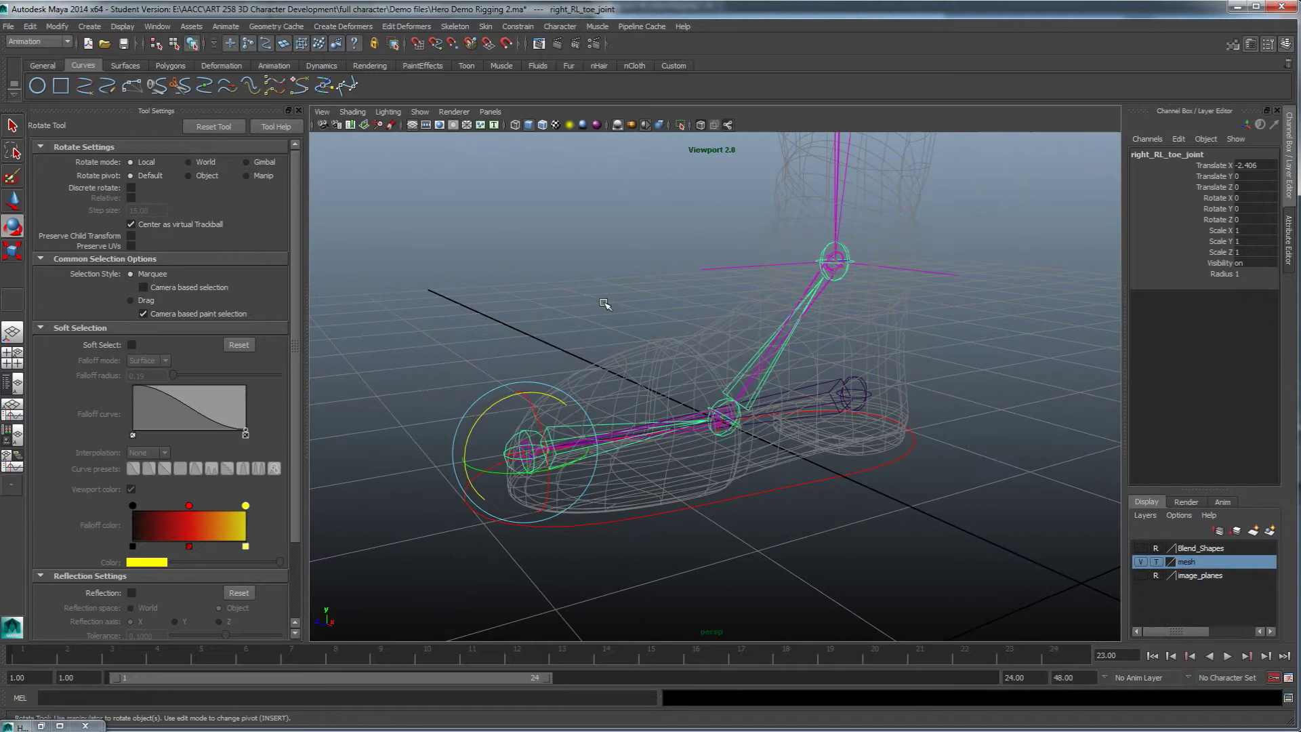
{"action": "left_click", "coordinate": [604, 304]}
Step: Parent right_RL_heel_joint to the right foot's control curve, left_foot_control1
{"action": "left_click_drag", "start_coordinate": [604, 303], "coordinate": [619, 325], "text": "alt"}
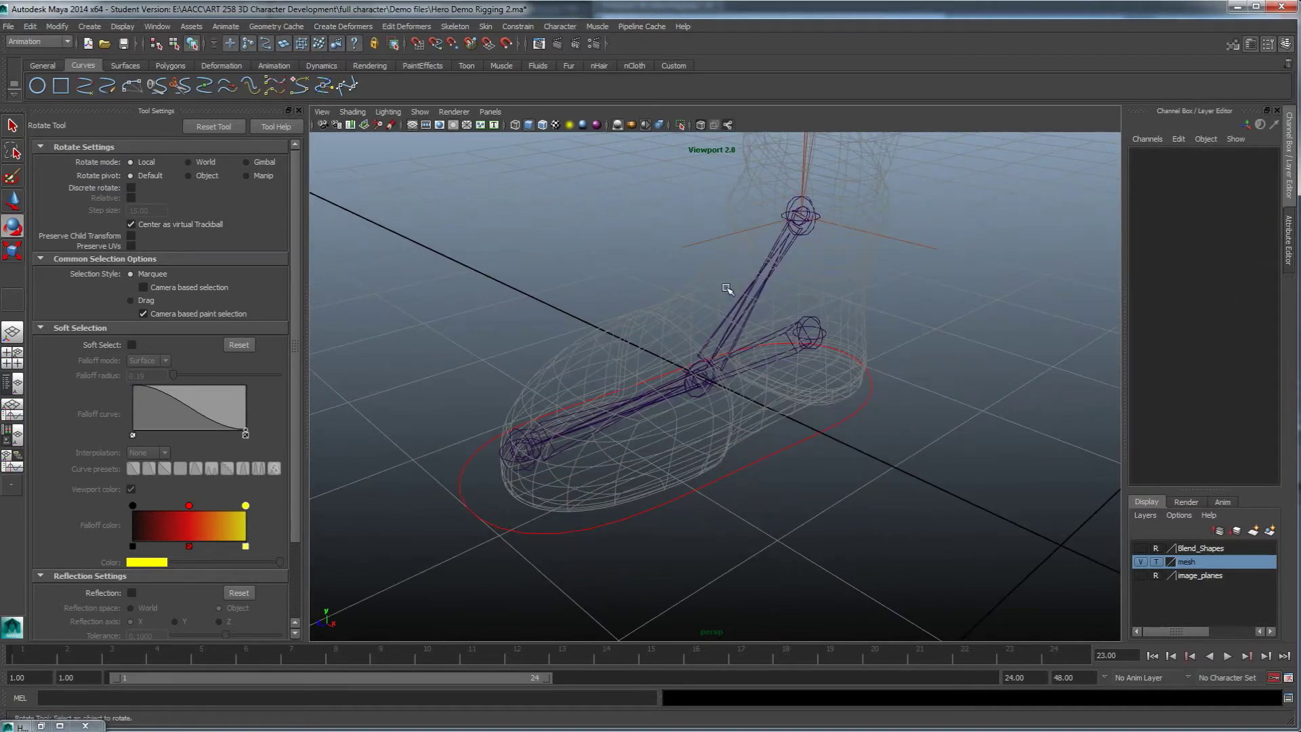
{"action": "left_click_drag", "start_coordinate": [727, 289], "coordinate": [674, 343], "text": "alt"}
{"action": "left_click_drag", "start_coordinate": [817, 489], "coordinate": [792, 455]}
{"action": "left_click", "coordinate": [819, 334]}
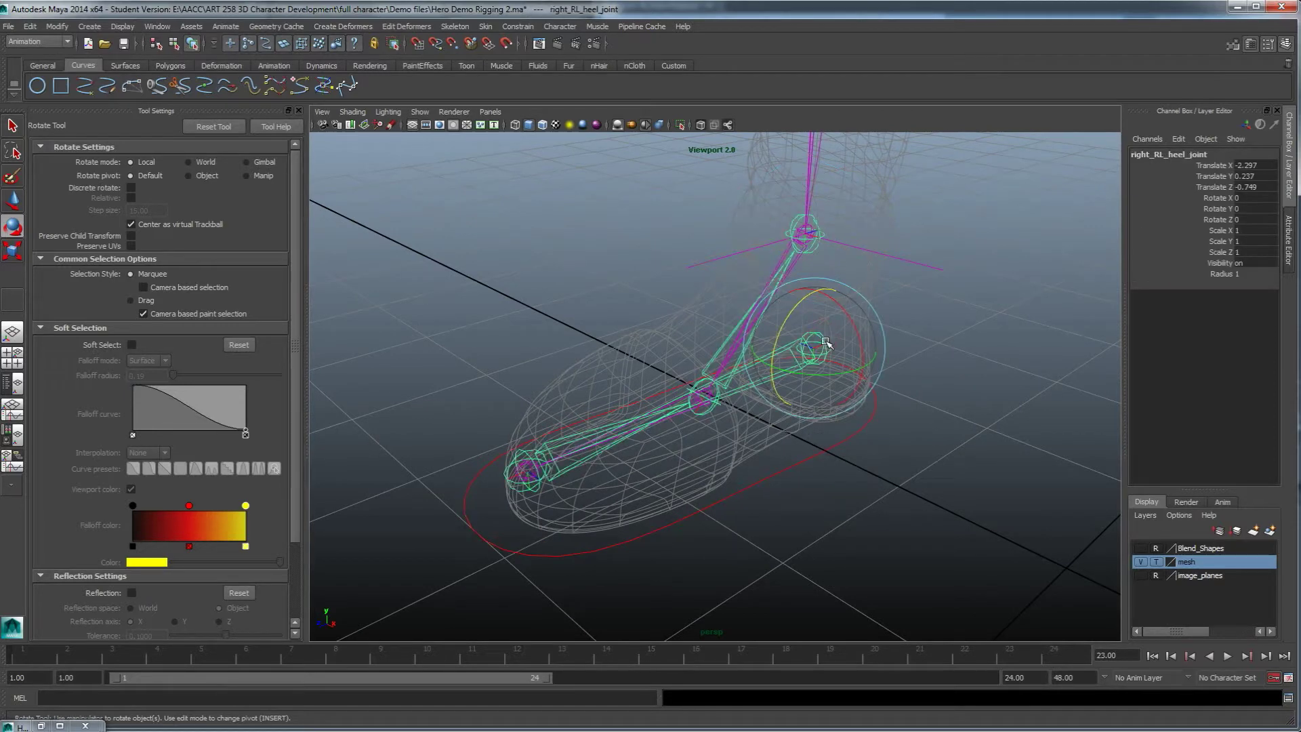
{"action": "left_click_drag", "start_coordinate": [831, 484], "coordinate": [801, 449]}
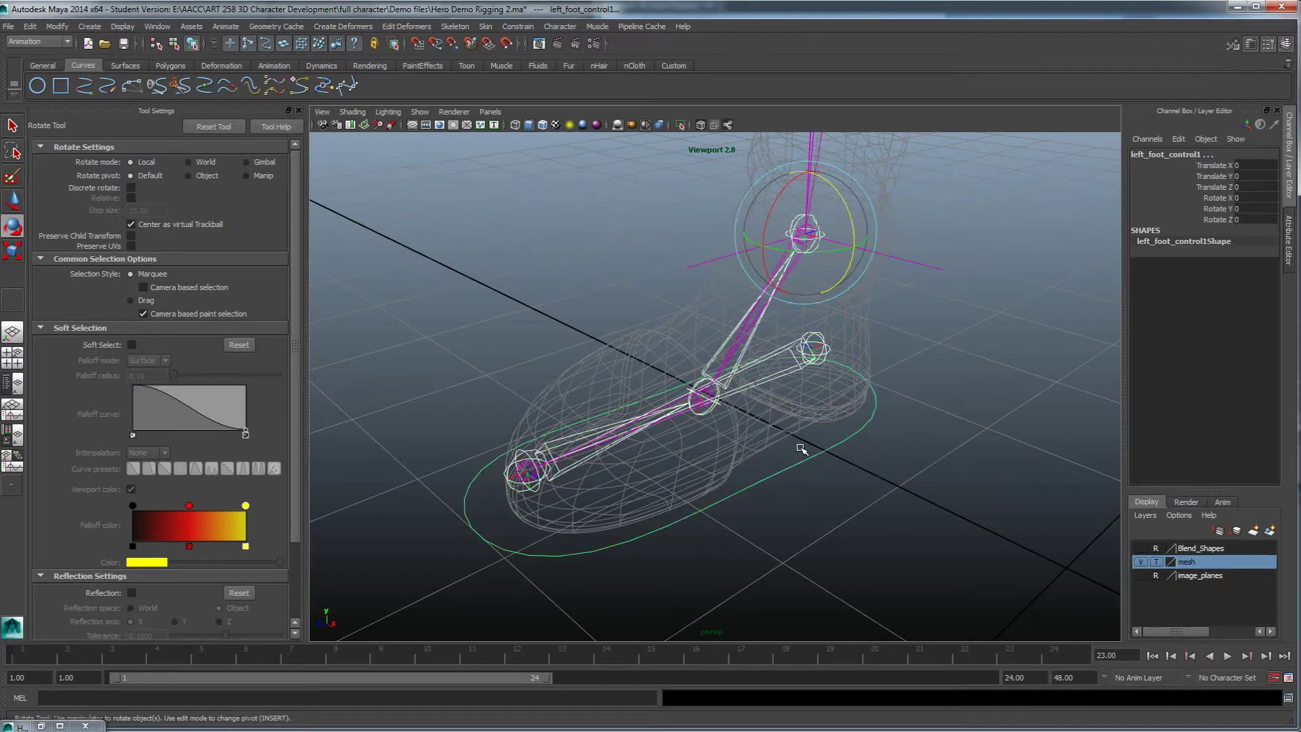
{"action": "key", "text": "Down"}
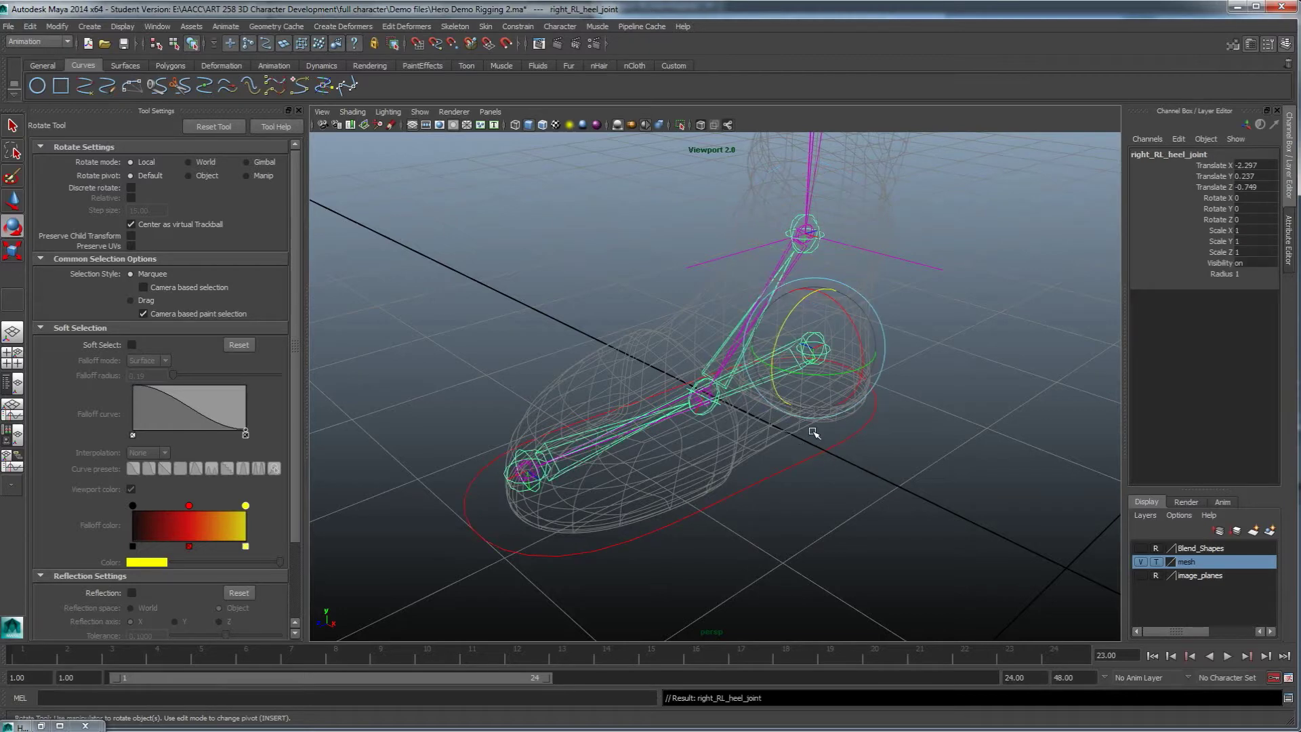
Step: Test moving left_foot_control1 to check that it carries the right foot and leg, and undo the move
{"action": "key", "text": "w"}
{"action": "left_click", "coordinate": [796, 465]}
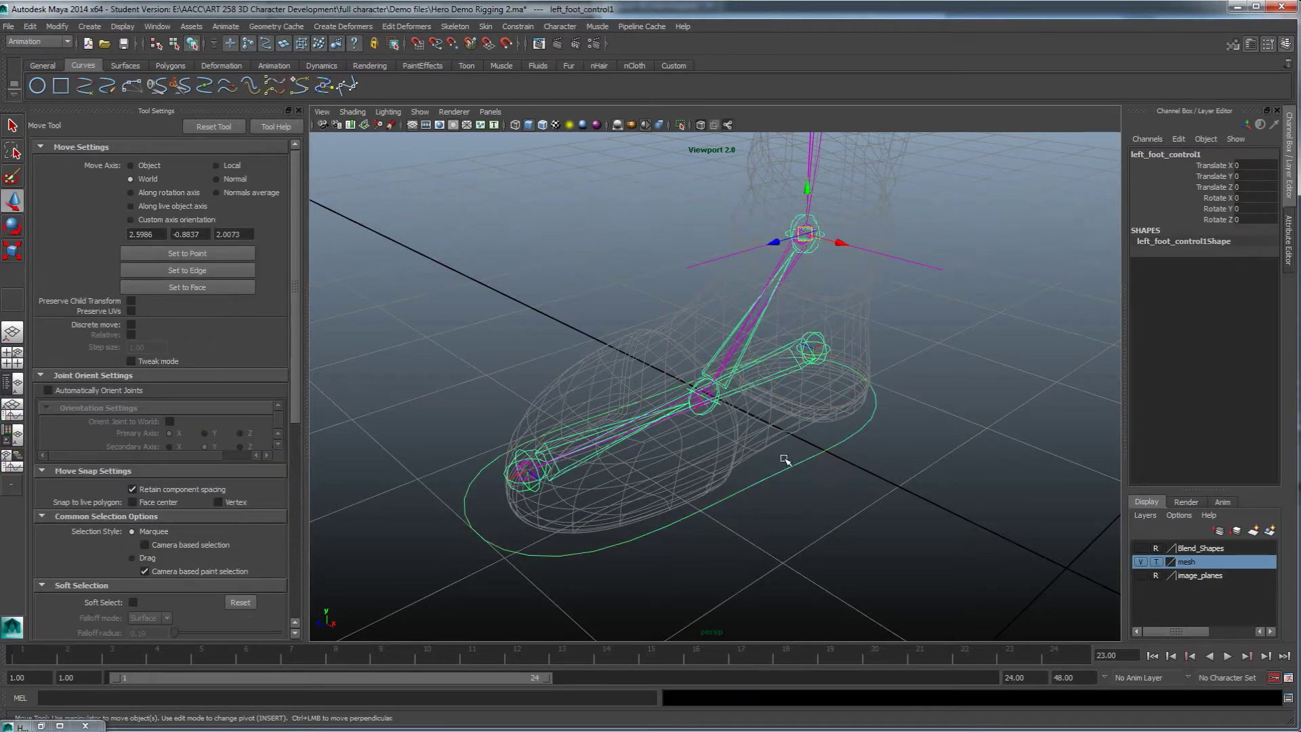
{"action": "left_click_drag", "start_coordinate": [804, 232], "coordinate": [793, 203]}
{"action": "key", "text": "ctrl+z"}
{"action": "scroll", "coordinate": [803, 335], "scroll_direction": "down", "scroll_amount": 3}
{"action": "left_click_drag", "start_coordinate": [804, 335], "coordinate": [786, 292], "text": "alt"}
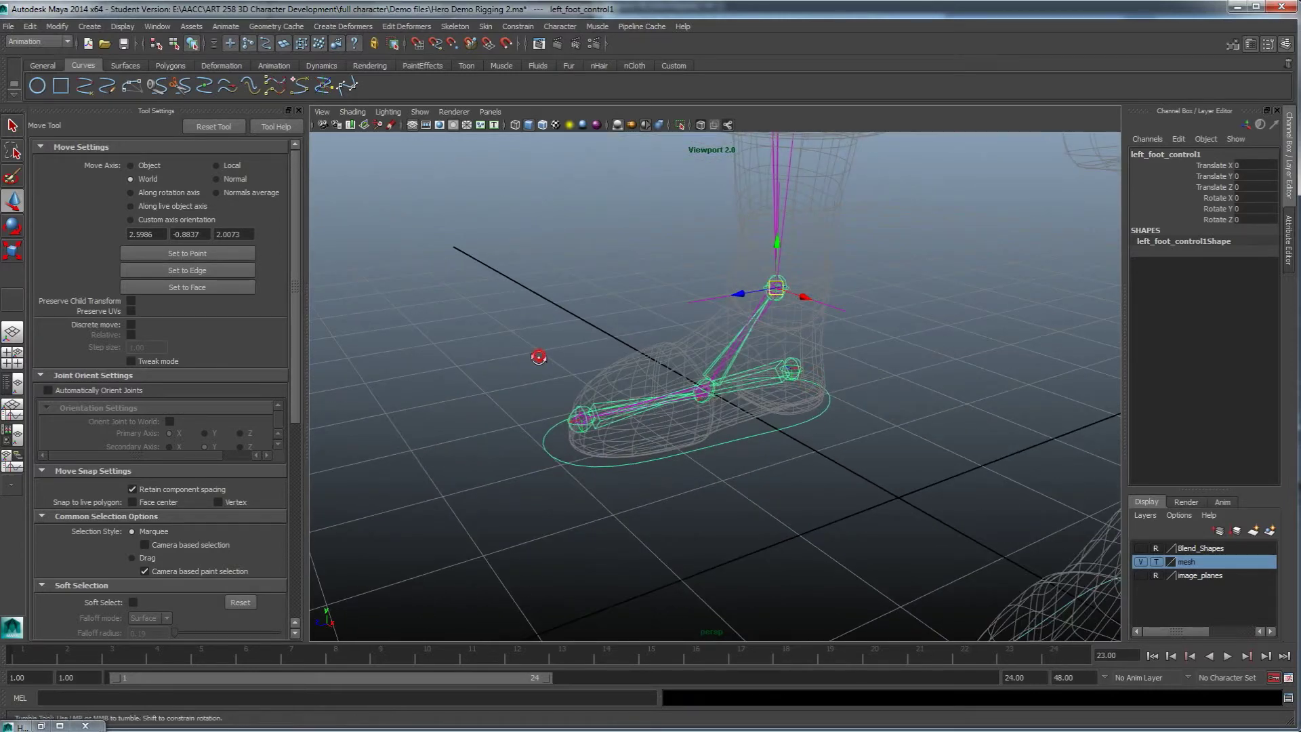
Step: Add a keyable float attribute named Foot Roll to left_foot_control1, with minimum -10 and maximum 10
{"action": "left_click_drag", "start_coordinate": [538, 355], "coordinate": [523, 340], "text": "alt"}
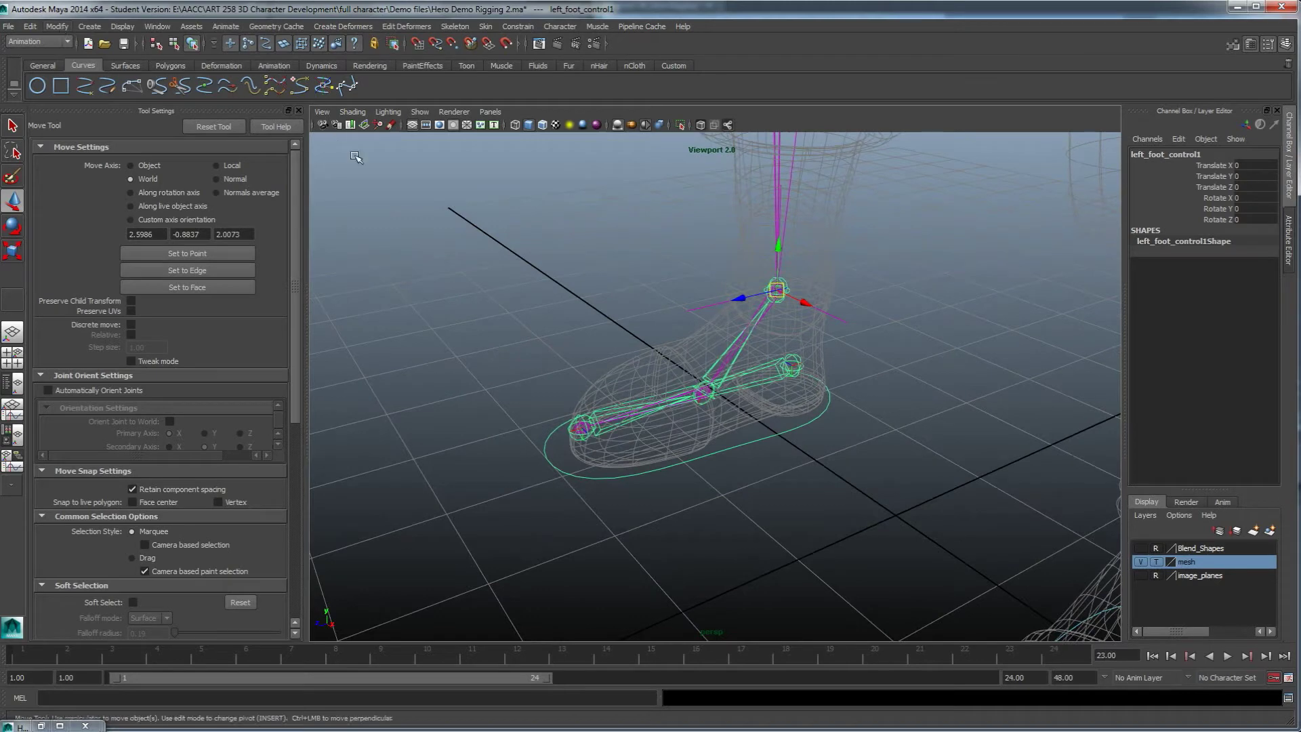
{"action": "left_click", "coordinate": [735, 466]}
{"action": "left_click", "coordinate": [737, 450]}
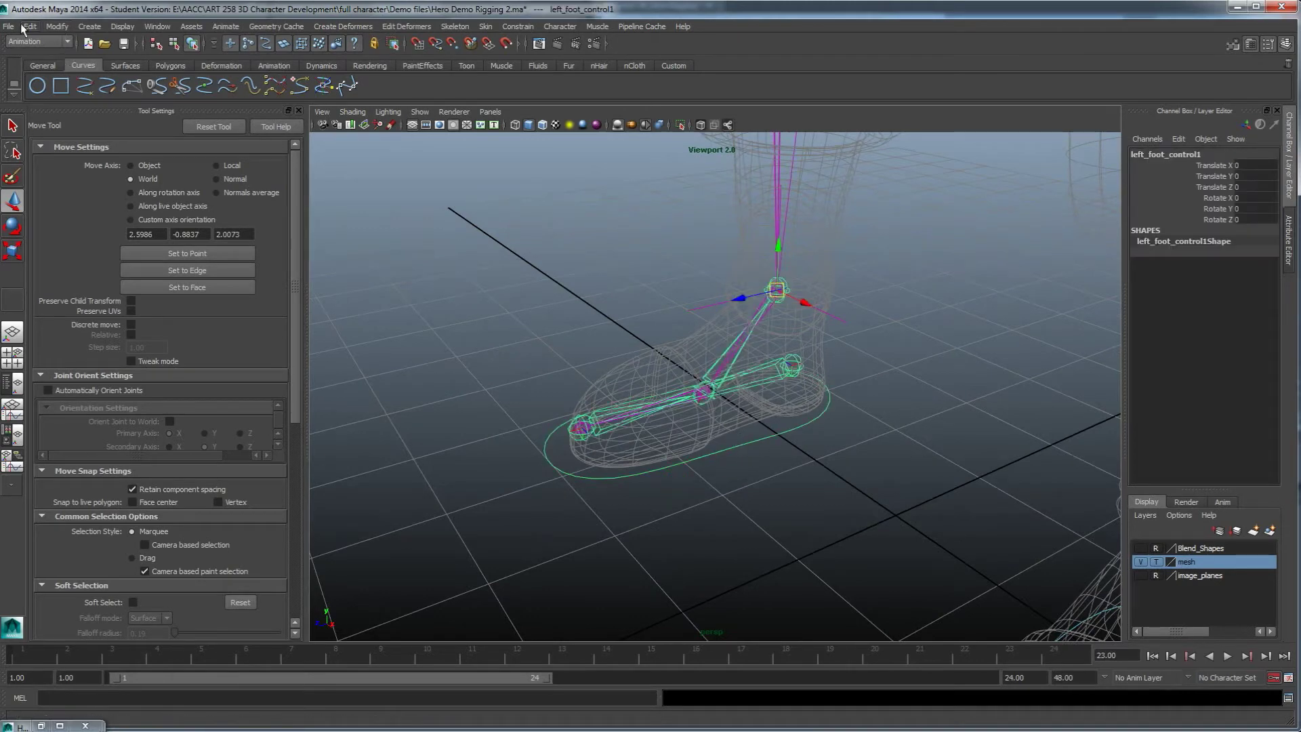
{"action": "left_click", "coordinate": [56, 27]}
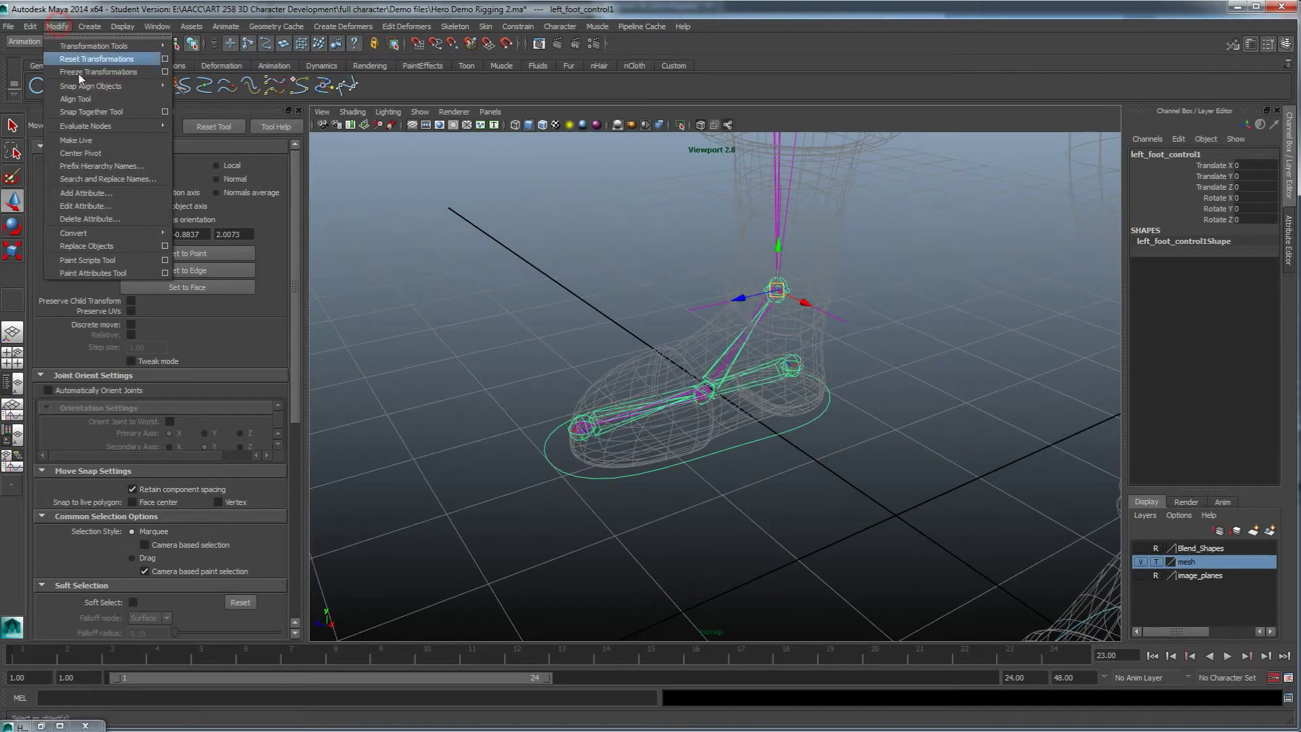
{"action": "left_click", "coordinate": [94, 192]}
{"action": "left_click", "coordinate": [609, 270]}
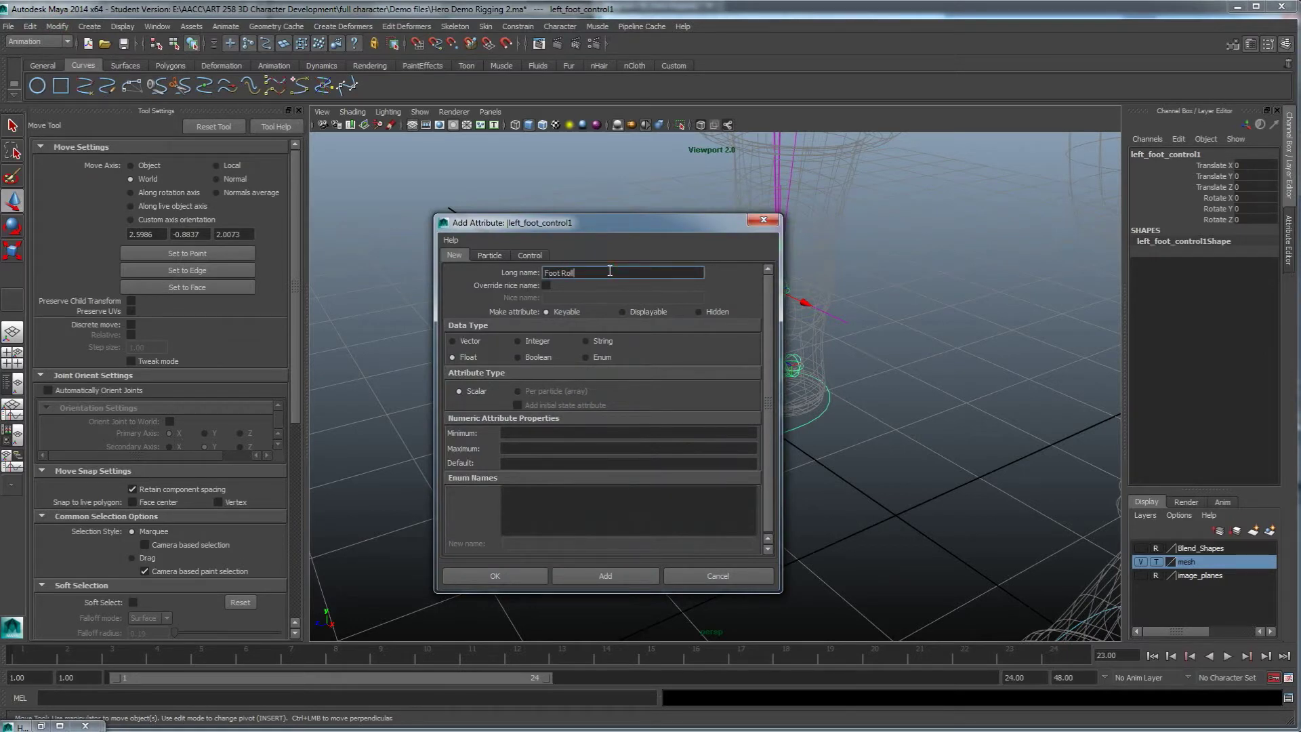
{"action": "left_click", "coordinate": [529, 435]}
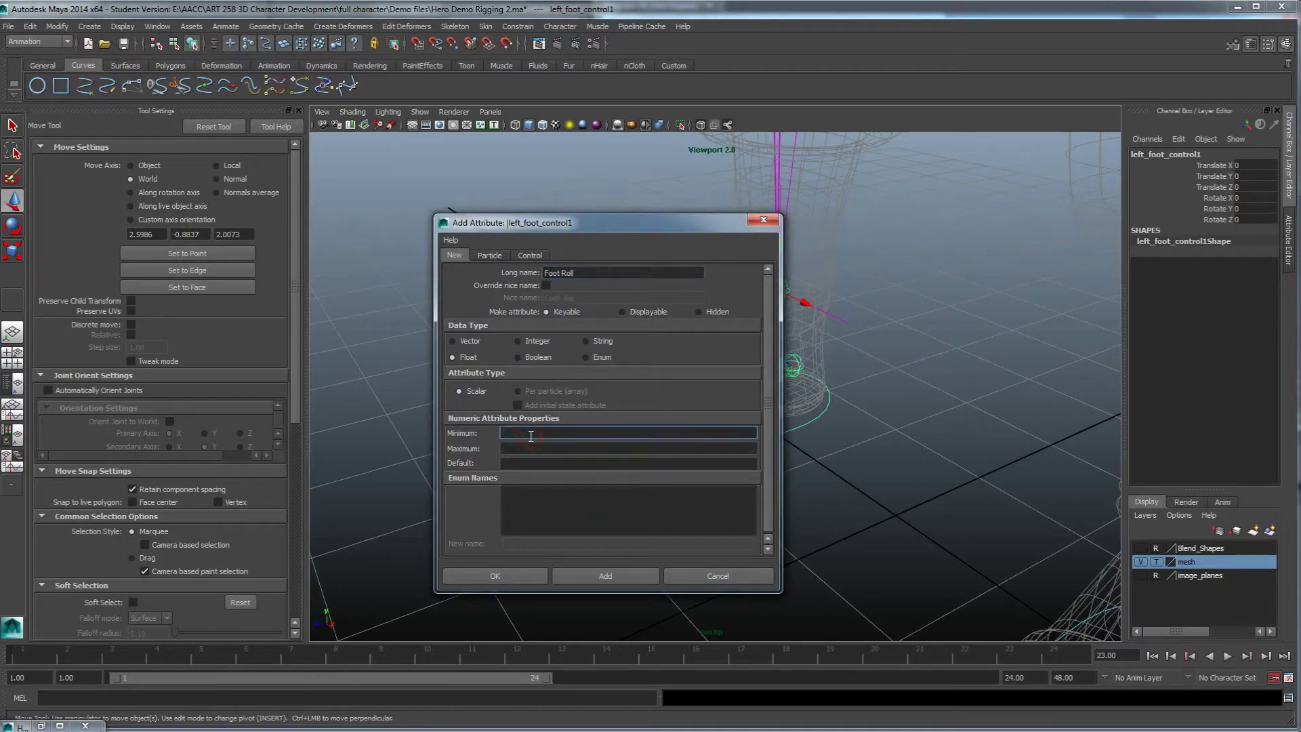
{"action": "key", "text": "Tab"}
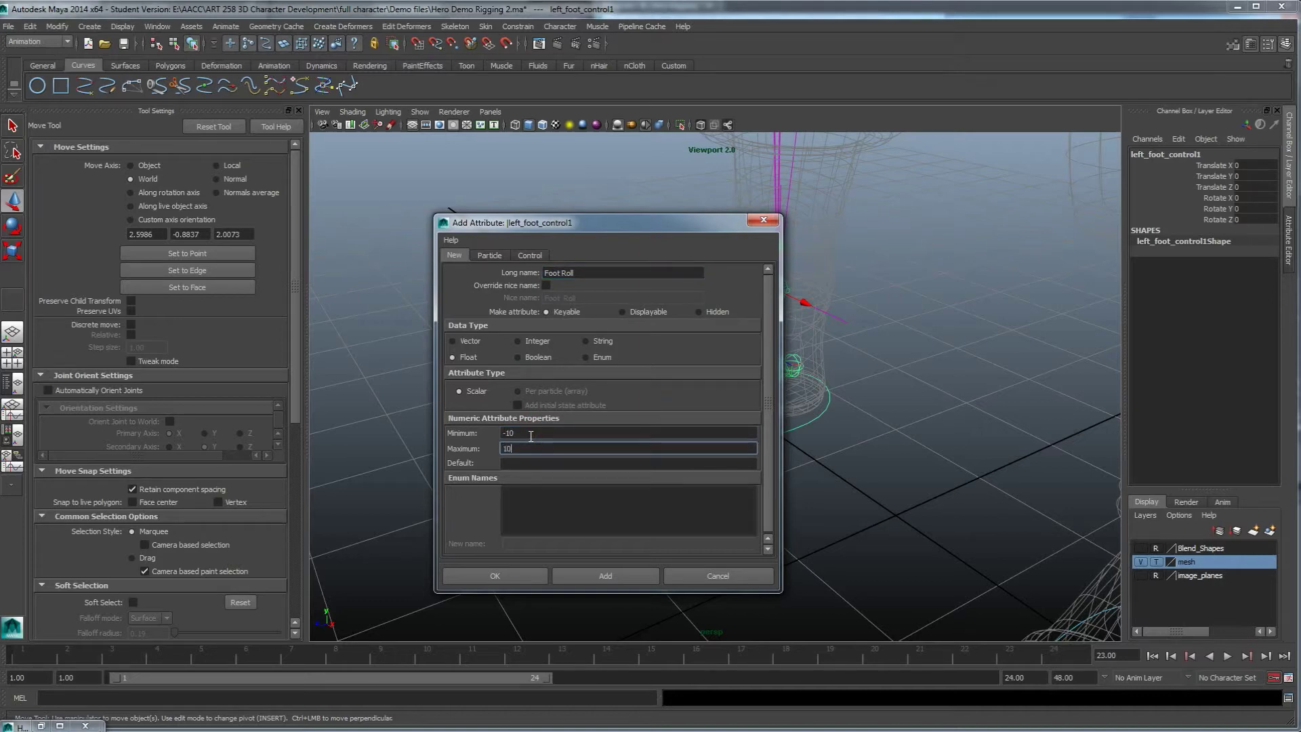
{"action": "type", "text": "10"}
{"action": "left_click", "coordinate": [509, 577]}
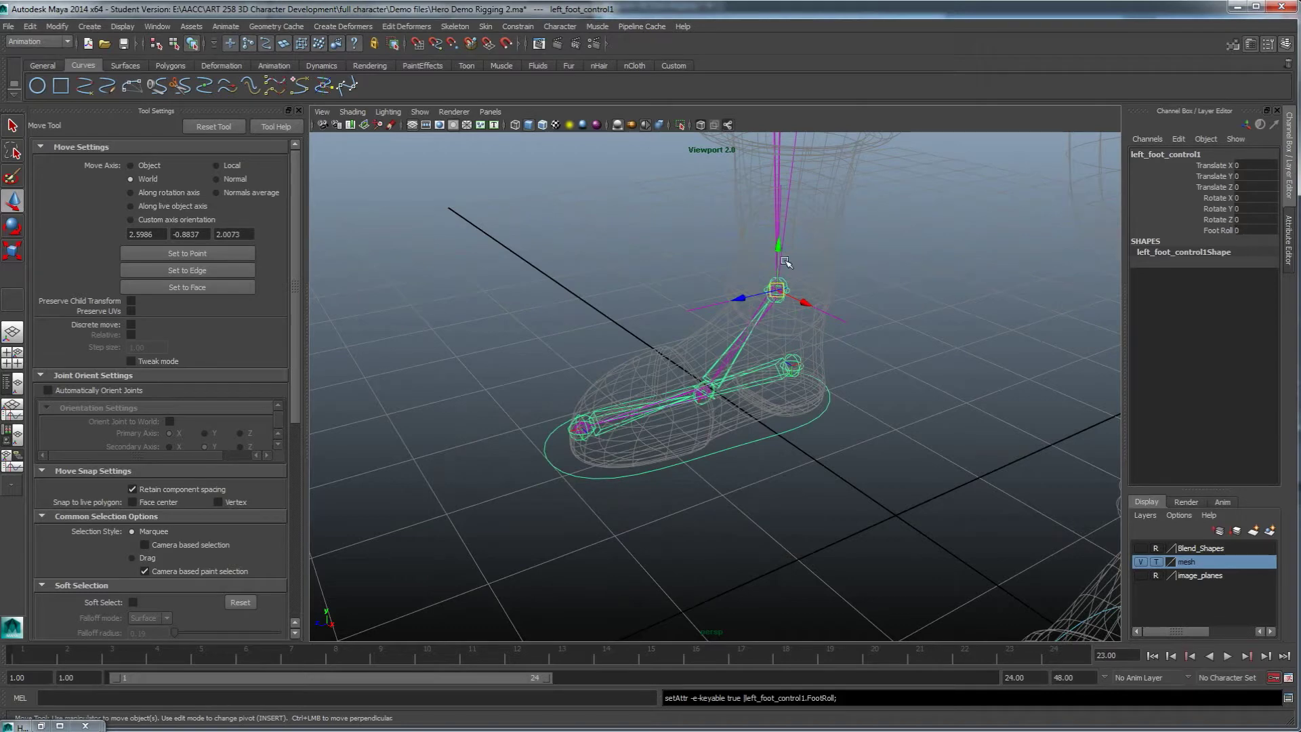
Step: Set up a Set Driven Key with left_foot_control1 as the driver and Foot Roll as its driving attribute
{"action": "scroll", "coordinate": [668, 433], "scroll_direction": "up", "scroll_amount": 3}
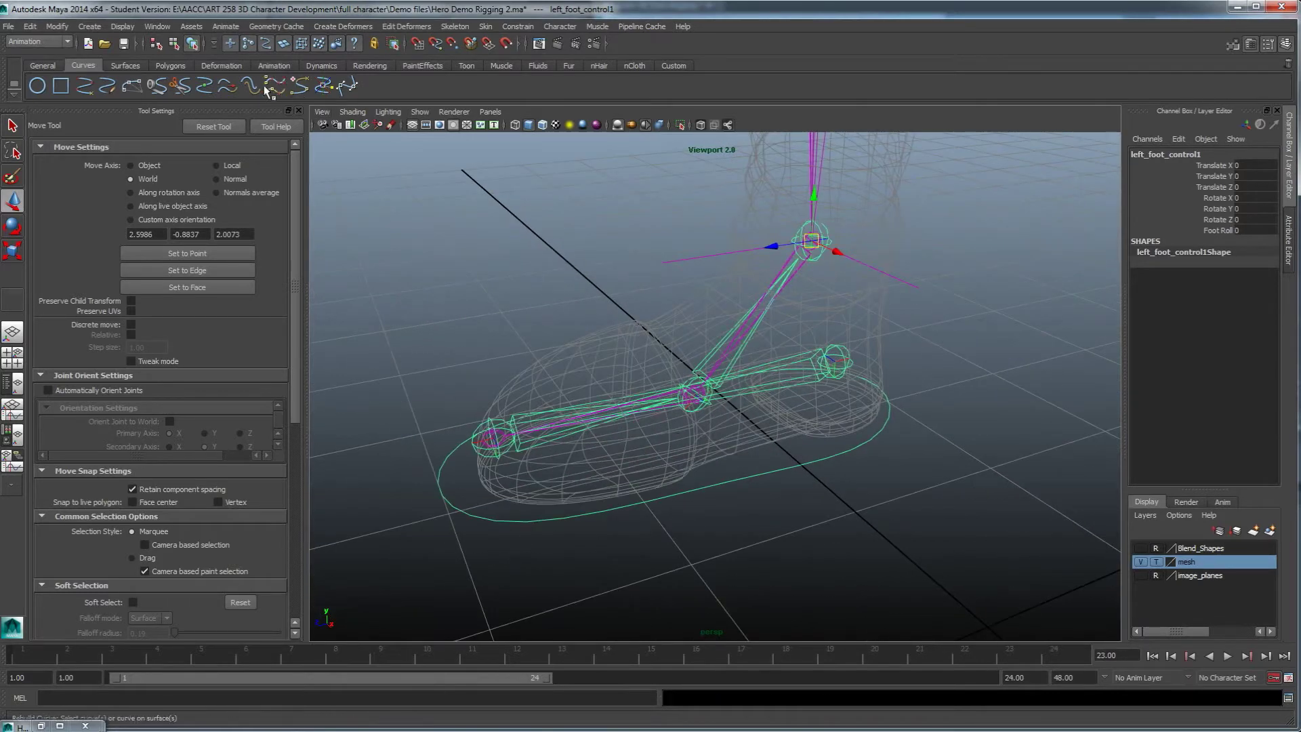
{"action": "mouse_move", "coordinate": [278, 84]}
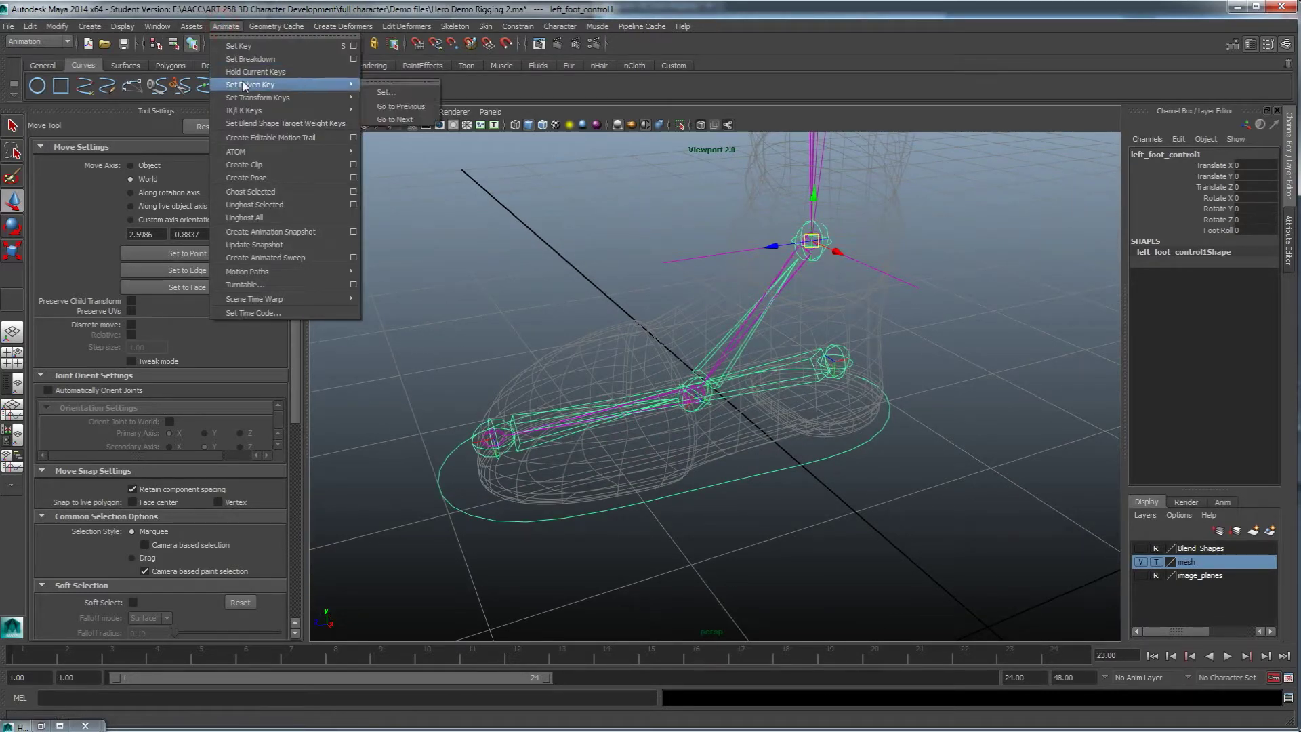
{"action": "left_click", "coordinate": [393, 93]}
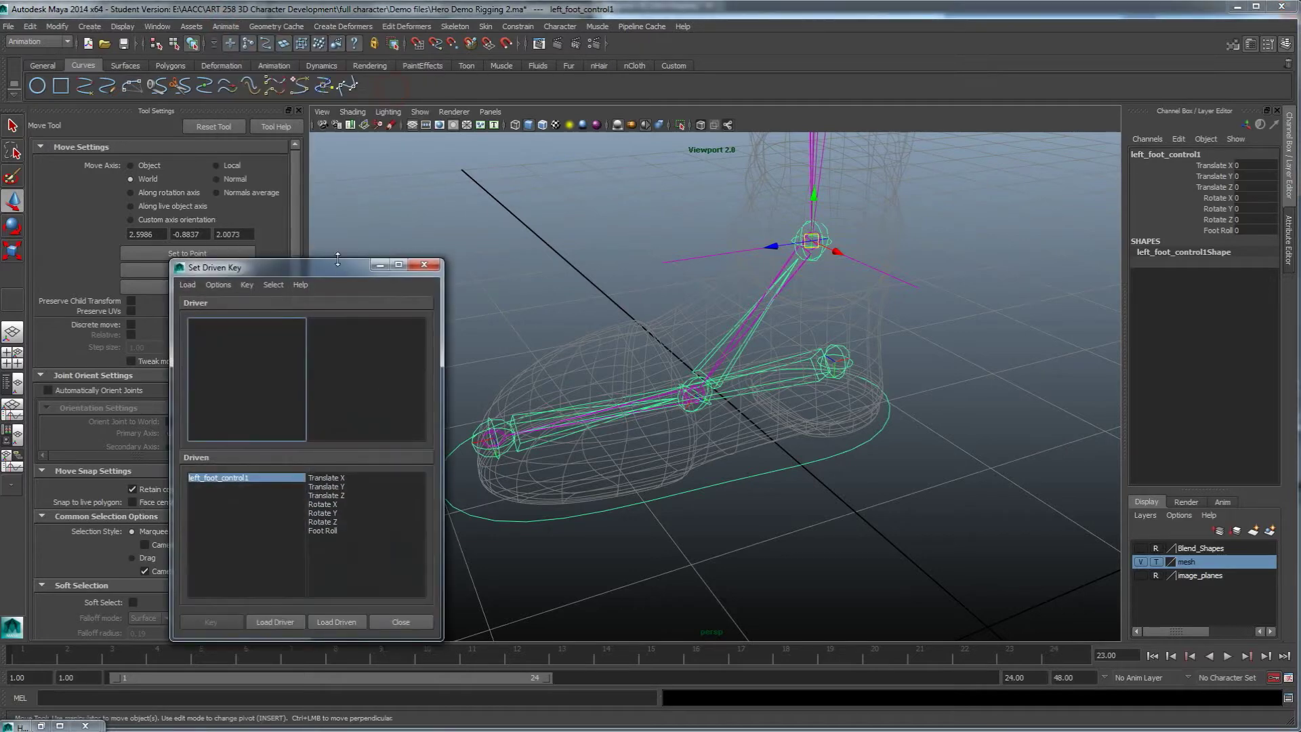
{"action": "left_click_drag", "start_coordinate": [341, 265], "coordinate": [326, 177]}
{"action": "left_click_drag", "start_coordinate": [645, 352], "coordinate": [680, 359], "text": "alt"}
{"action": "left_click_drag", "start_coordinate": [779, 515], "coordinate": [817, 505], "text": "alt"}
{"action": "left_click_drag", "start_coordinate": [818, 504], "coordinate": [786, 467]}
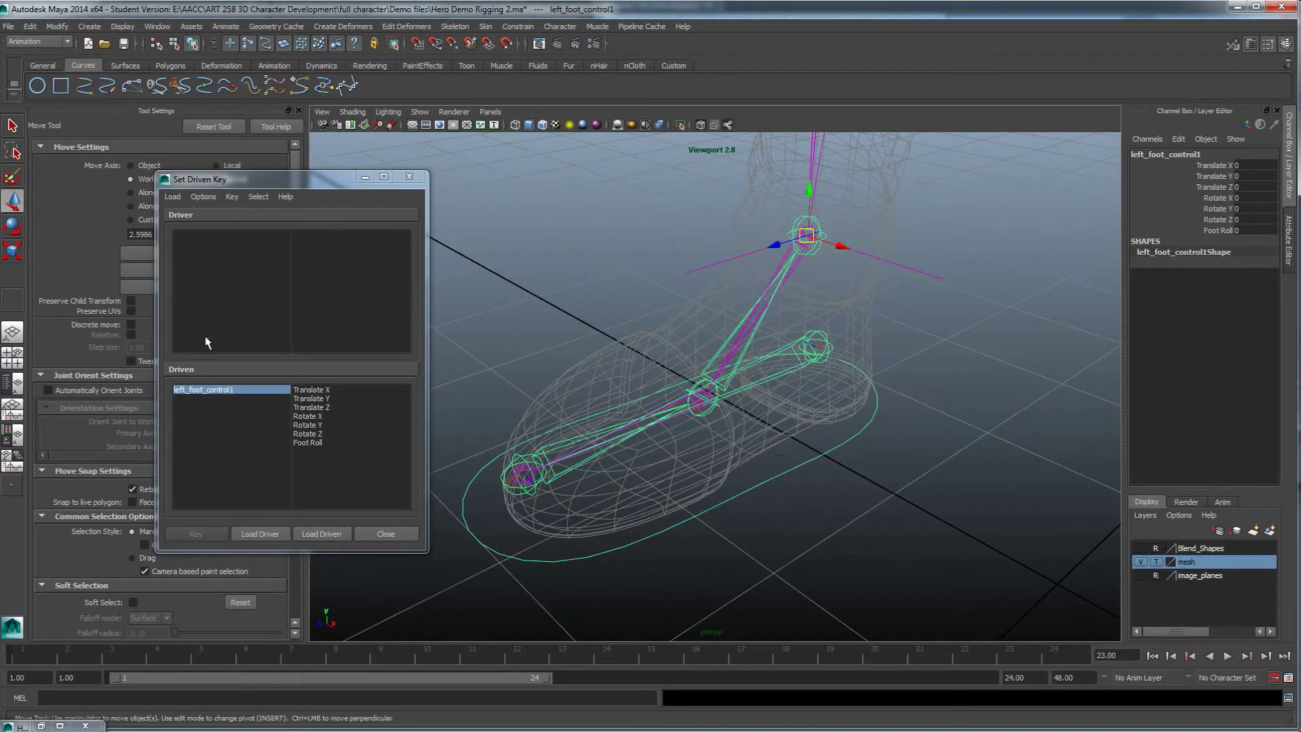
{"action": "left_click", "coordinate": [260, 534]}
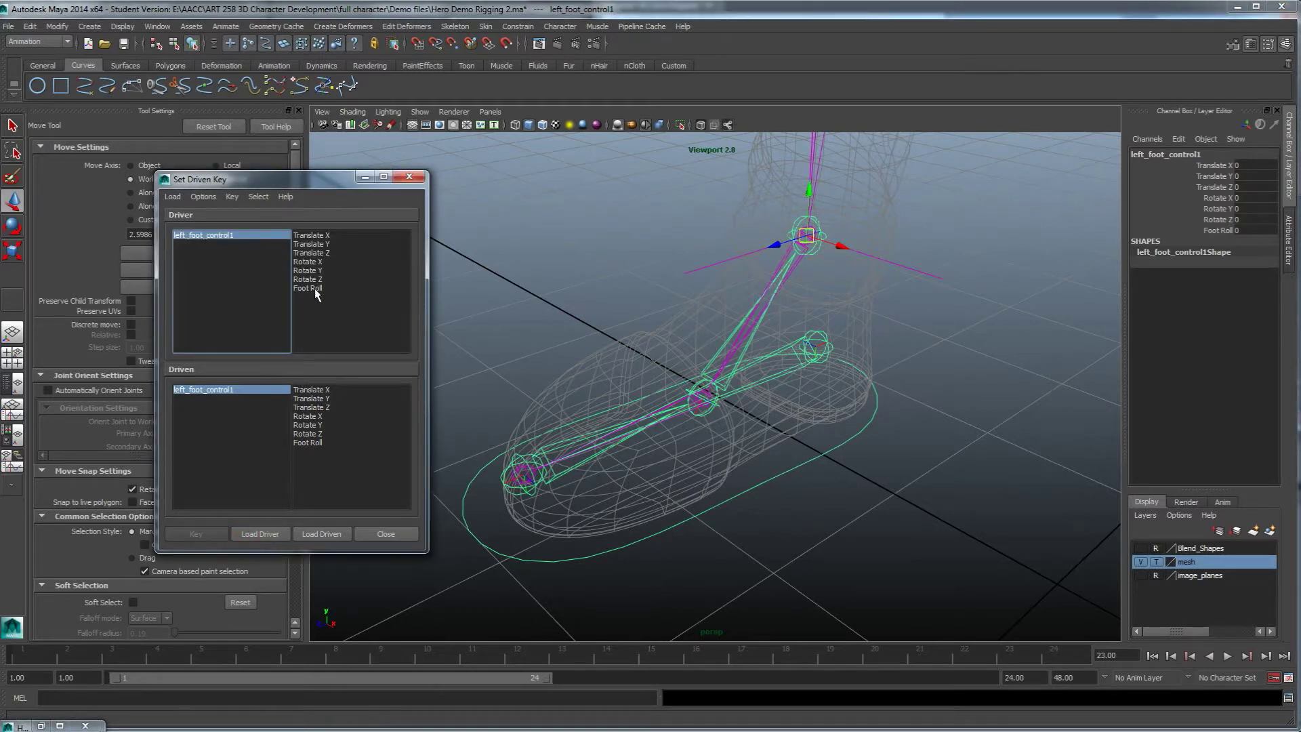
{"action": "left_click", "coordinate": [314, 288]}
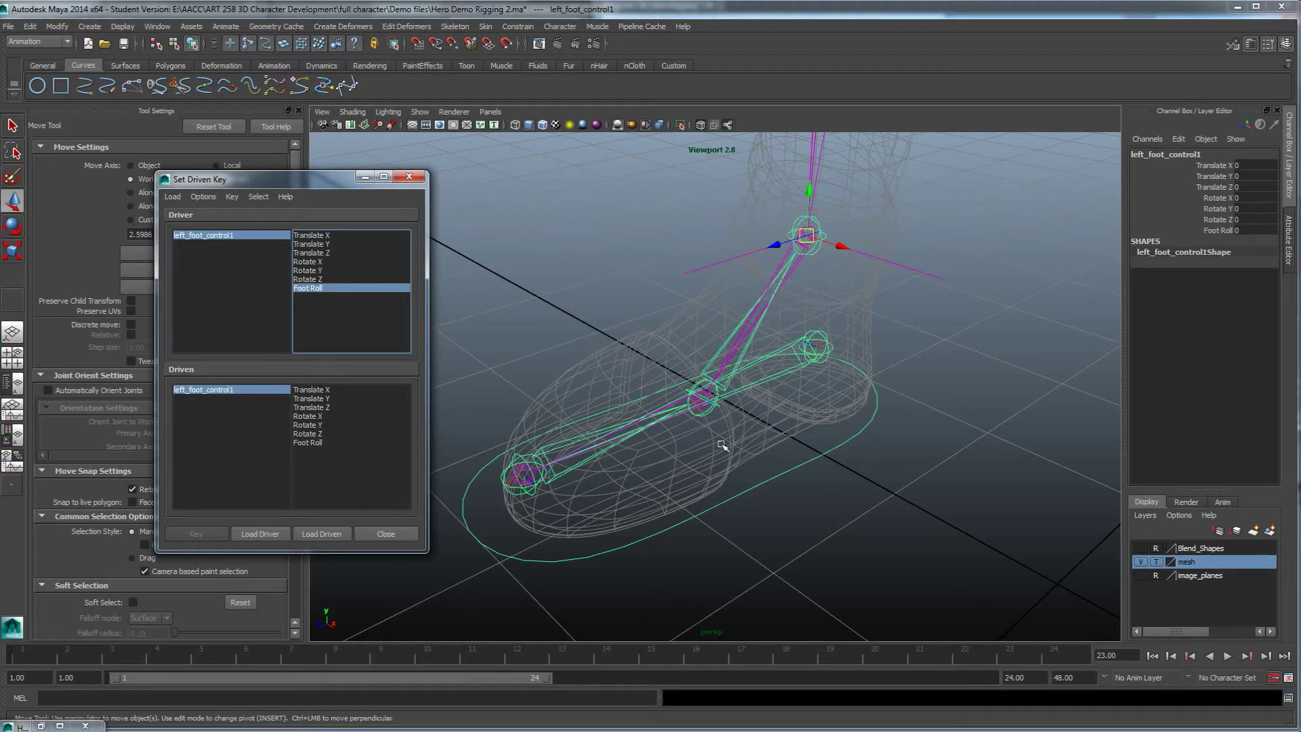
Step: Load right_RL_heel_joint, right_RL_toe_joint and right_RL_ball_joint as the driven objects of the Set Driven Key
{"action": "scroll", "coordinate": [749, 429], "scroll_direction": "up", "scroll_amount": 5}
{"action": "left_click", "coordinate": [716, 394]}
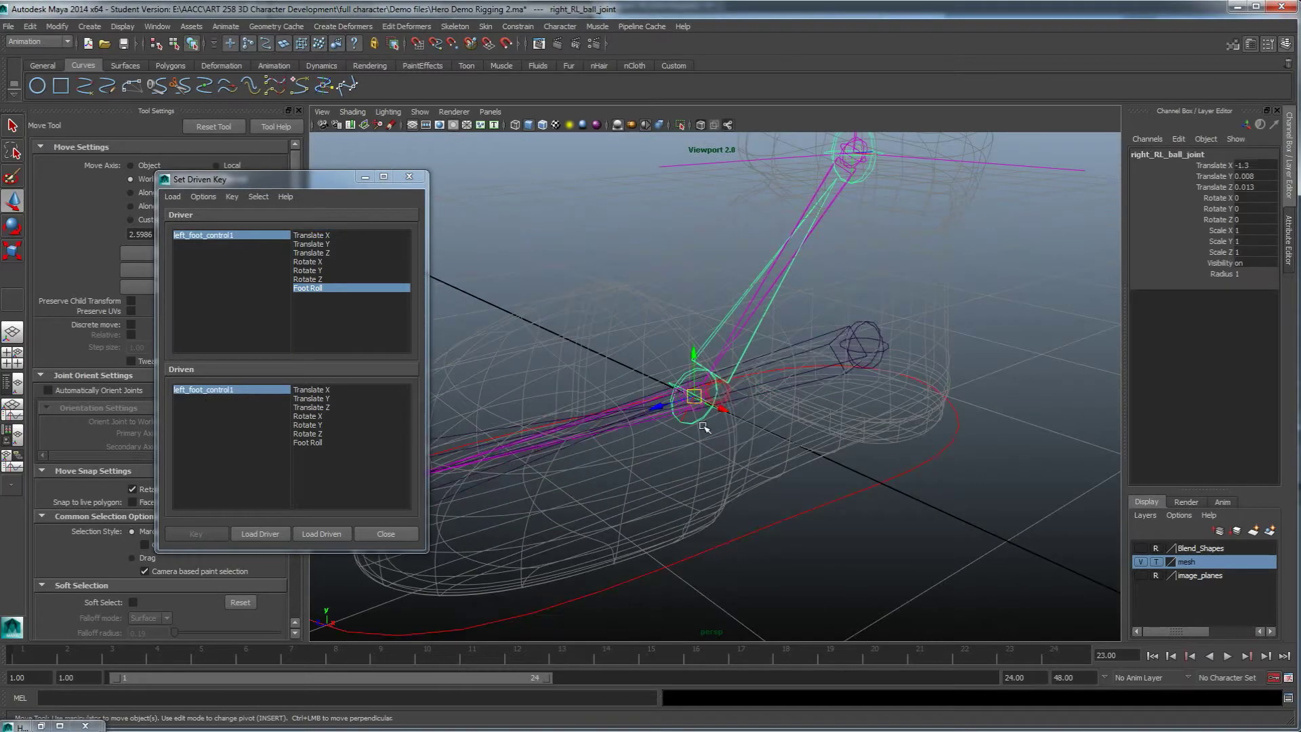
{"action": "left_click_drag", "start_coordinate": [716, 394], "coordinate": [803, 405], "text": "alt"}
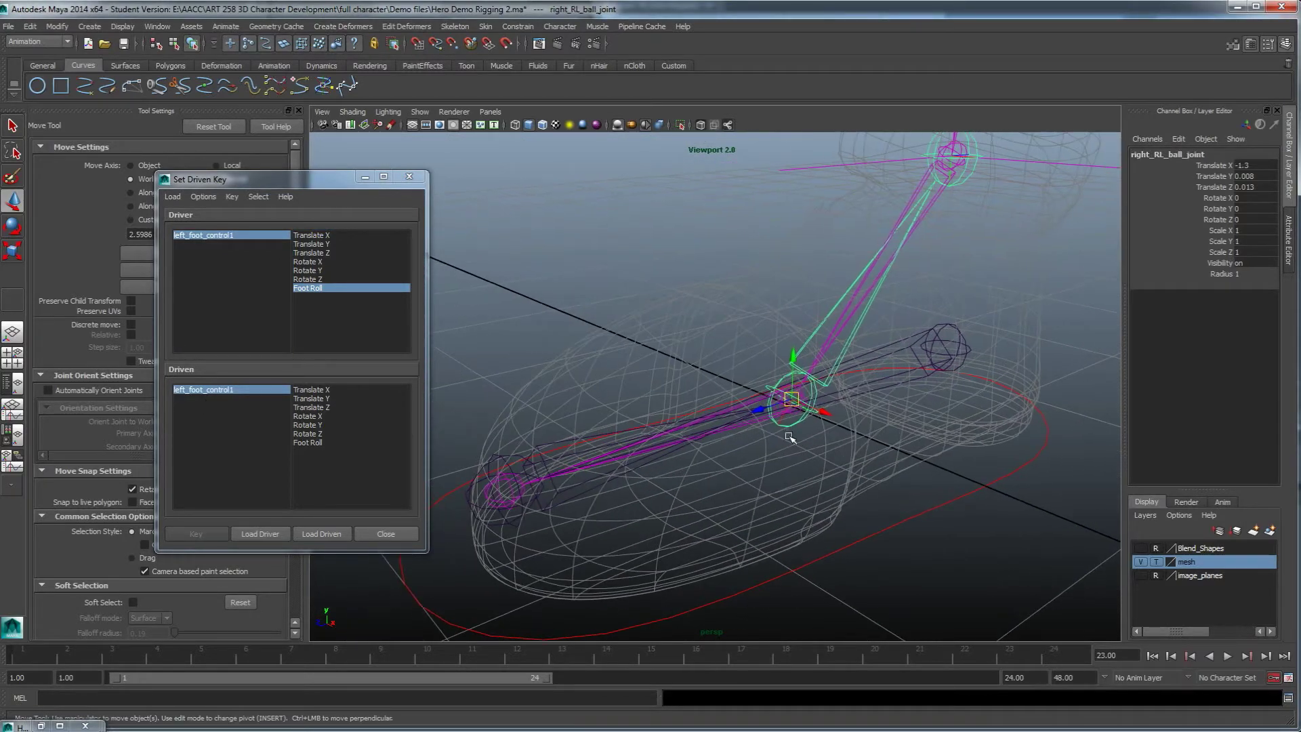
{"action": "left_click", "coordinate": [490, 464]}
{"action": "left_click", "coordinate": [949, 332]}
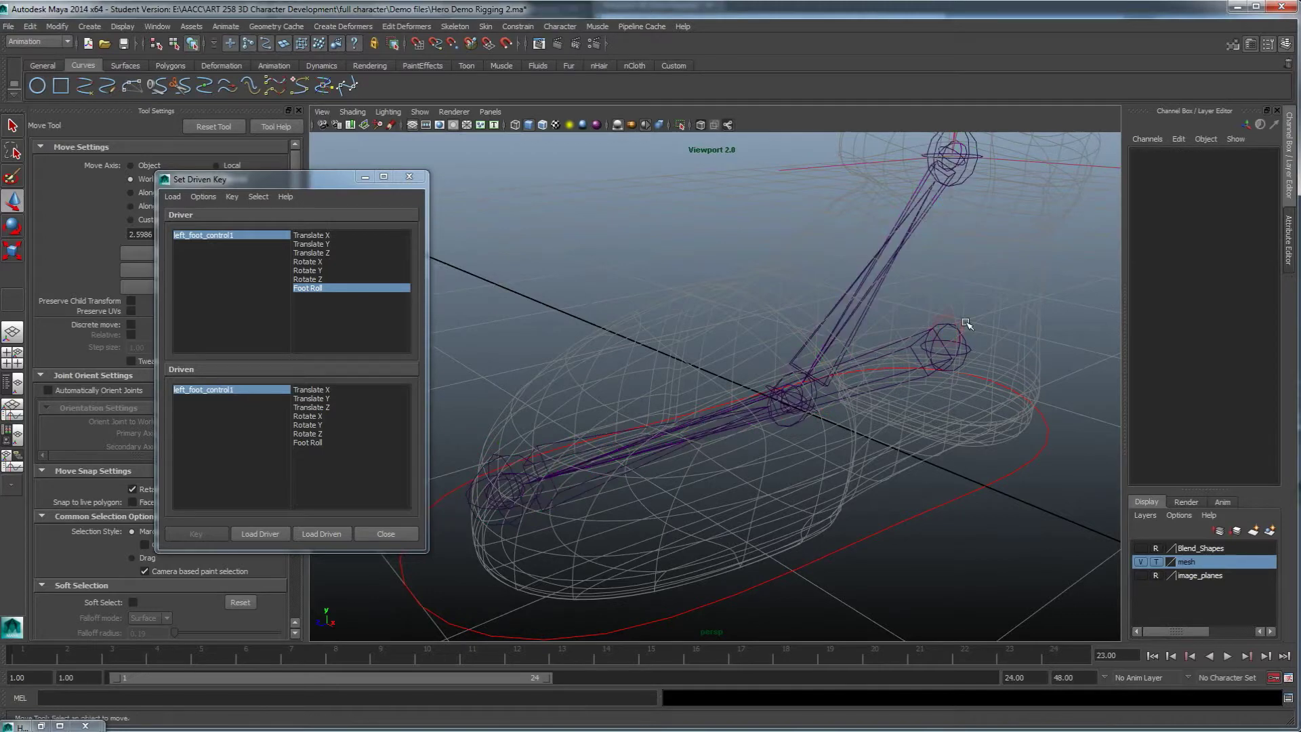
{"action": "left_click", "coordinate": [948, 342]}
{"action": "left_click", "coordinate": [498, 453]}
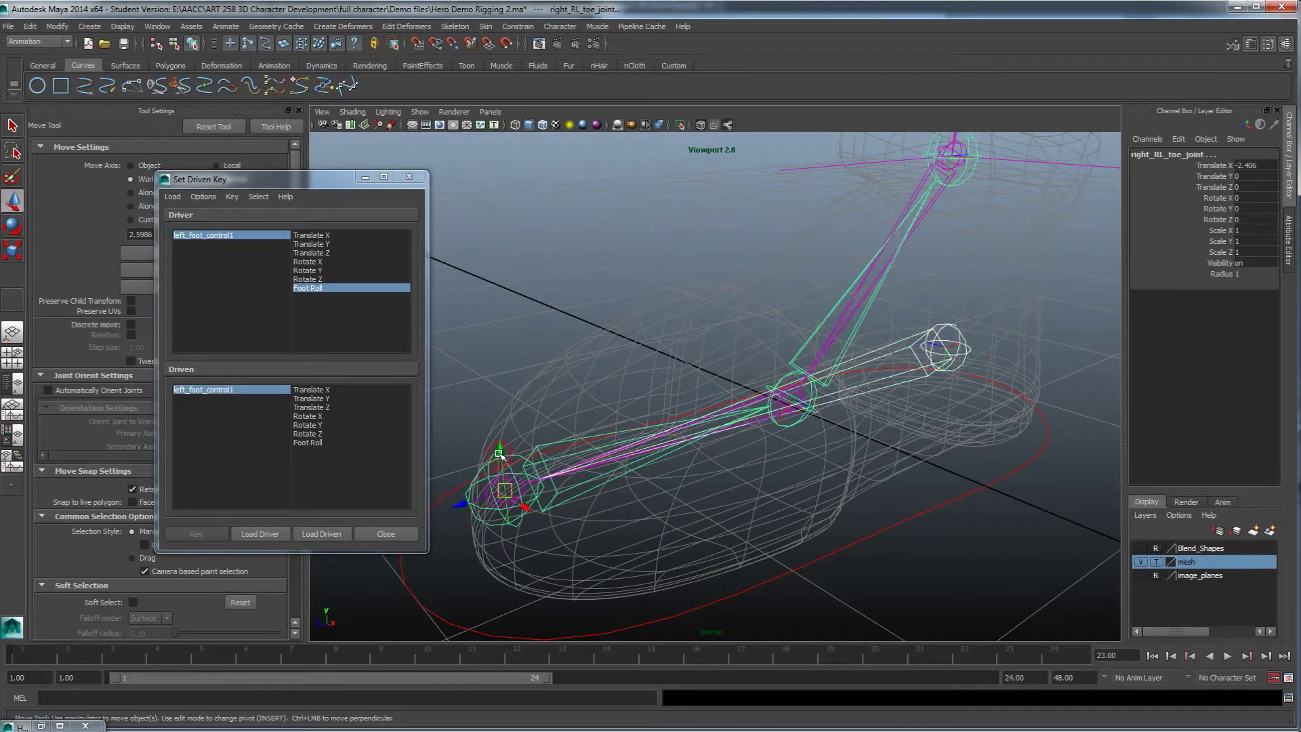
{"action": "left_click", "coordinate": [805, 421]}
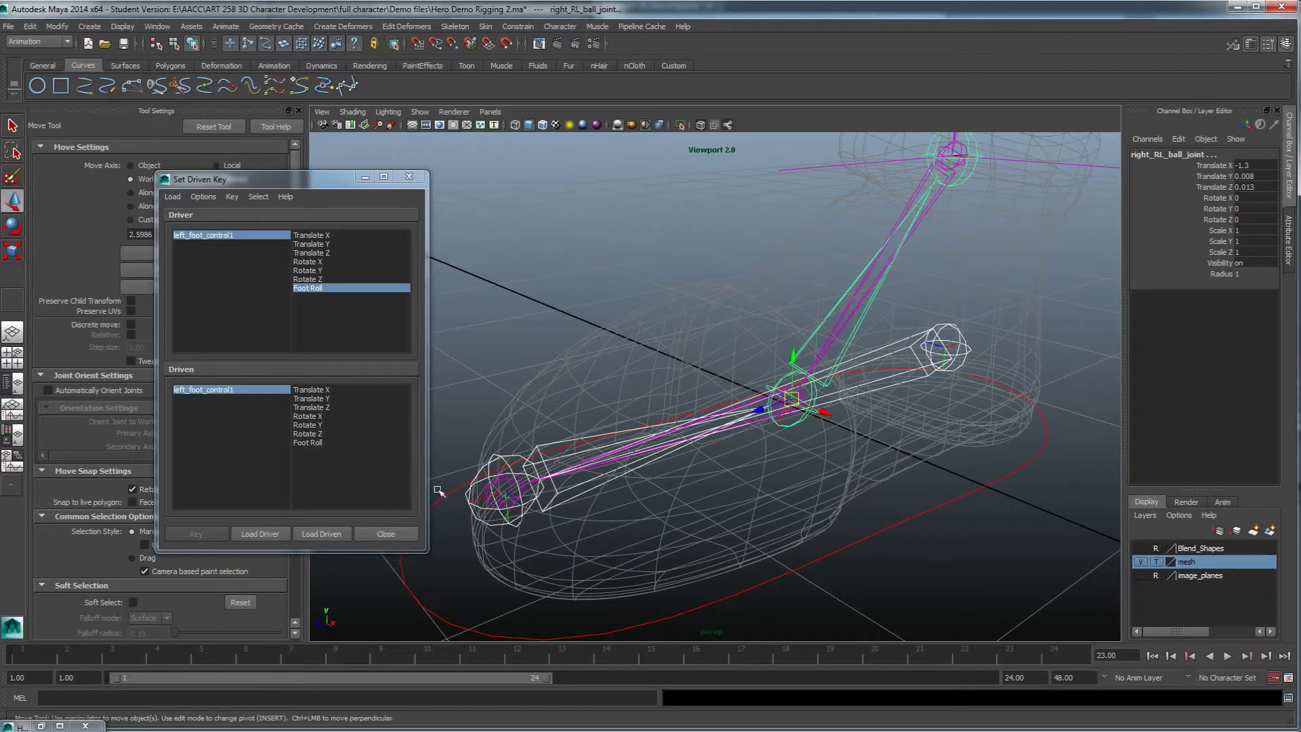
{"action": "left_click", "coordinate": [321, 533]}
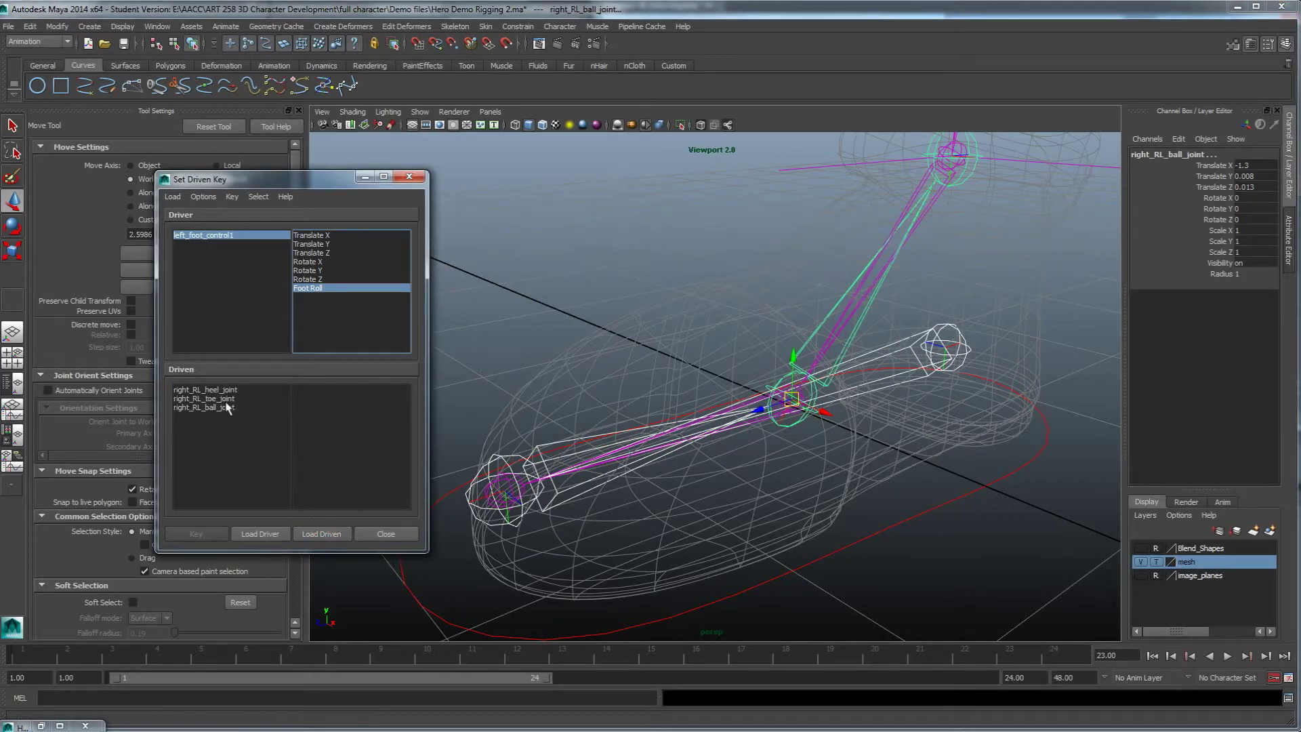
Step: Key Rotate Z of all three driven reverse foot joints against Foot Roll at the neutral pose
{"action": "left_click_drag", "start_coordinate": [228, 408], "coordinate": [218, 390]}
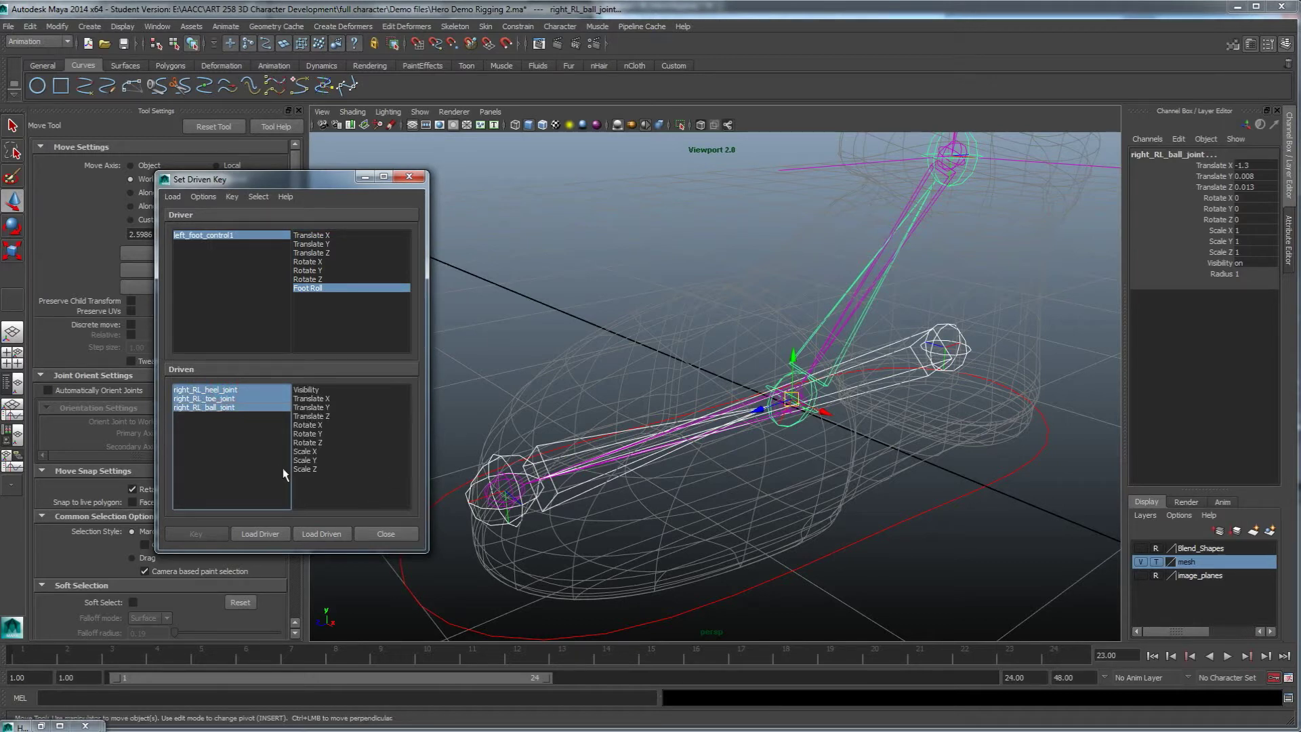
{"action": "left_click", "coordinate": [308, 444]}
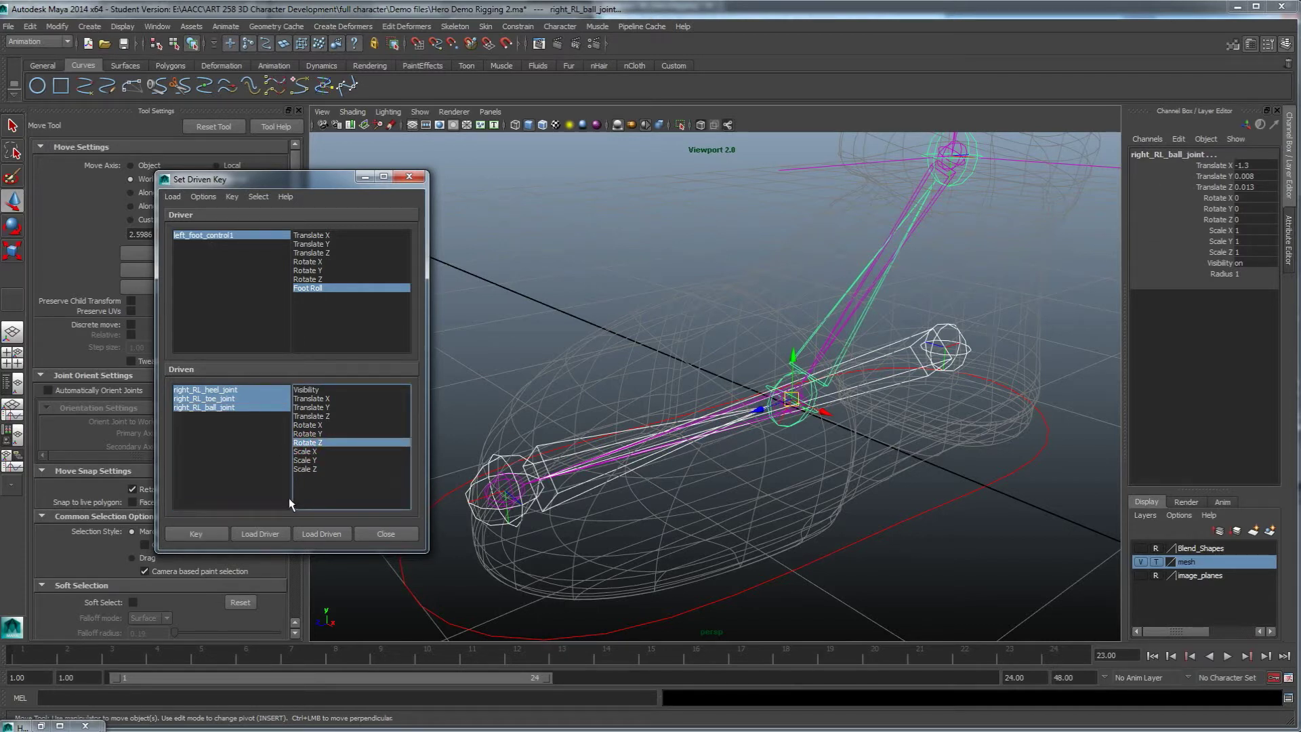
{"action": "left_click", "coordinate": [906, 564]}
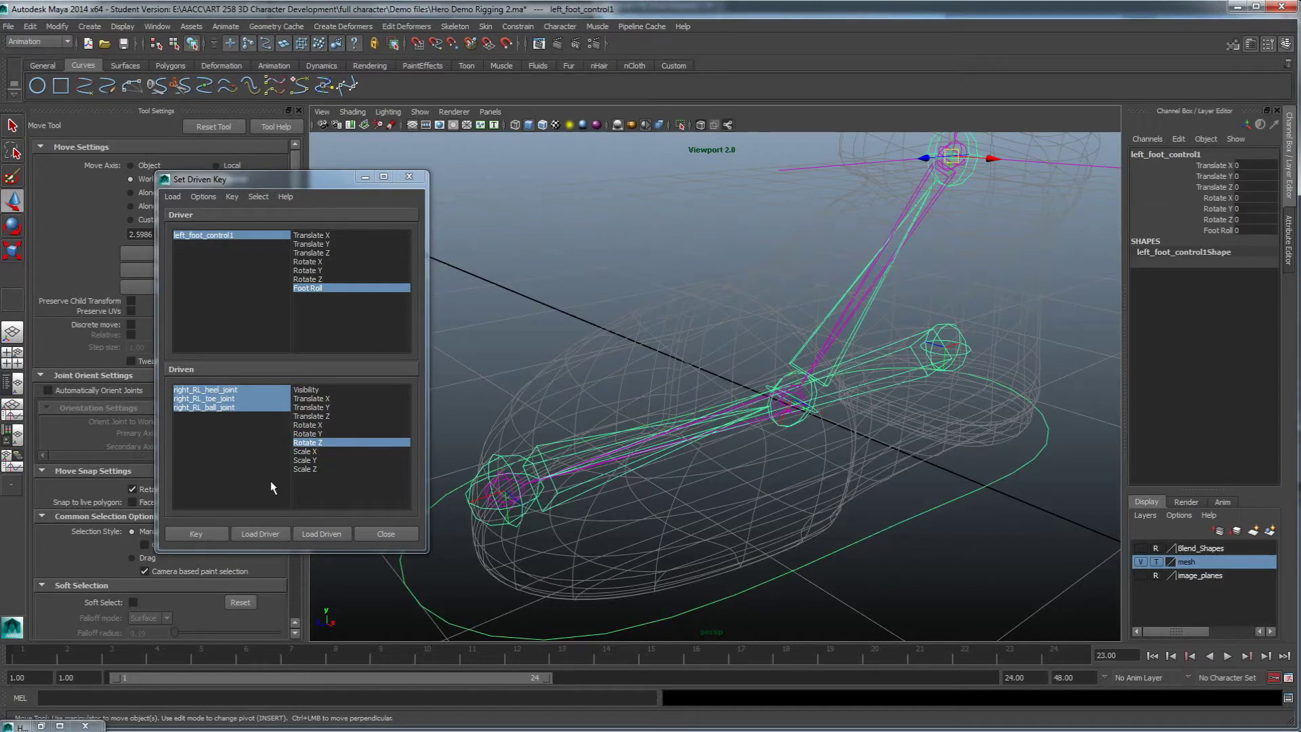
{"action": "left_click", "coordinate": [196, 534]}
Step: Rotate right_RL_toe_joint to lift the foot onto its toe, and set its Rotate Z to 85
{"action": "left_click_drag", "start_coordinate": [845, 399], "coordinate": [878, 423], "text": "alt"}
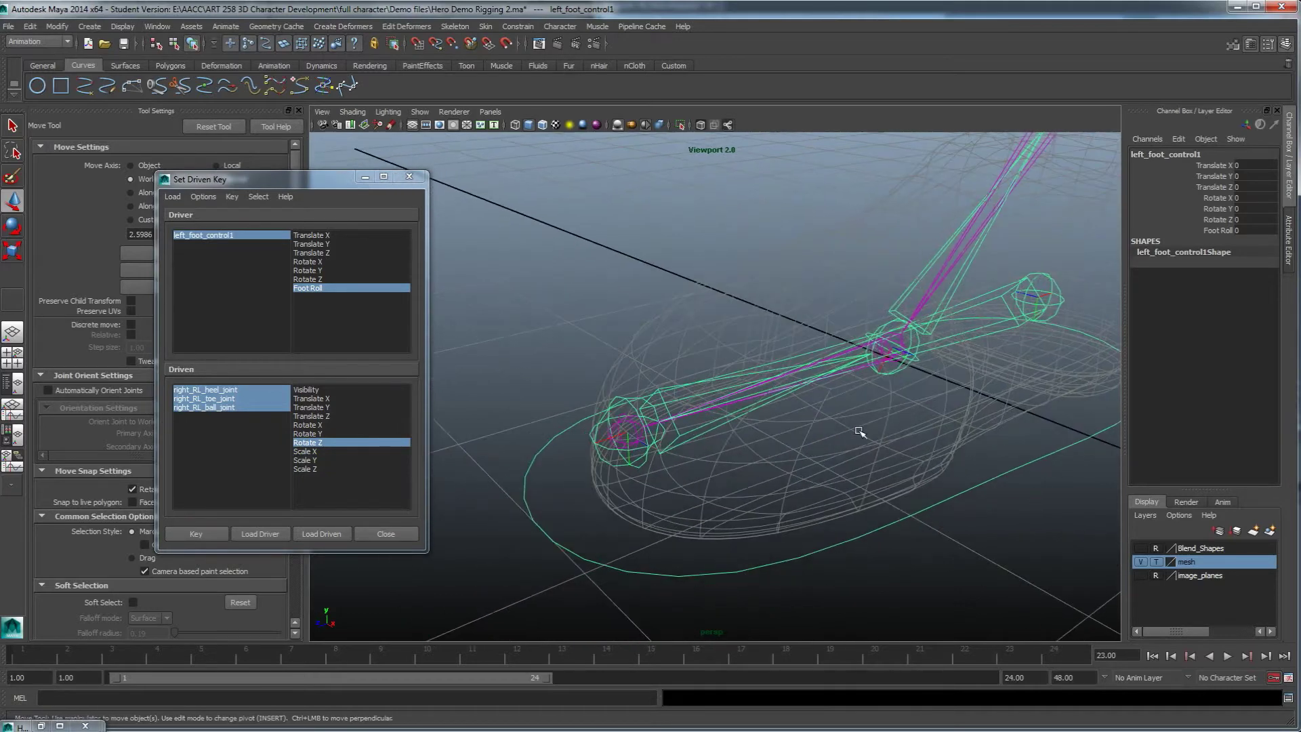
{"action": "left_click", "coordinate": [652, 411]}
{"action": "left_click_drag", "start_coordinate": [656, 454], "coordinate": [582, 479], "text": "alt"}
{"action": "key", "text": "e"}
{"action": "scroll", "coordinate": [670, 419], "scroll_direction": "down", "scroll_amount": 4}
{"action": "middle_click_drag", "start_coordinate": [739, 385], "coordinate": [772, 447], "text": "alt"}
{"action": "left_click_drag", "start_coordinate": [773, 447], "coordinate": [682, 444], "text": "alt"}
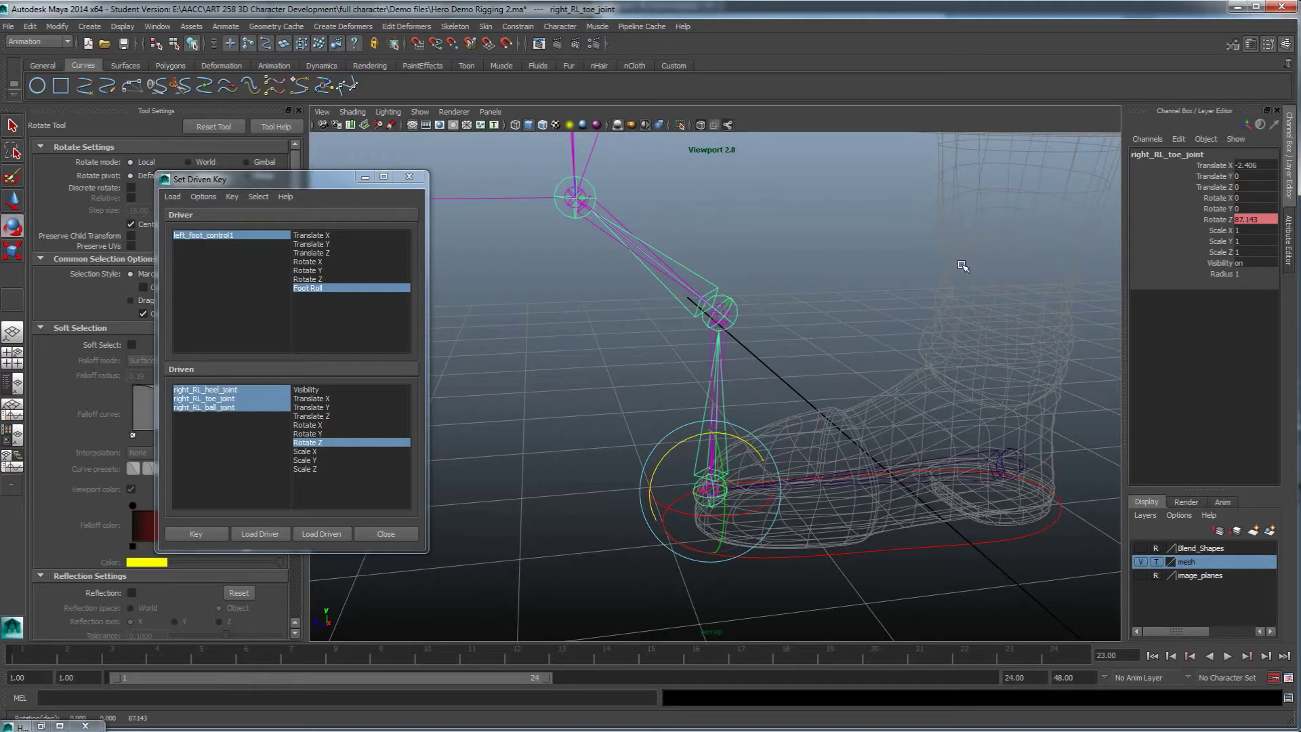
{"action": "double_click", "coordinate": [1259, 221]}
{"action": "type", "text": "85"}
{"action": "key", "text": "Return"}
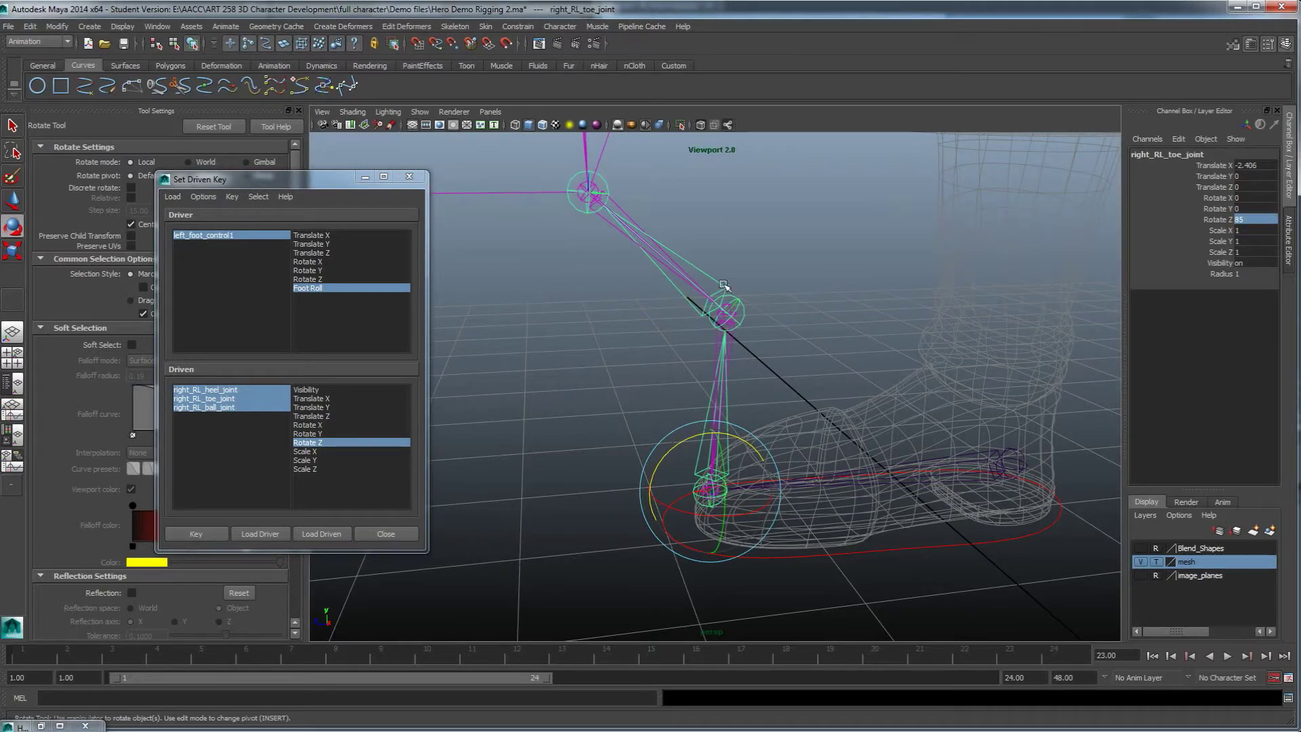
Step: Rotate right_RL_ball_joint to straighten the raised foot, and set its Rotate Z to -38
{"action": "left_click", "coordinate": [743, 303]}
{"action": "left_click_drag", "start_coordinate": [705, 258], "coordinate": [748, 250]}
{"action": "key", "text": "f"}
{"action": "double_click", "coordinate": [1255, 220]}
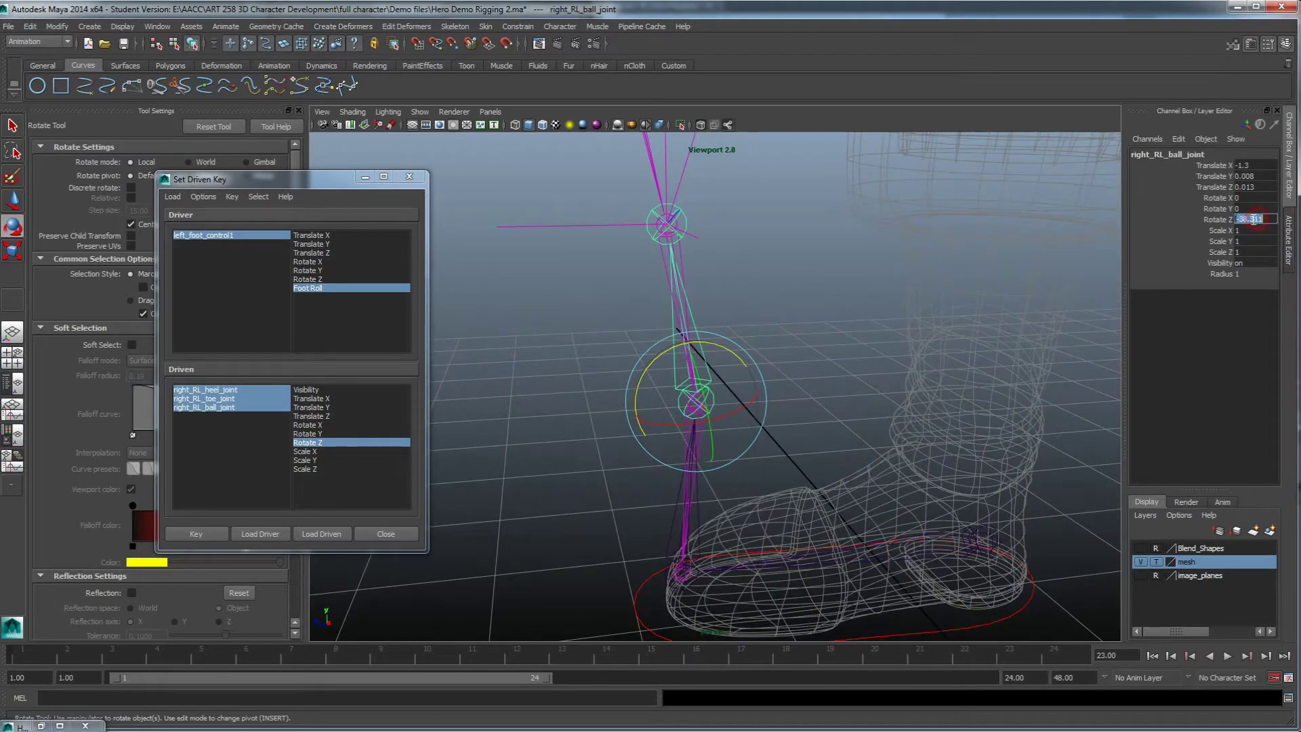
{"action": "left_click_drag", "start_coordinate": [1248, 220], "coordinate": [1277, 219]}
{"action": "key", "text": "BackSpace"}
{"action": "key", "text": "Return"}
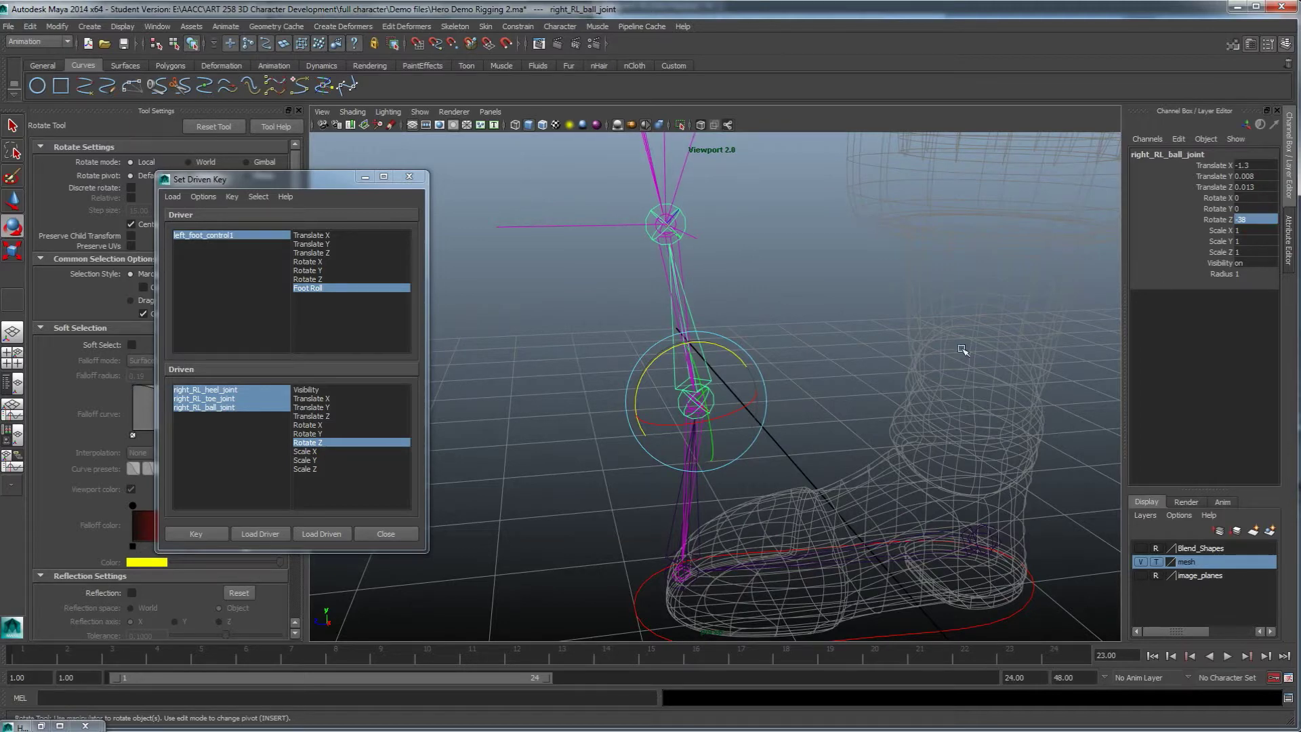
{"action": "key", "text": "f"}
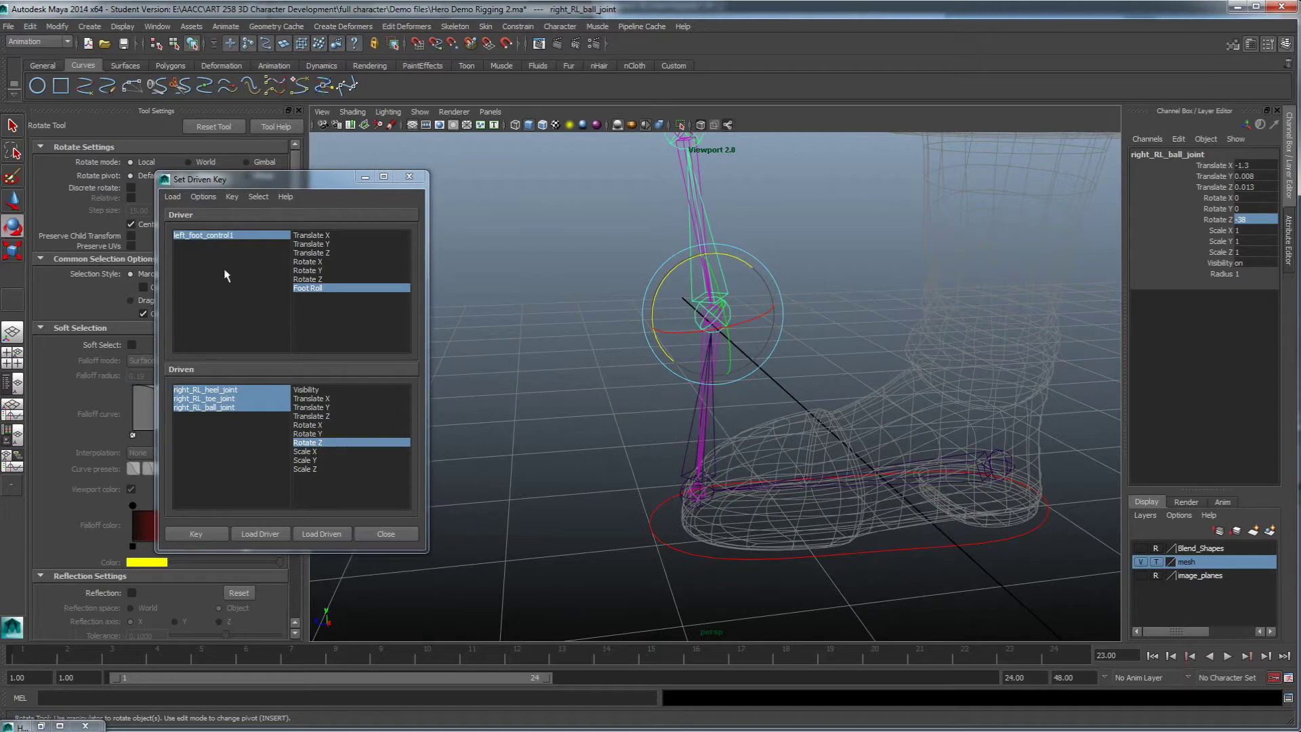
Step: Set Foot Roll on left_foot_control1 to 10
{"action": "left_click", "coordinate": [228, 236]}
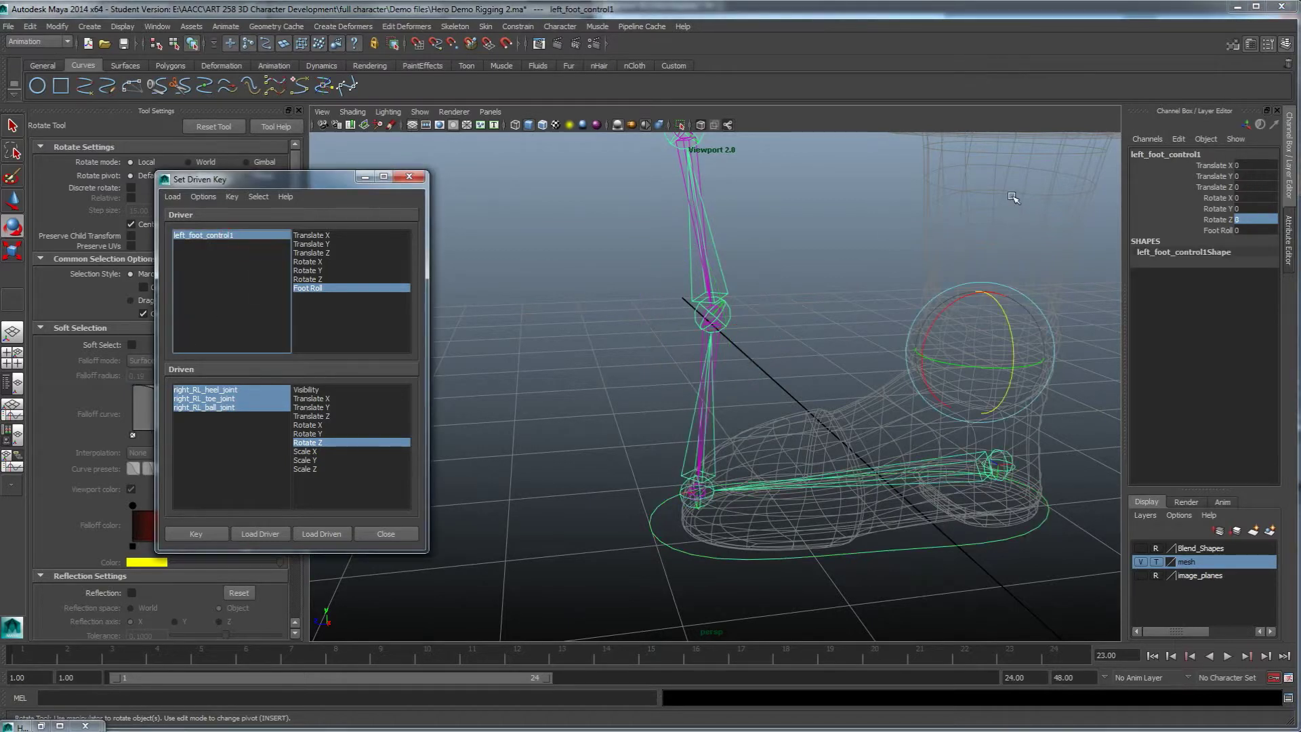
{"action": "left_click", "coordinate": [1244, 231]}
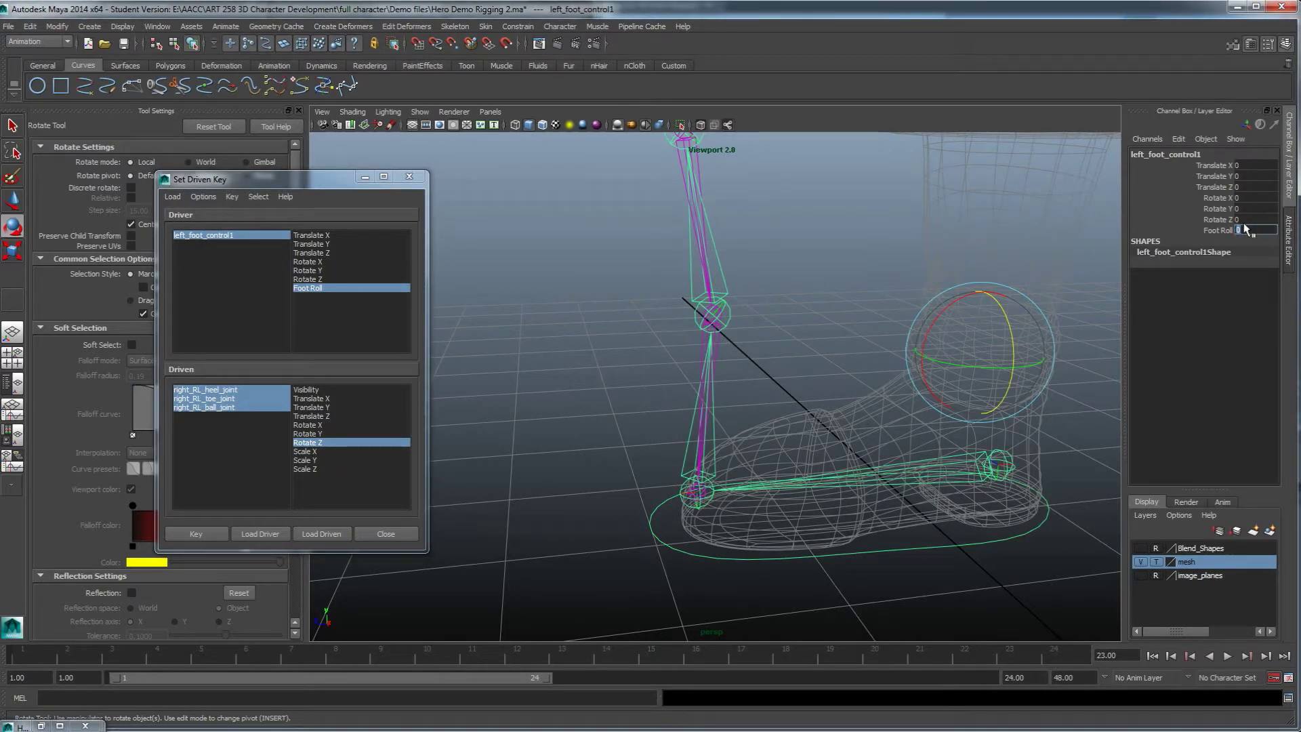
{"action": "type", "text": "10"}
{"action": "key", "text": "Return"}
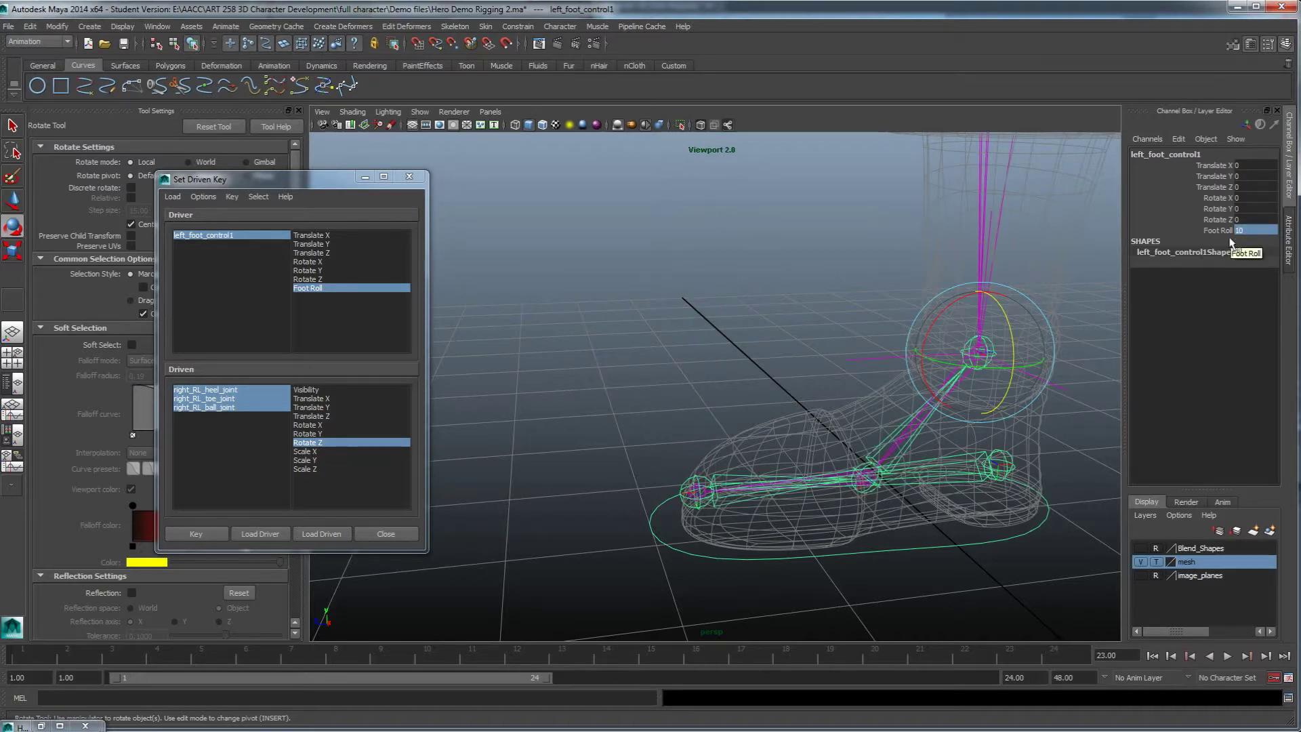
Step: Set Rotate Z of right_RL_toe_joint to 85 for the full foot roll pose
{"action": "left_click", "coordinate": [702, 476]}
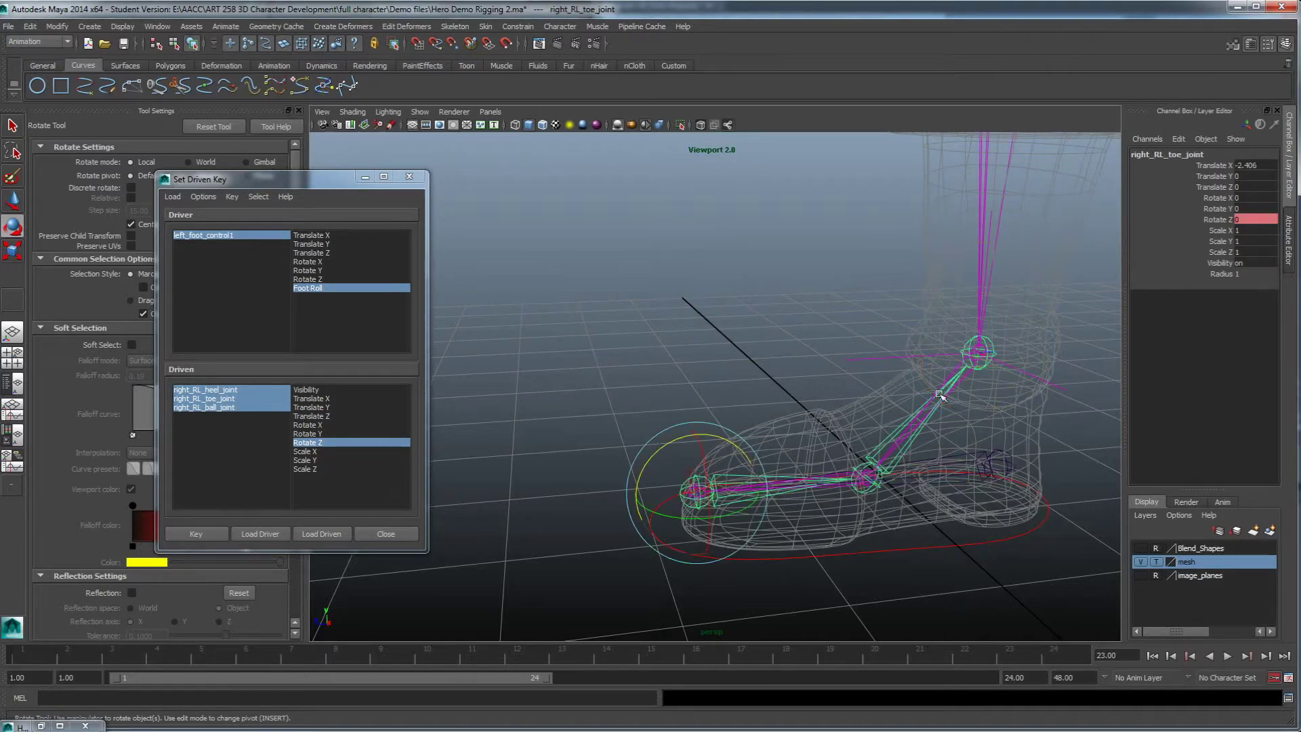
{"action": "double_click", "coordinate": [1250, 220]}
{"action": "type", "text": "85"}
{"action": "key", "text": "Return"}
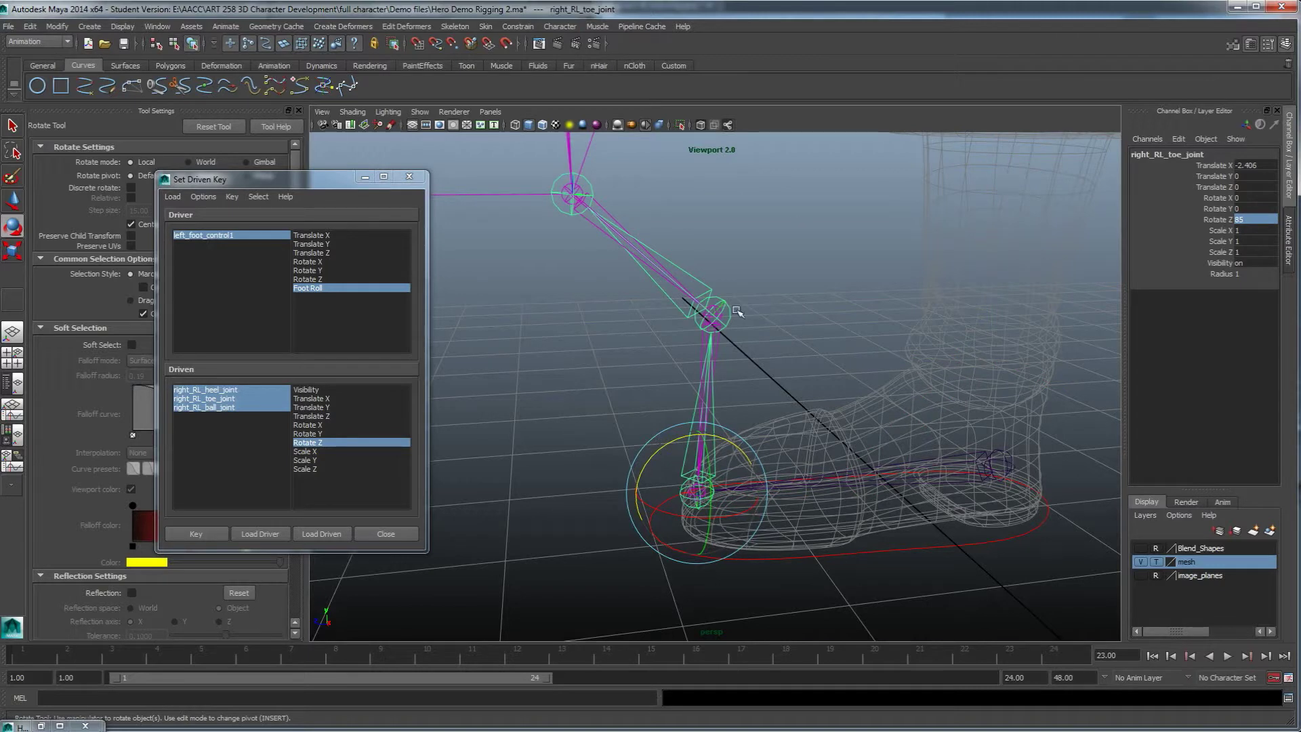
Step: Set Rotate Z of right_RL_ball_joint to -38 for the full foot roll pose
{"action": "key", "text": "Down"}
{"action": "double_click", "coordinate": [1251, 220]}
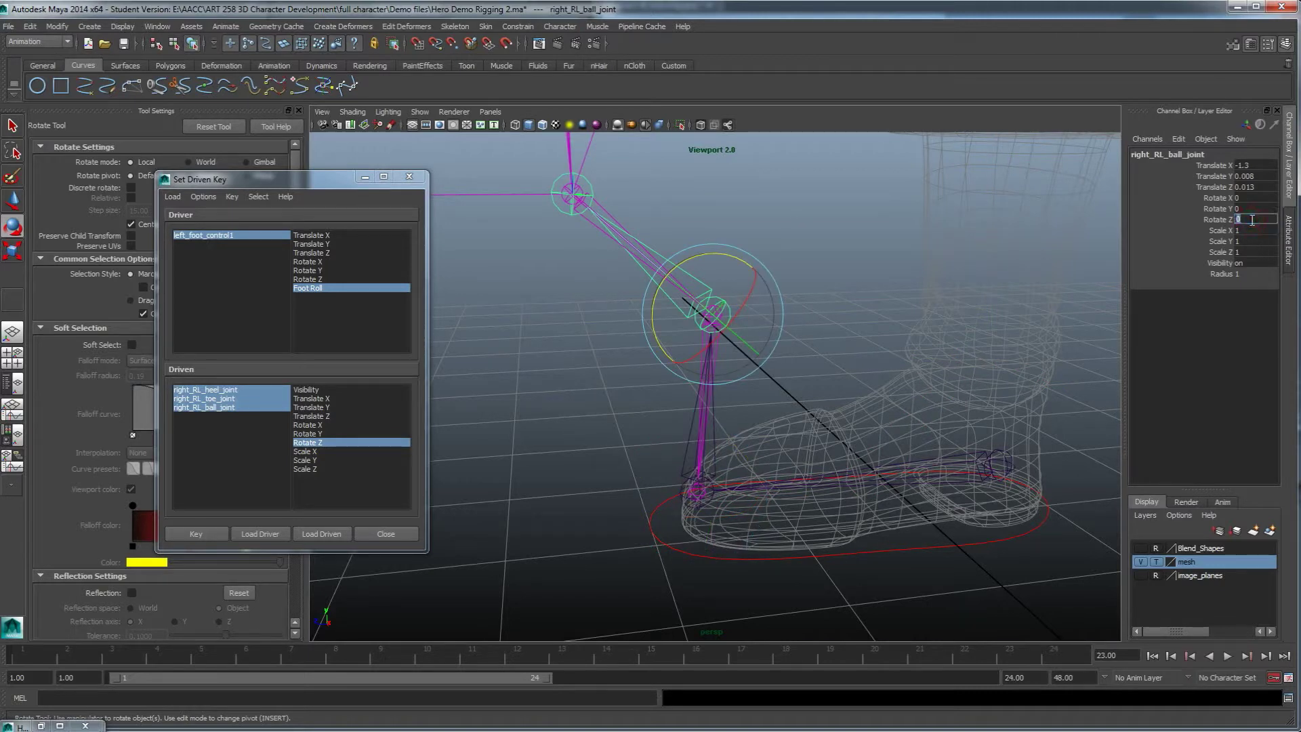
{"action": "key", "text": "Return"}
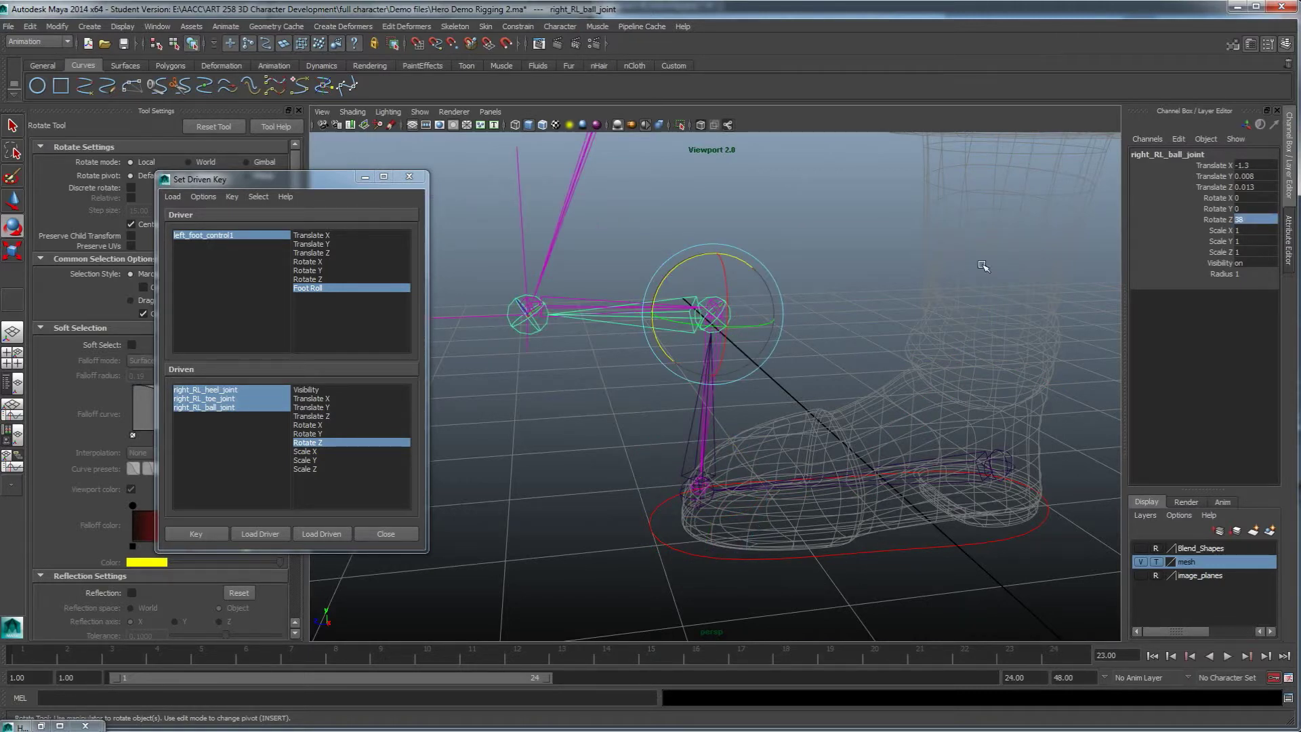
{"action": "double_click", "coordinate": [1239, 219]}
{"action": "type", "text": "-38"}
{"action": "key", "text": "Return"}
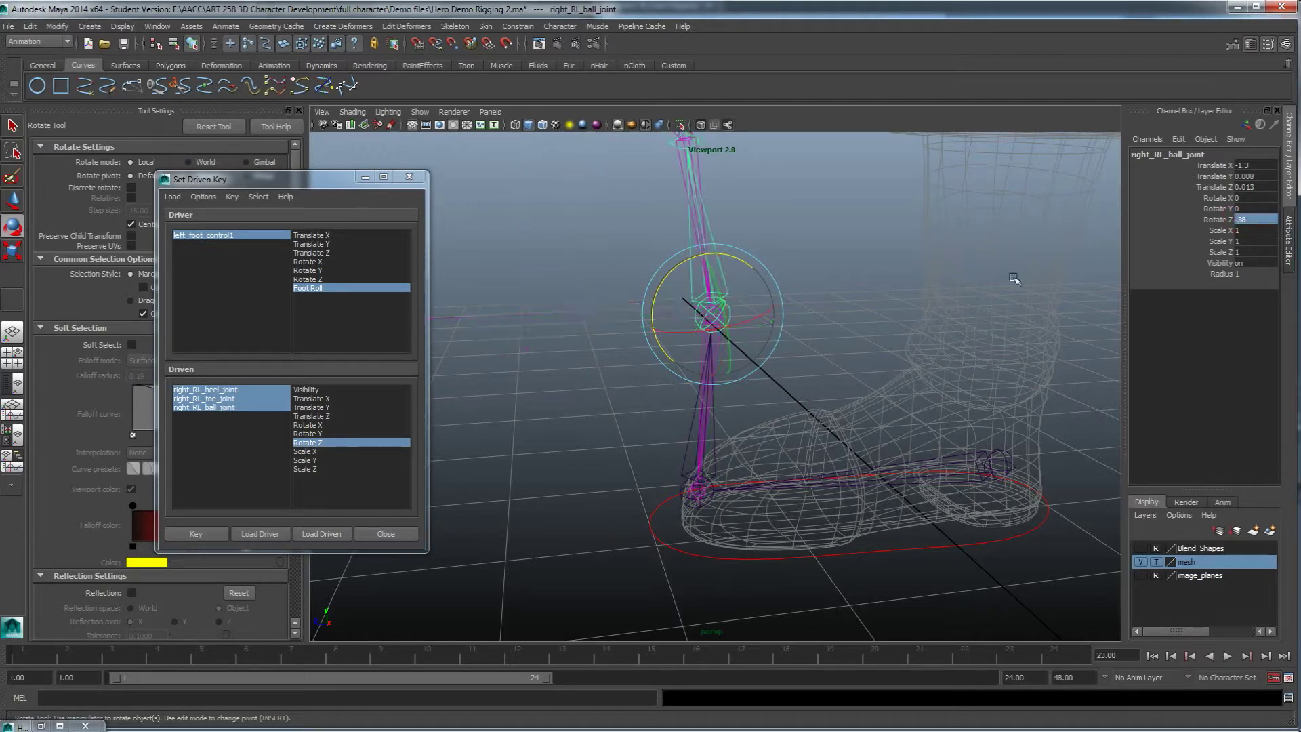
Step: Key Rotate Z of the three driven joints with left_foot_control1's Foot Roll at 10
{"action": "left_click", "coordinate": [303, 289]}
{"action": "left_click", "coordinate": [258, 234]}
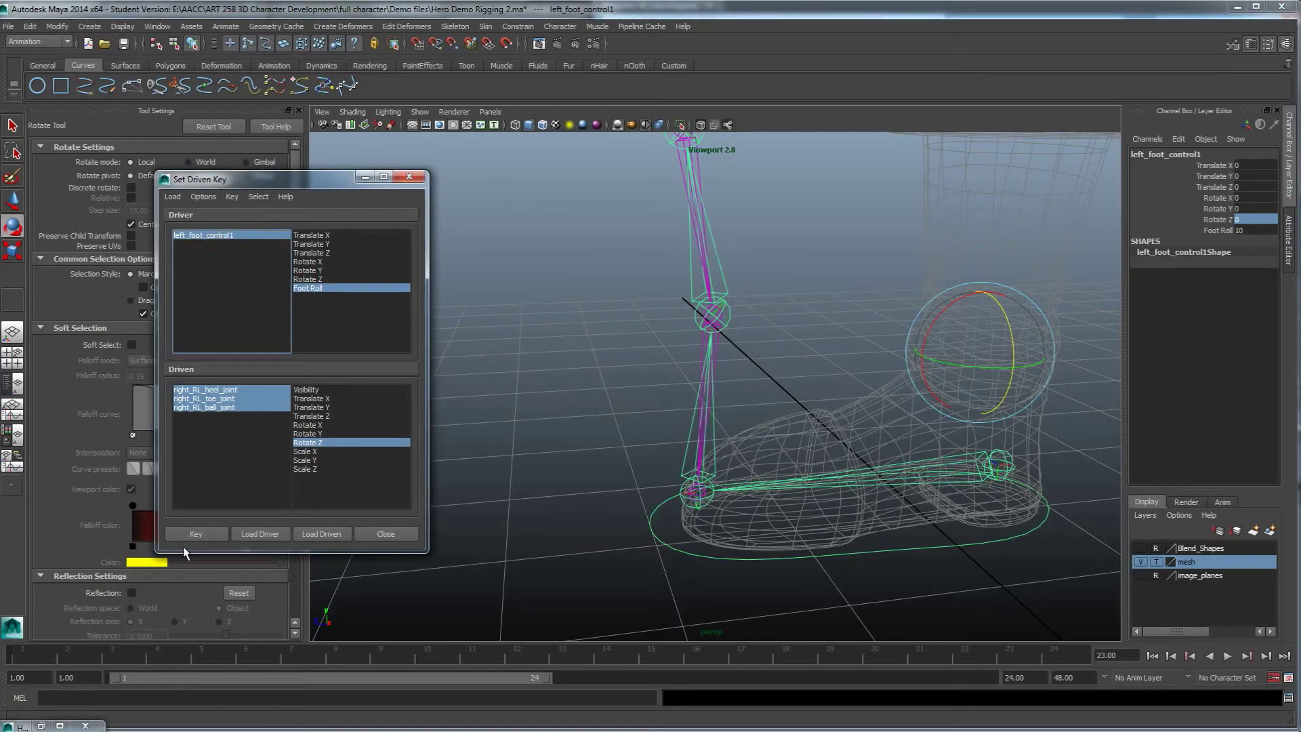
{"action": "left_click", "coordinate": [204, 533]}
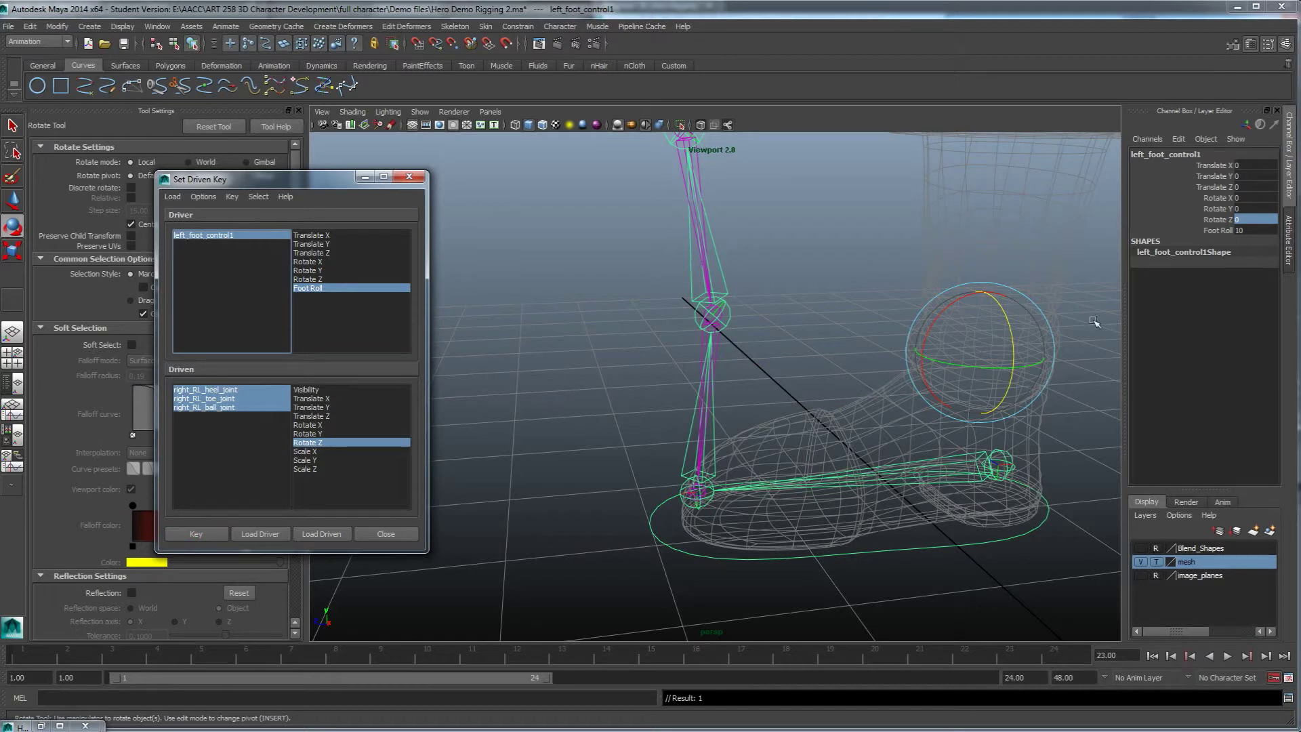
Step: Set Foot Roll on left_foot_control1 to 4 for the intermediate roll pose
{"action": "double_click", "coordinate": [1265, 231]}
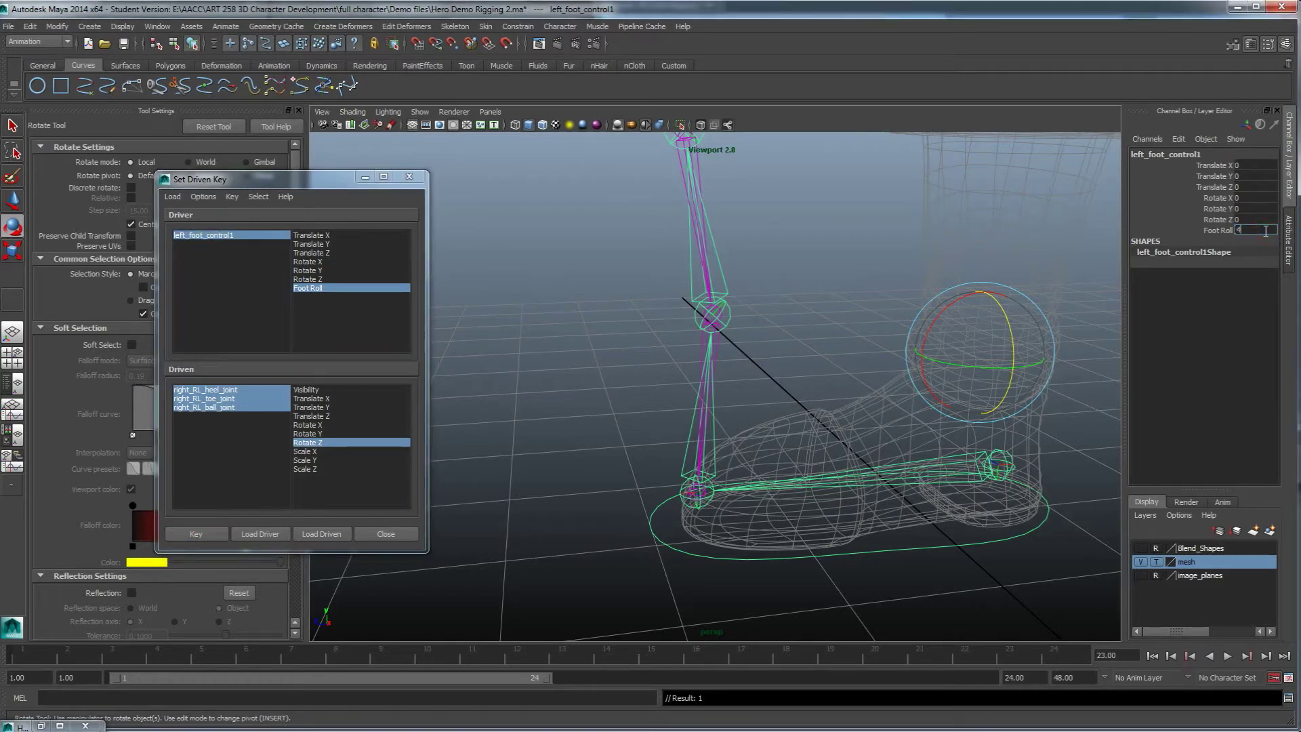
{"action": "type", "text": "4"}
{"action": "key", "text": "Return"}
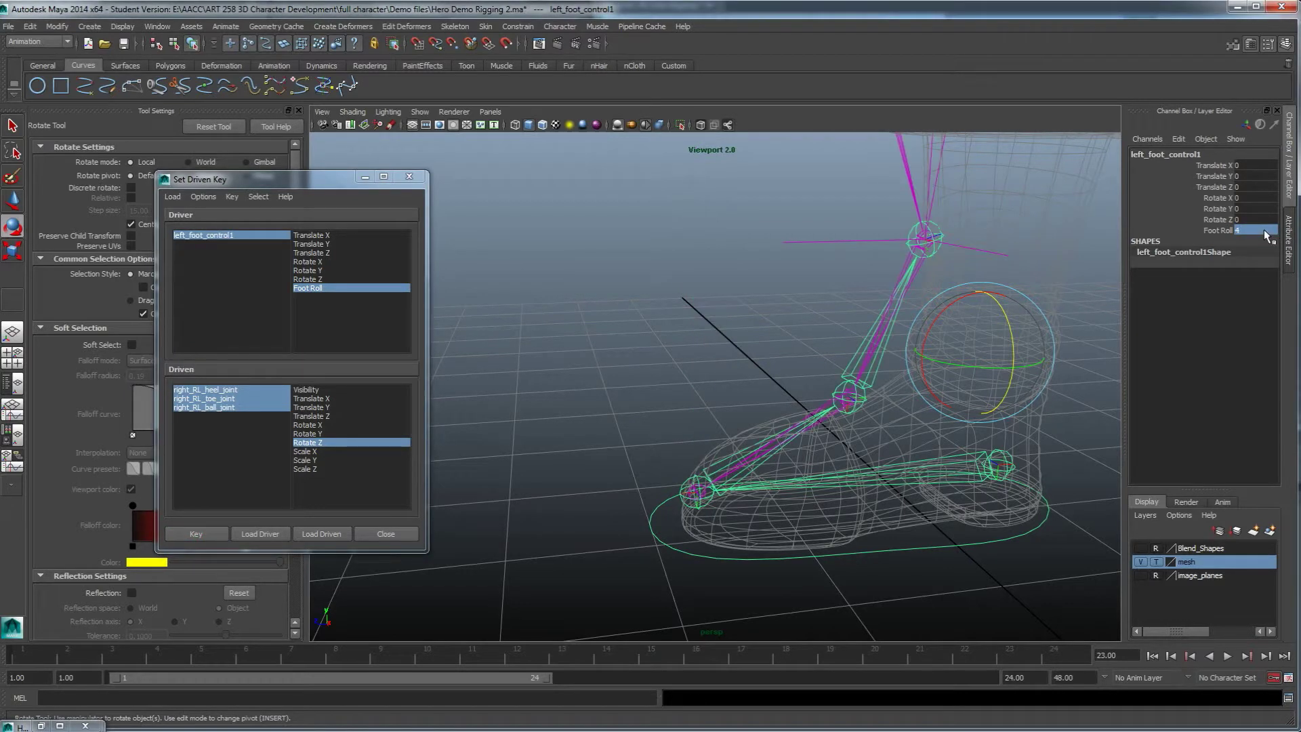
Step: Set Rotate Z of right_RL_toe_joint to 0 for the intermediate roll pose
{"action": "left_click", "coordinate": [689, 477]}
{"action": "double_click", "coordinate": [1245, 220]}
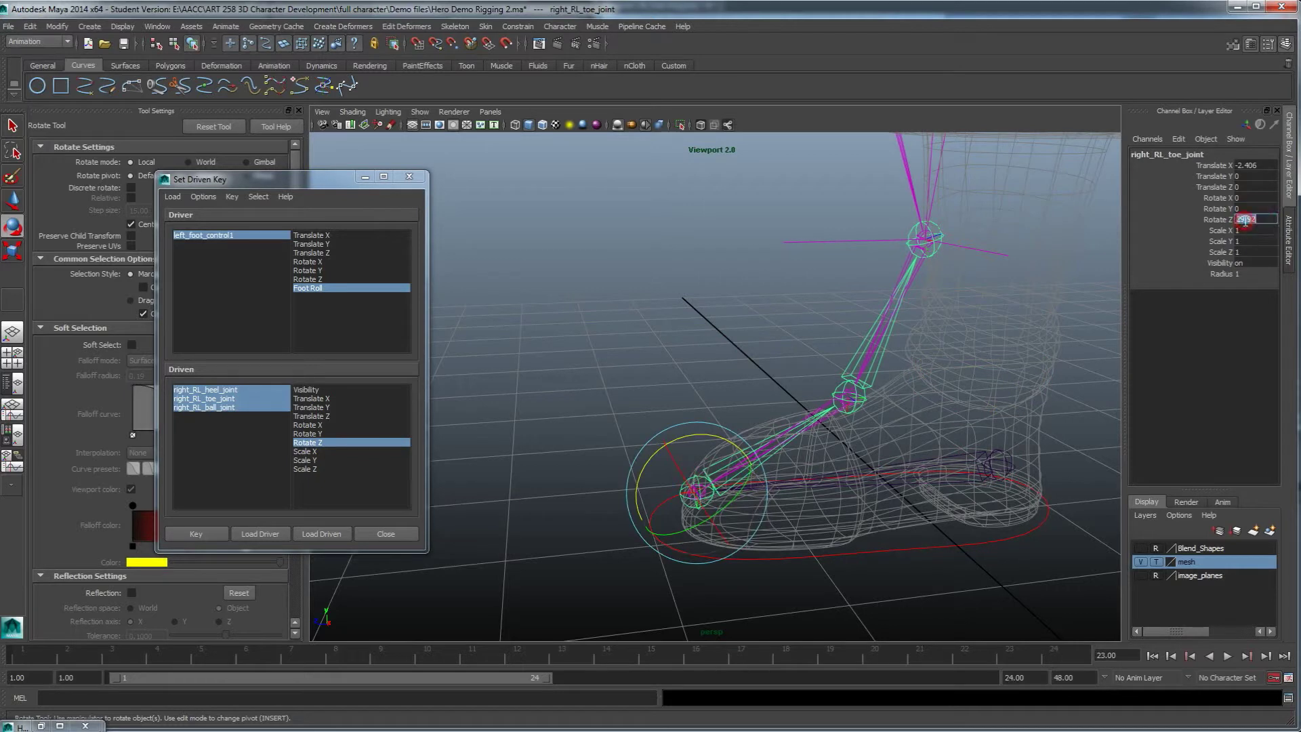
{"action": "type", "text": "0"}
{"action": "key", "text": "Return"}
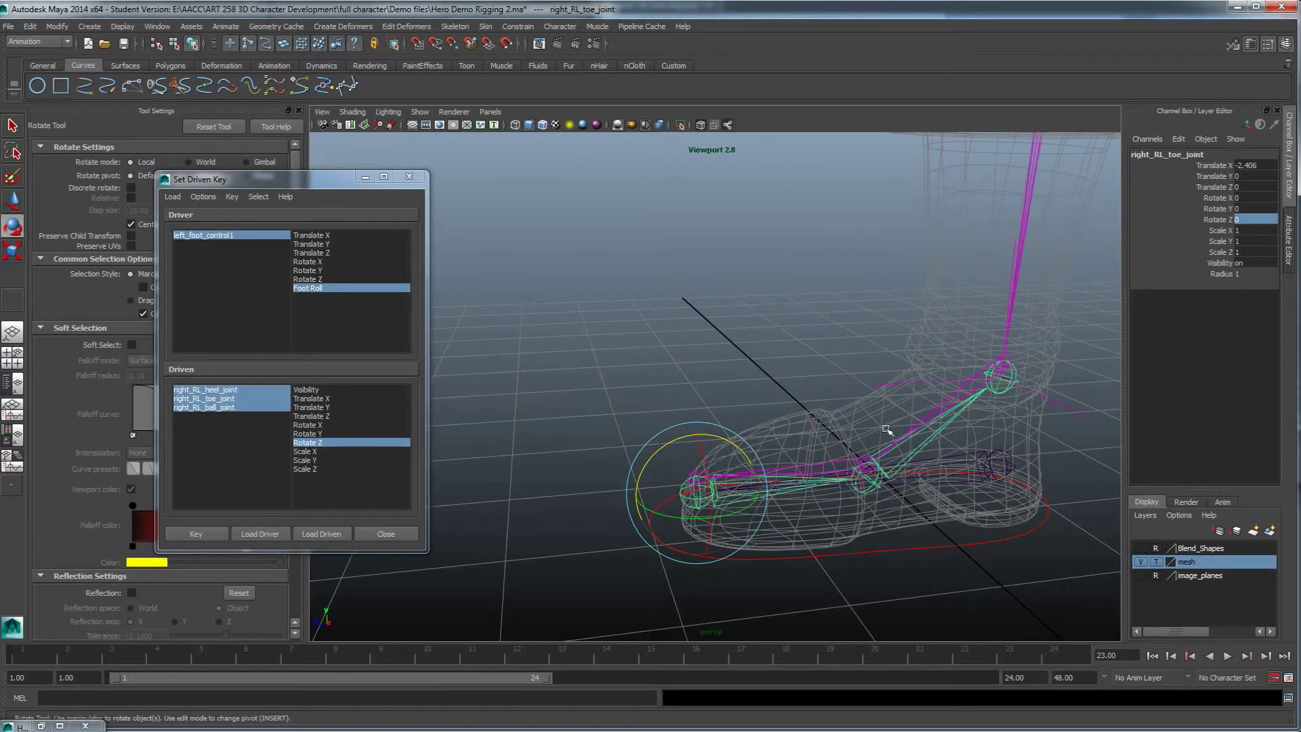
Step: Set Rotate Z of right_RL_ball_joint to 38 and key the three driven joints at Foot Roll 4
{"action": "left_click", "coordinate": [869, 492]}
{"action": "left_click_drag", "start_coordinate": [867, 408], "coordinate": [929, 326]}
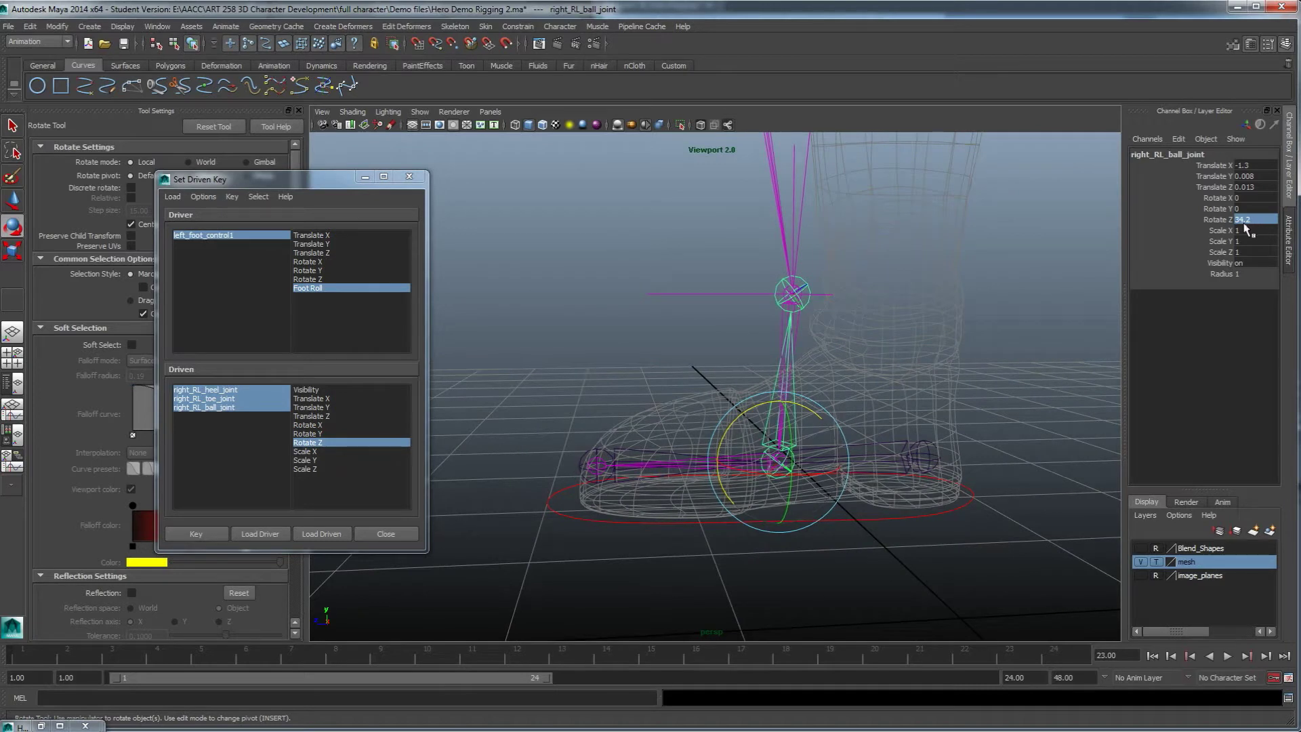
{"action": "left_click_drag", "start_coordinate": [772, 406], "coordinate": [1118, 308]}
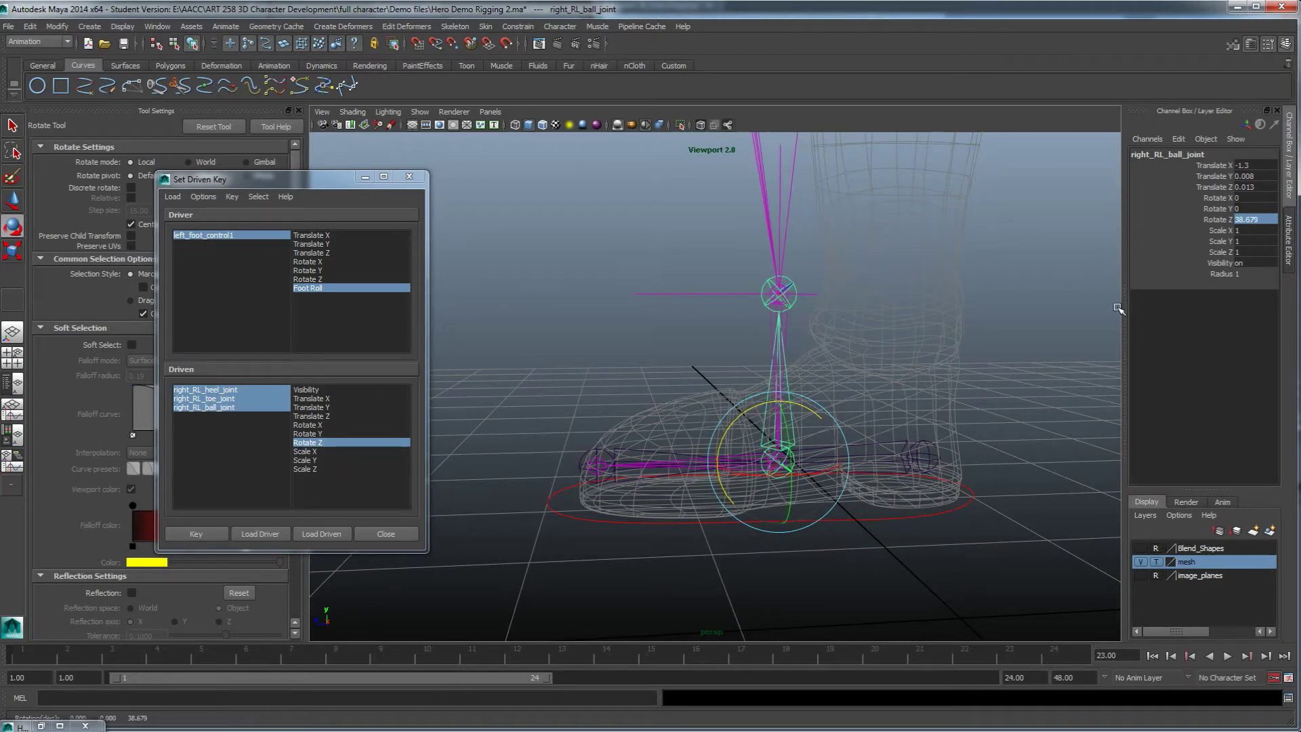
{"action": "left_click", "coordinate": [1246, 220]}
{"action": "left_click_drag", "start_coordinate": [1245, 220], "coordinate": [1278, 218]}
{"action": "key", "text": "BackSpace"}
{"action": "key", "text": "Return"}
{"action": "left_click_drag", "start_coordinate": [791, 458], "coordinate": [823, 366], "text": "alt"}
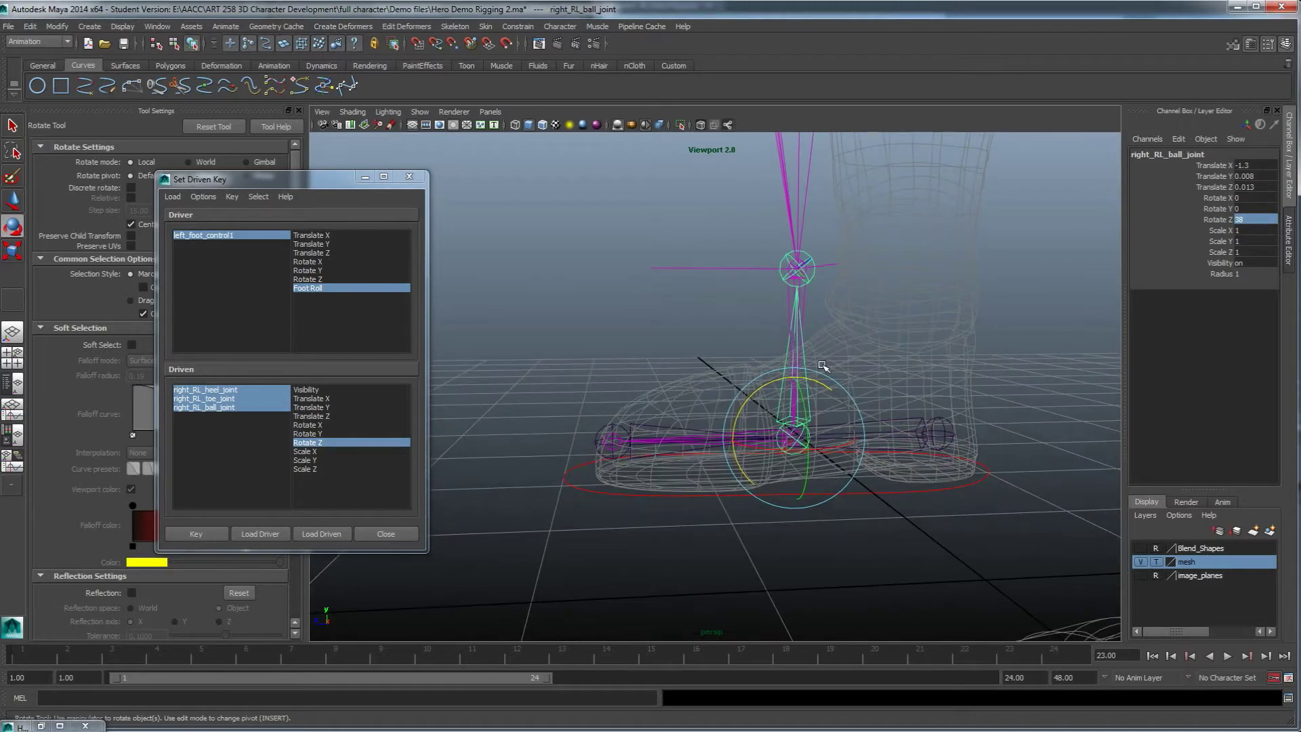
{"action": "left_click_drag", "start_coordinate": [766, 410], "coordinate": [789, 509], "text": "alt"}
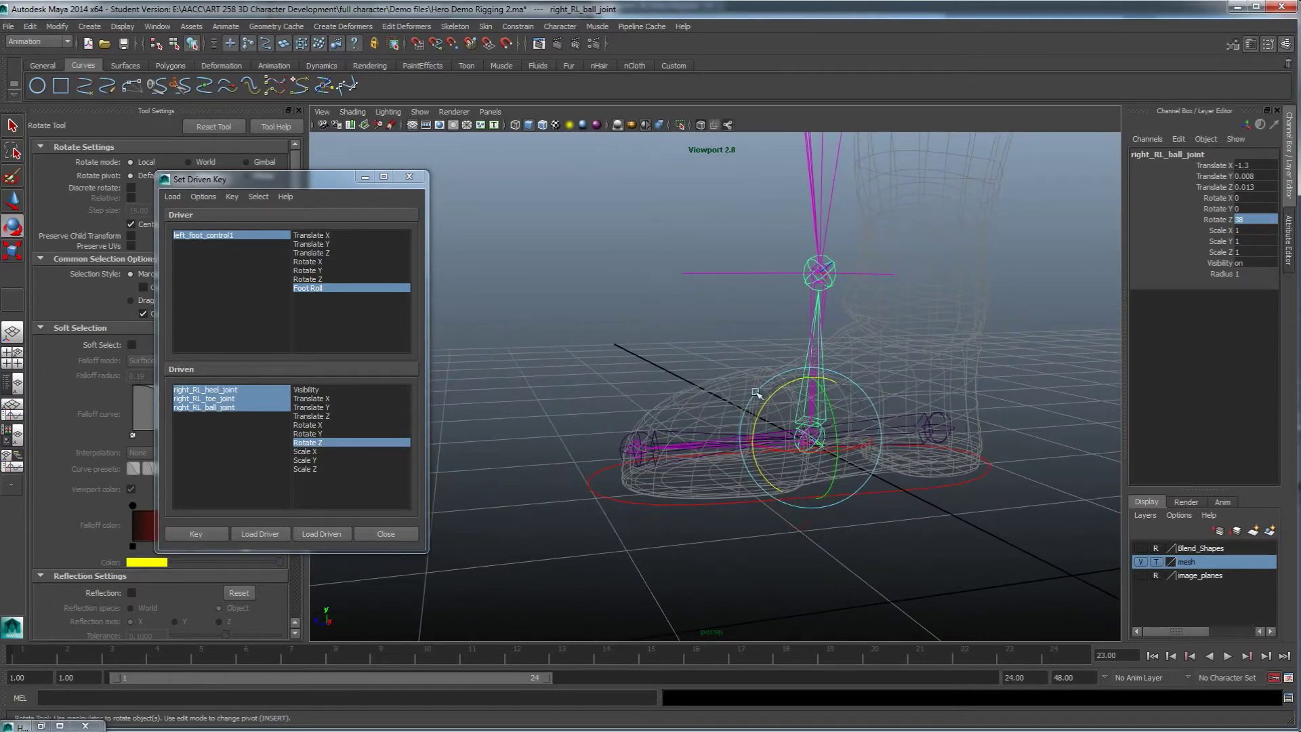
{"action": "left_click", "coordinate": [186, 533]}
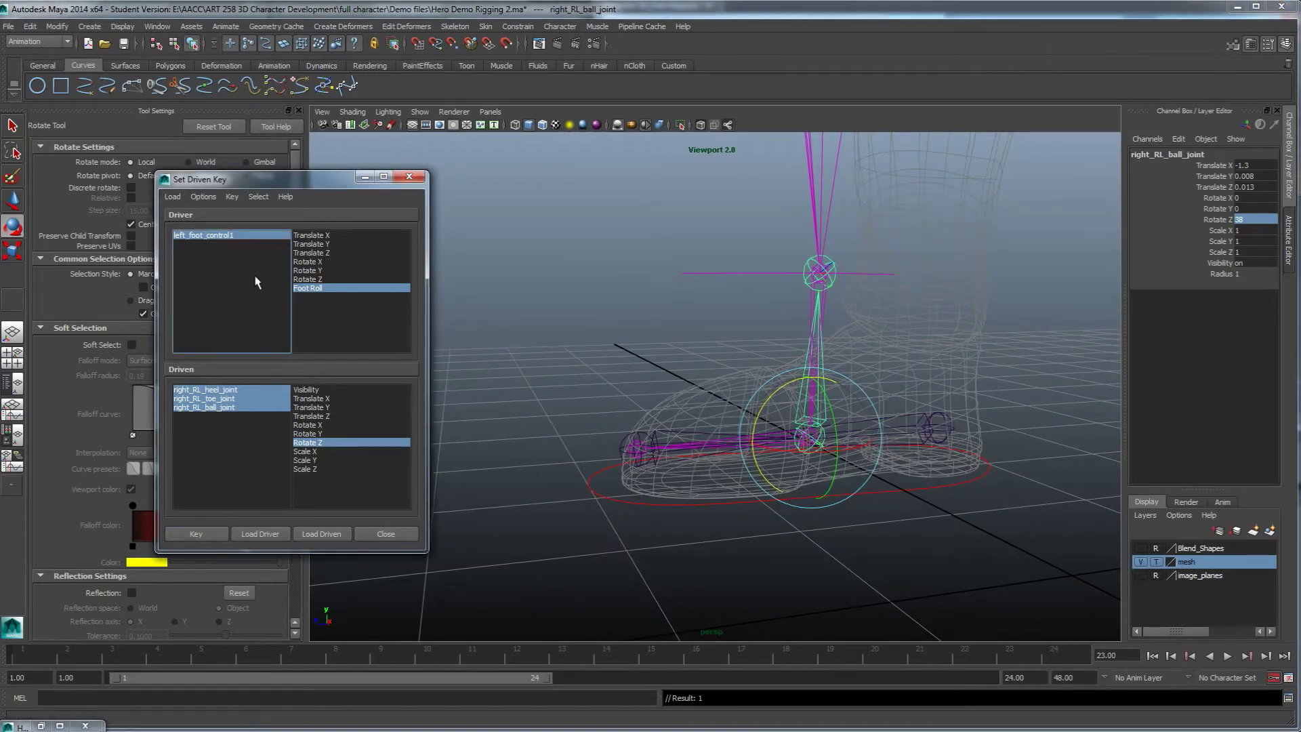
Step: Set Foot Roll on left_foot_control1 to -10 for the heel roll pose
{"action": "left_click", "coordinate": [231, 237]}
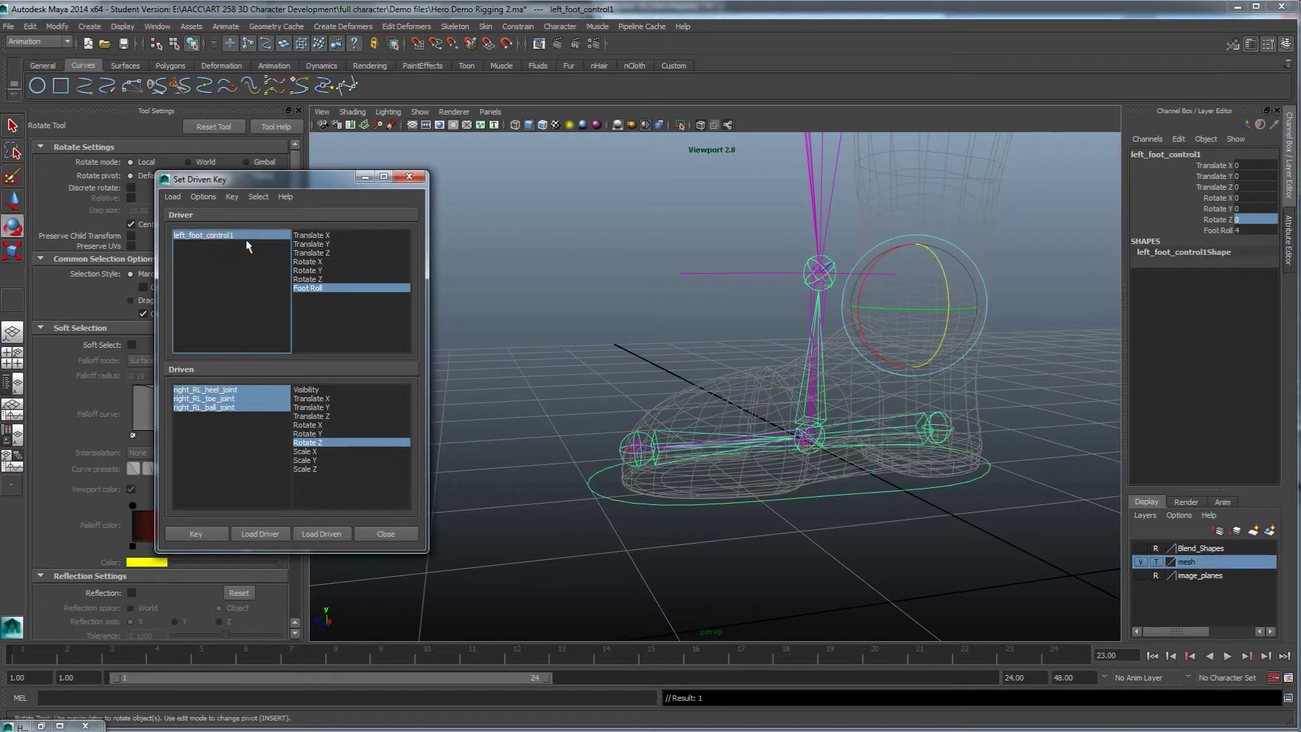
{"action": "left_click", "coordinate": [1245, 229]}
{"action": "type", "text": "-10"}
{"action": "key", "text": "Return"}
Step: Rotate right_RL_heel_joint to lift the toes and set its Rotate Z to 43
{"action": "left_click", "coordinate": [944, 420]}
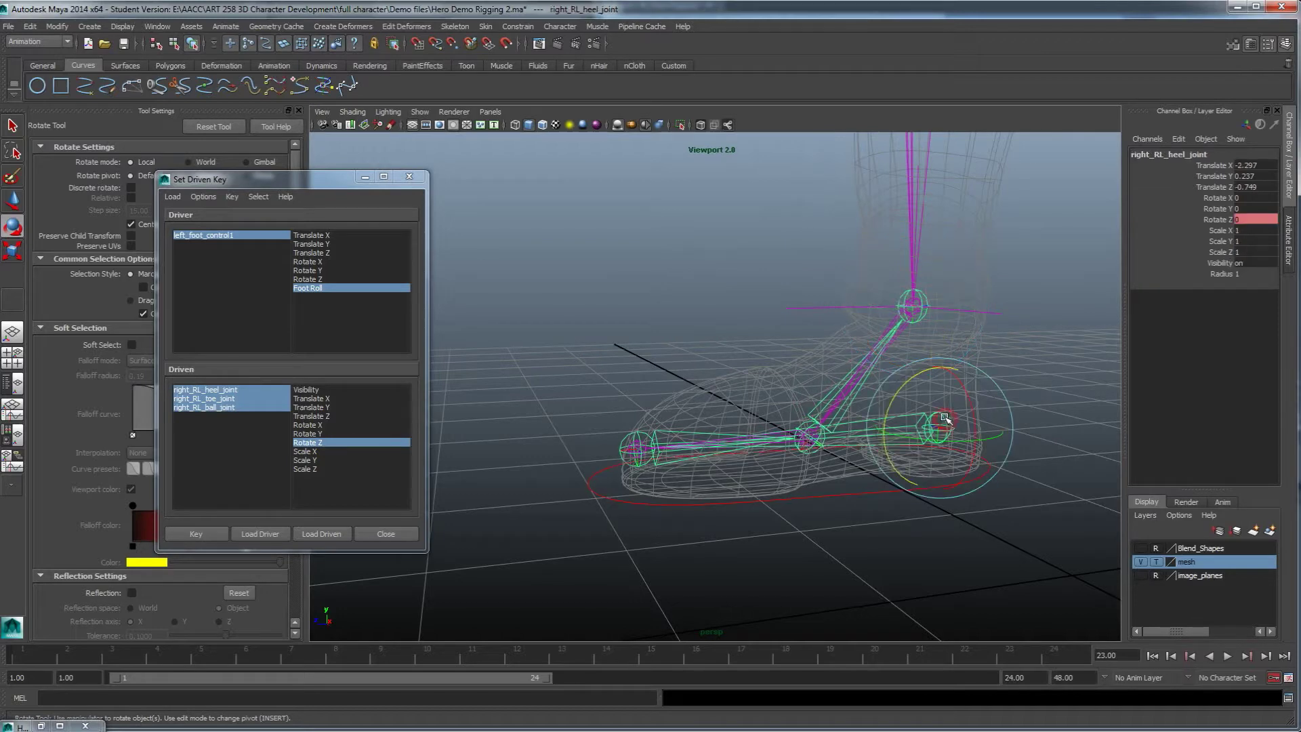
{"action": "left_click_drag", "start_coordinate": [895, 404], "coordinate": [908, 380]}
{"action": "middle_click_drag", "start_coordinate": [948, 374], "coordinate": [870, 479], "text": "alt"}
{"action": "scroll", "coordinate": [869, 476], "scroll_direction": "down", "scroll_amount": 5}
{"action": "left_click_drag", "start_coordinate": [868, 475], "coordinate": [783, 464], "text": "alt"}
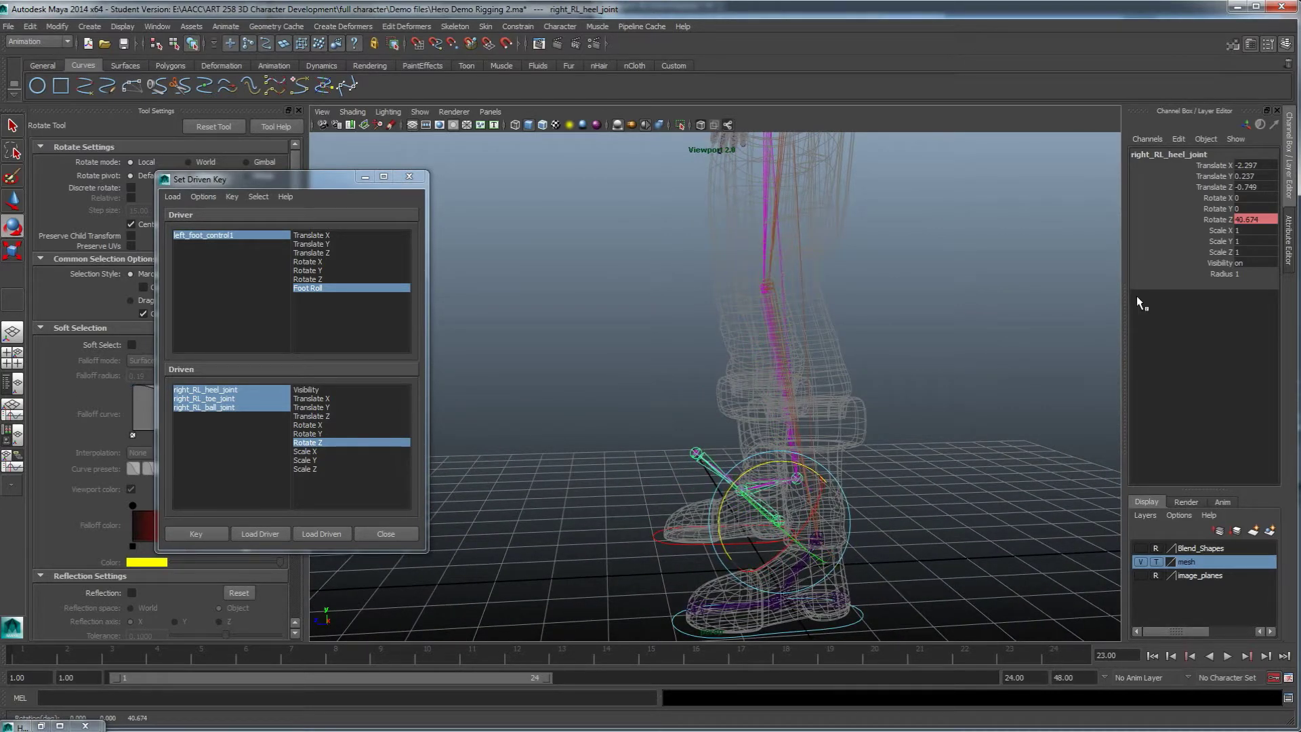
{"action": "double_click", "coordinate": [1252, 219]}
{"action": "type", "text": "43"}
{"action": "key", "text": "Return"}
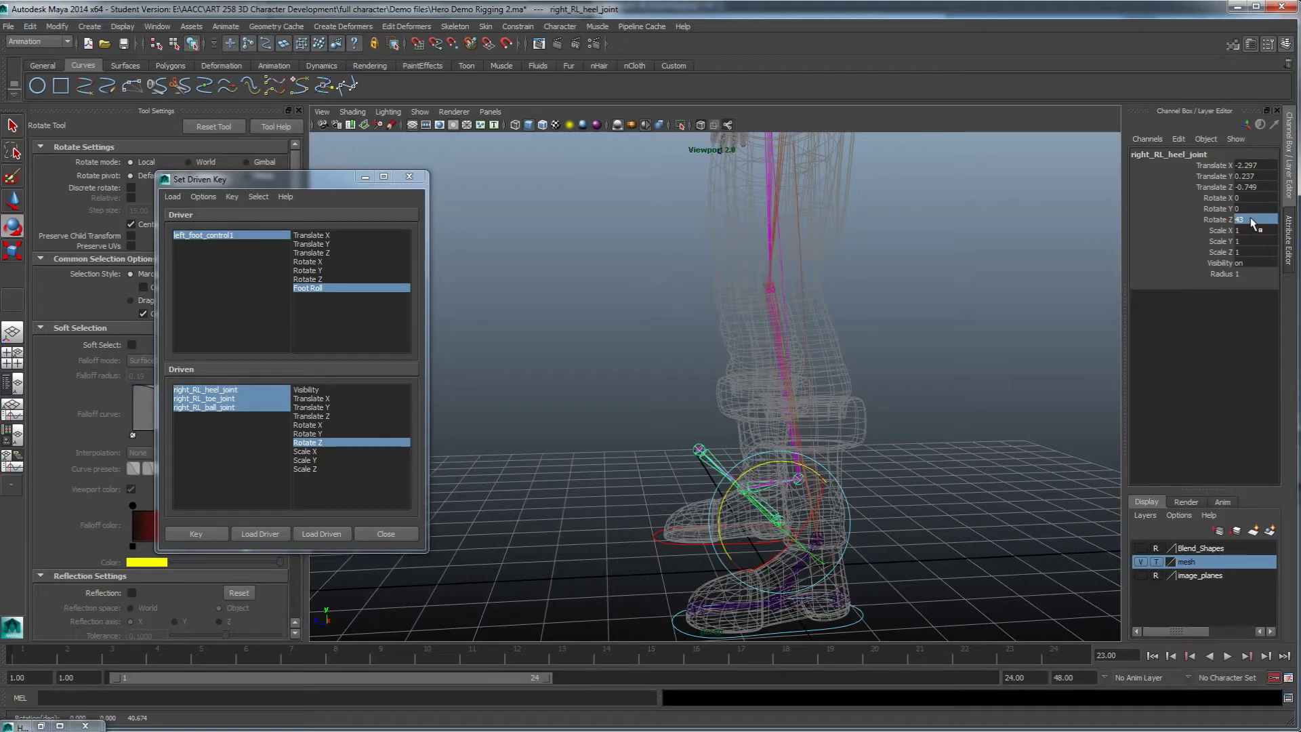
Step: Key Rotate Z of the three driven joints with left_foot_control1's Foot Roll at -10
{"action": "left_click_drag", "start_coordinate": [816, 480], "coordinate": [840, 496], "text": "alt"}
{"action": "scroll", "coordinate": [836, 499], "scroll_direction": "up", "scroll_amount": 4}
{"action": "middle_click_drag", "start_coordinate": [837, 499], "coordinate": [842, 388], "text": "alt"}
{"action": "left_click_drag", "start_coordinate": [836, 468], "coordinate": [807, 475], "text": "alt"}
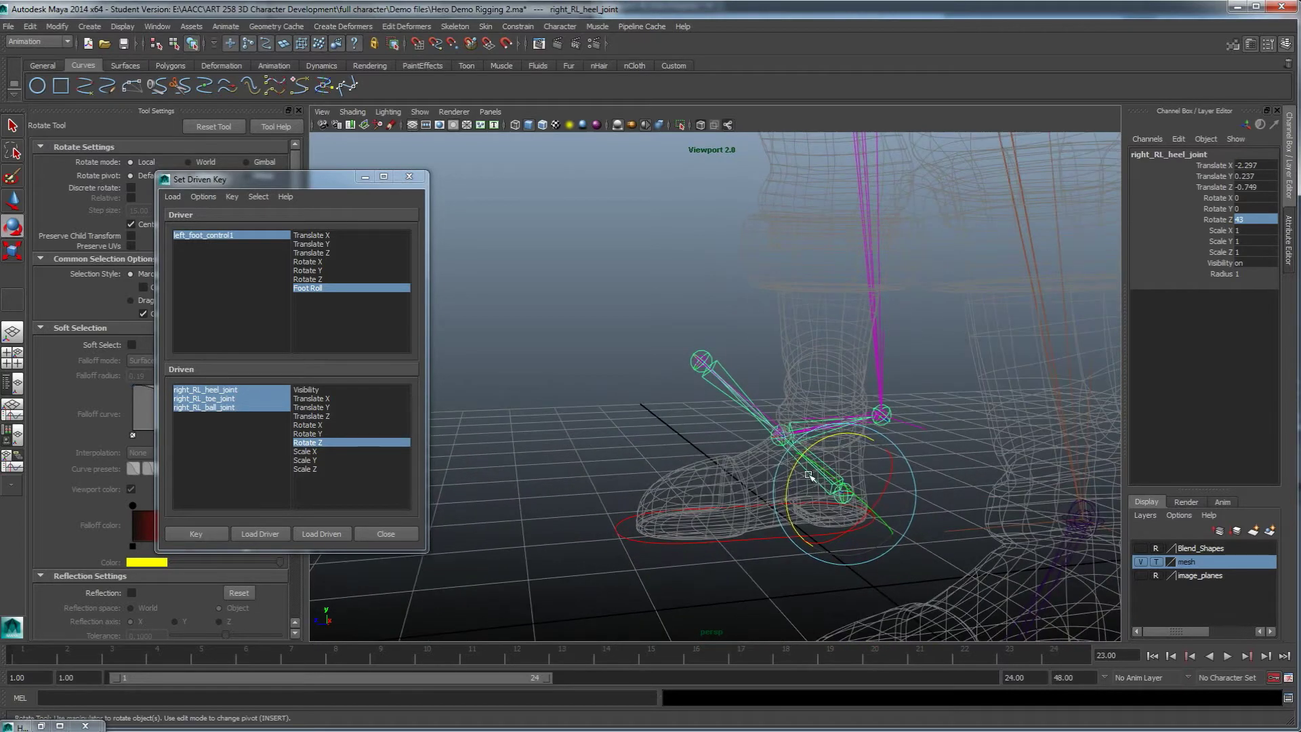
{"action": "left_click", "coordinate": [192, 533]}
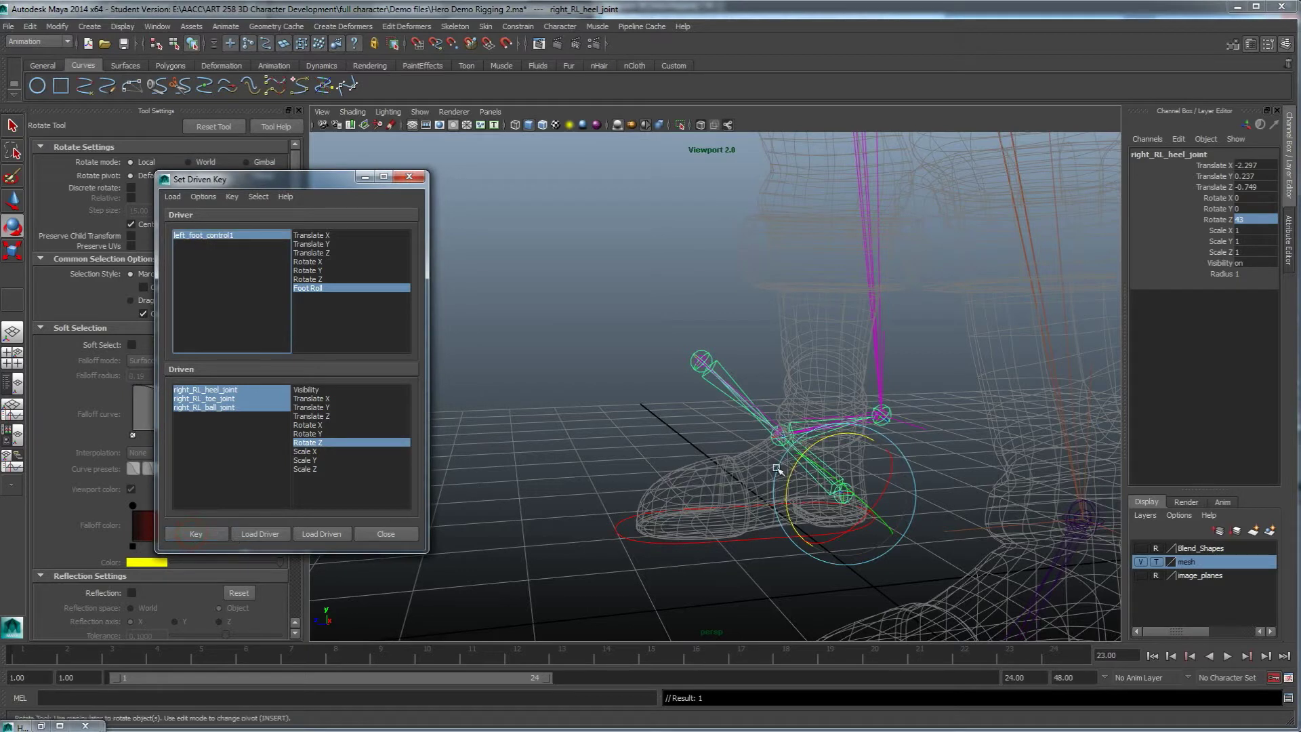
Step: Scrub Foot Roll on left_foot_control1 from the heel pose toward the ball pose to test the driven joints
{"action": "left_click", "coordinate": [769, 541]}
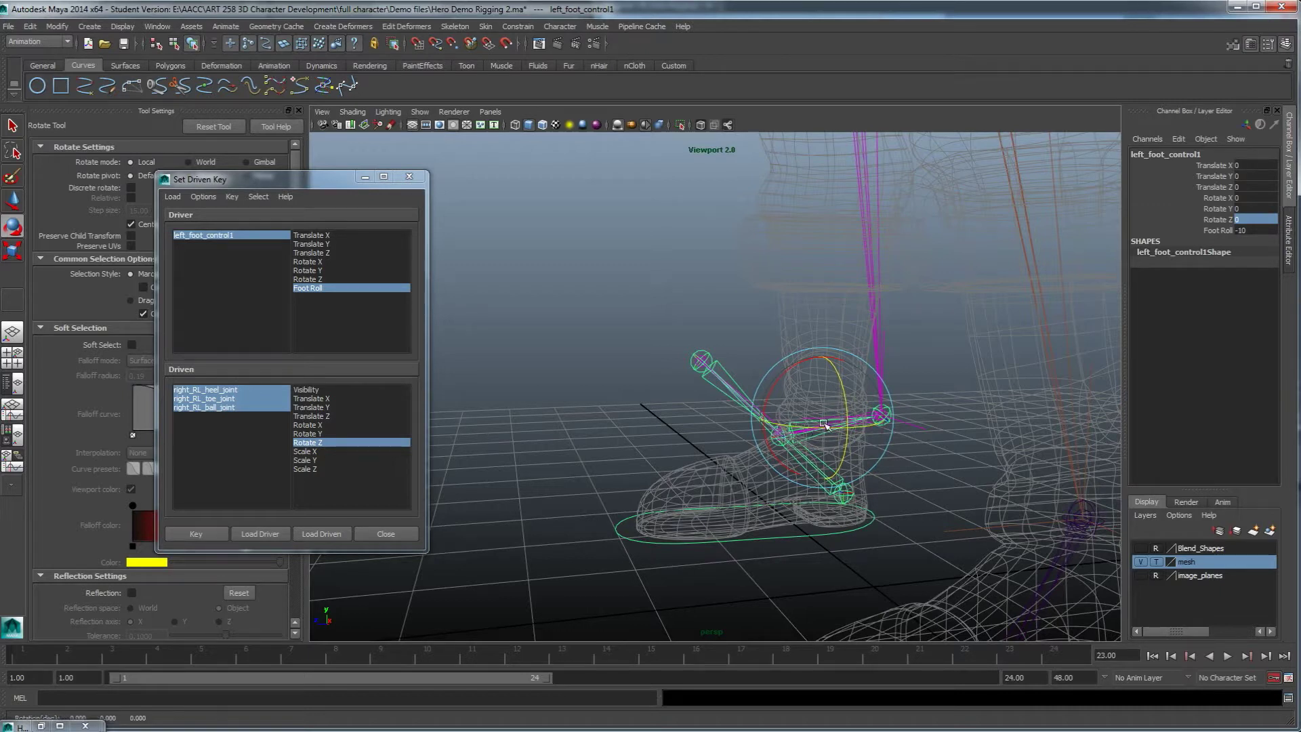
{"action": "left_click", "coordinate": [1216, 231]}
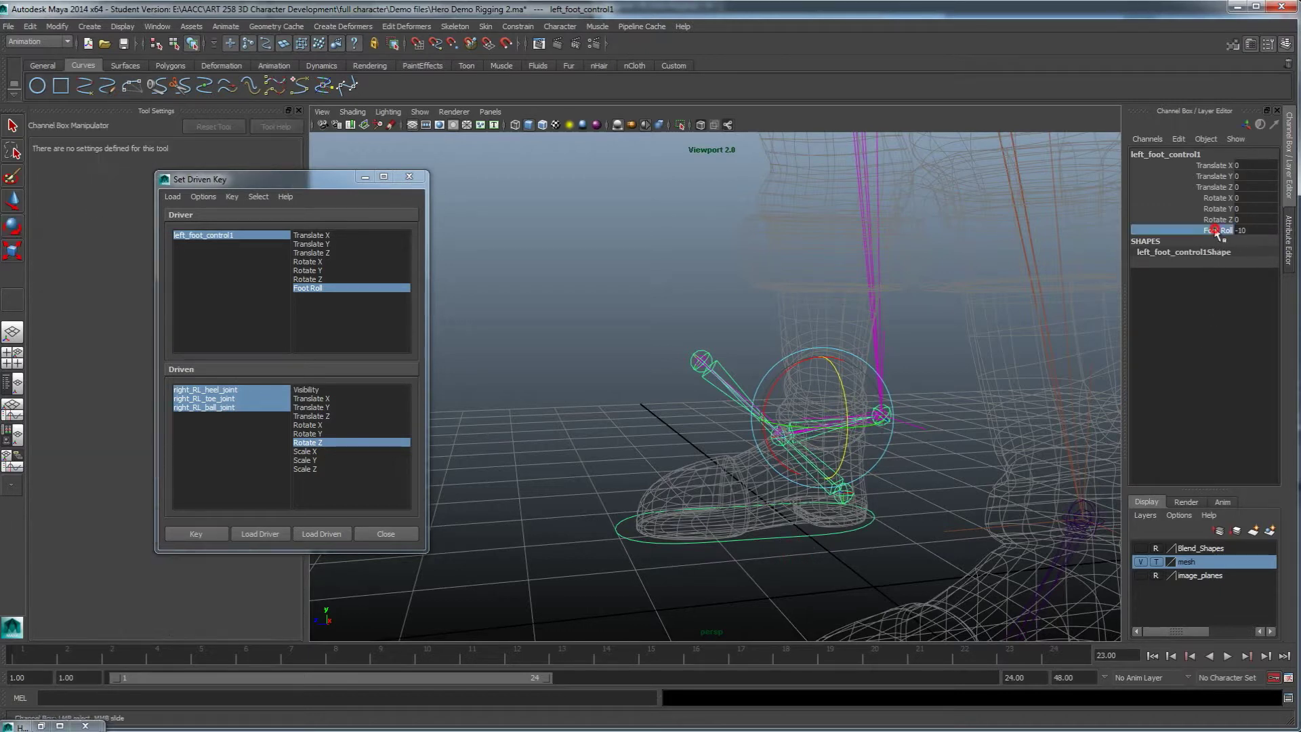
{"action": "middle_click_drag", "start_coordinate": [884, 365], "coordinate": [1103, 351]}
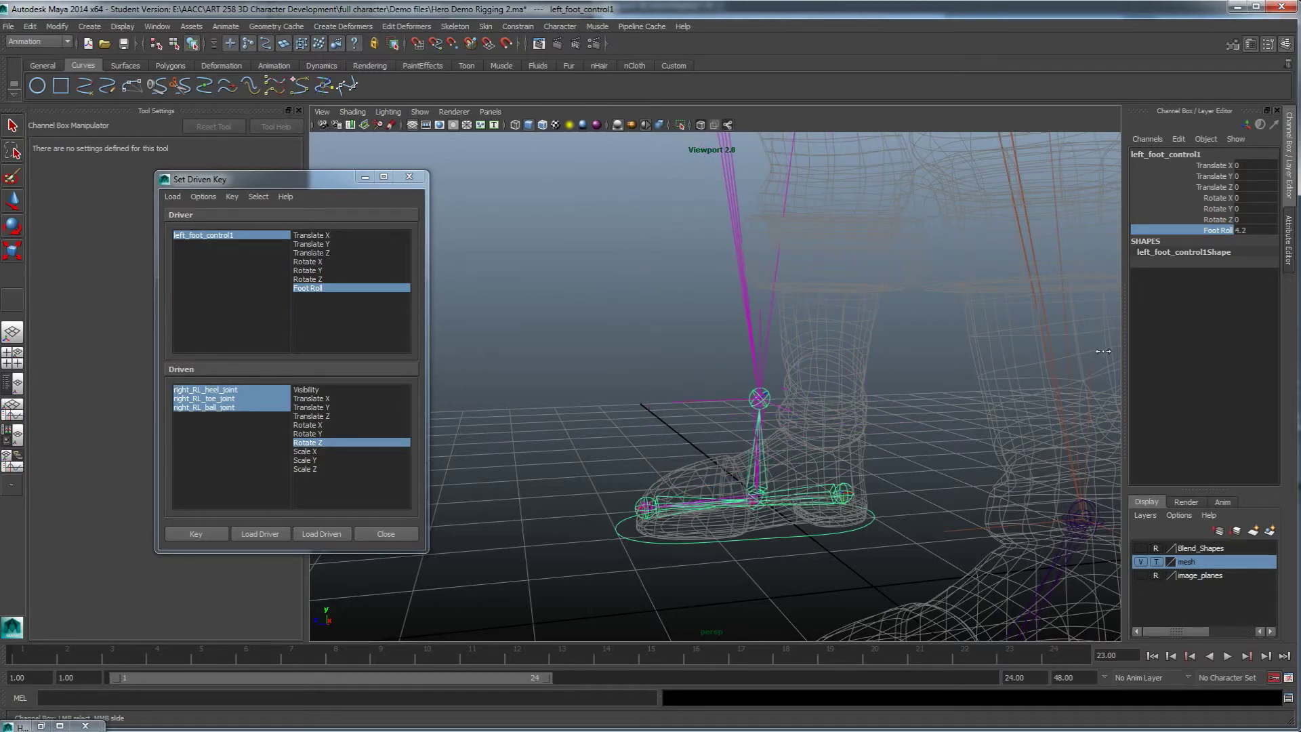
Step: Test Foot Roll on the other foot's left_foot_control for comparison and undo the test changes
{"action": "left_click_drag", "start_coordinate": [994, 426], "coordinate": [857, 384], "text": "alt"}
{"action": "left_click_drag", "start_coordinate": [703, 417], "coordinate": [936, 506], "text": "alt"}
{"action": "left_click", "coordinate": [960, 521]}
{"action": "key", "text": "e"}
{"action": "key", "text": "ctrl+z"}
{"action": "key", "text": "ctrl+z"}
{"action": "key", "text": "ctrl+z"}
{"action": "key", "text": "ctrl+z"}
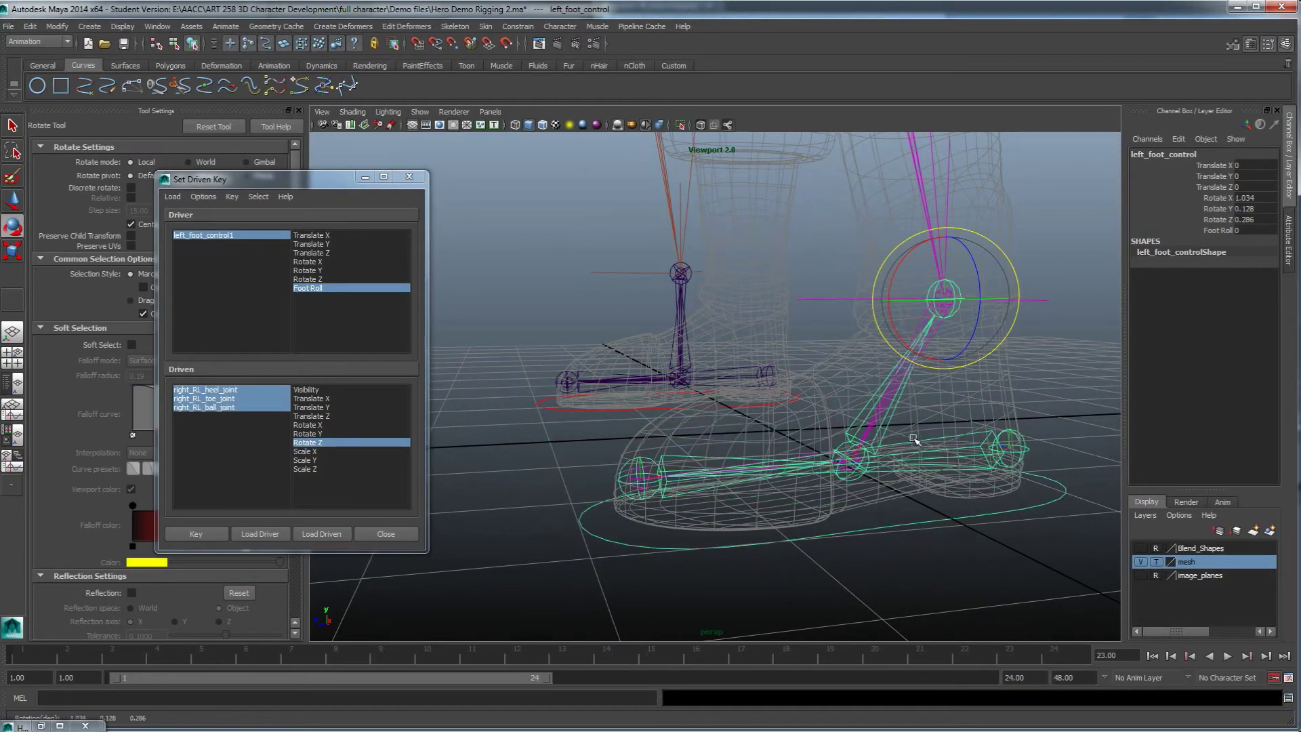
{"action": "left_click", "coordinate": [1225, 230]}
{"action": "middle_click_drag", "start_coordinate": [907, 344], "coordinate": [943, 346]}
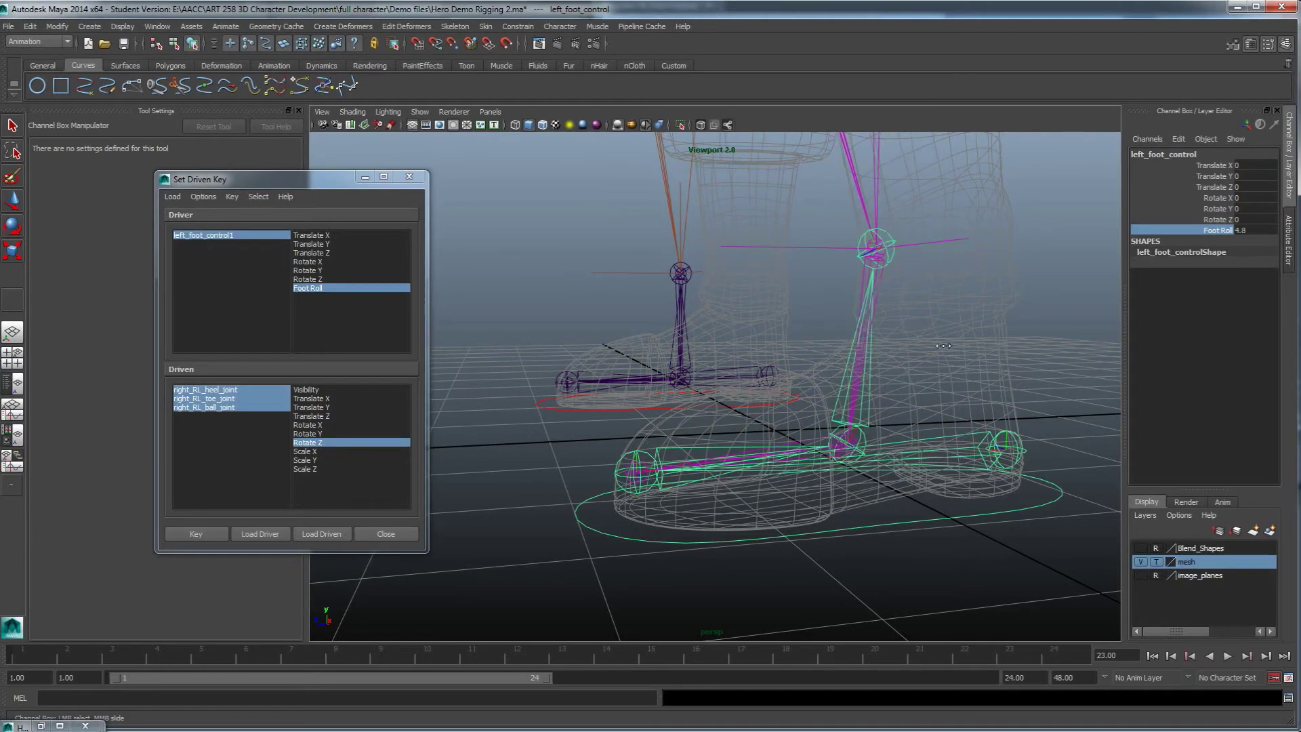
{"action": "key", "text": "ctrl+z"}
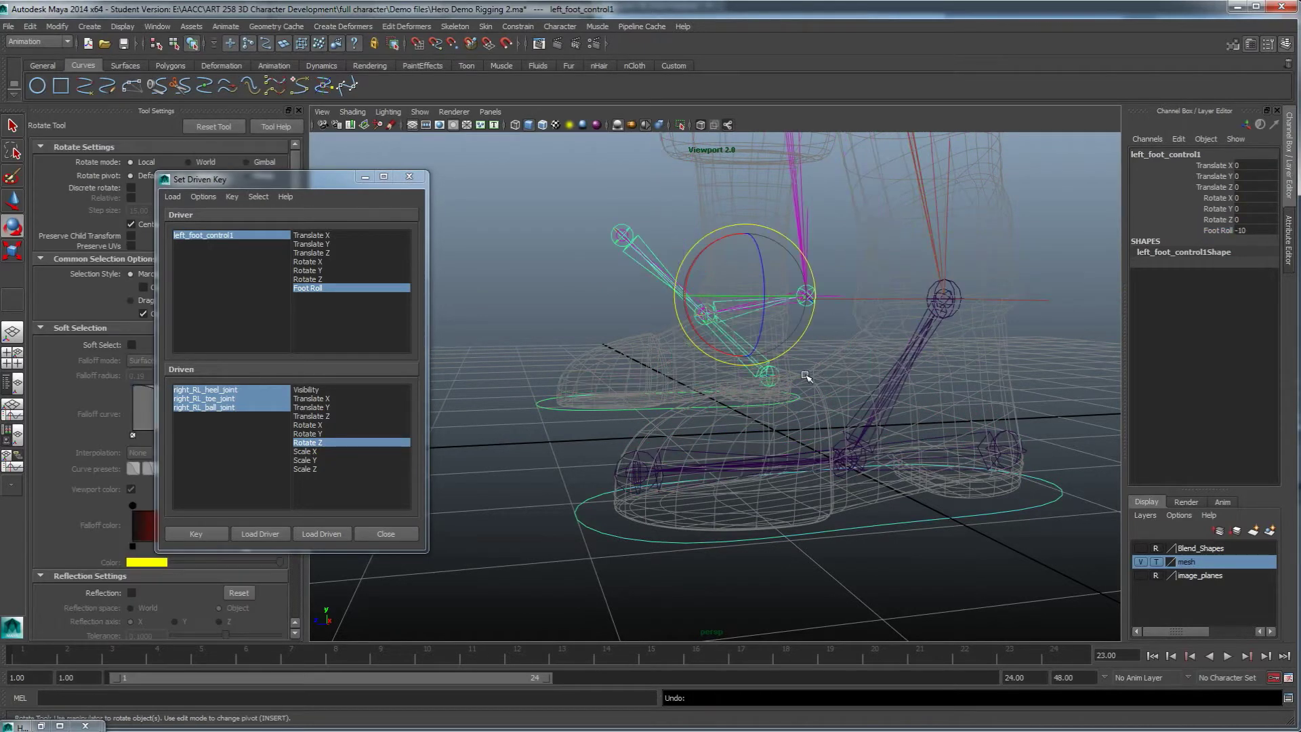
{"action": "left_click_drag", "start_coordinate": [779, 386], "coordinate": [795, 473], "text": "alt"}
{"action": "right_click_drag", "start_coordinate": [795, 472], "coordinate": [944, 405], "text": "alt"}
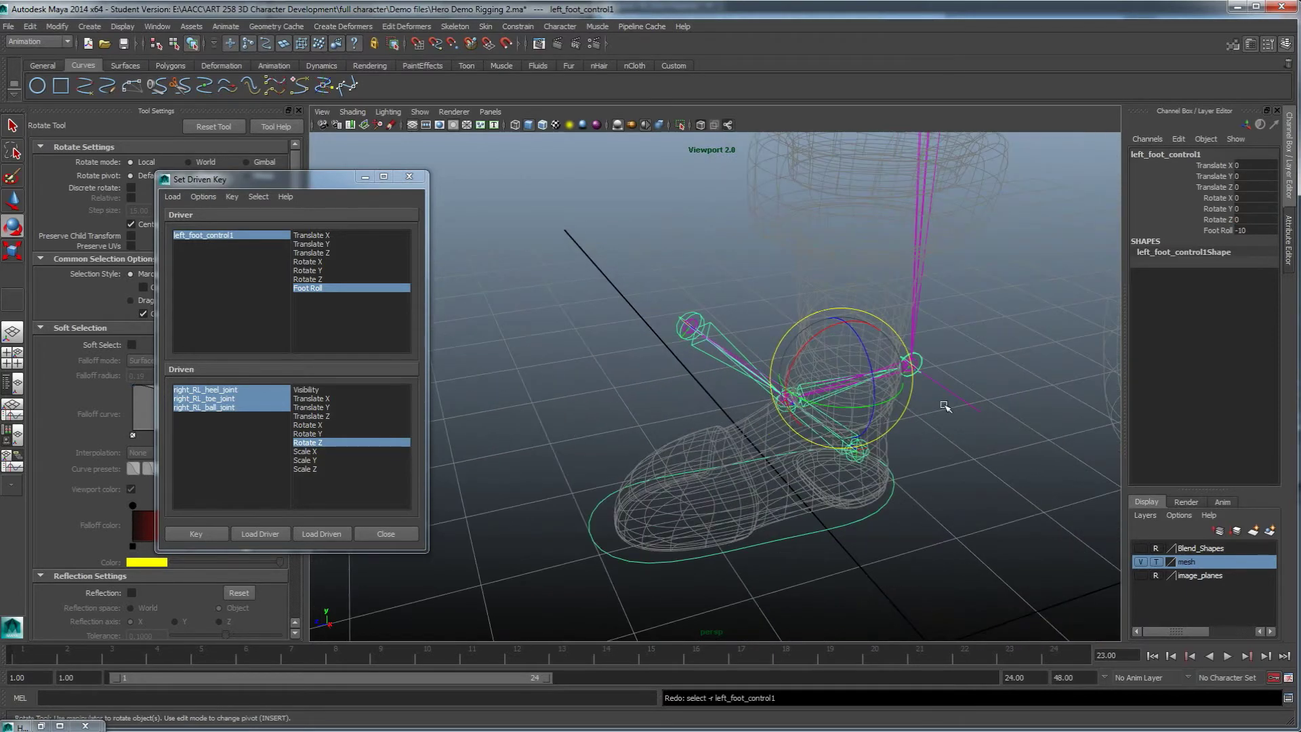
Step: Return left_foot_control1 to the intermediate roll pose by setting its Foot Roll to 4
{"action": "left_click", "coordinate": [1265, 230]}
{"action": "type", "text": "4"}
{"action": "key", "text": "Return"}
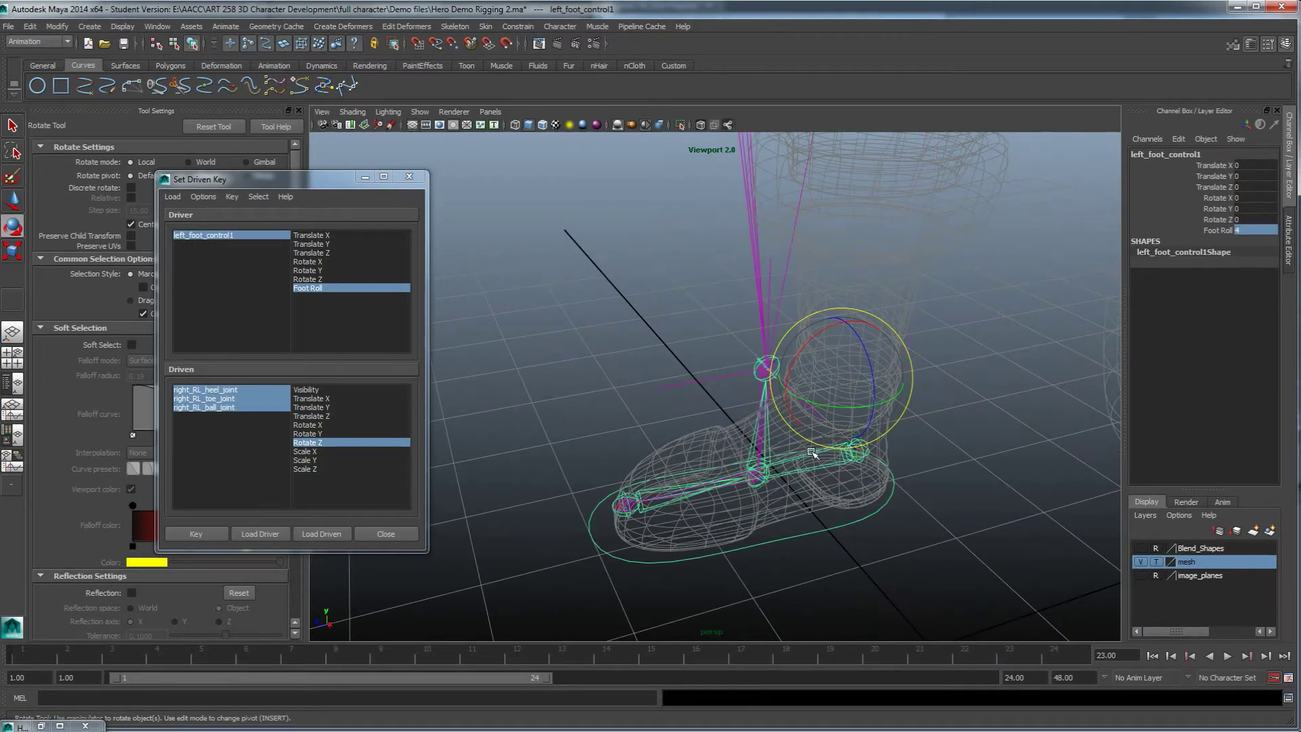
{"action": "scroll", "coordinate": [759, 450], "scroll_direction": "up", "scroll_amount": 5}
{"action": "mouse_move", "coordinate": [770, 504]}
{"action": "left_mouse_down", "text": "alt"}
{"action": "mouse_move", "coordinate": [761, 487]}
{"action": "mouse_move", "coordinate": [776, 480]}
{"action": "left_mouse_up", "text": "alt"}
{"action": "middle_click_drag", "start_coordinate": [776, 480], "coordinate": [784, 427], "text": "alt"}
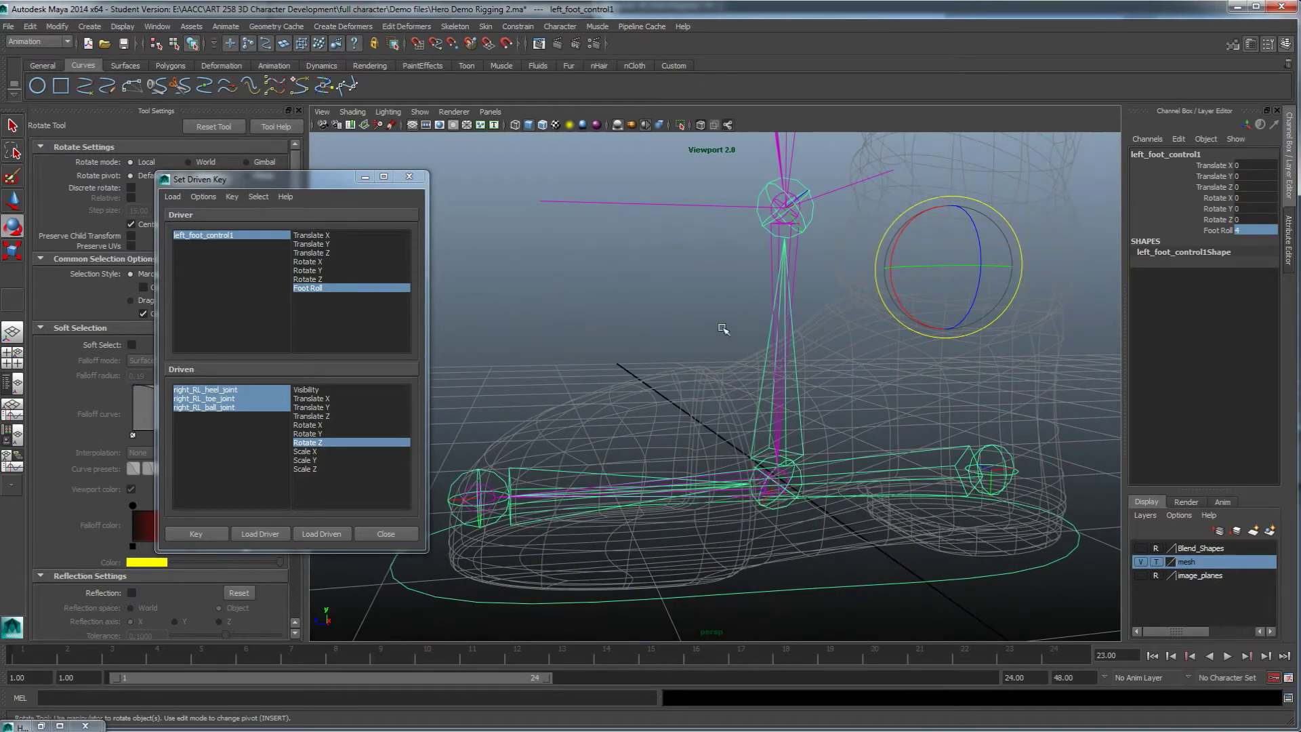
Step: Set Rotate Z of right_RL_ball_joint to 24 and rekey the three driven joints at Foot Roll 4
{"action": "left_click", "coordinate": [764, 464]}
{"action": "left_click_drag", "start_coordinate": [794, 427], "coordinate": [796, 442]}
{"action": "left_click", "coordinate": [1249, 220]}
{"action": "type", "text": "24"}
{"action": "key", "text": "Return"}
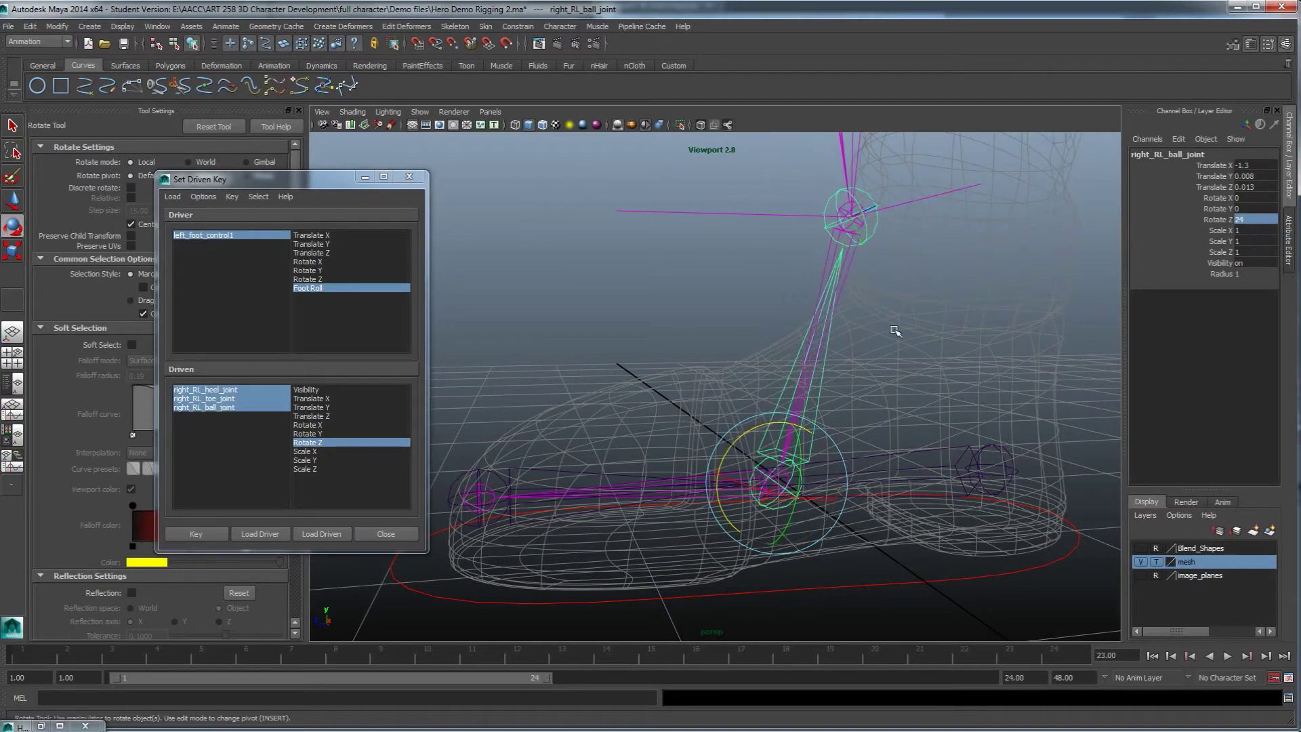
{"action": "left_click", "coordinate": [214, 534]}
{"action": "scroll", "coordinate": [635, 379], "scroll_direction": "down", "scroll_amount": 6}
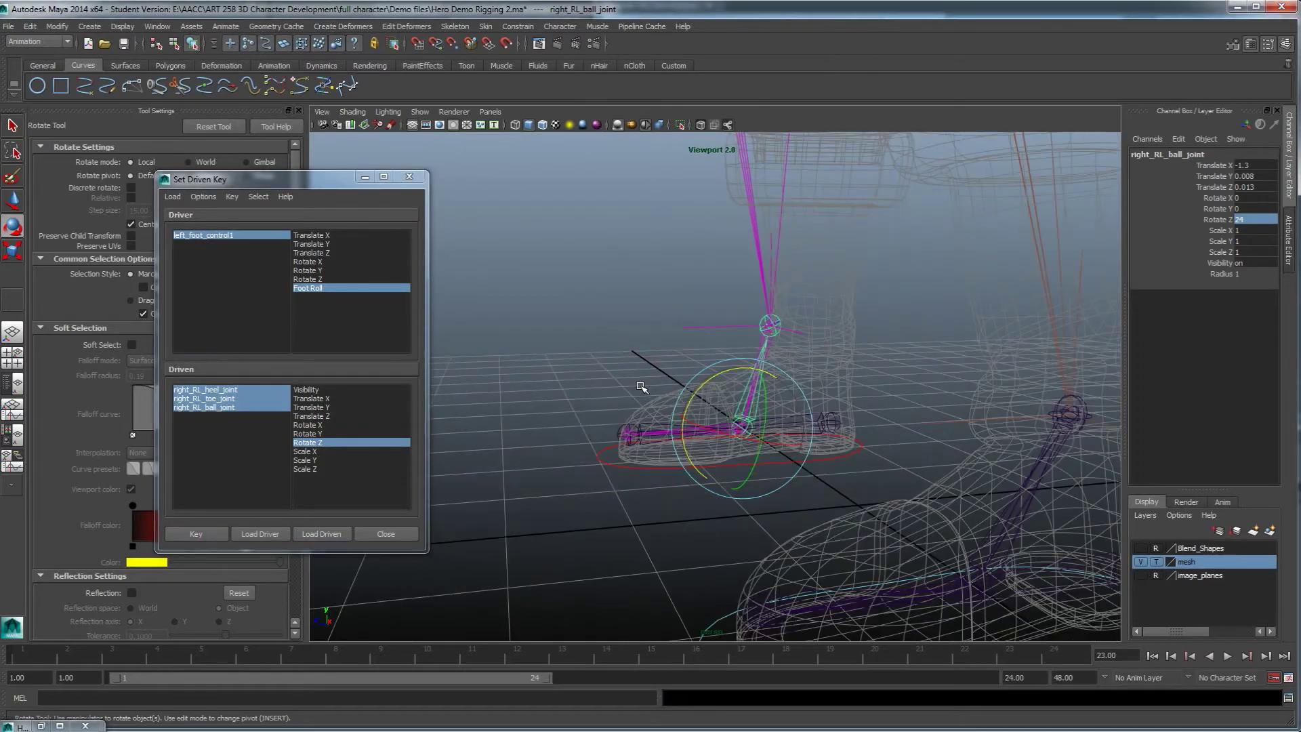
Step: Test the revised Foot Roll motion on left_foot_control1, undo the scrub and reset Foot Roll to 0
{"action": "left_click", "coordinate": [857, 452]}
{"action": "left_click", "coordinate": [1212, 230]}
{"action": "middle_click_drag", "start_coordinate": [858, 339], "coordinate": [931, 378]}
{"action": "key", "text": "ctrl+z"}
{"action": "left_click", "coordinate": [1252, 230]}
{"action": "type", "text": "0"}
{"action": "key", "text": "Return"}
Step: Clear the selection and examine both feet together with the full leg rig
{"action": "left_click_drag", "start_coordinate": [679, 401], "coordinate": [724, 399], "text": "alt"}
{"action": "left_click", "coordinate": [691, 352]}
{"action": "right_click_drag", "start_coordinate": [691, 359], "coordinate": [518, 319], "text": "alt"}
{"action": "left_click_drag", "start_coordinate": [638, 338], "coordinate": [683, 327], "text": "alt"}
{"action": "middle_click_drag", "start_coordinate": [683, 327], "coordinate": [662, 430], "text": "alt"}
{"action": "left_click_drag", "start_coordinate": [662, 430], "coordinate": [679, 427], "text": "alt"}
{"action": "middle_click_drag", "start_coordinate": [680, 427], "coordinate": [661, 394], "text": "alt"}
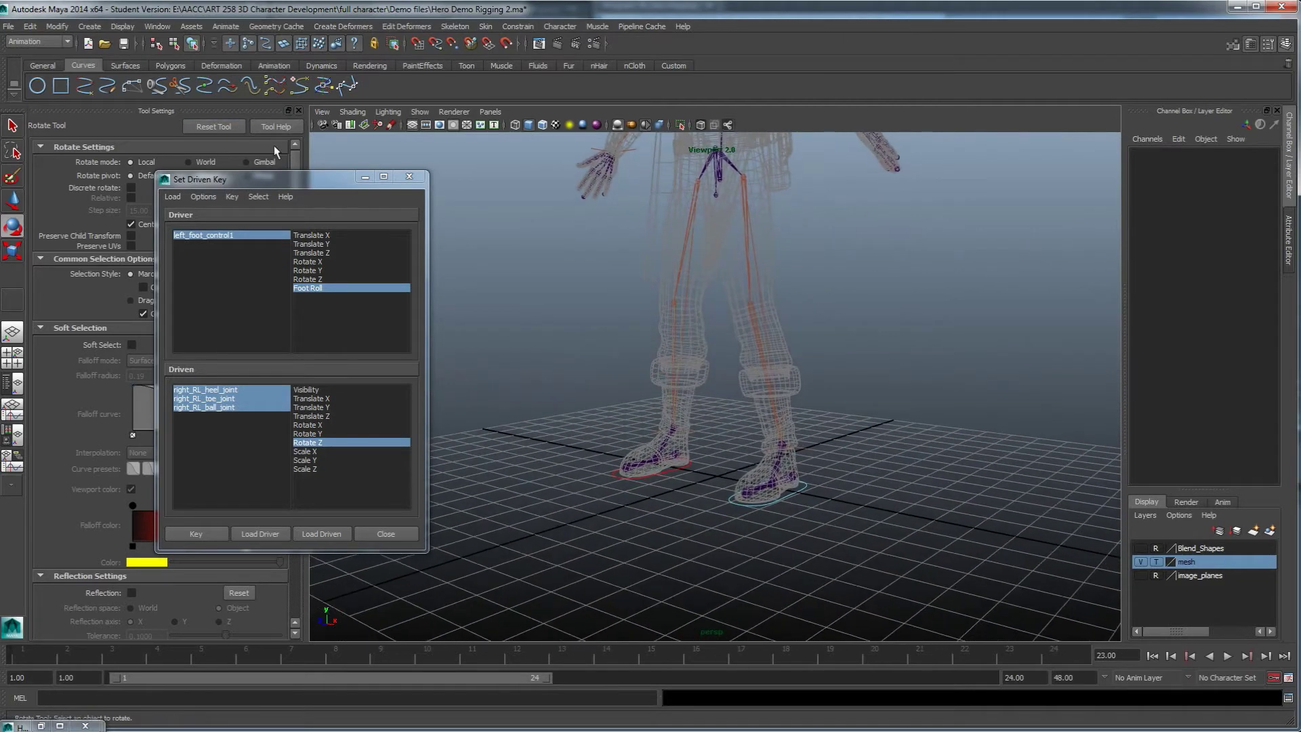
{"action": "left_click_drag", "start_coordinate": [306, 179], "coordinate": [340, 175]}
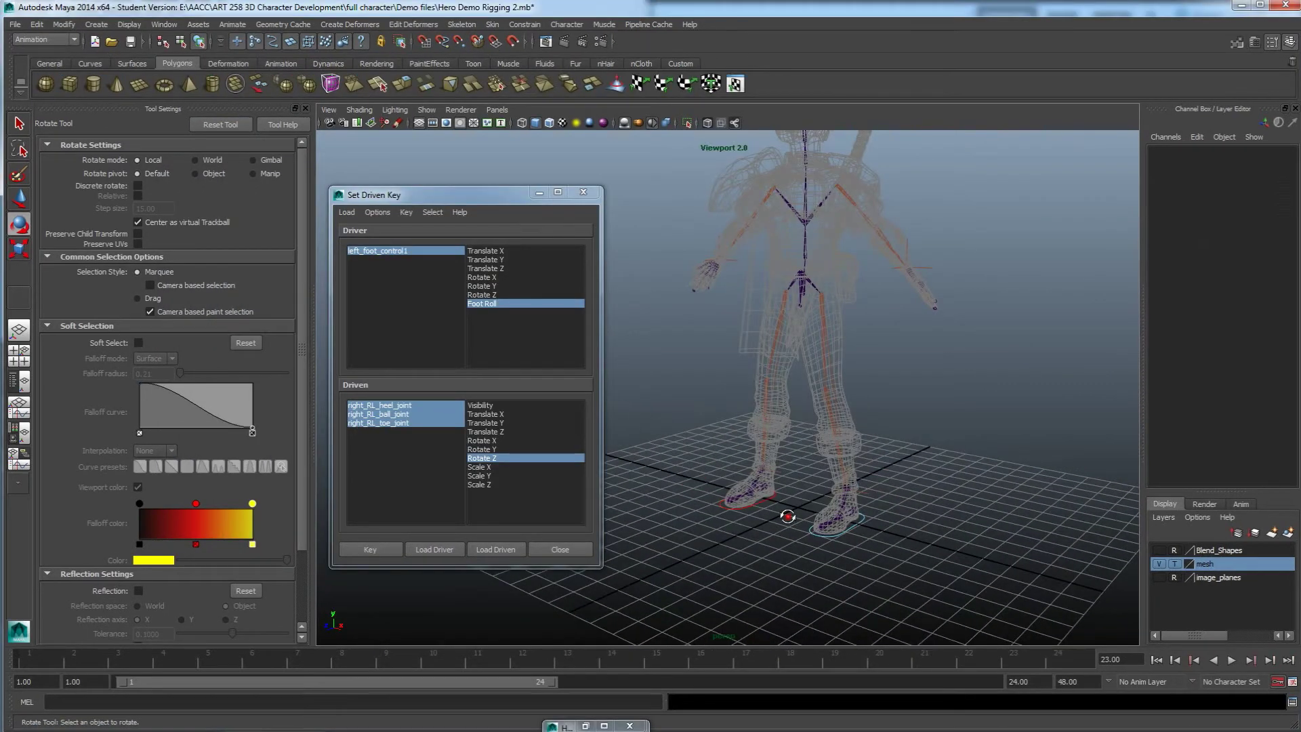
{"action": "left_click_drag", "start_coordinate": [784, 517], "coordinate": [860, 525], "text": "alt"}
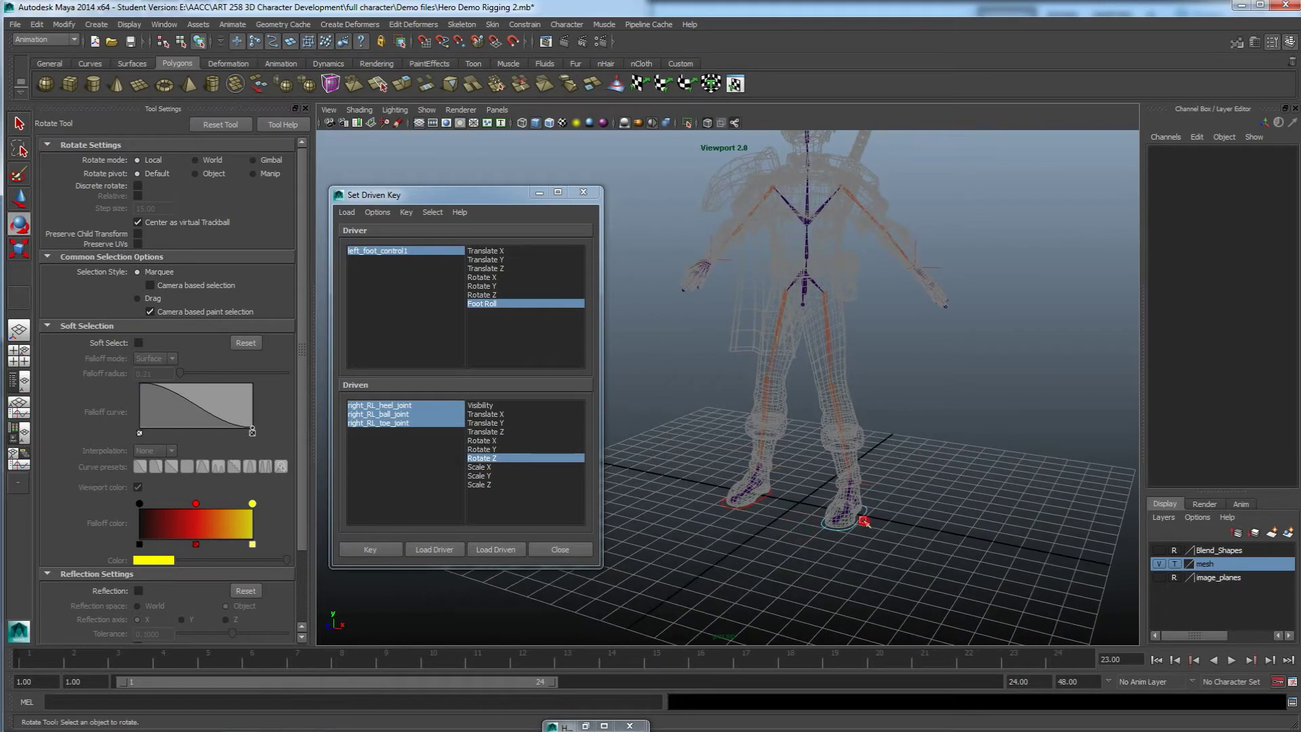
Step: Test the leg rig by moving left_foot_control away from the floor, and undo the test moves
{"action": "left_click", "coordinate": [863, 519]}
{"action": "key", "text": "w"}
{"action": "left_click_drag", "start_coordinate": [846, 493], "coordinate": [747, 433]}
{"action": "left_click", "coordinate": [769, 501]}
{"action": "key", "text": "ctrl+z"}
{"action": "key", "text": "ctrl+z"}
{"action": "key", "text": "ctrl+z"}
{"action": "key", "text": "ctrl+z"}
{"action": "key", "text": "ctrl+z"}
{"action": "key", "text": "ctrl+z"}
{"action": "key", "text": "ctrl+z"}
Step: Raise left_foot_control off the floor to about Translate X 0.9, Y 2.4 and Z -1.0 to test the leg
{"action": "left_click_drag", "start_coordinate": [953, 422], "coordinate": [924, 431], "text": "alt"}
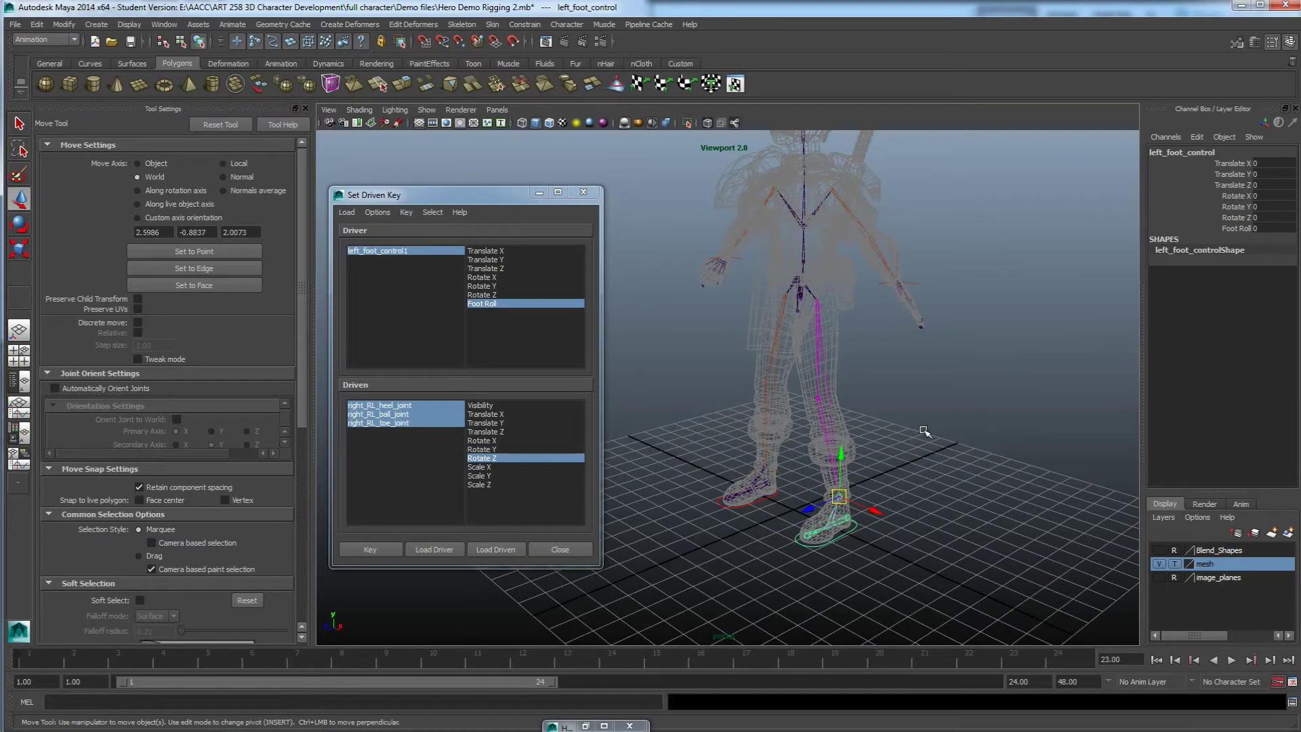
{"action": "left_click_drag", "start_coordinate": [828, 407], "coordinate": [872, 410], "text": "alt"}
{"action": "left_click_drag", "start_coordinate": [872, 410], "coordinate": [871, 440], "text": "alt"}
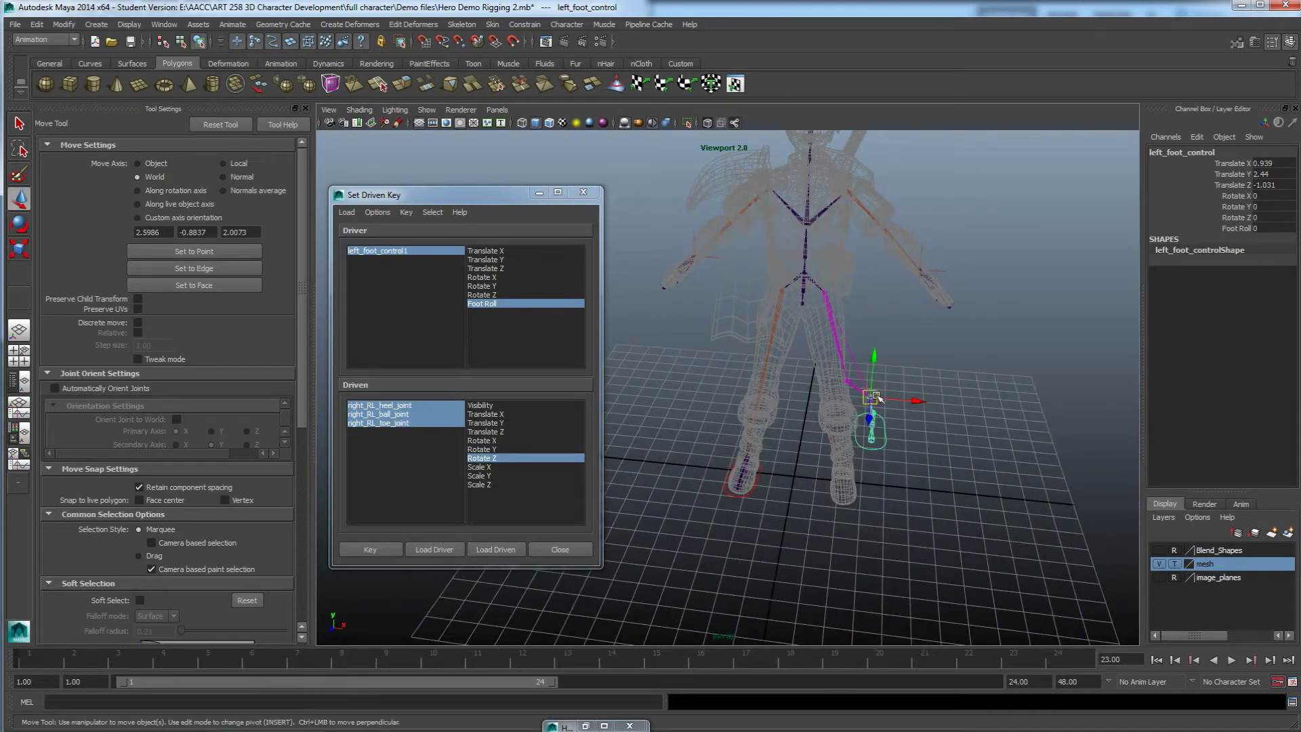
Step: Test the left leg by rotating the left foot control, undo the test movements and deselect the control
{"action": "key", "text": "e"}
{"action": "left_click_drag", "start_coordinate": [888, 431], "coordinate": [858, 453]}
{"action": "left_click_drag", "start_coordinate": [878, 504], "coordinate": [851, 527], "text": "alt"}
{"action": "key", "text": "ctrl+z"}
{"action": "left_click", "coordinate": [925, 459]}
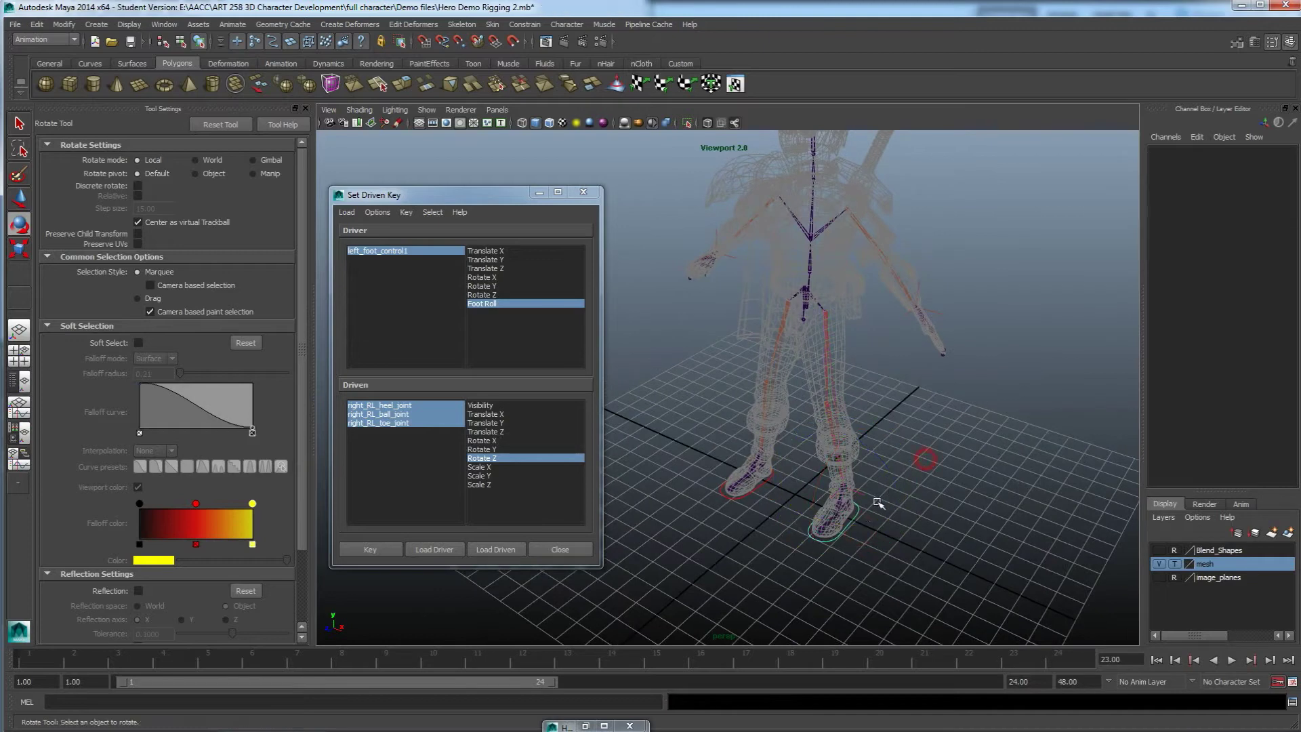
{"action": "scroll", "coordinate": [878, 504], "scroll_direction": "up", "scroll_amount": 4}
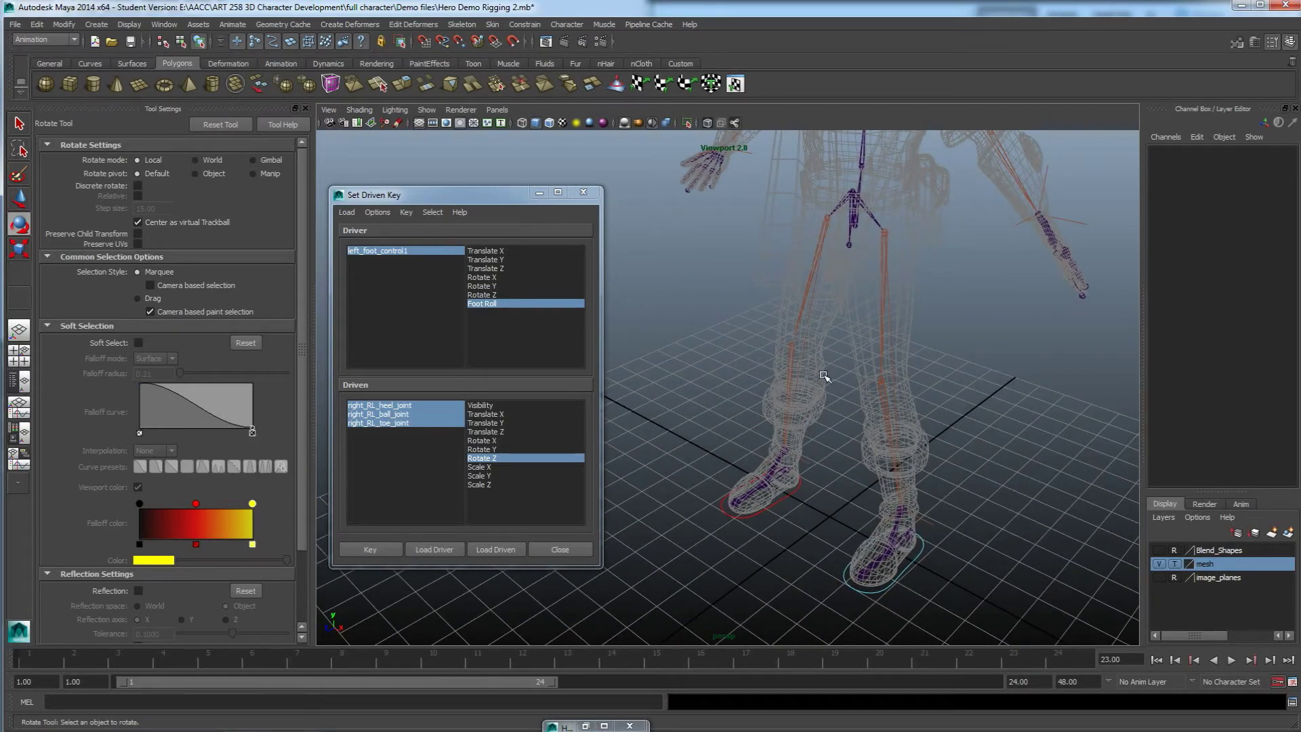
{"action": "left_click_drag", "start_coordinate": [832, 398], "coordinate": [665, 319], "text": "alt"}
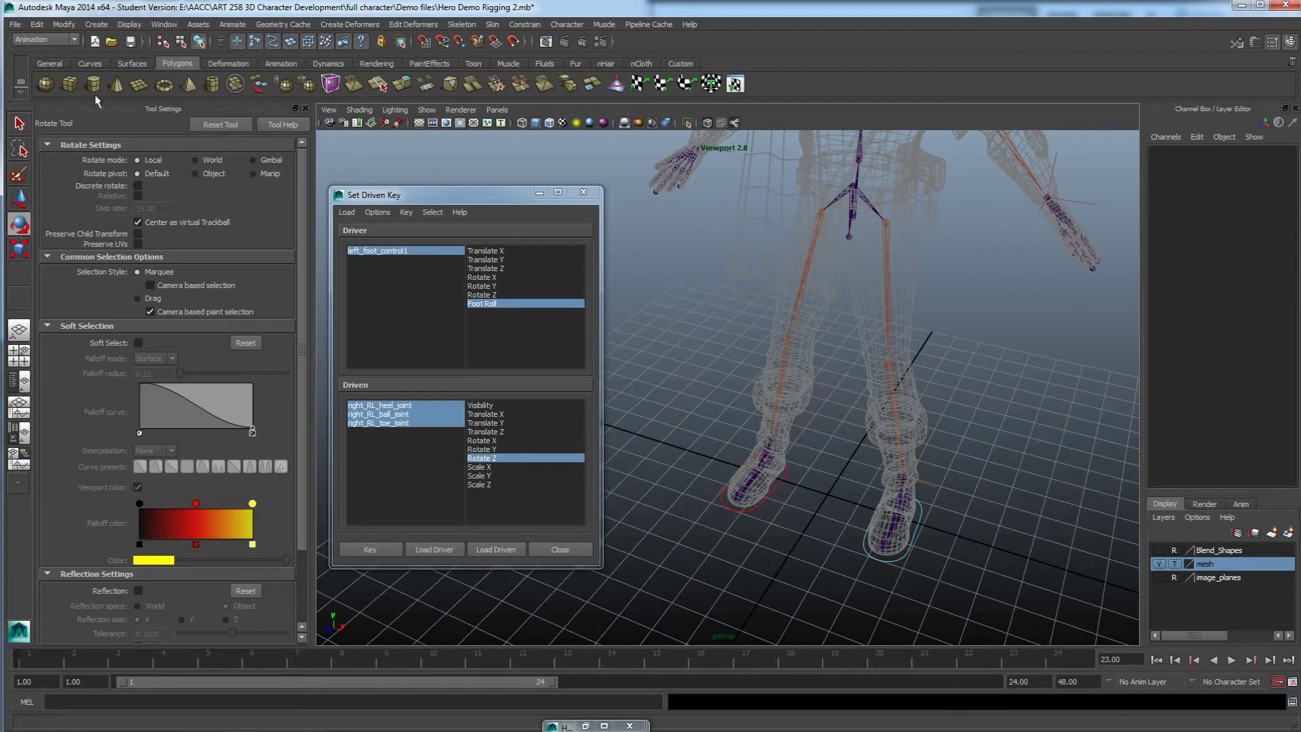
{"action": "left_click", "coordinate": [90, 63]}
{"action": "left_click", "coordinate": [45, 84]}
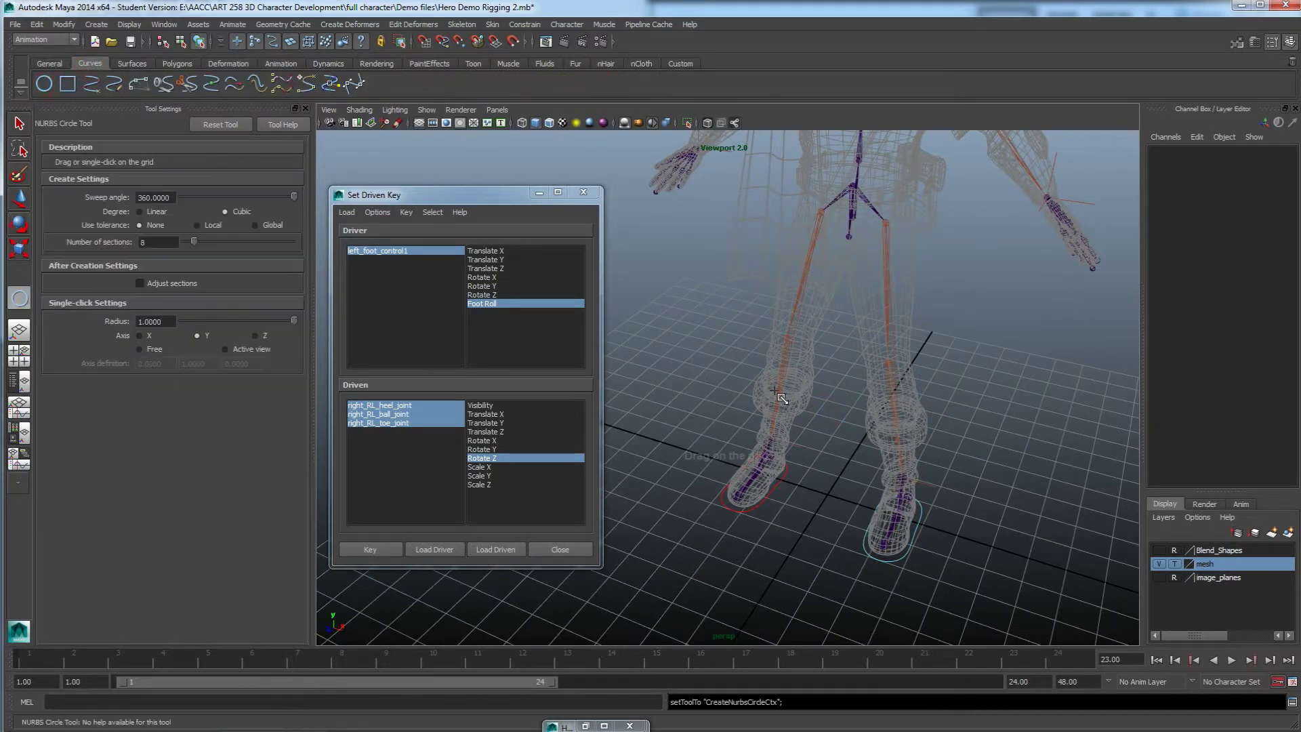
{"action": "left_click_drag", "start_coordinate": [790, 532], "coordinate": [803, 551]}
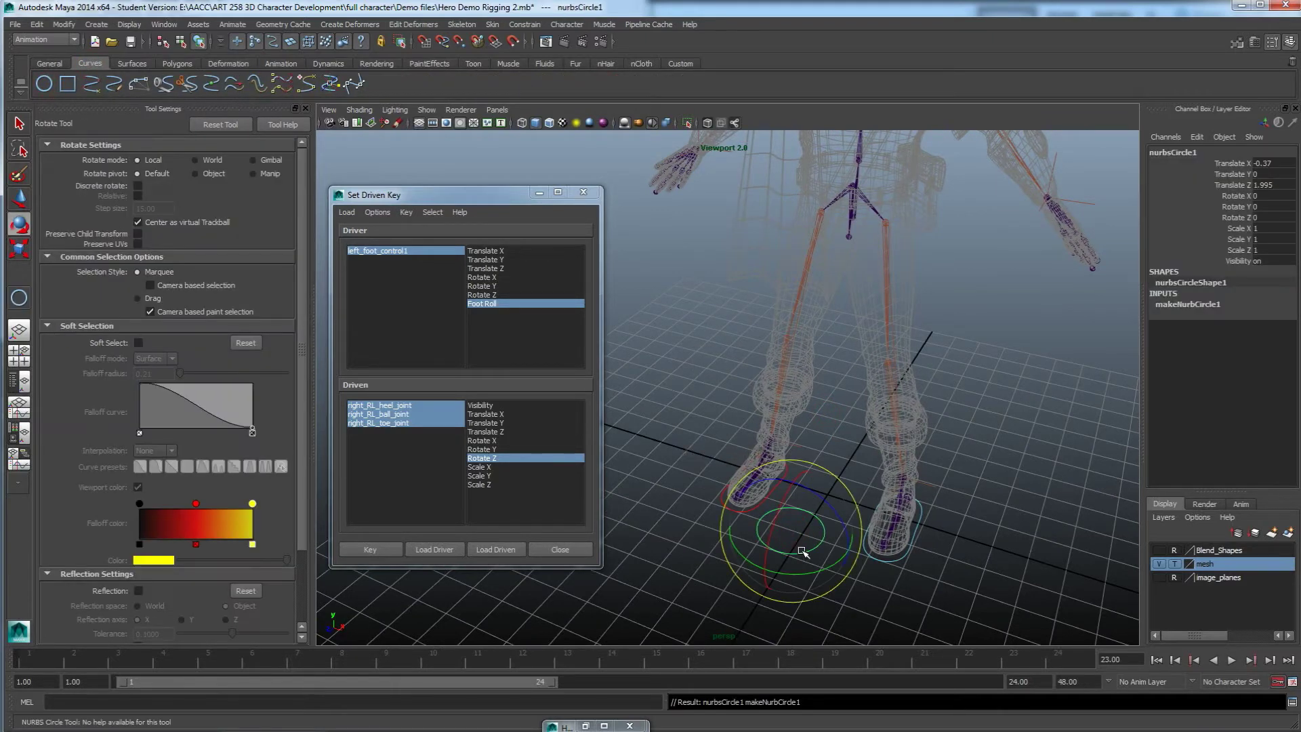
{"action": "key", "text": "ctrl+z"}
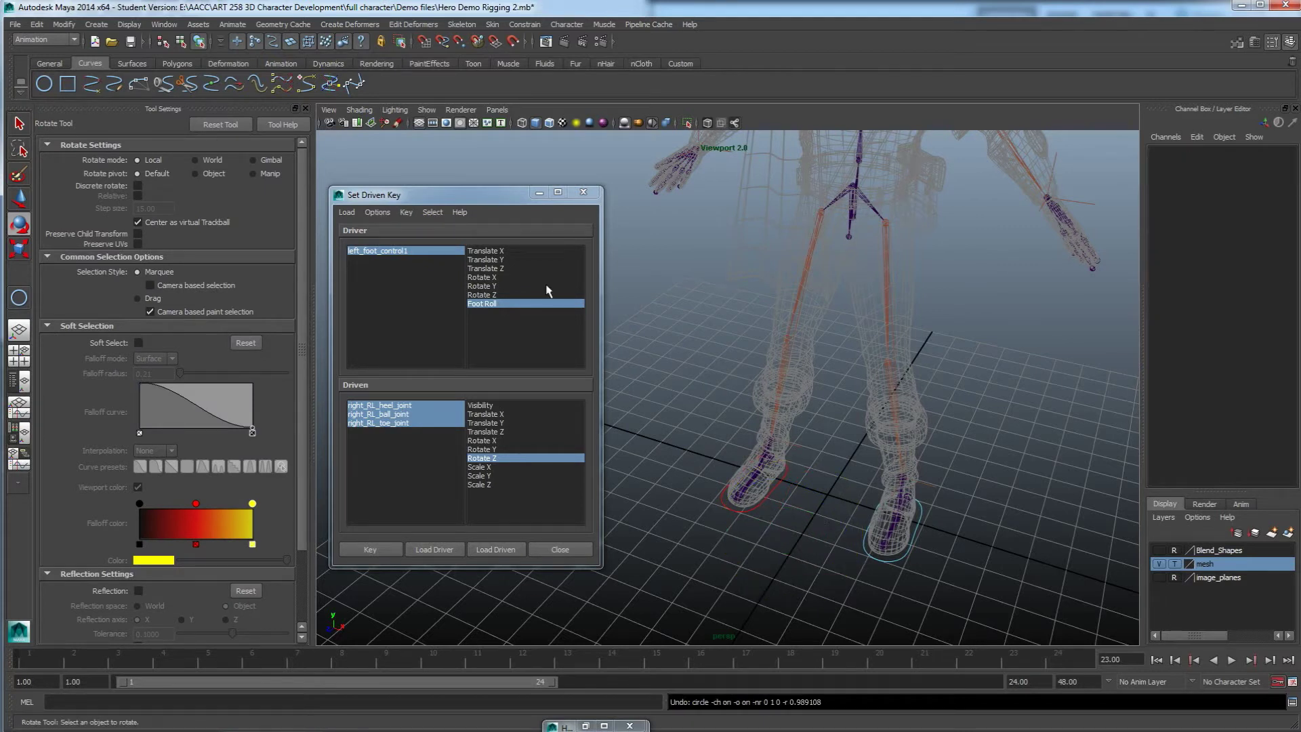
Step: Create a polygon platonic solid of type Octahedron in front of the right leg and raise it to about Y 6
{"action": "left_click", "coordinate": [94, 28]}
{"action": "mouse_move", "coordinate": [126, 71]}
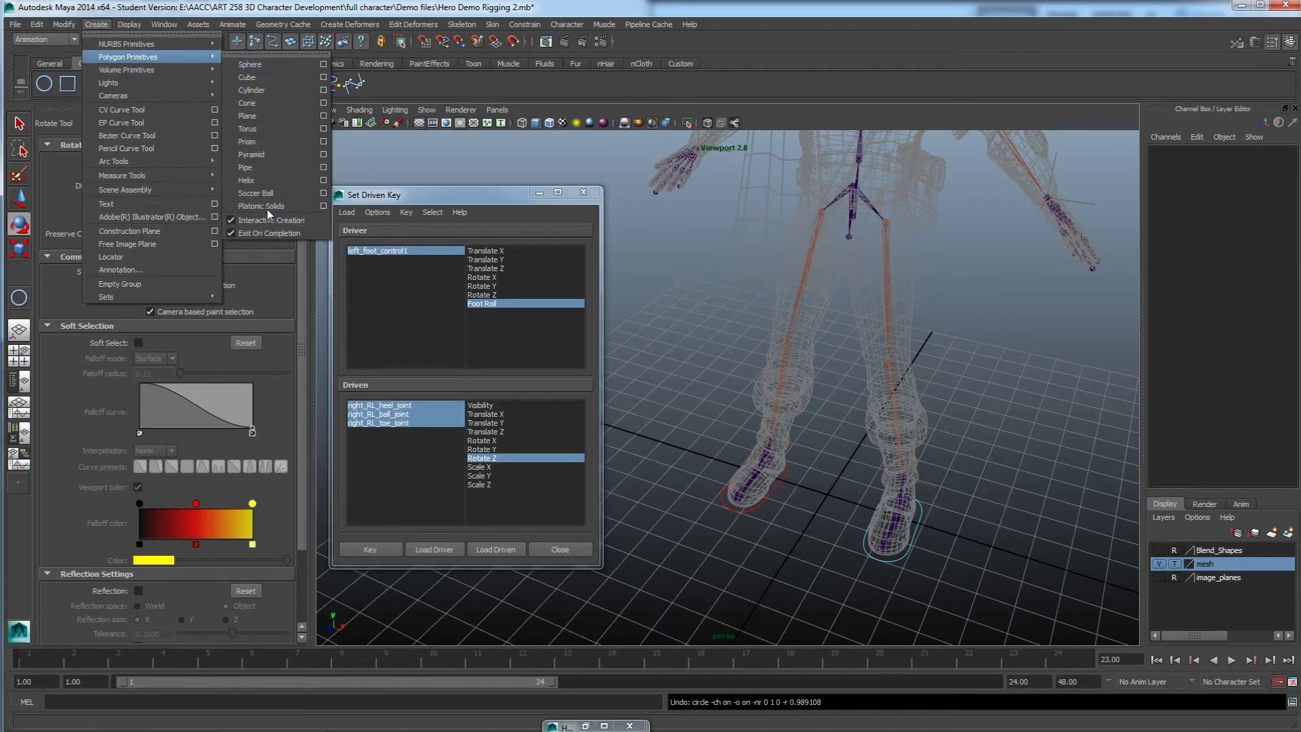
{"action": "left_click", "coordinate": [324, 206]}
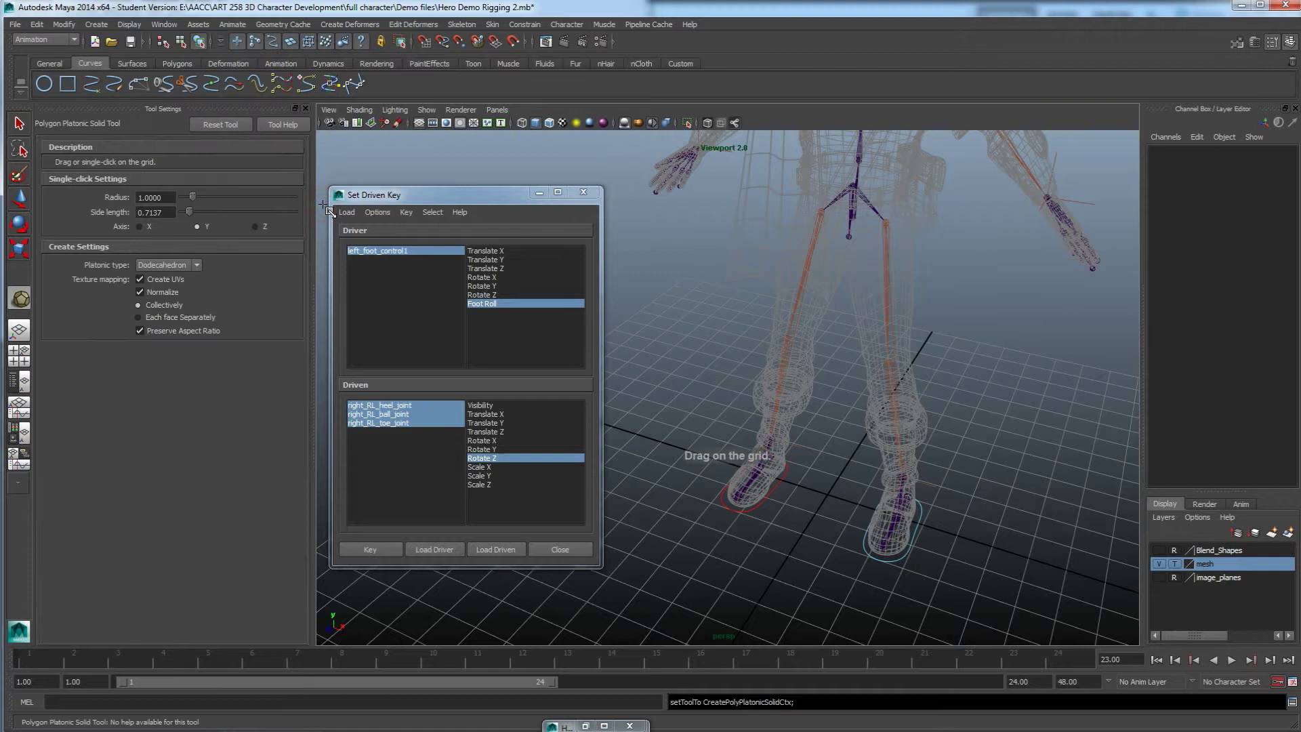
{"action": "left_click", "coordinate": [194, 266]}
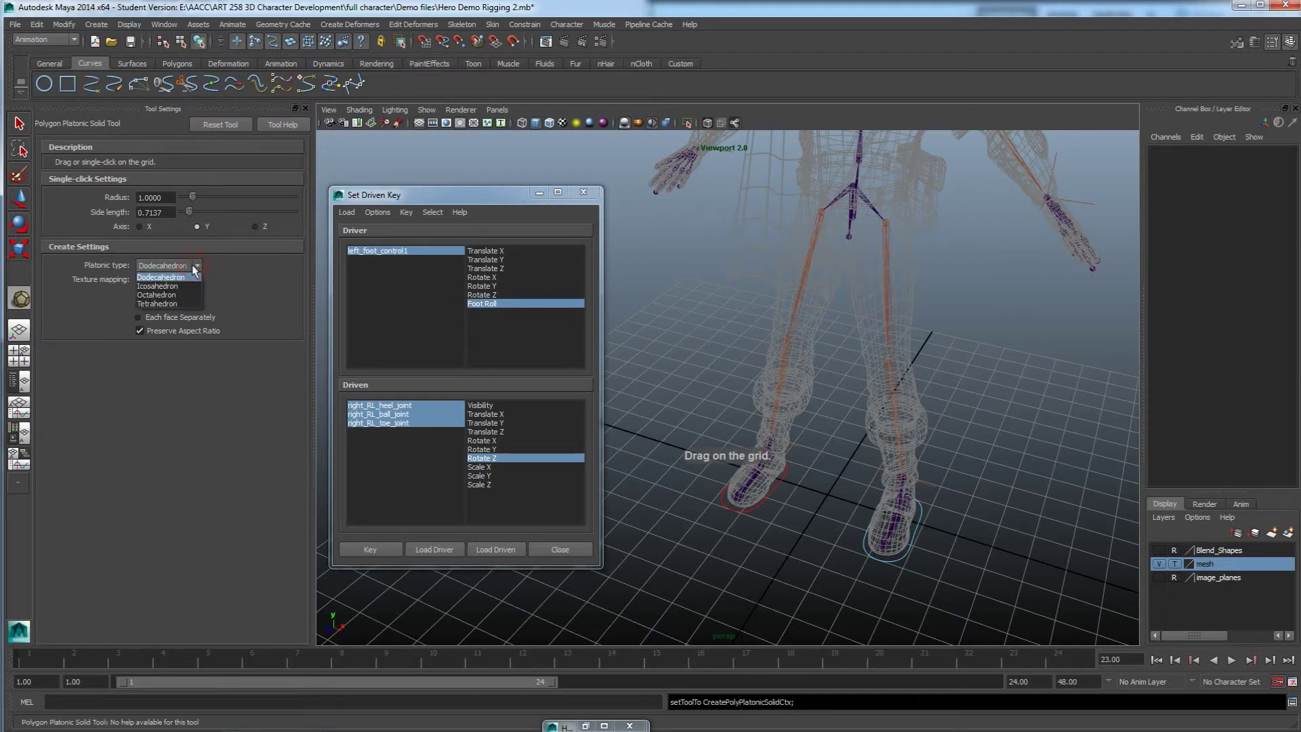
{"action": "left_click", "coordinate": [162, 295]}
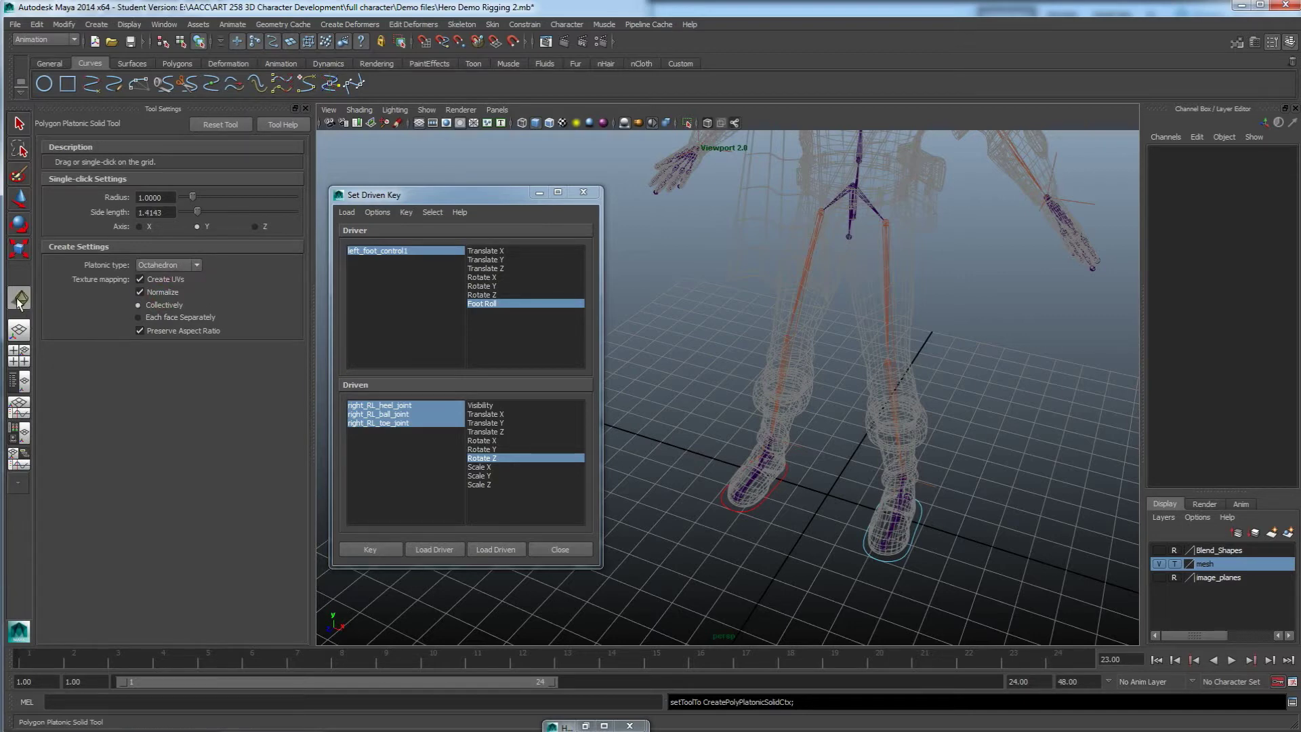
{"action": "left_click_drag", "start_coordinate": [763, 462], "coordinate": [750, 477], "text": "alt"}
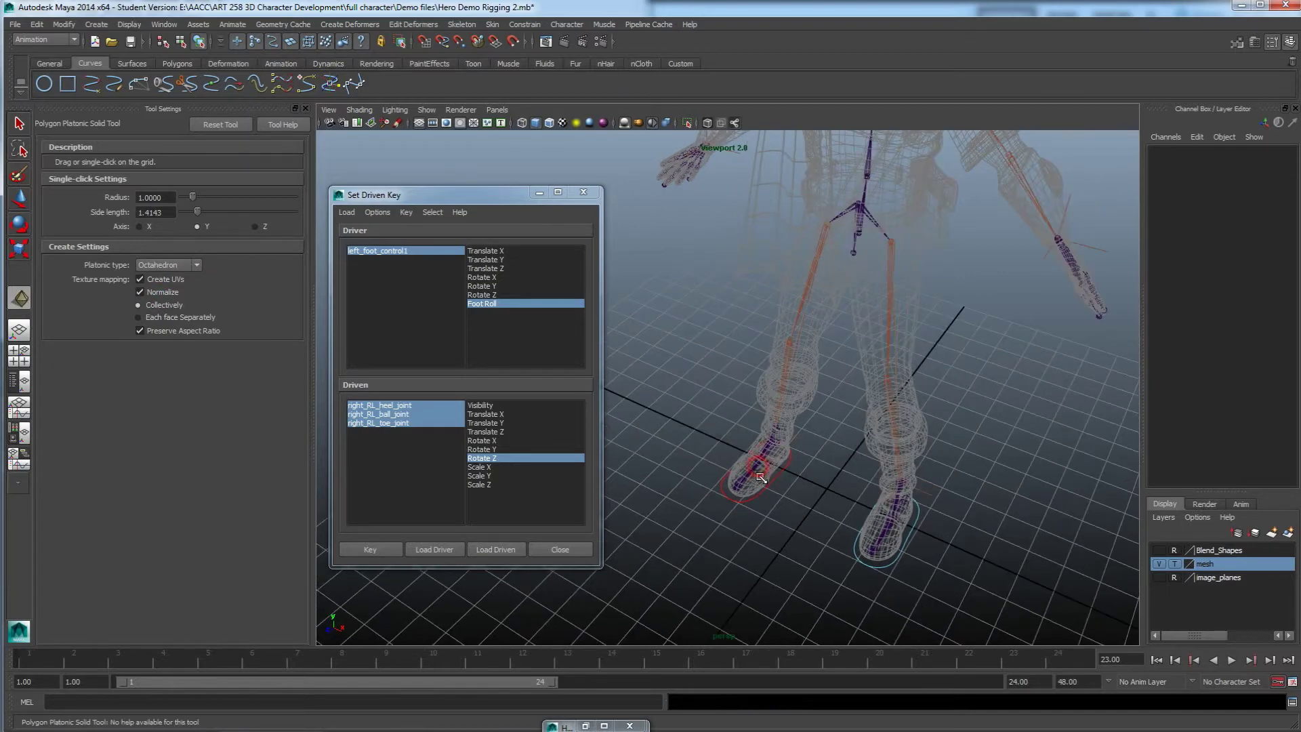
{"action": "middle_click_drag", "start_coordinate": [739, 518], "coordinate": [789, 462], "text": "alt"}
{"action": "left_click_drag", "start_coordinate": [714, 502], "coordinate": [738, 208]}
{"action": "key", "text": "w"}
{"action": "middle_click_drag", "start_coordinate": [741, 245], "coordinate": [782, 310], "text": "alt"}
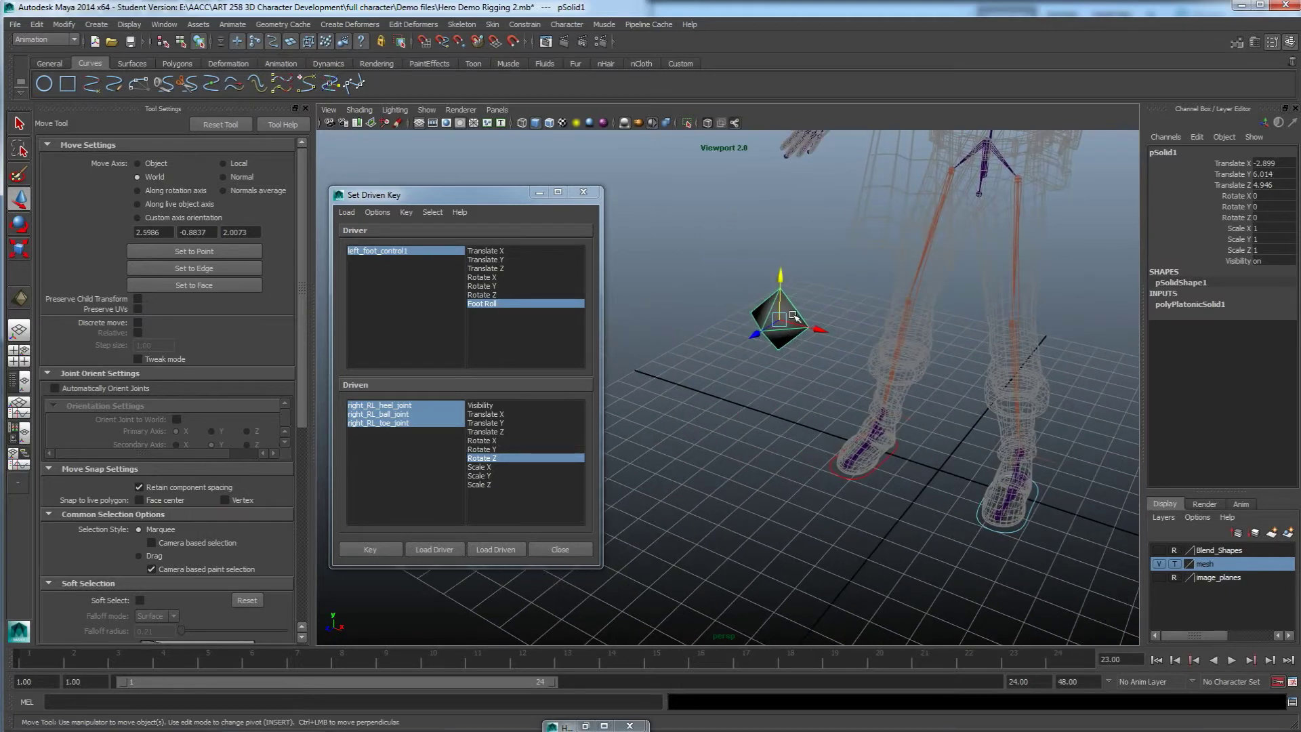
Step: Render the current perspective view to examine the octahedron, and close the render
{"action": "left_click", "coordinate": [564, 41]}
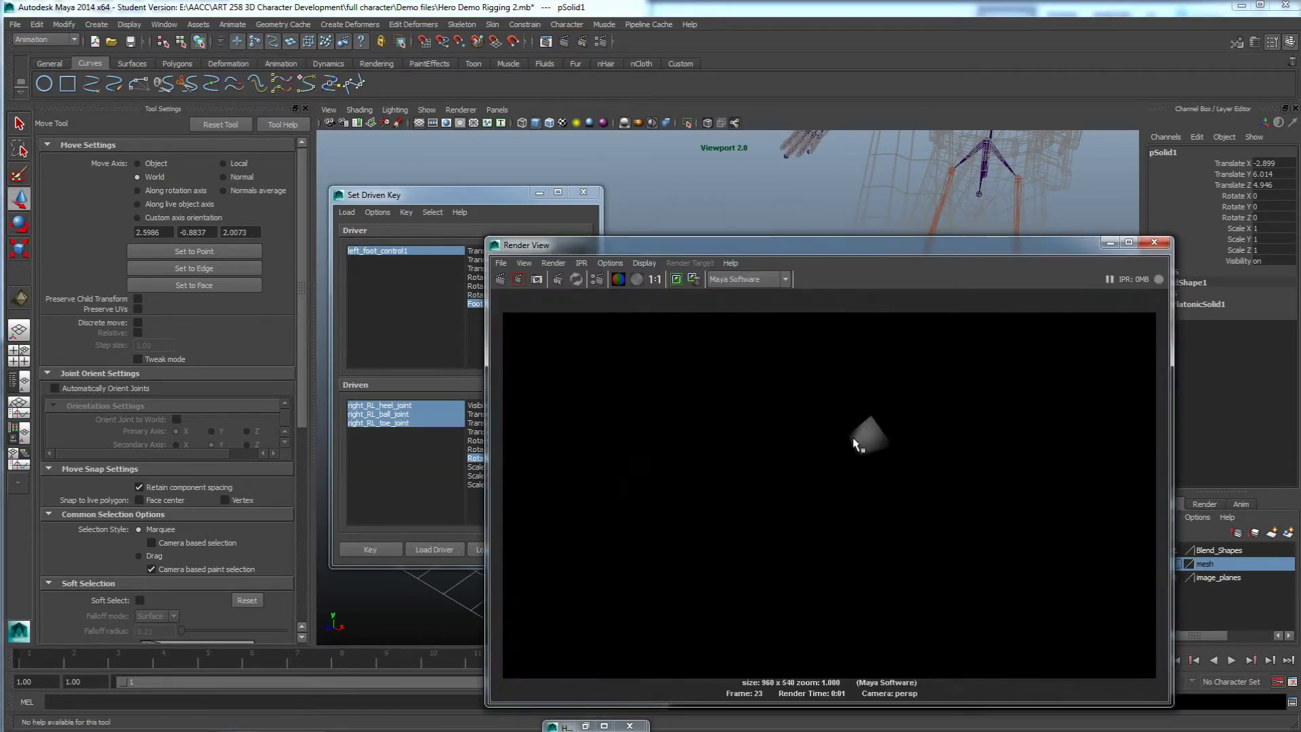
{"action": "left_click", "coordinate": [1153, 243]}
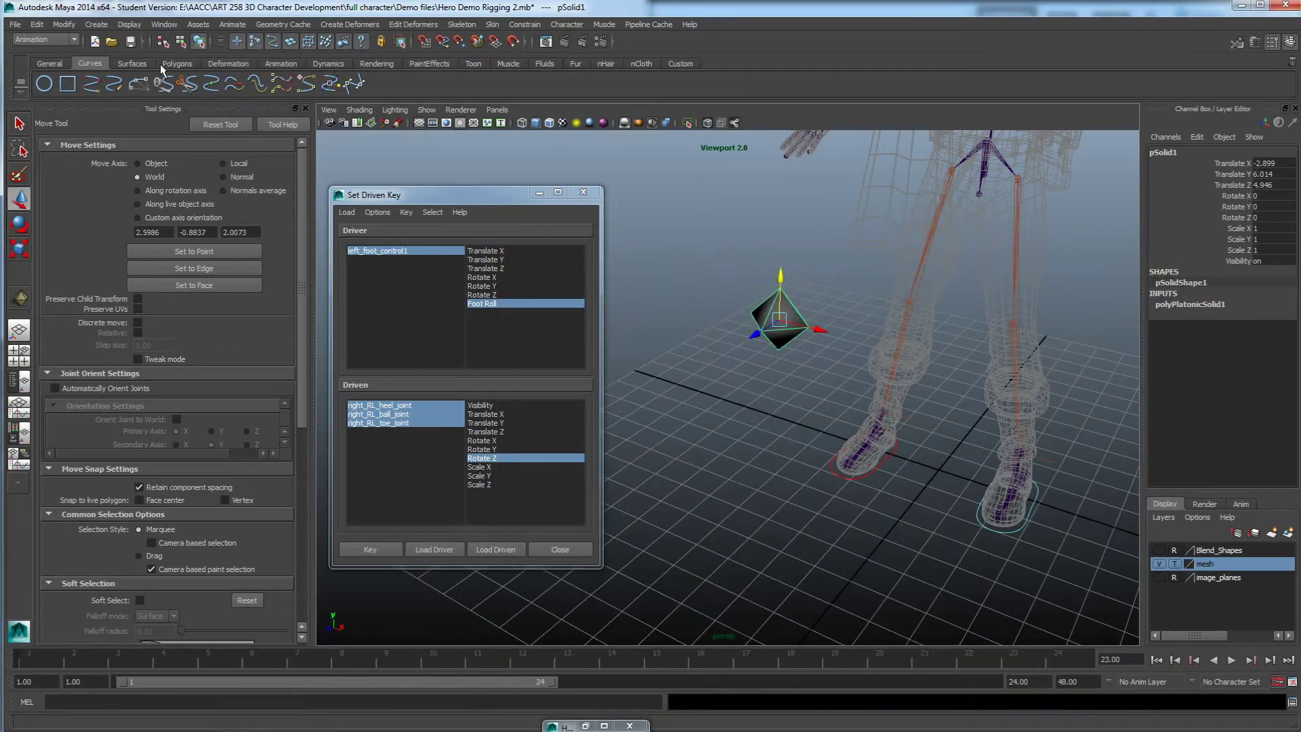
Step: Trace all edges of the octahedron with one continuous linear EP curve, snapping every point to the solid's vertices
{"action": "left_click", "coordinate": [92, 87]}
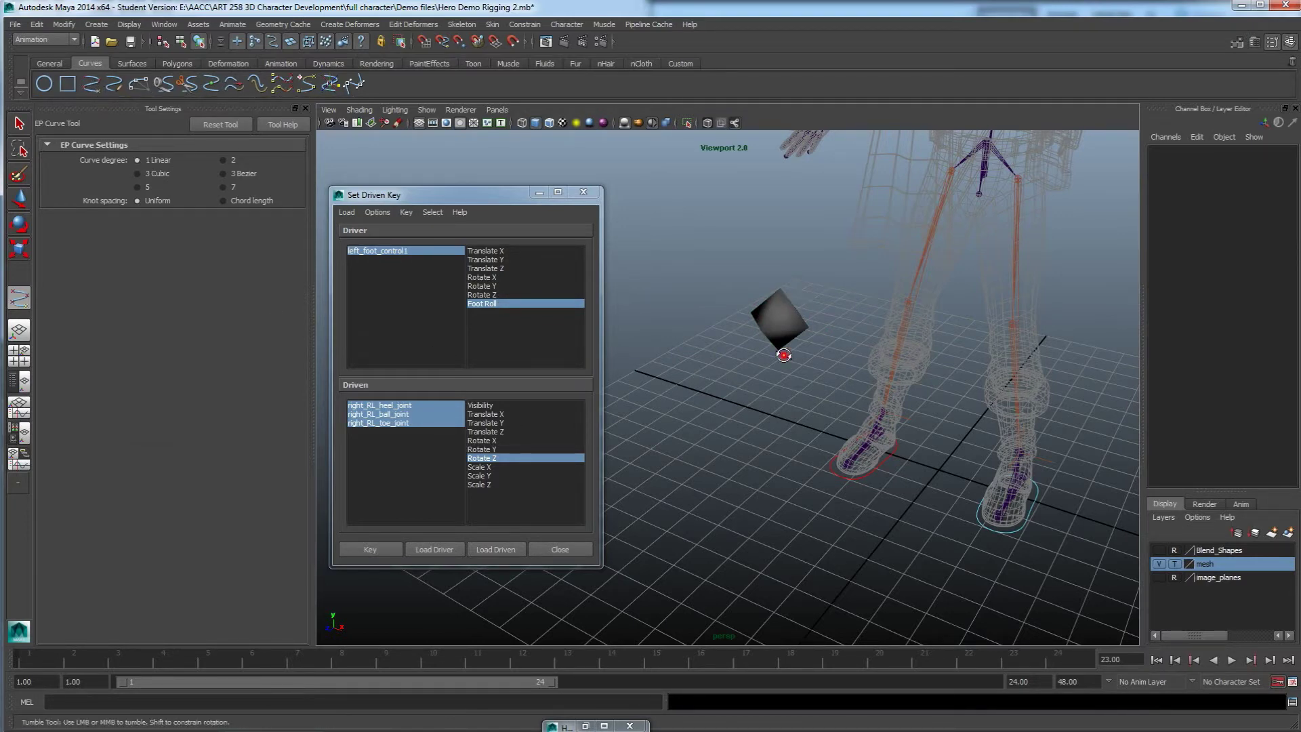
{"action": "scroll", "coordinate": [781, 351], "scroll_direction": "up", "scroll_amount": 5}
{"action": "middle_click_drag", "start_coordinate": [784, 357], "coordinate": [795, 386], "text": "alt"}
{"action": "scroll", "coordinate": [793, 380], "scroll_direction": "up", "scroll_amount": 2}
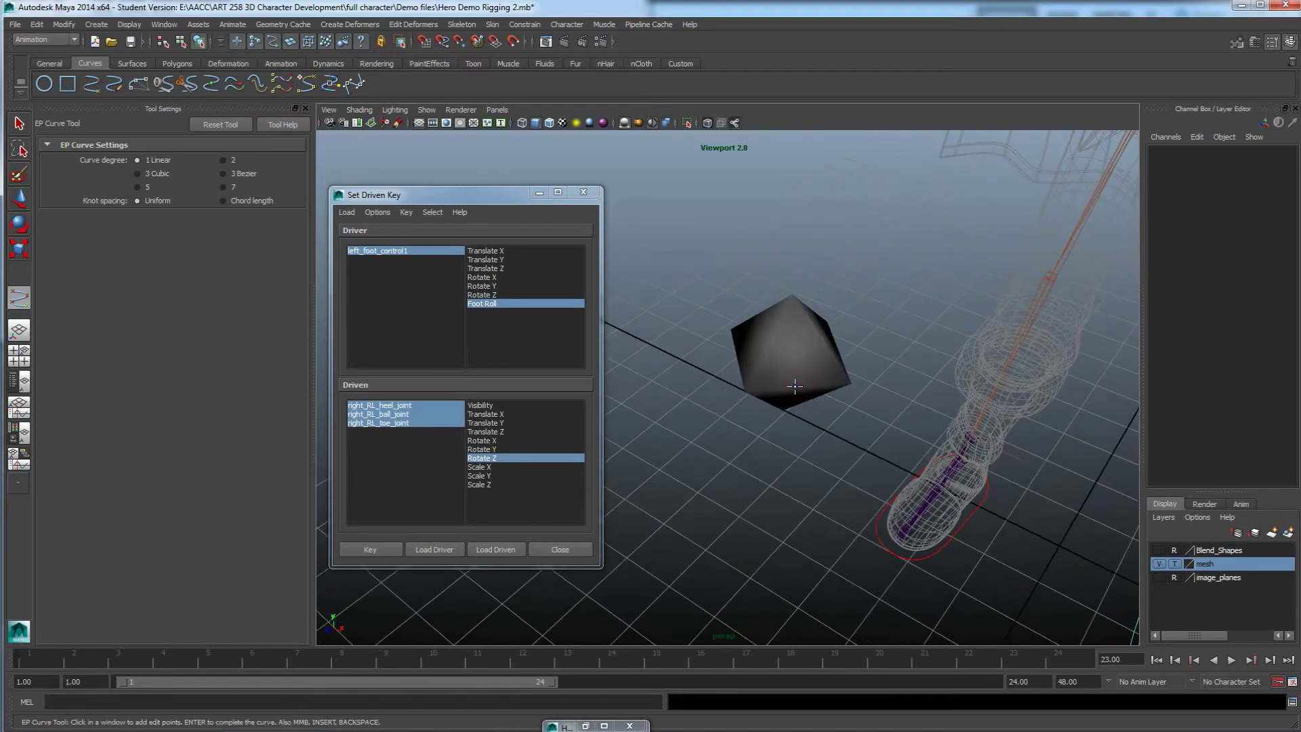
{"action": "key", "text": "v"}
{"action": "left_click", "coordinate": [792, 302]}
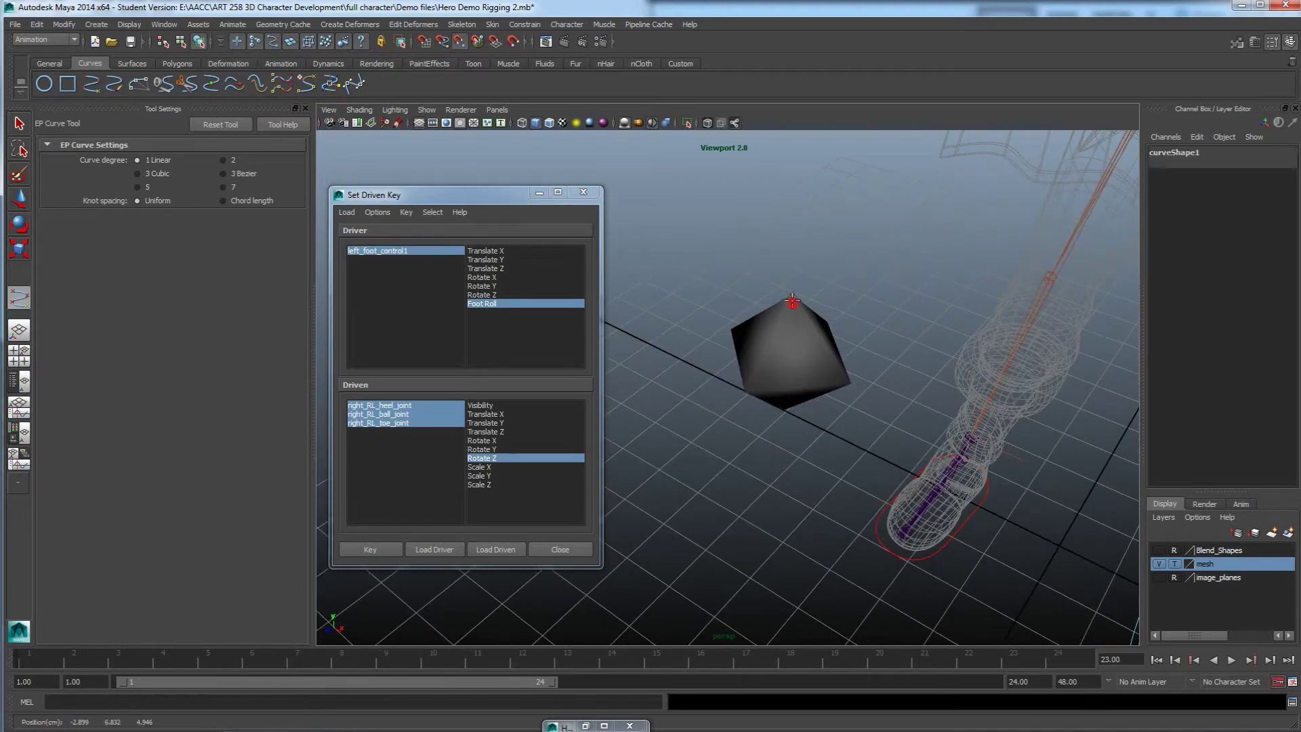
{"action": "left_click", "coordinate": [747, 385]}
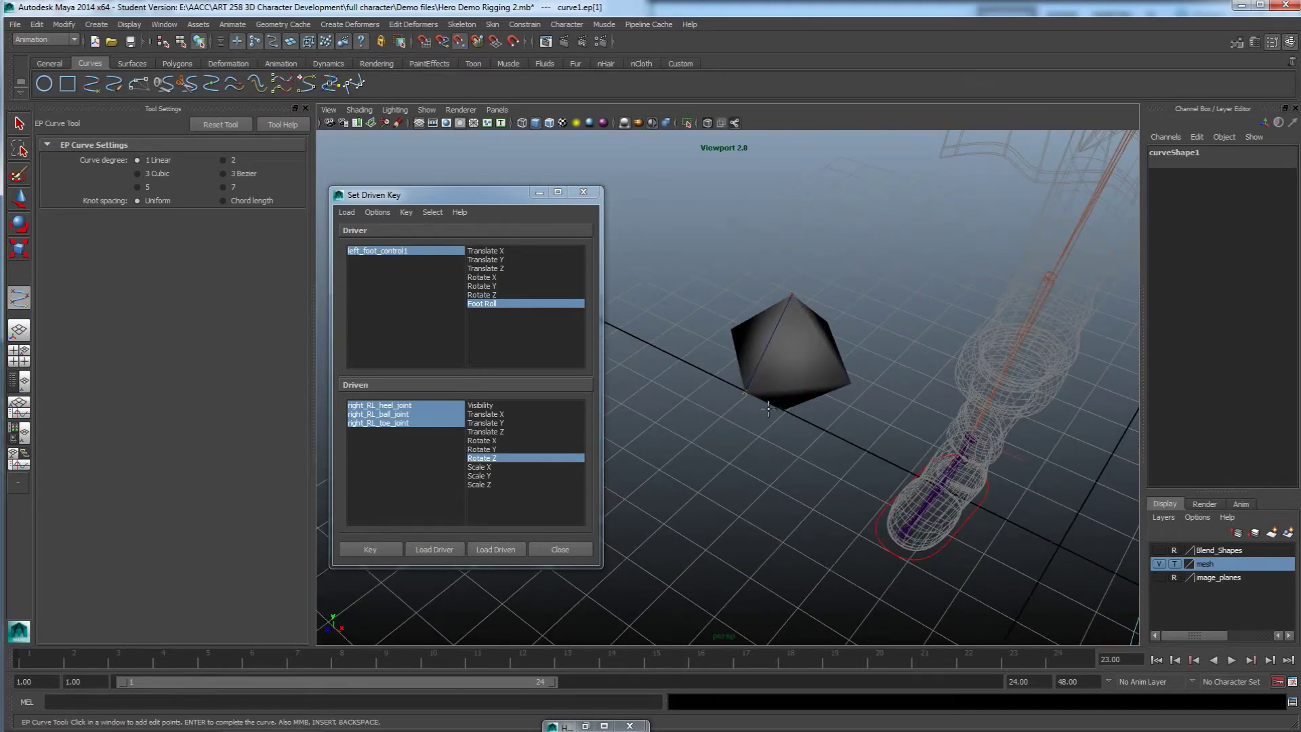
{"action": "left_click", "coordinate": [781, 406]}
{"action": "left_click", "coordinate": [829, 325]}
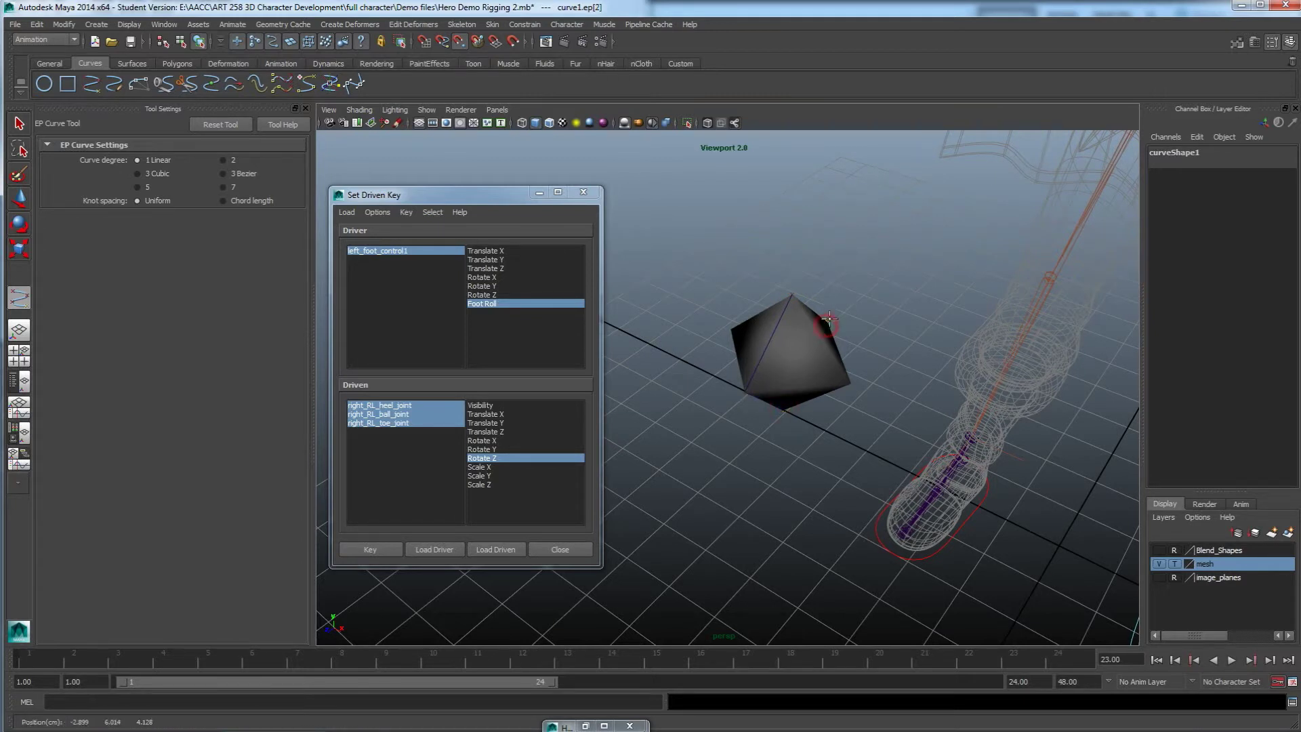
{"action": "left_click", "coordinate": [792, 297]}
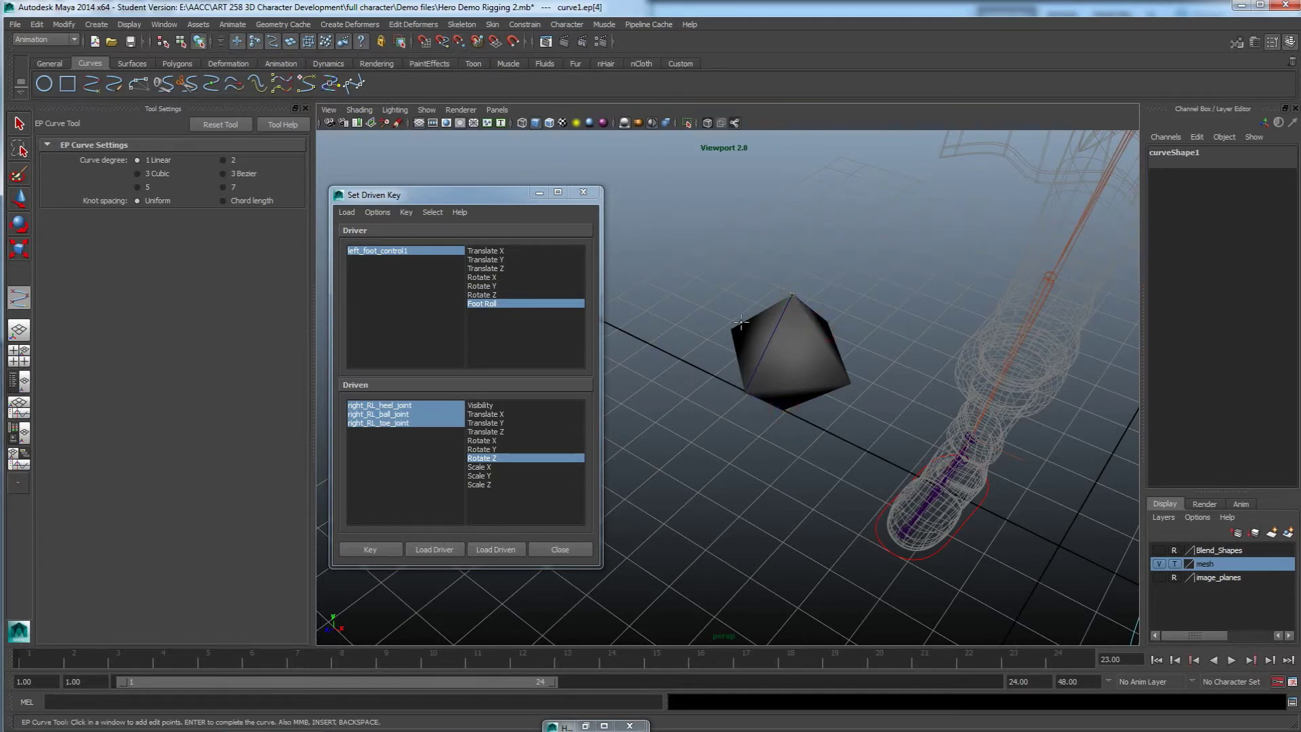
{"action": "key", "text": "v"}
{"action": "left_click", "coordinate": [735, 330]}
{"action": "left_click", "coordinate": [784, 407]}
{"action": "left_click", "coordinate": [839, 386]}
{"action": "left_click", "coordinate": [796, 300]}
{"action": "left_click", "coordinate": [849, 382]}
{"action": "left_click", "coordinate": [754, 390]}
{"action": "left_click", "coordinate": [825, 322]}
{"action": "left_click", "coordinate": [846, 381]}
{"action": "key", "text": "w"}
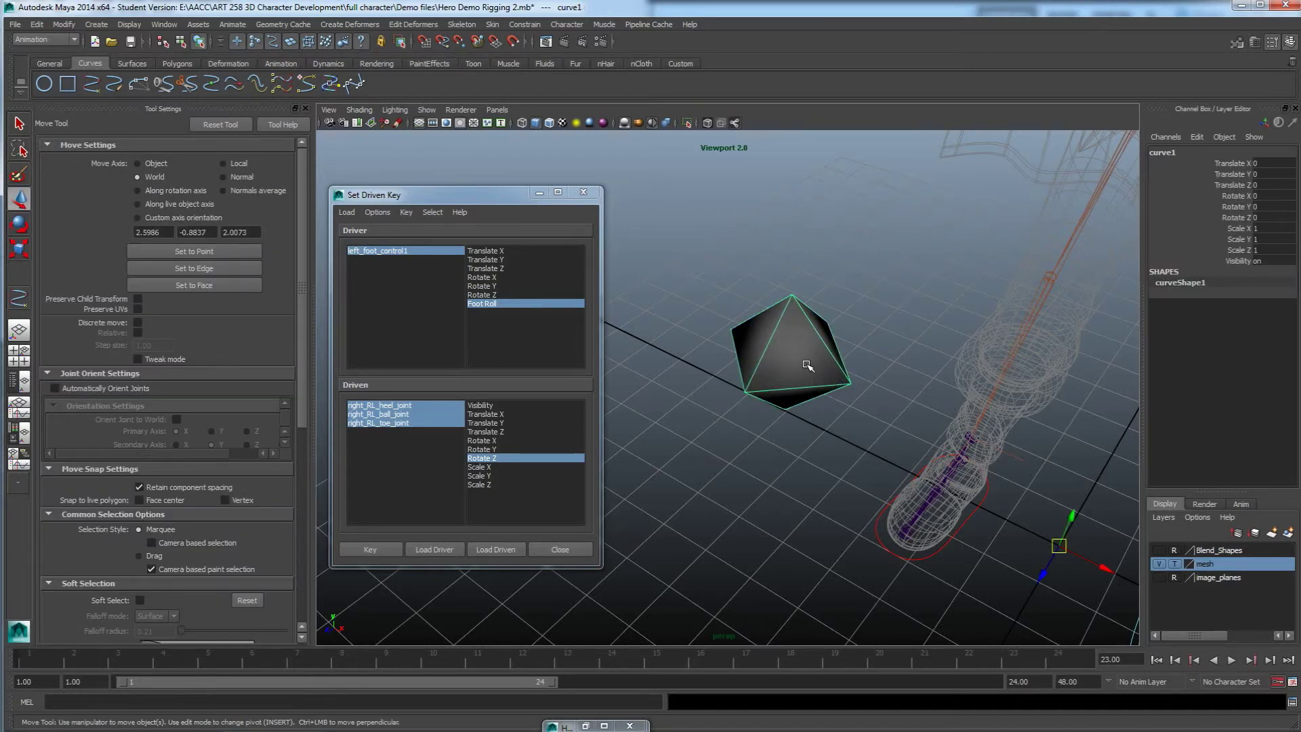
Step: Delete the polygon octahedron and keep only the traced curve
{"action": "left_click", "coordinate": [798, 361]}
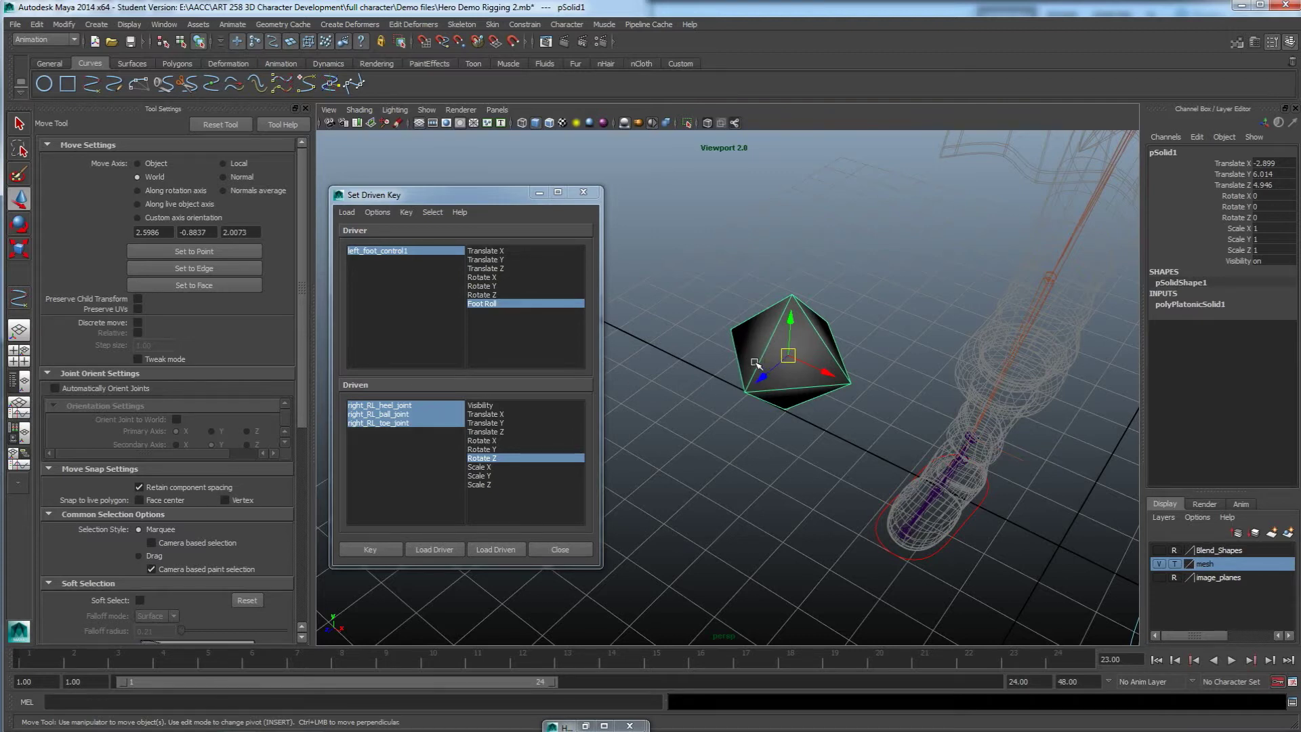
{"action": "left_click", "coordinate": [774, 363]}
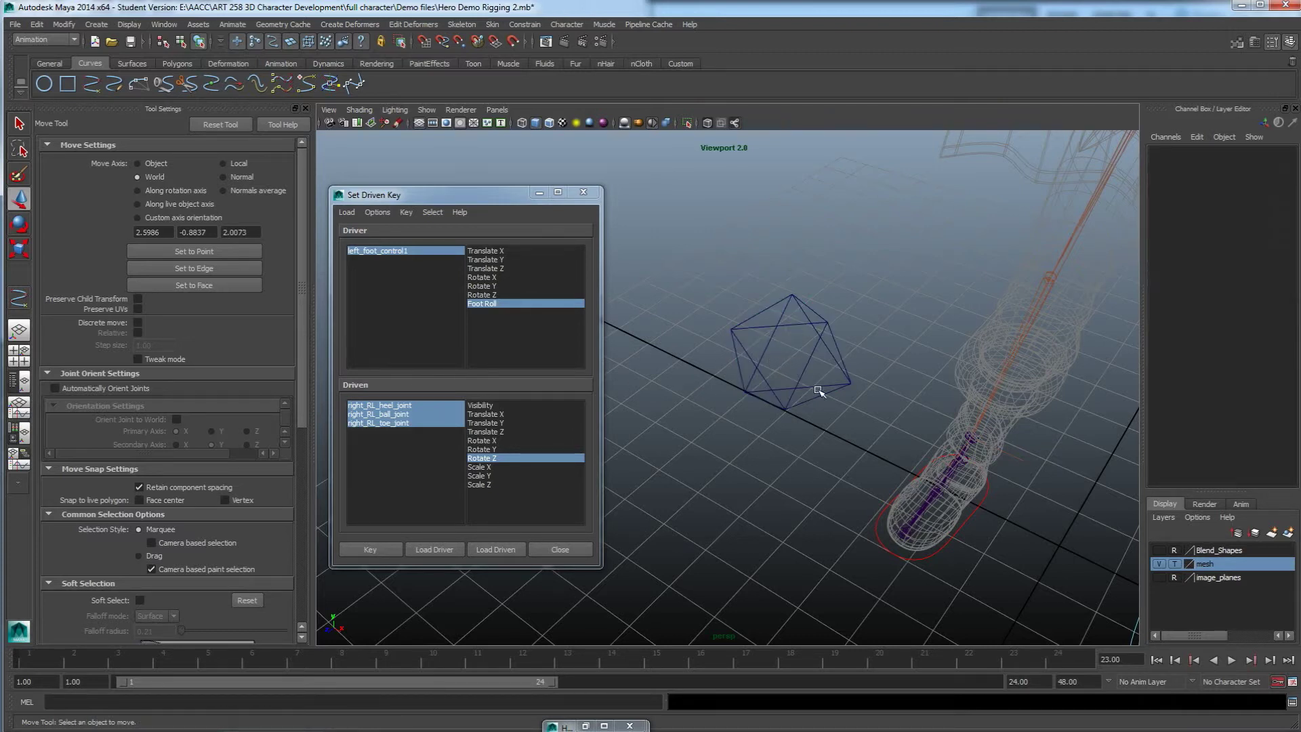
Step: Rename the traced octahedral curve to left_knee_control
{"action": "left_click", "coordinate": [784, 320]}
{"action": "left_click_drag", "start_coordinate": [842, 478], "coordinate": [817, 375], "text": "alt"}
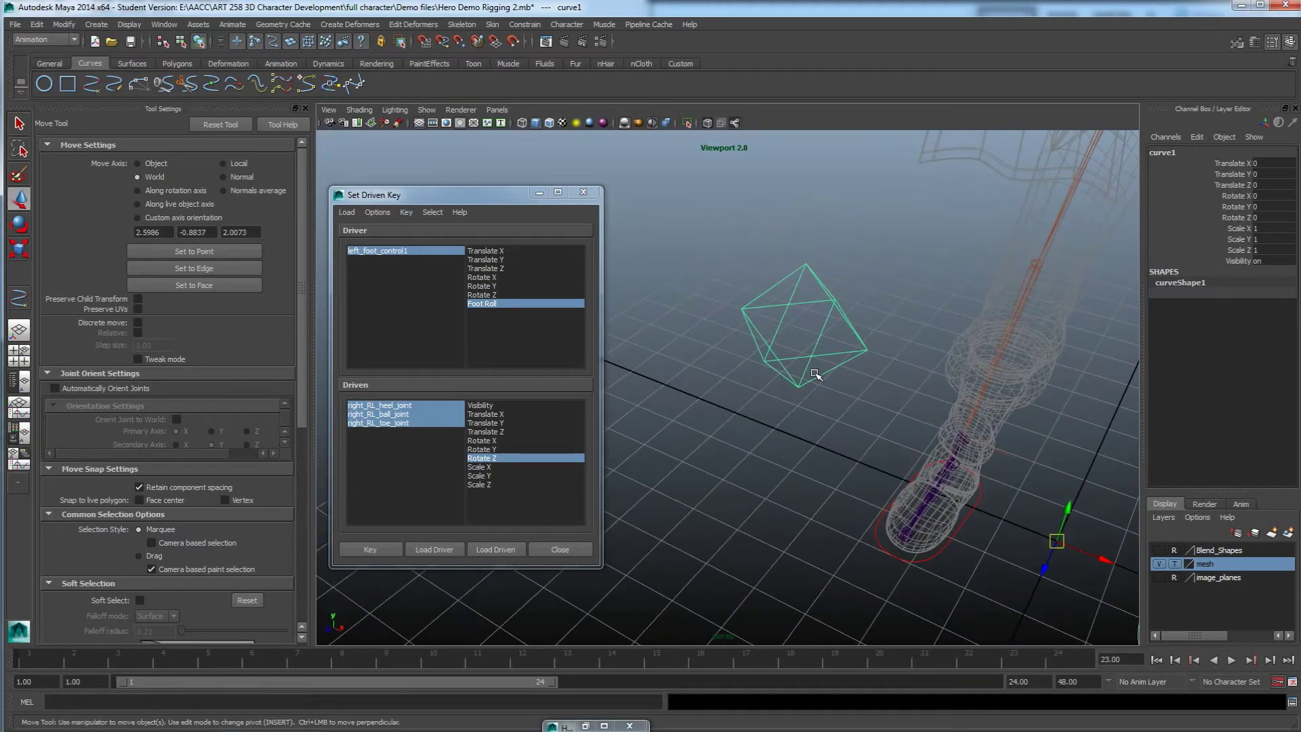
{"action": "double_click", "coordinate": [1172, 153]}
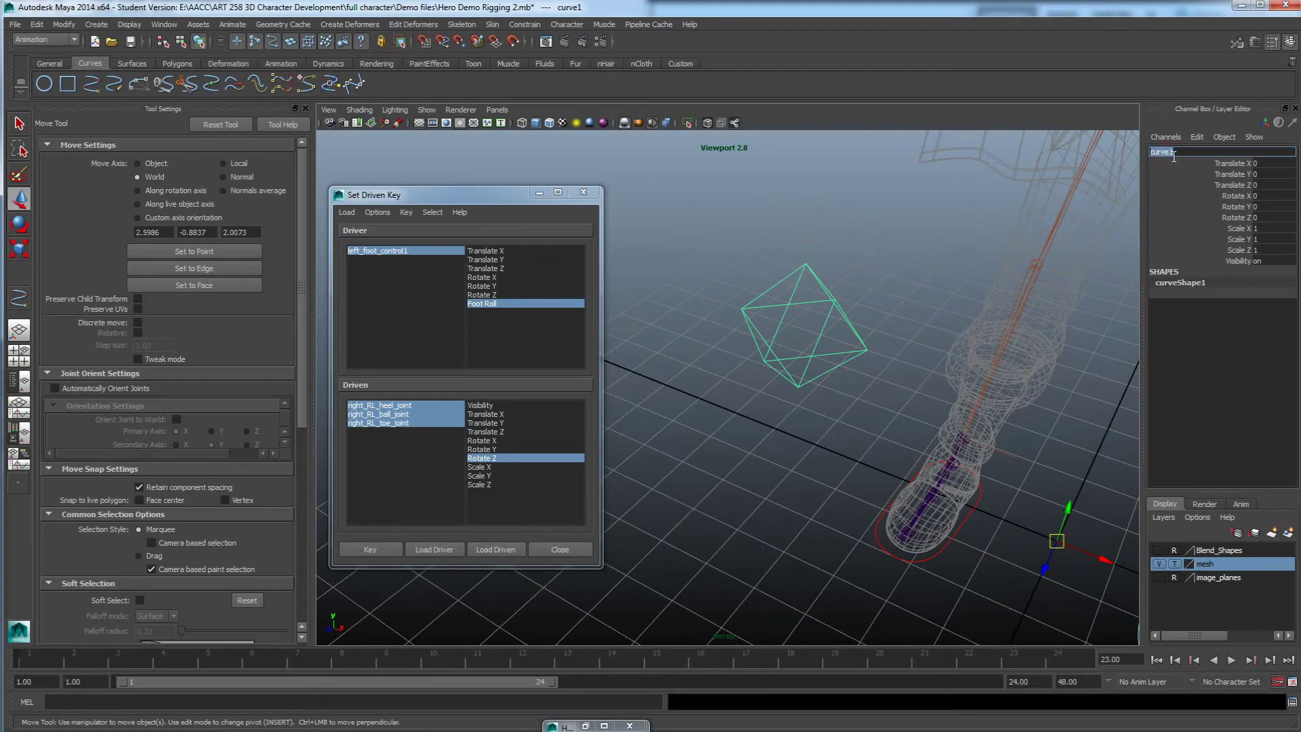
{"action": "type", "text": "left_knee_control"}
{"action": "key", "text": "Return"}
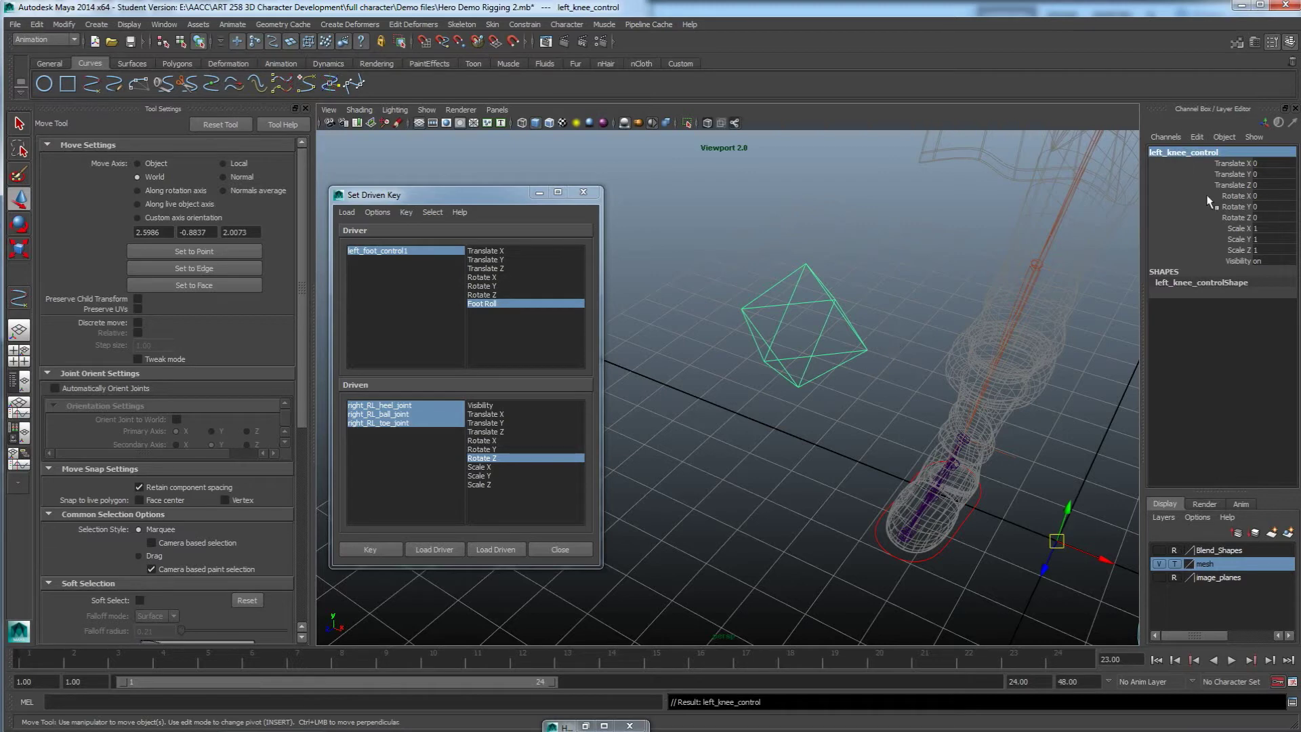
Step: Center the pivot of left_knee_control on its own shape
{"action": "scroll", "coordinate": [863, 370], "scroll_direction": "down", "scroll_amount": 5}
{"action": "left_click_drag", "start_coordinate": [830, 408], "coordinate": [784, 388], "text": "alt"}
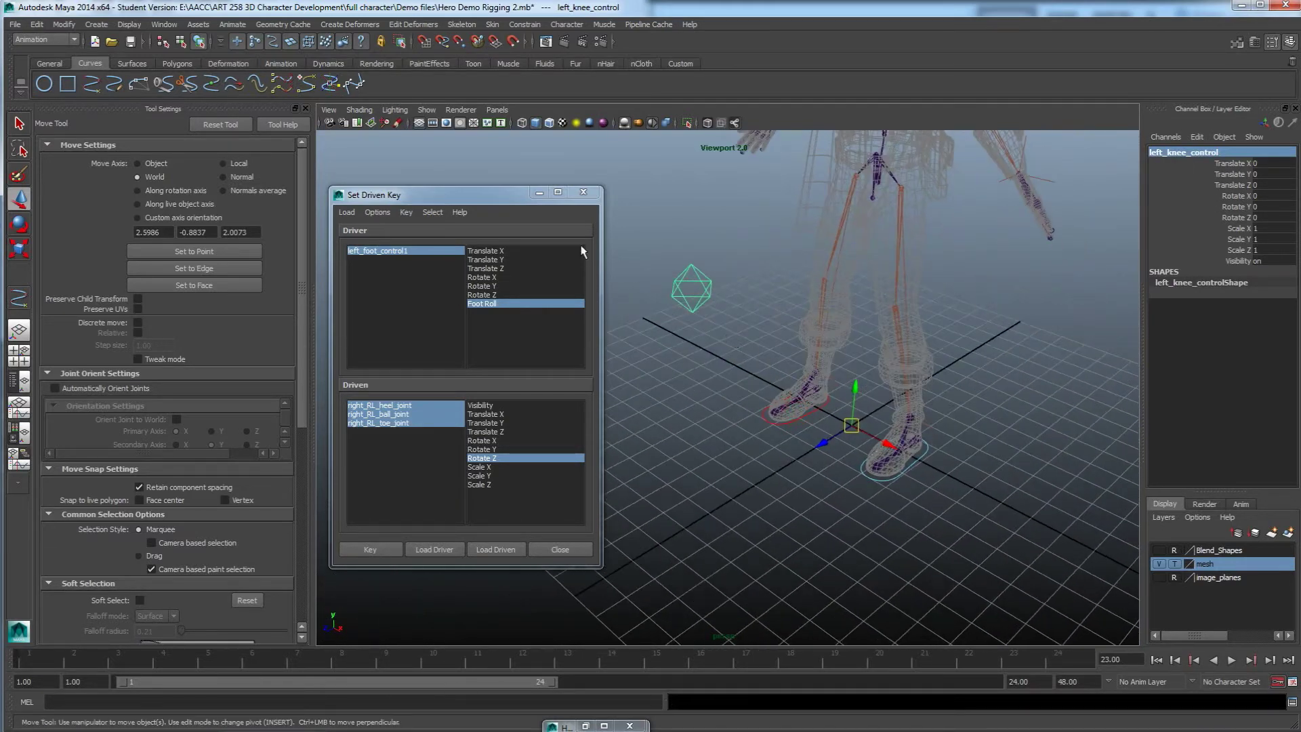
{"action": "left_click", "coordinate": [65, 24]}
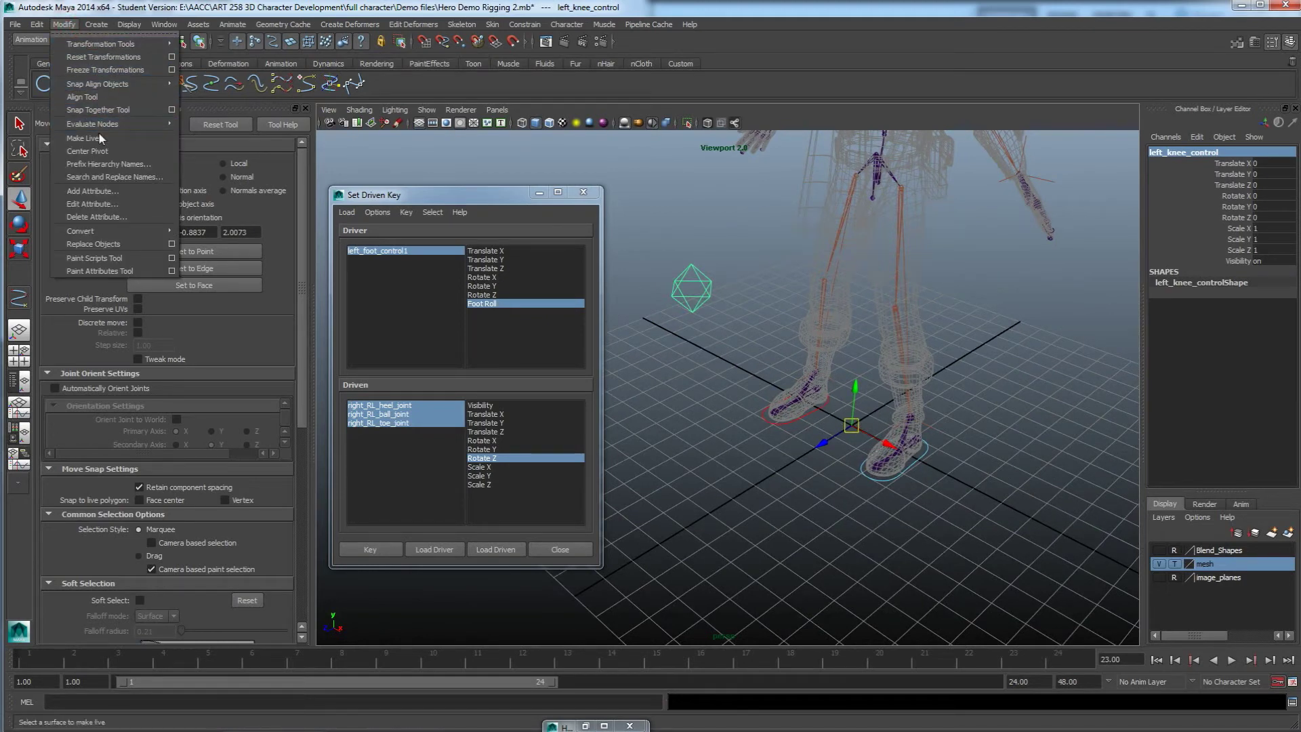
{"action": "left_click", "coordinate": [88, 152]}
{"action": "left_click_drag", "start_coordinate": [789, 401], "coordinate": [803, 371], "text": "alt"}
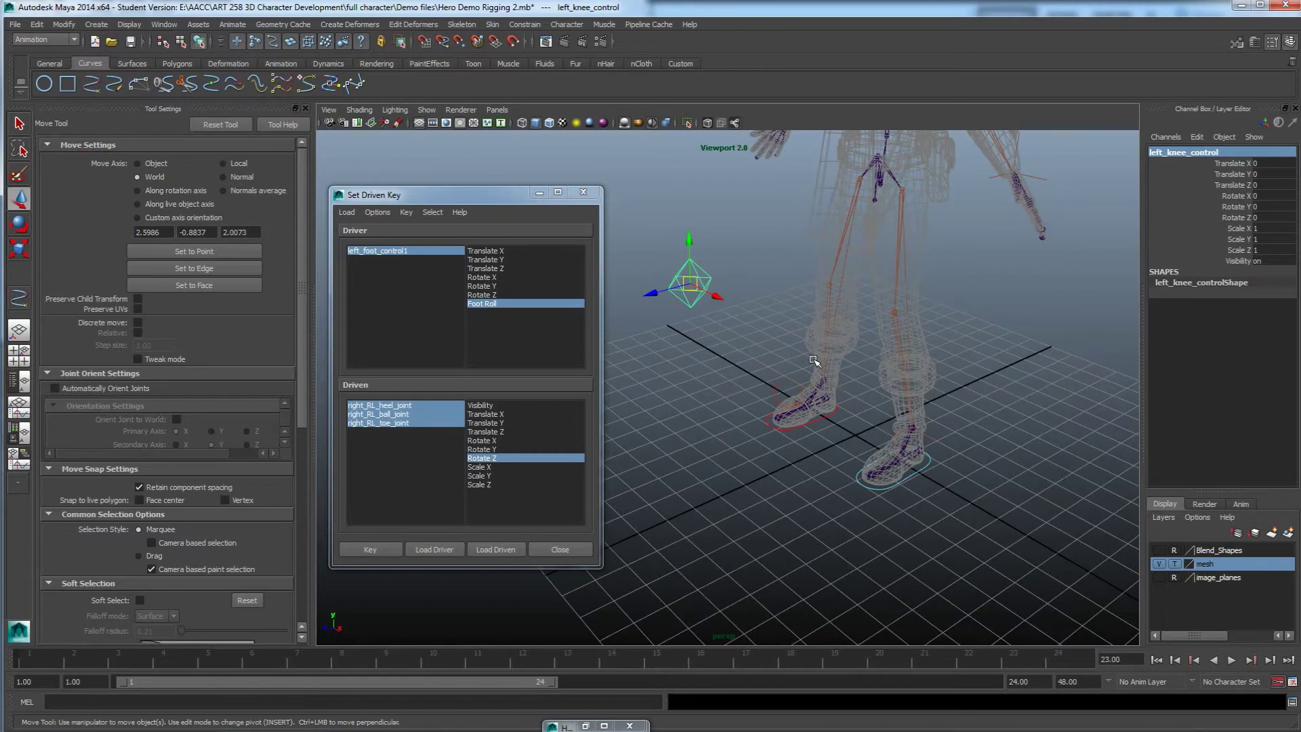
Step: Snap left_knee_control onto the character's left knee joint
{"action": "key", "text": "v"}
{"action": "middle_click_drag", "start_coordinate": [896, 312], "coordinate": [896, 313]}
{"action": "mouse_move", "coordinate": [889, 337]}
{"action": "left_mouse_down", "text": "alt"}
{"action": "mouse_move", "coordinate": [874, 334]}
{"action": "mouse_move", "coordinate": [890, 331]}
{"action": "left_mouse_up", "text": "alt"}
{"action": "scroll", "coordinate": [881, 386], "scroll_direction": "up", "scroll_amount": 6}
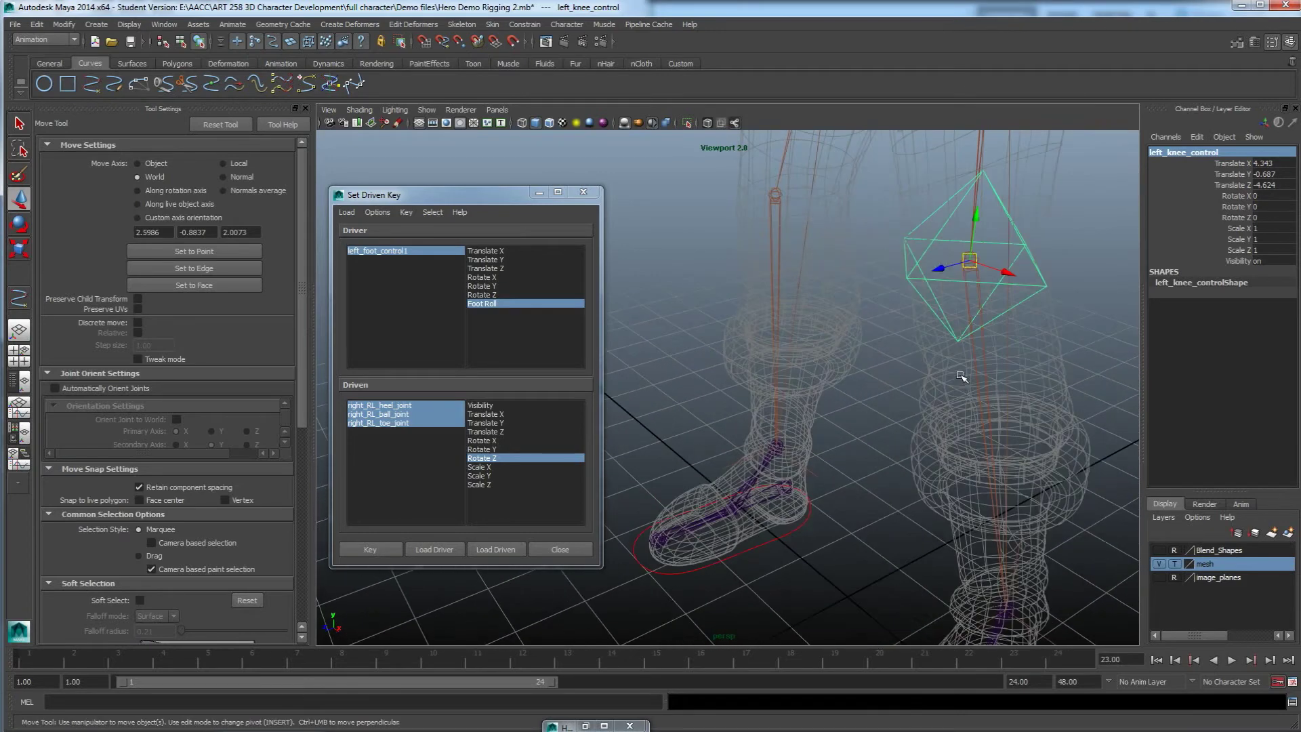
Step: Scale left_knee_control down uniformly to about 0.516 on all three axes
{"action": "key", "text": "r"}
{"action": "left_click_drag", "start_coordinate": [839, 328], "coordinate": [765, 272]}
{"action": "left_click_drag", "start_coordinate": [800, 339], "coordinate": [871, 360], "text": "alt"}
{"action": "middle_click_drag", "start_coordinate": [871, 360], "coordinate": [901, 405], "text": "alt"}
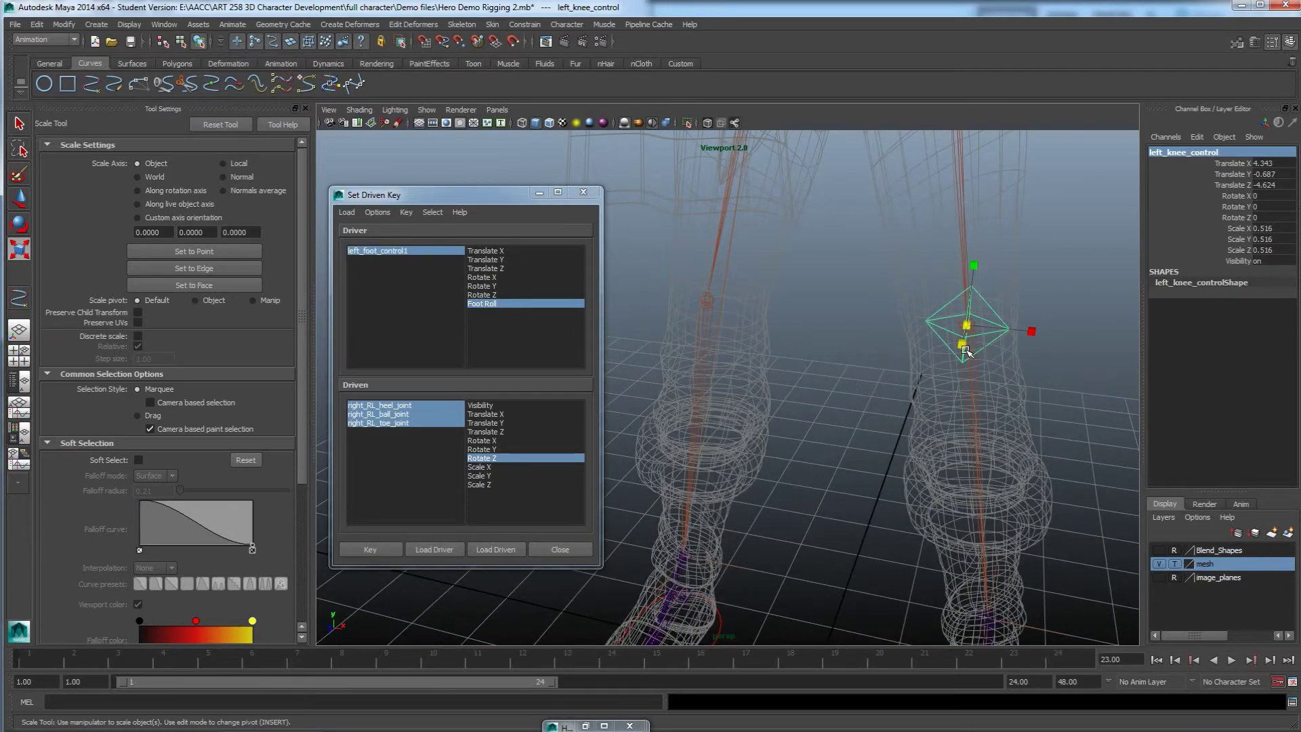
Step: Duplicate left_knee_control and snap the copy onto the character's right knee joint
{"action": "key", "text": "w"}
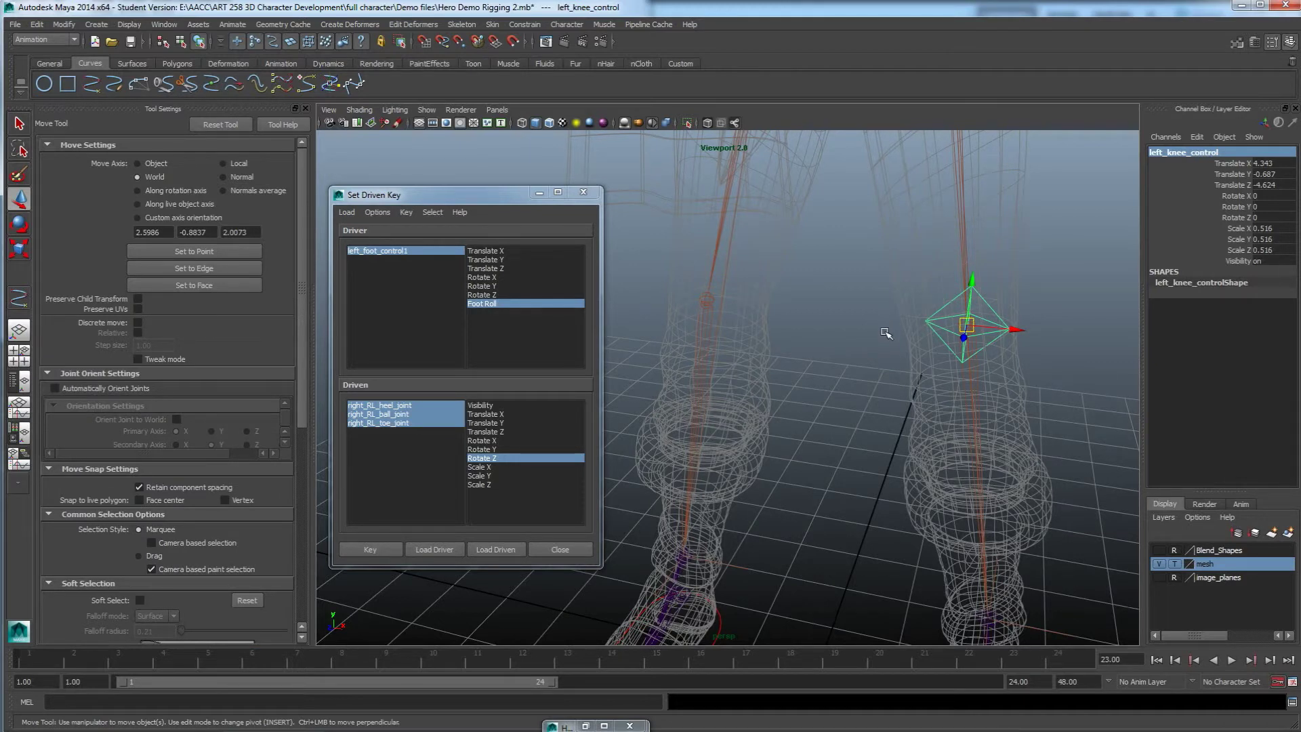
{"action": "key", "text": "ctrl+d"}
{"action": "key", "text": "v"}
{"action": "middle_click_drag", "start_coordinate": [709, 302], "coordinate": [708, 301]}
{"action": "left_click_drag", "start_coordinate": [766, 333], "coordinate": [739, 366], "text": "alt"}
Step: Select both knee controls and move them forward in front of the knees, with the left control's Translate Z at about 1.955
{"action": "left_click", "coordinate": [817, 358]}
{"action": "scroll", "coordinate": [827, 372], "scroll_direction": "down", "scroll_amount": 6}
{"action": "middle_click_drag", "start_coordinate": [691, 411], "coordinate": [824, 393], "text": "alt"}
{"action": "left_click_drag", "start_coordinate": [881, 372], "coordinate": [835, 413]}
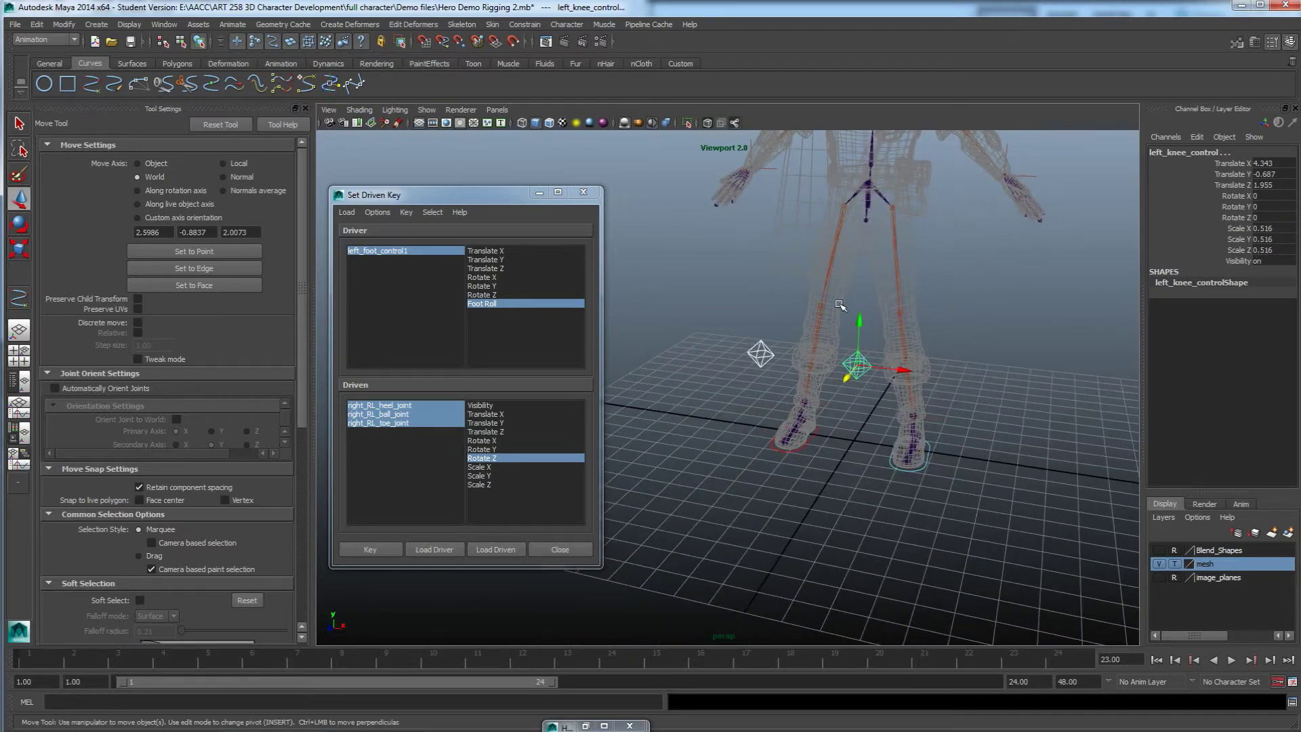
{"action": "left_click_drag", "start_coordinate": [864, 357], "coordinate": [861, 429], "text": "alt"}
{"action": "scroll", "coordinate": [861, 429], "scroll_direction": "up", "scroll_amount": 5}
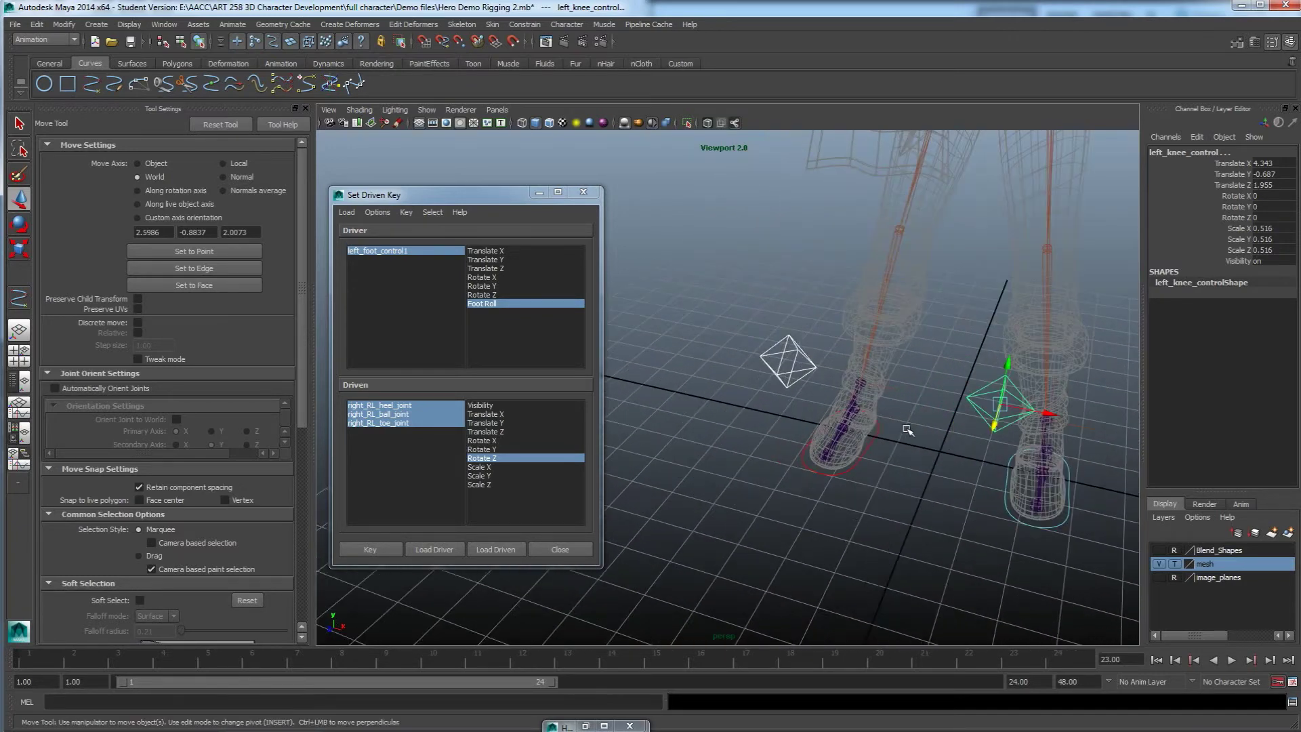
{"action": "middle_click_drag", "start_coordinate": [908, 429], "coordinate": [847, 413], "text": "alt"}
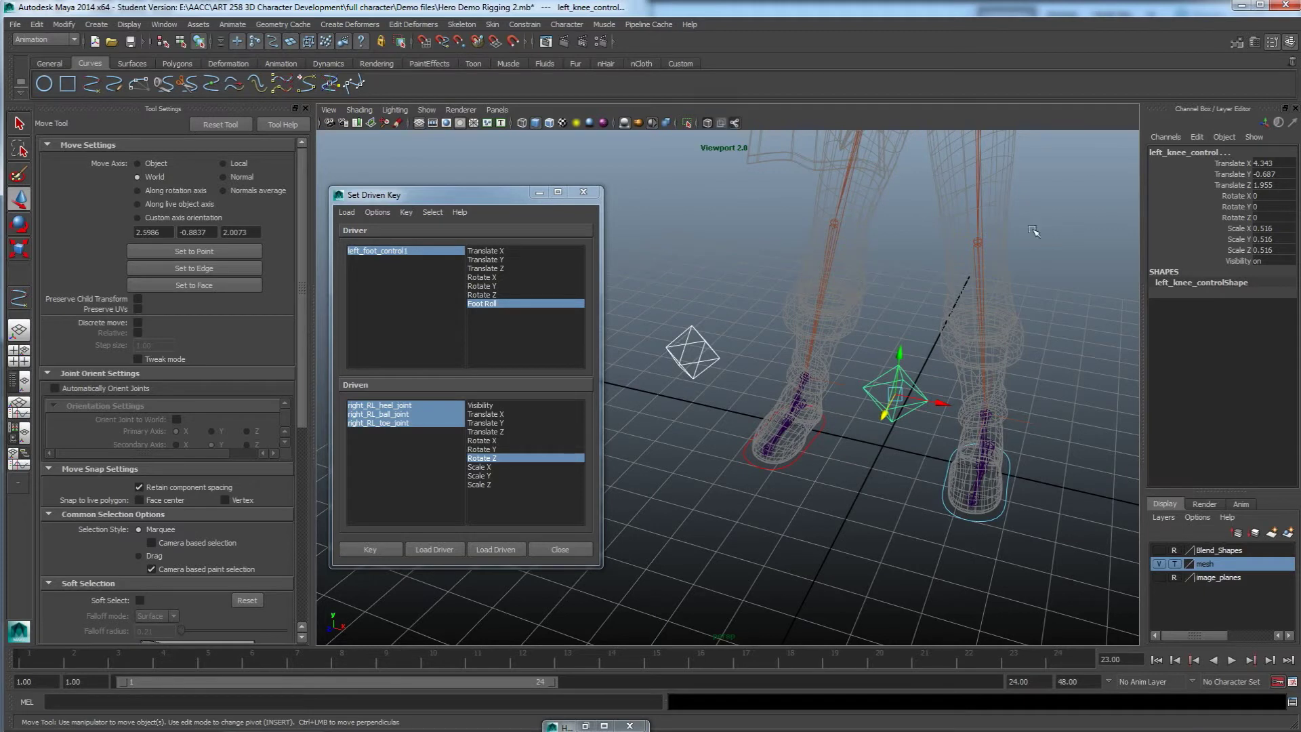
Step: Freeze the transformations on both knee controls so their translate, rotate and scale channels are zeroed or reset
{"action": "left_click", "coordinate": [64, 23]}
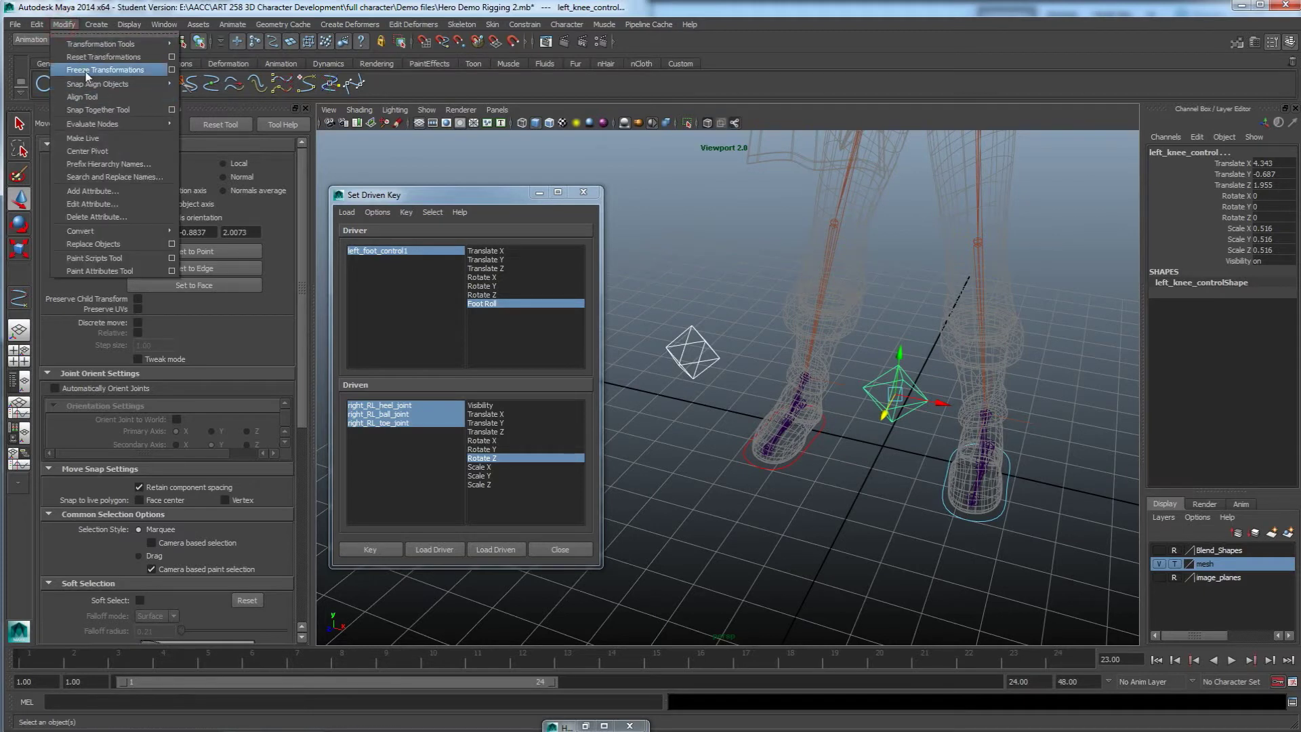
{"action": "left_click", "coordinate": [86, 70]}
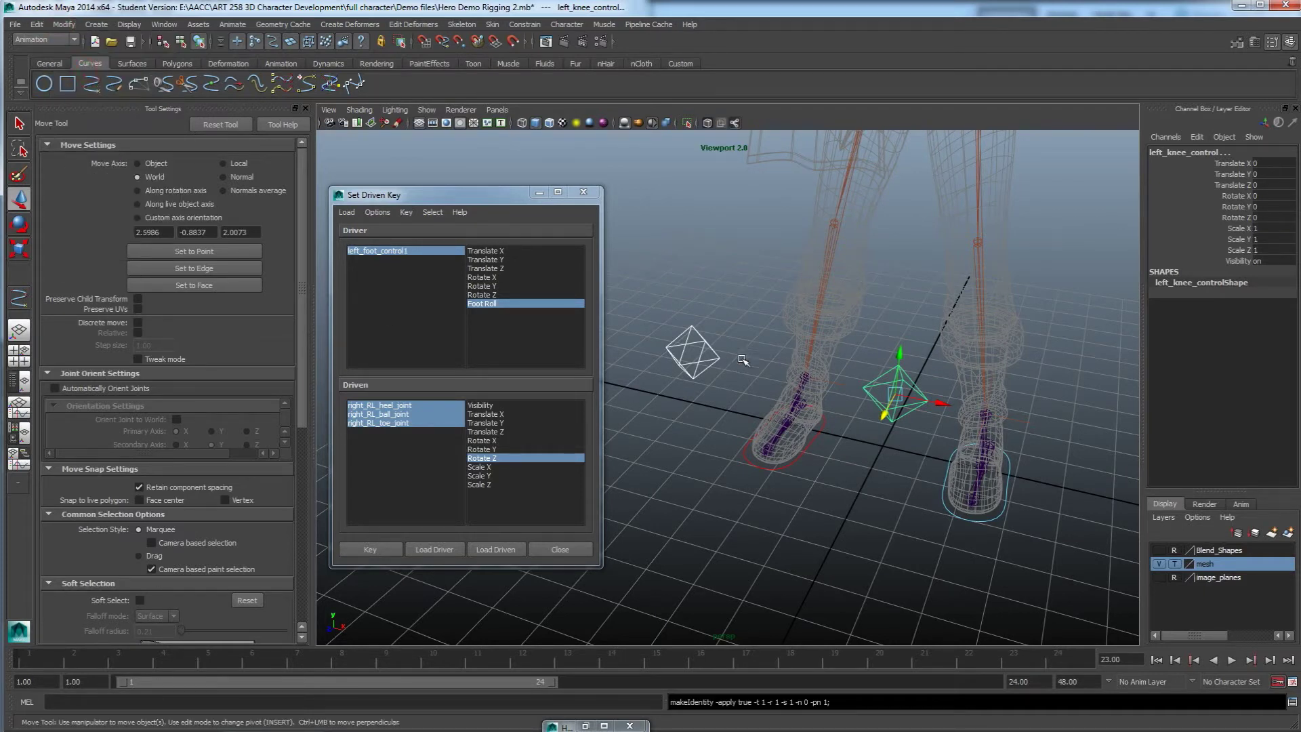
{"action": "left_click", "coordinate": [886, 397]}
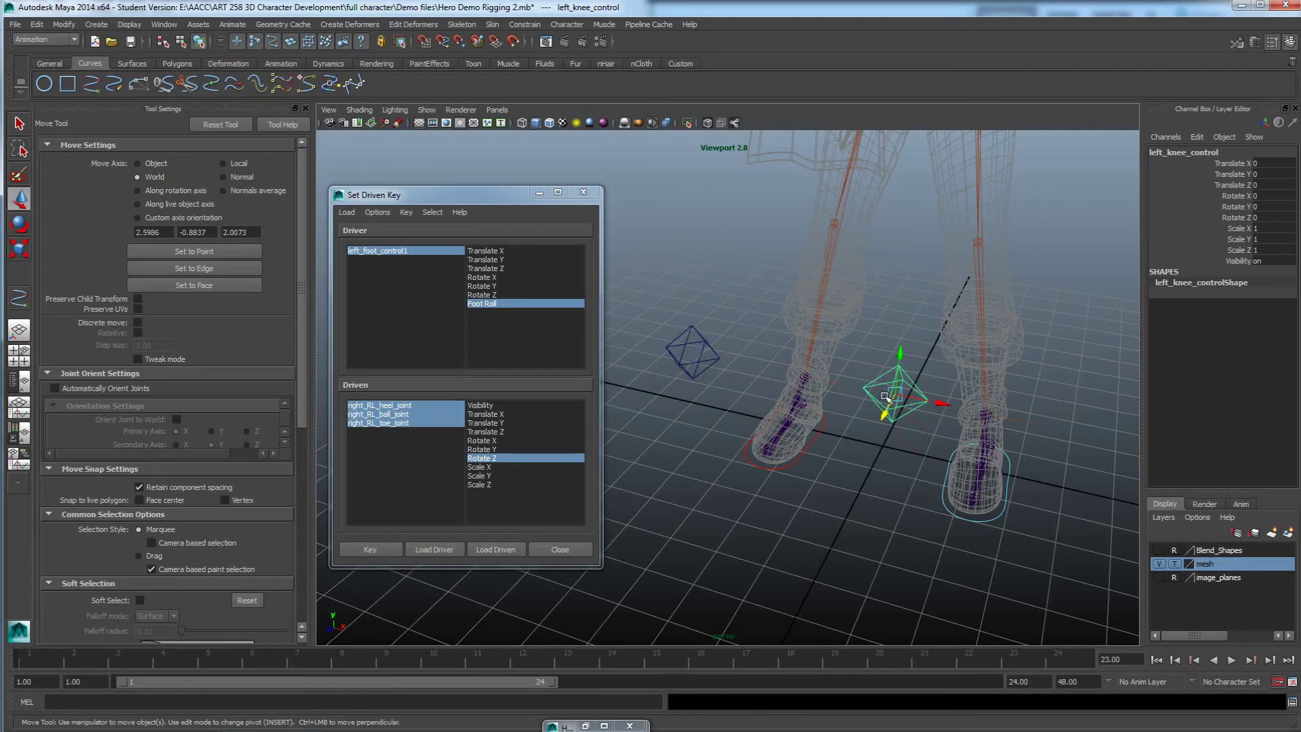
{"action": "left_click", "coordinate": [664, 356]}
Step: Enable drawing overrides on the right knee control's shape and set its override color to red
{"action": "left_click", "coordinate": [893, 431]}
{"action": "left_click", "coordinate": [708, 369]}
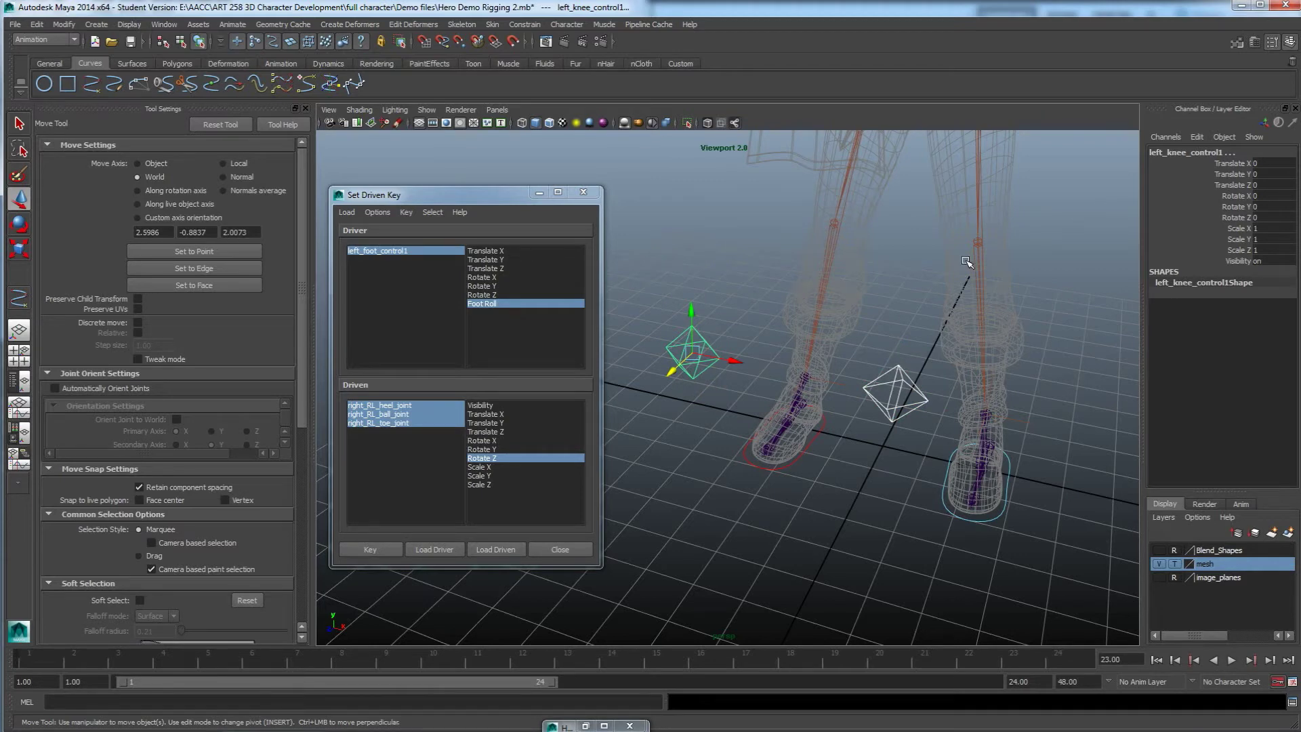
{"action": "key", "text": "ctrl+a"}
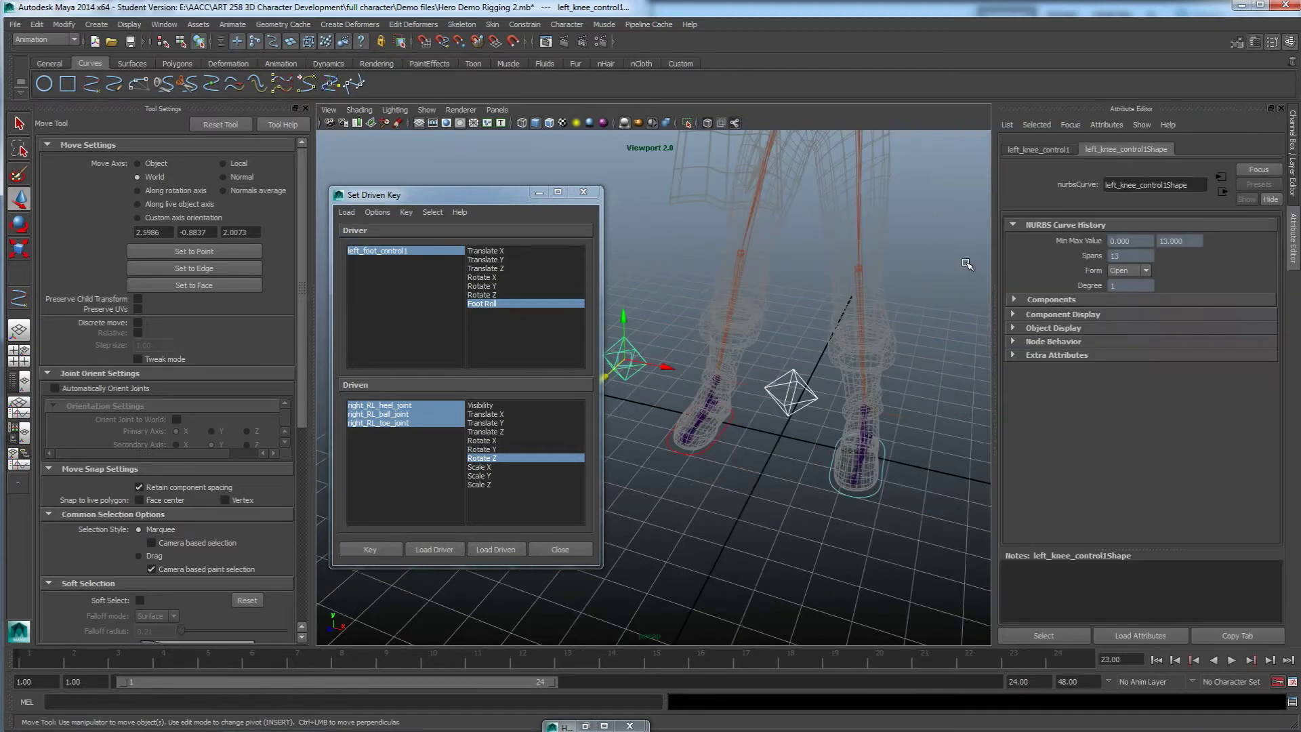
{"action": "left_click", "coordinate": [1013, 328]}
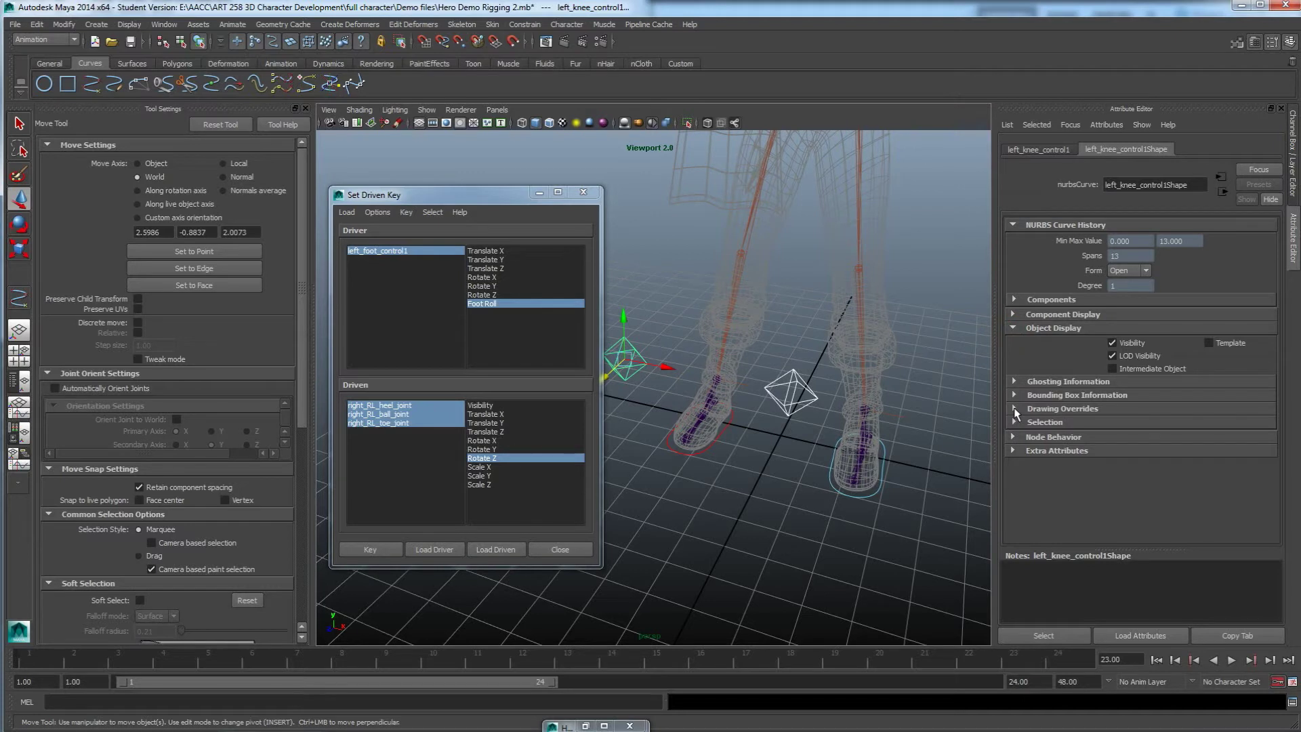
{"action": "left_click", "coordinate": [1014, 409]}
{"action": "left_click", "coordinate": [1113, 424]}
{"action": "left_click_drag", "start_coordinate": [1163, 518], "coordinate": [1203, 522]}
{"action": "left_click", "coordinate": [655, 391]}
{"action": "left_click", "coordinate": [642, 369]}
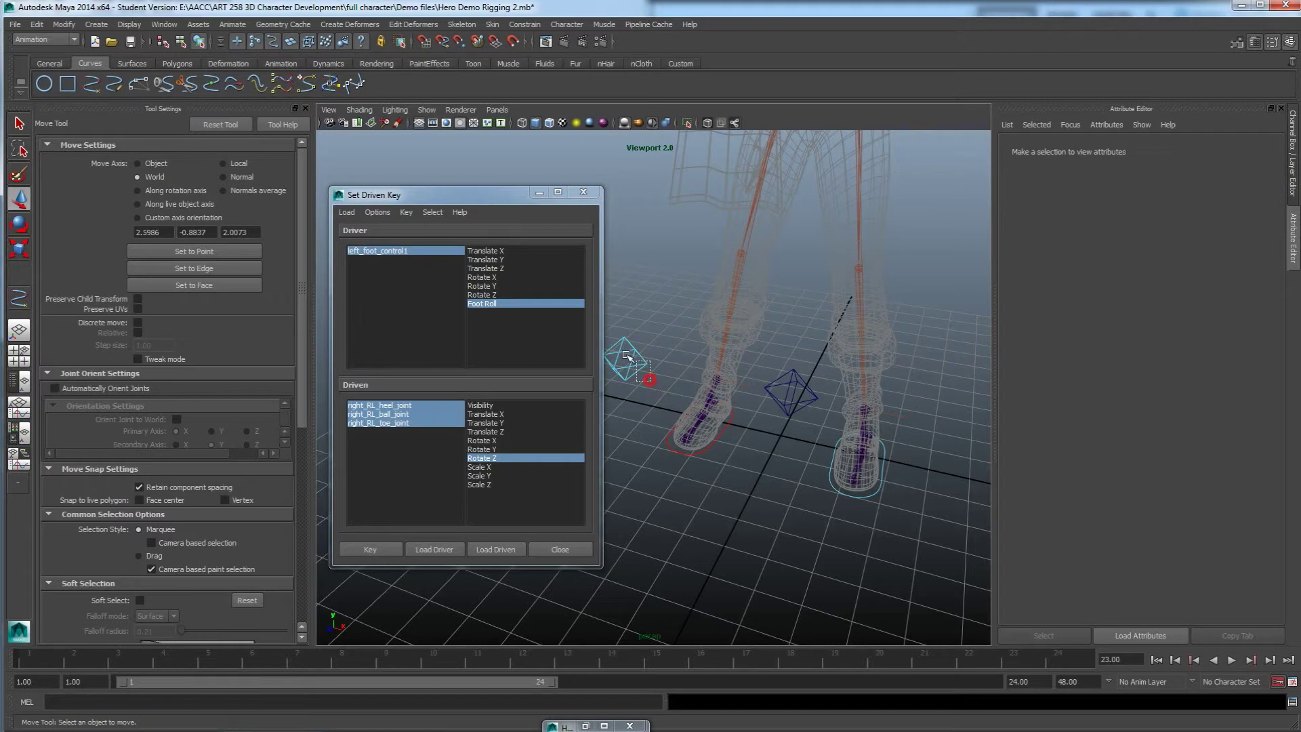
{"action": "left_click_drag", "start_coordinate": [1203, 519], "coordinate": [1191, 522]}
Step: Enable drawing overrides on left_knee_control's shape and set its override color to light blue
{"action": "left_click", "coordinate": [815, 420]}
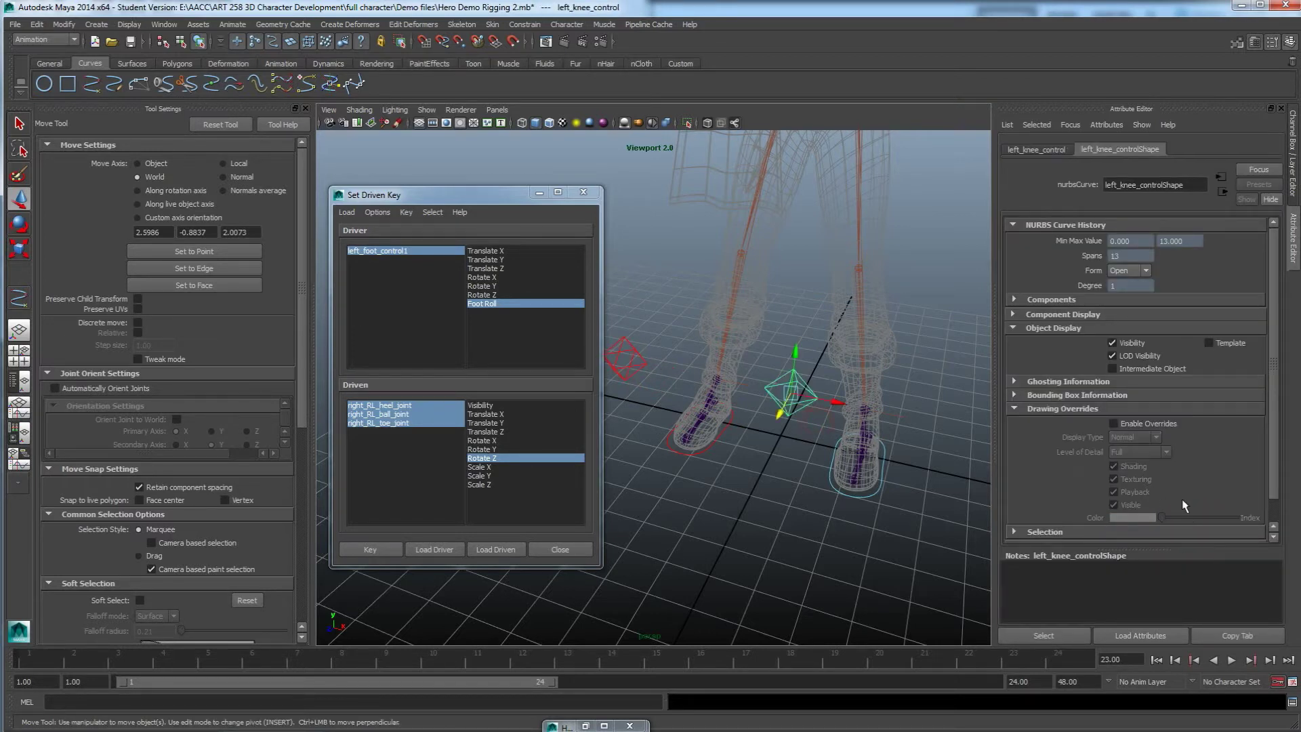
{"action": "left_click", "coordinate": [1113, 424]}
{"action": "left_click_drag", "start_coordinate": [1160, 518], "coordinate": [1202, 529]}
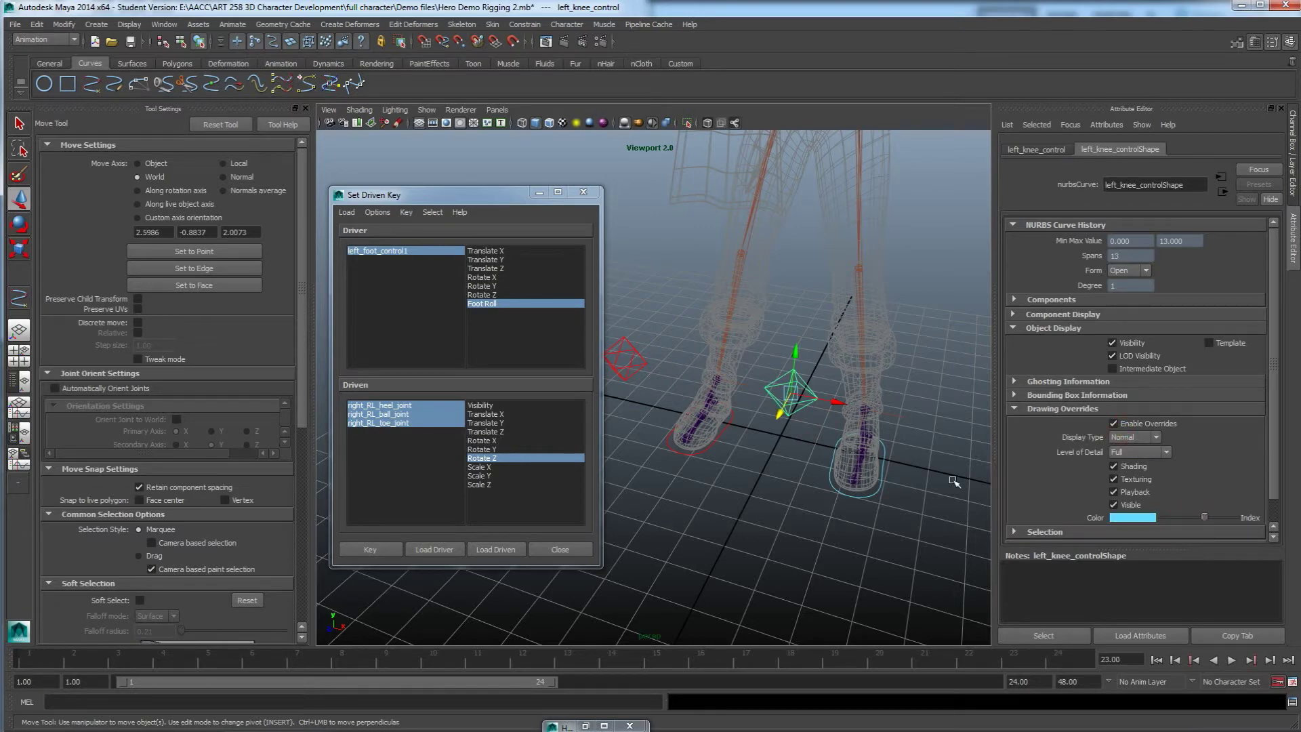
{"action": "left_click", "coordinate": [799, 448]}
Step: Rename the red knee control in front of the right knee as right_knee_control
{"action": "left_click_drag", "start_coordinate": [797, 448], "coordinate": [832, 460], "text": "alt"}
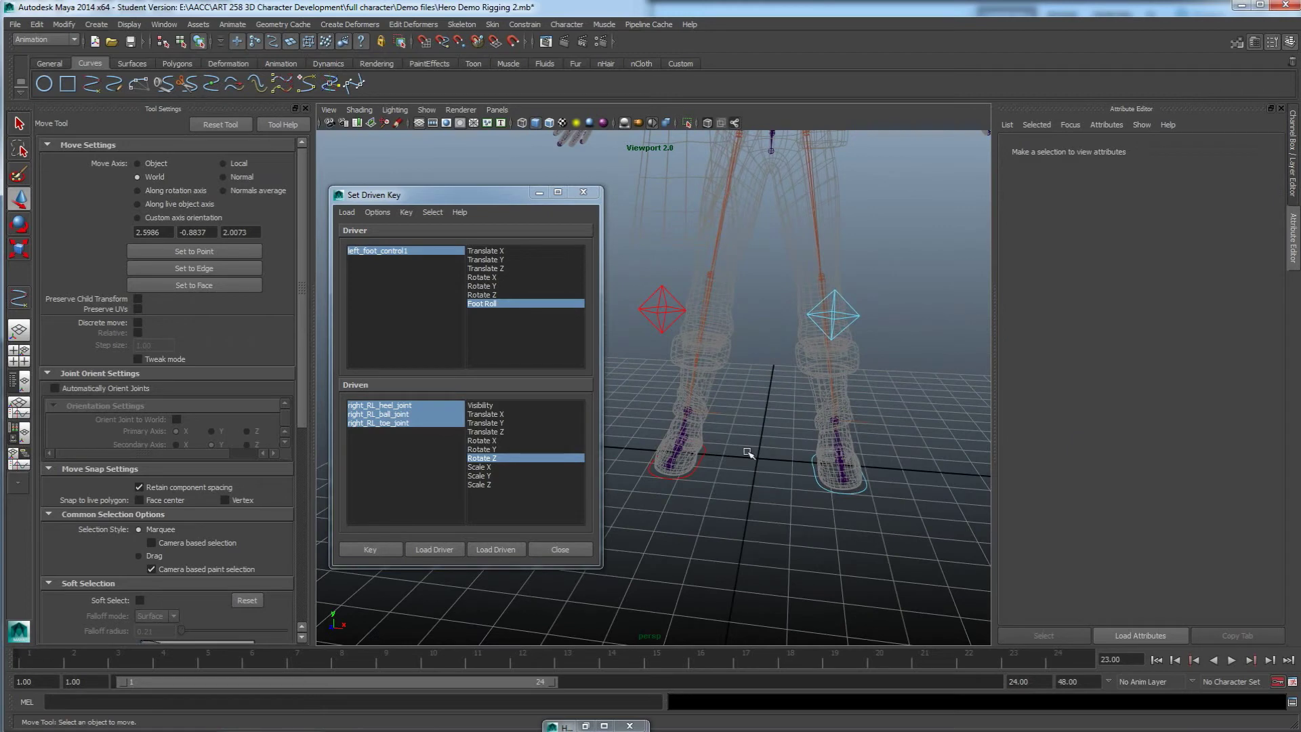
{"action": "left_click_drag", "start_coordinate": [757, 342], "coordinate": [778, 459], "text": "alt"}
{"action": "scroll", "coordinate": [780, 454], "scroll_direction": "down", "scroll_amount": 5}
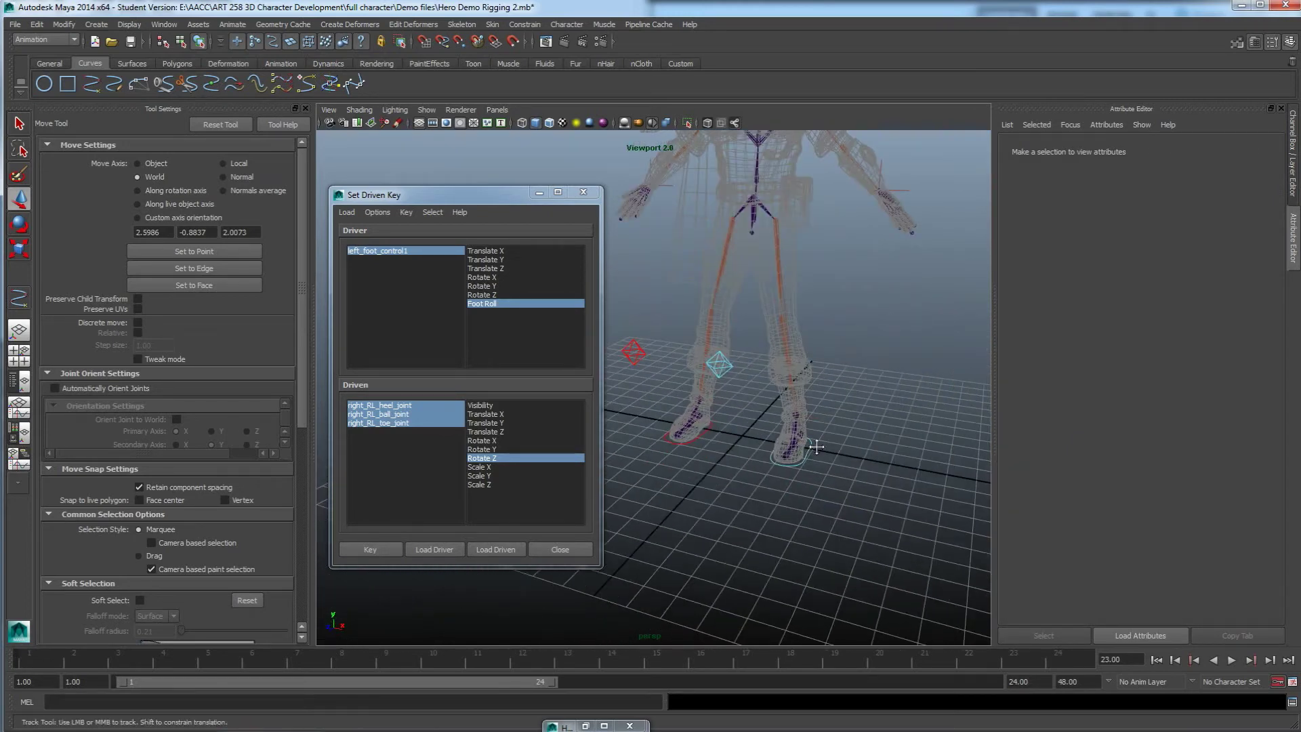
{"action": "middle_click_drag", "start_coordinate": [813, 445], "coordinate": [895, 468], "text": "alt"}
{"action": "left_click_drag", "start_coordinate": [738, 397], "coordinate": [698, 368]}
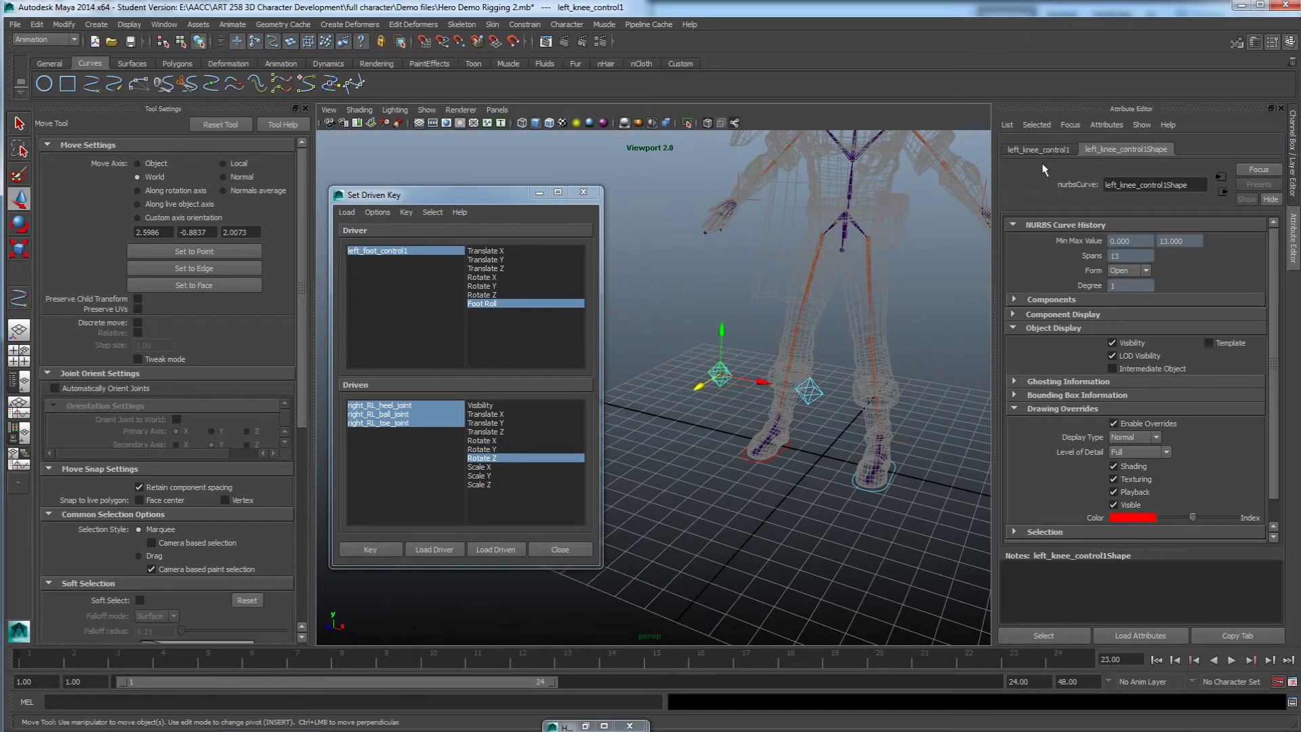
{"action": "key", "text": "ctrl+a"}
{"action": "left_click", "coordinate": [1152, 152]}
{"action": "left_click_drag", "start_coordinate": [1150, 153], "coordinate": [1114, 160]}
{"action": "type", "text": "right"}
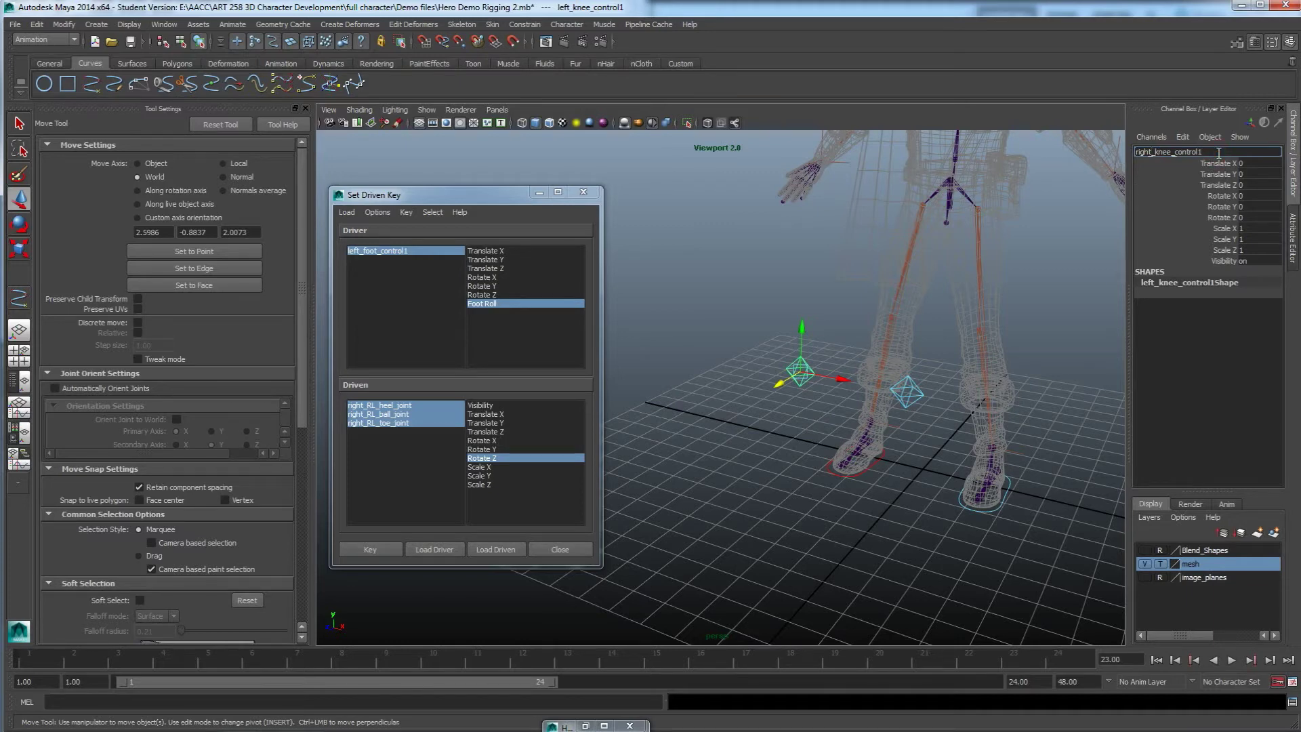
{"action": "key", "text": "BackSpace"}
{"action": "key", "text": "Return"}
Step: Lock and hide the rotate, scale and visibility channels on both knee controls
{"action": "left_click_drag", "start_coordinate": [897, 388], "coordinate": [869, 421], "text": "alt"}
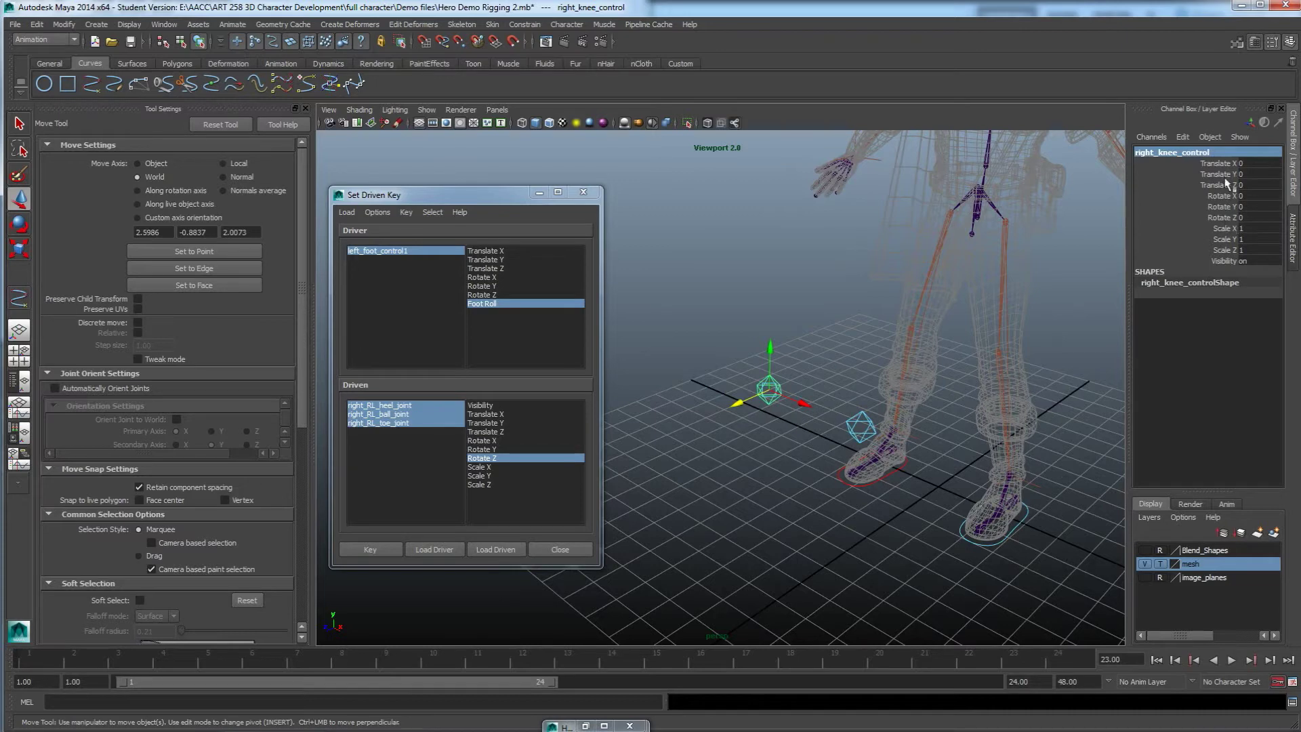
{"action": "left_click", "coordinate": [855, 413]}
{"action": "left_click", "coordinate": [762, 397]}
{"action": "left_click_drag", "start_coordinate": [888, 418], "coordinate": [885, 474], "text": "alt"}
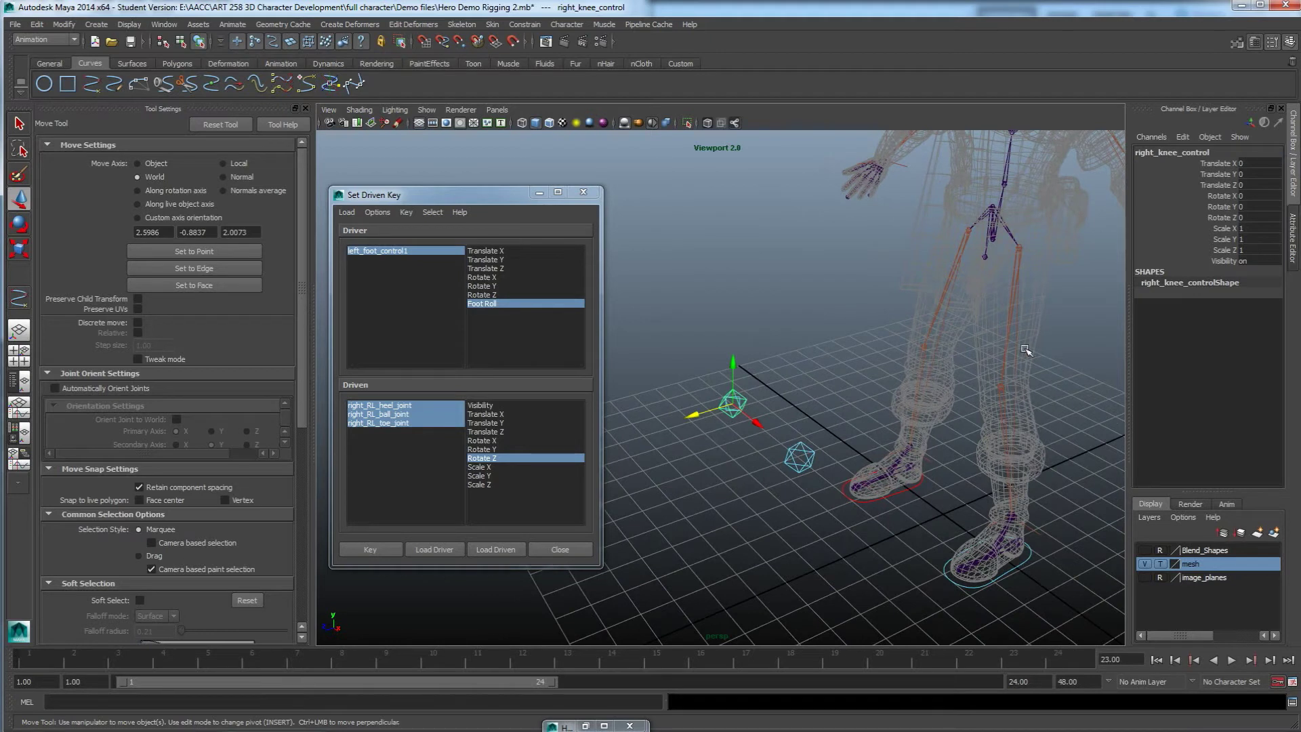
{"action": "left_click_drag", "start_coordinate": [810, 490], "coordinate": [708, 391]}
{"action": "left_click_drag", "start_coordinate": [1224, 196], "coordinate": [1227, 271]}
{"action": "right_click", "coordinate": [1219, 222]}
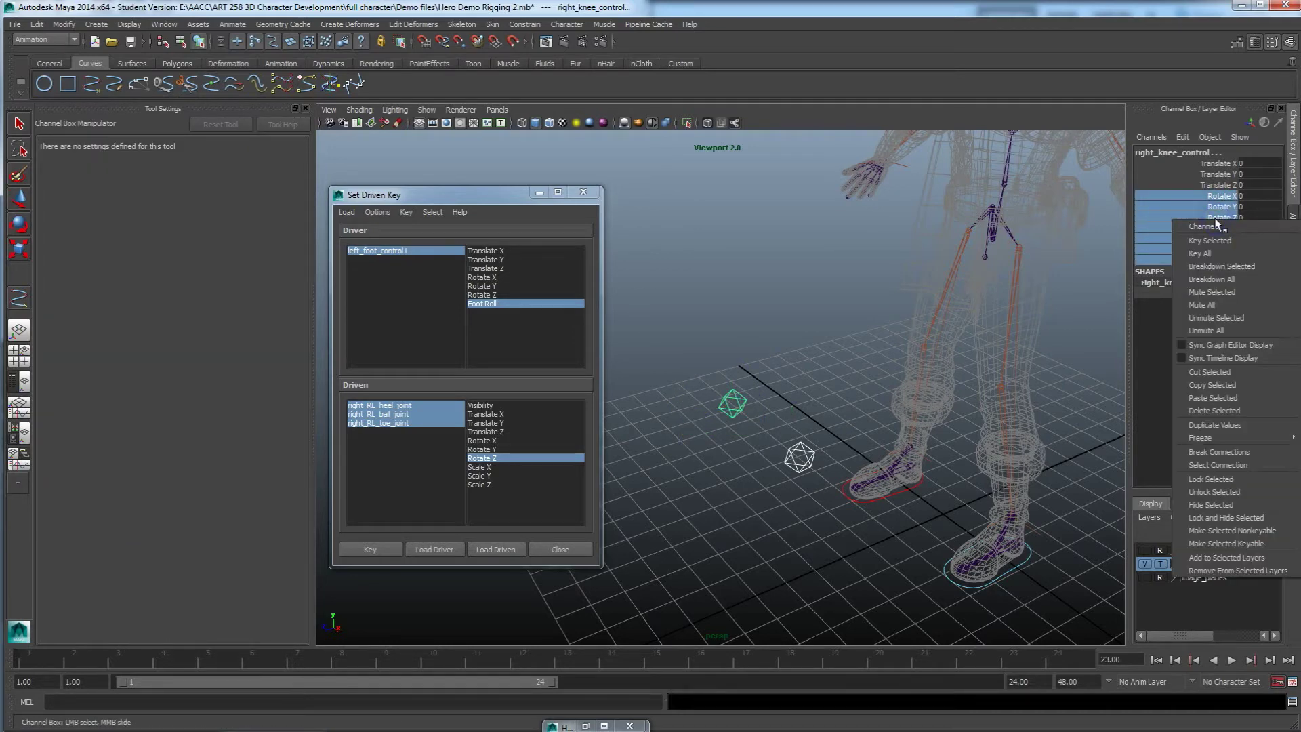
{"action": "left_click", "coordinate": [1218, 518]}
{"action": "key", "text": "w"}
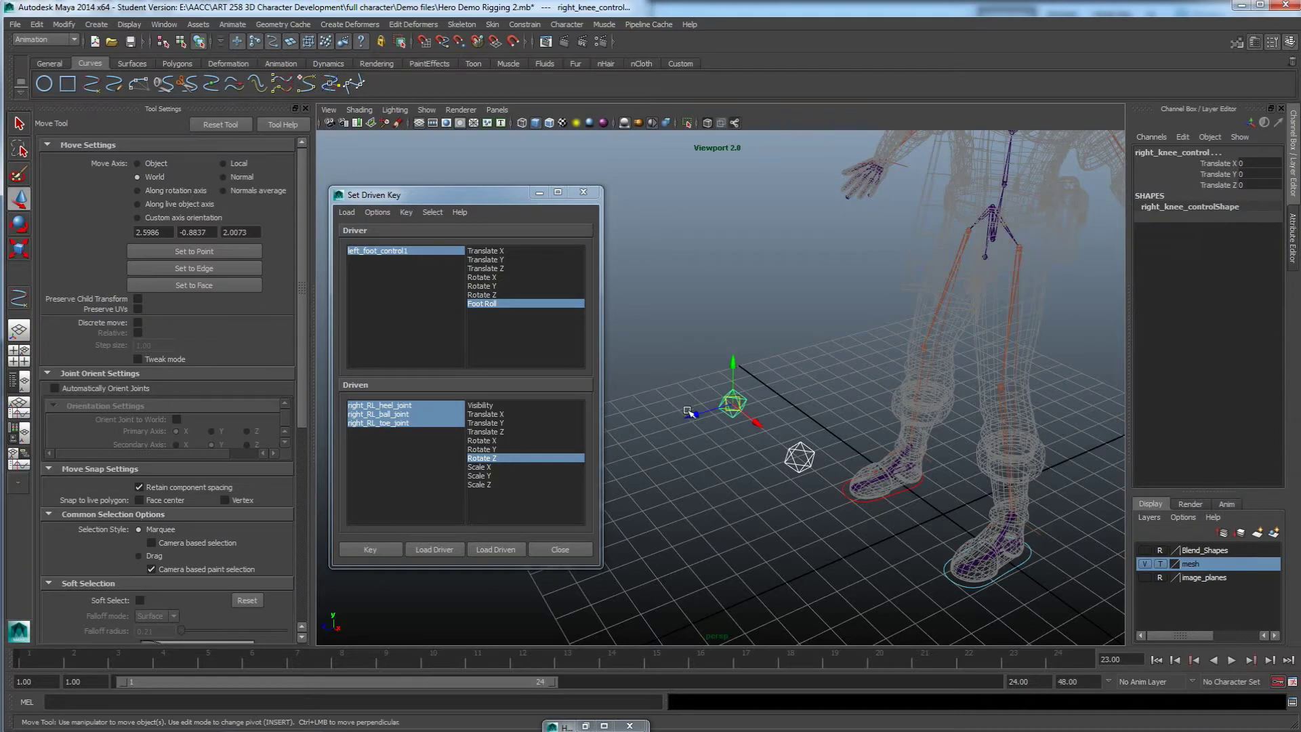
Step: Apply a Pole Vector constraint from left_knee_control to the left leg's IK handle
{"action": "left_click", "coordinate": [787, 454]}
{"action": "left_click", "coordinate": [733, 403]}
{"action": "mouse_move", "coordinate": [851, 455]}
{"action": "middle_mouse_down", "text": "alt"}
{"action": "mouse_move", "coordinate": [909, 469]}
{"action": "mouse_move", "coordinate": [844, 475]}
{"action": "middle_mouse_up", "text": "alt"}
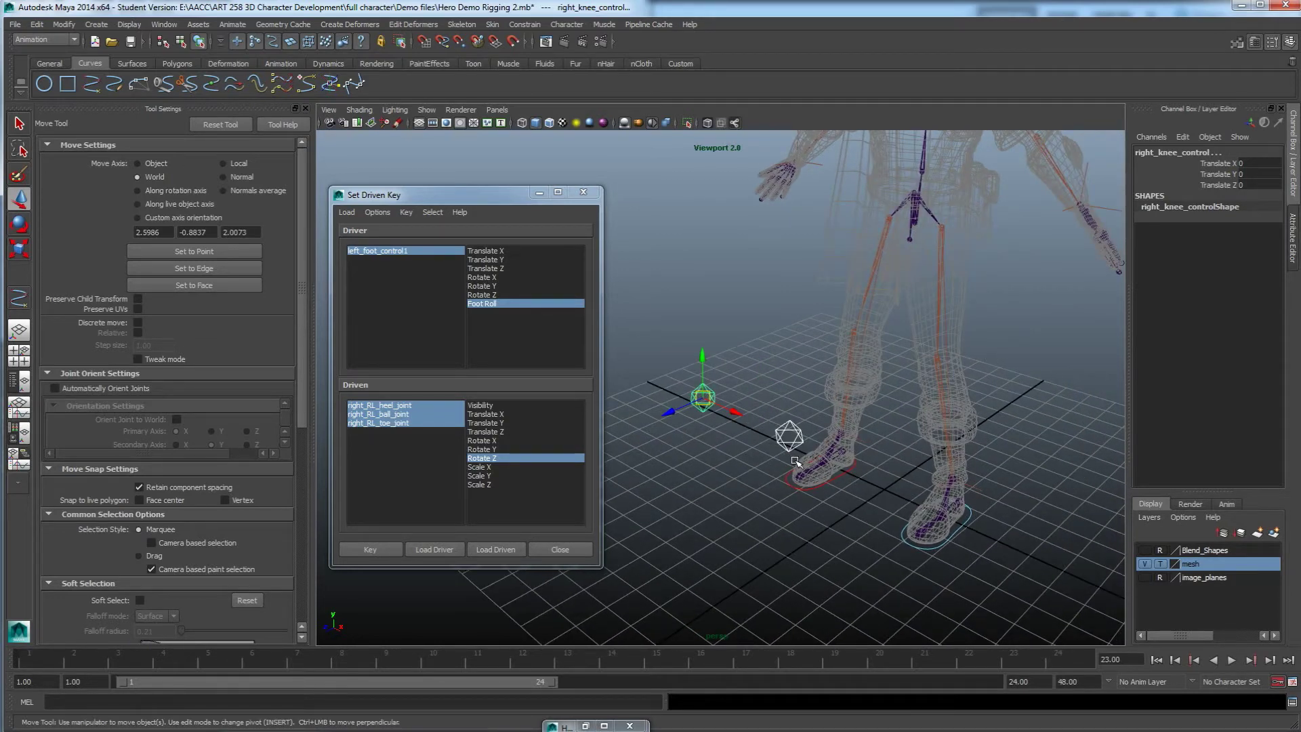
{"action": "middle_click_drag", "start_coordinate": [797, 461], "coordinate": [782, 458], "text": "alt"}
{"action": "left_click", "coordinate": [773, 439]}
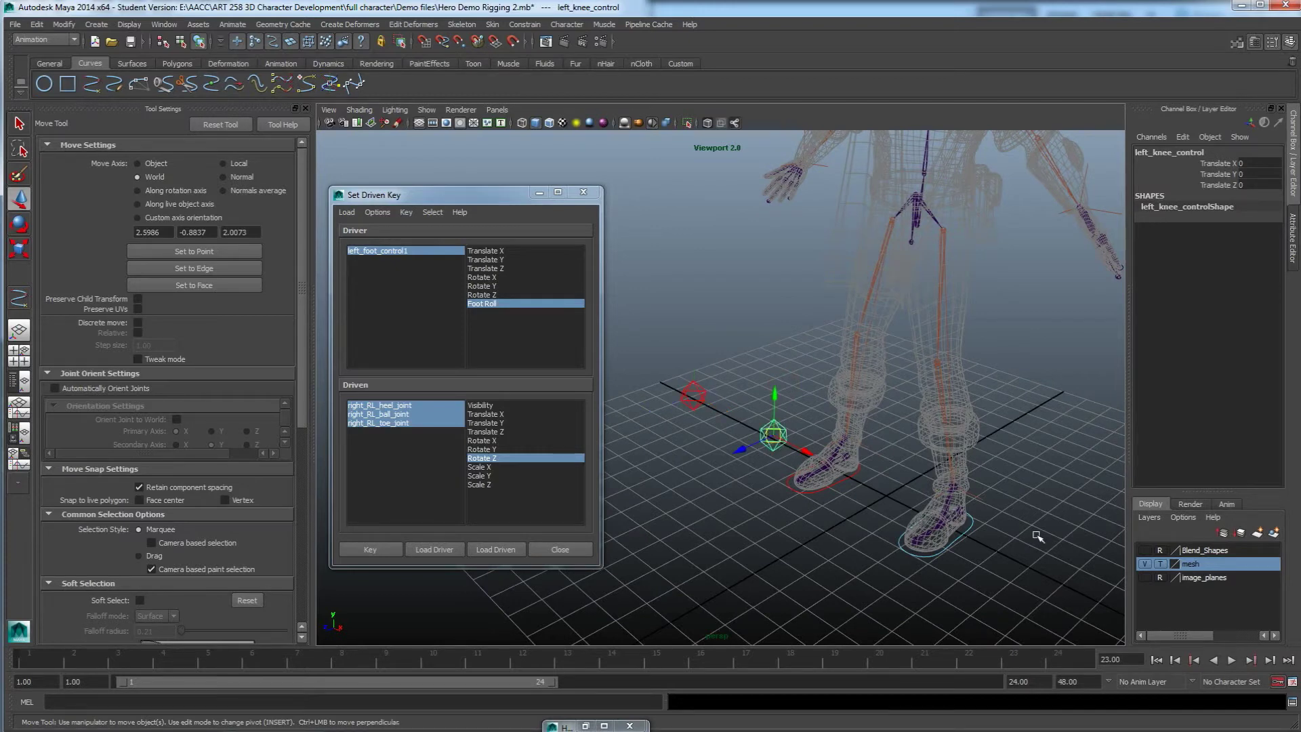
{"action": "left_click_drag", "start_coordinate": [1004, 529], "coordinate": [990, 498], "text": "alt"}
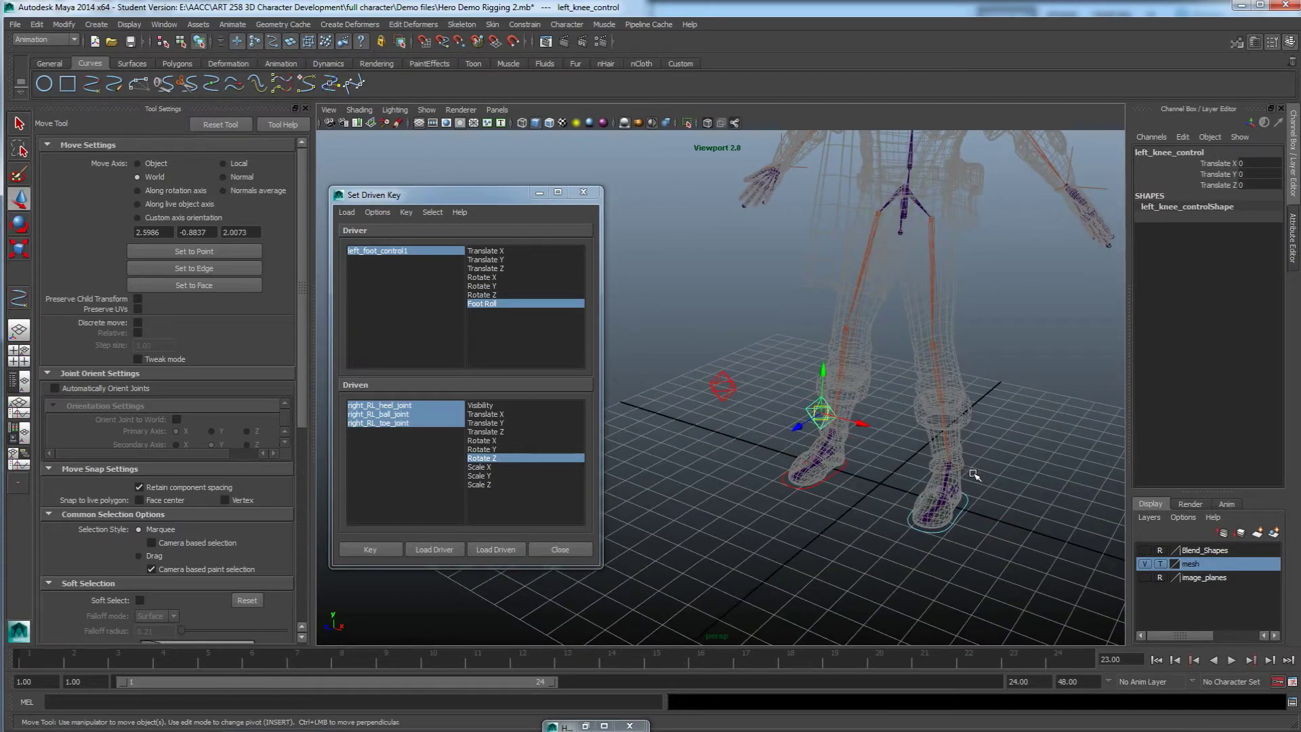
{"action": "left_click", "coordinate": [969, 471]}
{"action": "middle_click_drag", "start_coordinate": [981, 519], "coordinate": [926, 502], "text": "alt"}
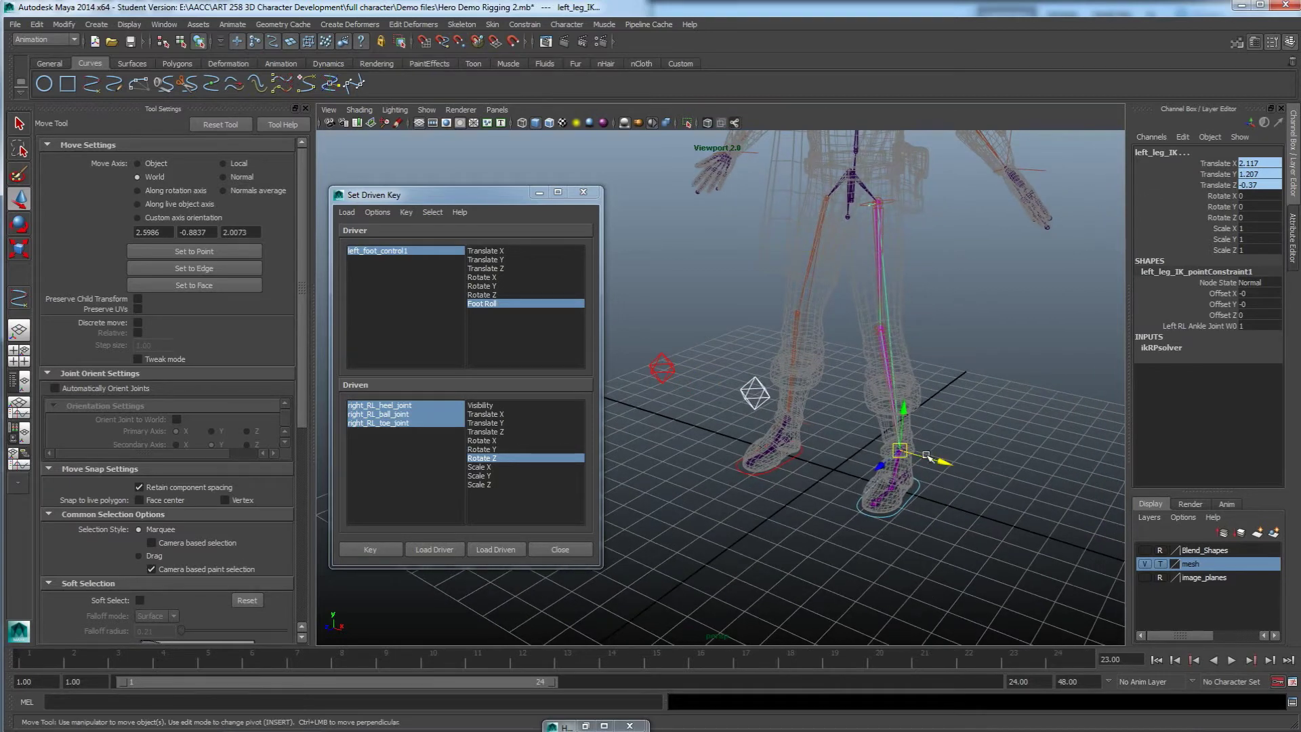
{"action": "left_click", "coordinate": [523, 25]}
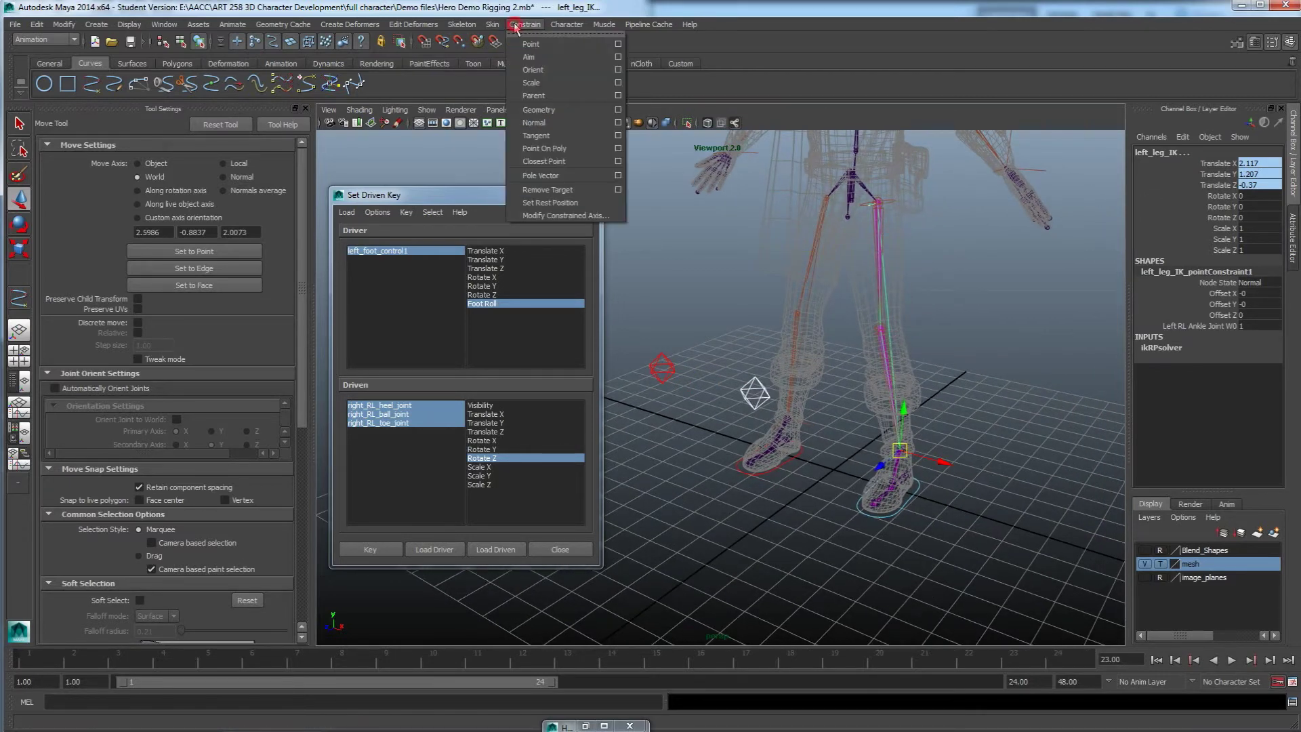
{"action": "left_click", "coordinate": [549, 178]}
Step: Test the left leg's pole vector by raising left_foot_control about 3.67 units and moving the left knee control, and undo the moves
{"action": "left_click_drag", "start_coordinate": [839, 305], "coordinate": [923, 368], "text": "alt"}
{"action": "left_click", "coordinate": [819, 438]}
{"action": "key", "text": "ctrl+z"}
{"action": "left_click", "coordinate": [902, 462]}
{"action": "left_click_drag", "start_coordinate": [890, 396], "coordinate": [885, 292]}
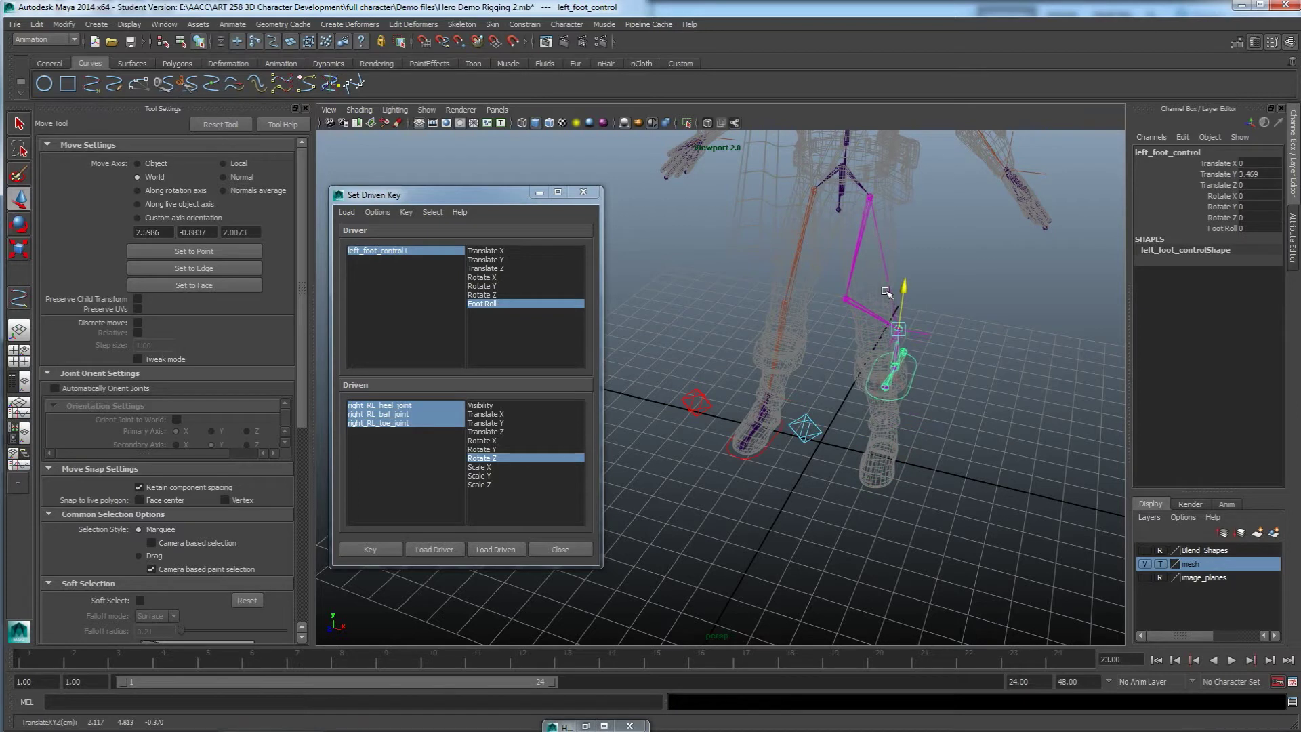
{"action": "left_click", "coordinate": [807, 429]}
{"action": "left_click_drag", "start_coordinate": [806, 429], "coordinate": [1027, 474]}
{"action": "key", "text": "ctrl+z"}
{"action": "key", "text": "ctrl+z"}
{"action": "key", "text": "ctrl+z"}
{"action": "key", "text": "ctrl+z"}
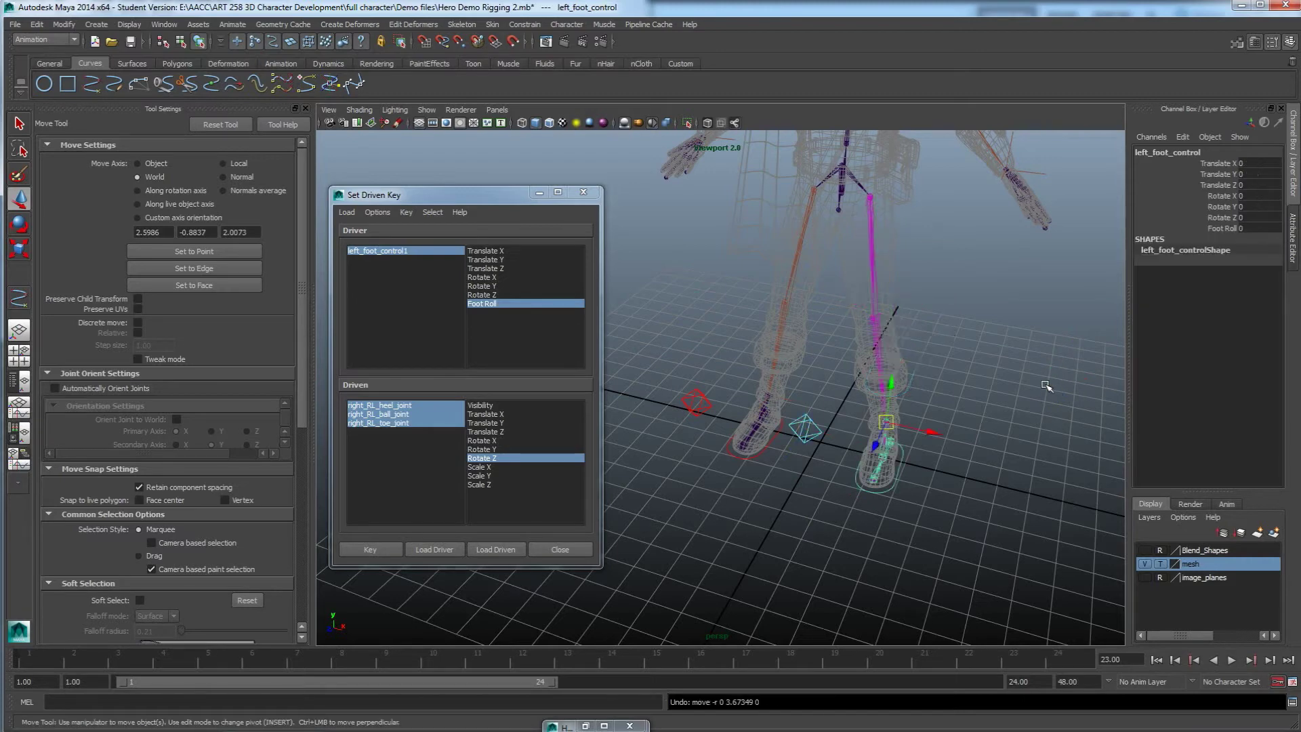
Step: Apply a Pole Vector constraint from right_knee_control to the right leg's IK handle
{"action": "left_click_drag", "start_coordinate": [922, 461], "coordinate": [866, 452], "text": "alt"}
{"action": "middle_click_drag", "start_coordinate": [866, 453], "coordinate": [879, 467], "text": "alt"}
{"action": "left_click_drag", "start_coordinate": [880, 467], "coordinate": [777, 390], "text": "alt"}
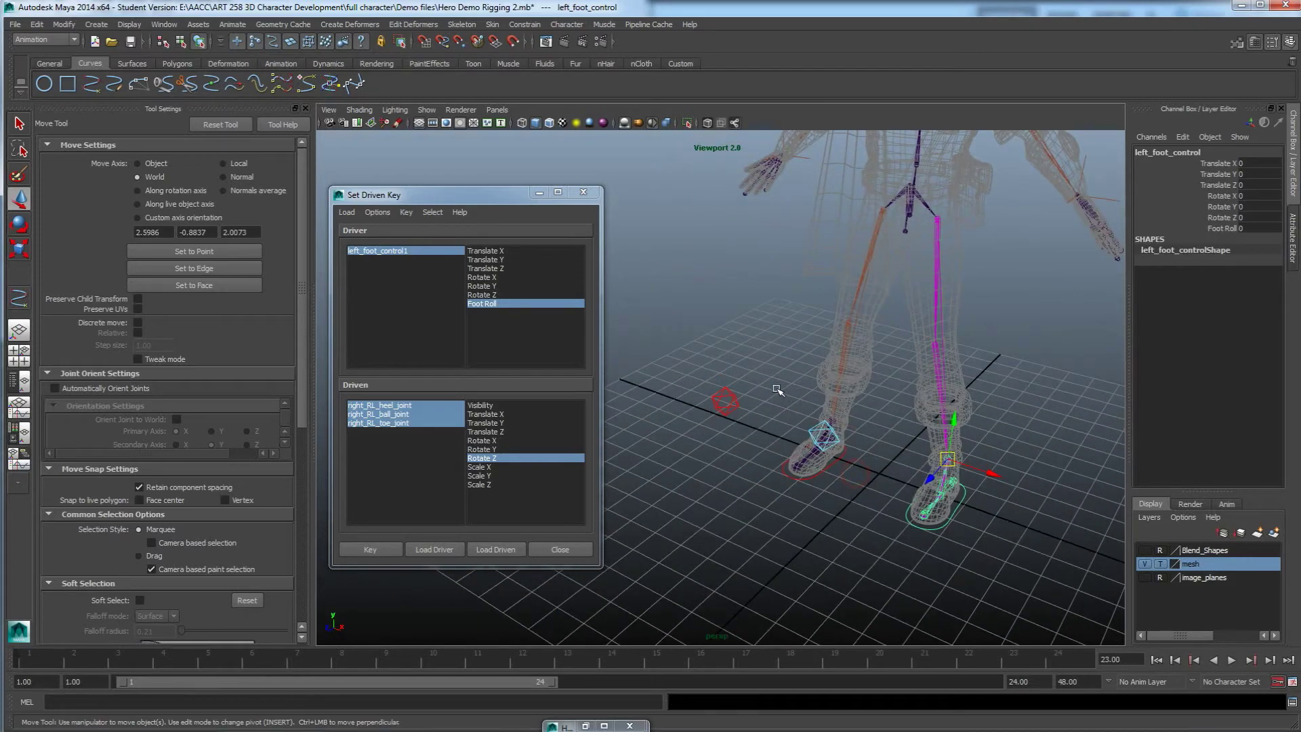
{"action": "left_click", "coordinate": [737, 404]}
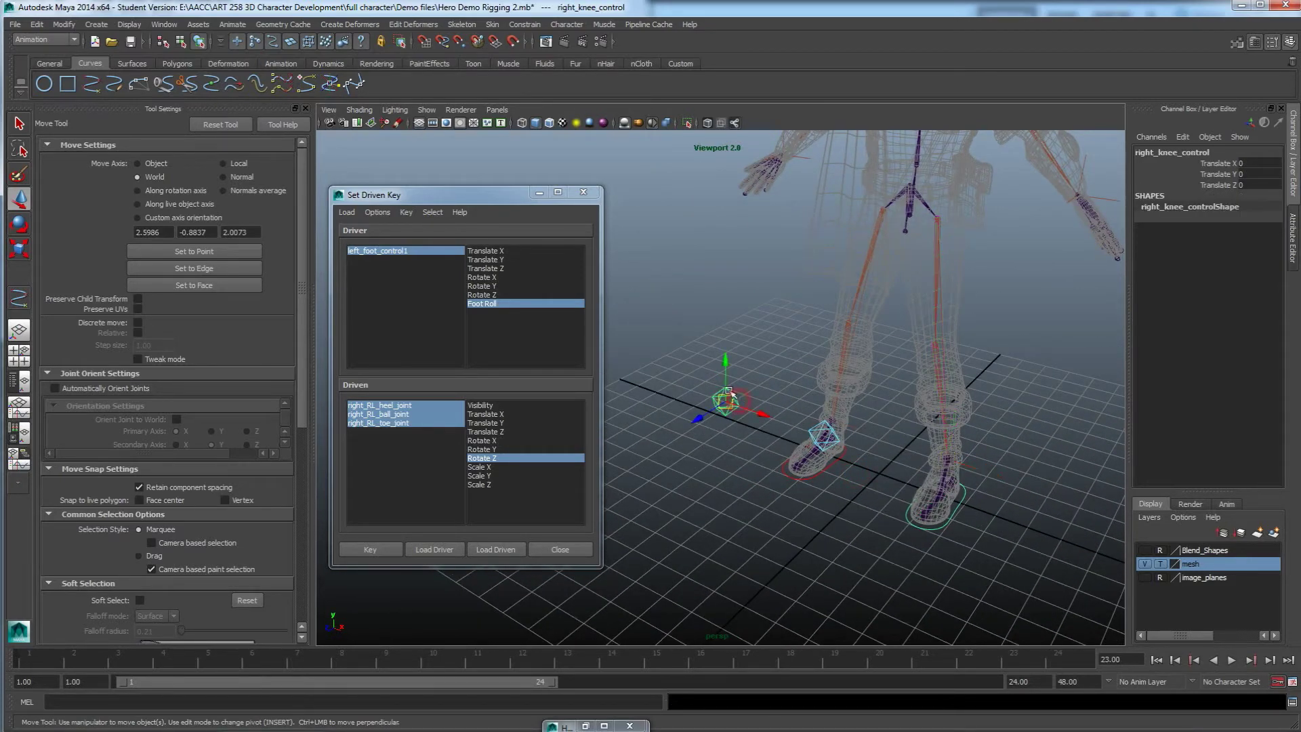
{"action": "right_click_drag", "start_coordinate": [735, 399], "coordinate": [942, 527], "text": "alt"}
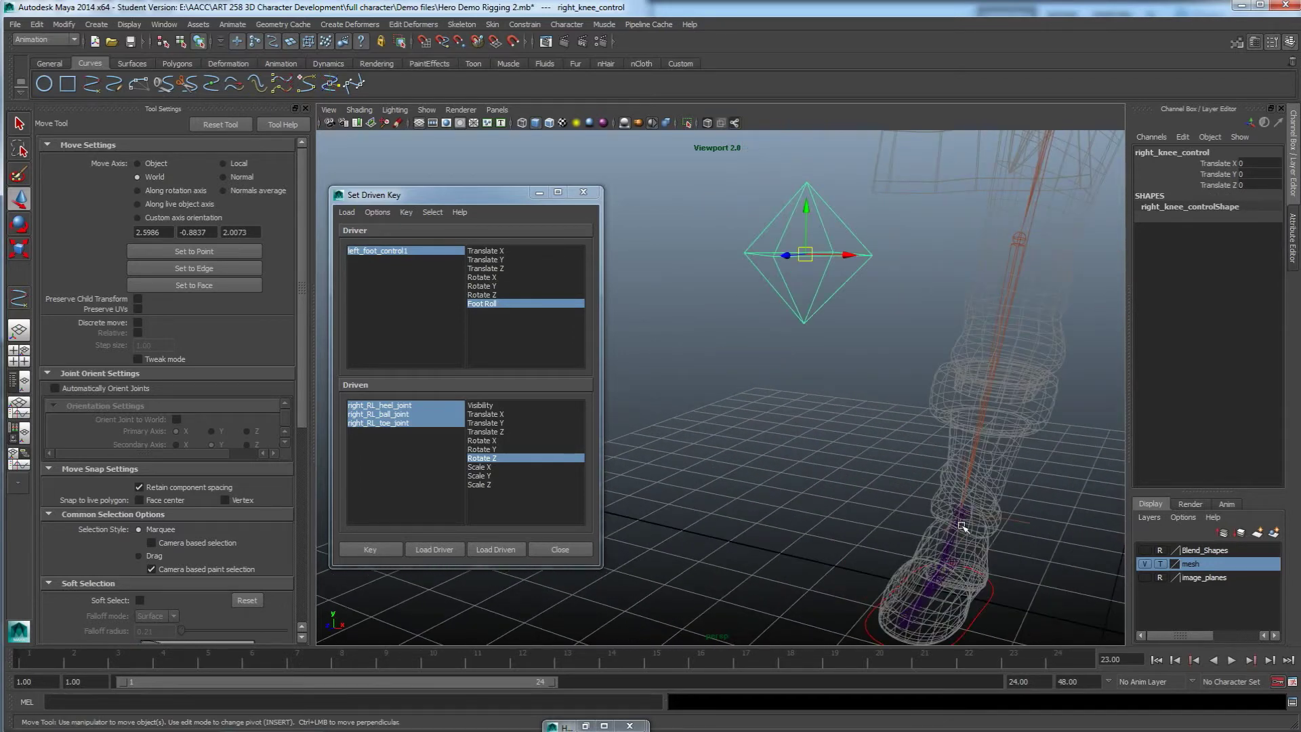
{"action": "left_click", "coordinate": [1027, 523]}
{"action": "right_click_drag", "start_coordinate": [933, 472], "coordinate": [765, 330], "text": "alt"}
{"action": "left_click", "coordinate": [525, 24]}
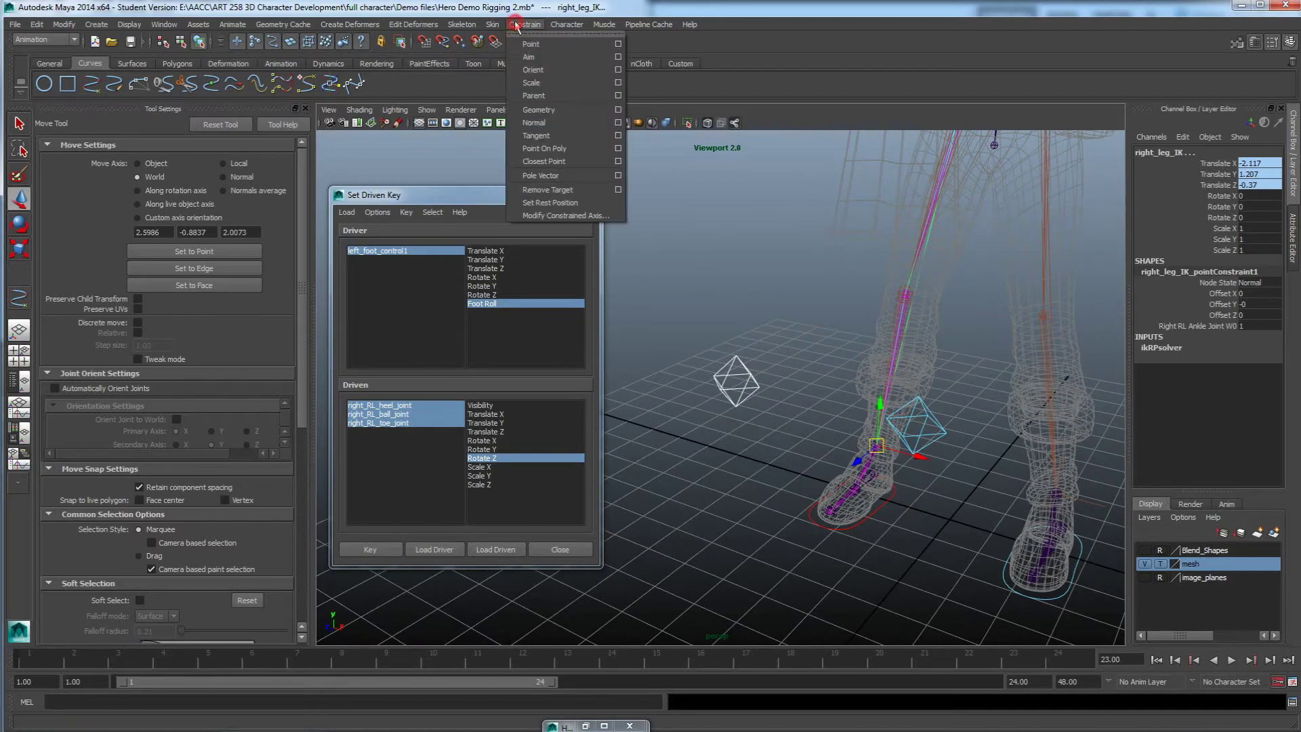
{"action": "left_click", "coordinate": [552, 177]}
Step: Test-move right_knee_control to check the right leg's pole vector, and undo the move
{"action": "right_click_drag", "start_coordinate": [881, 474], "coordinate": [759, 396], "text": "alt"}
{"action": "left_click_drag", "start_coordinate": [760, 396], "coordinate": [787, 424], "text": "alt"}
{"action": "left_click", "coordinate": [722, 391]}
{"action": "key", "text": "ctrl+z"}
Step: Draw a NURBS circle on the grid around the character's feet, large enough to encircle the hips
{"action": "middle_click_drag", "start_coordinate": [748, 425], "coordinate": [788, 504], "text": "alt"}
{"action": "left_click_drag", "start_coordinate": [789, 504], "coordinate": [803, 504], "text": "alt"}
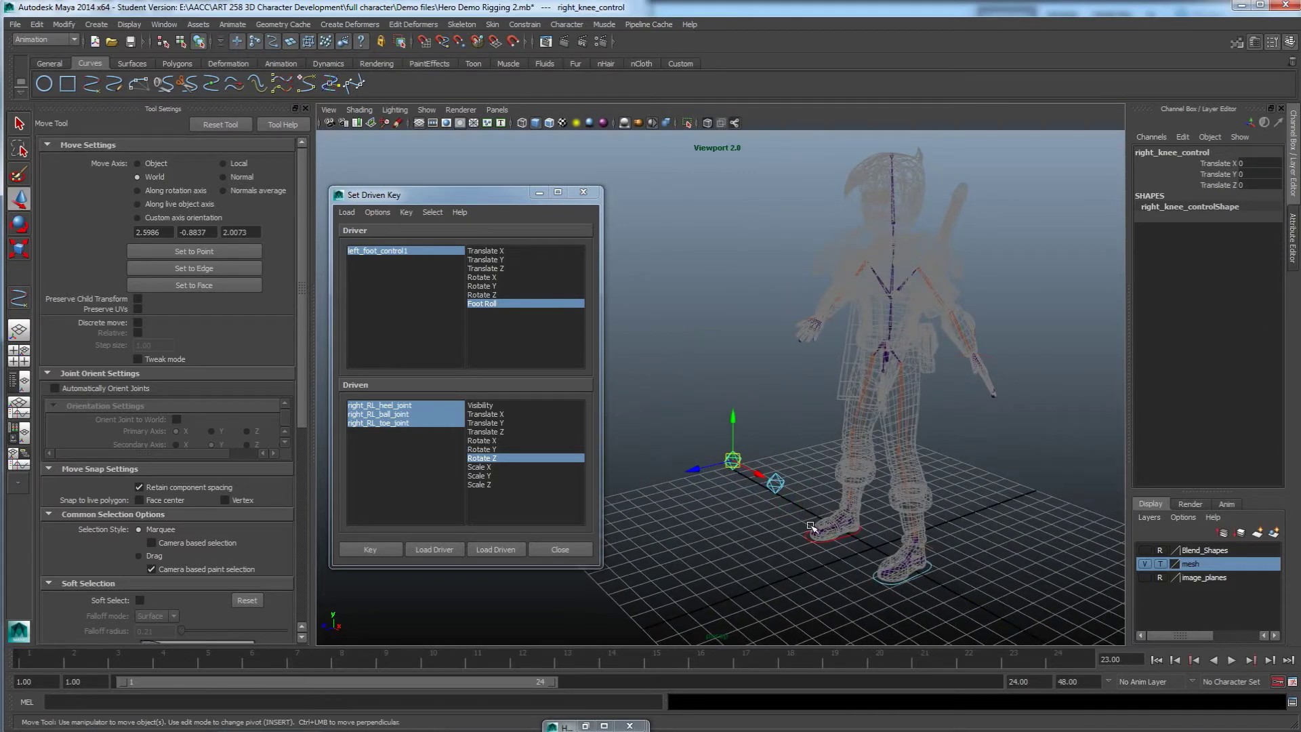
{"action": "scroll", "coordinate": [810, 515], "scroll_direction": "up", "scroll_amount": 5}
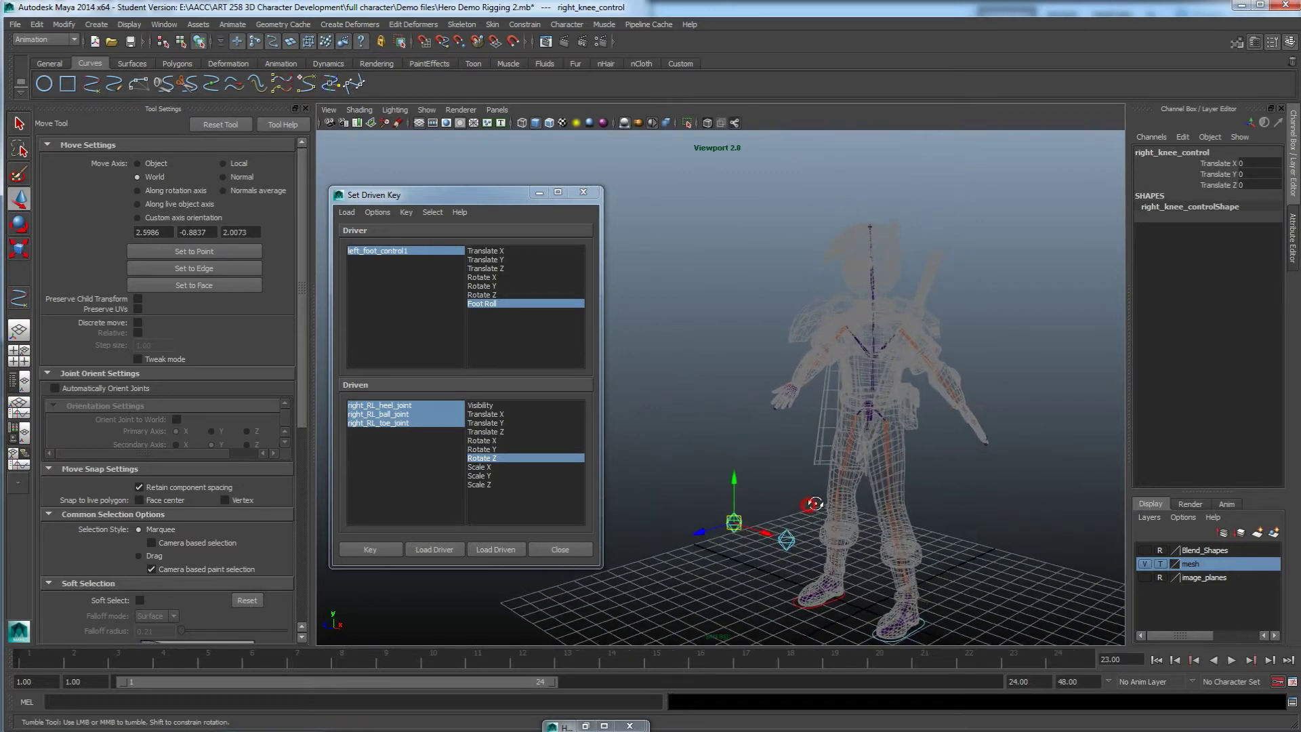
{"action": "middle_click_drag", "start_coordinate": [827, 521], "coordinate": [783, 439], "text": "alt"}
{"action": "scroll", "coordinate": [810, 443], "scroll_direction": "up", "scroll_amount": 5}
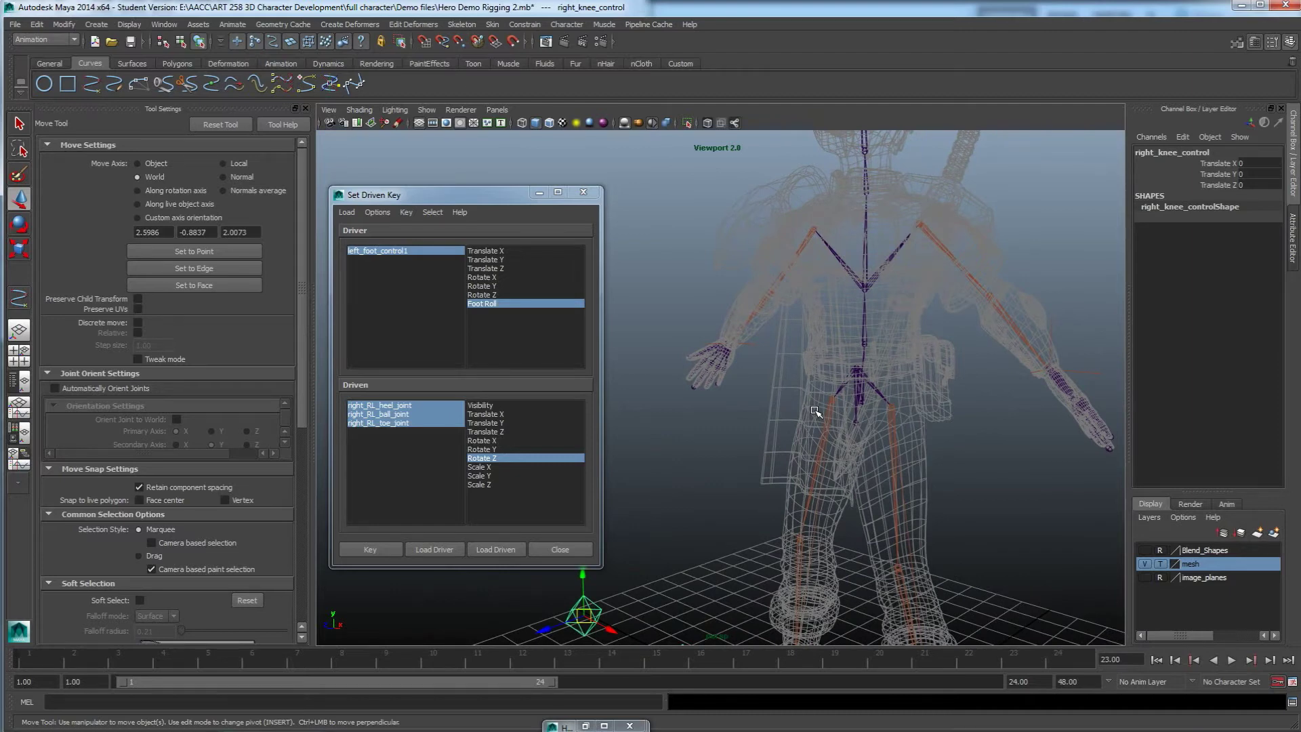
{"action": "left_click_drag", "start_coordinate": [842, 373], "coordinate": [859, 428], "text": "alt"}
{"action": "scroll", "coordinate": [859, 428], "scroll_direction": "down", "scroll_amount": 5}
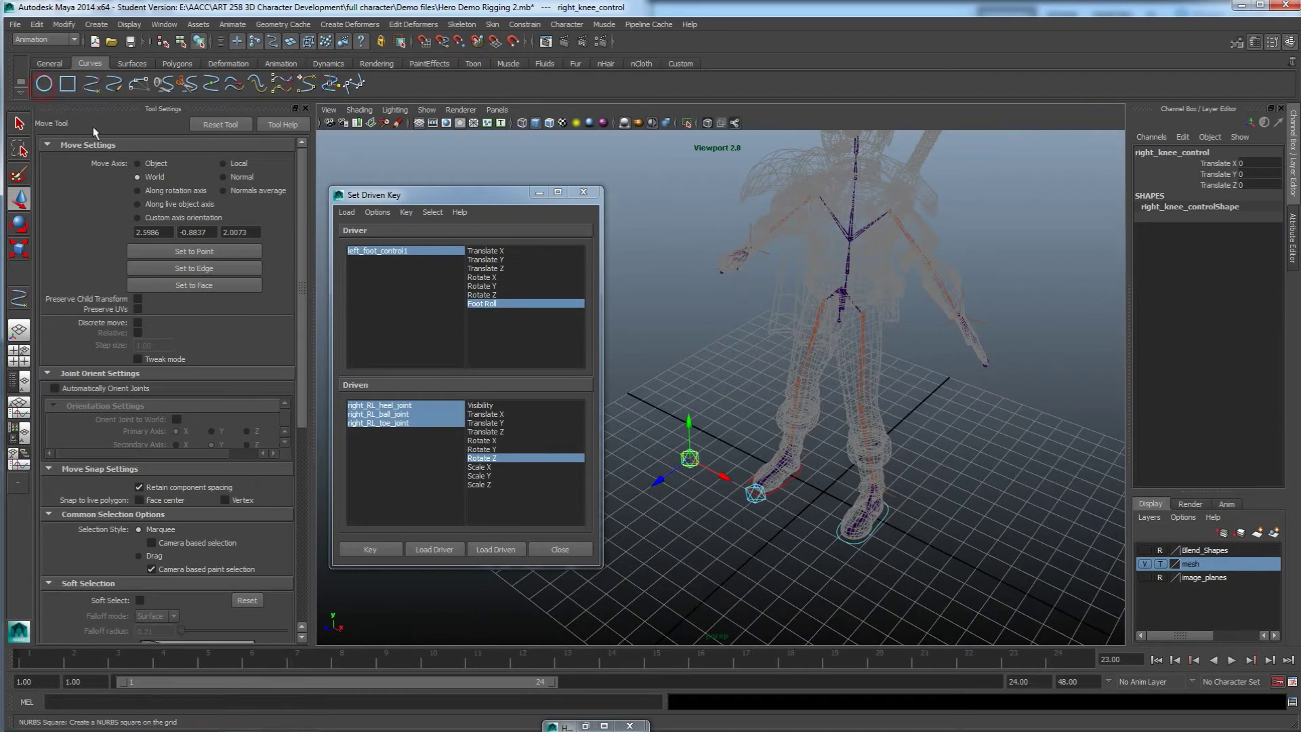
{"action": "left_click", "coordinate": [43, 83]}
{"action": "left_click_drag", "start_coordinate": [757, 474], "coordinate": [786, 305], "text": "alt"}
{"action": "left_click_drag", "start_coordinate": [787, 400], "coordinate": [848, 366]}
{"action": "key", "text": "w"}
Step: Snap the NURBS circle onto the character's pelvis joint, at Translate Y 9.786 and Translate Z 0.101
{"action": "middle_click_drag", "start_coordinate": [847, 335], "coordinate": [808, 418], "text": "alt"}
{"action": "scroll", "coordinate": [808, 414], "scroll_direction": "up", "scroll_amount": 3}
{"action": "left_click_drag", "start_coordinate": [880, 386], "coordinate": [808, 374], "text": "alt"}
{"action": "middle_click_drag", "start_coordinate": [805, 276], "coordinate": [806, 281]}
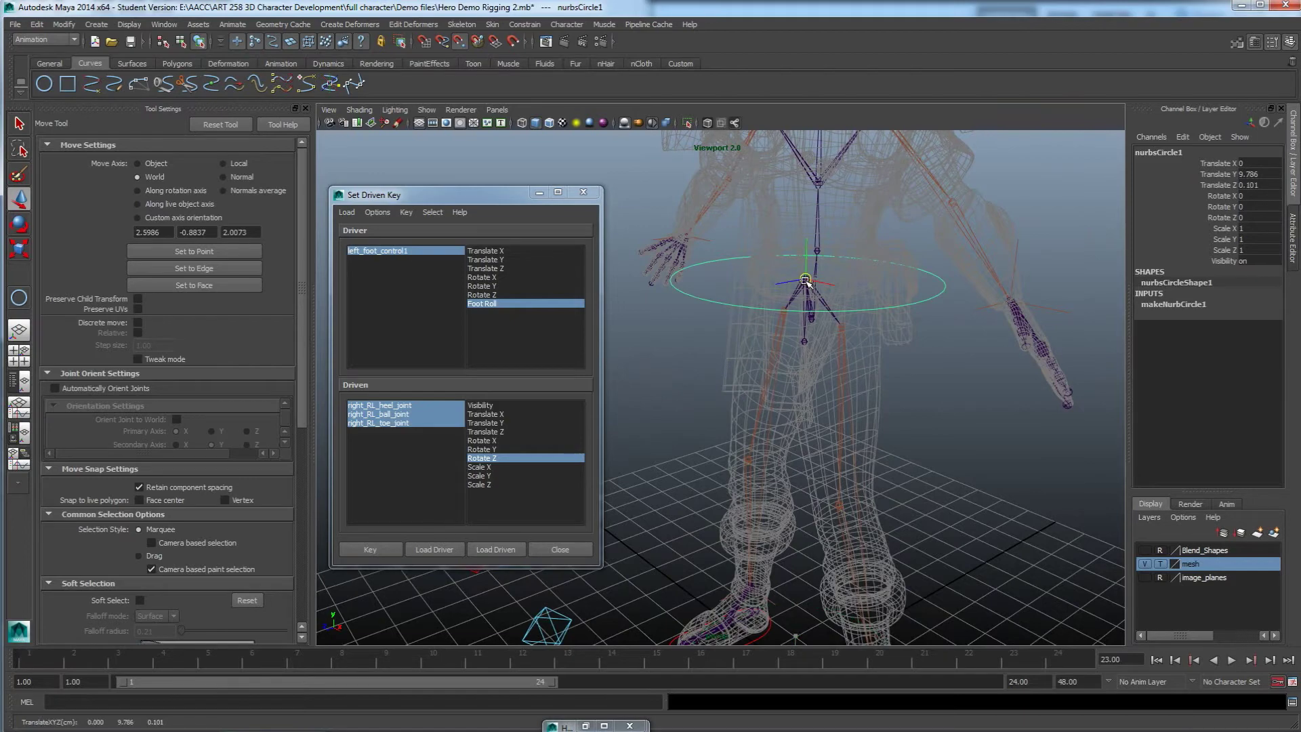
{"action": "scroll", "coordinate": [807, 281], "scroll_direction": "up", "scroll_amount": 3}
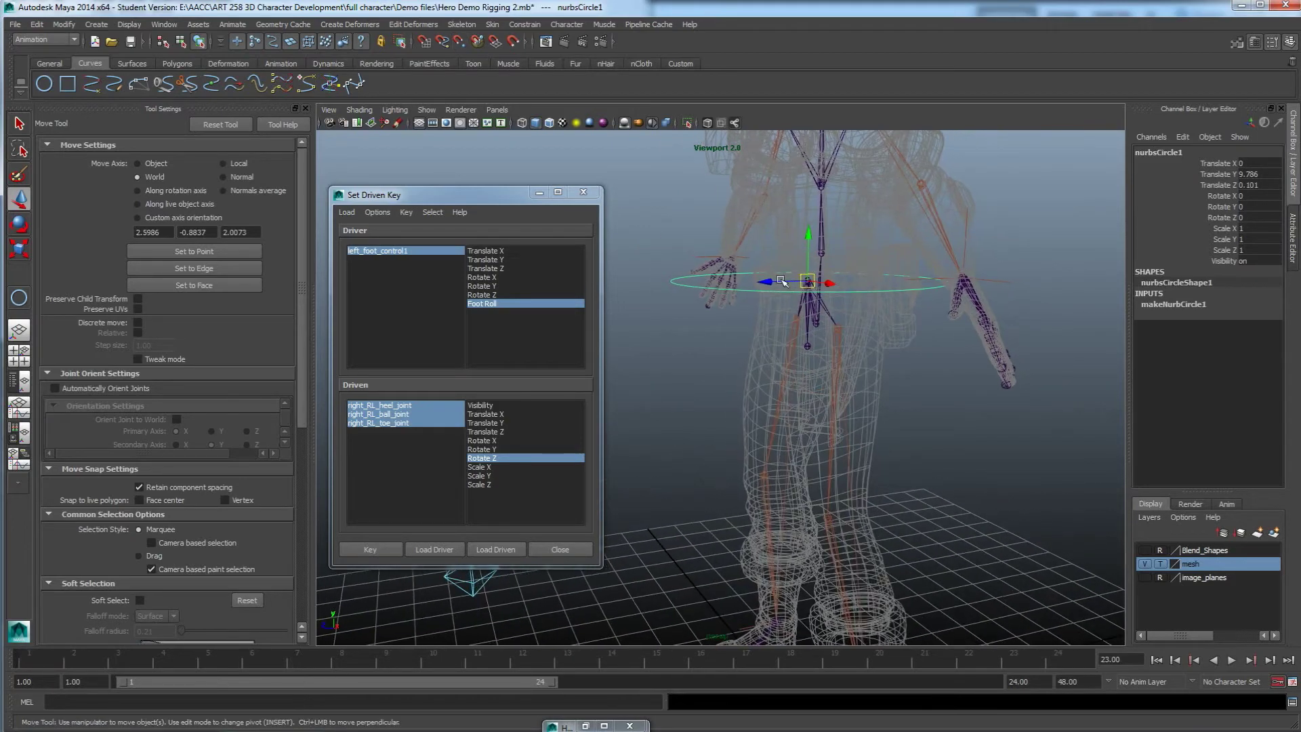
{"action": "scroll", "coordinate": [816, 286], "scroll_direction": "up", "scroll_amount": 3}
{"action": "left_click_drag", "start_coordinate": [821, 288], "coordinate": [818, 369], "text": "alt"}
{"action": "left_click_drag", "start_coordinate": [828, 295], "coordinate": [874, 403], "text": "alt"}
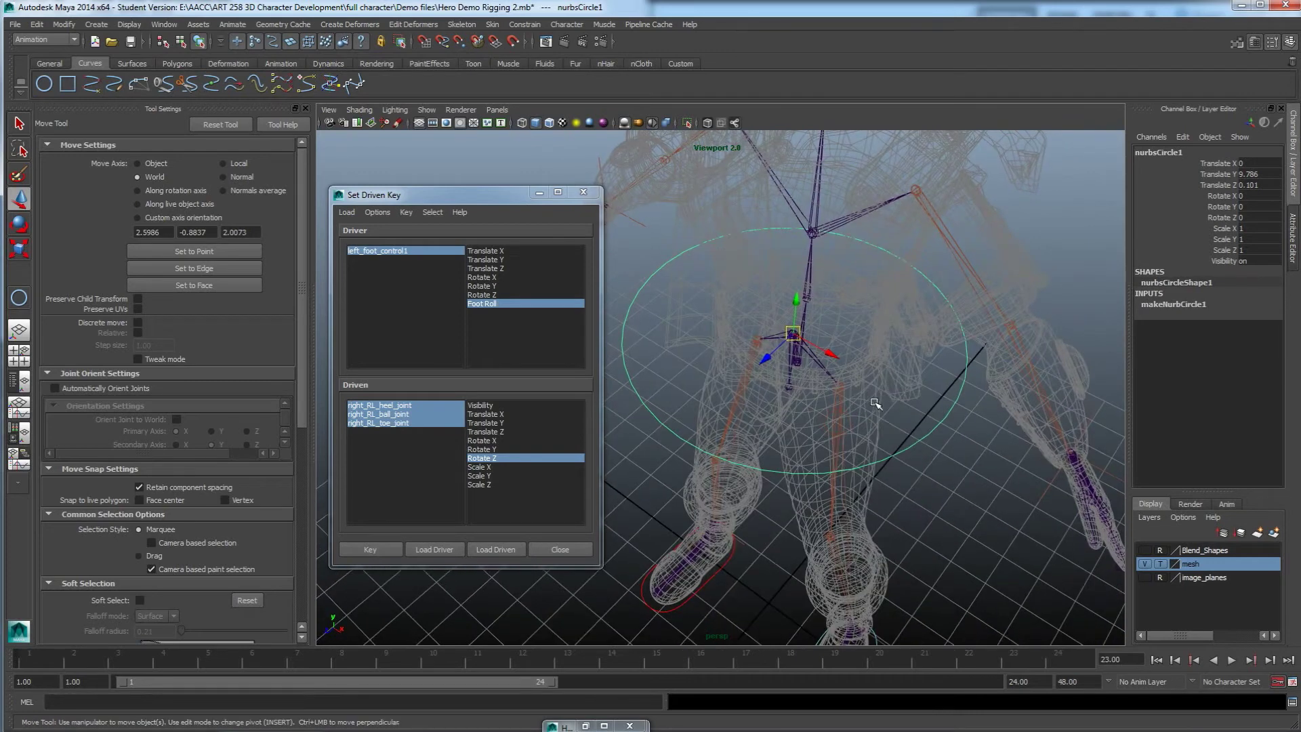
Step: Scale the NURBS circle uniformly to 0.659 and switch the mesh layer from template to reference display
{"action": "key", "text": "r"}
{"action": "left_click_drag", "start_coordinate": [793, 334], "coordinate": [705, 353]}
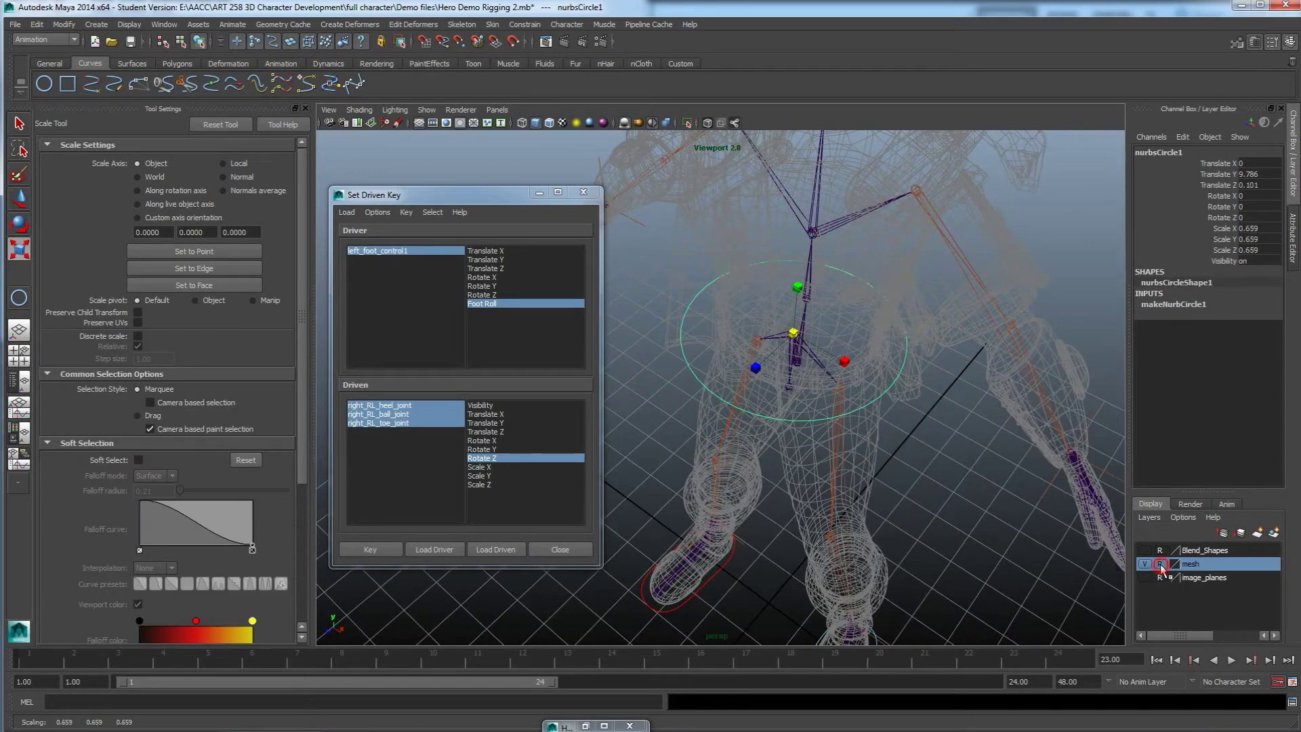
{"action": "left_click", "coordinate": [1161, 565]}
{"action": "mouse_move", "coordinate": [894, 434]}
{"action": "left_mouse_down", "text": "alt"}
{"action": "mouse_move", "coordinate": [853, 464]}
{"action": "mouse_move", "coordinate": [776, 422]}
{"action": "mouse_move", "coordinate": [844, 444]}
{"action": "mouse_move", "coordinate": [848, 462]}
{"action": "left_mouse_up", "text": "alt"}
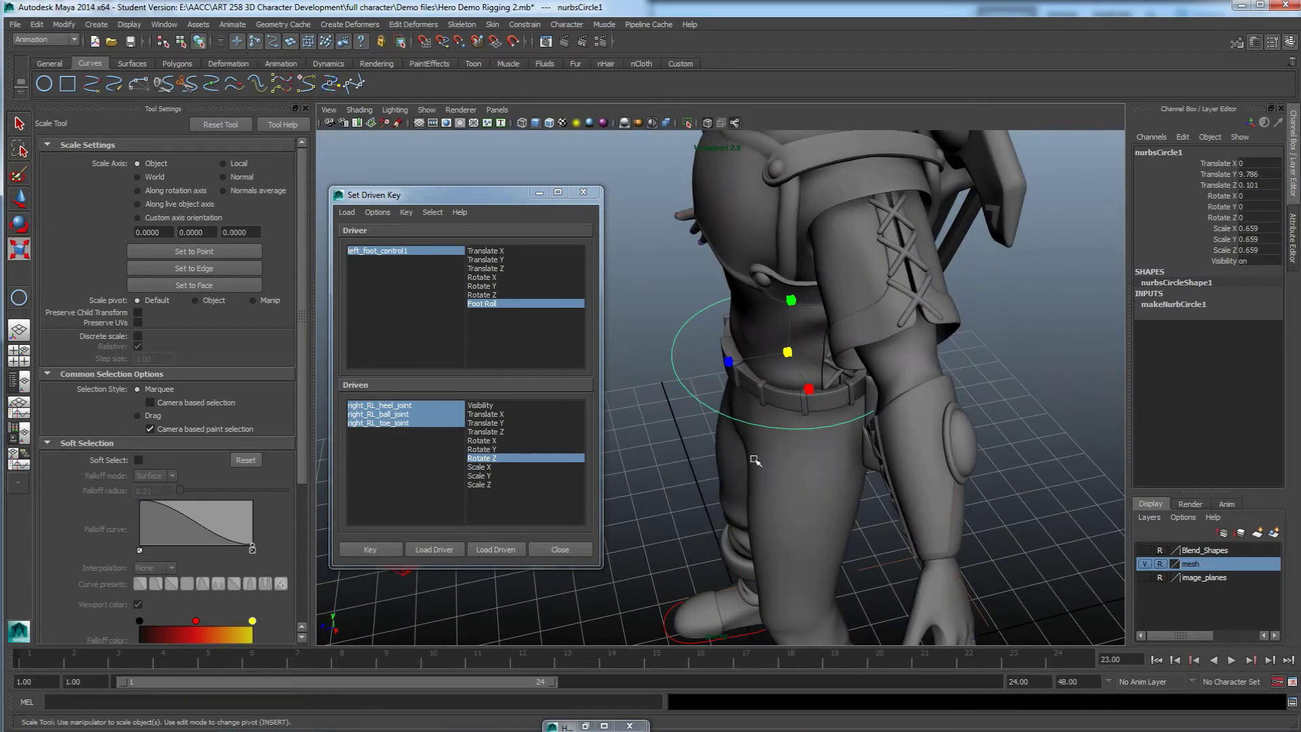
{"action": "left_click_drag", "start_coordinate": [754, 460], "coordinate": [855, 448], "text": "alt"}
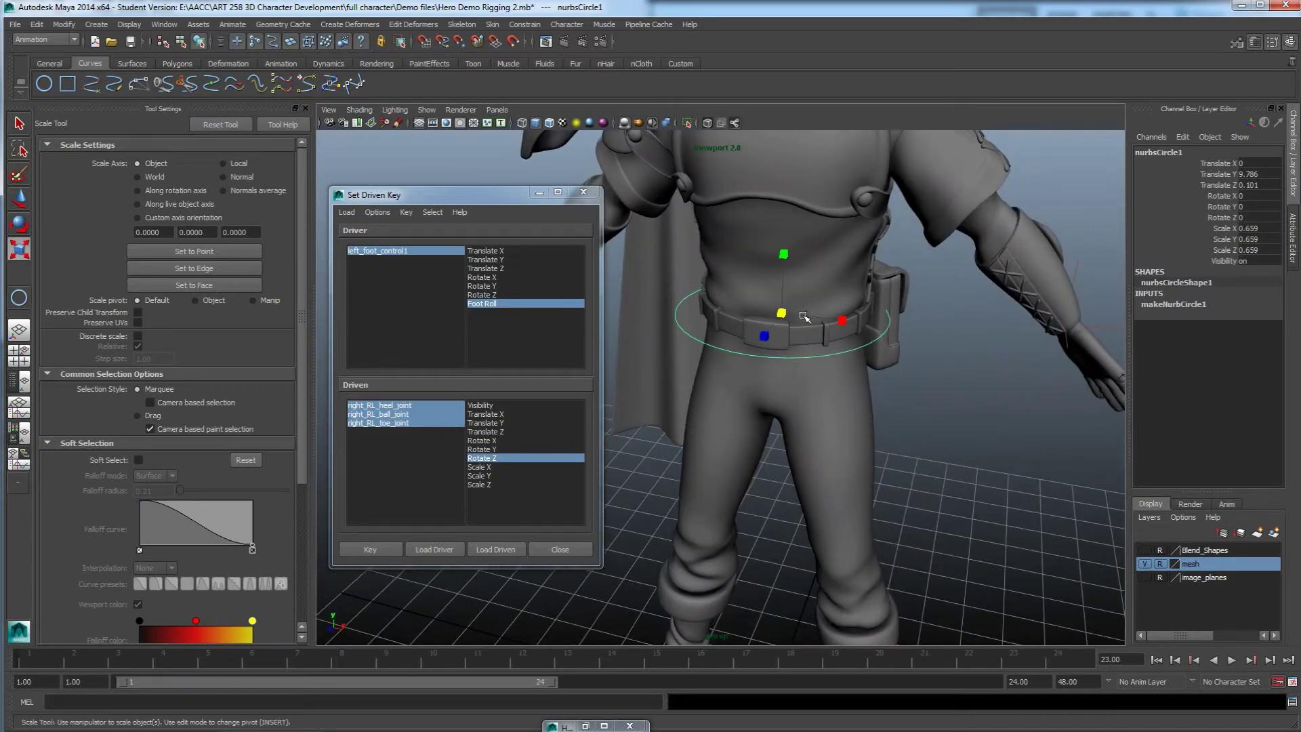
{"action": "left_click_drag", "start_coordinate": [827, 300], "coordinate": [767, 347], "text": "alt"}
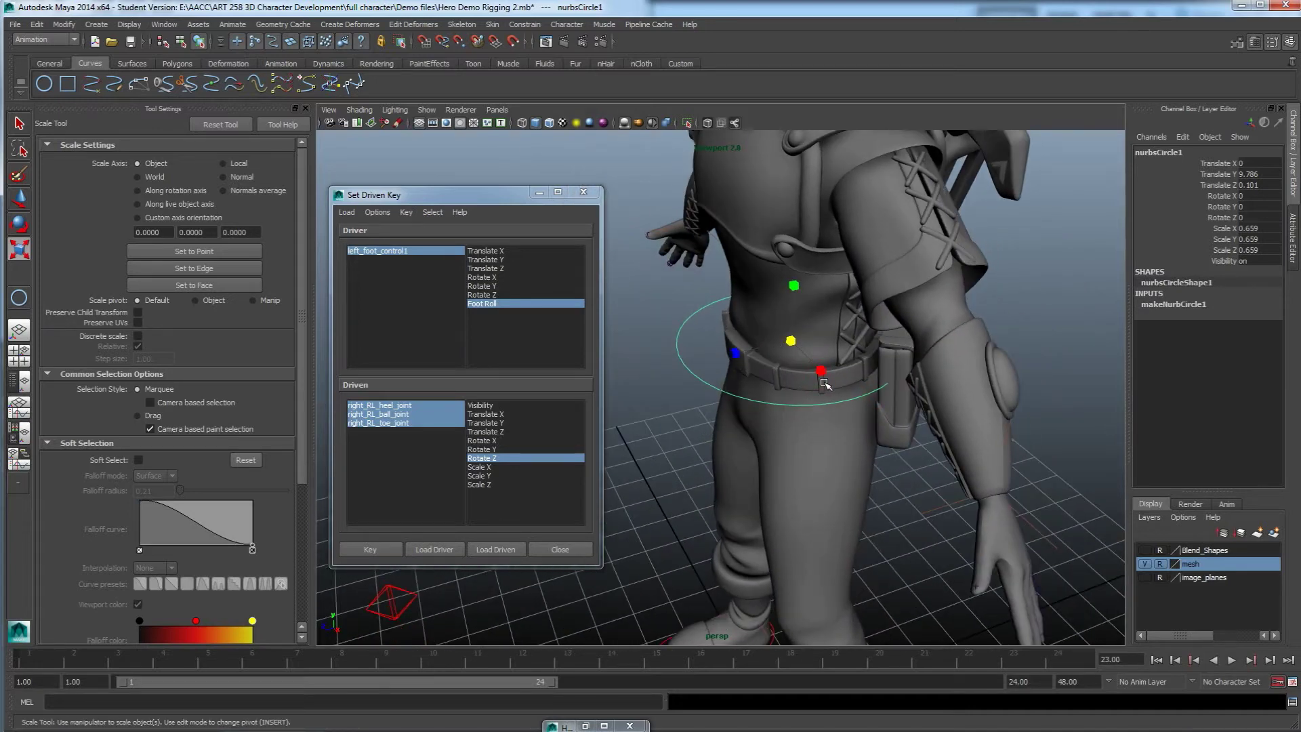
{"action": "left_click_drag", "start_coordinate": [808, 329], "coordinate": [707, 386], "text": "alt"}
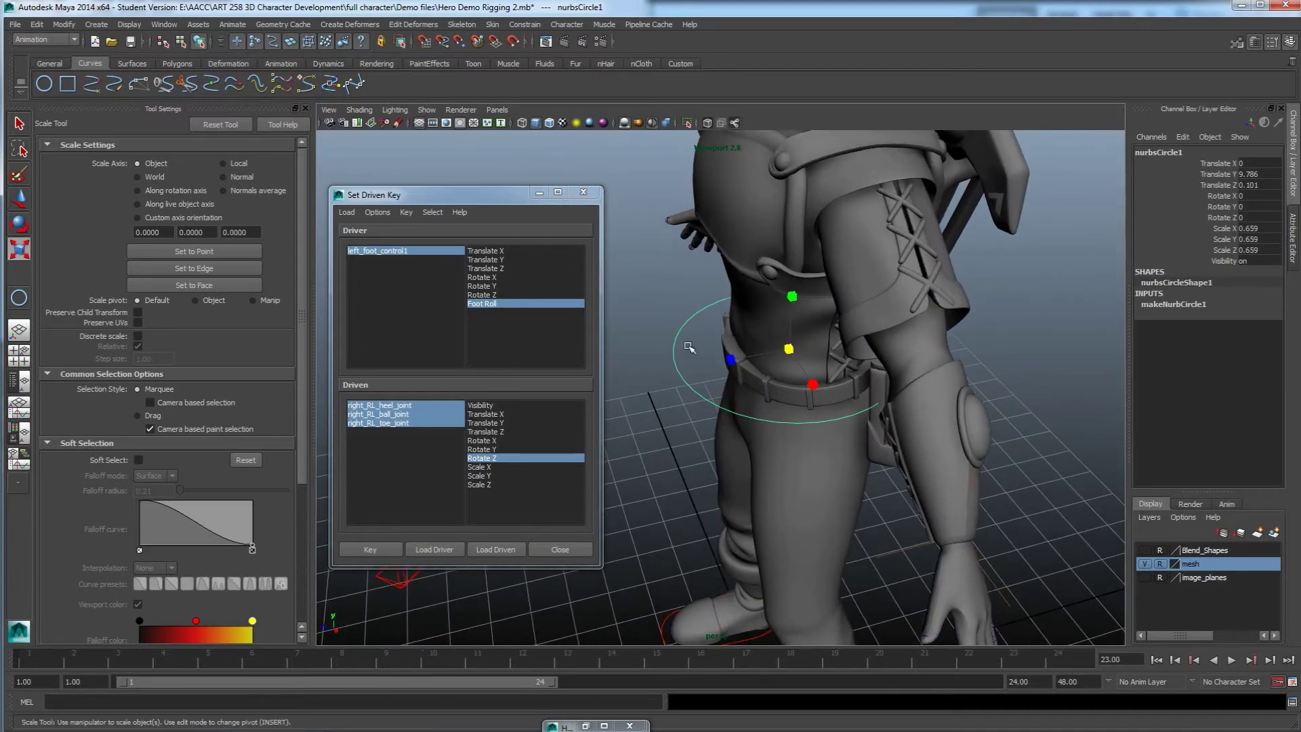
Step: Try to select the circle's control vertices with a marquee around the hips
{"action": "right_click", "coordinate": [668, 331]}
{"action": "left_click", "coordinate": [612, 331]}
{"action": "left_click_drag", "start_coordinate": [678, 339], "coordinate": [906, 391], "text": "alt"}
{"action": "left_click_drag", "start_coordinate": [982, 421], "coordinate": [637, 255]}
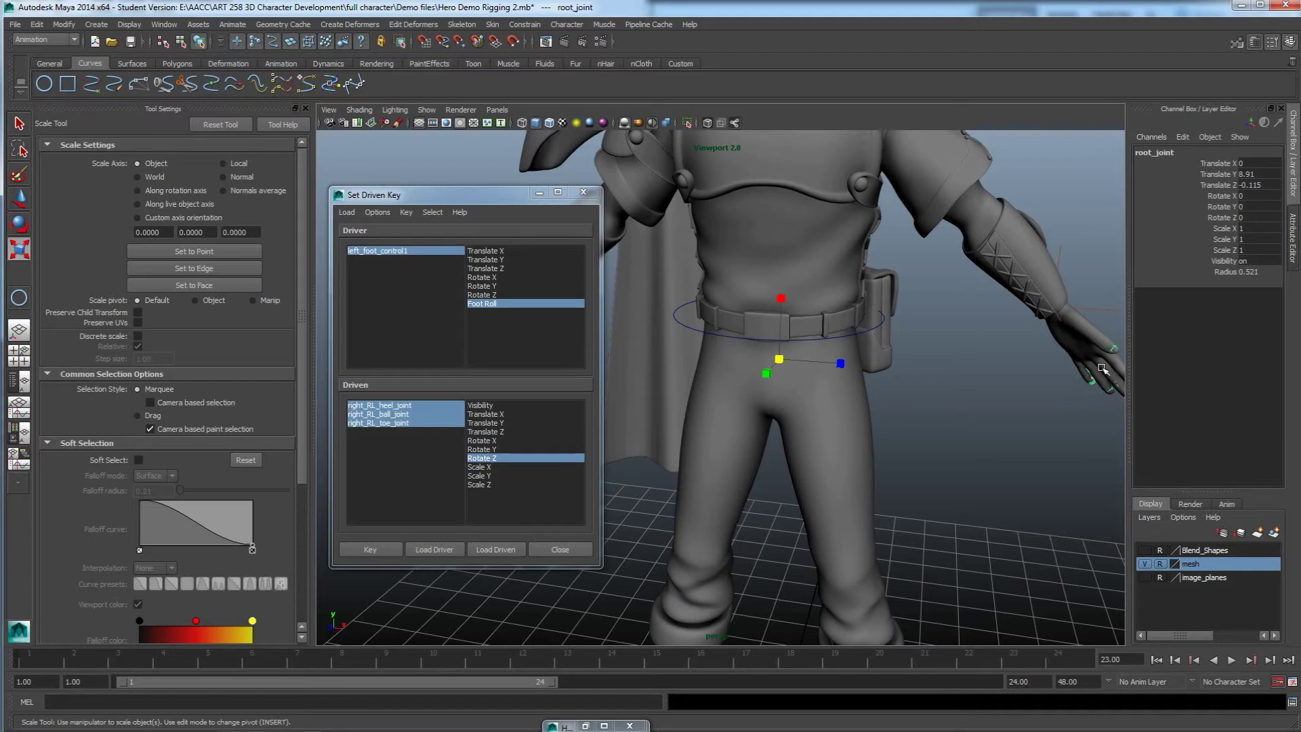
Step: Switch the viewport's X-Ray Joints display off and back on
{"action": "left_click", "coordinate": [358, 110]}
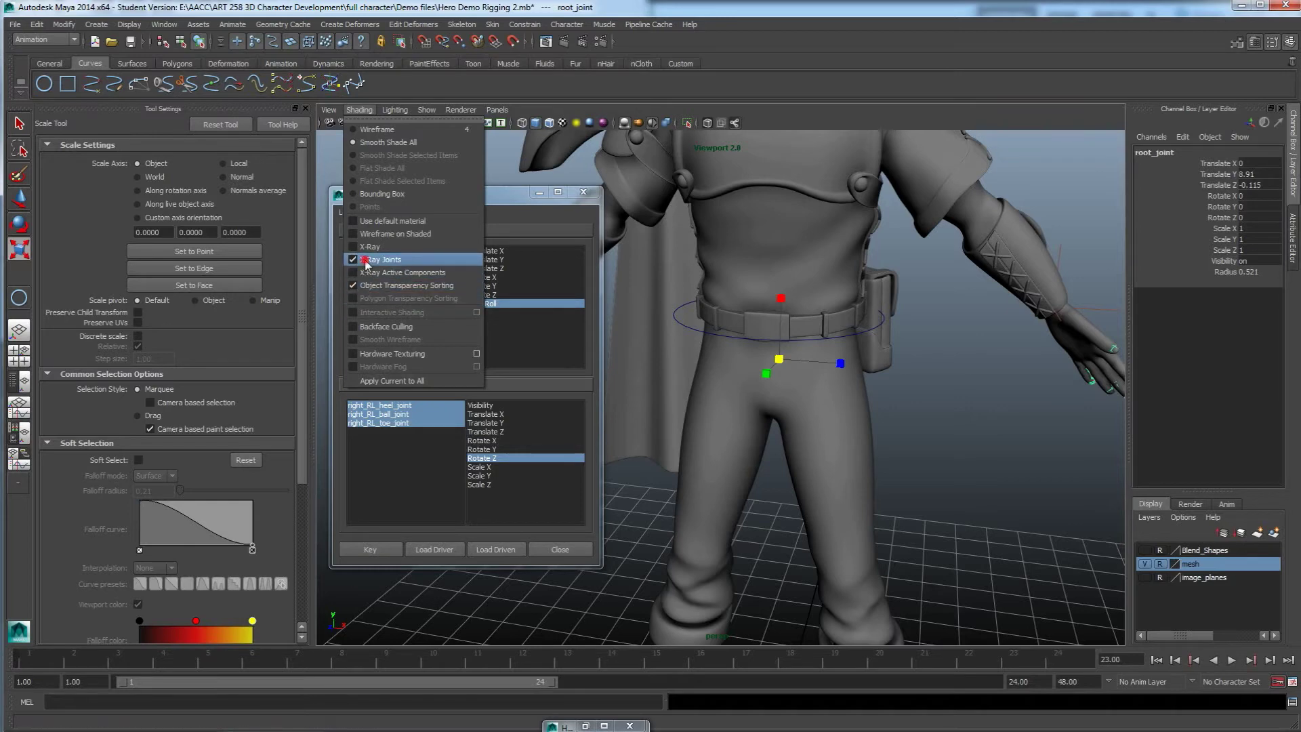
{"action": "left_click", "coordinate": [365, 260]}
{"action": "left_click", "coordinate": [358, 111]}
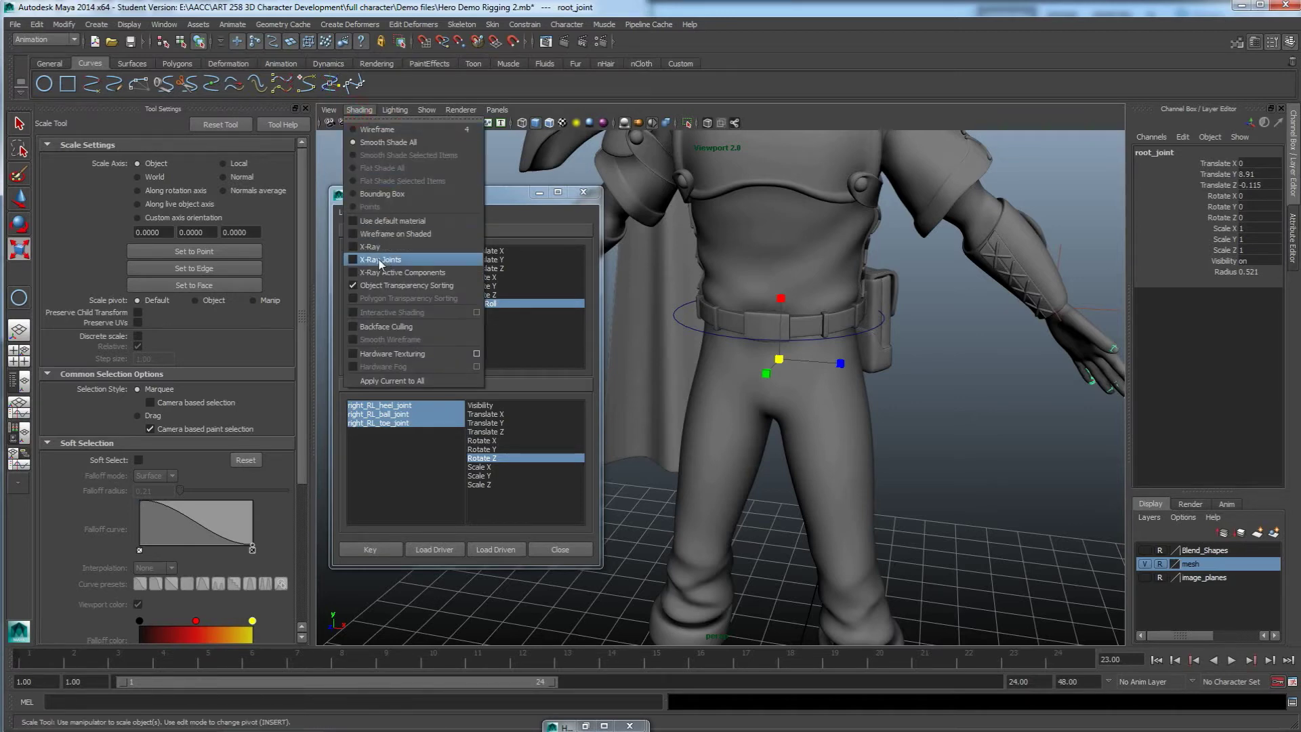
{"action": "left_click", "coordinate": [380, 260]}
{"action": "mouse_move", "coordinate": [817, 346]}
{"action": "left_mouse_down", "text": "alt"}
{"action": "mouse_move", "coordinate": [802, 388]}
{"action": "mouse_move", "coordinate": [839, 382]}
{"action": "mouse_move", "coordinate": [844, 410]}
{"action": "mouse_move", "coordinate": [813, 358]}
{"action": "left_mouse_up", "text": "alt"}
{"action": "left_click_drag", "start_coordinate": [820, 422], "coordinate": [839, 393], "text": "alt"}
Step: Hide joints in the viewport and select all control vertices of the circle around the hips
{"action": "left_click", "coordinate": [428, 111]}
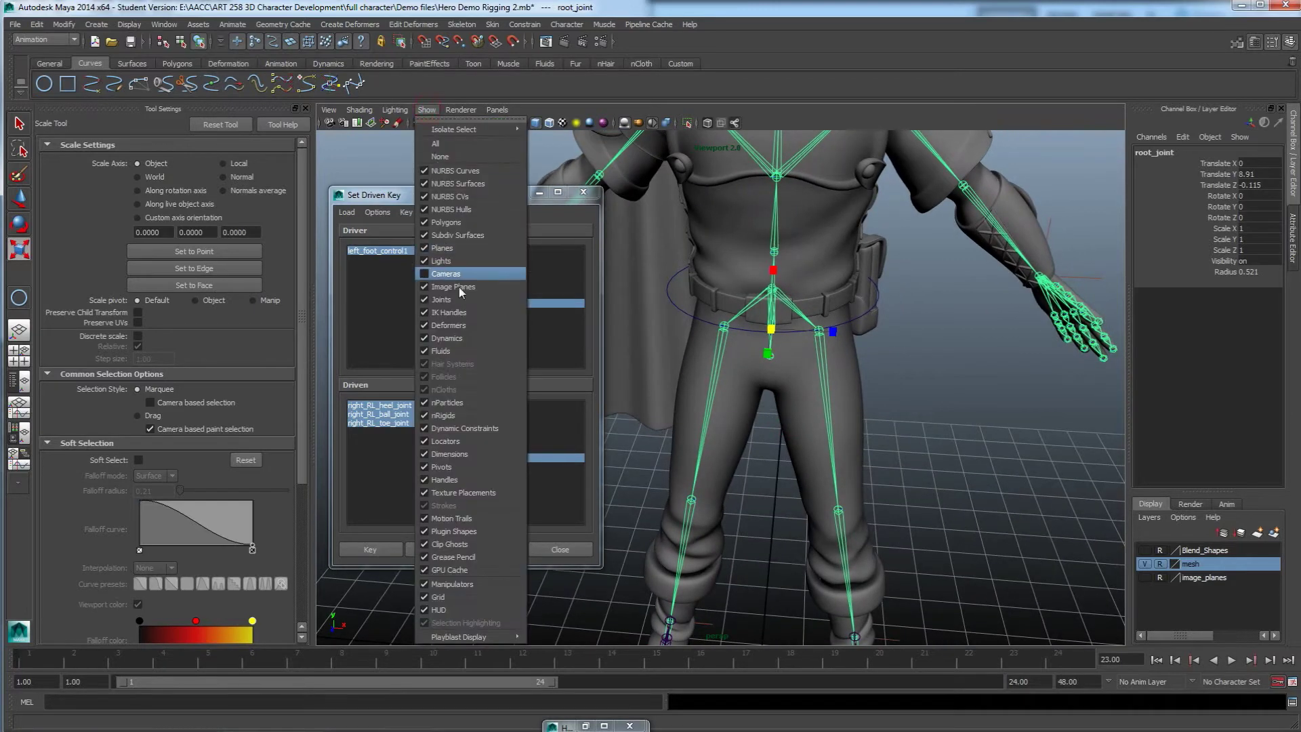
{"action": "left_click", "coordinate": [454, 299]}
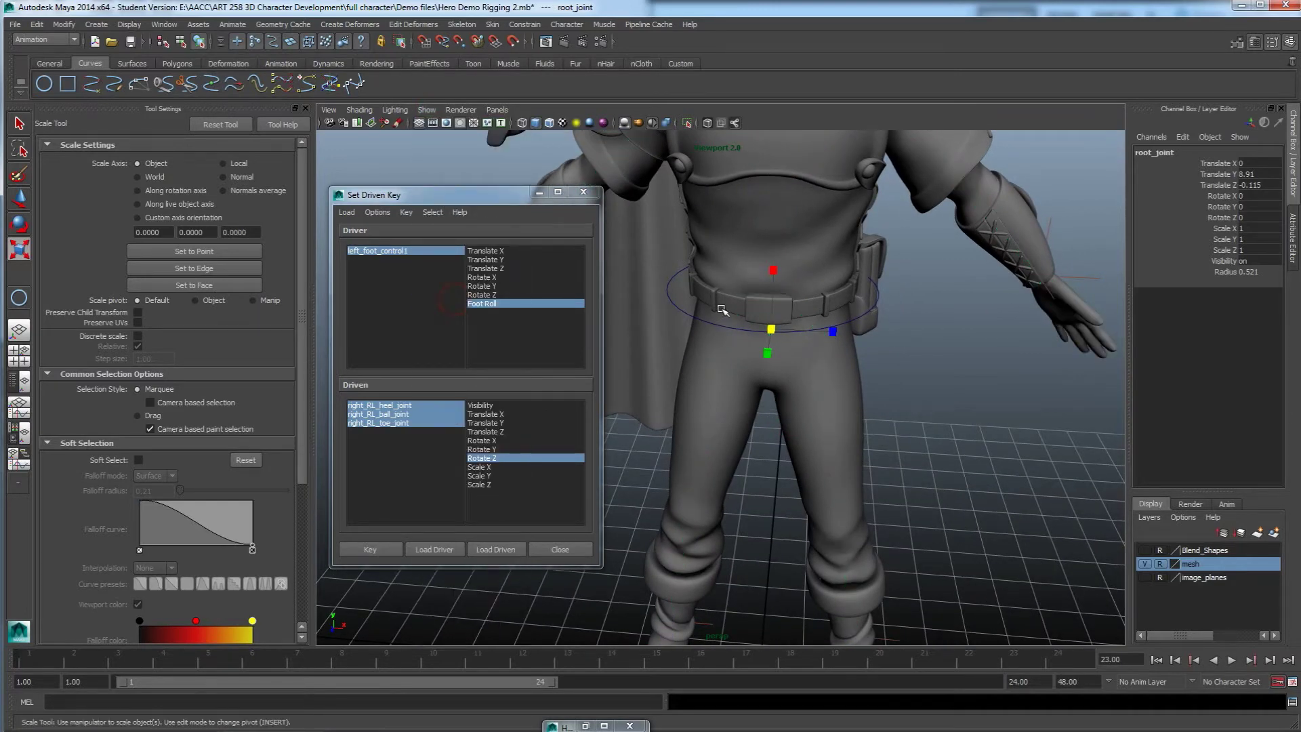
{"action": "scroll", "coordinate": [861, 328], "scroll_direction": "up", "scroll_amount": 2}
{"action": "left_click", "coordinate": [860, 327]}
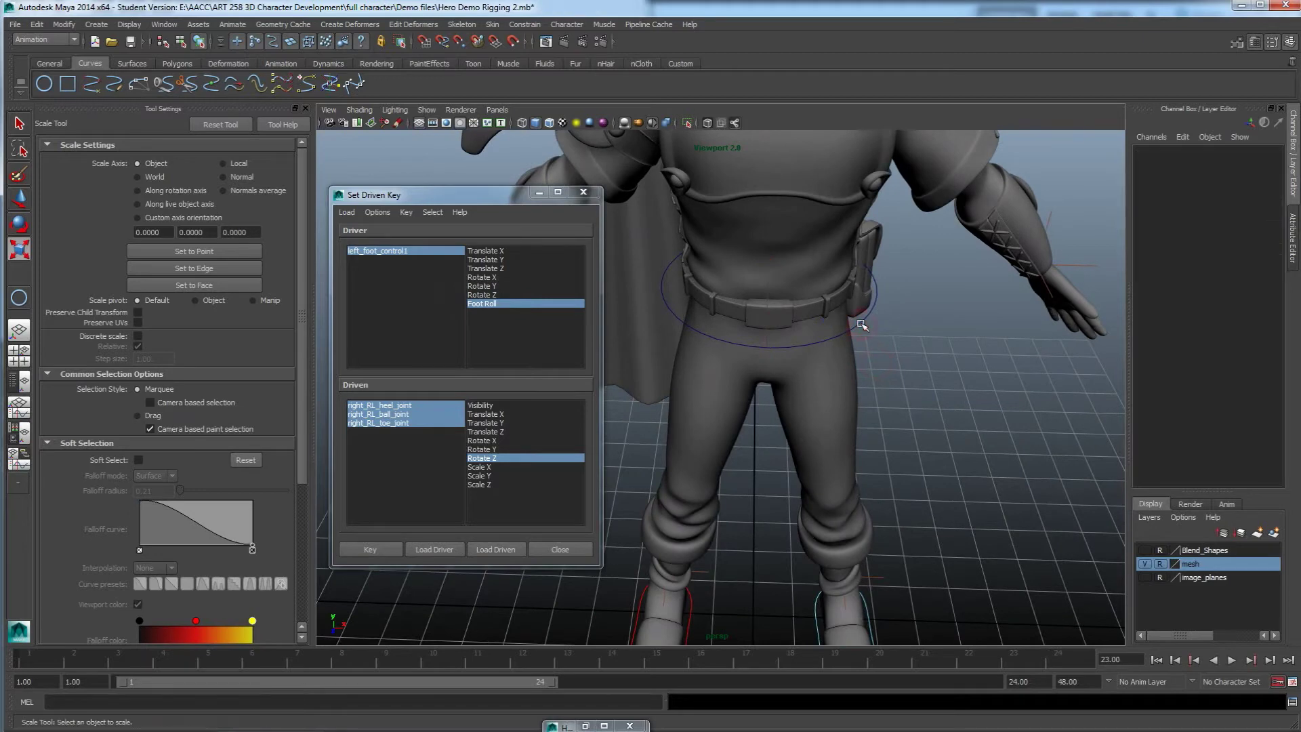
{"action": "left_click", "coordinate": [859, 327]}
{"action": "right_click_drag", "start_coordinate": [859, 326], "coordinate": [819, 320]}
{"action": "left_click_drag", "start_coordinate": [820, 405], "coordinate": [829, 356], "text": "alt"}
{"action": "left_click_drag", "start_coordinate": [944, 379], "coordinate": [623, 245]}
{"action": "left_click_drag", "start_coordinate": [754, 328], "coordinate": [743, 338], "text": "alt"}
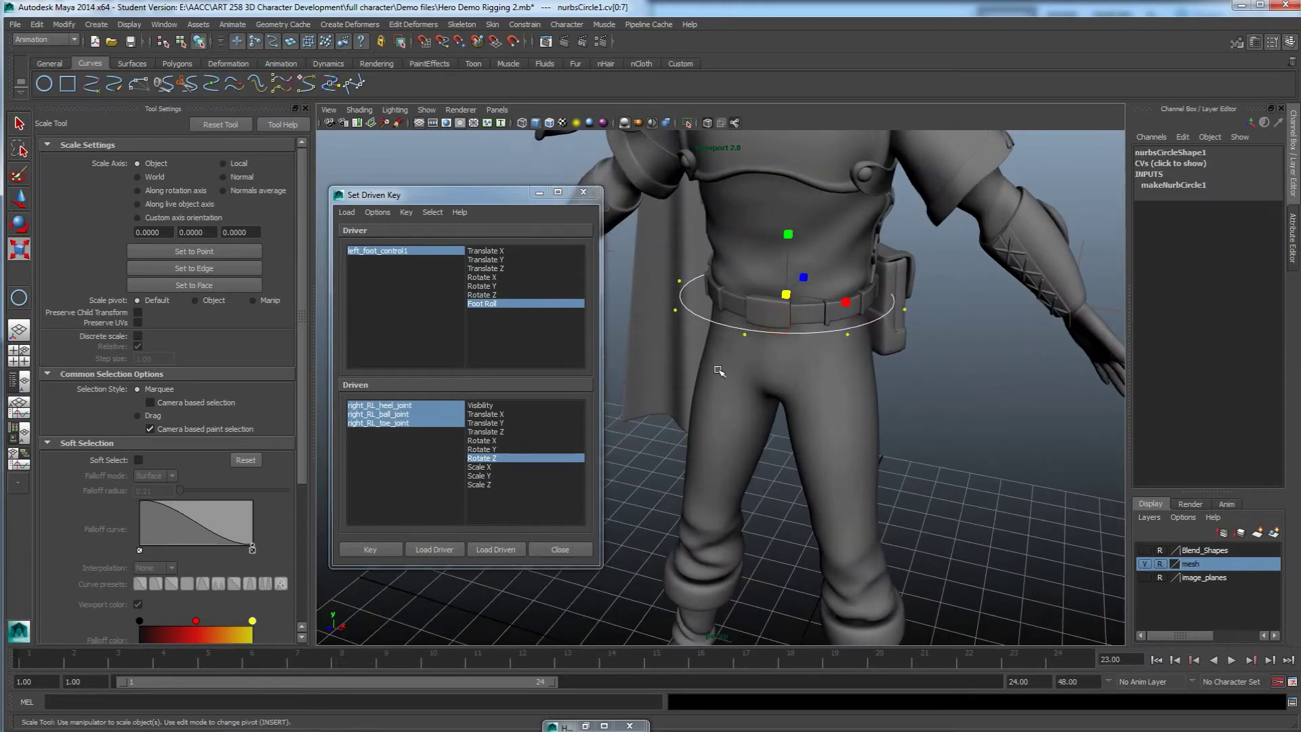
Step: Show joints in the viewport again and scale the circle's selected control vertices to fit around the hips
{"action": "left_click", "coordinate": [426, 110]}
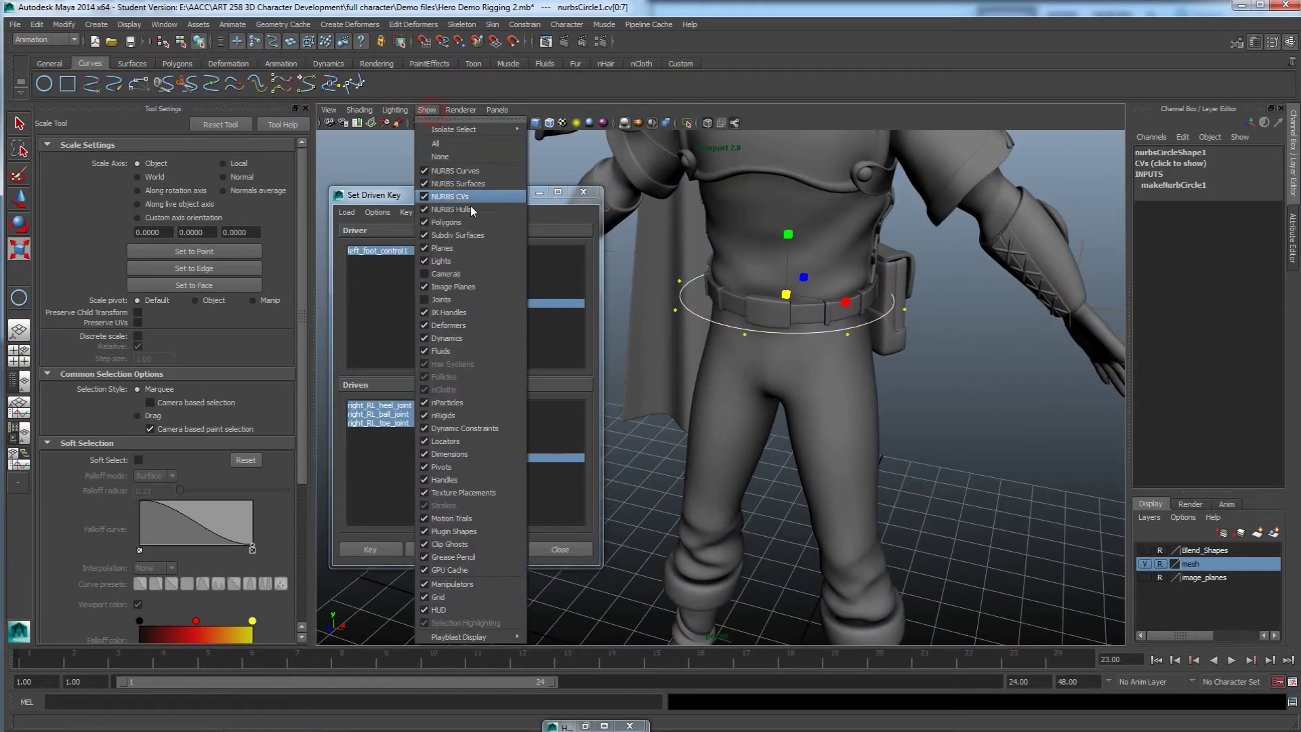
{"action": "left_click", "coordinate": [447, 299]}
{"action": "left_click_drag", "start_coordinate": [840, 377], "coordinate": [778, 402], "text": "alt"}
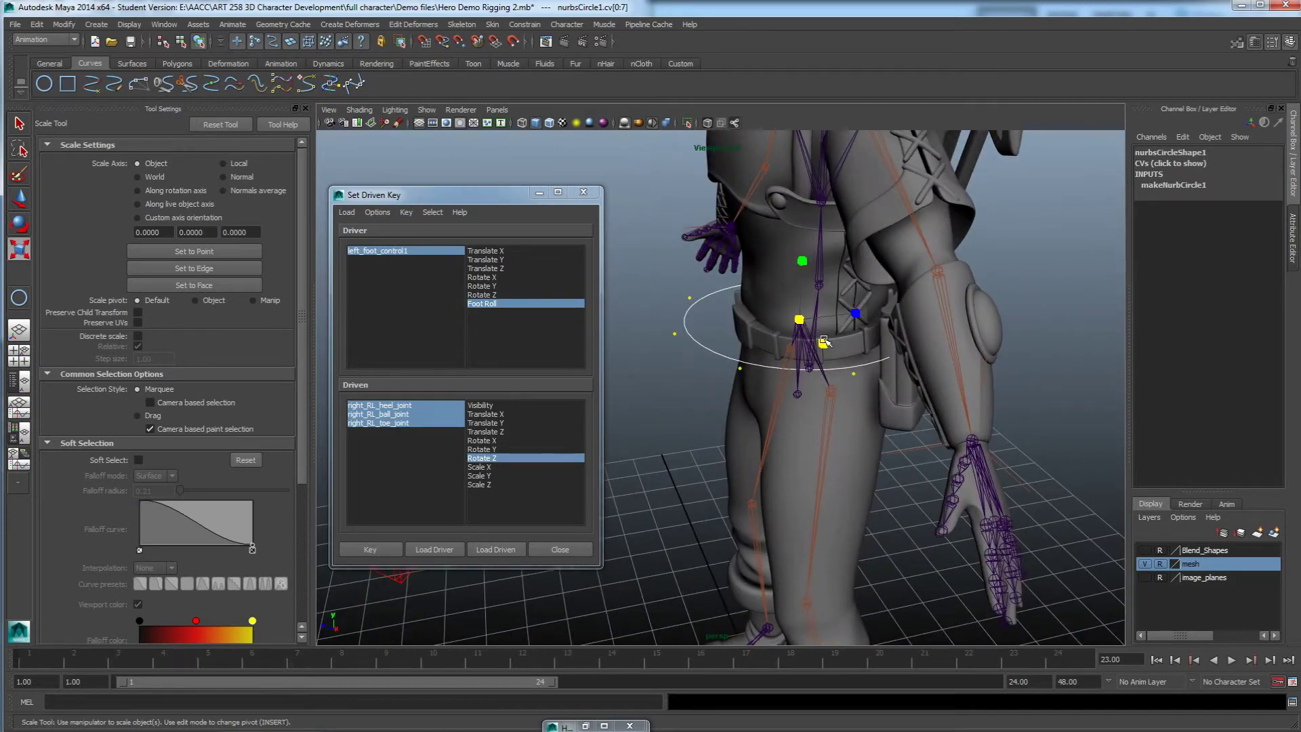
{"action": "key", "text": "w"}
{"action": "left_click_drag", "start_coordinate": [824, 341], "coordinate": [774, 341], "text": "alt"}
{"action": "mouse_move", "coordinate": [774, 342]}
{"action": "left_mouse_down", "text": "alt"}
{"action": "mouse_move", "coordinate": [737, 393]}
{"action": "mouse_move", "coordinate": [758, 339]}
{"action": "left_mouse_up", "text": "alt"}
{"action": "key", "text": "r"}
{"action": "left_click_drag", "start_coordinate": [861, 338], "coordinate": [828, 380]}
{"action": "left_click_drag", "start_coordinate": [871, 305], "coordinate": [871, 303]}
Step: Move the circle's selected control vertices down to just below the belt, leaving its pivot at the pelvis joint
{"action": "left_click_drag", "start_coordinate": [846, 397], "coordinate": [798, 384], "text": "alt"}
{"action": "key", "text": "w"}
{"action": "middle_click_drag", "start_coordinate": [798, 384], "coordinate": [803, 385]}
{"action": "left_click_drag", "start_coordinate": [802, 385], "coordinate": [694, 383], "text": "alt"}
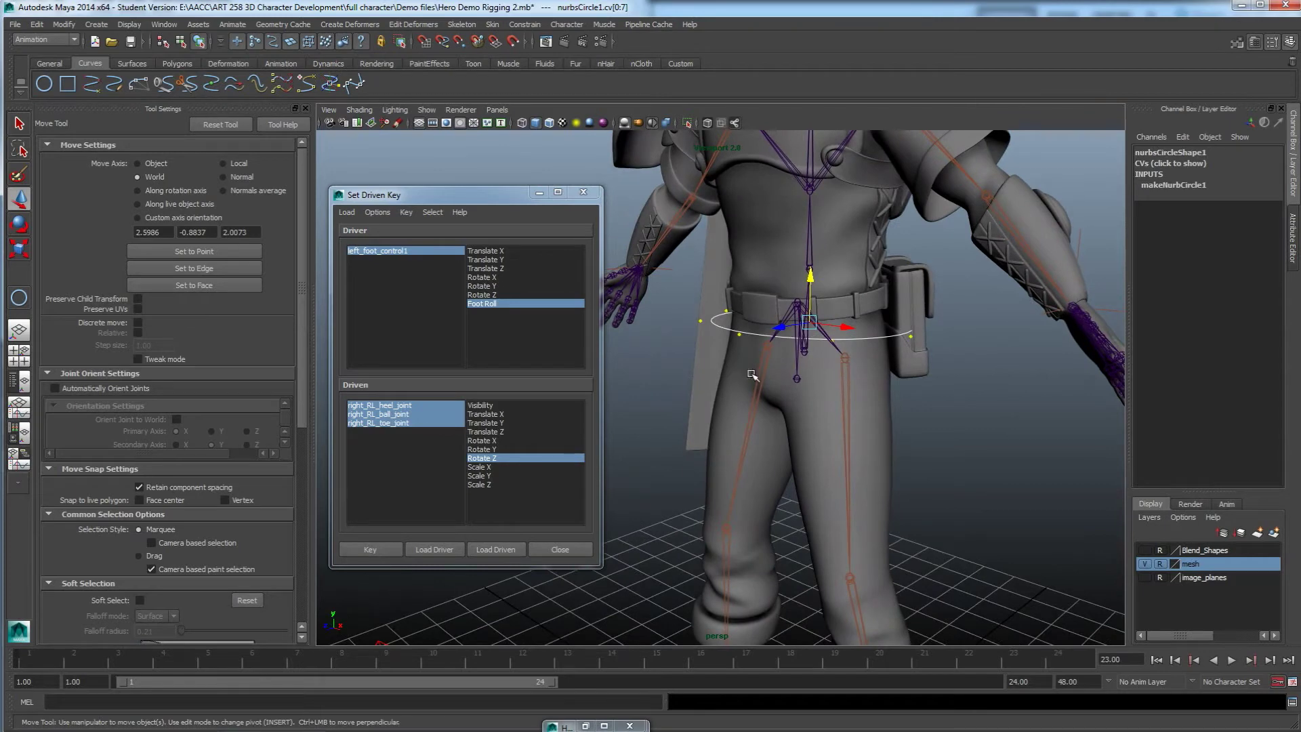
{"action": "left_click_drag", "start_coordinate": [705, 339], "coordinate": [687, 348], "text": "alt"}
Step: Return the circle to object mode and select it as a whole
{"action": "mouse_move", "coordinate": [719, 323]}
{"action": "right_mouse_down"}
{"action": "mouse_move", "coordinate": [722, 302]}
{"action": "mouse_move", "coordinate": [717, 323]}
{"action": "mouse_move", "coordinate": [741, 309]}
{"action": "right_mouse_up"}
{"action": "left_click_drag", "start_coordinate": [717, 365], "coordinate": [803, 345], "text": "alt"}
{"action": "left_click", "coordinate": [658, 349]}
{"action": "left_click", "coordinate": [701, 326]}
{"action": "middle_click_drag", "start_coordinate": [801, 353], "coordinate": [756, 404], "text": "alt"}
{"action": "right_click_drag", "start_coordinate": [756, 404], "coordinate": [762, 441], "text": "alt"}
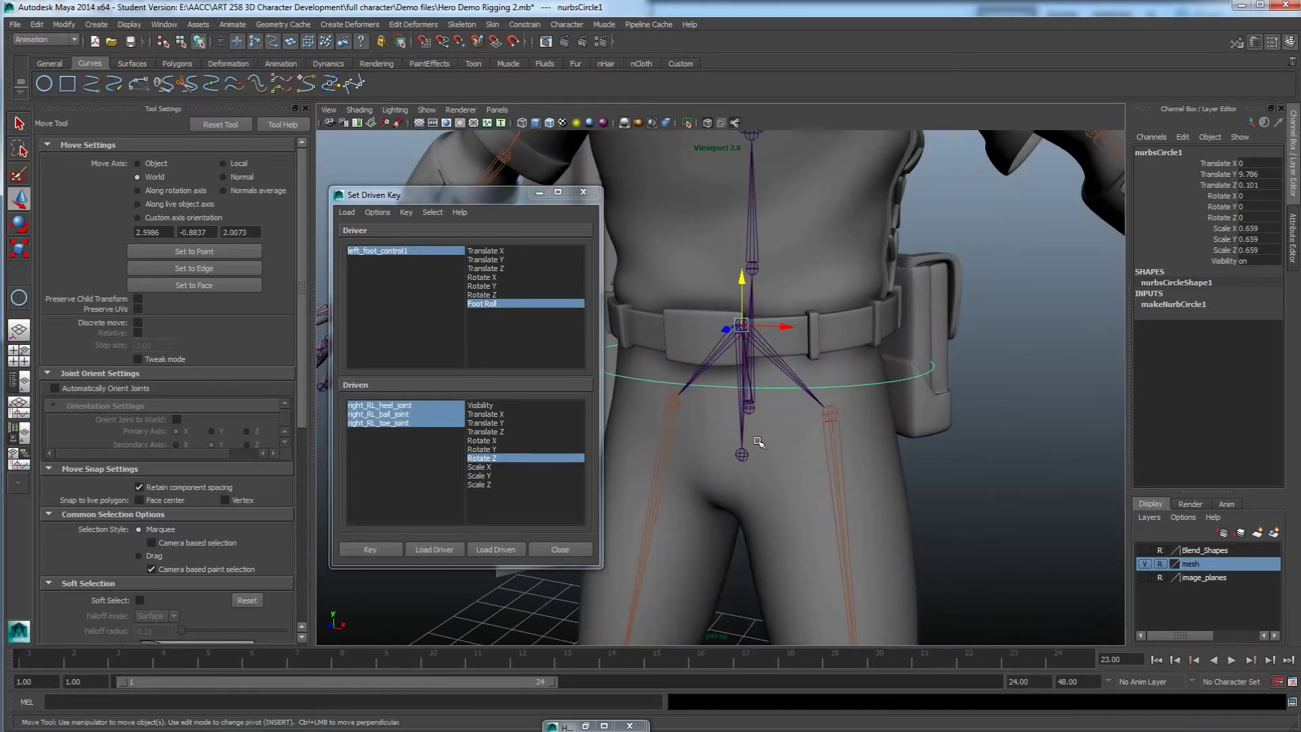
Step: Test-move the circle away from the pelvis joint and undo the move
{"action": "left_click_drag", "start_coordinate": [764, 440], "coordinate": [786, 426], "text": "alt"}
{"action": "left_click_drag", "start_coordinate": [761, 372], "coordinate": [798, 387], "text": "alt"}
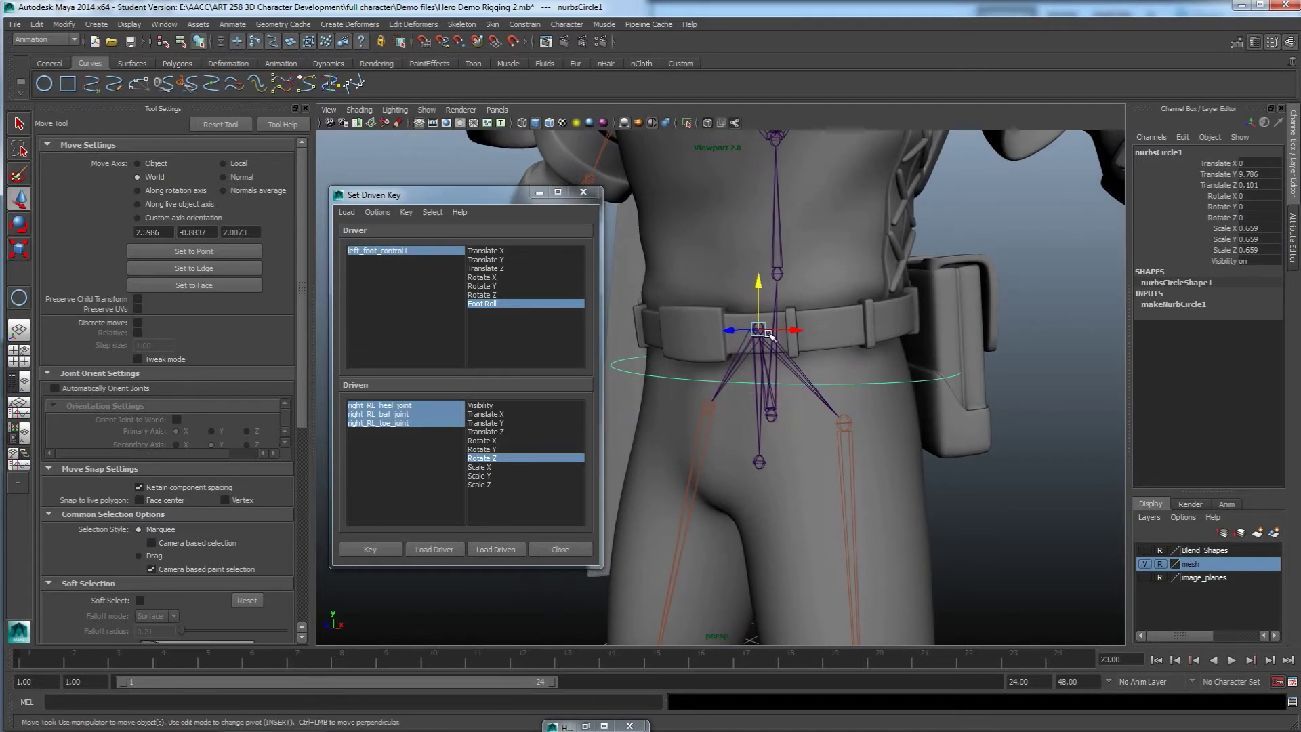
{"action": "left_click_drag", "start_coordinate": [762, 328], "coordinate": [796, 286]}
{"action": "key", "text": "ctrl+z"}
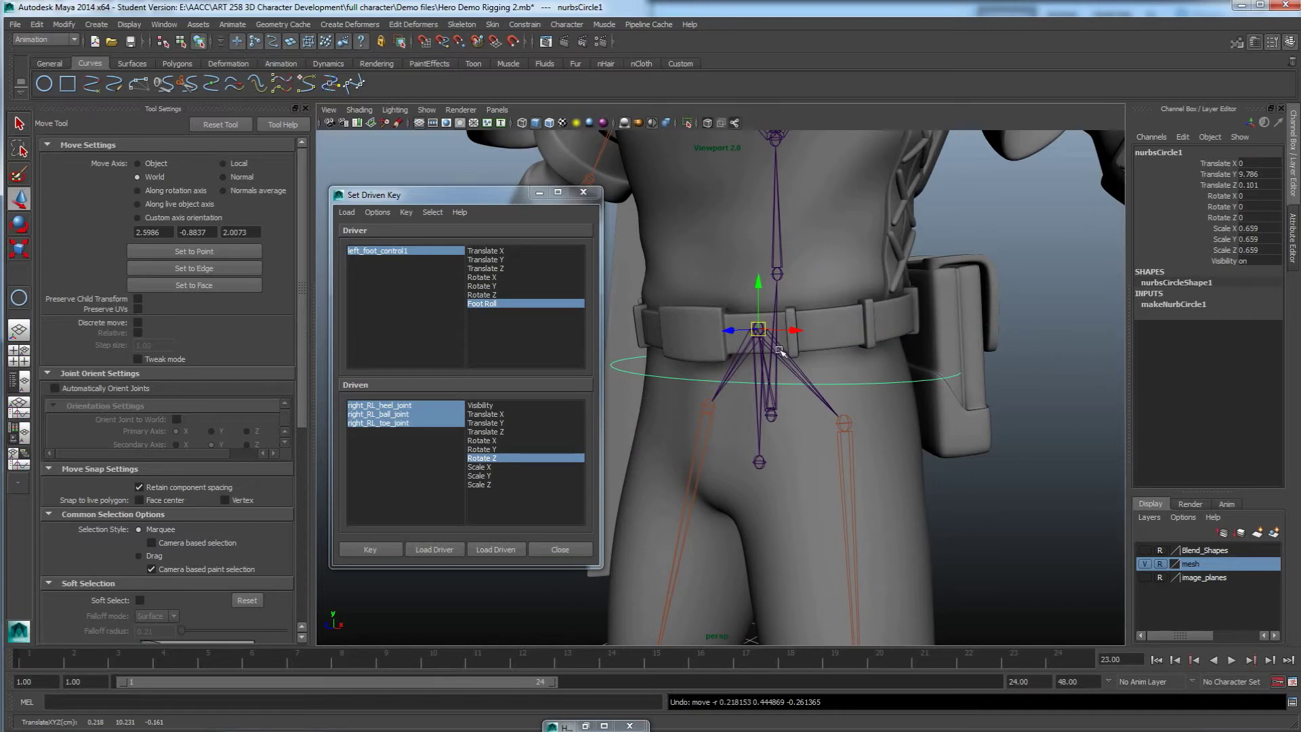
Step: Freeze the circle's transformations and delete its construction history
{"action": "left_click_drag", "start_coordinate": [810, 381], "coordinate": [666, 372], "text": "alt"}
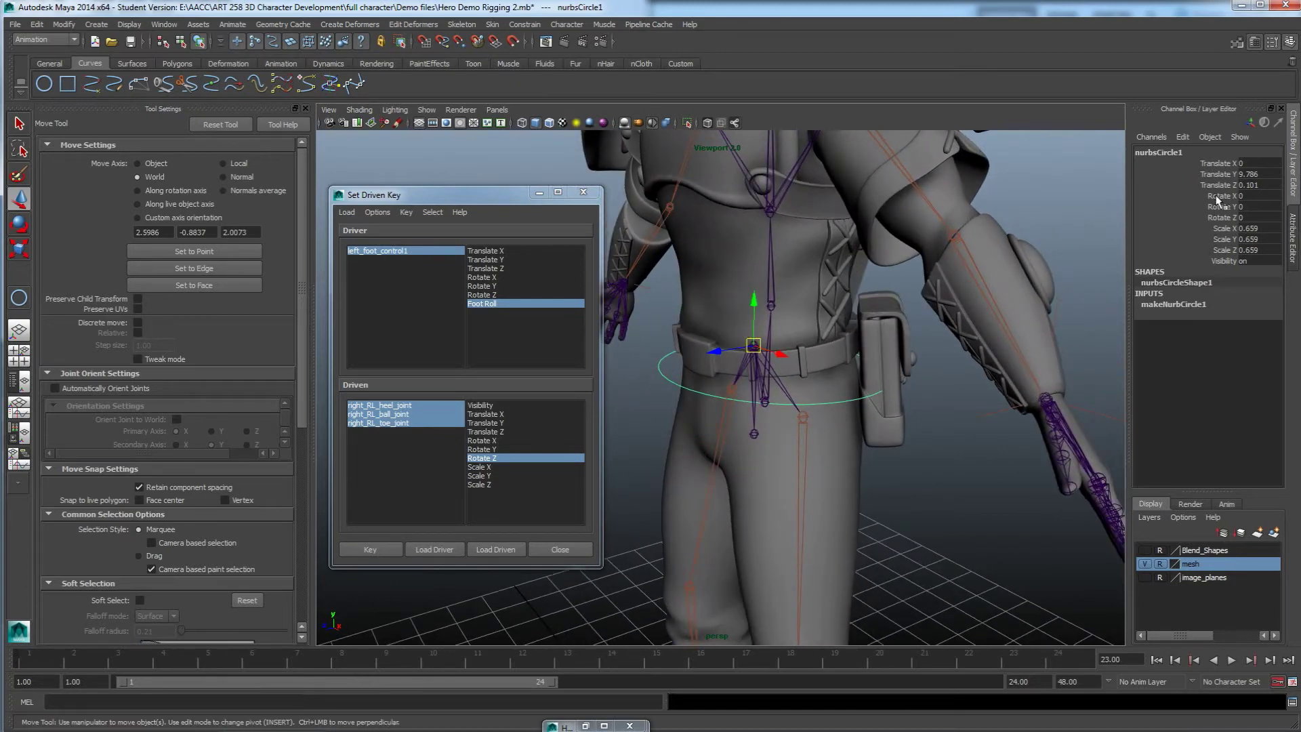
{"action": "left_click", "coordinate": [64, 24]}
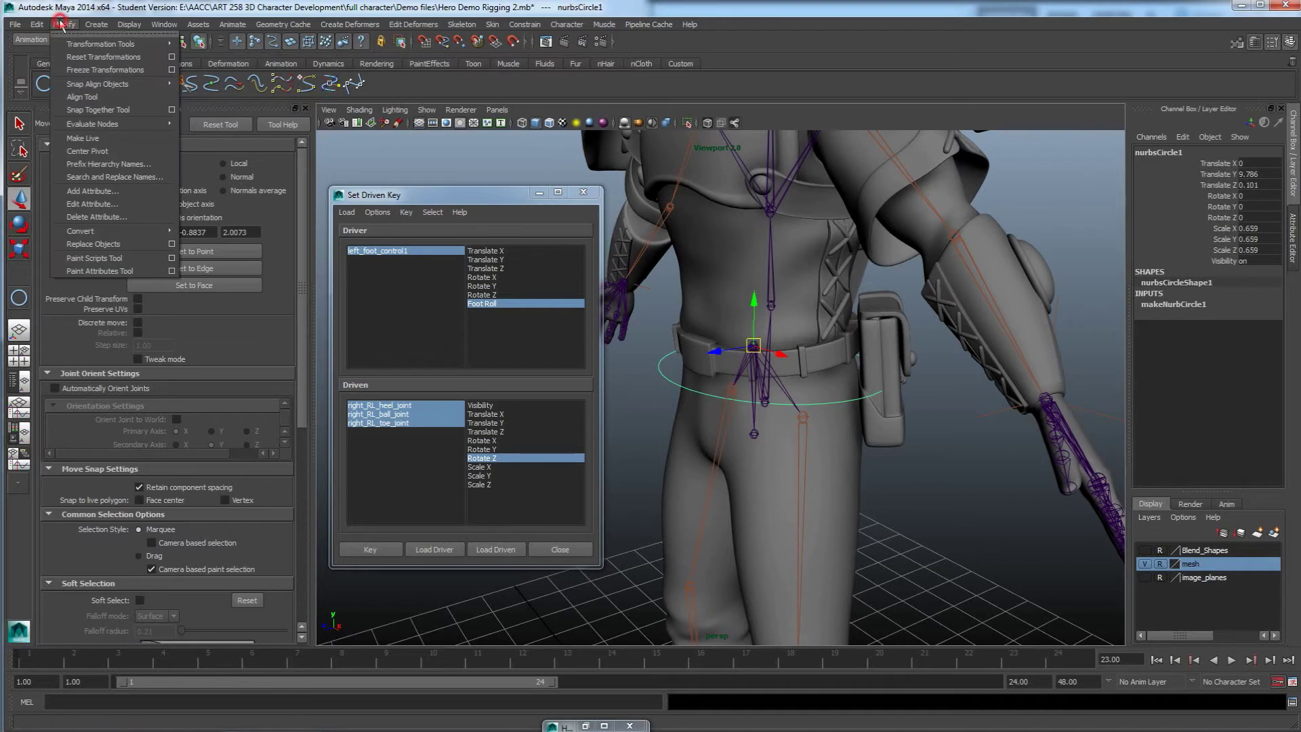
{"action": "left_click", "coordinate": [87, 70]}
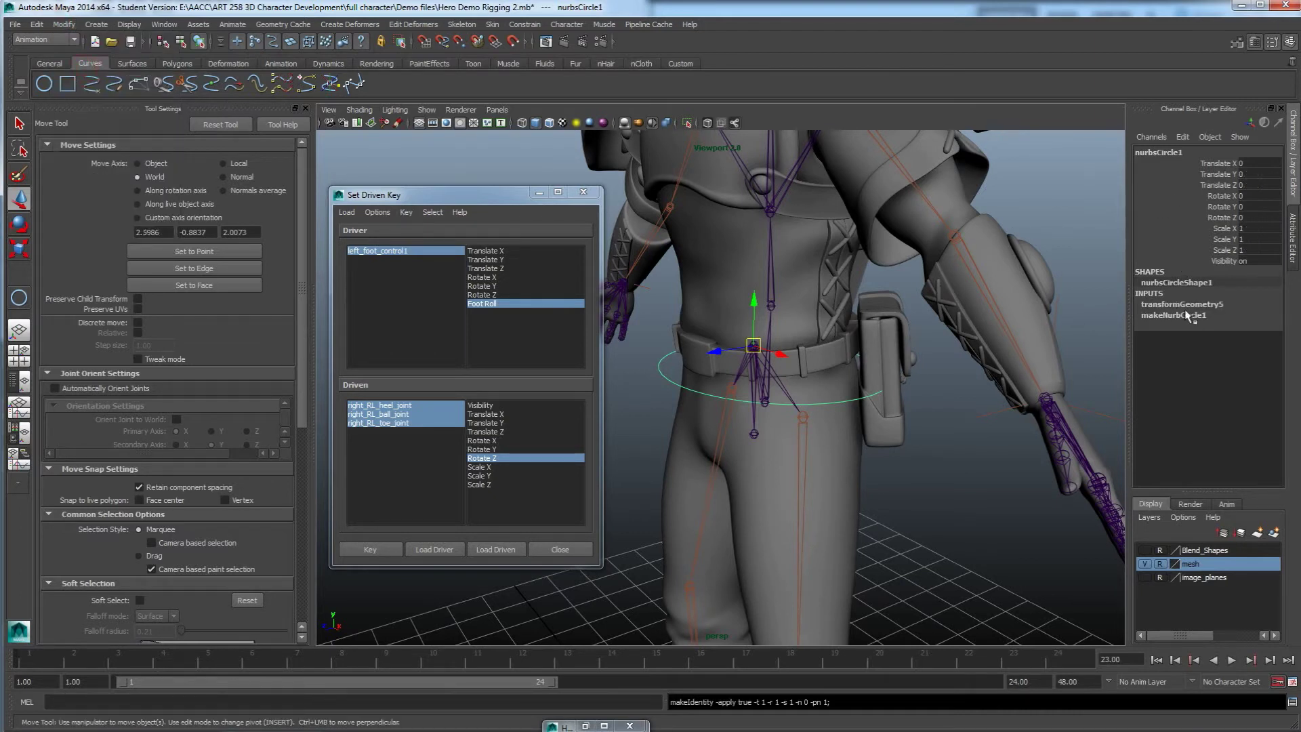
{"action": "left_click", "coordinate": [37, 24]}
{"action": "mouse_move", "coordinate": [76, 166]}
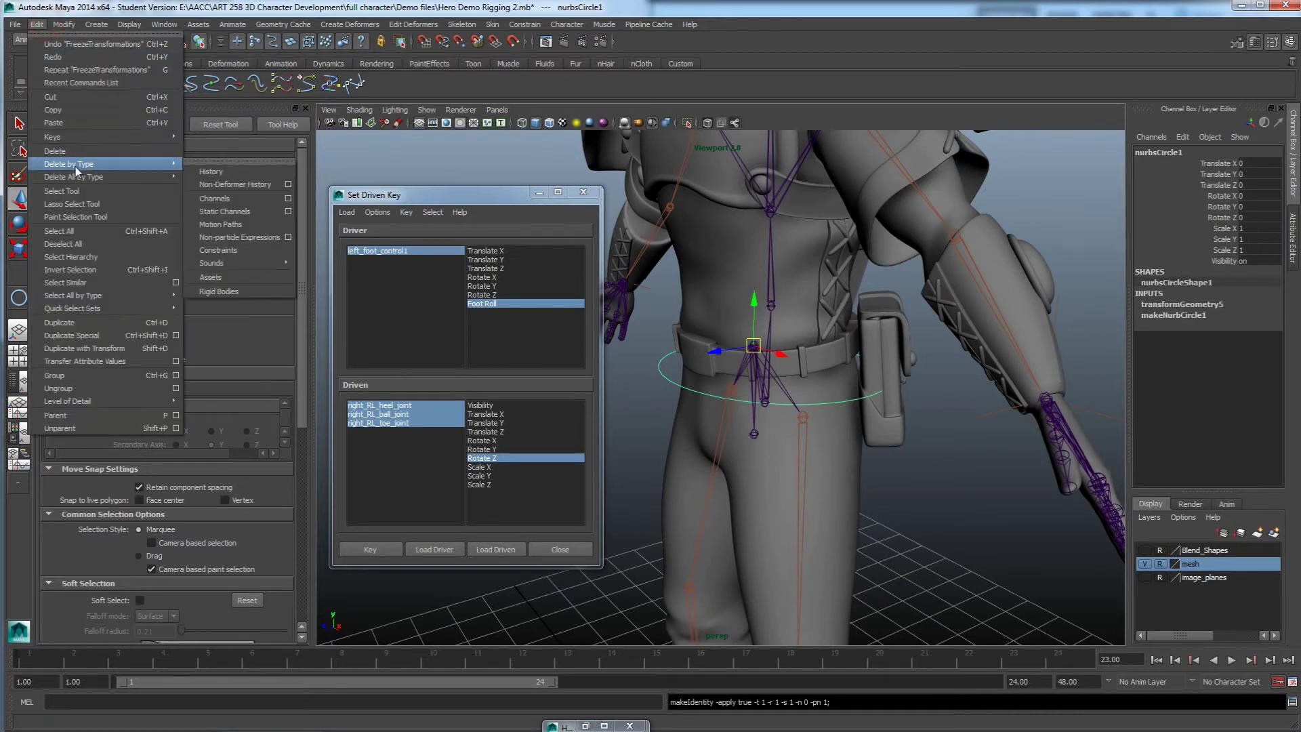
{"action": "left_click", "coordinate": [210, 172]}
Step: Close the Set Driven Key window
{"action": "left_click_drag", "start_coordinate": [667, 480], "coordinate": [690, 459], "text": "alt"}
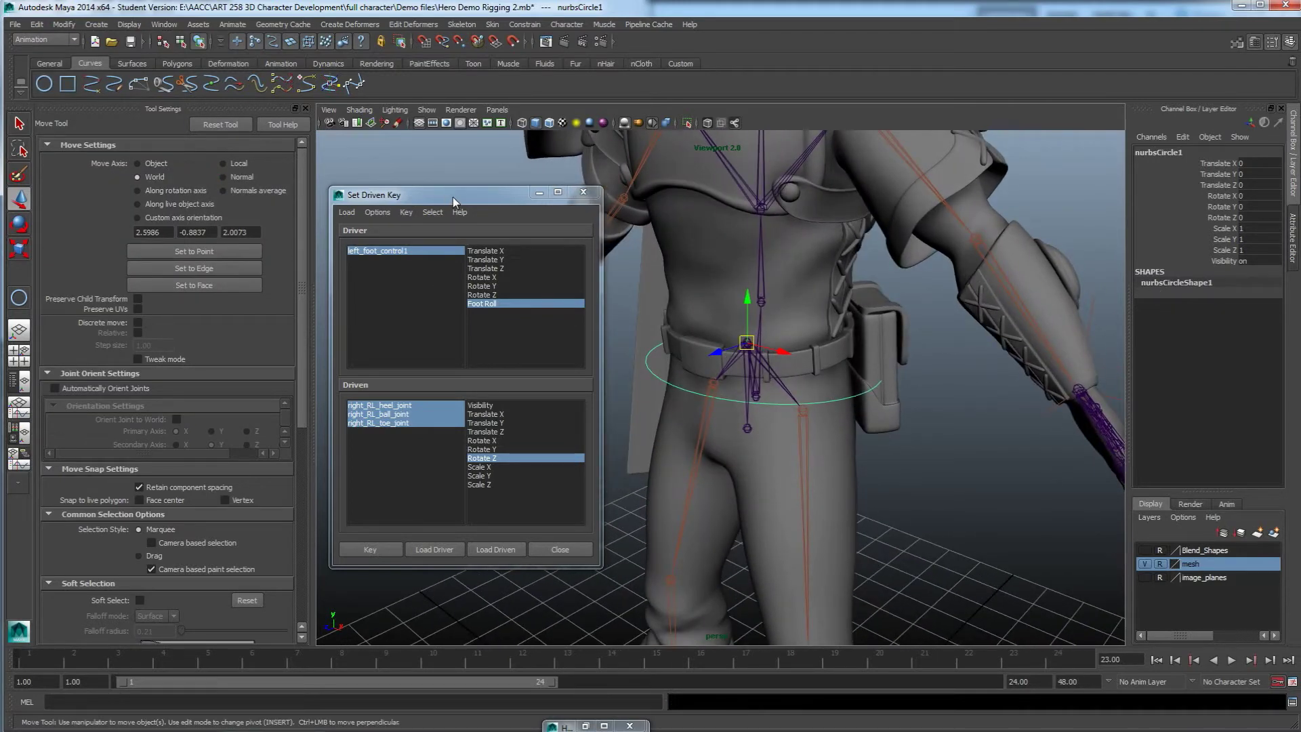
{"action": "left_click_drag", "start_coordinate": [453, 201], "coordinate": [387, 204]}
{"action": "left_click", "coordinate": [516, 201]}
Step: Enable drawing overrides on the hip circle's shape and set its override color to bright green
{"action": "left_click_drag", "start_coordinate": [668, 400], "coordinate": [697, 452], "text": "alt"}
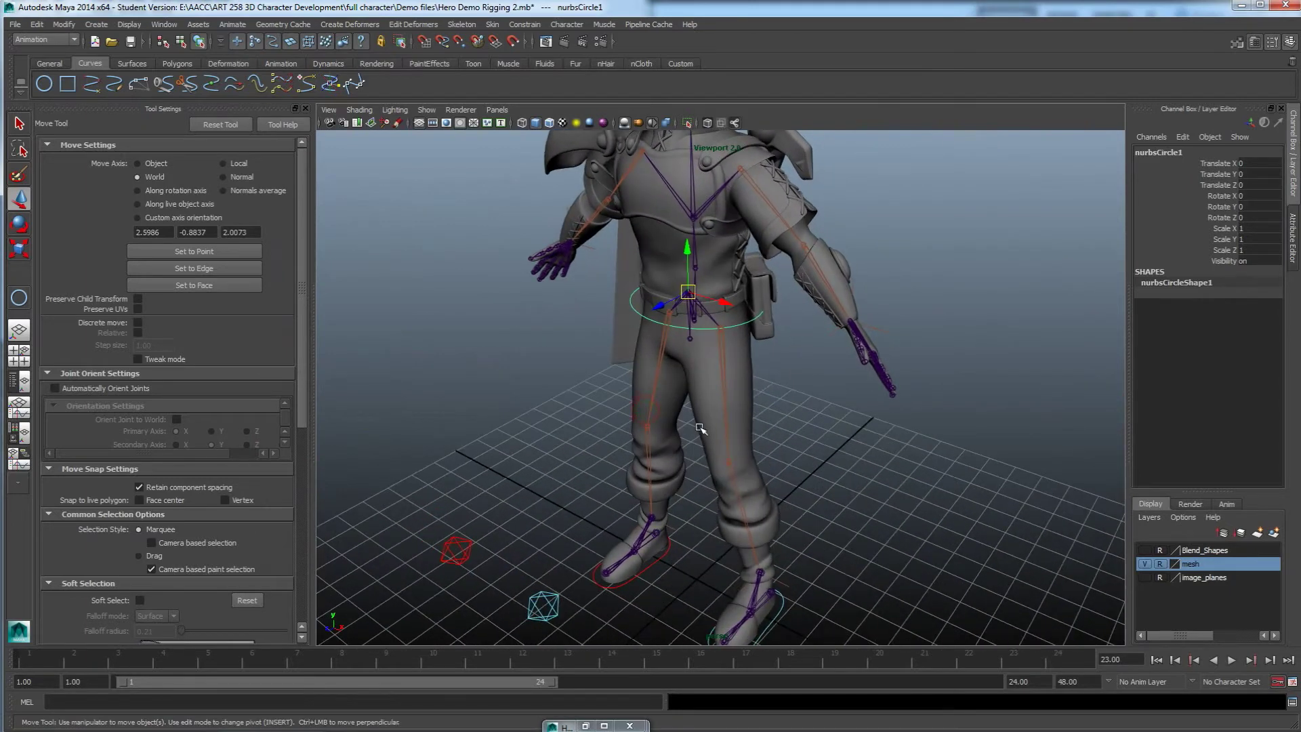
{"action": "left_click_drag", "start_coordinate": [652, 305], "coordinate": [659, 381], "text": "alt"}
{"action": "left_click", "coordinate": [622, 389]}
{"action": "scroll", "coordinate": [653, 336], "scroll_direction": "up", "scroll_amount": 5}
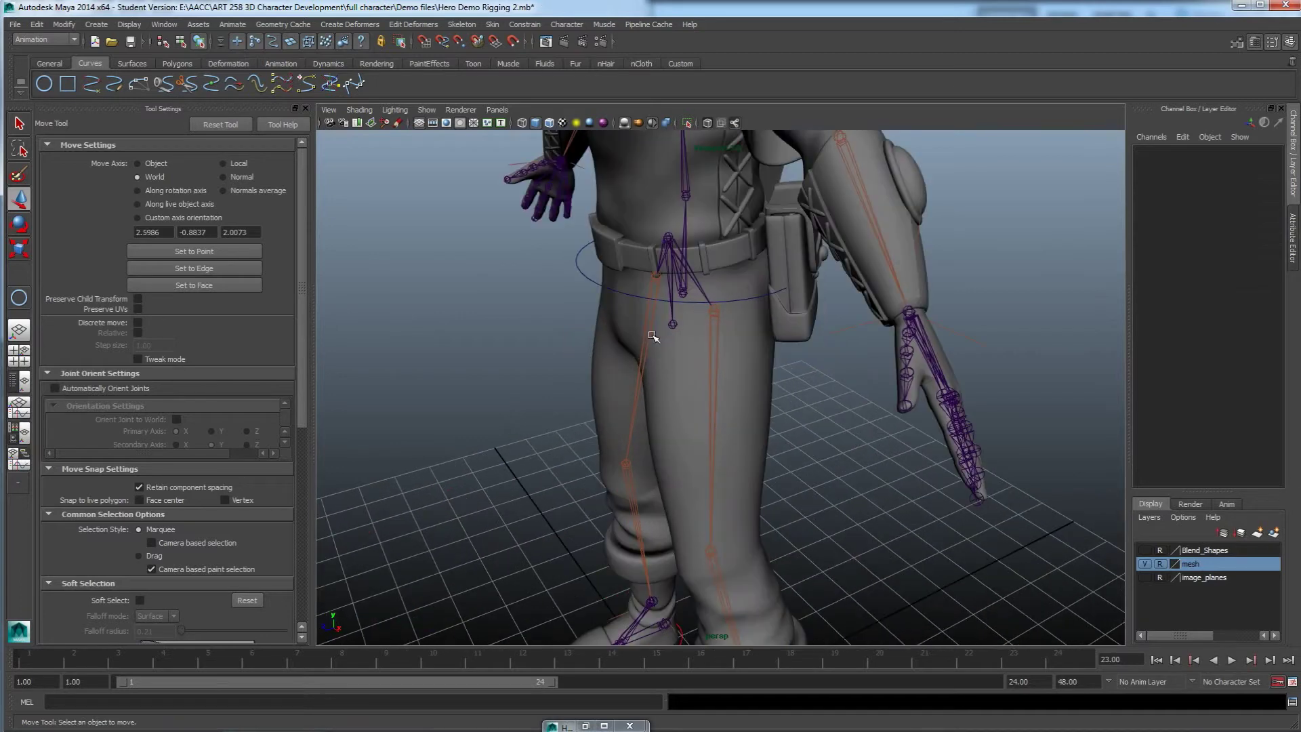
{"action": "left_click_drag", "start_coordinate": [599, 257], "coordinate": [661, 403], "text": "alt"}
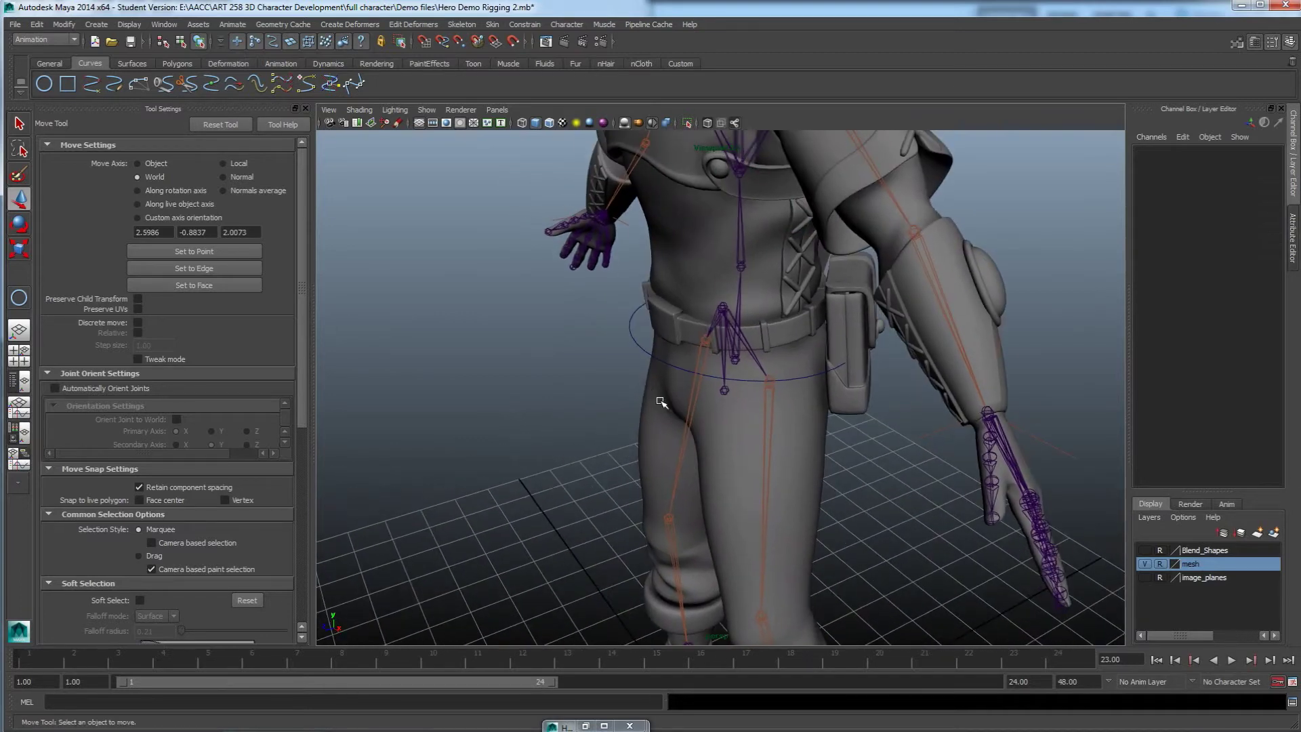
{"action": "left_click", "coordinate": [620, 316]}
{"action": "key", "text": "ctrl+a"}
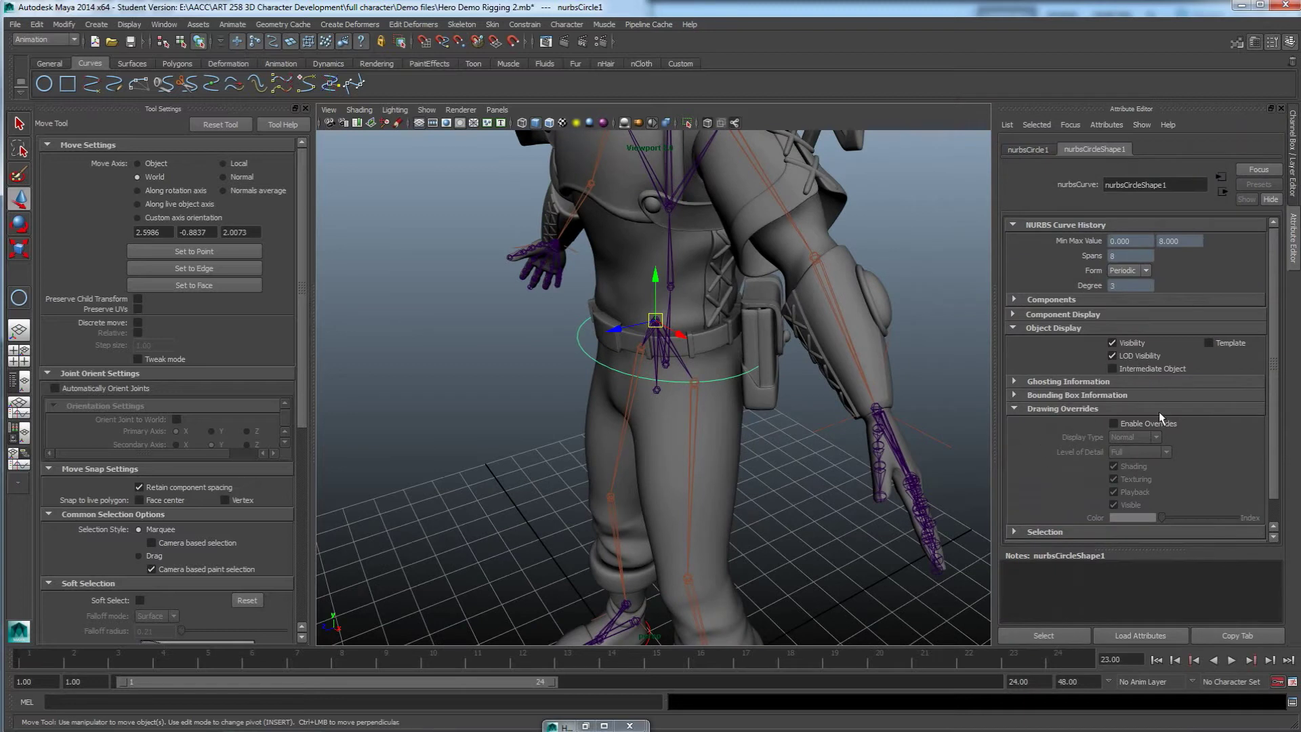
{"action": "mouse_move", "coordinate": [1173, 517]}
{"action": "left_mouse_down"}
{"action": "mouse_move", "coordinate": [1217, 527]}
{"action": "mouse_move", "coordinate": [1160, 526]}
{"action": "mouse_move", "coordinate": [1194, 527]}
{"action": "left_mouse_up"}
{"action": "left_click_drag", "start_coordinate": [687, 407], "coordinate": [711, 399], "text": "alt"}
{"action": "left_click", "coordinate": [503, 395]}
{"action": "left_click_drag", "start_coordinate": [526, 409], "coordinate": [584, 345], "text": "alt"}
Step: Rename the green hip circle to hips_control
{"action": "left_click", "coordinate": [584, 344]}
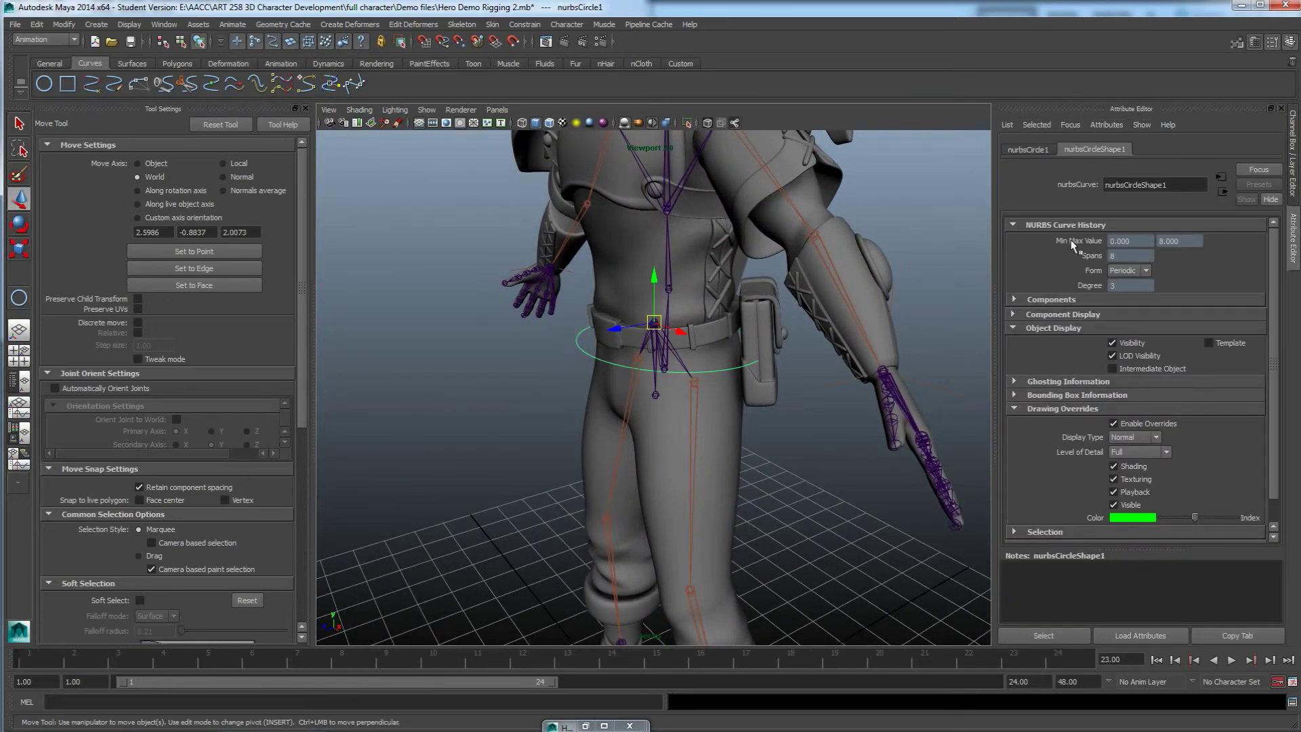
{"action": "key", "text": "ctrl+a"}
{"action": "double_click", "coordinate": [1177, 151]}
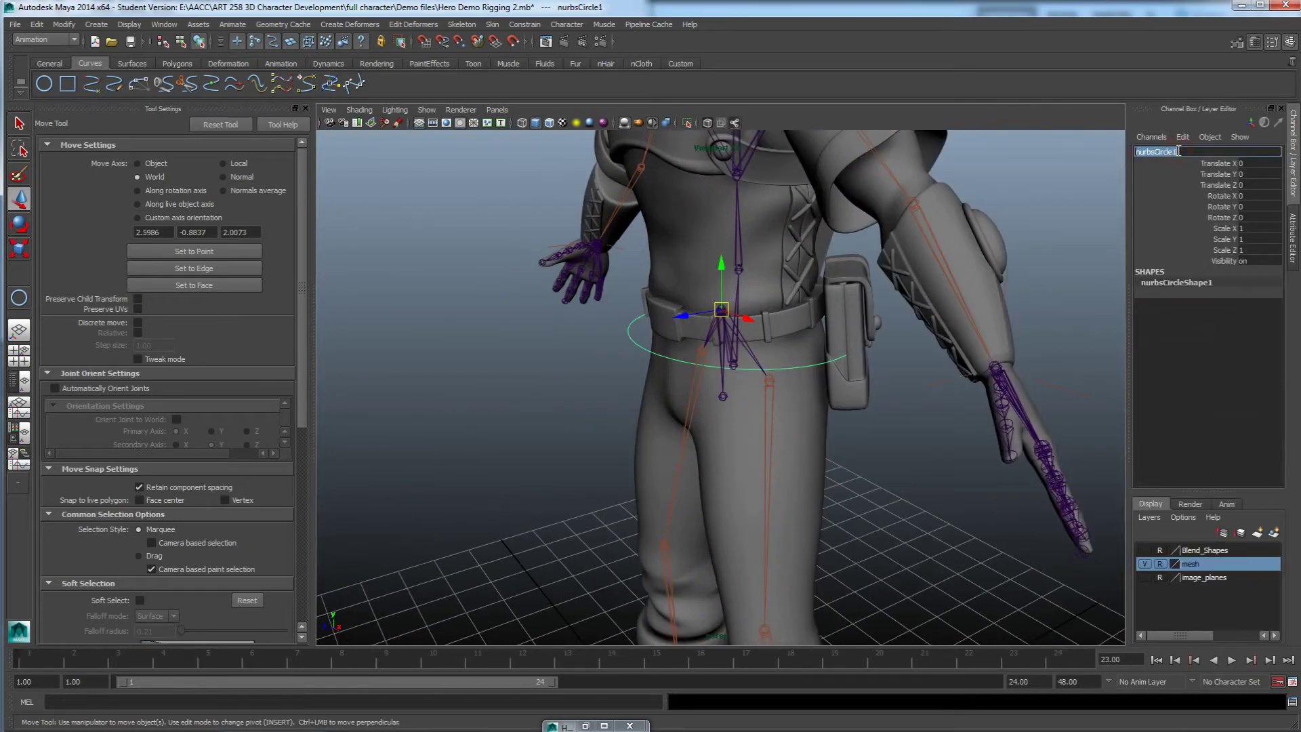
{"action": "type", "text": "hips_control"}
{"action": "key", "text": "Return"}
Step: Duplicate hips_control and raise the copy above the belt to Translate Y 0.606
{"action": "mouse_move", "coordinate": [714, 399]}
{"action": "left_mouse_down", "text": "alt"}
{"action": "mouse_move", "coordinate": [695, 390]}
{"action": "mouse_move", "coordinate": [716, 393]}
{"action": "left_mouse_up", "text": "alt"}
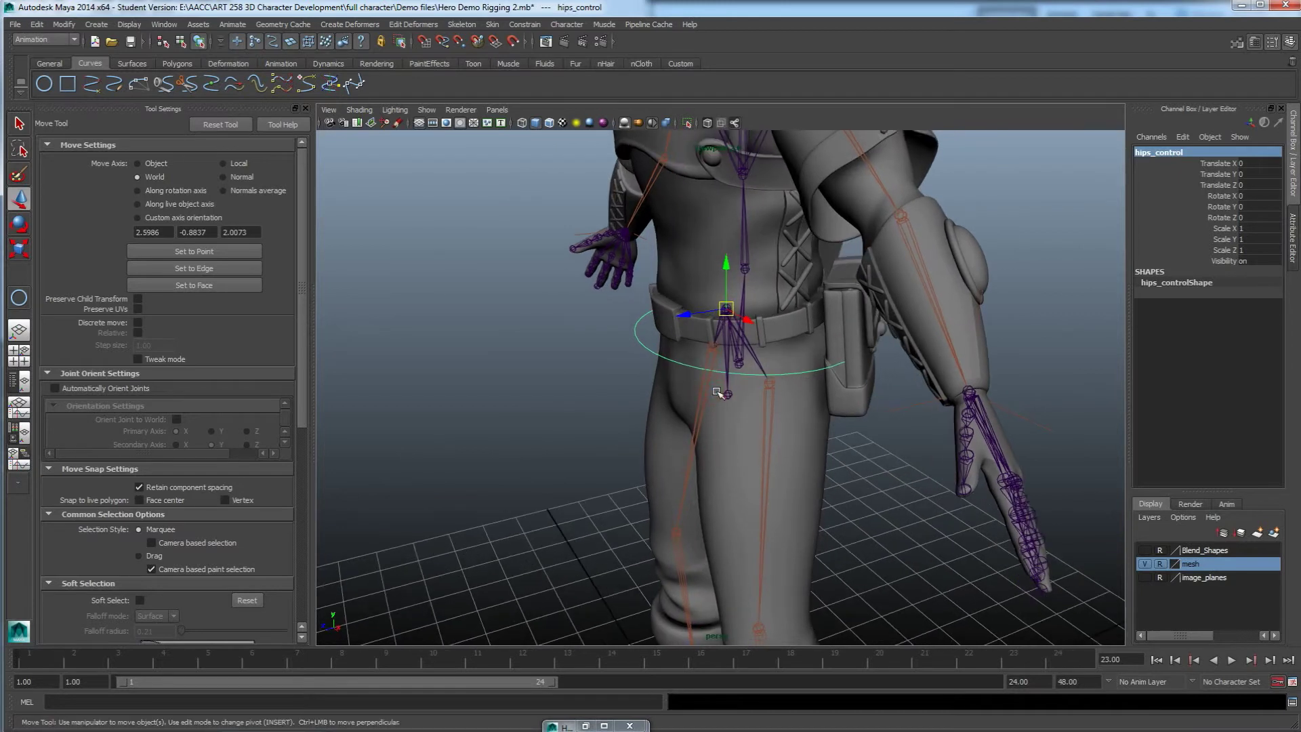
{"action": "key", "text": "ctrl+d"}
{"action": "left_click_drag", "start_coordinate": [724, 271], "coordinate": [729, 248]}
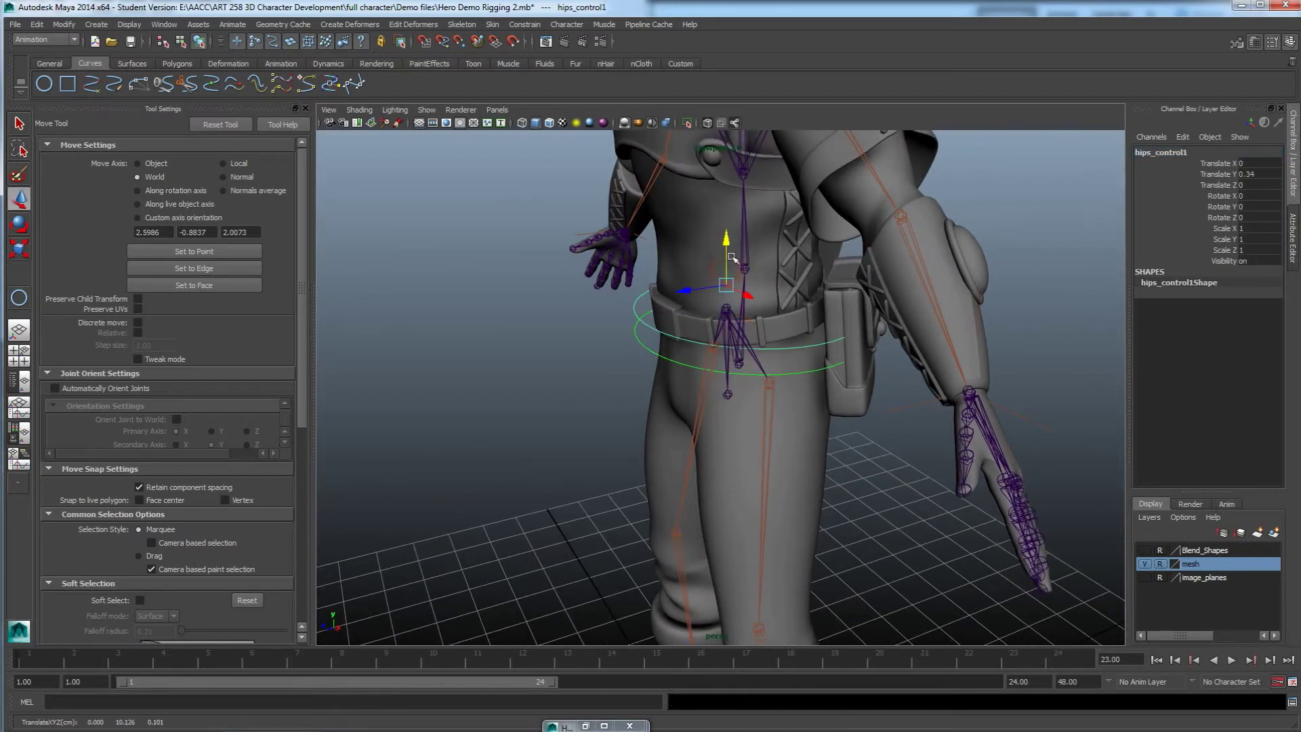
{"action": "mouse_move", "coordinate": [745, 266]}
{"action": "middle_mouse_down"}
{"action": "mouse_move", "coordinate": [680, 230]}
{"action": "mouse_move", "coordinate": [675, 303]}
{"action": "mouse_move", "coordinate": [752, 244]}
{"action": "middle_mouse_up"}
{"action": "left_click_drag", "start_coordinate": [763, 328], "coordinate": [784, 332], "text": "alt"}
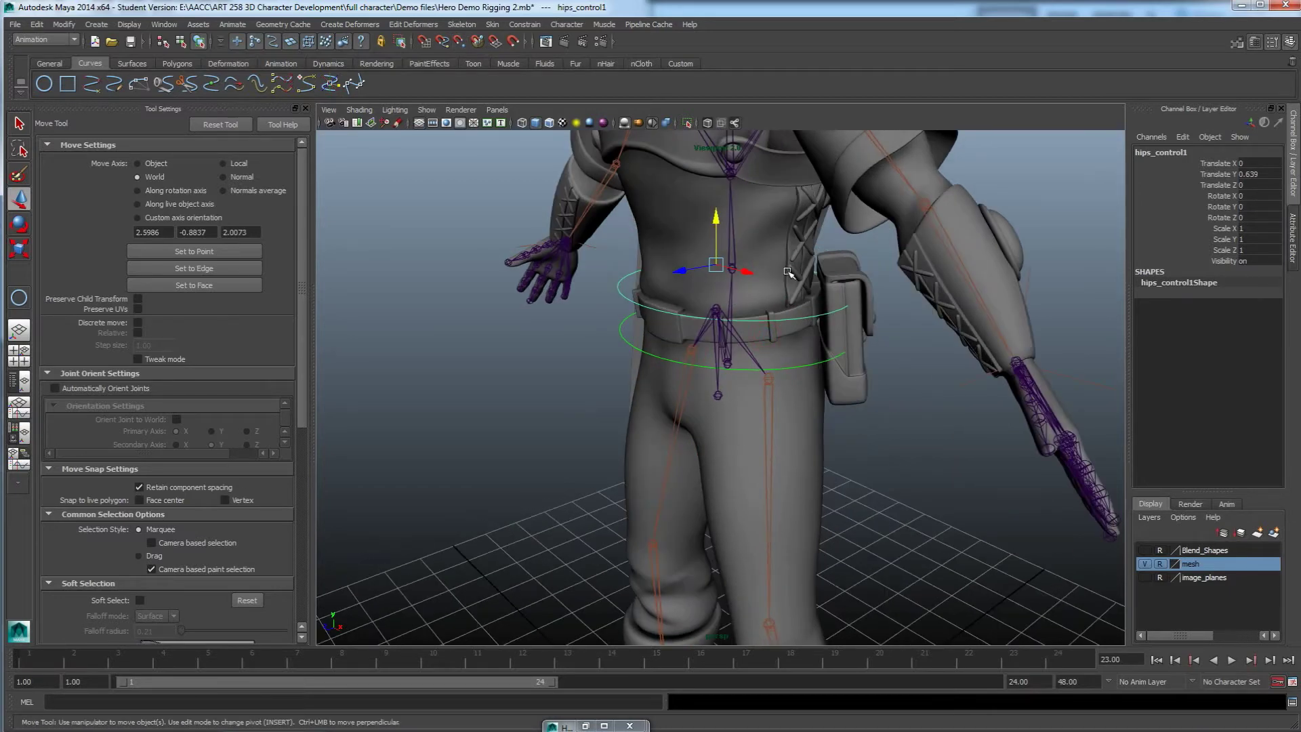
{"action": "middle_click_drag", "start_coordinate": [796, 263], "coordinate": [788, 264]}
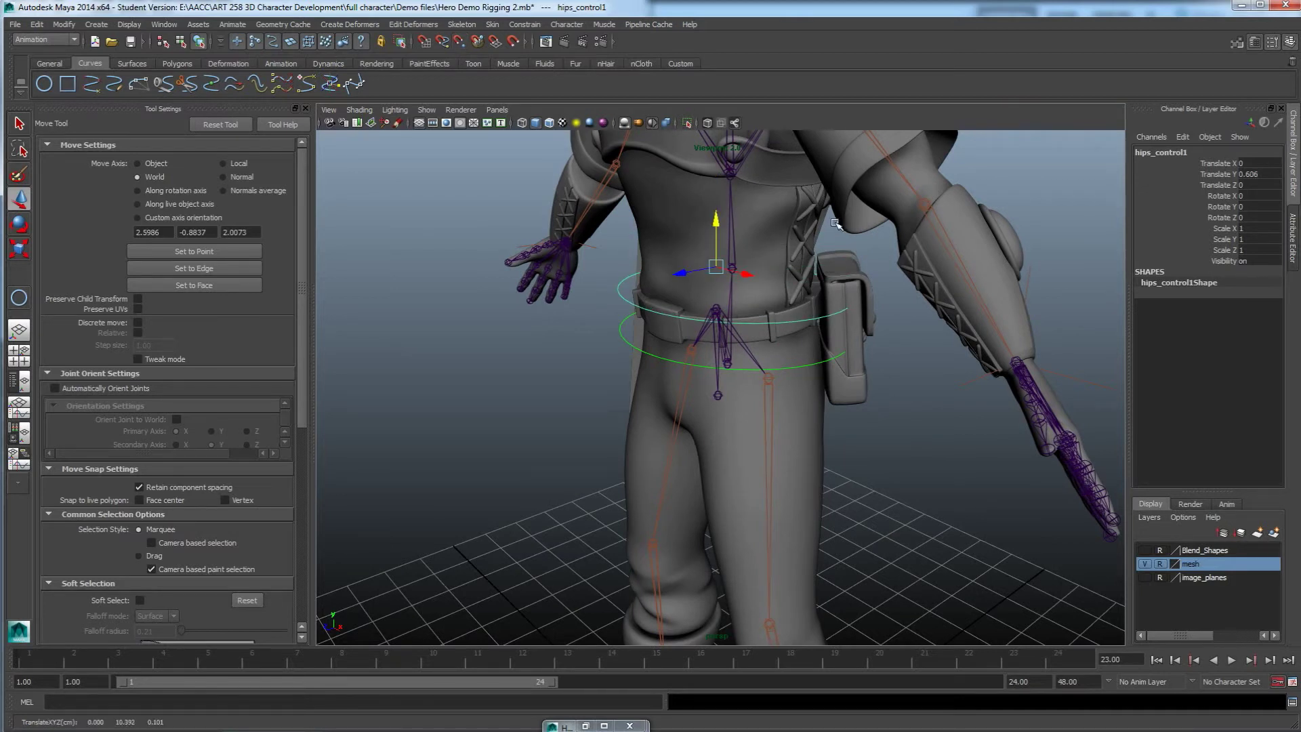
Step: Set the mesh layer to template and snap the duplicate circle onto the spine joint above the pelvis, at Translate Y 0.534 and Translate Z -0.297
{"action": "left_click", "coordinate": [1160, 564]}
{"action": "left_click_drag", "start_coordinate": [760, 415], "coordinate": [749, 360], "text": "alt"}
{"action": "middle_click_drag", "start_coordinate": [748, 360], "coordinate": [726, 448], "text": "alt"}
{"action": "scroll", "coordinate": [720, 428], "scroll_direction": "up", "scroll_amount": 5}
{"action": "left_click_drag", "start_coordinate": [711, 427], "coordinate": [683, 435], "text": "alt"}
{"action": "left_click_drag", "start_coordinate": [614, 341], "coordinate": [458, 348]}
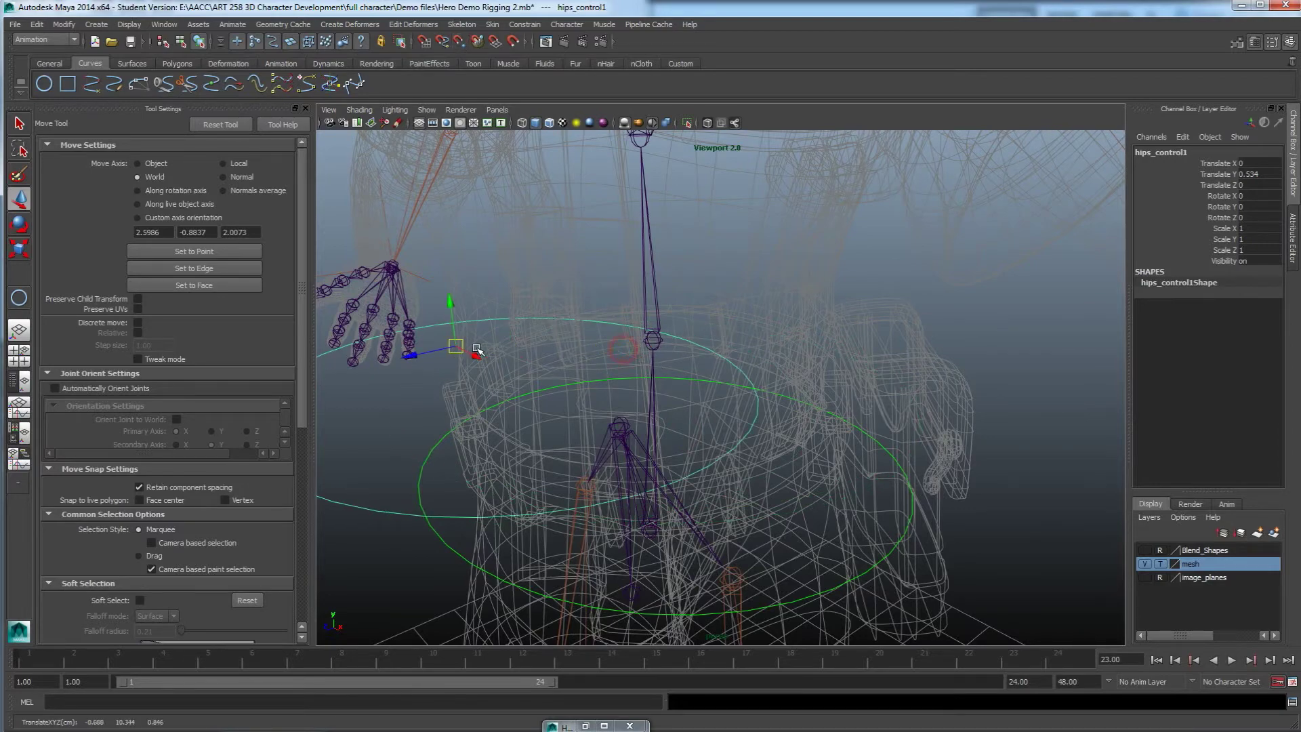
{"action": "key", "text": "v"}
{"action": "middle_click", "coordinate": [653, 347]}
{"action": "left_click_drag", "start_coordinate": [665, 405], "coordinate": [684, 358], "text": "alt"}
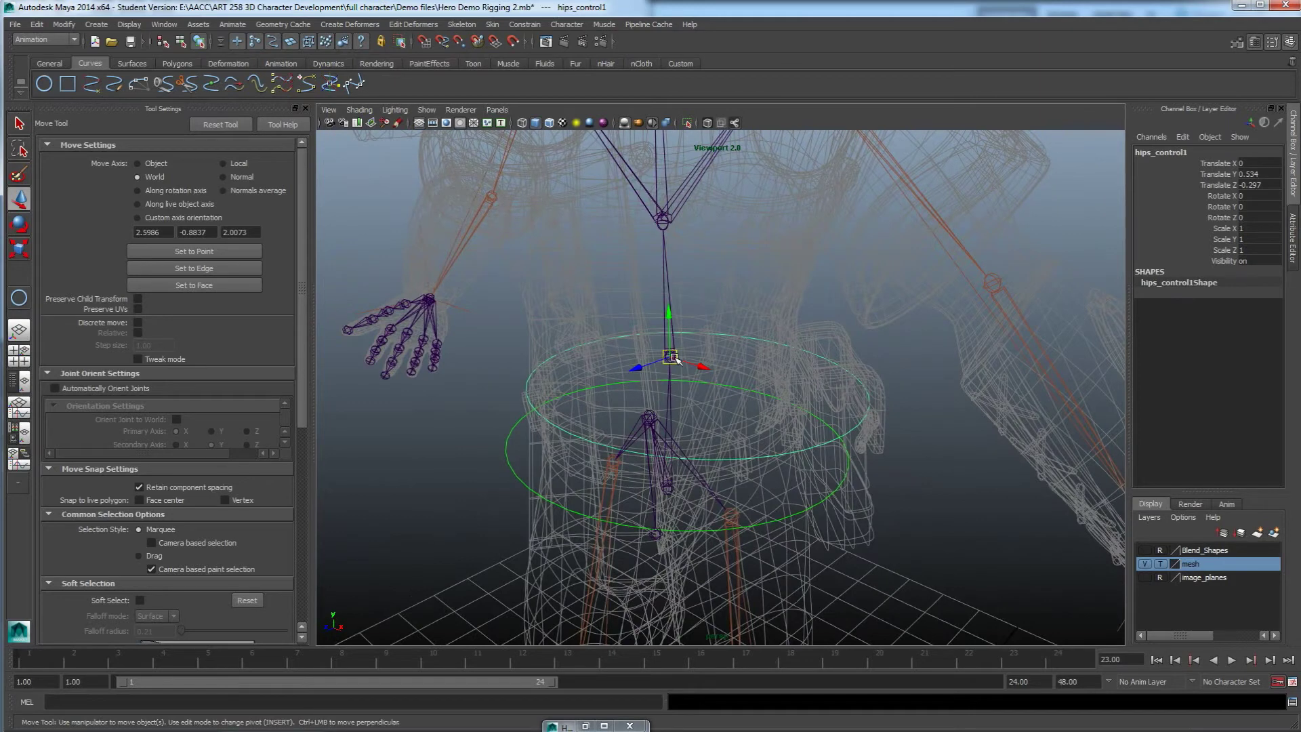
Step: Set the mesh layer back to reference and center the pivot of the duplicated circle above the belt
{"action": "left_click_drag", "start_coordinate": [804, 460], "coordinate": [809, 485], "text": "alt"}
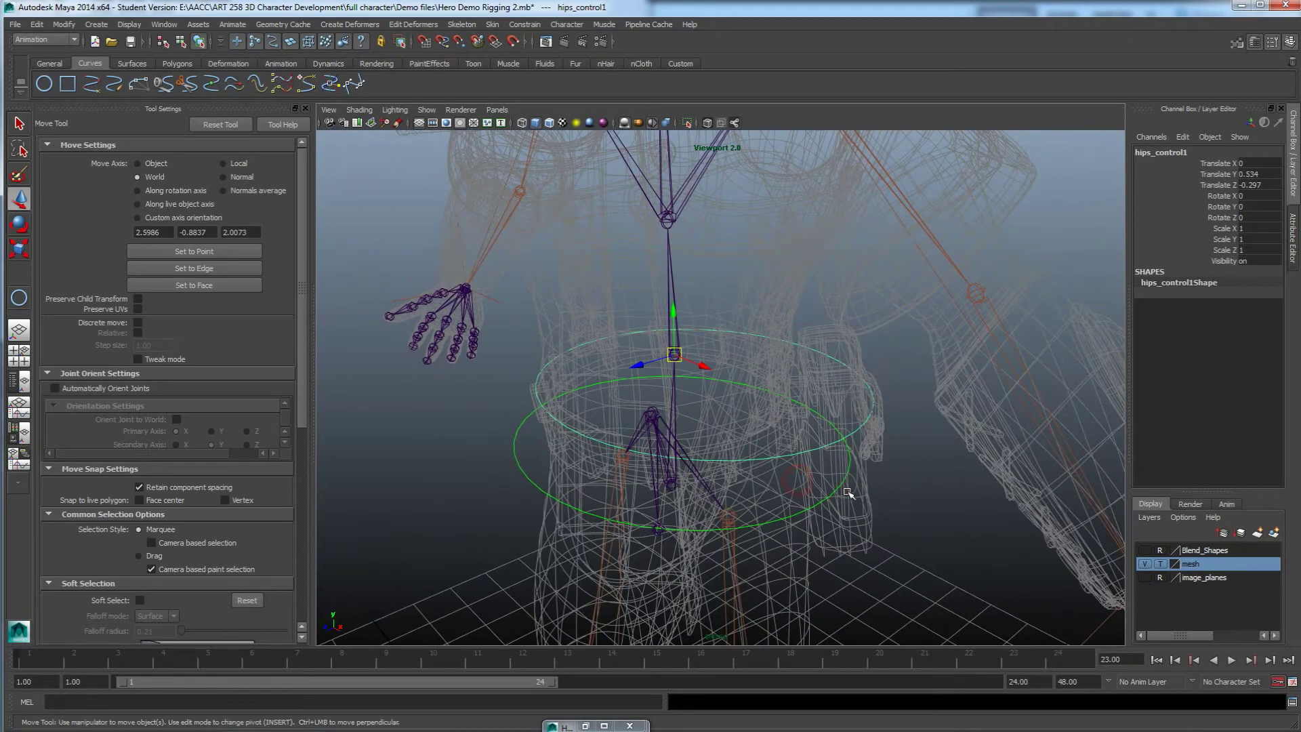
{"action": "left_click_drag", "start_coordinate": [866, 435], "coordinate": [894, 440], "text": "alt"}
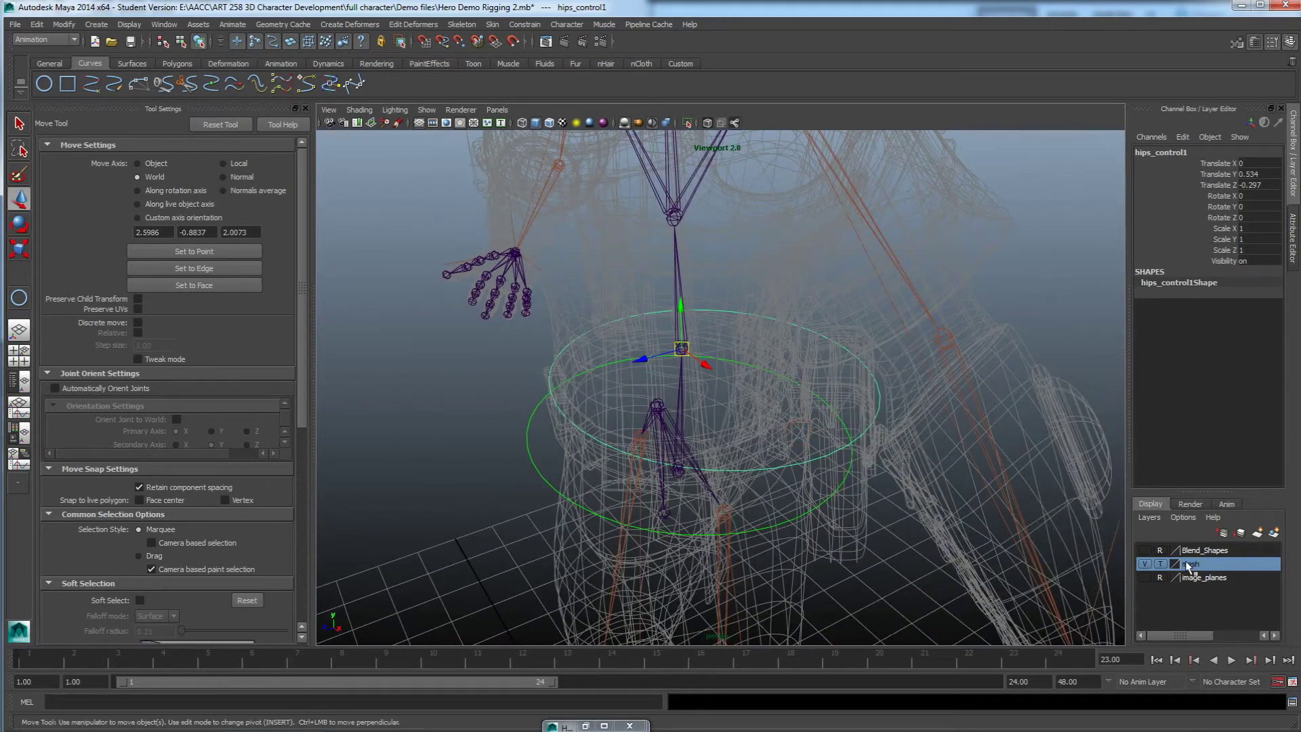
{"action": "left_click", "coordinate": [1160, 564]}
{"action": "mouse_move", "coordinate": [651, 475]}
{"action": "left_mouse_down", "text": "alt"}
{"action": "mouse_move", "coordinate": [714, 486]}
{"action": "mouse_move", "coordinate": [763, 470]}
{"action": "mouse_move", "coordinate": [700, 489]}
{"action": "mouse_move", "coordinate": [770, 461]}
{"action": "left_mouse_up", "text": "alt"}
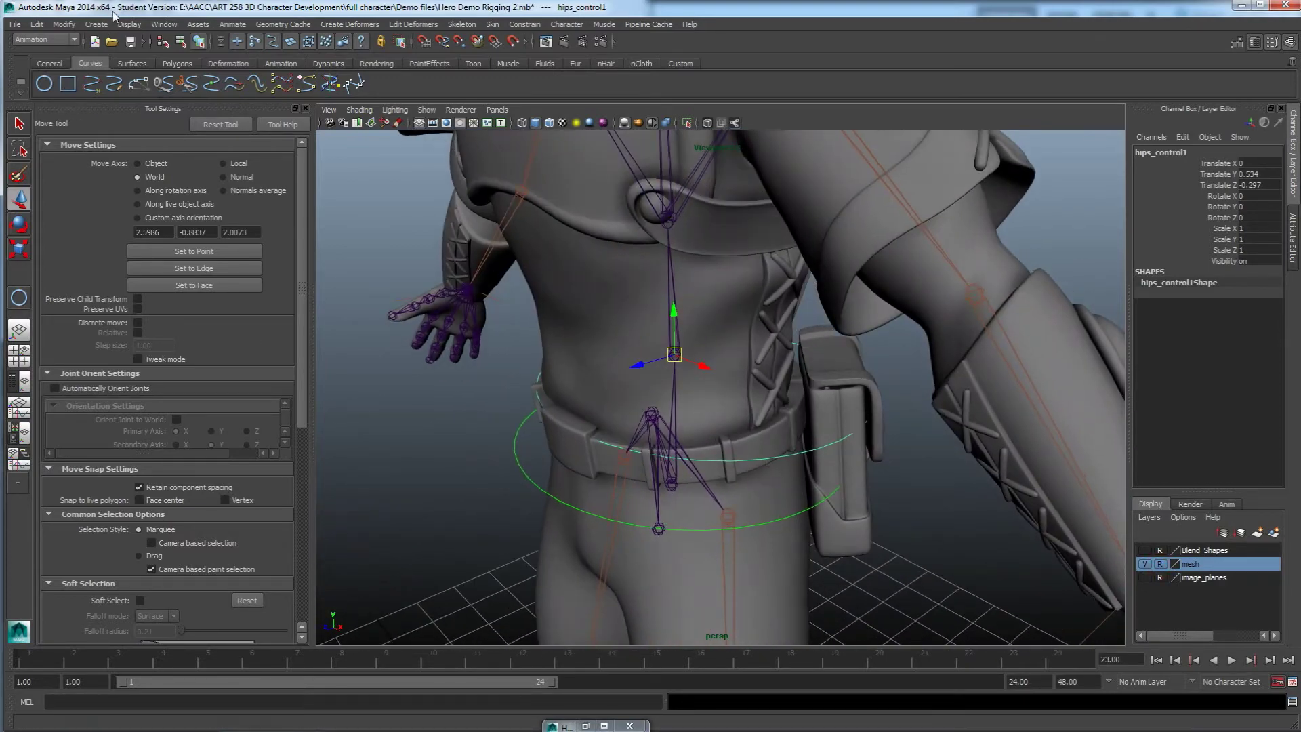
{"action": "left_click", "coordinate": [65, 25]}
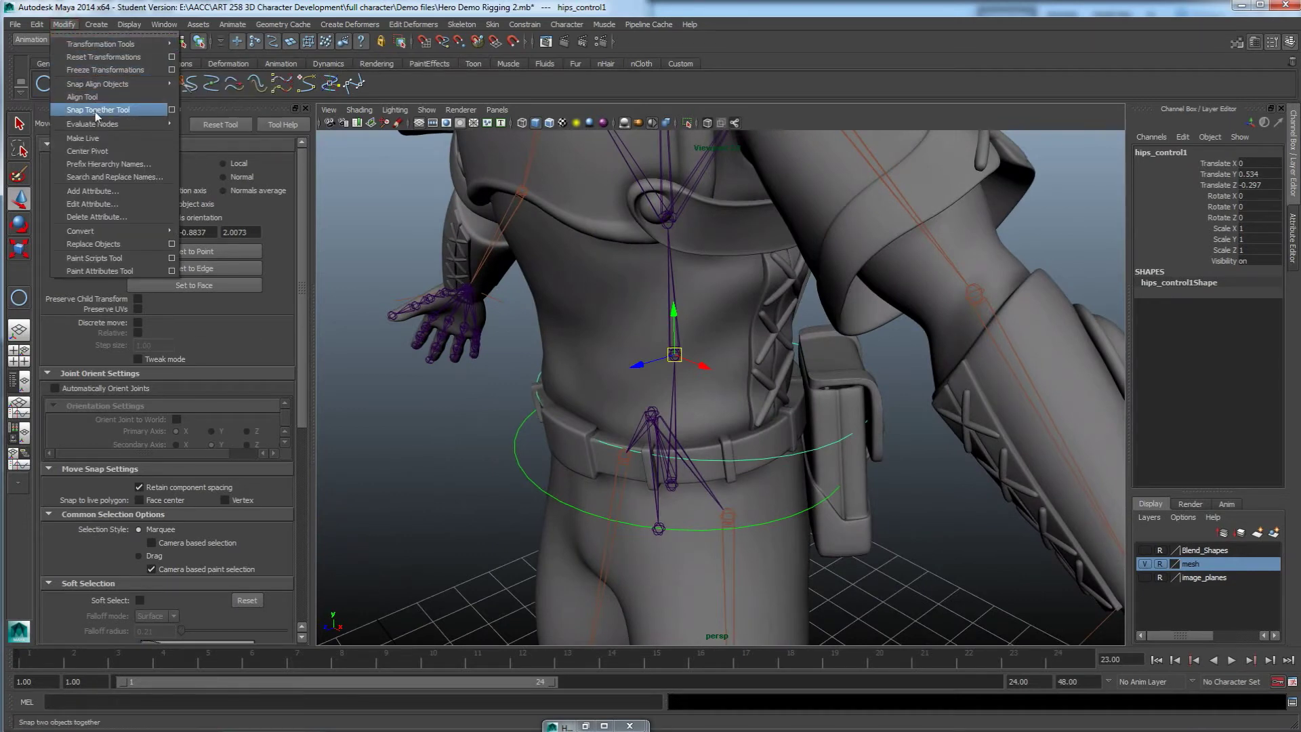
{"action": "left_click", "coordinate": [87, 151]}
Step: Template the mesh layer, snap the circle onto the spine joint at Translate Y 0.909 and Translate Z 0.035, and return the layer to reference
{"action": "mouse_move", "coordinate": [474, 414]}
{"action": "left_mouse_down", "text": "alt"}
{"action": "mouse_move", "coordinate": [529, 411]}
{"action": "mouse_move", "coordinate": [467, 408]}
{"action": "left_mouse_up", "text": "alt"}
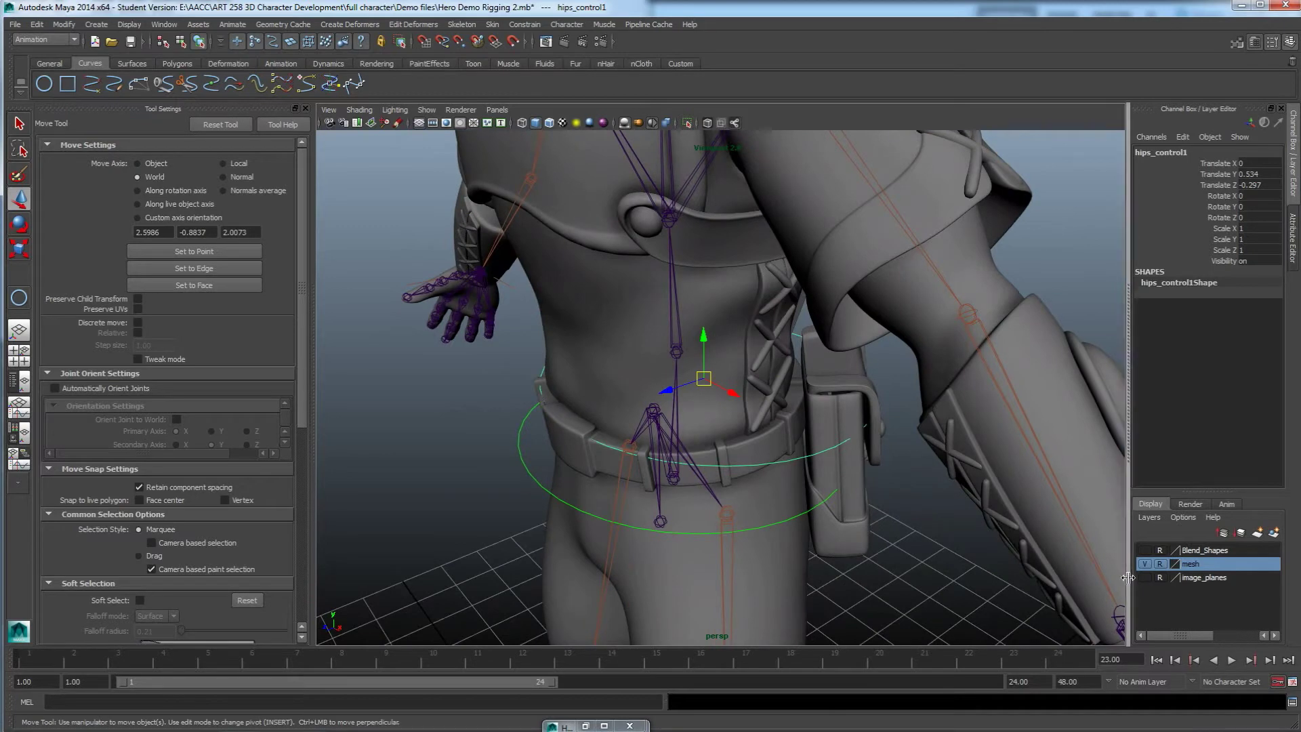
{"action": "left_click", "coordinate": [1161, 565]}
{"action": "left_click_drag", "start_coordinate": [667, 440], "coordinate": [609, 366], "text": "alt"}
{"action": "key", "text": "v"}
{"action": "middle_click", "coordinate": [626, 325]}
{"action": "left_click", "coordinate": [1160, 565]}
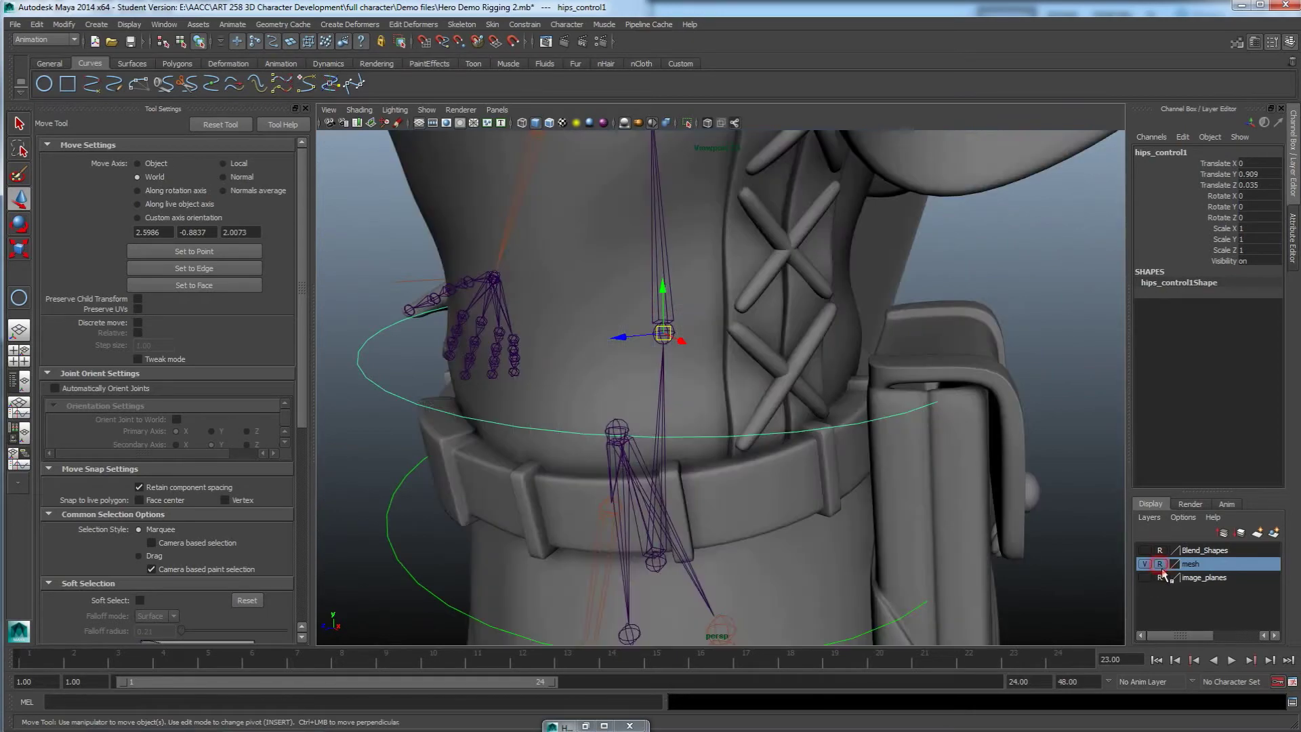
{"action": "left_click_drag", "start_coordinate": [743, 497], "coordinate": [660, 404], "text": "alt"}
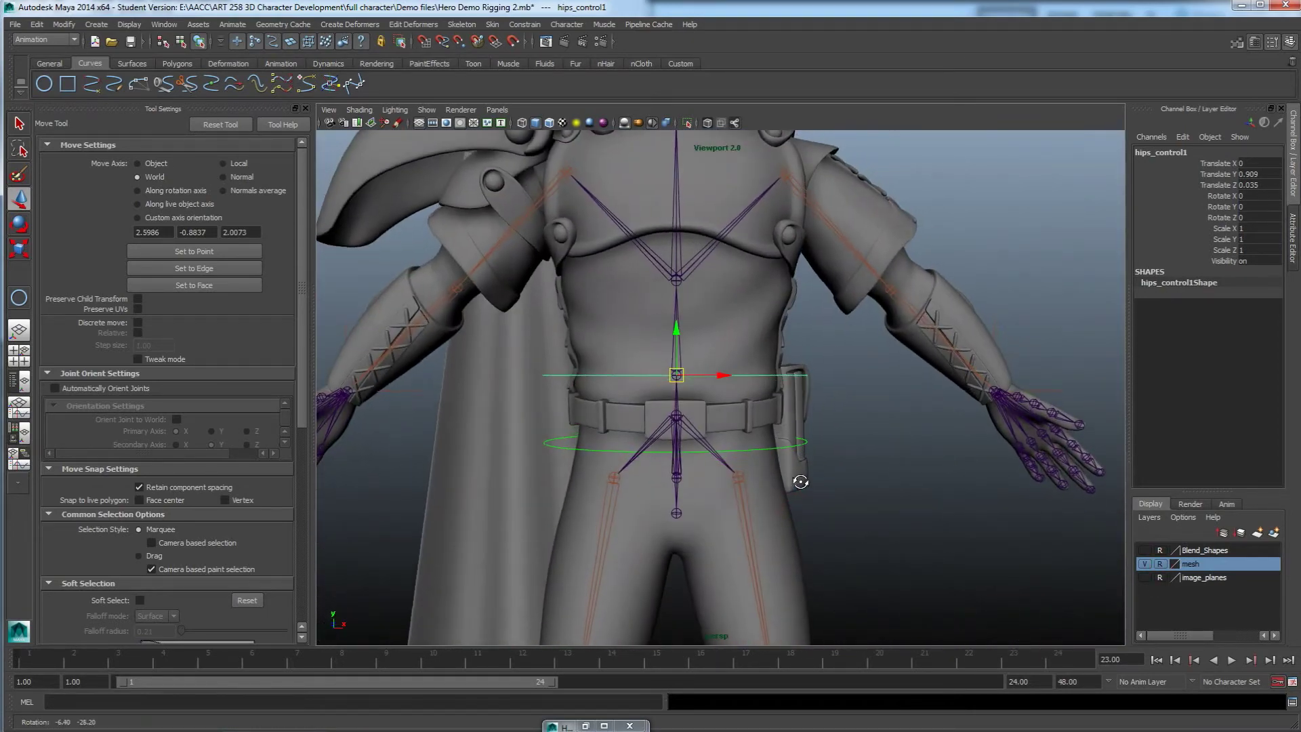
Step: Rename the circle at the spine joint above the belt to back_control
{"action": "left_click_drag", "start_coordinate": [743, 513], "coordinate": [651, 381], "text": "alt"}
{"action": "double_click", "coordinate": [1141, 153]}
{"action": "type", "text": "back_control"}
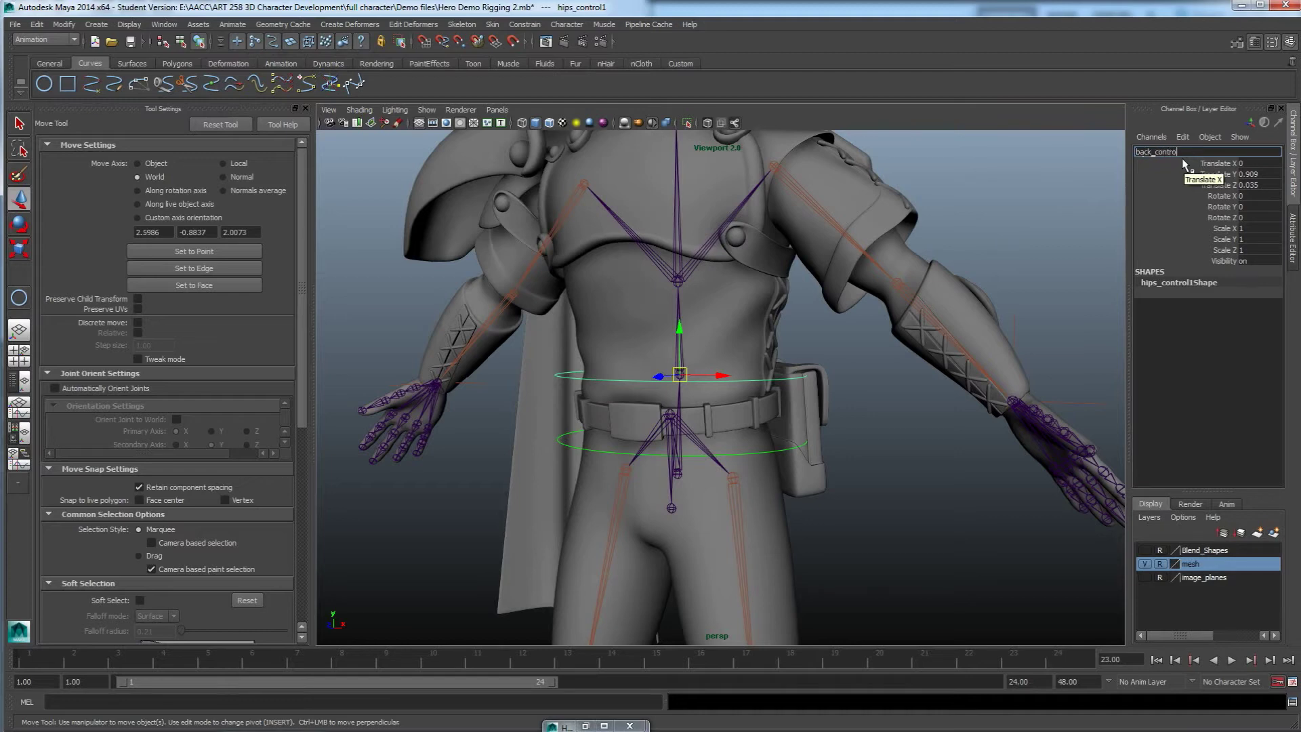
{"action": "key", "text": "Return"}
{"action": "left_click_drag", "start_coordinate": [776, 391], "coordinate": [764, 410], "text": "alt"}
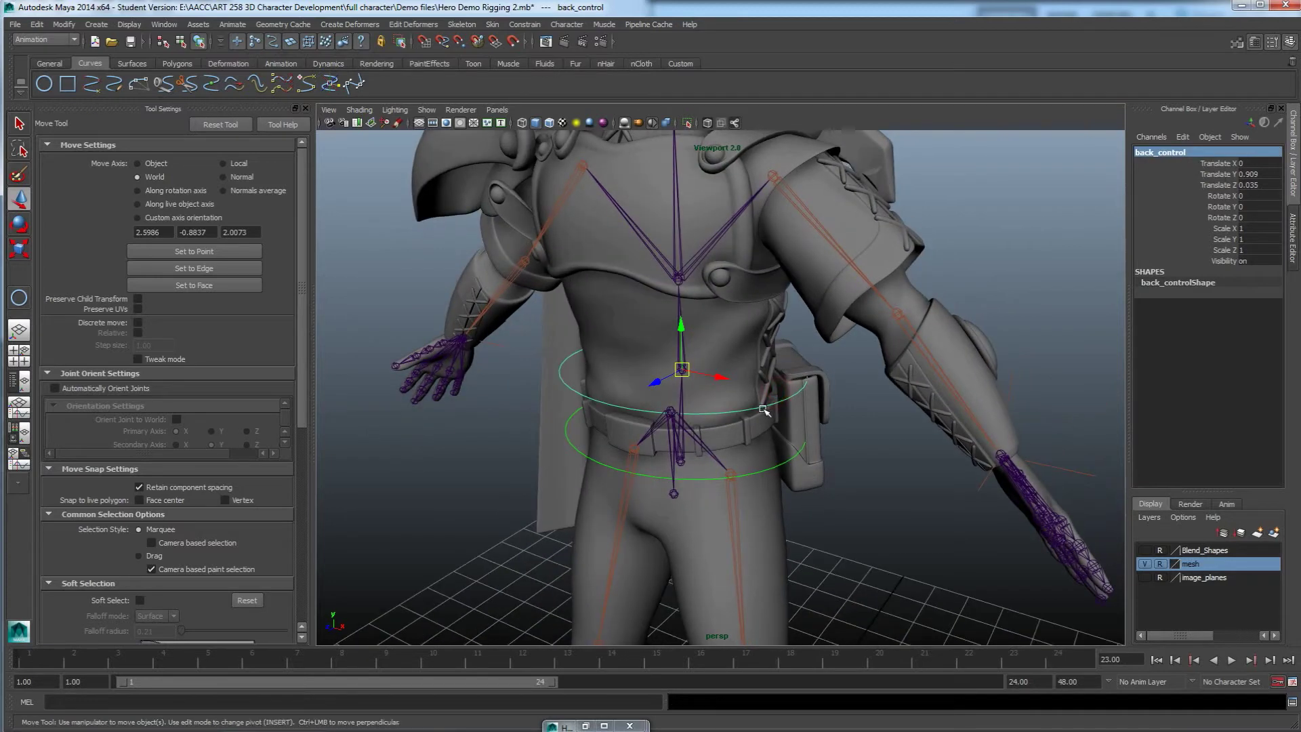
Step: Duplicate back_control, template the mesh layer, and snap the copy onto the chest joint at Translate Y 2.204 and Translate Z 0.081
{"action": "key", "text": "ctrl+d"}
{"action": "key", "text": "v"}
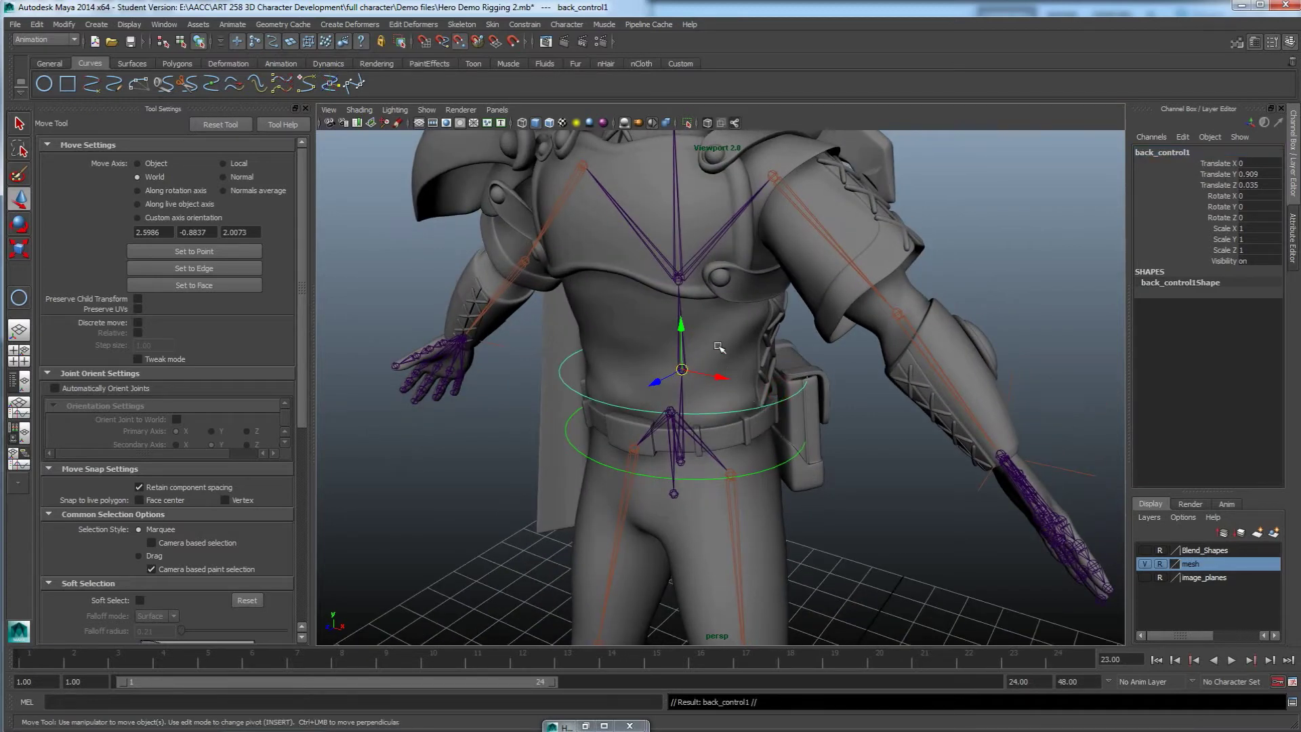
{"action": "left_click", "coordinate": [1158, 564]}
{"action": "middle_click_drag", "start_coordinate": [661, 310], "coordinate": [678, 279]}
{"action": "left_click_drag", "start_coordinate": [742, 440], "coordinate": [857, 469], "text": "alt"}
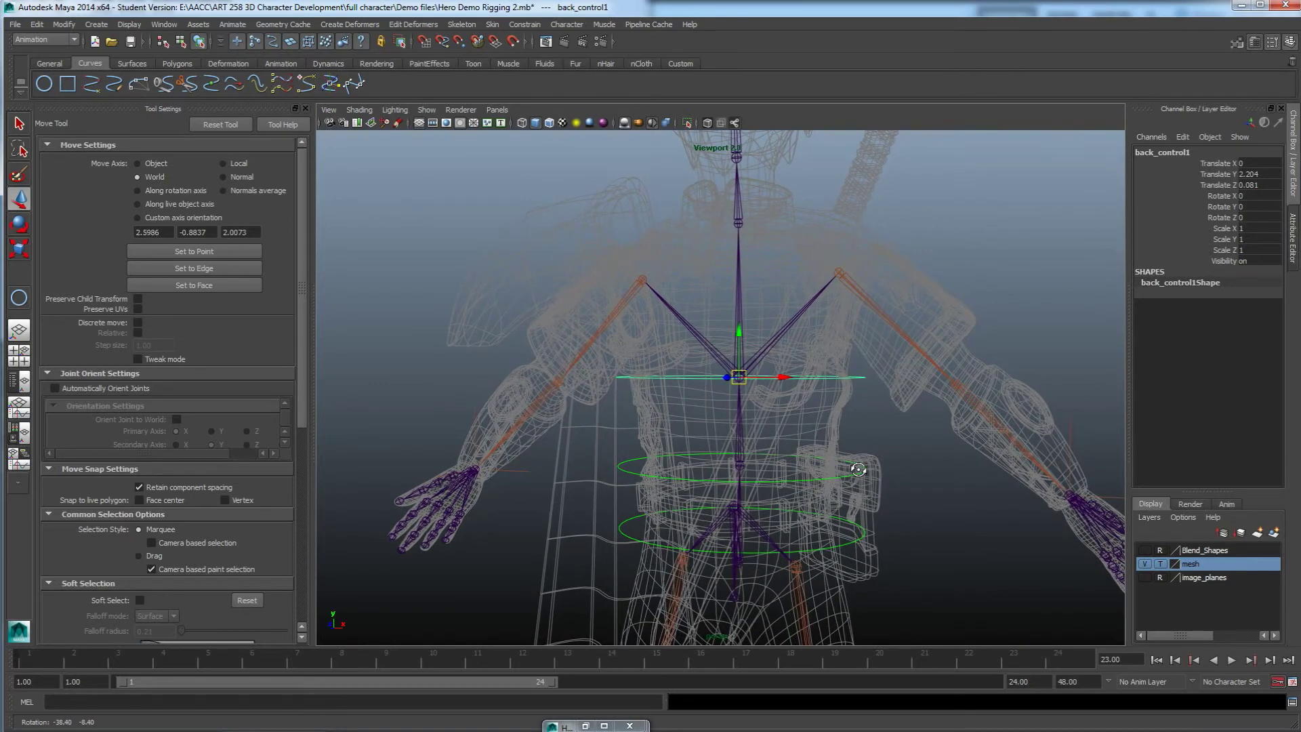
Step: Try lowering the copied circle slightly below the chest joint to Translate Y 2.057 and checking it against the shaded mesh
{"action": "left_click_drag", "start_coordinate": [738, 331], "coordinate": [741, 343]}
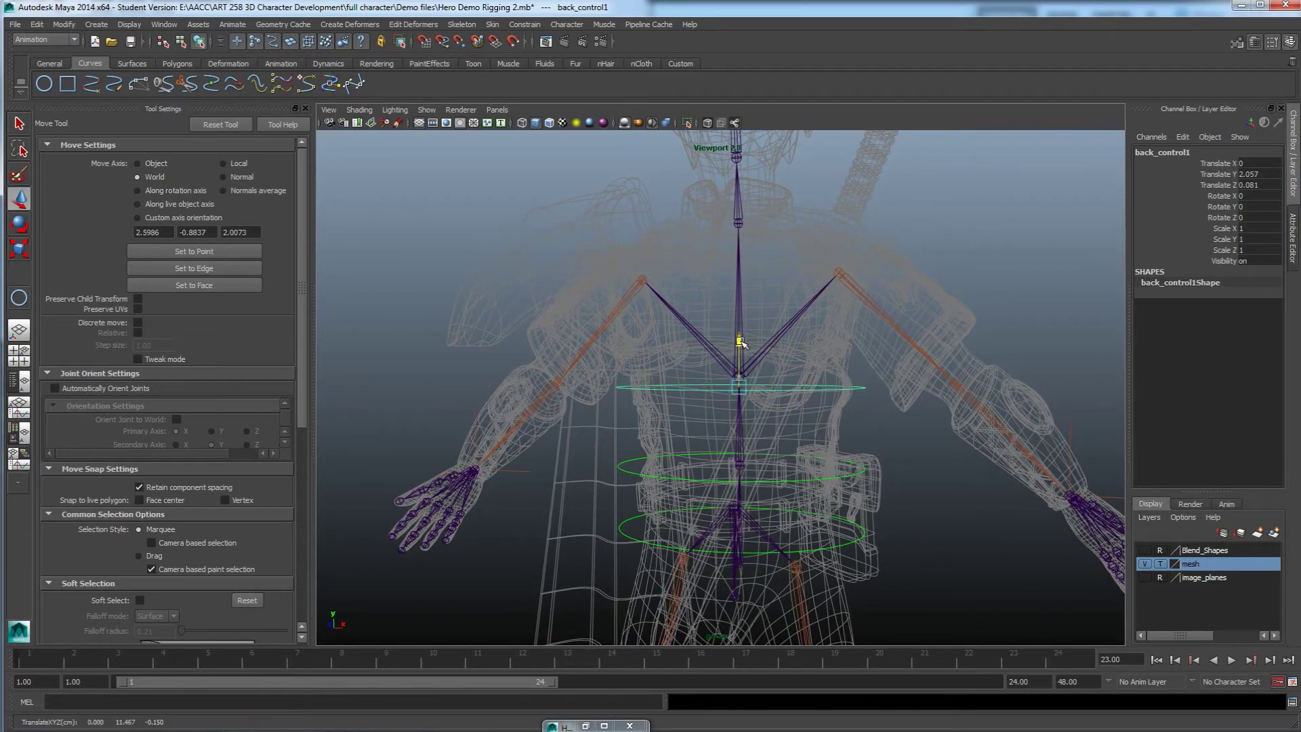
{"action": "left_click", "coordinate": [1161, 565]}
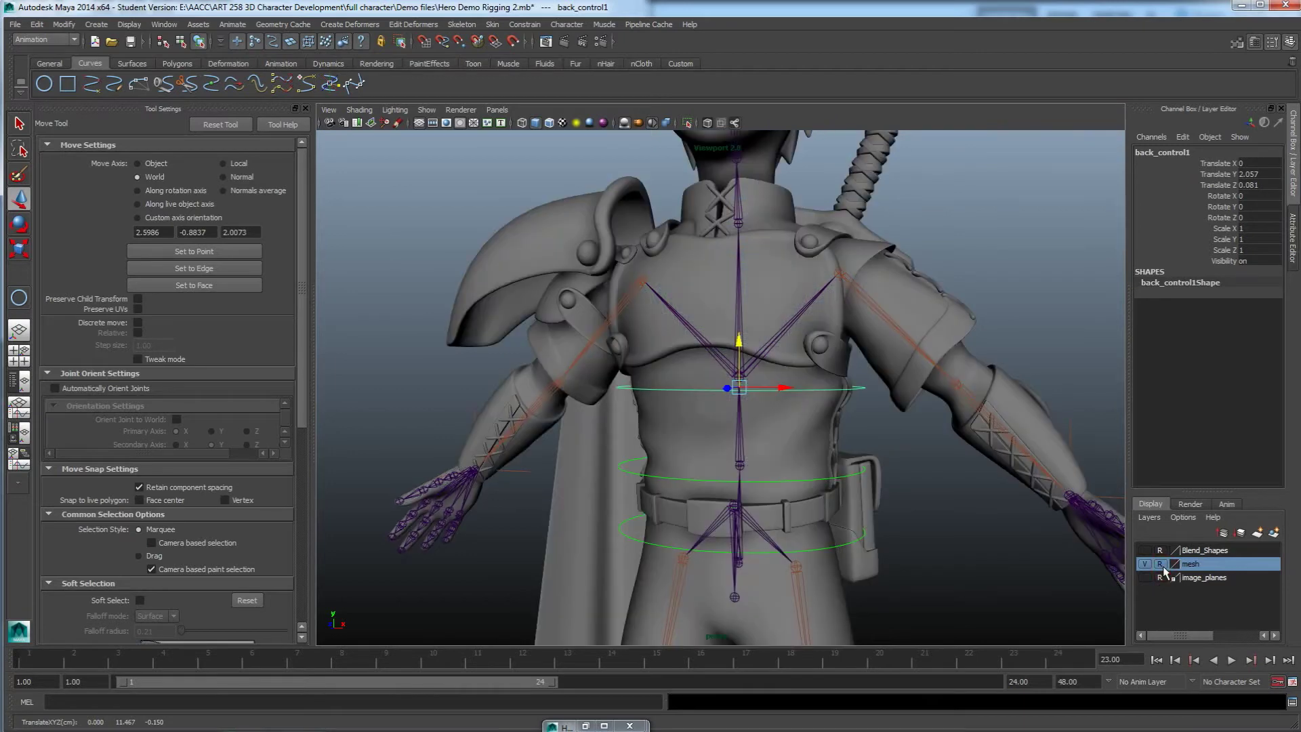
{"action": "left_click_drag", "start_coordinate": [735, 347], "coordinate": [736, 339]}
{"action": "mouse_move", "coordinate": [720, 393]}
{"action": "left_mouse_down", "text": "alt"}
{"action": "mouse_move", "coordinate": [701, 387]}
{"action": "mouse_move", "coordinate": [744, 398]}
{"action": "left_mouse_up", "text": "alt"}
{"action": "key", "text": "ctrl+z"}
{"action": "key", "text": "ctrl+z"}
{"action": "key", "text": "ctrl+z"}
Step: Set the mesh layer to normal display and rename the circle at the chest joint to chest_control
{"action": "left_click", "coordinate": [1160, 564]}
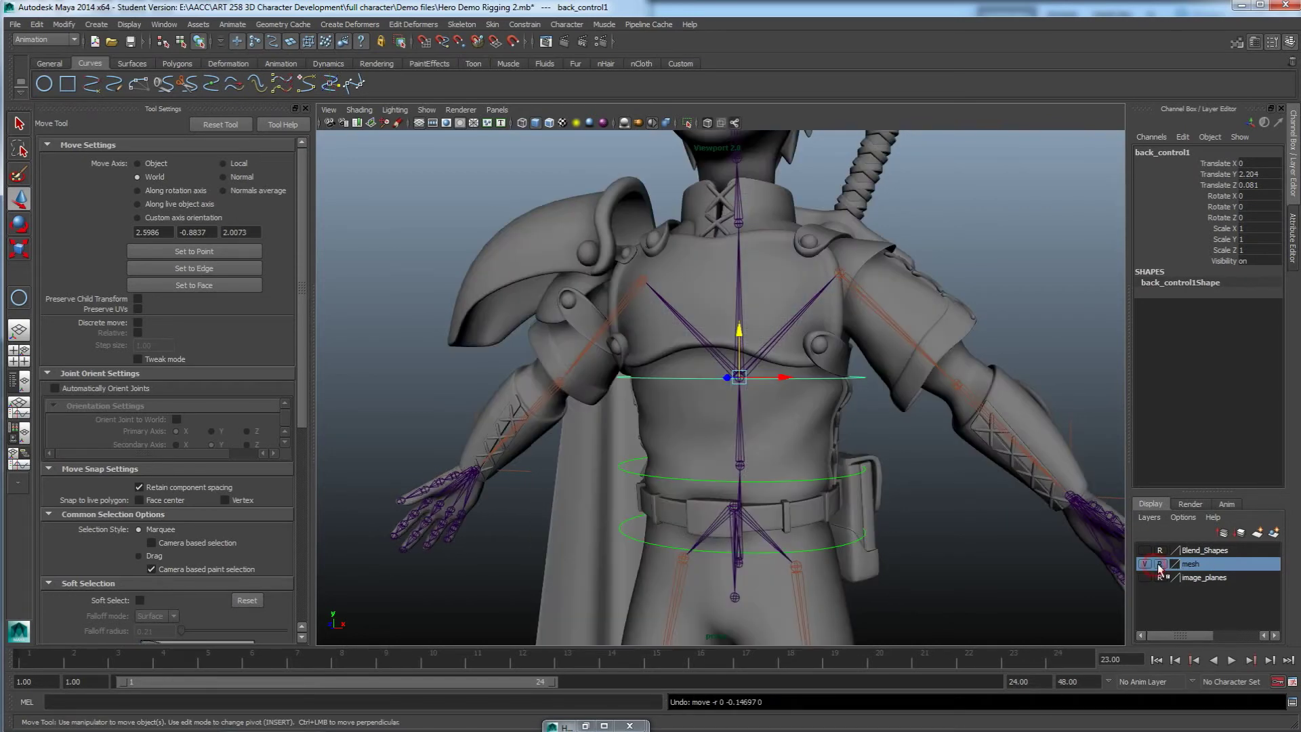
{"action": "left_click_drag", "start_coordinate": [848, 464], "coordinate": [712, 480], "text": "alt"}
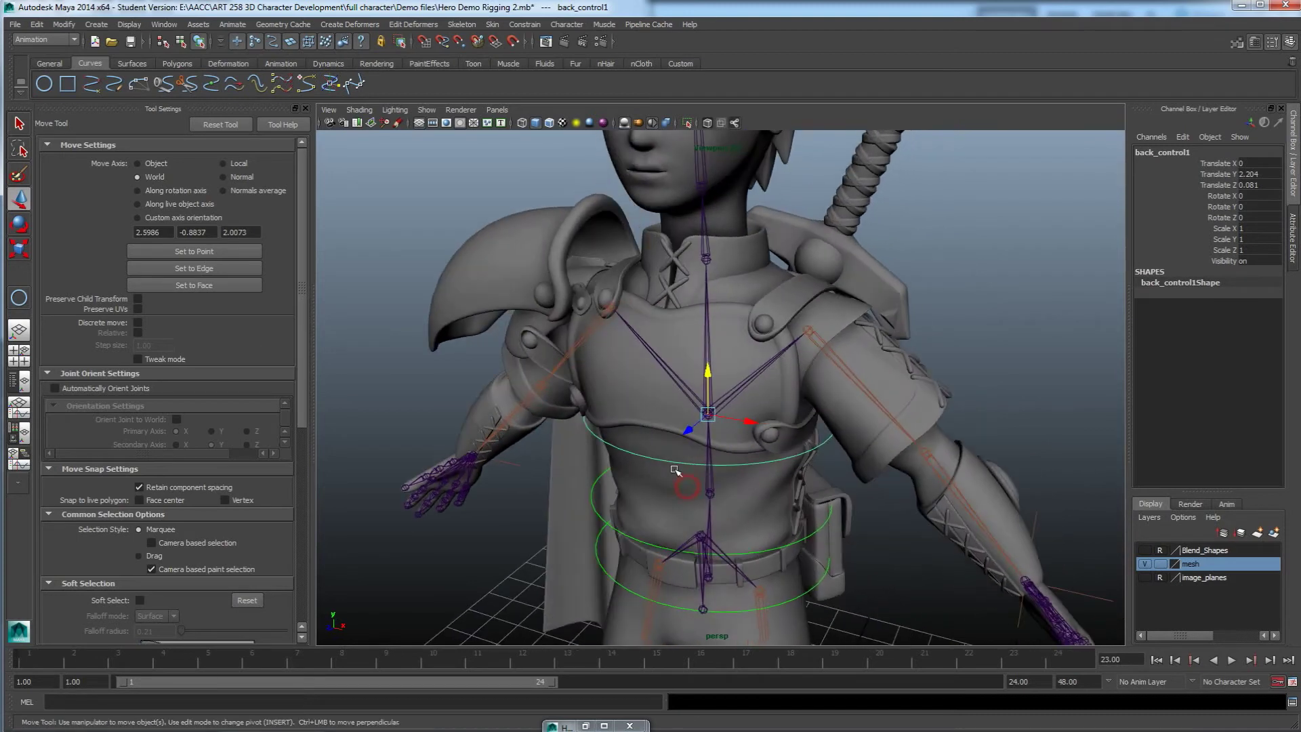
{"action": "right_click_drag", "start_coordinate": [711, 479], "coordinate": [720, 500], "text": "alt"}
{"action": "left_click_drag", "start_coordinate": [720, 500], "coordinate": [713, 499], "text": "alt"}
{"action": "right_click_drag", "start_coordinate": [715, 500], "coordinate": [695, 504], "text": "alt"}
{"action": "left_click", "coordinate": [1153, 152]}
{"action": "type", "text": "chest"}
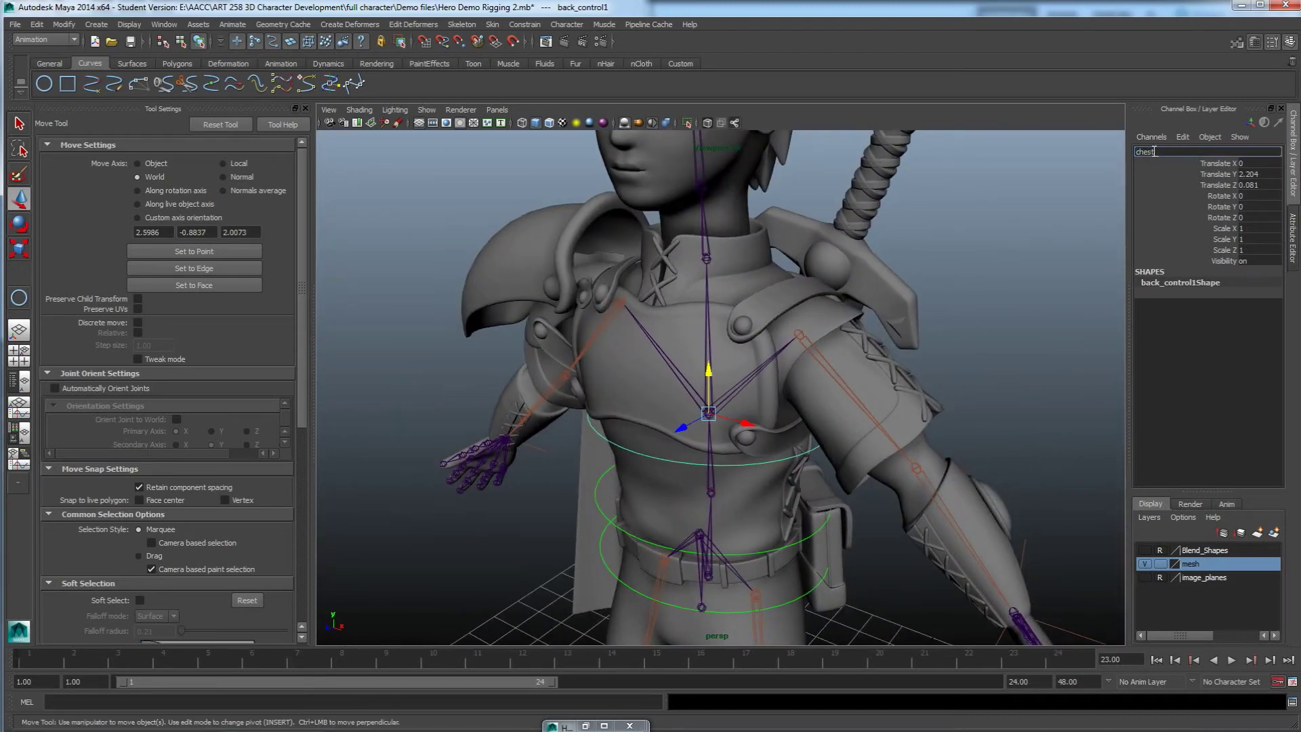
{"action": "type", "text": "_controo"}
{"action": "key", "text": "BackSpace"}
{"action": "type", "text": "l"}
{"action": "key", "text": "Return"}
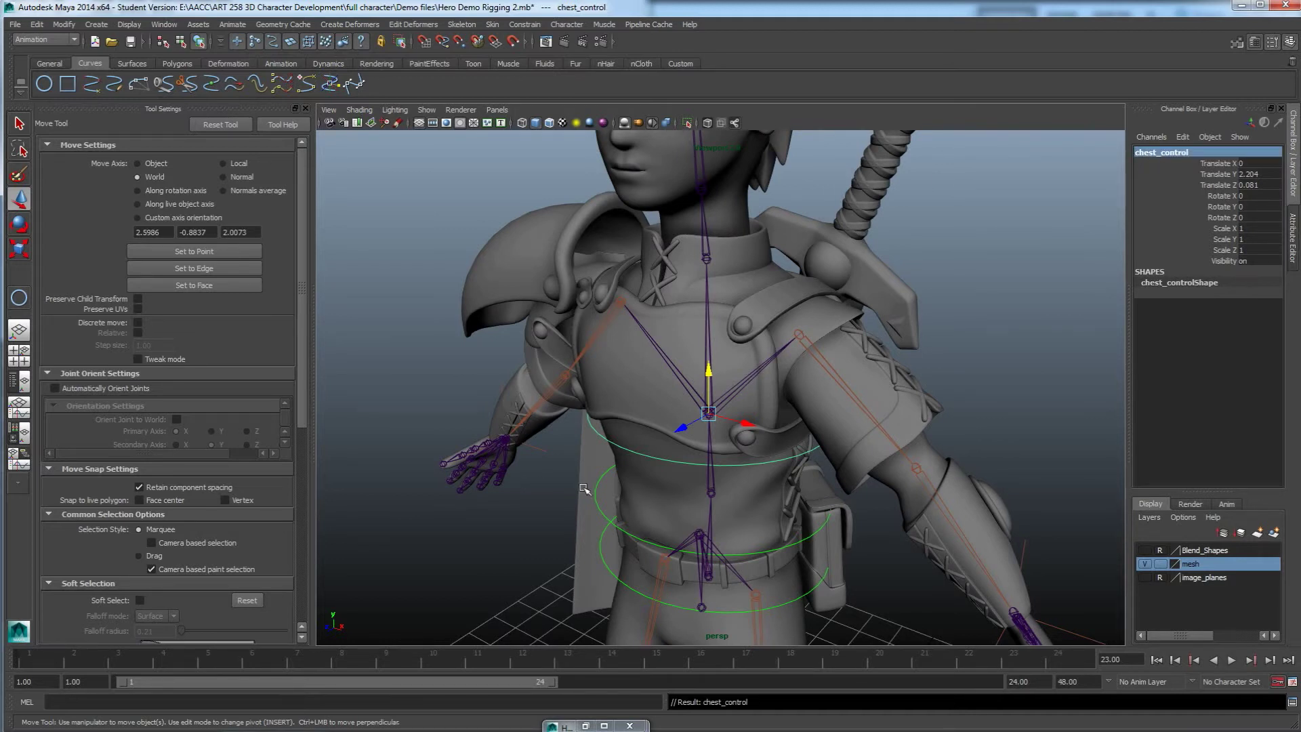
Step: Duplicate chest_control, template the mesh layer, and snap the copy onto the joint at the neck base, at Translate Y 4.411 and Translate Z 0.116
{"action": "left_click_drag", "start_coordinate": [624, 483], "coordinate": [616, 486], "text": "alt"}
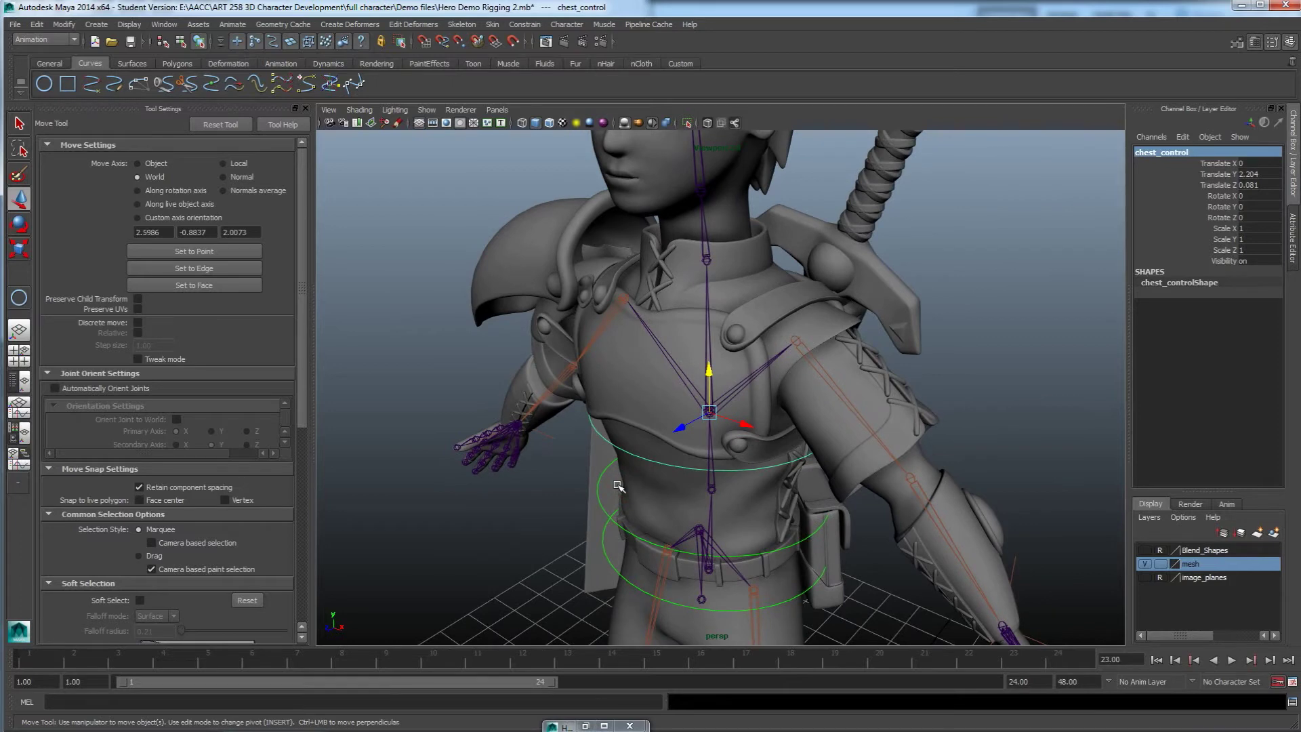
{"action": "key", "text": "ctrl+d"}
{"action": "left_click_drag", "start_coordinate": [708, 405], "coordinate": [709, 211]}
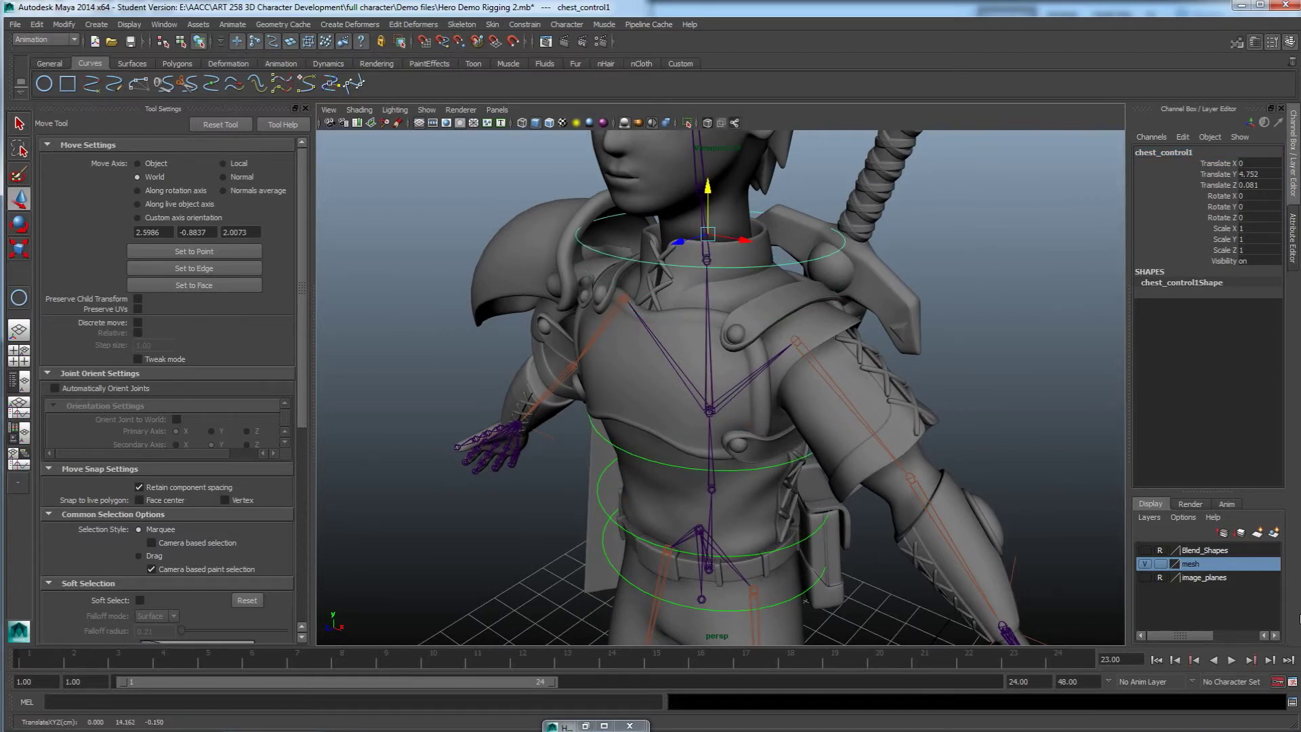
{"action": "left_click", "coordinate": [1161, 564]}
{"action": "left_click", "coordinate": [1161, 564]}
{"action": "left_click", "coordinate": [1161, 563]}
{"action": "left_click_drag", "start_coordinate": [707, 234], "coordinate": [613, 260]}
{"action": "left_click_drag", "start_coordinate": [707, 260], "coordinate": [709, 263]}
{"action": "left_click_drag", "start_coordinate": [745, 315], "coordinate": [658, 339], "text": "alt"}
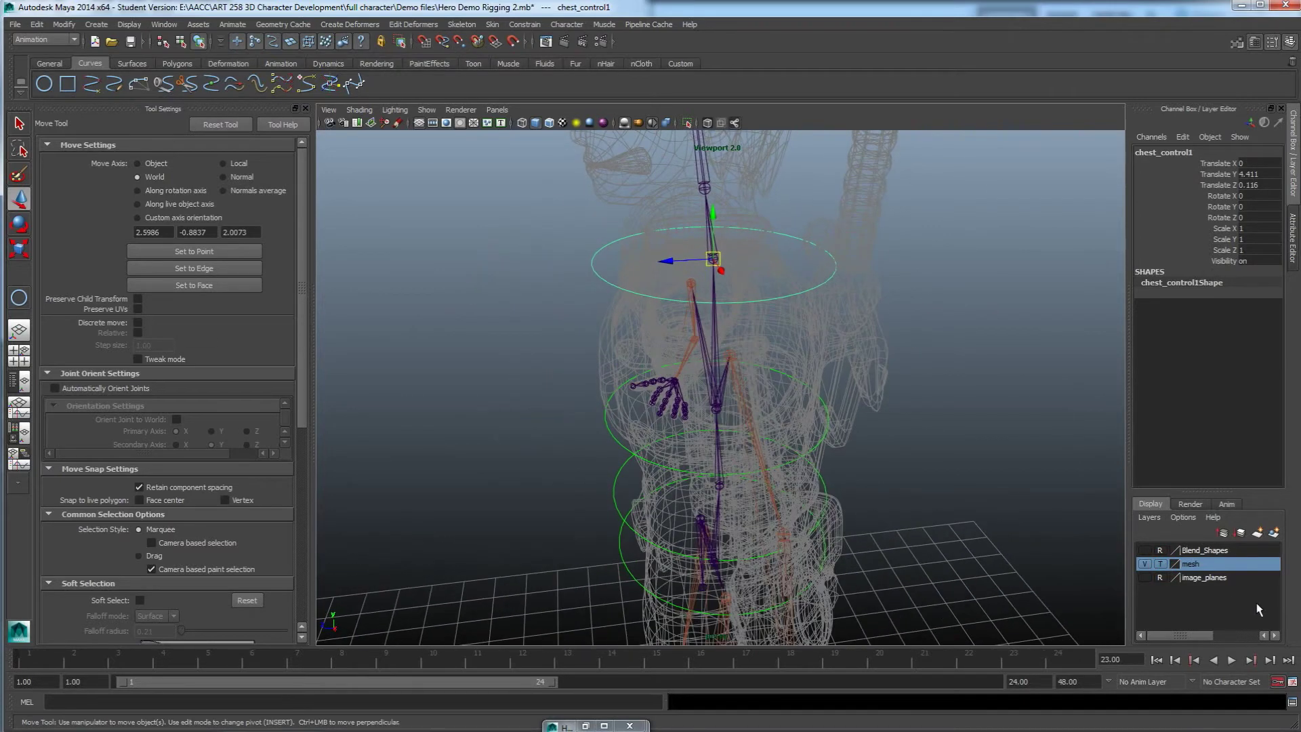
Step: Scale the circle at the neck base down uniformly to about 0.714
{"action": "left_click_drag", "start_coordinate": [870, 428], "coordinate": [834, 436], "text": "alt"}
{"action": "key", "text": "r"}
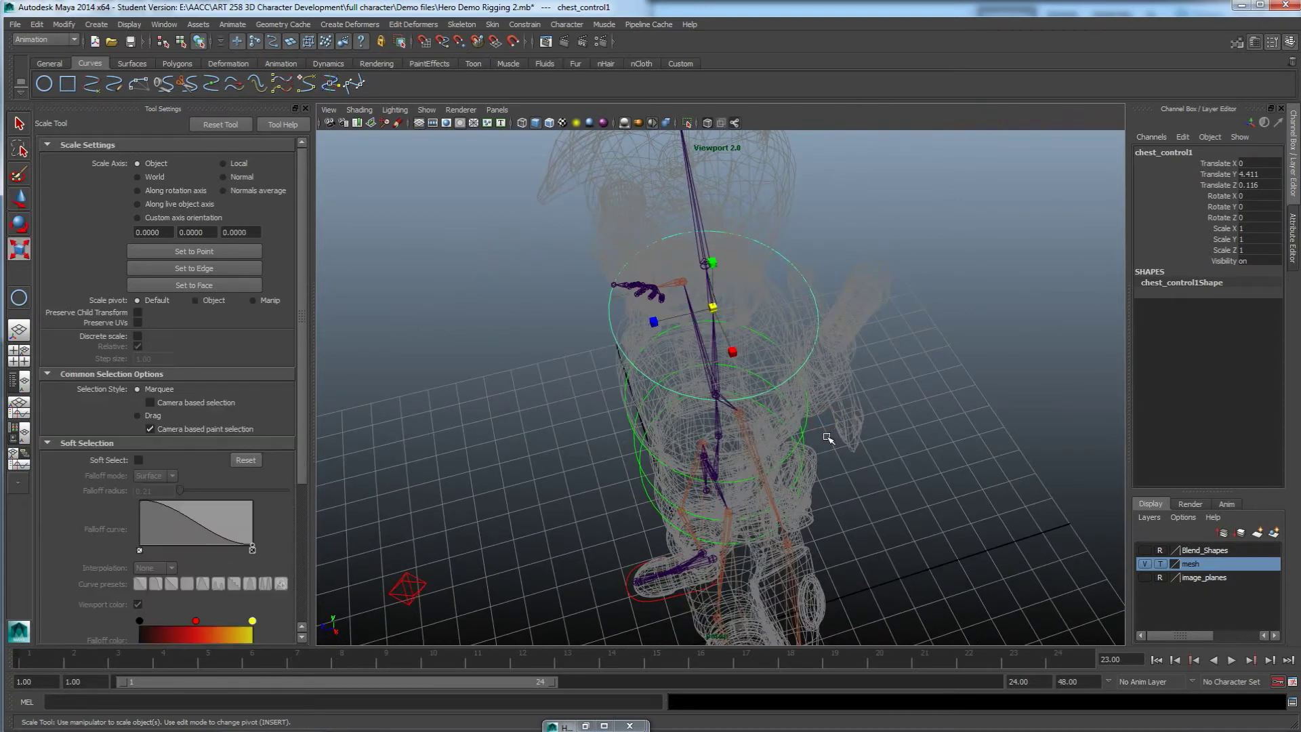
{"action": "left_click_drag", "start_coordinate": [728, 323], "coordinate": [674, 324]}
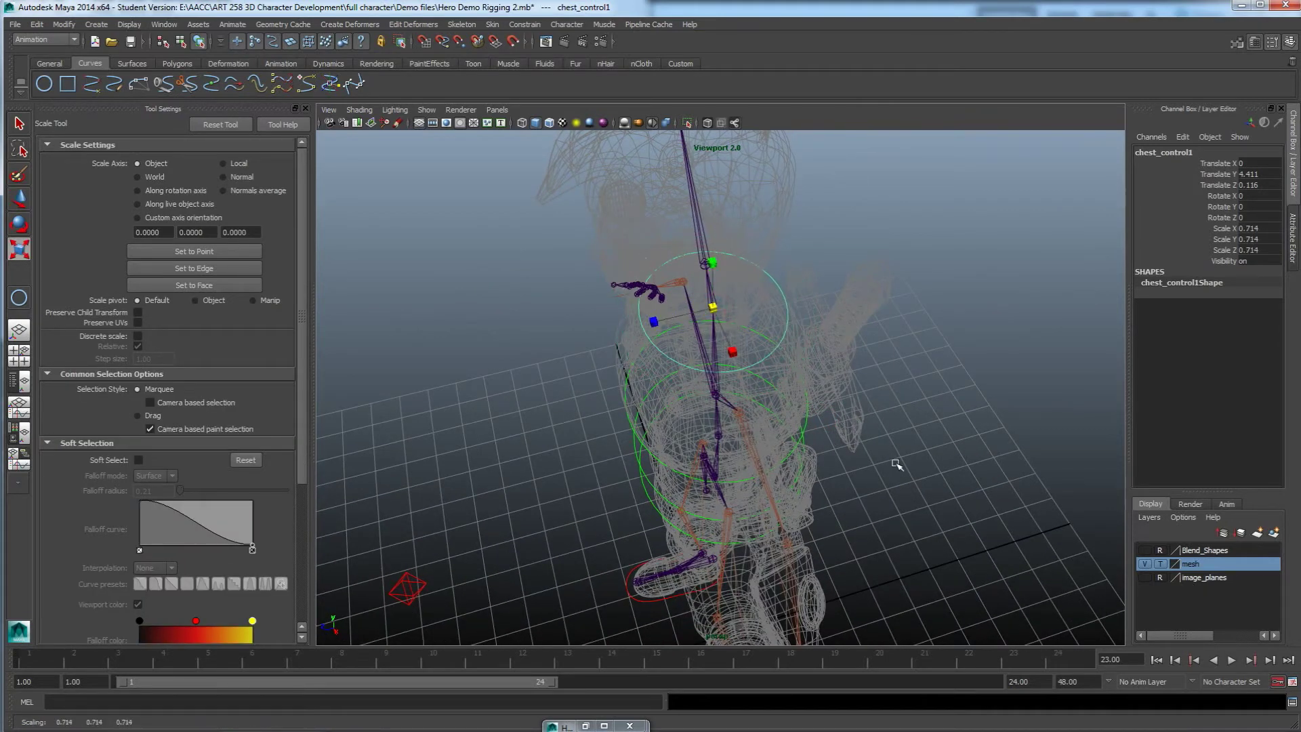
Step: Rename the scaled-down circle to neck_control and set the mesh layer back to reference
{"action": "left_click_drag", "start_coordinate": [942, 433], "coordinate": [984, 373], "text": "alt"}
{"action": "left_click", "coordinate": [1159, 154]}
{"action": "type", "text": "neck_cont"}
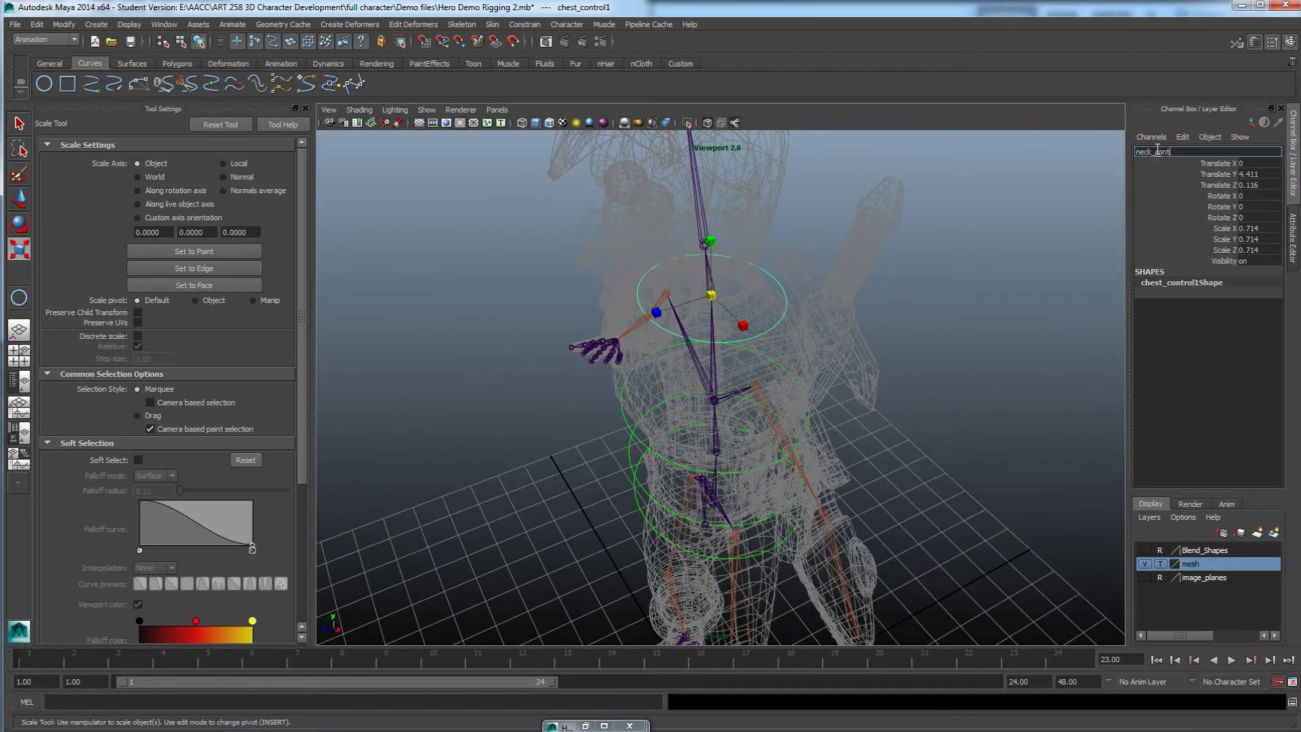
{"action": "key", "text": "Return"}
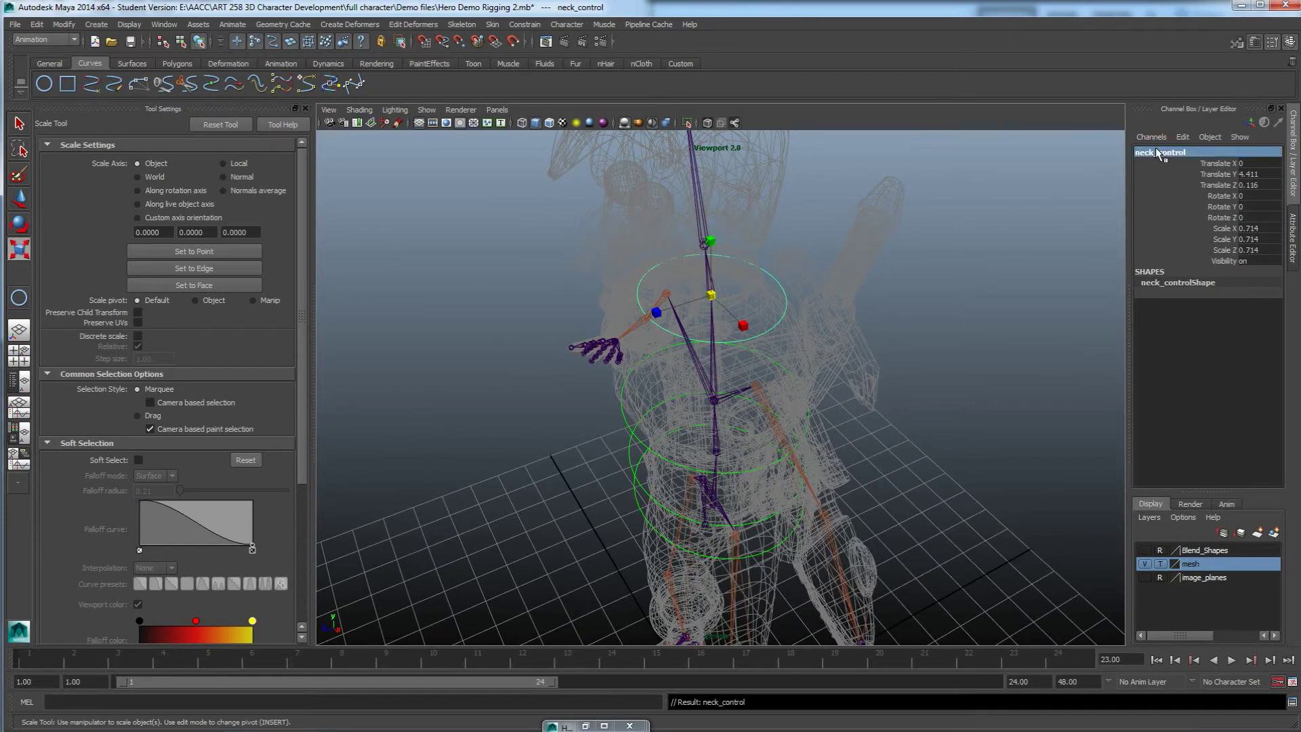
{"action": "left_click", "coordinate": [1161, 564]}
Step: Examine the neck control's fit around the collar and the head joints from several angles
{"action": "left_click_drag", "start_coordinate": [1110, 554], "coordinate": [734, 517], "text": "alt"}
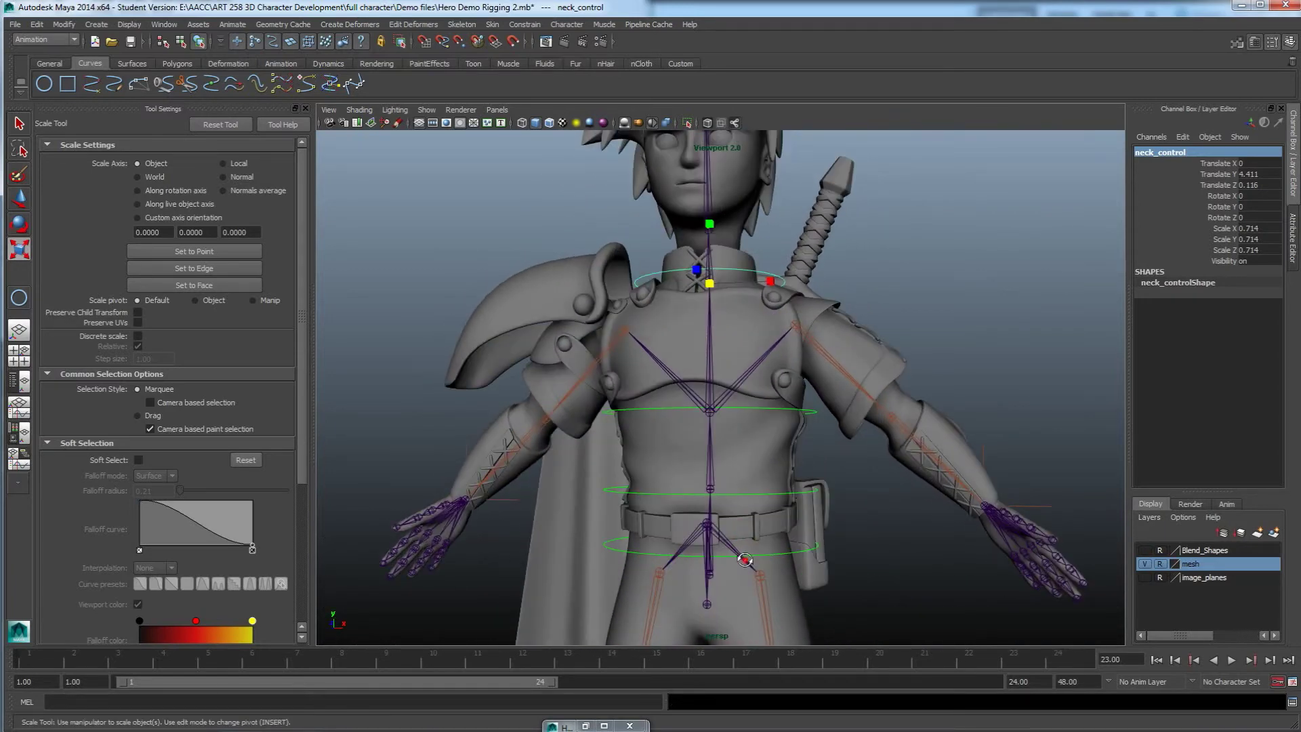
{"action": "right_click_drag", "start_coordinate": [749, 557], "coordinate": [813, 474], "text": "alt"}
{"action": "left_click_drag", "start_coordinate": [813, 474], "coordinate": [775, 447], "text": "alt"}
{"action": "middle_click_drag", "start_coordinate": [809, 390], "coordinate": [786, 501], "text": "alt"}
{"action": "left_click_drag", "start_coordinate": [786, 502], "coordinate": [737, 518], "text": "alt"}
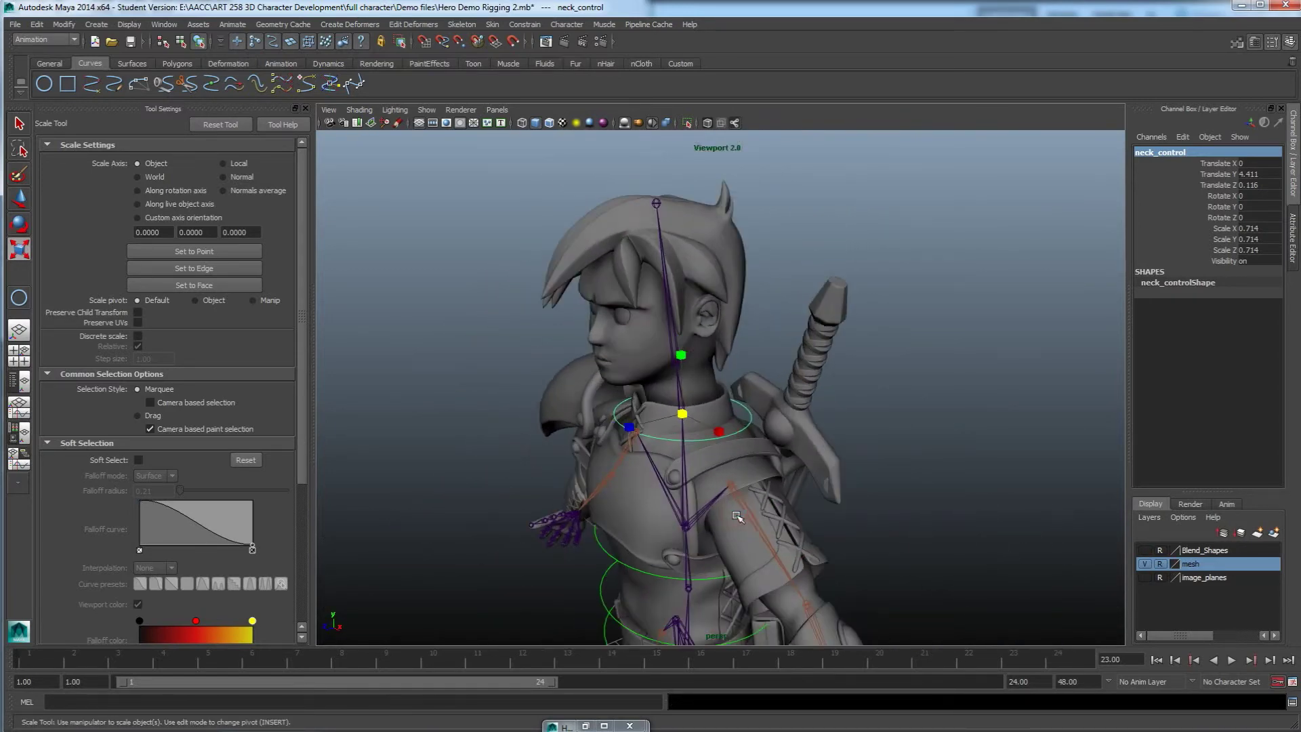
{"action": "right_click_drag", "start_coordinate": [738, 518], "coordinate": [816, 488], "text": "alt"}
{"action": "middle_click_drag", "start_coordinate": [816, 488], "coordinate": [857, 502], "text": "alt"}
{"action": "left_click_drag", "start_coordinate": [800, 515], "coordinate": [783, 507], "text": "alt"}
{"action": "left_click_drag", "start_coordinate": [674, 433], "coordinate": [747, 444], "text": "alt"}
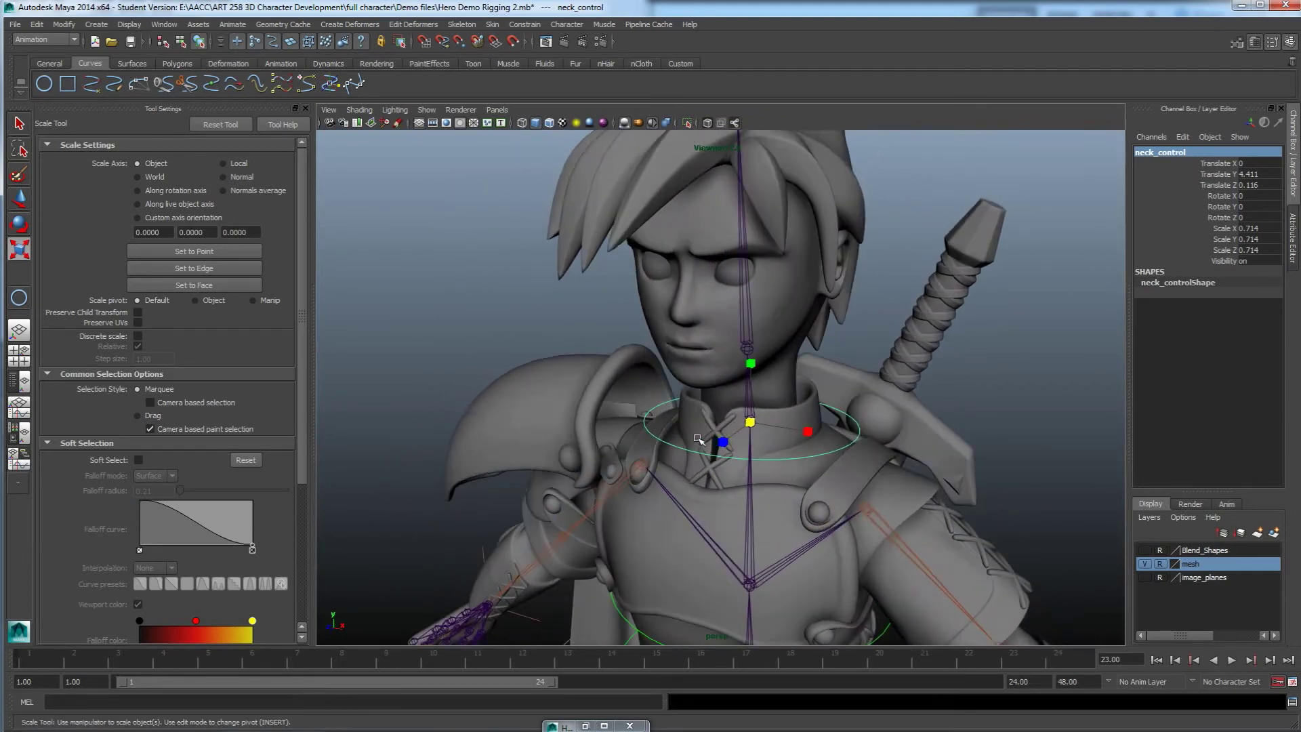
{"action": "right_click_drag", "start_coordinate": [693, 483], "coordinate": [668, 508], "text": "alt"}
{"action": "left_click_drag", "start_coordinate": [698, 525], "coordinate": [727, 509], "text": "alt"}
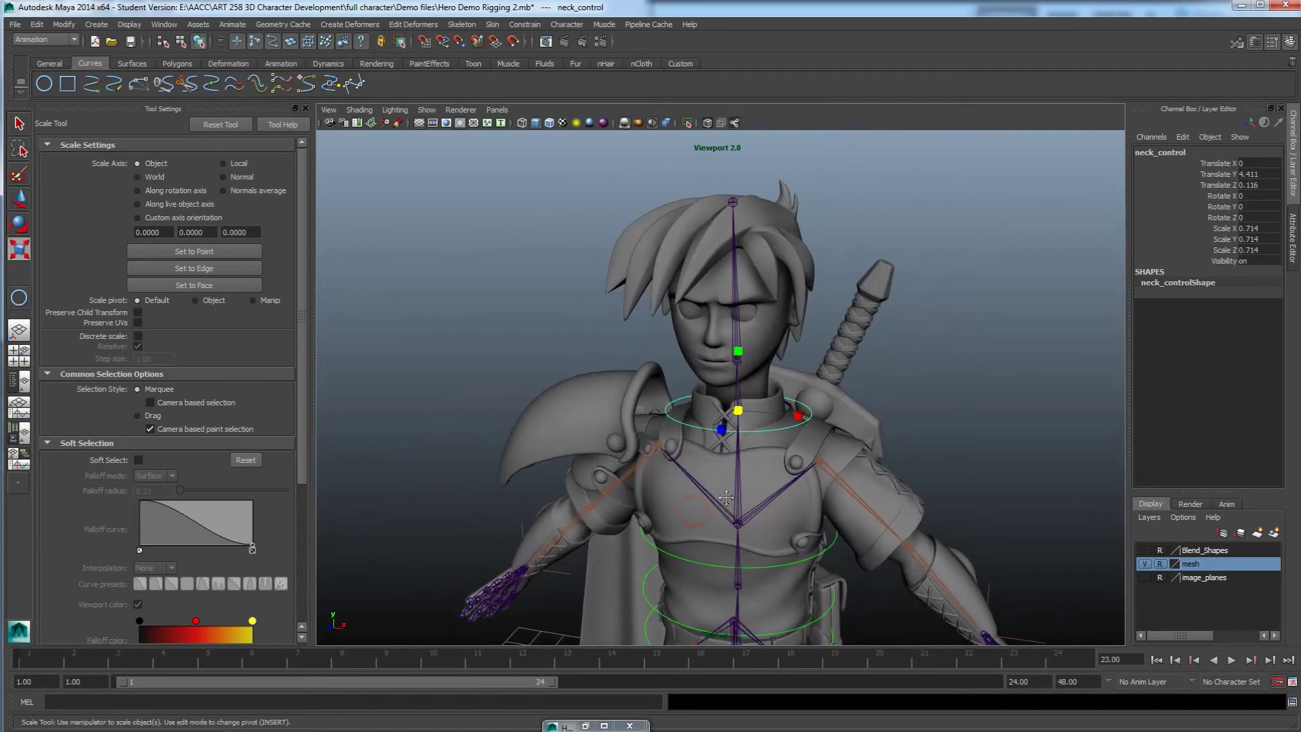
{"action": "middle_click_drag", "start_coordinate": [727, 509], "coordinate": [715, 435], "text": "alt"}
Step: Draw a NURBS circle around the head in the front view, centered between the eyes at about Translate Y 15.763
{"action": "key", "text": "space"}
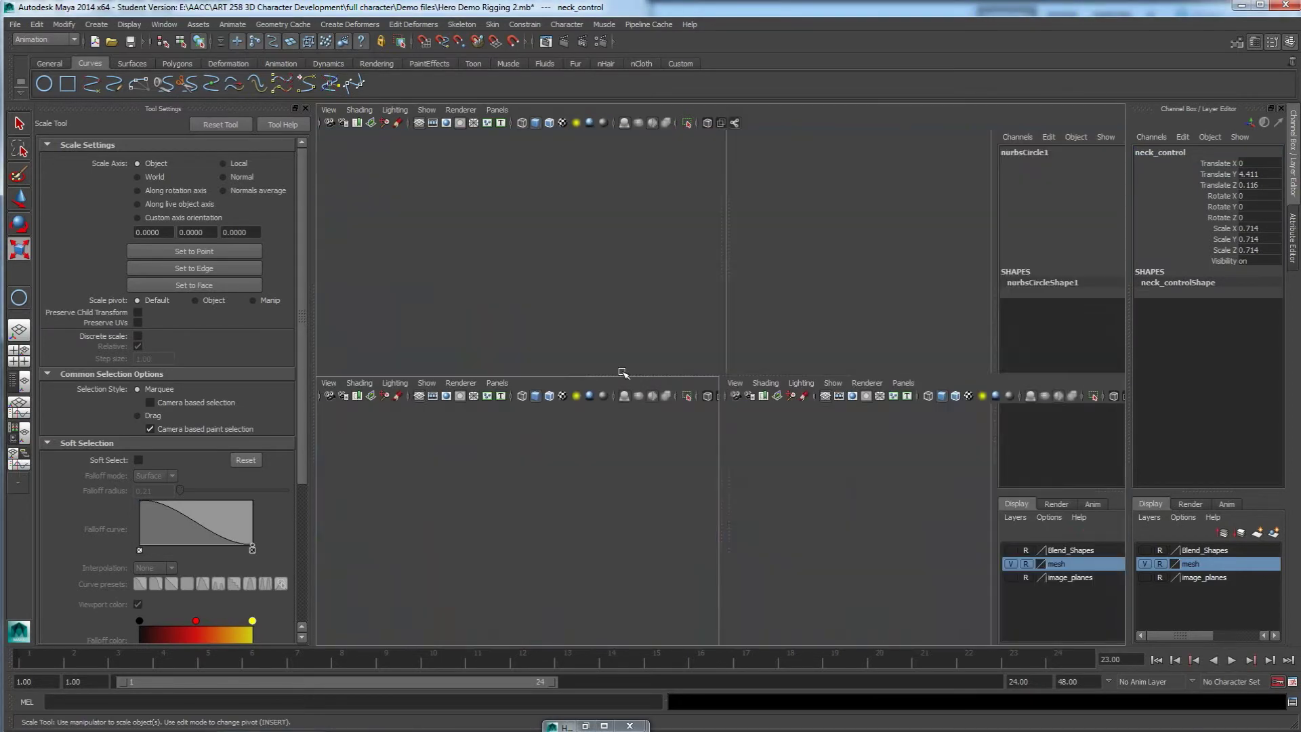
{"action": "key", "text": "space"}
{"action": "middle_click_drag", "start_coordinate": [689, 486], "coordinate": [696, 513], "text": "alt"}
{"action": "right_click_drag", "start_coordinate": [696, 512], "coordinate": [752, 497], "text": "alt"}
{"action": "middle_click_drag", "start_coordinate": [529, 451], "coordinate": [701, 456], "text": "alt"}
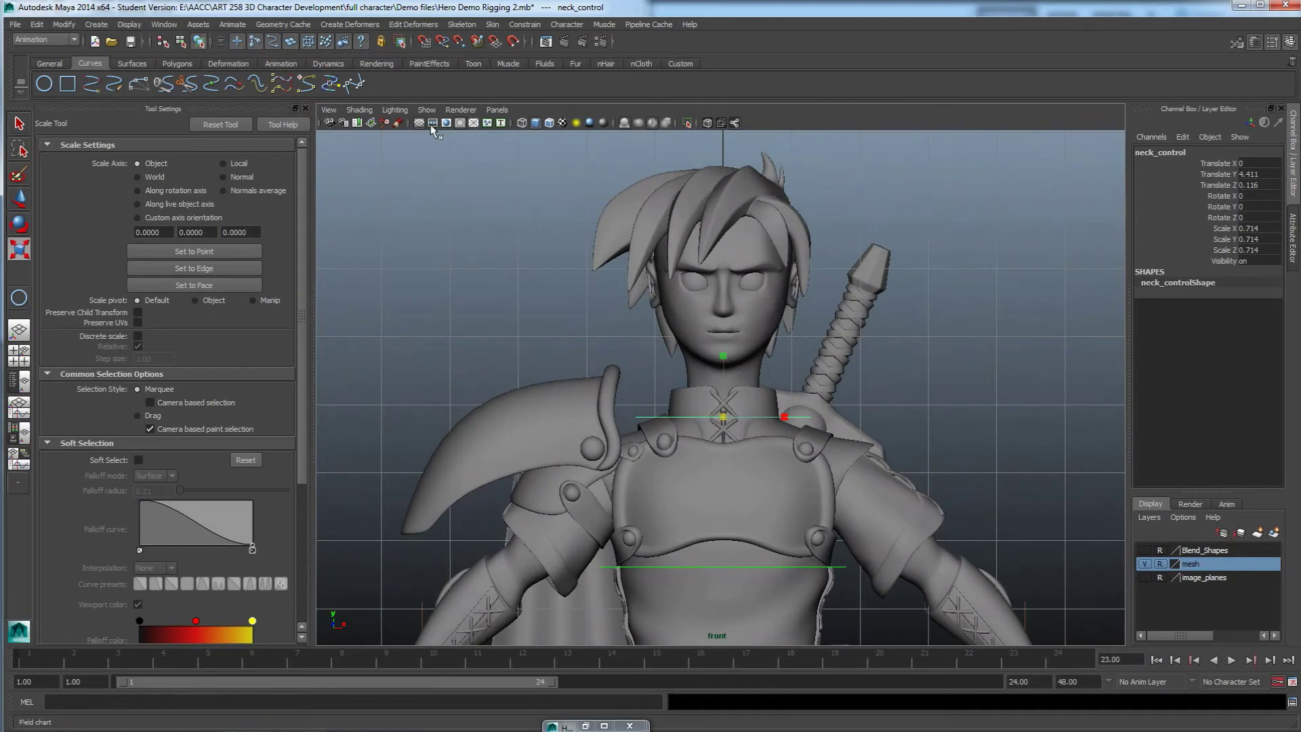
{"action": "left_click", "coordinate": [43, 83]}
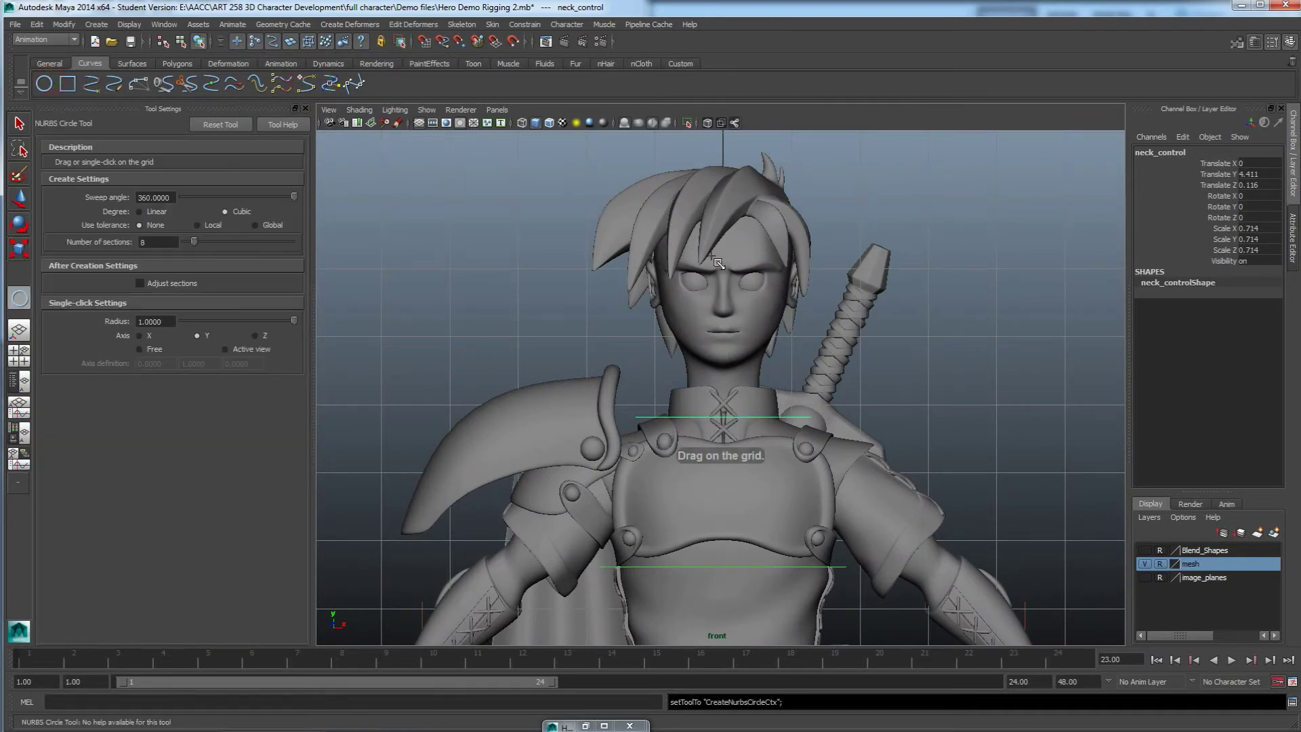
{"action": "left_click_drag", "start_coordinate": [723, 285], "coordinate": [755, 413]}
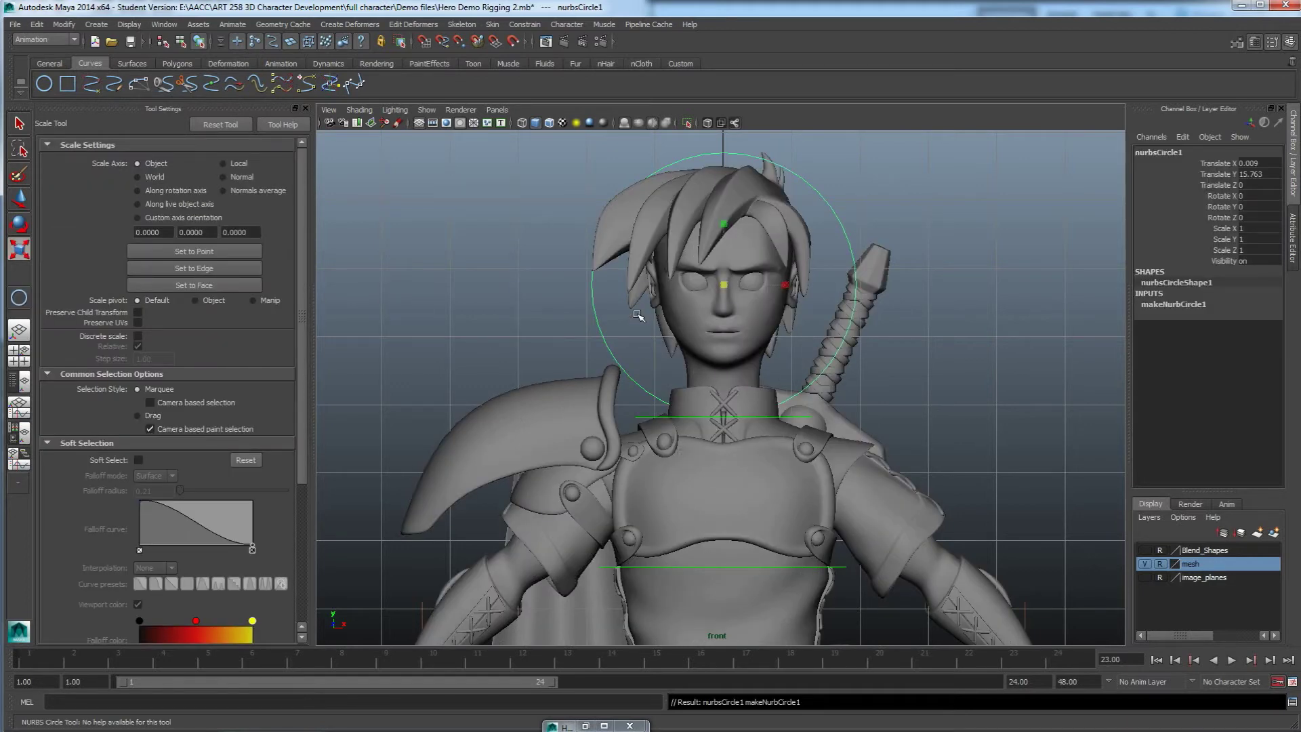
Step: Show the front view in wireframe and snap the head circle to the grid at Translate X 0 and Translate Y 15
{"action": "key", "text": "4"}
{"action": "scroll", "coordinate": [735, 390], "scroll_direction": "up", "scroll_amount": 4}
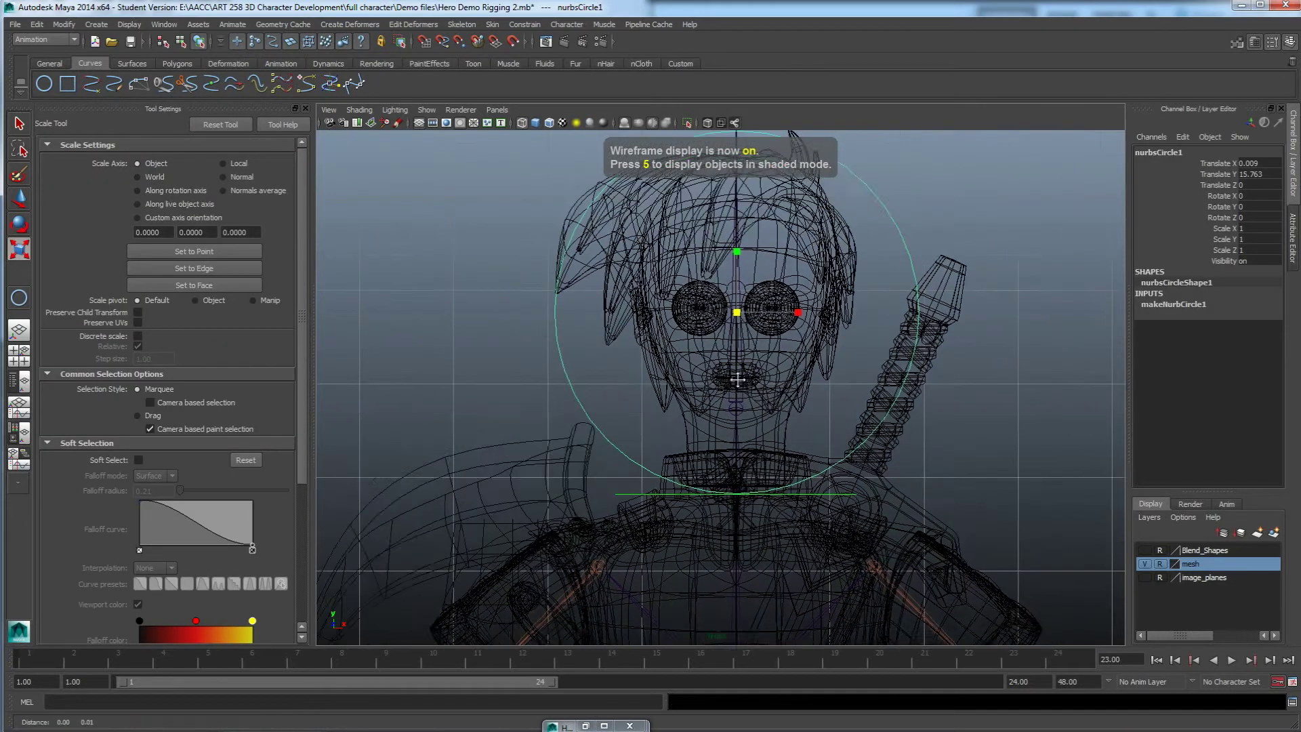
{"action": "key", "text": "w"}
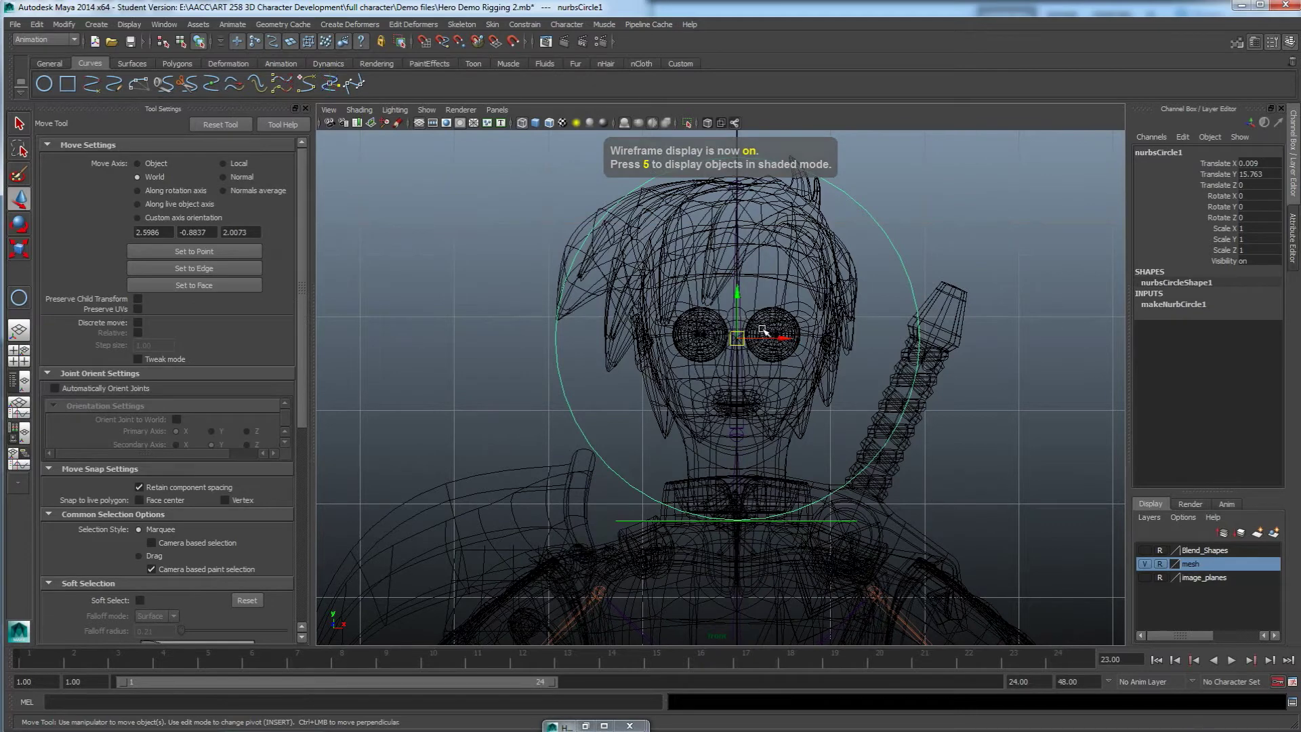
{"action": "key", "text": "x"}
{"action": "middle_click_drag", "start_coordinate": [756, 393], "coordinate": [738, 410]}
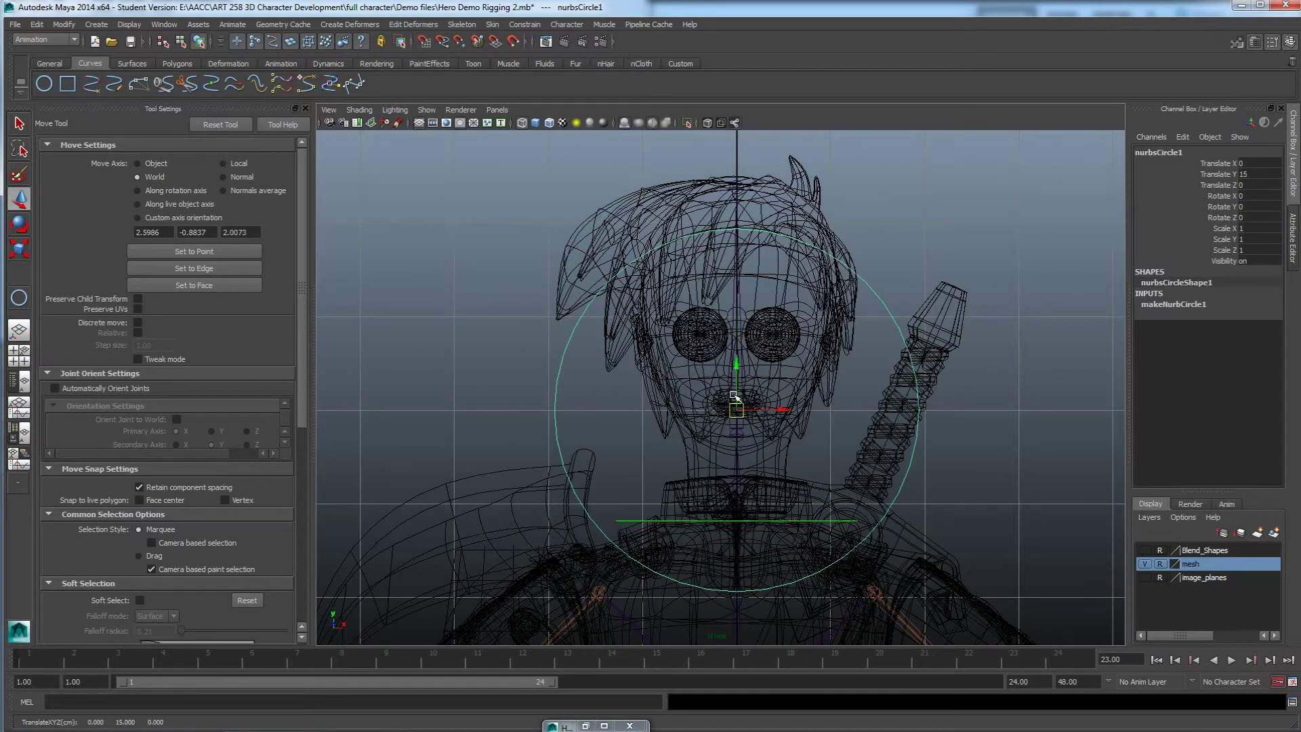
Step: Raise the head circle to about Translate Y 16.092 and scale it to about 0.759 in X and 0.915 in Y
{"action": "left_click_drag", "start_coordinate": [737, 377], "coordinate": [727, 274]}
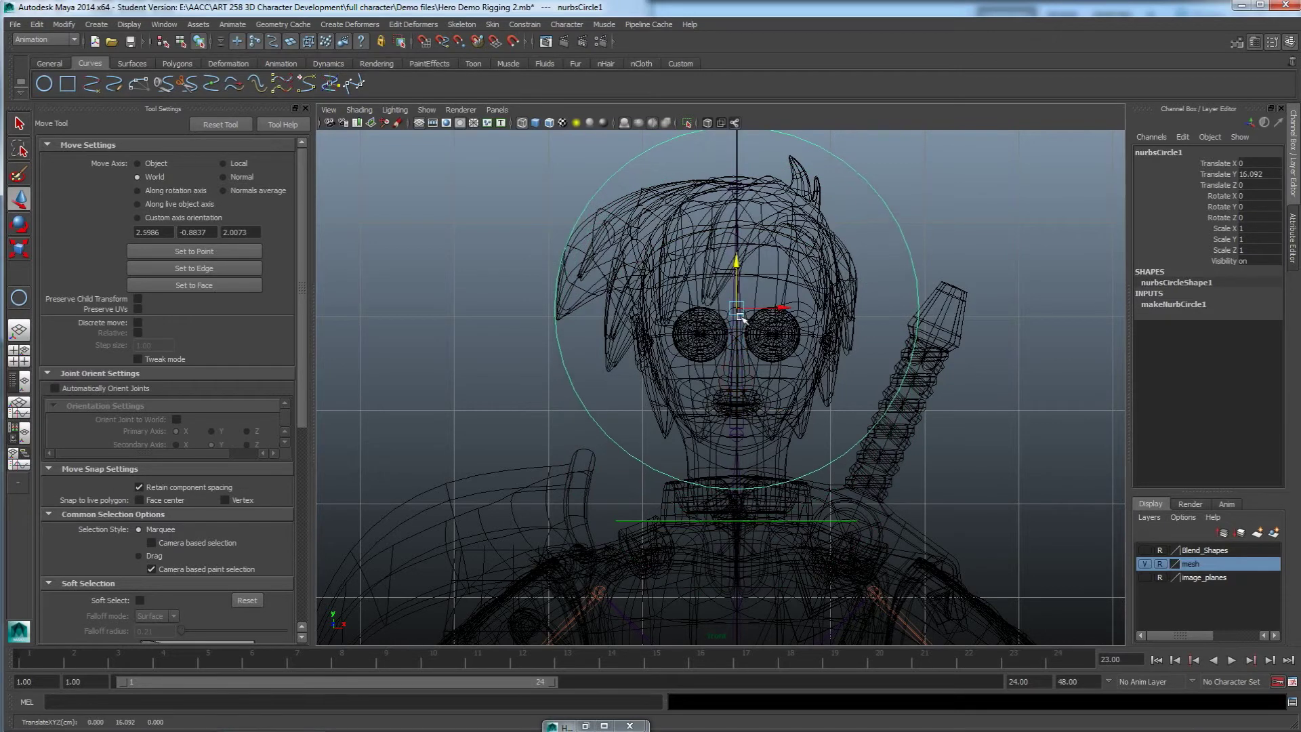
{"action": "middle_click_drag", "start_coordinate": [742, 319], "coordinate": [754, 346], "text": "alt"}
{"action": "key", "text": "r"}
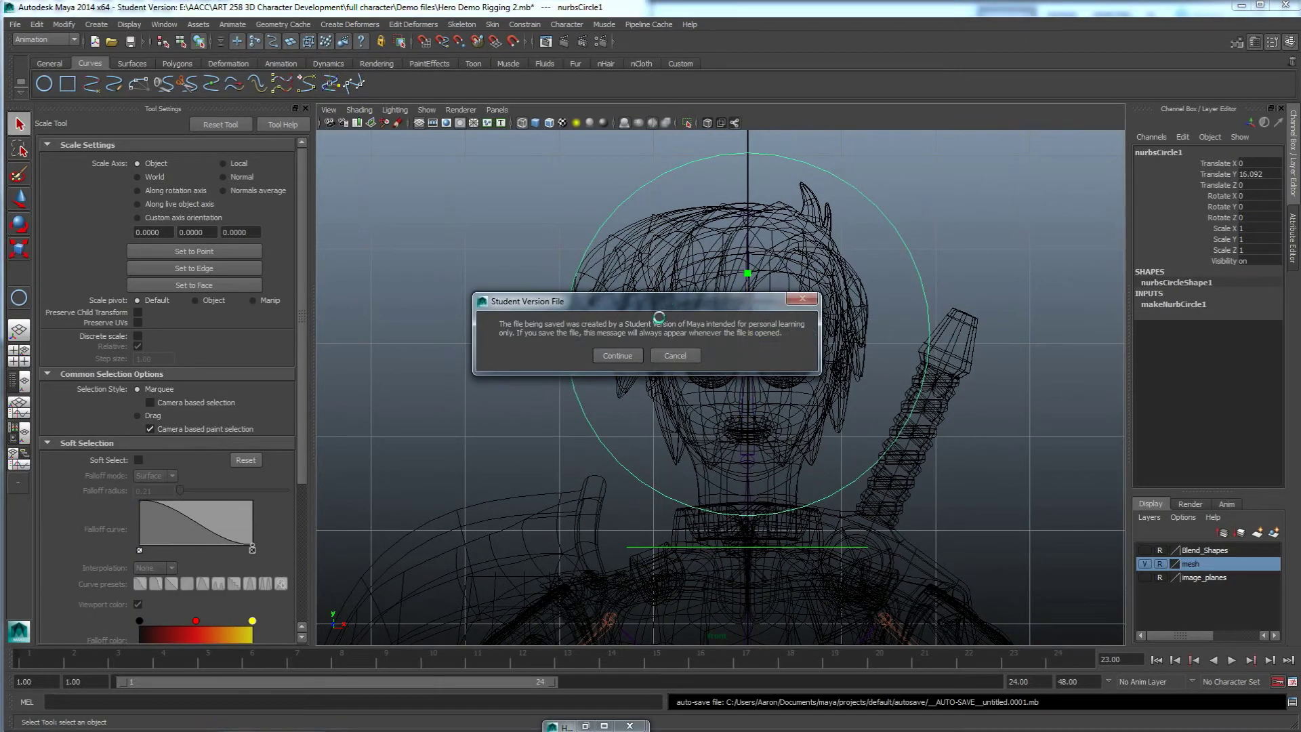
{"action": "left_click", "coordinate": [618, 355]}
{"action": "left_click_drag", "start_coordinate": [808, 334], "coordinate": [759, 366]}
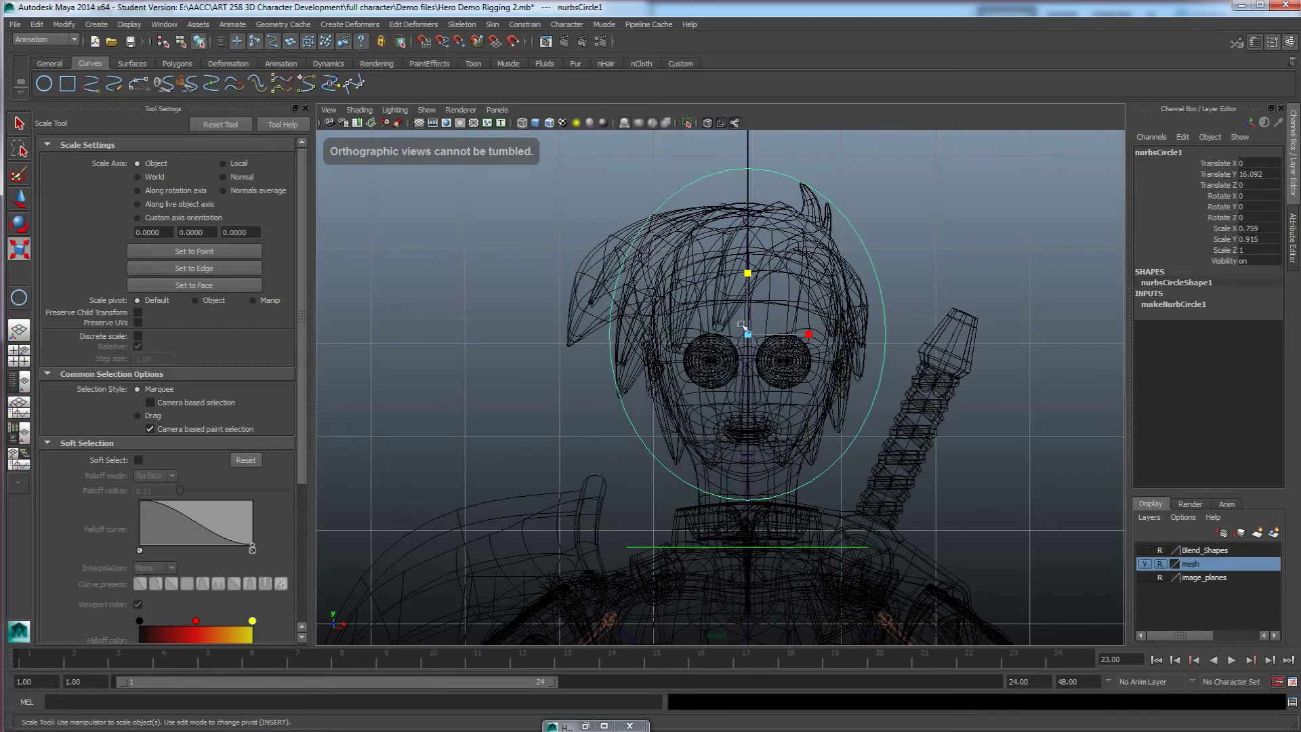
Step: Move the head end joint slightly backward in the wireframe side view, to about Translate X 2.628 and Translate Y 0.31
{"action": "key", "text": "space"}
{"action": "key", "text": "space"}
{"action": "left_click_drag", "start_coordinate": [764, 359], "coordinate": [710, 379], "text": "alt"}
{"action": "left_click_drag", "start_coordinate": [828, 270], "coordinate": [790, 326], "text": "alt"}
{"action": "left_click", "coordinate": [760, 212]}
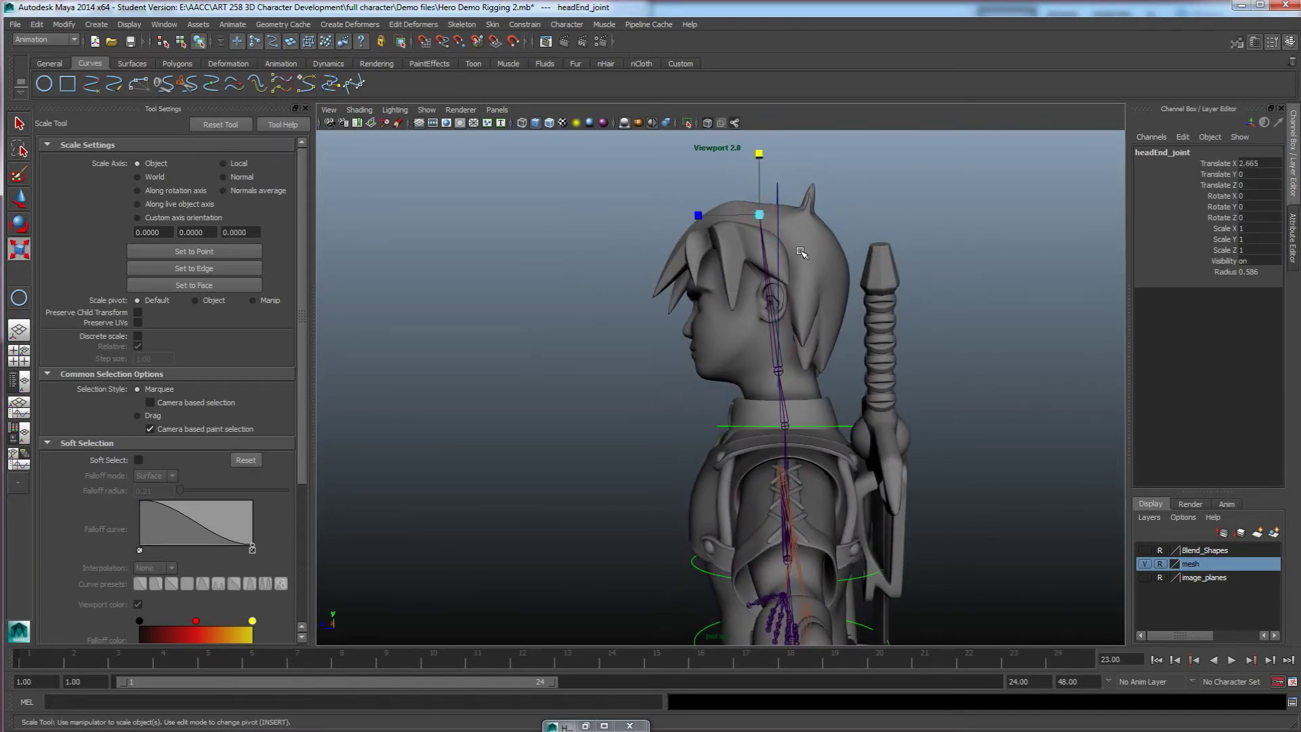
{"action": "key", "text": "w"}
{"action": "key", "text": "space"}
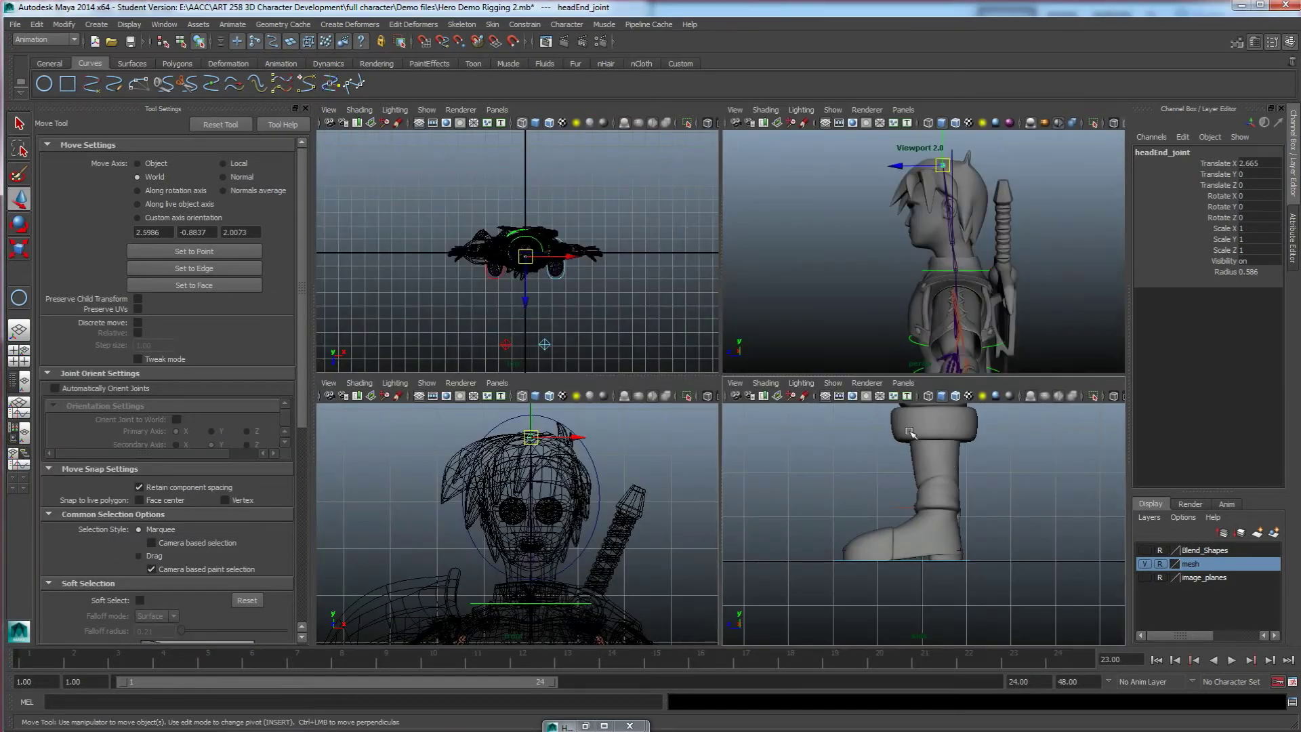
{"action": "key", "text": "space"}
{"action": "middle_click_drag", "start_coordinate": [818, 291], "coordinate": [851, 508], "text": "alt"}
{"action": "key", "text": "4"}
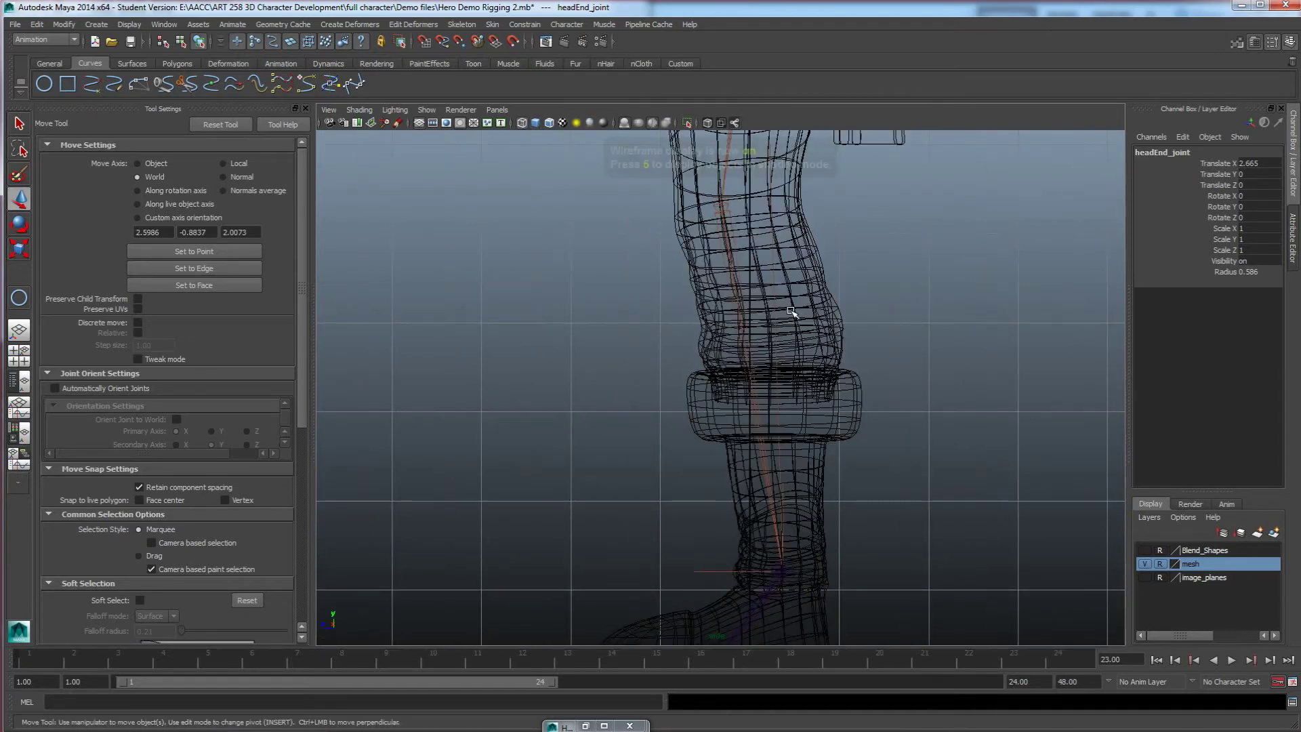
{"action": "middle_click_drag", "start_coordinate": [797, 139], "coordinate": [801, 346], "text": "alt"}
{"action": "middle_click_drag", "start_coordinate": [805, 169], "coordinate": [820, 487], "text": "alt"}
{"action": "right_click_drag", "start_coordinate": [821, 486], "coordinate": [800, 244], "text": "alt"}
{"action": "middle_click_drag", "start_coordinate": [799, 244], "coordinate": [802, 372], "text": "alt"}
{"action": "right_click_drag", "start_coordinate": [801, 372], "coordinate": [752, 468], "text": "alt"}
{"action": "left_click_drag", "start_coordinate": [705, 236], "coordinate": [736, 243]}
{"action": "key", "text": "space"}
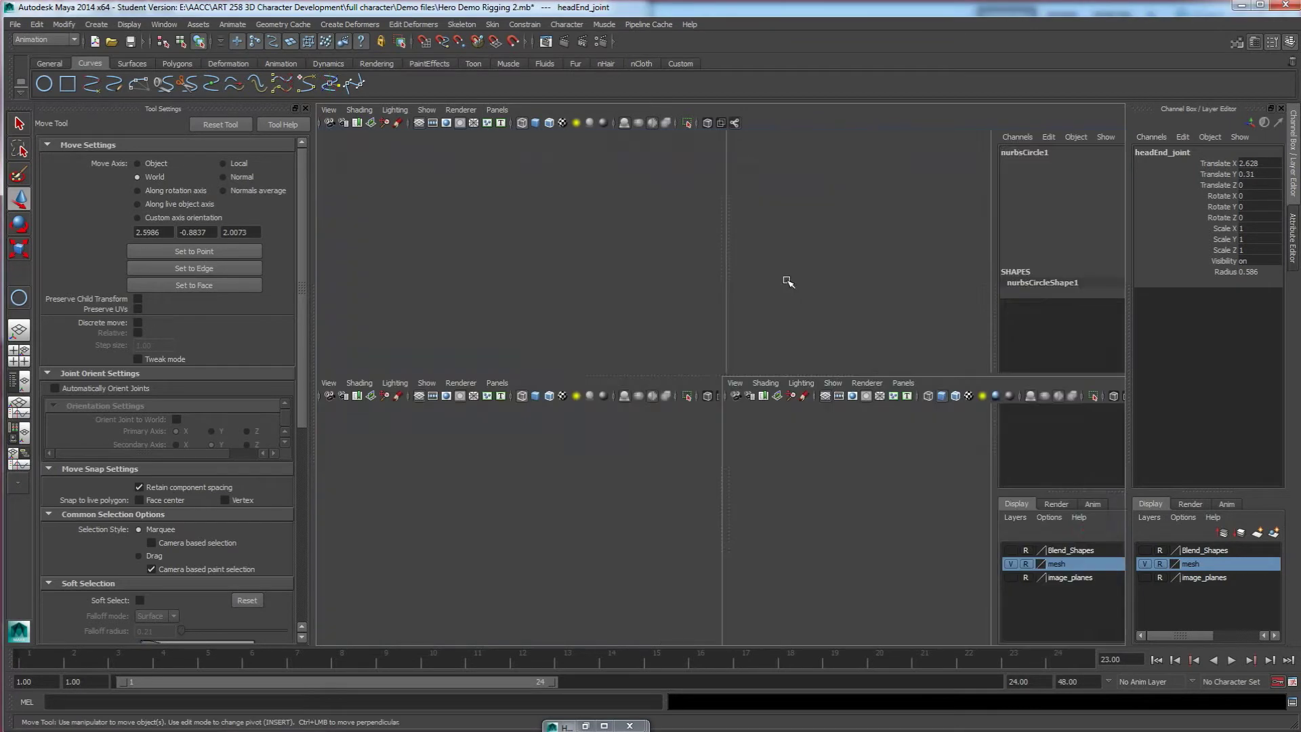
{"action": "key", "text": "space"}
Step: Rename the circle around the head to head_control
{"action": "mouse_move", "coordinate": [844, 309]}
{"action": "left_mouse_down", "text": "alt"}
{"action": "mouse_move", "coordinate": [857, 312]}
{"action": "mouse_move", "coordinate": [853, 366]}
{"action": "mouse_move", "coordinate": [844, 348]}
{"action": "left_mouse_up", "text": "alt"}
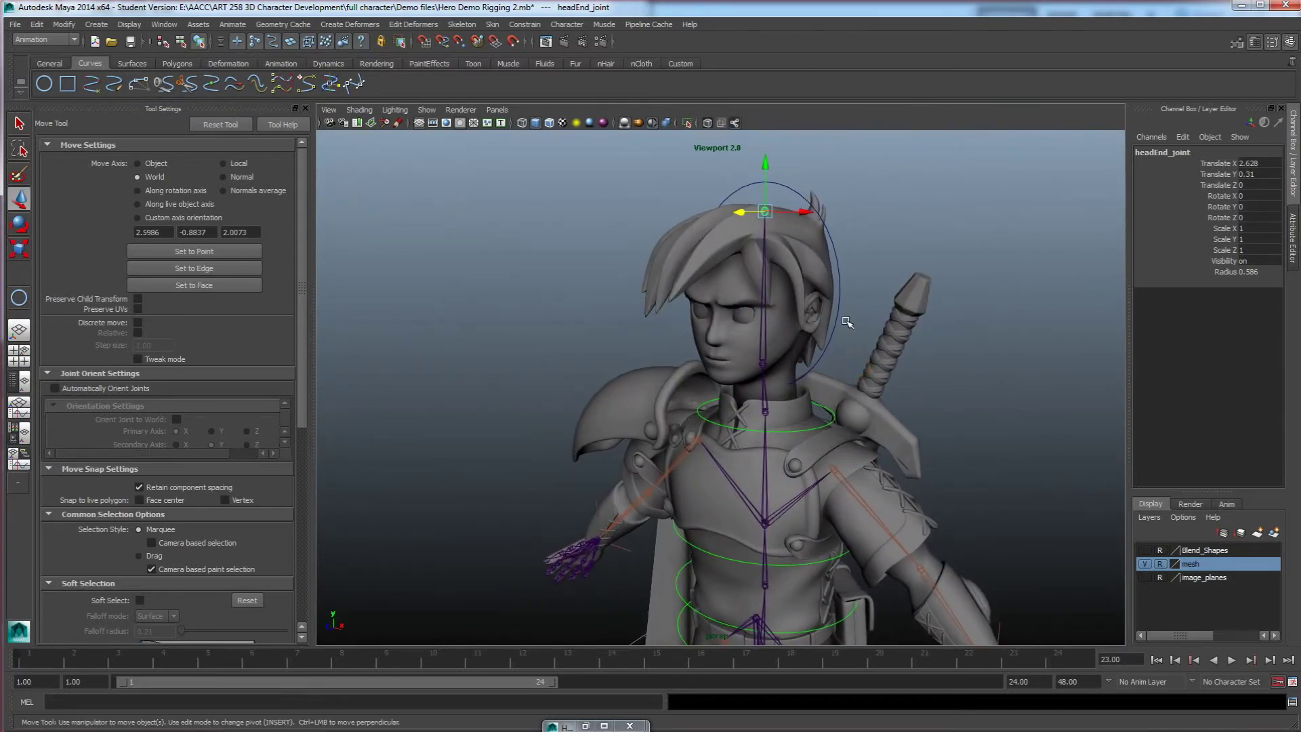
{"action": "left_click", "coordinate": [842, 301]}
{"action": "double_click", "coordinate": [1170, 152]}
{"action": "type", "text": "head_c"}
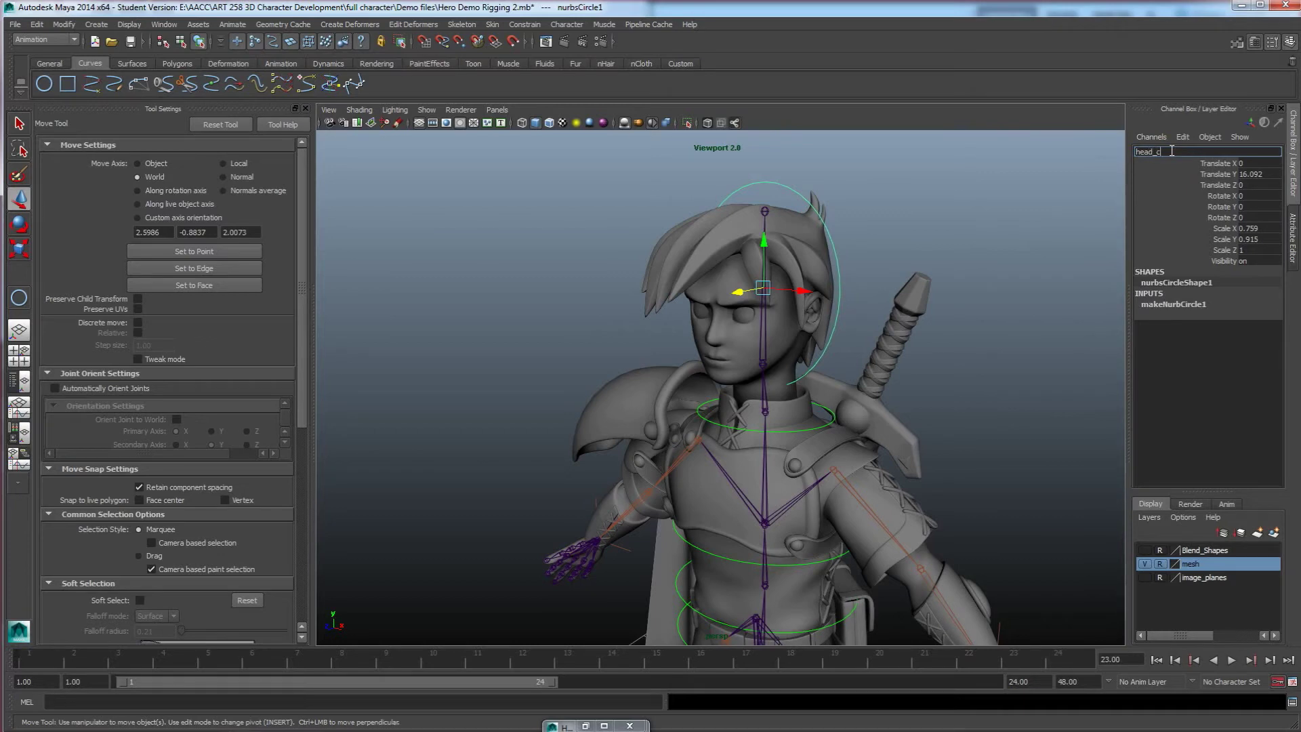
{"action": "key", "text": "Return"}
Step: Select the head, neck, chest, back and hips controls together and freeze their transformations
{"action": "left_click_drag", "start_coordinate": [808, 364], "coordinate": [771, 343], "text": "alt"}
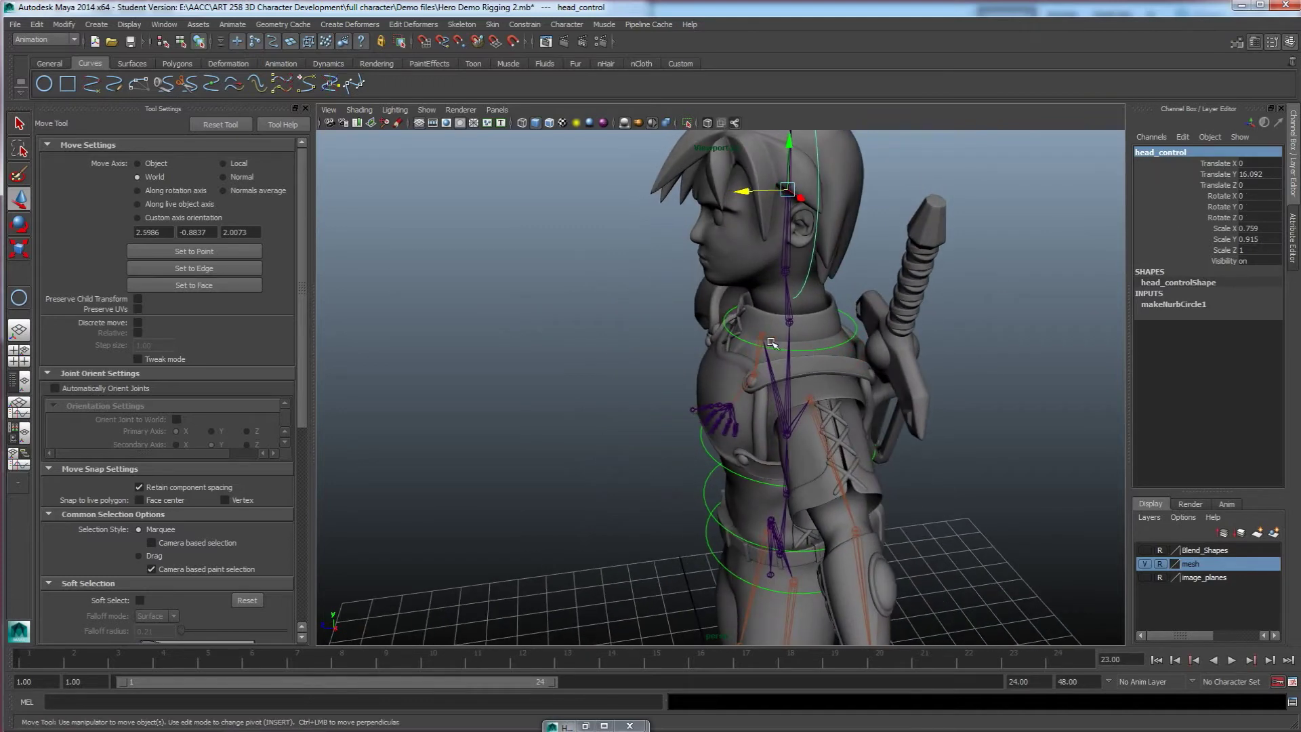
{"action": "left_click", "coordinate": [850, 316]}
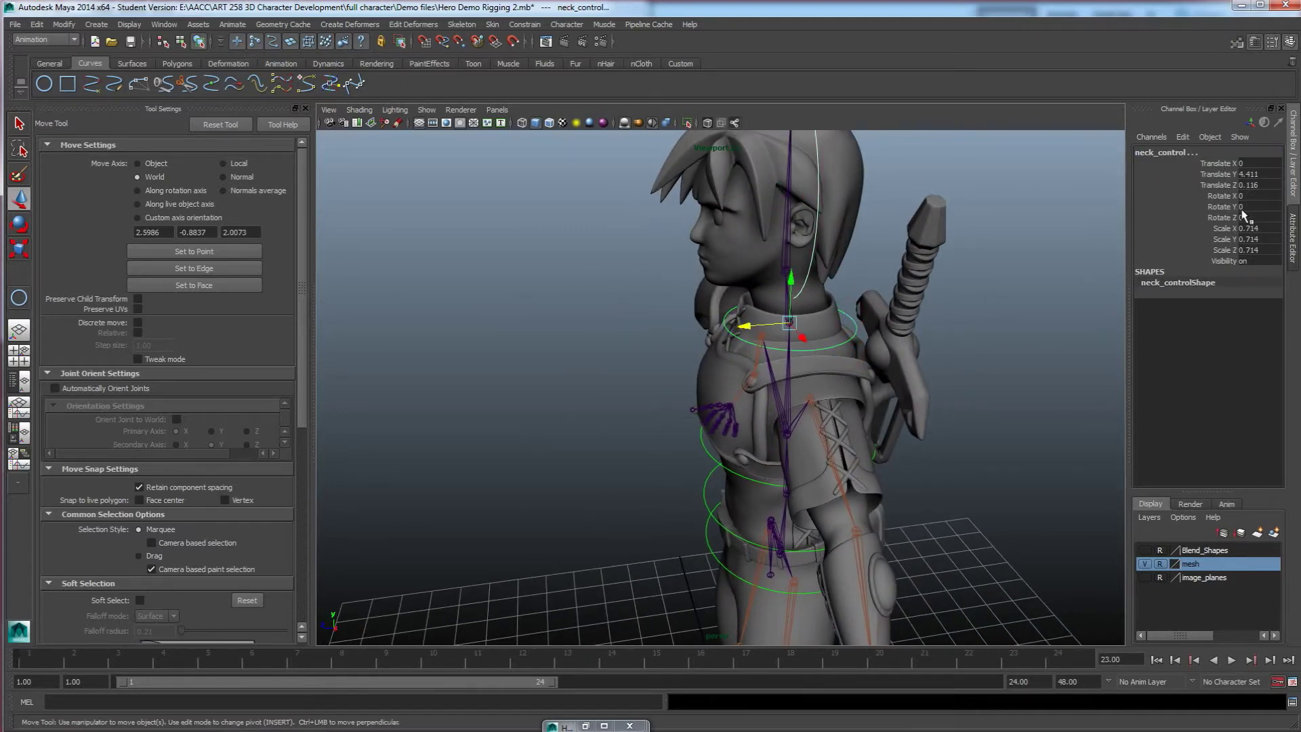
{"action": "left_click_drag", "start_coordinate": [878, 383], "coordinate": [701, 446], "text": "alt"}
{"action": "left_click", "coordinate": [702, 459]}
{"action": "left_click", "coordinate": [700, 539]}
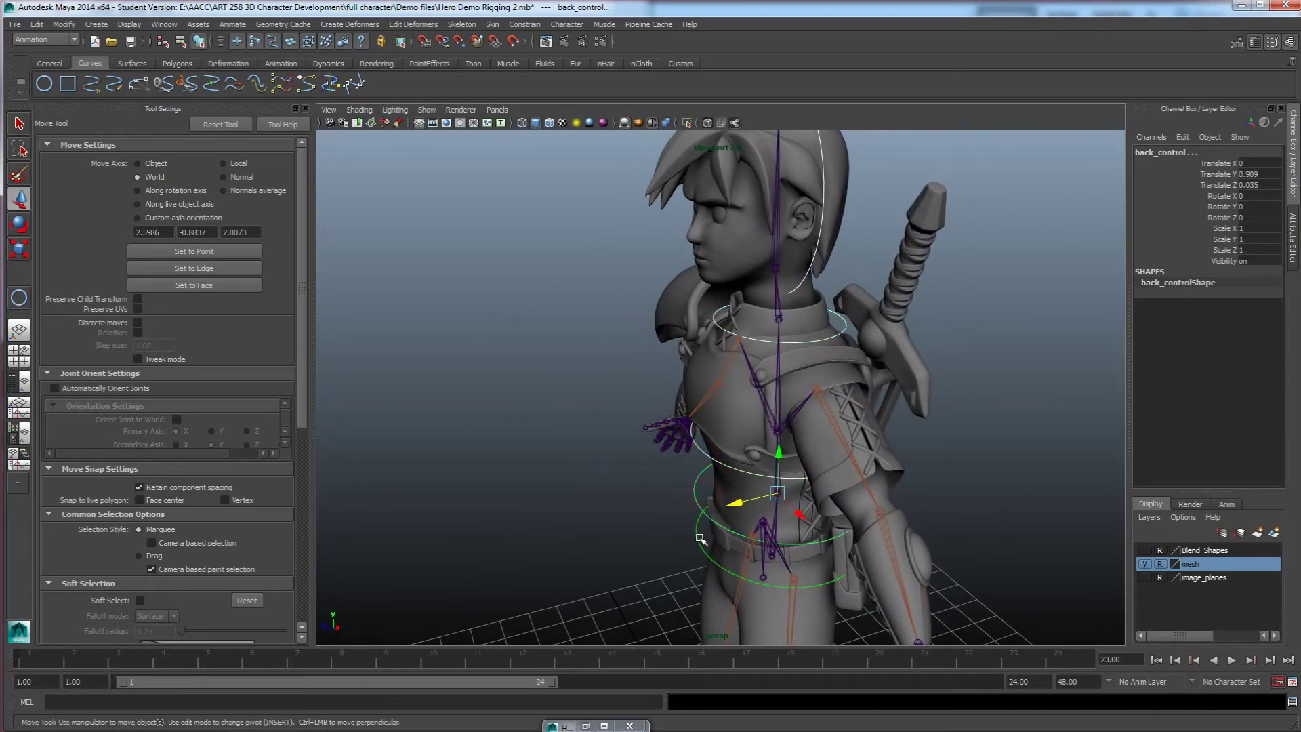
{"action": "left_click_drag", "start_coordinate": [664, 530], "coordinate": [705, 483], "text": "alt"}
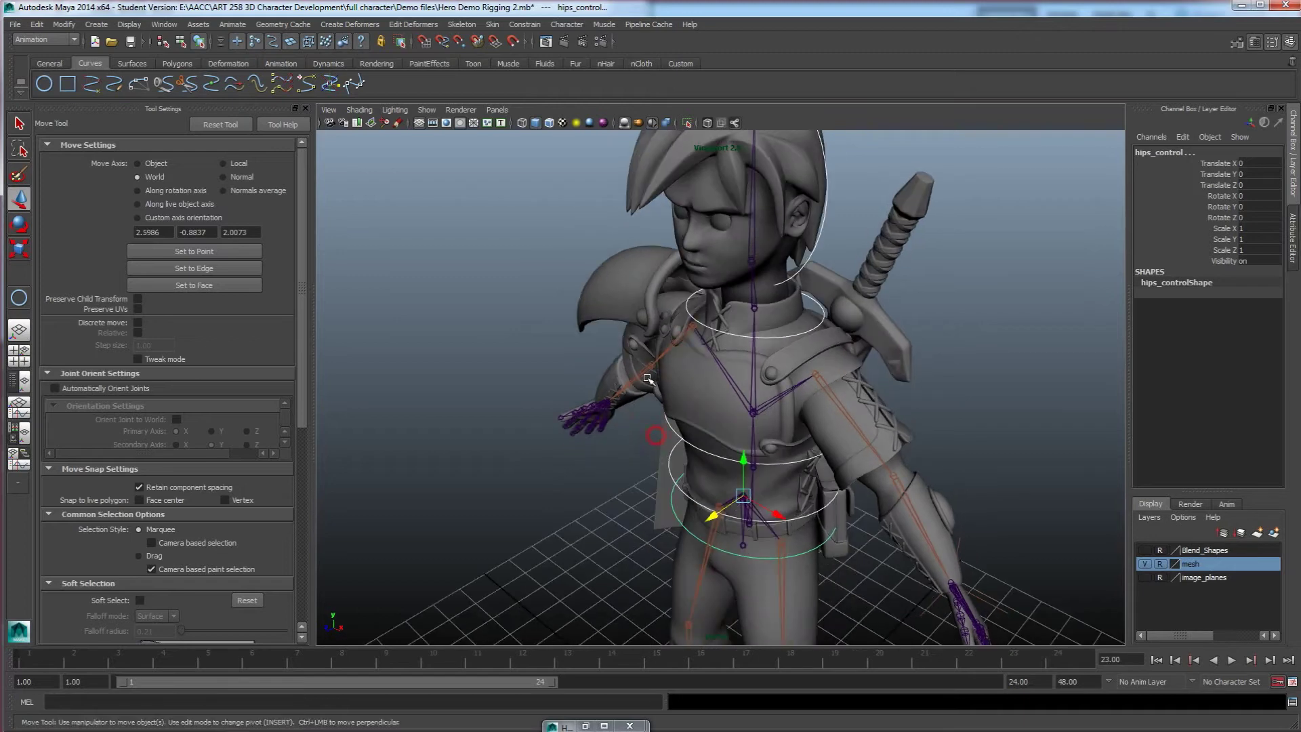
{"action": "left_click", "coordinate": [75, 24]}
{"action": "left_click", "coordinate": [92, 66]}
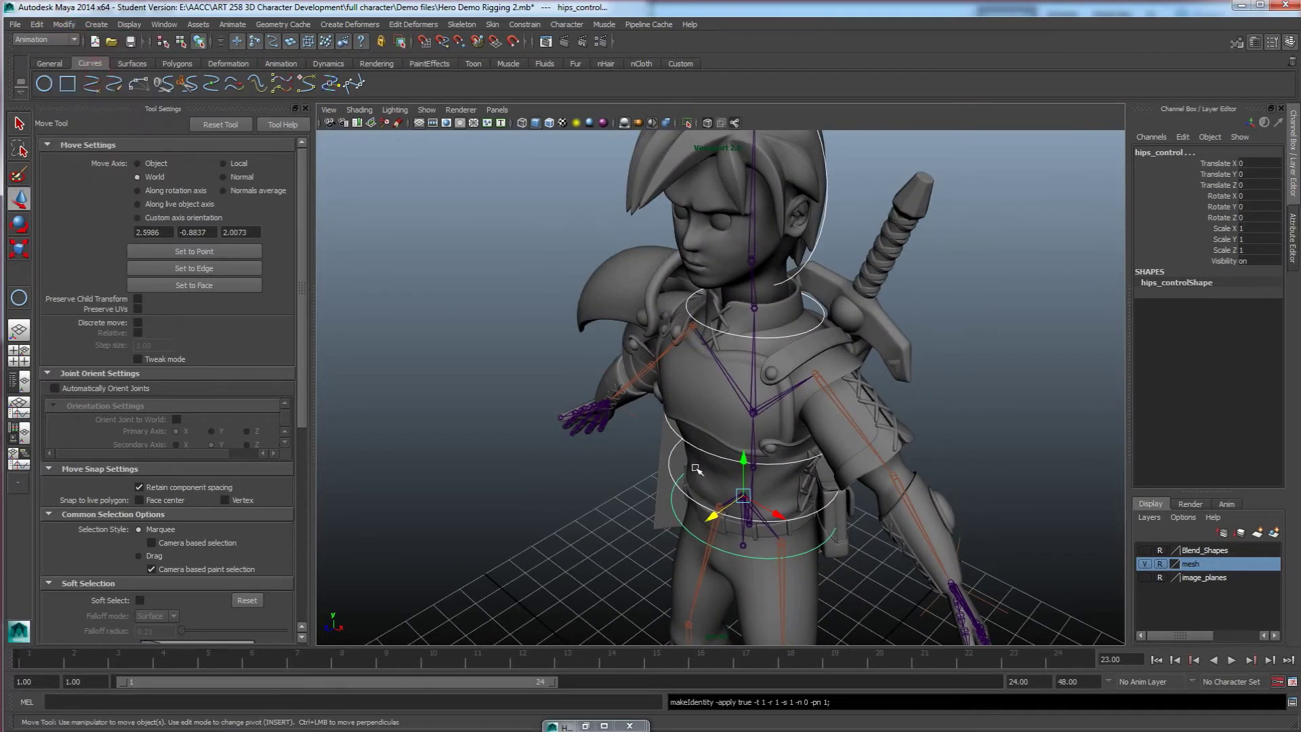
Step: Delete the construction history of the selected controls and clear the selection
{"action": "left_click", "coordinate": [37, 24]}
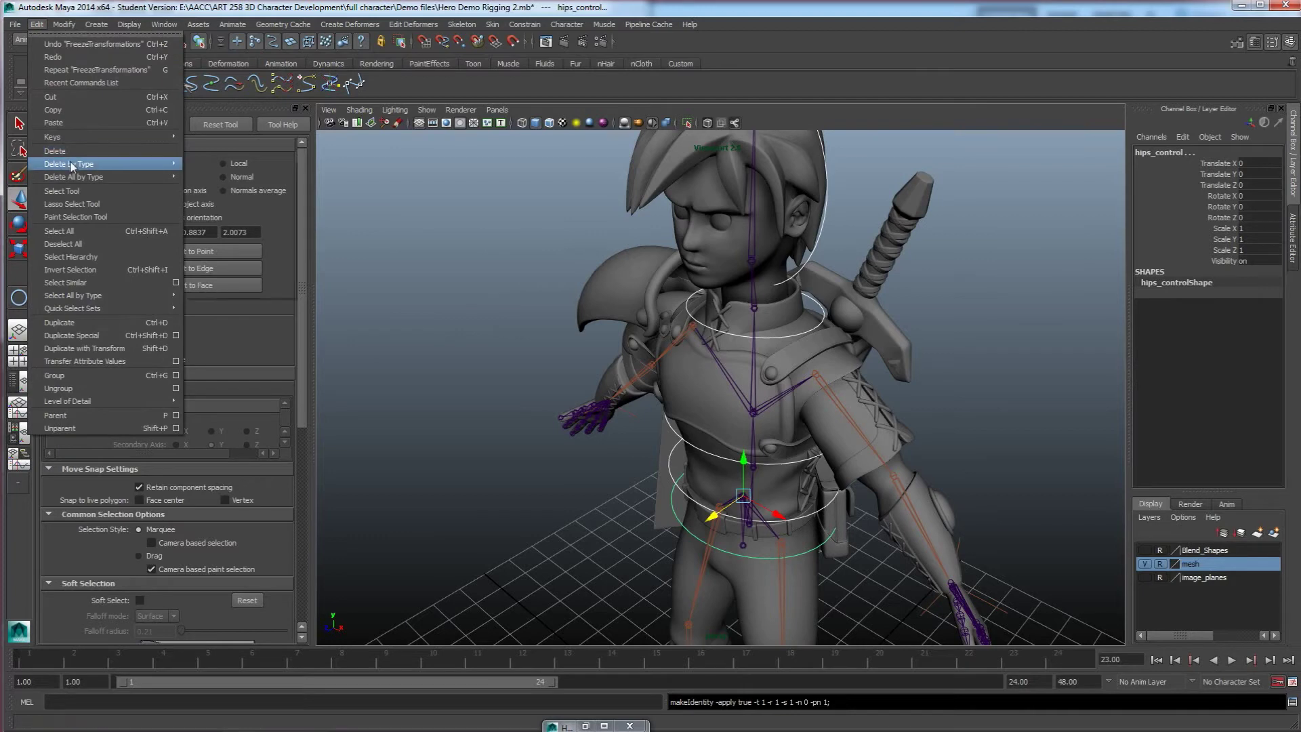
{"action": "mouse_move", "coordinate": [72, 166]}
{"action": "left_click", "coordinate": [204, 171]}
{"action": "left_click_drag", "start_coordinate": [486, 527], "coordinate": [578, 527], "text": "alt"}
{"action": "left_click", "coordinate": [524, 534]}
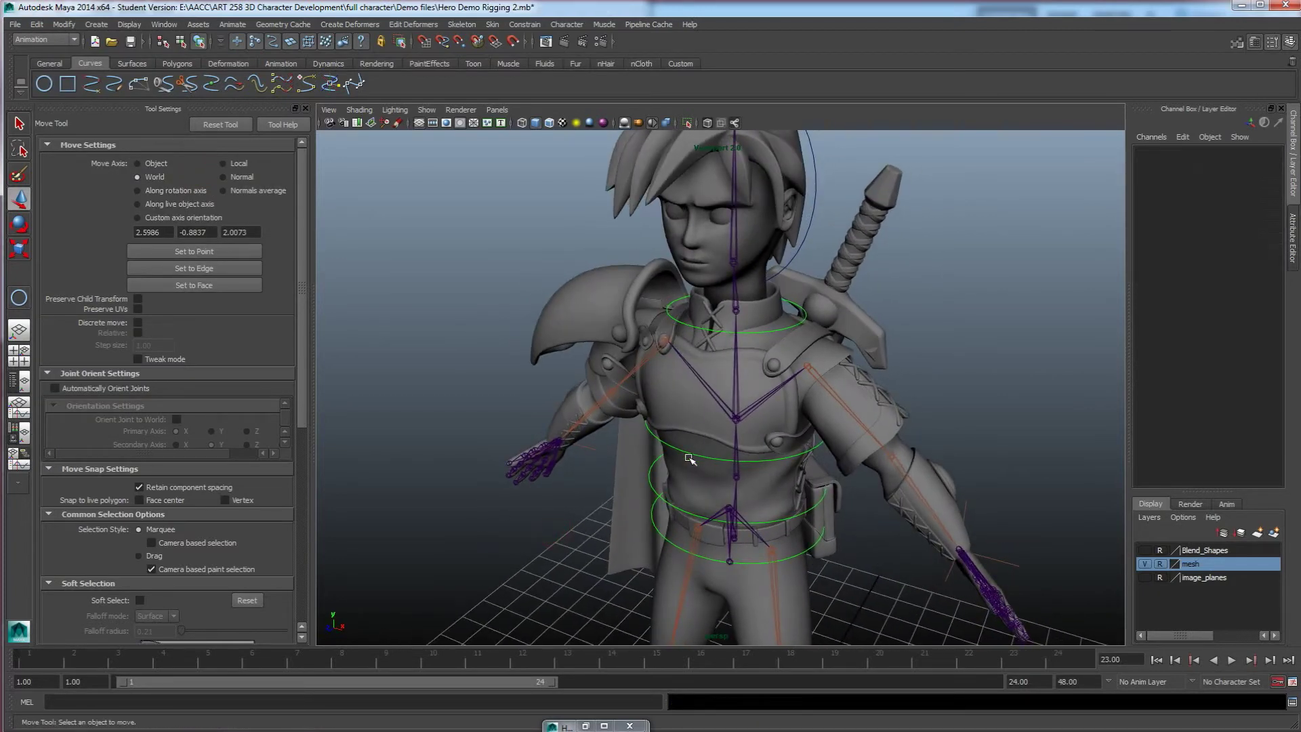
Step: Orient-constrain the hip joint to the hips control with Maintain offset on and all axes constrained
{"action": "left_click_drag", "start_coordinate": [689, 459], "coordinate": [680, 294], "text": "alt"}
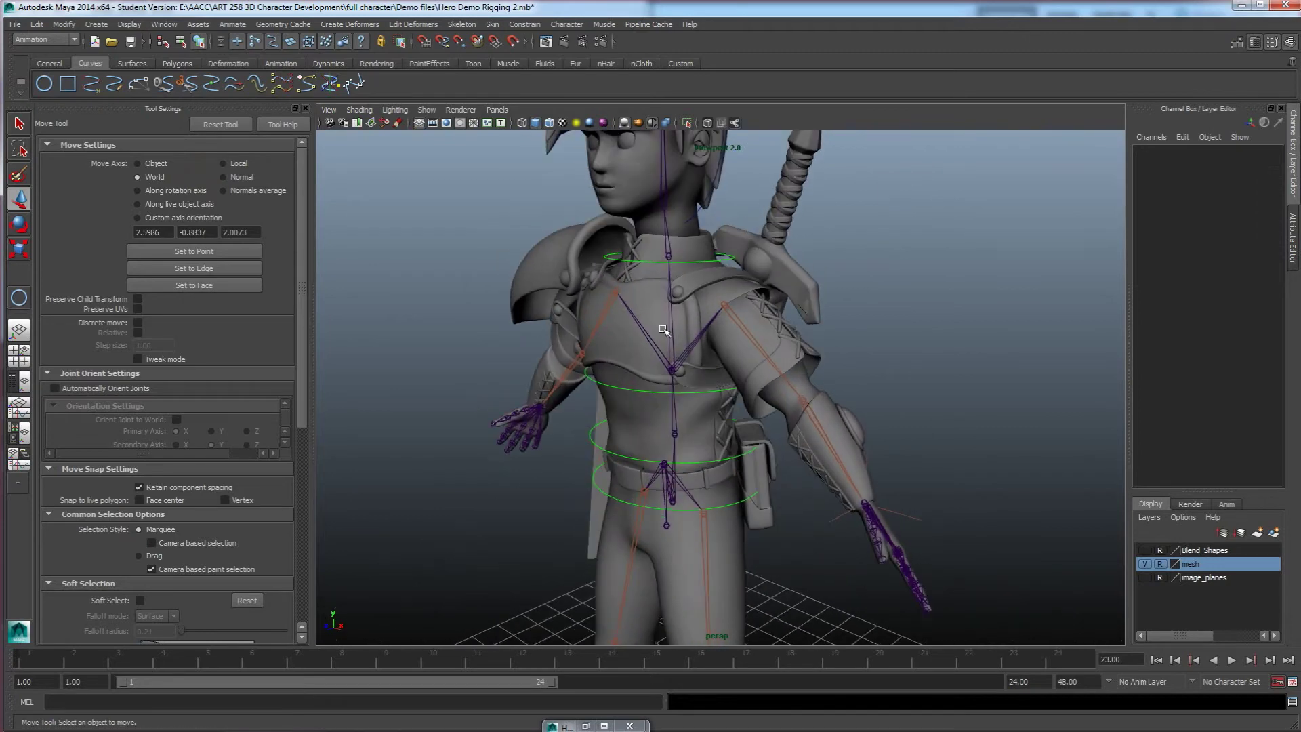
{"action": "left_click_drag", "start_coordinate": [641, 432], "coordinate": [653, 393], "text": "alt"}
{"action": "scroll", "coordinate": [680, 476], "scroll_direction": "up", "scroll_amount": 5}
{"action": "middle_click_drag", "start_coordinate": [671, 482], "coordinate": [688, 378], "text": "alt"}
{"action": "left_click_drag", "start_coordinate": [687, 376], "coordinate": [607, 434], "text": "alt"}
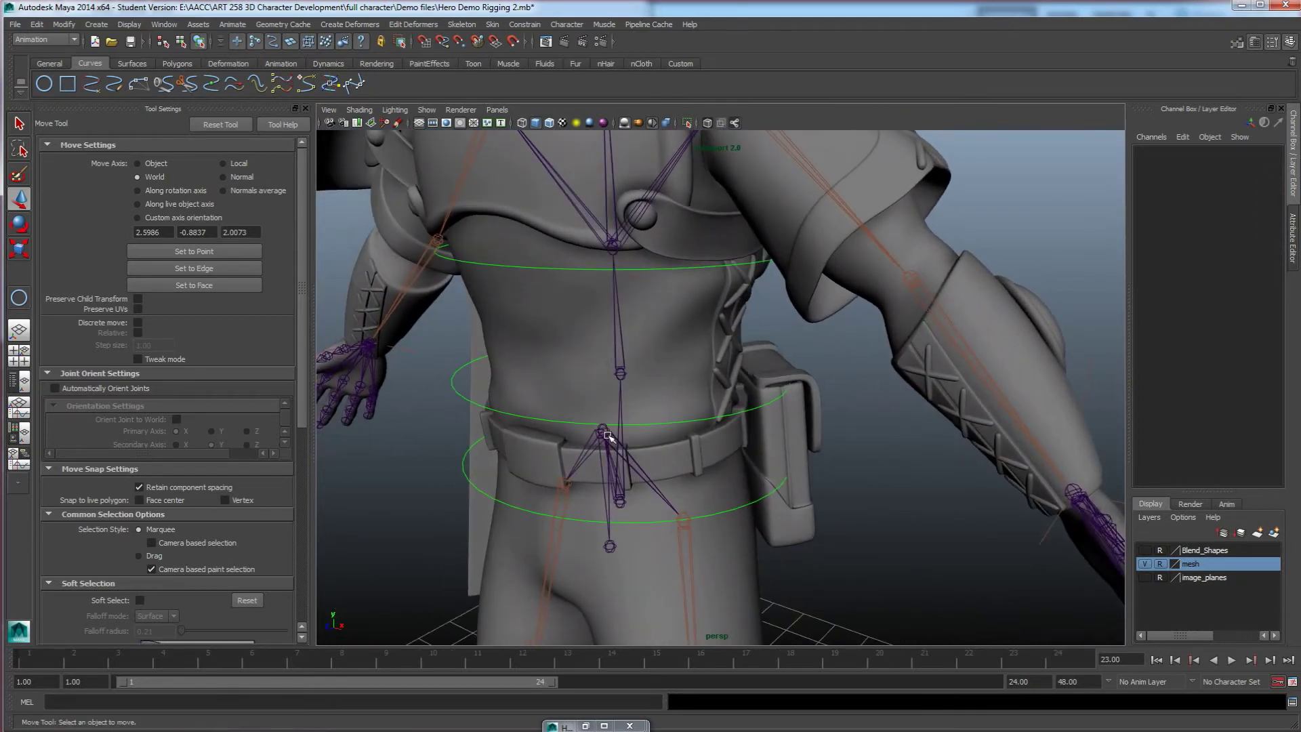
{"action": "left_click", "coordinate": [733, 510]}
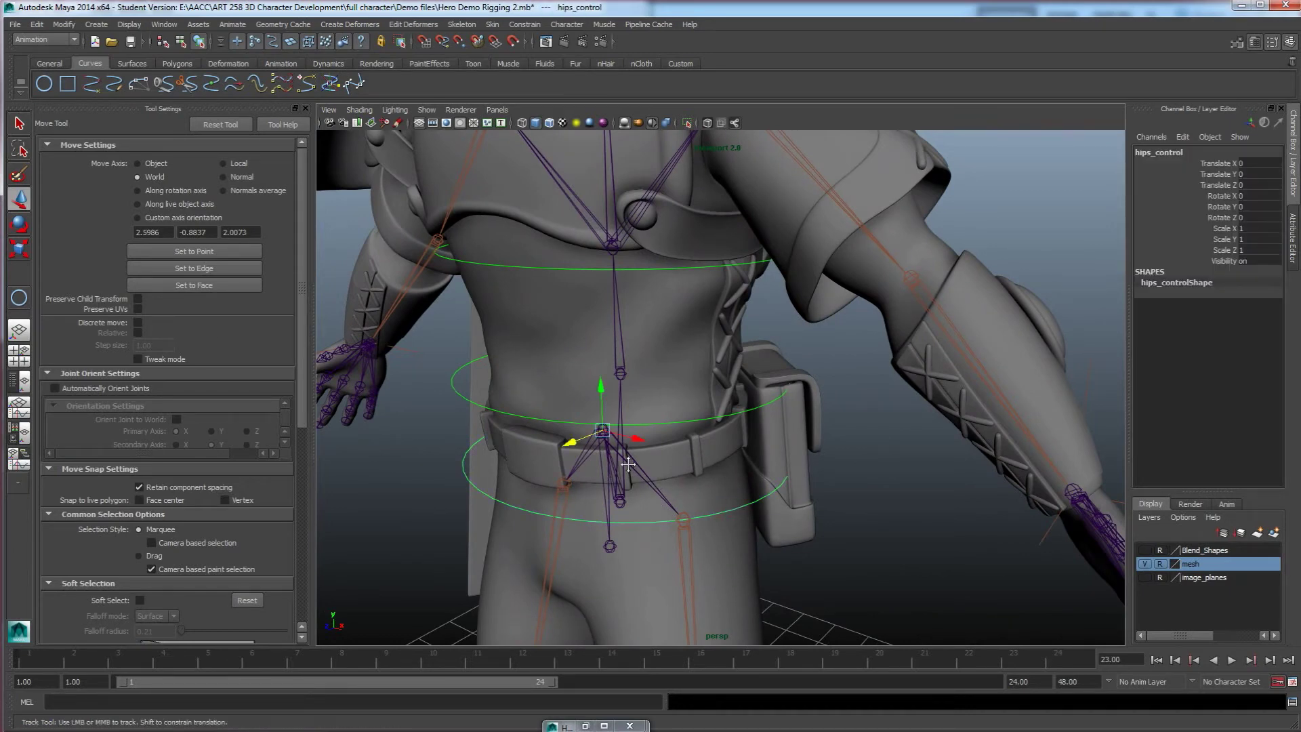
{"action": "scroll", "coordinate": [605, 475], "scroll_direction": "up", "scroll_amount": 4}
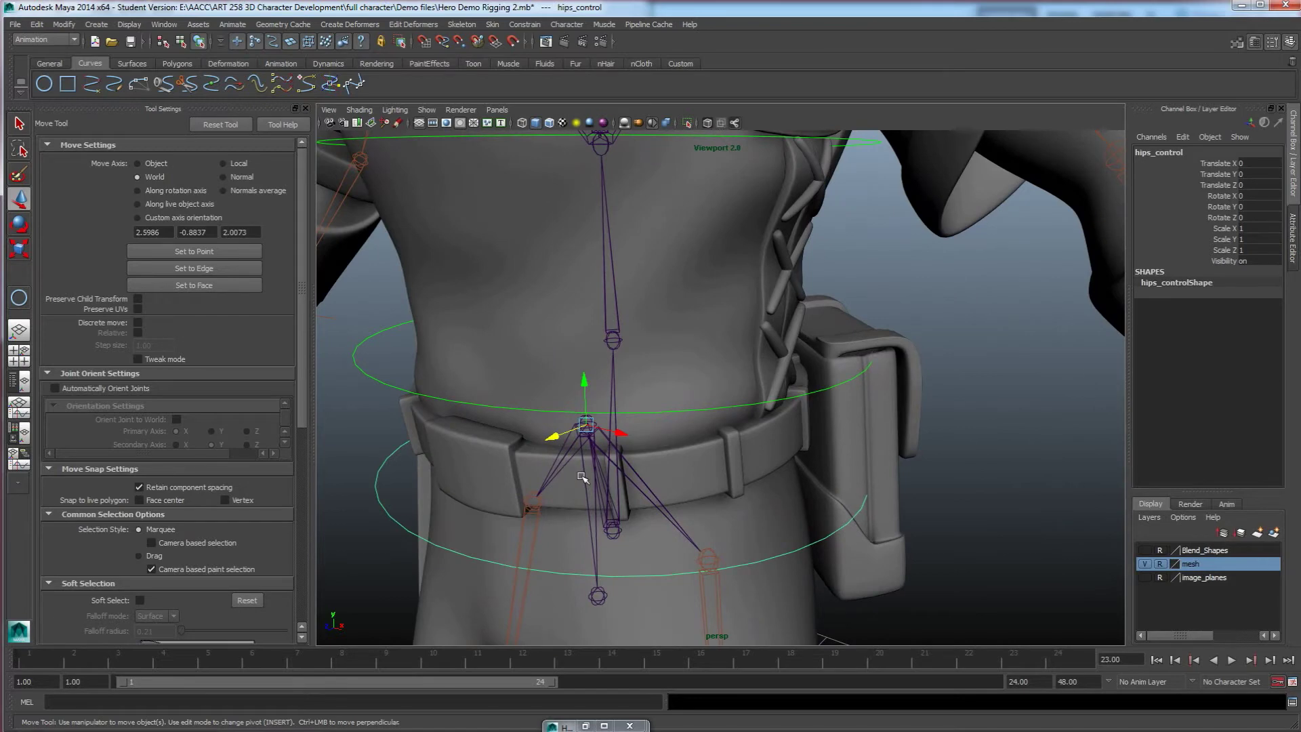
{"action": "left_click", "coordinate": [586, 473]}
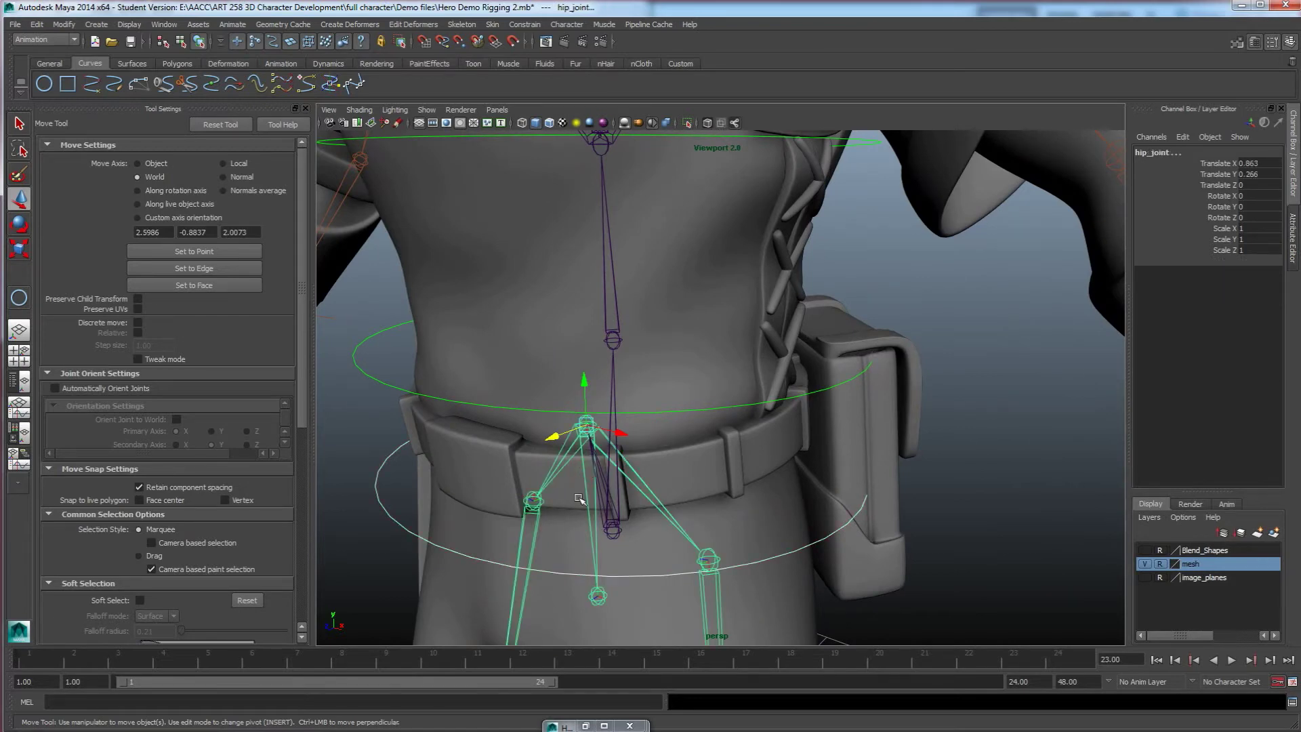
{"action": "left_click_drag", "start_coordinate": [665, 504], "coordinate": [632, 503], "text": "alt"}
{"action": "scroll", "coordinate": [633, 503], "scroll_direction": "down", "scroll_amount": 1}
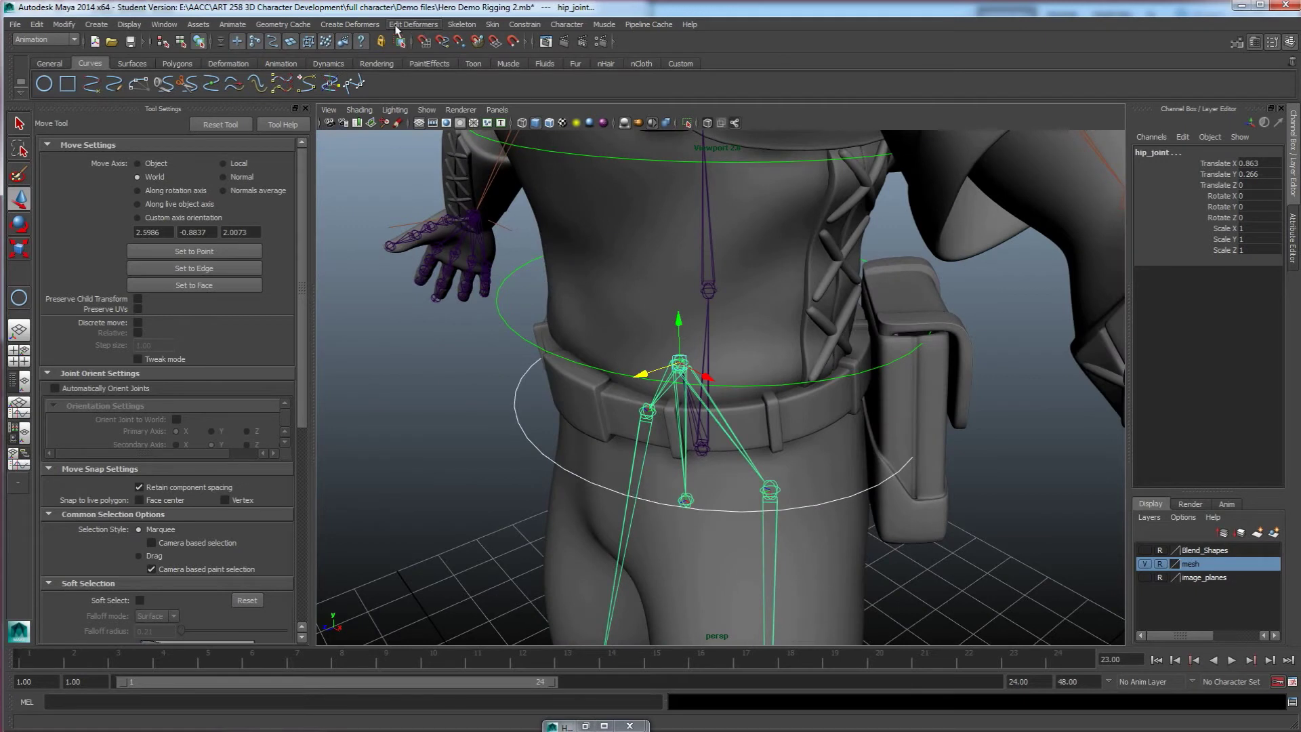
{"action": "left_click", "coordinate": [525, 24]}
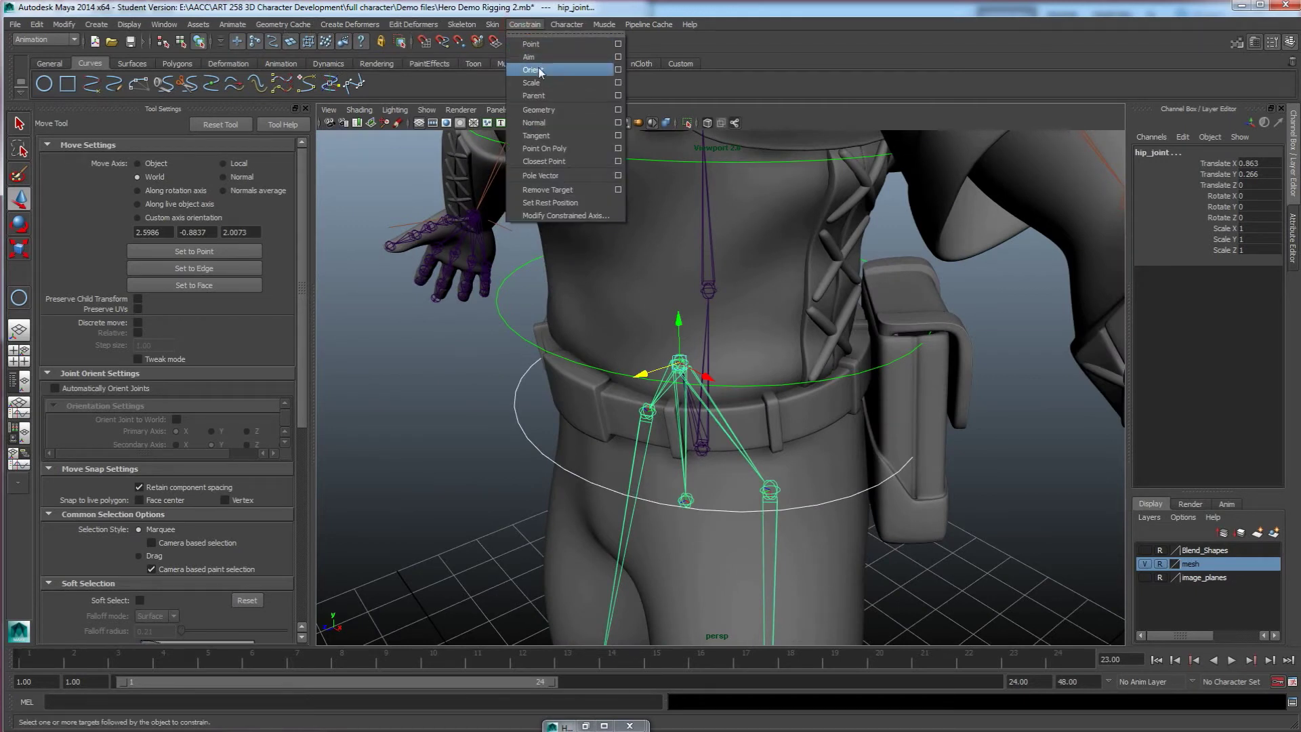
{"action": "left_click", "coordinate": [618, 69]}
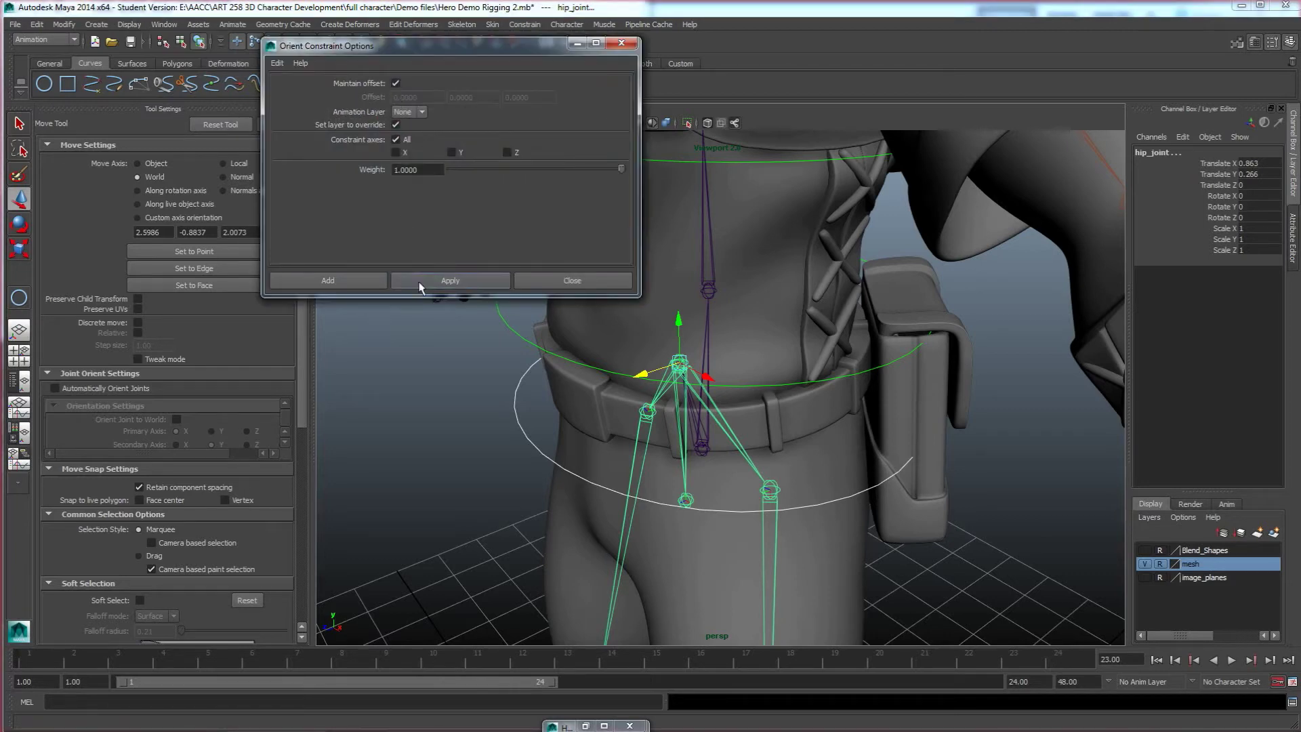
{"action": "left_click", "coordinate": [420, 282]}
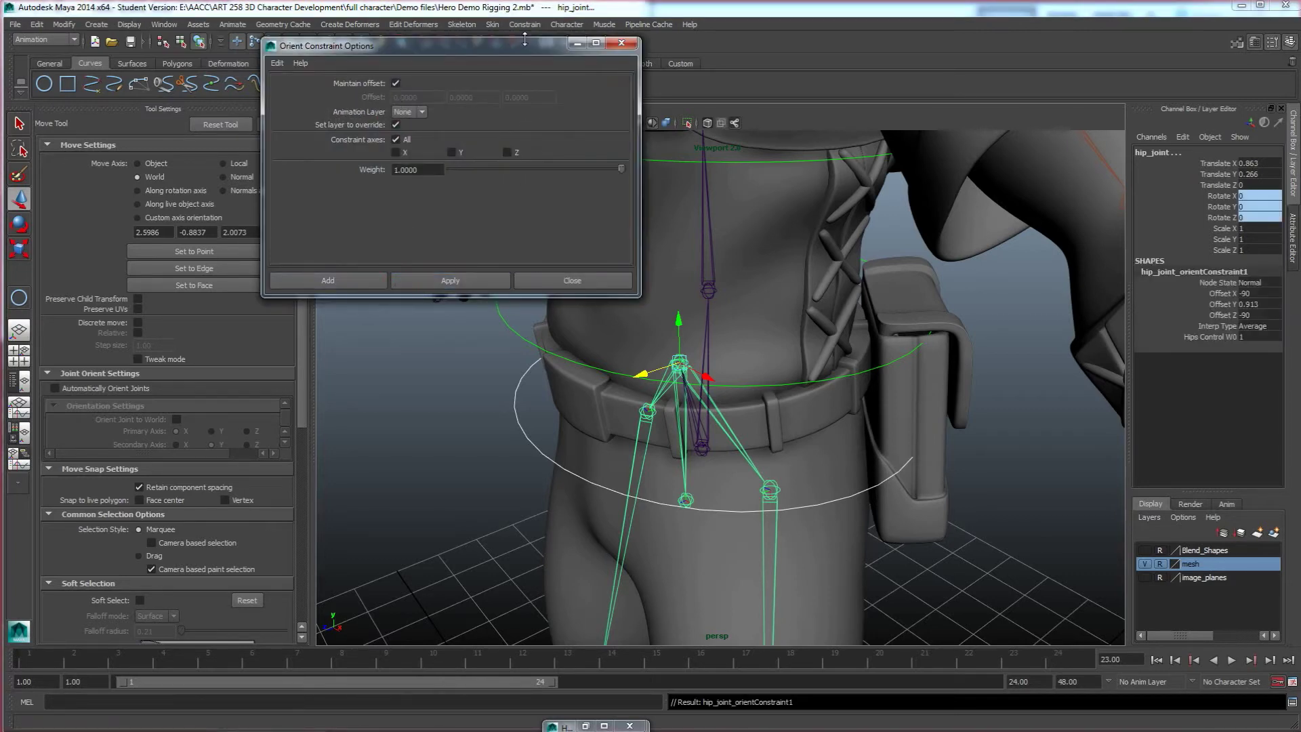
Step: Test the hip constraint by rotating the hips control about different axes, undoing each rotation
{"action": "left_click_drag", "start_coordinate": [528, 50], "coordinate": [390, 74]}
{"action": "mouse_move", "coordinate": [683, 453]}
{"action": "left_mouse_down", "text": "alt"}
{"action": "mouse_move", "coordinate": [696, 456]}
{"action": "mouse_move", "coordinate": [663, 448]}
{"action": "left_mouse_up", "text": "alt"}
{"action": "left_click", "coordinate": [573, 441]}
{"action": "left_click_drag", "start_coordinate": [573, 441], "coordinate": [591, 456], "text": "alt"}
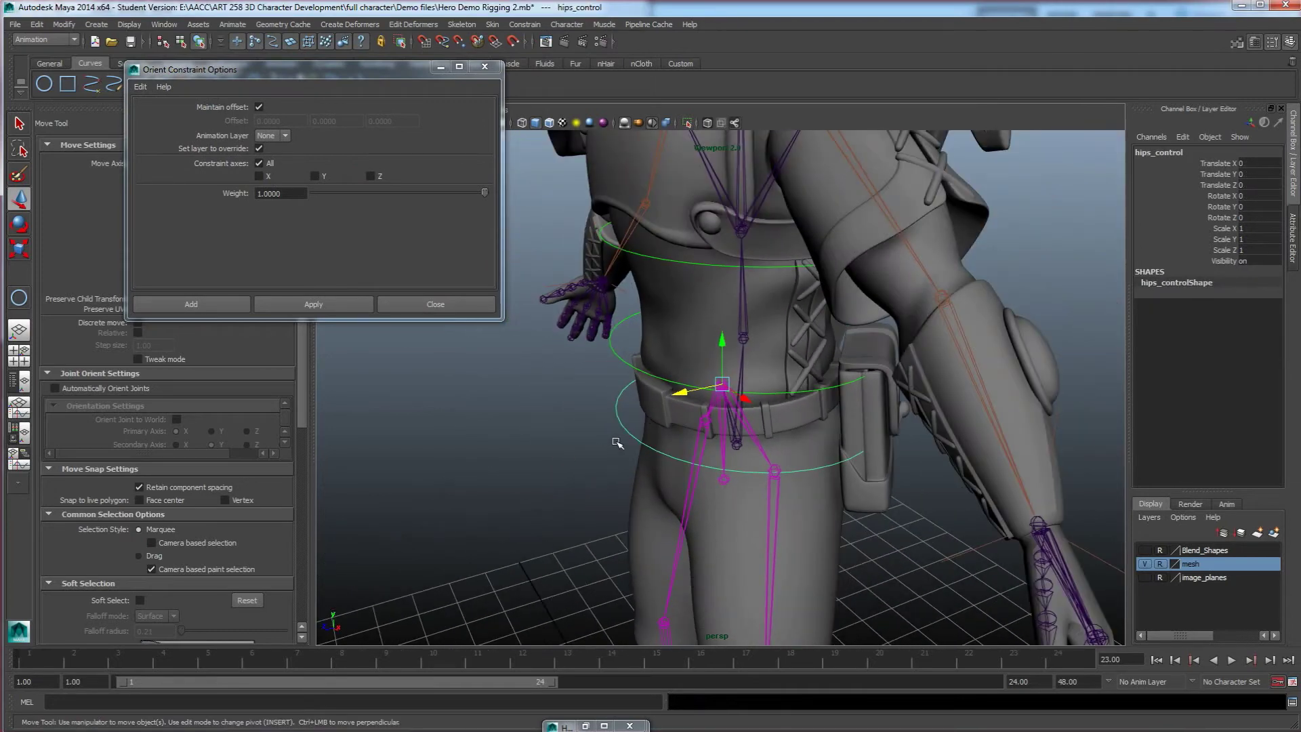
{"action": "key", "text": "e"}
{"action": "mouse_move", "coordinate": [679, 370]}
{"action": "left_mouse_down"}
{"action": "mouse_move", "coordinate": [664, 374]}
{"action": "mouse_move", "coordinate": [679, 367]}
{"action": "left_mouse_up"}
{"action": "key", "text": "ctrl+z"}
{"action": "mouse_move", "coordinate": [716, 410]}
{"action": "left_mouse_down"}
{"action": "mouse_move", "coordinate": [754, 411]}
{"action": "mouse_move", "coordinate": [671, 405]}
{"action": "mouse_move", "coordinate": [779, 404]}
{"action": "mouse_move", "coordinate": [705, 410]}
{"action": "left_mouse_up"}
{"action": "key", "text": "ctrl+z"}
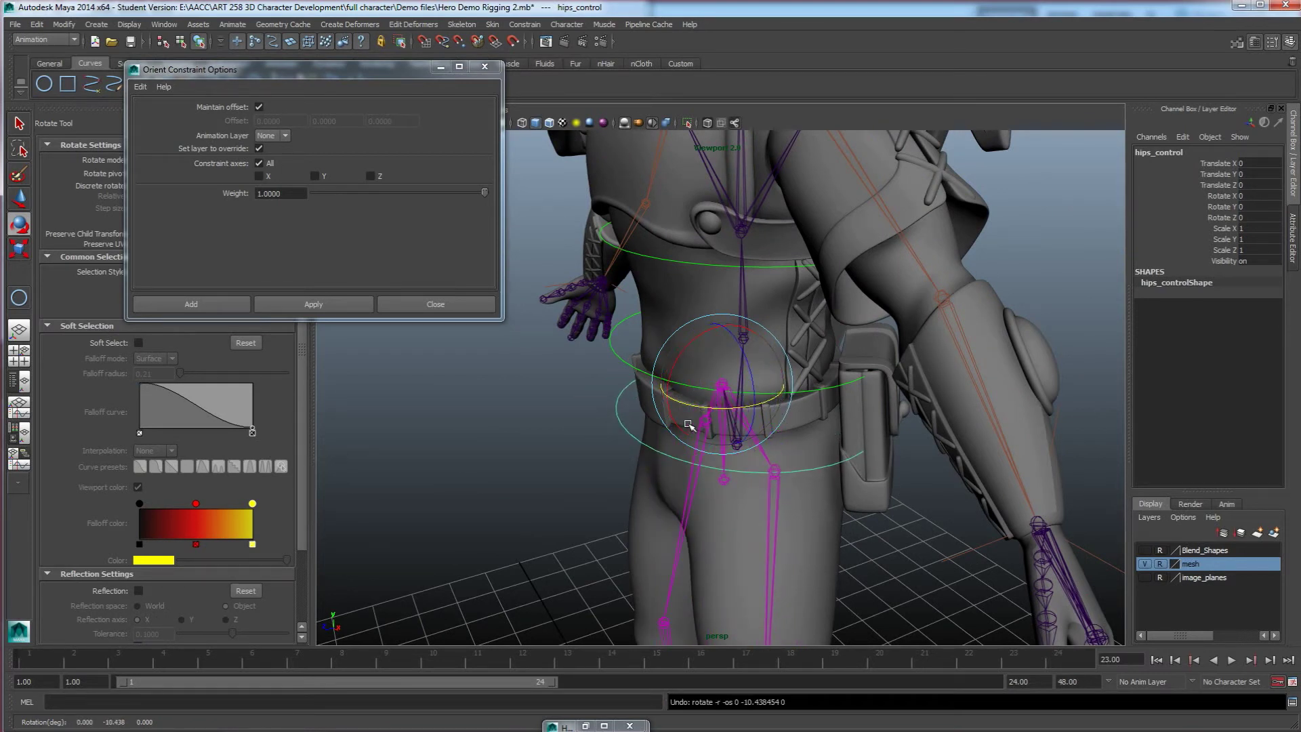
Step: Orient-constrain the back joint to the back control with the same constraint options
{"action": "left_click_drag", "start_coordinate": [691, 453], "coordinate": [666, 435], "text": "alt"}
{"action": "left_click_drag", "start_coordinate": [623, 396], "coordinate": [623, 391], "text": "alt"}
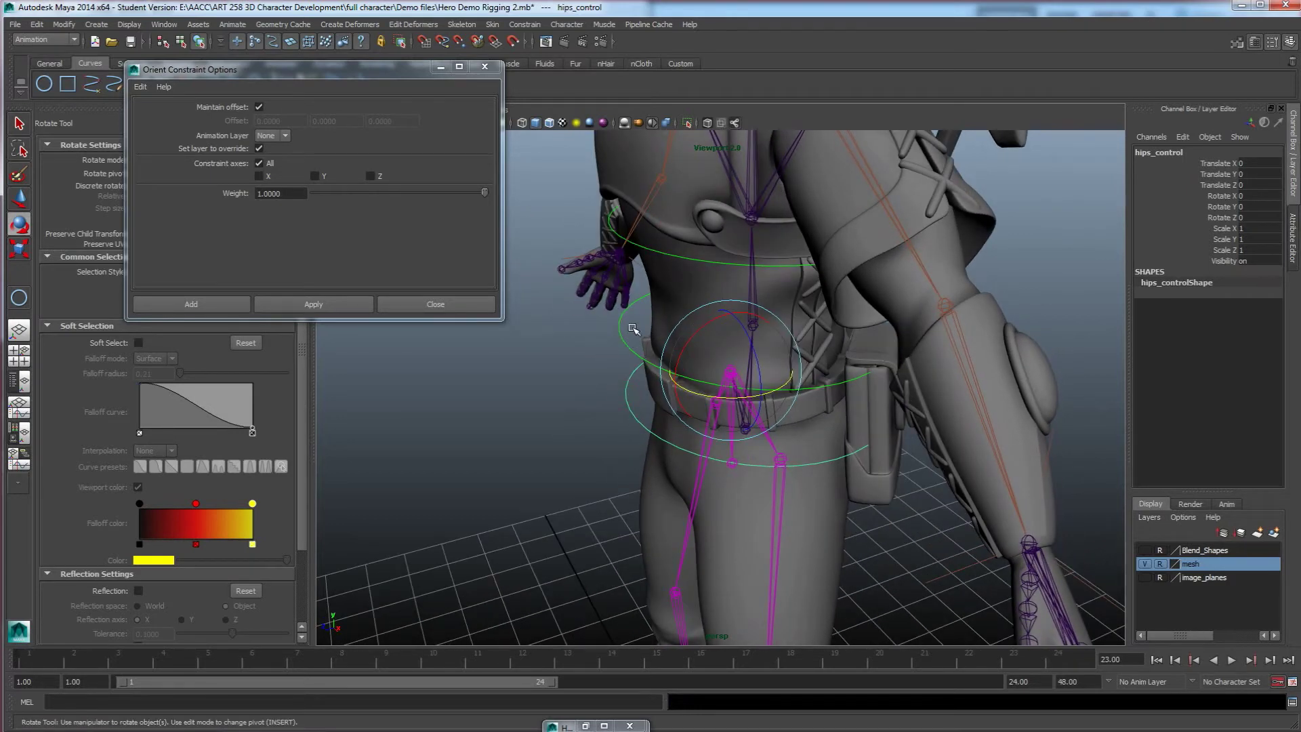
{"action": "left_click", "coordinate": [609, 335]}
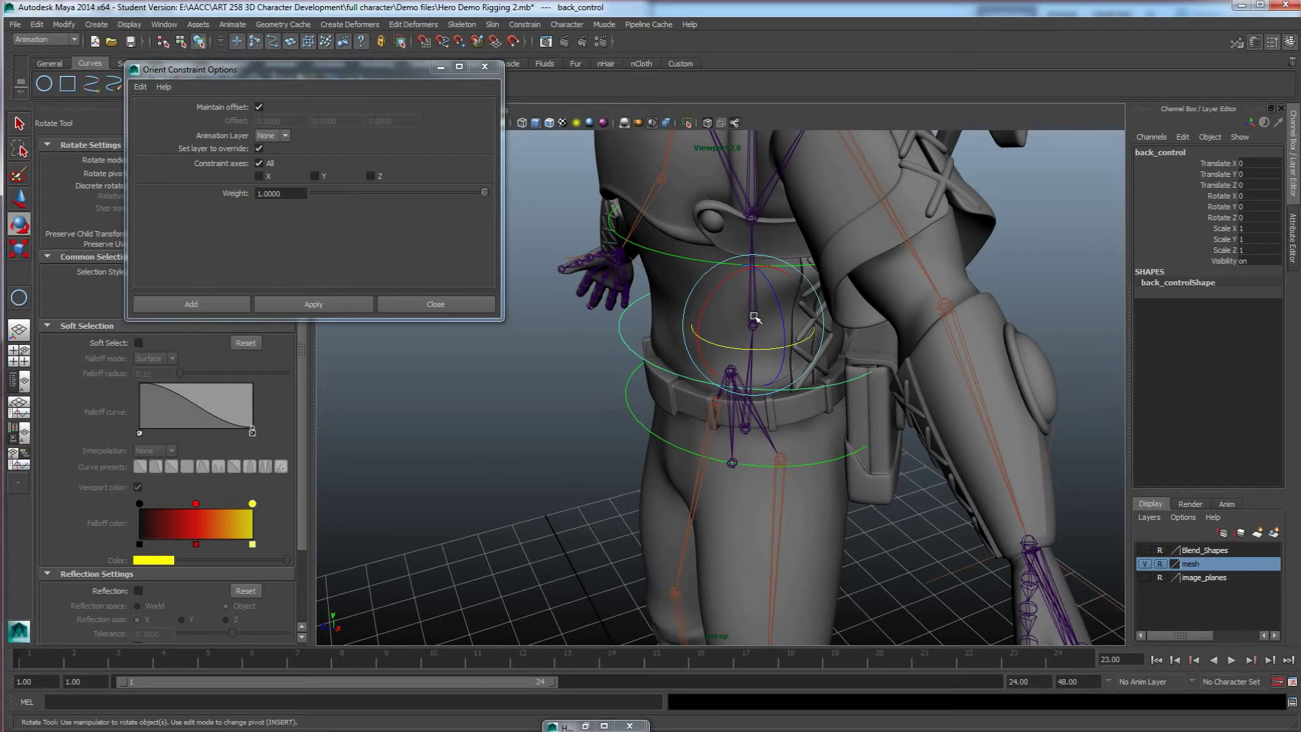
{"action": "key", "text": "w"}
{"action": "left_click", "coordinate": [754, 274], "text": "shift"}
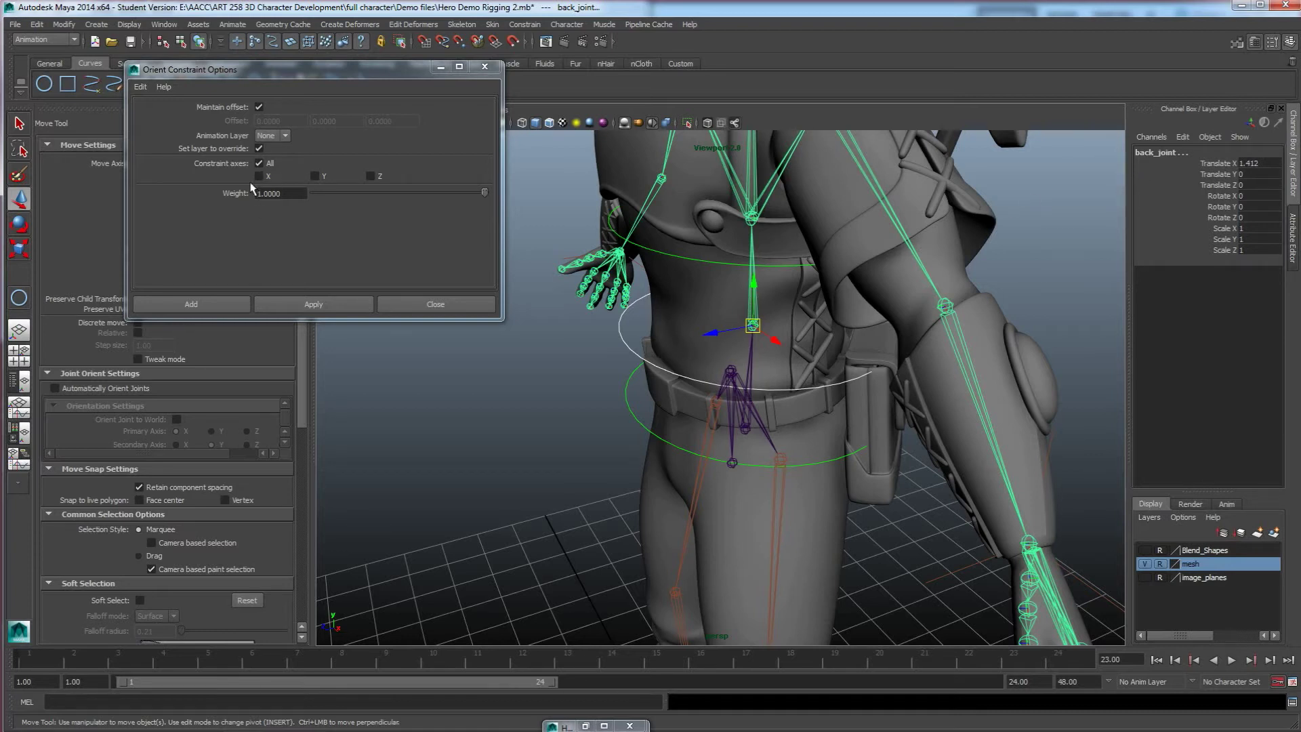
{"action": "left_click", "coordinate": [291, 304]}
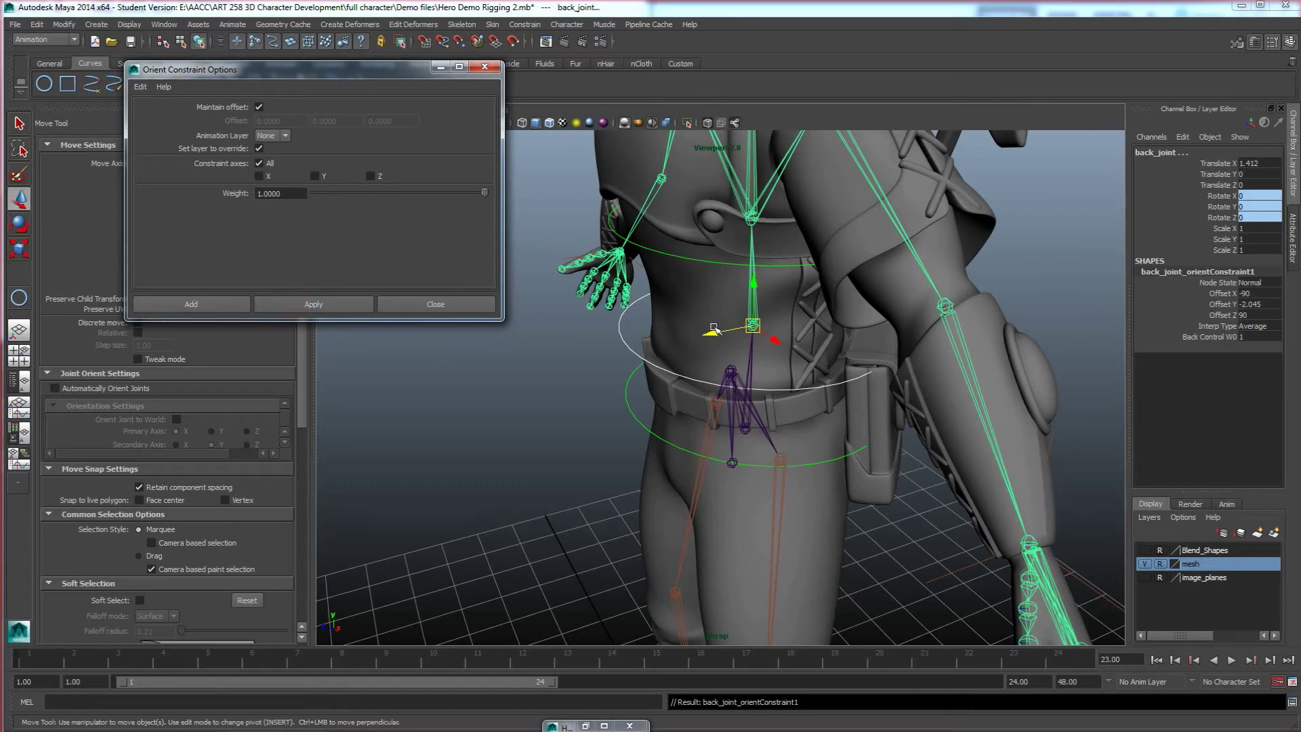
Step: Test the back constraint by rotating the back control, and undo the rotation
{"action": "middle_click_drag", "start_coordinate": [687, 284], "coordinate": [689, 358], "text": "alt"}
{"action": "left_click_drag", "start_coordinate": [648, 370], "coordinate": [612, 348]}
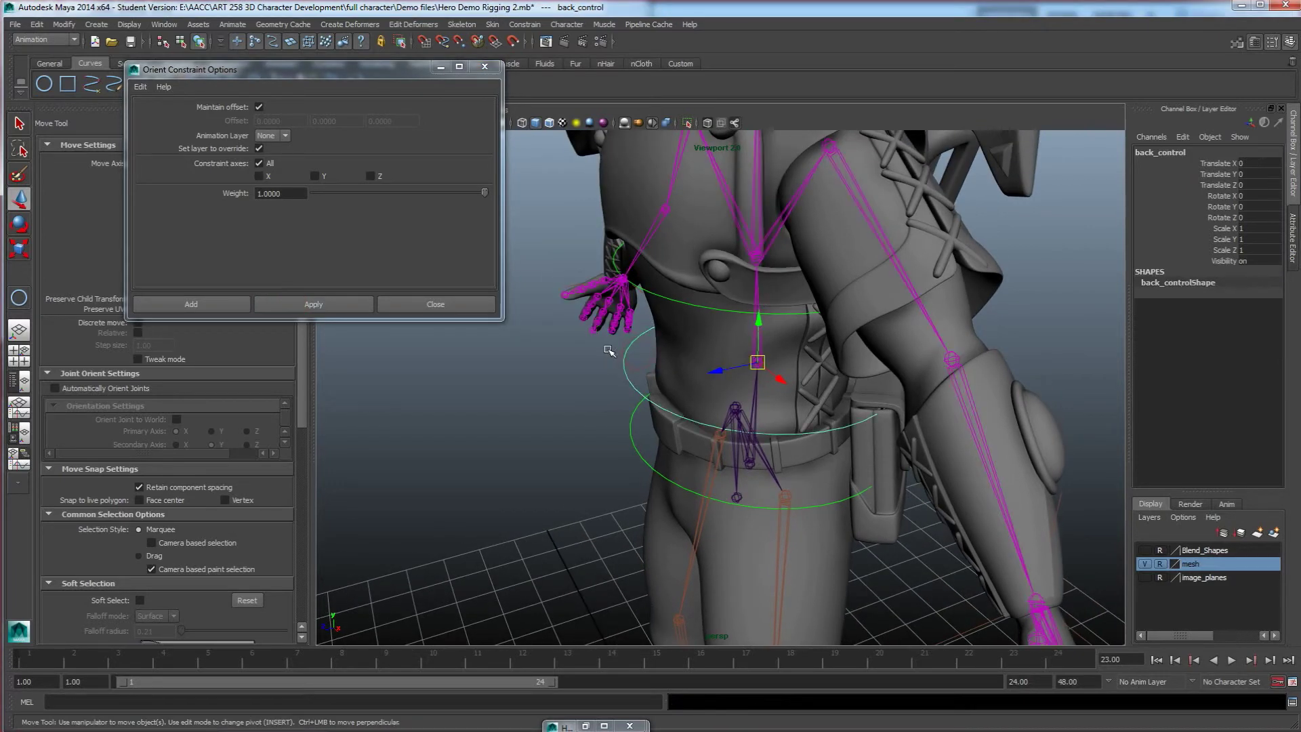
{"action": "key", "text": "e"}
{"action": "left_click_drag", "start_coordinate": [711, 332], "coordinate": [723, 324]}
{"action": "key", "text": "ctrl+z"}
Step: Orient-constrain the chest joint to the chest control with Maintain offset on and all axes constrained
{"action": "left_click_drag", "start_coordinate": [631, 324], "coordinate": [594, 348], "text": "alt"}
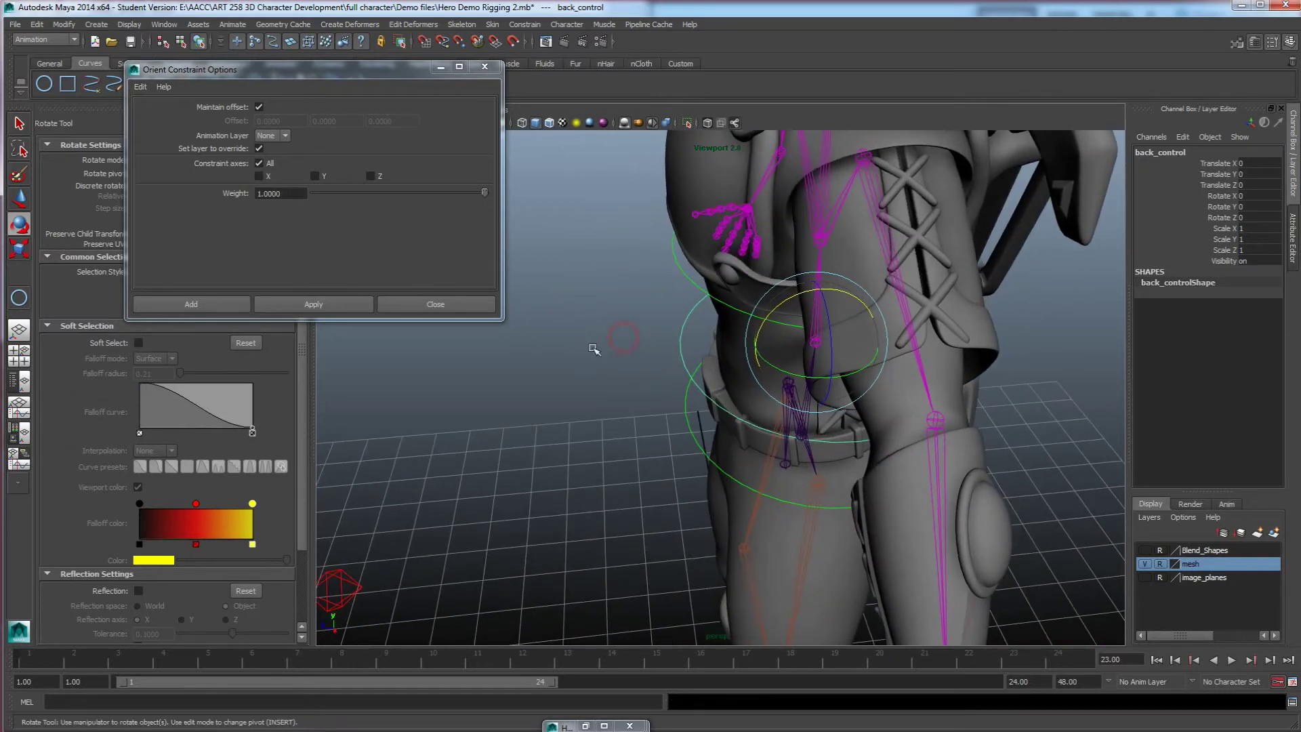
{"action": "left_click", "coordinate": [689, 274]}
{"action": "left_click_drag", "start_coordinate": [689, 274], "coordinate": [734, 176], "text": "alt"}
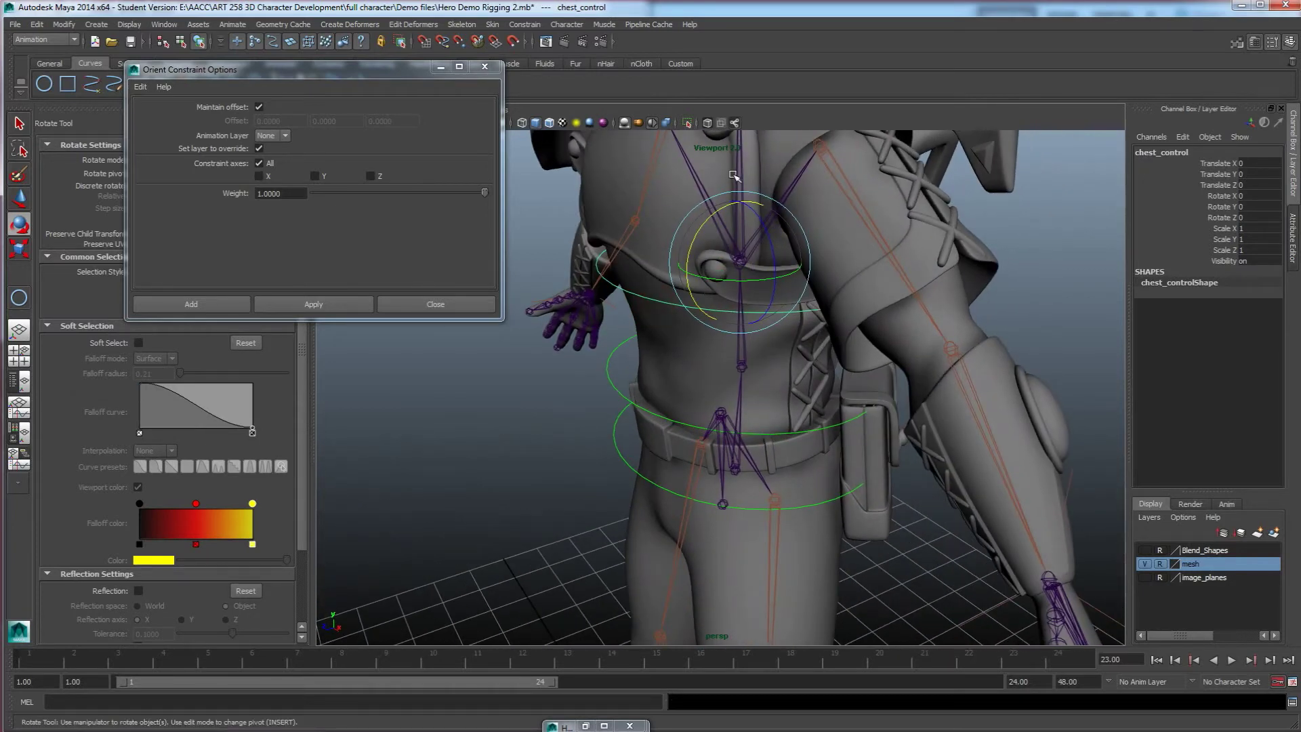
{"action": "left_click", "coordinate": [852, 191]}
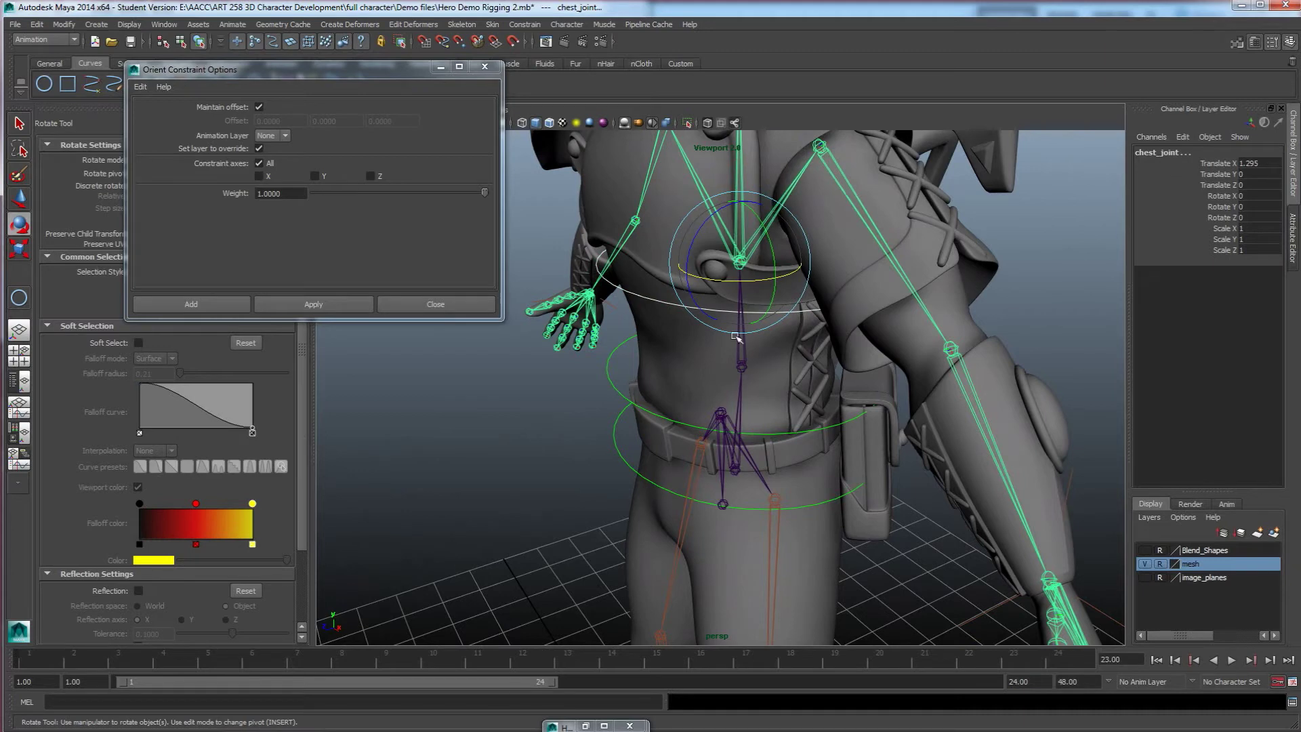
{"action": "left_click", "coordinate": [313, 304]}
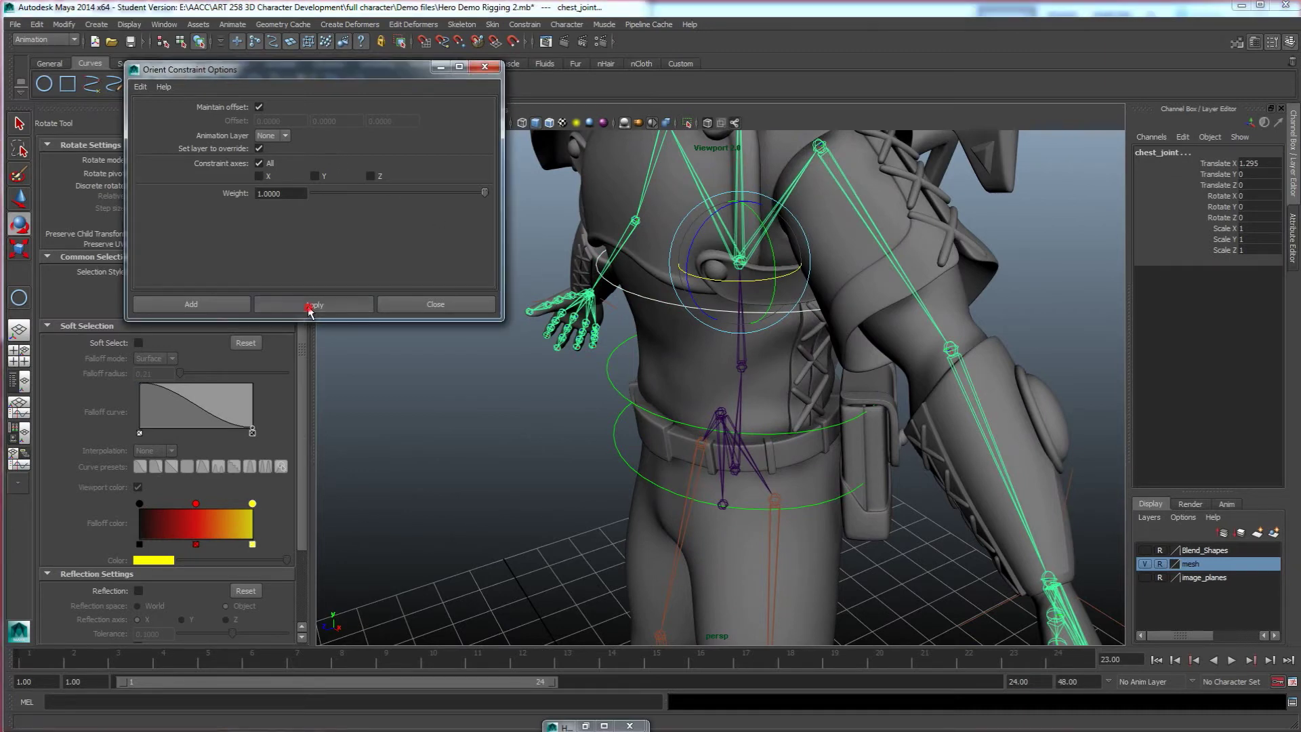
Step: Orient-constrain the neck joint to the neck control with the same offset and axis options
{"action": "left_click_drag", "start_coordinate": [790, 315], "coordinate": [785, 453], "text": "alt"}
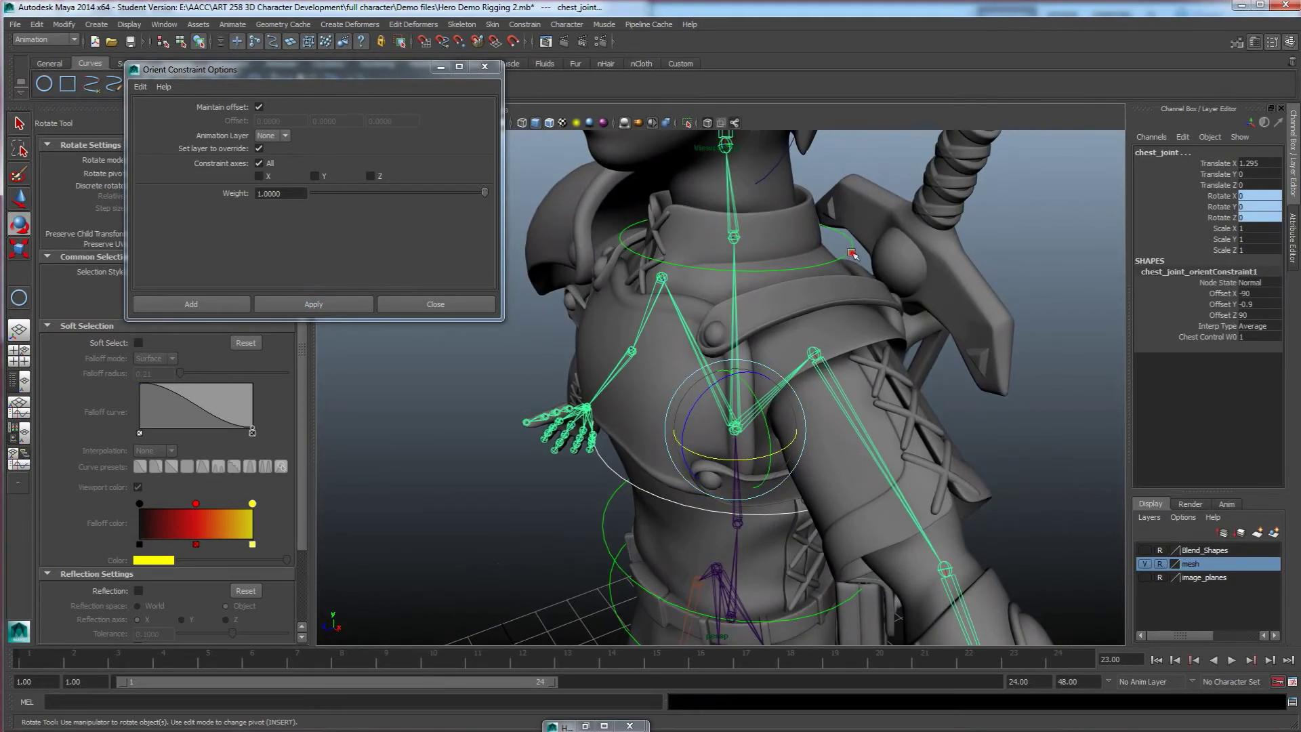
{"action": "left_click", "coordinate": [852, 253]}
{"action": "left_click_drag", "start_coordinate": [852, 253], "coordinate": [750, 231], "text": "alt"}
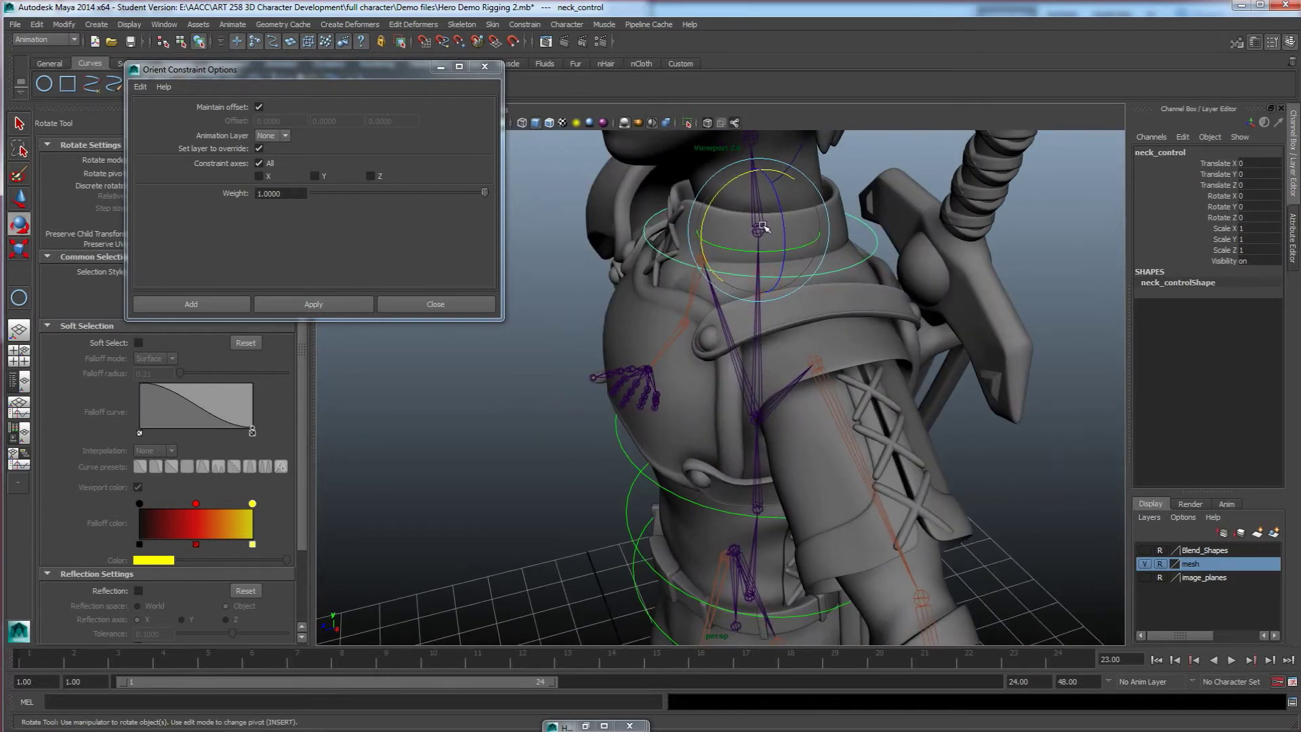
{"action": "key", "text": "w"}
{"action": "left_click", "coordinate": [754, 171]}
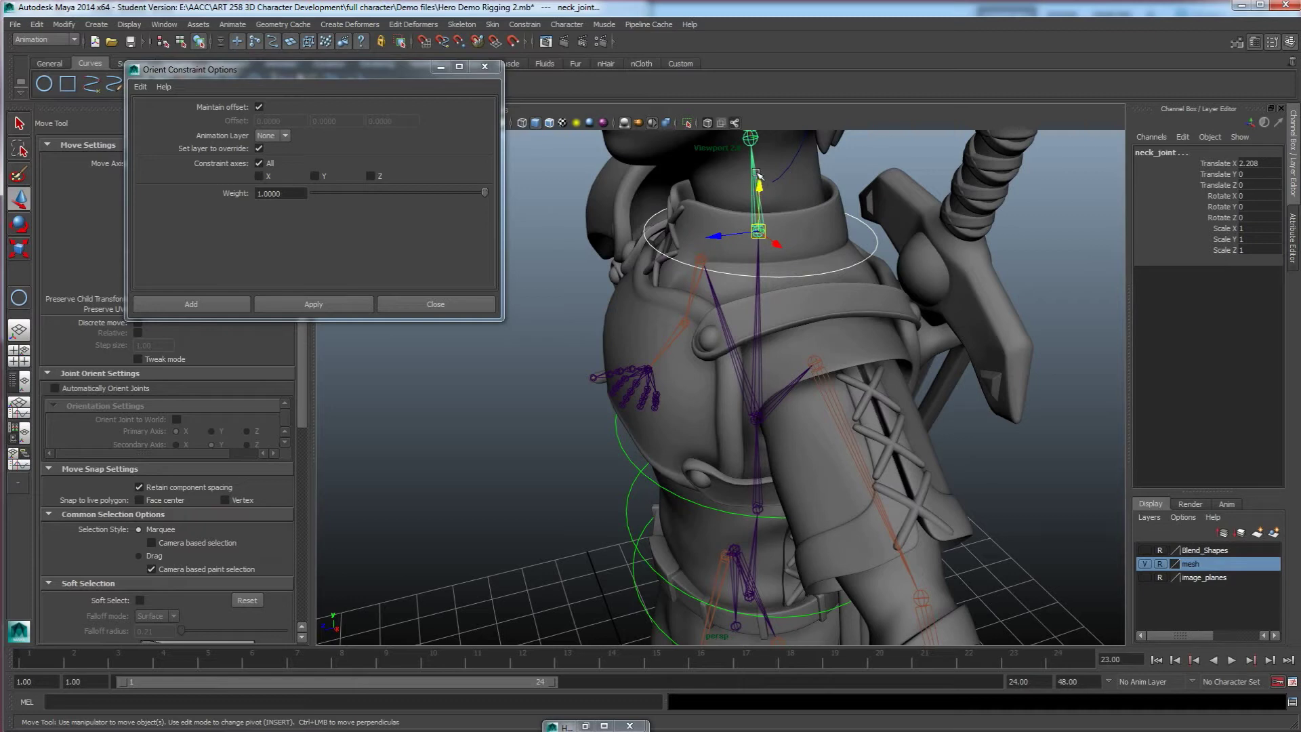
{"action": "left_click", "coordinate": [313, 304]}
Step: Orient-constrain the head joint to the head control with the same constraint options
{"action": "left_click_drag", "start_coordinate": [773, 324], "coordinate": [817, 282], "text": "alt"}
{"action": "left_click", "coordinate": [814, 284]}
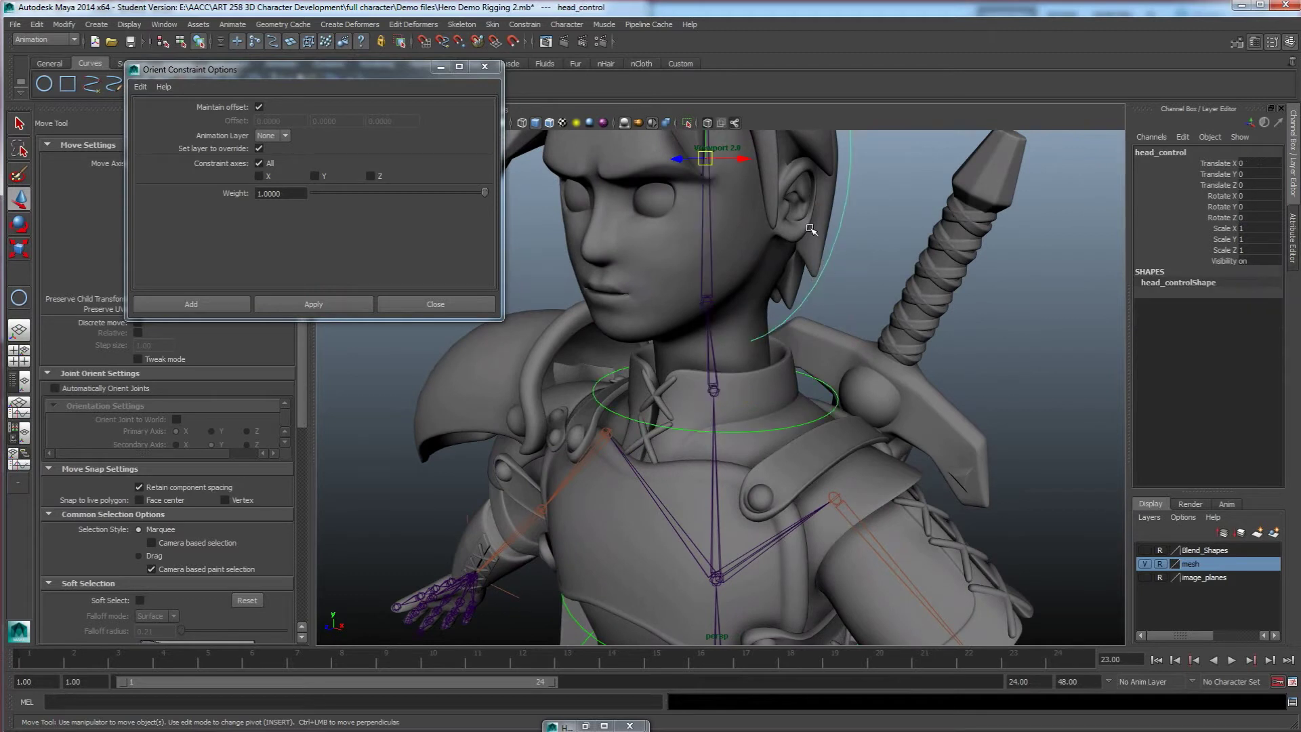
{"action": "left_click", "coordinate": [708, 247]}
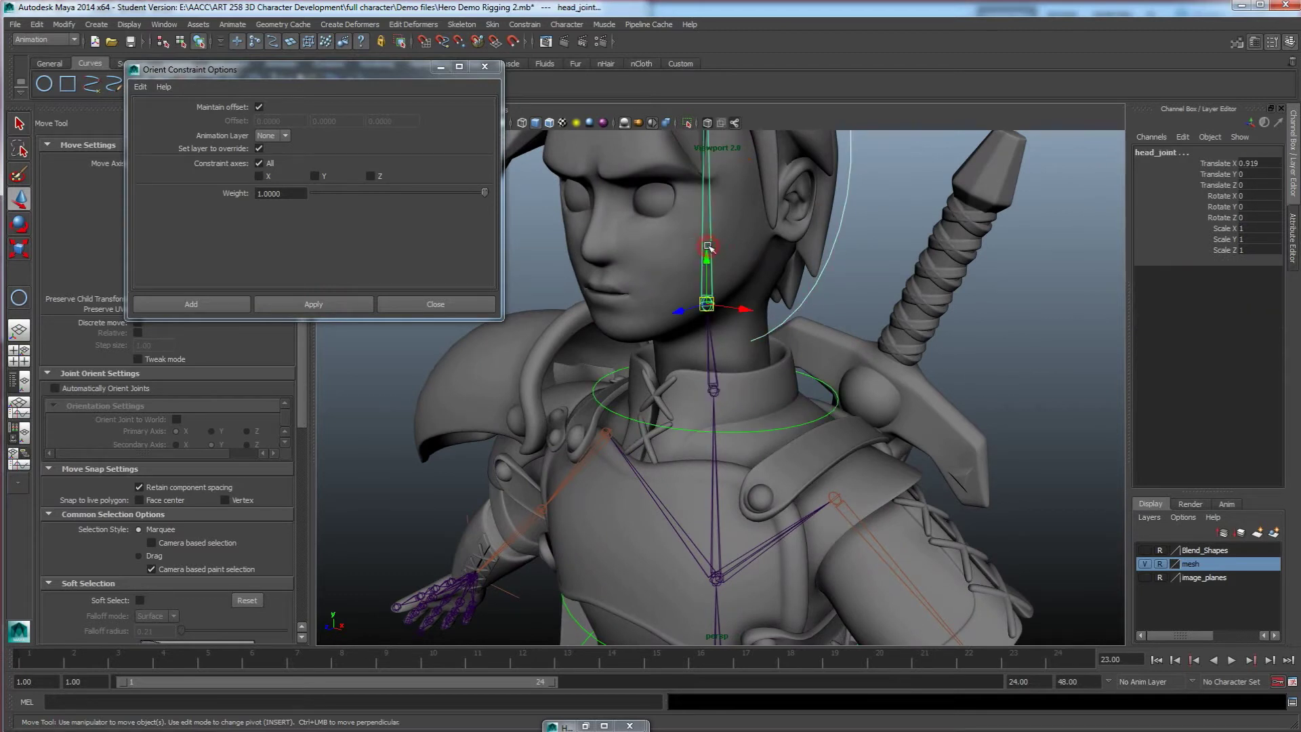
{"action": "left_click", "coordinate": [313, 304]}
Step: Put the head control into pivot editing and set the mesh layer's display type to Template
{"action": "left_click_drag", "start_coordinate": [515, 380], "coordinate": [750, 393], "text": "alt"}
{"action": "middle_click_drag", "start_coordinate": [750, 393], "coordinate": [758, 478], "text": "alt"}
{"action": "left_click_drag", "start_coordinate": [758, 478], "coordinate": [745, 452], "text": "alt"}
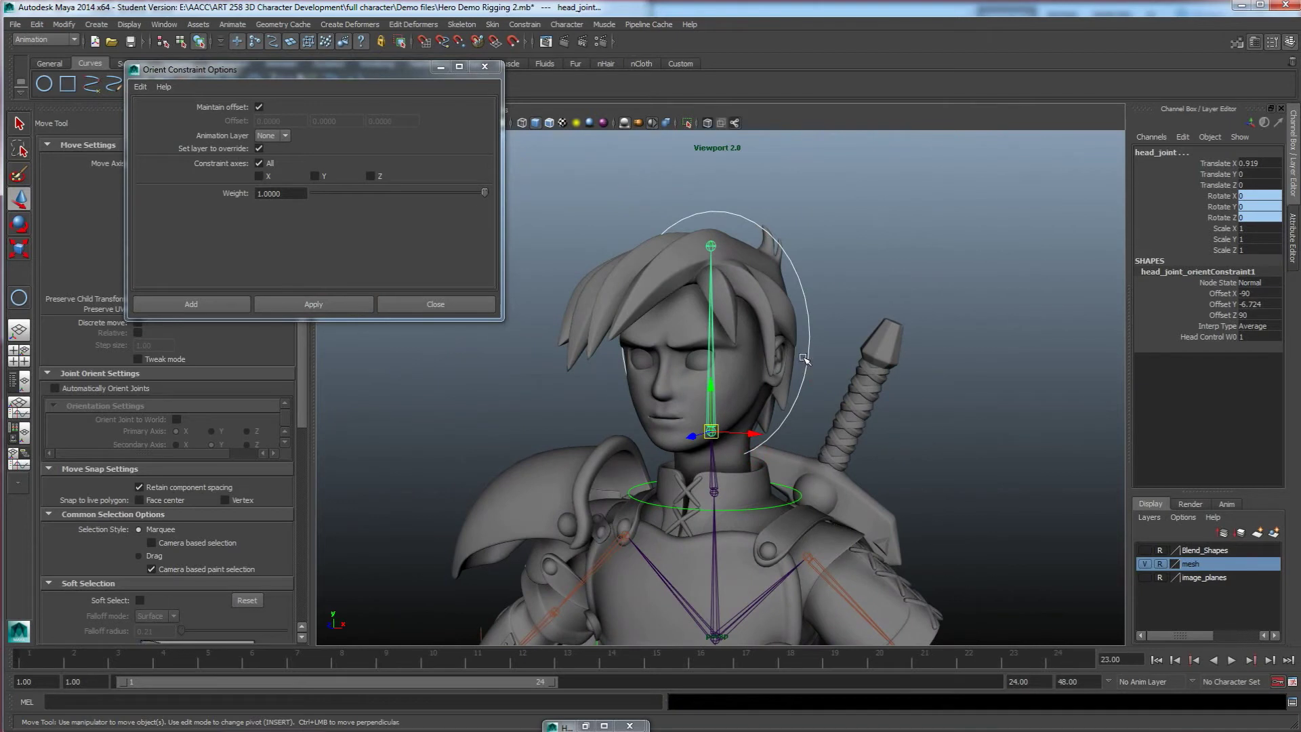
{"action": "left_click", "coordinate": [807, 362]}
{"action": "left_click_drag", "start_coordinate": [803, 380], "coordinate": [796, 406], "text": "alt"}
{"action": "left_click_drag", "start_coordinate": [702, 349], "coordinate": [696, 395], "text": "alt"}
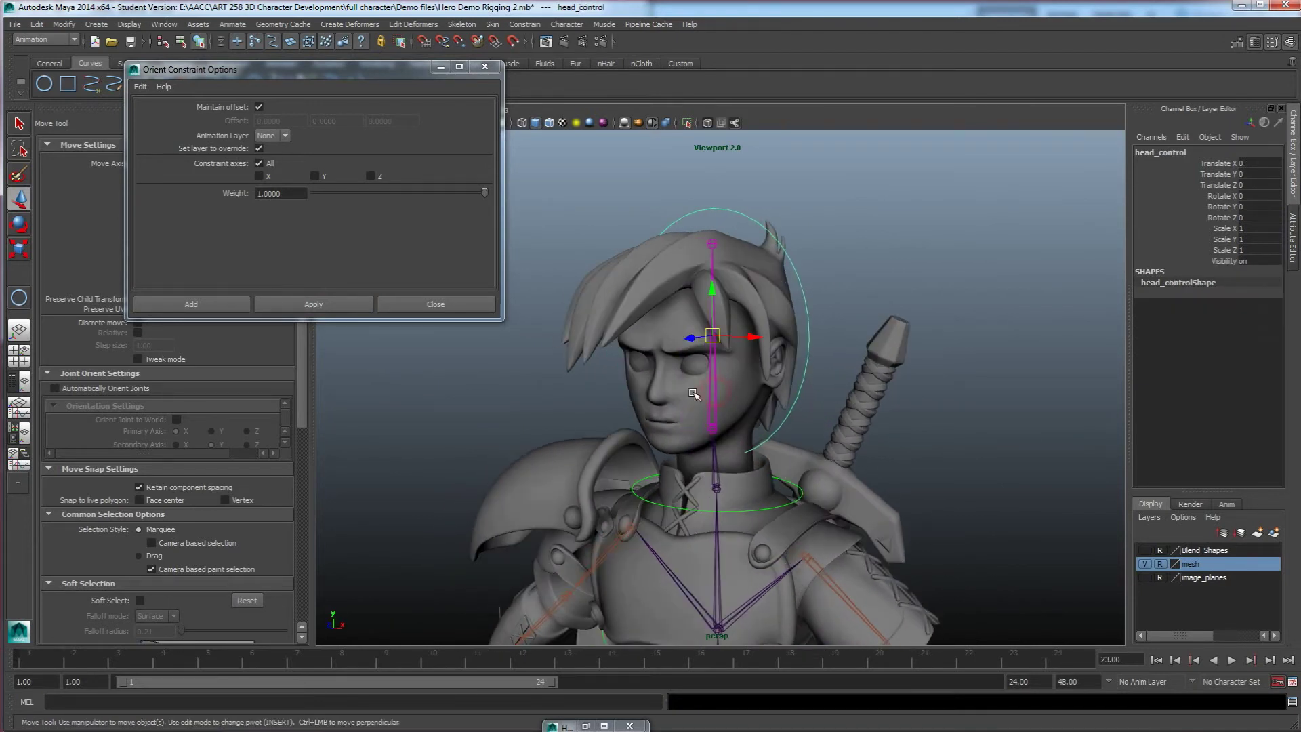
{"action": "key", "text": "Insert"}
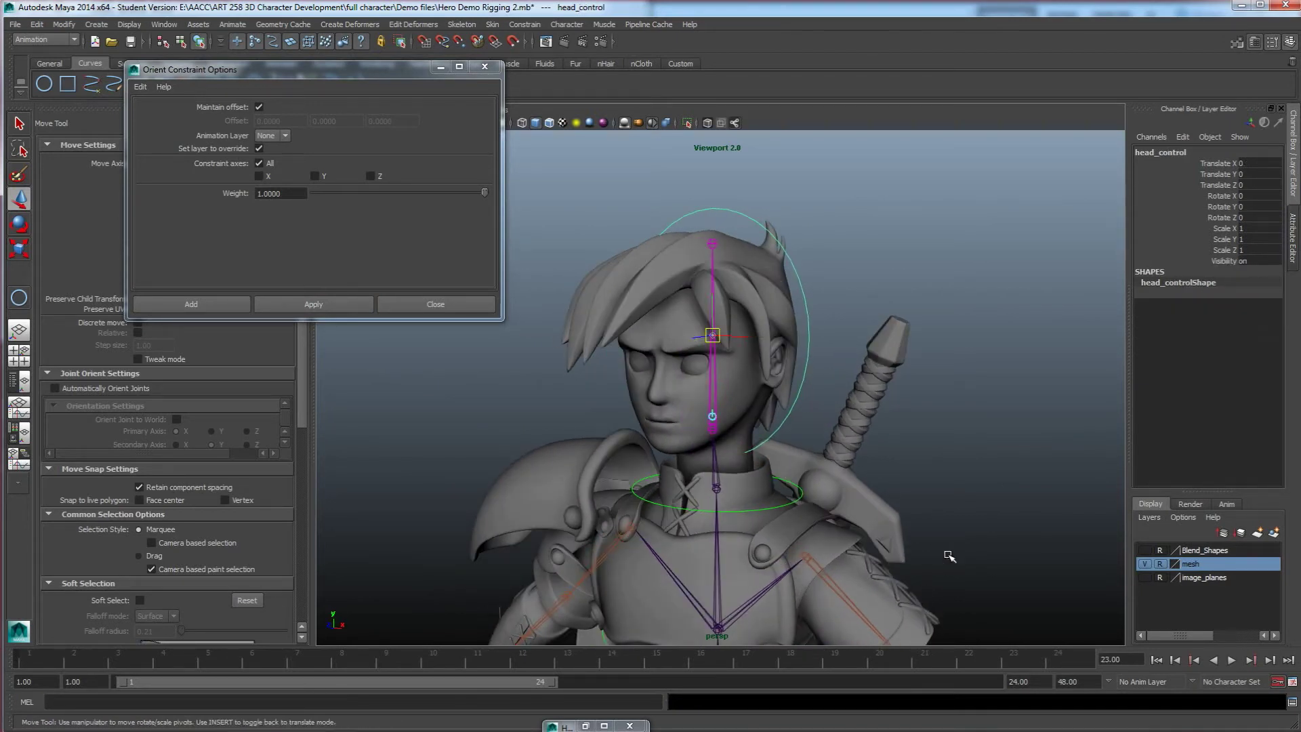
{"action": "left_click", "coordinate": [1161, 564]}
{"action": "left_click", "coordinate": [1161, 564]}
Step: Snap the head control's pivot onto the joint at the base of the head and finish pivot editing
{"action": "left_click_drag", "start_coordinate": [796, 454], "coordinate": [762, 501], "text": "alt"}
{"action": "scroll", "coordinate": [763, 502], "scroll_direction": "up", "scroll_amount": 3}
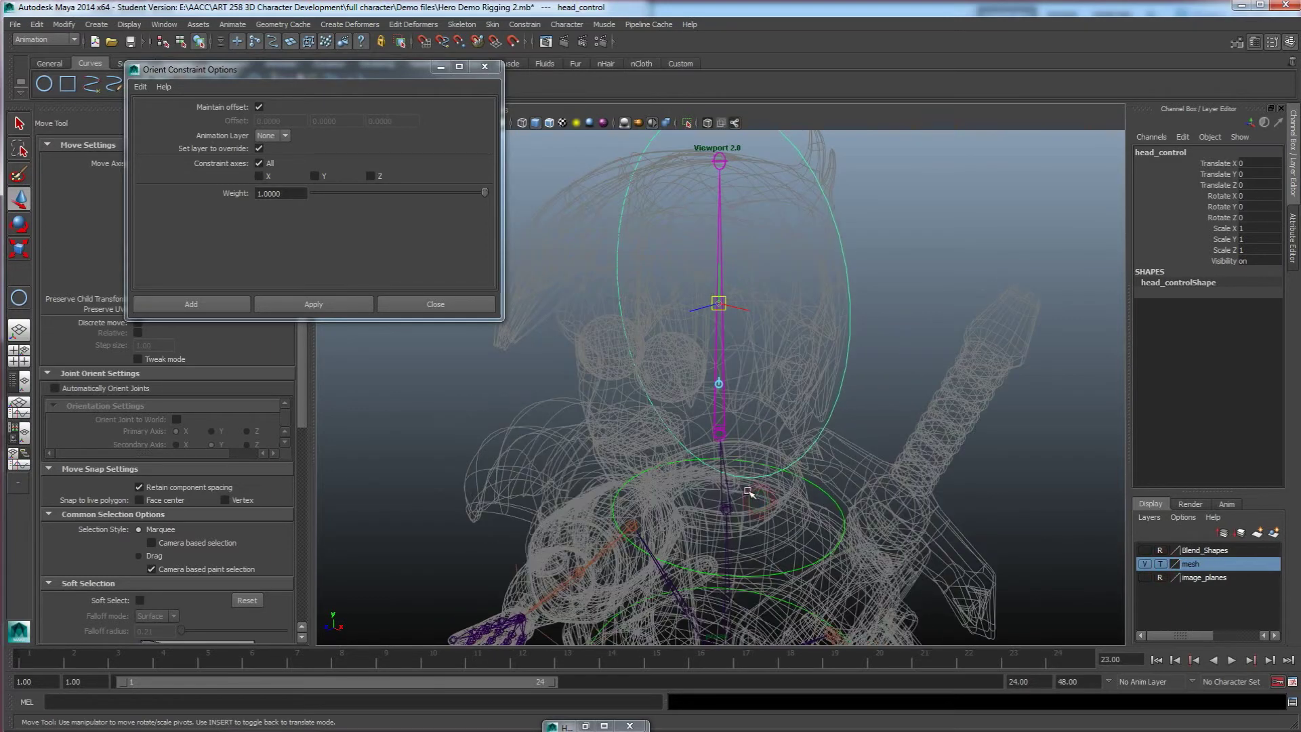
{"action": "key", "text": "v"}
{"action": "middle_click", "coordinate": [719, 435]}
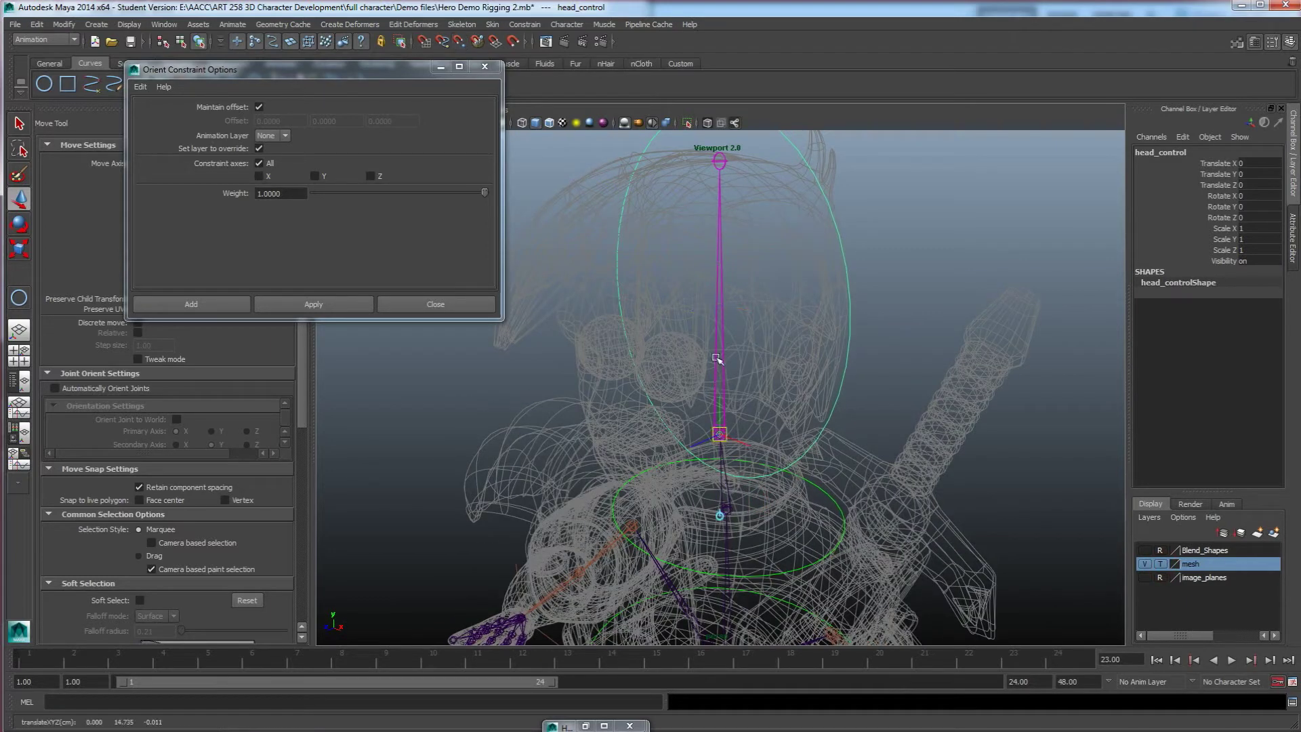
{"action": "left_click_drag", "start_coordinate": [720, 453], "coordinate": [795, 344], "text": "alt"}
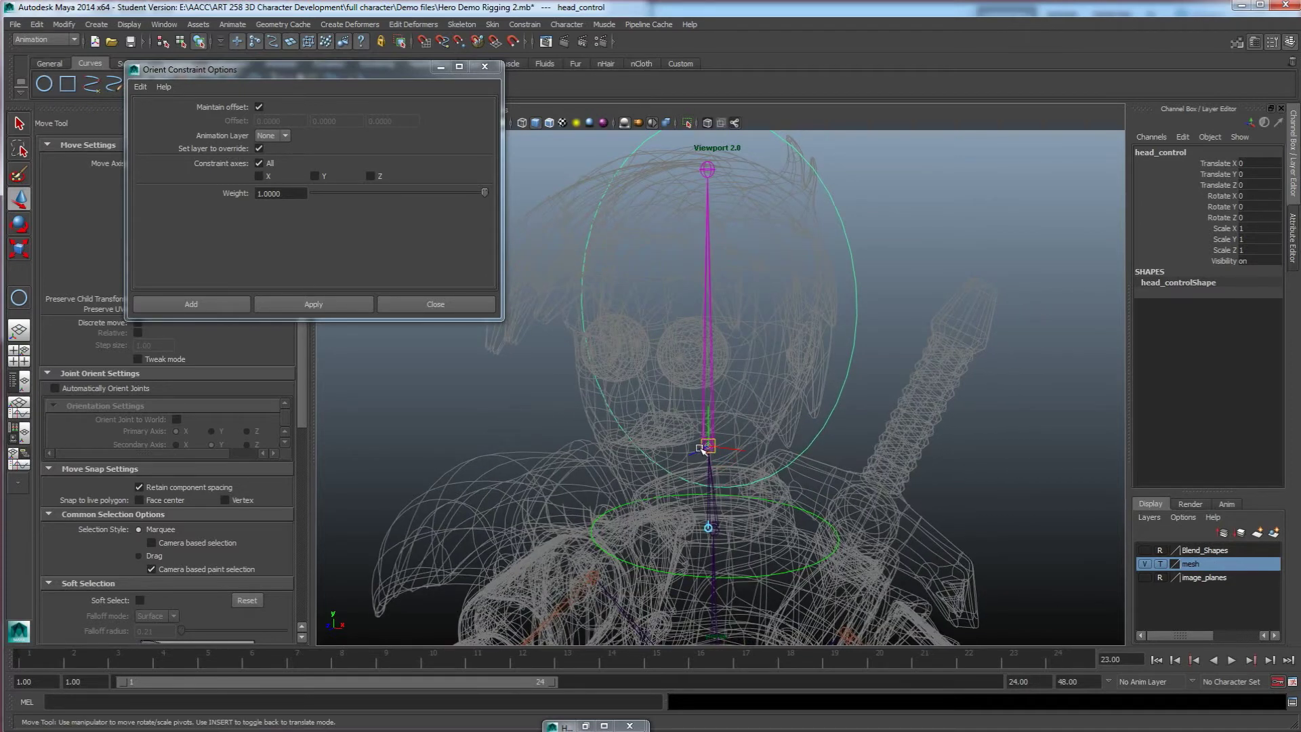
{"action": "key", "text": "Insert"}
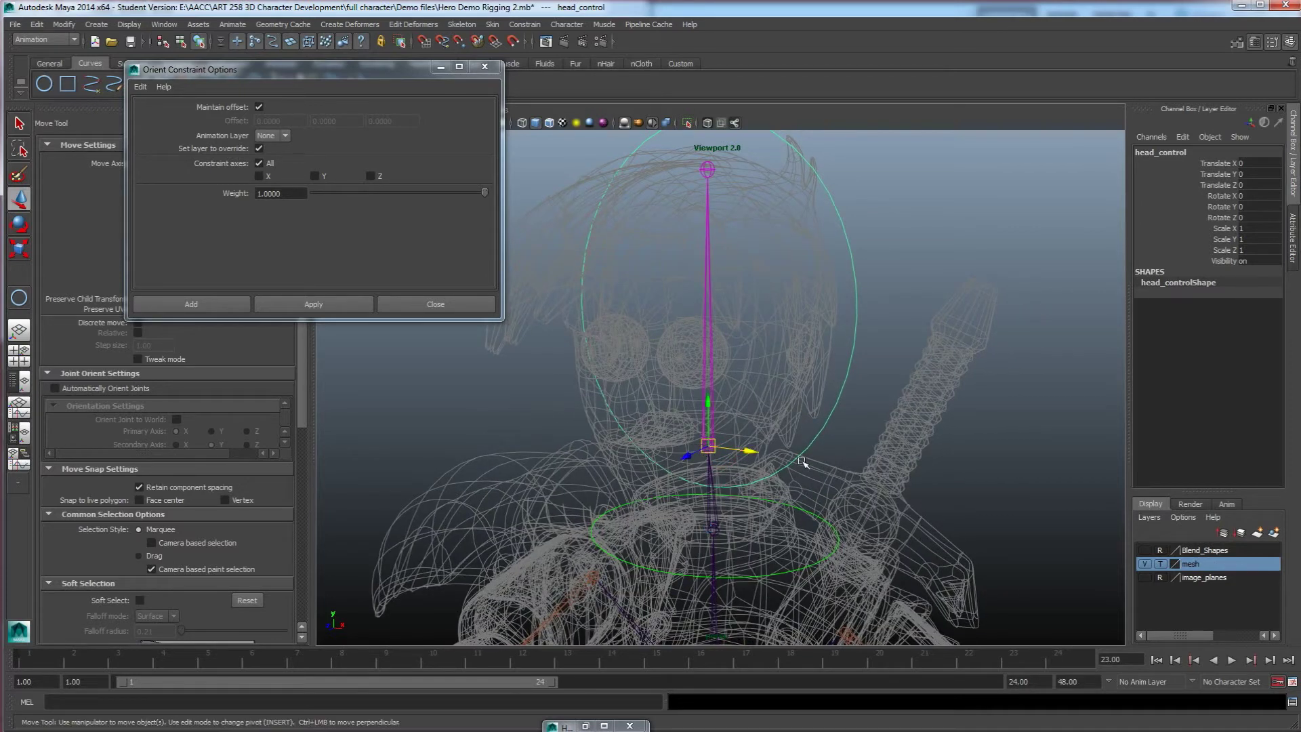
Step: Test the head control by rotating it around its new pivot, and undo the rotation
{"action": "left_click_drag", "start_coordinate": [870, 438], "coordinate": [694, 435], "text": "alt"}
{"action": "key", "text": "e"}
{"action": "key", "text": "ctrl+z"}
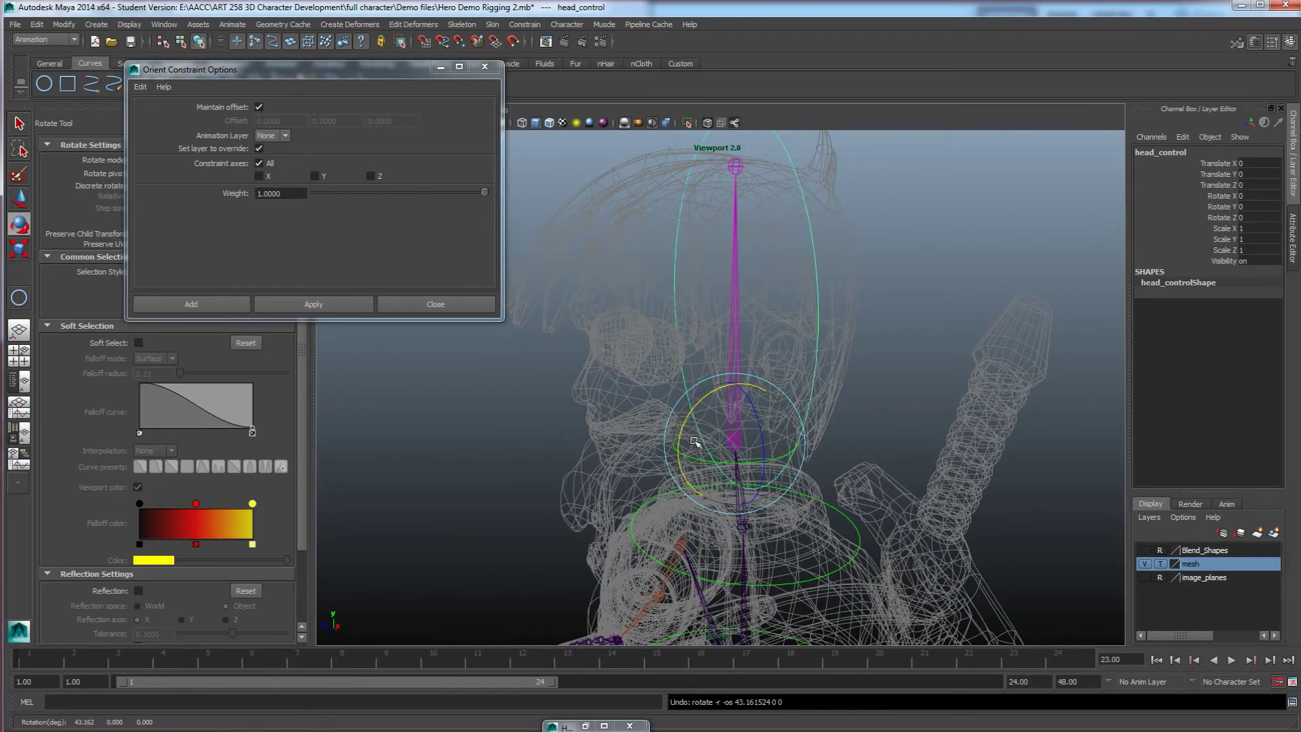
Step: Rotate the back control to check whether the upper controls follow the spine, and undo the rotation
{"action": "scroll", "coordinate": [776, 468], "scroll_direction": "down", "scroll_amount": 2}
{"action": "left_click_drag", "start_coordinate": [776, 467], "coordinate": [693, 449], "text": "alt"}
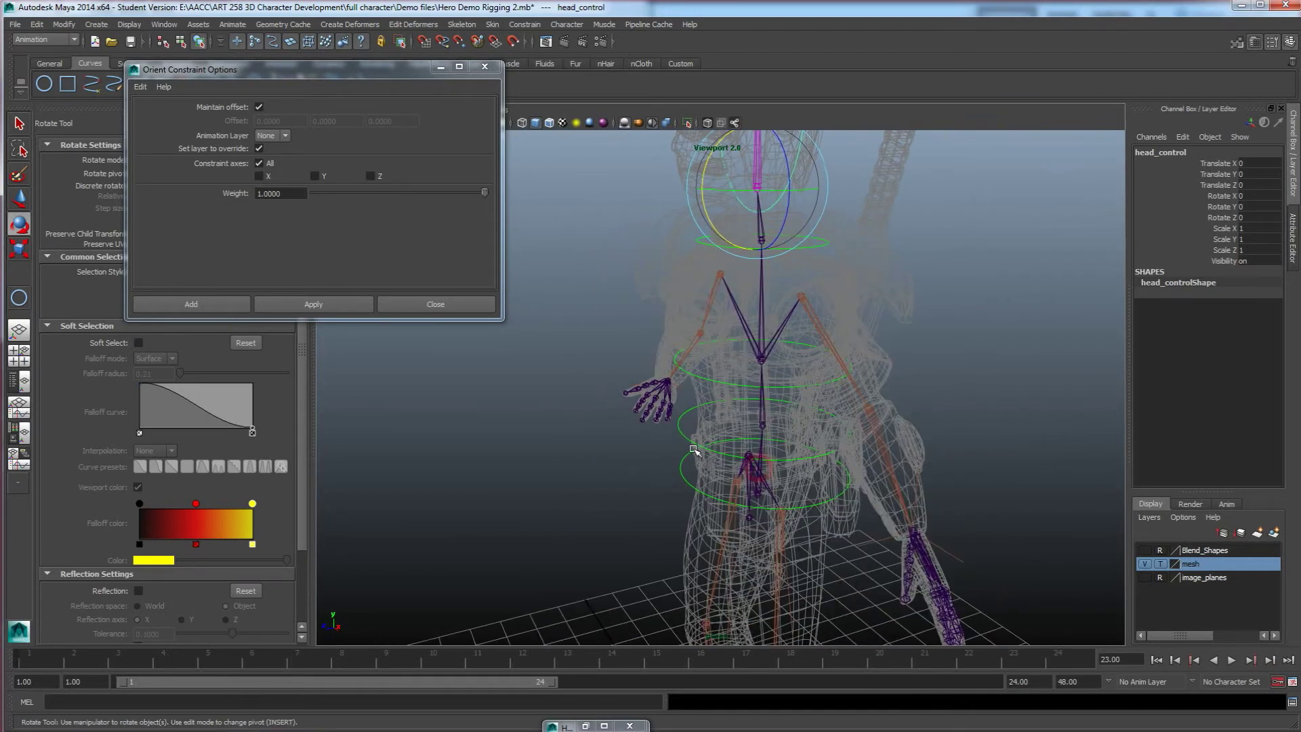
{"action": "left_click", "coordinate": [727, 404]}
{"action": "left_click_drag", "start_coordinate": [723, 396], "coordinate": [724, 429]}
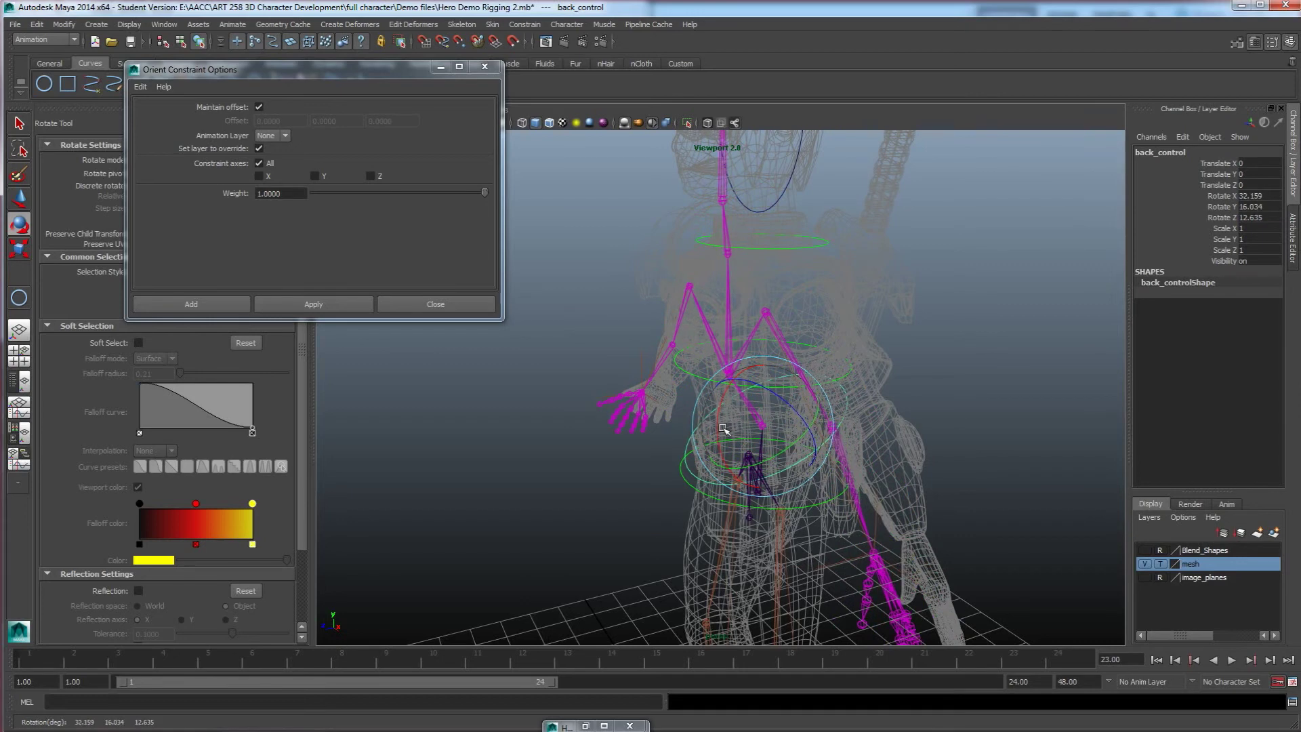
{"action": "key", "text": "ctrl+z"}
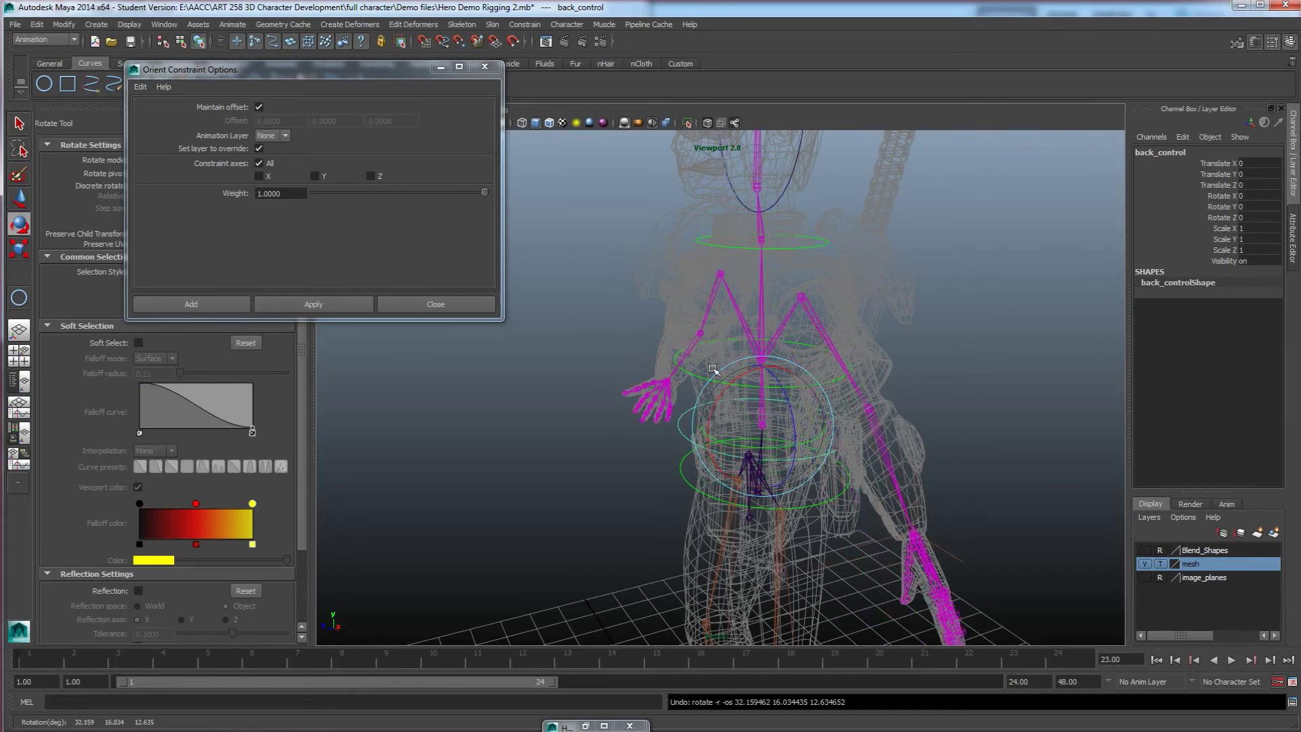
Step: Test the chest control by rotating it, and undo the rotation
{"action": "left_click_drag", "start_coordinate": [696, 399], "coordinate": [770, 450], "text": "alt"}
{"action": "left_click", "coordinate": [714, 361]}
{"action": "key", "text": "ctrl+z"}
{"action": "mouse_move", "coordinate": [769, 450]}
{"action": "middle_mouse_down", "text": "alt"}
{"action": "mouse_move", "coordinate": [715, 430]}
{"action": "mouse_move", "coordinate": [756, 412]}
{"action": "mouse_move", "coordinate": [758, 428]}
{"action": "middle_mouse_up", "text": "alt"}
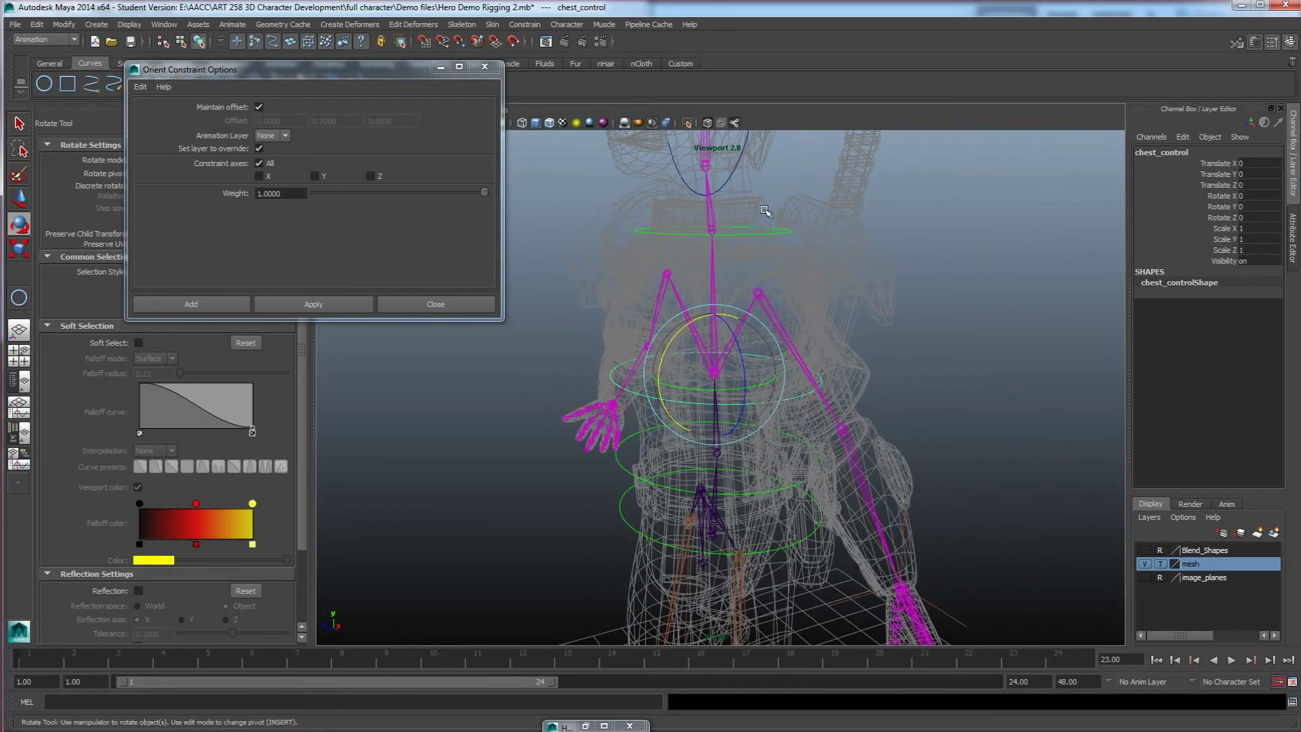
{"action": "left_click", "coordinate": [778, 229]}
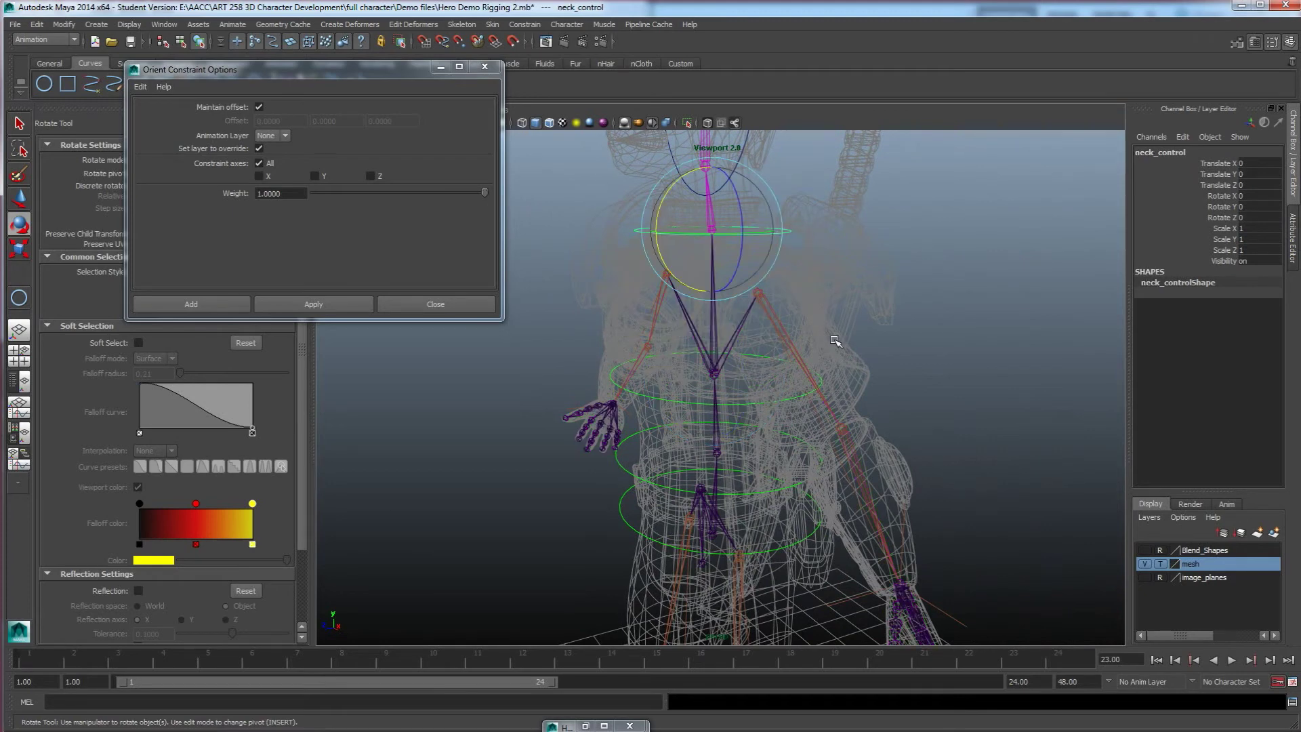
{"action": "key", "text": "w"}
{"action": "left_click", "coordinate": [800, 393]}
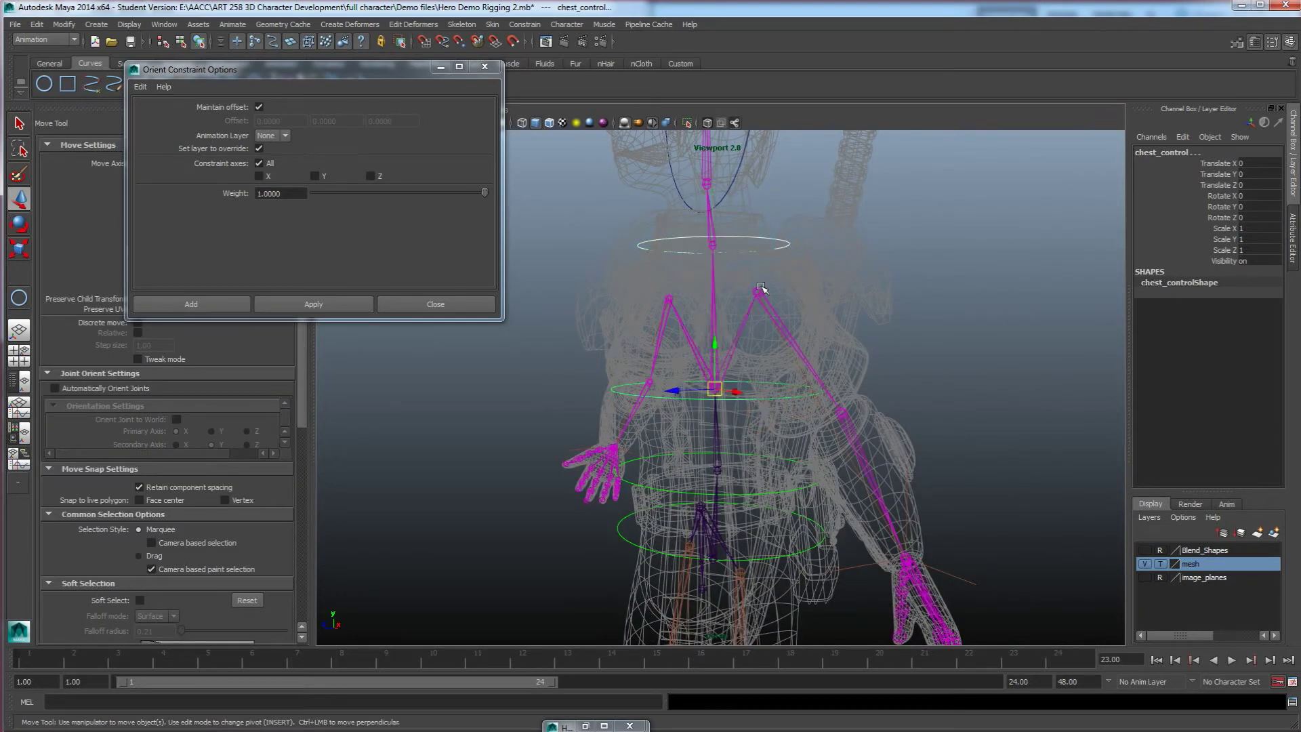
Step: Parent the head control to the neck control
{"action": "middle_click_drag", "start_coordinate": [769, 256], "coordinate": [771, 309], "text": "alt"}
{"action": "left_click", "coordinate": [750, 155]}
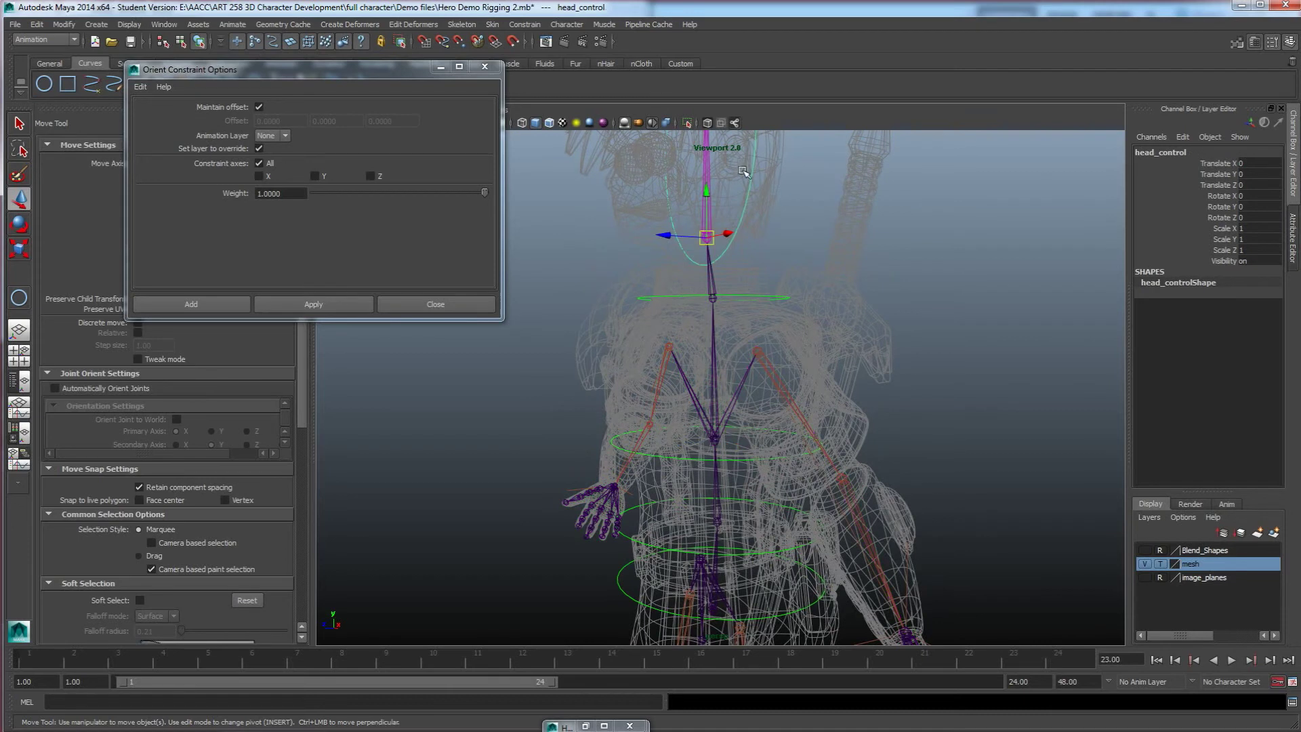
{"action": "left_click", "coordinate": [730, 297], "text": "shift"}
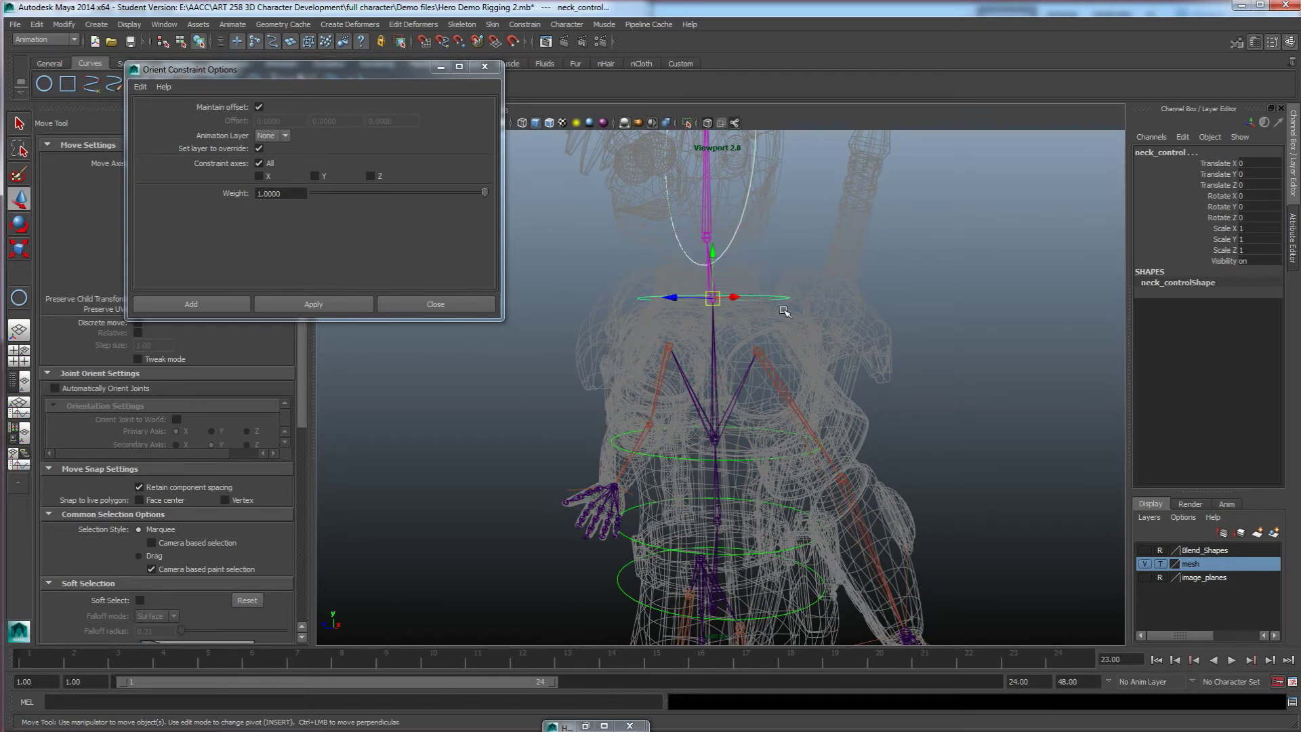
{"action": "key", "text": "ctrl+z"}
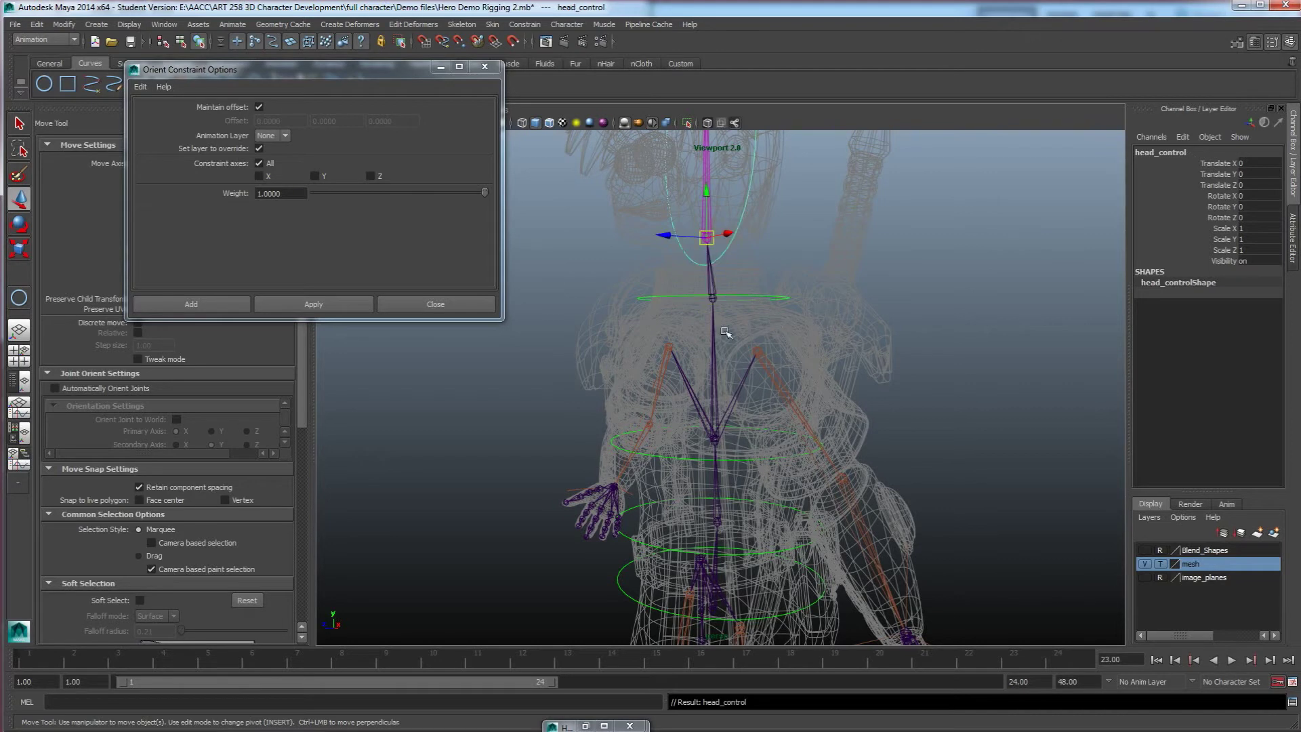
Step: Rotate the neck control to check that the head control follows it, and undo the rotation
{"action": "left_click_drag", "start_coordinate": [754, 325], "coordinate": [717, 345], "text": "alt"}
{"action": "mouse_move", "coordinate": [670, 283]}
{"action": "left_mouse_down"}
{"action": "mouse_move", "coordinate": [638, 279]}
{"action": "mouse_move", "coordinate": [690, 254]}
{"action": "mouse_move", "coordinate": [671, 269]}
{"action": "left_mouse_up"}
{"action": "key", "text": "e"}
{"action": "key", "text": "ctrl+z"}
{"action": "left_click_drag", "start_coordinate": [872, 357], "coordinate": [893, 303], "text": "alt"}
{"action": "scroll", "coordinate": [893, 304], "scroll_direction": "up", "scroll_amount": 3}
{"action": "left_click_drag", "start_coordinate": [896, 239], "coordinate": [823, 128]}
{"action": "middle_click_drag", "start_coordinate": [879, 235], "coordinate": [877, 368], "text": "alt"}
Step: Parent the neck control to the chest control
{"action": "left_click", "coordinate": [884, 214]}
{"action": "left_click_drag", "start_coordinate": [893, 366], "coordinate": [830, 320]}
{"action": "middle_click_drag", "start_coordinate": [846, 383], "coordinate": [857, 311], "text": "alt"}
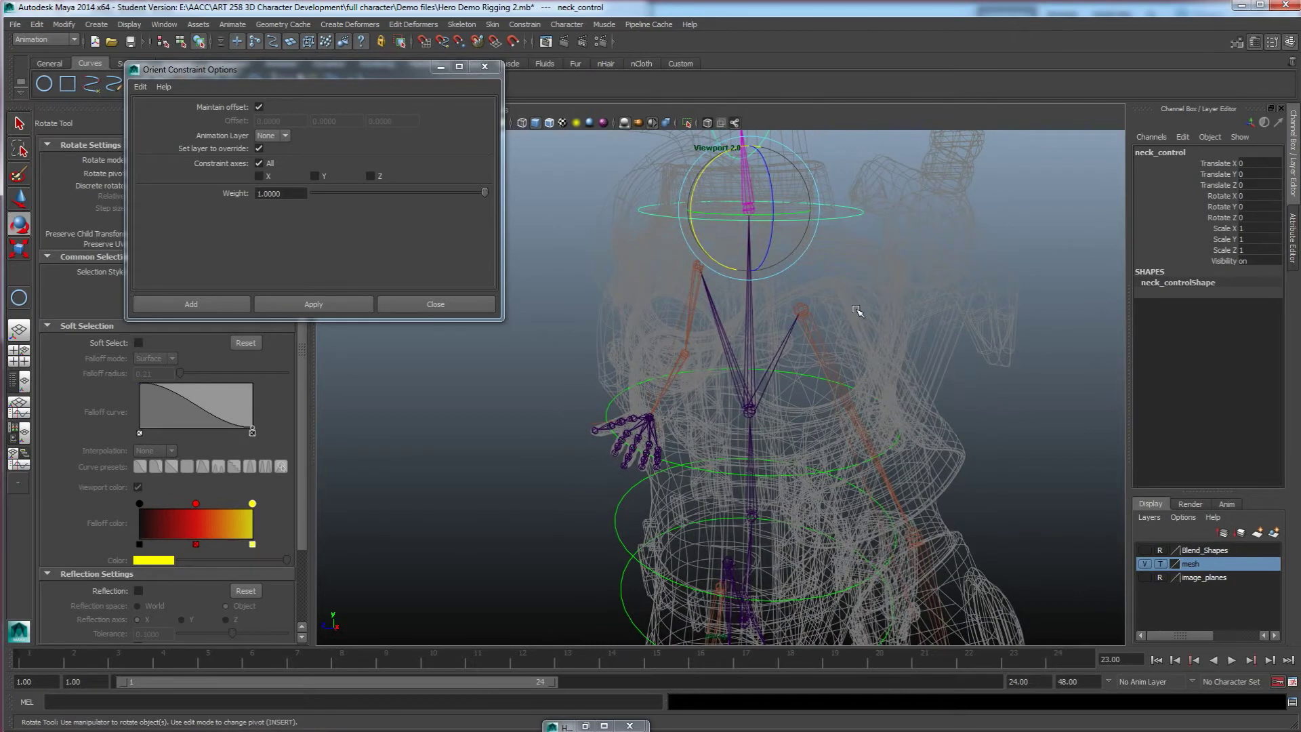
{"action": "left_click", "coordinate": [789, 368]}
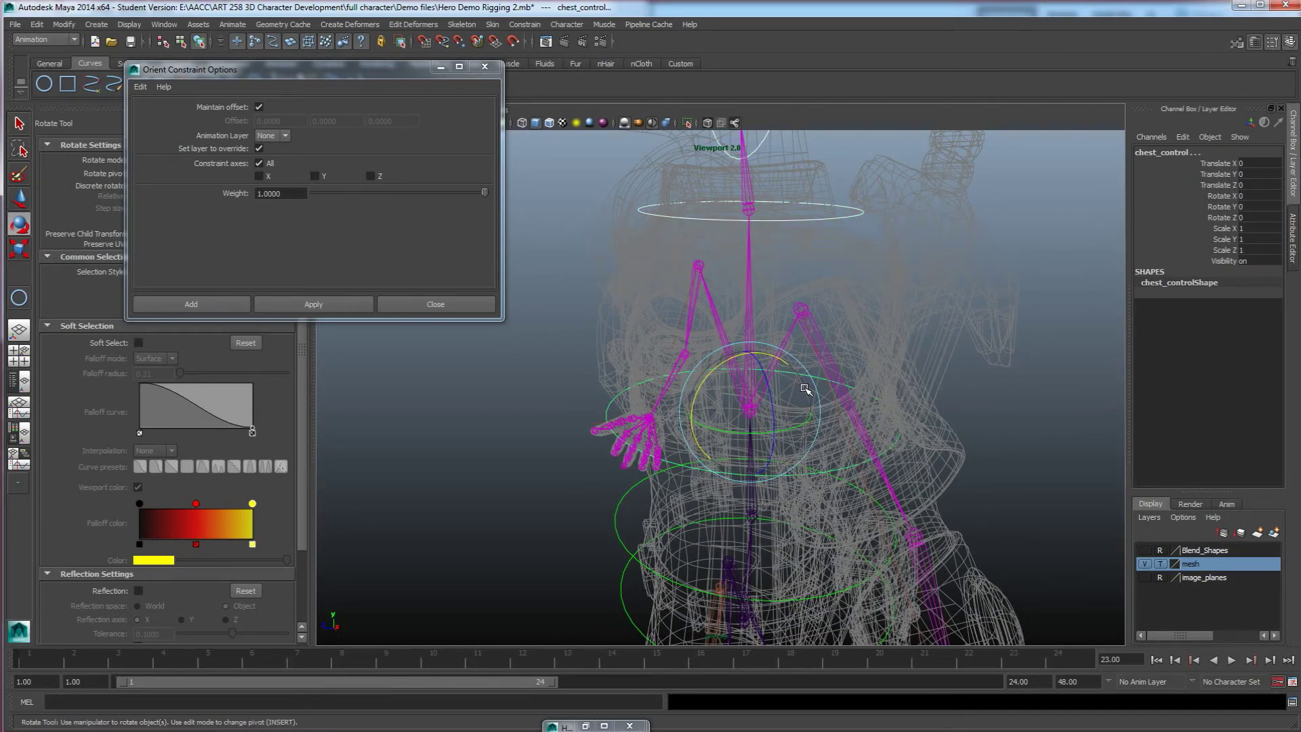
{"action": "key", "text": "p"}
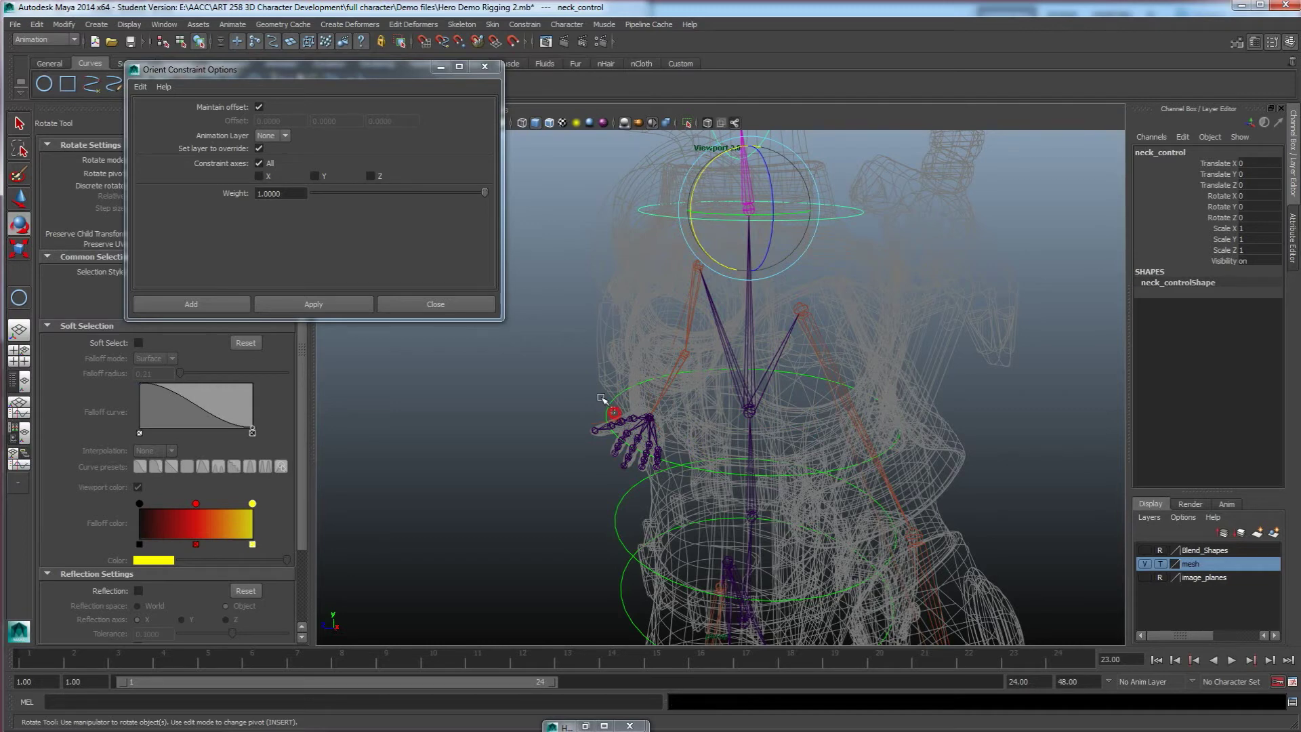
Step: Rotate the chest control to check that the neck and head controls follow, and undo the rotation
{"action": "left_click", "coordinate": [610, 414]}
{"action": "left_click_drag", "start_coordinate": [705, 376], "coordinate": [682, 407]}
{"action": "key", "text": "ctrl+z"}
Step: Parent the chest control to the back control
{"action": "left_click_drag", "start_coordinate": [813, 563], "coordinate": [840, 467], "text": "alt"}
{"action": "middle_click_drag", "start_coordinate": [840, 467], "coordinate": [852, 357], "text": "alt"}
{"action": "left_click", "coordinate": [1032, 296]}
{"action": "left_click", "coordinate": [859, 336]}
{"action": "left_click_drag", "start_coordinate": [859, 426], "coordinate": [843, 325], "text": "alt"}
{"action": "left_click", "coordinate": [827, 350]}
Step: Try parenting the back control to the hips control, and undo the parenting
{"action": "key", "text": "Down"}
{"action": "key", "text": "Down"}
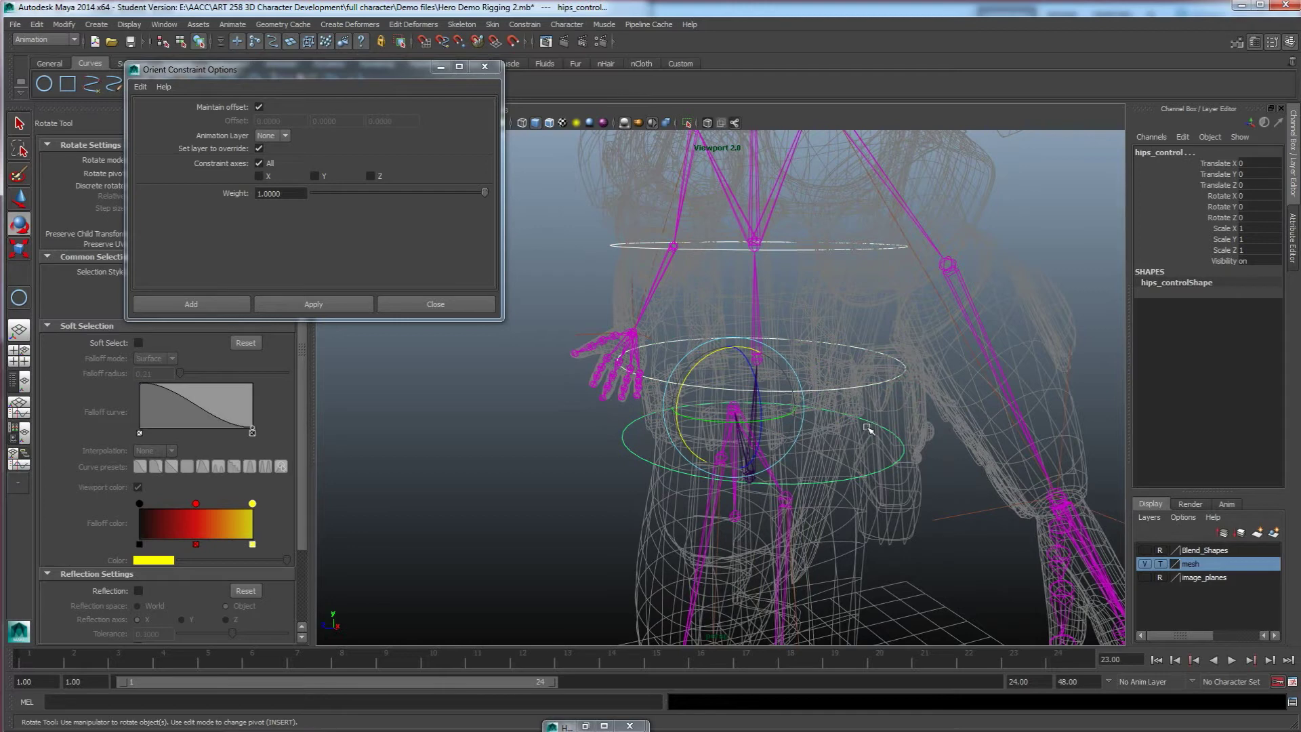
{"action": "left_click_drag", "start_coordinate": [888, 482], "coordinate": [855, 493], "text": "alt"}
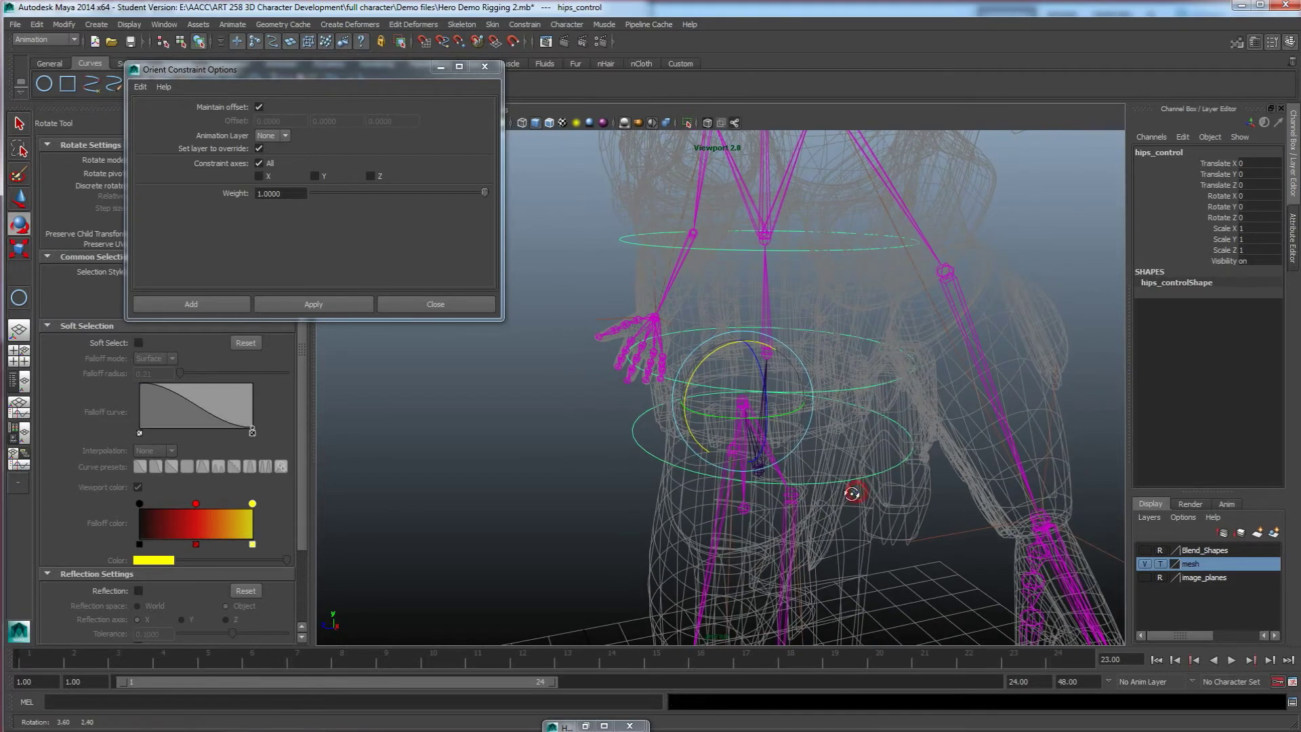
{"action": "key", "text": "ctrl+z"}
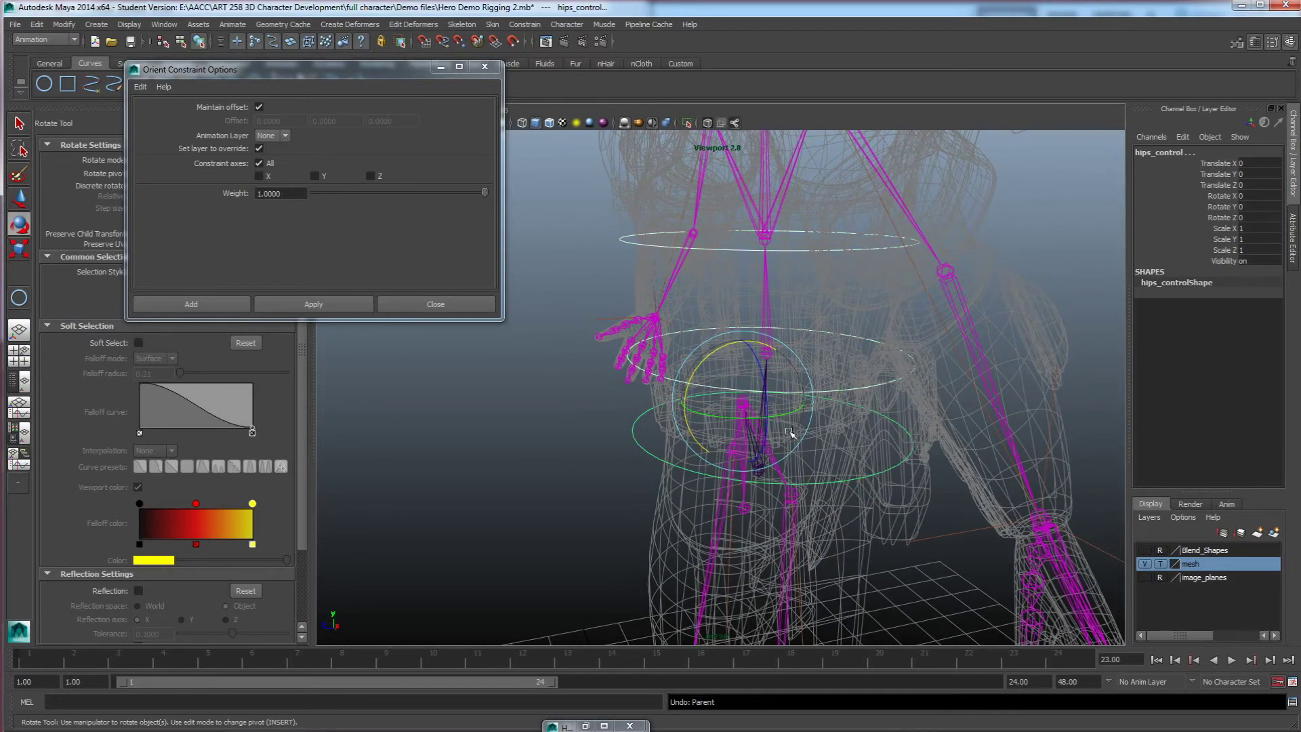
{"action": "key", "text": "ctrl+z"}
Step: Test the control hierarchy by rotating the back, chest and neck controls in turn, and undo all the rotations
{"action": "left_click_drag", "start_coordinate": [906, 486], "coordinate": [873, 437]}
{"action": "left_click_drag", "start_coordinate": [794, 469], "coordinate": [839, 483], "text": "alt"}
{"action": "left_click_drag", "start_coordinate": [689, 399], "coordinate": [735, 429]}
{"action": "key", "text": "ctrl+z"}
{"action": "key", "text": "ctrl+z"}
{"action": "left_click_drag", "start_coordinate": [694, 306], "coordinate": [657, 404]}
{"action": "key", "text": "ctrl+z"}
{"action": "left_click", "coordinate": [697, 383]}
{"action": "left_click_drag", "start_coordinate": [690, 341], "coordinate": [619, 285]}
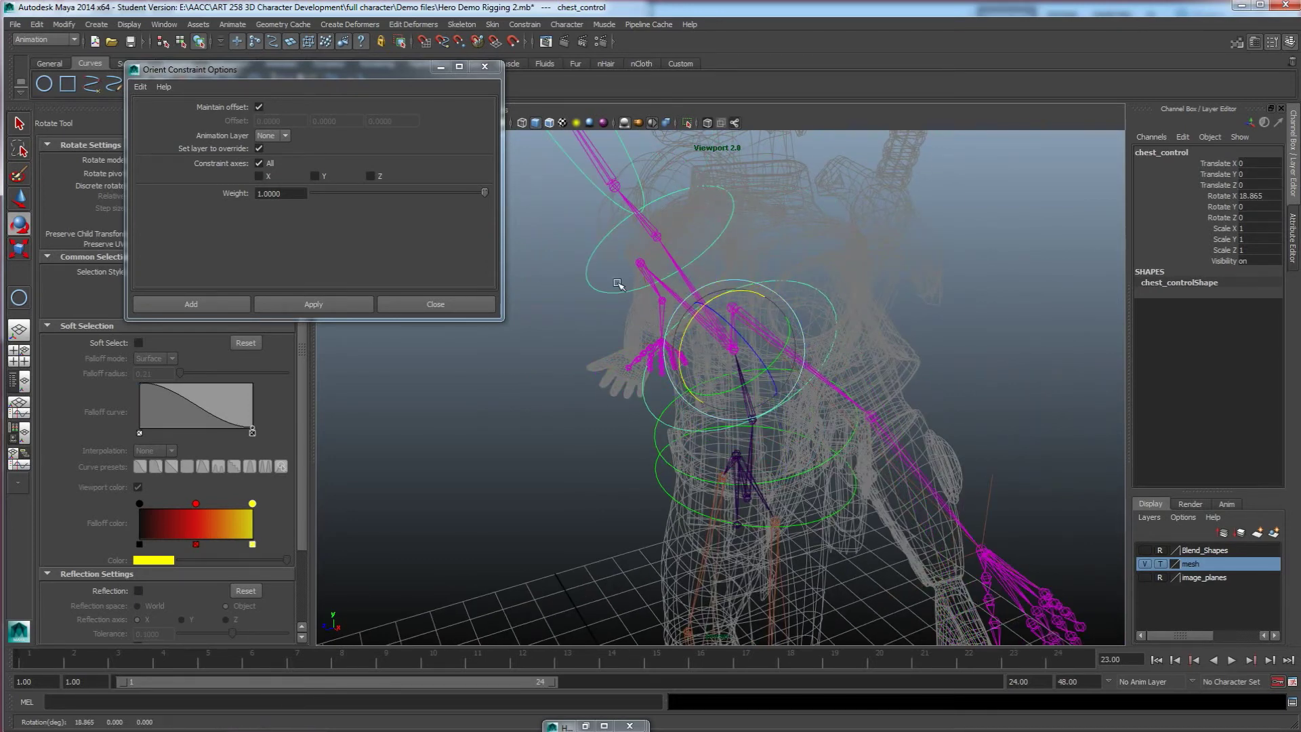
{"action": "left_click", "coordinate": [582, 261]}
{"action": "key", "text": "ctrl+z"}
{"action": "key", "text": "ctrl+z"}
{"action": "key", "text": "ctrl+z"}
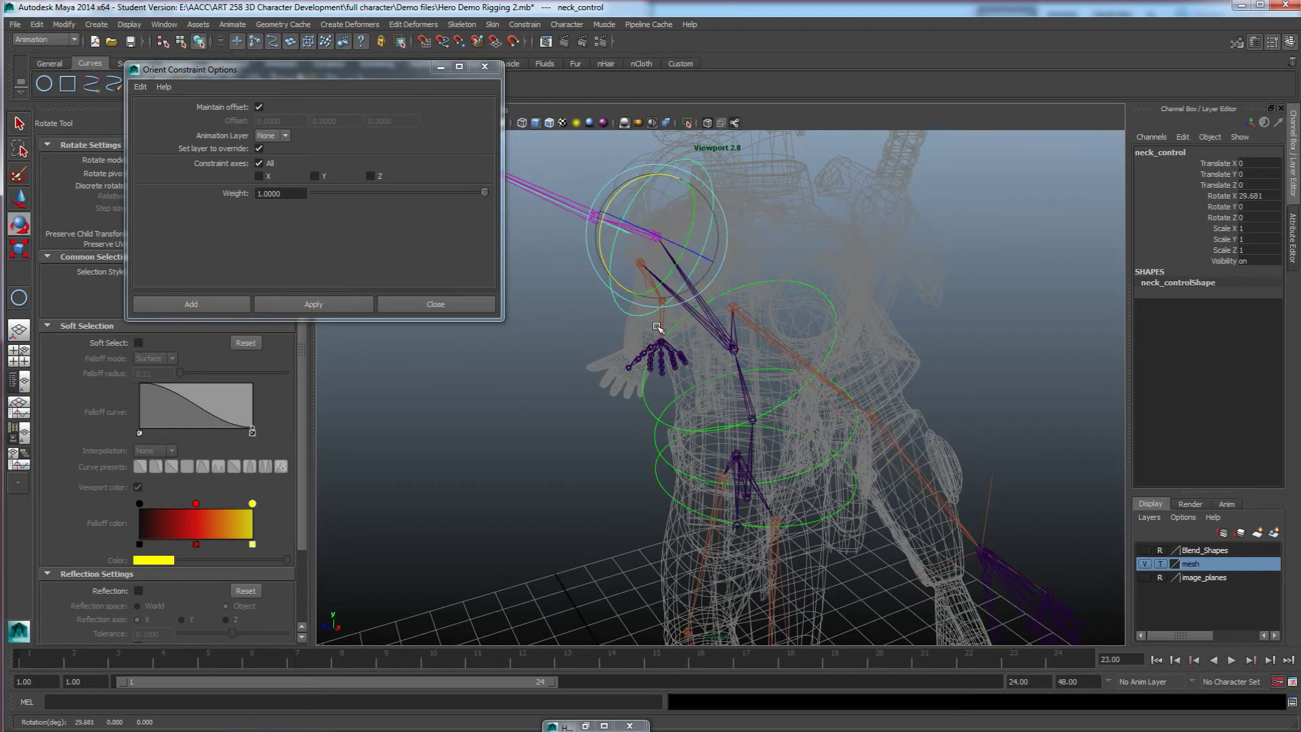
{"action": "key", "text": "ctrl+z"}
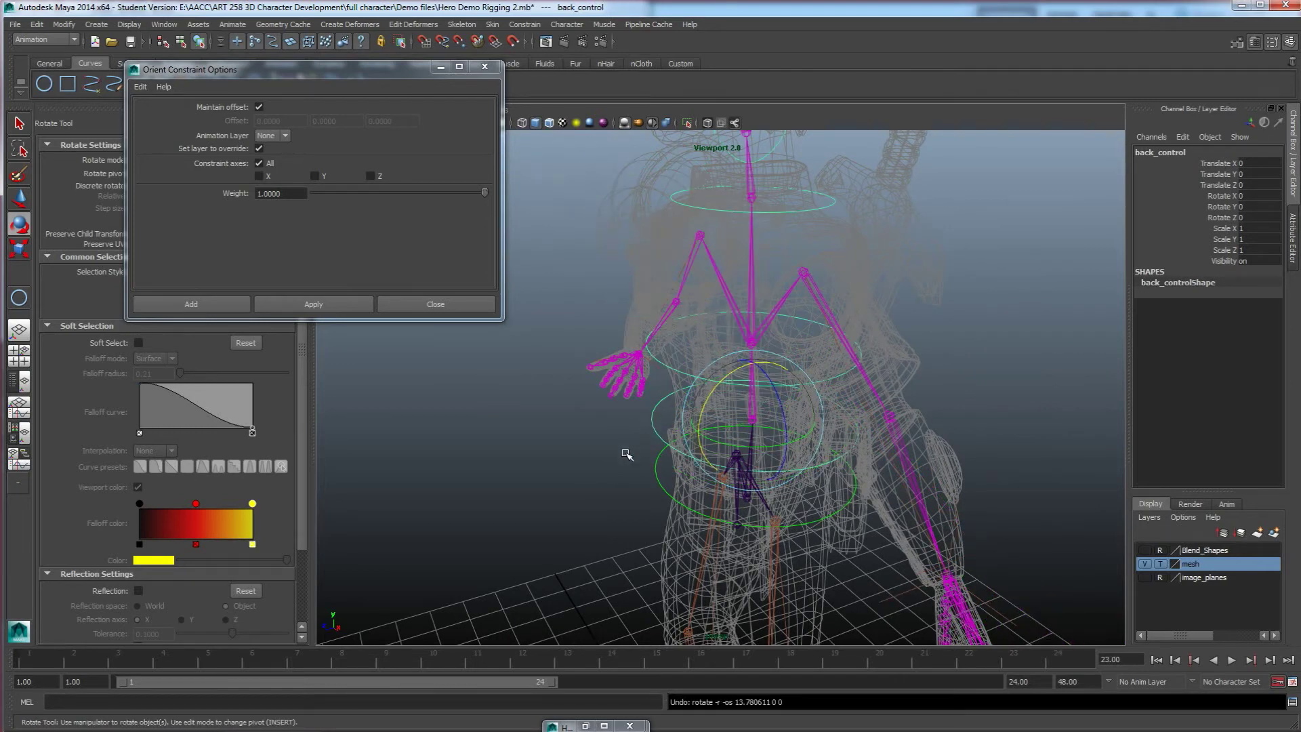
Step: Deselect the back control and switch the mesh layer from template to reference display
{"action": "left_click_drag", "start_coordinate": [609, 463], "coordinate": [681, 419], "text": "alt"}
{"action": "left_click_drag", "start_coordinate": [692, 479], "coordinate": [687, 471], "text": "alt"}
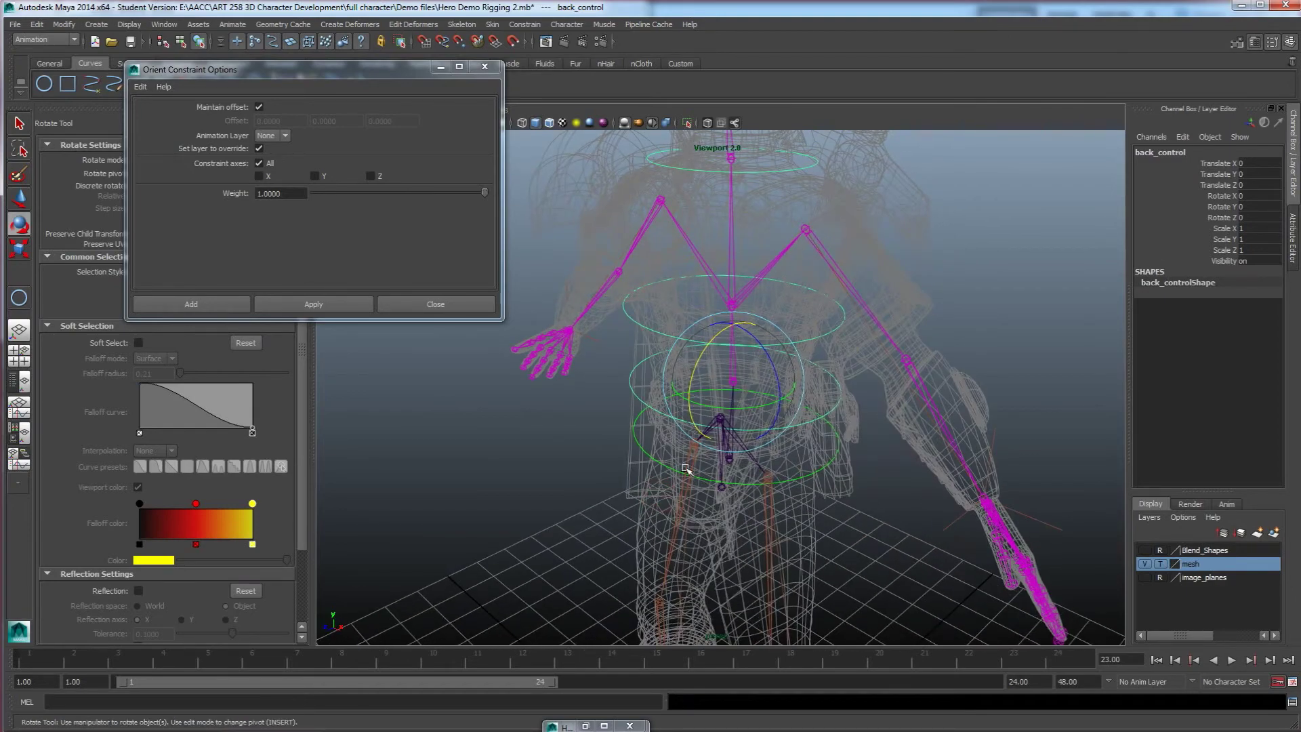
{"action": "left_click_drag", "start_coordinate": [738, 368], "coordinate": [714, 163], "text": "alt"}
{"action": "left_click_drag", "start_coordinate": [782, 379], "coordinate": [727, 311], "text": "alt"}
{"action": "left_click", "coordinate": [609, 458]}
{"action": "left_click_drag", "start_coordinate": [711, 463], "coordinate": [772, 434], "text": "alt"}
{"action": "left_click", "coordinate": [1160, 563]}
{"action": "left_click_drag", "start_coordinate": [992, 477], "coordinate": [800, 431], "text": "alt"}
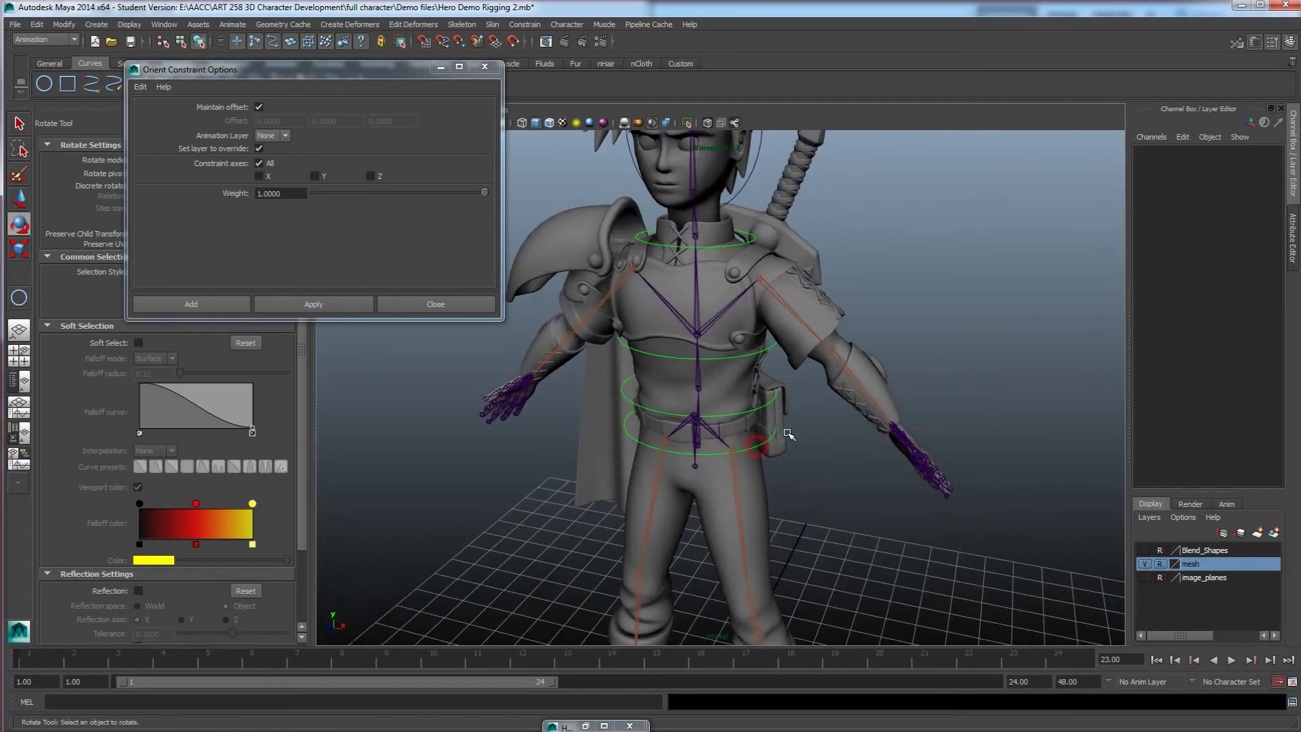
Step: Enable drawing overrides on the head control's shape, set its color to green, and deselect it
{"action": "left_click_drag", "start_coordinate": [730, 200], "coordinate": [766, 280], "text": "alt"}
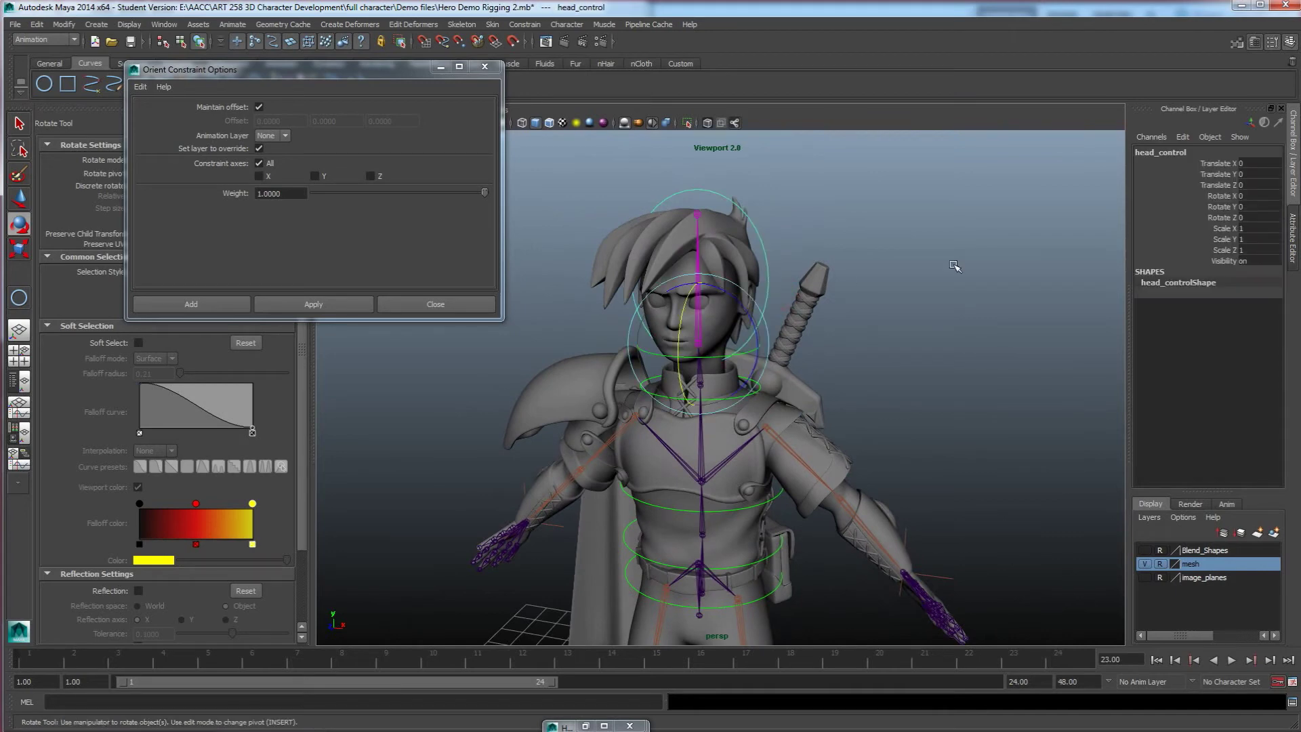
{"action": "key", "text": "ctrl+a"}
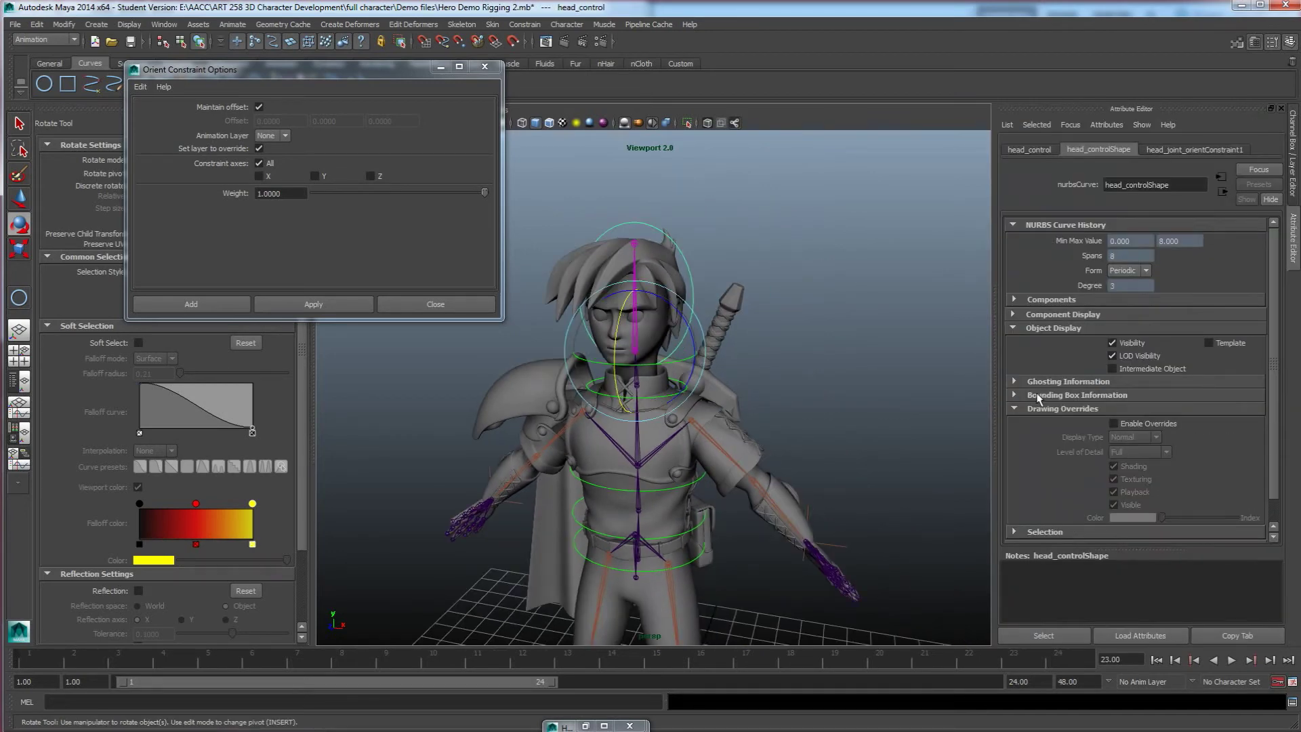
{"action": "left_click", "coordinate": [1112, 423]}
{"action": "left_click_drag", "start_coordinate": [1164, 519], "coordinate": [1194, 519]}
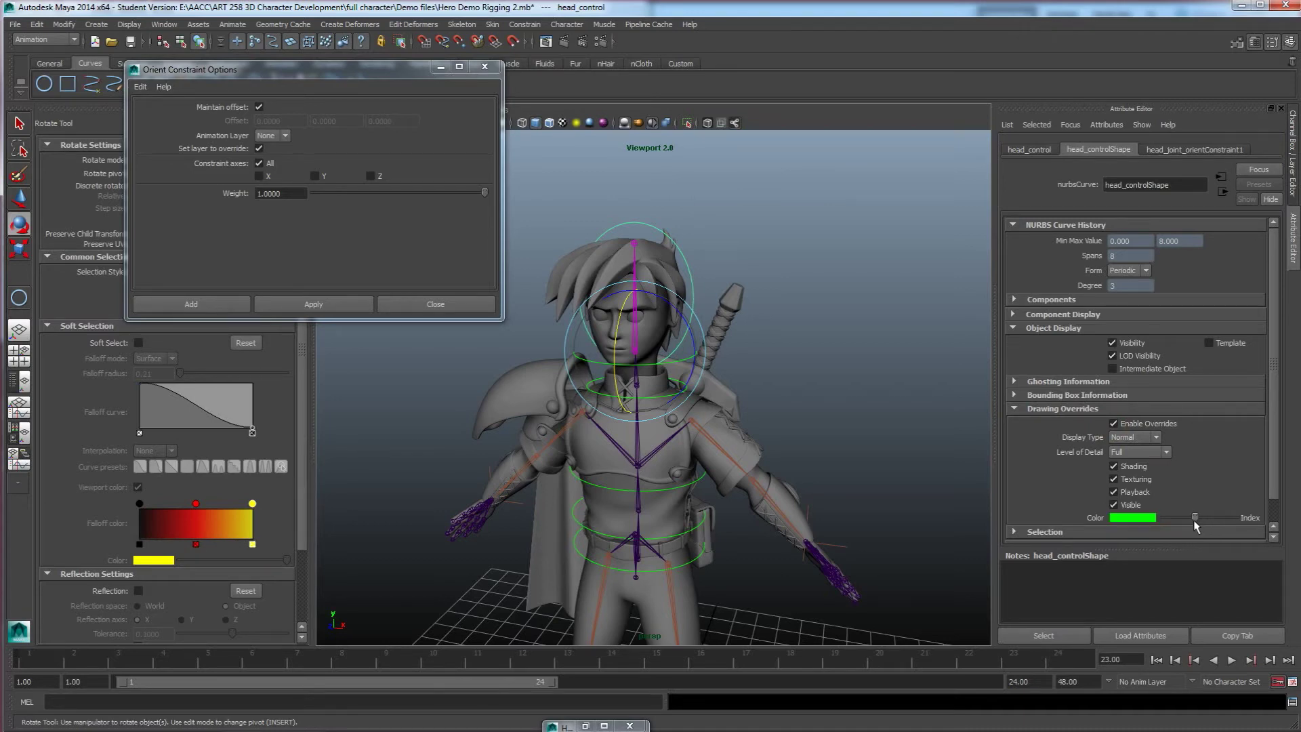
{"action": "middle_click_drag", "start_coordinate": [836, 419], "coordinate": [858, 271], "text": "alt"}
{"action": "left_click", "coordinate": [857, 271]}
{"action": "scroll", "coordinate": [802, 378], "scroll_direction": "down", "scroll_amount": 2}
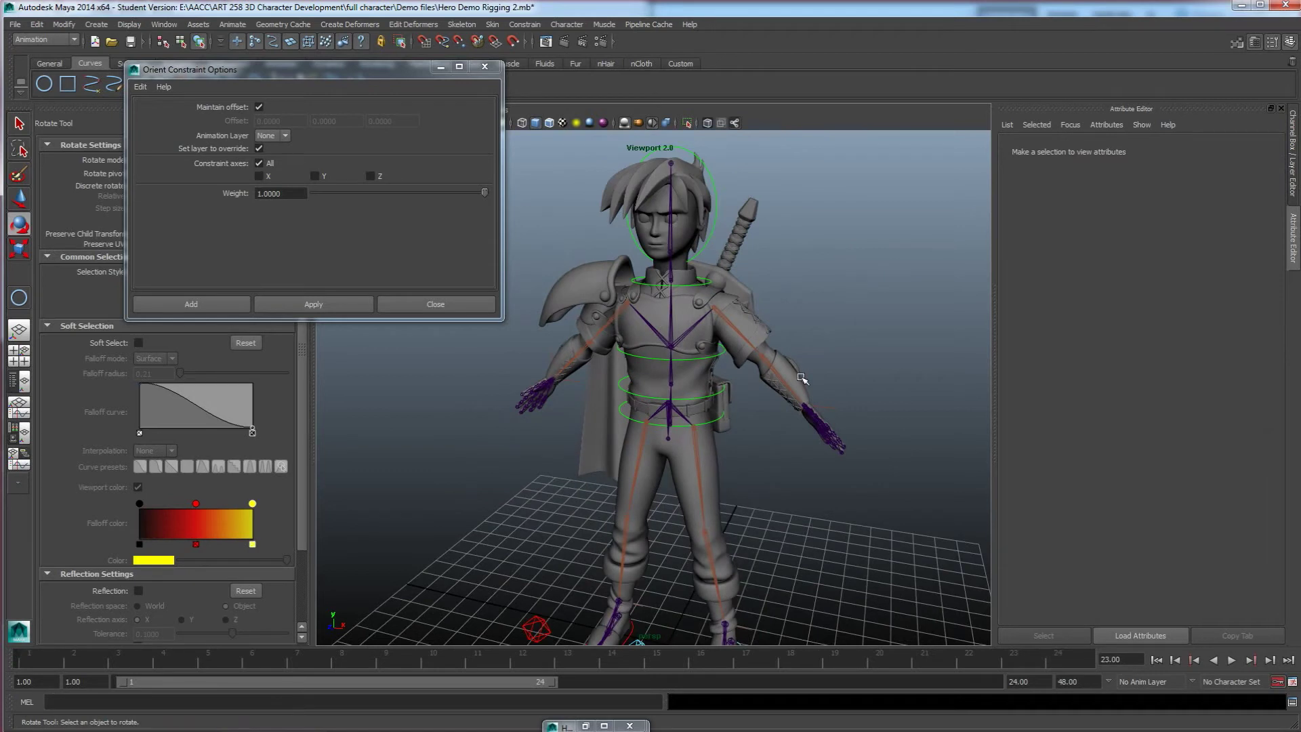
Step: Lock and hide the translate, scale and visibility channels of the hips, back, chest, neck and head controls together
{"action": "left_click_drag", "start_coordinate": [801, 377], "coordinate": [686, 369], "text": "alt"}
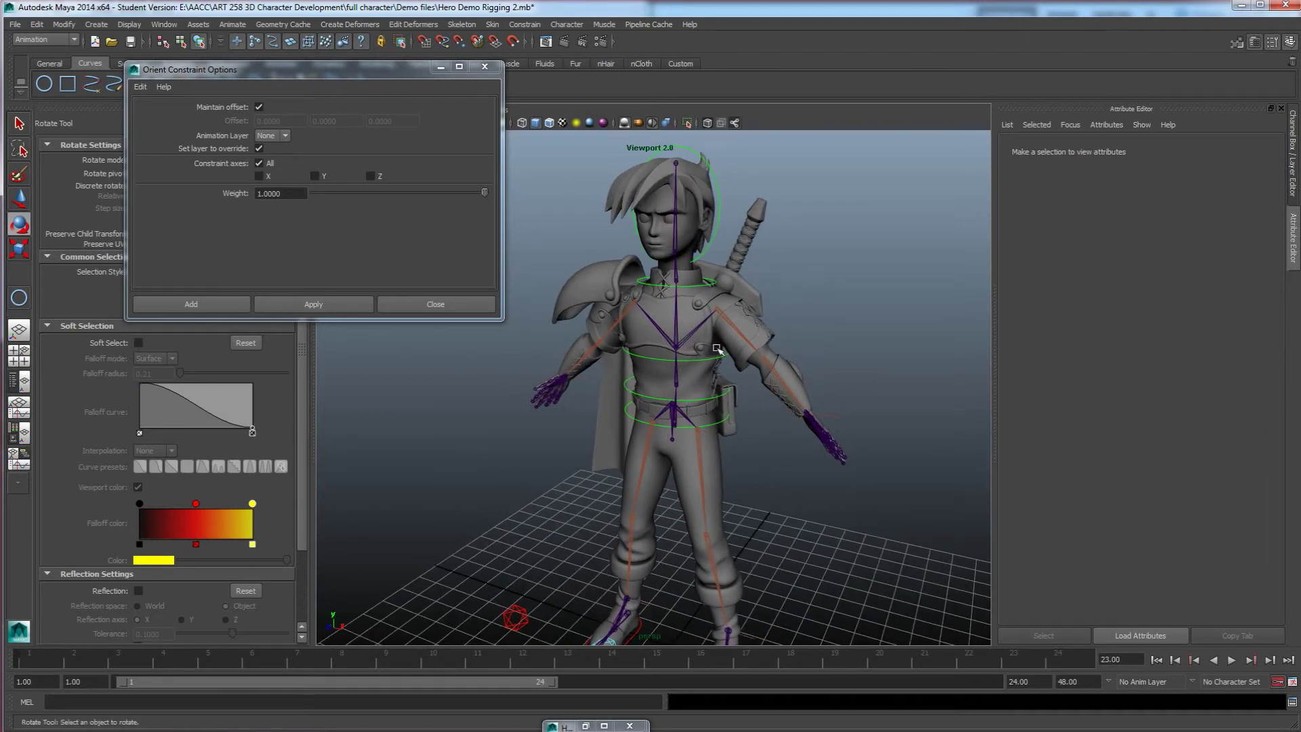
{"action": "left_click_drag", "start_coordinate": [719, 343], "coordinate": [715, 358], "text": "alt"}
{"action": "scroll", "coordinate": [727, 415], "scroll_direction": "up", "scroll_amount": 4}
{"action": "left_click_drag", "start_coordinate": [612, 446], "coordinate": [594, 439], "text": "alt"}
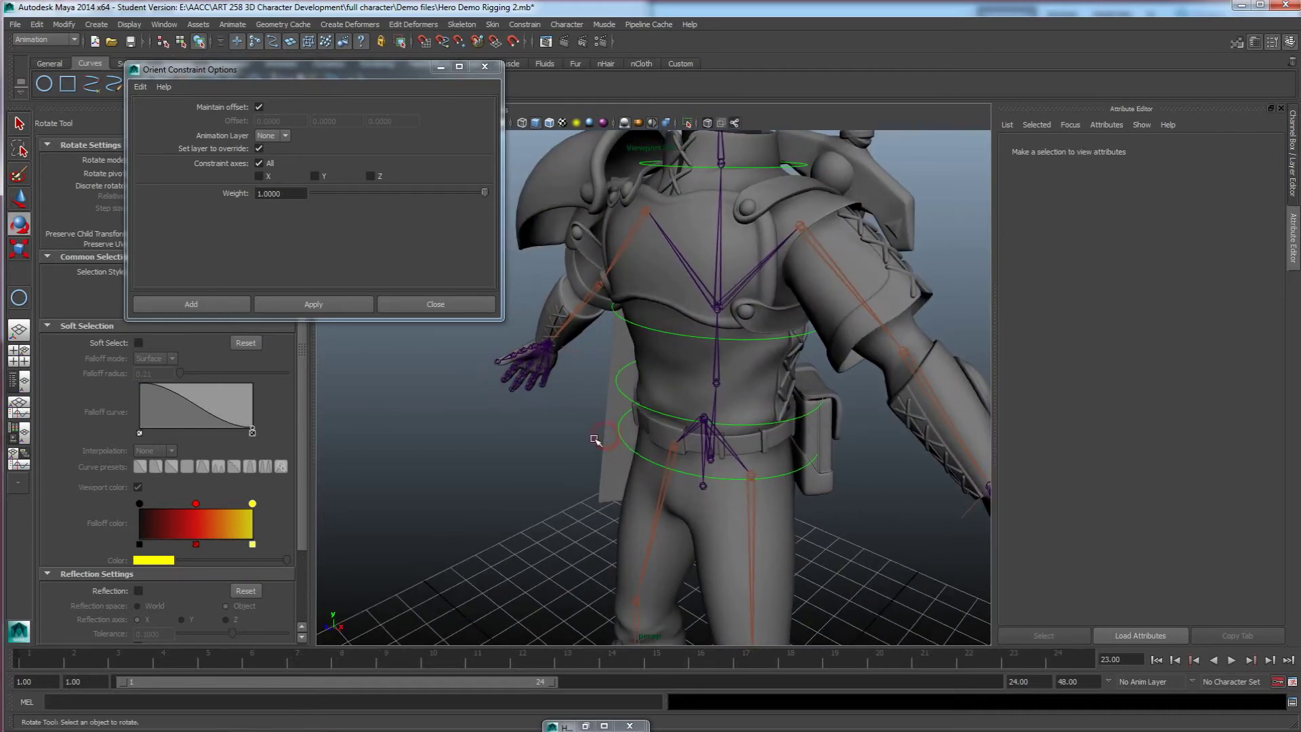
{"action": "left_click", "coordinate": [629, 433]}
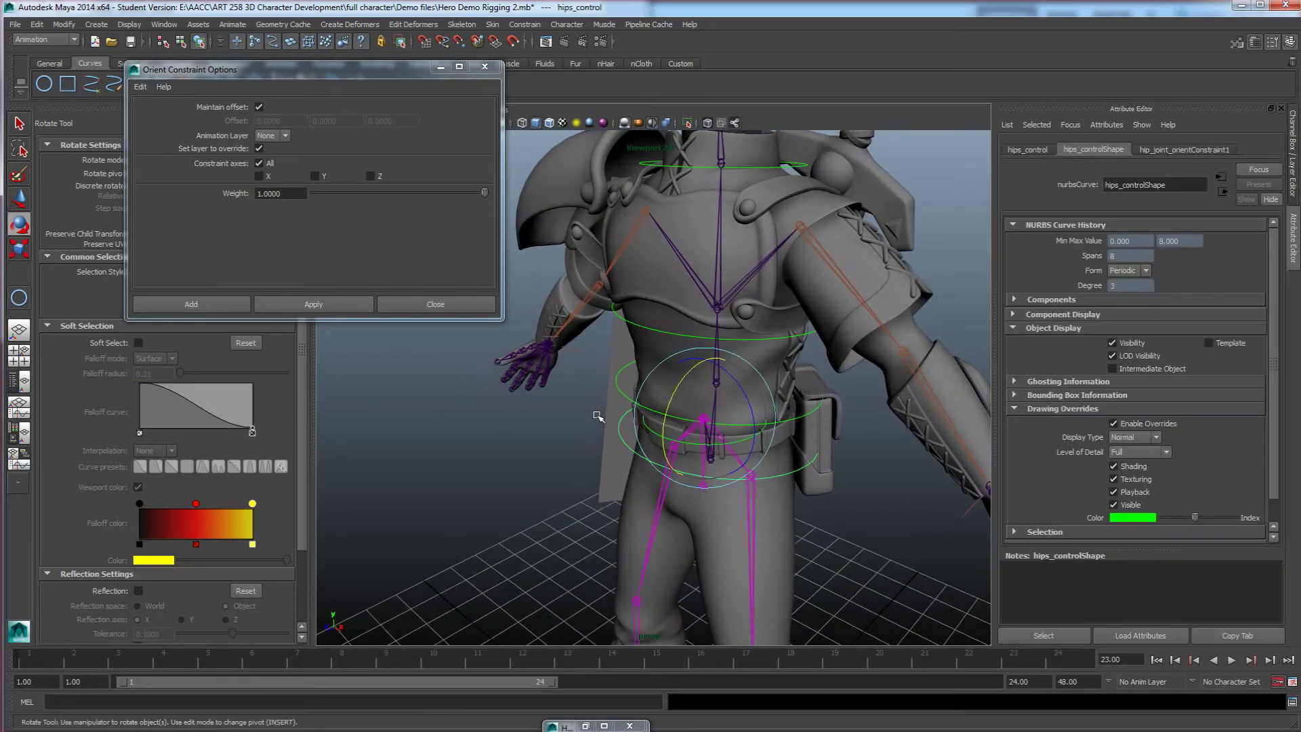
{"action": "left_click", "coordinate": [642, 328]}
{"action": "left_click", "coordinate": [666, 161]}
{"action": "middle_click_drag", "start_coordinate": [722, 151], "coordinate": [717, 289], "text": "alt"}
{"action": "left_click", "coordinate": [797, 202]}
{"action": "scroll", "coordinate": [789, 355], "scroll_direction": "down", "scroll_amount": 3}
{"action": "middle_click_drag", "start_coordinate": [790, 384], "coordinate": [775, 349], "text": "alt"}
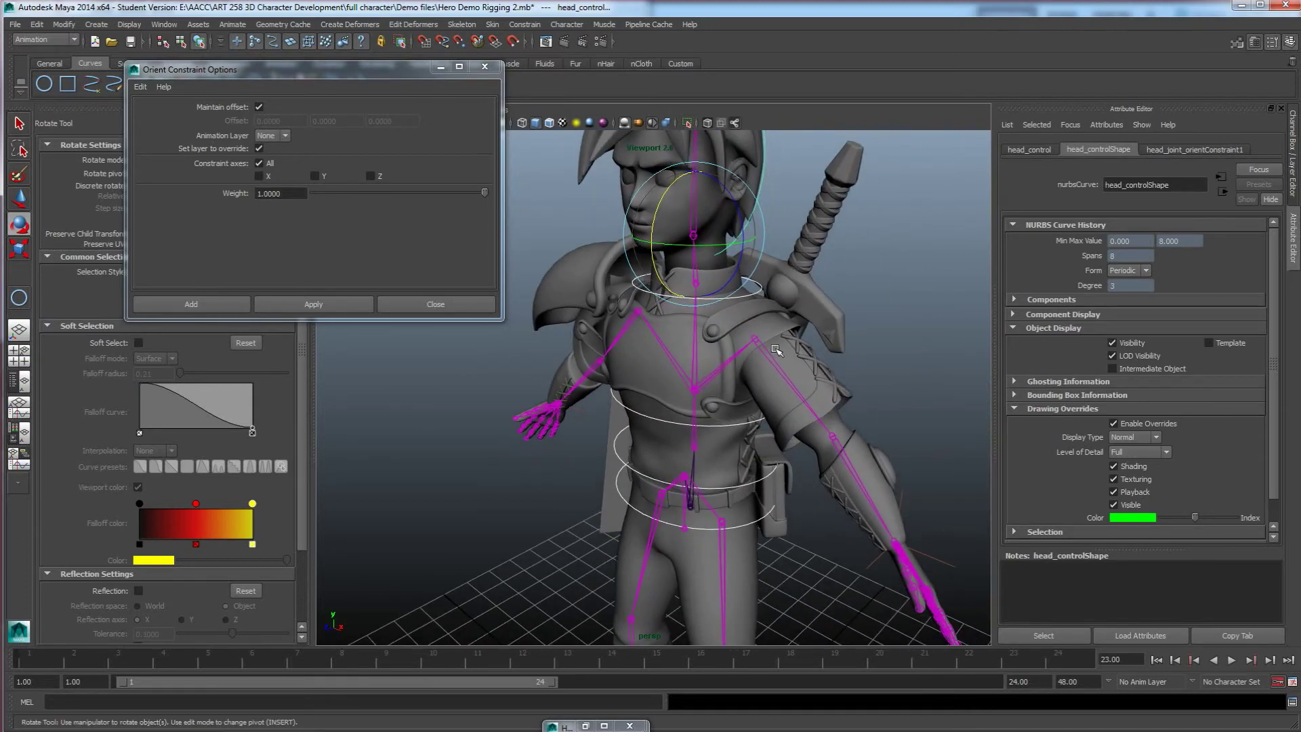
{"action": "key", "text": "ctrl+a"}
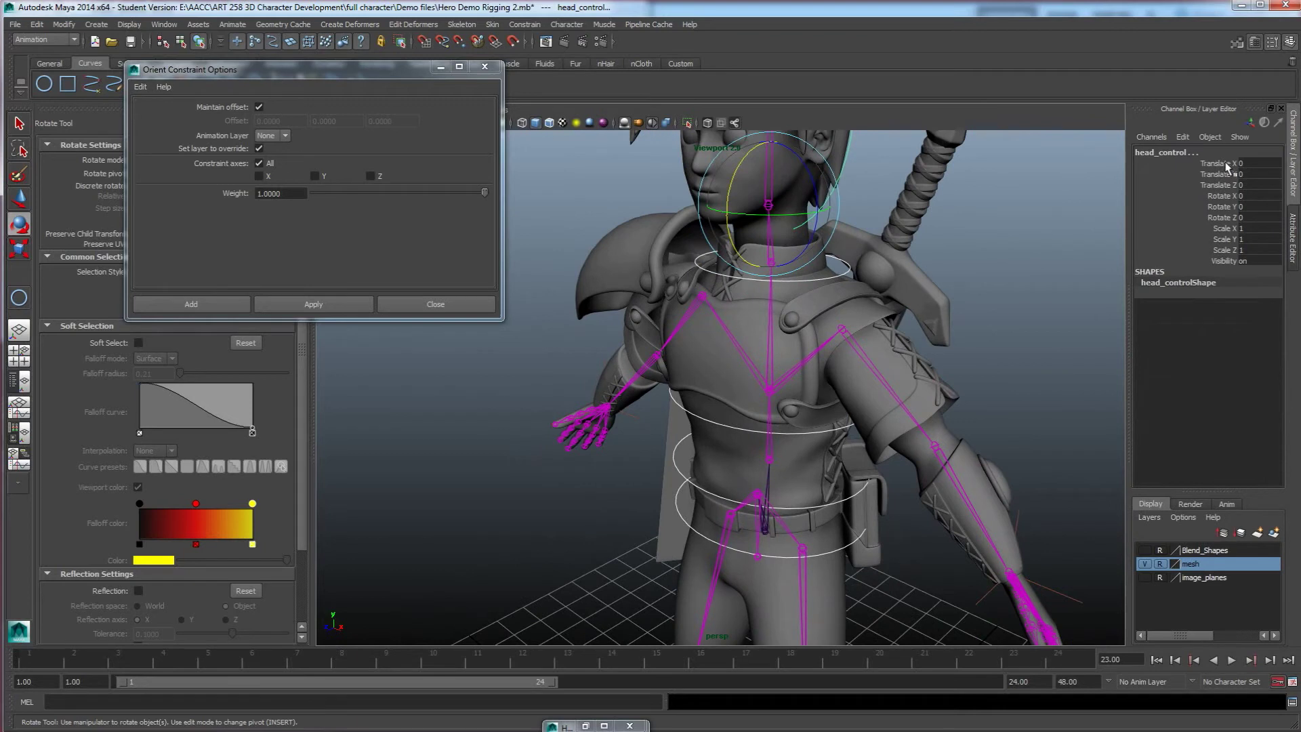
{"action": "left_click_drag", "start_coordinate": [1220, 164], "coordinate": [1219, 185]}
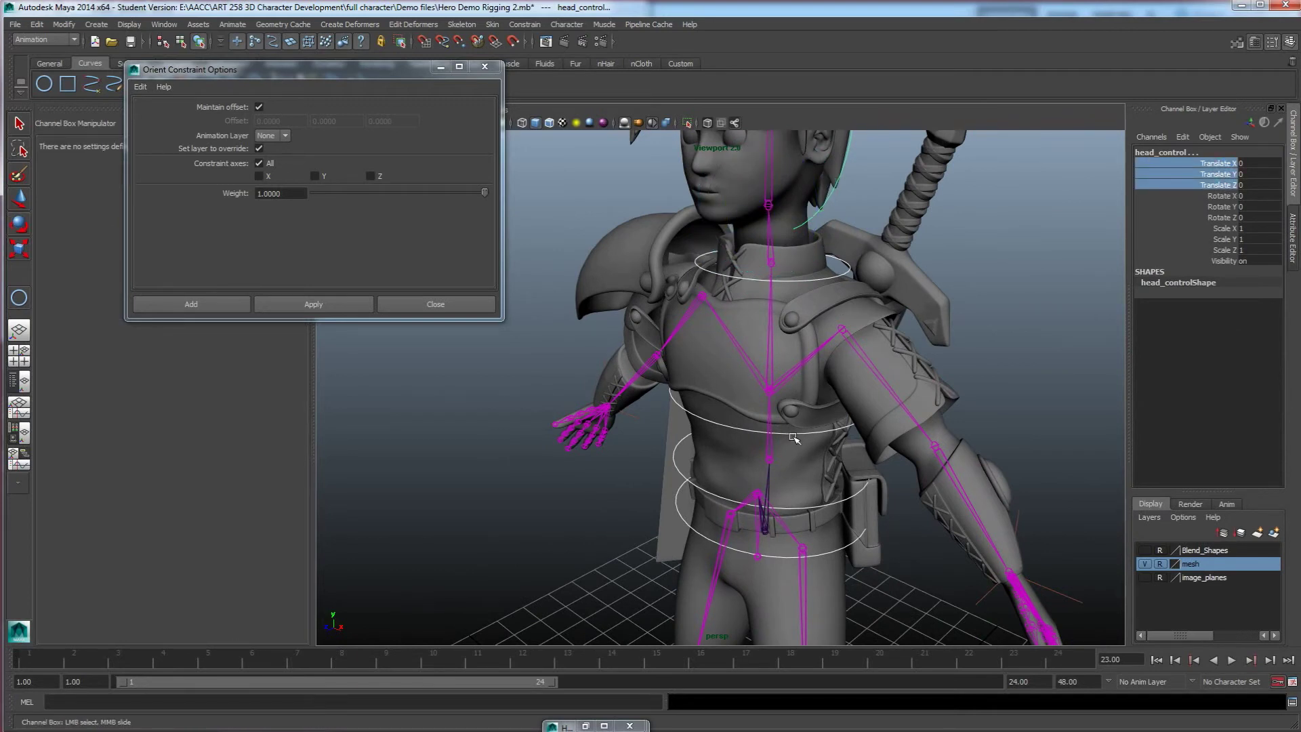
{"action": "left_click_drag", "start_coordinate": [1225, 234], "coordinate": [1227, 261], "text": "ctrl"}
{"action": "right_click", "coordinate": [1223, 244]}
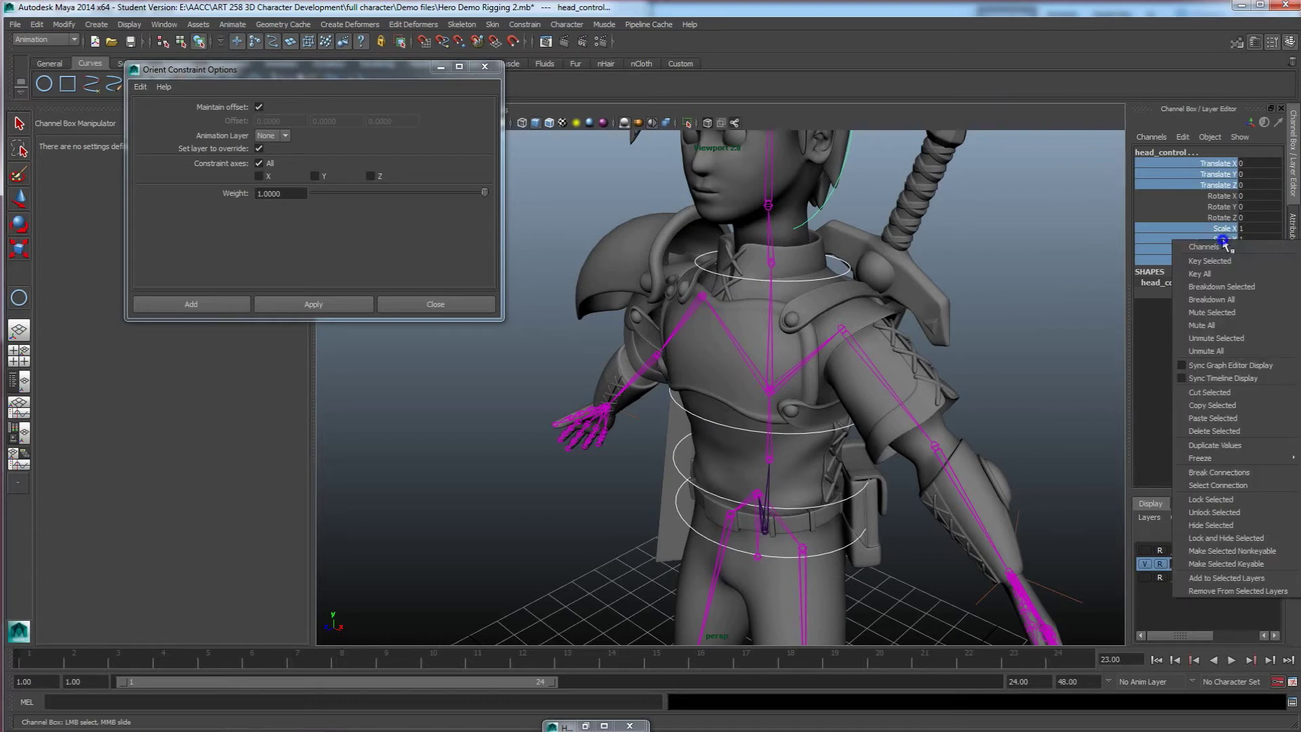
{"action": "left_click", "coordinate": [1216, 546]}
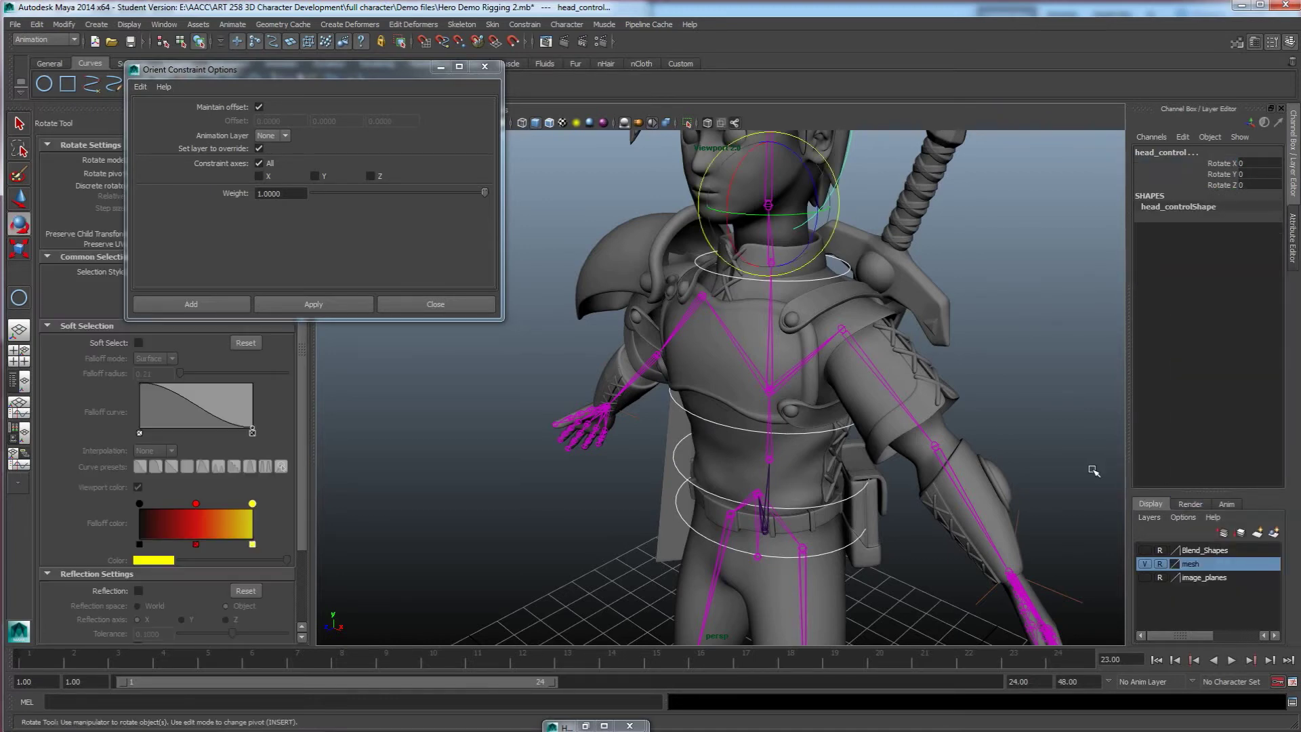
Step: Test-rotate the selected torso and head controls together, undo the rotation, and clear the selection
{"action": "left_click_drag", "start_coordinate": [964, 341], "coordinate": [959, 277], "text": "alt"}
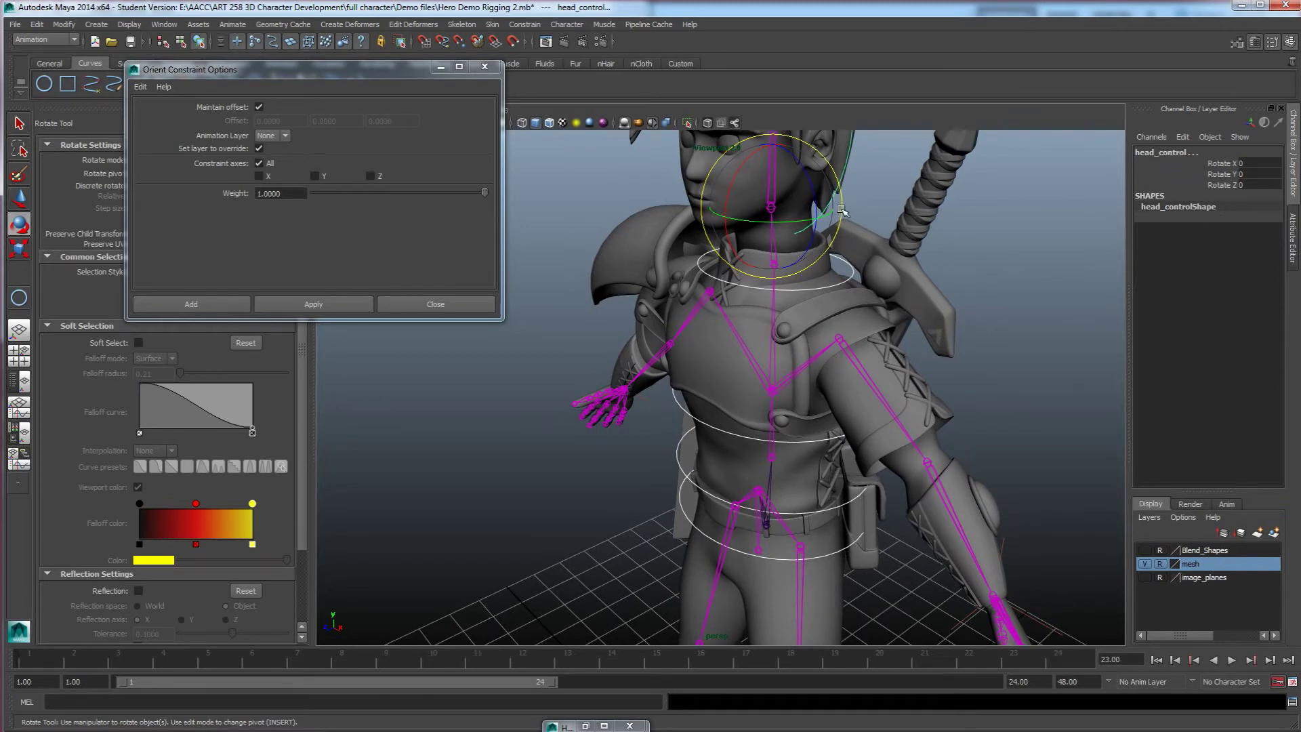
{"action": "left_click_drag", "start_coordinate": [726, 199], "coordinate": [749, 254]}
{"action": "key", "text": "ctrl+z"}
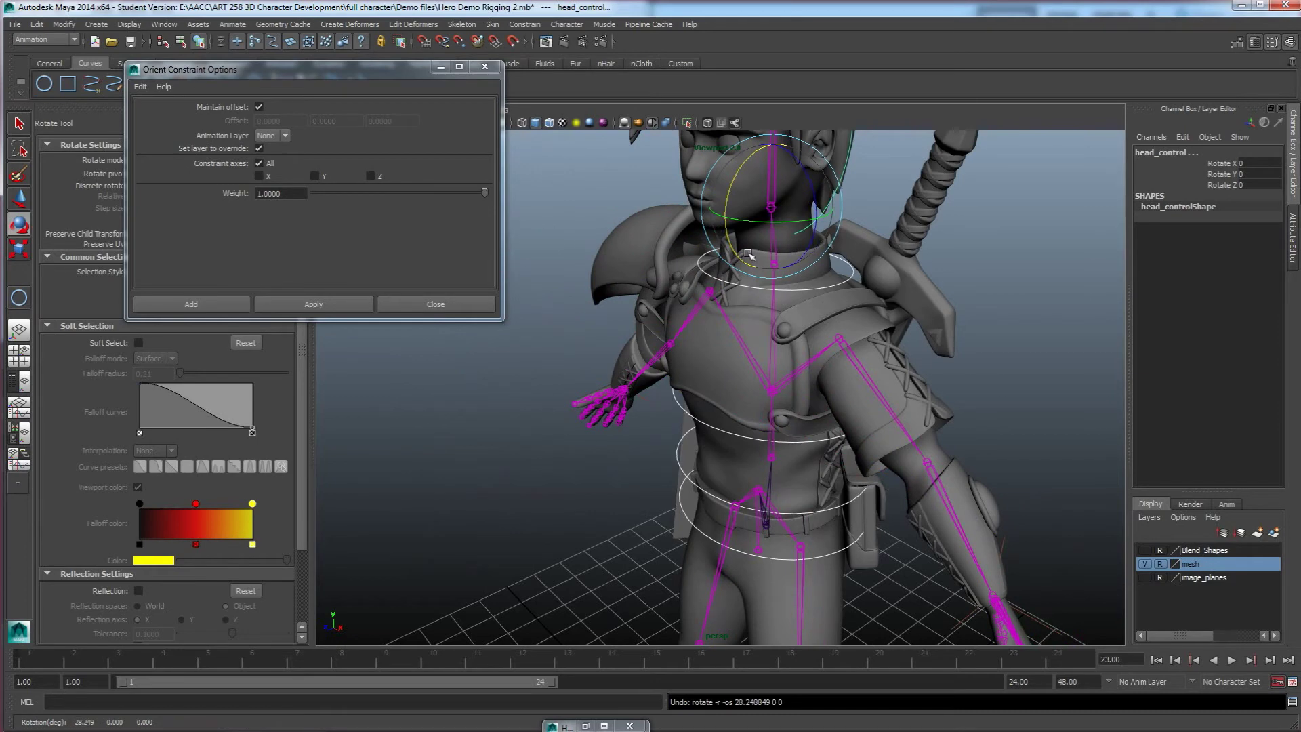
{"action": "left_click", "coordinate": [982, 311]}
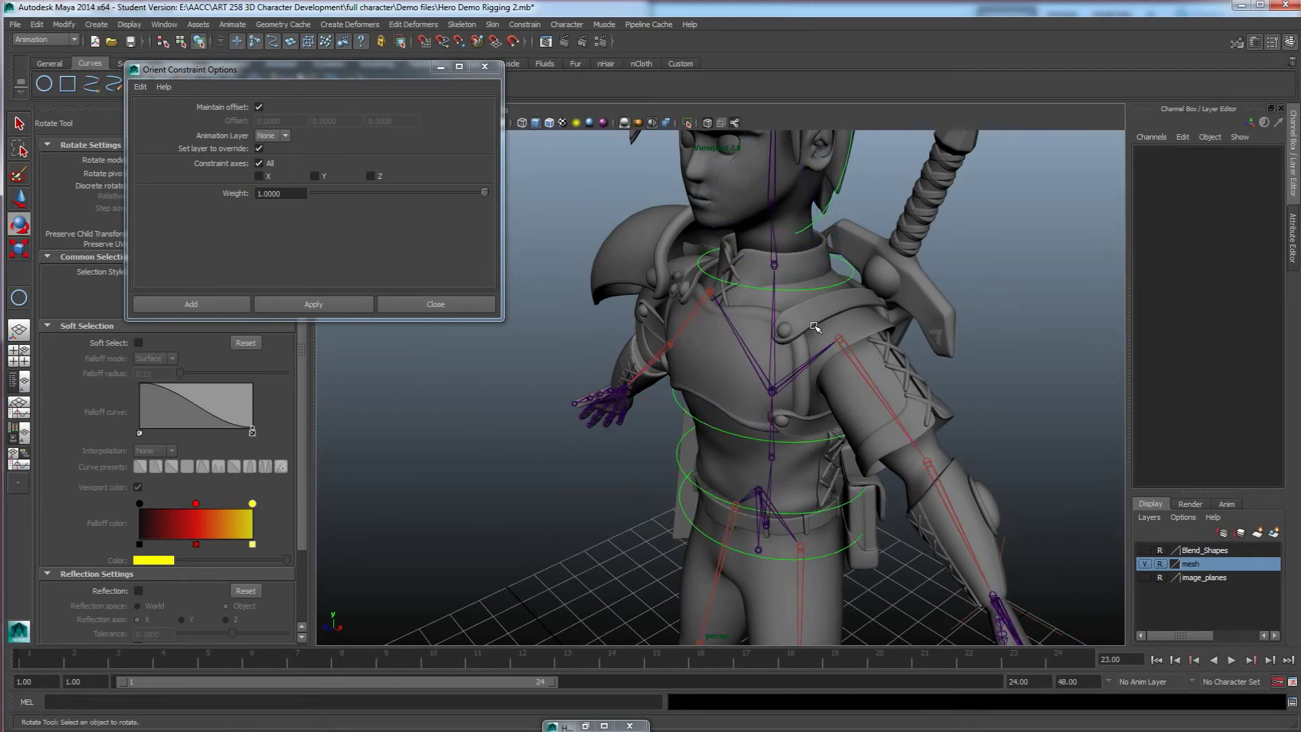
Step: Look over the hip area and close the Orient Constraint options
{"action": "mouse_move", "coordinate": [738, 424]}
{"action": "left_mouse_down", "text": "alt"}
{"action": "mouse_move", "coordinate": [757, 430]}
{"action": "mouse_move", "coordinate": [734, 404]}
{"action": "left_mouse_up", "text": "alt"}
{"action": "scroll", "coordinate": [735, 404], "scroll_direction": "down", "scroll_amount": 5}
{"action": "middle_click_drag", "start_coordinate": [744, 427], "coordinate": [752, 364], "text": "alt"}
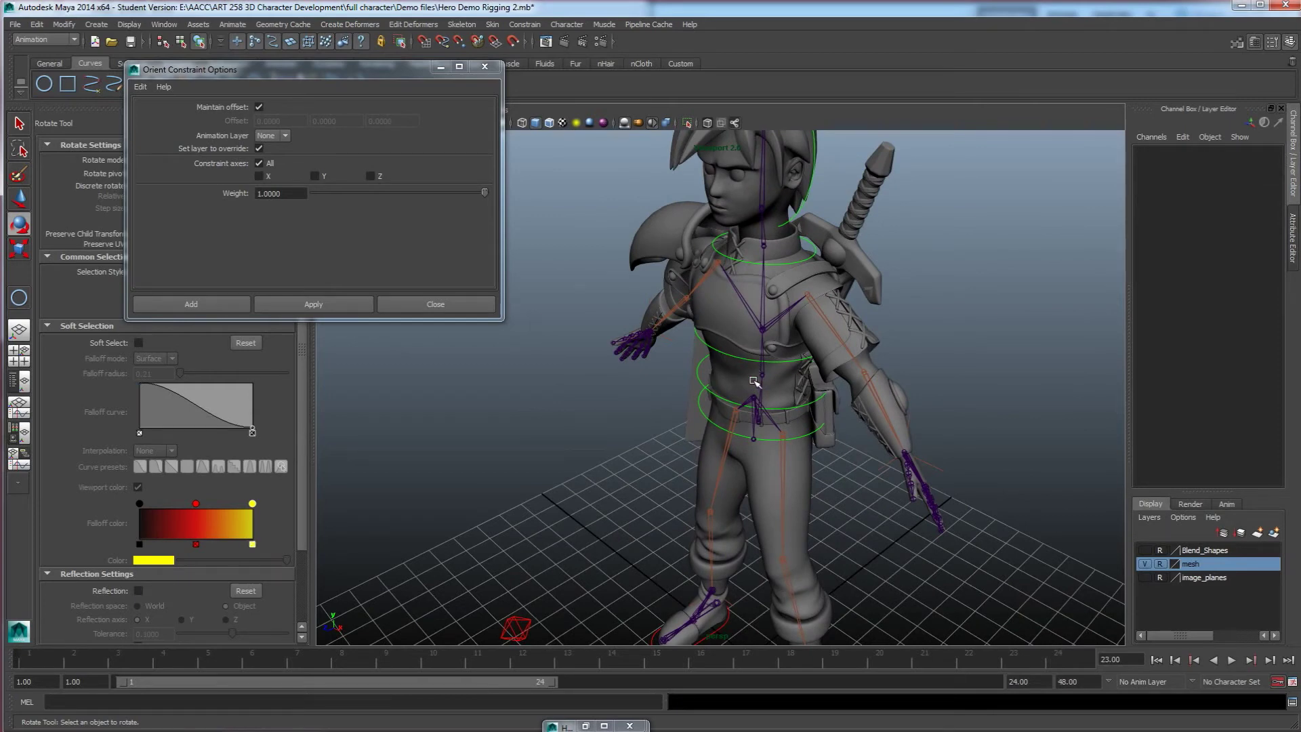
{"action": "left_click_drag", "start_coordinate": [758, 398], "coordinate": [761, 395], "text": "alt"}
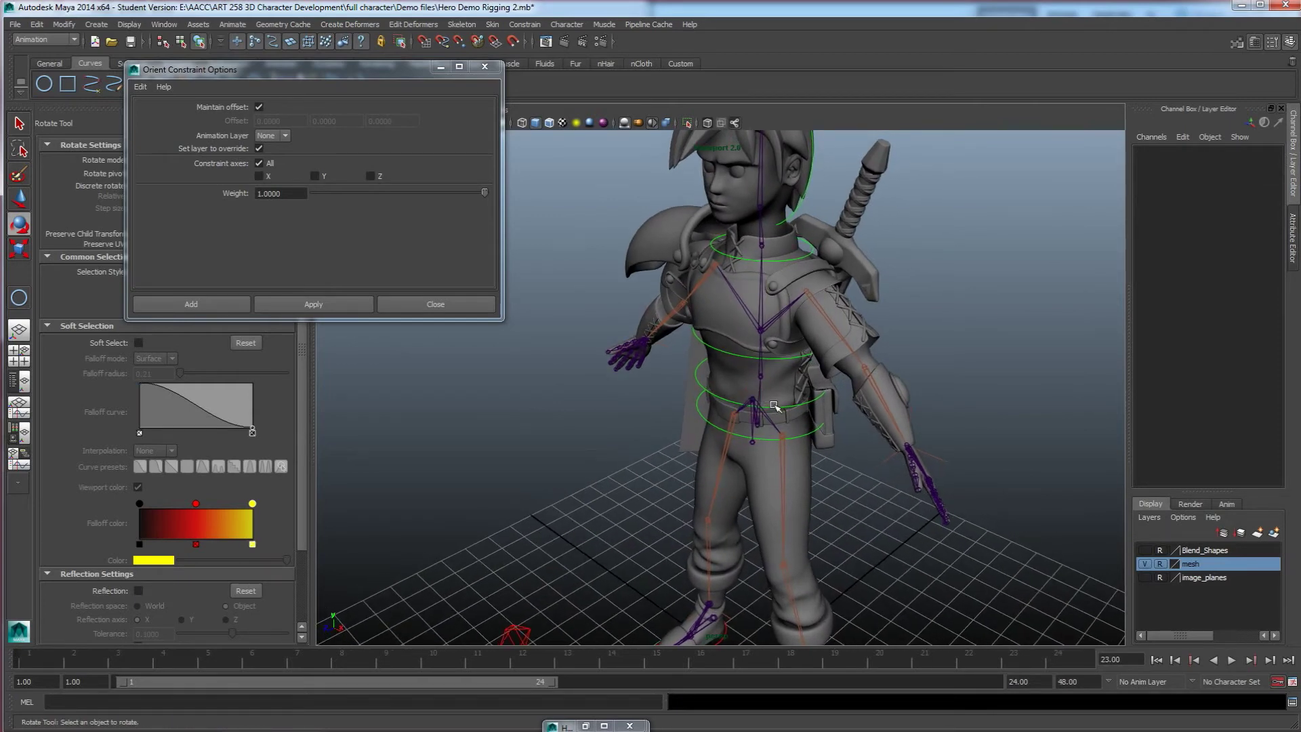
{"action": "middle_click_drag", "start_coordinate": [773, 404], "coordinate": [770, 384], "text": "alt"}
{"action": "scroll", "coordinate": [770, 385], "scroll_direction": "up", "scroll_amount": 8}
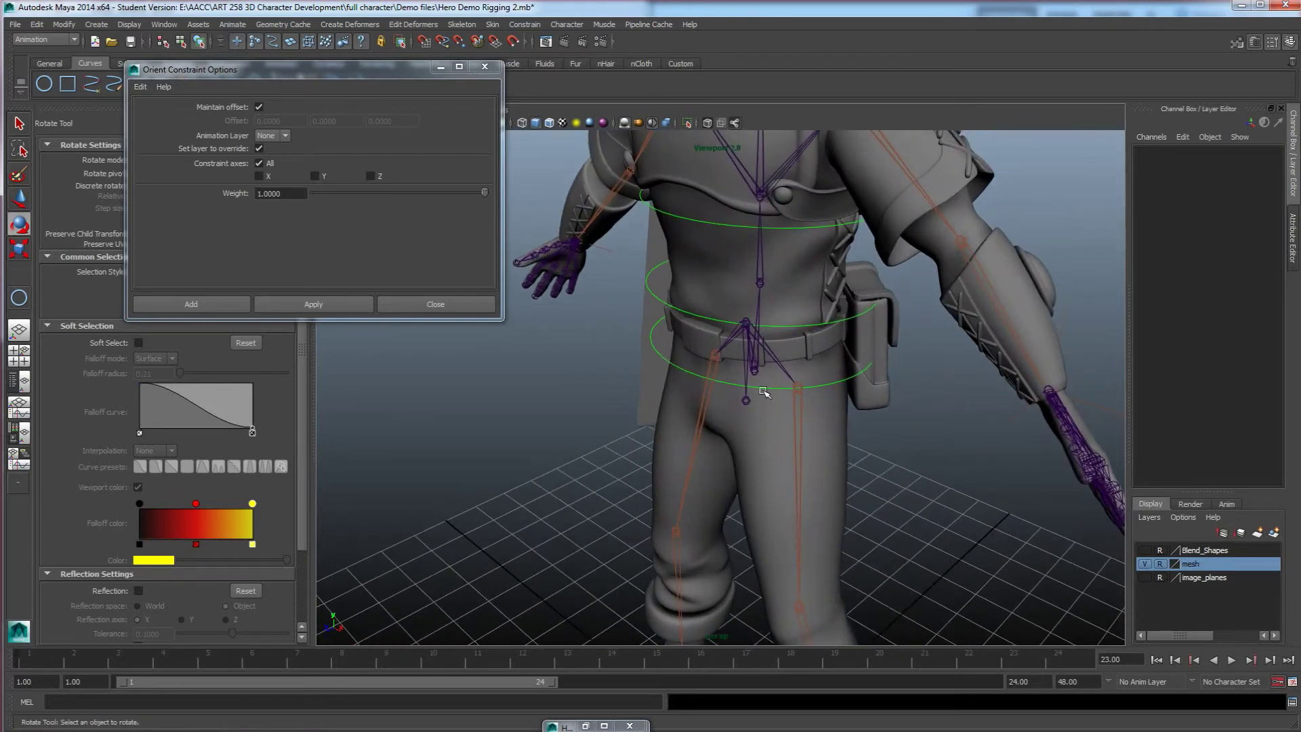
{"action": "left_click_drag", "start_coordinate": [774, 387], "coordinate": [757, 362], "text": "alt"}
{"action": "left_click_drag", "start_coordinate": [752, 425], "coordinate": [775, 411], "text": "alt"}
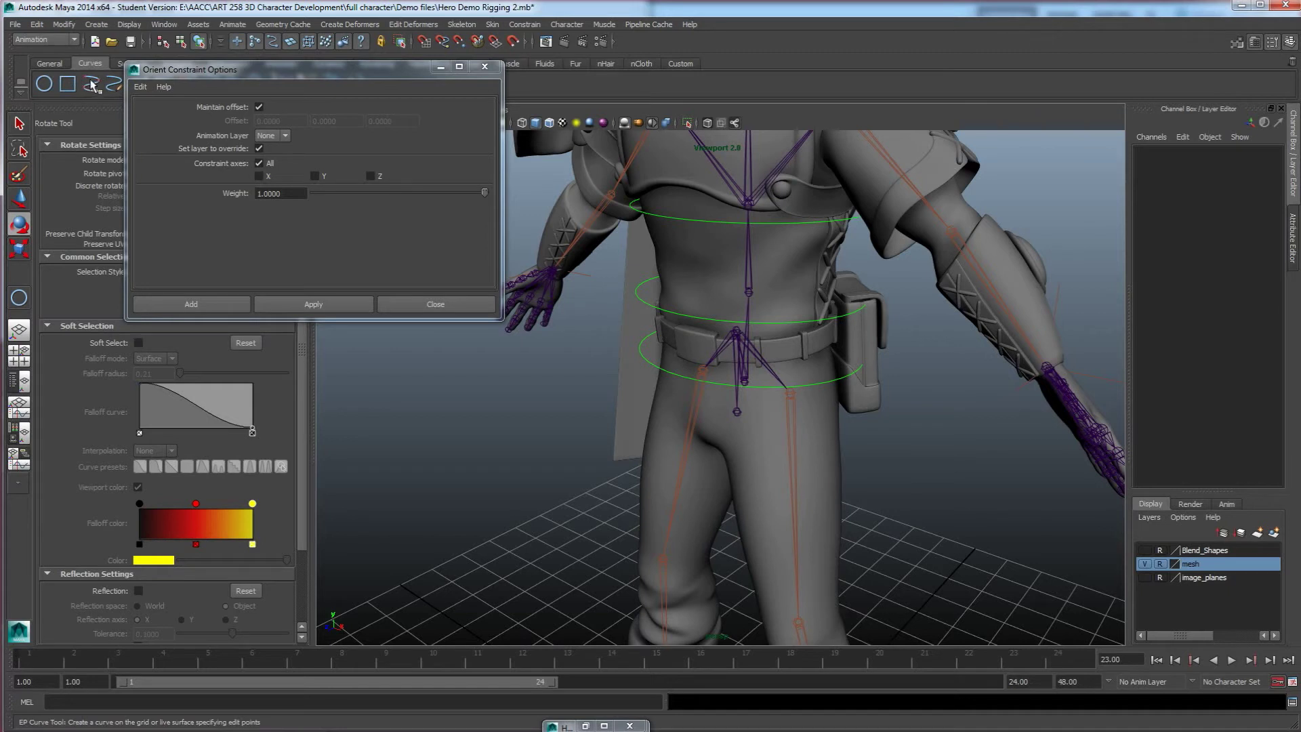
{"action": "left_click", "coordinate": [484, 65]}
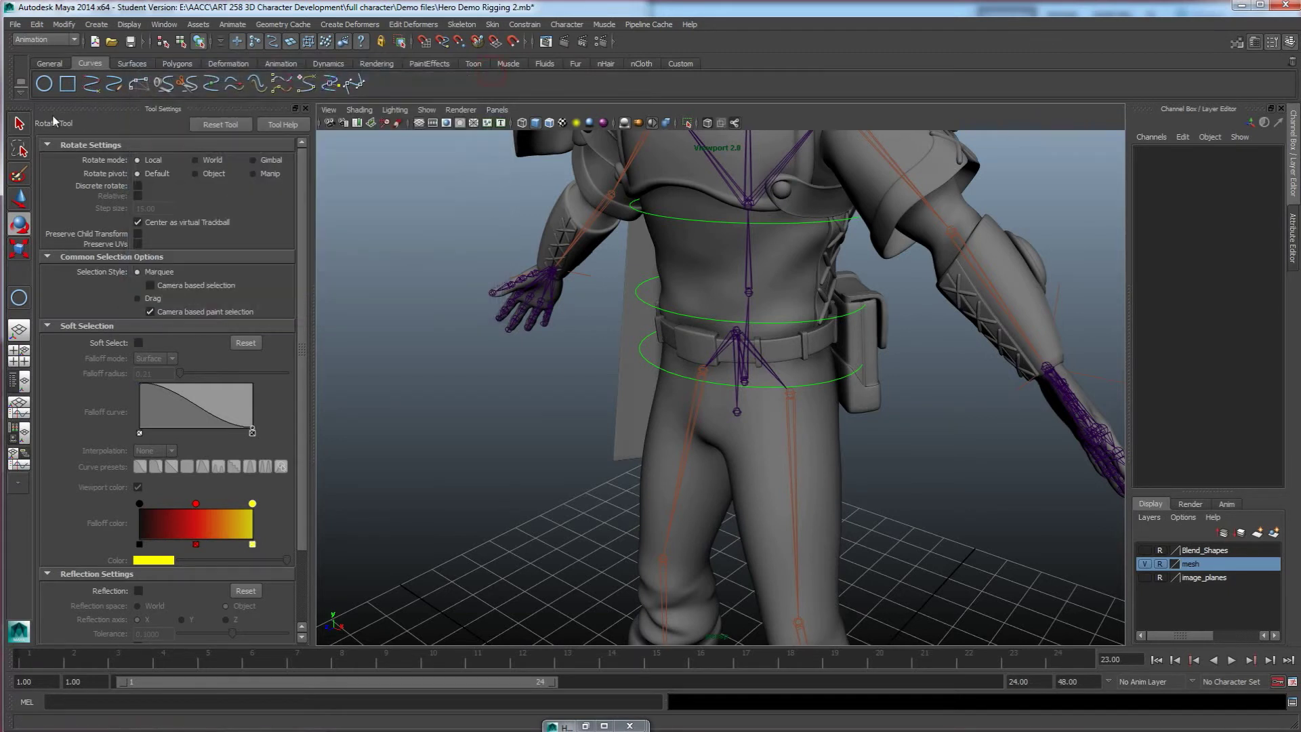
Step: Draw a closed rectangle around both feet with the linear EP Curve tool, snapping its corners to the grid
{"action": "left_click", "coordinate": [90, 83]}
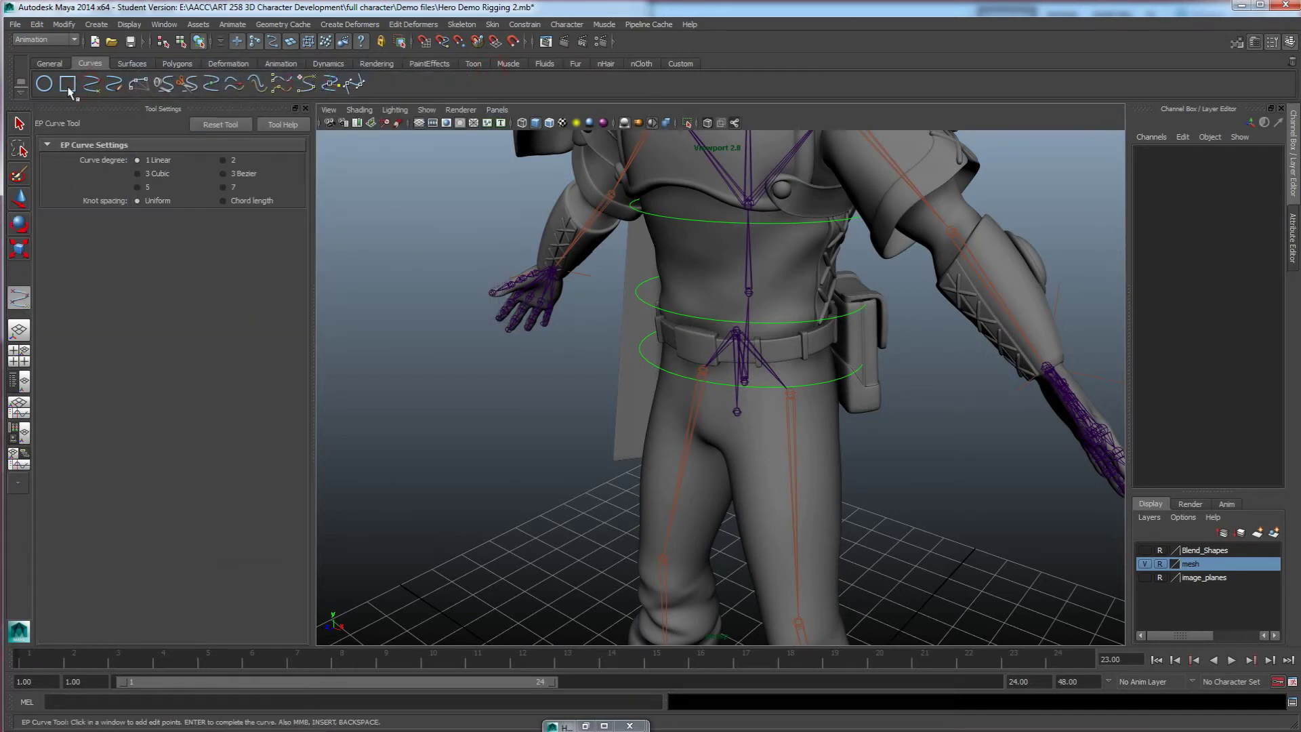
{"action": "left_click_drag", "start_coordinate": [528, 379], "coordinate": [594, 440], "text": "alt"}
{"action": "scroll", "coordinate": [593, 440], "scroll_direction": "down", "scroll_amount": 3}
{"action": "middle_click_drag", "start_coordinate": [636, 440], "coordinate": [642, 363], "text": "alt"}
{"action": "left_click_drag", "start_coordinate": [642, 363], "coordinate": [633, 364], "text": "alt"}
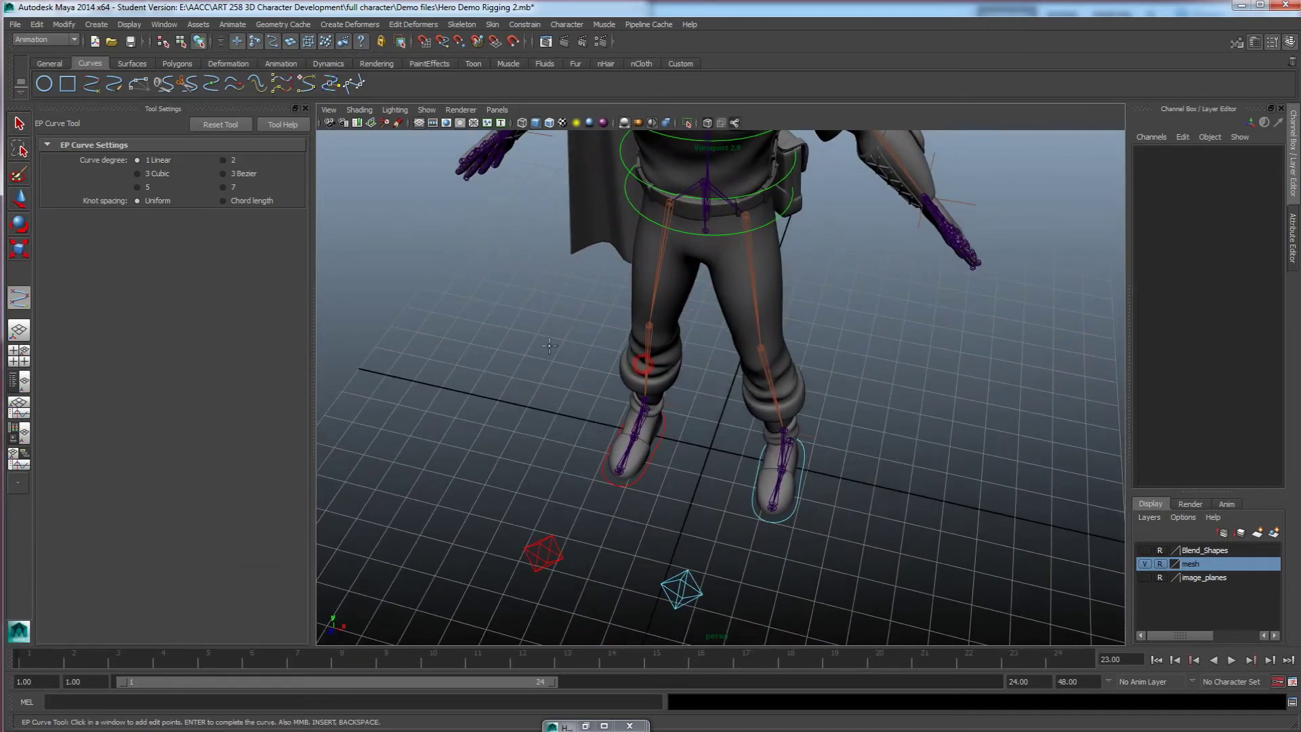
{"action": "left_click_drag", "start_coordinate": [633, 497], "coordinate": [657, 510], "text": "alt"}
{"action": "key", "text": "x"}
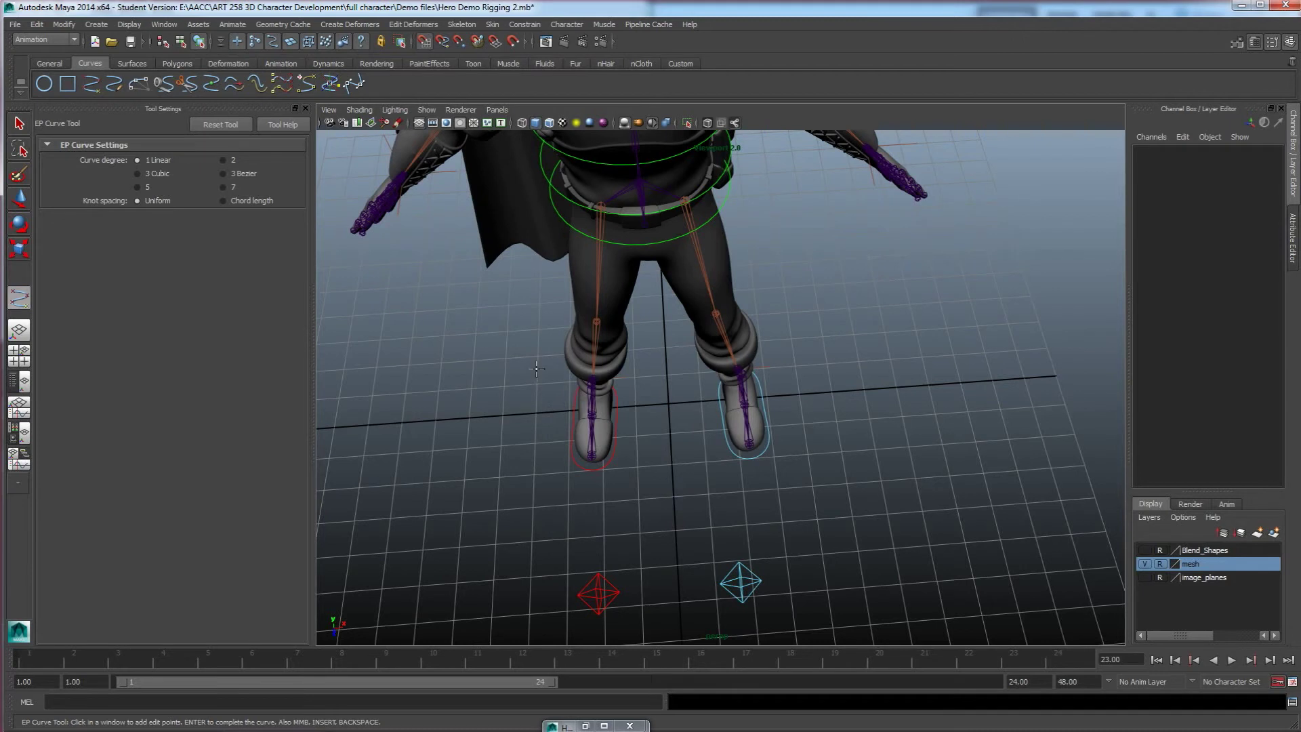
{"action": "left_click", "coordinate": [538, 361]}
{"action": "left_click", "coordinate": [533, 474]}
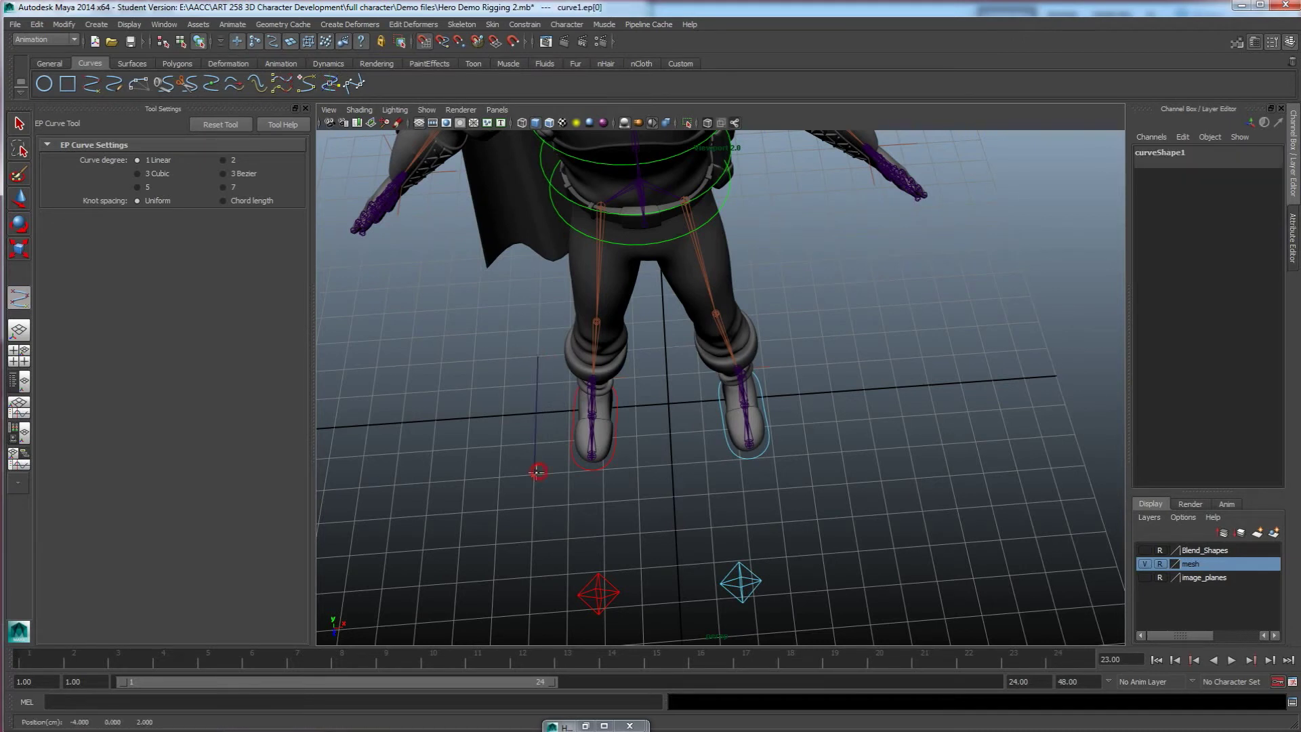
{"action": "left_click", "coordinate": [803, 453]}
{"action": "left_click", "coordinate": [792, 340]}
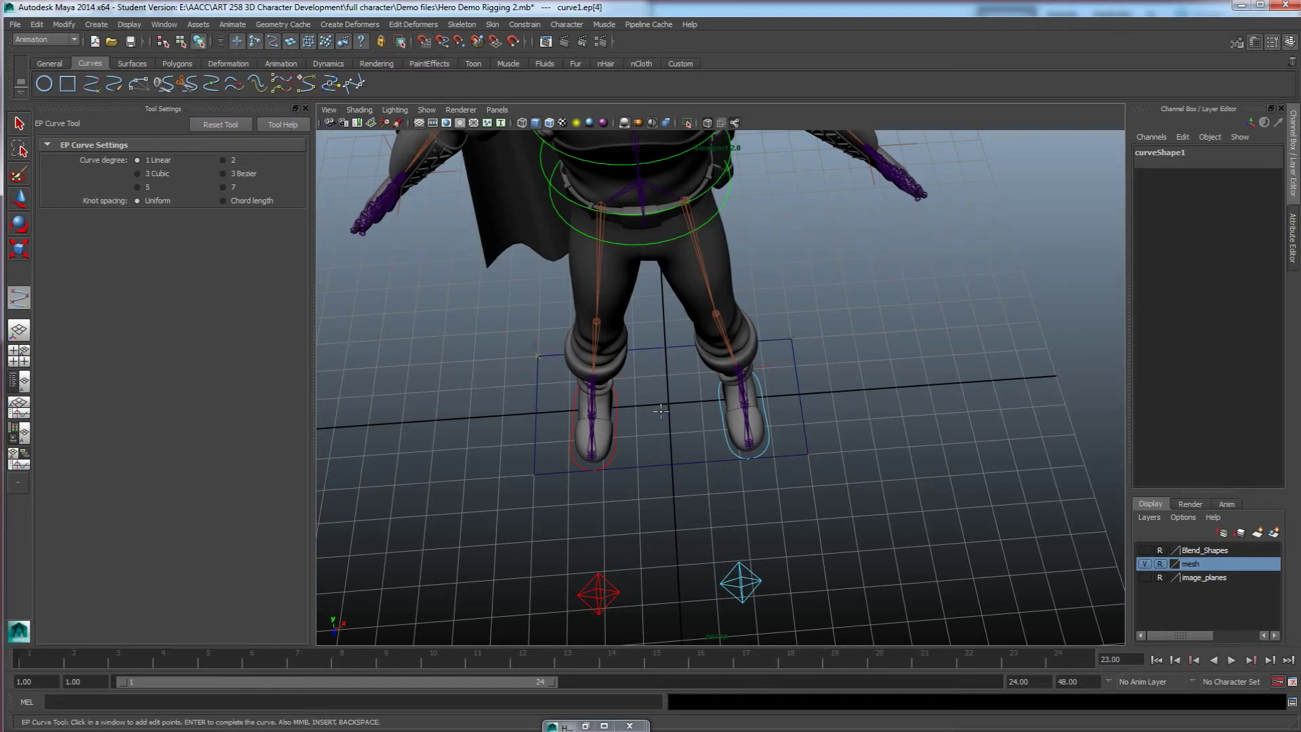
{"action": "key", "text": "e"}
Step: Set the mesh layer to template display and snap the rectangle curve to the pelvis joint at Y 8.91, Z -0.115
{"action": "left_click_drag", "start_coordinate": [722, 525], "coordinate": [739, 258], "text": "alt"}
{"action": "key", "text": "w"}
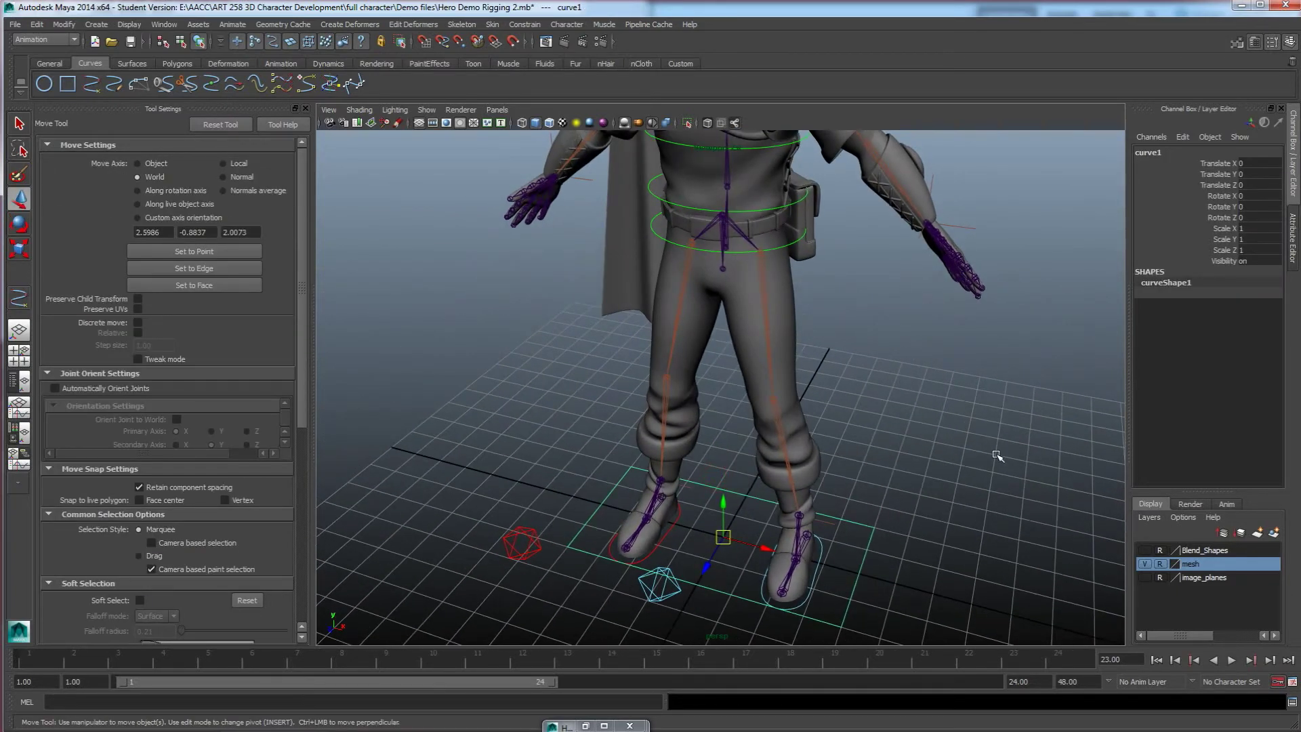
{"action": "left_click", "coordinate": [1160, 563]}
{"action": "left_click", "coordinate": [1159, 564]}
{"action": "scroll", "coordinate": [769, 284], "scroll_direction": "up", "scroll_amount": 2}
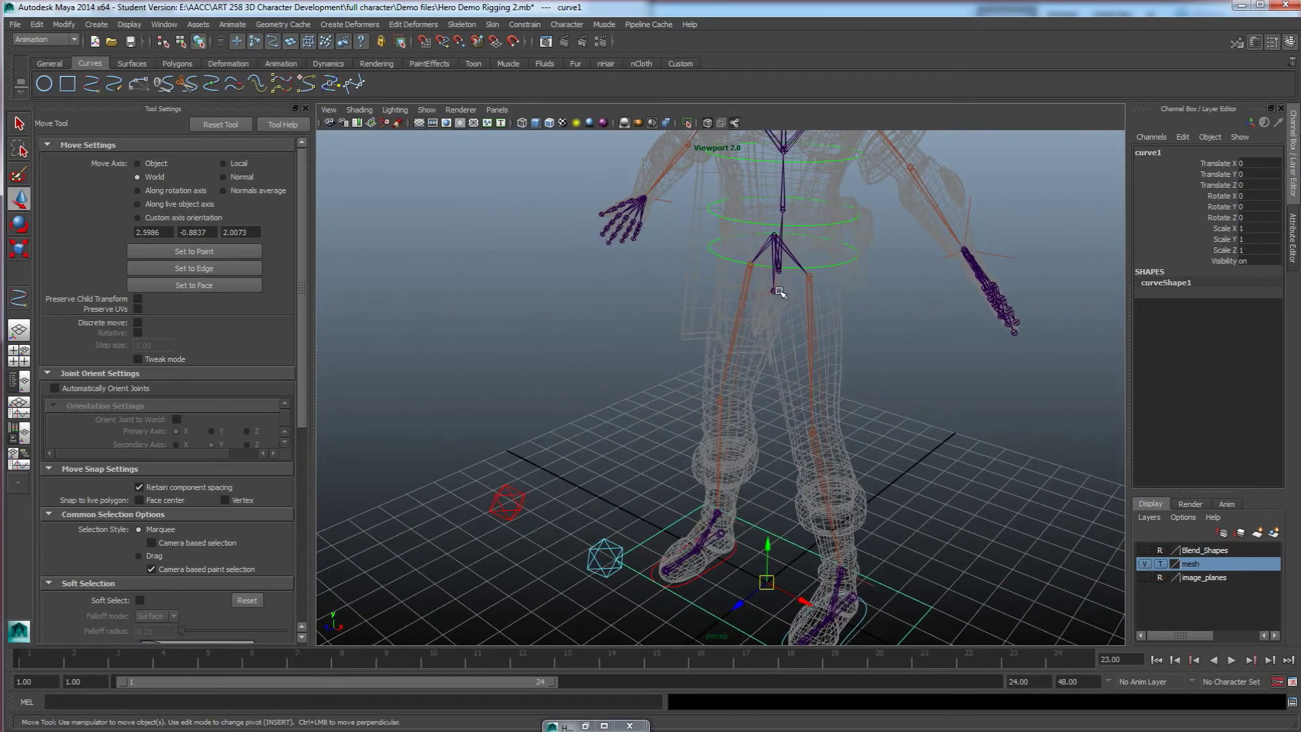
{"action": "middle_click", "coordinate": [779, 274]}
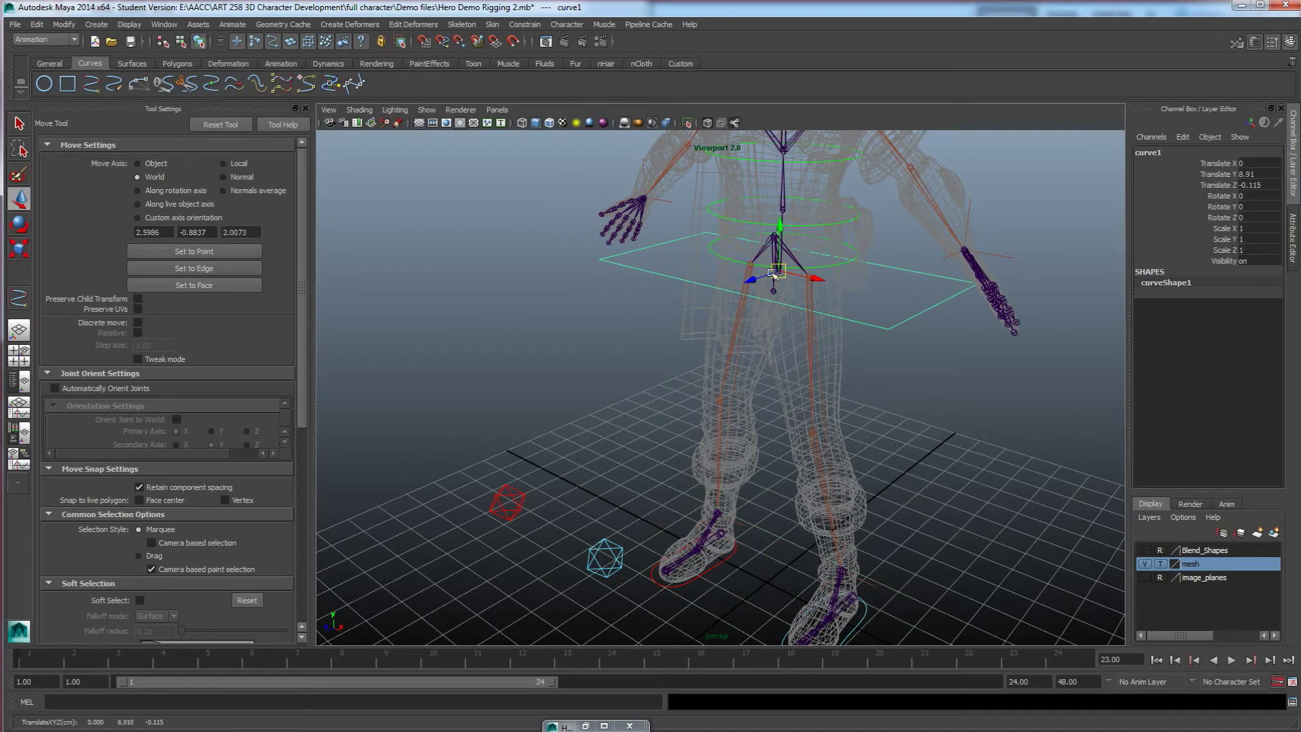
Step: Return the mesh layer to reference display and scale the rectangle around the hips to X 0.525 and Z 0.916
{"action": "mouse_move", "coordinate": [767, 315]}
{"action": "left_mouse_down", "text": "alt"}
{"action": "mouse_move", "coordinate": [798, 321]}
{"action": "mouse_move", "coordinate": [771, 258]}
{"action": "mouse_move", "coordinate": [735, 255]}
{"action": "left_mouse_up", "text": "alt"}
{"action": "key", "text": "r"}
{"action": "left_click", "coordinate": [1160, 564]}
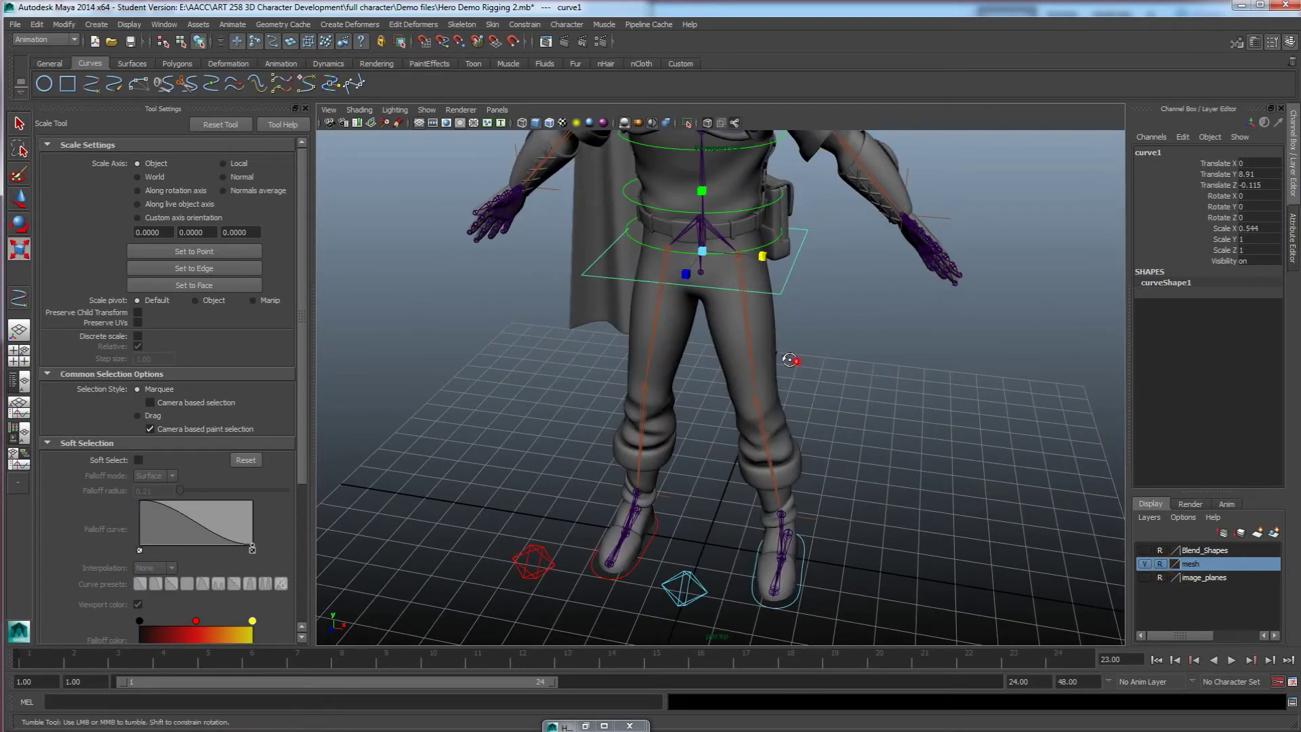
{"action": "left_click_drag", "start_coordinate": [798, 359], "coordinate": [752, 335], "text": "alt"}
{"action": "left_click_drag", "start_coordinate": [752, 280], "coordinate": [753, 431]}
{"action": "left_click_drag", "start_coordinate": [746, 376], "coordinate": [755, 378]}
{"action": "mouse_move", "coordinate": [728, 441]}
{"action": "left_mouse_down", "text": "alt"}
{"action": "mouse_move", "coordinate": [676, 434]}
{"action": "mouse_move", "coordinate": [752, 425]}
{"action": "mouse_move", "coordinate": [710, 427]}
{"action": "left_mouse_up", "text": "alt"}
{"action": "mouse_move", "coordinate": [711, 427]}
{"action": "left_mouse_down", "text": "alt"}
{"action": "mouse_move", "coordinate": [705, 461]}
{"action": "mouse_move", "coordinate": [734, 468]}
{"action": "mouse_move", "coordinate": [747, 432]}
{"action": "mouse_move", "coordinate": [709, 430]}
{"action": "left_mouse_up", "text": "alt"}
{"action": "left_click_drag", "start_coordinate": [708, 430], "coordinate": [948, 406], "text": "alt"}
Step: Rename the rectangle curve as root_control
{"action": "double_click", "coordinate": [1152, 153]}
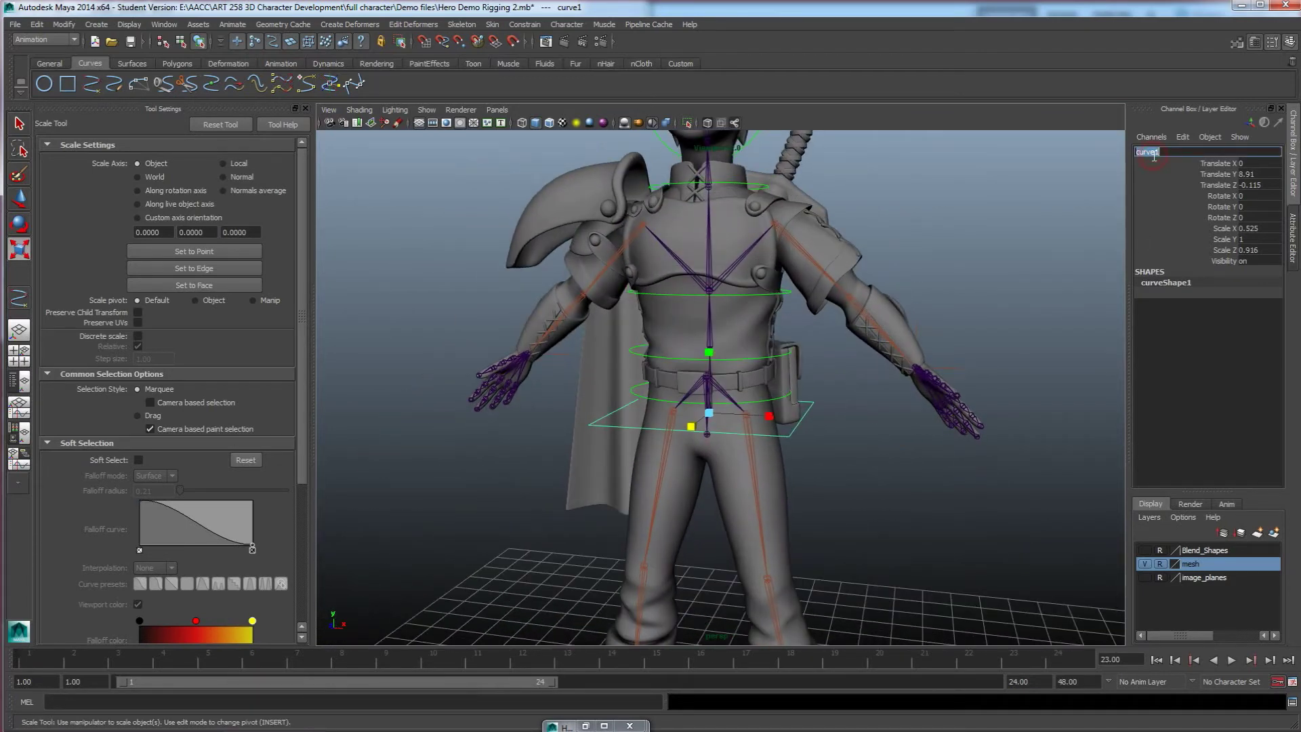
{"action": "type", "text": "root_control"}
{"action": "key", "text": "Return"}
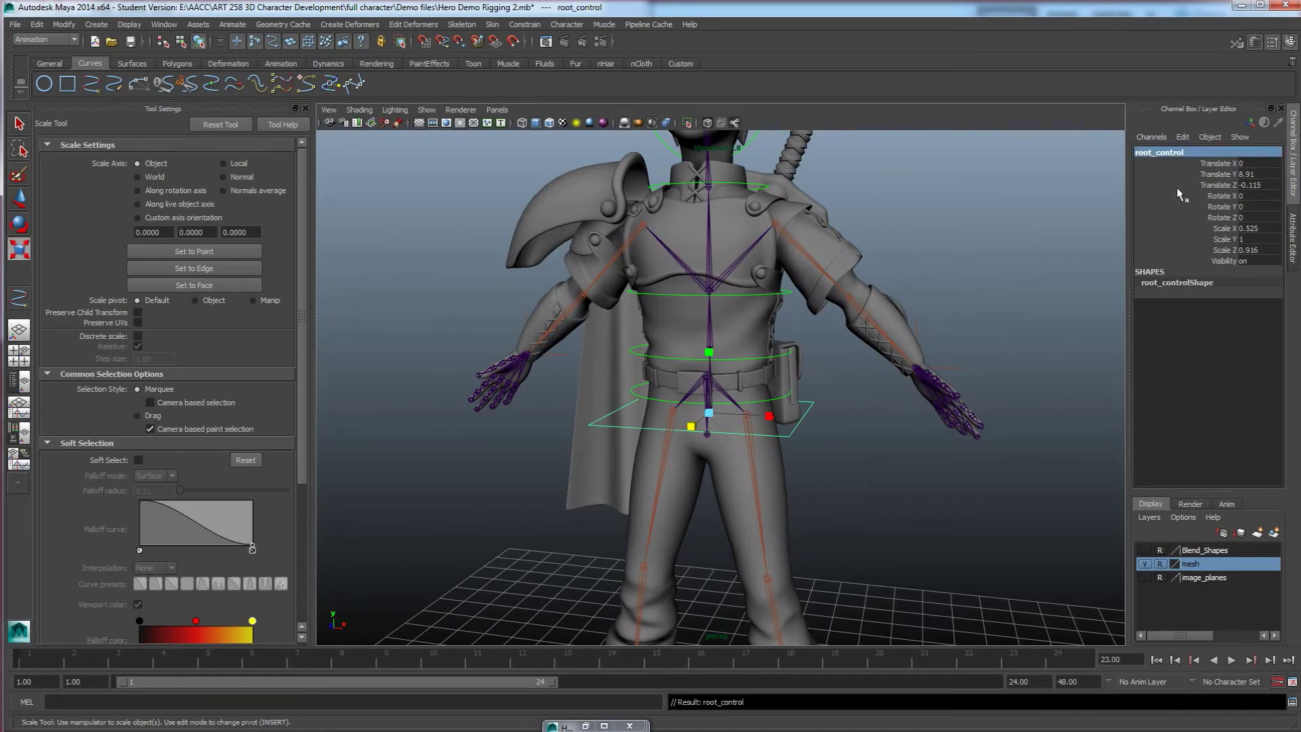
Step: Enable drawing overrides on the root control's shape and set its color to yellow
{"action": "left_click_drag", "start_coordinate": [888, 441], "coordinate": [855, 413], "text": "alt"}
{"action": "key", "text": "ctrl+a"}
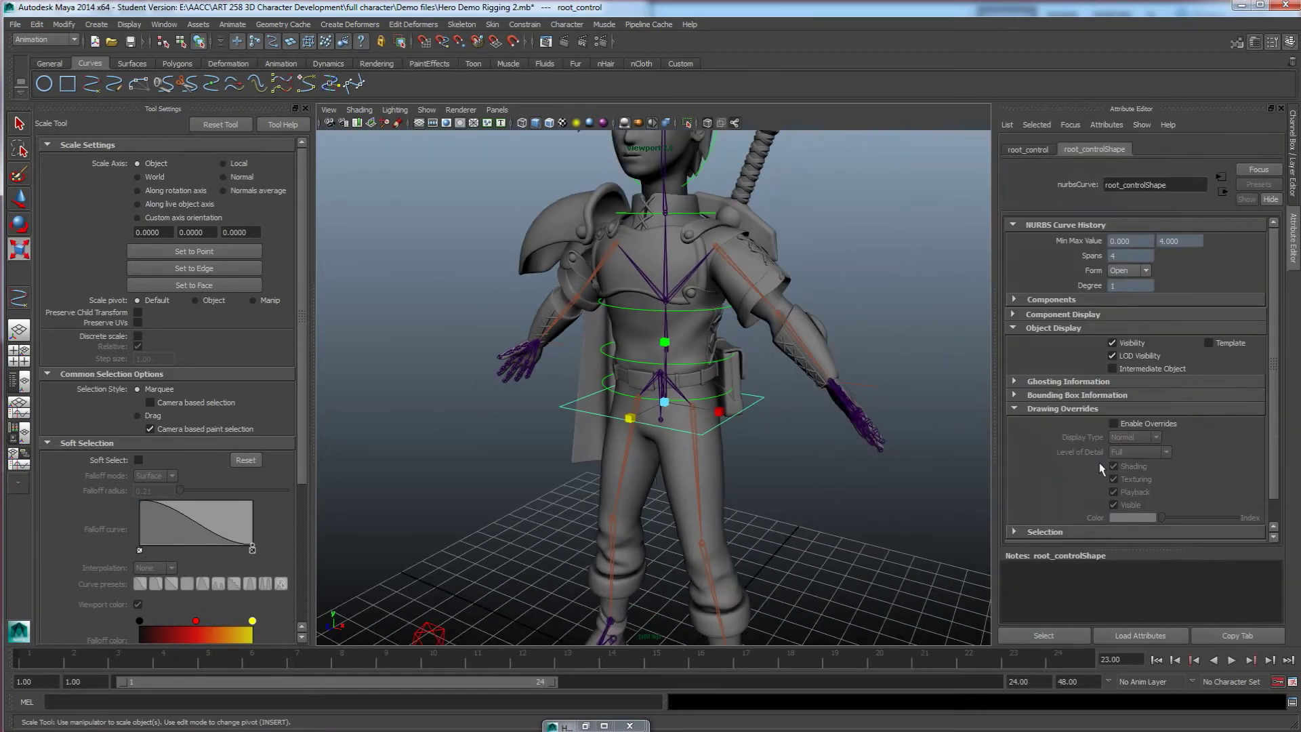
{"action": "left_click_drag", "start_coordinate": [1160, 516], "coordinate": [1202, 520]}
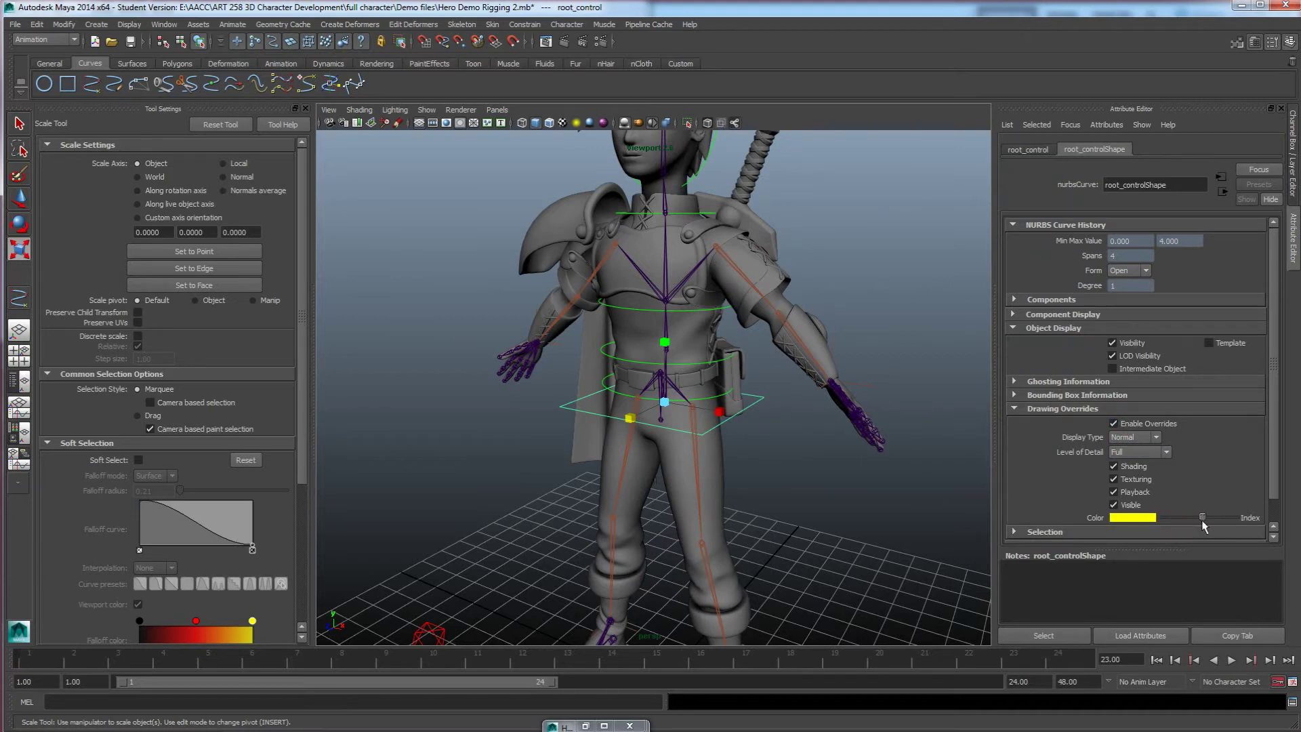
Step: Parent the root joint to the yellow root control around the hips
{"action": "left_click", "coordinate": [768, 439]}
{"action": "left_click_drag", "start_coordinate": [784, 461], "coordinate": [721, 455], "text": "alt"}
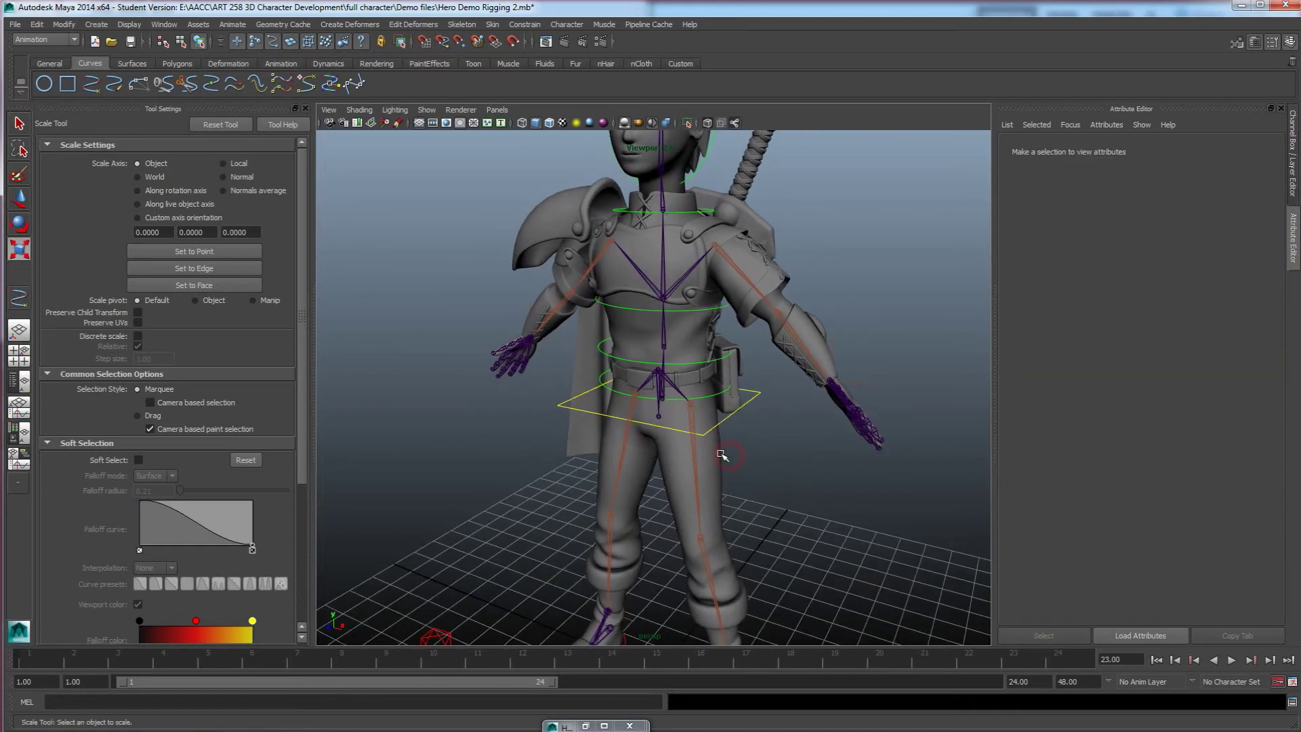
{"action": "scroll", "coordinate": [721, 456], "scroll_direction": "up", "scroll_amount": 8}
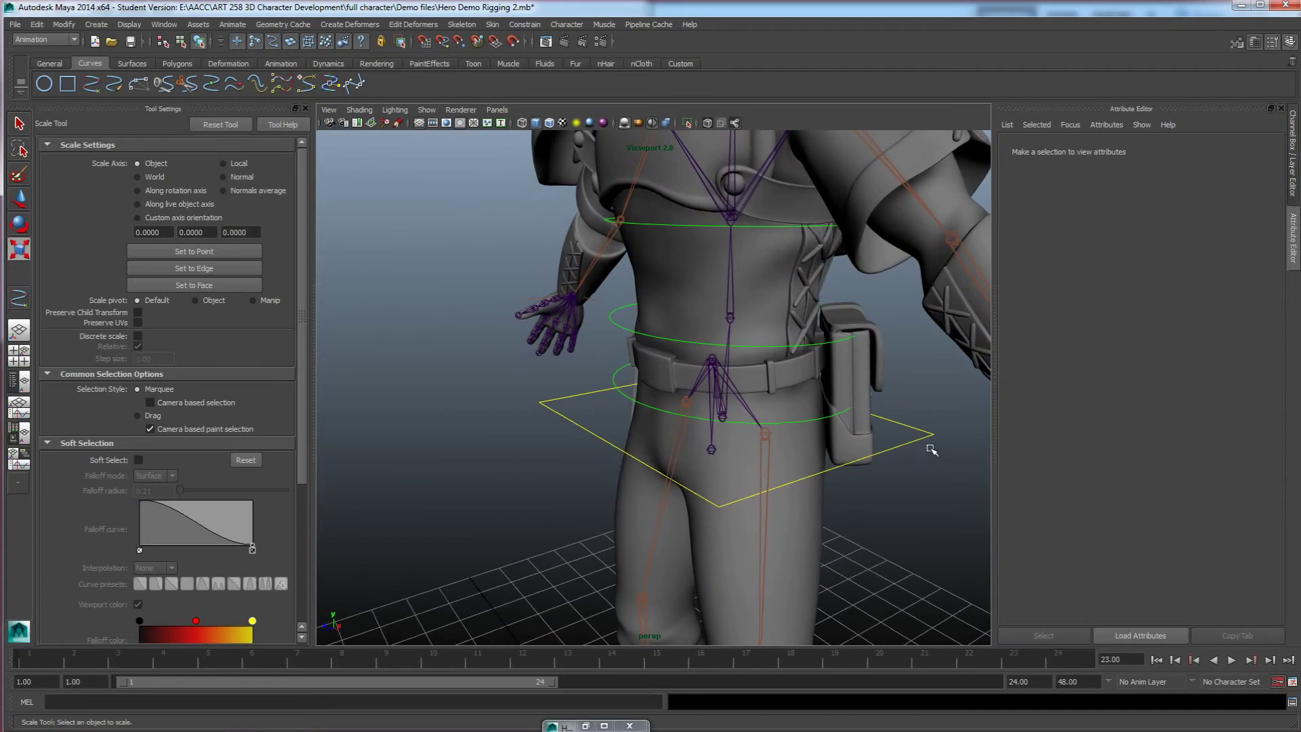
{"action": "left_click", "coordinate": [918, 424]}
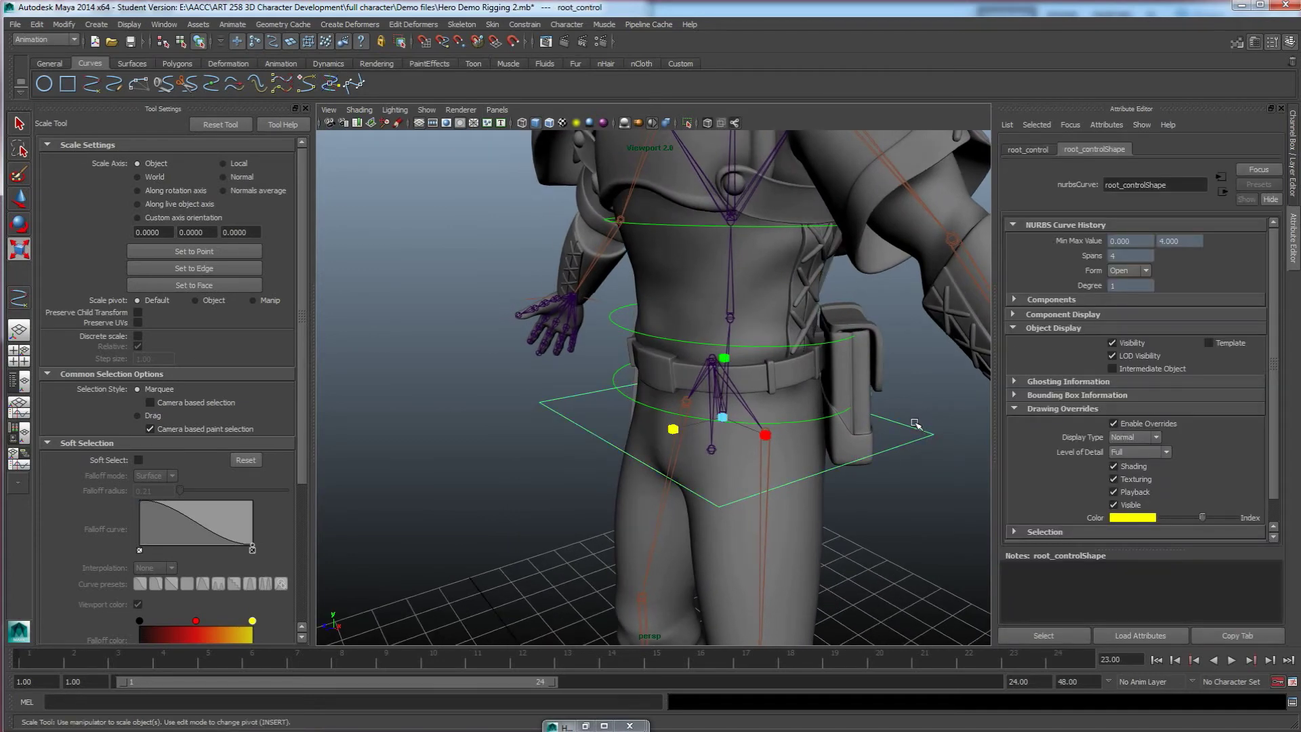
{"action": "key", "text": "ctrl+a"}
{"action": "left_click_drag", "start_coordinate": [857, 454], "coordinate": [725, 466], "text": "alt"}
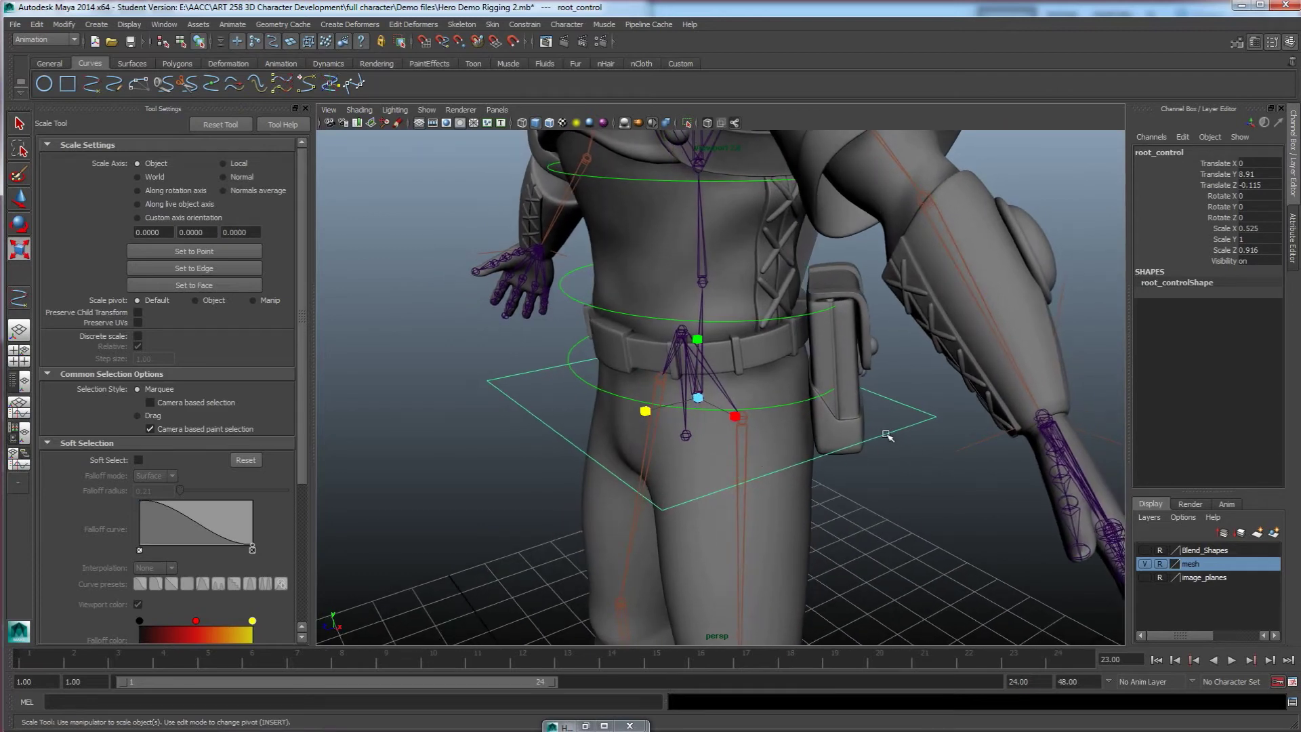
{"action": "left_click", "coordinate": [901, 378]}
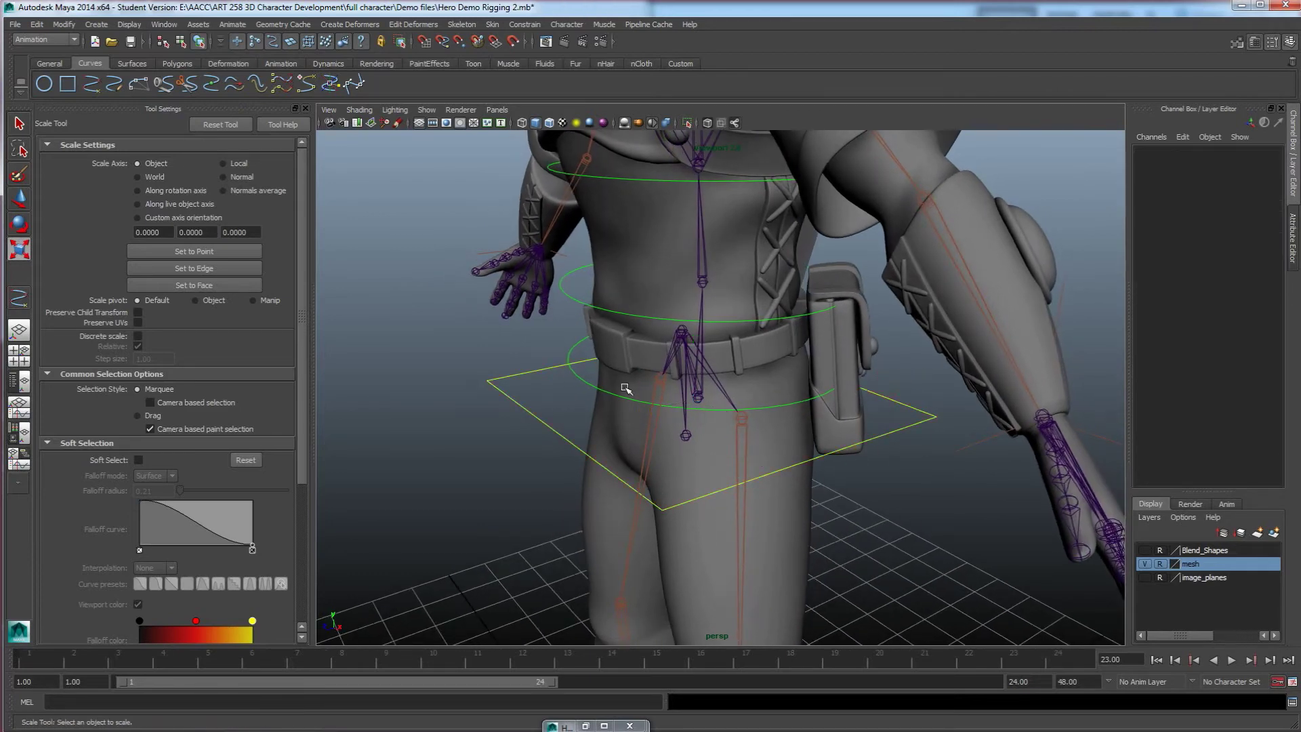
{"action": "left_click", "coordinate": [698, 332]}
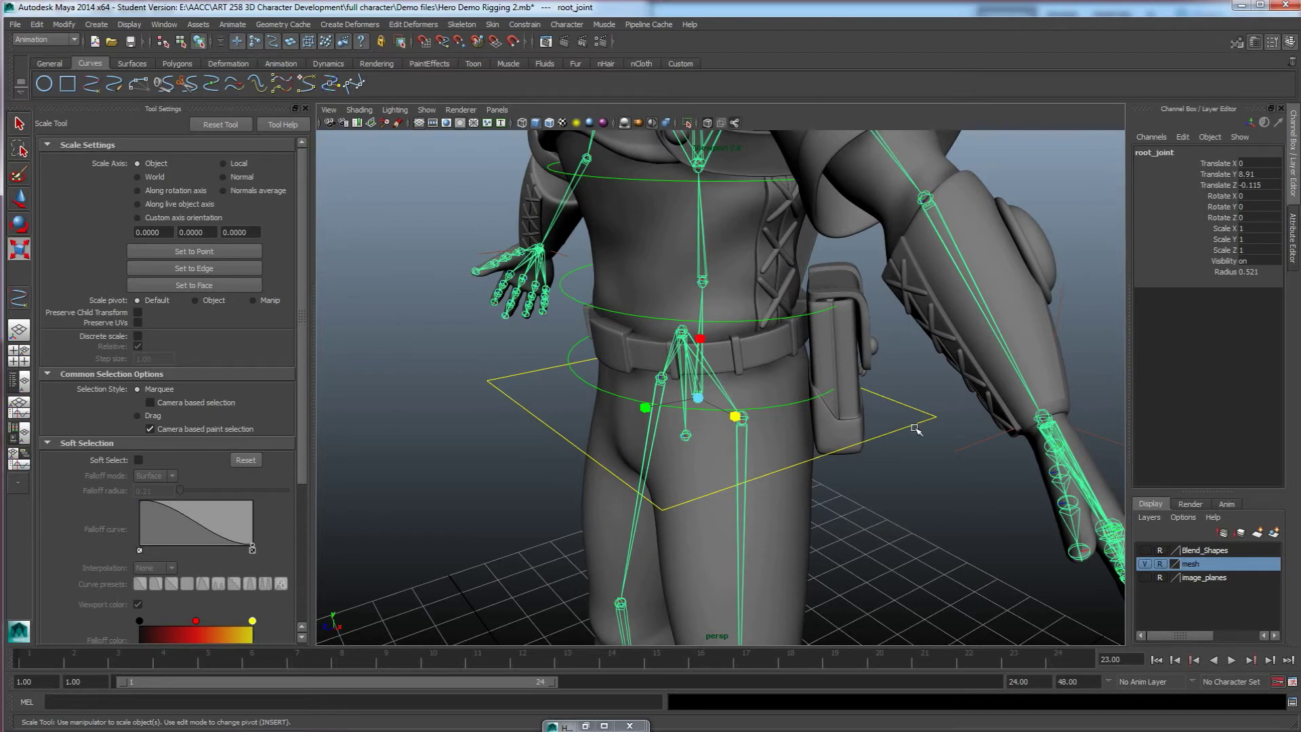
{"action": "key", "text": "Up"}
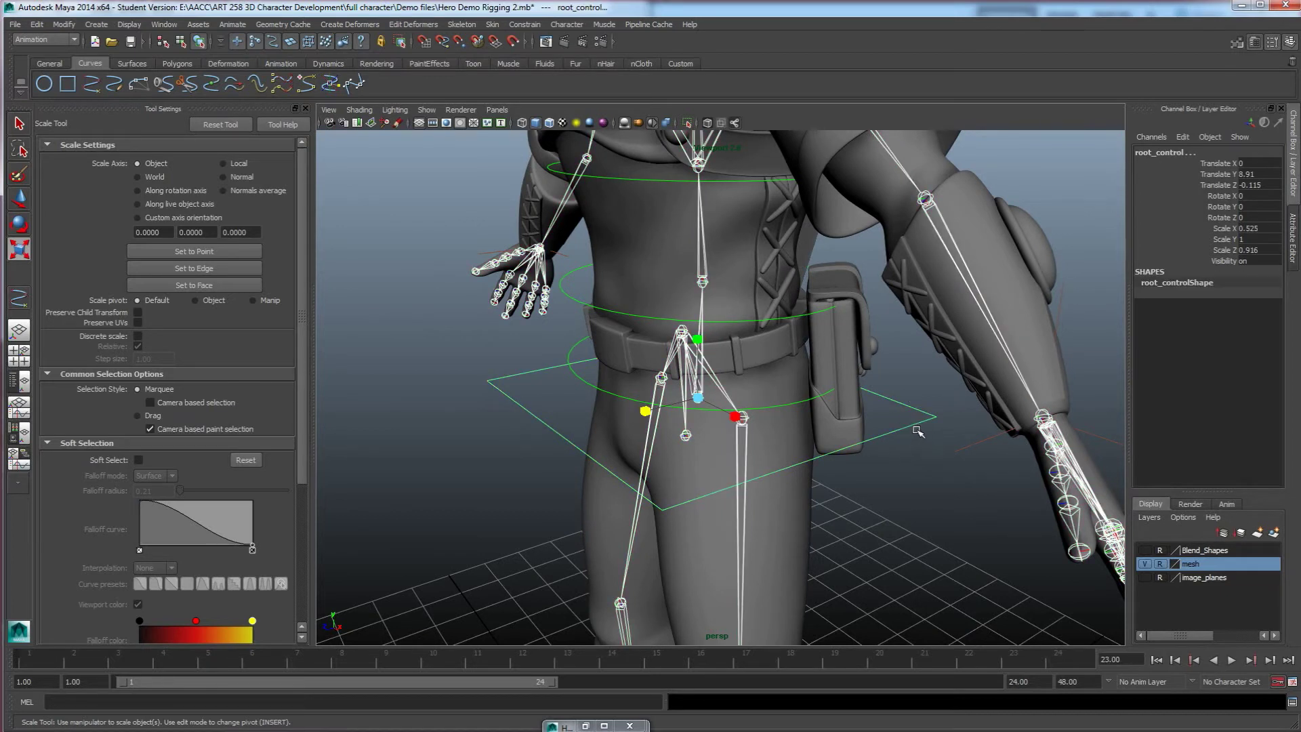
{"action": "key", "text": "Down"}
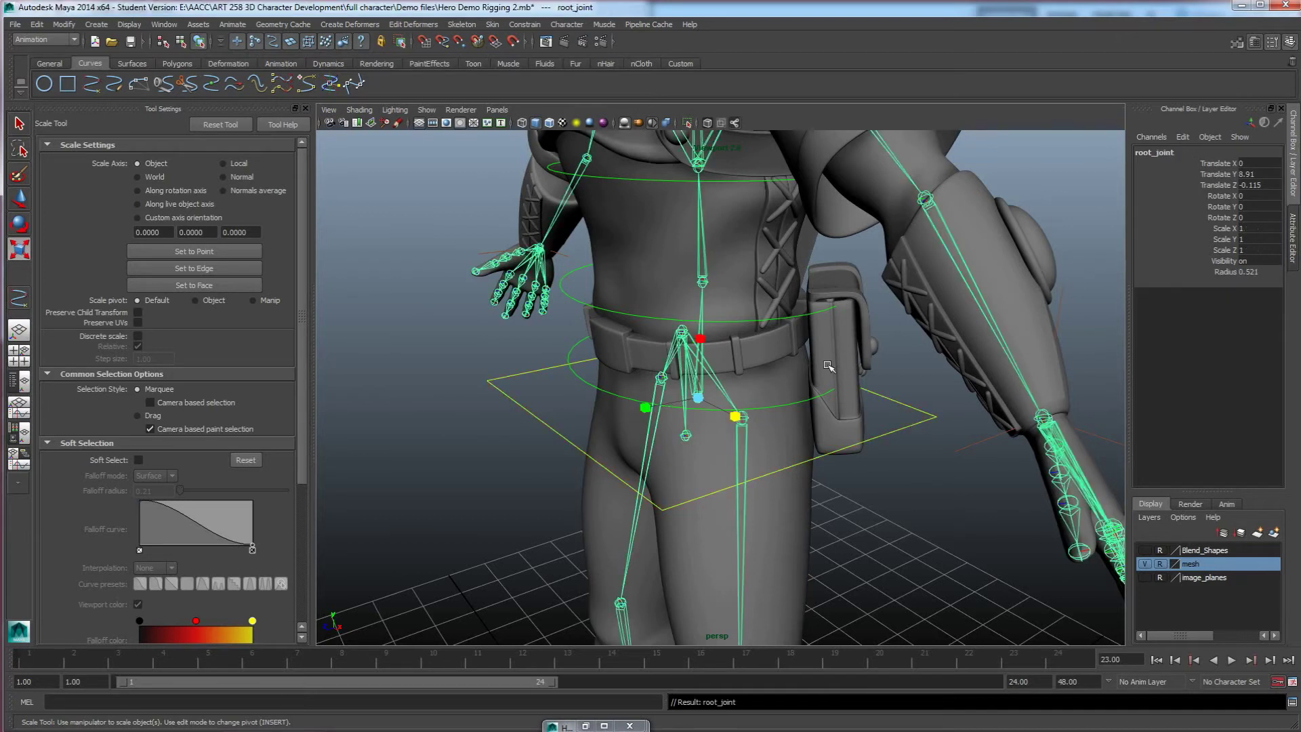
Step: Try moving the root control away from the hips and upward to test the skeleton's response, undoing each move
{"action": "left_click", "coordinate": [901, 426]}
{"action": "key", "text": "w"}
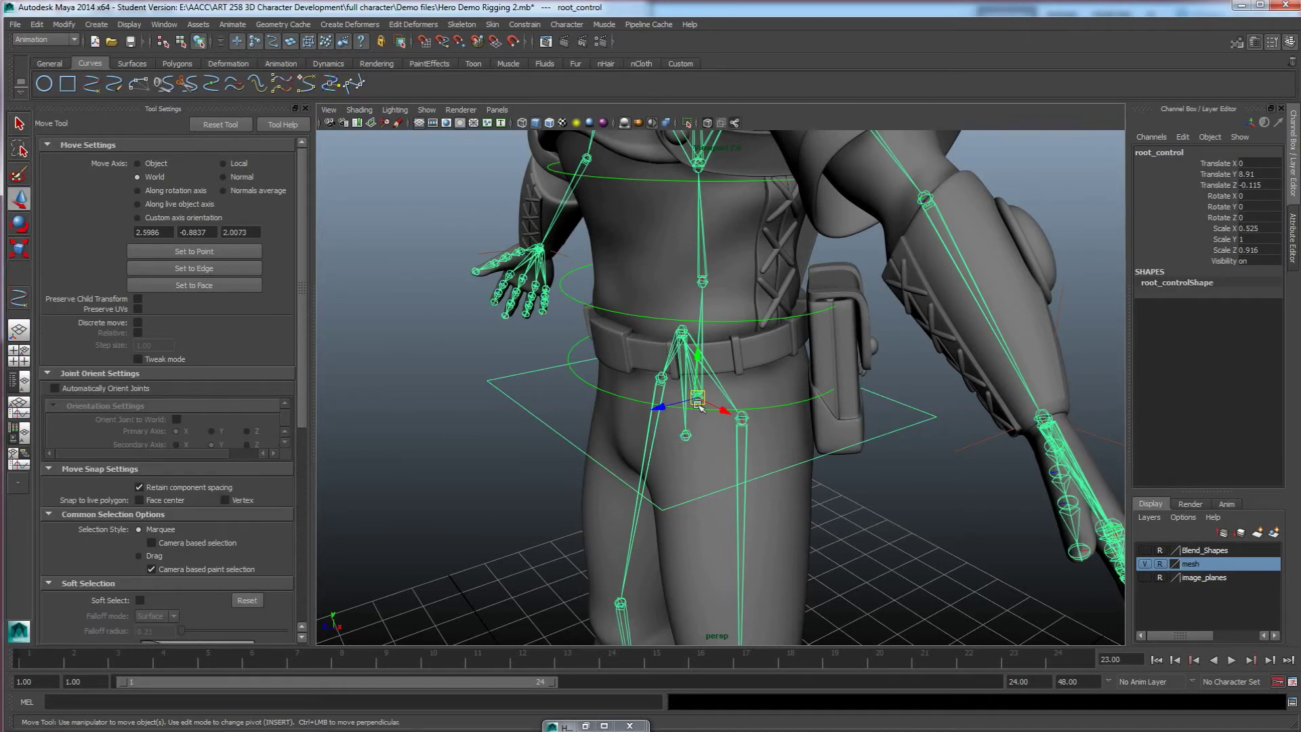
{"action": "left_click_drag", "start_coordinate": [701, 395], "coordinate": [757, 492]}
{"action": "key", "text": "ctrl+z"}
{"action": "scroll", "coordinate": [723, 476], "scroll_direction": "down", "scroll_amount": 4}
{"action": "scroll", "coordinate": [744, 479], "scroll_direction": "down", "scroll_amount": 3}
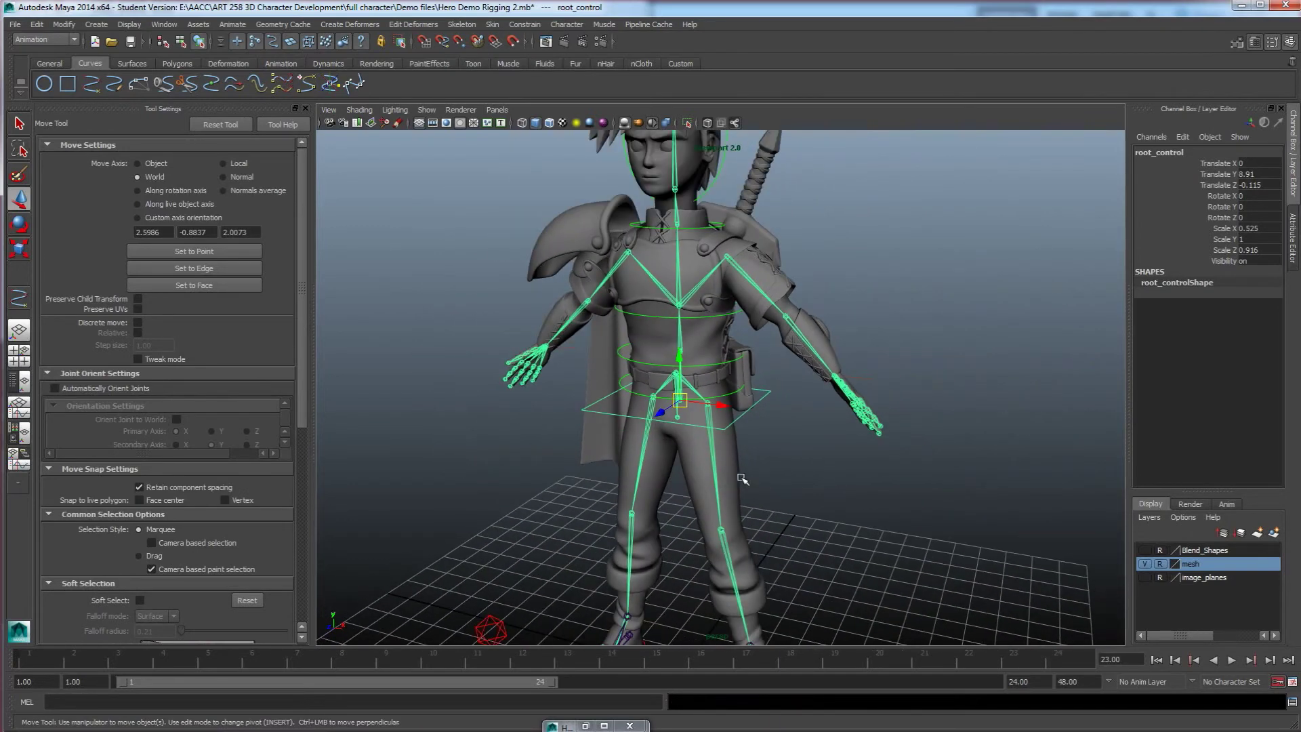
{"action": "left_click_drag", "start_coordinate": [678, 399], "coordinate": [682, 287]}
{"action": "key", "text": "ctrl+z"}
Step: Try rotating the hips control and the root control to compare their effect on the skeleton, undoing the rotations
{"action": "left_click_drag", "start_coordinate": [591, 407], "coordinate": [558, 413], "text": "alt"}
{"action": "left_click", "coordinate": [558, 412]}
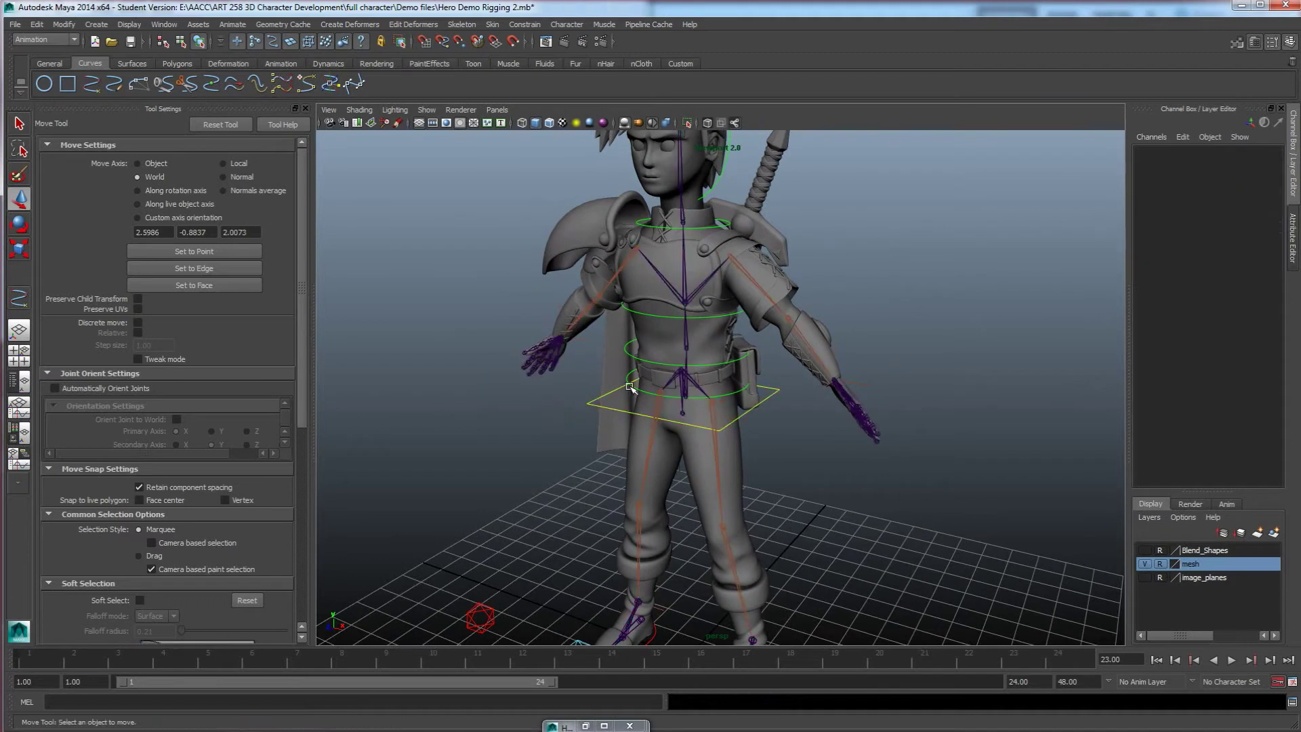
{"action": "left_click", "coordinate": [648, 394]}
{"action": "key", "text": "e"}
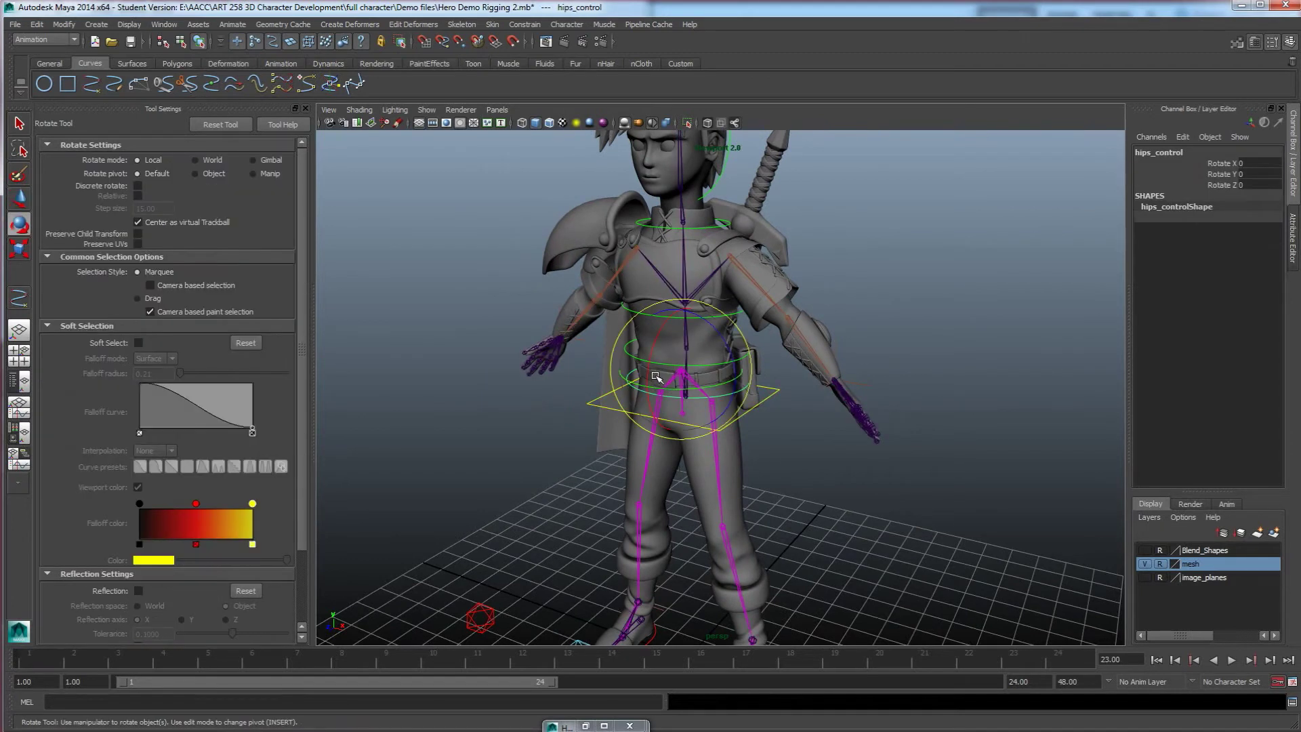
{"action": "left_click_drag", "start_coordinate": [648, 389], "coordinate": [675, 390]}
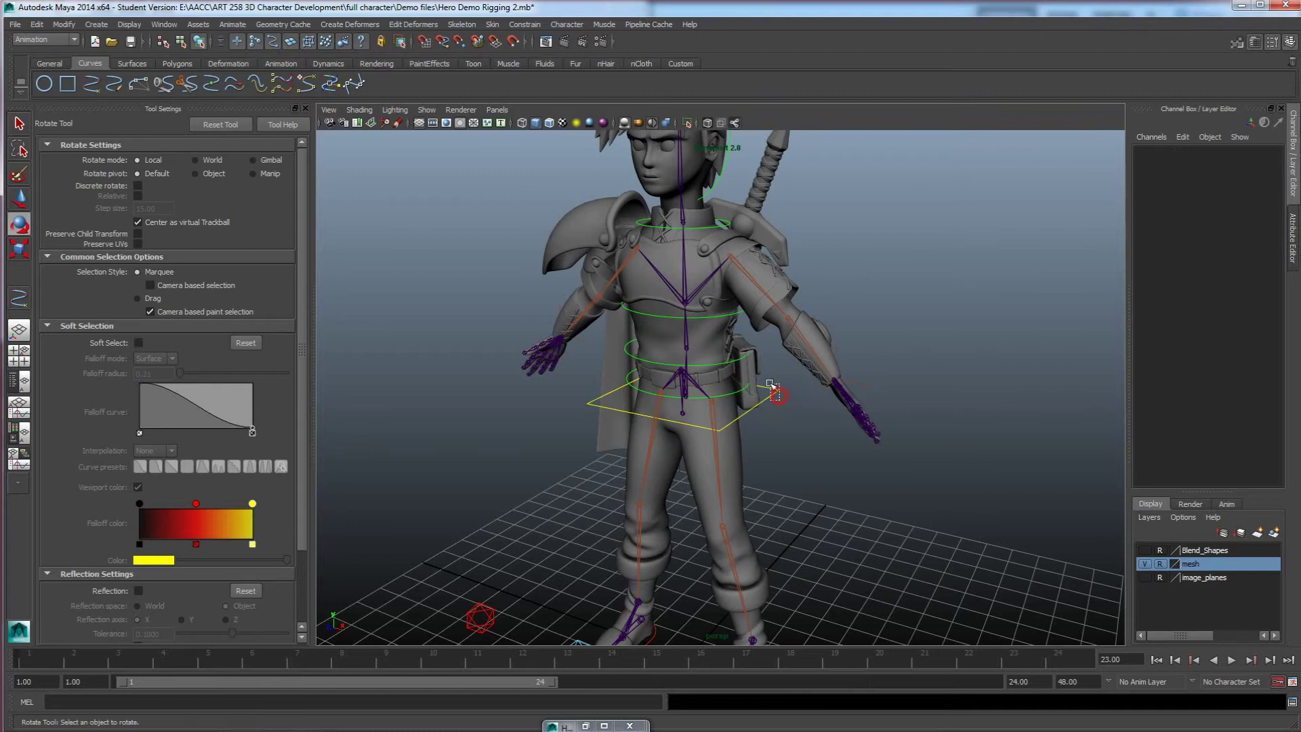
{"action": "left_click", "coordinate": [685, 400]}
{"action": "left_click_drag", "start_coordinate": [686, 401], "coordinate": [686, 428]}
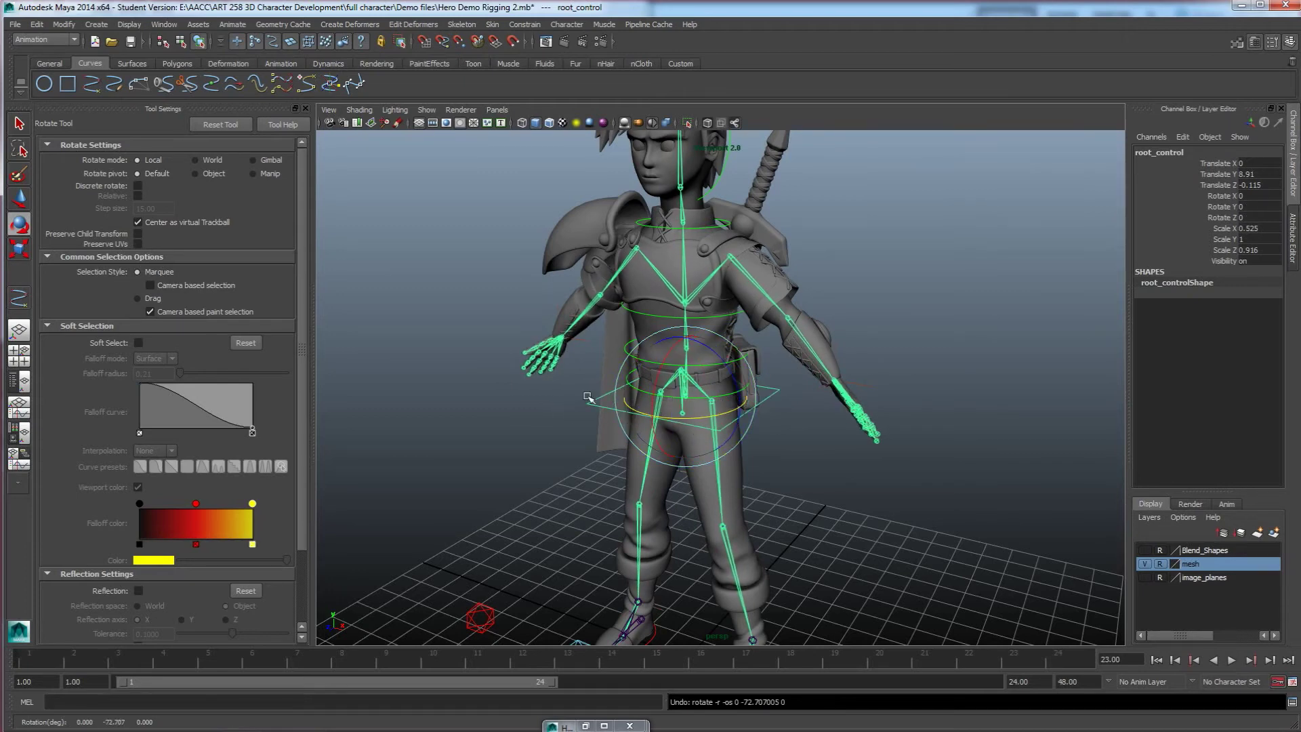
{"action": "left_click", "coordinate": [563, 402]}
Step: Examine the character's head, eyes and jaw area from several angles
{"action": "left_click_drag", "start_coordinate": [654, 426], "coordinate": [656, 368], "text": "alt"}
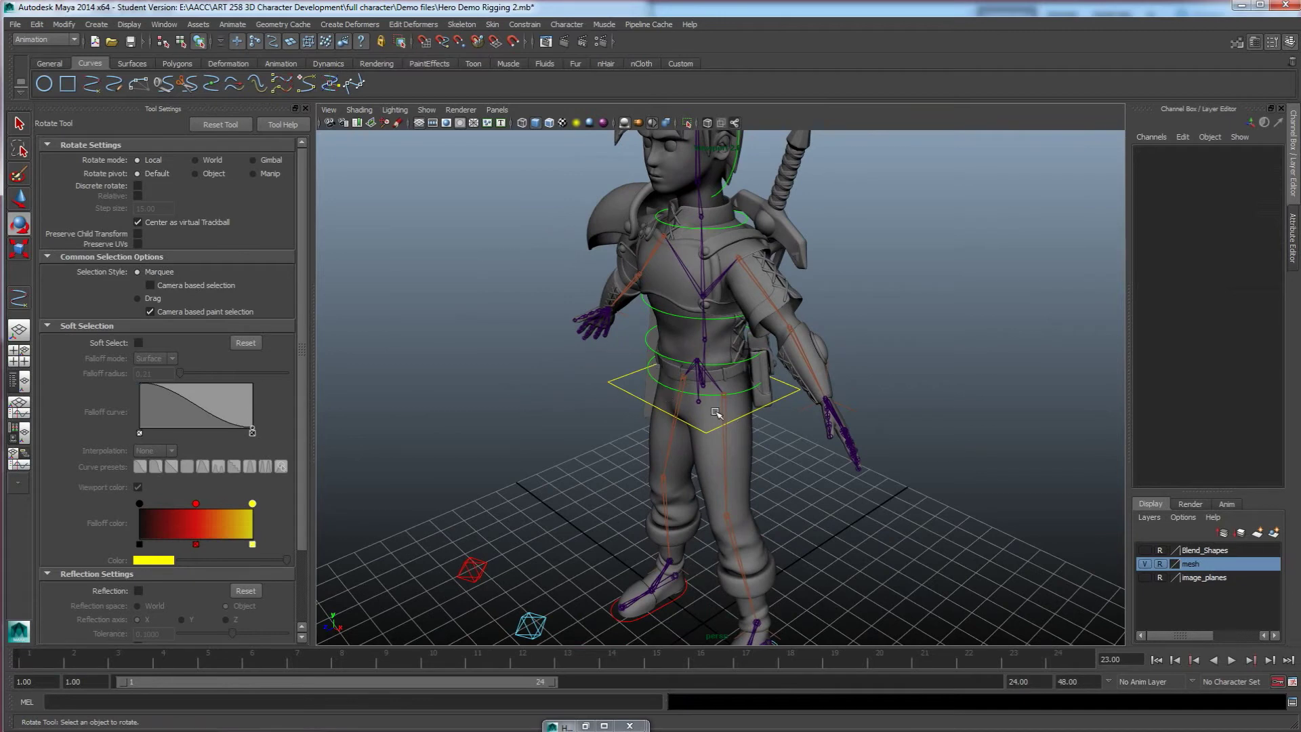
{"action": "left_click_drag", "start_coordinate": [669, 432], "coordinate": [670, 450], "text": "alt"}
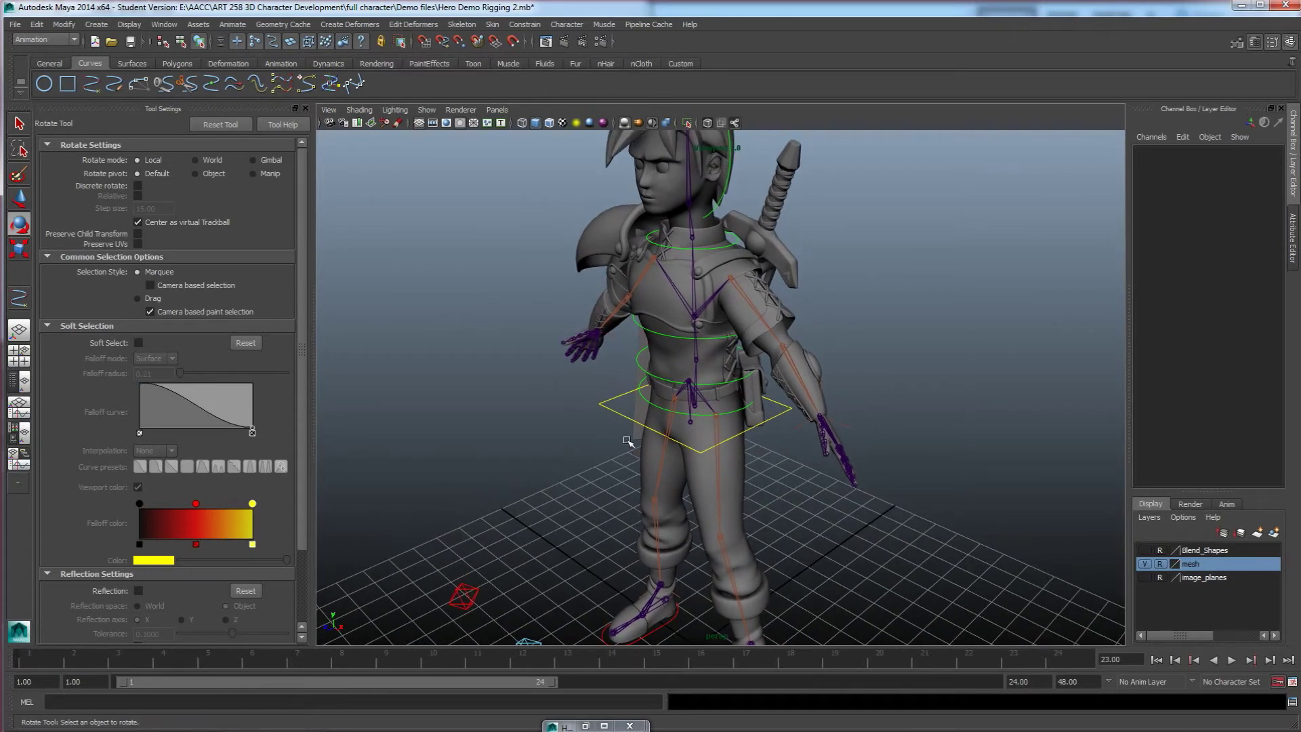
{"action": "middle_click_drag", "start_coordinate": [678, 336], "coordinate": [679, 478], "text": "alt"}
{"action": "left_click_drag", "start_coordinate": [680, 479], "coordinate": [716, 461], "text": "alt"}
{"action": "scroll", "coordinate": [705, 461], "scroll_direction": "up", "scroll_amount": 5}
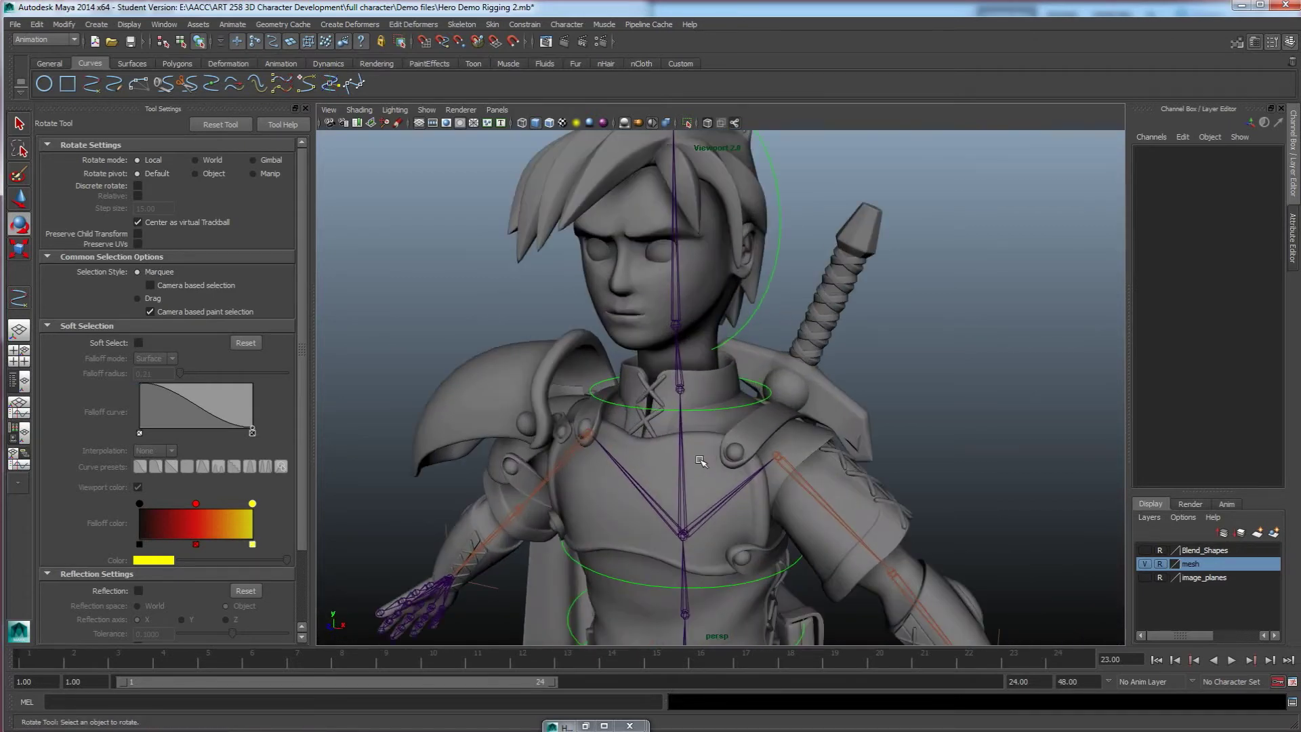
{"action": "left_click_drag", "start_coordinate": [670, 365], "coordinate": [644, 364], "text": "alt"}
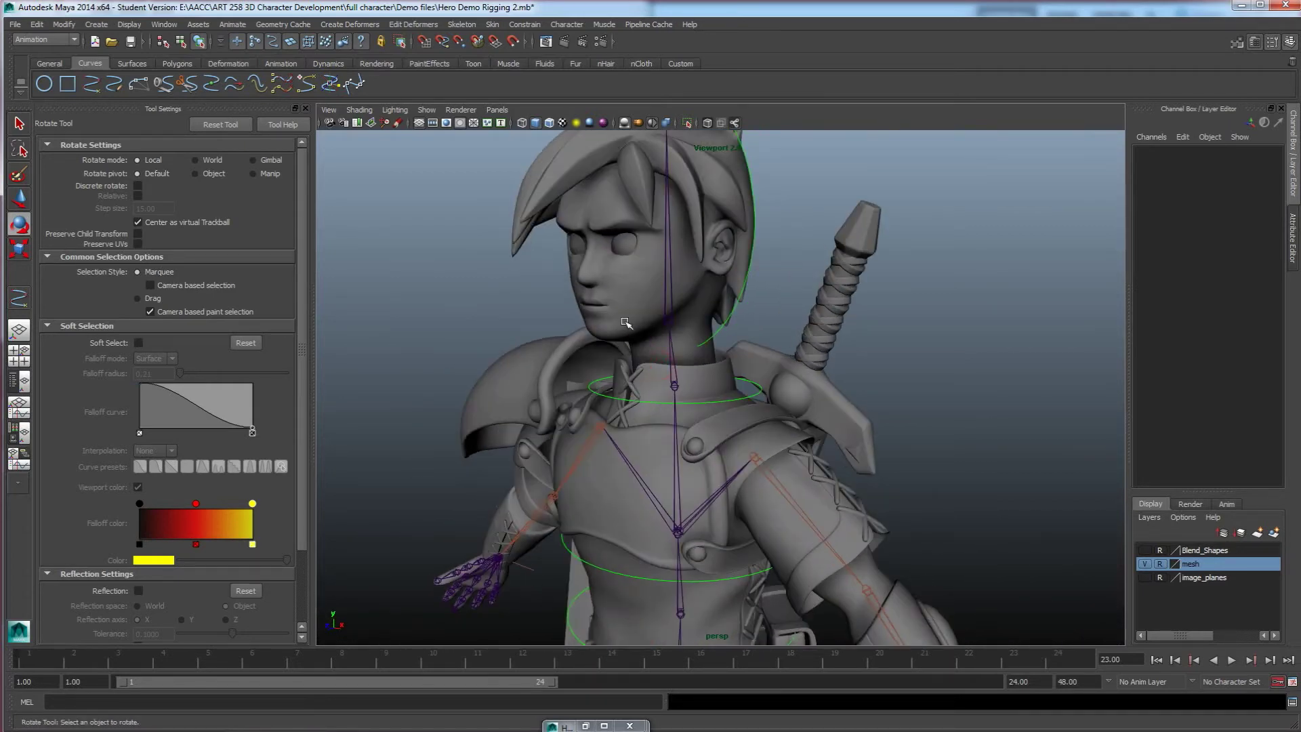
{"action": "middle_click_drag", "start_coordinate": [615, 340], "coordinate": [699, 454], "text": "alt"}
{"action": "scroll", "coordinate": [686, 424], "scroll_direction": "up", "scroll_amount": 4}
{"action": "left_click_drag", "start_coordinate": [698, 453], "coordinate": [678, 413], "text": "alt"}
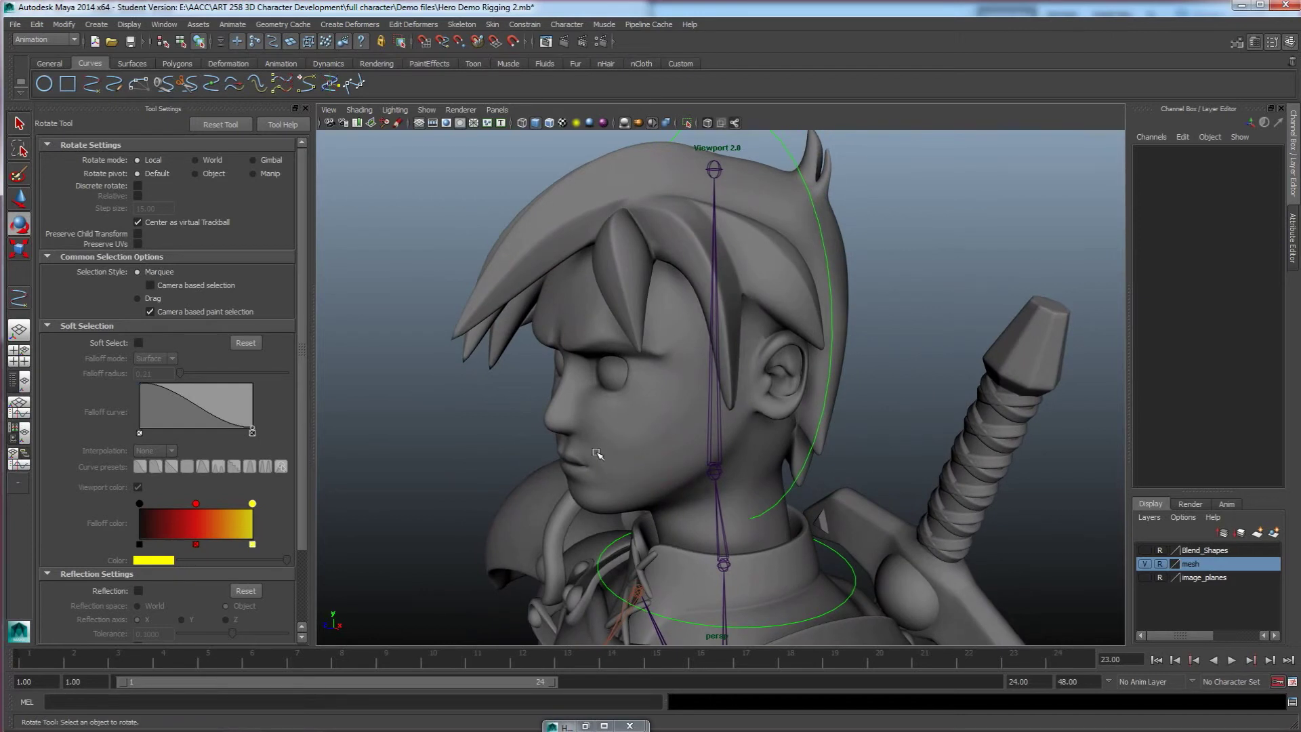
{"action": "left_click_drag", "start_coordinate": [596, 453], "coordinate": [618, 384], "text": "alt"}
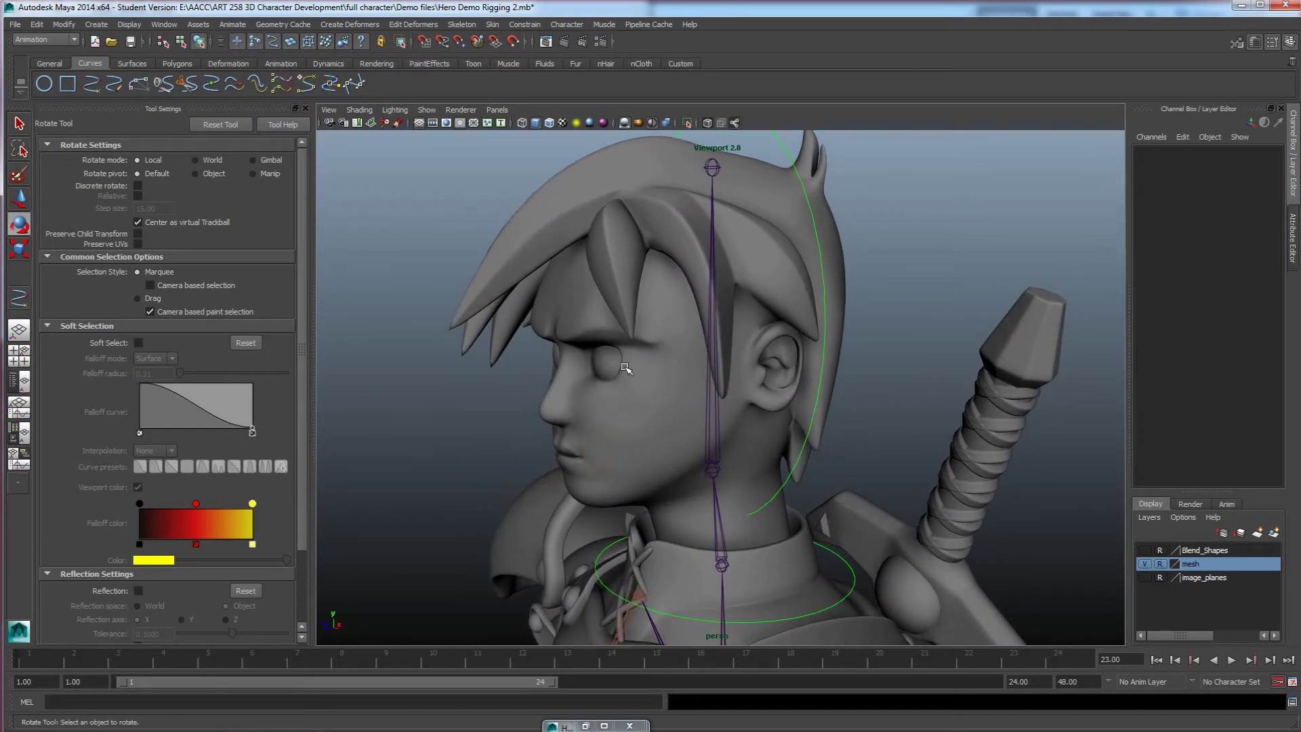
{"action": "left_click_drag", "start_coordinate": [629, 431], "coordinate": [588, 384], "text": "alt"}
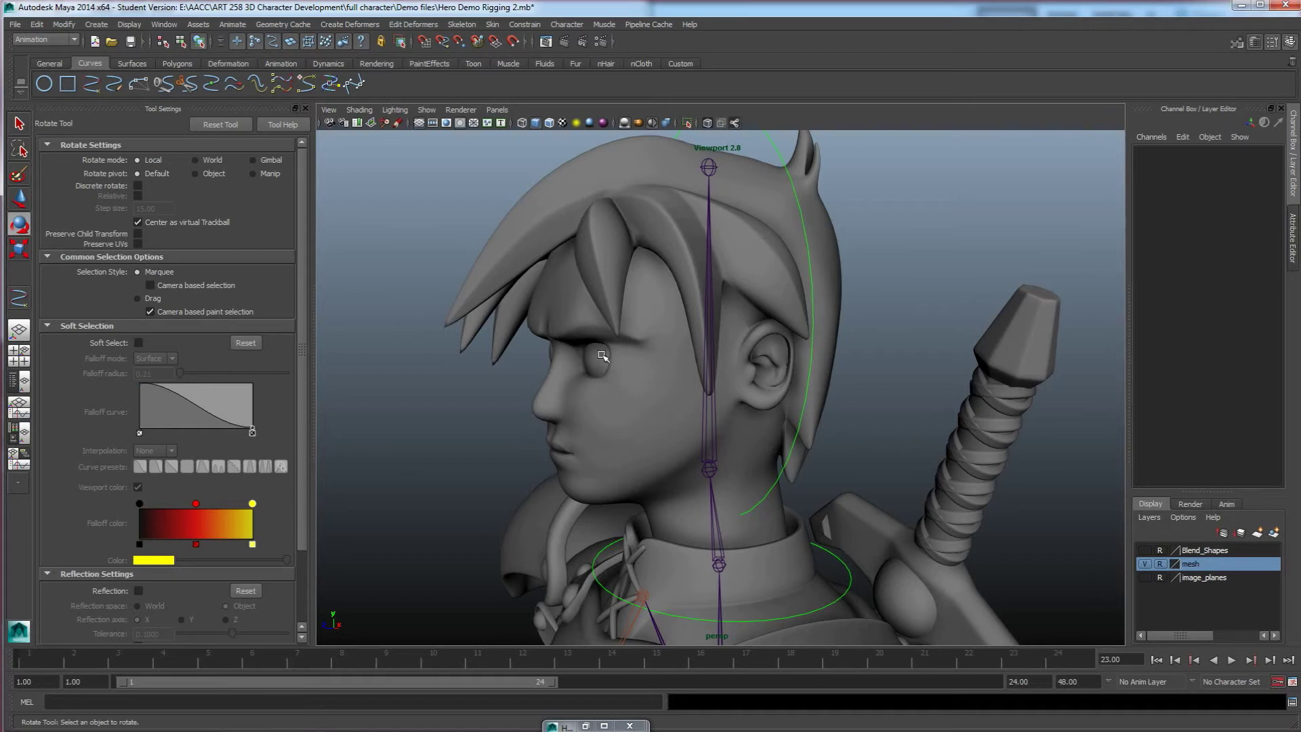
{"action": "left_click_drag", "start_coordinate": [617, 373], "coordinate": [675, 405], "text": "alt"}
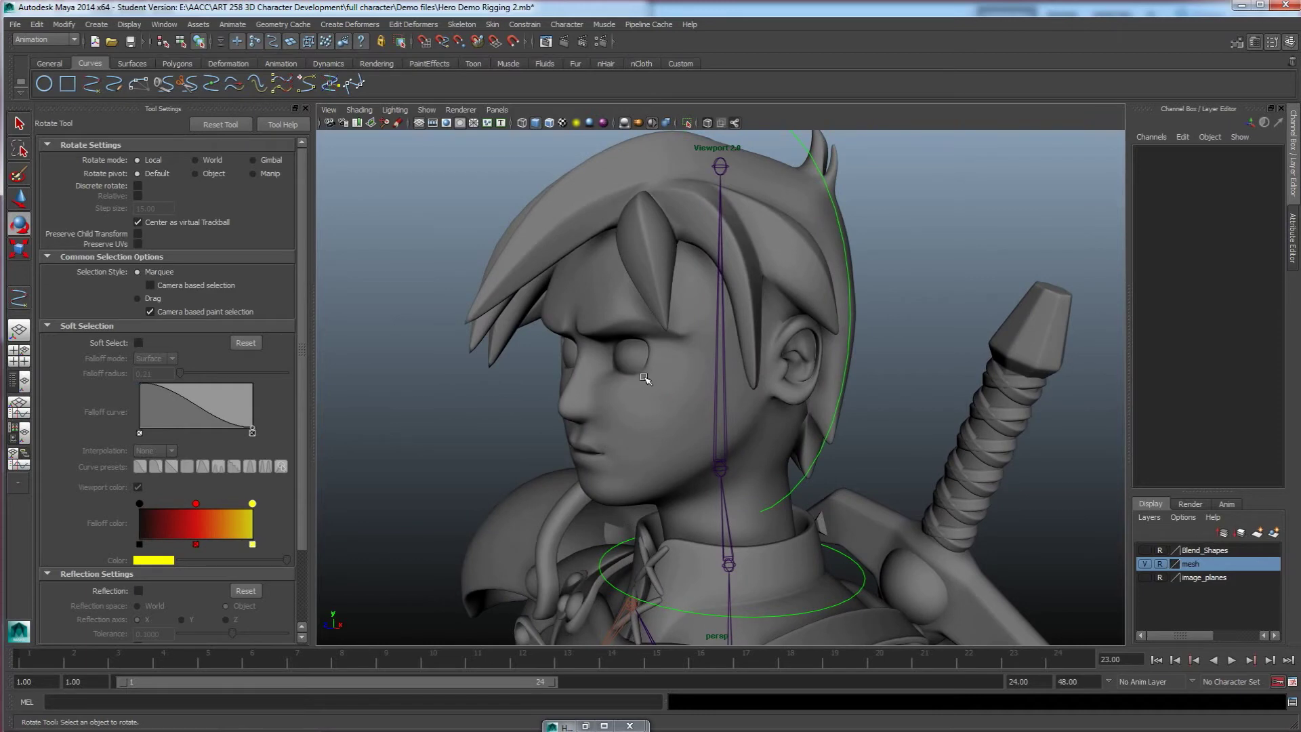
Step: In a smooth-shaded side view of the head, place a joint just in front of the ear at Y 15.541, Z 0.439
{"action": "key", "text": "space"}
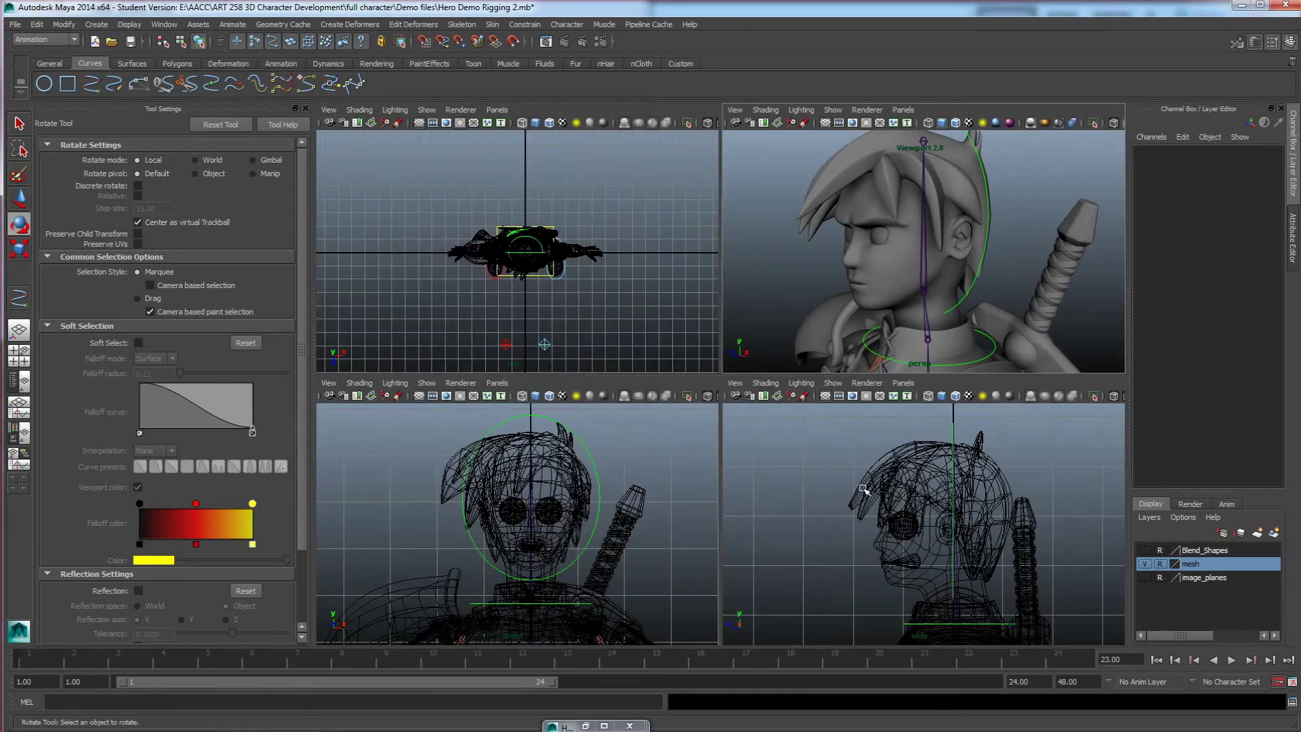
{"action": "key", "text": "space"}
{"action": "middle_click_drag", "start_coordinate": [720, 443], "coordinate": [701, 305], "text": "alt"}
{"action": "right_click_drag", "start_coordinate": [701, 304], "coordinate": [715, 346], "text": "alt"}
{"action": "middle_click_drag", "start_coordinate": [714, 346], "coordinate": [679, 351], "text": "alt"}
{"action": "key", "text": "5"}
{"action": "scroll", "coordinate": [680, 351], "scroll_direction": "up", "scroll_amount": 4}
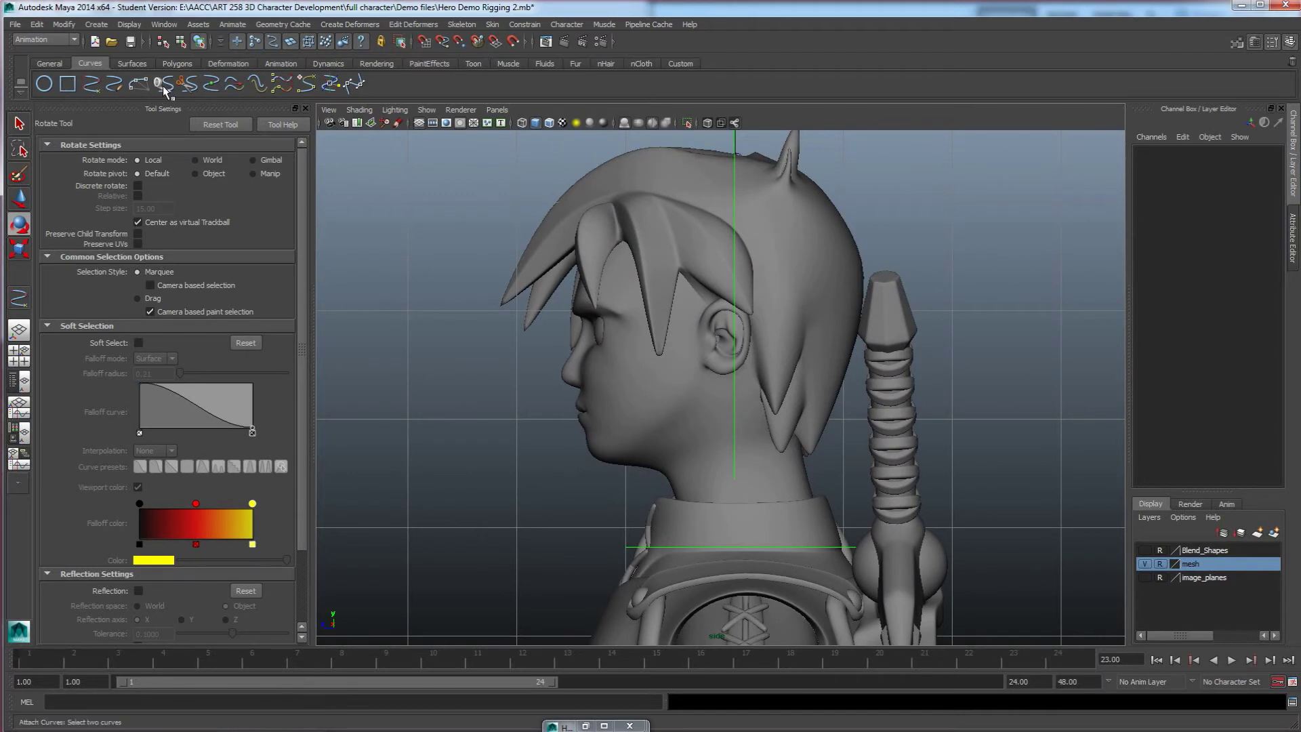
{"action": "left_click", "coordinate": [474, 25]}
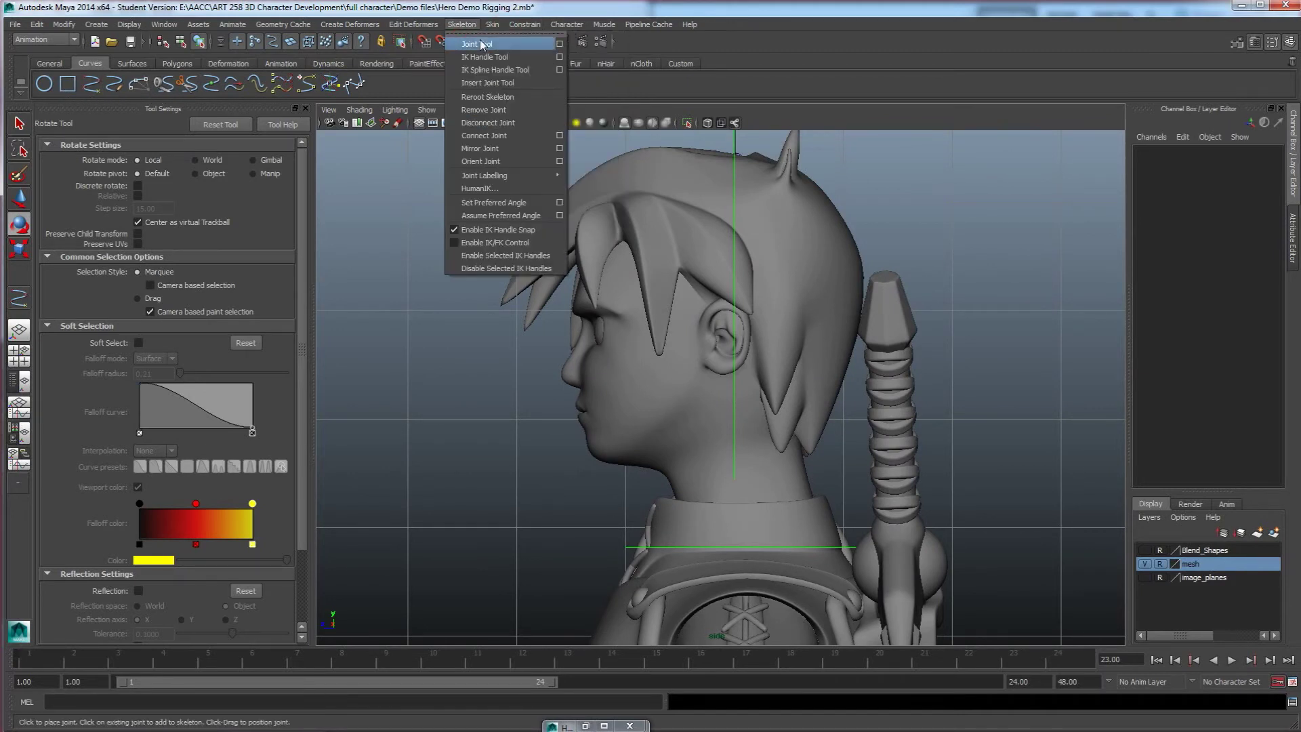
{"action": "left_click", "coordinate": [483, 45]}
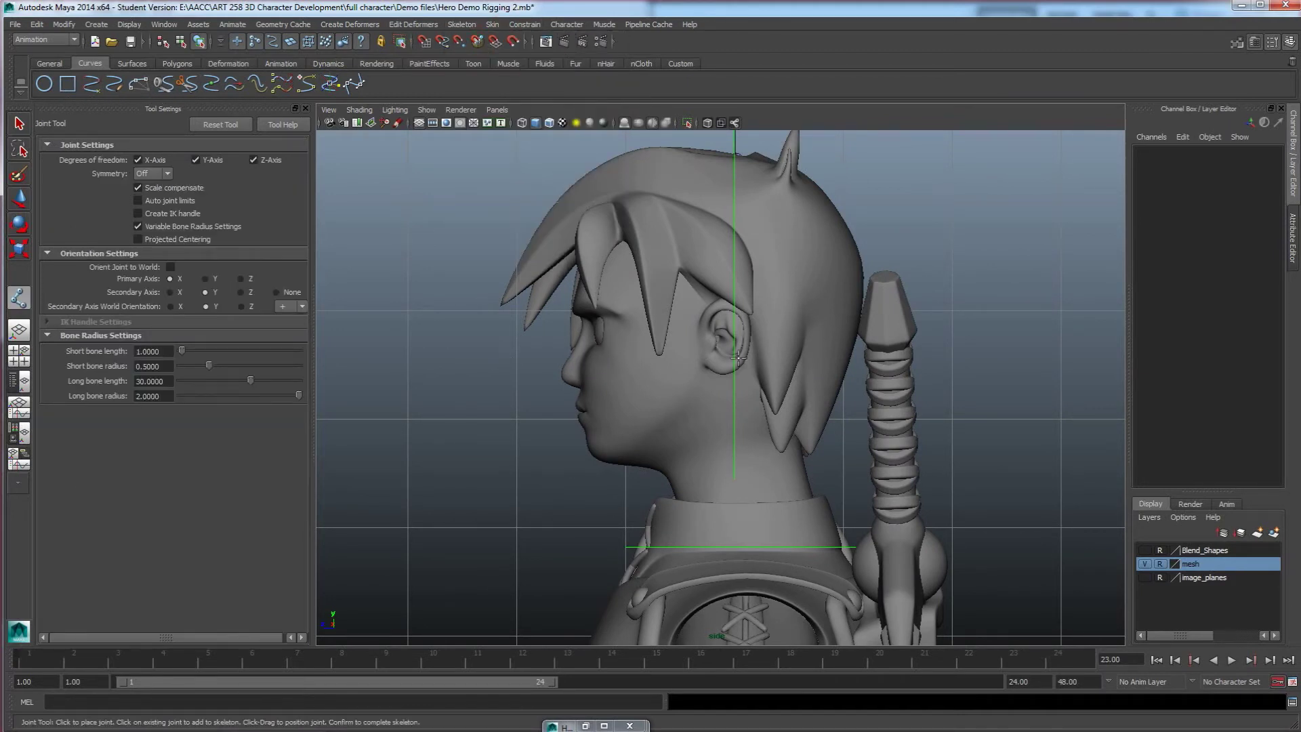
{"action": "scroll", "coordinate": [670, 386], "scroll_direction": "up", "scroll_amount": 3}
{"action": "middle_click_drag", "start_coordinate": [670, 386], "coordinate": [707, 334], "text": "alt"}
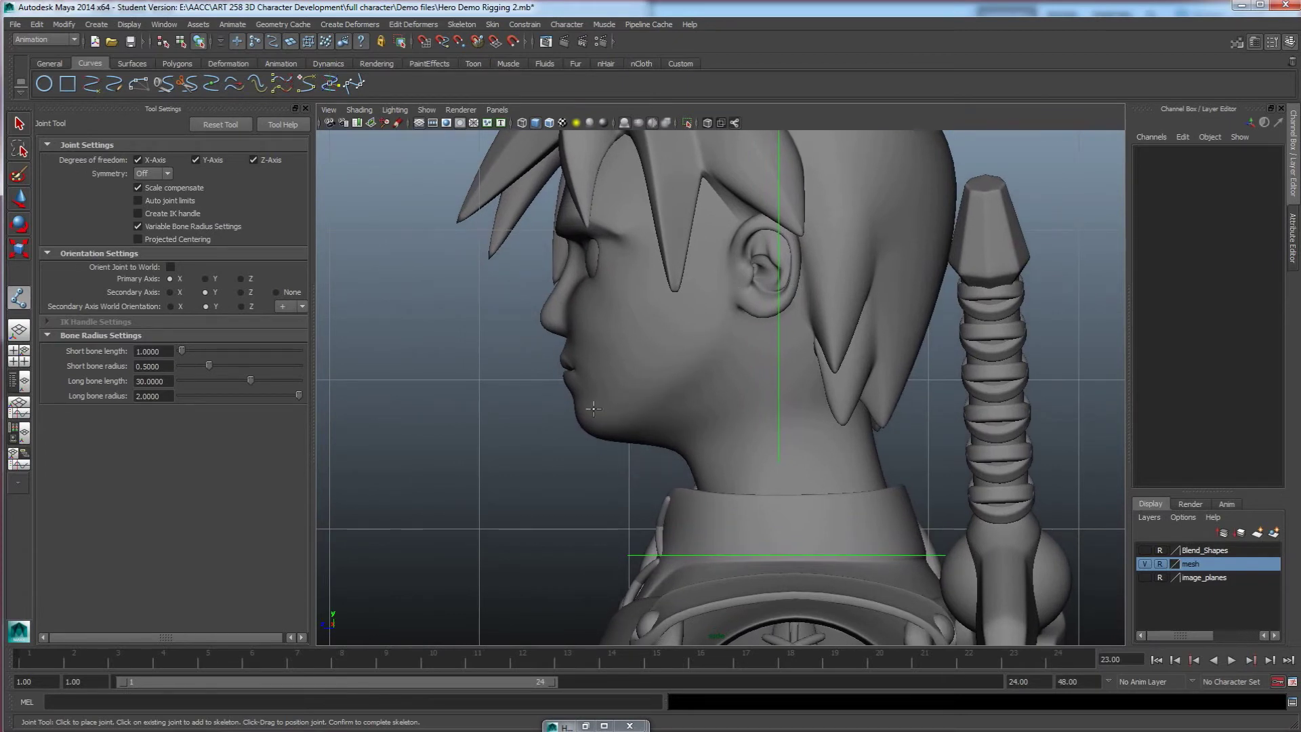
{"action": "left_click", "coordinate": [712, 298]}
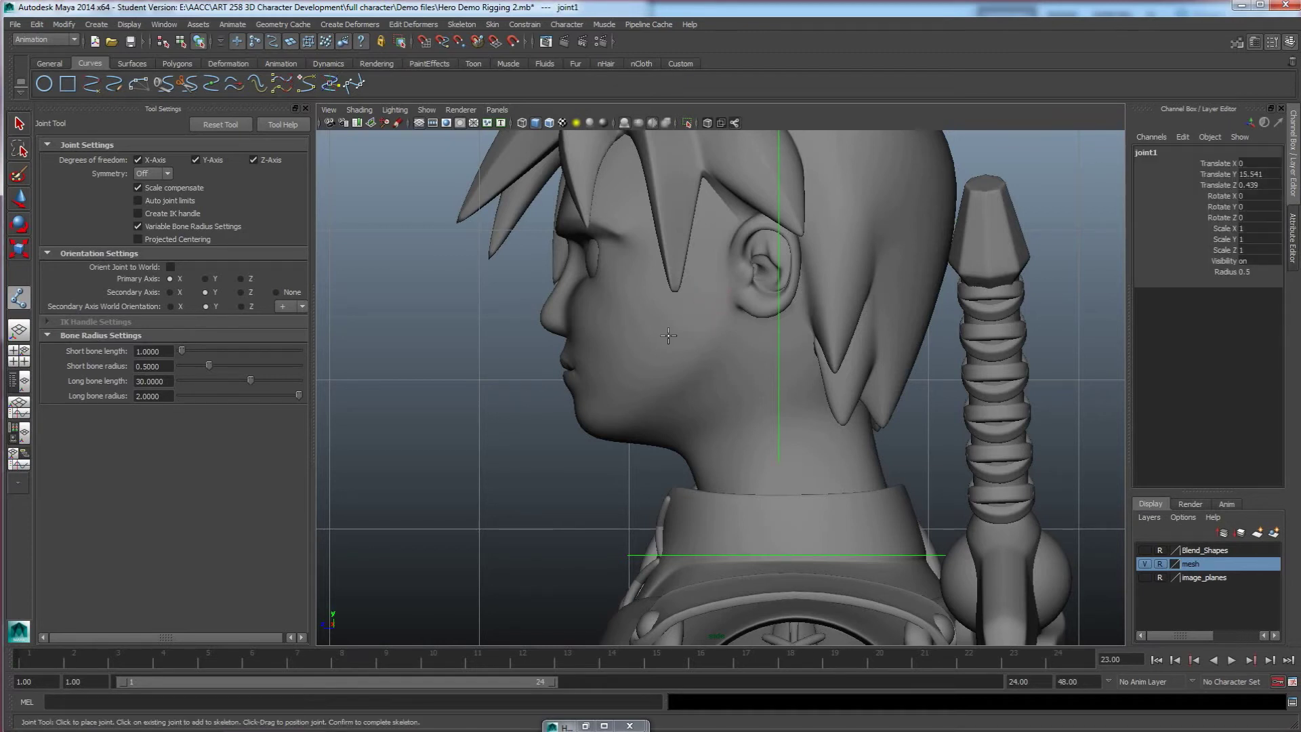
Step: Turn X-Ray Joints off and back on in the side view to refresh the joint display
{"action": "left_click", "coordinate": [359, 109]}
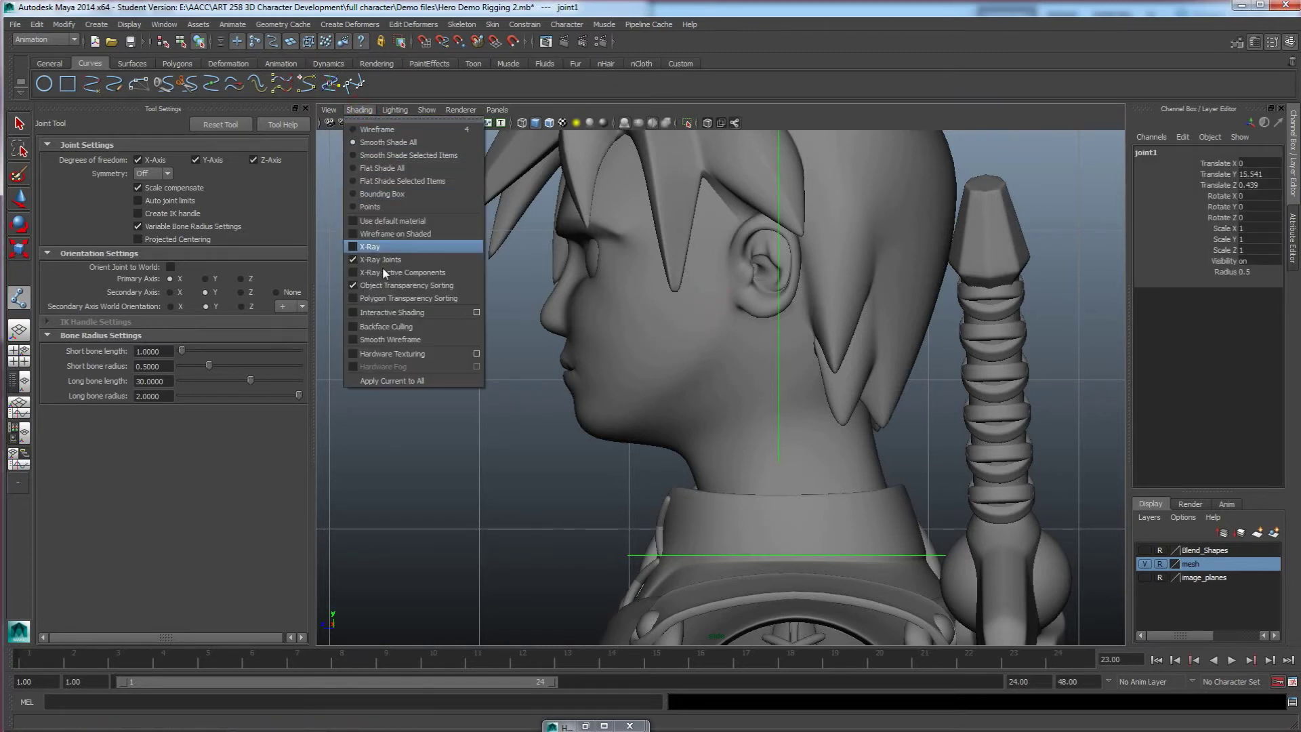
{"action": "left_click", "coordinate": [381, 260]}
{"action": "left_click", "coordinate": [359, 109]}
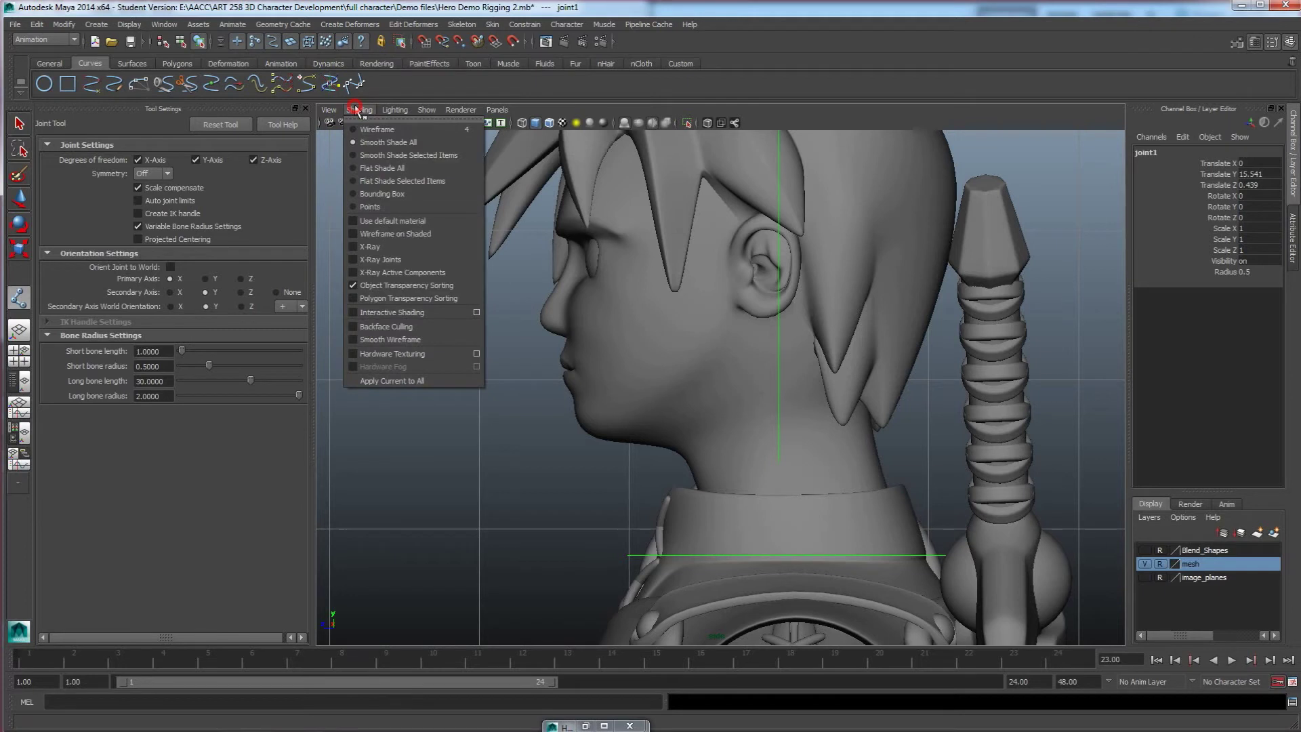
{"action": "left_click", "coordinate": [385, 260]}
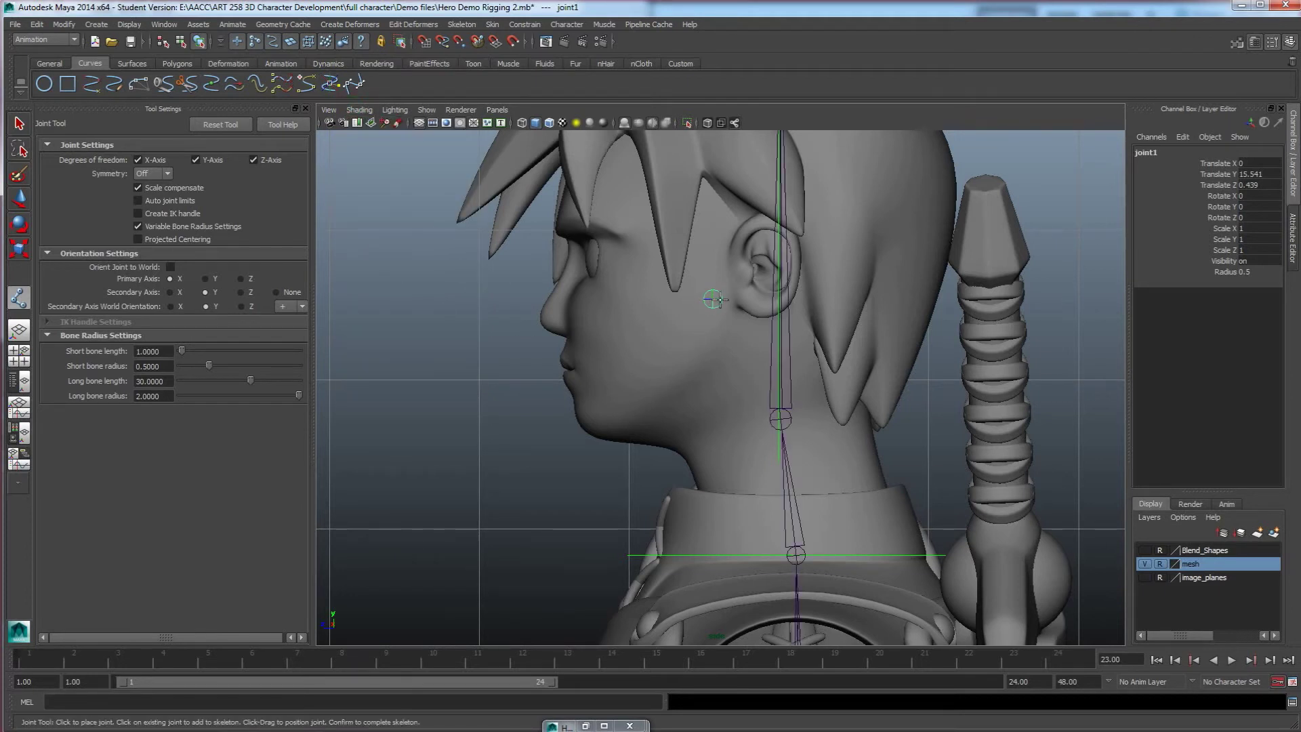
Step: Add a child joint at the chin about 1.158 units from the first joint, and rename the parent joint as jaw_joint
{"action": "left_click", "coordinate": [582, 413]}
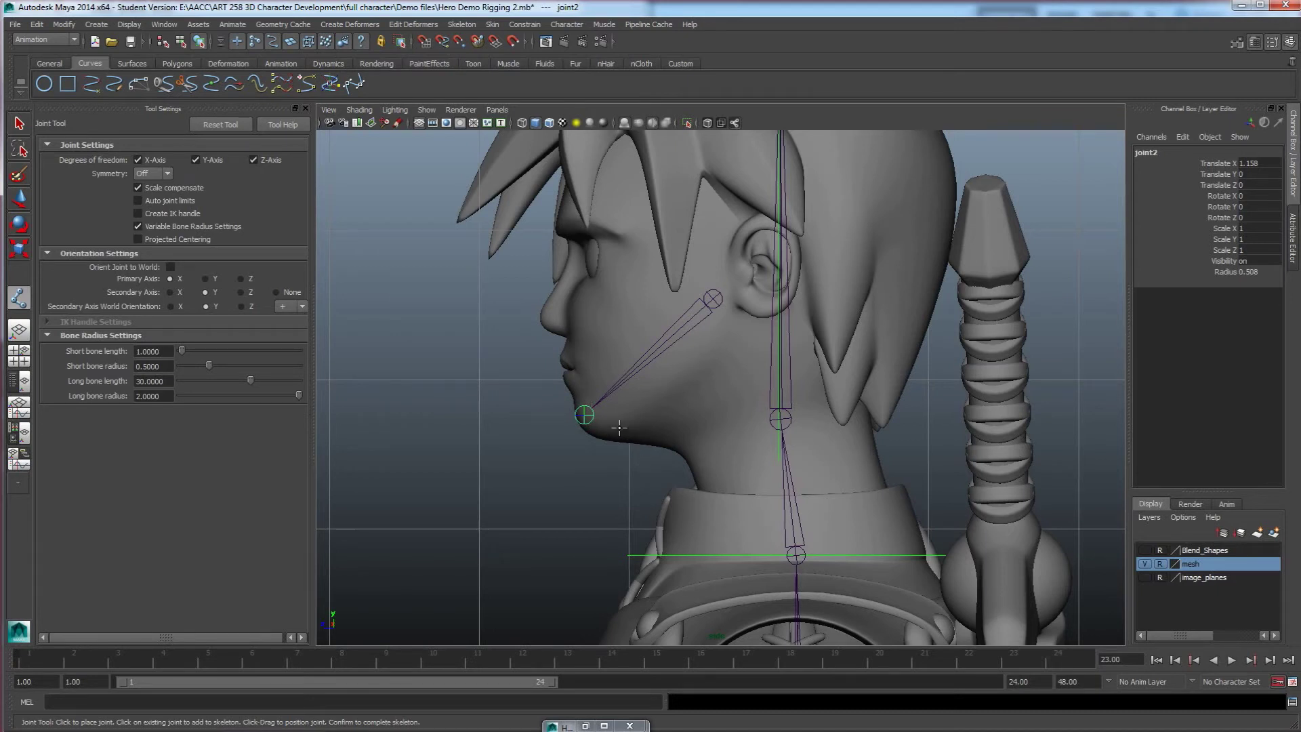
{"action": "key", "text": "e"}
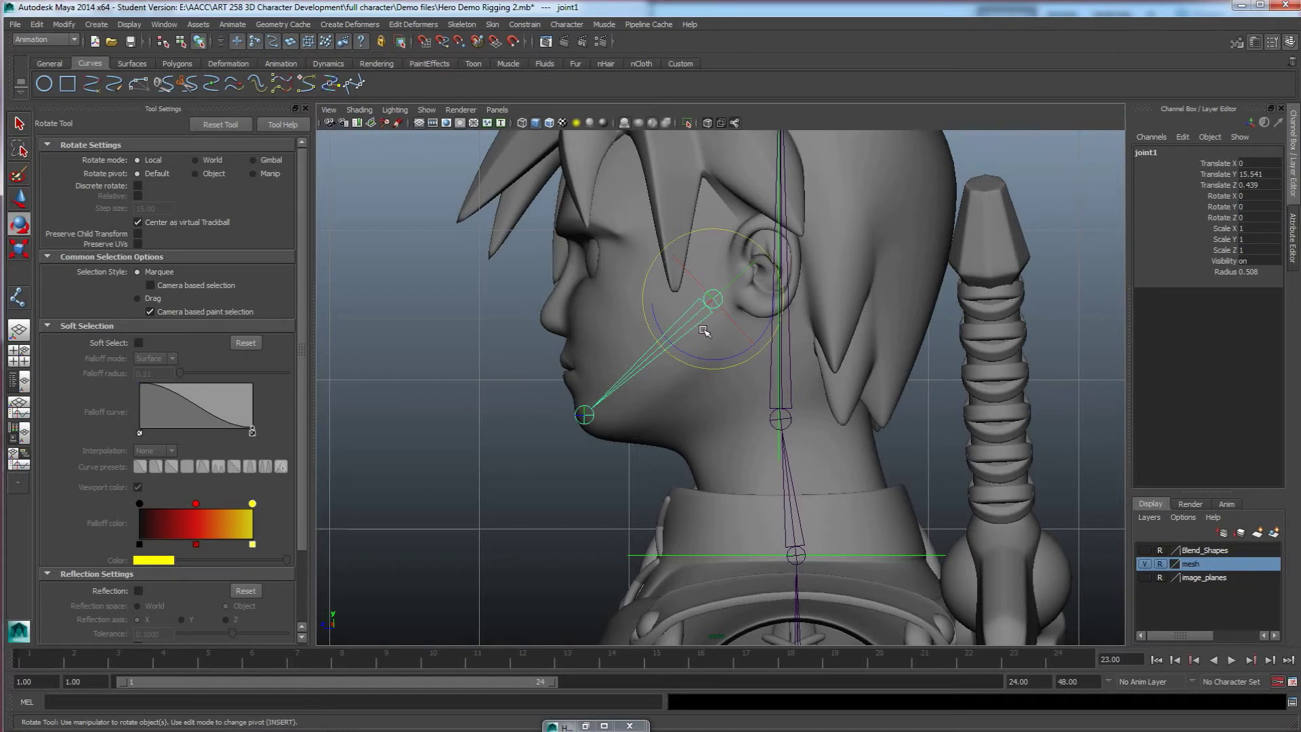
{"action": "key", "text": "w"}
{"action": "left_click", "coordinate": [1189, 151]}
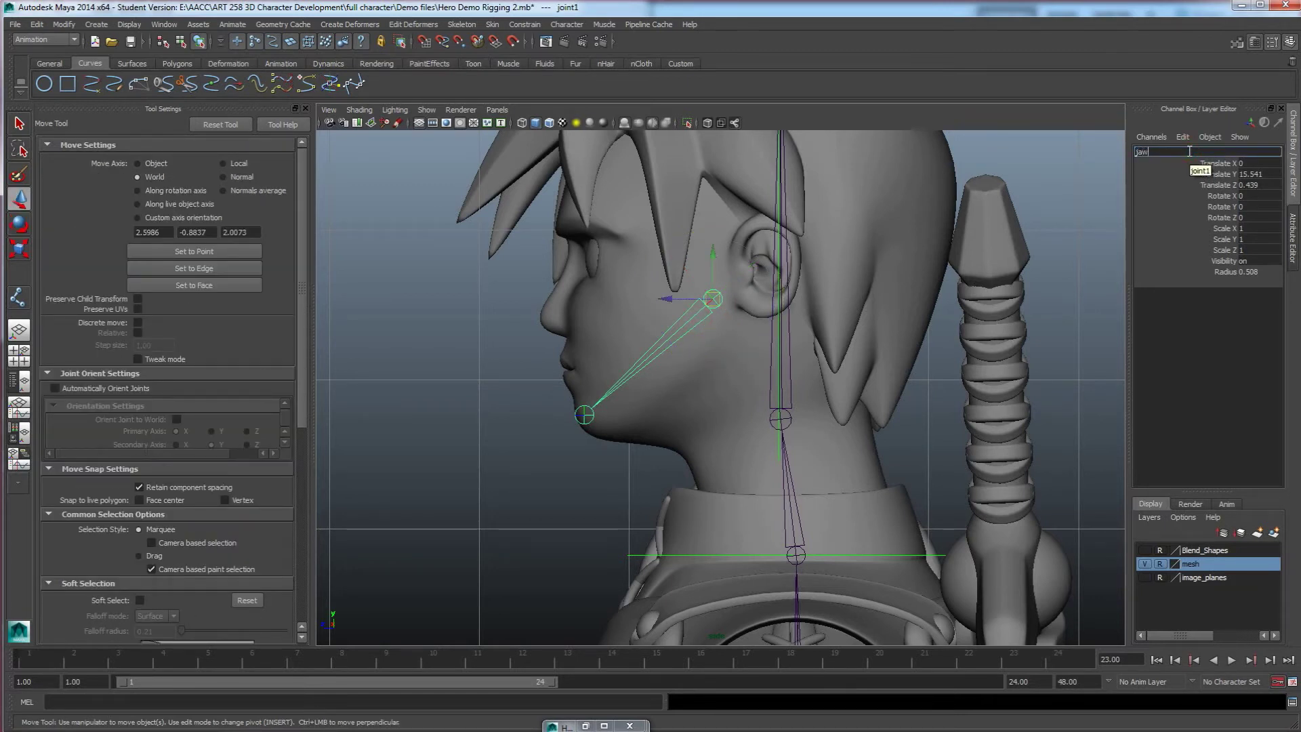
{"action": "key", "text": "Return"}
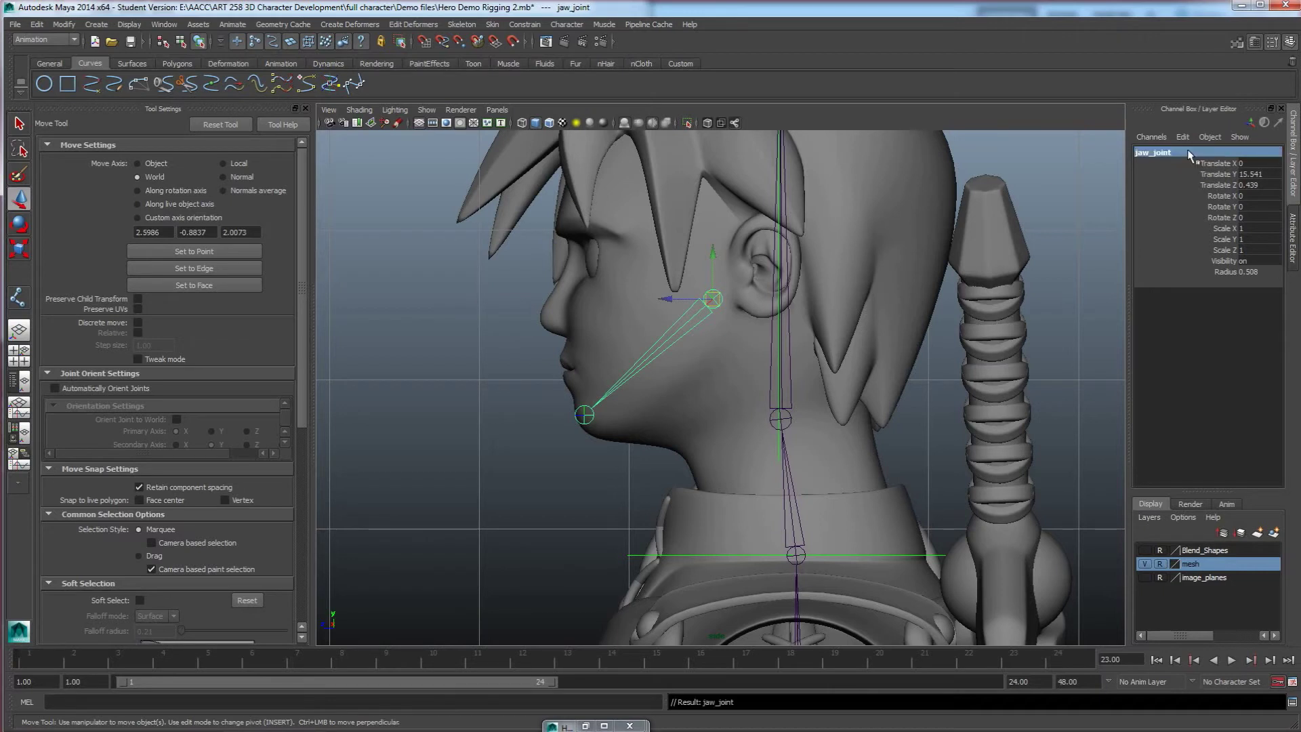
Step: Rename the chin joint at the end of the jaw as jaw_end_joint
{"action": "left_click", "coordinate": [584, 415]}
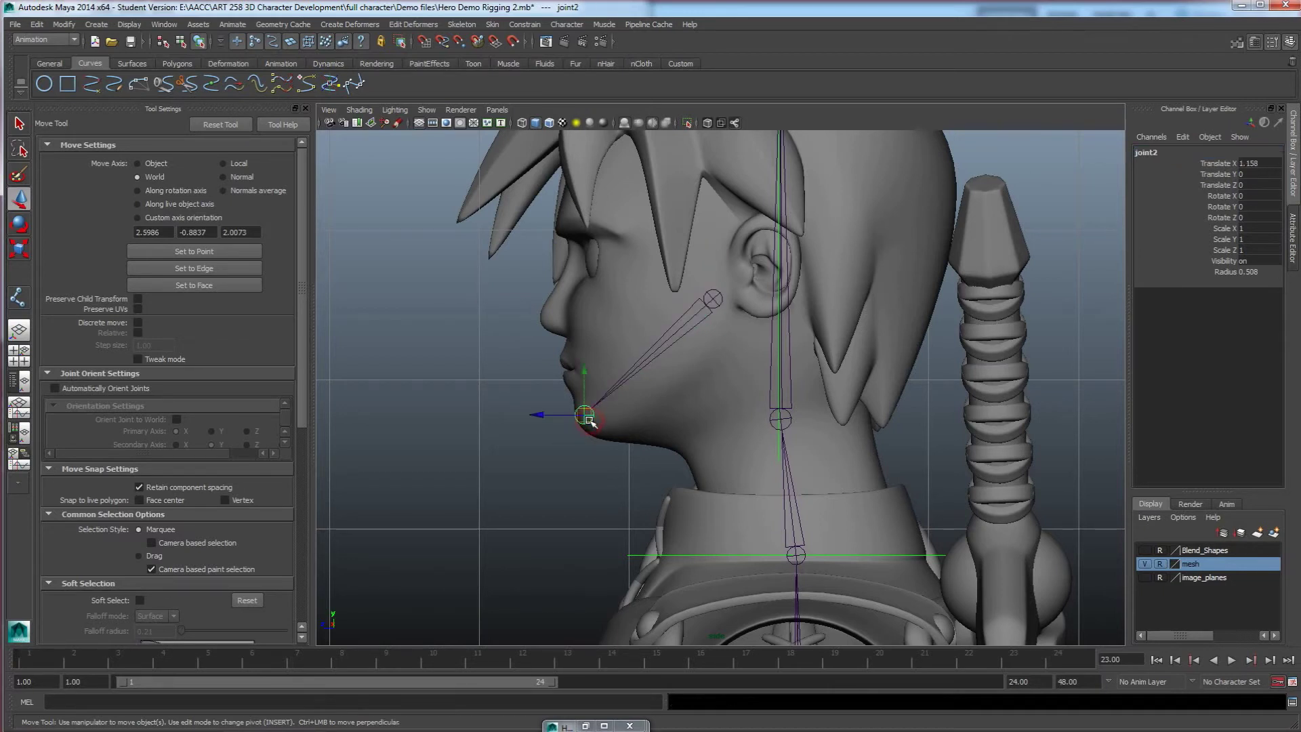
{"action": "left_click", "coordinate": [1172, 152]}
{"action": "key", "text": "Return"}
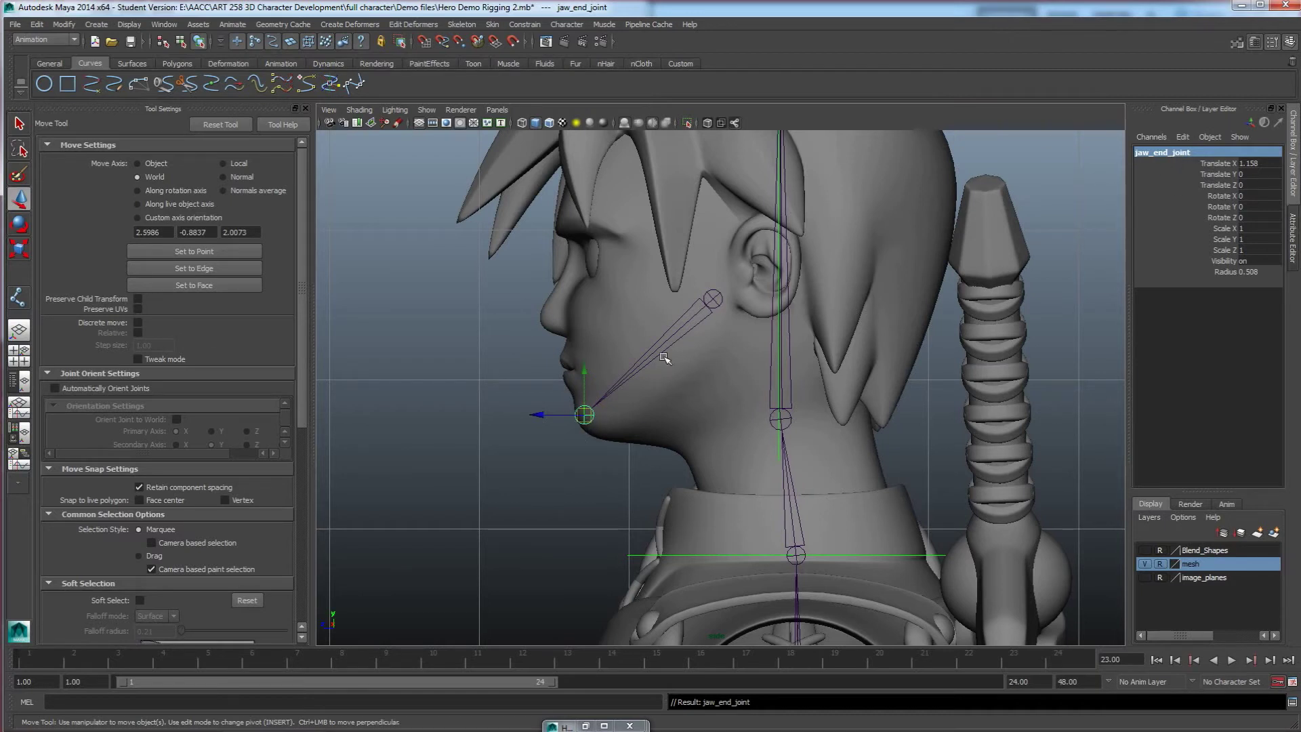
Step: In a wireframe side view, create a tongue joint at the tongue's back at Y 15.023, Z 0.704, with a child about 0.462 units toward the tip
{"action": "left_click_drag", "start_coordinate": [645, 398], "coordinate": [664, 402], "text": "alt"}
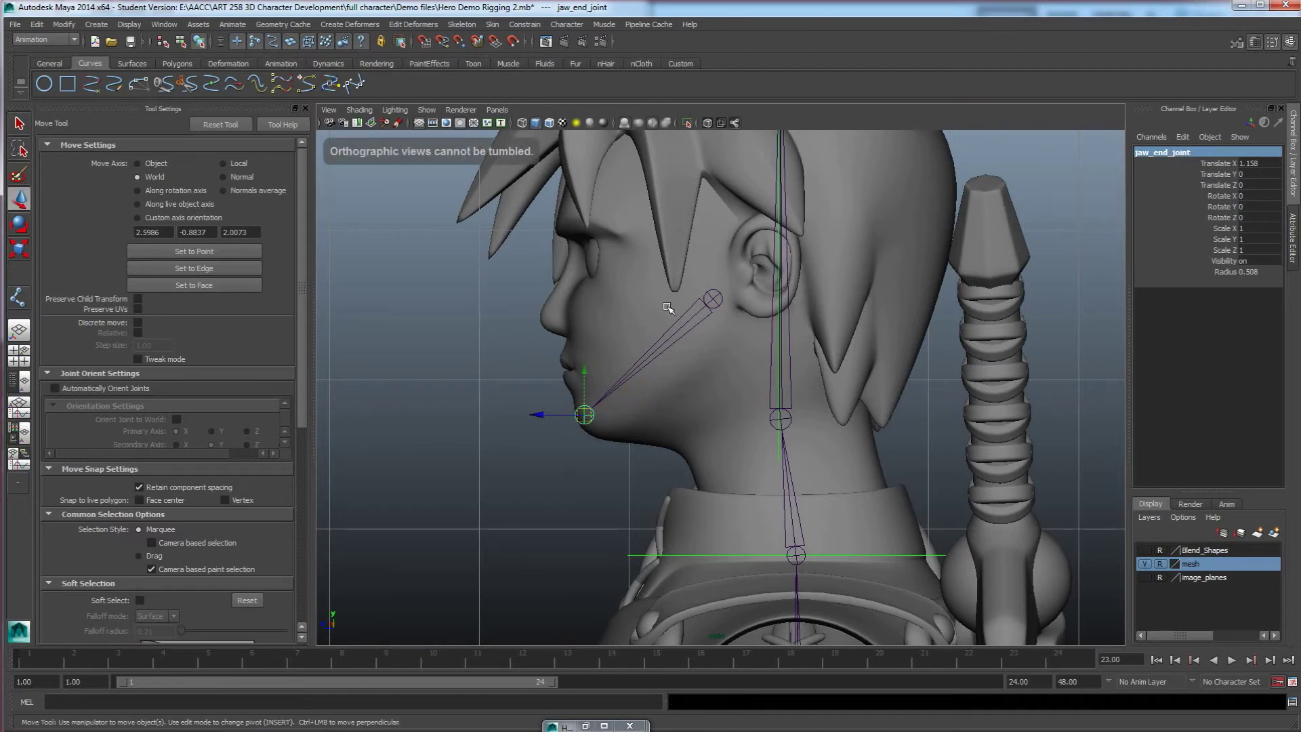
{"action": "scroll", "coordinate": [669, 308], "scroll_direction": "up", "scroll_amount": 3}
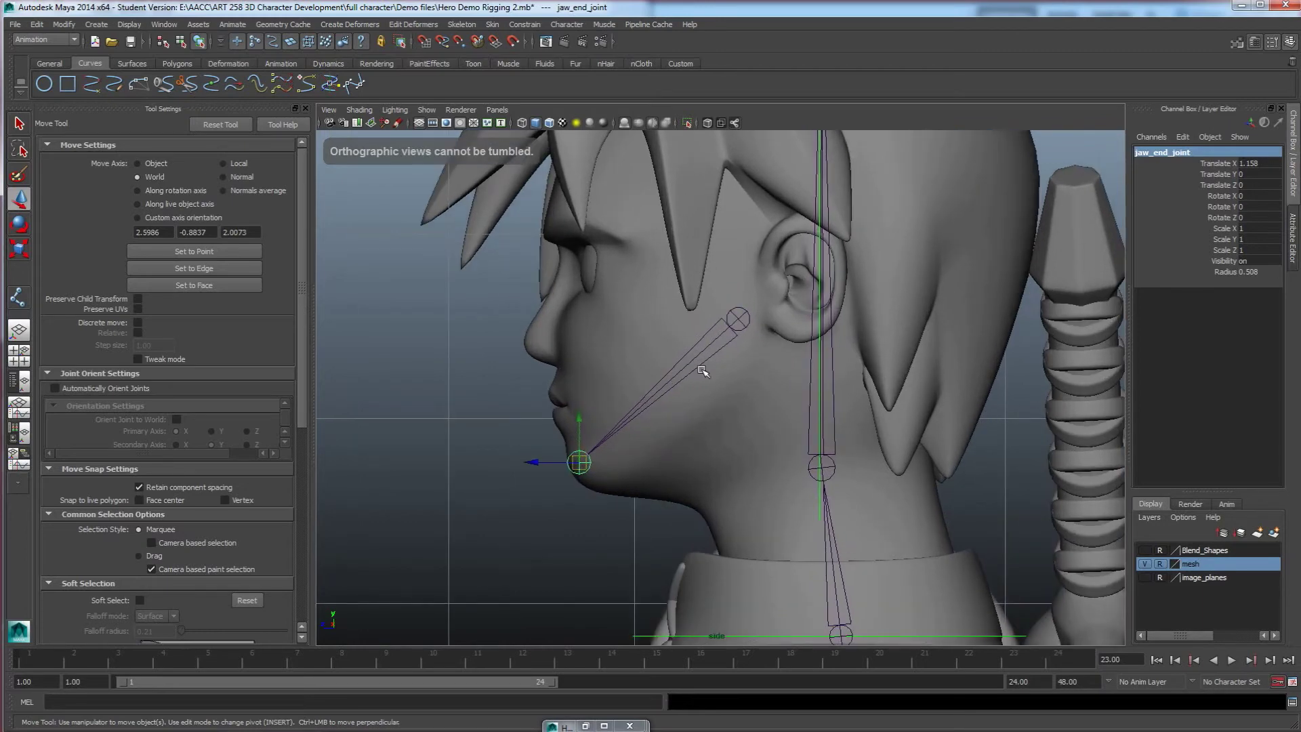
{"action": "key", "text": "4"}
{"action": "middle_click_drag", "start_coordinate": [681, 448], "coordinate": [697, 433], "text": "alt"}
{"action": "scroll", "coordinate": [697, 432], "scroll_direction": "up", "scroll_amount": 4}
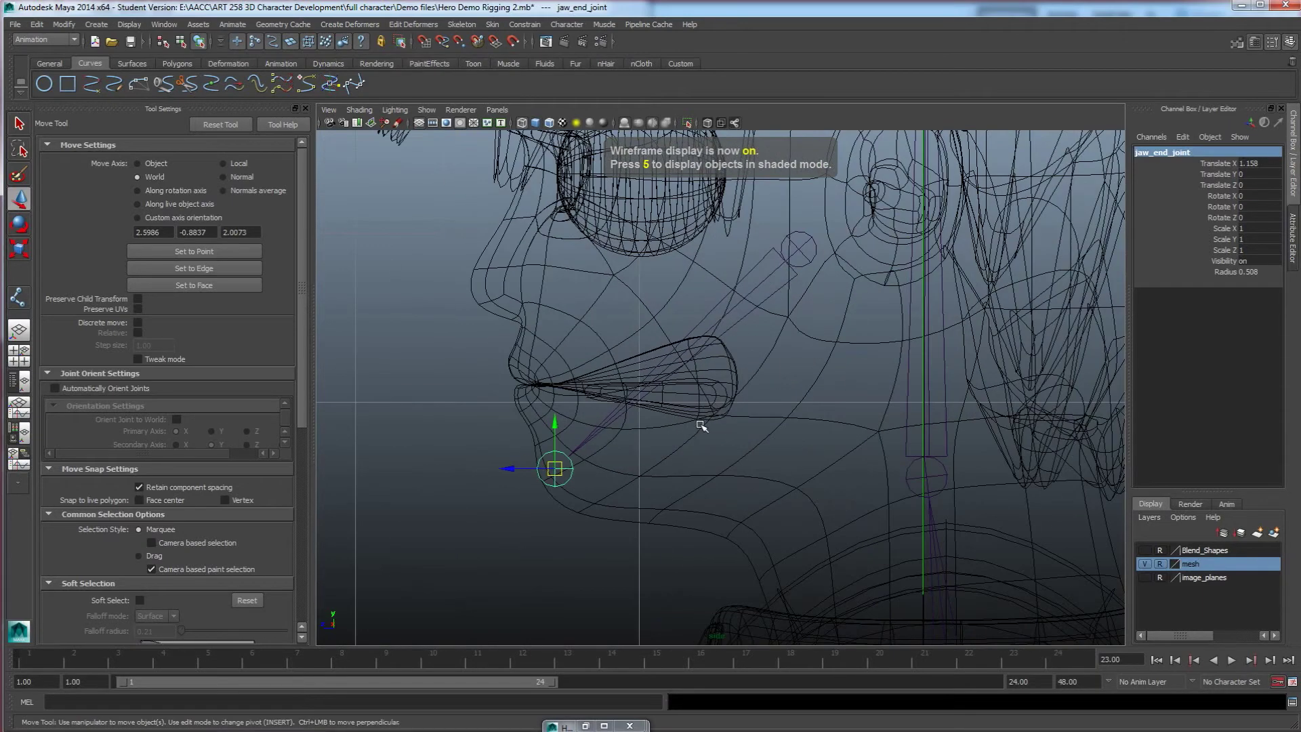
{"action": "left_click", "coordinate": [461, 24]}
{"action": "left_click", "coordinate": [477, 40]}
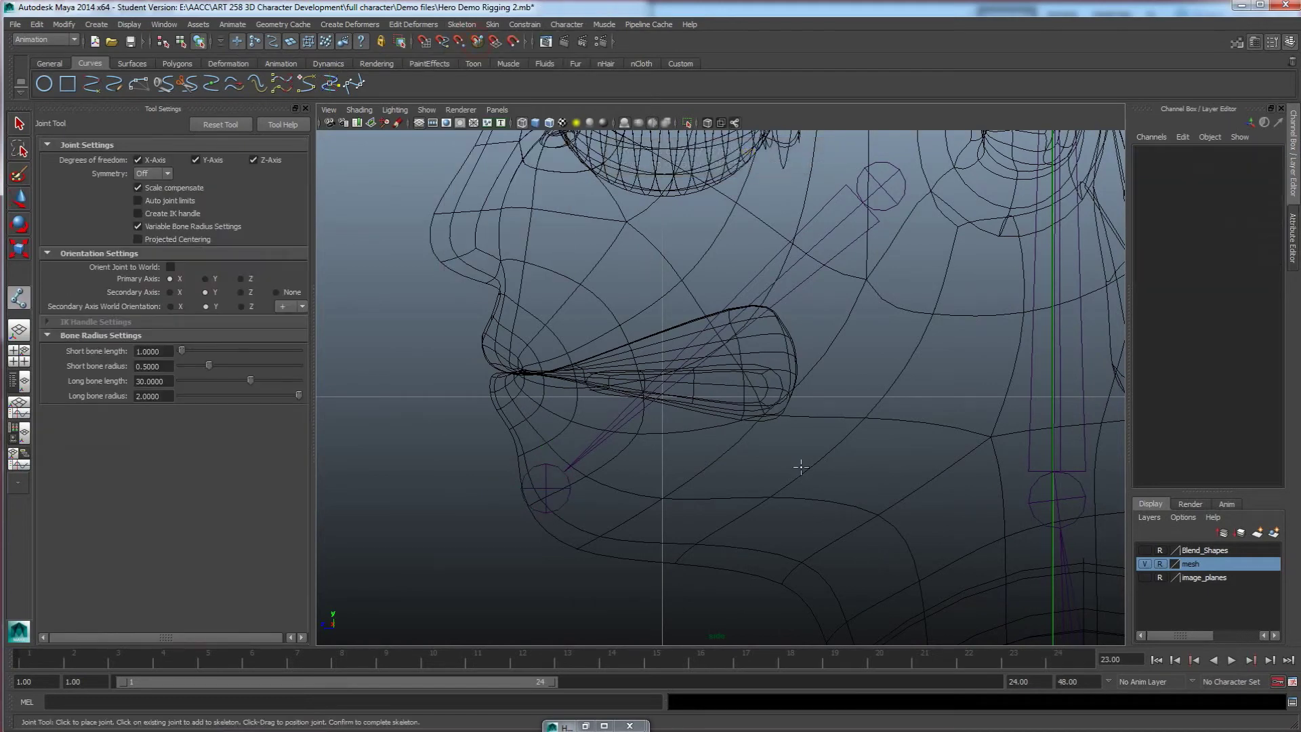
{"action": "left_click", "coordinate": [778, 386]}
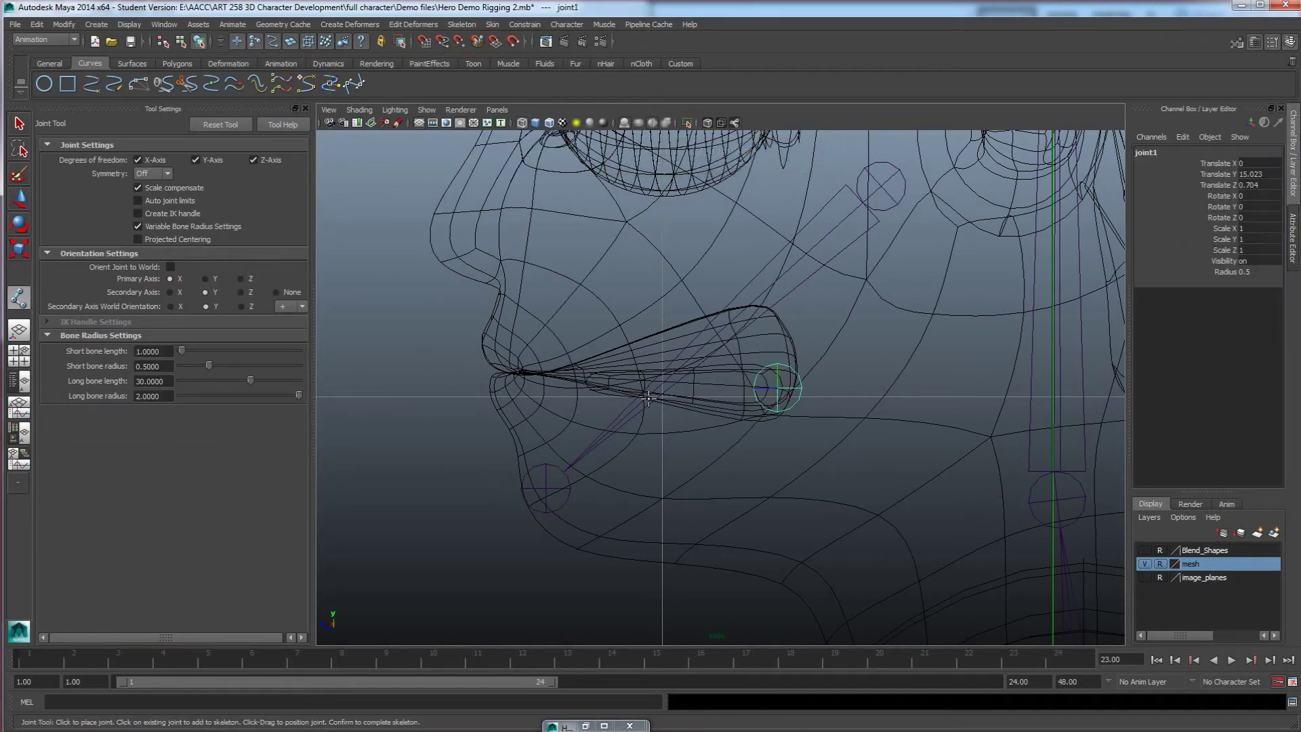
{"action": "left_click", "coordinate": [596, 379]}
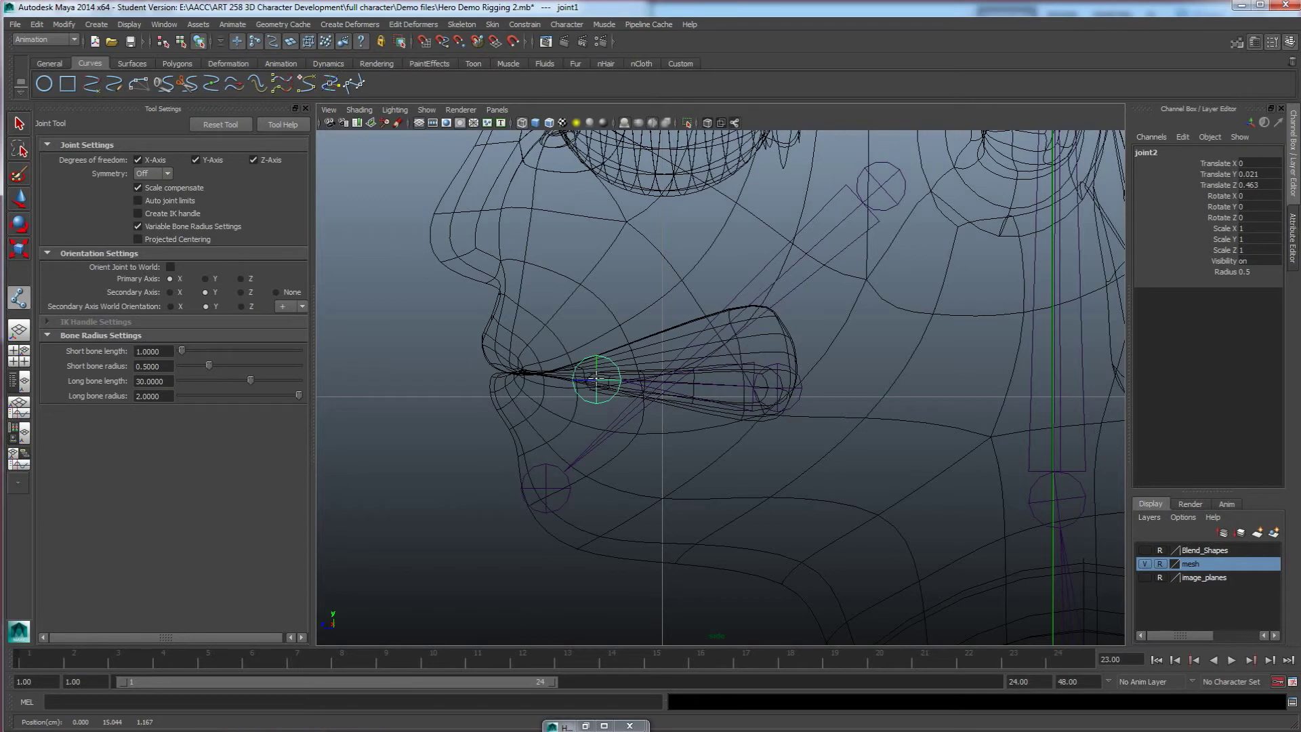
{"action": "key", "text": "w"}
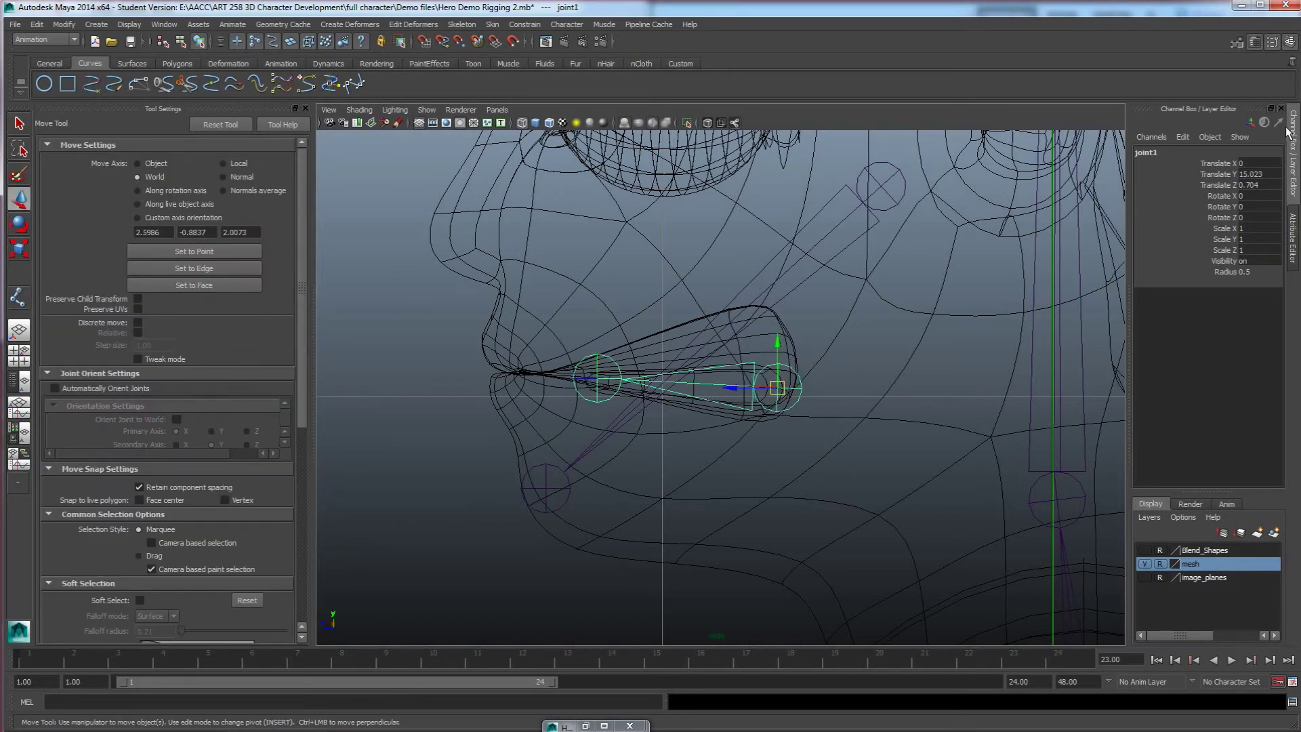
Step: Rename the joint at the back of the tongue as tongue_joint and the one near its tip as tongue_end_joint
{"action": "left_click", "coordinate": [1174, 152]}
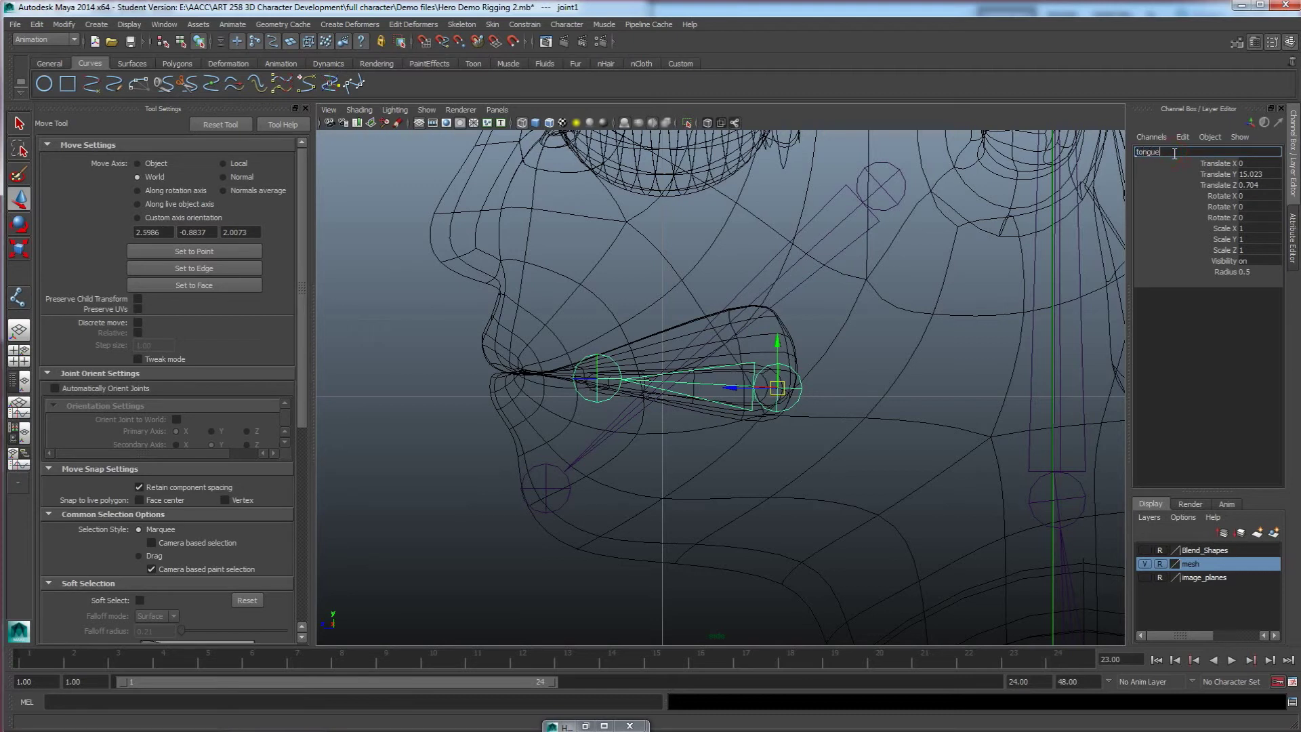
{"action": "type", "text": "tongue_joint"}
{"action": "key", "text": "Return"}
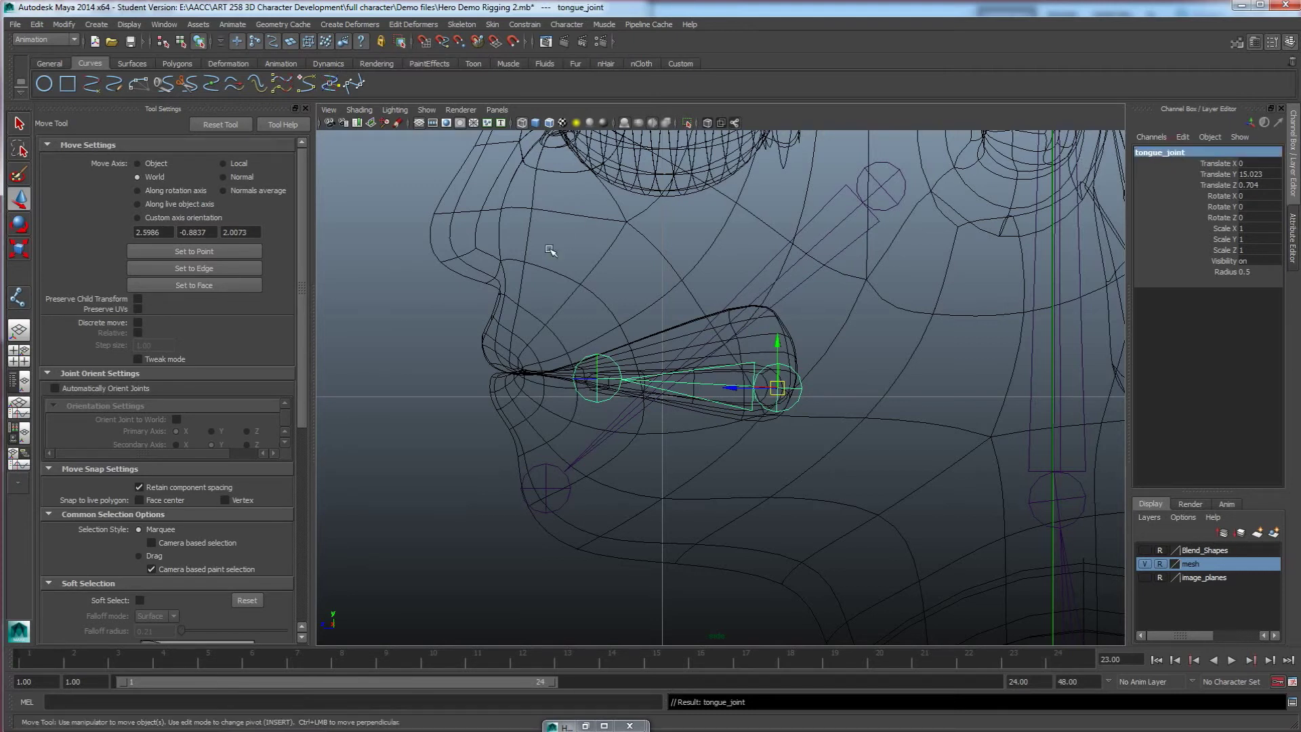
{"action": "left_click", "coordinate": [589, 362]}
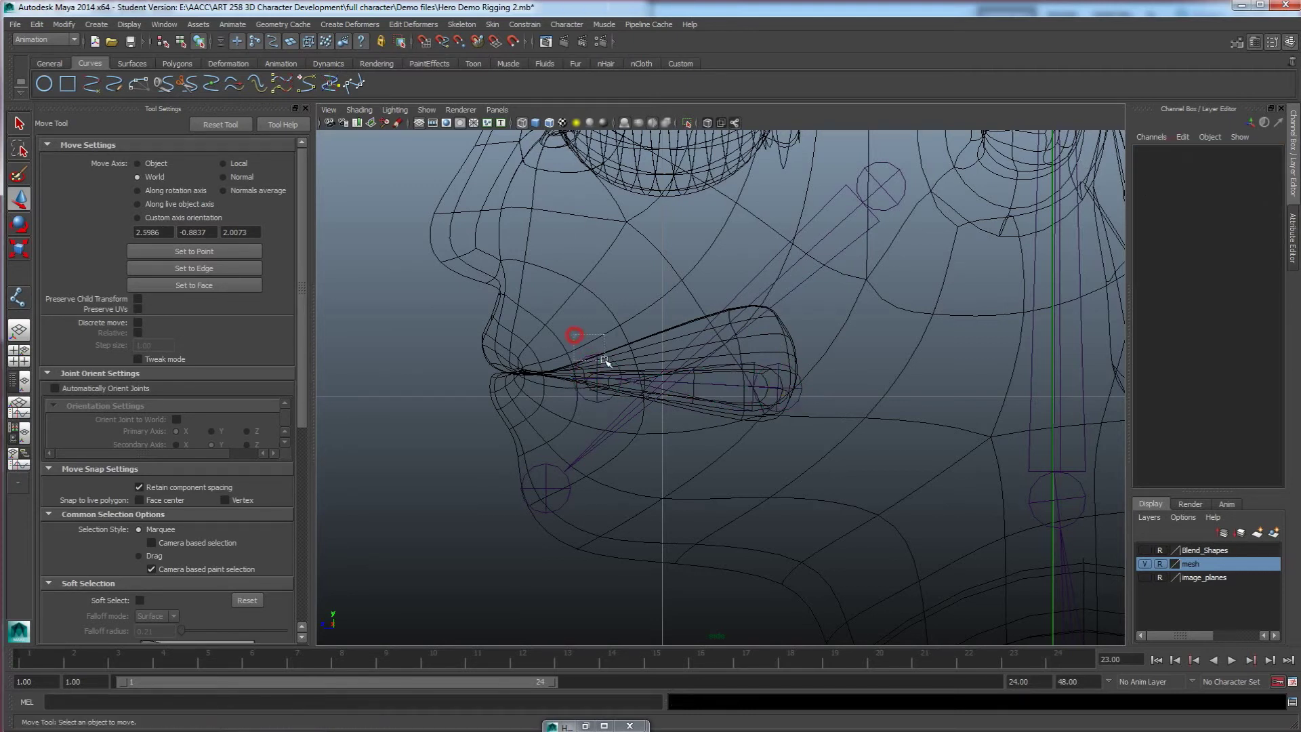
{"action": "left_click", "coordinate": [597, 359]}
{"action": "left_click", "coordinate": [1182, 153]}
{"action": "type", "text": "tongue"}
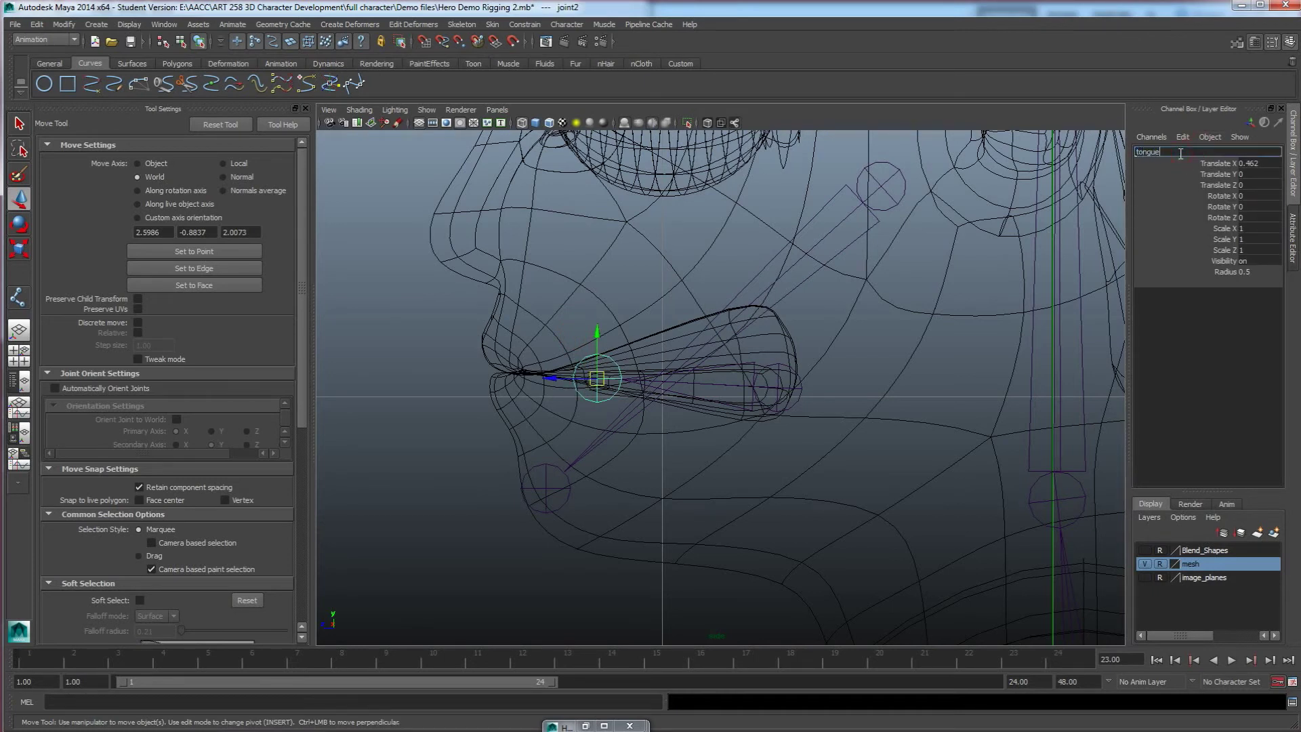
{"action": "type", "text": "_end_joint"}
{"action": "key", "text": "Return"}
Step: Create a joint at the centre of the eyeball with a child joint about 0.291 units forward at the eye's front surface
{"action": "scroll", "coordinate": [837, 257], "scroll_direction": "down", "scroll_amount": 3}
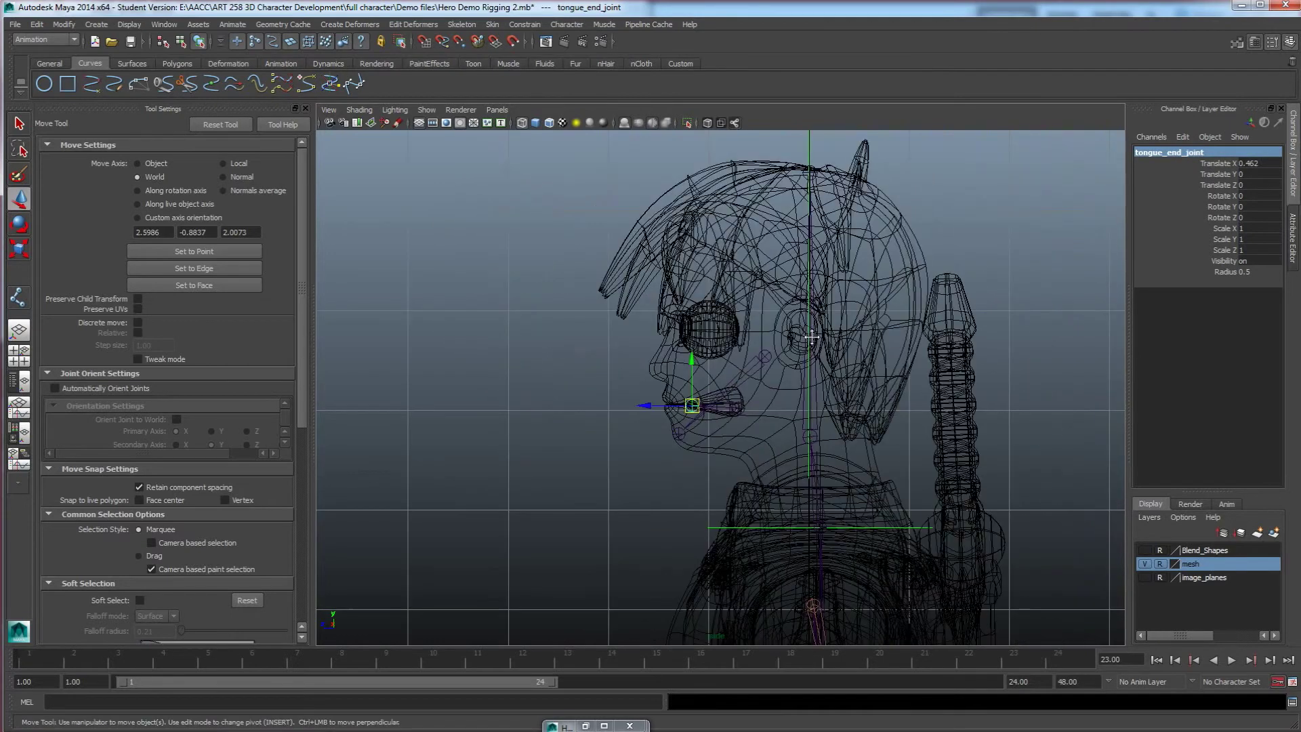
{"action": "scroll", "coordinate": [812, 338], "scroll_direction": "up", "scroll_amount": 5}
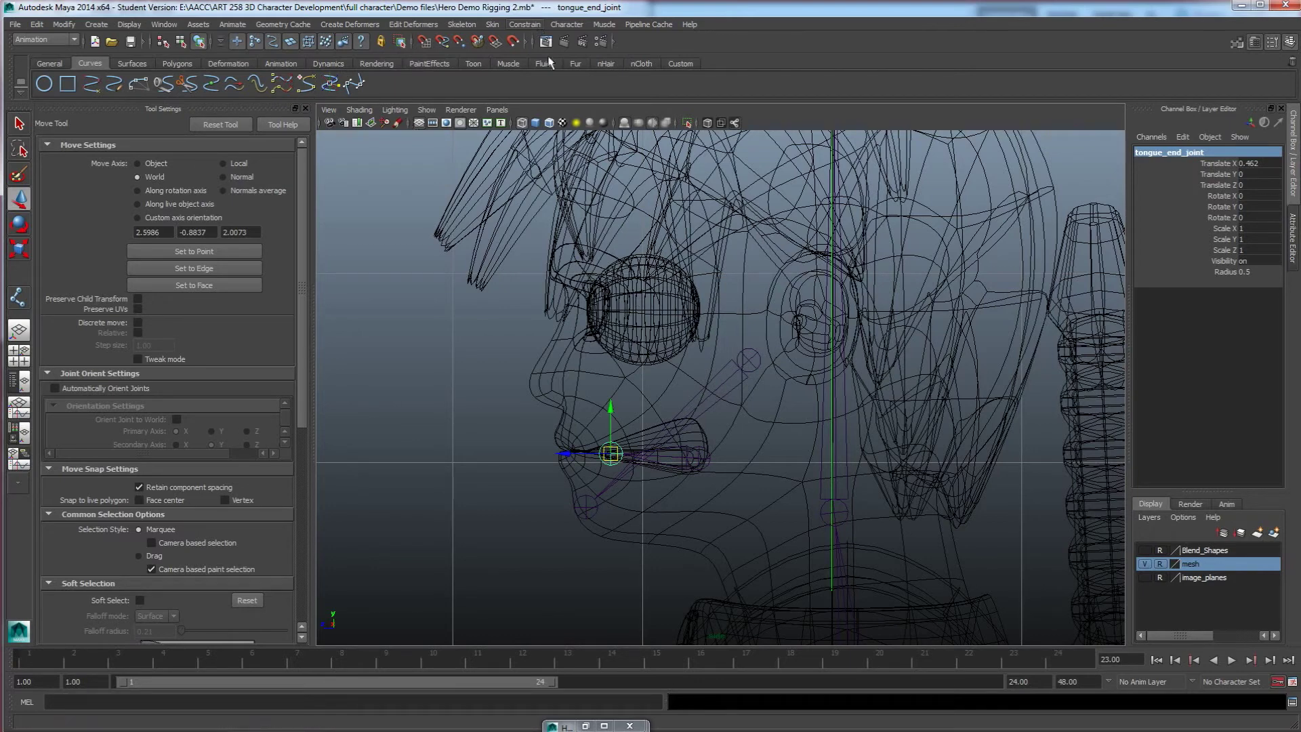
{"action": "left_click", "coordinate": [524, 25]}
{"action": "mouse_move", "coordinate": [461, 25]}
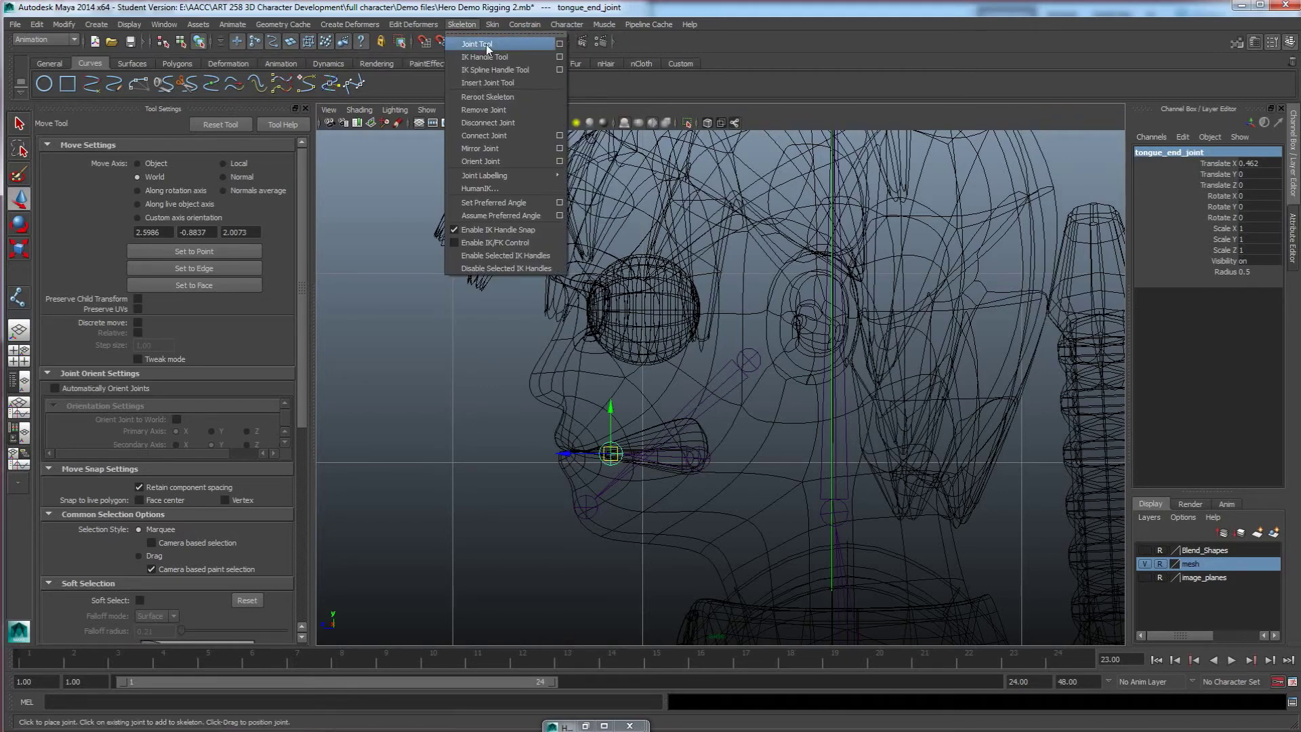
{"action": "left_click", "coordinate": [487, 46]}
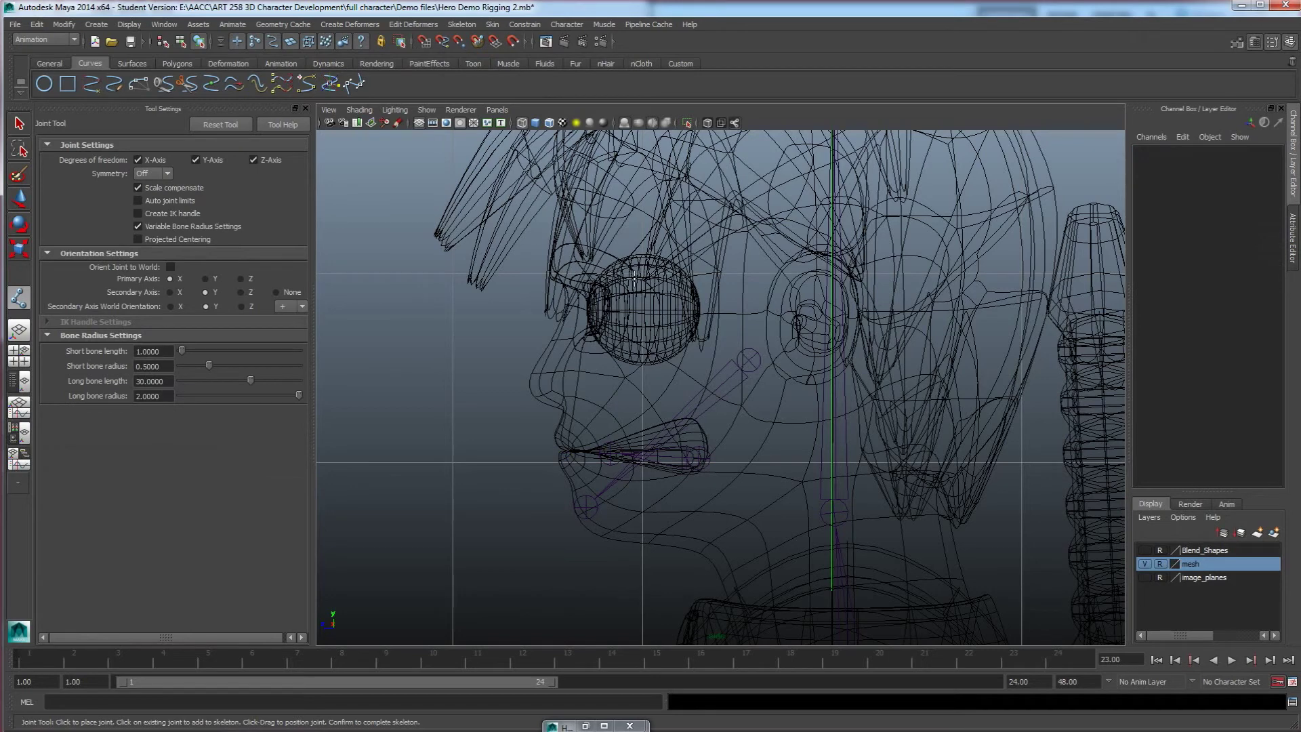
{"action": "scroll", "coordinate": [637, 326], "scroll_direction": "up", "scroll_amount": 10}
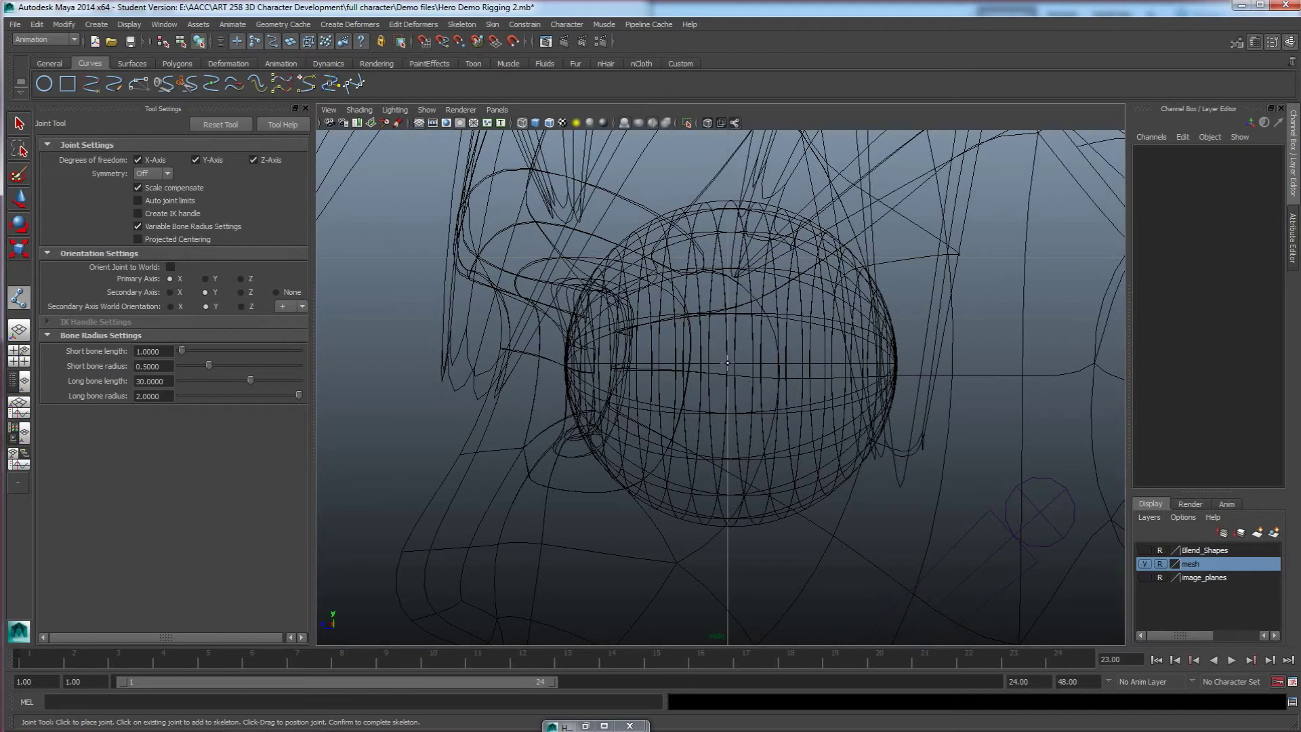
{"action": "left_click", "coordinate": [726, 363]}
{"action": "left_click", "coordinate": [567, 363]}
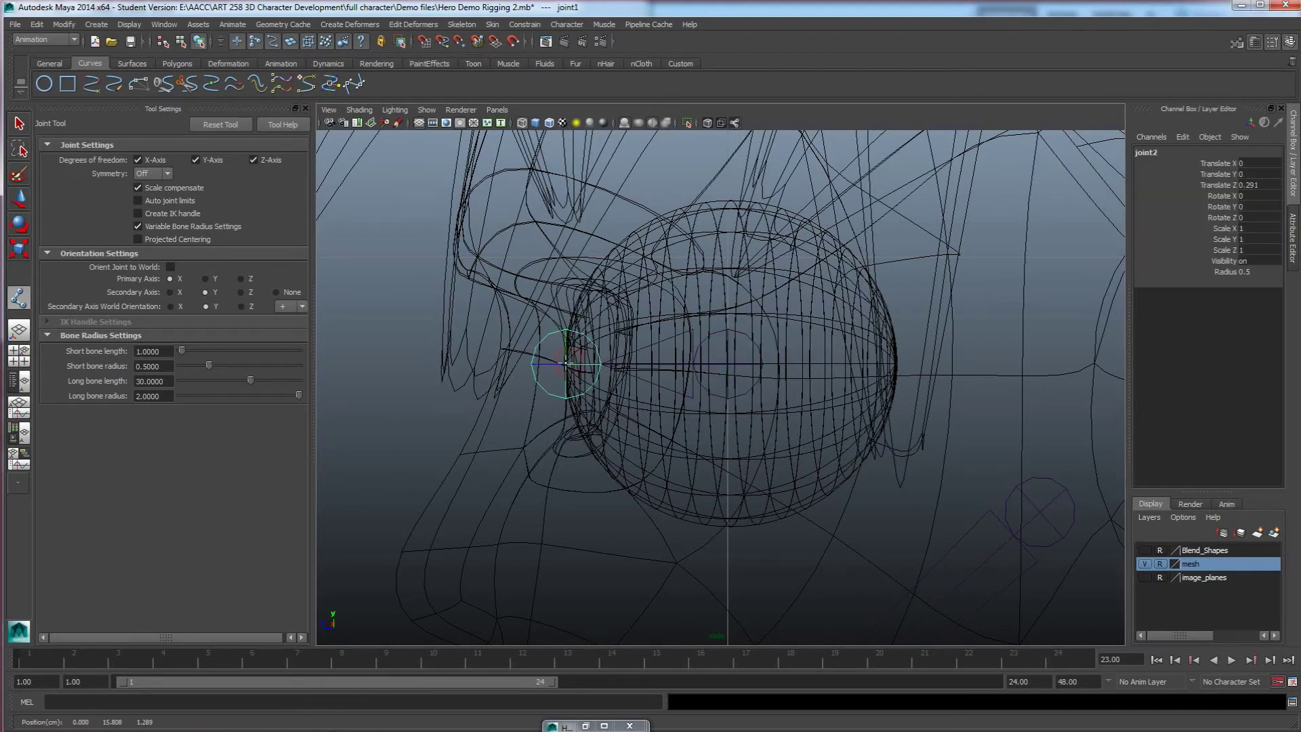
Step: Finish the two-joint chain through the eyeball and rename its root joint left_eye_joint
{"action": "mouse_move", "coordinate": [567, 368]}
{"action": "middle_mouse_down"}
{"action": "mouse_move", "coordinate": [583, 375]}
{"action": "mouse_move", "coordinate": [566, 377]}
{"action": "middle_mouse_up"}
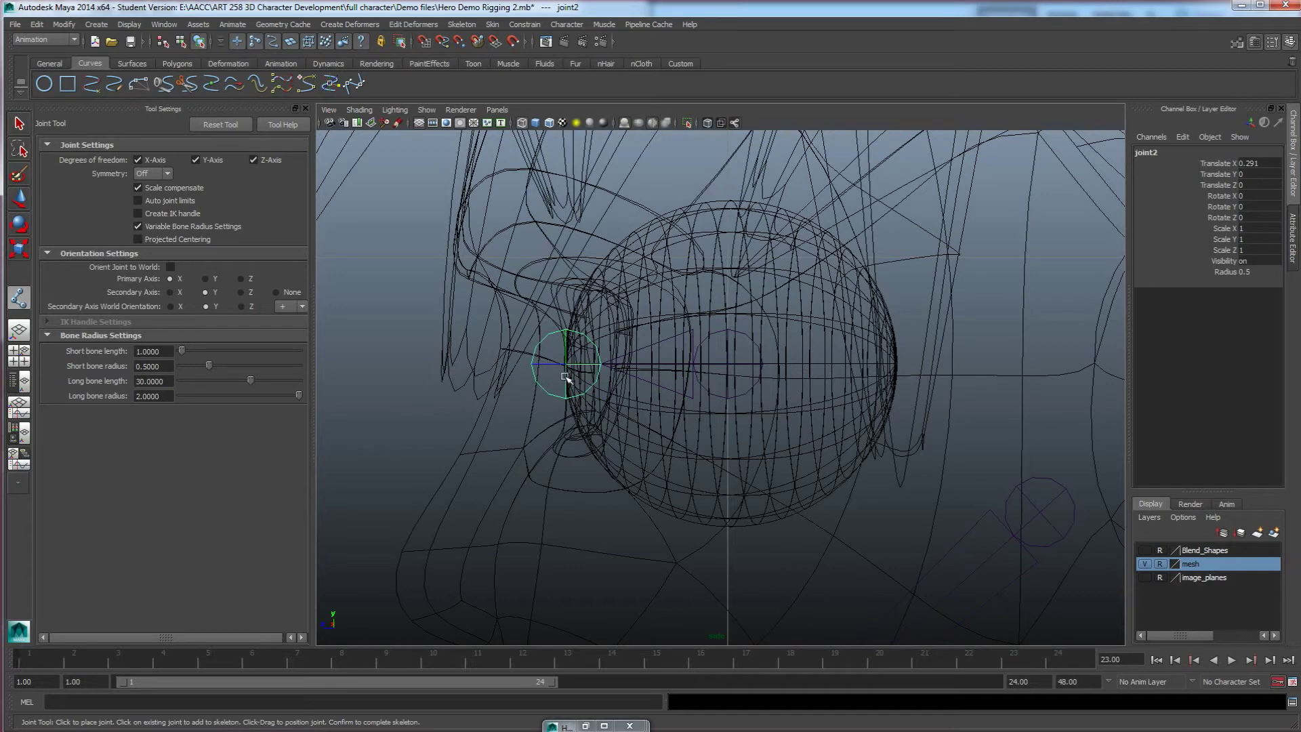
{"action": "key", "text": "Return"}
{"action": "key", "text": "w"}
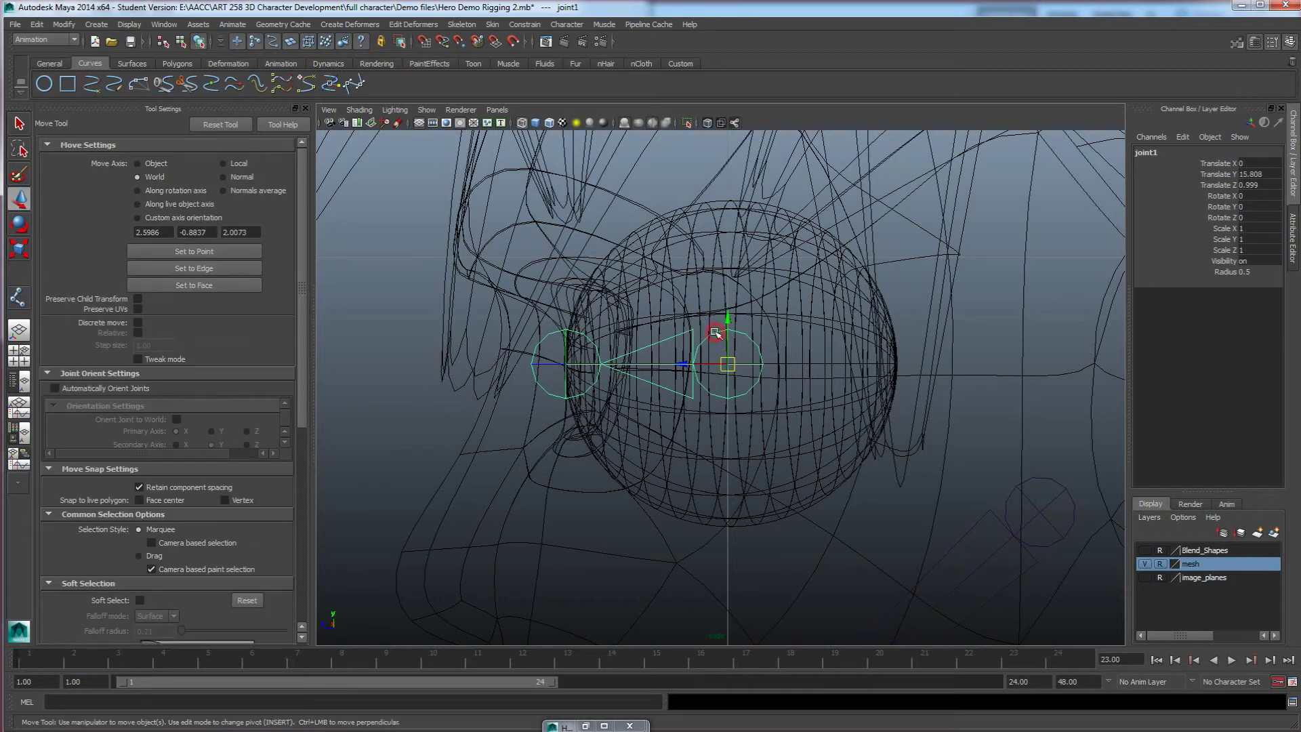
{"action": "left_click", "coordinate": [1152, 153]}
{"action": "type", "text": "left_eye_joint"}
{"action": "key", "text": "Return"}
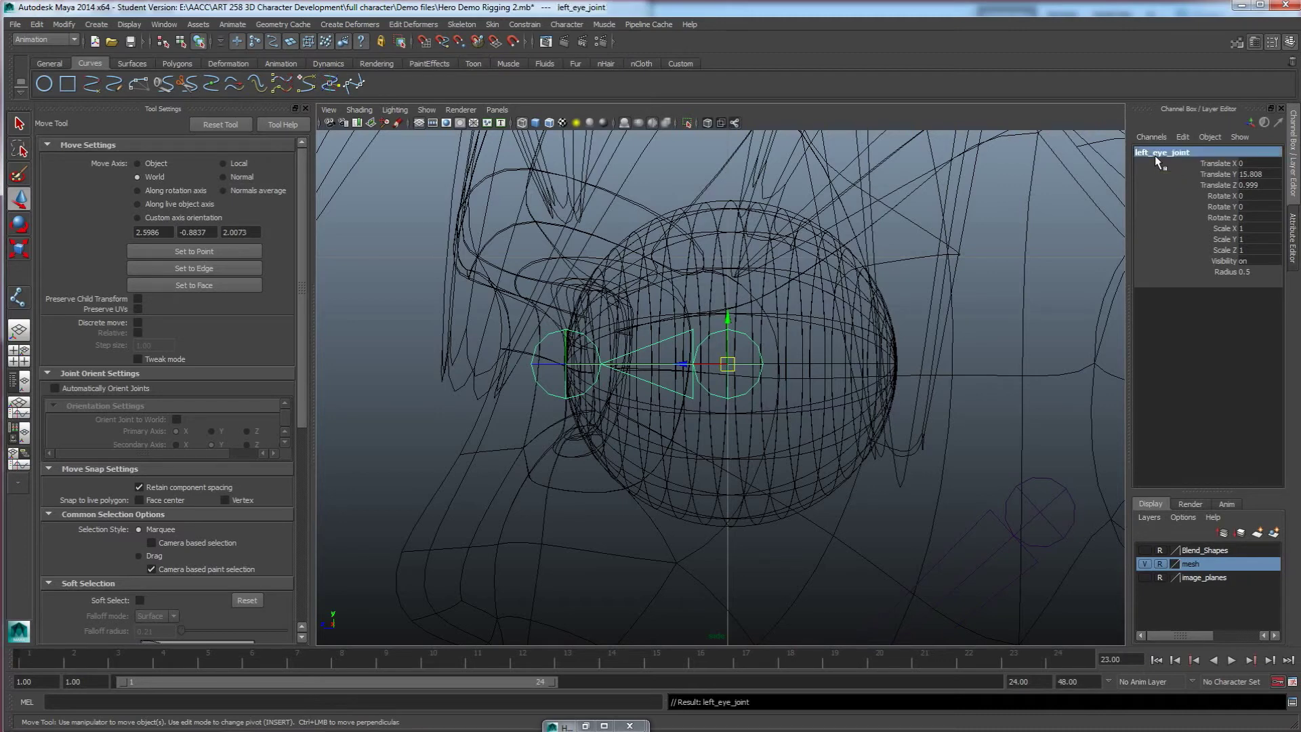
Step: Rename the end joint at the front of the eyeball left_eyeEnd_joint
{"action": "left_click", "coordinate": [553, 333]}
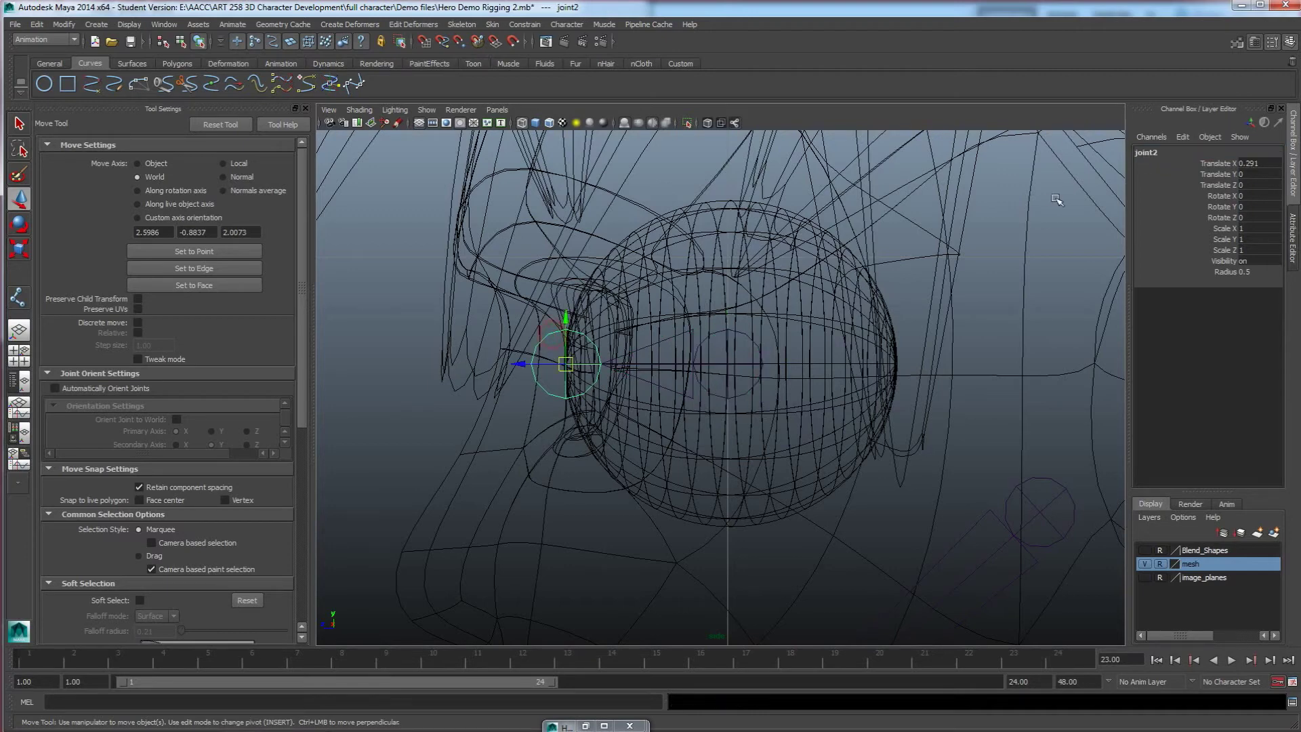
{"action": "double_click", "coordinate": [1145, 153]}
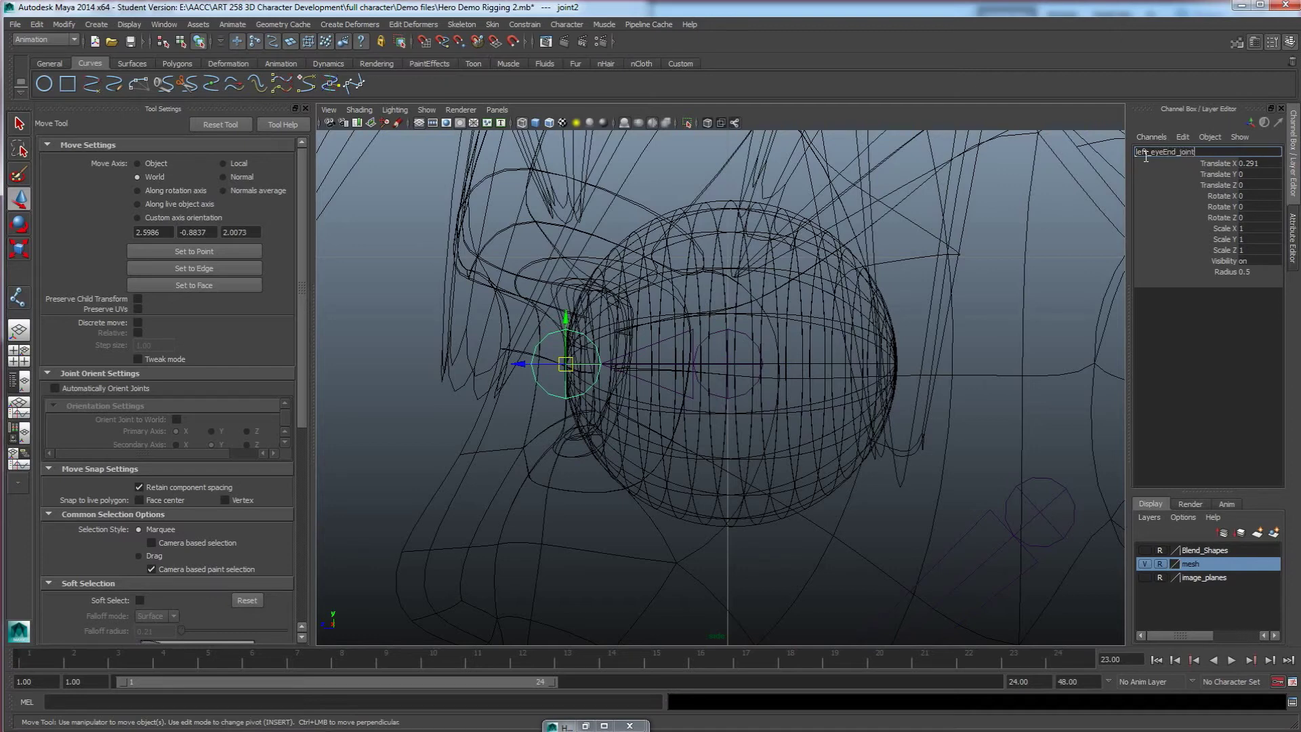
{"action": "type", "text": "left_eyeEnd_joint"}
{"action": "key", "text": "Return"}
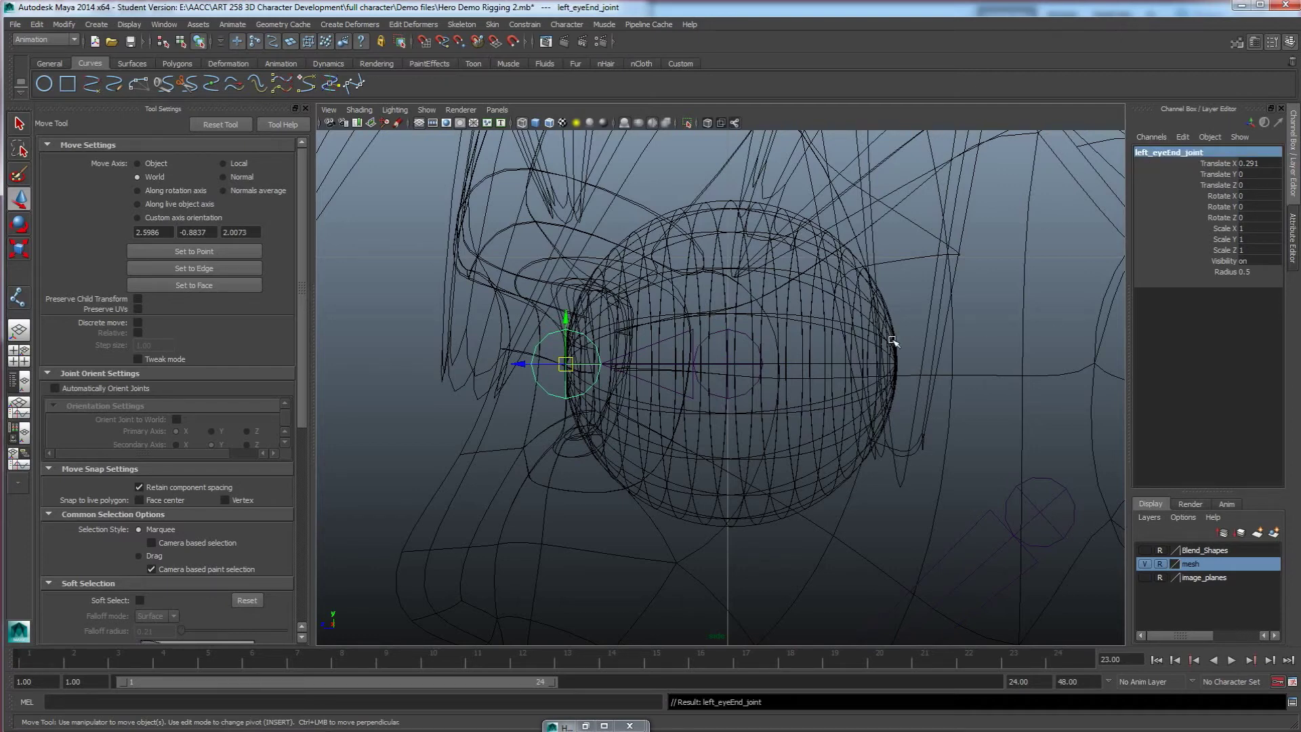
Step: Create a polygon cube in the side view whose base spans the eyeball's full width at mid-height
{"action": "left_click", "coordinate": [717, 333]}
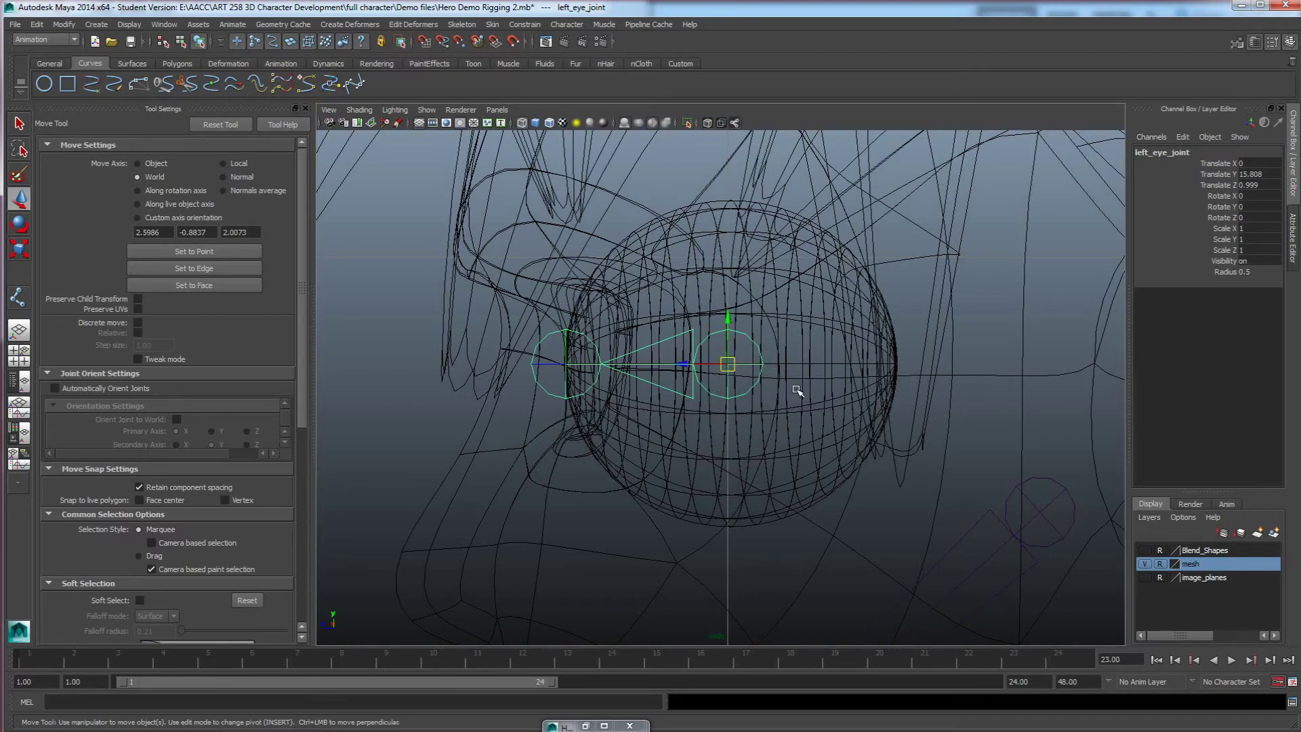
{"action": "middle_click_drag", "start_coordinate": [797, 389], "coordinate": [795, 407], "text": "alt"}
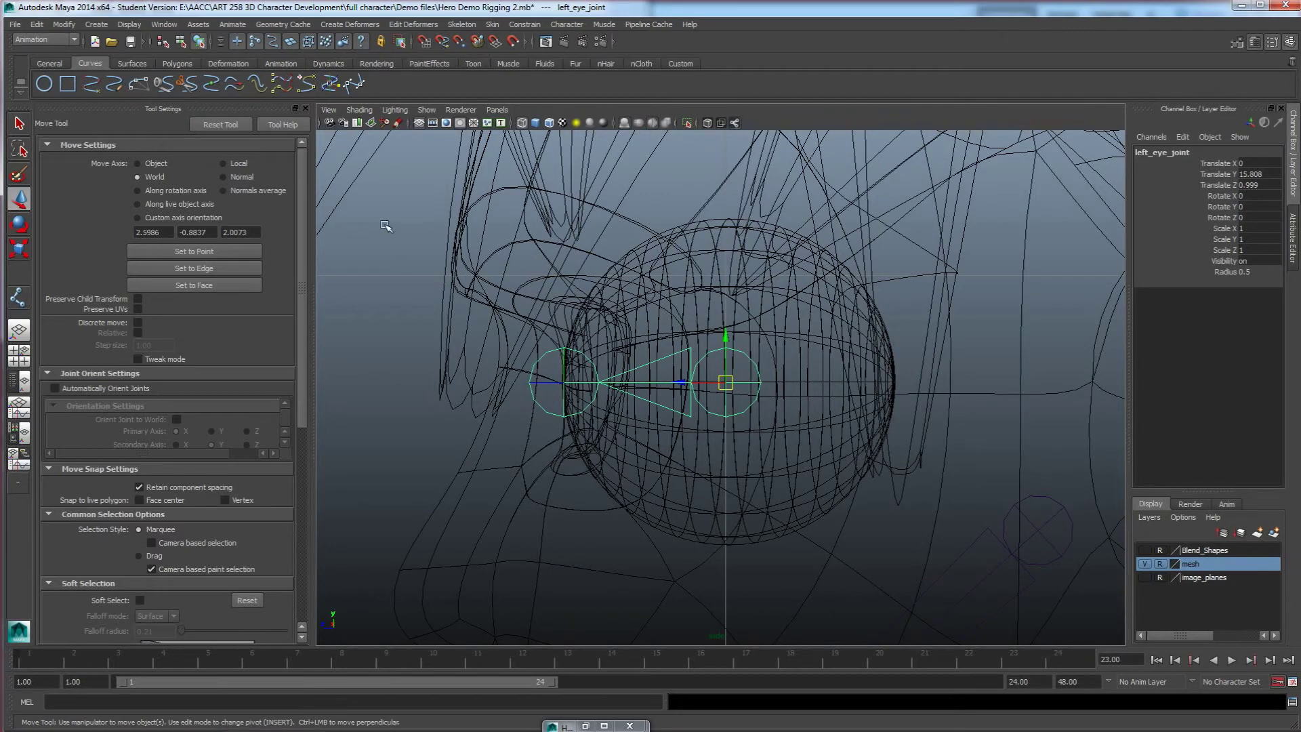
{"action": "left_click", "coordinate": [166, 62]}
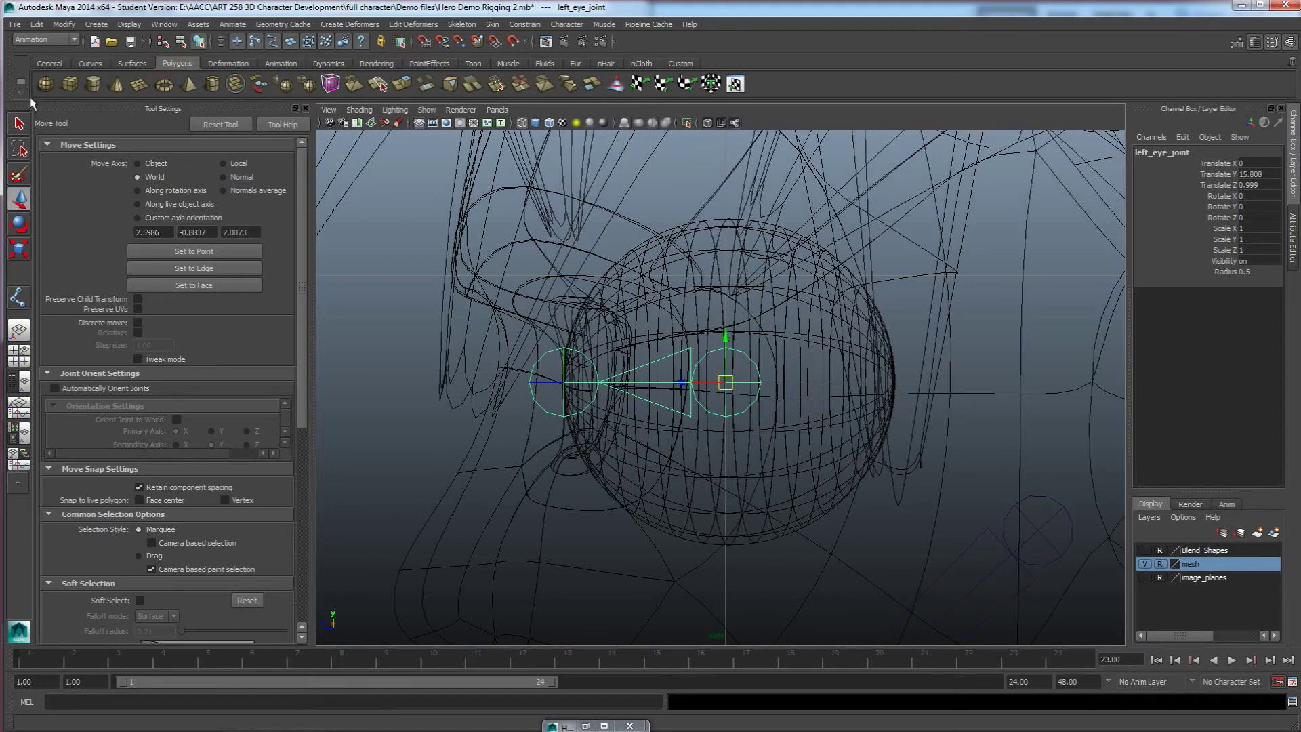
{"action": "left_click", "coordinate": [68, 86]}
{"action": "left_click_drag", "start_coordinate": [563, 177], "coordinate": [900, 380]}
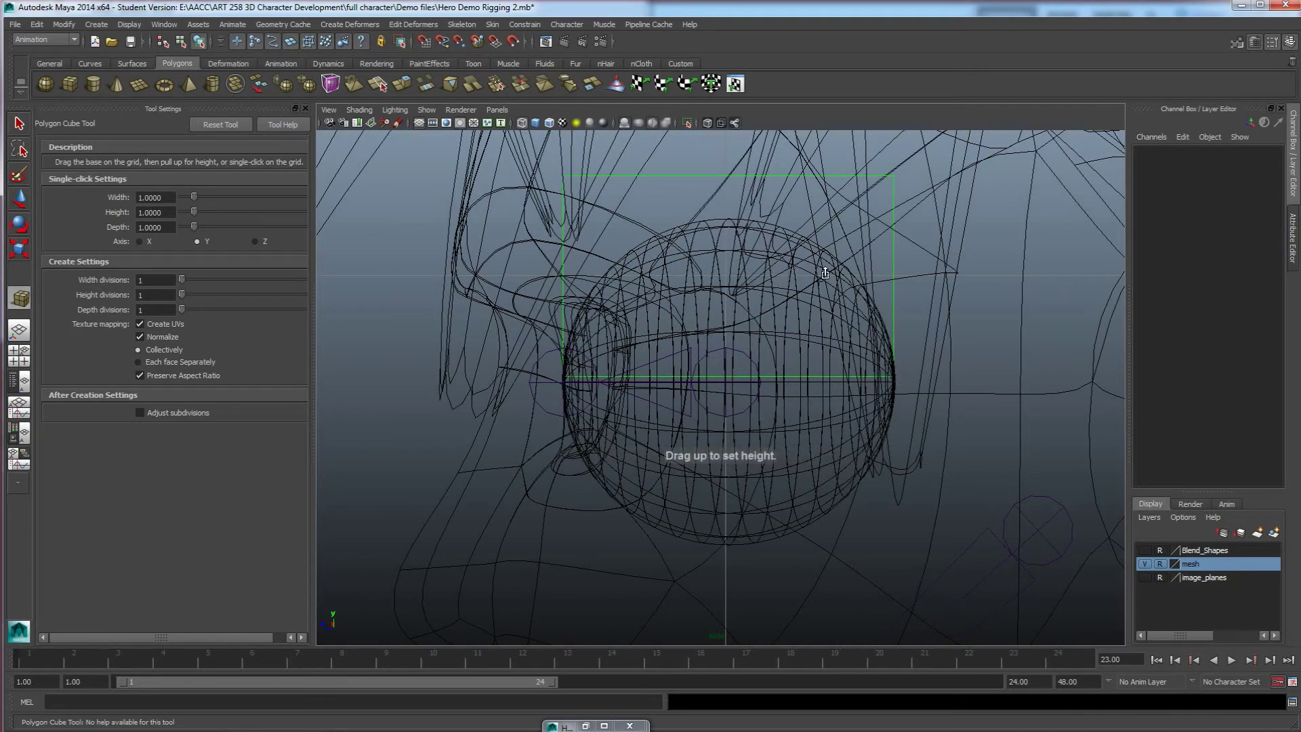
{"action": "key", "text": "w"}
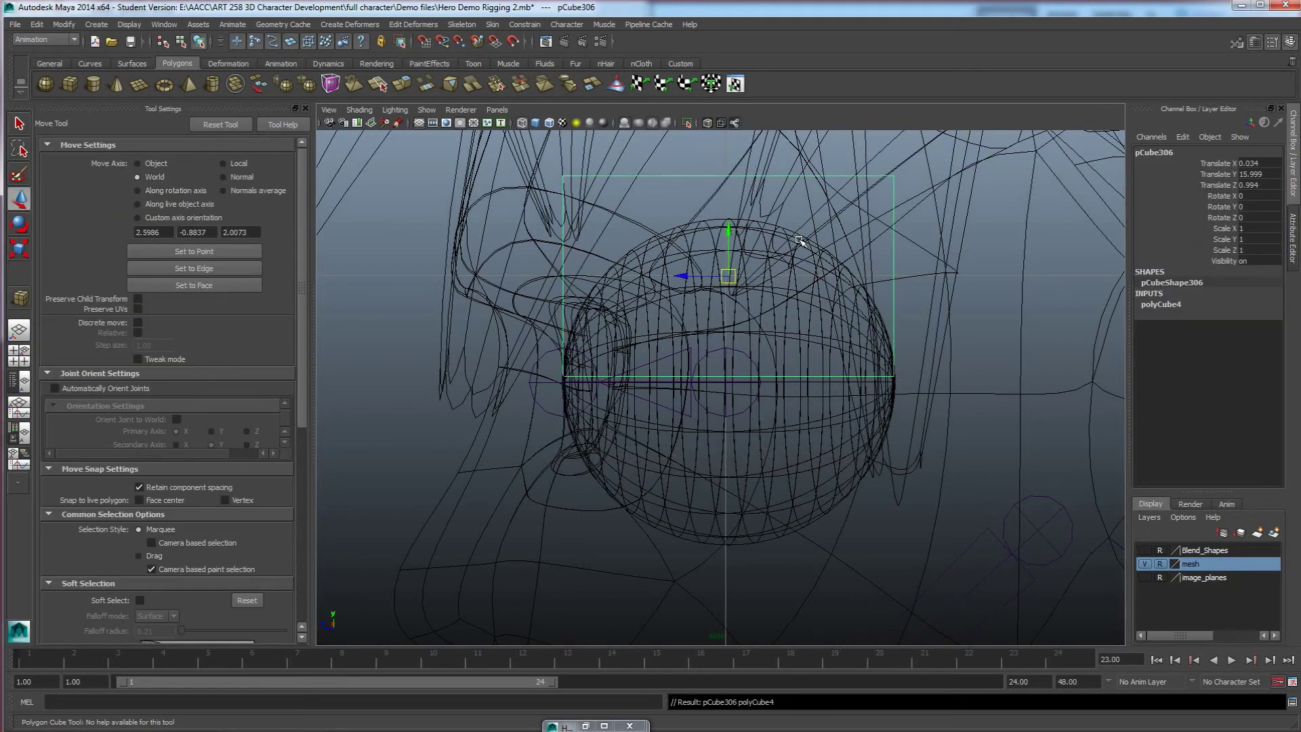
Step: Set the cube's width, height and depth subdivisions to 2
{"action": "left_click", "coordinate": [1171, 305]}
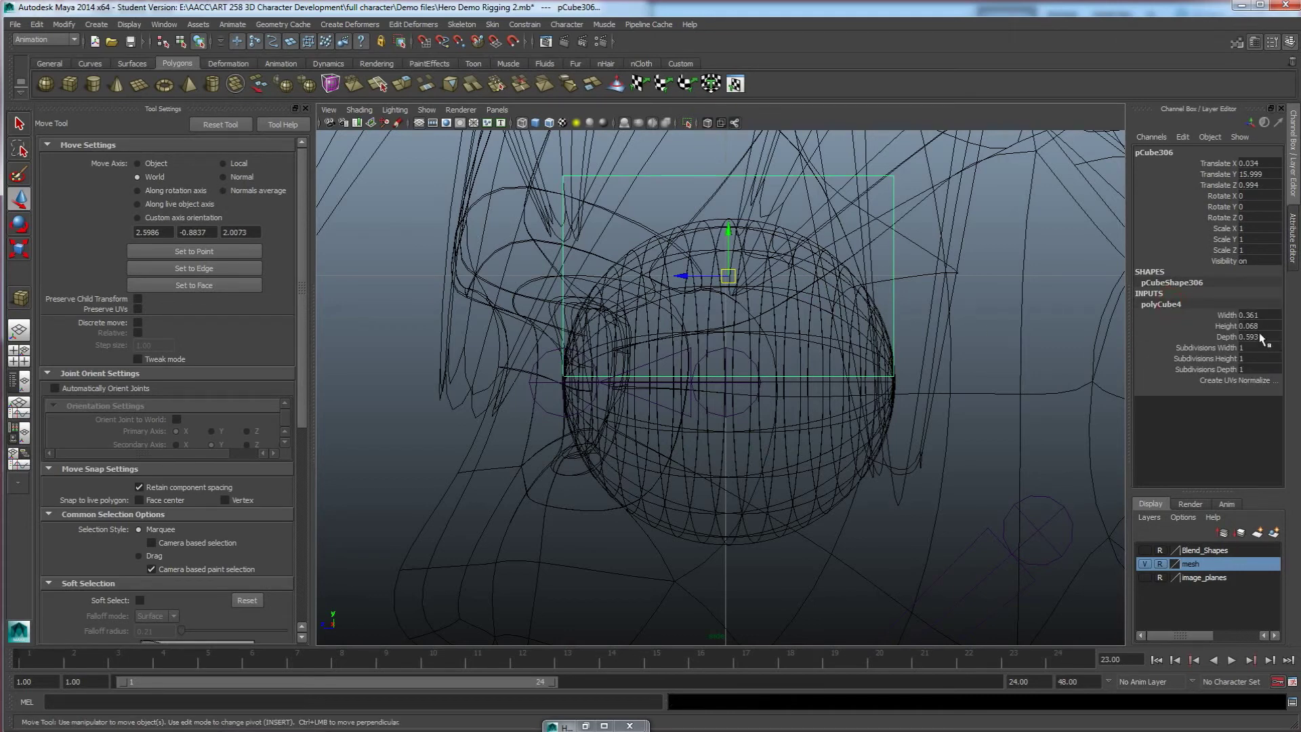
{"action": "left_click_drag", "start_coordinate": [1259, 347], "coordinate": [1257, 370]}
{"action": "type", "text": "2"}
{"action": "key", "text": "Return"}
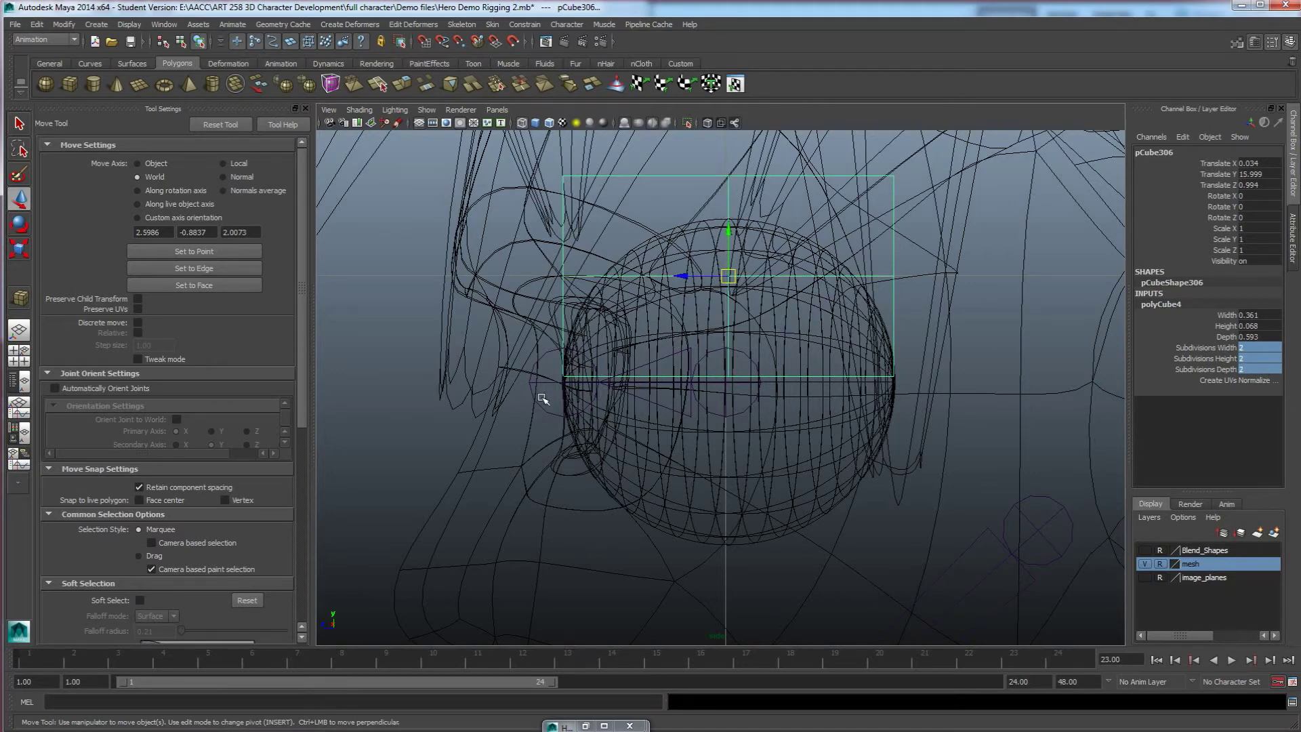
Step: Shift only the pivot of left_eye_joint to the cube's center line, at about Translate Z 0.994, keeping the end joint in place
{"action": "left_click", "coordinate": [720, 418]}
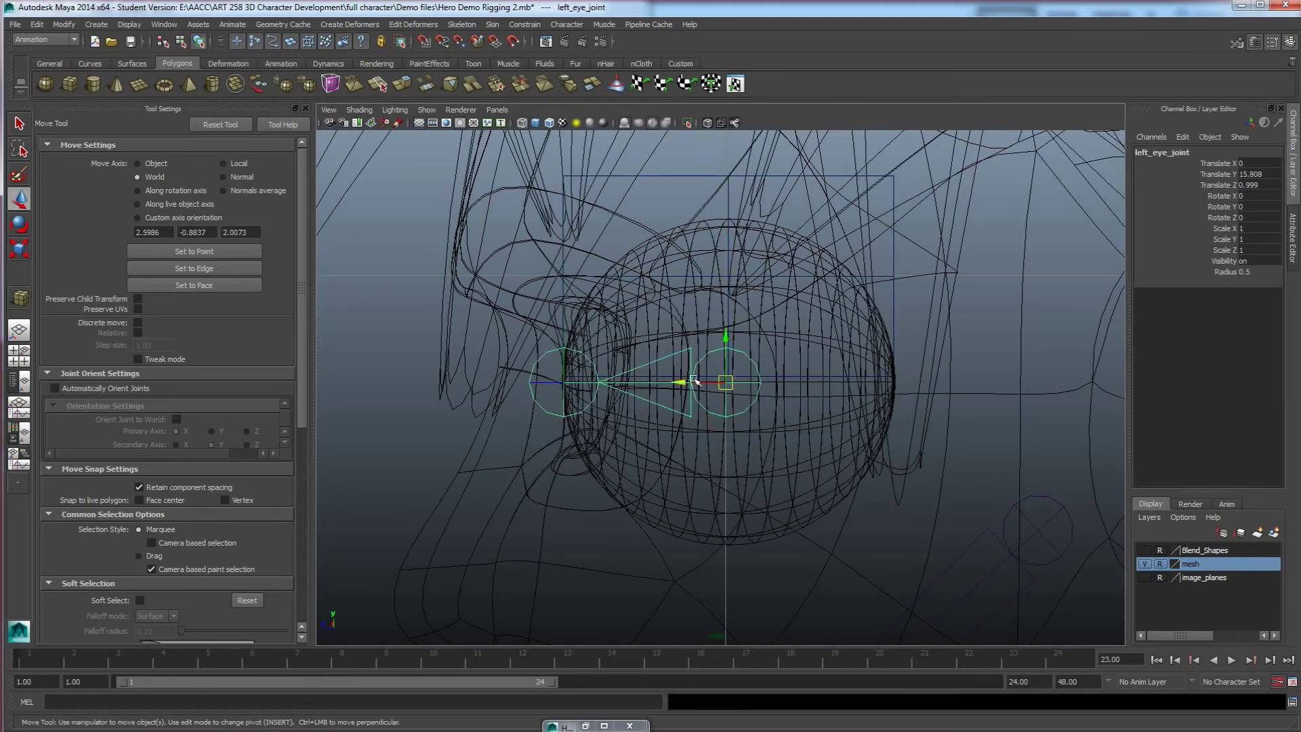
{"action": "scroll", "coordinate": [739, 371], "scroll_direction": "up", "scroll_amount": 3}
{"action": "scroll", "coordinate": [740, 371], "scroll_direction": "up", "scroll_amount": 3}
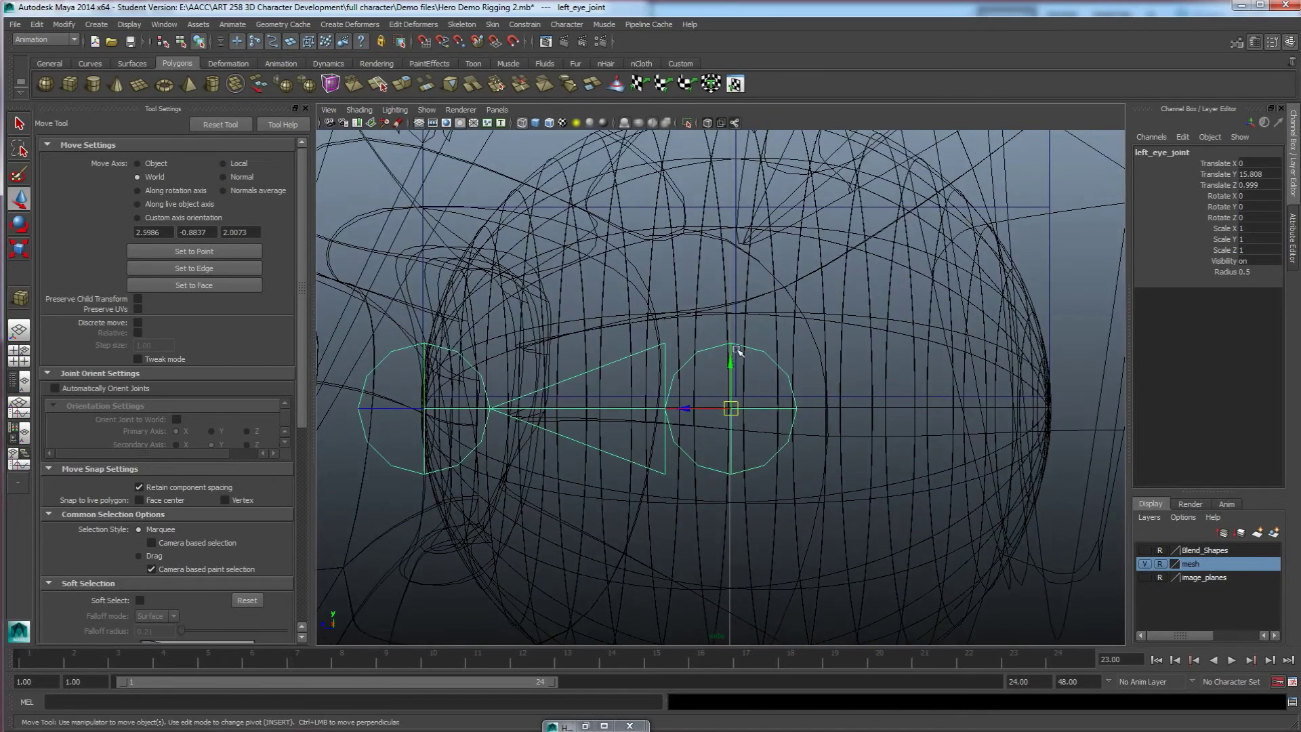
{"action": "key", "text": "Insert"}
{"action": "left_click_drag", "start_coordinate": [690, 410], "coordinate": [701, 407]}
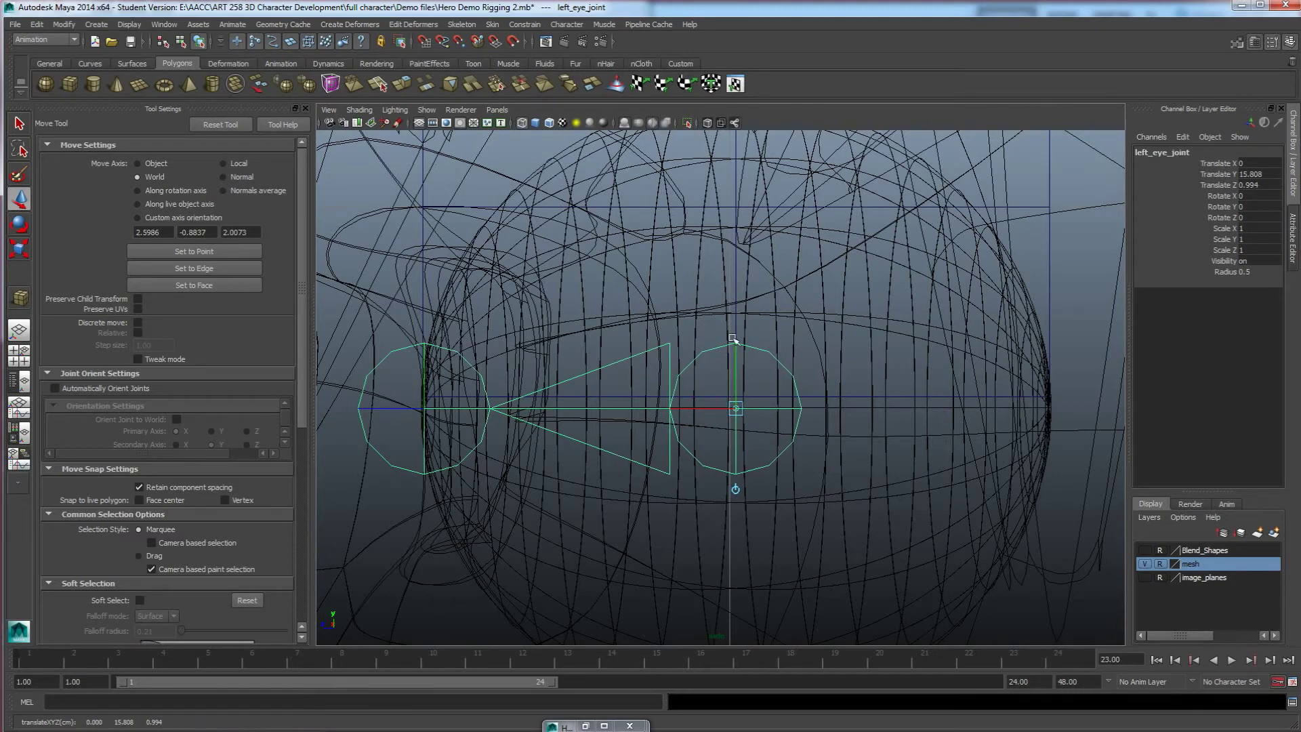
Step: Delete the guide cube above the eyeball
{"action": "scroll", "coordinate": [723, 369], "scroll_direction": "down", "scroll_amount": 10}
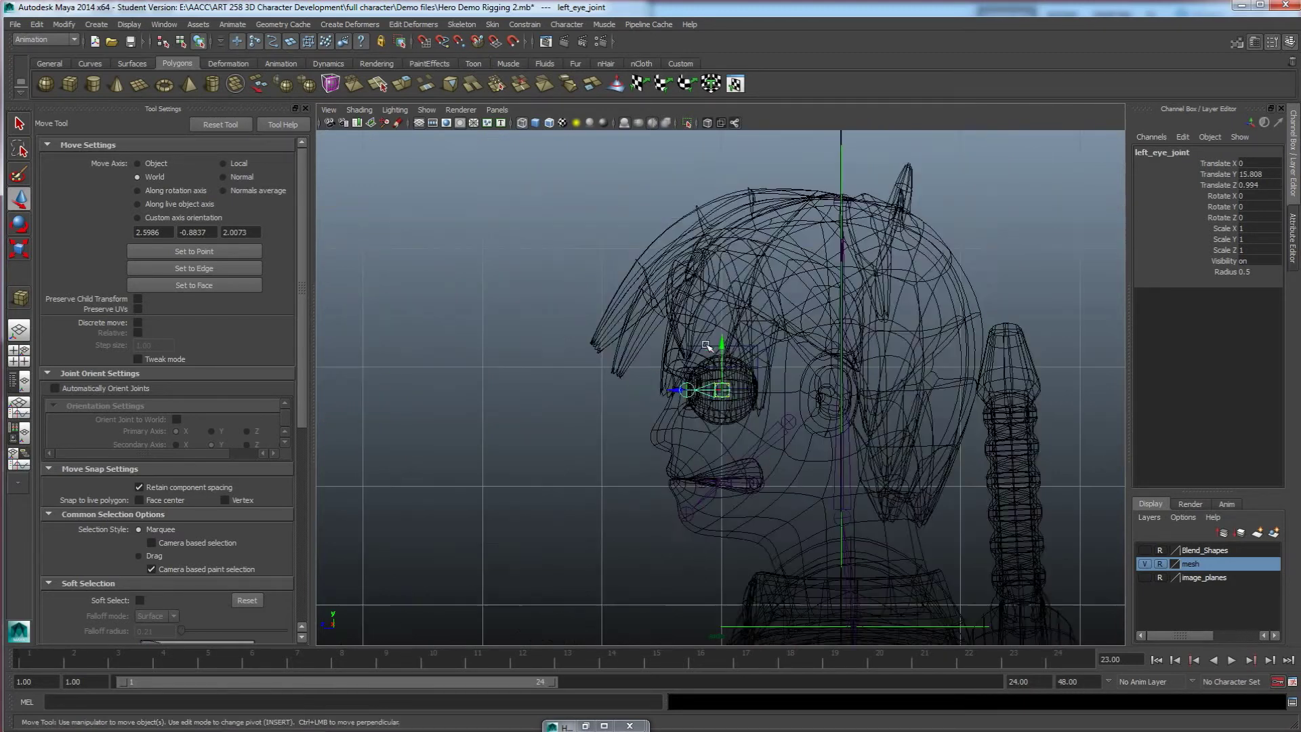
{"action": "scroll", "coordinate": [723, 369], "scroll_direction": "up", "scroll_amount": 4}
{"action": "scroll", "coordinate": [724, 370], "scroll_direction": "up", "scroll_amount": 3}
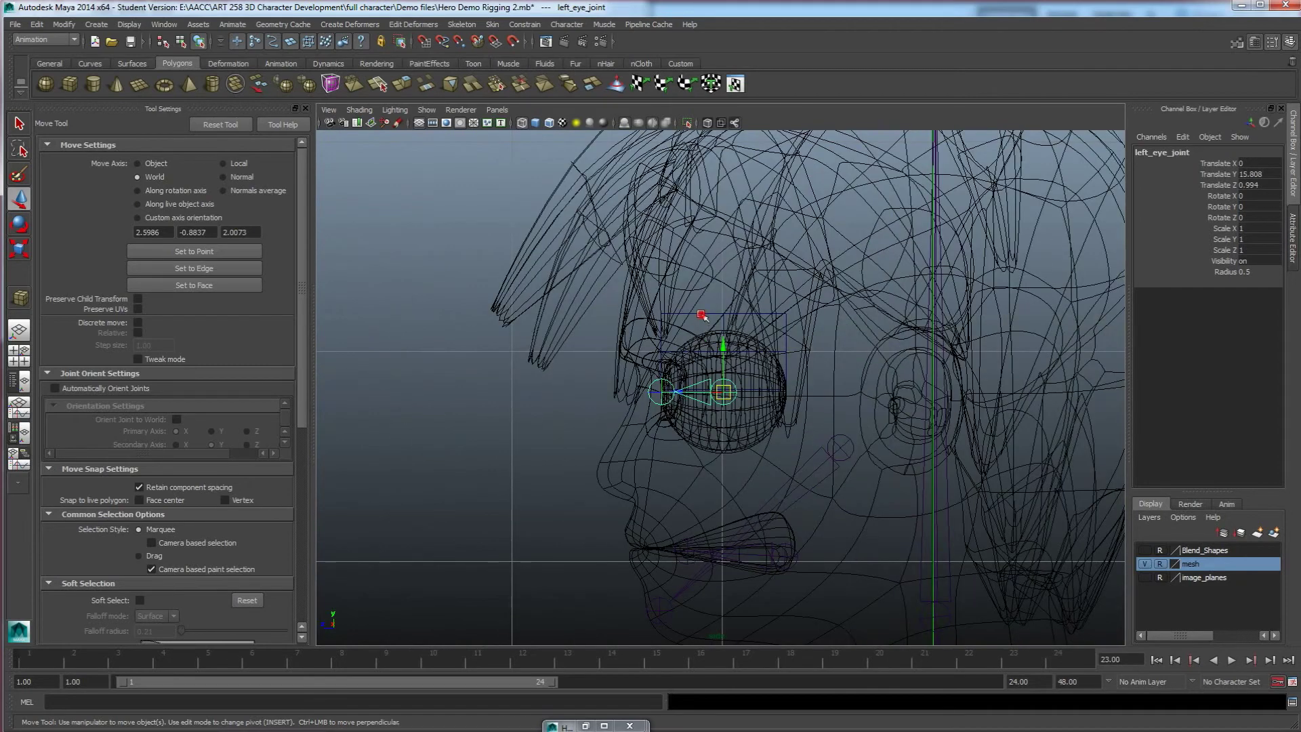
{"action": "left_click", "coordinate": [703, 317]}
{"action": "scroll", "coordinate": [716, 389], "scroll_direction": "up", "scroll_amount": 5}
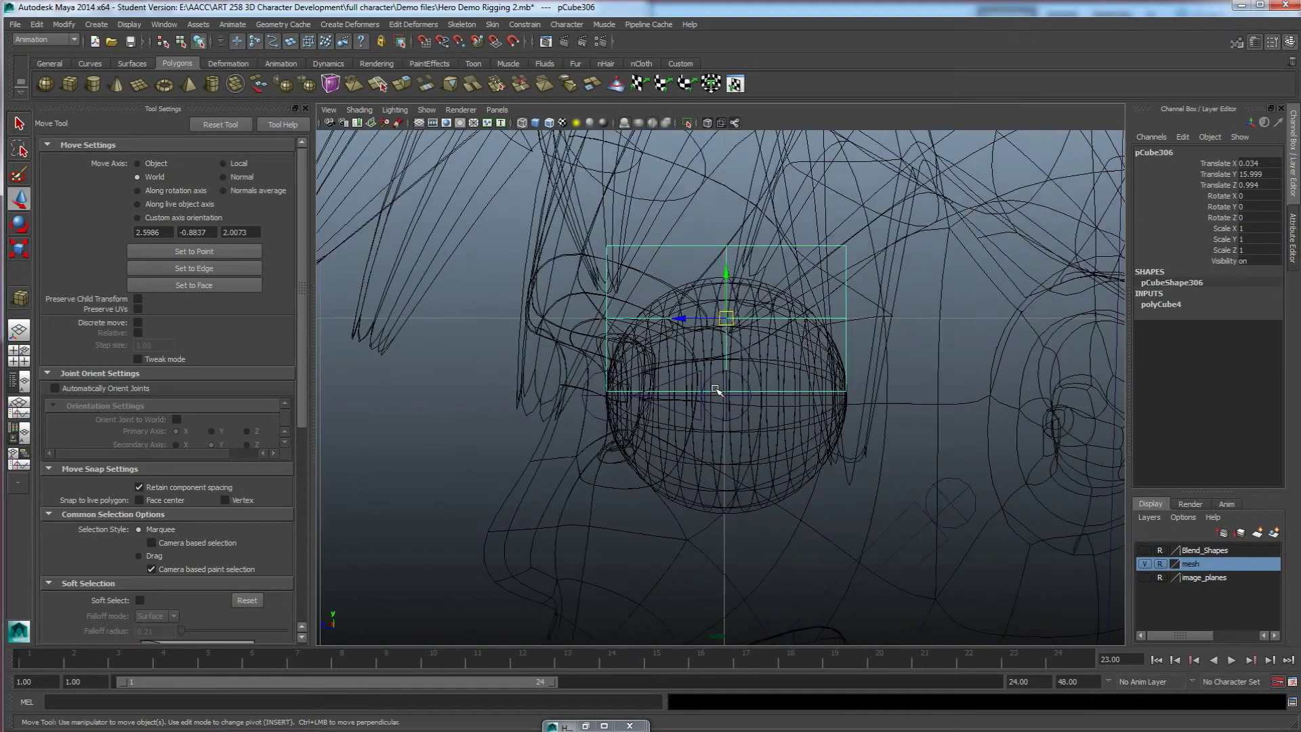
{"action": "left_click", "coordinate": [726, 349]}
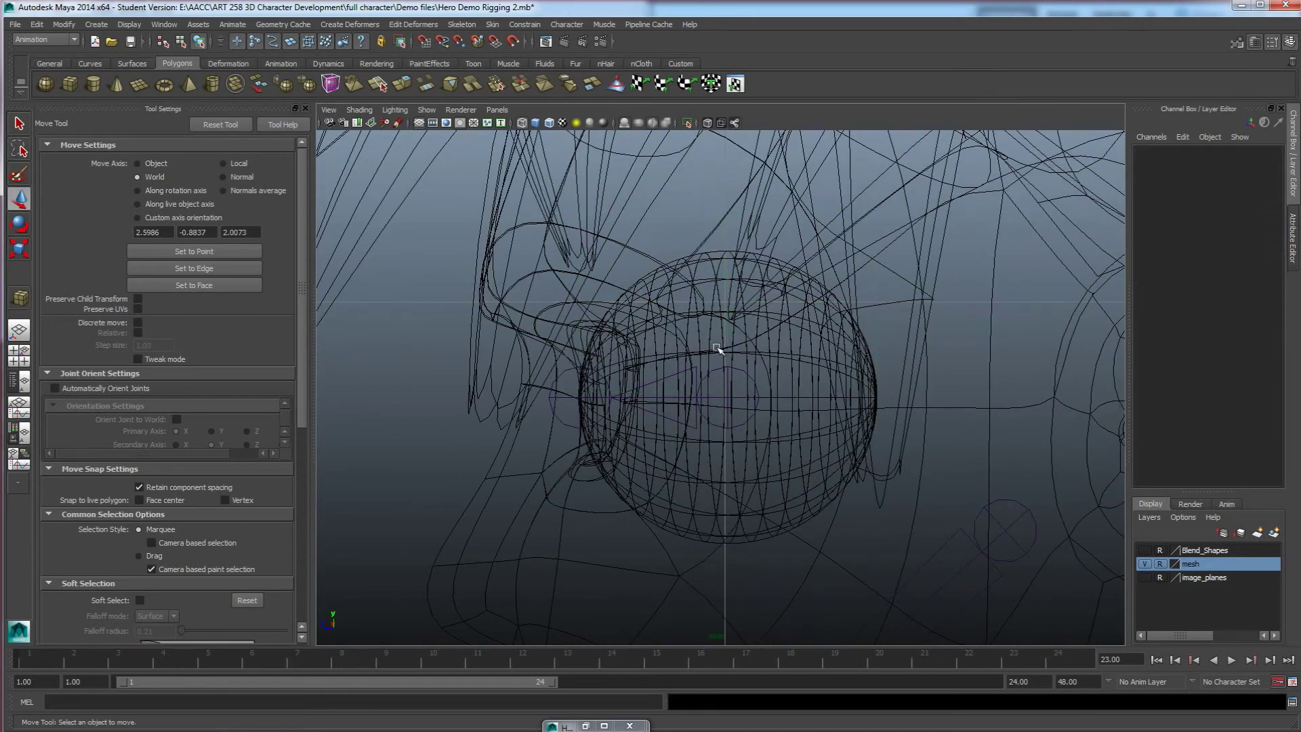
Step: Show the perspective view at full size and frame the character's eyes
{"action": "key", "text": "space"}
{"action": "key", "text": "space"}
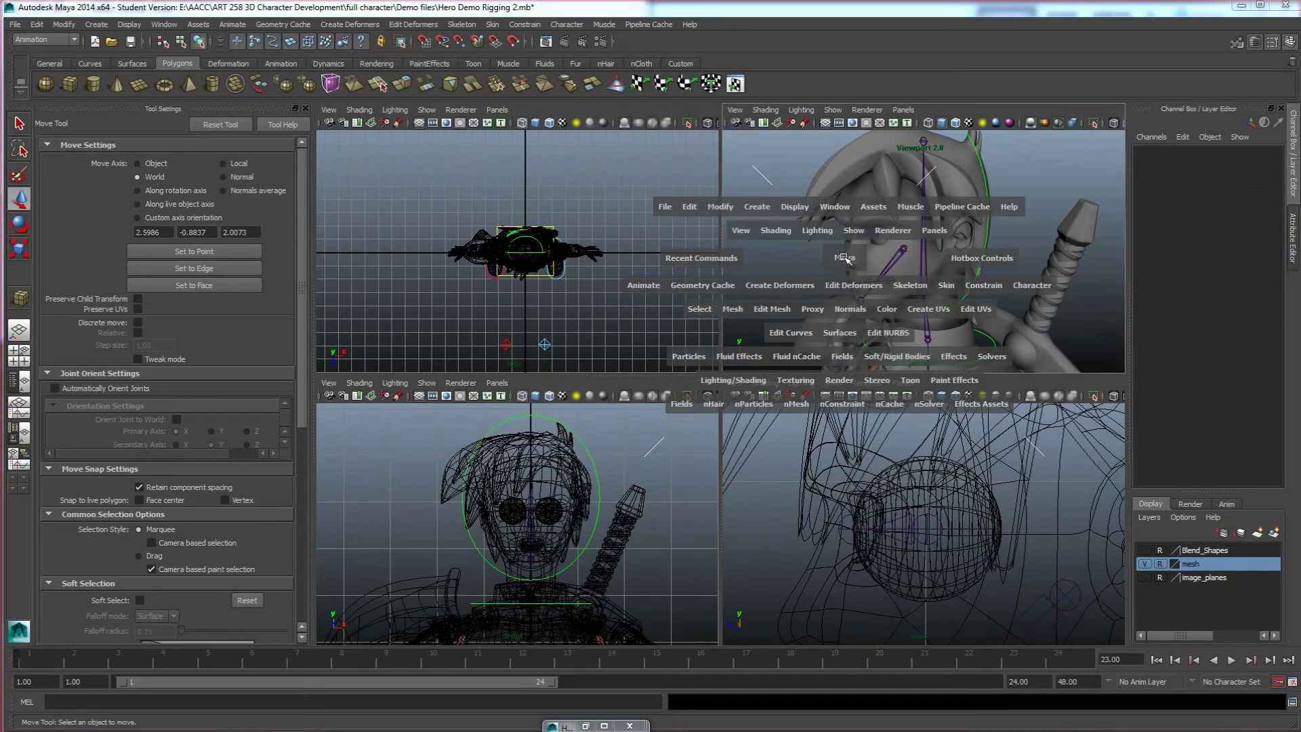
{"action": "left_click_drag", "start_coordinate": [634, 383], "coordinate": [754, 389], "text": "alt"}
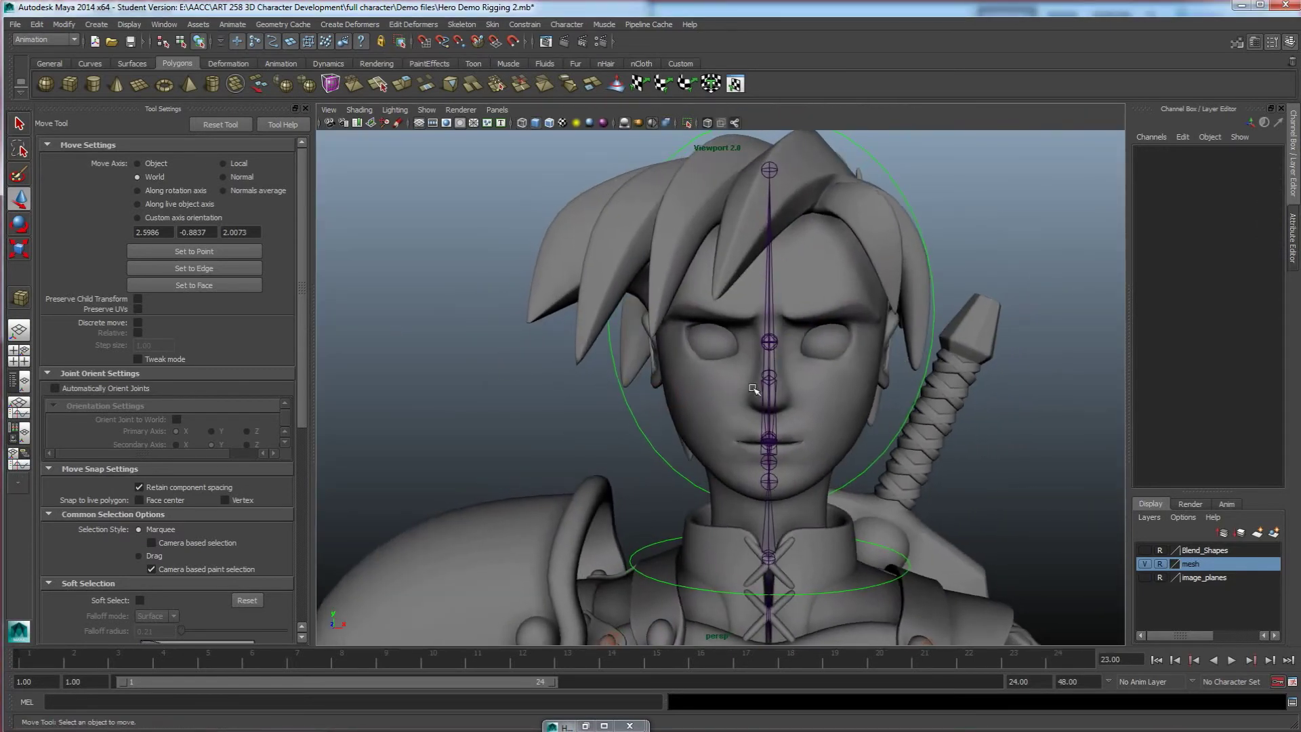
{"action": "left_click_drag", "start_coordinate": [773, 468], "coordinate": [671, 439], "text": "alt"}
{"action": "scroll", "coordinate": [664, 361], "scroll_direction": "up", "scroll_amount": 4}
{"action": "scroll", "coordinate": [664, 362], "scroll_direction": "up", "scroll_amount": 2}
{"action": "left_click", "coordinate": [507, 307]}
{"action": "left_click_drag", "start_coordinate": [506, 305], "coordinate": [515, 321]}
{"action": "key", "text": "ctrl+z"}
Step: Display wireframe on the shaded model and move left_eye_joint sideways into the left eye, to about Translate X 0.415
{"action": "left_click", "coordinate": [578, 305]}
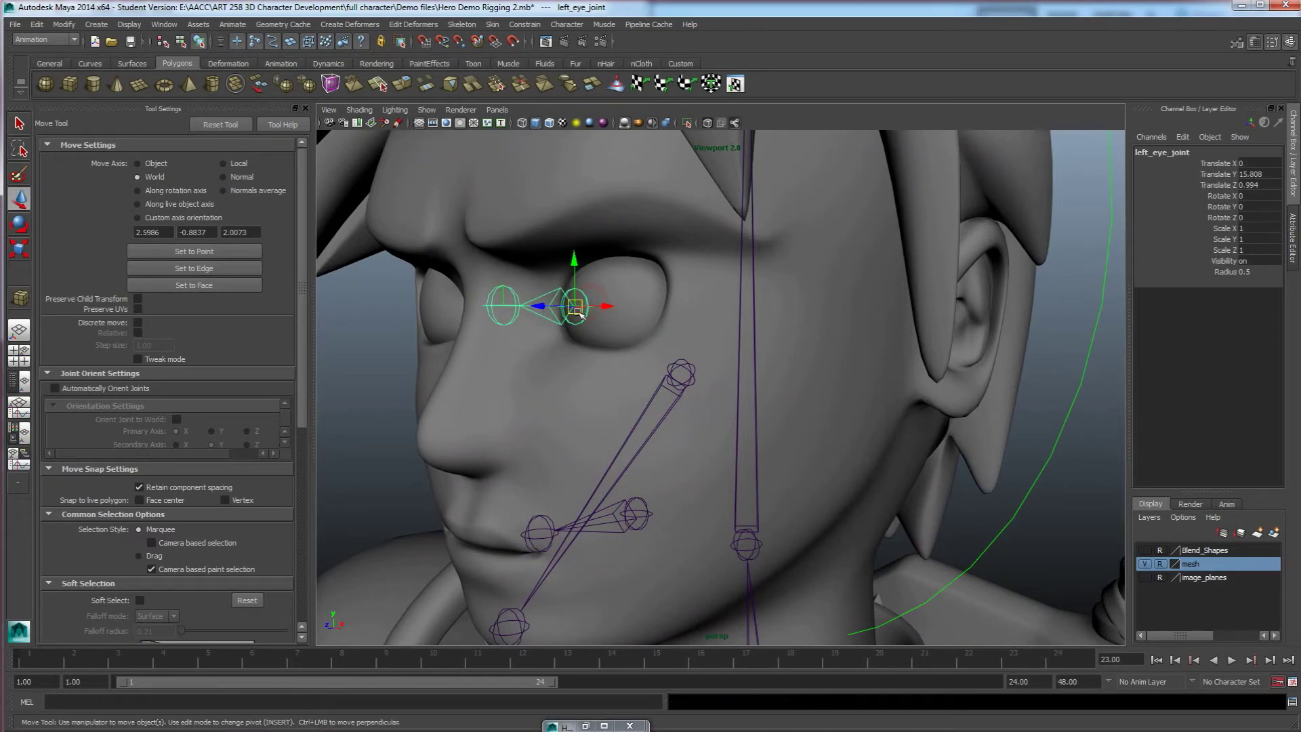
{"action": "left_click_drag", "start_coordinate": [583, 351], "coordinate": [653, 358], "text": "alt"}
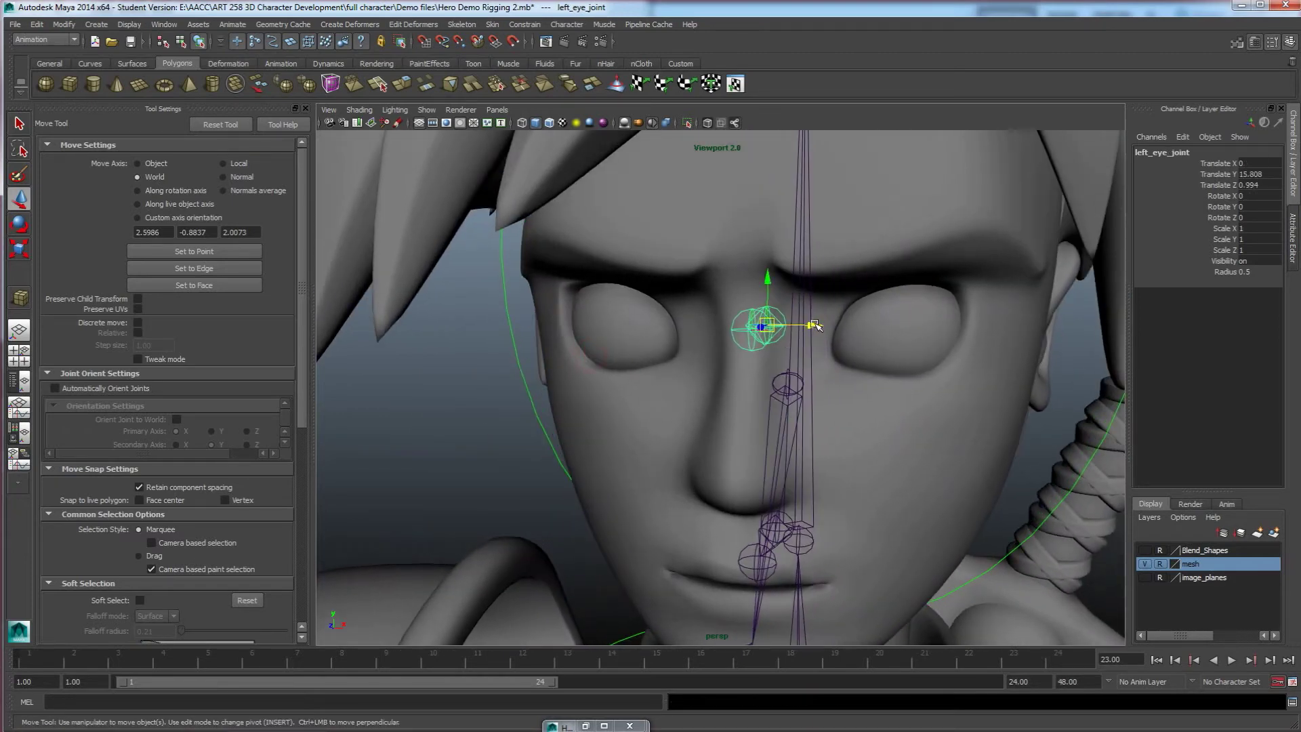
{"action": "left_click", "coordinate": [359, 109]}
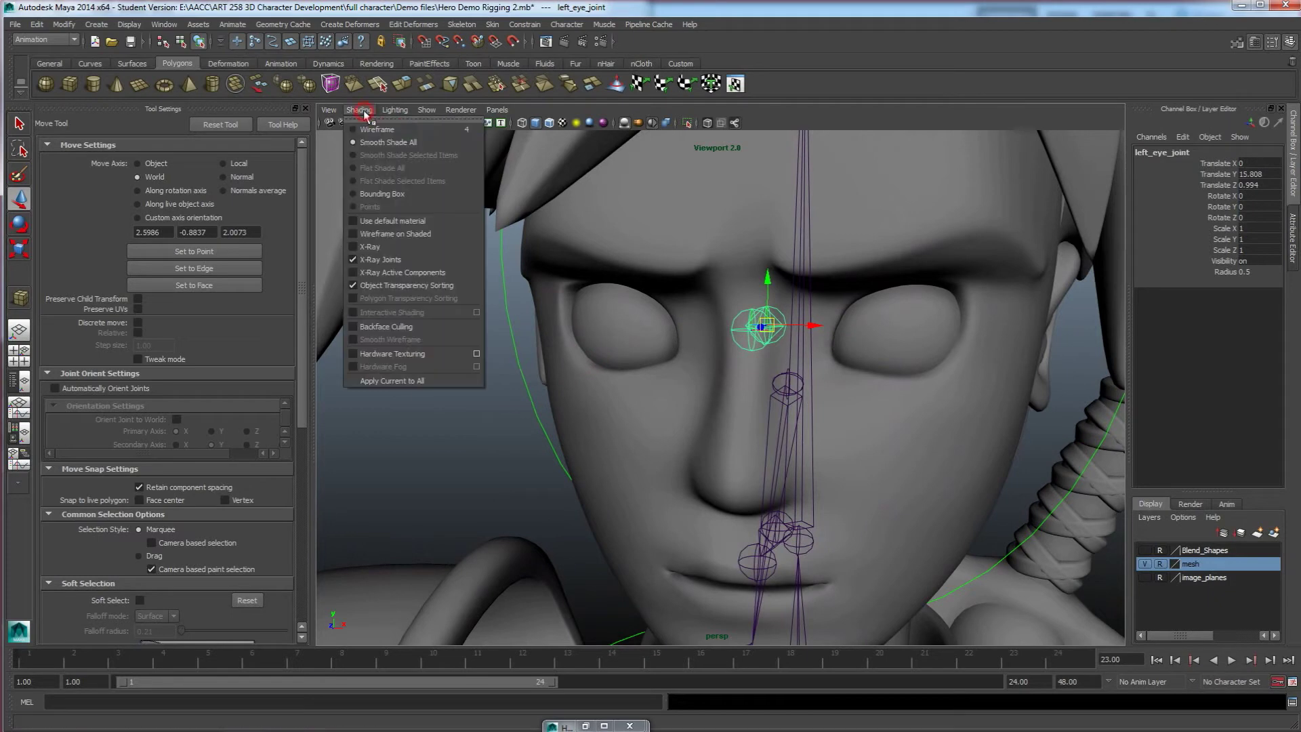
{"action": "left_click", "coordinate": [398, 234]}
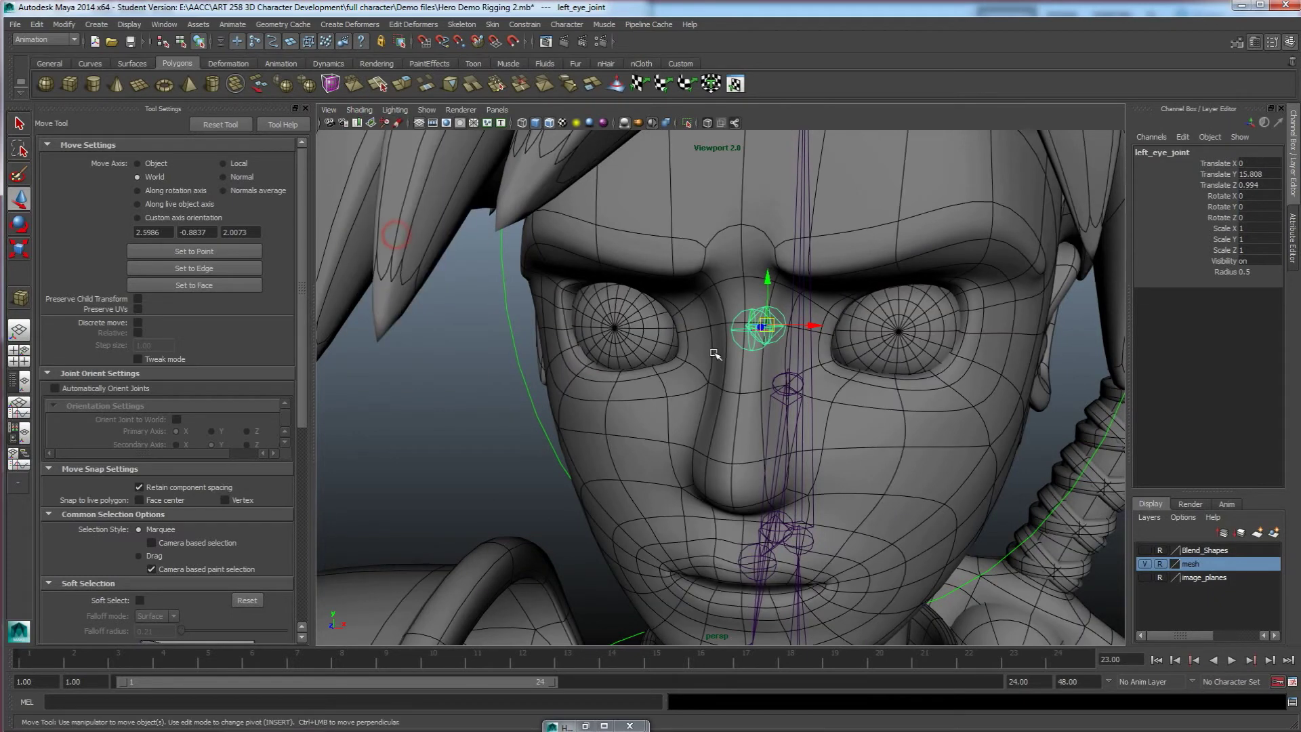
{"action": "left_click_drag", "start_coordinate": [806, 337], "coordinate": [939, 341]}
Step: Center left_eye_joint horizontally between the eyeball's two poles in the front wireframe view, at about Translate X 0.382
{"action": "key", "text": "space"}
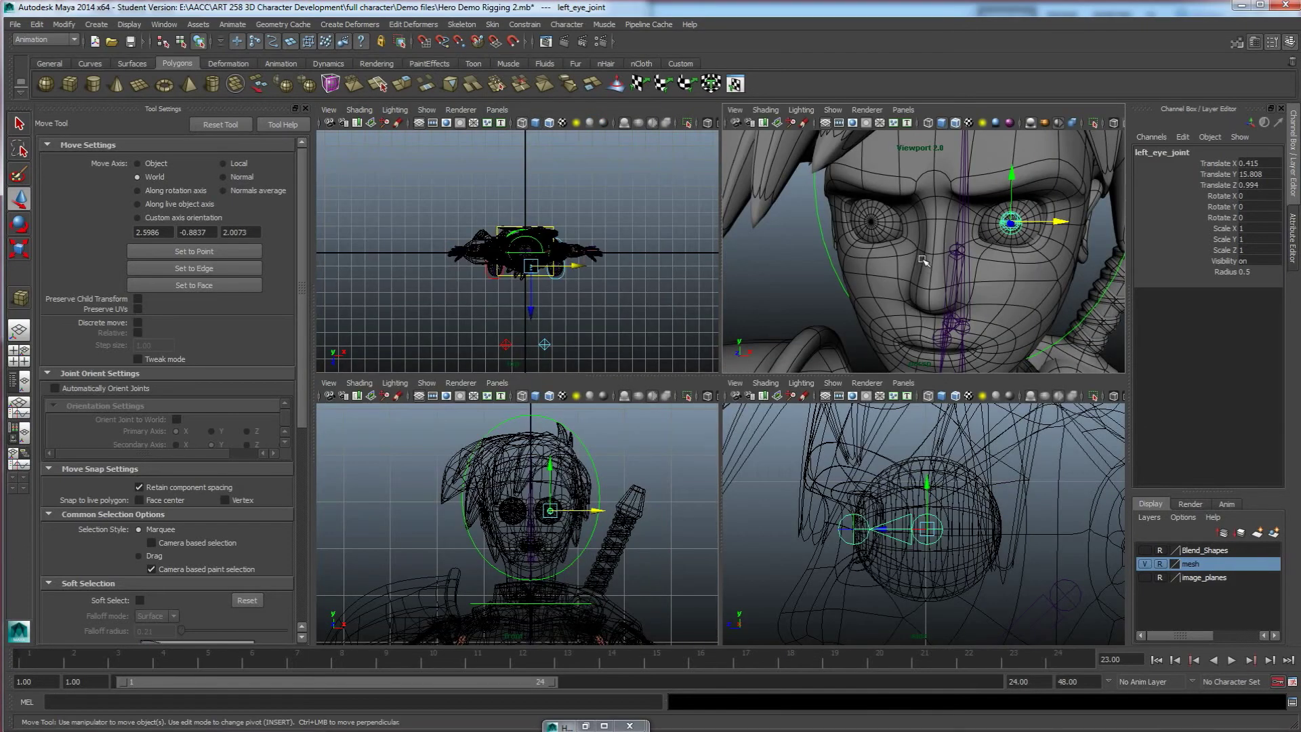
{"action": "left_click_drag", "start_coordinate": [1019, 235], "coordinate": [937, 245], "text": "alt"}
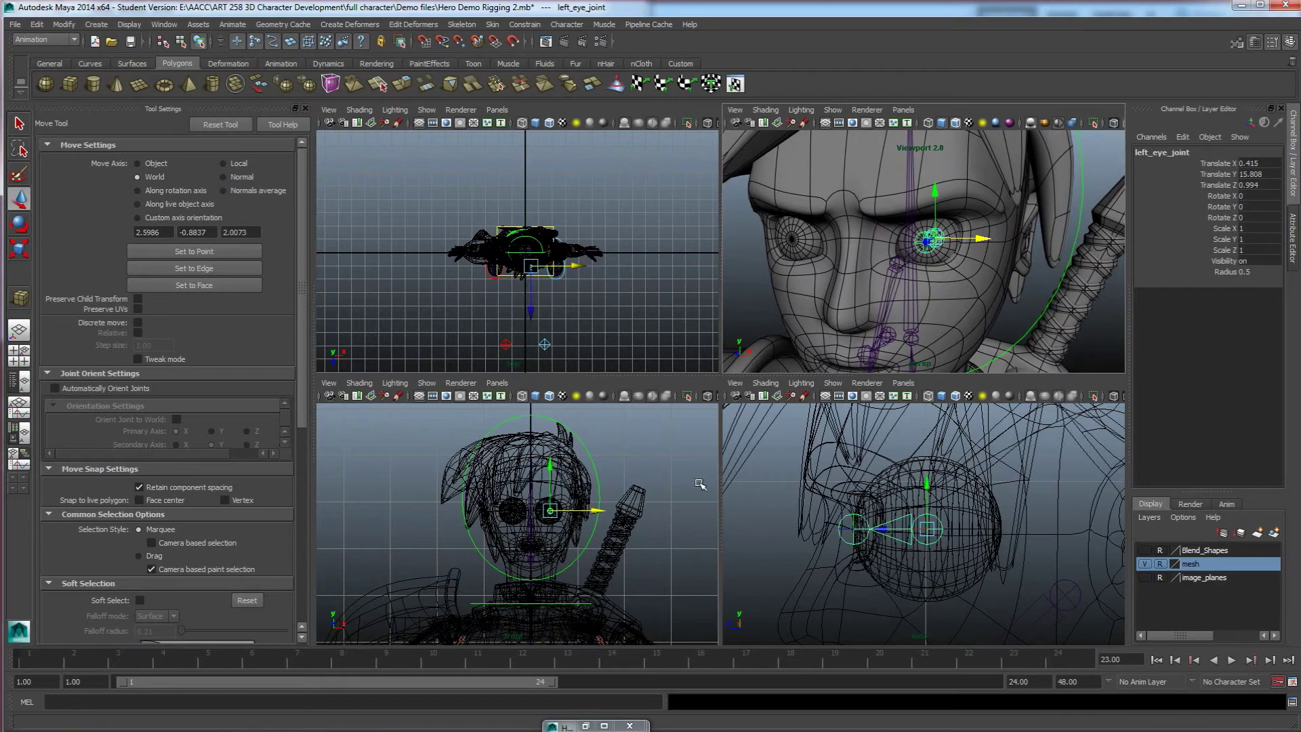
{"action": "left_click", "coordinate": [548, 508]}
{"action": "key", "text": "space"}
{"action": "mouse_move", "coordinate": [774, 420]}
{"action": "middle_mouse_down", "text": "alt"}
{"action": "mouse_move", "coordinate": [682, 466]}
{"action": "mouse_move", "coordinate": [756, 412]}
{"action": "middle_mouse_up", "text": "alt"}
{"action": "scroll", "coordinate": [685, 461], "scroll_direction": "up", "scroll_amount": 7}
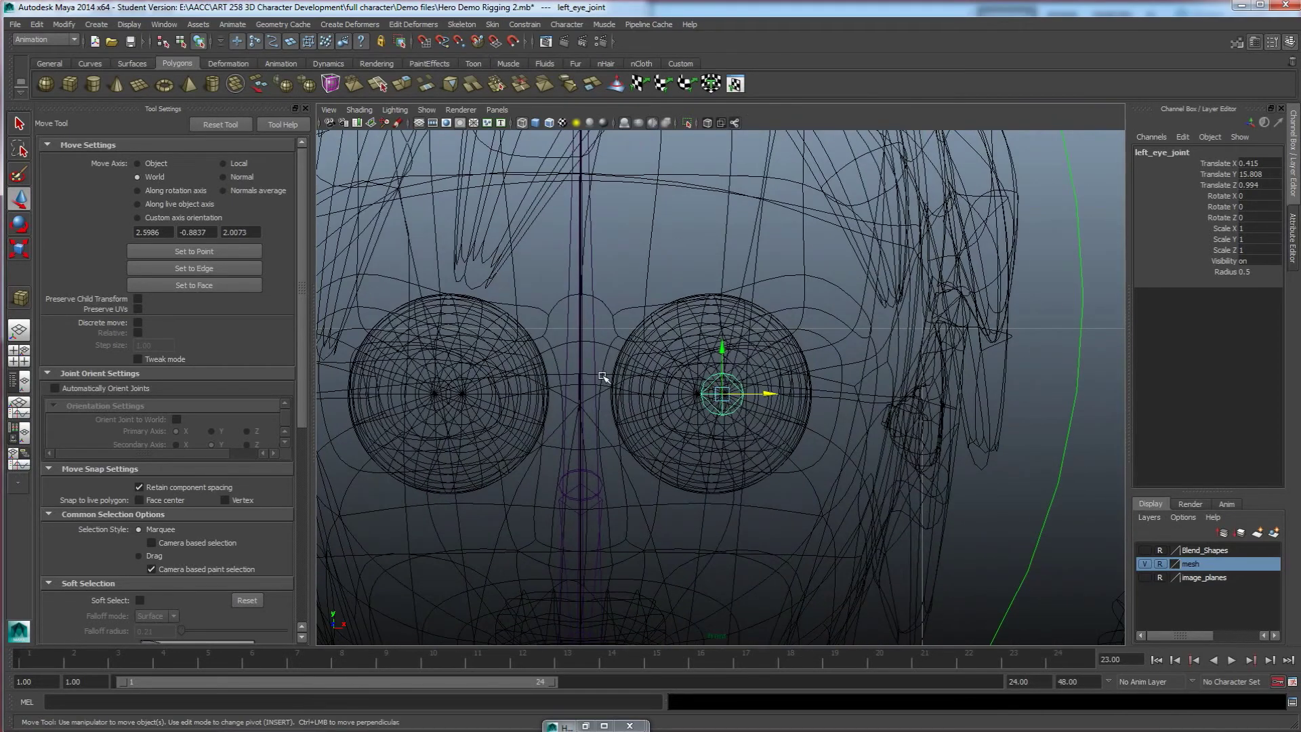
{"action": "key", "text": "5"}
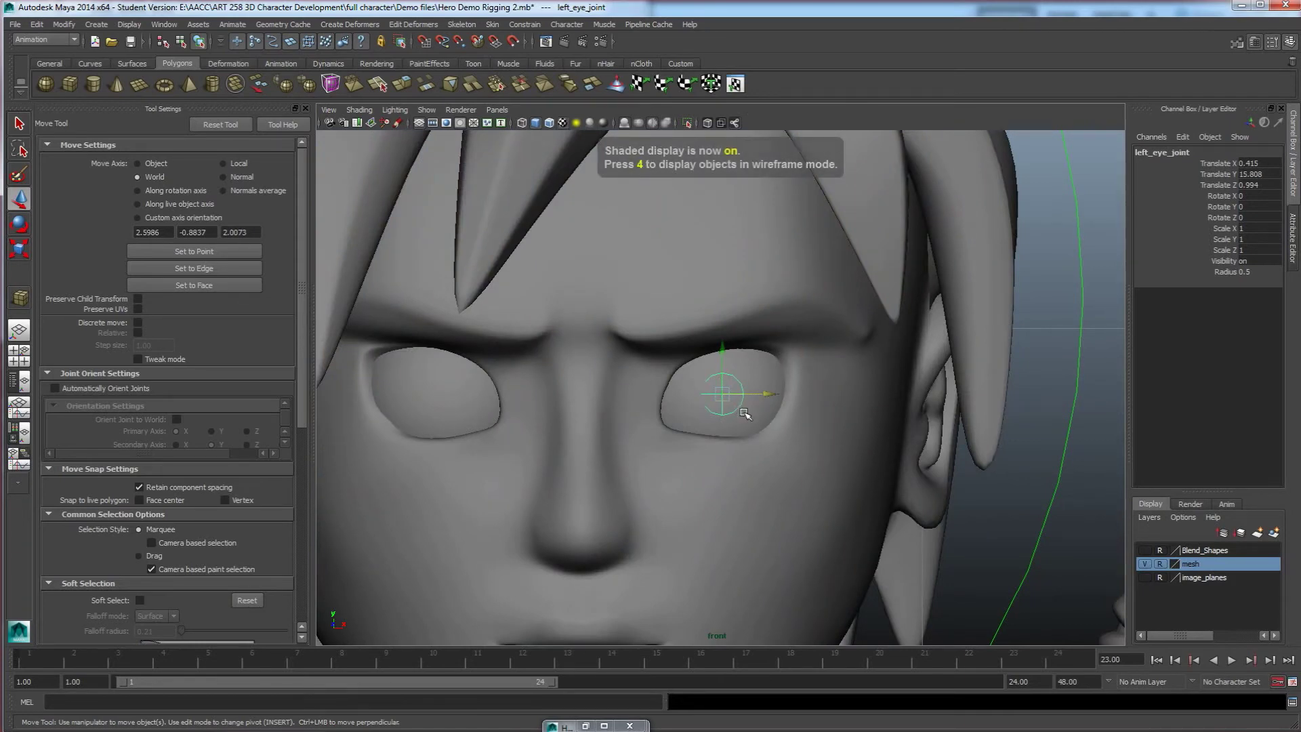
{"action": "key", "text": "6"}
{"action": "key", "text": "4"}
{"action": "scroll", "coordinate": [745, 410], "scroll_direction": "up", "scroll_amount": 5}
{"action": "left_click_drag", "start_coordinate": [776, 404], "coordinate": [741, 407]}
{"action": "scroll", "coordinate": [738, 407], "scroll_direction": "up", "scroll_amount": 4}
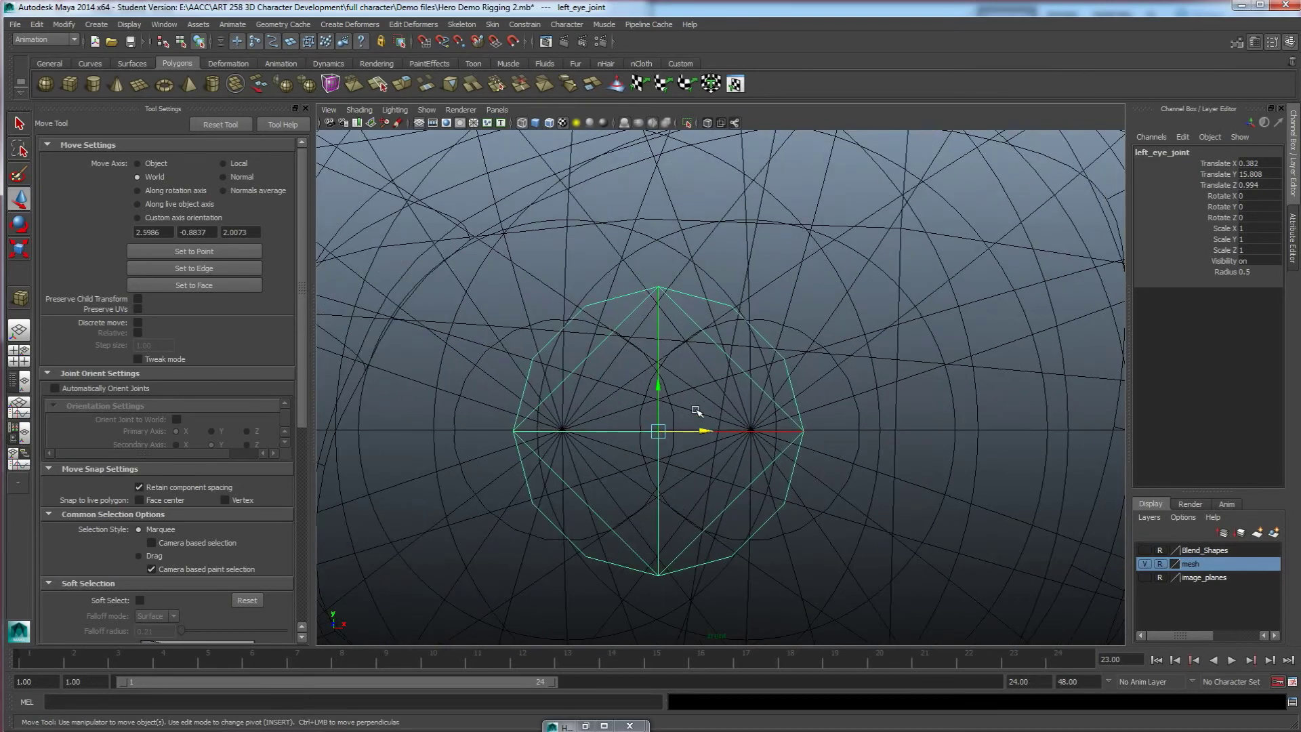
{"action": "left_click_drag", "start_coordinate": [703, 431], "coordinate": [702, 431]}
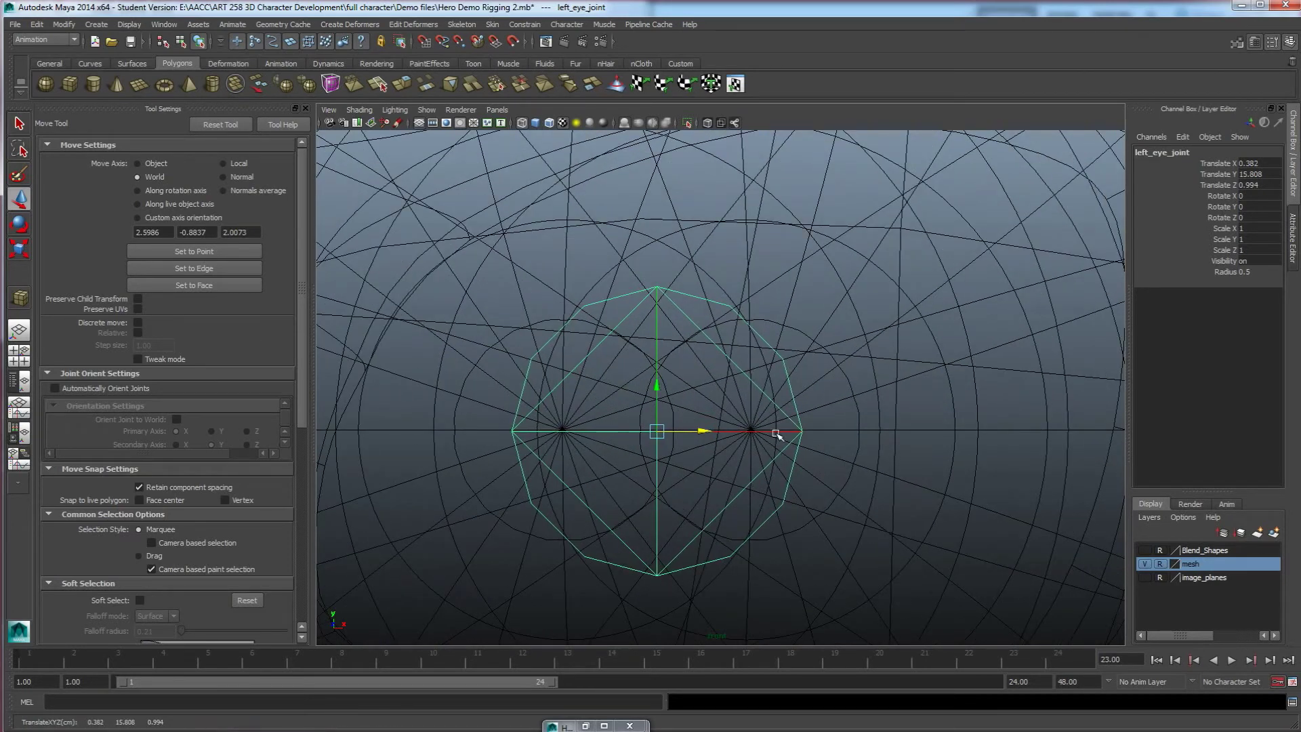
Step: Nudge left_eye_joint vertically to line up with the eyeball's pole line in the front view
{"action": "scroll", "coordinate": [725, 440], "scroll_direction": "up", "scroll_amount": 3}
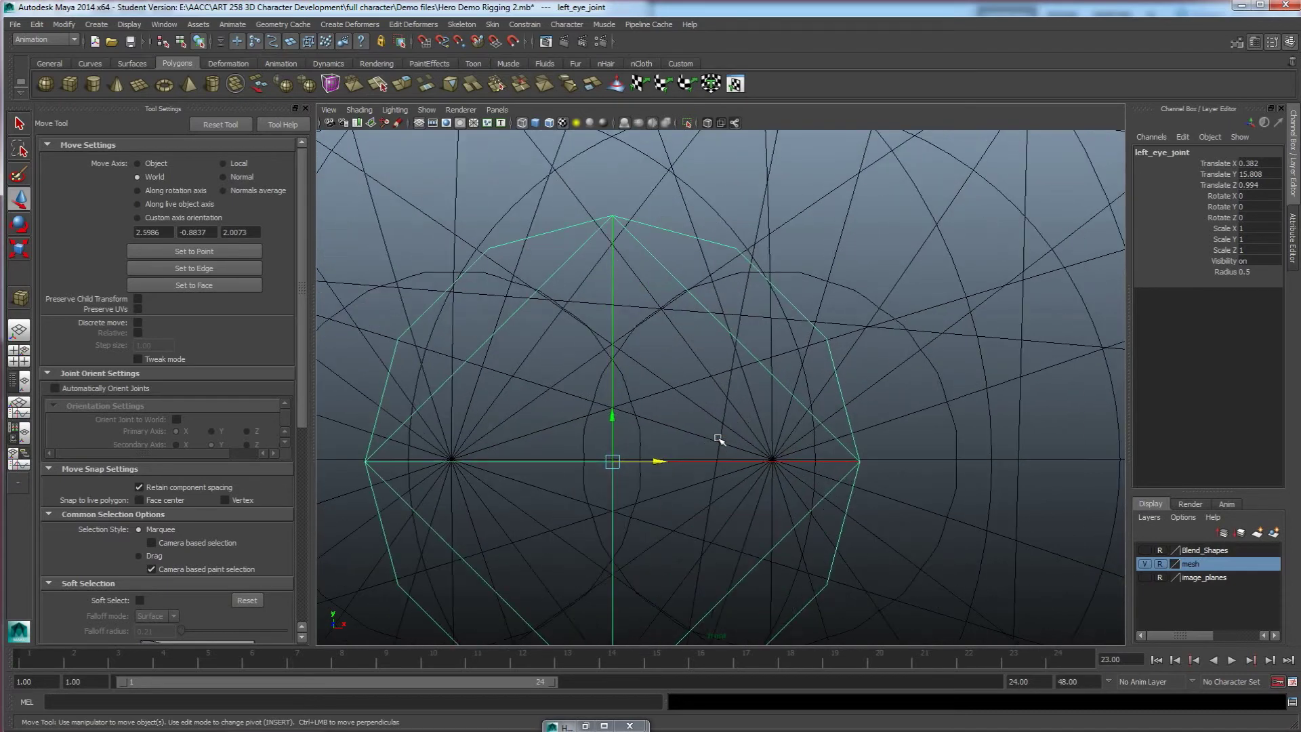
{"action": "left_click", "coordinate": [610, 418]}
{"action": "left_click_drag", "start_coordinate": [611, 418], "coordinate": [612, 416]}
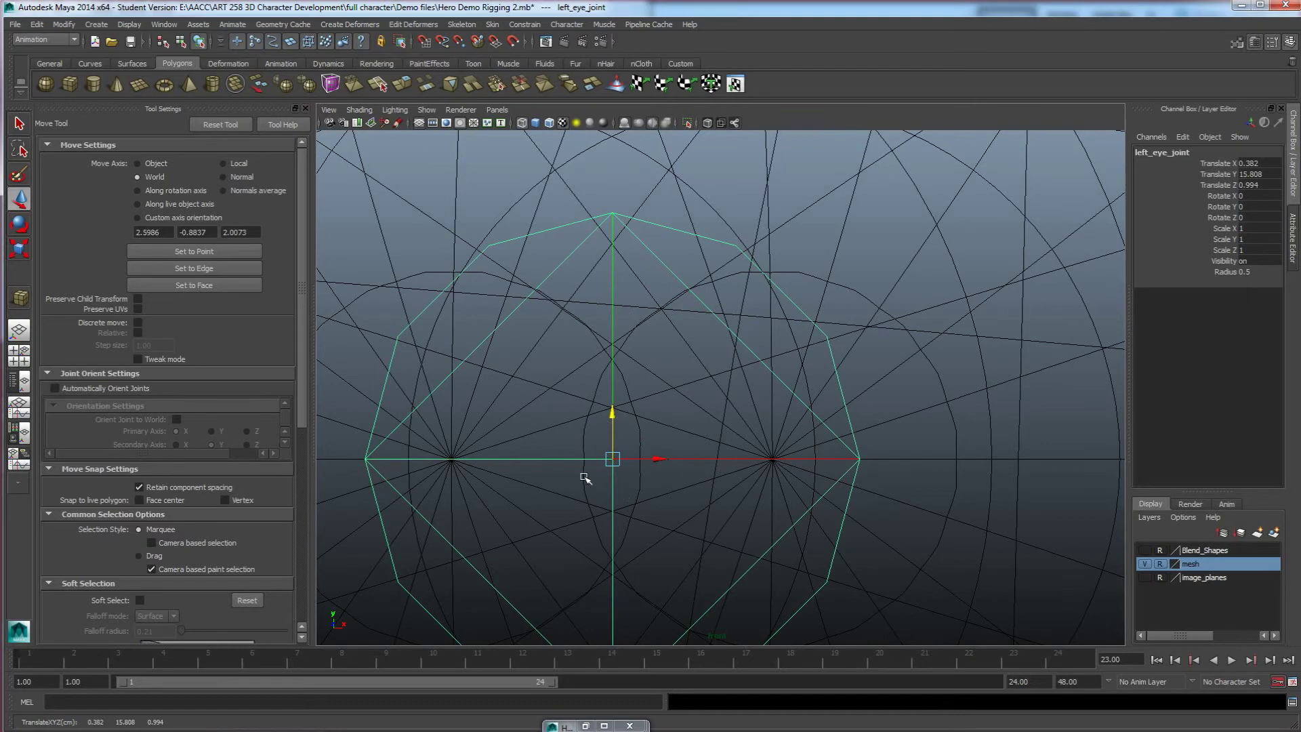
{"action": "scroll", "coordinate": [642, 465], "scroll_direction": "down", "scroll_amount": 15}
{"action": "scroll", "coordinate": [699, 415], "scroll_direction": "up", "scroll_amount": 8}
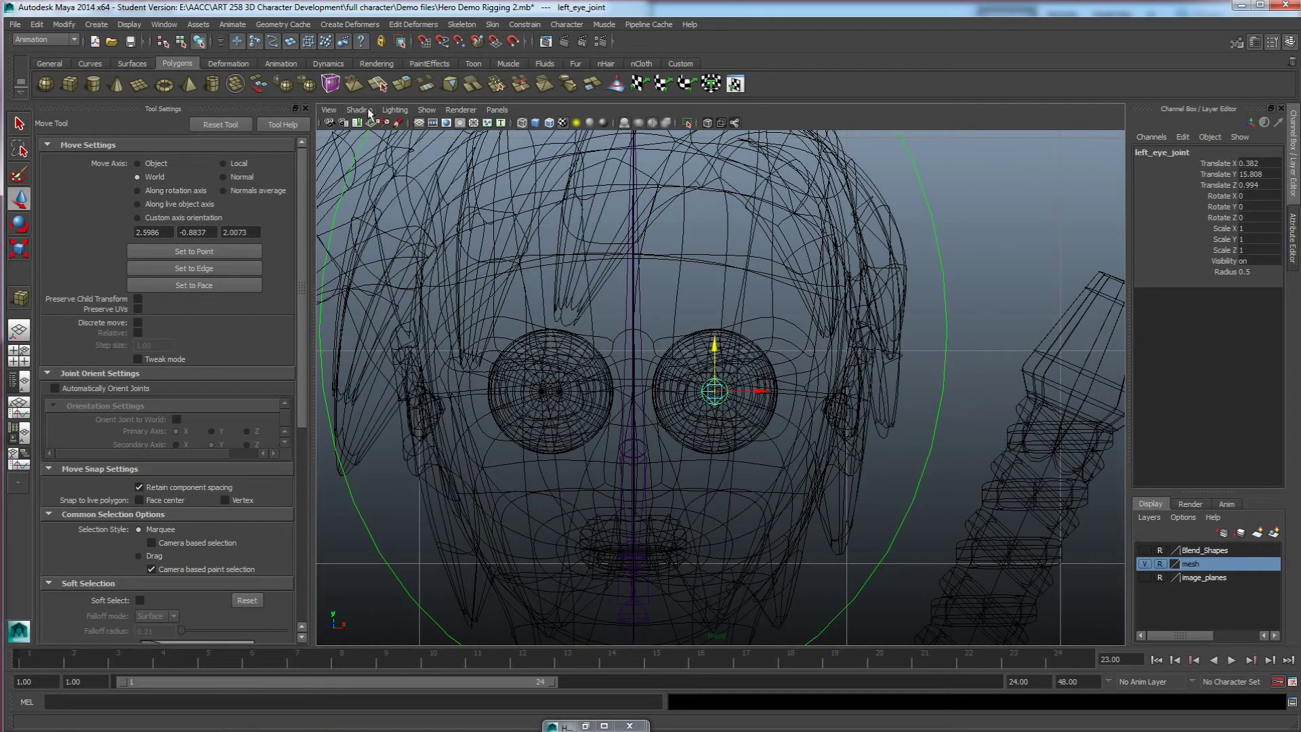
Step: Check left_eye_joint's placement on the shaded face in the front view with wireframe on shaded, and hide the overlay again
{"action": "key", "text": "5"}
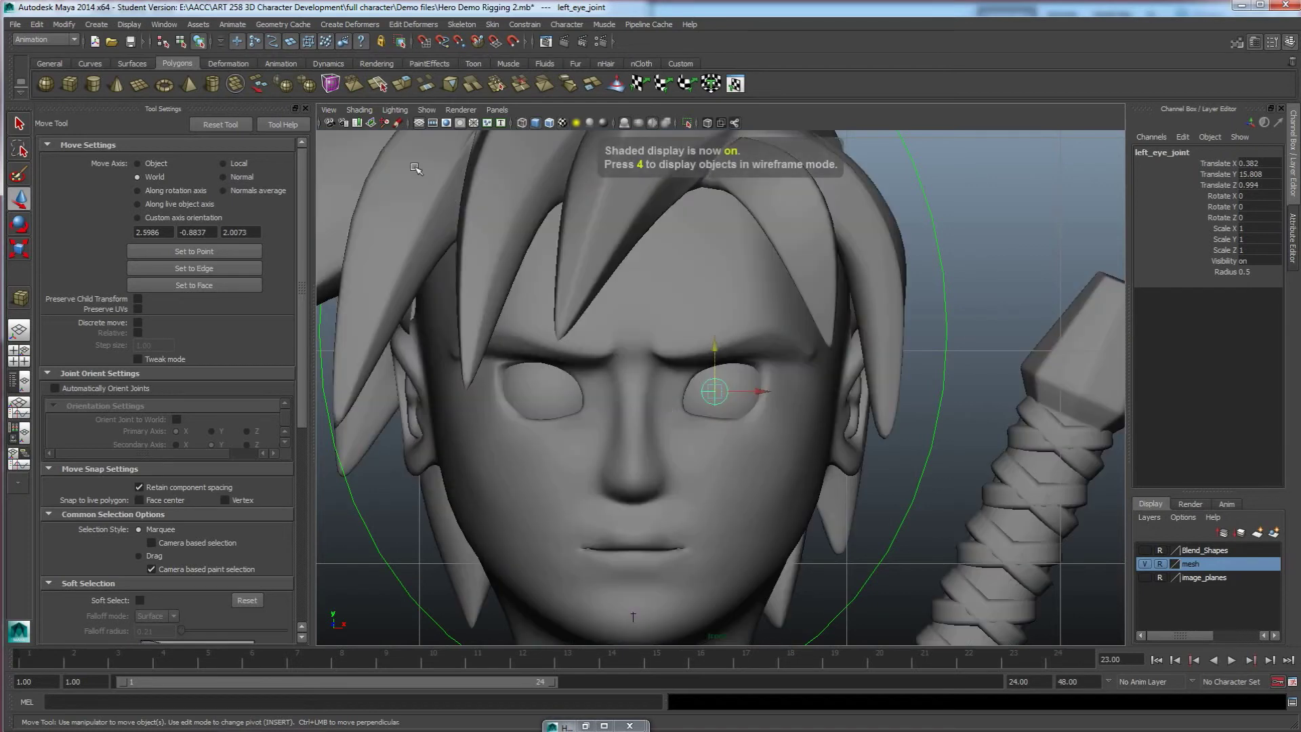
{"action": "left_click", "coordinate": [359, 110]}
{"action": "left_click", "coordinate": [385, 233]}
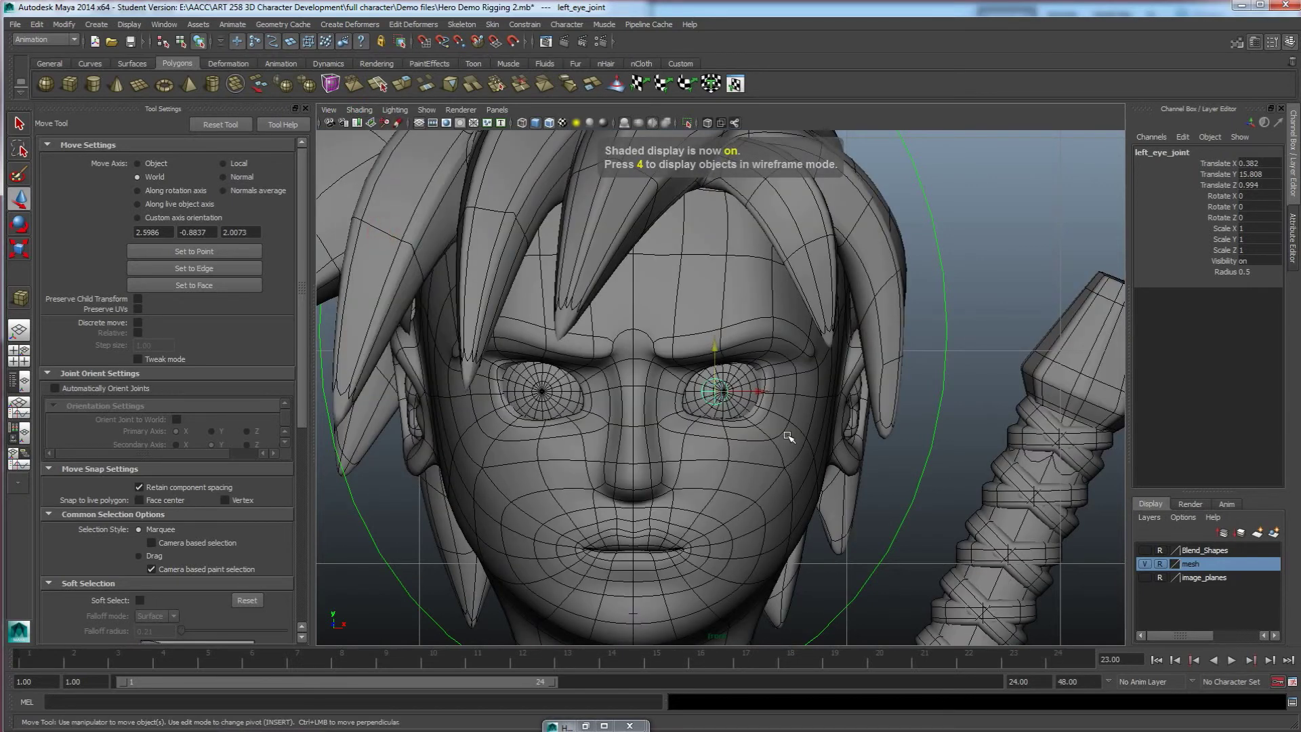
{"action": "scroll", "coordinate": [728, 385], "scroll_direction": "up", "scroll_amount": 4}
{"action": "scroll", "coordinate": [728, 385], "scroll_direction": "up", "scroll_amount": 1}
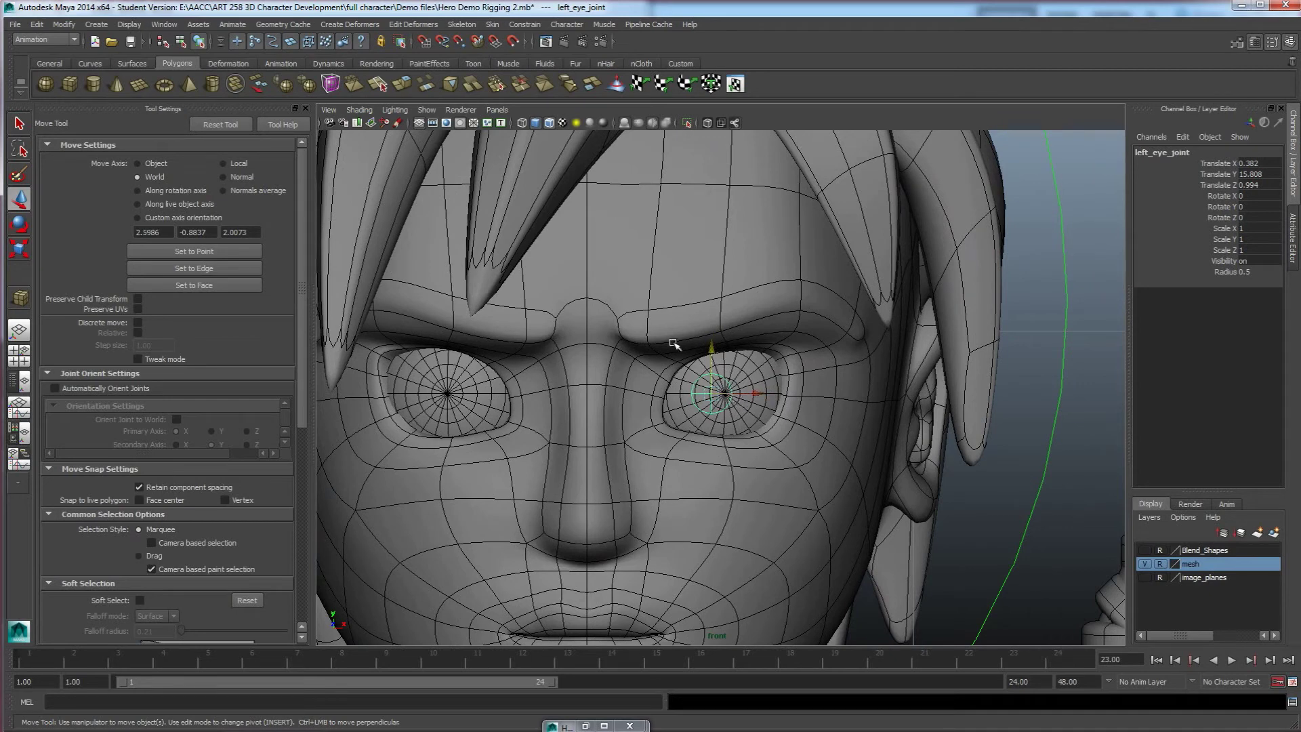
{"action": "left_click", "coordinate": [359, 110]}
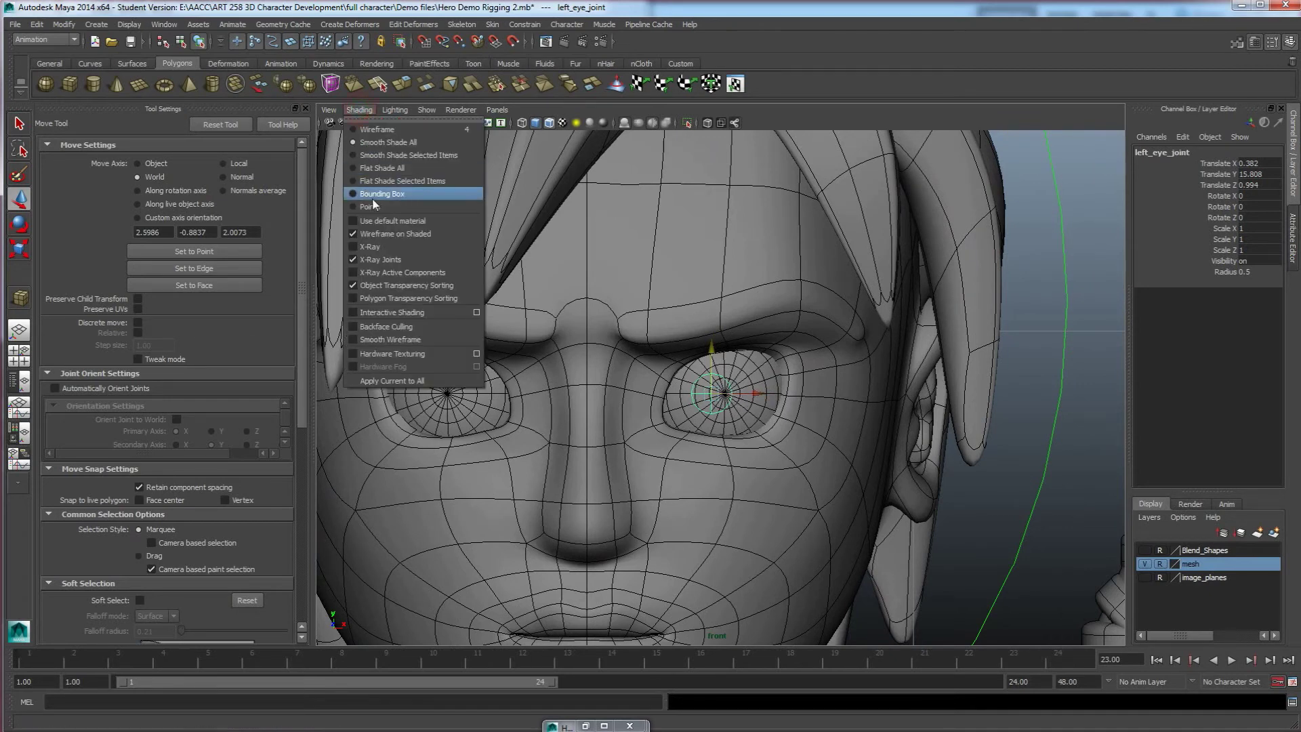
{"action": "left_click", "coordinate": [377, 238]}
{"action": "scroll", "coordinate": [655, 373], "scroll_direction": "down", "scroll_amount": 5}
{"action": "scroll", "coordinate": [704, 413], "scroll_direction": "up", "scroll_amount": 4}
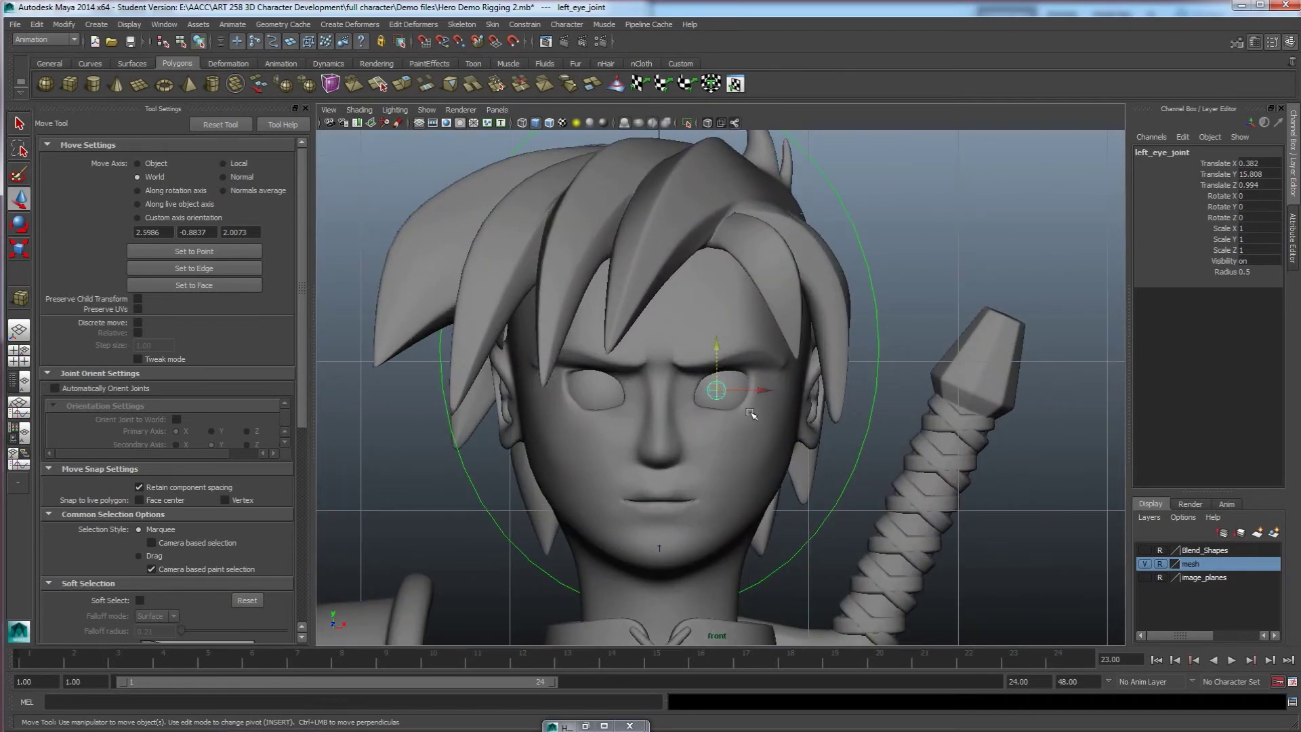
Step: Duplicate left_eye_joint and center the copy horizontally between the right eyeball's poles in wireframe, at about Translate X -0.388
{"action": "key", "text": "ctrl+d"}
{"action": "left_click_drag", "start_coordinate": [762, 393], "coordinate": [637, 397]}
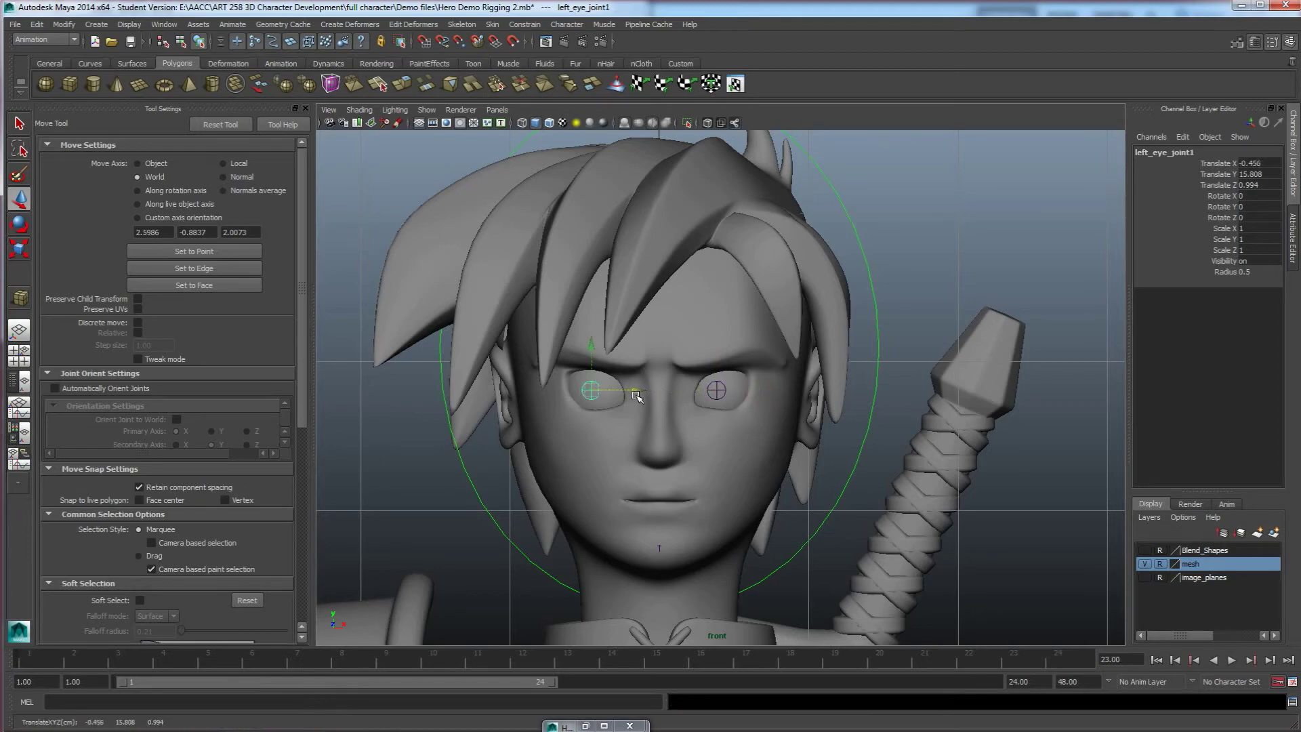
{"action": "key", "text": "4"}
{"action": "scroll", "coordinate": [637, 396], "scroll_direction": "up", "scroll_amount": 10}
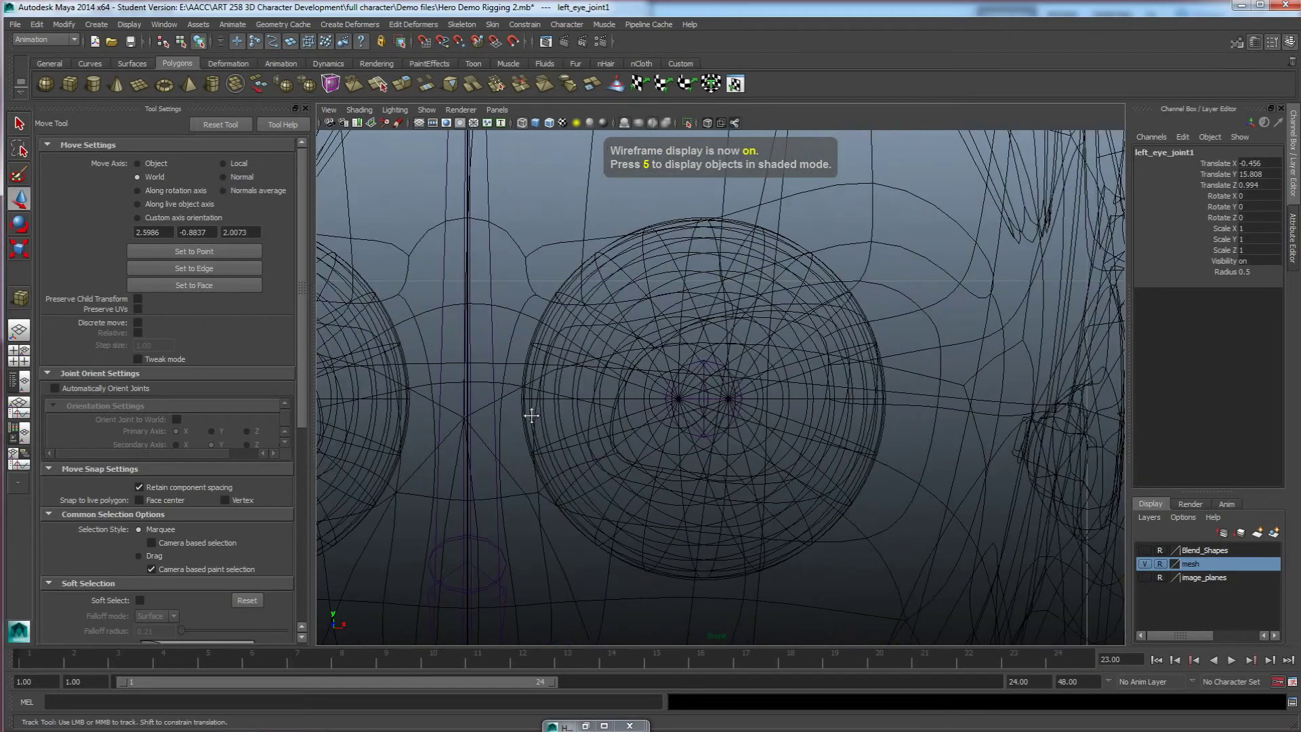
{"action": "scroll", "coordinate": [697, 415], "scroll_direction": "up", "scroll_amount": 3}
{"action": "left_click_drag", "start_coordinate": [689, 411], "coordinate": [753, 417]}
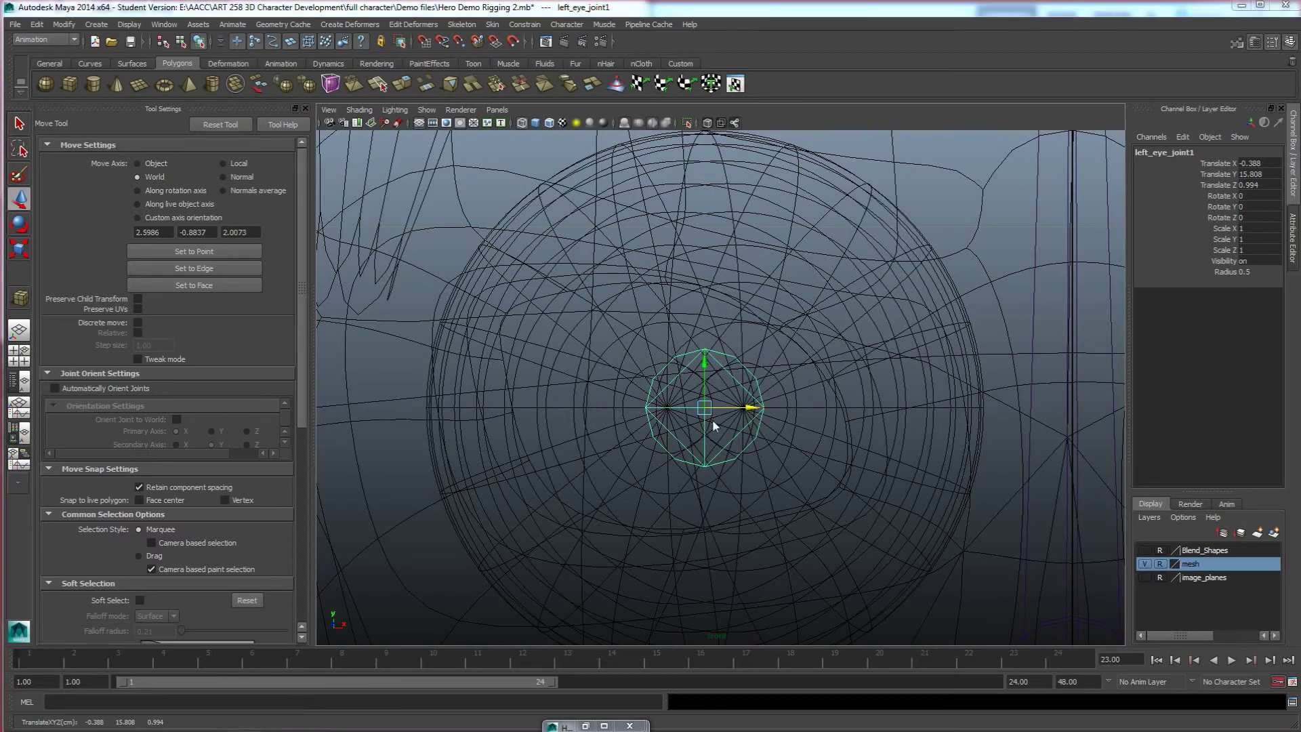
Step: Return to the full-size perspective view and rename the duplicated eye joint right_eye_joint
{"action": "key", "text": "space"}
{"action": "key", "text": "space"}
{"action": "left_click_drag", "start_coordinate": [933, 316], "coordinate": [968, 277], "text": "alt"}
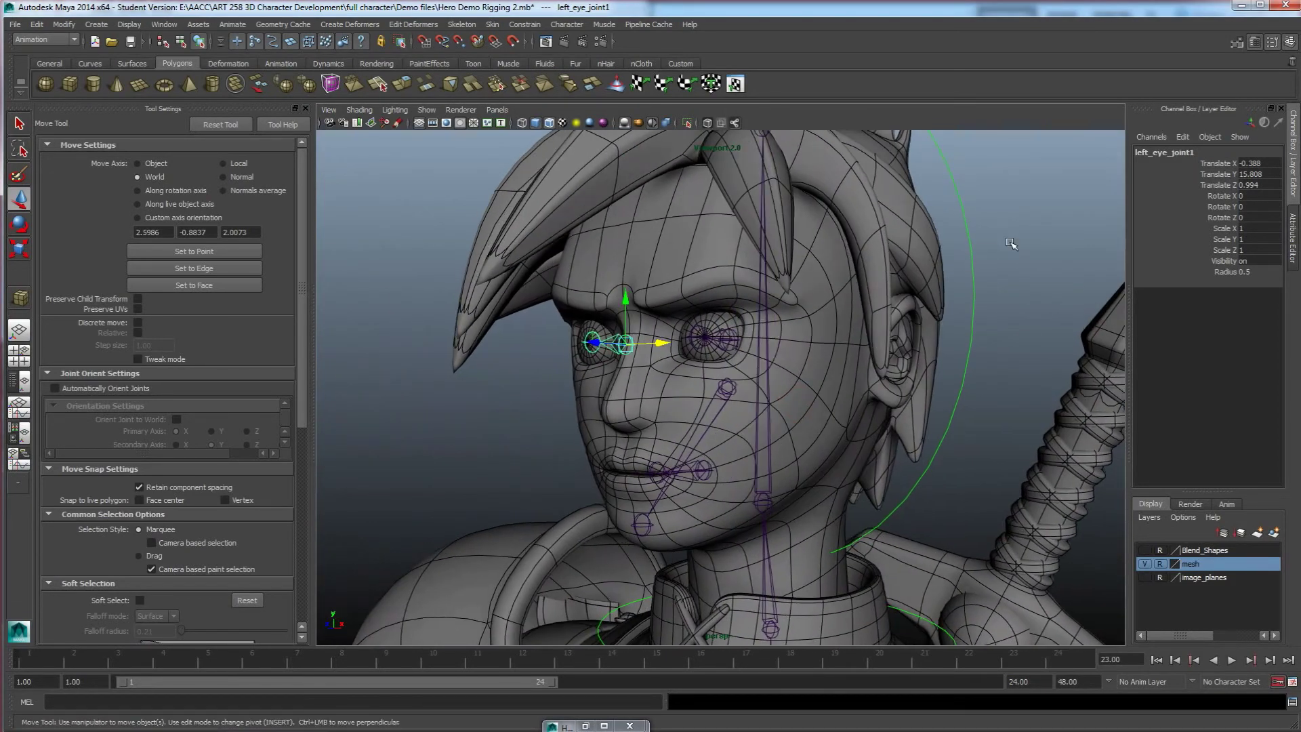
{"action": "left_click", "coordinate": [1150, 152]}
{"action": "type", "text": "right"}
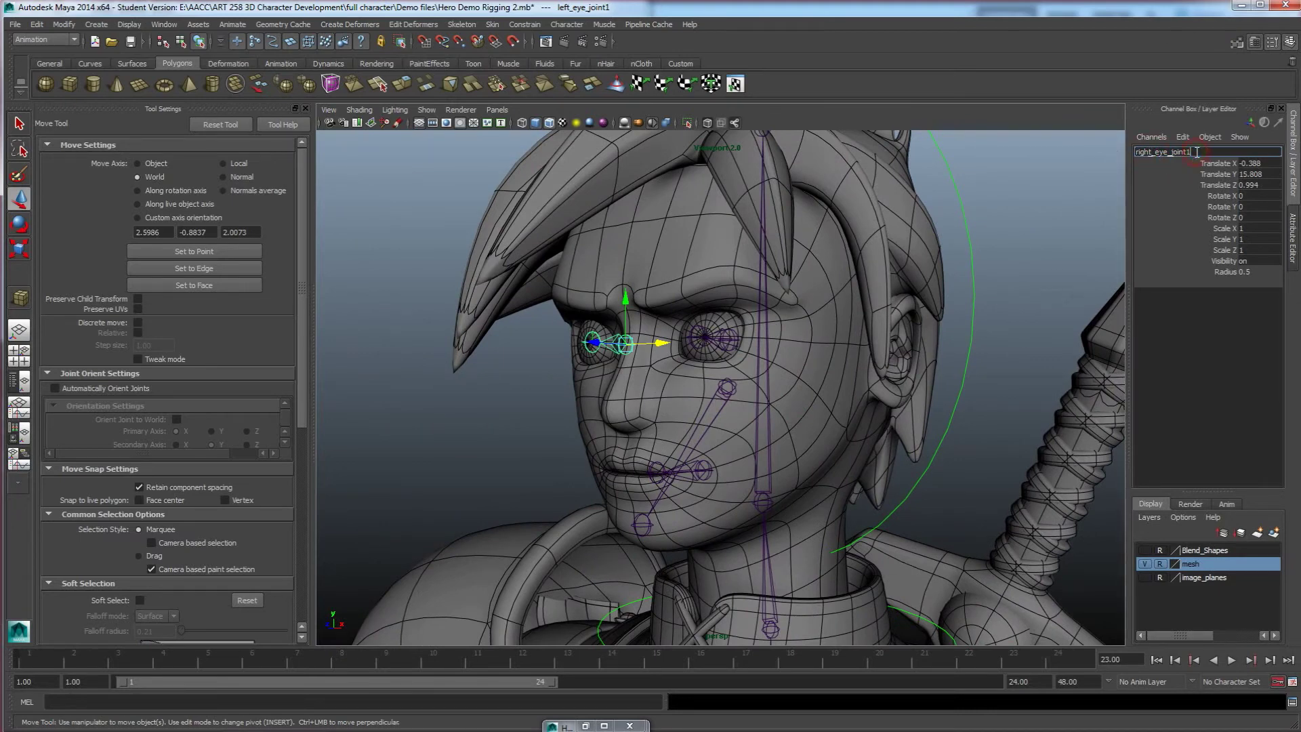
{"action": "key", "text": "Return"}
Step: Hide the wireframe overlay in the perspective view and frame the face joints from the side
{"action": "left_click_drag", "start_coordinate": [692, 343], "coordinate": [710, 375], "text": "alt"}
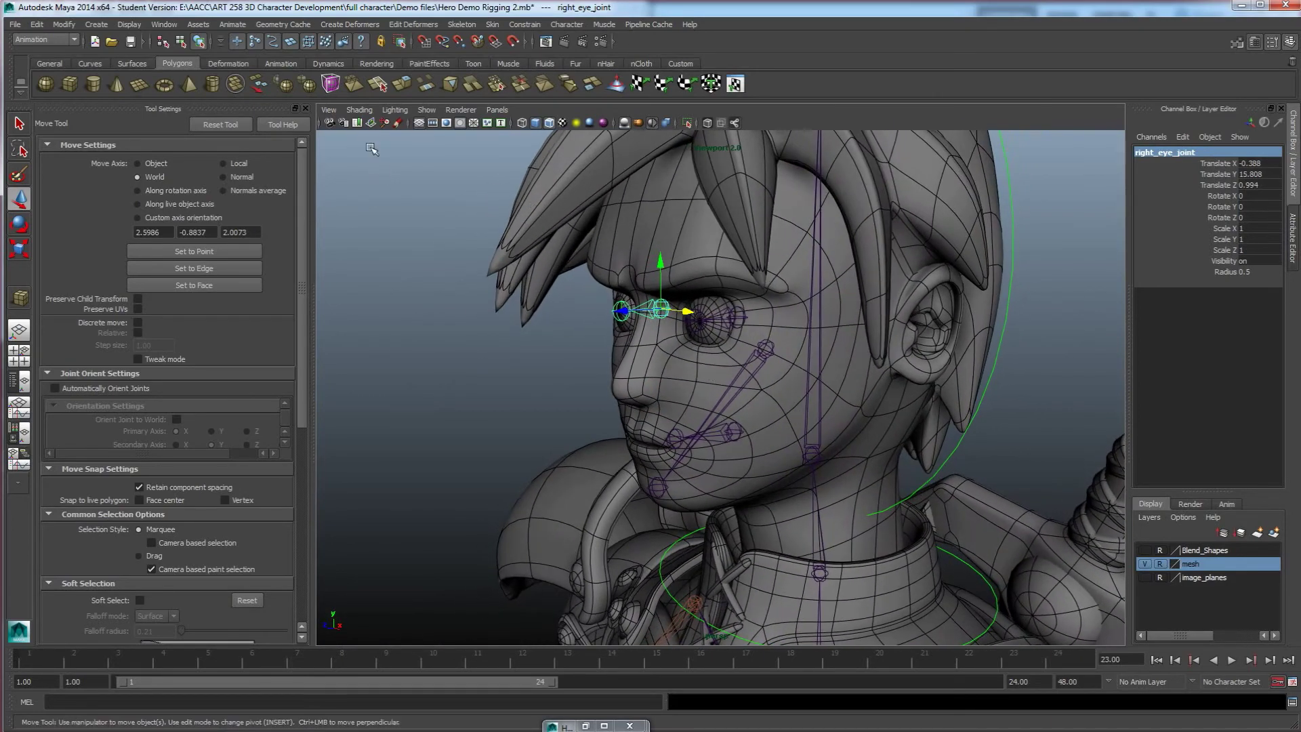
{"action": "left_click", "coordinate": [359, 109]}
{"action": "left_click", "coordinate": [400, 237]}
{"action": "mouse_move", "coordinate": [635, 350]}
{"action": "left_mouse_down", "text": "alt"}
{"action": "mouse_move", "coordinate": [589, 335]}
{"action": "mouse_move", "coordinate": [608, 348]}
{"action": "left_mouse_up", "text": "alt"}
{"action": "right_click_drag", "start_coordinate": [619, 360], "coordinate": [703, 390], "text": "alt"}
Step: Test-rotate jaw_joint on its own to see which joints follow, and undo the rotation
{"action": "left_click", "coordinate": [734, 360]}
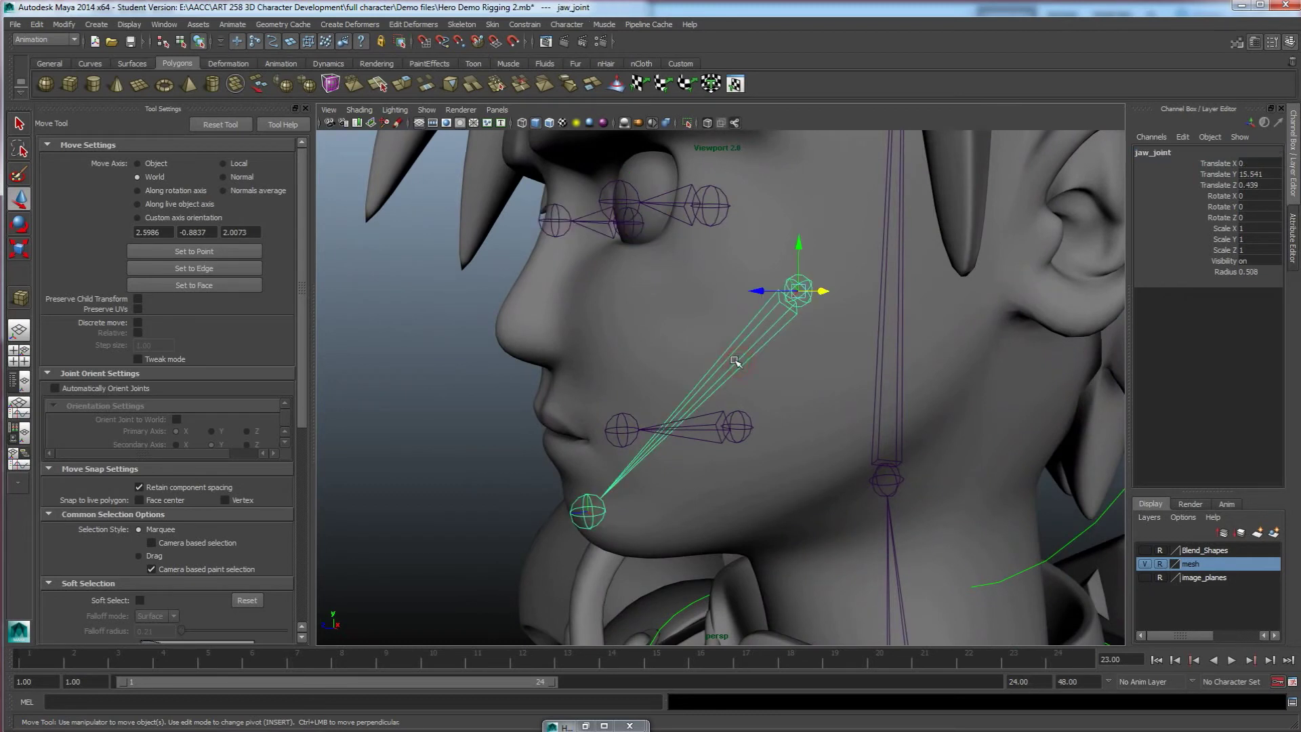
{"action": "key", "text": "e"}
{"action": "left_click_drag", "start_coordinate": [747, 300], "coordinate": [728, 328]}
{"action": "key", "text": "ctrl+z"}
{"action": "left_click_drag", "start_coordinate": [710, 445], "coordinate": [670, 394], "text": "alt"}
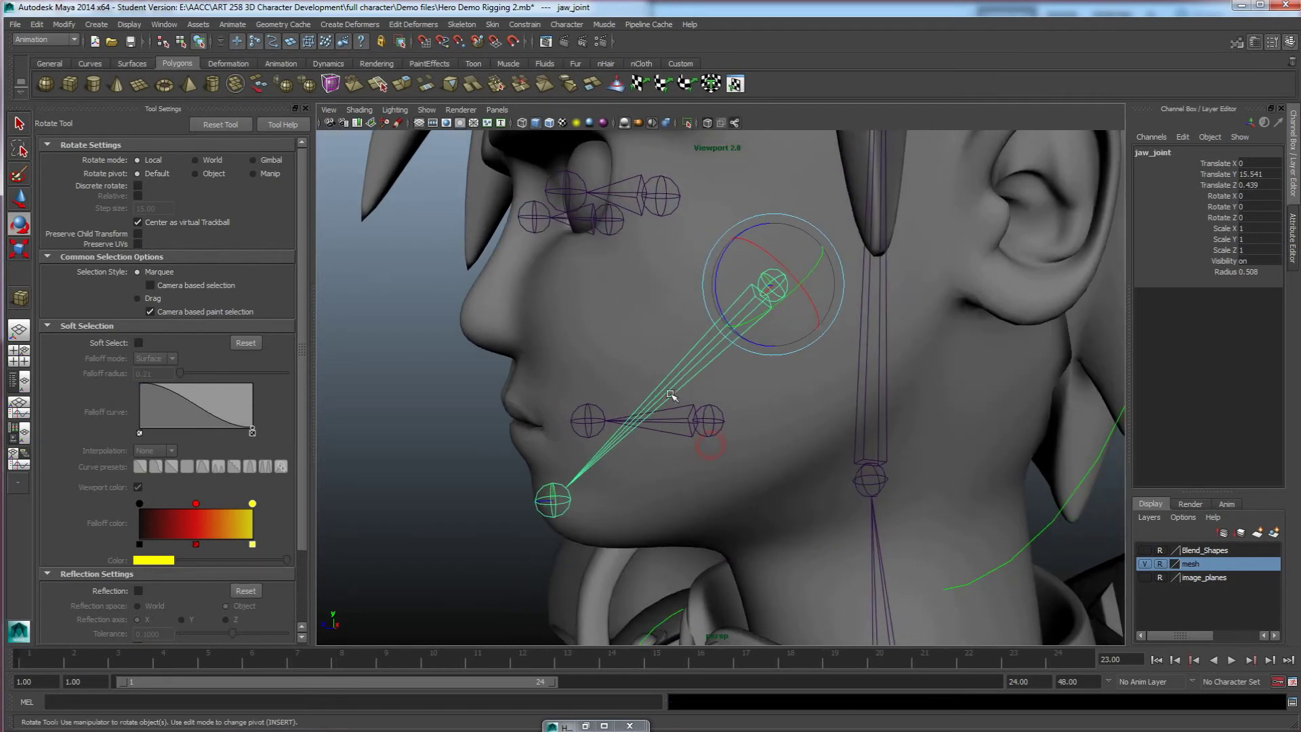
Step: Parent tongue_joint to jaw_joint and select tongue_joint through the joint hierarchy
{"action": "left_click", "coordinate": [696, 427]}
{"action": "left_click", "coordinate": [586, 419]}
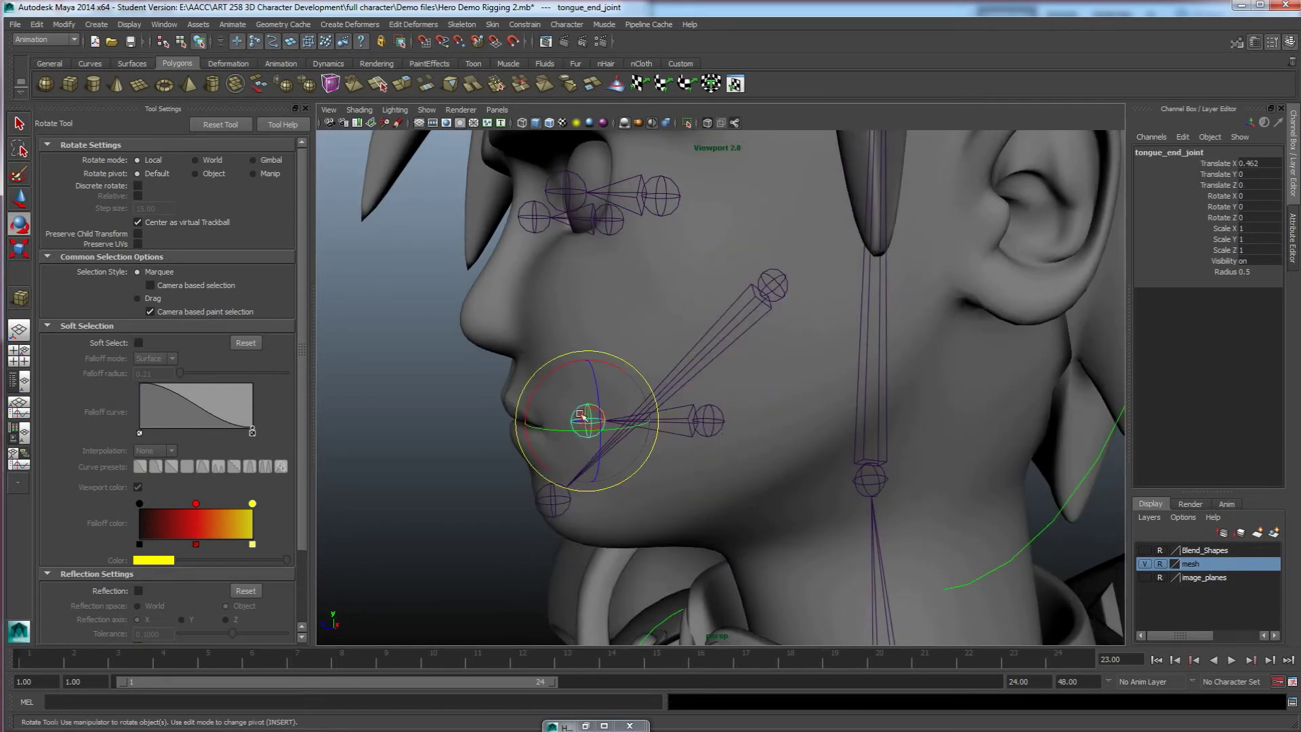
{"action": "left_click", "coordinate": [711, 420]}
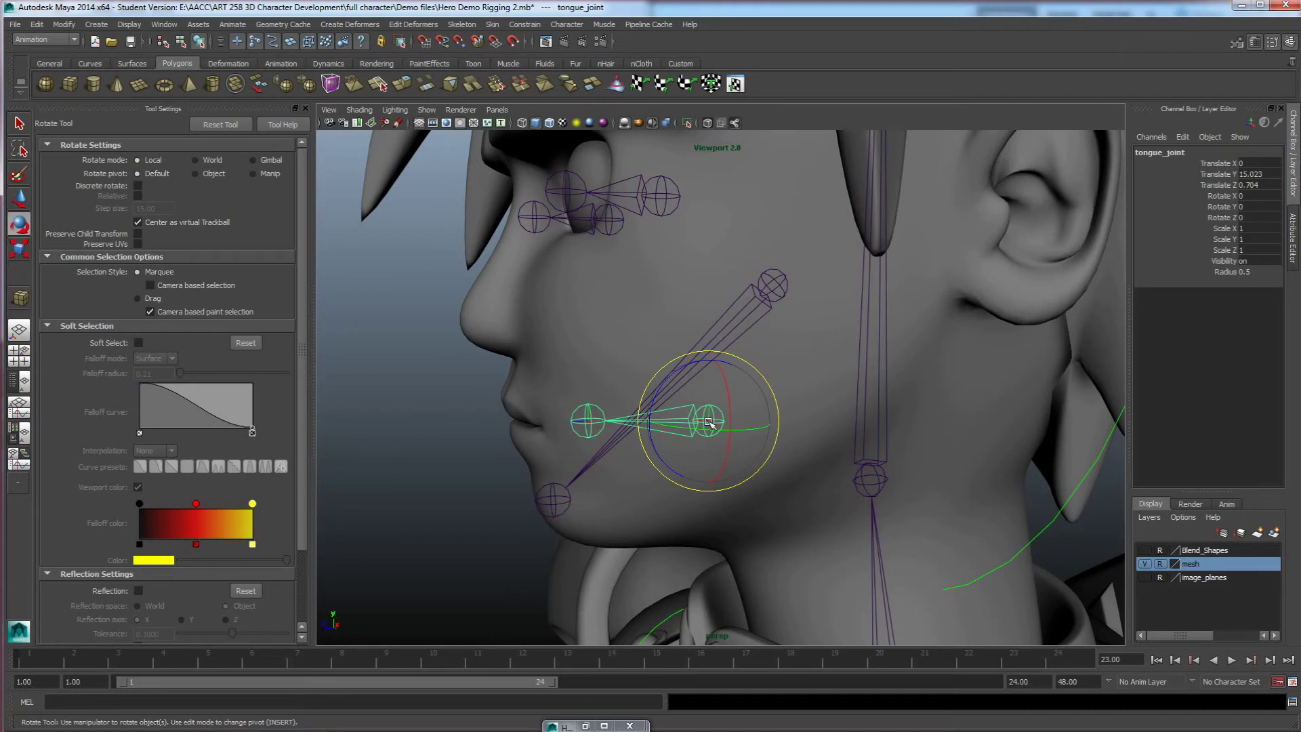
{"action": "left_click", "coordinate": [754, 300]}
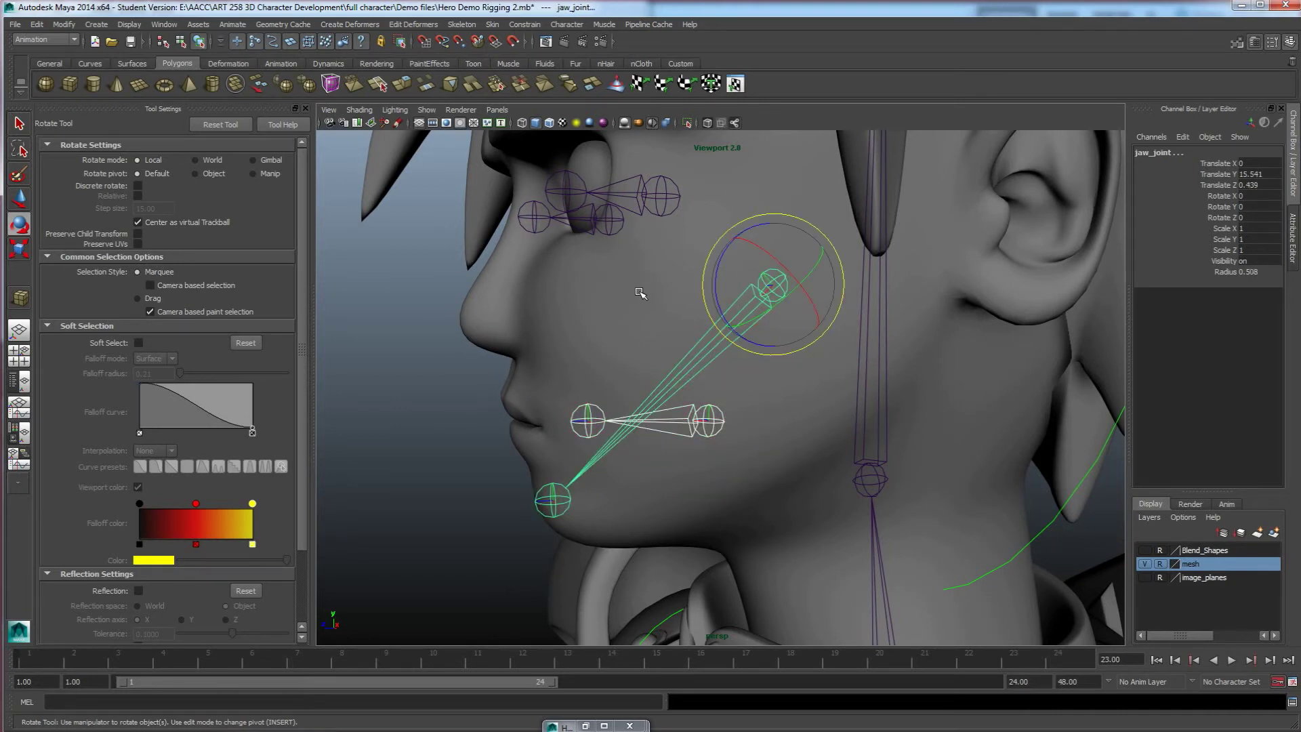
{"action": "key", "text": "Down"}
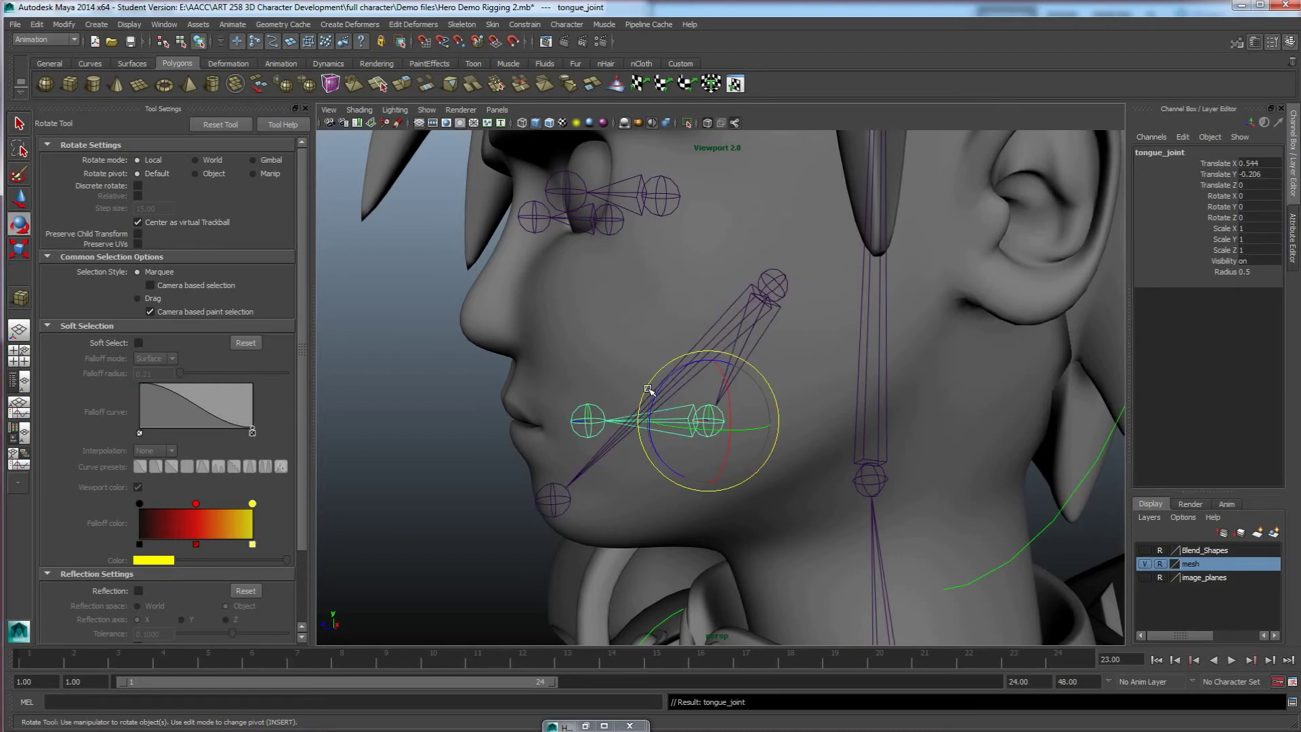
Step: Test-rotate jaw_joint and tongue_joint one at a time, undoing each rotation
{"action": "left_click", "coordinate": [717, 323]}
{"action": "left_click_drag", "start_coordinate": [716, 285], "coordinate": [624, 386]}
{"action": "key", "text": "ctrl+z"}
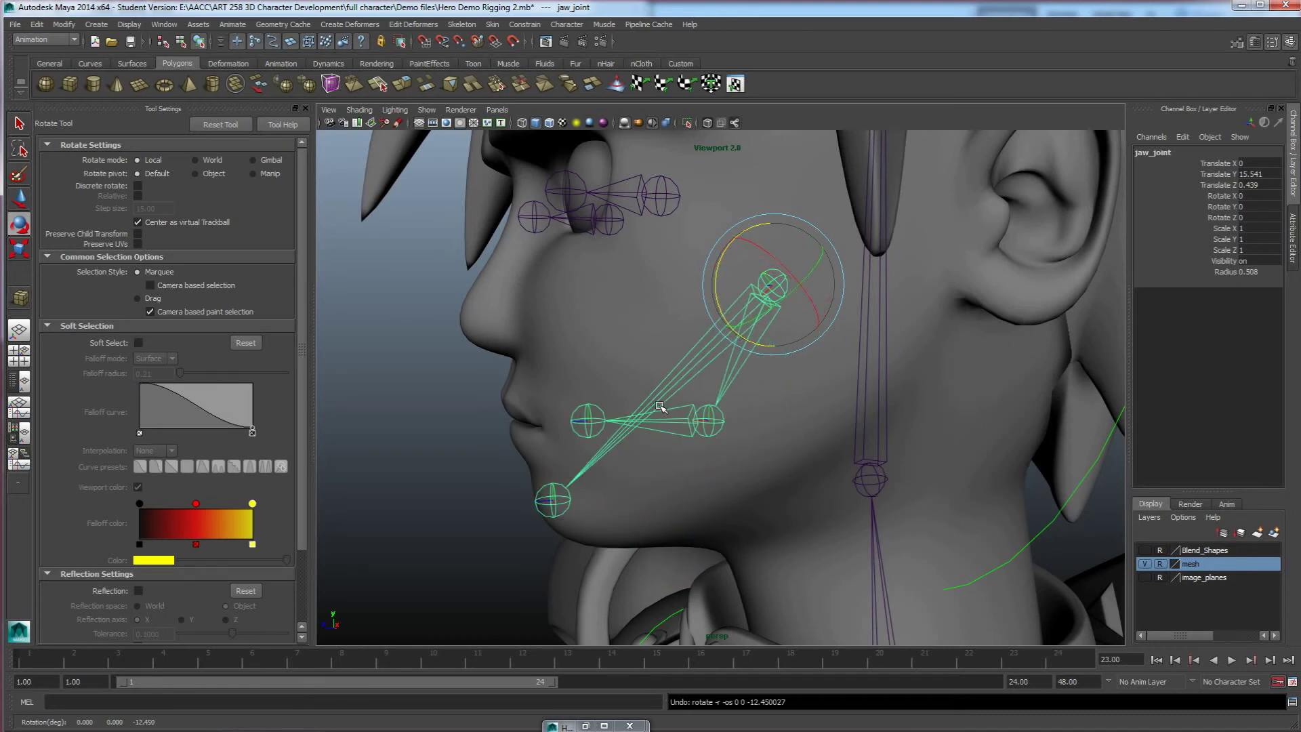
{"action": "left_click", "coordinate": [668, 424]}
{"action": "left_click_drag", "start_coordinate": [654, 395], "coordinate": [656, 371]}
{"action": "key", "text": "ctrl+z"}
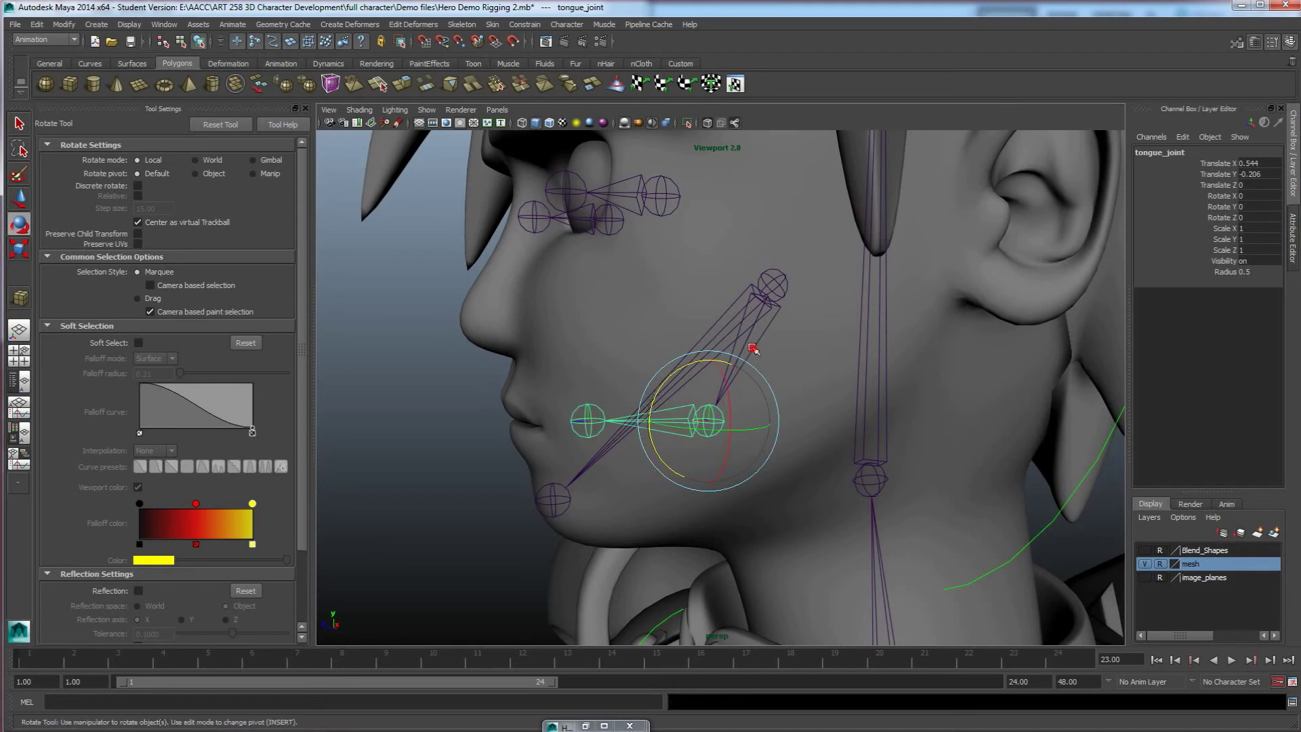
Step: Swing jaw_joint open and counter-rotate tongue_joint as a combined test, and undo both rotations
{"action": "left_click", "coordinate": [749, 351]}
{"action": "left_click_drag", "start_coordinate": [714, 305], "coordinate": [728, 374]}
{"action": "left_click", "coordinate": [740, 442]}
{"action": "left_click_drag", "start_coordinate": [721, 432], "coordinate": [715, 405]}
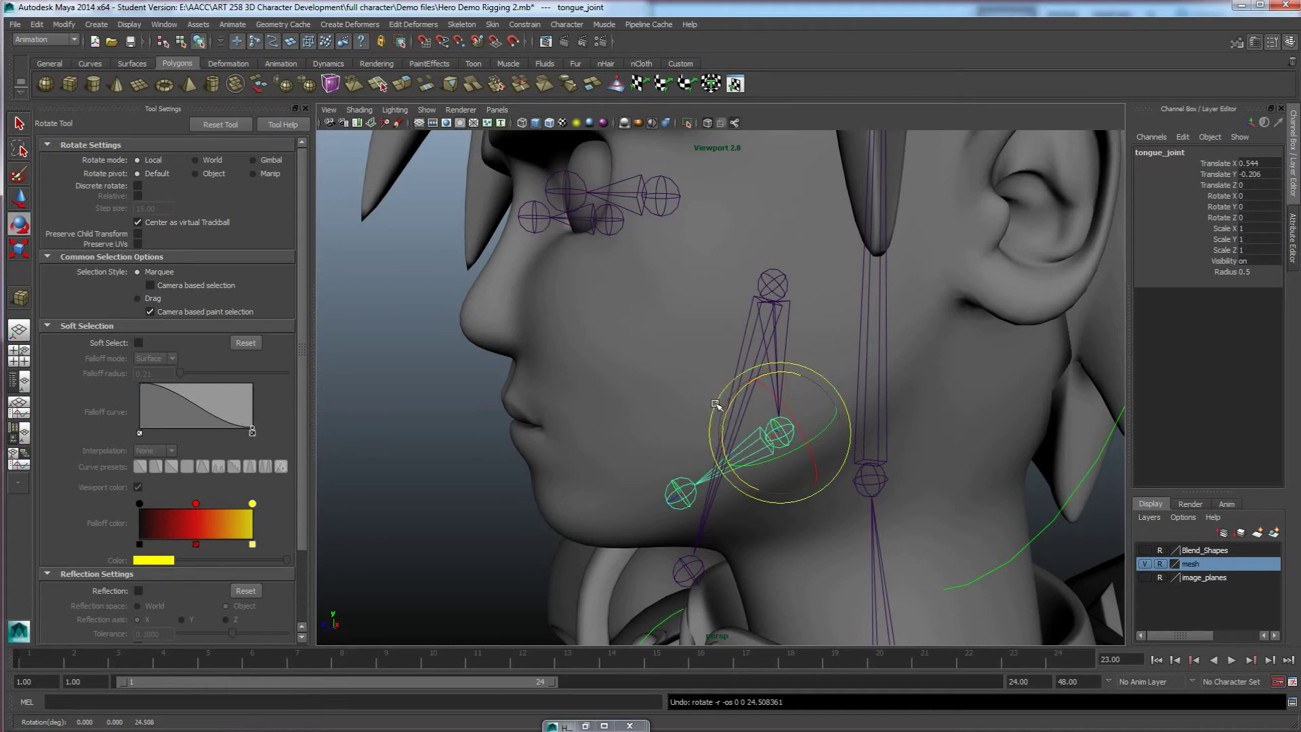
{"action": "key", "text": "ctrl+z"}
{"action": "key", "text": "ctrl+z"}
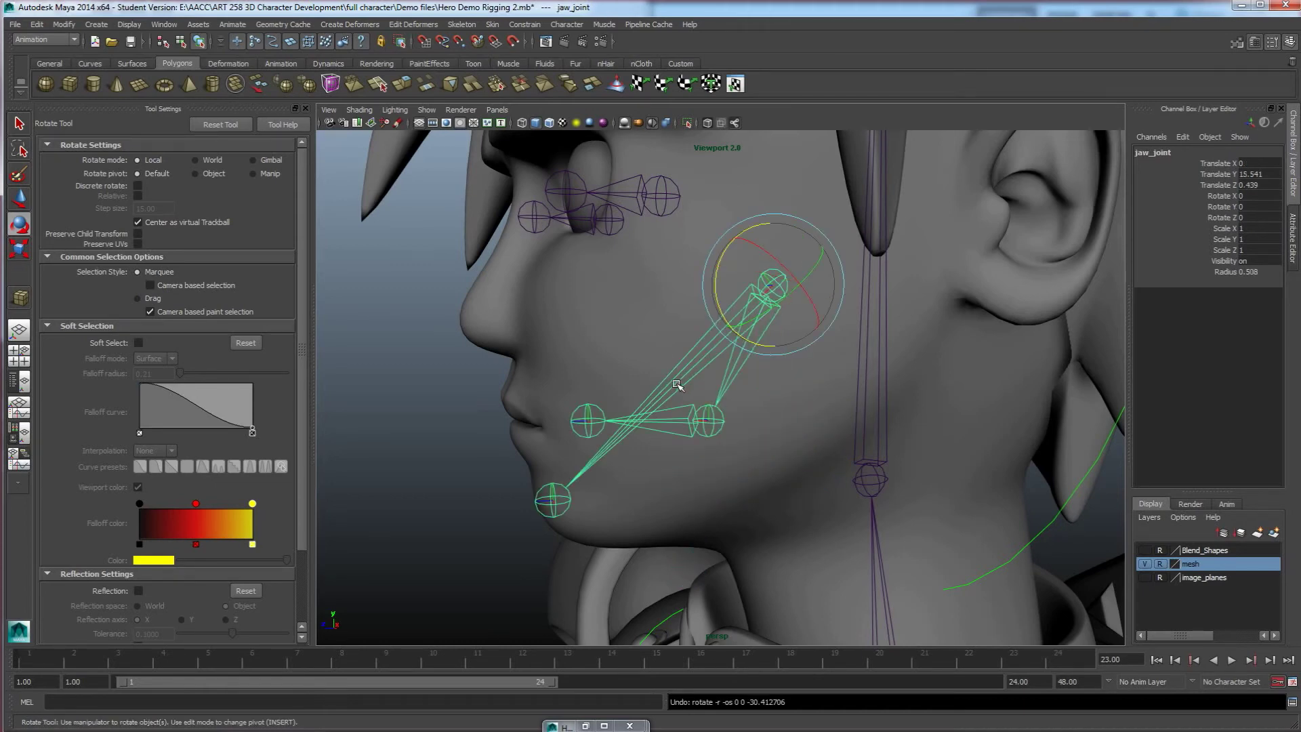
Step: Parent jaw_joint, with its tongue chain, to head_joint
{"action": "middle_click_drag", "start_coordinate": [617, 336], "coordinate": [674, 419], "text": "alt"}
{"action": "left_click_drag", "start_coordinate": [715, 409], "coordinate": [701, 406], "text": "alt"}
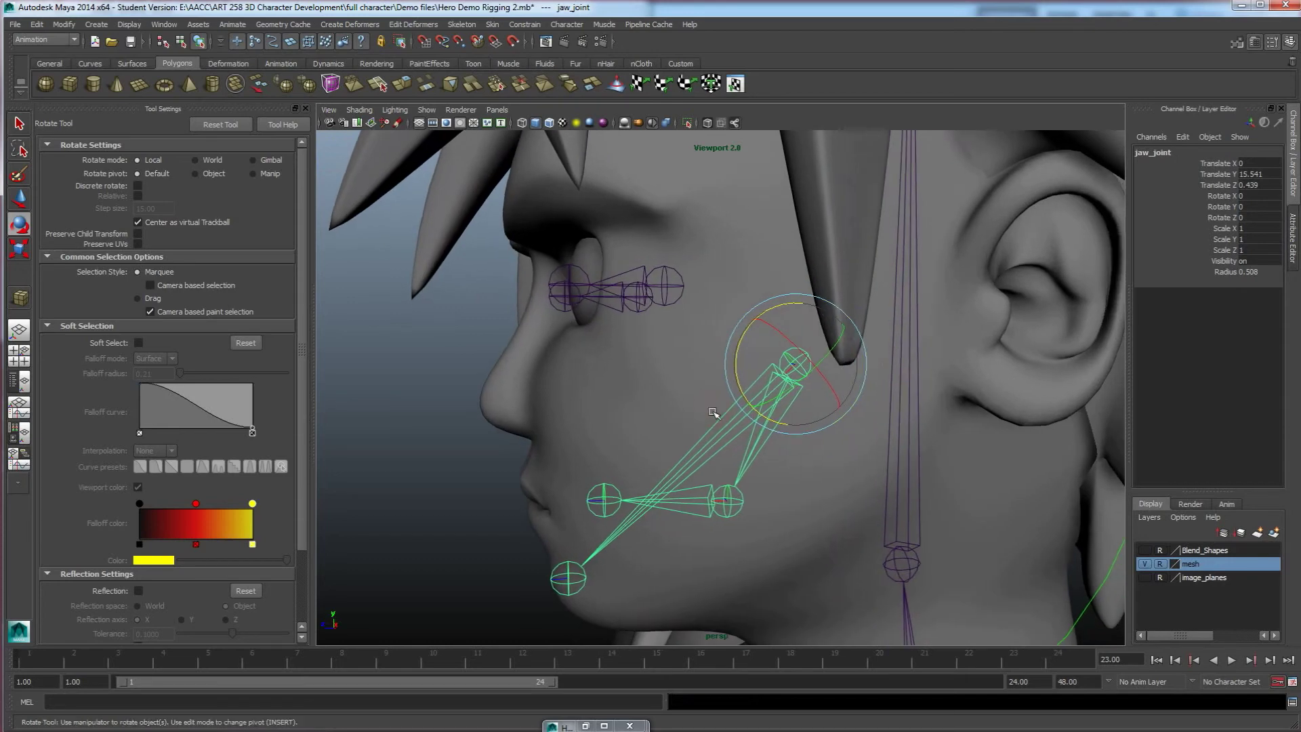
{"action": "middle_click_drag", "start_coordinate": [876, 491], "coordinate": [839, 442], "text": "alt"}
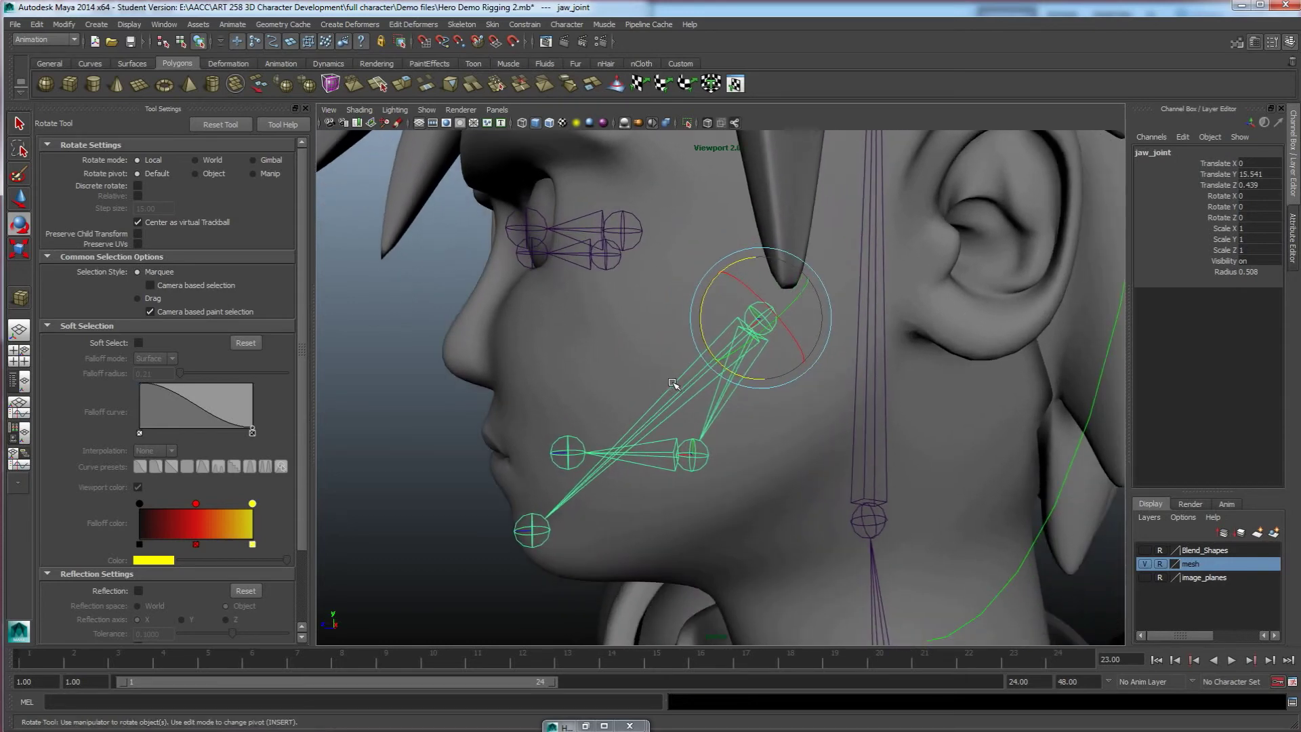
{"action": "left_click", "coordinate": [456, 453]}
{"action": "left_click", "coordinate": [673, 393]}
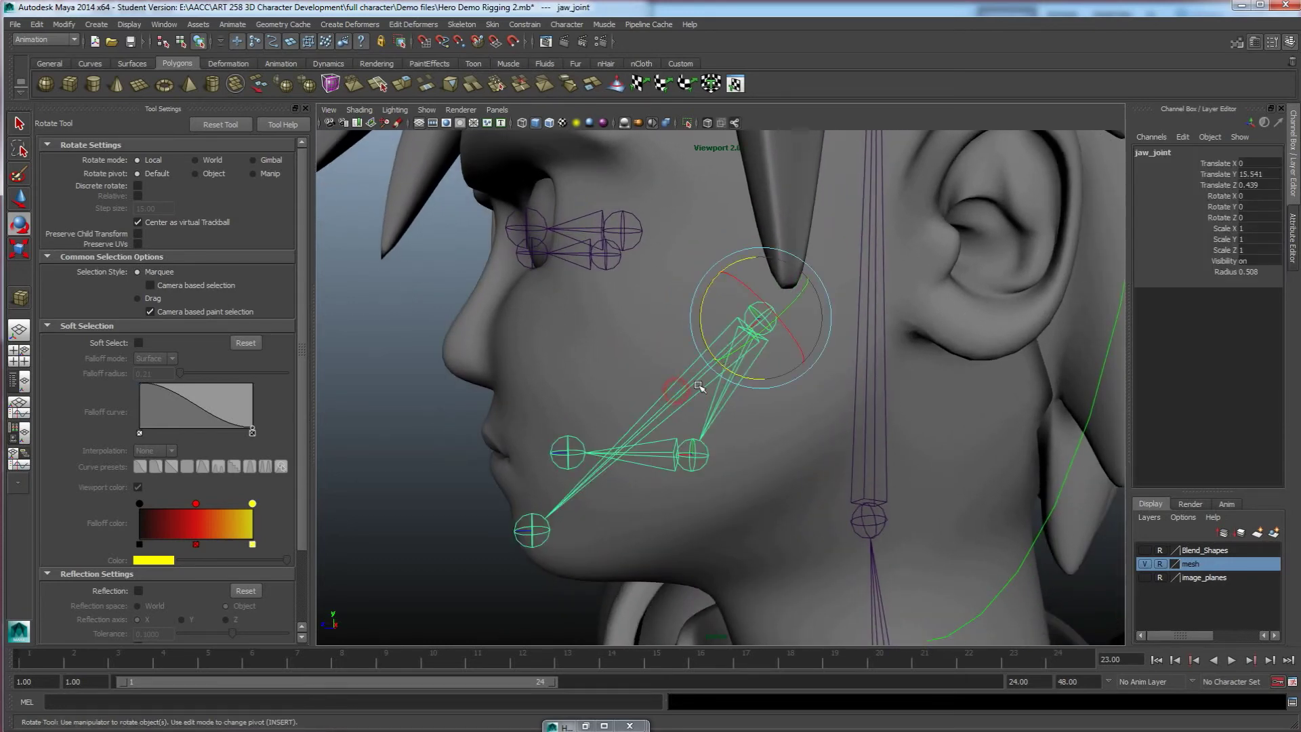
{"action": "left_click", "coordinate": [877, 441]}
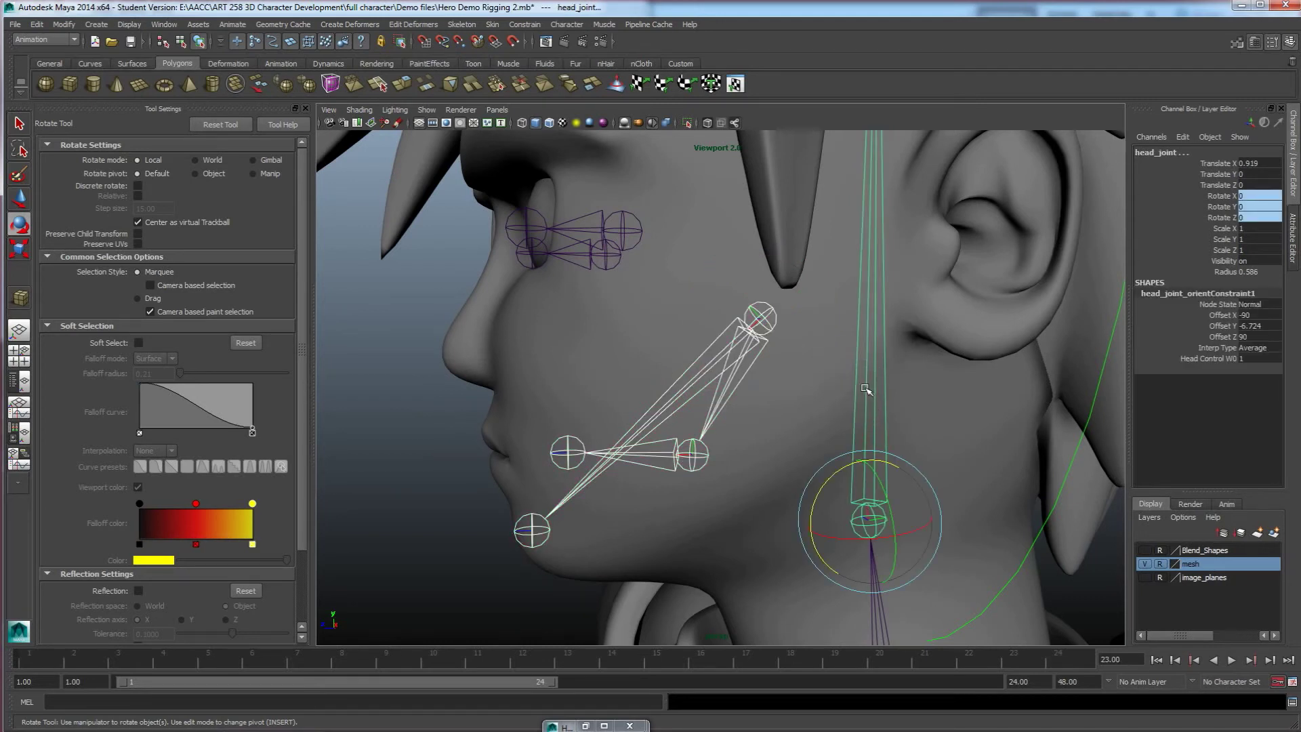
{"action": "key", "text": "Down"}
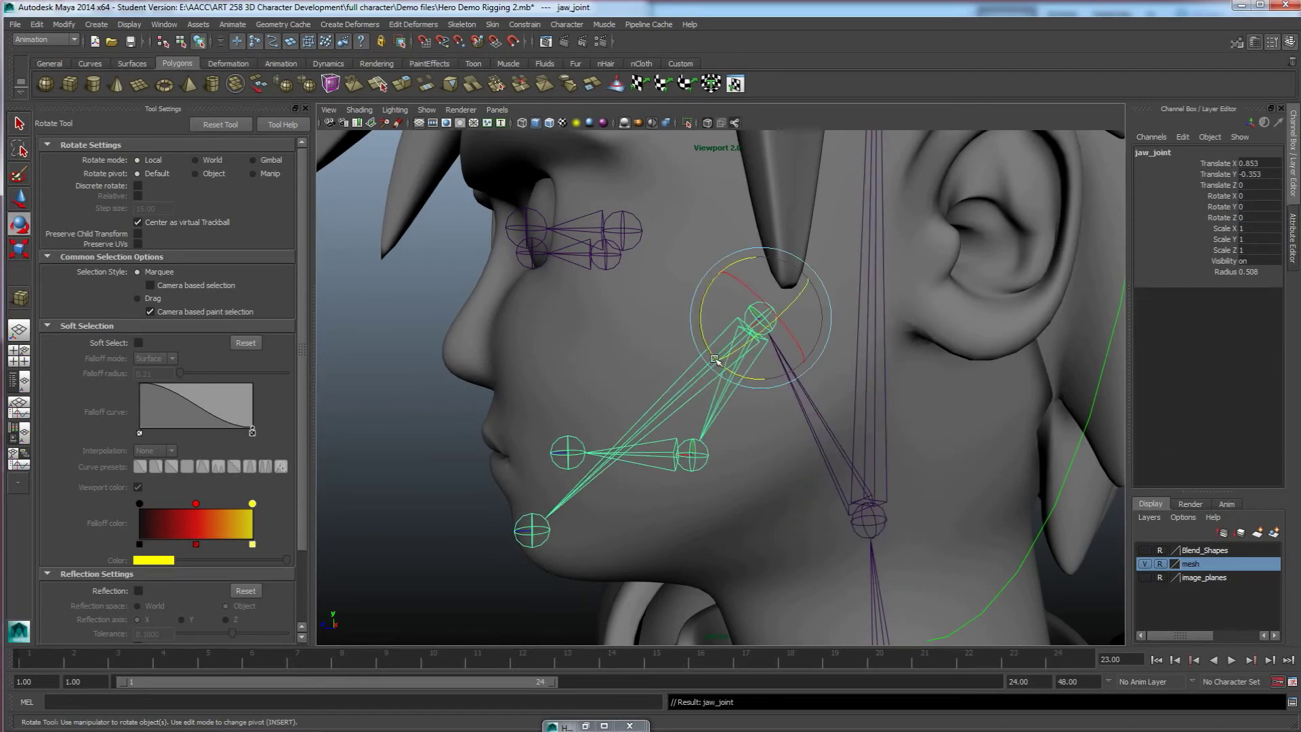
Step: Test-rotate head_joint with the jaw and tongue chain attached, and undo the rotation
{"action": "key", "text": "Up"}
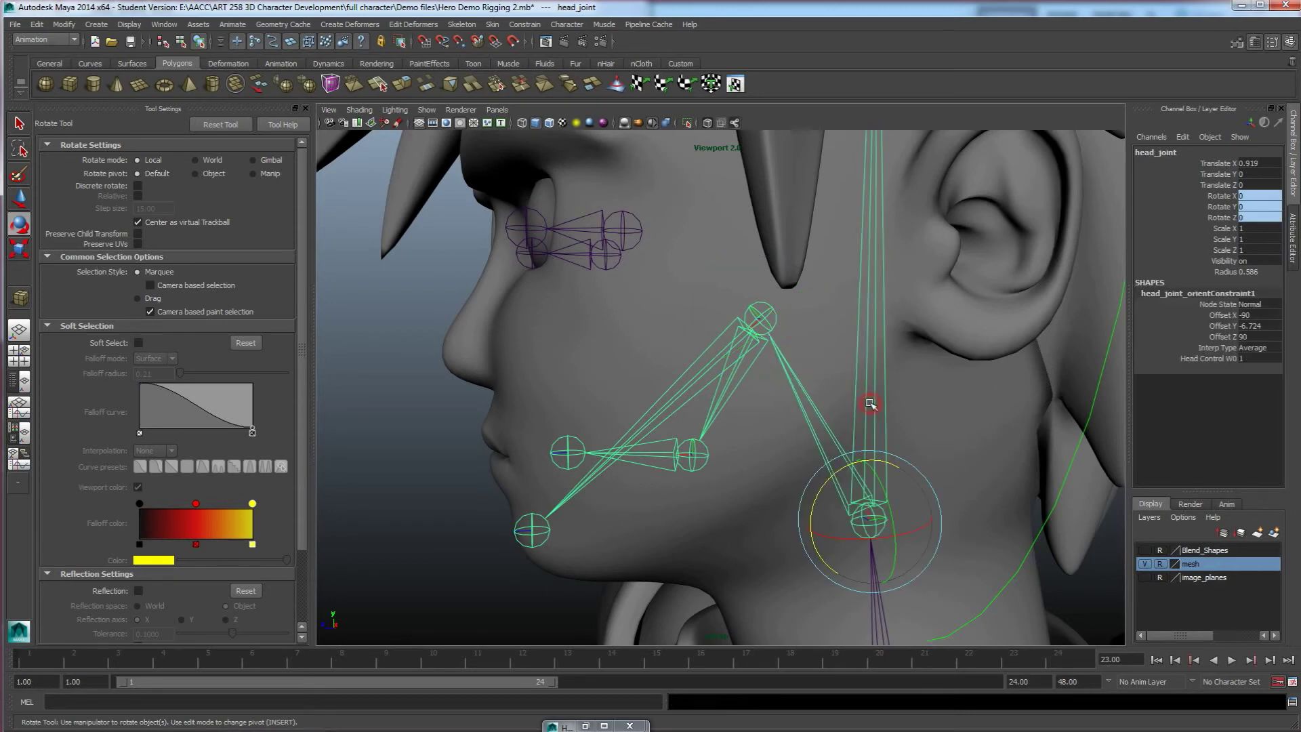
{"action": "scroll", "coordinate": [867, 404], "scroll_direction": "down", "scroll_amount": 4}
{"action": "left_click_drag", "start_coordinate": [778, 428], "coordinate": [749, 427]}
{"action": "key", "text": "ctrl+z"}
Step: Parent left_eye_joint to head_joint
{"action": "scroll", "coordinate": [714, 273], "scroll_direction": "up", "scroll_amount": 6}
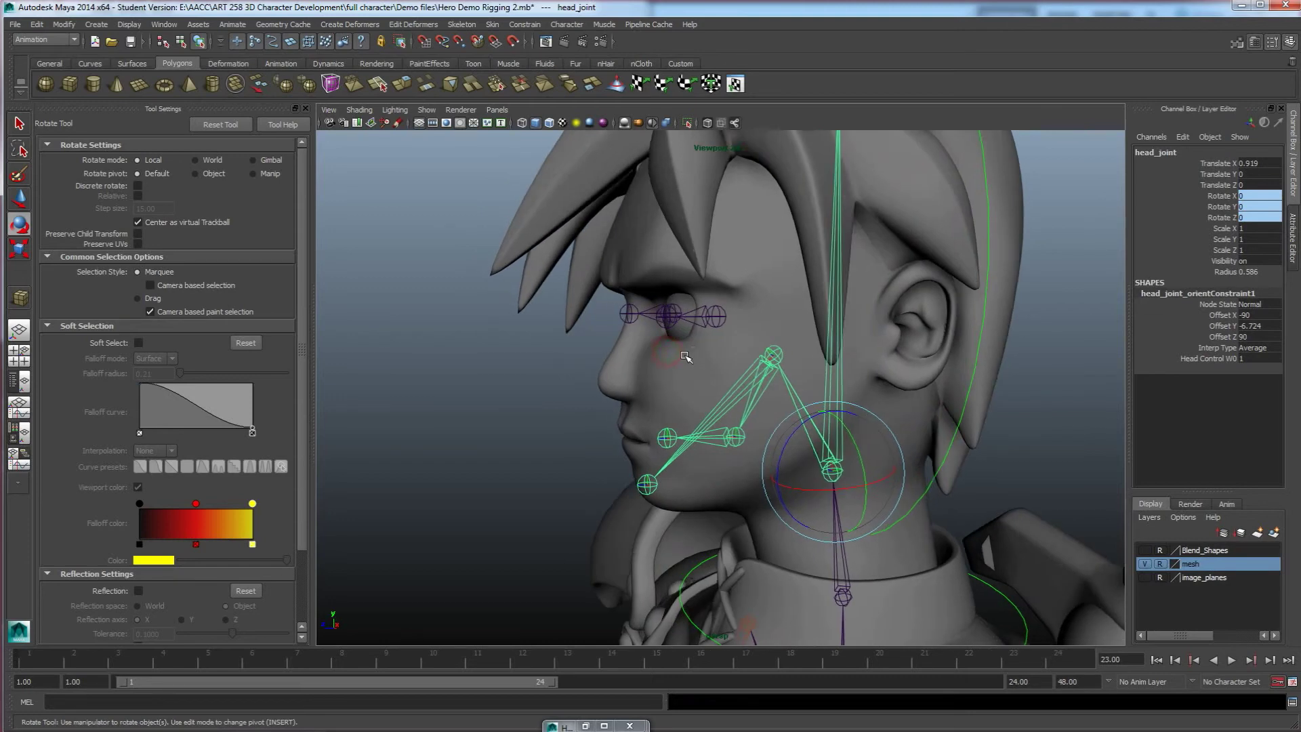
{"action": "left_click", "coordinate": [713, 273]}
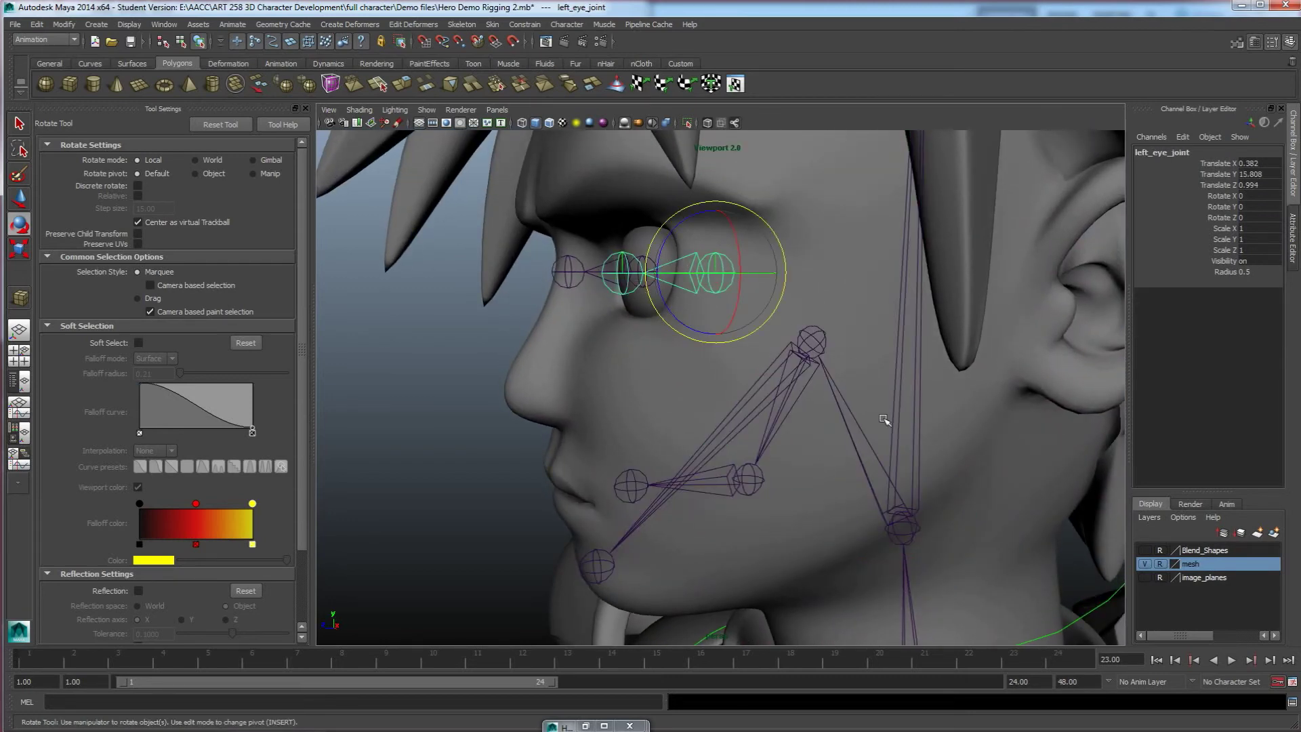
{"action": "left_click", "coordinate": [899, 404]}
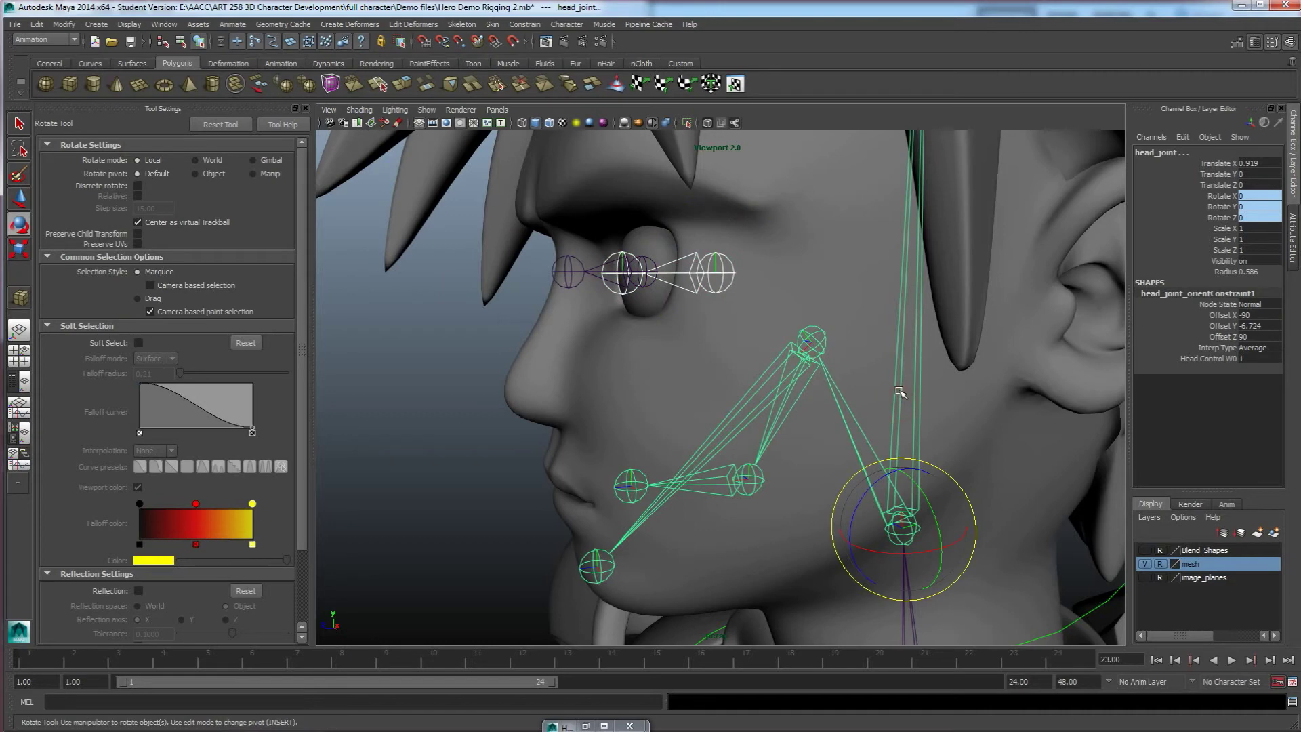
{"action": "key", "text": "p"}
Step: Parent right_eye_joint to head_joint
{"action": "mouse_move", "coordinate": [699, 350]}
{"action": "left_mouse_down", "text": "alt"}
{"action": "mouse_move", "coordinate": [720, 357]}
{"action": "mouse_move", "coordinate": [708, 342]}
{"action": "left_mouse_up", "text": "alt"}
{"action": "left_click", "coordinate": [691, 318]}
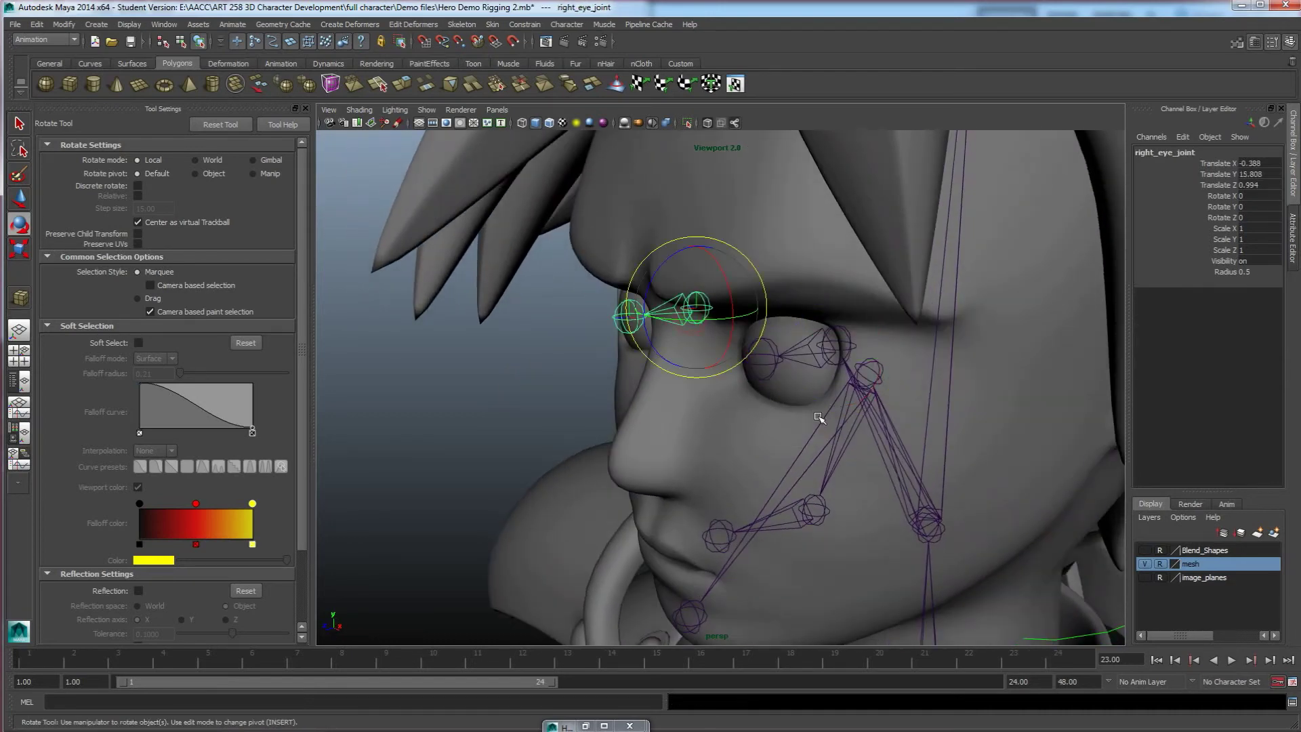
{"action": "left_click_drag", "start_coordinate": [818, 417], "coordinate": [930, 449], "text": "alt"}
{"action": "left_click", "coordinate": [894, 404], "text": "shift"}
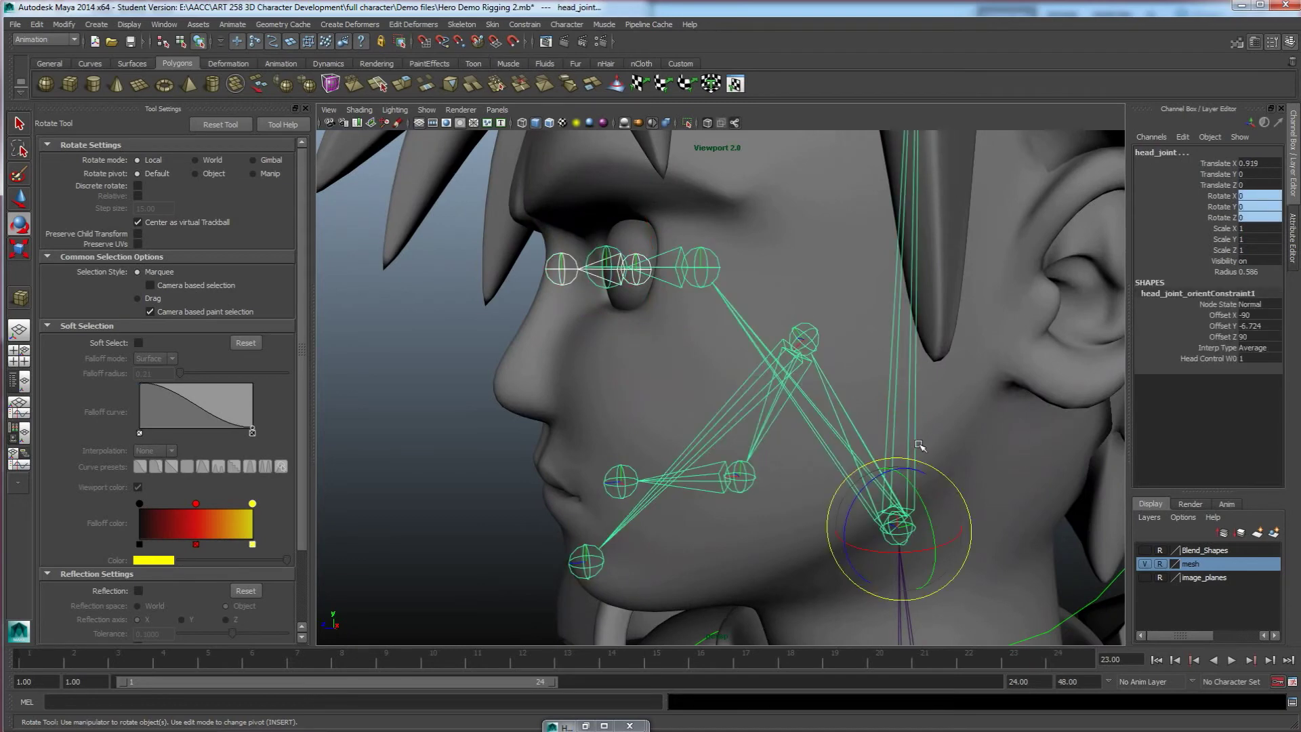
{"action": "key", "text": "p"}
Step: Test-rotate head_control to check that the eye, jaw and tongue joints follow the head, and undo the rotations
{"action": "scroll", "coordinate": [759, 386], "scroll_direction": "down", "scroll_amount": 6}
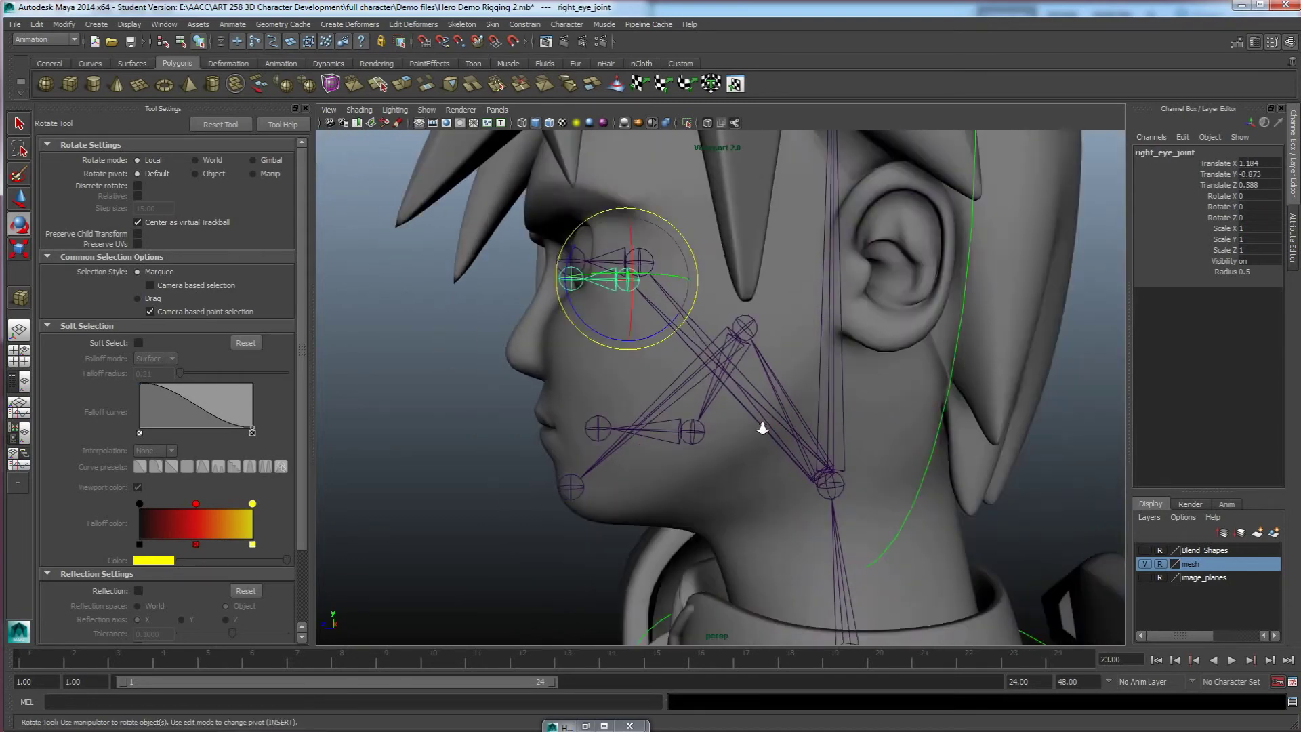
{"action": "left_click", "coordinate": [887, 374]}
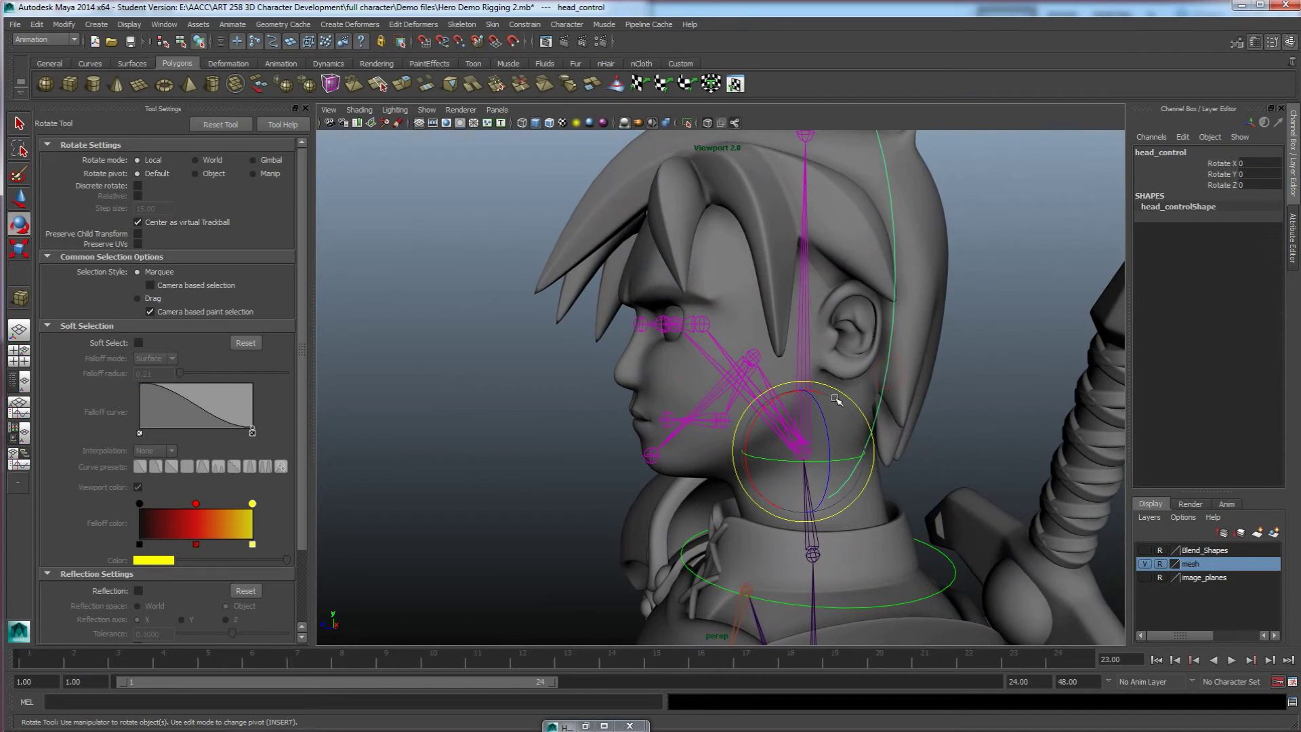
{"action": "mouse_move", "coordinate": [807, 456]}
{"action": "left_mouse_down"}
{"action": "mouse_move", "coordinate": [855, 467]}
{"action": "mouse_move", "coordinate": [786, 473]}
{"action": "mouse_move", "coordinate": [867, 471]}
{"action": "mouse_move", "coordinate": [785, 471]}
{"action": "left_mouse_up"}
{"action": "left_click_drag", "start_coordinate": [806, 392], "coordinate": [748, 443]}
{"action": "key", "text": "ctrl+z"}
{"action": "key", "text": "ctrl+z"}
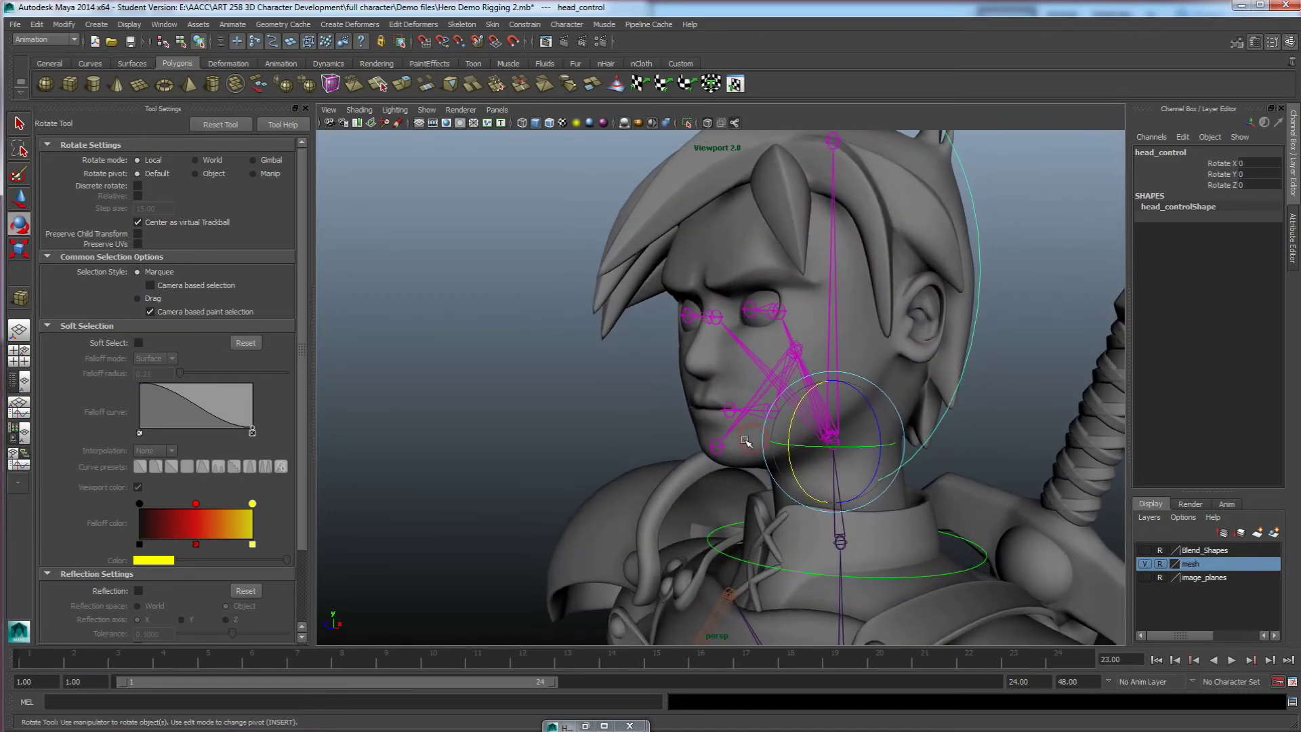
Step: Create a NURBS circle on the grid in front of the character's feet
{"action": "left_click_drag", "start_coordinate": [755, 418], "coordinate": [587, 477], "text": "alt"}
{"action": "left_click", "coordinate": [584, 475]}
{"action": "left_click_drag", "start_coordinate": [686, 427], "coordinate": [732, 407], "text": "alt"}
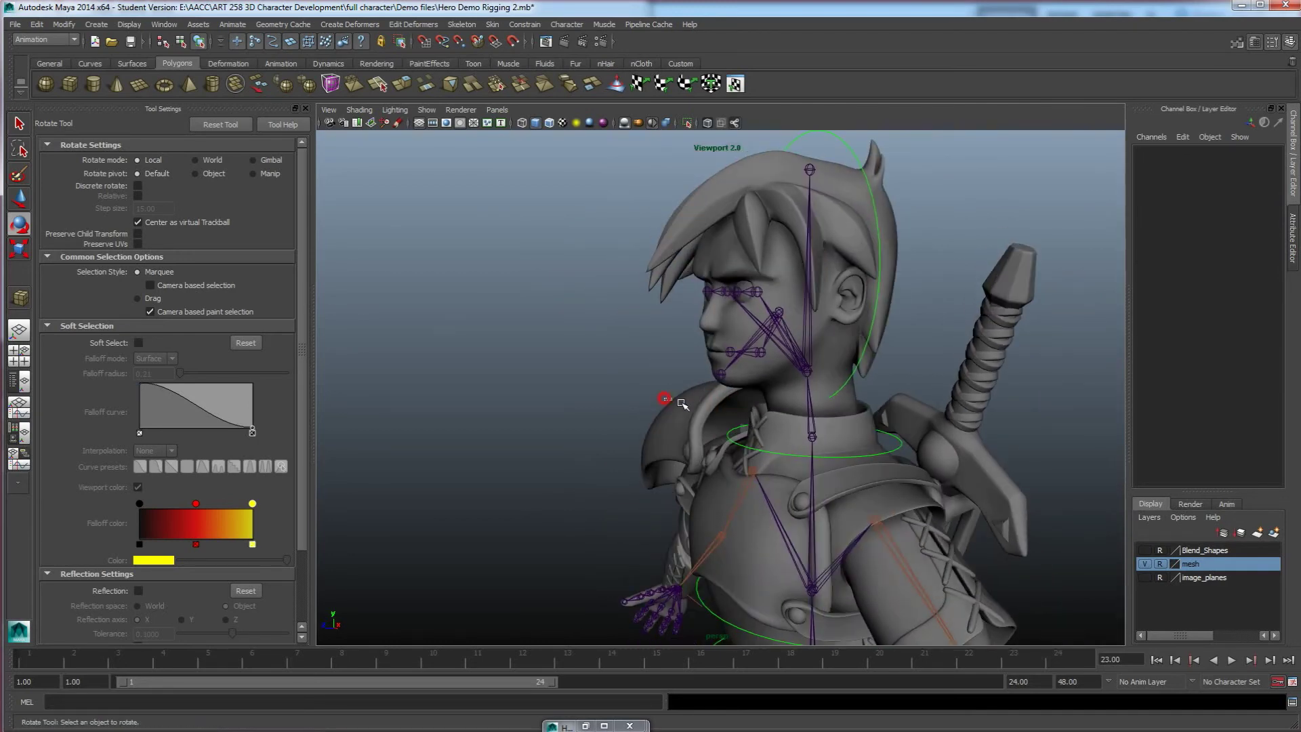
{"action": "scroll", "coordinate": [656, 417], "scroll_direction": "down", "scroll_amount": 5}
{"action": "middle_click_drag", "start_coordinate": [640, 453], "coordinate": [686, 359], "text": "alt"}
{"action": "left_click_drag", "start_coordinate": [679, 383], "coordinate": [683, 385], "text": "alt"}
{"action": "left_click_drag", "start_coordinate": [599, 363], "coordinate": [640, 353], "text": "alt"}
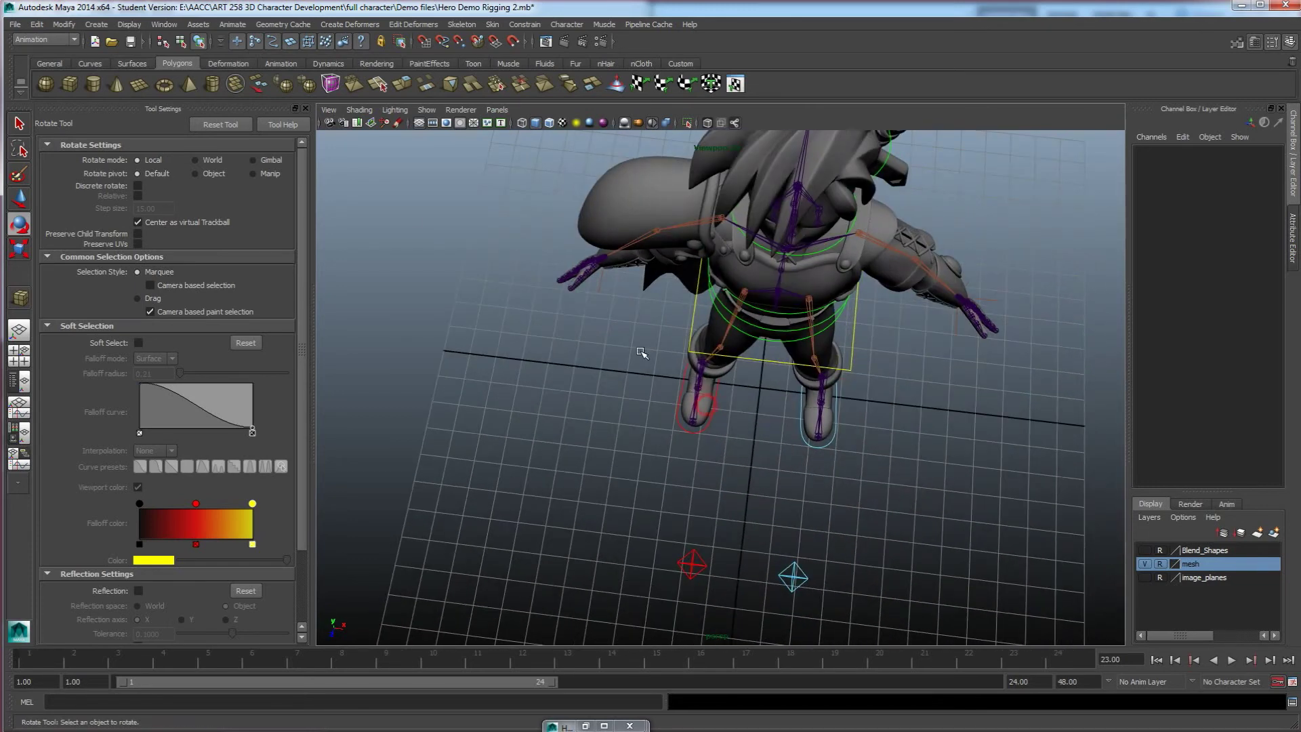
{"action": "left_click", "coordinate": [90, 63]}
{"action": "left_click", "coordinate": [44, 83]}
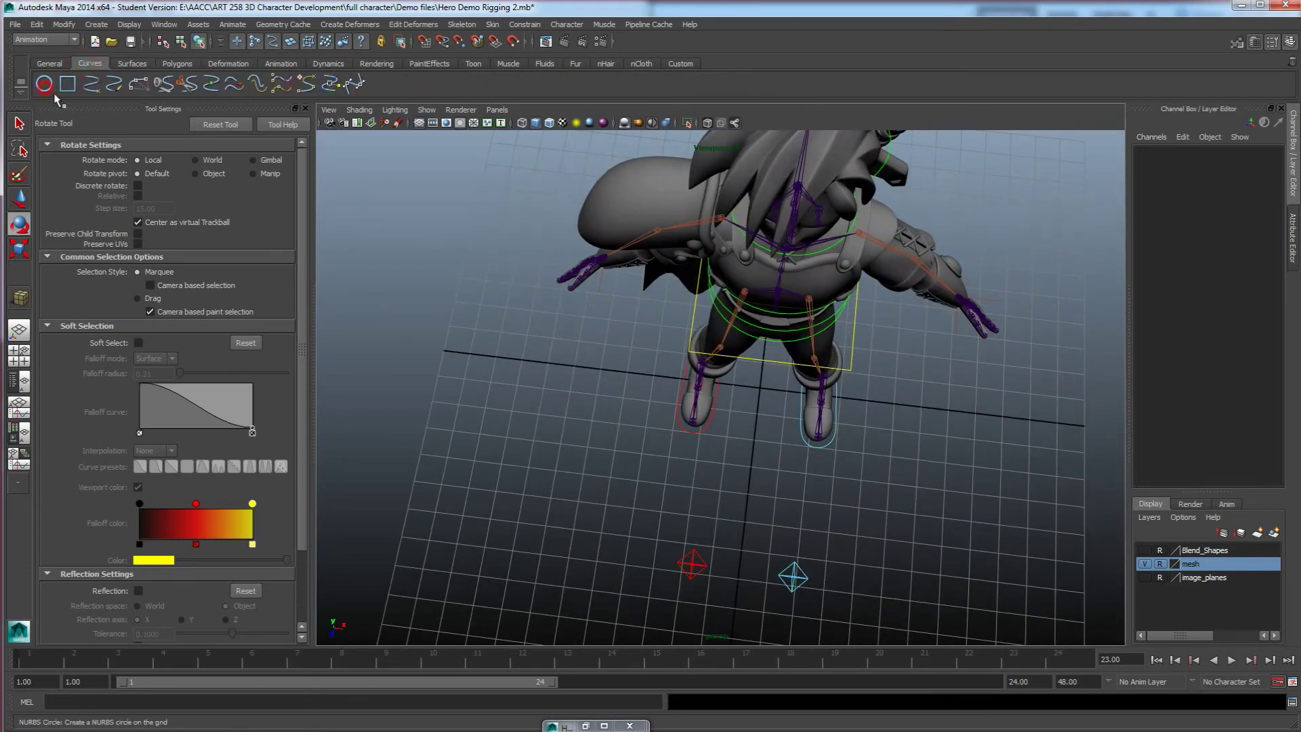
{"action": "left_click_drag", "start_coordinate": [738, 482], "coordinate": [754, 502]}
{"action": "key", "text": "e"}
Step: Delete the three control vertices on the circle's side facing the character to make an open U-shaped curve
{"action": "scroll", "coordinate": [754, 502], "scroll_direction": "up", "scroll_amount": 5}
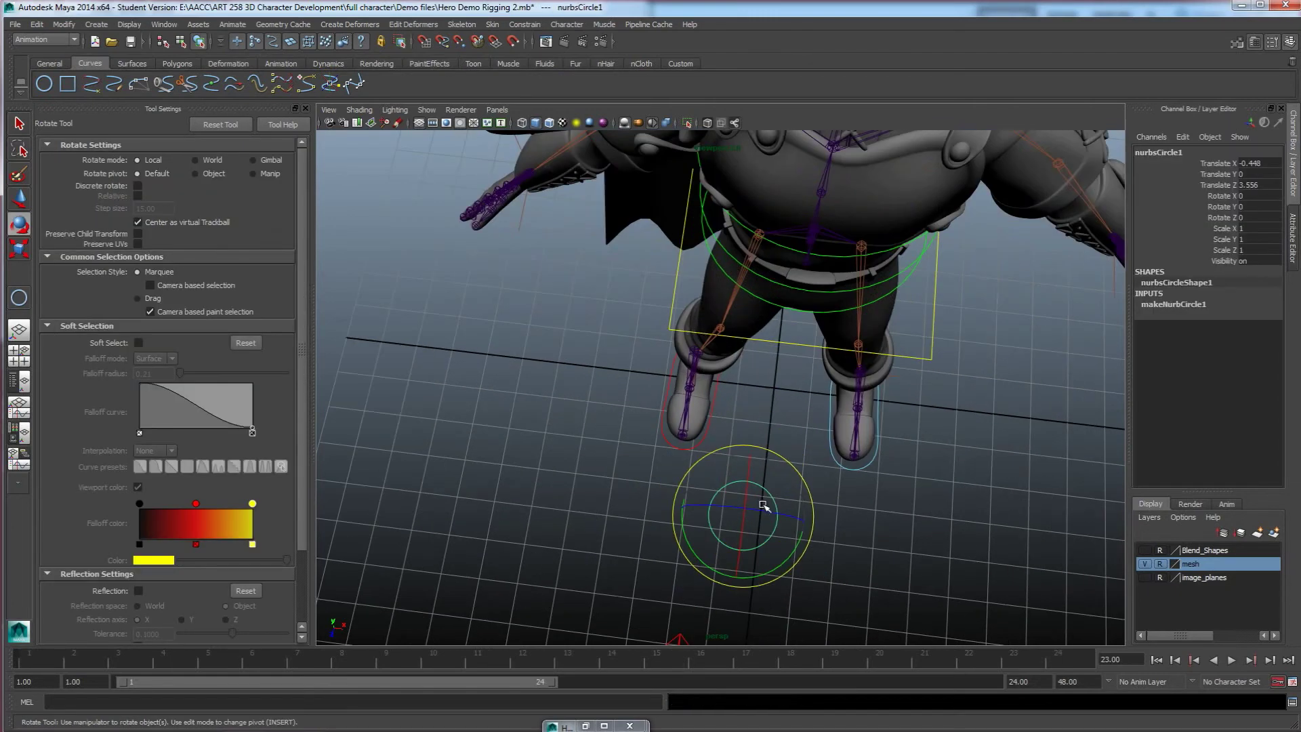
{"action": "right_click_drag", "start_coordinate": [769, 476], "coordinate": [738, 475]}
{"action": "scroll", "coordinate": [758, 485], "scroll_direction": "up", "scroll_amount": 4}
{"action": "middle_click_drag", "start_coordinate": [771, 495], "coordinate": [753, 438], "text": "alt"}
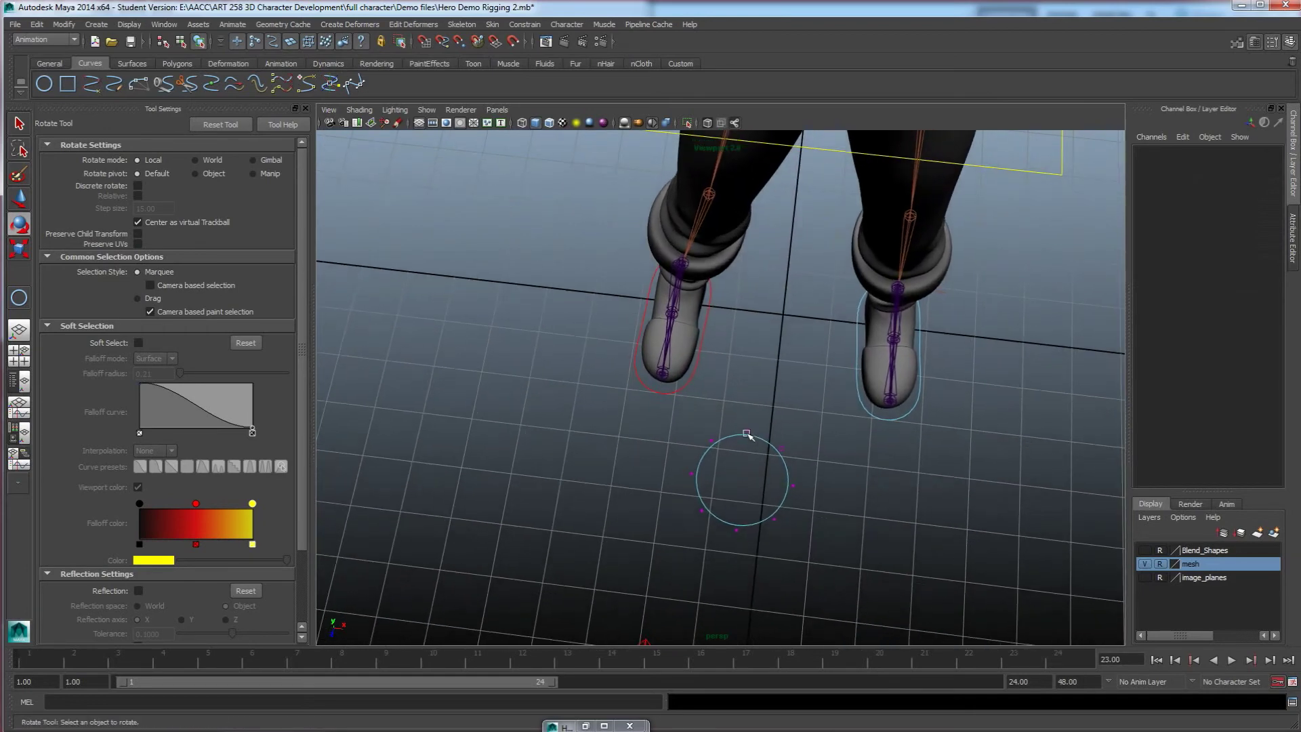
{"action": "left_click_drag", "start_coordinate": [704, 417], "coordinate": [789, 465]}
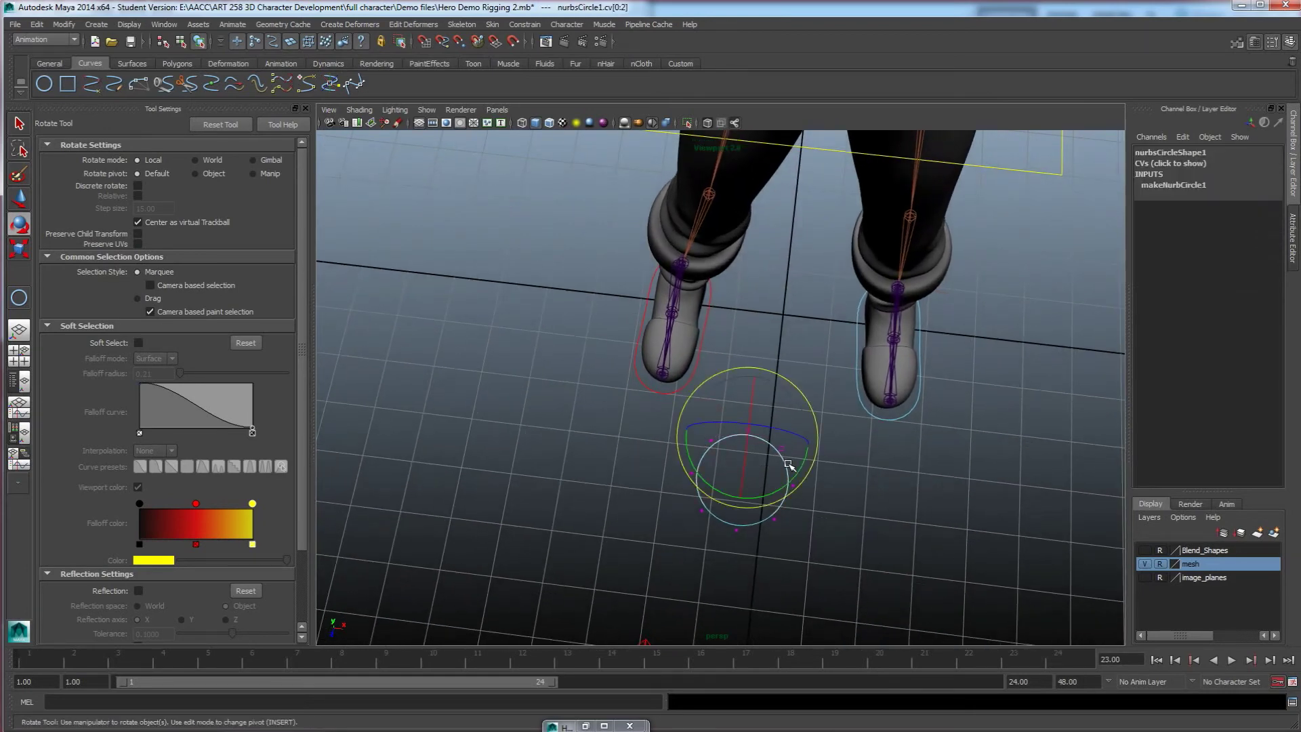
{"action": "left_click", "coordinate": [788, 466]}
{"action": "left_click_drag", "start_coordinate": [732, 416], "coordinate": [802, 470]}
{"action": "key", "text": "Delete"}
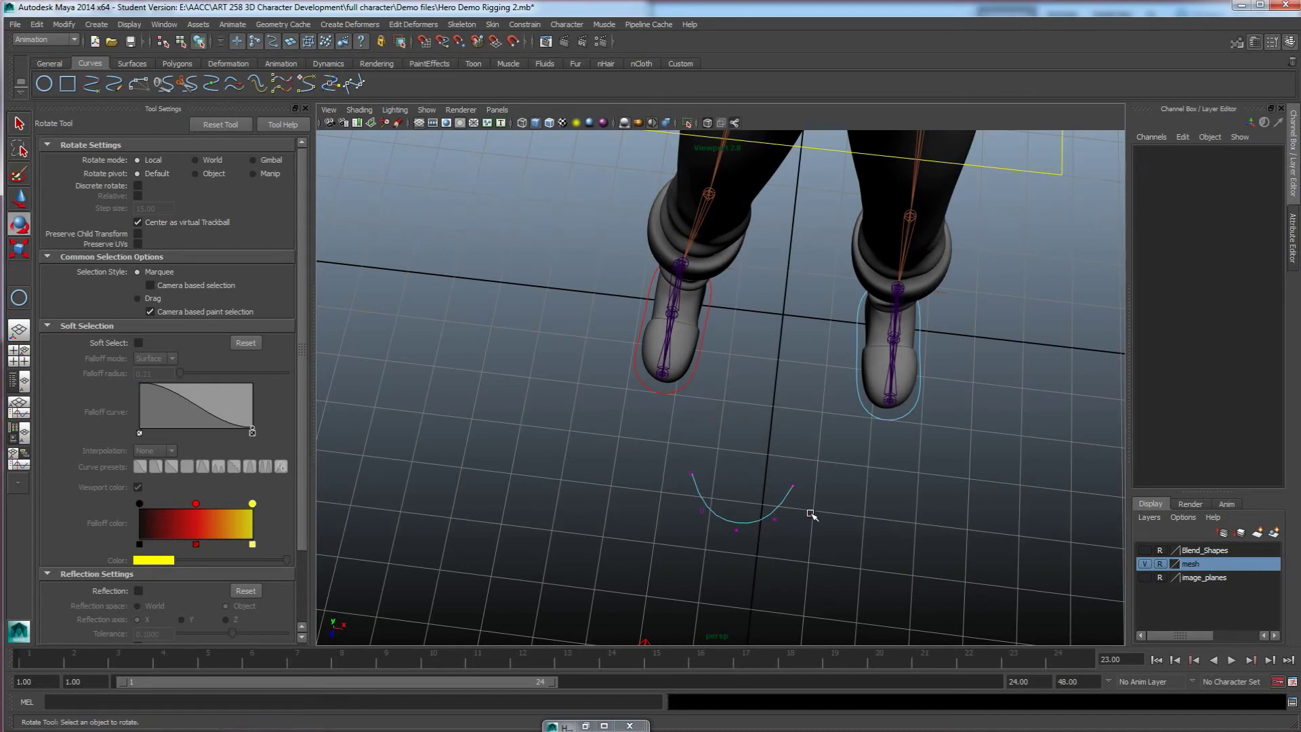
{"action": "left_click_drag", "start_coordinate": [670, 453], "coordinate": [843, 568]}
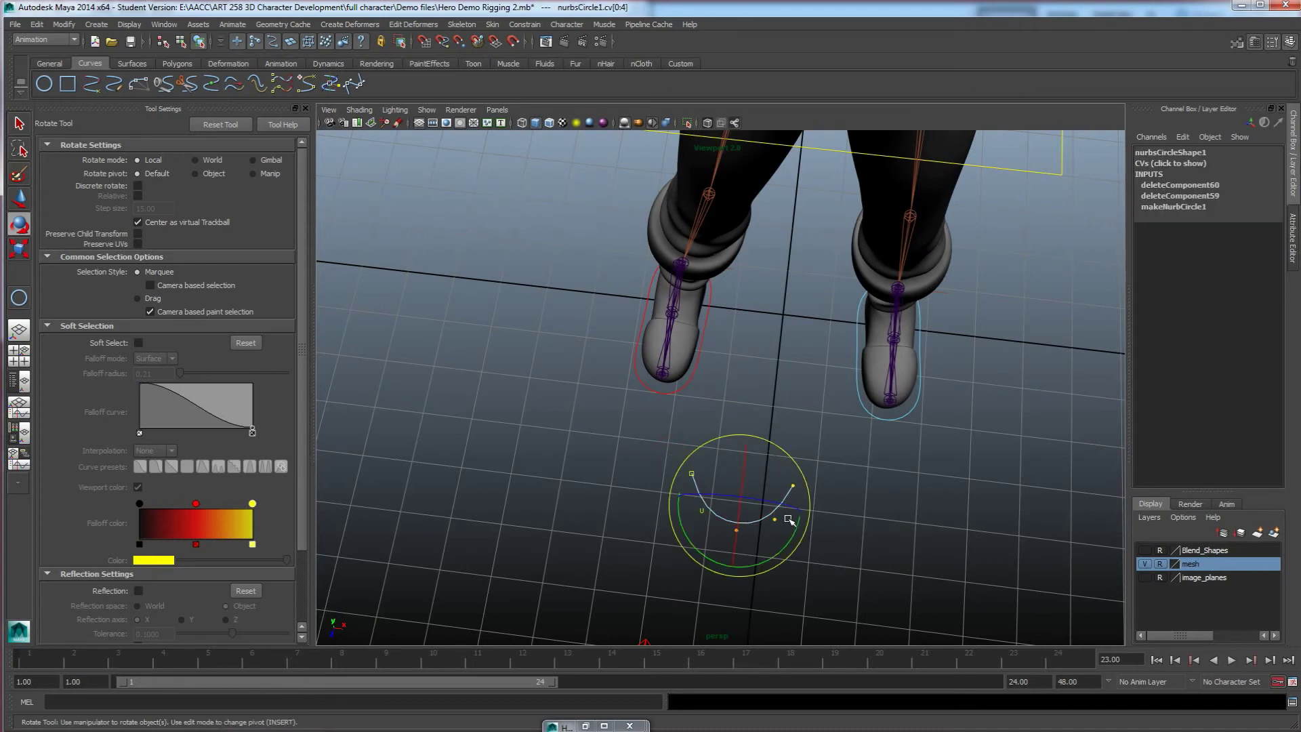
{"action": "key", "text": "r"}
{"action": "left_click_drag", "start_coordinate": [679, 498], "coordinate": [742, 529]}
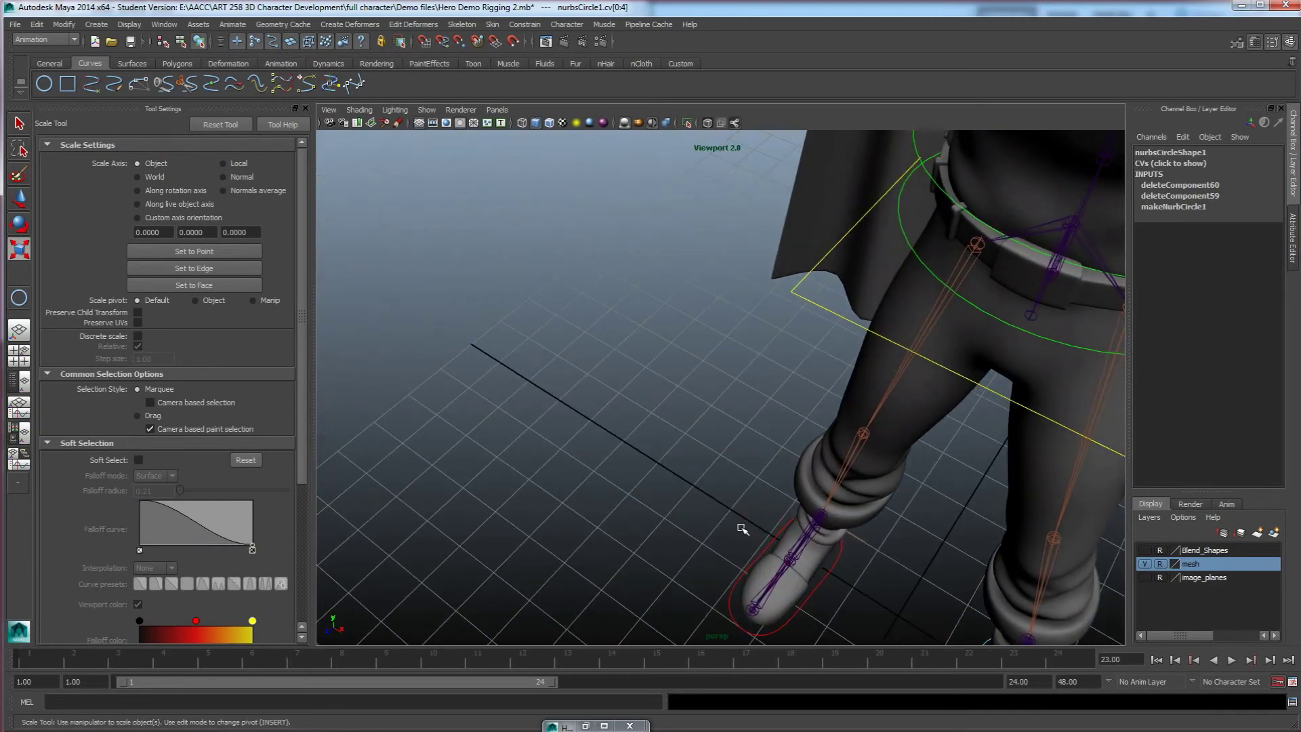
{"action": "key", "text": "f"}
{"action": "scroll", "coordinate": [742, 536], "scroll_direction": "down", "scroll_amount": 4}
{"action": "middle_click_drag", "start_coordinate": [738, 475], "coordinate": [731, 421], "text": "alt"}
{"action": "left_click_drag", "start_coordinate": [729, 397], "coordinate": [770, 336], "text": "alt"}
{"action": "left_click_drag", "start_coordinate": [778, 398], "coordinate": [751, 482], "text": "alt"}
{"action": "scroll", "coordinate": [823, 398], "scroll_direction": "down", "scroll_amount": 5}
Step: Switch the mesh layer to template display and snap the whole U-shaped curve onto the chin end joint of the jaw
{"action": "right_click_drag", "start_coordinate": [751, 482], "coordinate": [786, 469]}
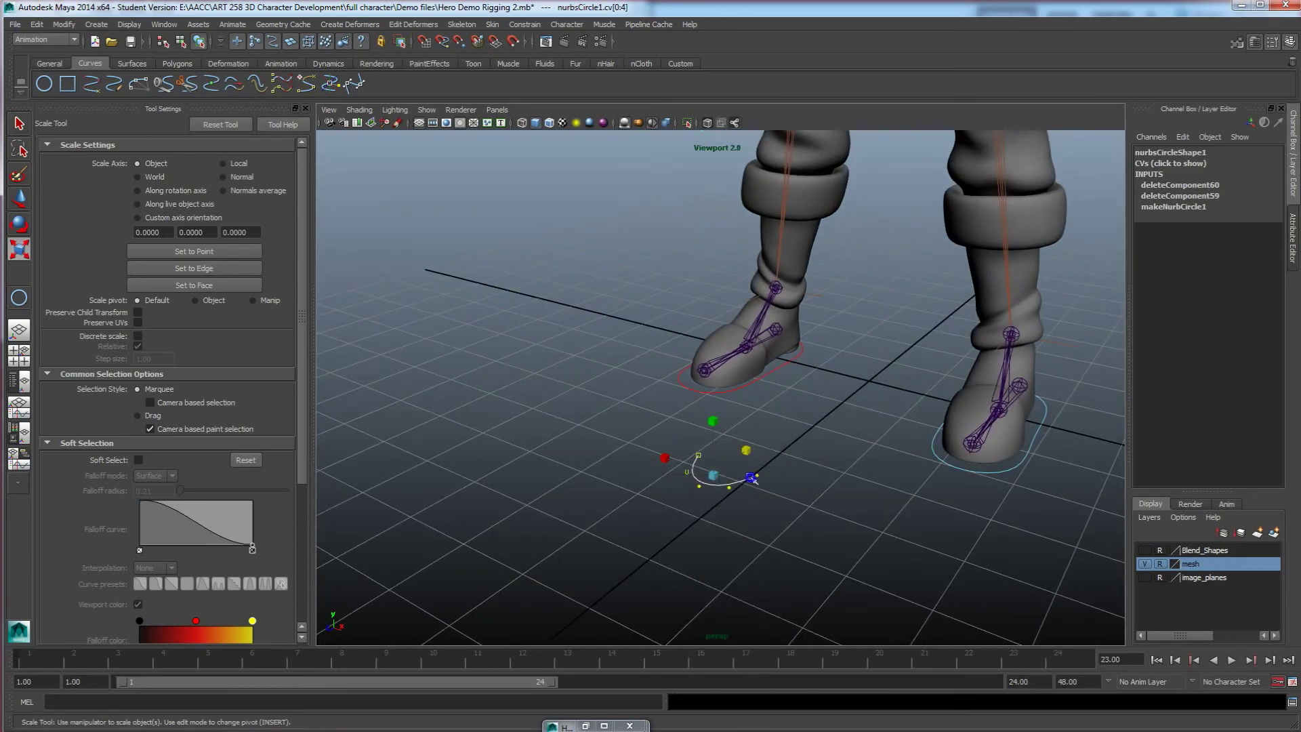
{"action": "left_click", "coordinate": [748, 500]}
{"action": "left_click_drag", "start_coordinate": [724, 472], "coordinate": [724, 472]}
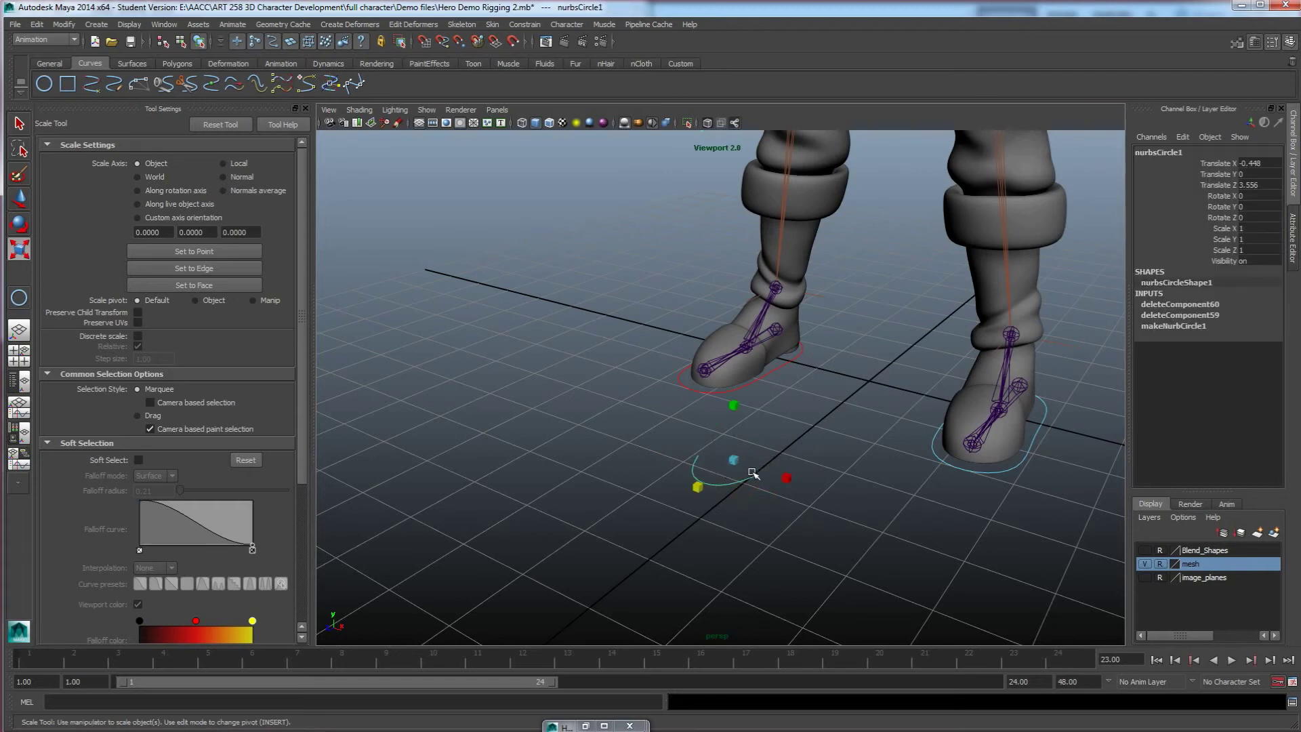
{"action": "key", "text": "w"}
{"action": "middle_click_drag", "start_coordinate": [835, 384], "coordinate": [756, 583], "text": "alt"}
{"action": "middle_click_drag", "start_coordinate": [843, 261], "coordinate": [827, 436], "text": "alt"}
{"action": "scroll", "coordinate": [798, 393], "scroll_direction": "up", "scroll_amount": 5}
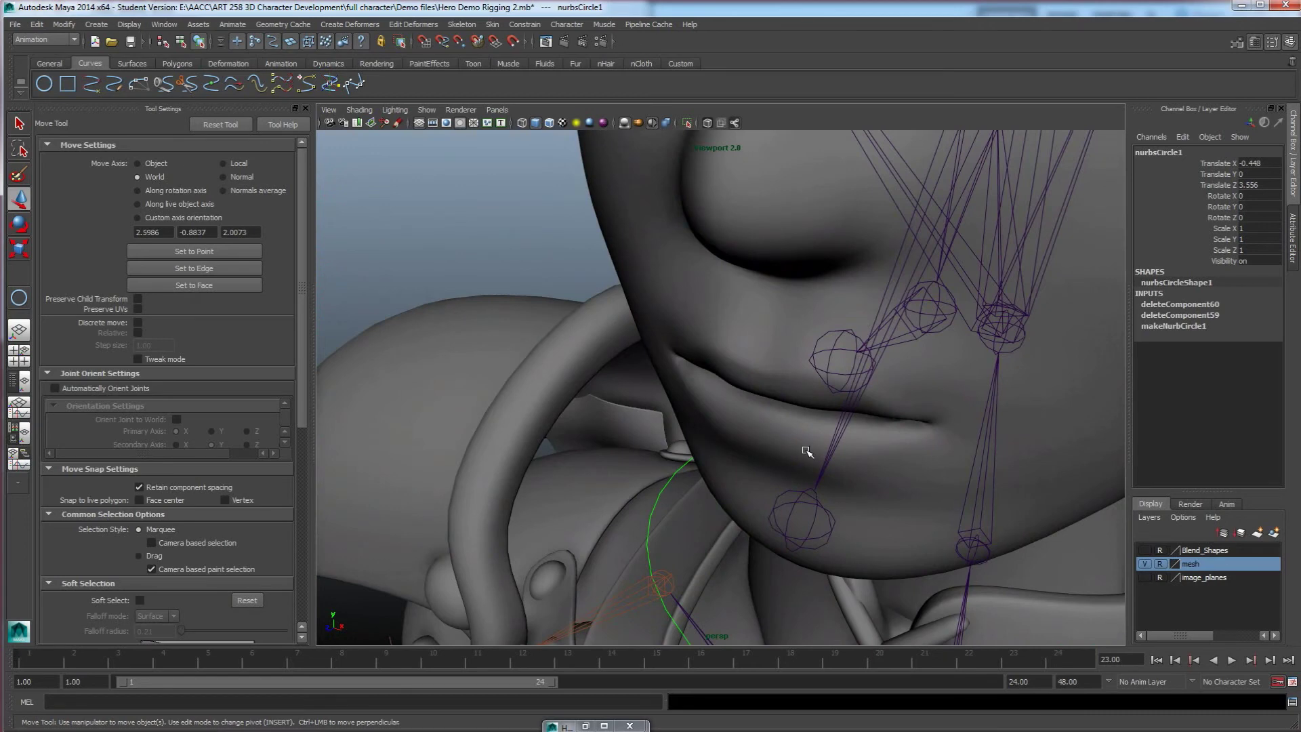
{"action": "middle_click_drag", "start_coordinate": [807, 451], "coordinate": [805, 357], "text": "alt"}
{"action": "left_click", "coordinate": [1159, 563]}
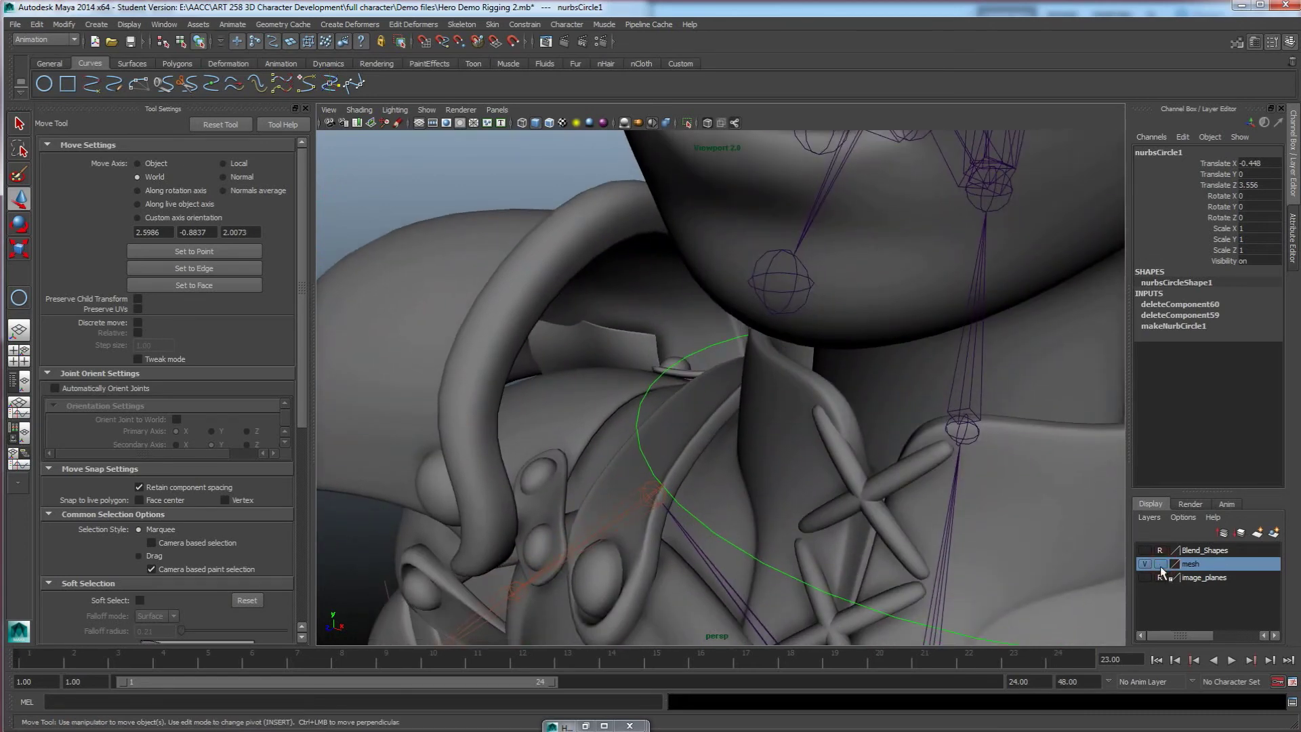
{"action": "left_click", "coordinate": [1160, 563]}
{"action": "left_click_drag", "start_coordinate": [800, 360], "coordinate": [783, 358], "text": "alt"}
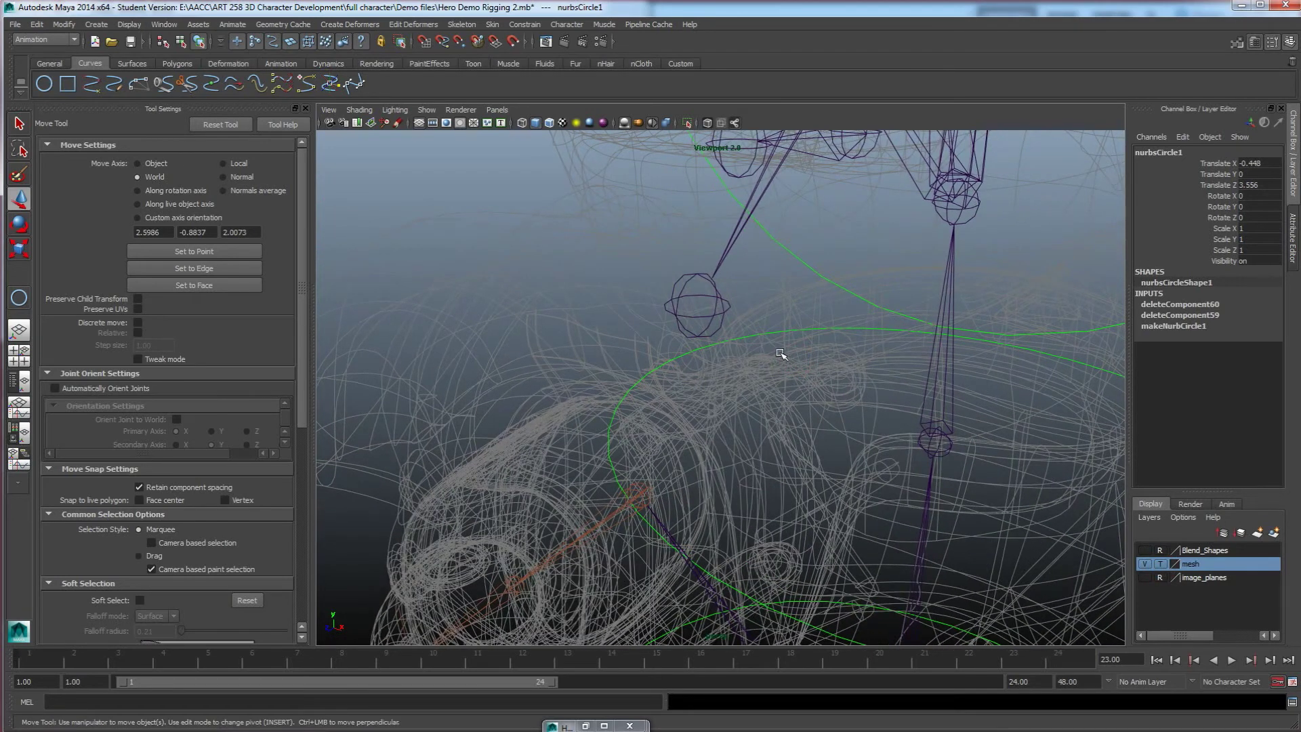
{"action": "key", "text": "v"}
{"action": "middle_click", "coordinate": [697, 306]}
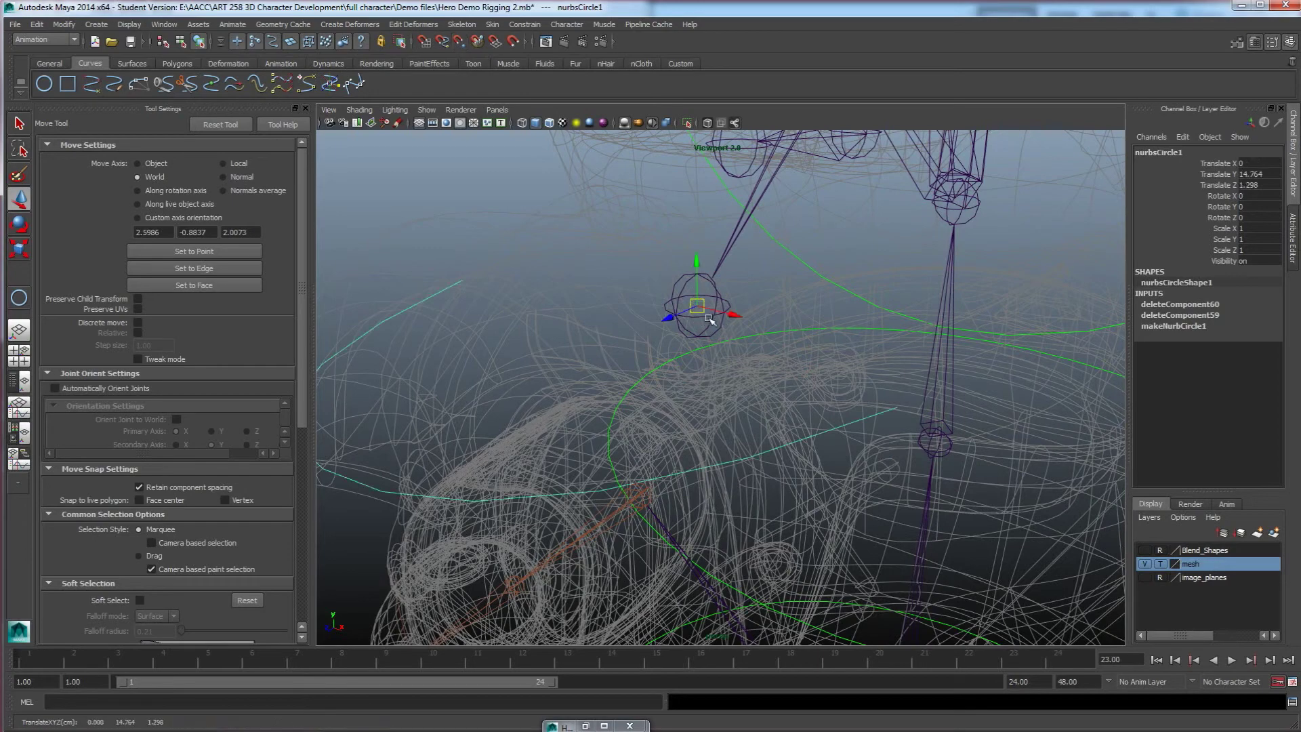
Step: Test-rotate the curve at the chin joint and undo the rotation
{"action": "scroll", "coordinate": [642, 375], "scroll_direction": "down", "scroll_amount": 5}
{"action": "left_click_drag", "start_coordinate": [687, 387], "coordinate": [731, 388], "text": "alt"}
{"action": "key", "text": "e"}
{"action": "mouse_move", "coordinate": [630, 325]}
{"action": "left_mouse_down"}
{"action": "mouse_move", "coordinate": [628, 354]}
{"action": "mouse_move", "coordinate": [628, 335]}
{"action": "left_mouse_up"}
{"action": "key", "text": "ctrl+z"}
{"action": "left_click_drag", "start_coordinate": [742, 268], "coordinate": [741, 277], "text": "alt"}
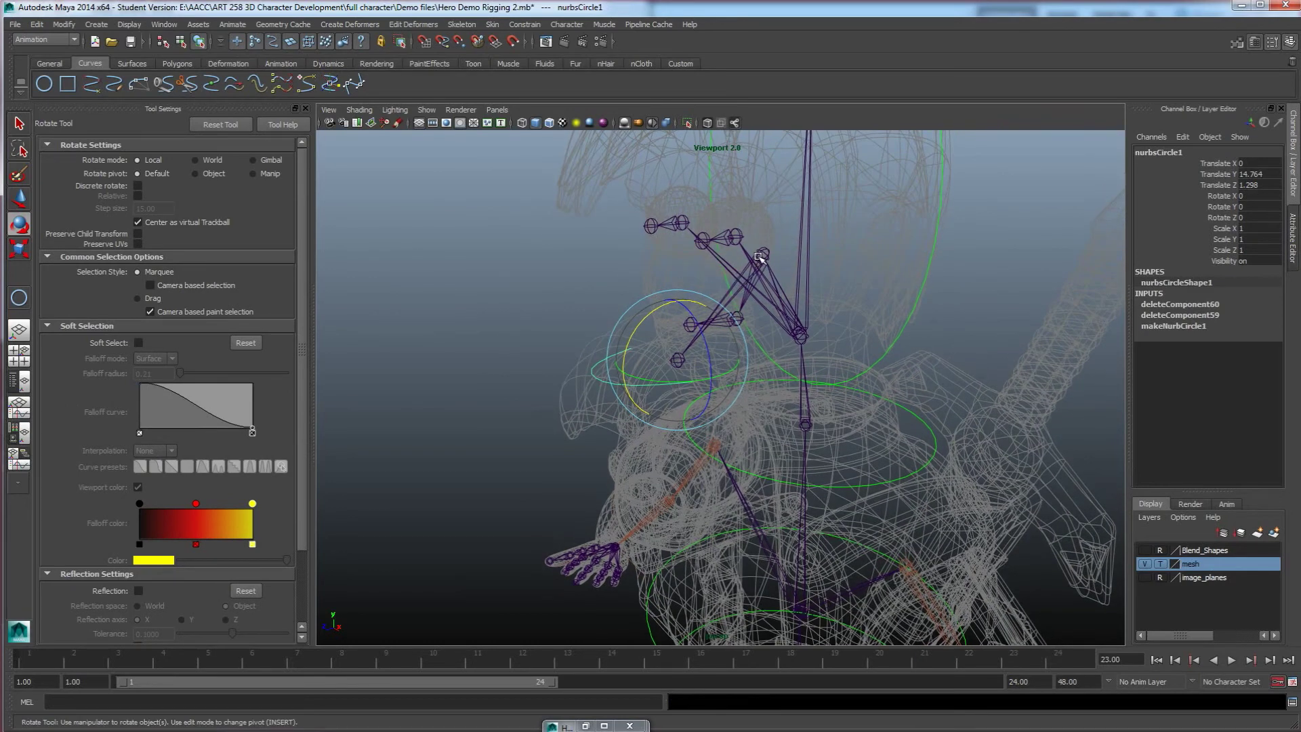
{"action": "left_click_drag", "start_coordinate": [708, 427], "coordinate": [727, 472], "text": "alt"}
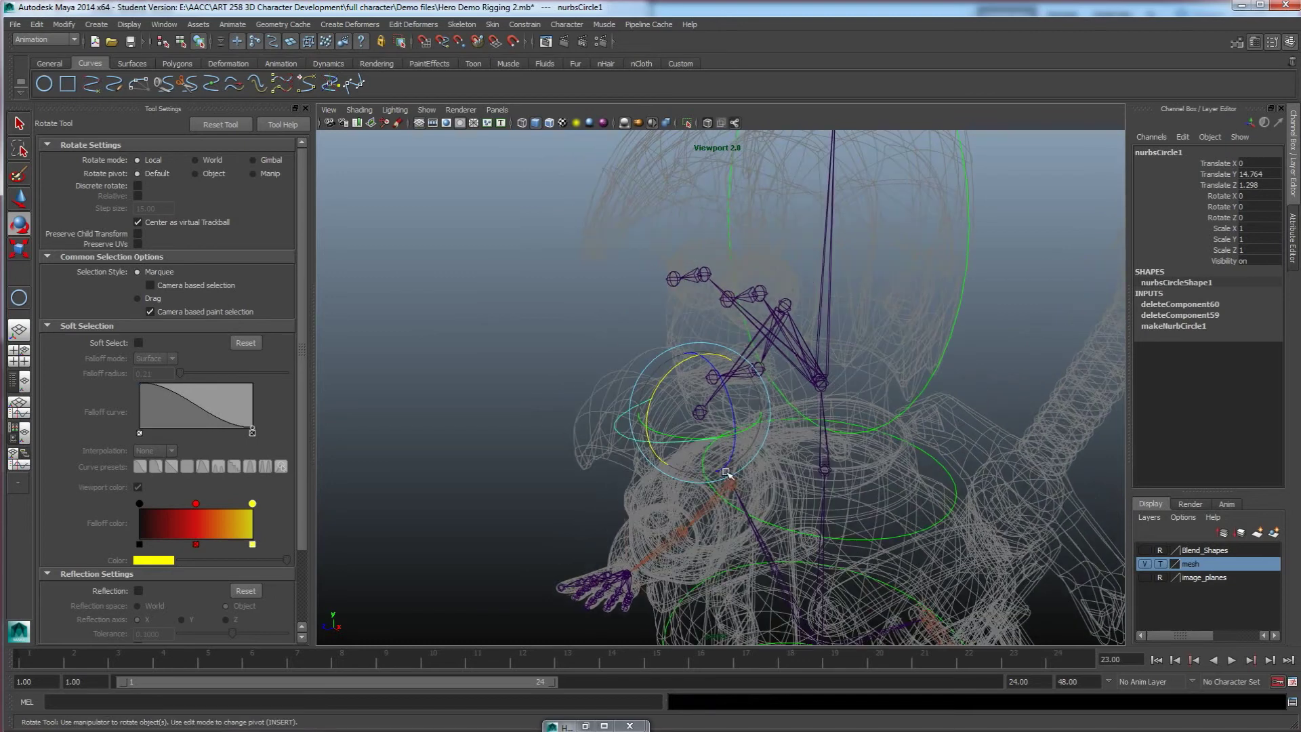
Step: Return the mesh layer to reference display and scale all of the curve's control vertices down to wrap closely around the chin
{"action": "left_click", "coordinate": [1160, 565]}
{"action": "left_click_drag", "start_coordinate": [845, 466], "coordinate": [684, 454], "text": "alt"}
{"action": "scroll", "coordinate": [695, 455], "scroll_direction": "up", "scroll_amount": 3}
{"action": "key", "text": "w"}
{"action": "right_click", "coordinate": [549, 428]}
{"action": "right_click_drag", "start_coordinate": [552, 427], "coordinate": [457, 434]}
{"action": "left_click_drag", "start_coordinate": [517, 460], "coordinate": [500, 452], "text": "alt"}
{"action": "left_click_drag", "start_coordinate": [378, 363], "coordinate": [667, 487]}
{"action": "left_click_drag", "start_coordinate": [697, 507], "coordinate": [645, 467], "text": "alt"}
{"action": "key", "text": "f"}
{"action": "left_click_drag", "start_coordinate": [685, 400], "coordinate": [728, 439]}
{"action": "key", "text": "r"}
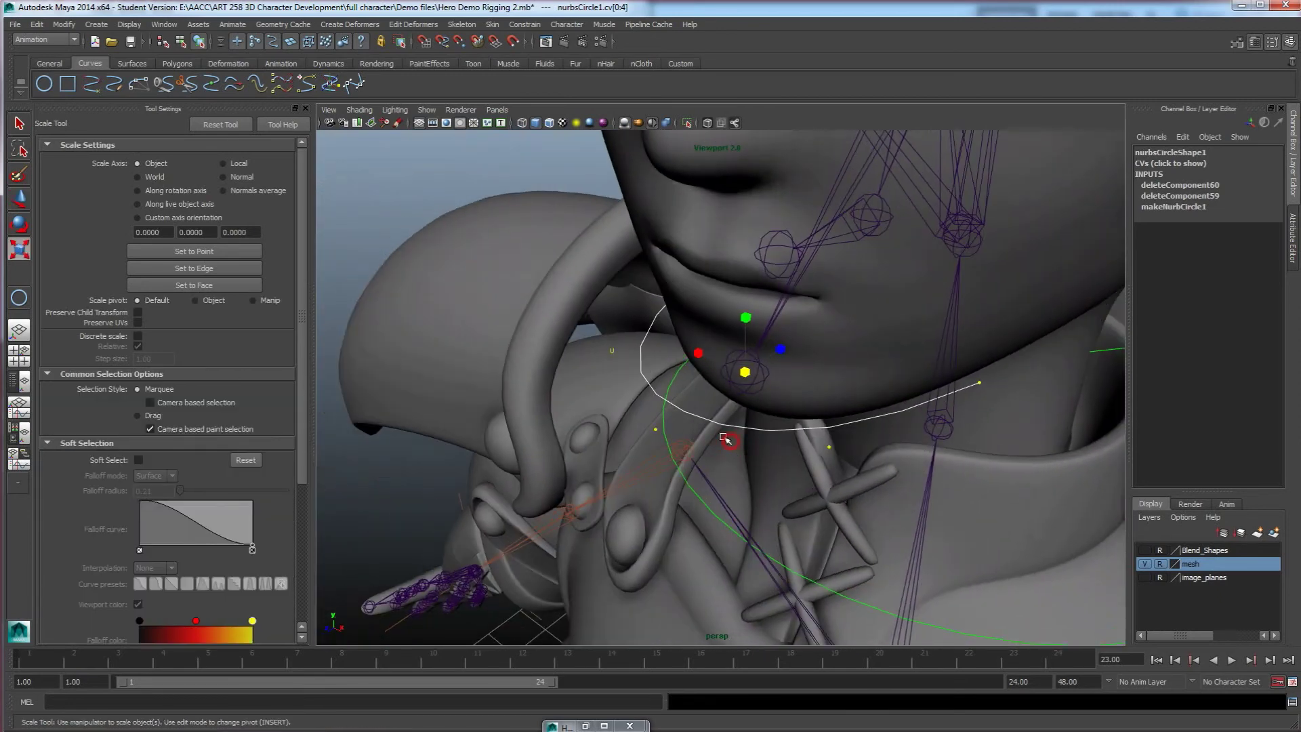
{"action": "left_click_drag", "start_coordinate": [780, 351], "coordinate": [771, 355]}
{"action": "left_click_drag", "start_coordinate": [802, 417], "coordinate": [685, 417], "text": "alt"}
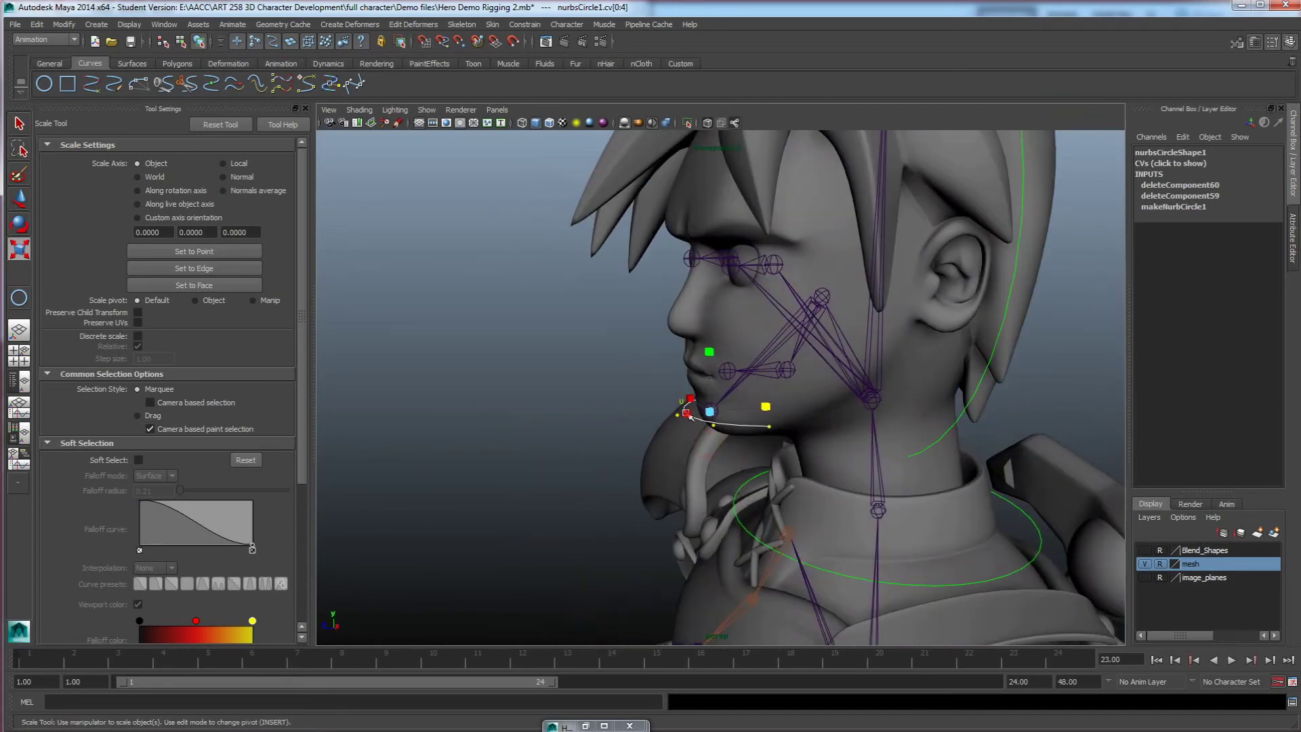
Step: Return the chin curve to object mode and rename it jaw_control
{"action": "left_click", "coordinate": [684, 438]}
{"action": "right_click", "coordinate": [690, 410]}
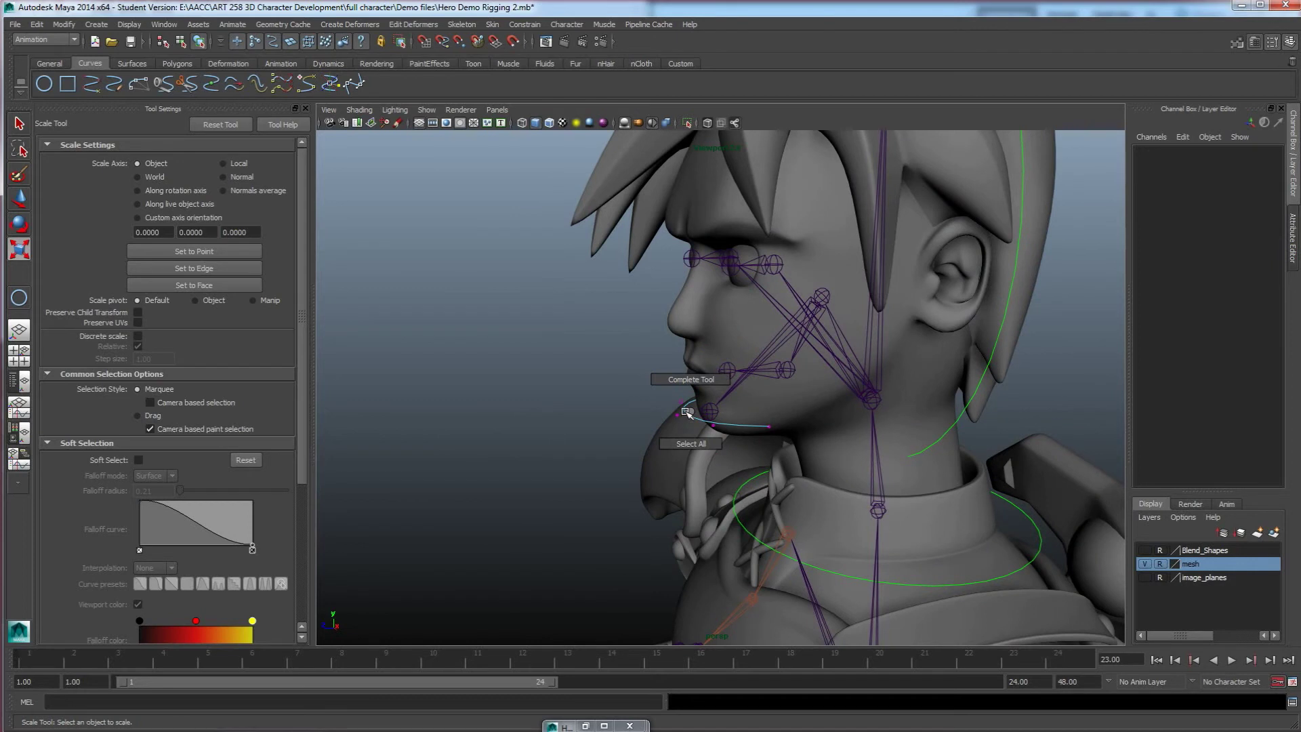
{"action": "right_click_drag", "start_coordinate": [684, 414], "coordinate": [716, 402]}
{"action": "mouse_move", "coordinate": [674, 456]}
{"action": "left_mouse_down", "text": "alt"}
{"action": "mouse_move", "coordinate": [686, 421]}
{"action": "mouse_move", "coordinate": [687, 437]}
{"action": "left_mouse_up", "text": "alt"}
{"action": "left_click", "coordinate": [690, 421]}
{"action": "left_click", "coordinate": [1157, 155]}
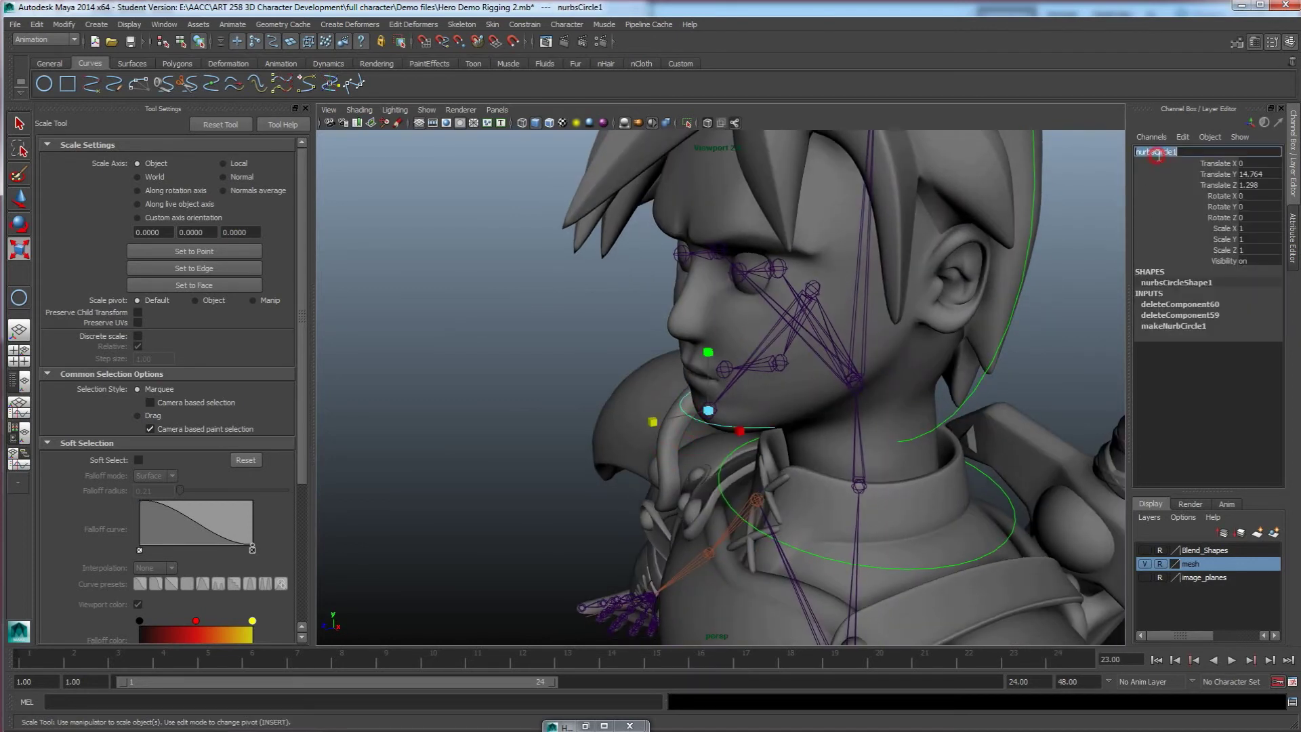
{"action": "type", "text": "jaw_control"}
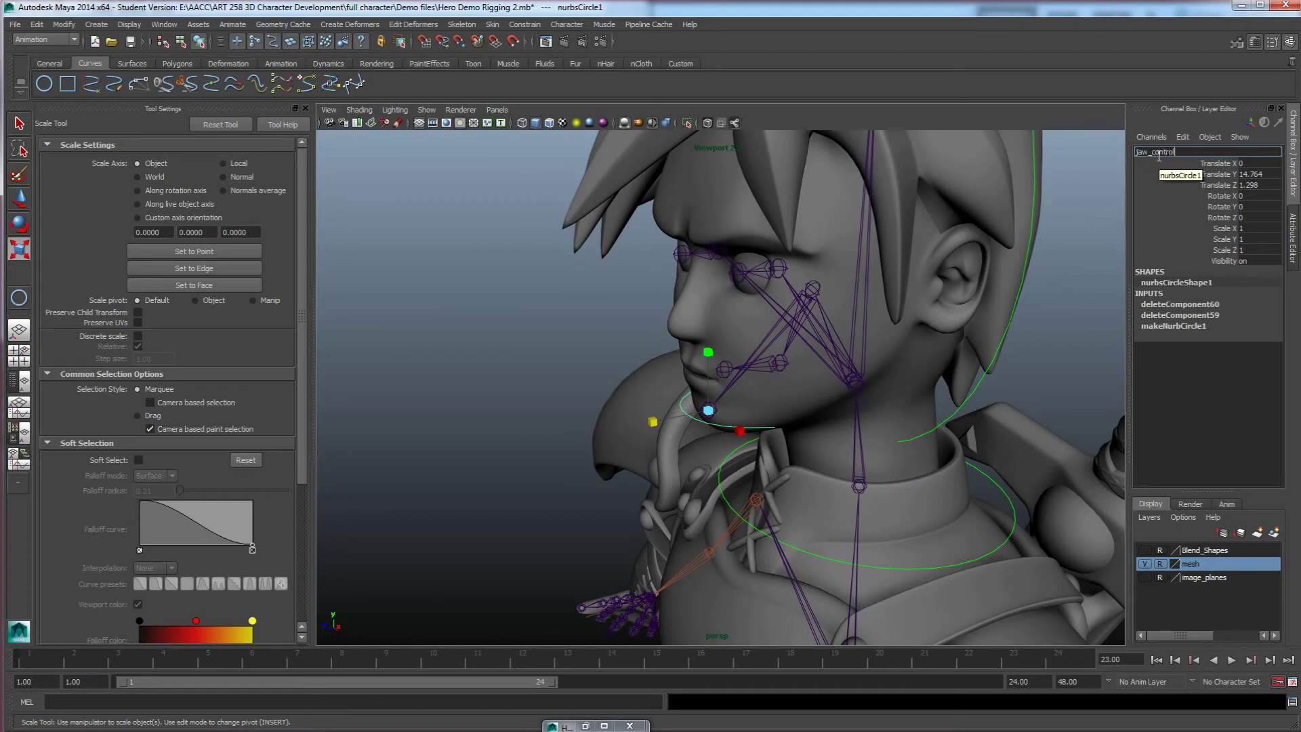
{"action": "key", "text": "Return"}
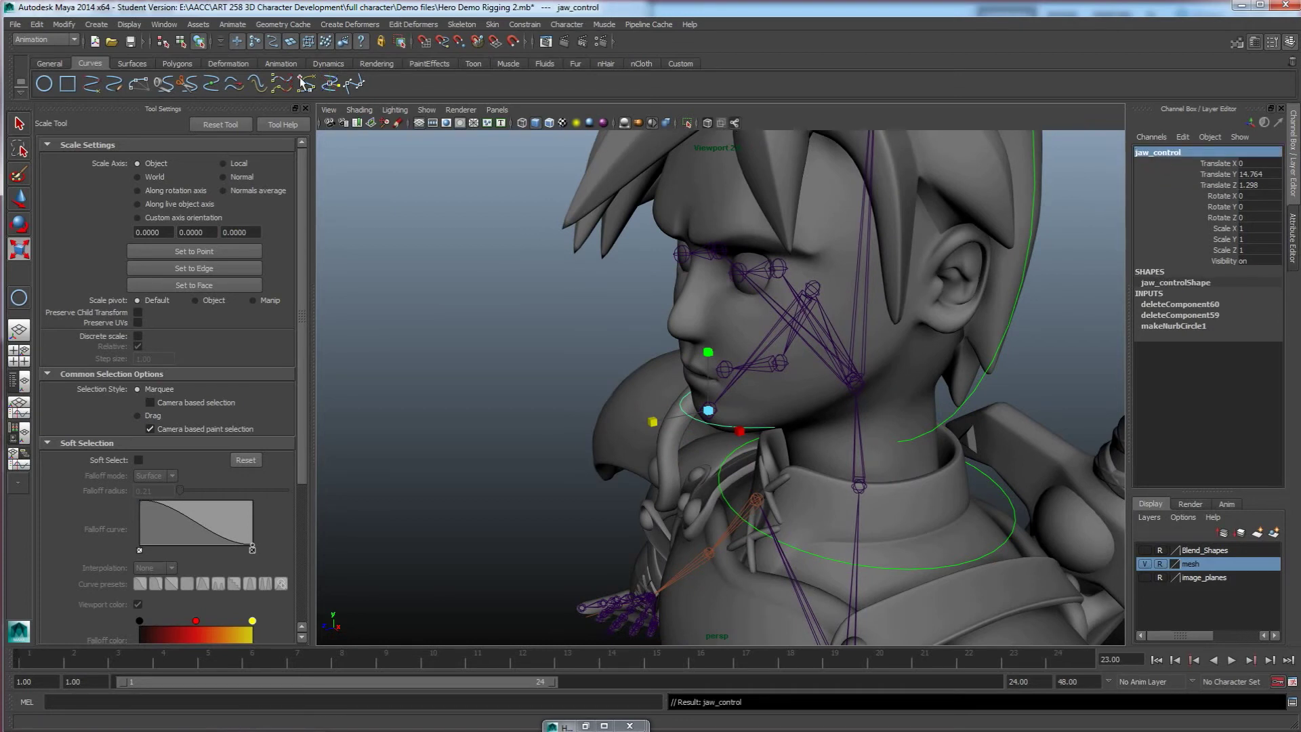
Step: Freeze the transformations of jaw_control and delete its construction history
{"action": "left_click", "coordinate": [62, 25]}
{"action": "left_click", "coordinate": [81, 72]}
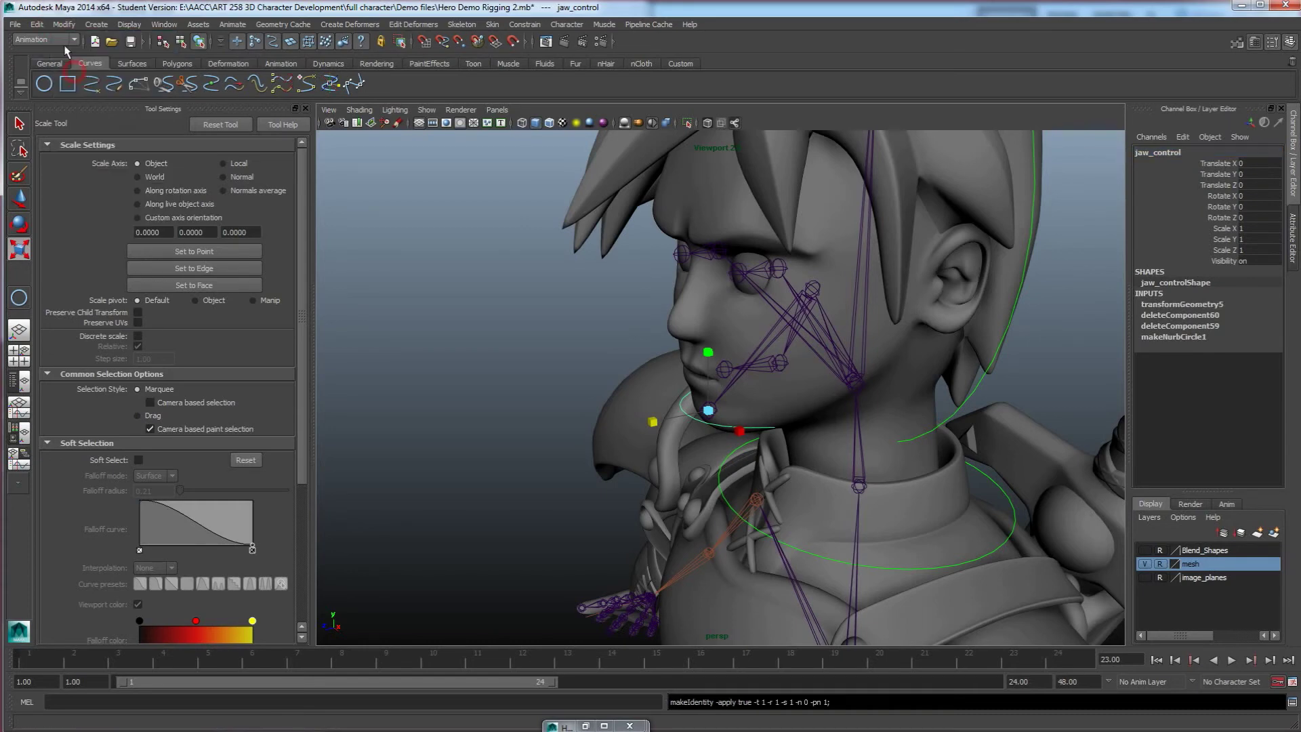
{"action": "left_click", "coordinate": [63, 25]}
{"action": "mouse_move", "coordinate": [39, 25]}
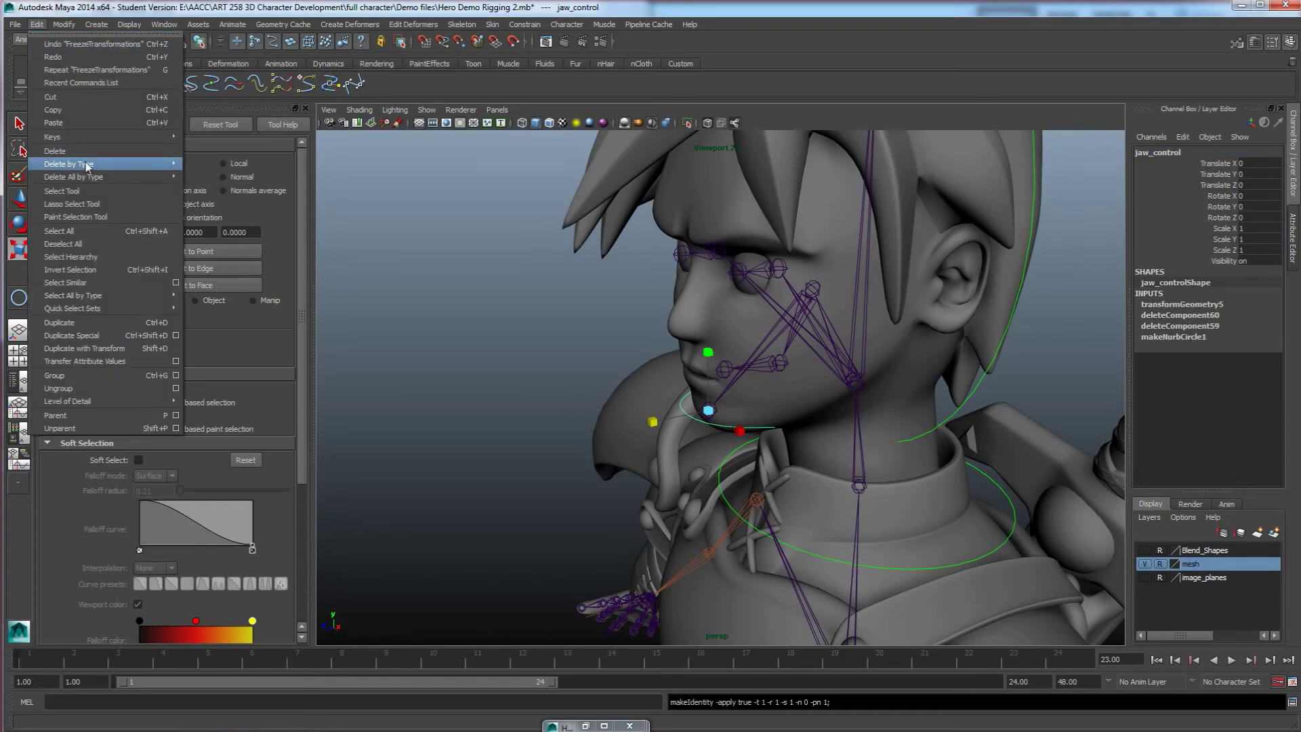
{"action": "mouse_move", "coordinate": [85, 164]}
{"action": "left_click", "coordinate": [203, 183]}
Step: Enable drawing overrides on jaw_control's shape and set its override color to green
{"action": "key", "text": "r"}
{"action": "left_click_drag", "start_coordinate": [716, 441], "coordinate": [822, 412], "text": "alt"}
{"action": "left_click", "coordinate": [573, 429]}
{"action": "left_click", "coordinate": [691, 412]}
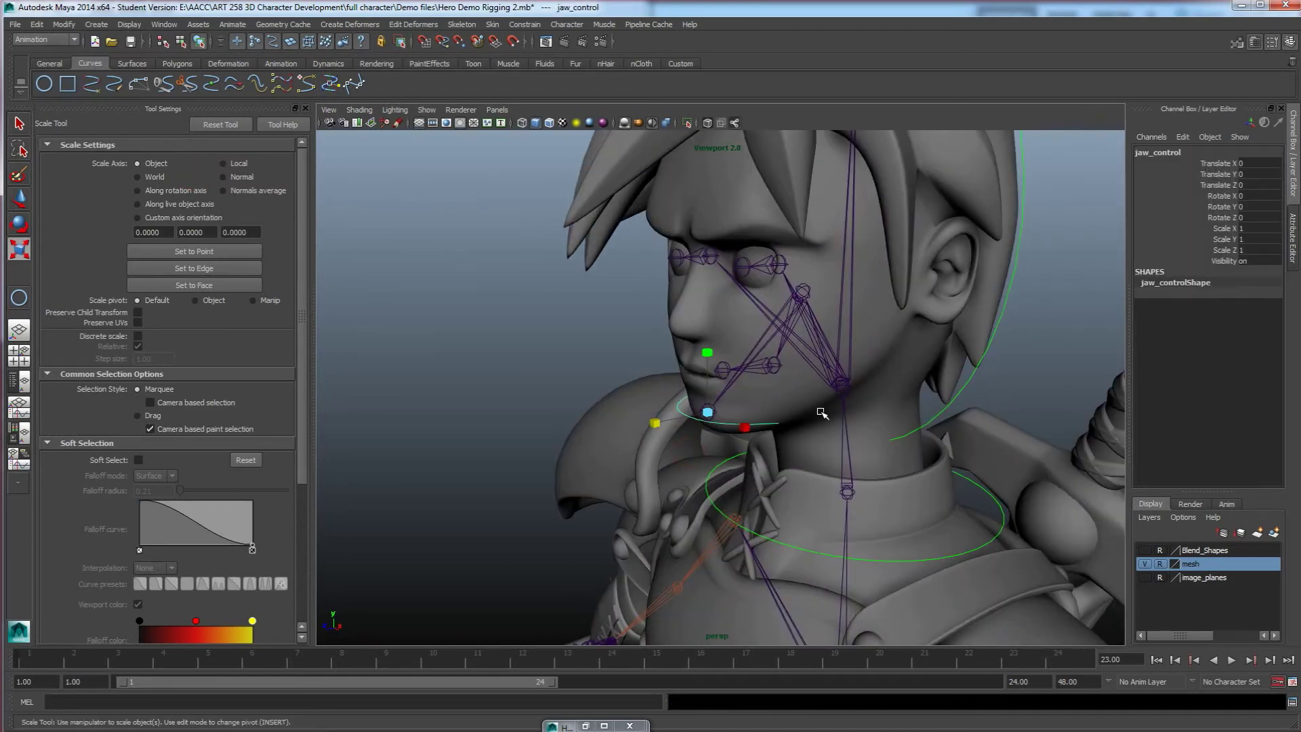
{"action": "key", "text": "ctrl+a"}
{"action": "left_click", "coordinate": [1125, 427]}
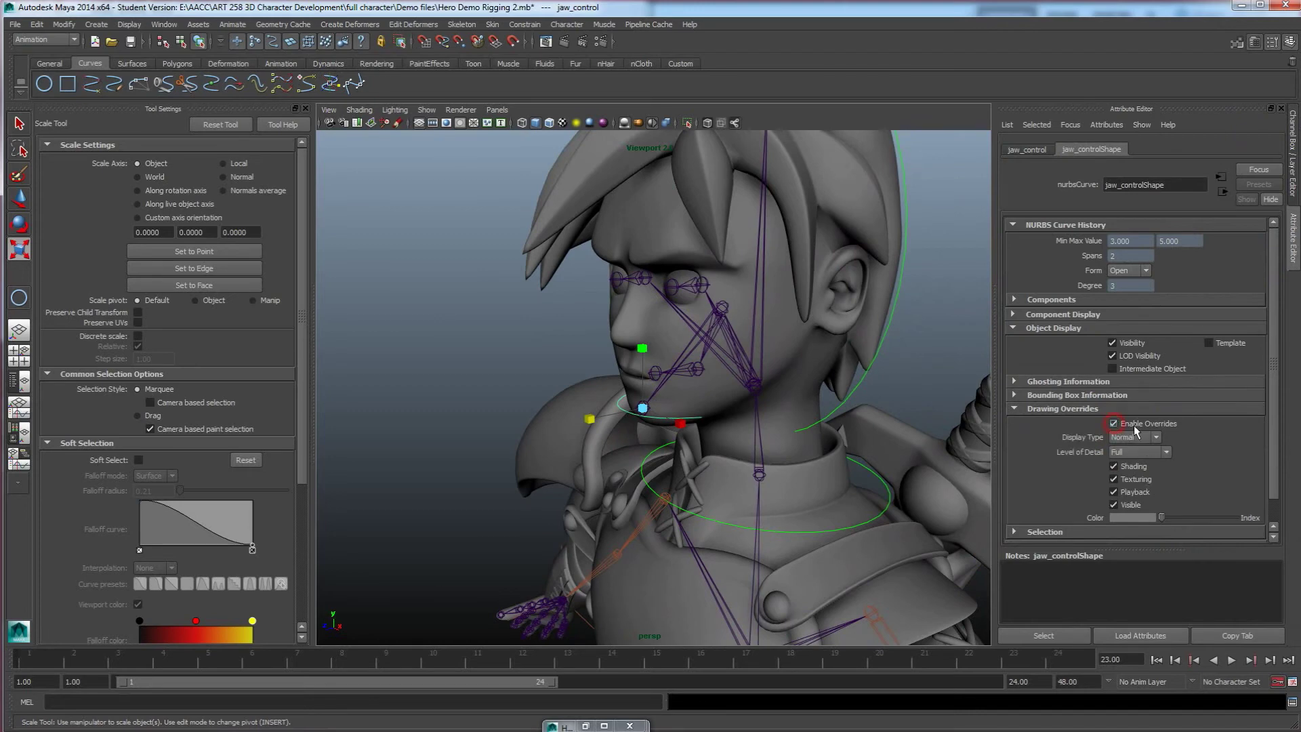
{"action": "scroll", "coordinate": [1165, 454], "scroll_direction": "down", "scroll_amount": 1}
{"action": "left_click_drag", "start_coordinate": [1162, 491], "coordinate": [1196, 492]}
{"action": "left_click", "coordinate": [502, 415]}
Step: Move jaw_control's pivot from the chin to the jaw joint near the ear
{"action": "left_click_drag", "start_coordinate": [503, 415], "coordinate": [618, 421], "text": "alt"}
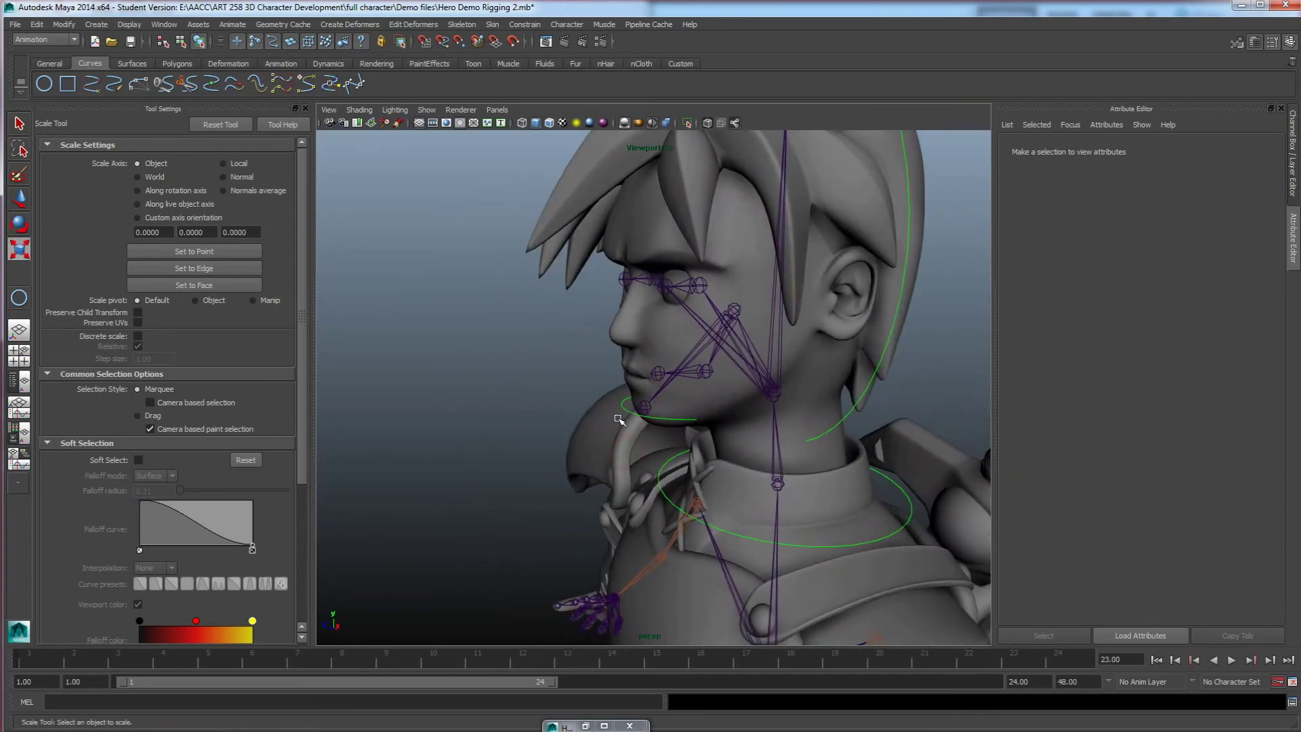
{"action": "mouse_move", "coordinate": [634, 467]}
{"action": "left_mouse_down", "text": "alt"}
{"action": "mouse_move", "coordinate": [612, 464]}
{"action": "mouse_move", "coordinate": [622, 475]}
{"action": "left_mouse_up", "text": "alt"}
{"action": "scroll", "coordinate": [629, 434], "scroll_direction": "up", "scroll_amount": 4}
{"action": "left_click", "coordinate": [614, 419]}
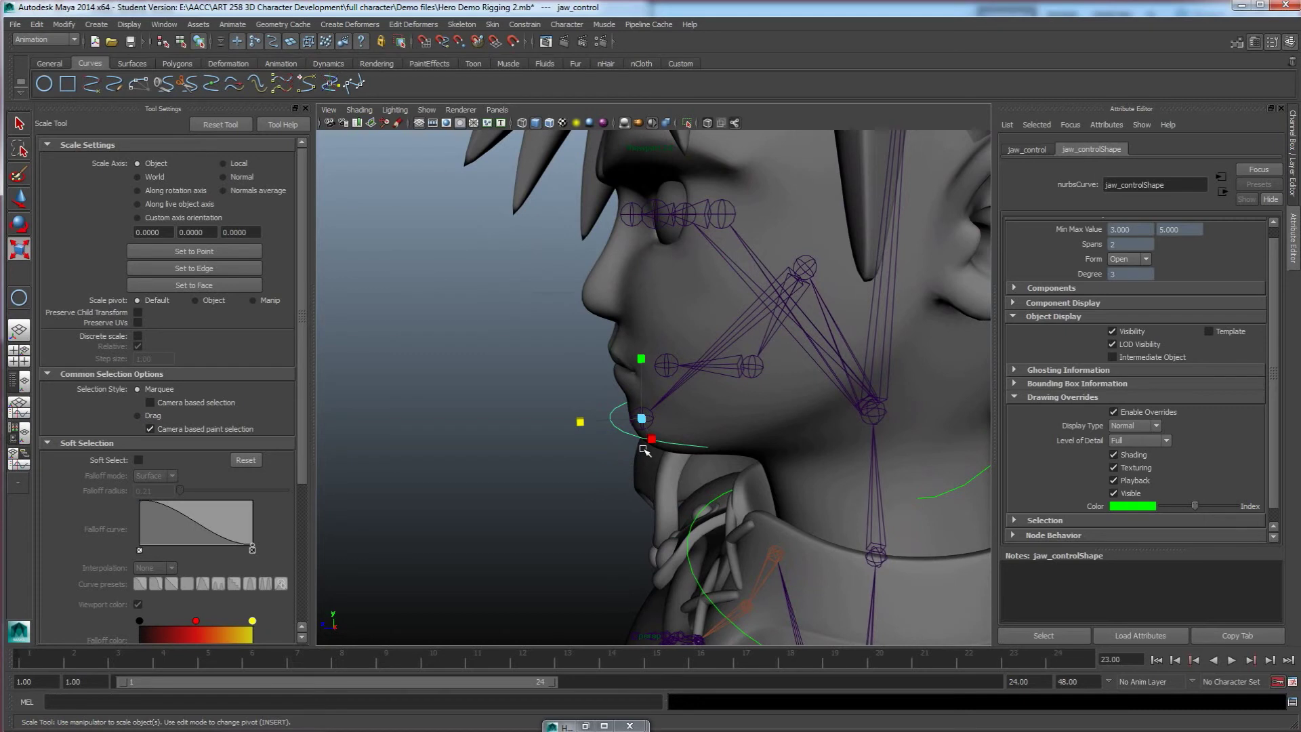
{"action": "key", "text": "w"}
{"action": "key", "text": "Insert"}
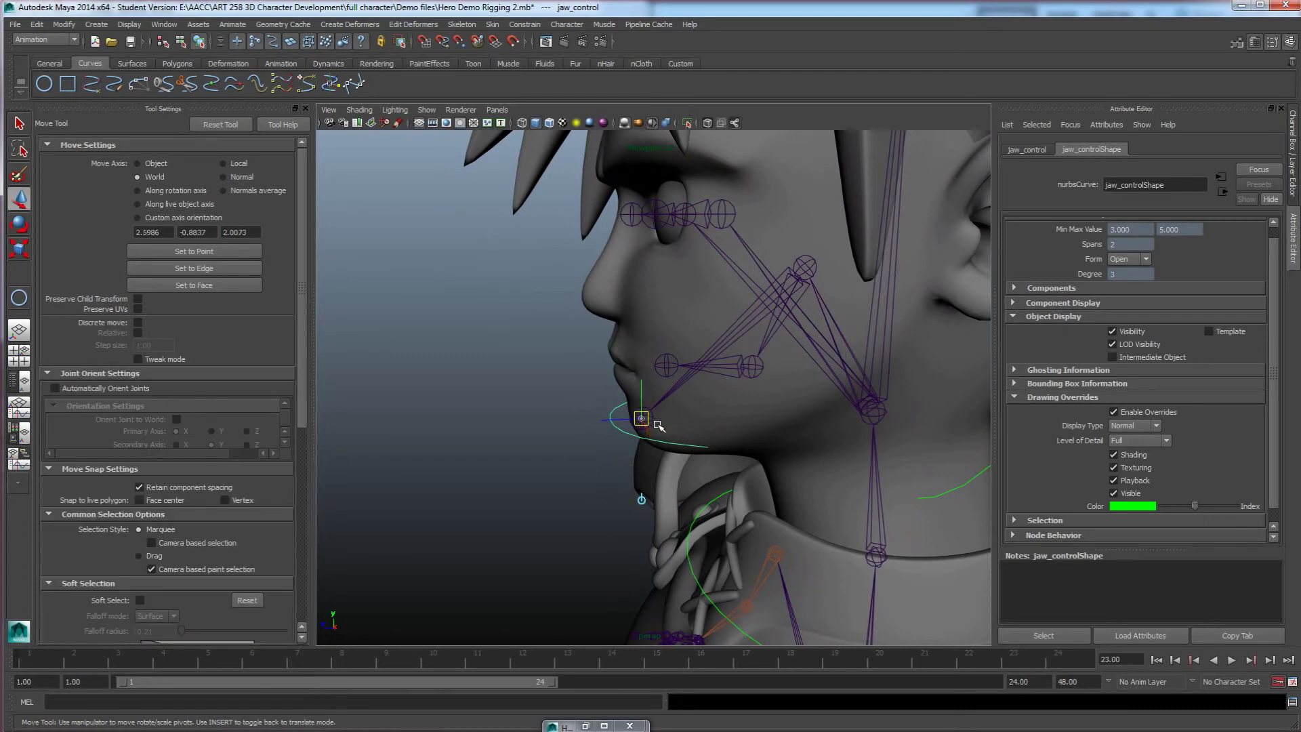
{"action": "left_click_drag", "start_coordinate": [641, 418], "coordinate": [806, 269]}
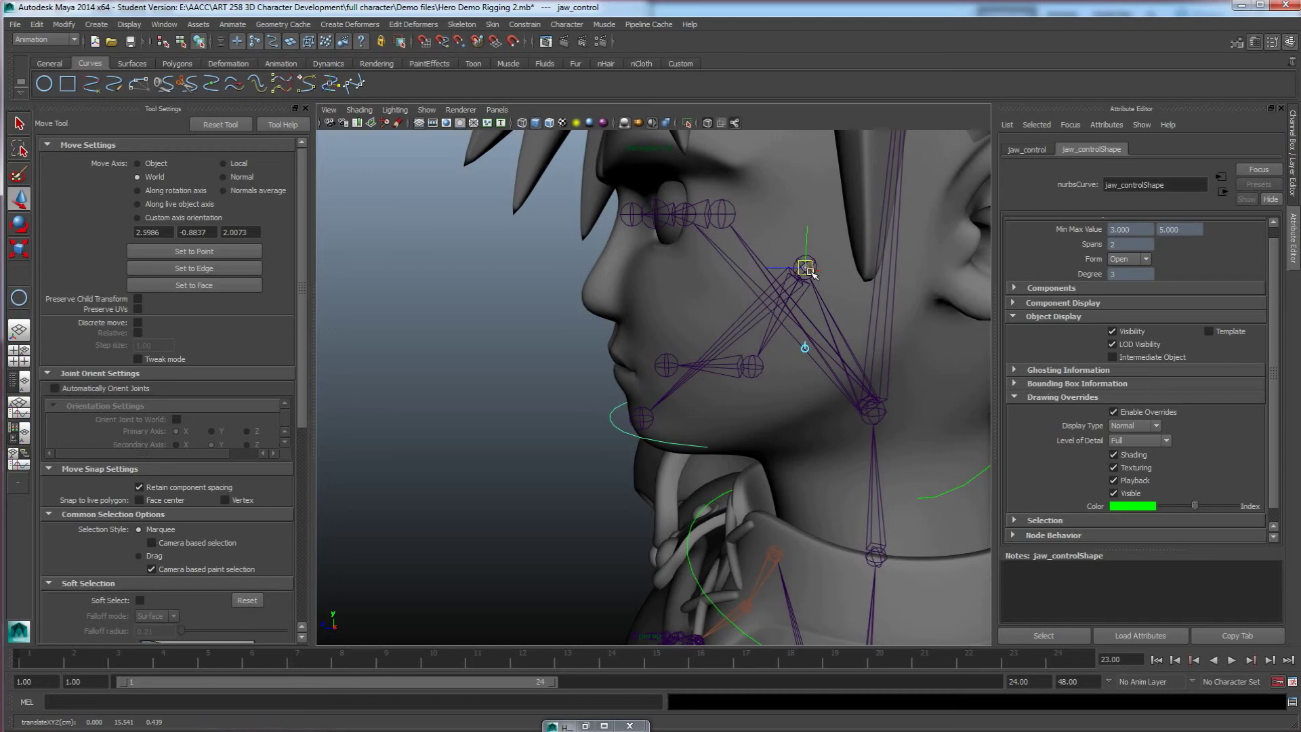
{"action": "key", "text": "Insert"}
Step: Test-rotate jaw_control around its new pivot and undo the rotation
{"action": "left_click_drag", "start_coordinate": [725, 346], "coordinate": [738, 371], "text": "alt"}
{"action": "key", "text": "e"}
{"action": "mouse_move", "coordinate": [724, 226]}
{"action": "left_mouse_down"}
{"action": "mouse_move", "coordinate": [721, 264]}
{"action": "mouse_move", "coordinate": [719, 214]}
{"action": "mouse_move", "coordinate": [724, 264]}
{"action": "mouse_move", "coordinate": [700, 223]}
{"action": "left_mouse_up"}
{"action": "key", "text": "ctrl+z"}
{"action": "left_click_drag", "start_coordinate": [777, 339], "coordinate": [674, 448], "text": "alt"}
{"action": "scroll", "coordinate": [674, 449], "scroll_direction": "up", "scroll_amount": 6}
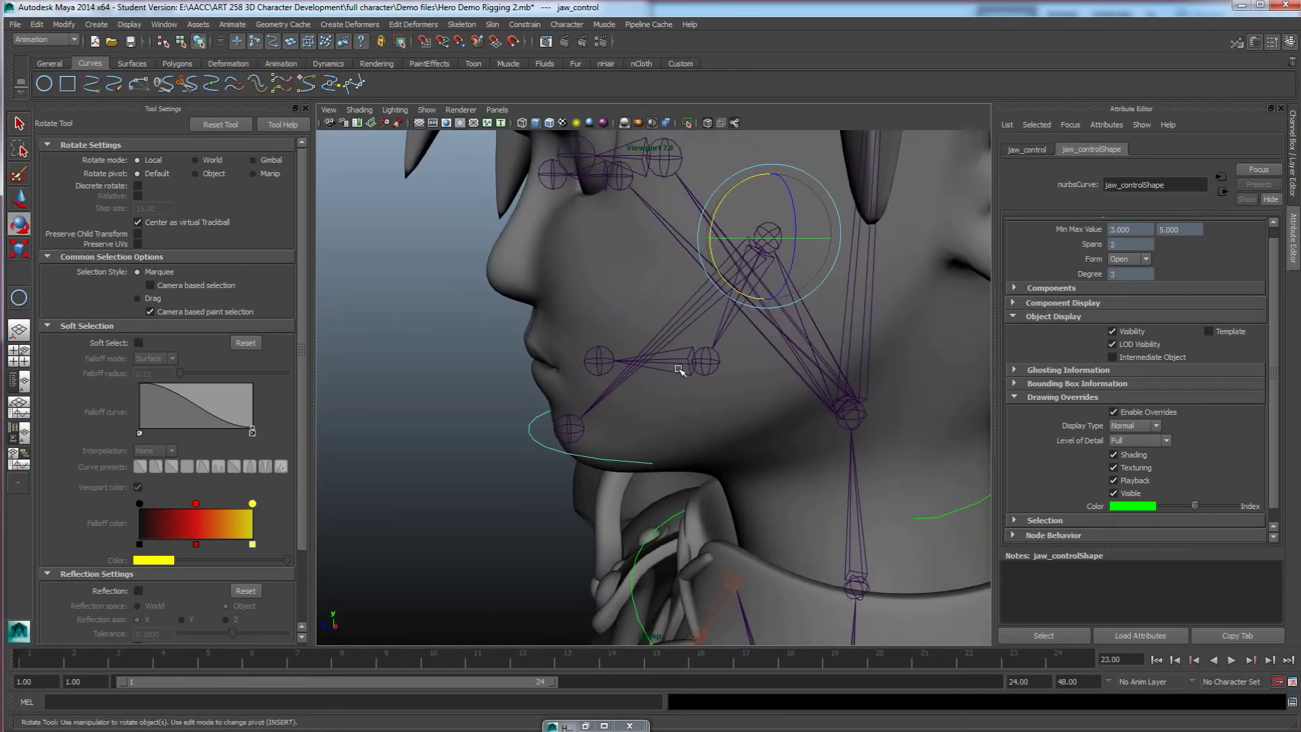
{"action": "left_click_drag", "start_coordinate": [707, 379], "coordinate": [700, 387], "text": "alt"}
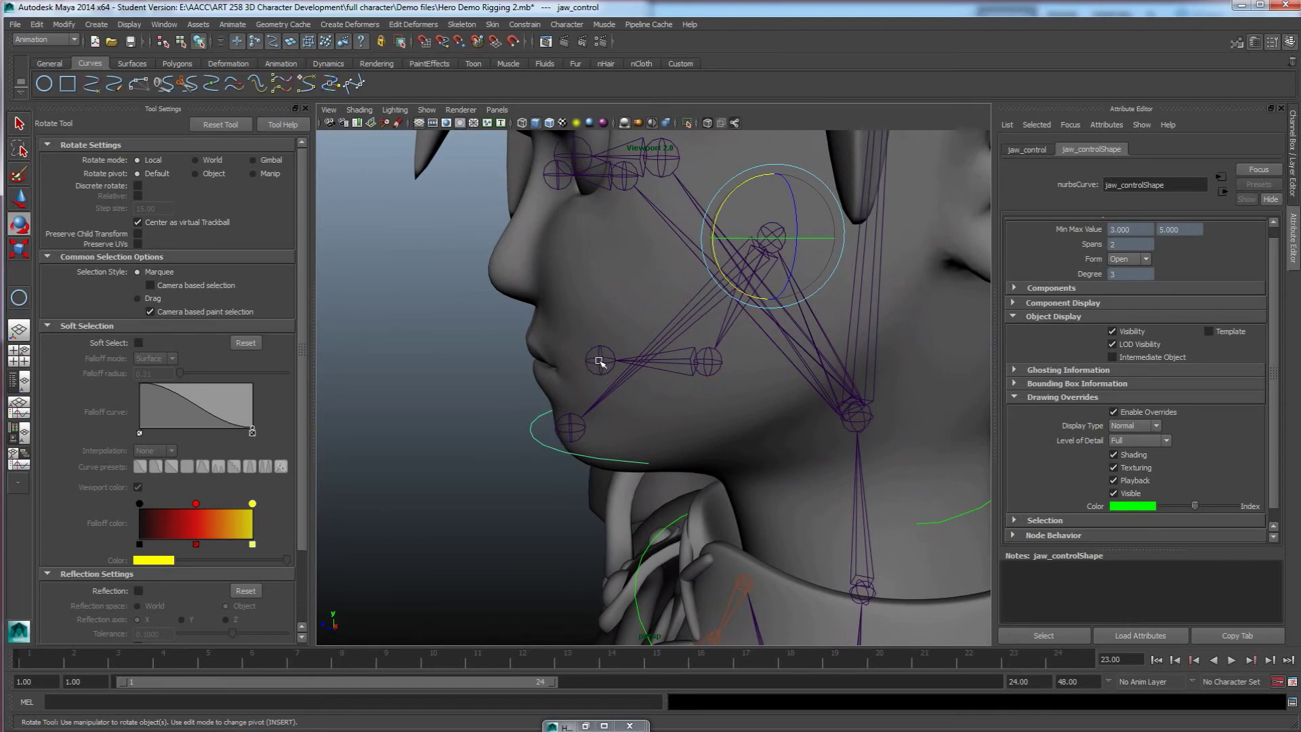
{"action": "left_click_drag", "start_coordinate": [613, 377], "coordinate": [658, 431], "text": "alt"}
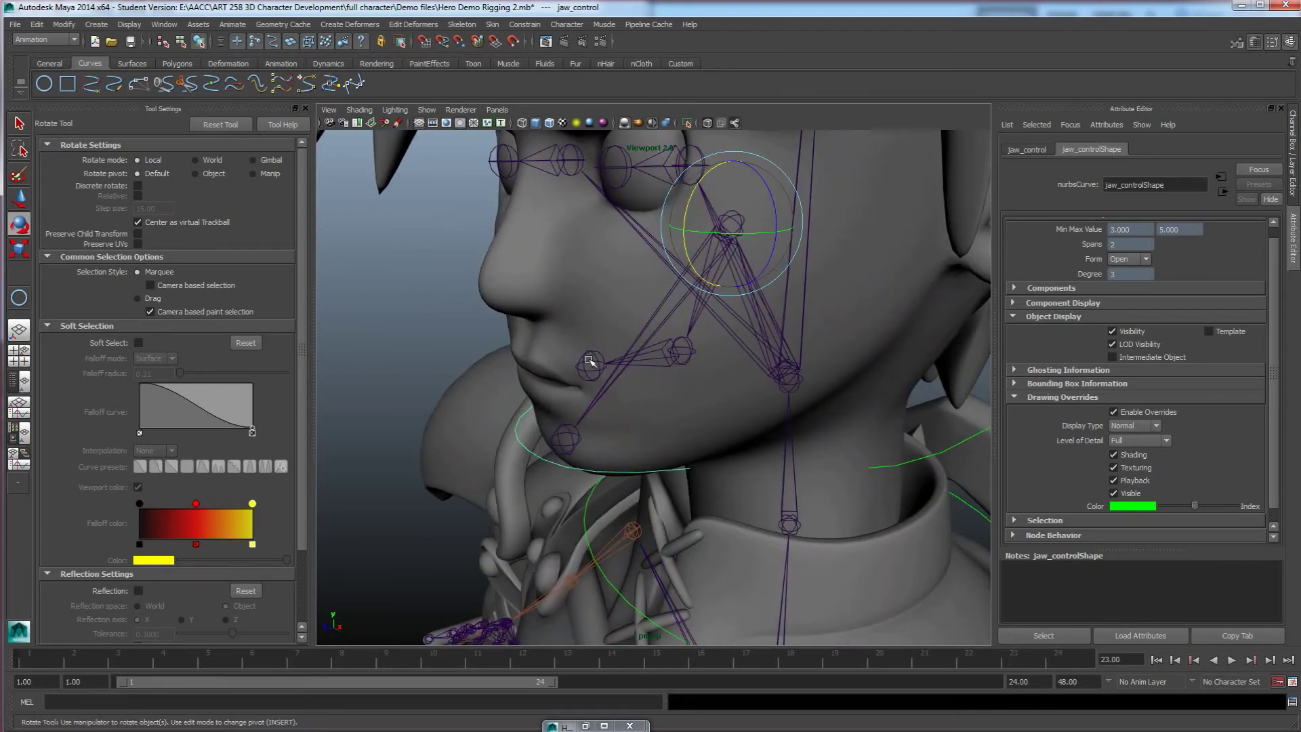
{"action": "left_click_drag", "start_coordinate": [598, 384], "coordinate": [568, 384], "text": "alt"}
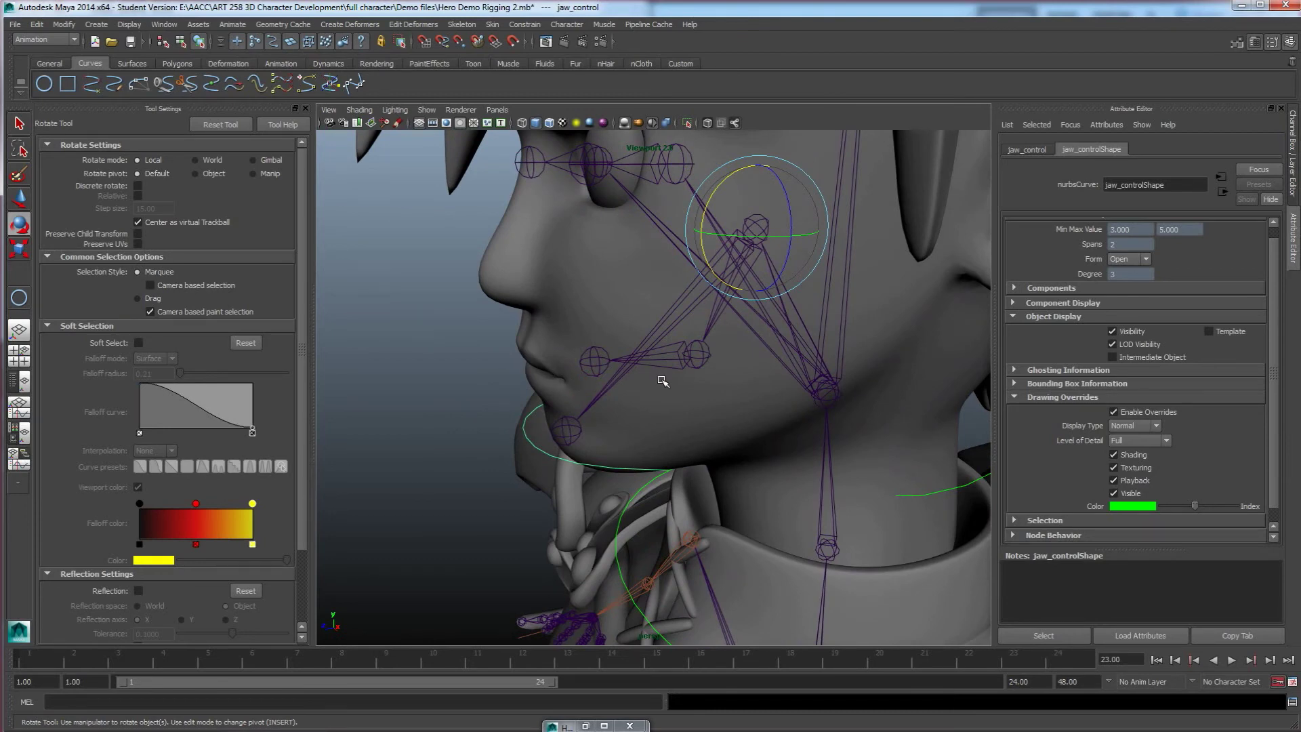
Step: Add a keyable float attribute named Tongue Control to jaw_control, with minimum 0 and maximum 10
{"action": "left_click_drag", "start_coordinate": [660, 377], "coordinate": [653, 436], "text": "alt"}
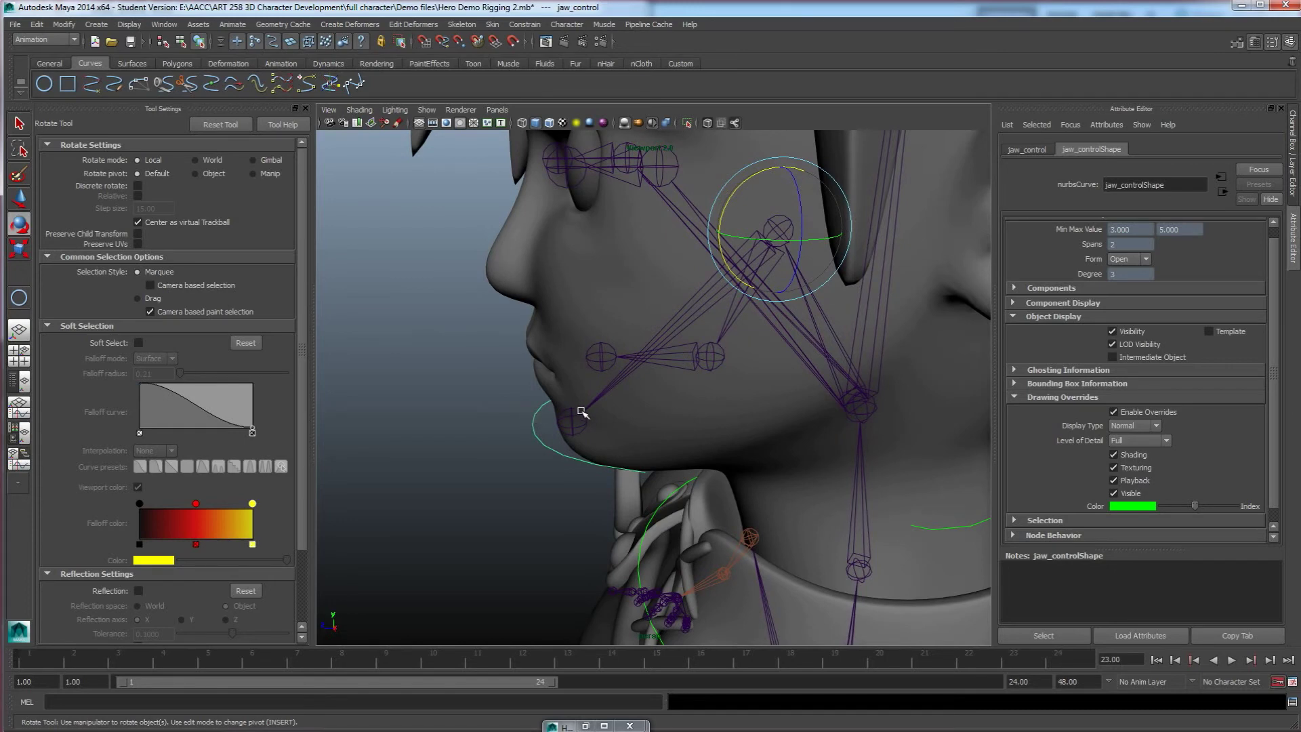
{"action": "key", "text": "ctrl+a"}
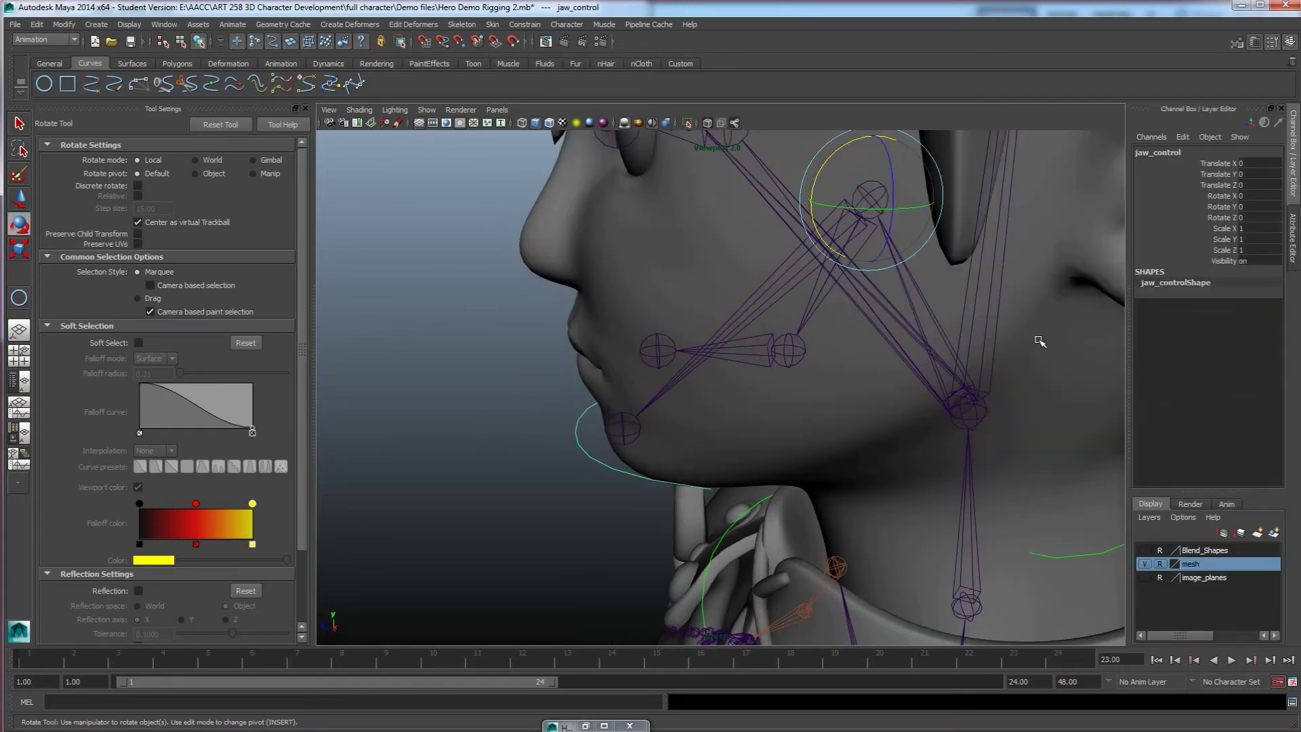
{"action": "left_click", "coordinate": [65, 25]}
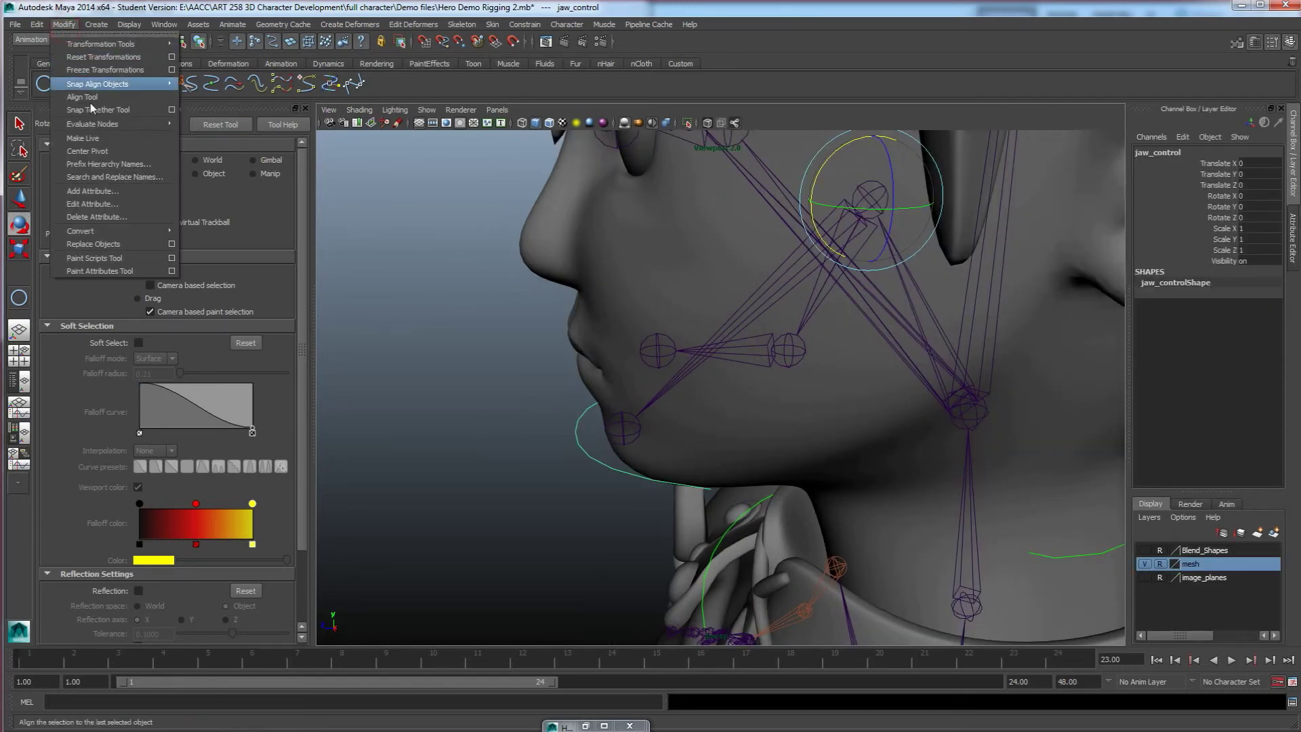
{"action": "left_click", "coordinate": [93, 191]}
{"action": "left_click", "coordinate": [629, 274]}
{"action": "left_click_drag", "start_coordinate": [599, 233], "coordinate": [422, 252]}
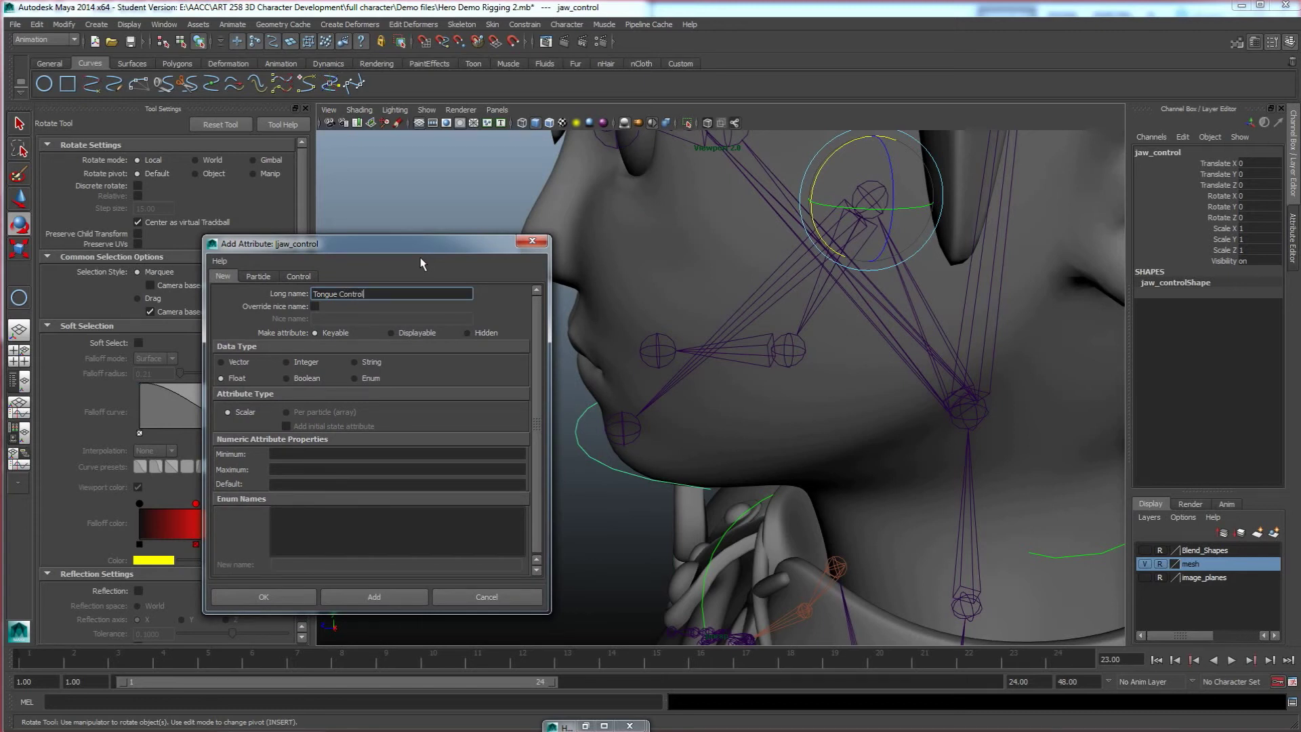
{"action": "left_click", "coordinate": [324, 455]}
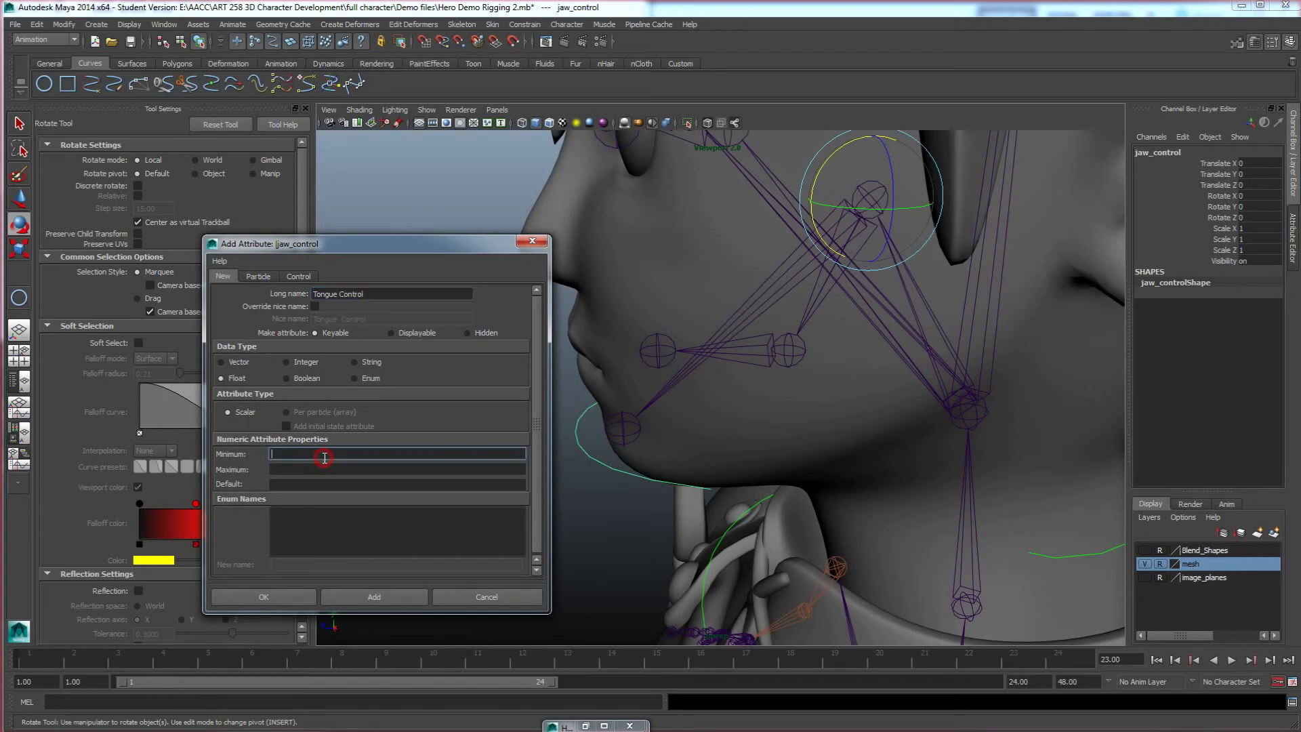
{"action": "left_click", "coordinate": [293, 470]}
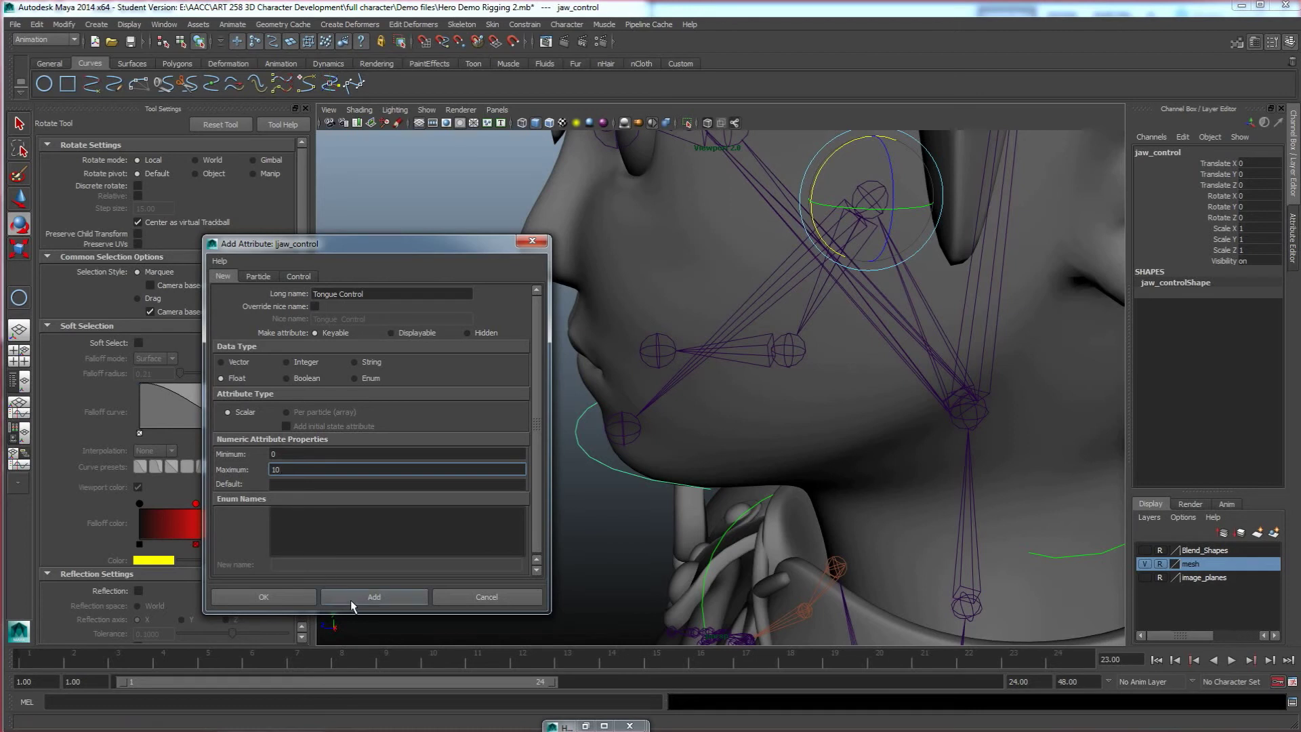
{"action": "left_click", "coordinate": [280, 596]}
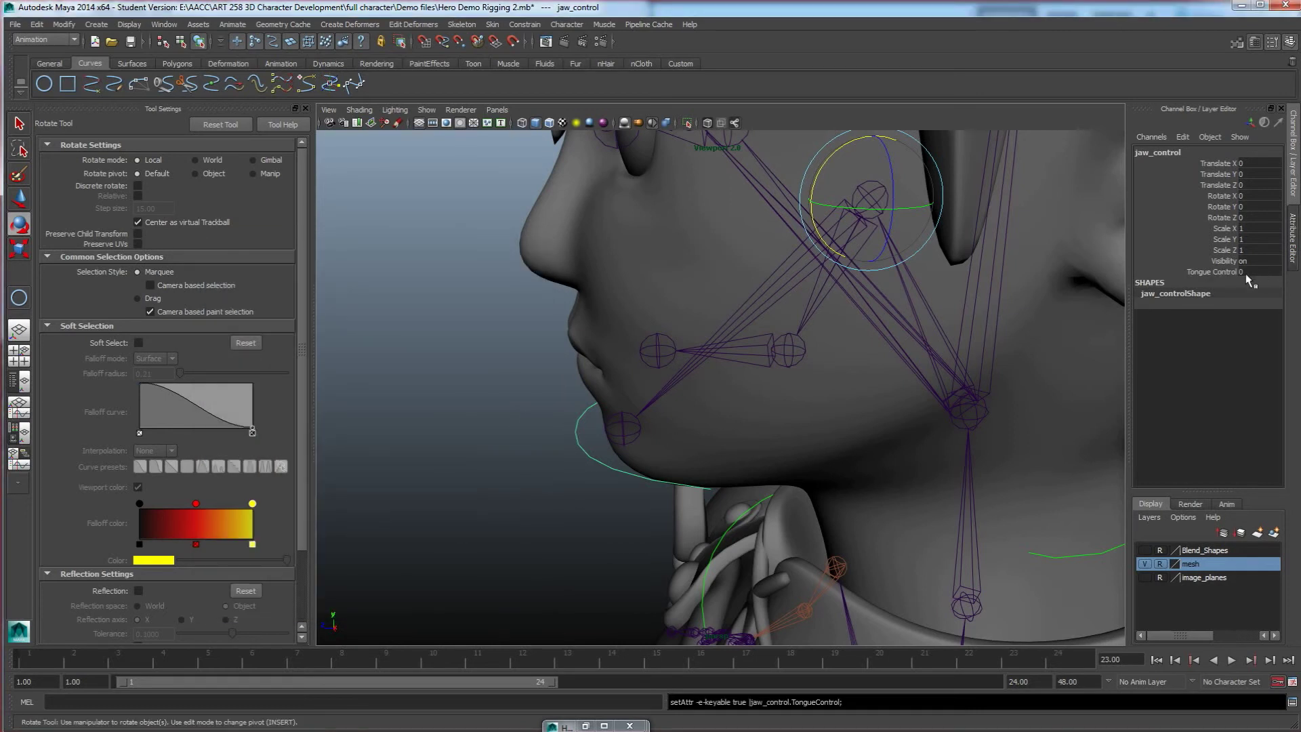
Step: Lock and hide the translate, scale and visibility channels of jaw_control
{"action": "left_click_drag", "start_coordinate": [1052, 274], "coordinate": [994, 277], "text": "alt"}
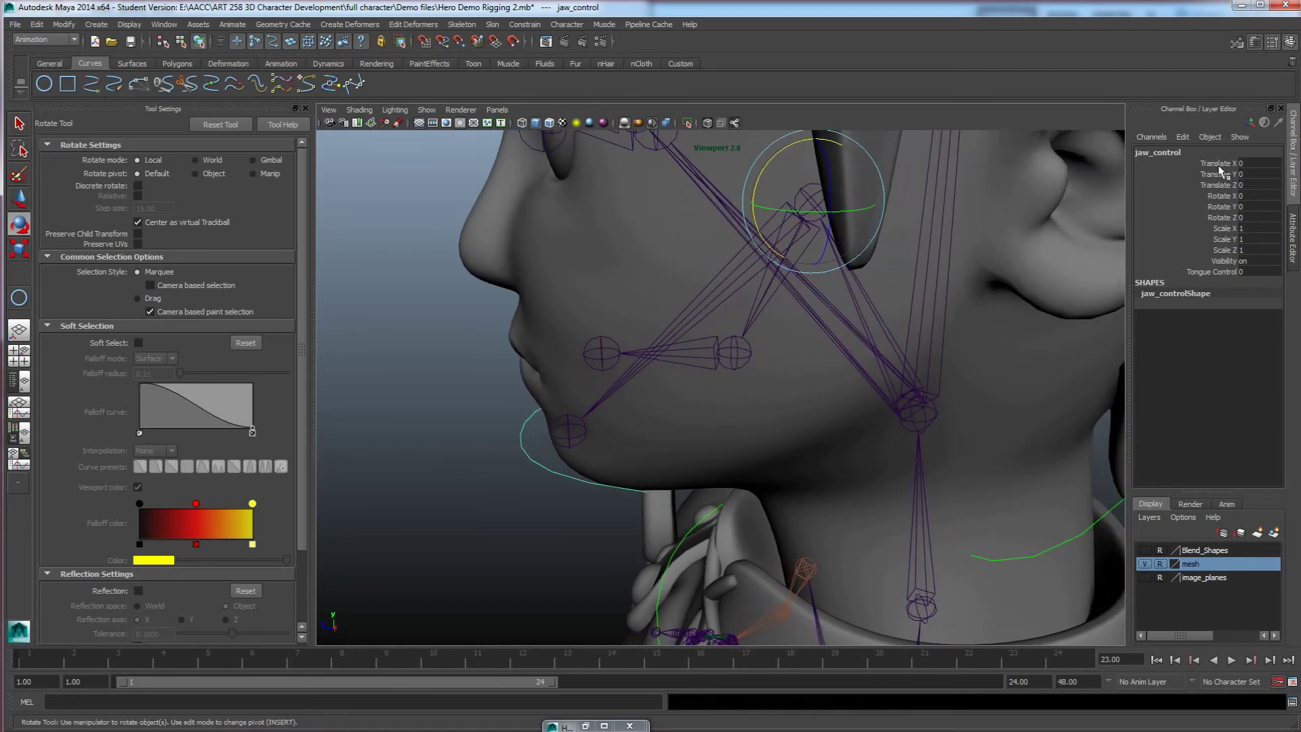
{"action": "left_click_drag", "start_coordinate": [1221, 166], "coordinate": [1227, 187]}
{"action": "left_click_drag", "start_coordinate": [1226, 234], "coordinate": [1227, 271], "text": "ctrl"}
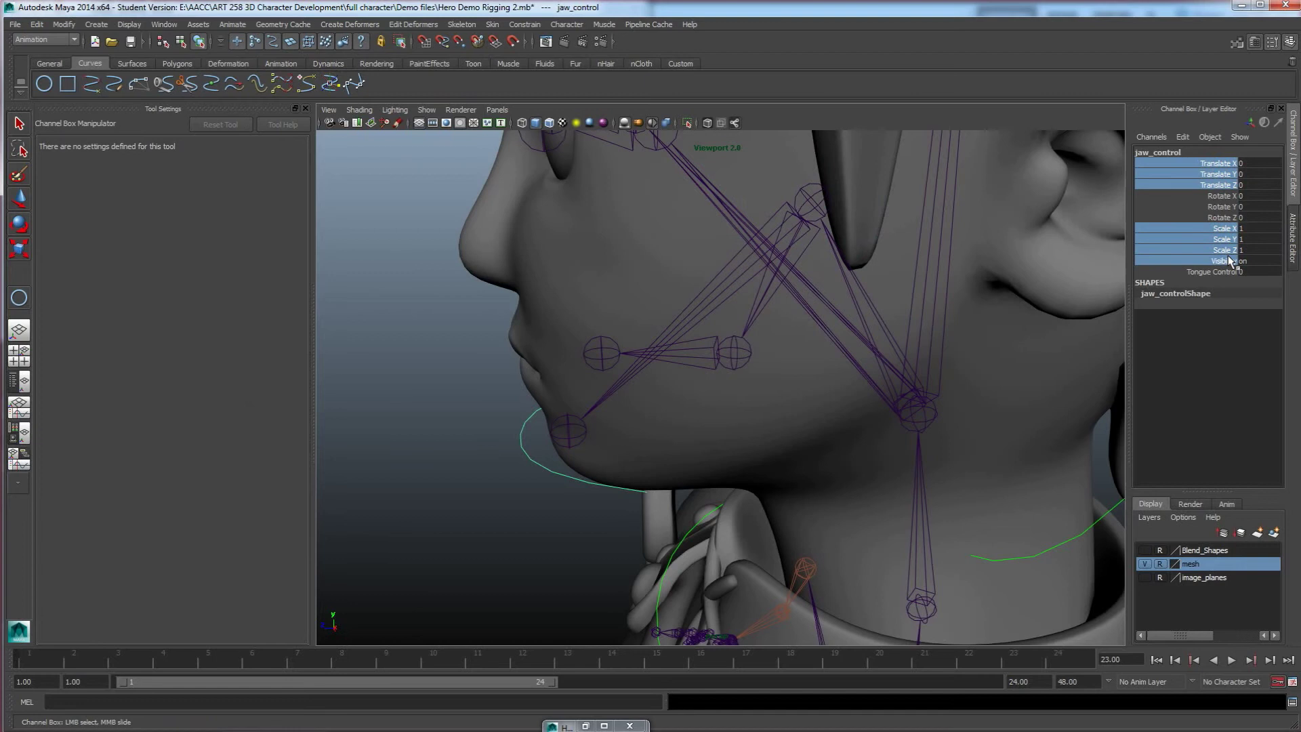
{"action": "right_click", "coordinate": [1225, 245]}
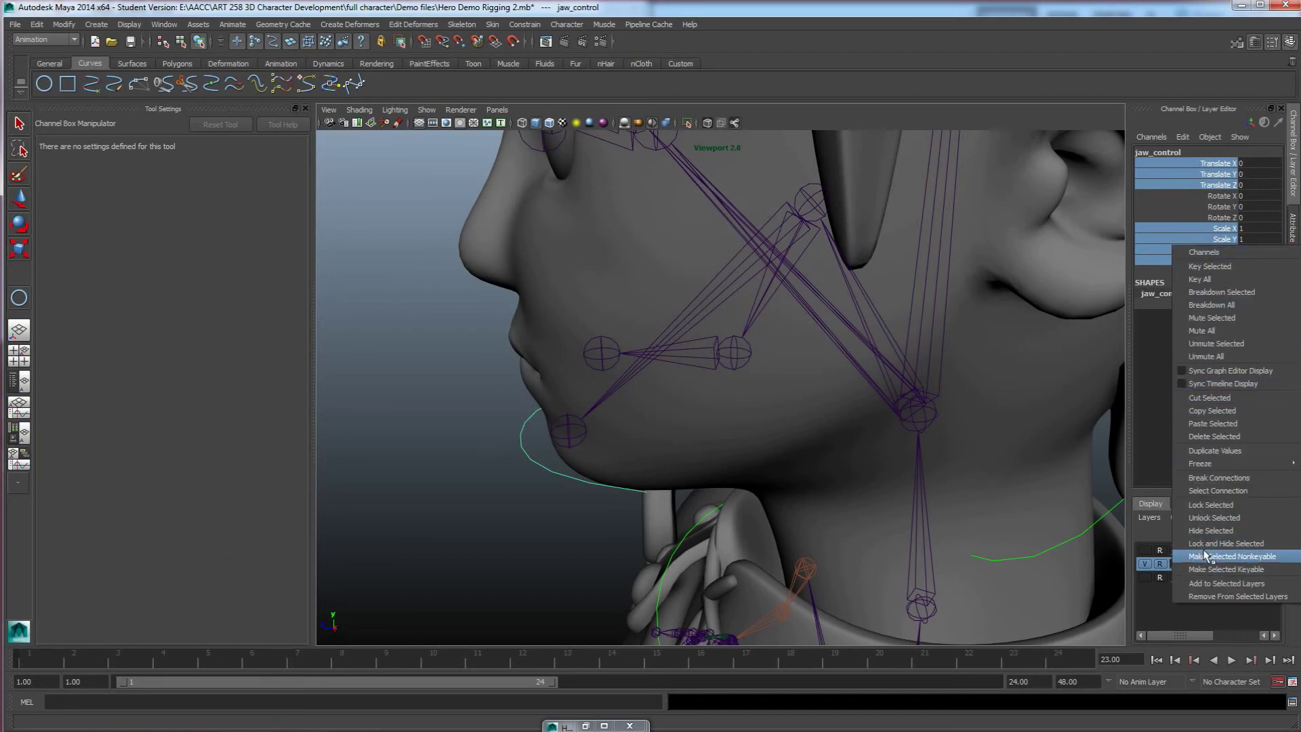
{"action": "left_click", "coordinate": [1226, 543]}
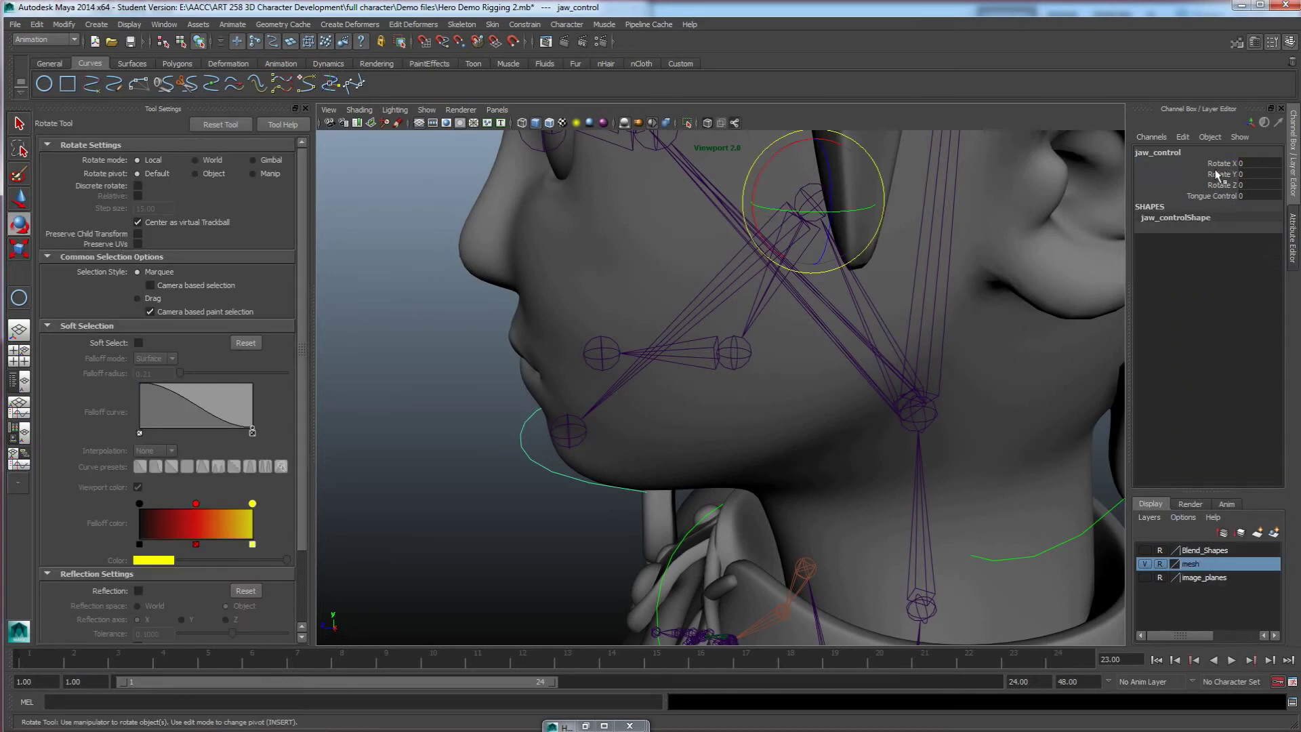
Step: Undo the trial rotations of jaw_control
{"action": "left_click_drag", "start_coordinate": [816, 369], "coordinate": [771, 322], "text": "alt"}
{"action": "key", "text": "ctrl+z"}
{"action": "key", "text": "ctrl+z"}
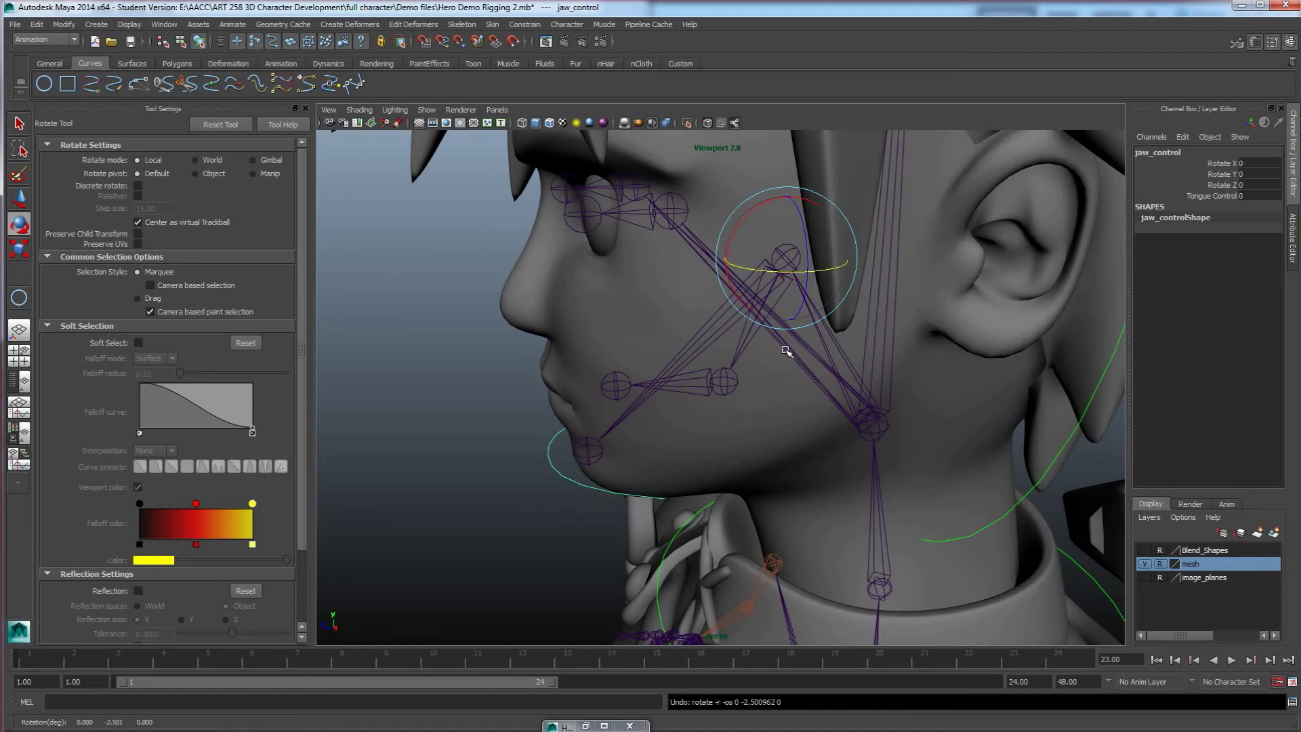
{"action": "key", "text": "ctrl+z"}
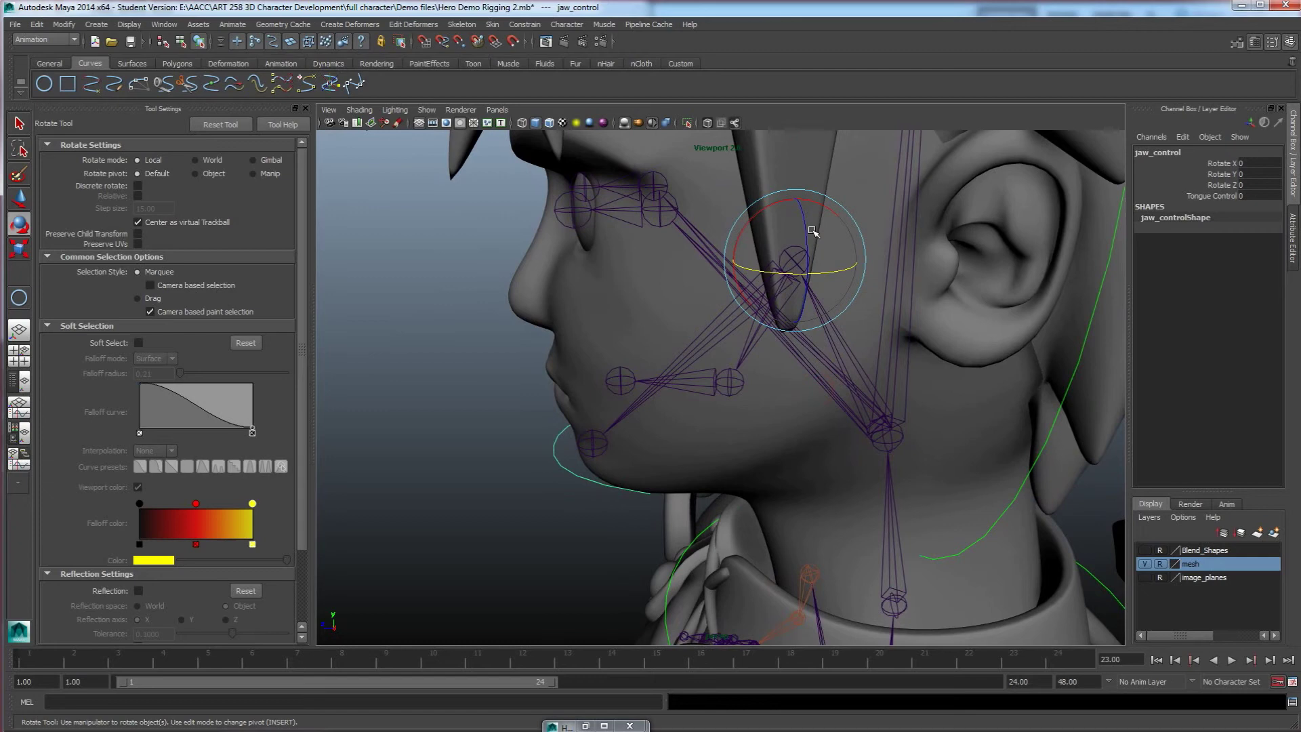
{"action": "left_click_drag", "start_coordinate": [721, 348], "coordinate": [731, 334], "text": "alt"}
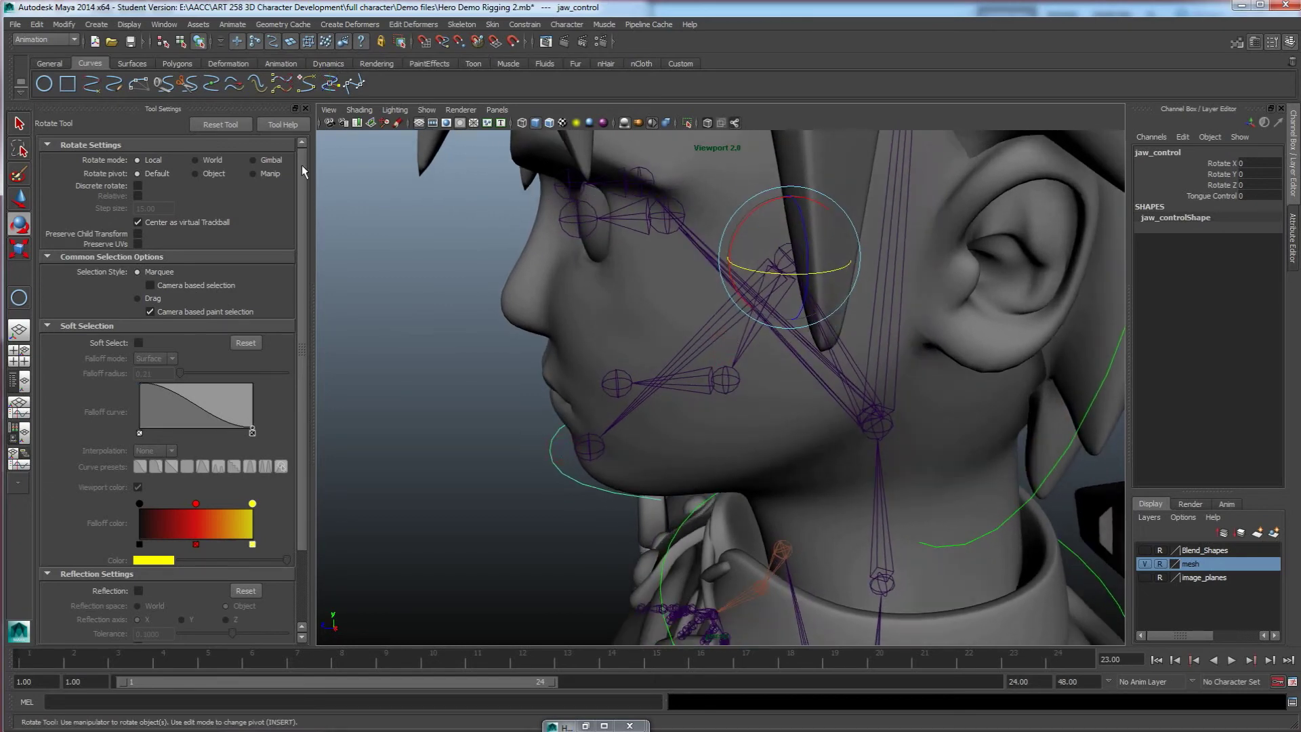
Step: Start a Set Driven Key setup with jaw_control's Tongue Control attribute as the driver
{"action": "left_click", "coordinate": [233, 26]}
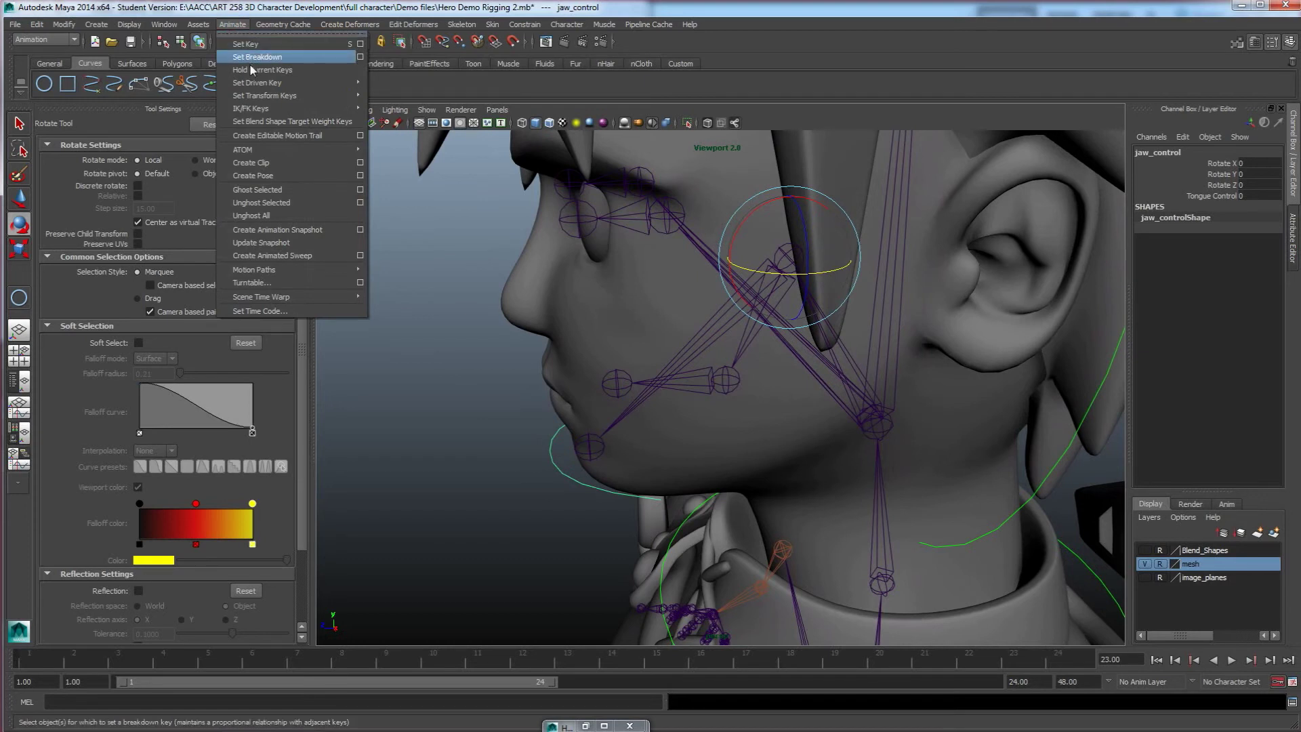
{"action": "mouse_move", "coordinate": [253, 88]}
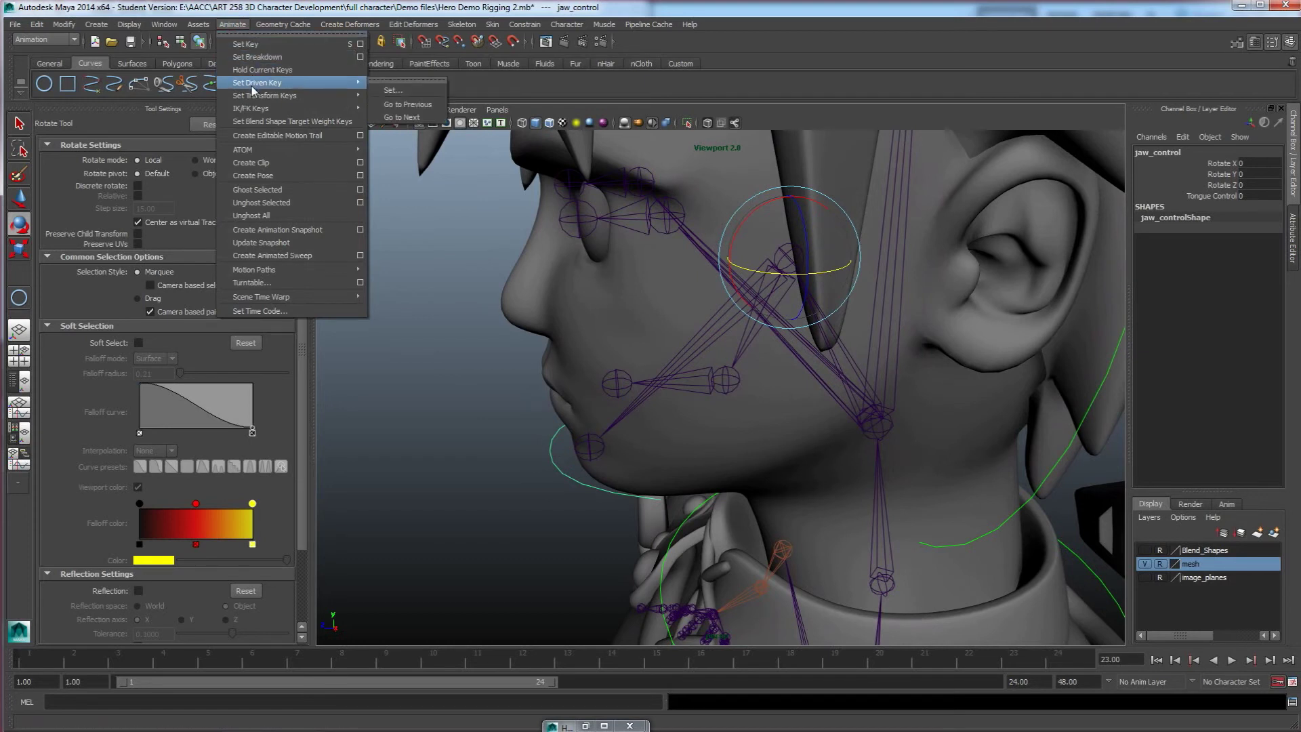
{"action": "left_click", "coordinate": [390, 91]}
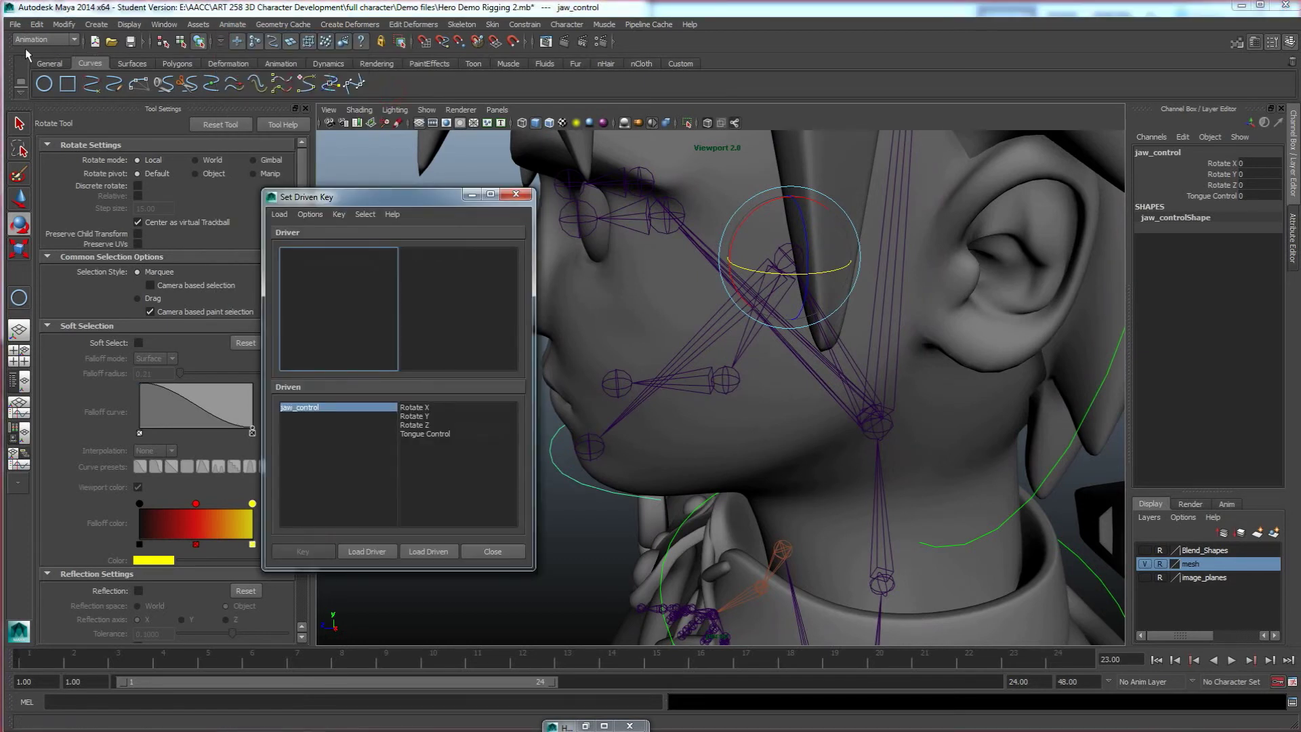
{"action": "left_click", "coordinate": [365, 551]}
{"action": "left_click", "coordinate": [425, 279]}
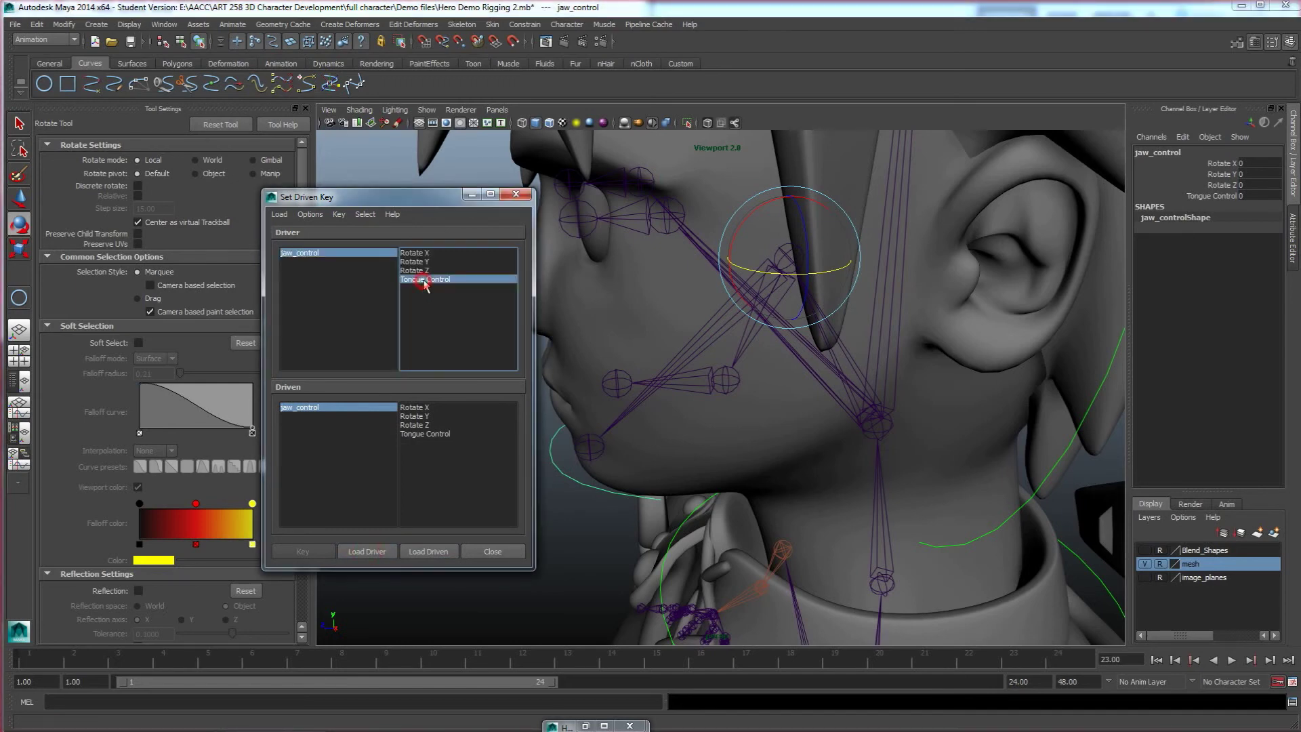
Step: Load tongue_joint as the driven object and choose its Rotate Z attribute
{"action": "middle_click_drag", "start_coordinate": [589, 381], "coordinate": [702, 343], "text": "alt"}
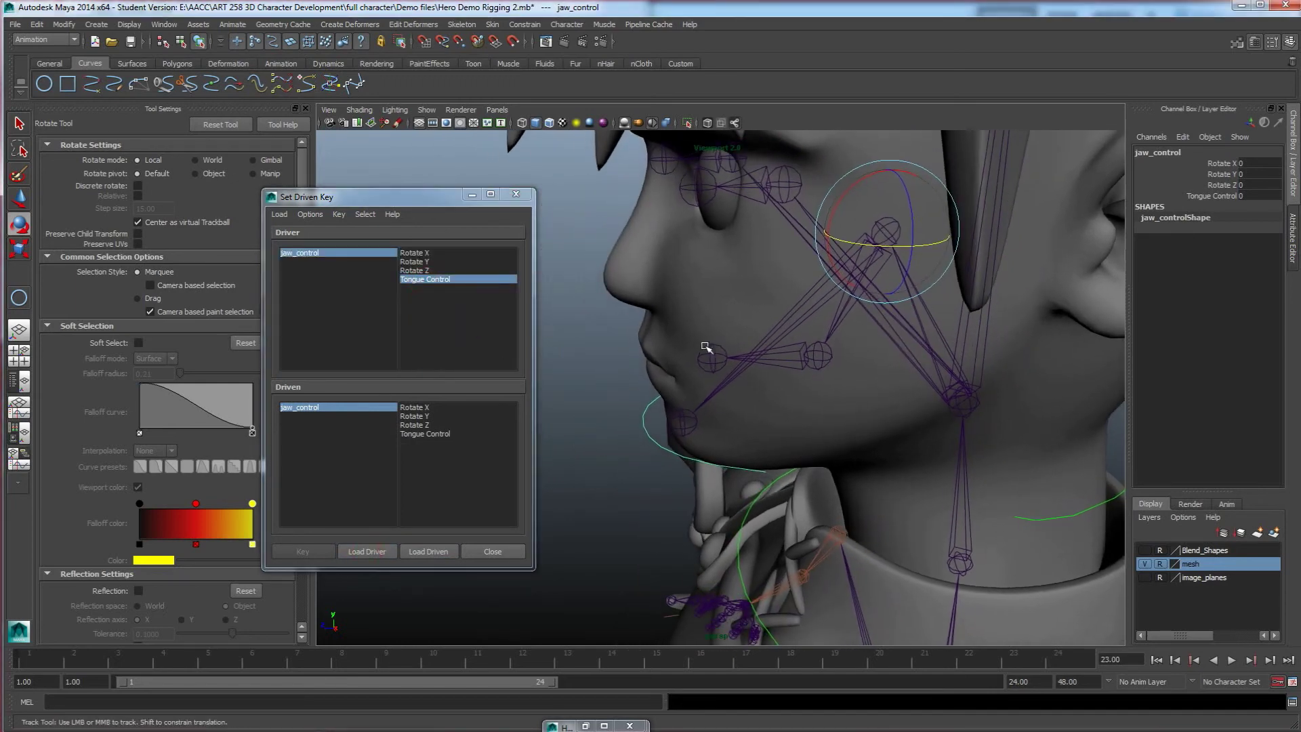
{"action": "left_click_drag", "start_coordinate": [709, 398], "coordinate": [798, 335], "text": "alt"}
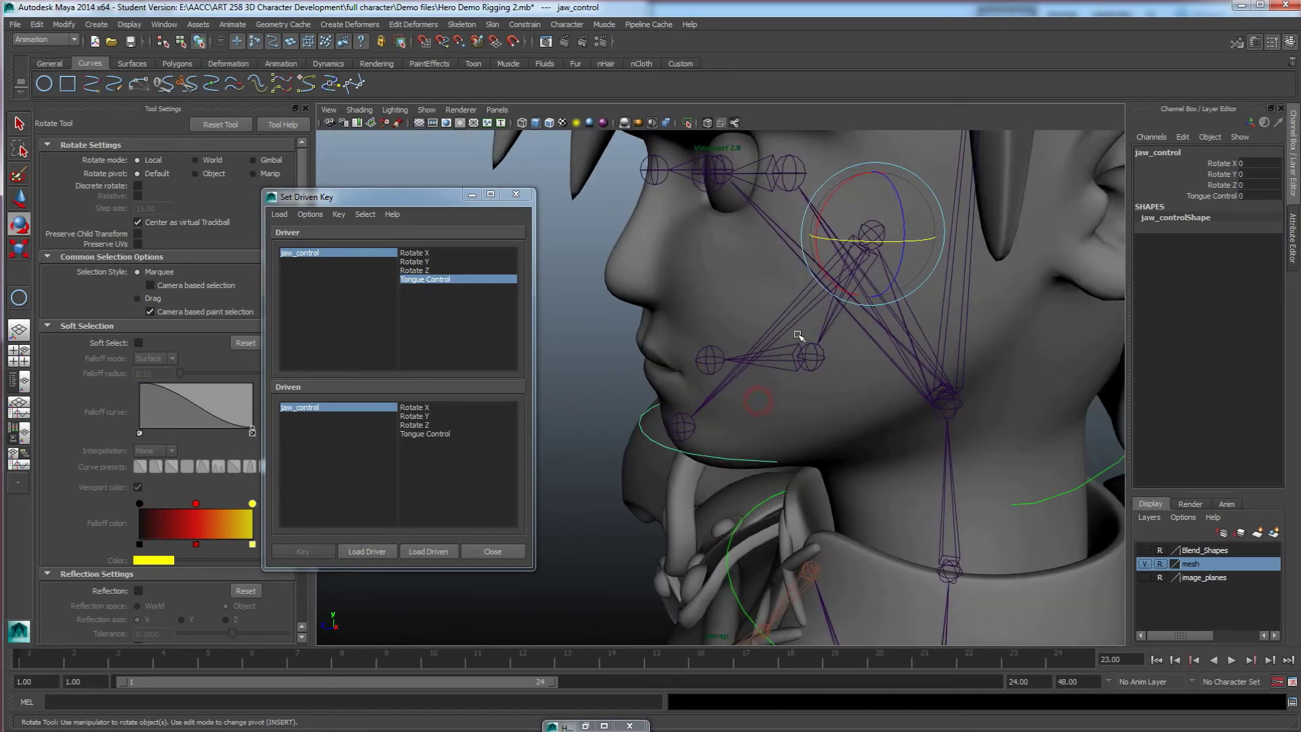
{"action": "left_click", "coordinate": [806, 296]}
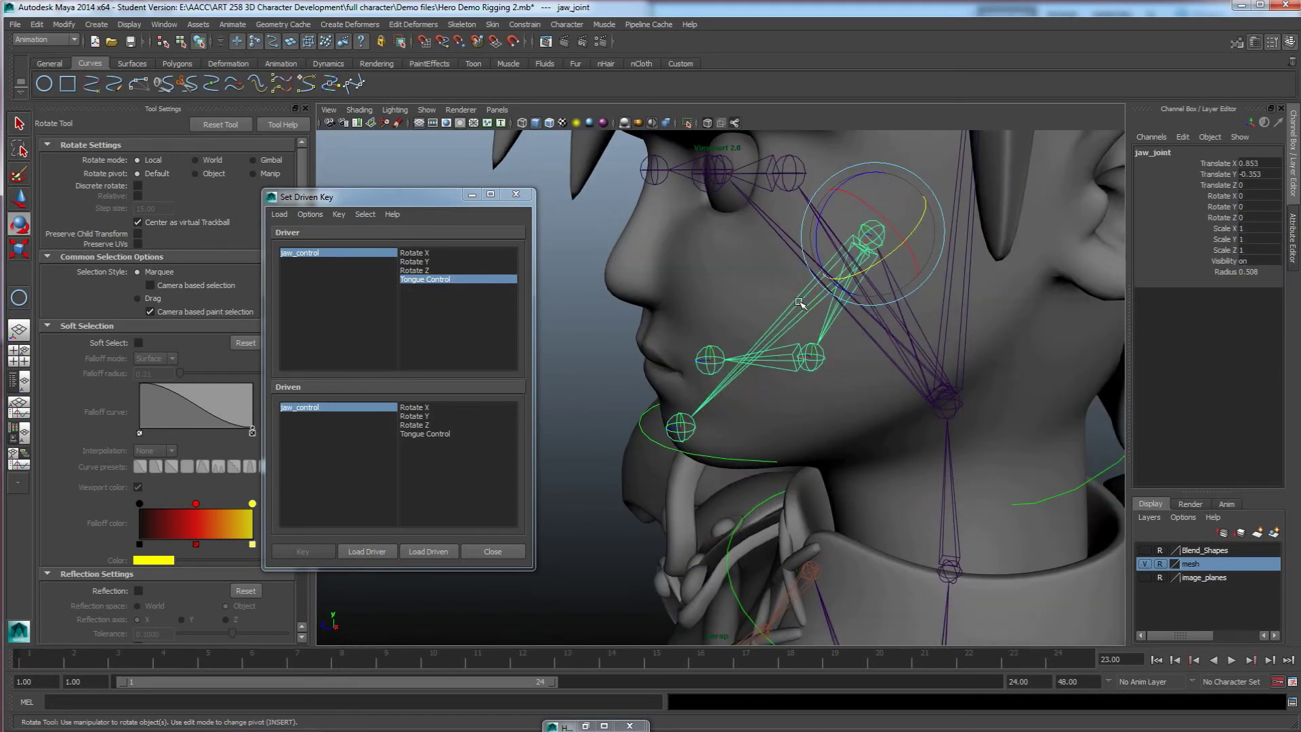
{"action": "left_click", "coordinate": [778, 354]}
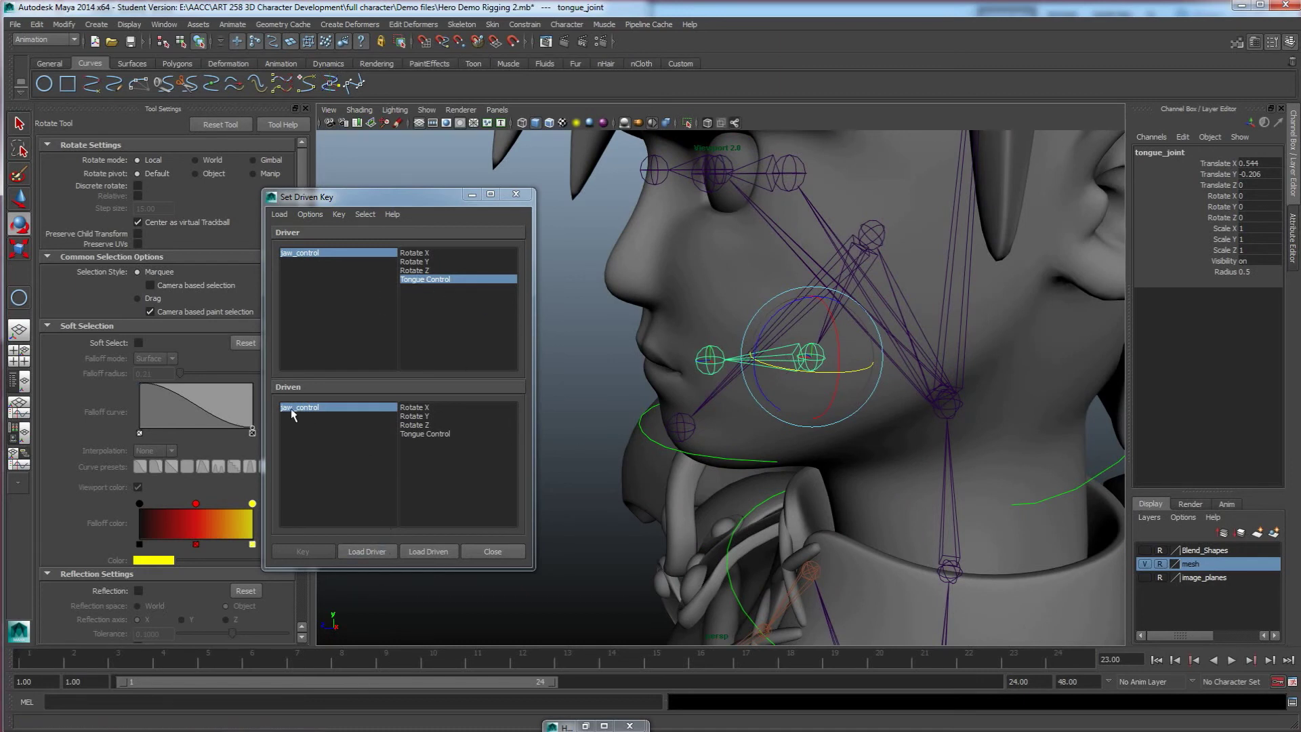
{"action": "left_click", "coordinate": [437, 552]}
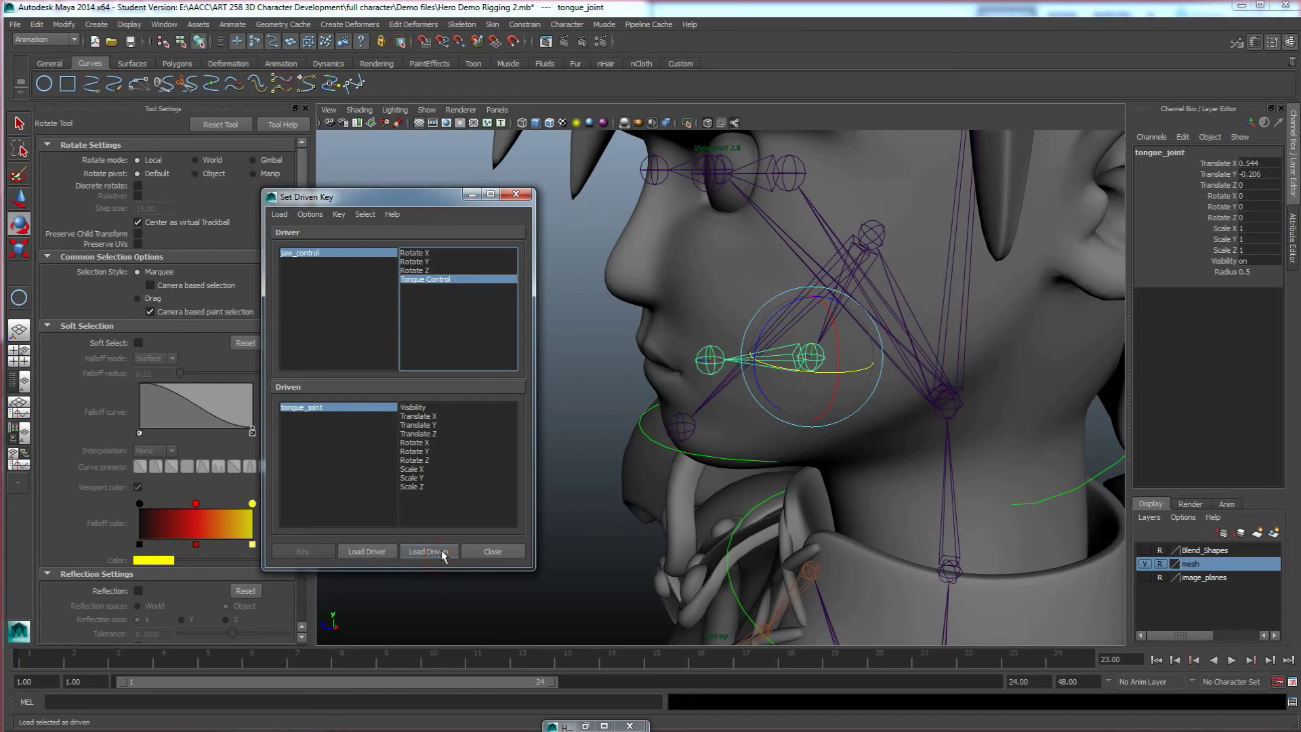
{"action": "left_click", "coordinate": [419, 460]}
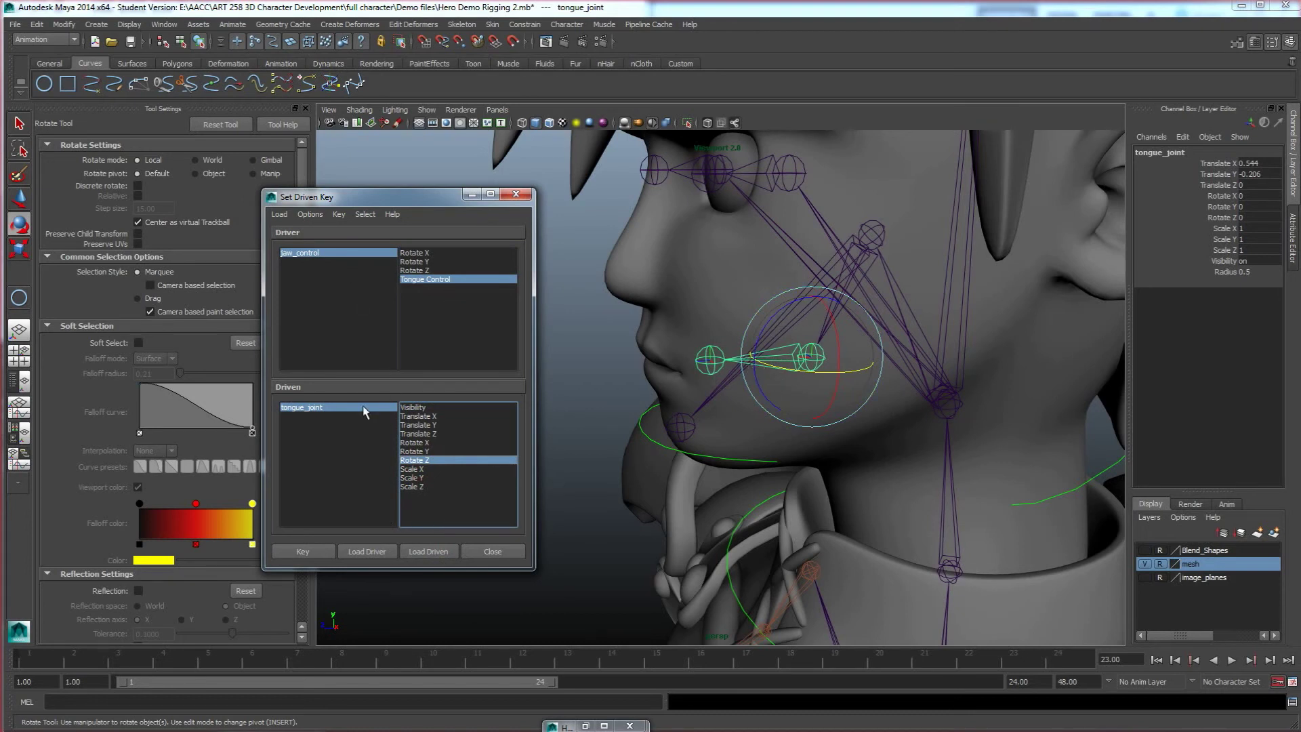
Step: Key tongue_joint's Rotate Z against Tongue Control with both at their rest value of 0
{"action": "left_click", "coordinate": [783, 283]}
{"action": "left_click", "coordinate": [300, 254]}
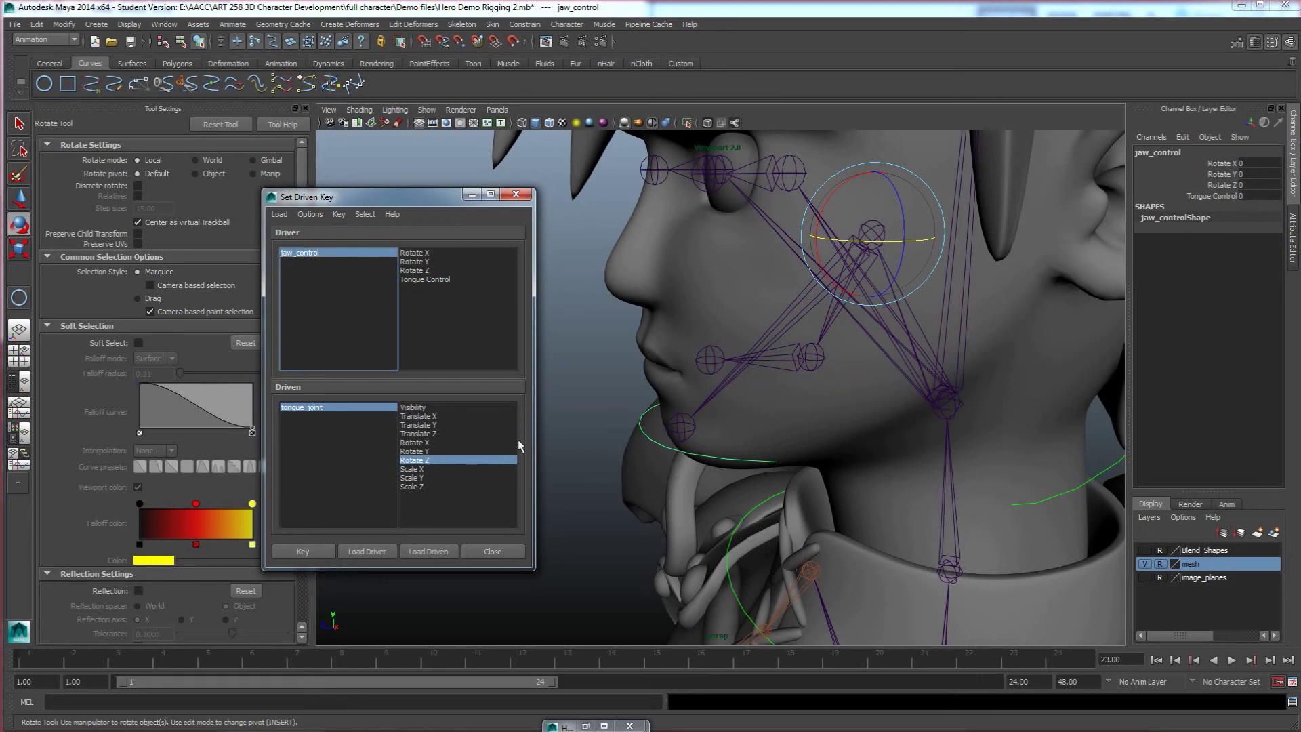
{"action": "left_click", "coordinate": [312, 551]}
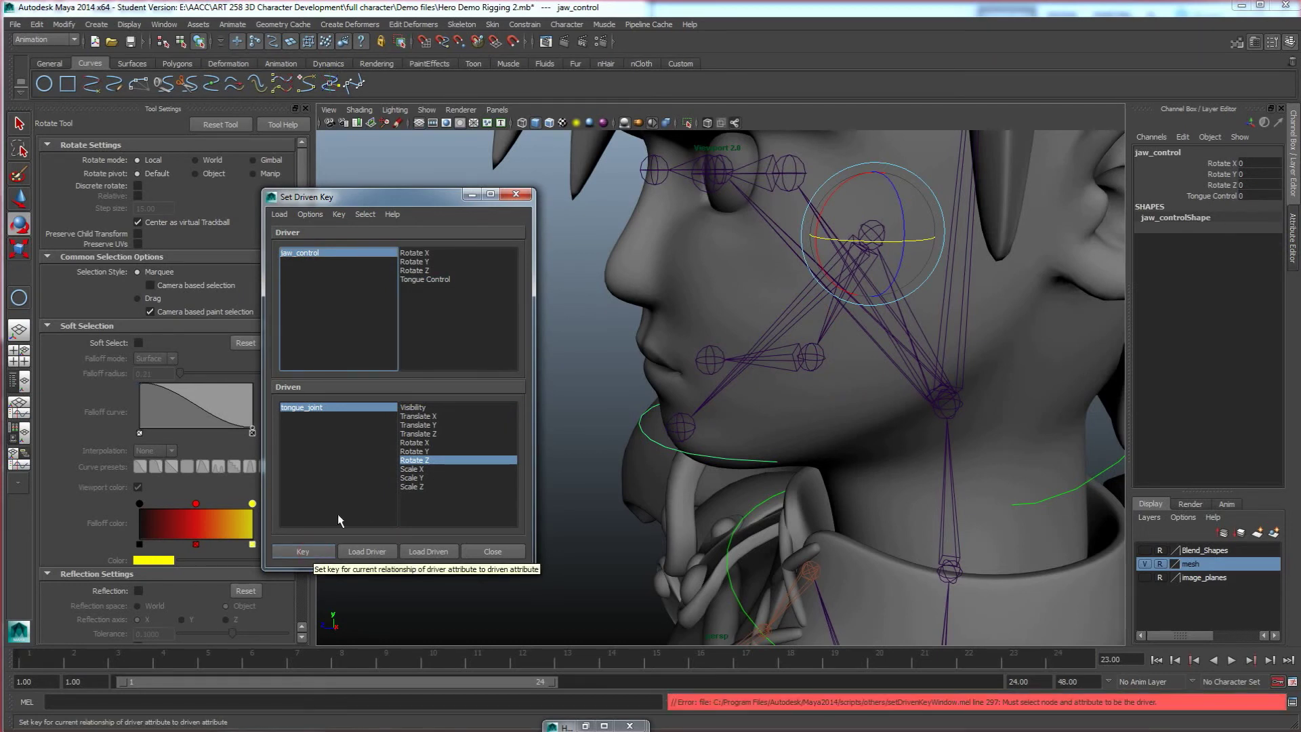
{"action": "left_click", "coordinate": [416, 280]}
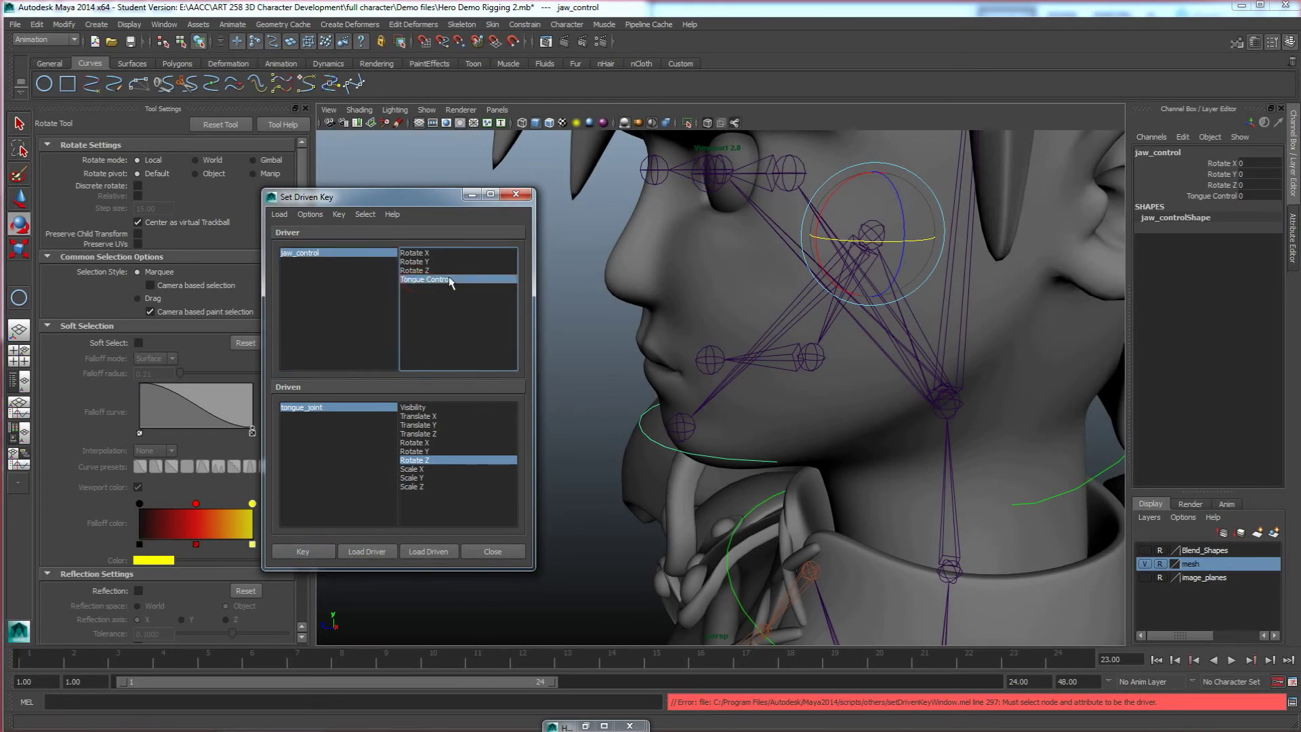
{"action": "left_click", "coordinate": [319, 550]}
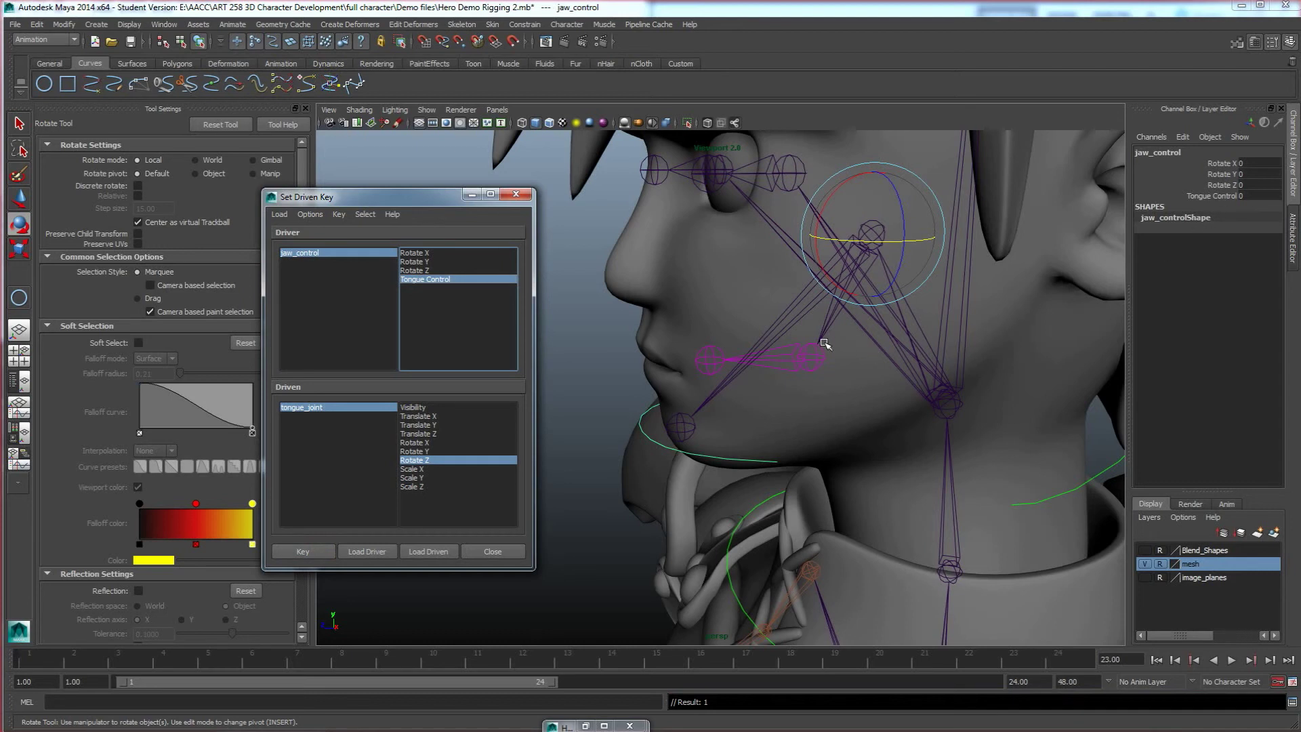
Step: Set a second driven key with jaw_control's Tongue Control at 10 and tongue_joint's Rotate Z at 30
{"action": "double_click", "coordinate": [1250, 195]}
{"action": "type", "text": "1"}
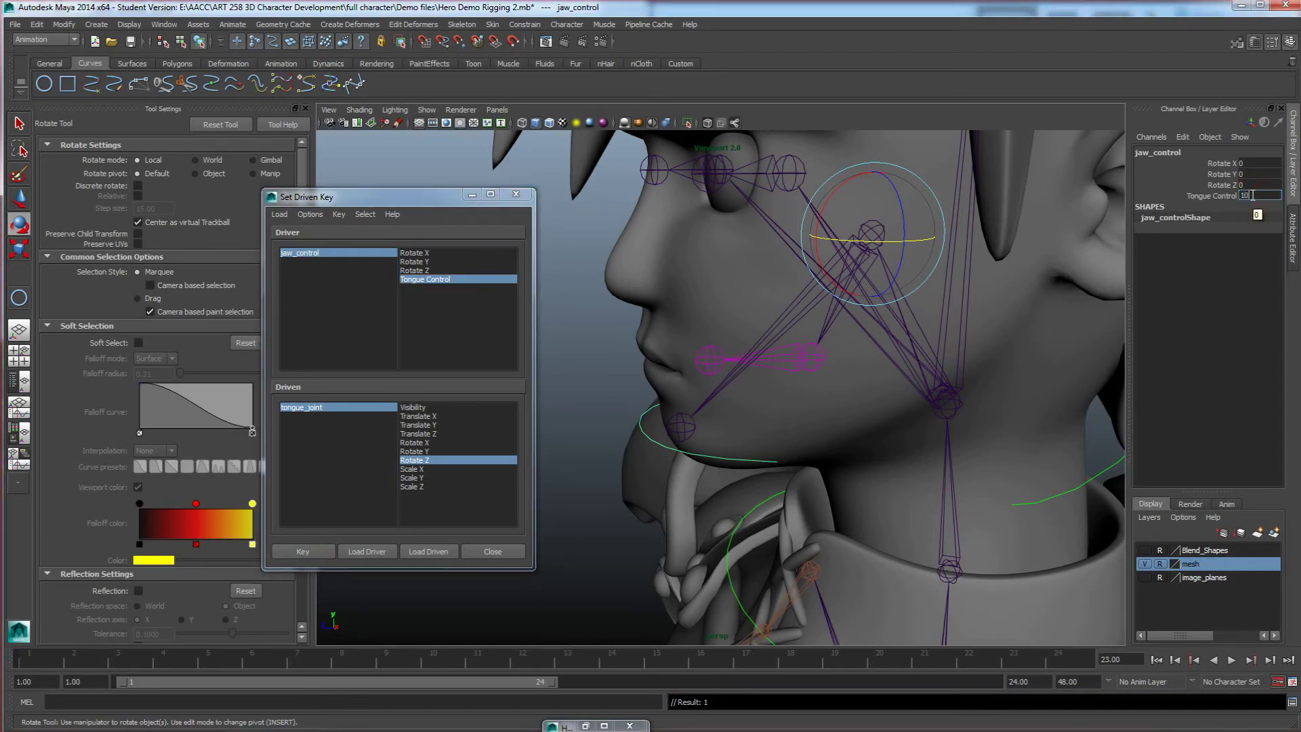
{"action": "type", "text": "0"}
{"action": "key", "text": "Return"}
{"action": "left_click", "coordinate": [793, 346]}
{"action": "left_click_drag", "start_coordinate": [798, 420], "coordinate": [774, 403], "text": "alt"}
{"action": "left_click_drag", "start_coordinate": [780, 320], "coordinate": [824, 316]}
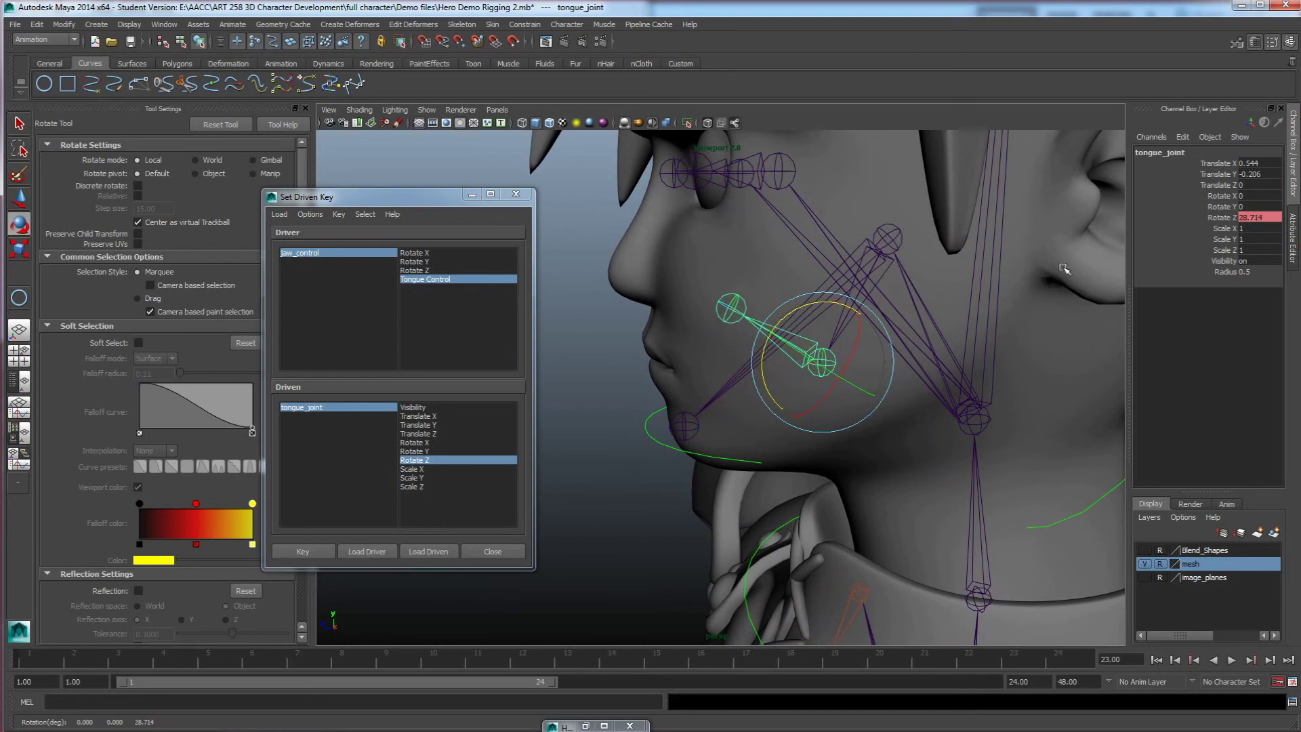
{"action": "left_click", "coordinate": [1253, 217]}
{"action": "type", "text": "30"}
{"action": "key", "text": "Return"}
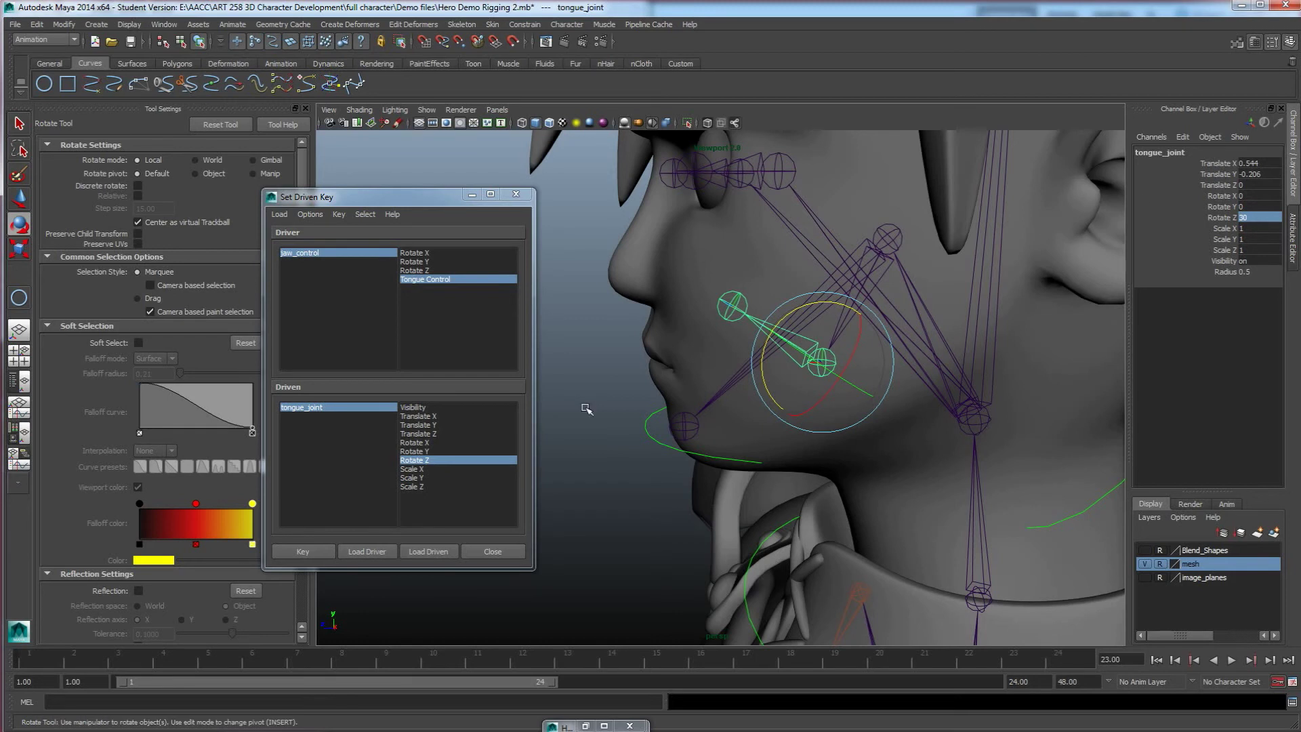
{"action": "left_click", "coordinate": [314, 549]}
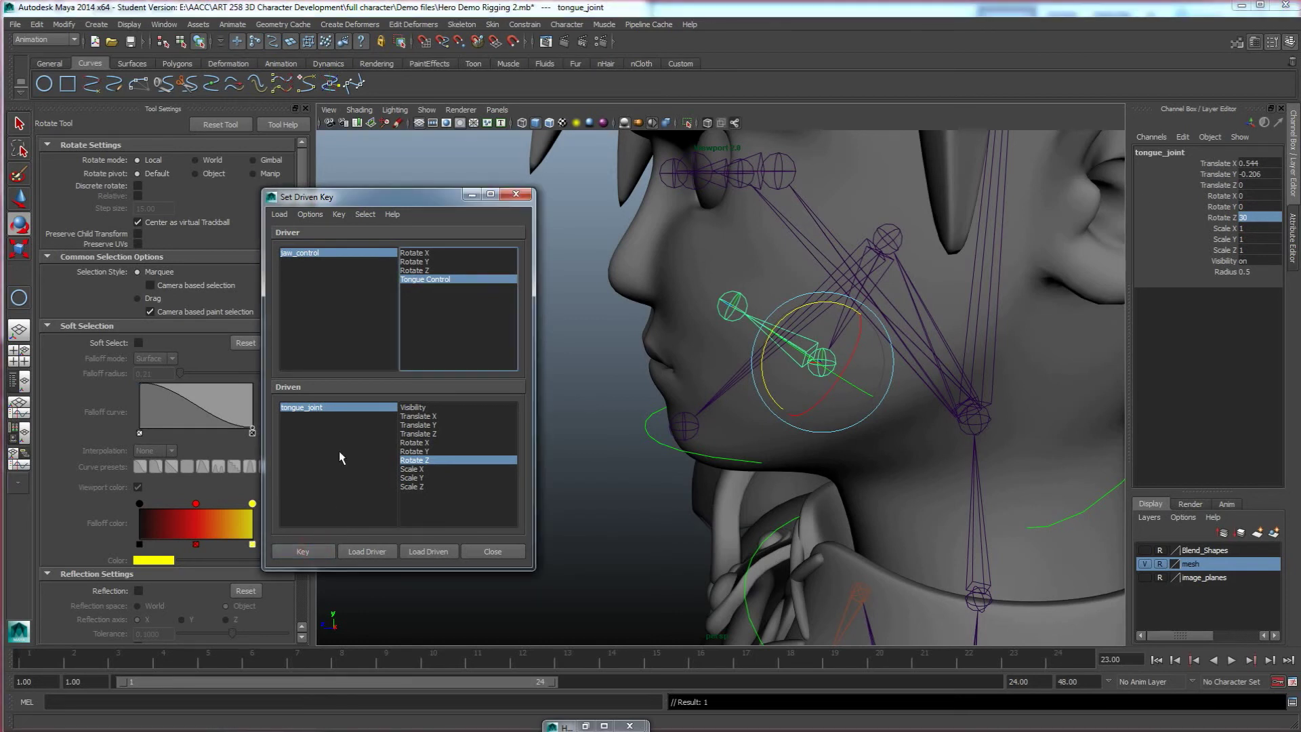
Step: Scrub jaw_control's Tongue Control down to its minimum to test the driven rotation of the tongue joint
{"action": "left_click", "coordinate": [298, 255]}
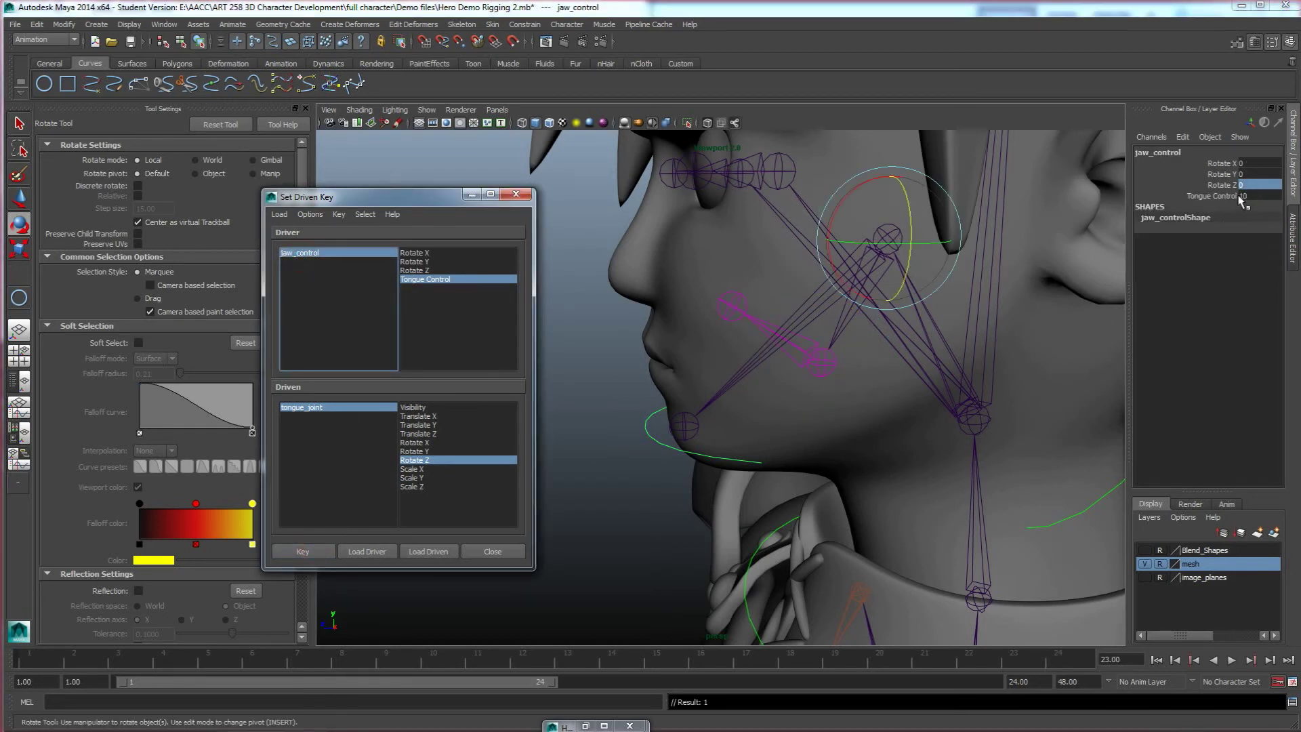
{"action": "left_click", "coordinate": [1217, 196]}
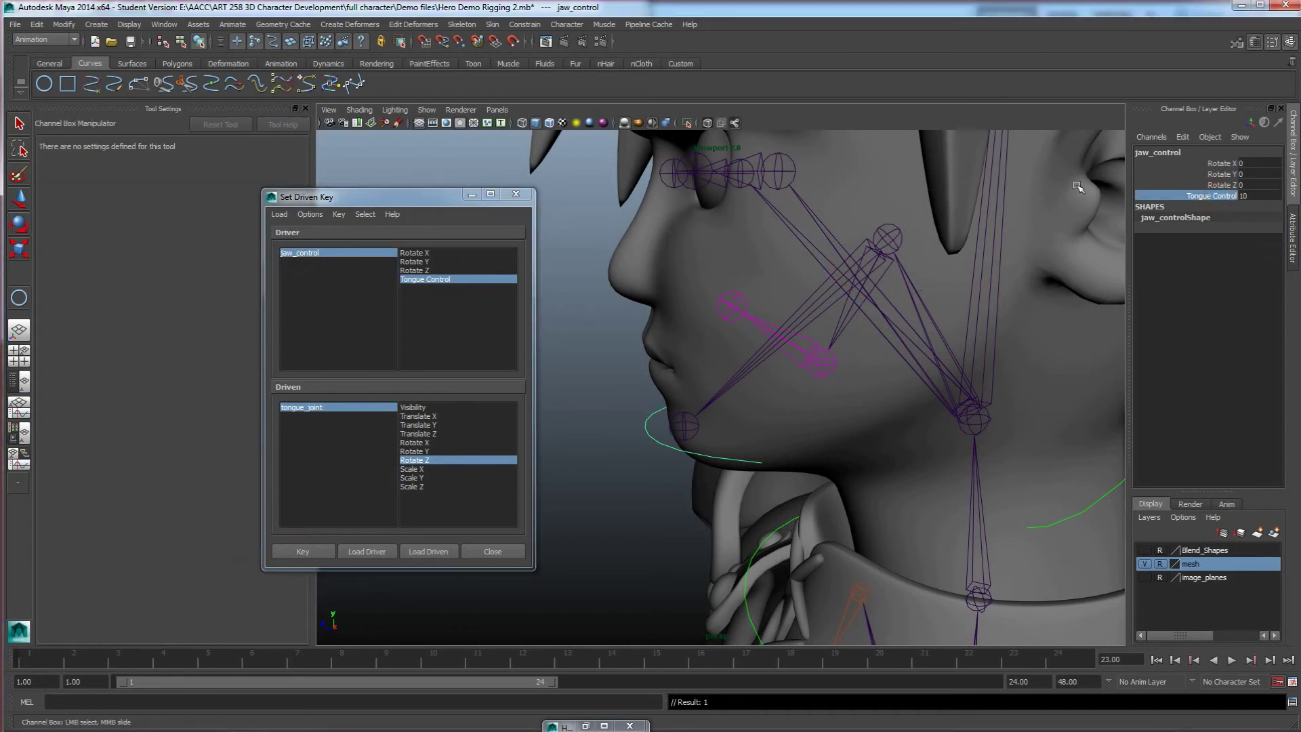
{"action": "middle_click_drag", "start_coordinate": [949, 204], "coordinate": [854, 207]}
{"action": "left_click_drag", "start_coordinate": [791, 346], "coordinate": [828, 331], "text": "alt"}
Step: Test-rotate jaw_control about its X axis to see whether it moves the jaw joint, and undo the rotation
{"action": "left_click", "coordinate": [783, 324]}
{"action": "key", "text": "e"}
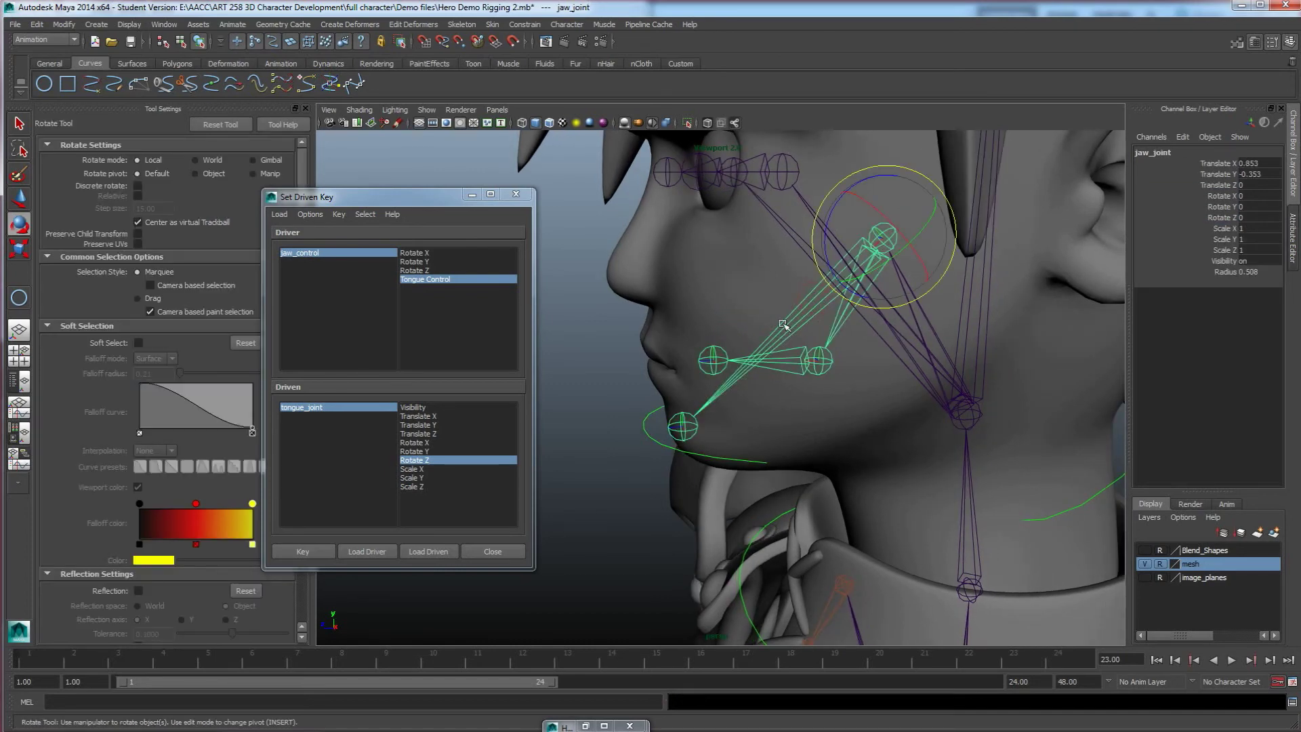
{"action": "left_click", "coordinate": [653, 424]}
{"action": "key", "text": "w"}
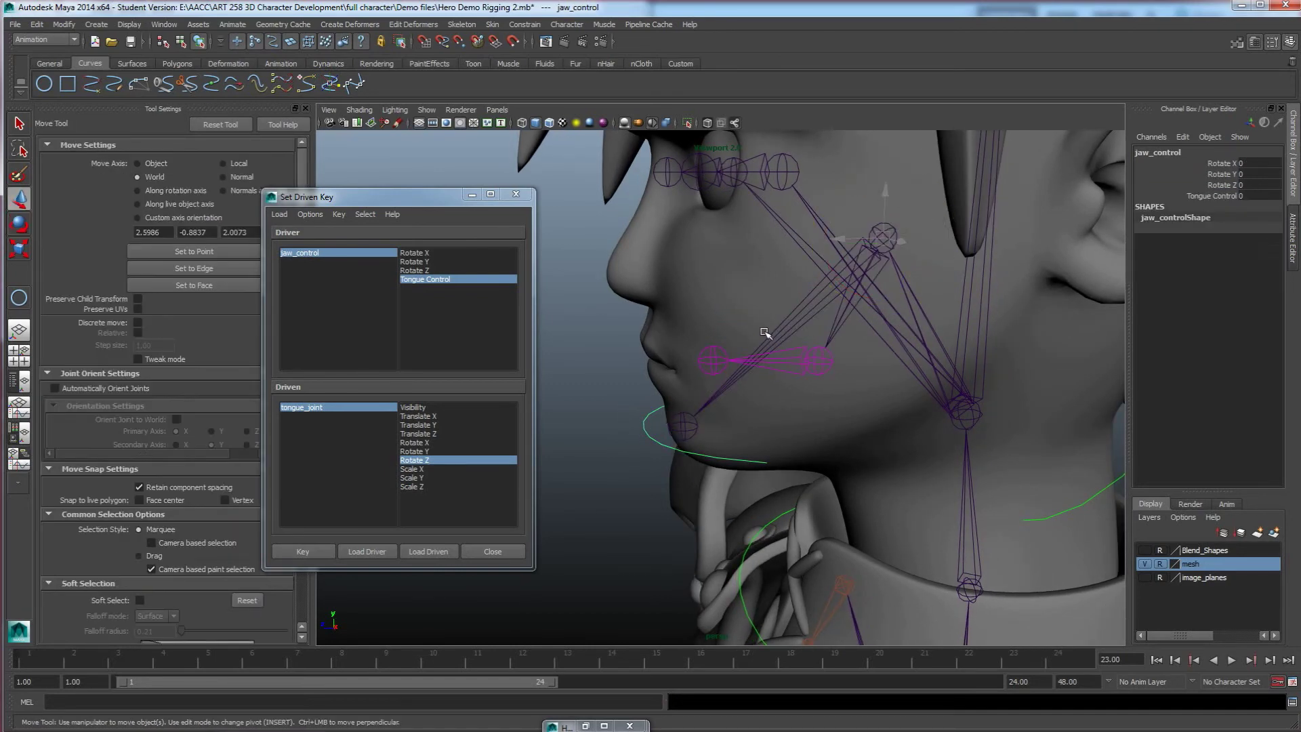
{"action": "key", "text": "e"}
{"action": "left_click_drag", "start_coordinate": [853, 208], "coordinate": [838, 222]}
{"action": "key", "text": "ctrl+z"}
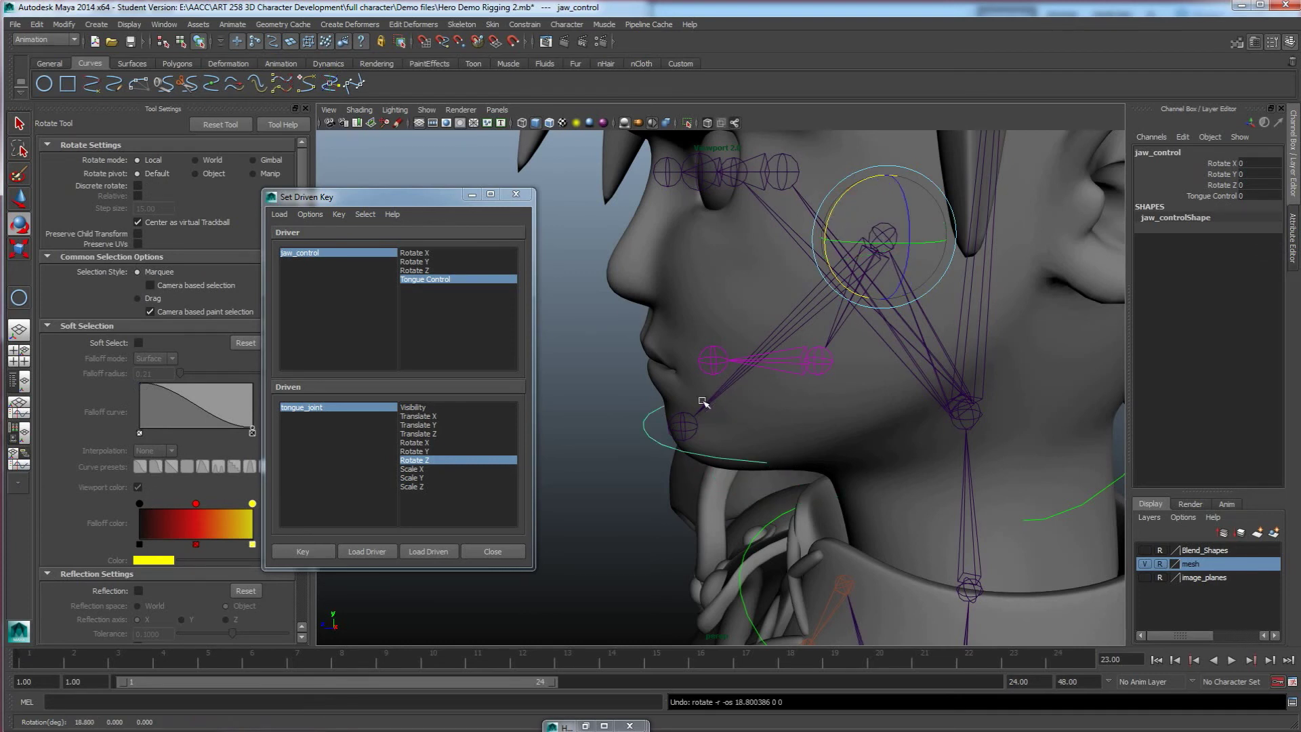
Step: Orient-constrain jaw_joint to jaw_control on all axes with Maintain Offset enabled and a weight of 1
{"action": "left_click_drag", "start_coordinate": [713, 513], "coordinate": [708, 513], "text": "alt"}
{"action": "left_click_drag", "start_coordinate": [747, 437], "coordinate": [703, 368], "text": "alt"}
{"action": "left_click_drag", "start_coordinate": [661, 433], "coordinate": [653, 445], "text": "alt"}
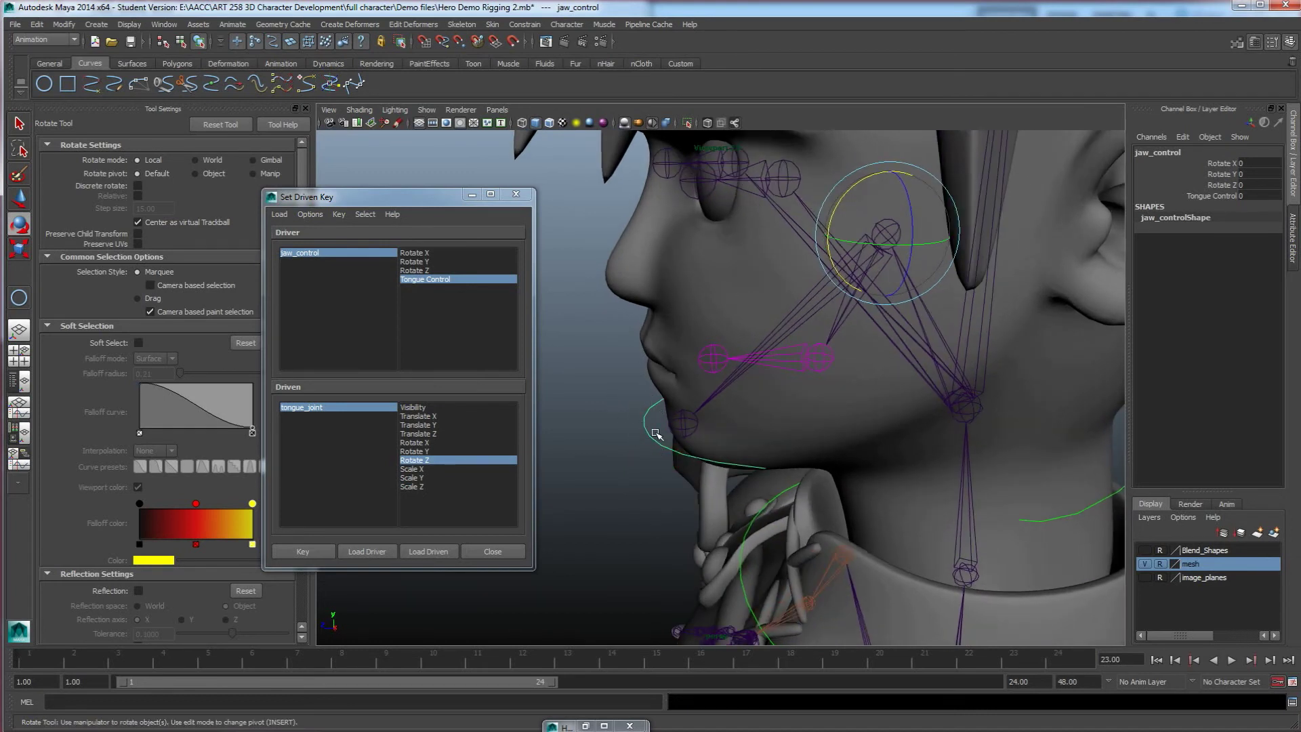
{"action": "left_click_drag", "start_coordinate": [656, 434], "coordinate": [637, 424], "text": "alt"}
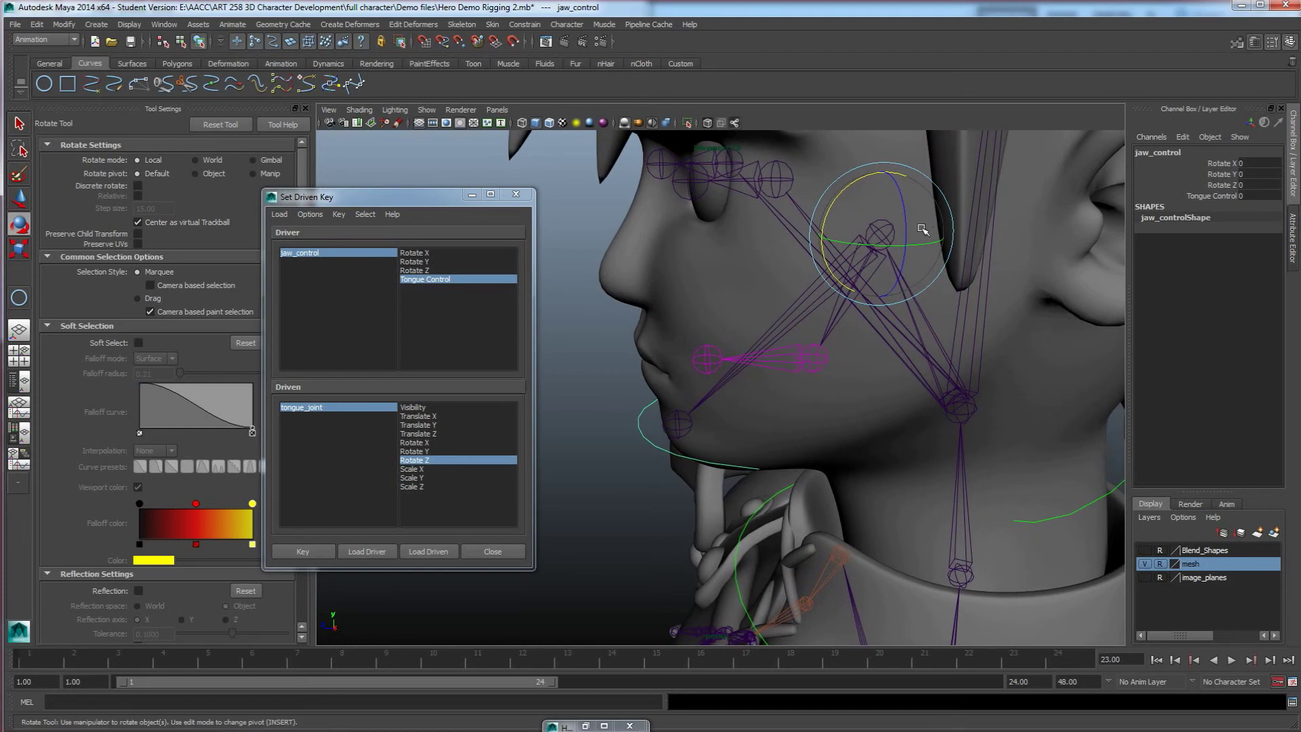
{"action": "key", "text": "w"}
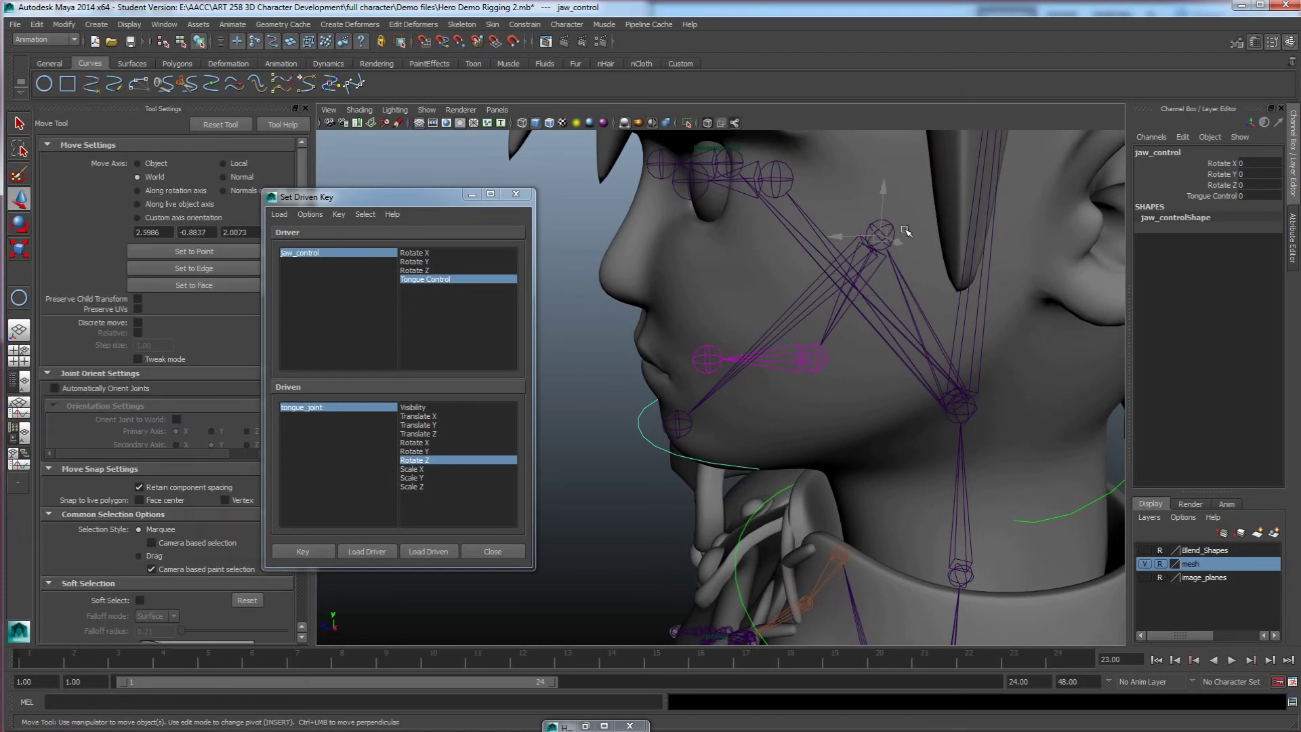
{"action": "left_click", "coordinate": [810, 291]}
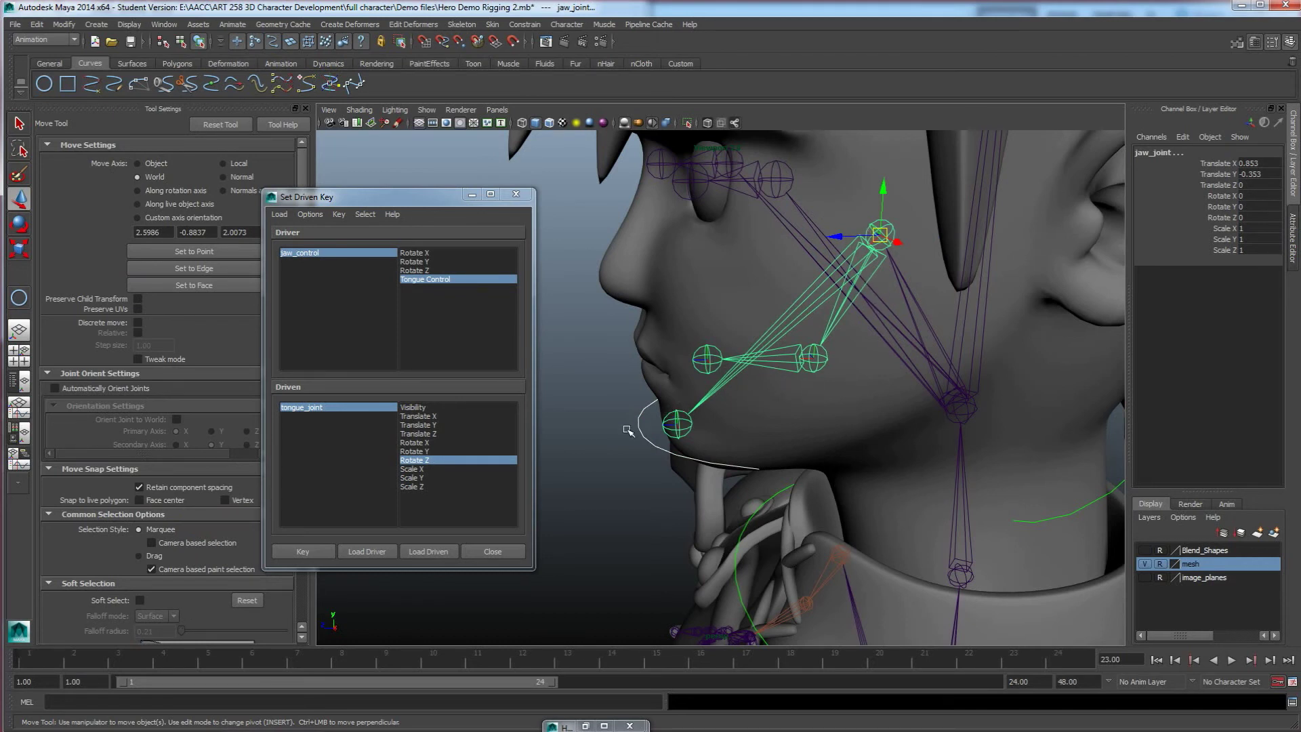
{"action": "left_click", "coordinate": [523, 24]}
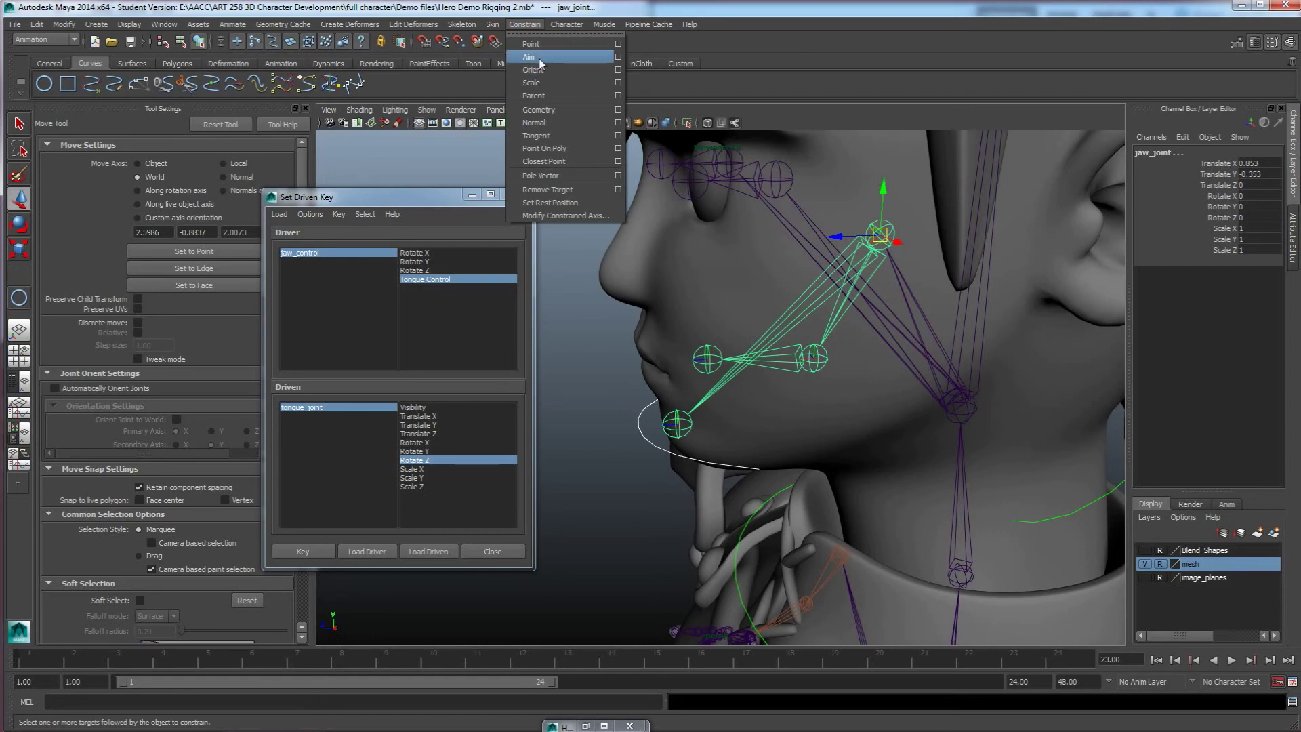
{"action": "left_click", "coordinate": [617, 70]}
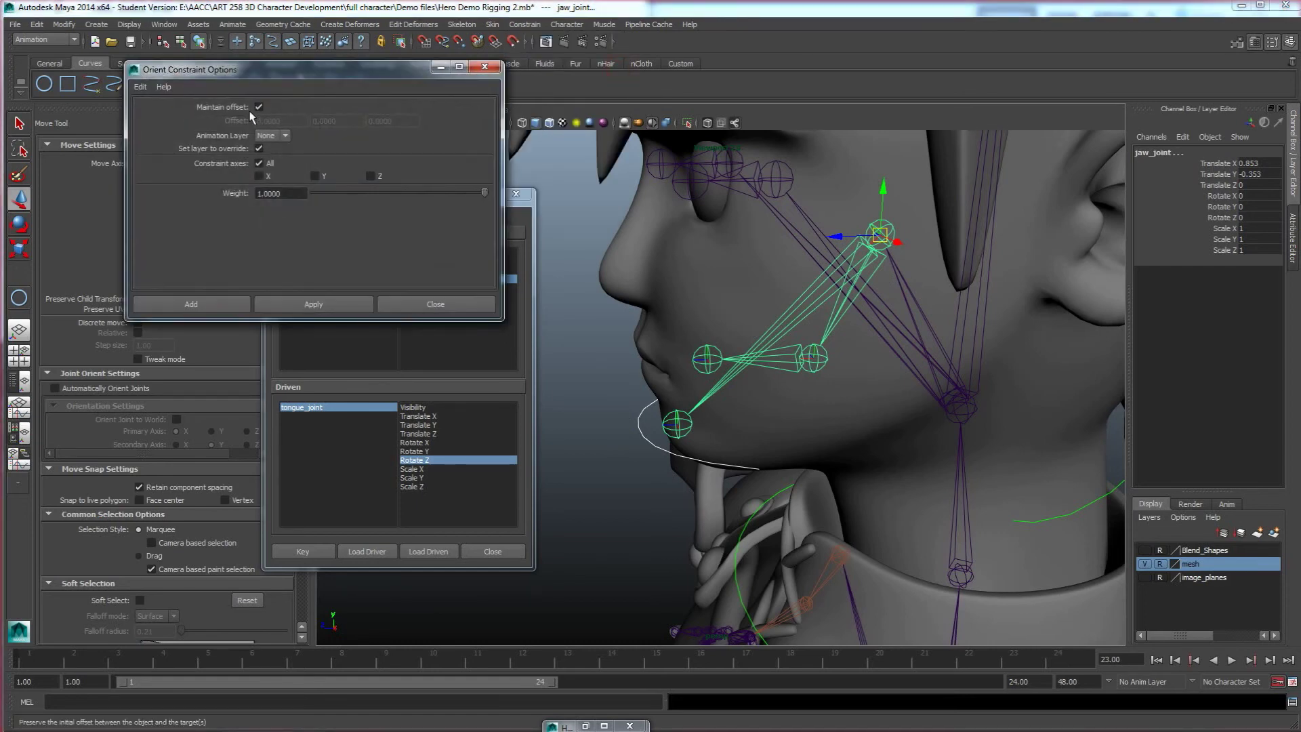
{"action": "left_click", "coordinate": [197, 305]}
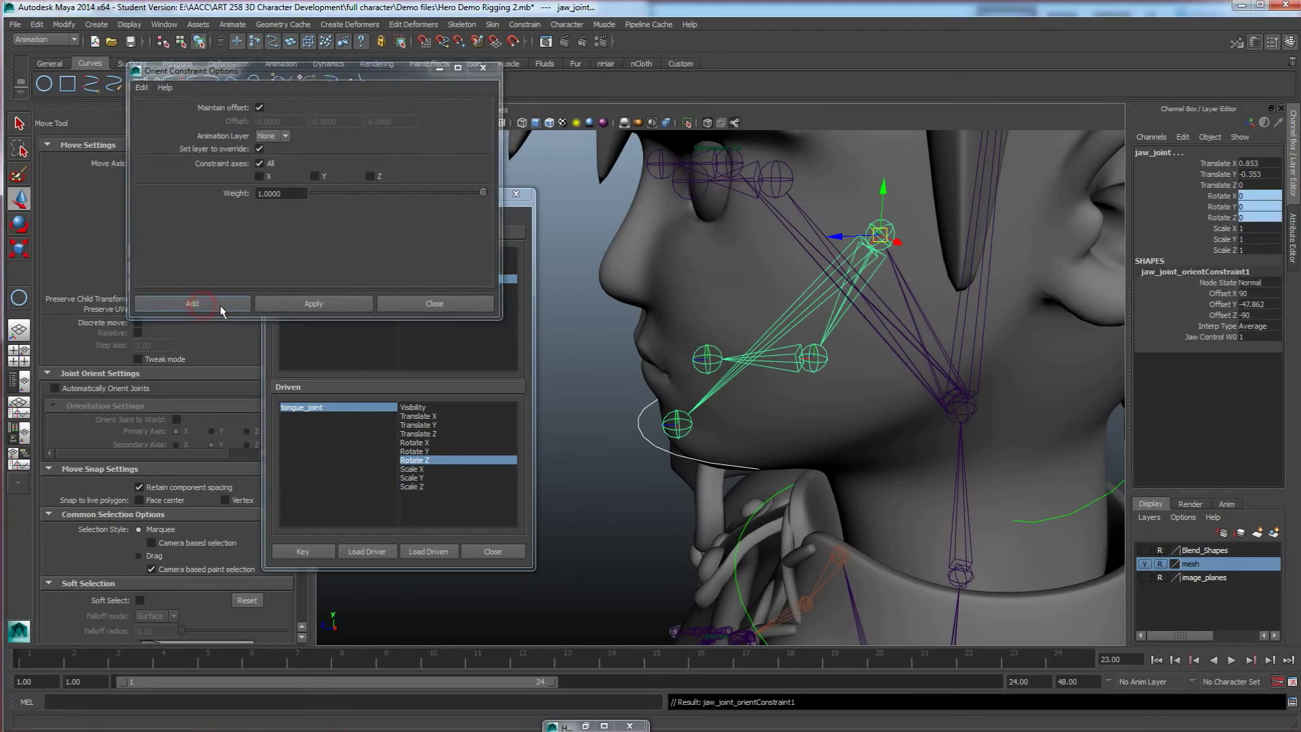
Step: Test the jaw by rotating jaw_control about 23 degrees in X and scrubbing Tongue Control to 3.2, and undo these changes
{"action": "left_click", "coordinate": [632, 417]}
{"action": "key", "text": "e"}
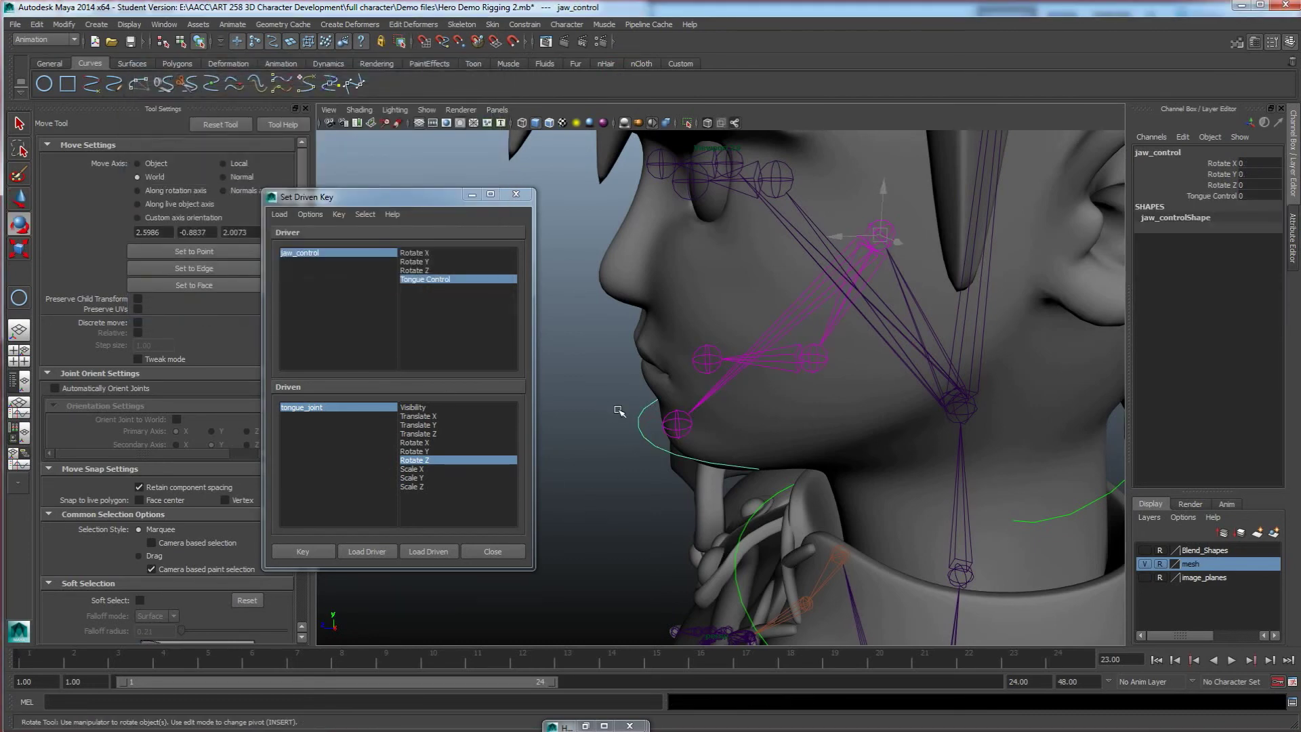
{"action": "left_click_drag", "start_coordinate": [822, 220], "coordinate": [754, 185]}
{"action": "key", "text": "ctrl+z"}
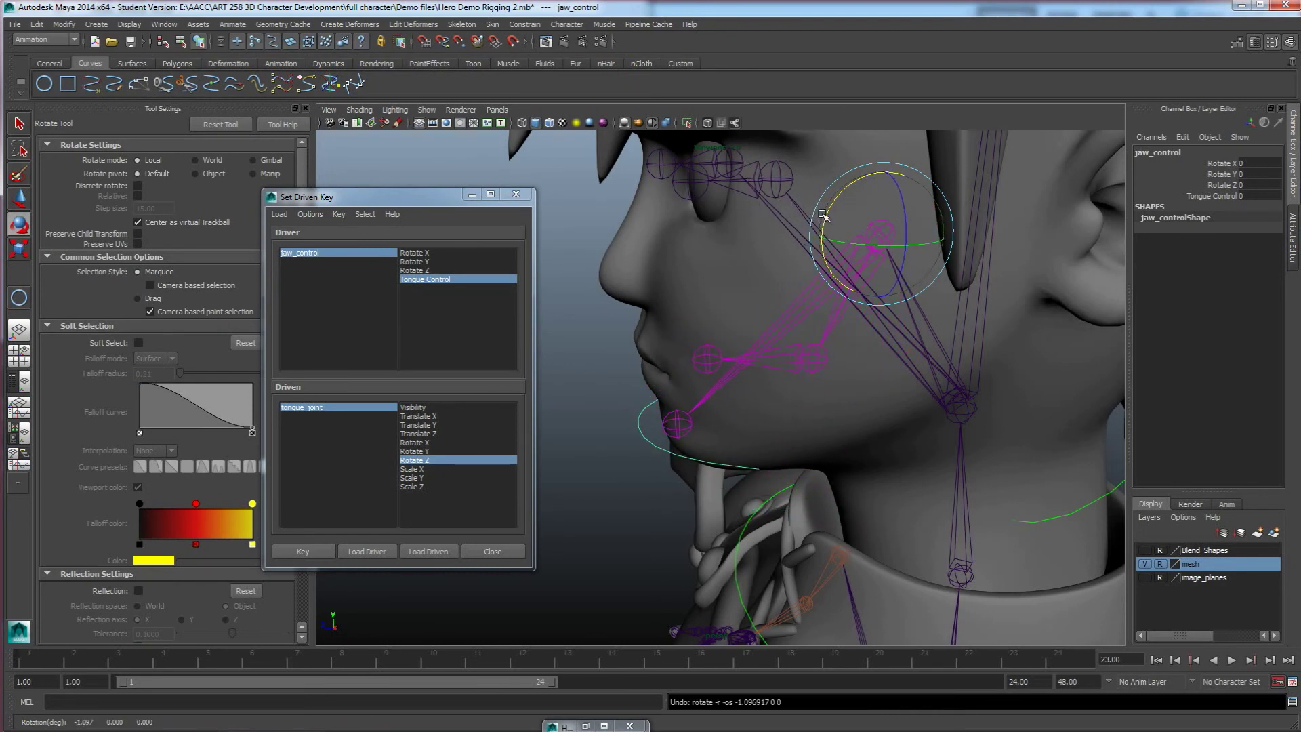
{"action": "left_click_drag", "start_coordinate": [828, 212], "coordinate": [824, 374]}
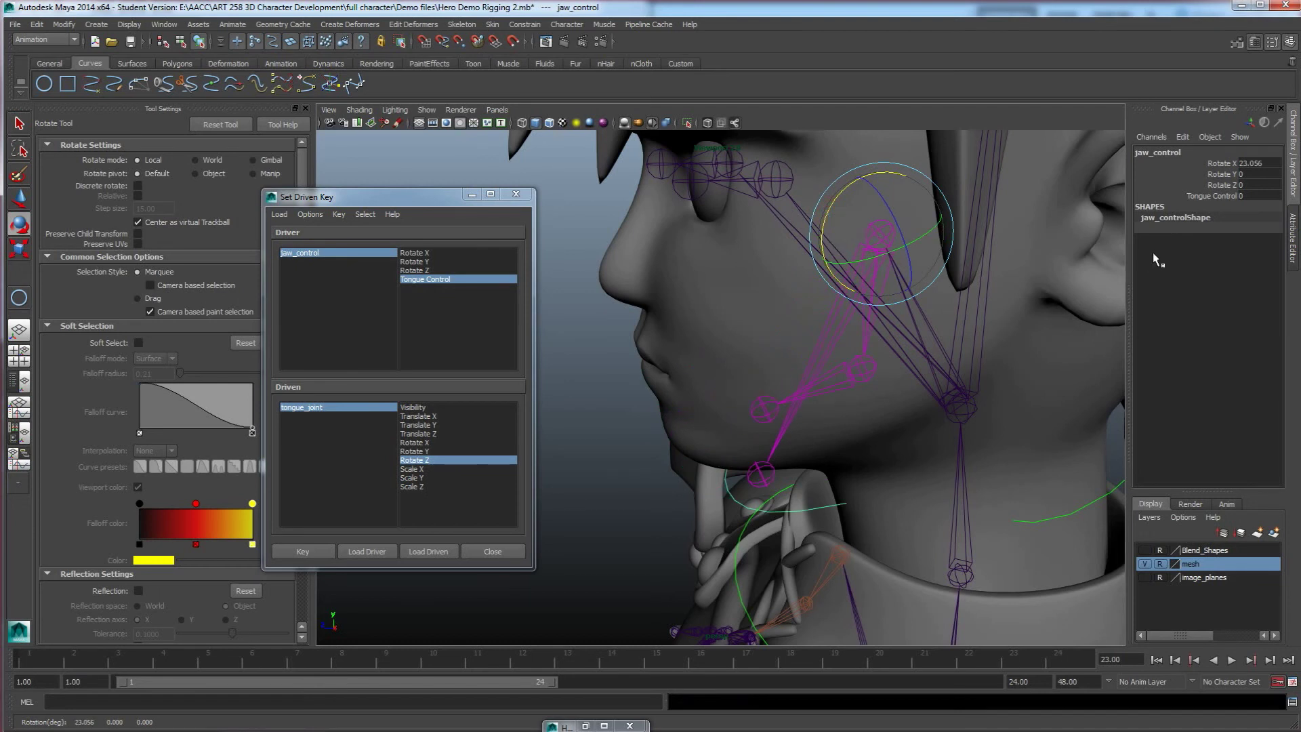
{"action": "left_click", "coordinate": [1213, 197]}
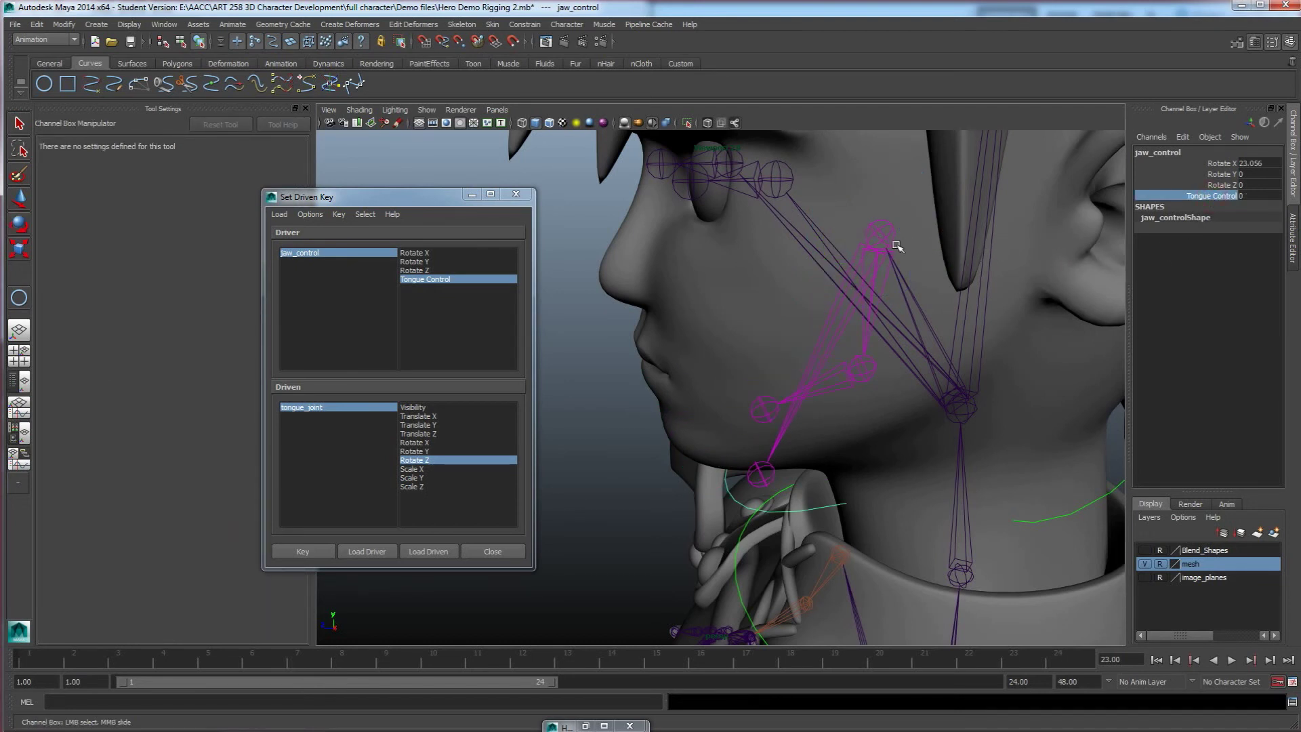
{"action": "middle_click_drag", "start_coordinate": [1044, 255], "coordinate": [1030, 249]}
{"action": "left_click_drag", "start_coordinate": [853, 318], "coordinate": [929, 296], "text": "alt"}
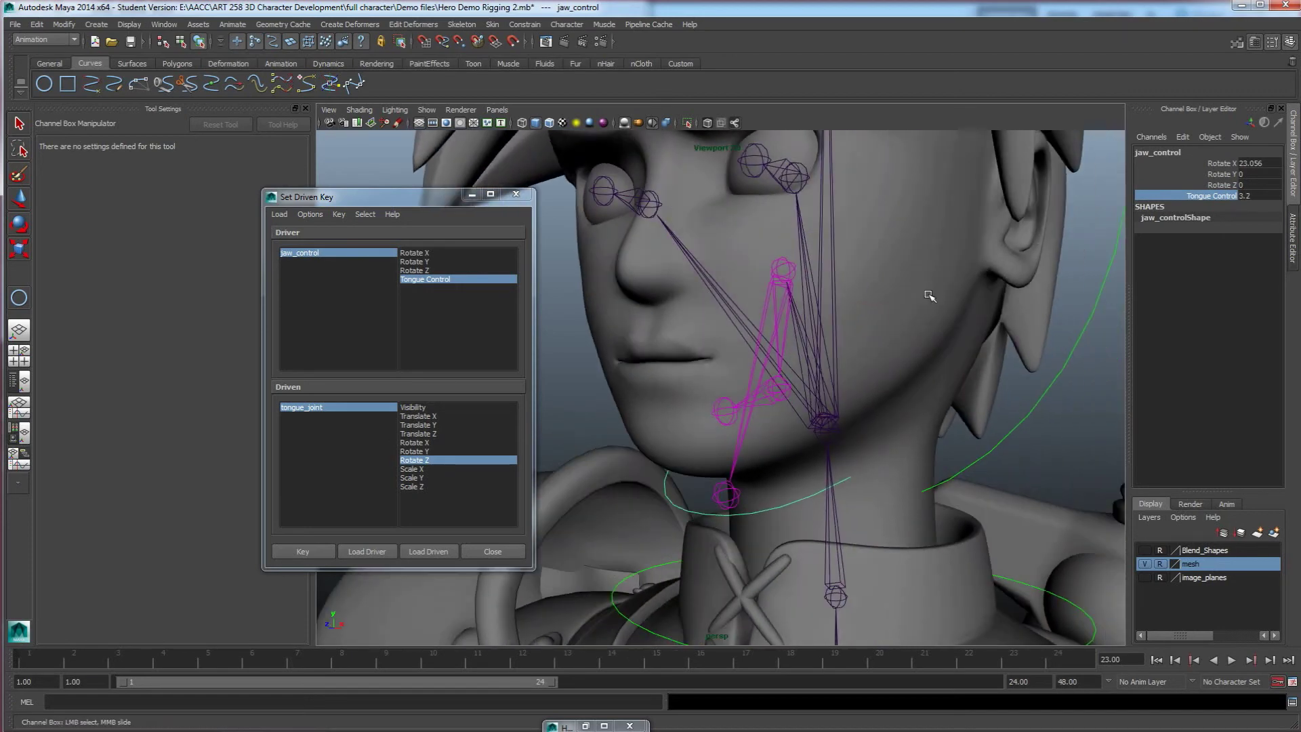
{"action": "key", "text": "ctrl+z"}
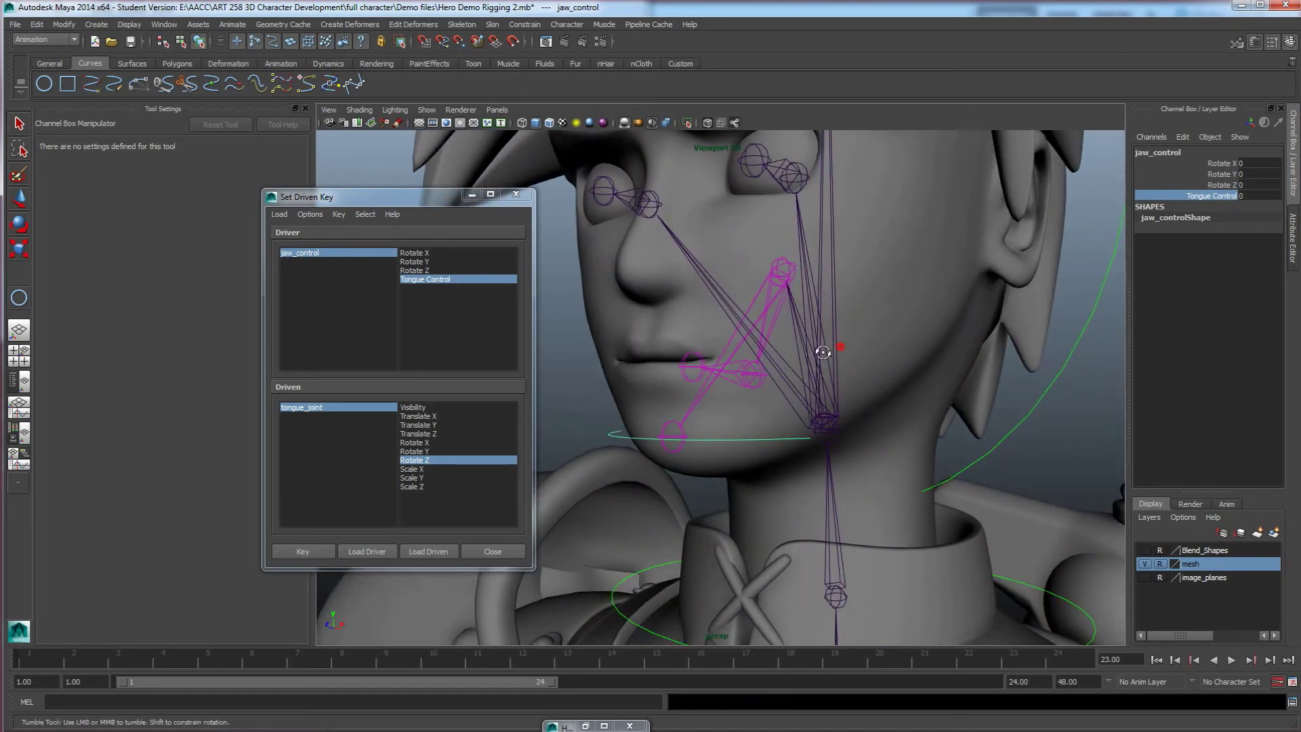
Step: Examine the jaw, tongue and eye joints around the face from the side and three-quarter angles
{"action": "left_click_drag", "start_coordinate": [840, 347], "coordinate": [798, 354], "text": "alt"}
{"action": "left_click_drag", "start_coordinate": [729, 409], "coordinate": [668, 412], "text": "alt"}
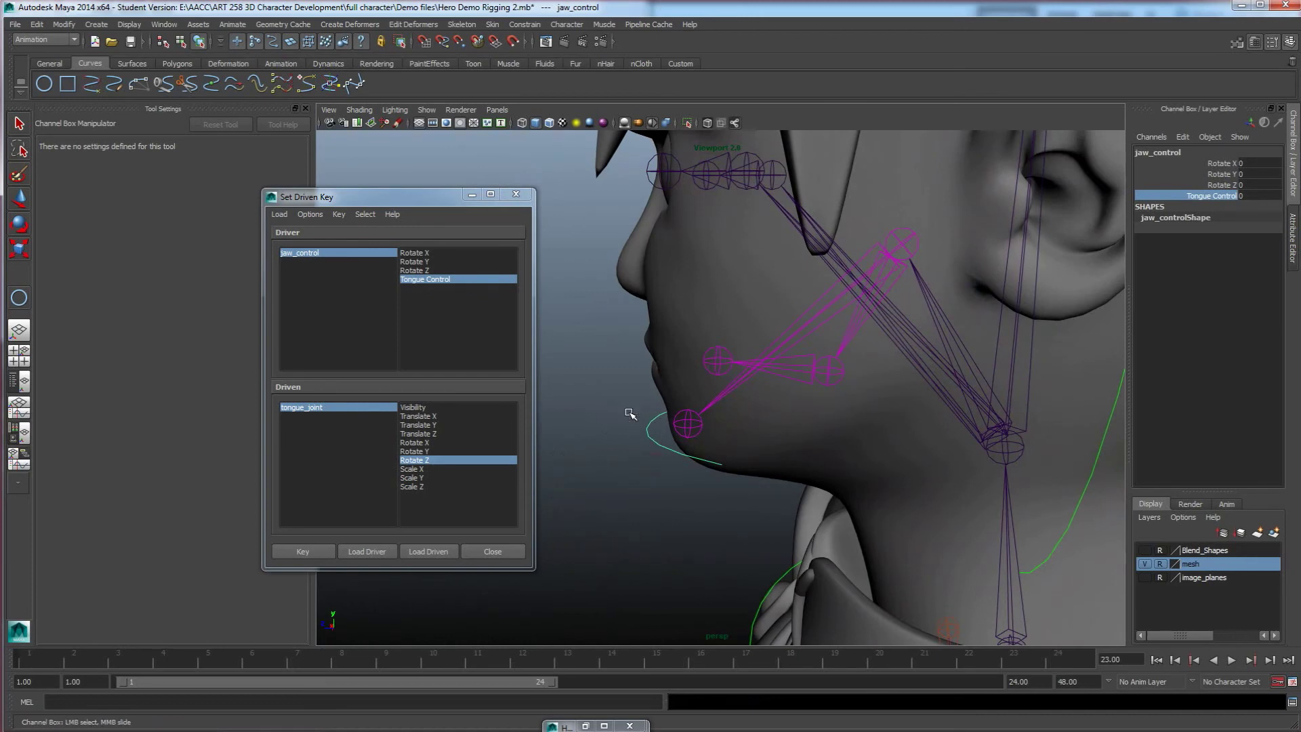
{"action": "scroll", "coordinate": [651, 383], "scroll_direction": "down", "scroll_amount": 2}
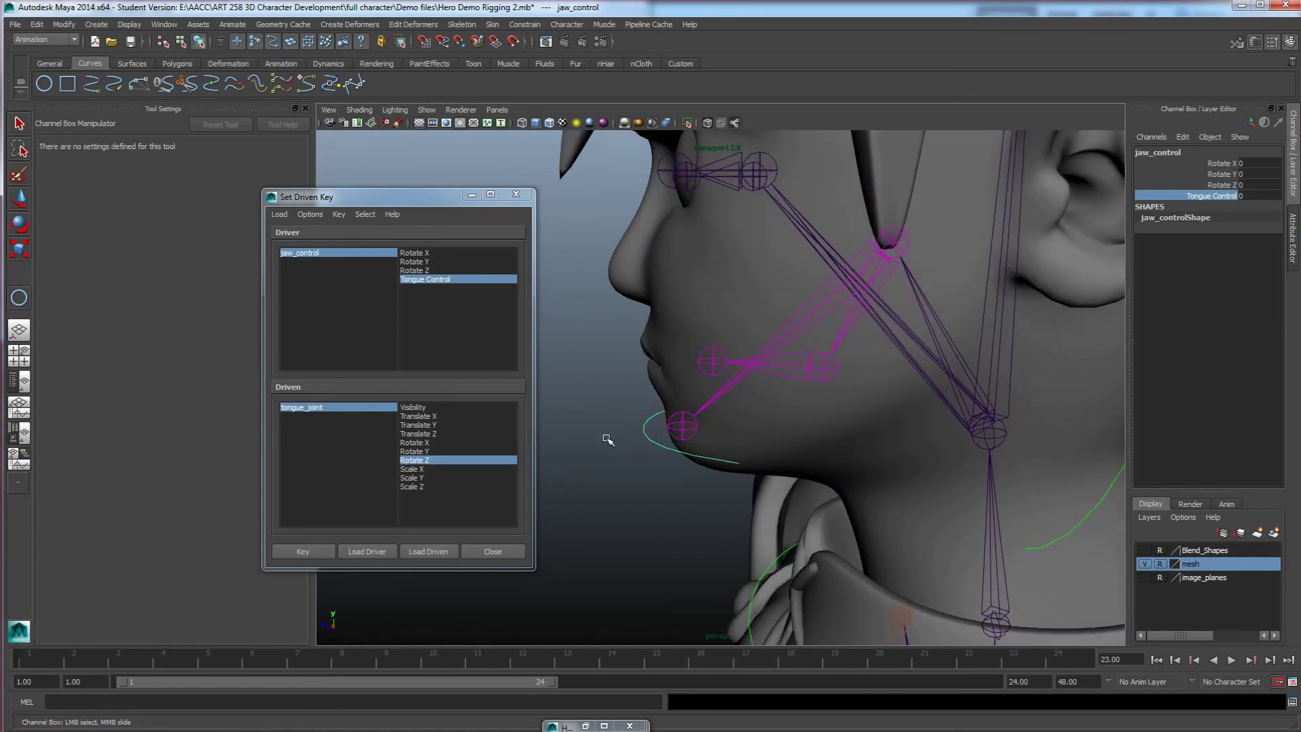
{"action": "scroll", "coordinate": [630, 413], "scroll_direction": "down", "scroll_amount": 2}
{"action": "left_click_drag", "start_coordinate": [651, 388], "coordinate": [752, 352], "text": "alt"}
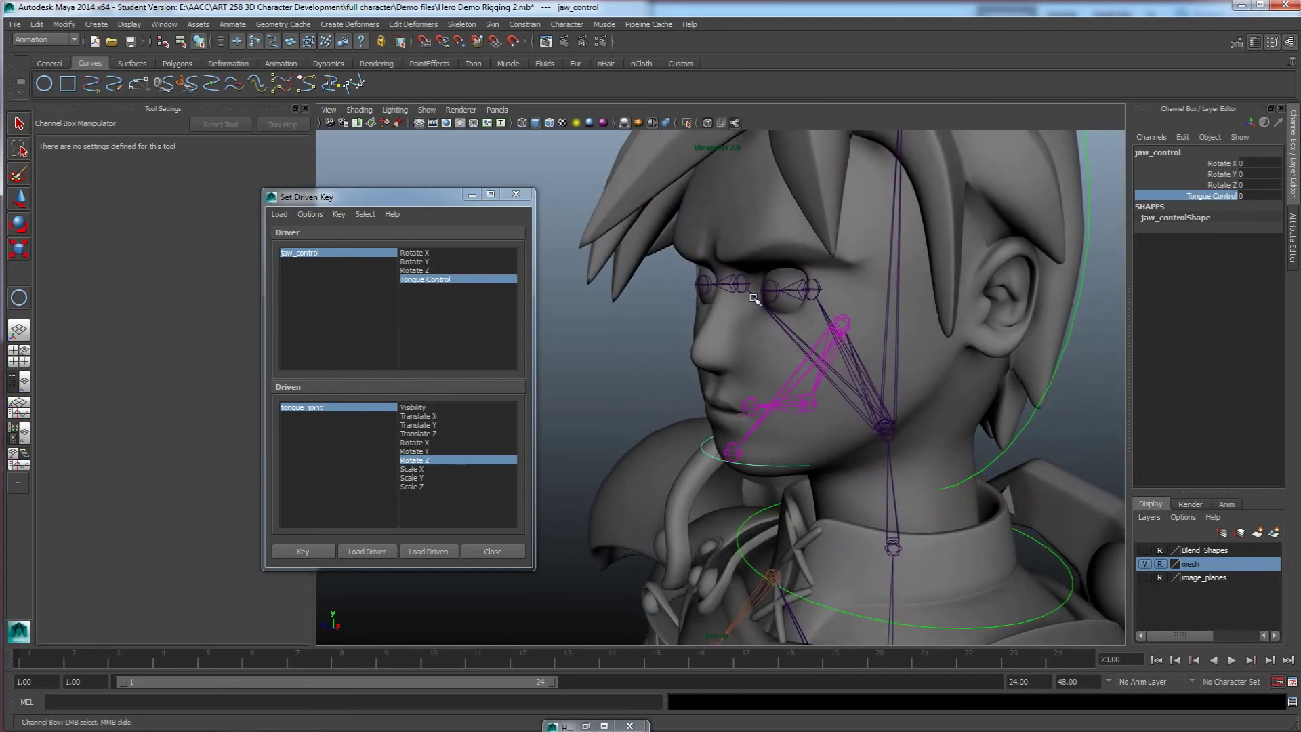
{"action": "left_click_drag", "start_coordinate": [729, 298], "coordinate": [752, 339], "text": "alt"}
{"action": "scroll", "coordinate": [755, 339], "scroll_direction": "up", "scroll_amount": 4}
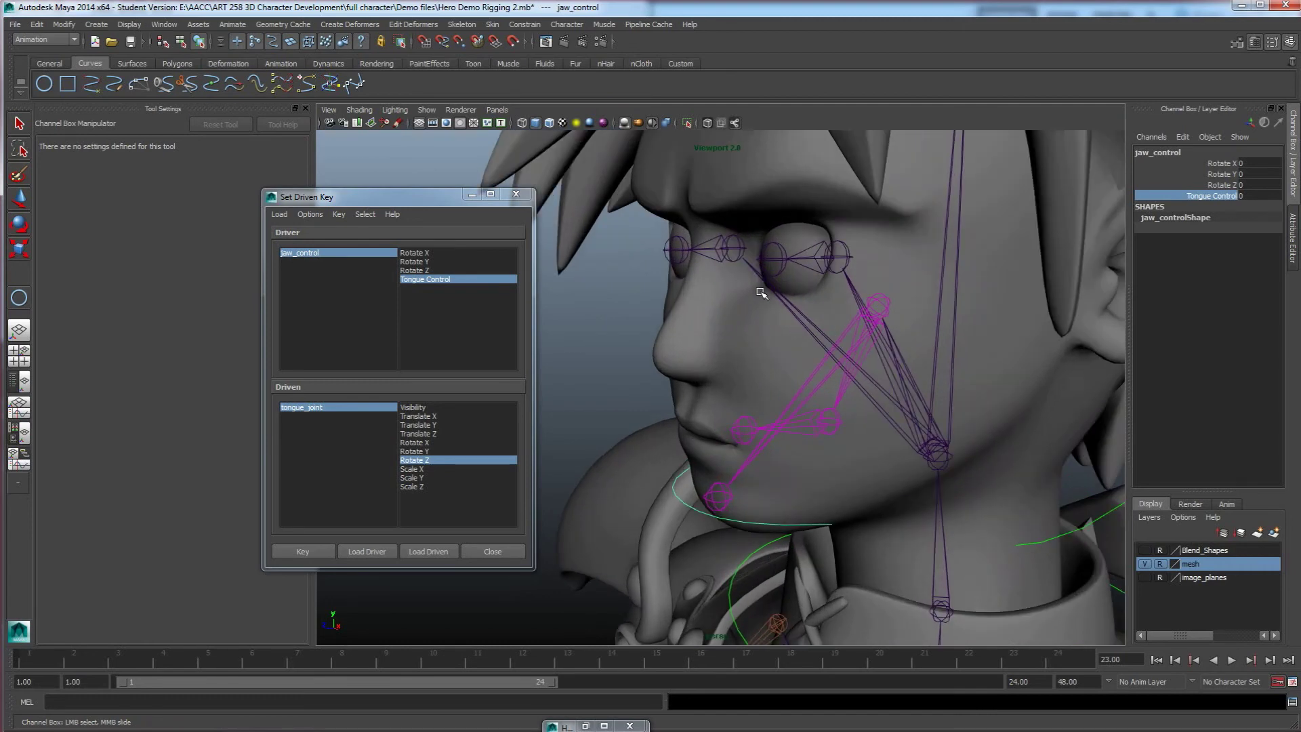
{"action": "mouse_move", "coordinate": [748, 305]}
{"action": "left_mouse_down", "text": "alt"}
{"action": "mouse_move", "coordinate": [770, 311]}
{"action": "mouse_move", "coordinate": [756, 313]}
{"action": "left_mouse_up", "text": "alt"}
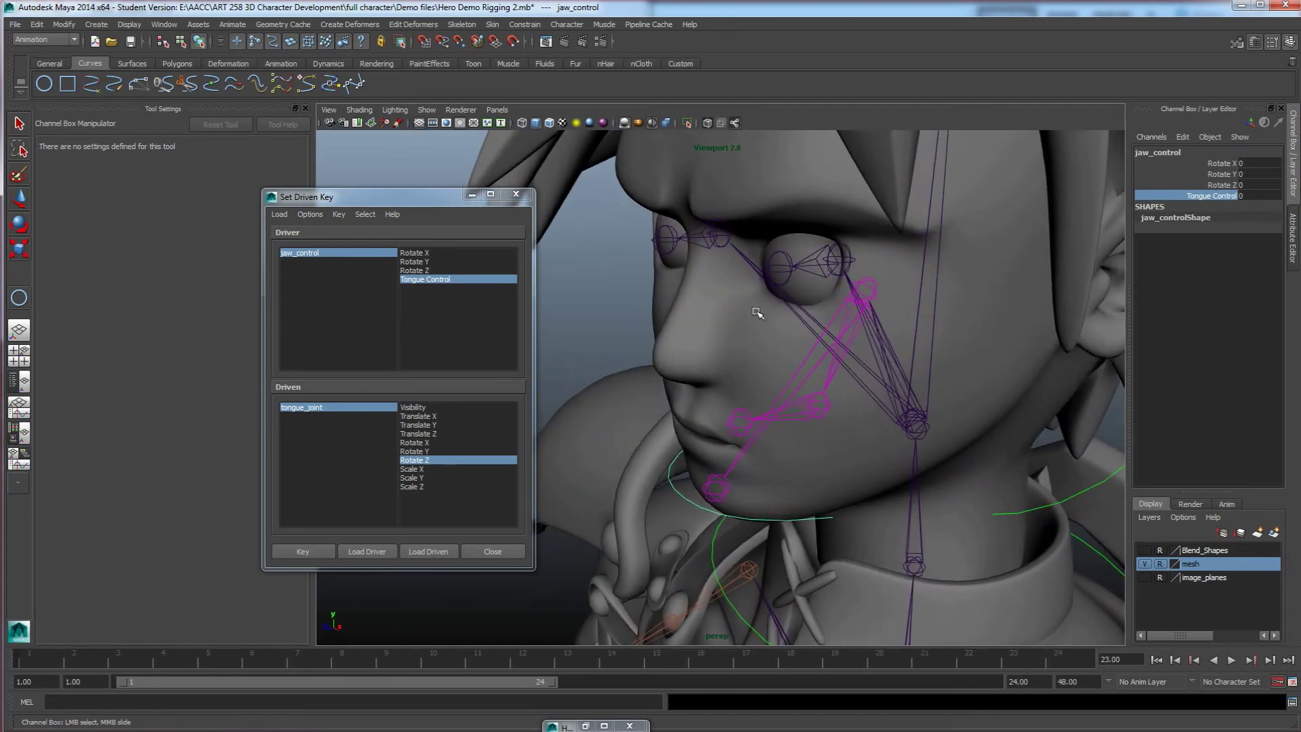
{"action": "scroll", "coordinate": [783, 267], "scroll_direction": "down", "scroll_amount": 5}
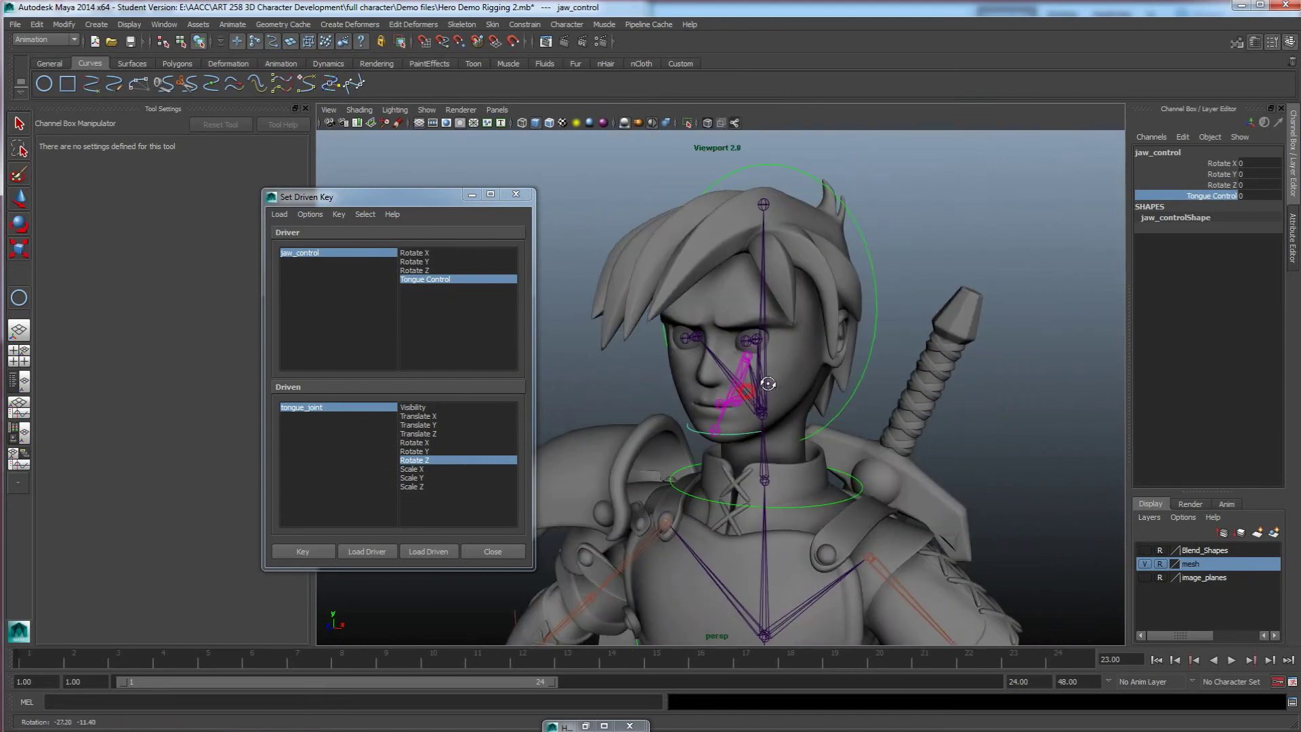
Step: Close the Set Driven Key window and draw a NURBS circle around the character's left eyeball in the front view
{"action": "key", "text": "space"}
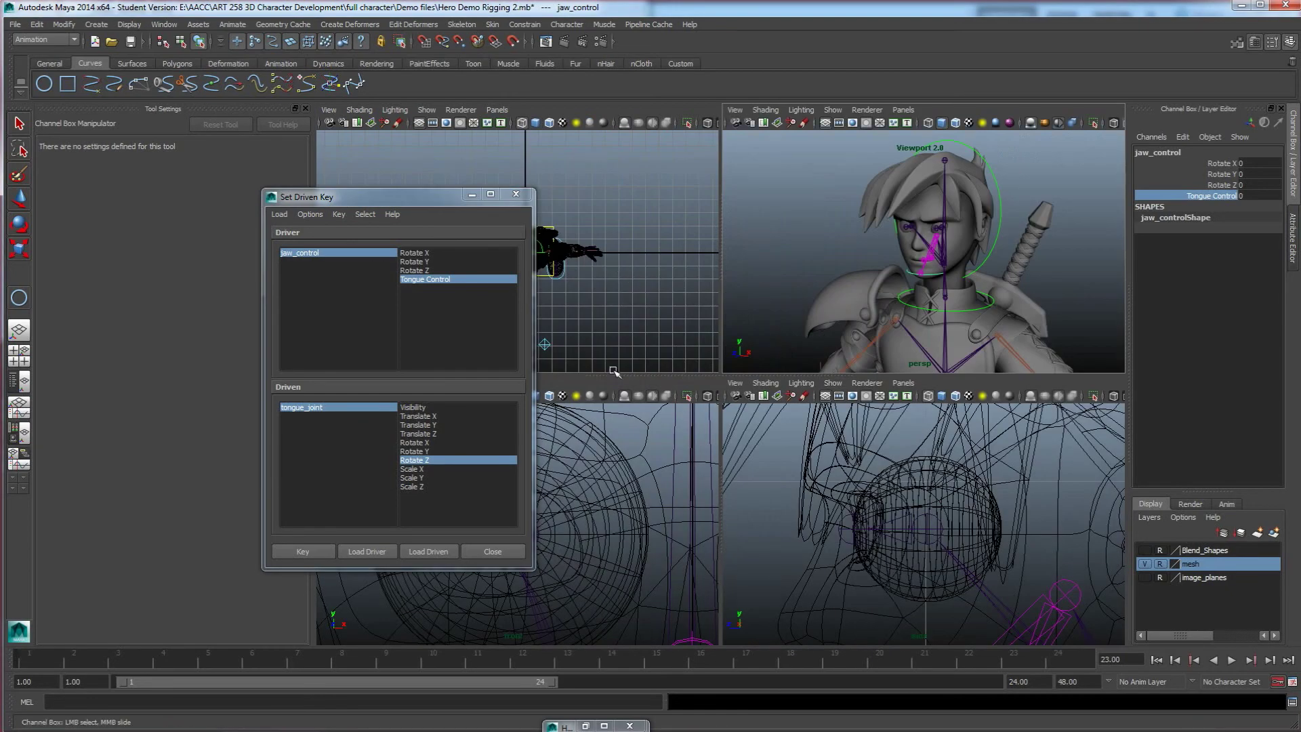
{"action": "key", "text": "space"}
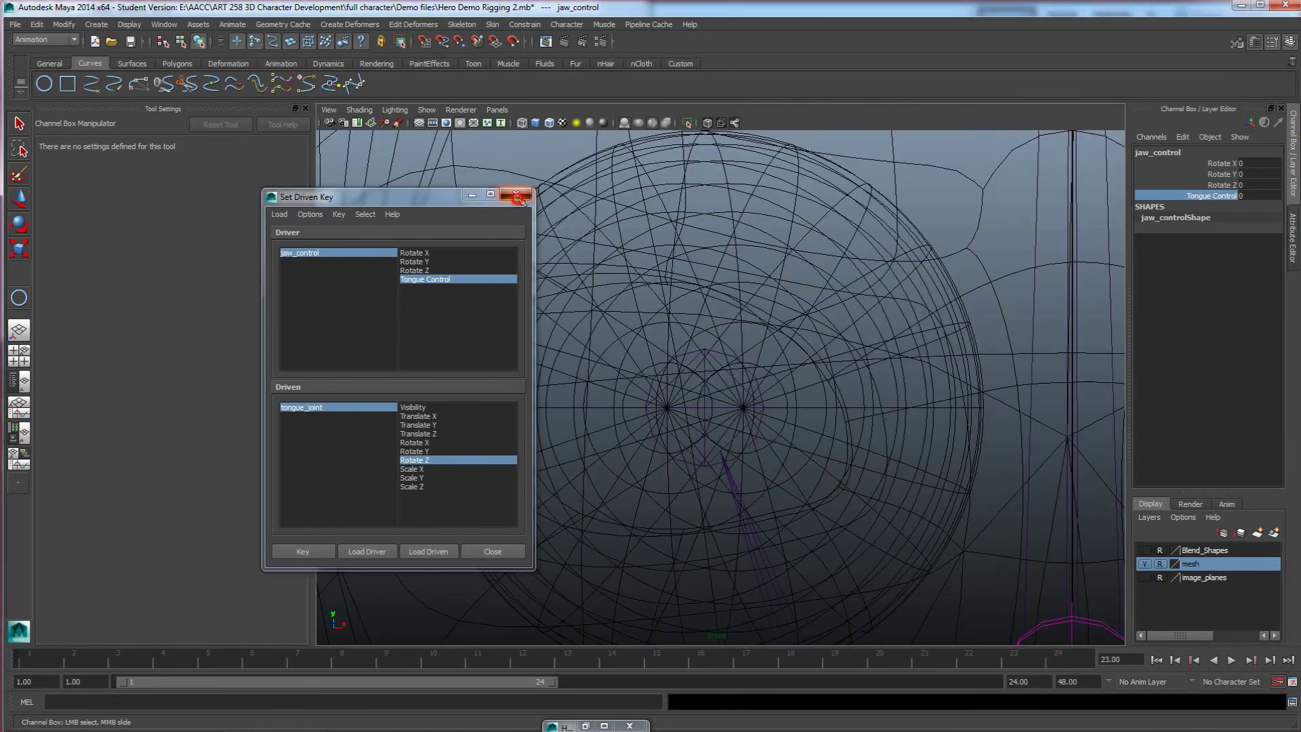
{"action": "left_click", "coordinate": [517, 194]}
{"action": "scroll", "coordinate": [644, 265], "scroll_direction": "down", "scroll_amount": 10}
{"action": "scroll", "coordinate": [643, 265], "scroll_direction": "up", "scroll_amount": 4}
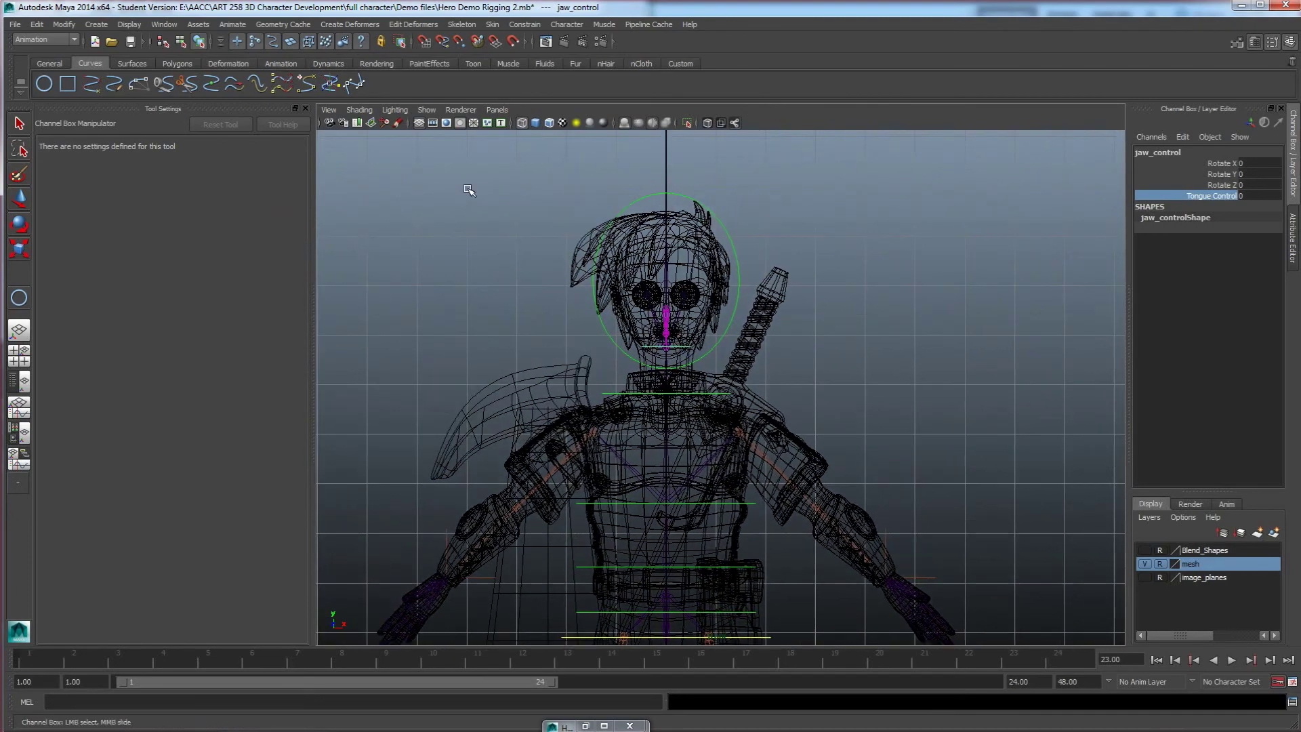
{"action": "left_click", "coordinate": [43, 84]}
{"action": "scroll", "coordinate": [706, 390], "scroll_direction": "up", "scroll_amount": 8}
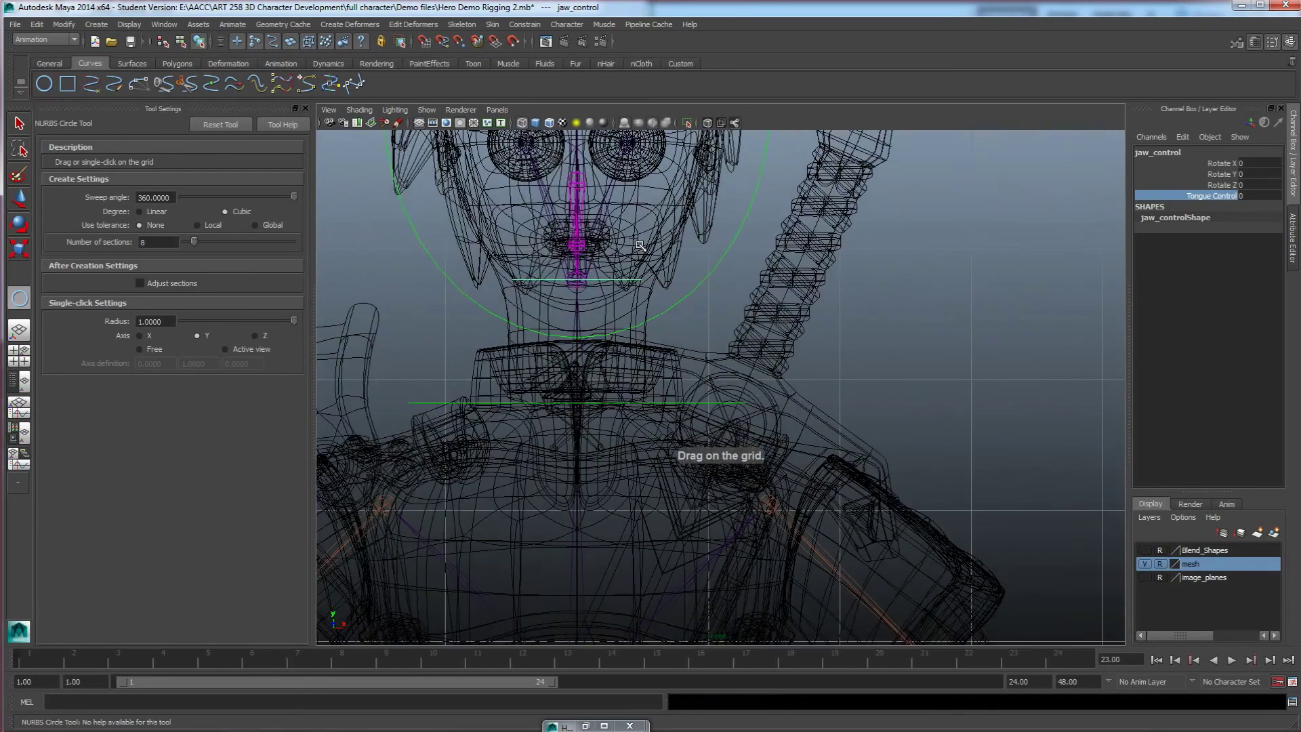
{"action": "scroll", "coordinate": [706, 391], "scroll_direction": "up", "scroll_amount": 3}
{"action": "left_click_drag", "start_coordinate": [678, 242], "coordinate": [713, 283]}
Step: Return to the perspective view and set the mesh layer to template display
{"action": "key", "text": "e"}
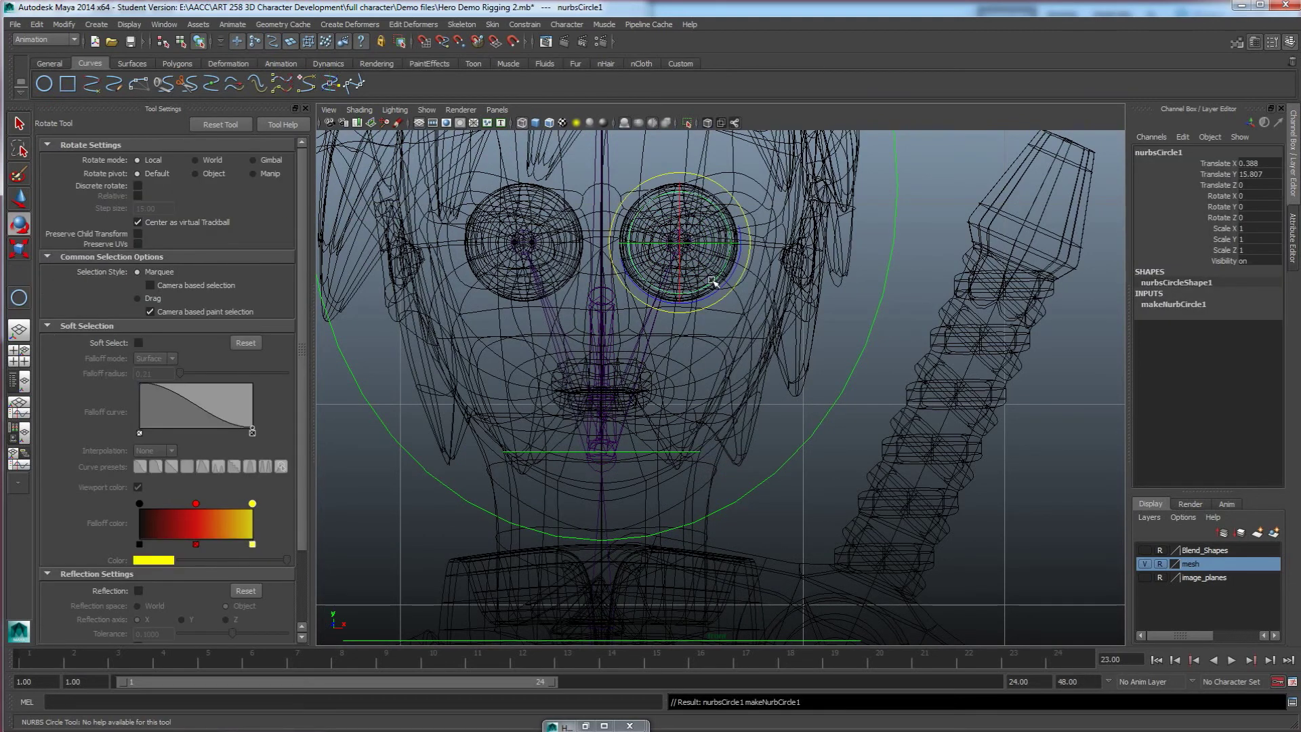
{"action": "key", "text": "w"}
{"action": "key", "text": "space"}
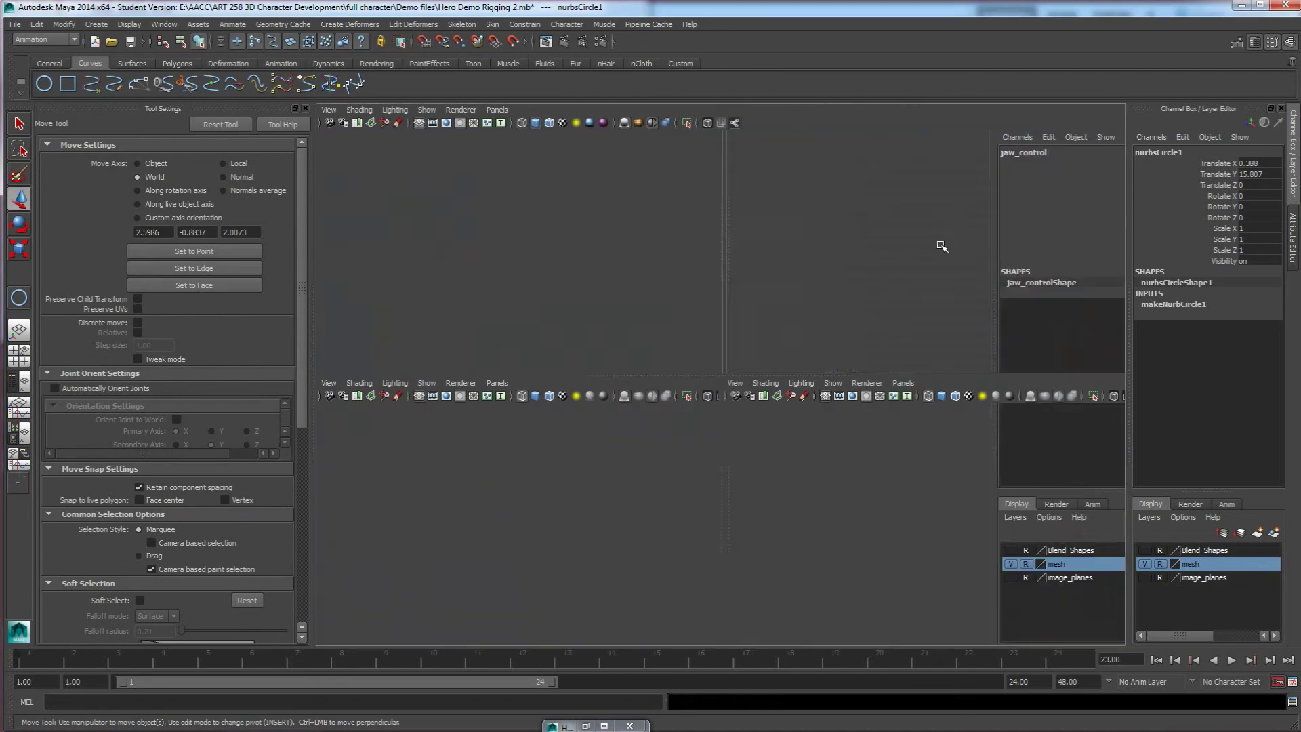
{"action": "key", "text": "space"}
{"action": "scroll", "coordinate": [809, 351], "scroll_direction": "up", "scroll_amount": 3}
{"action": "left_click", "coordinate": [1160, 565]}
{"action": "left_click", "coordinate": [1160, 565]}
Step: Snap the circle onto the left eye joint at about X 0.382, Y 15.808, Z 0.994
{"action": "mouse_move", "coordinate": [783, 473]}
{"action": "left_mouse_down", "text": "alt"}
{"action": "mouse_move", "coordinate": [755, 474]}
{"action": "mouse_move", "coordinate": [768, 459]}
{"action": "left_mouse_up", "text": "alt"}
{"action": "middle_click_drag", "start_coordinate": [804, 306], "coordinate": [798, 305]}
{"action": "mouse_move", "coordinate": [798, 305]}
{"action": "left_mouse_down", "text": "alt"}
{"action": "mouse_move", "coordinate": [752, 345]}
{"action": "mouse_move", "coordinate": [763, 365]}
{"action": "mouse_move", "coordinate": [742, 381]}
{"action": "mouse_move", "coordinate": [782, 316]}
{"action": "left_mouse_up", "text": "alt"}
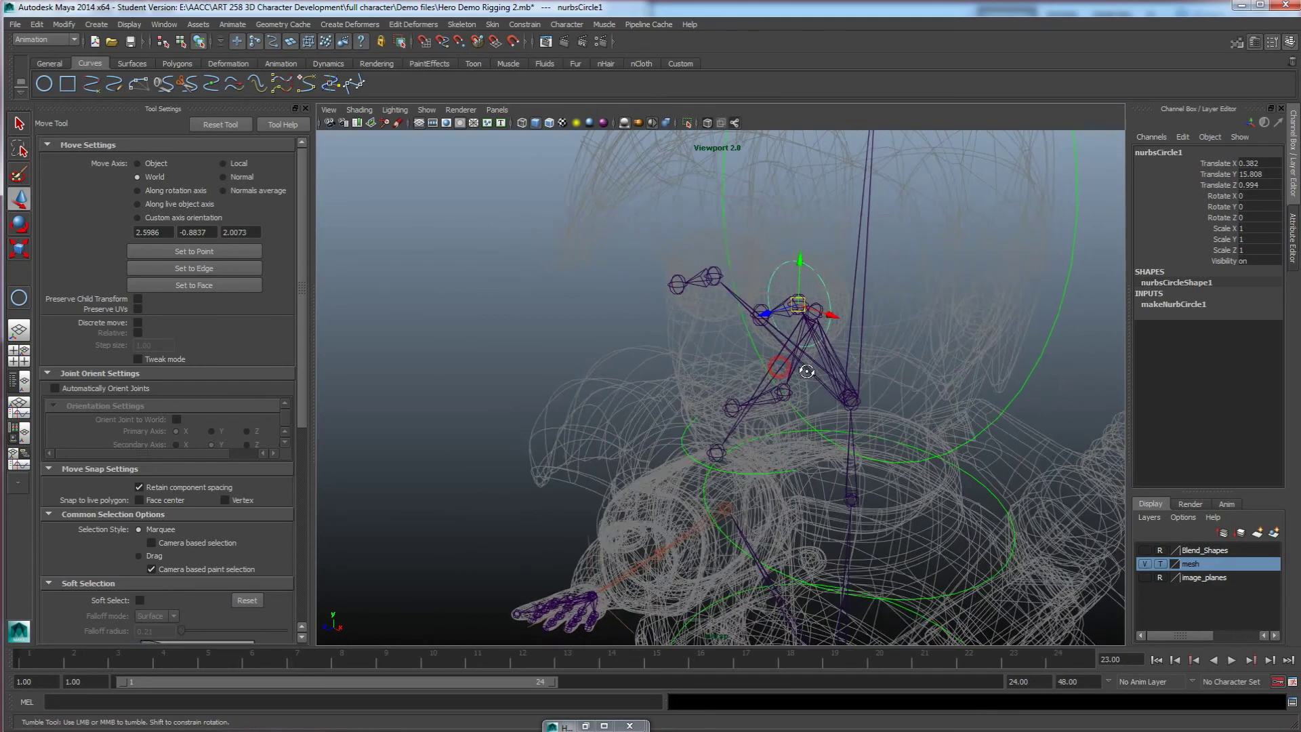
{"action": "left_click_drag", "start_coordinate": [779, 365], "coordinate": [813, 370], "text": "alt"}
Step: Rename the circle as left_eye_control
{"action": "left_click", "coordinate": [1159, 152]}
{"action": "type", "text": "left_eye"}
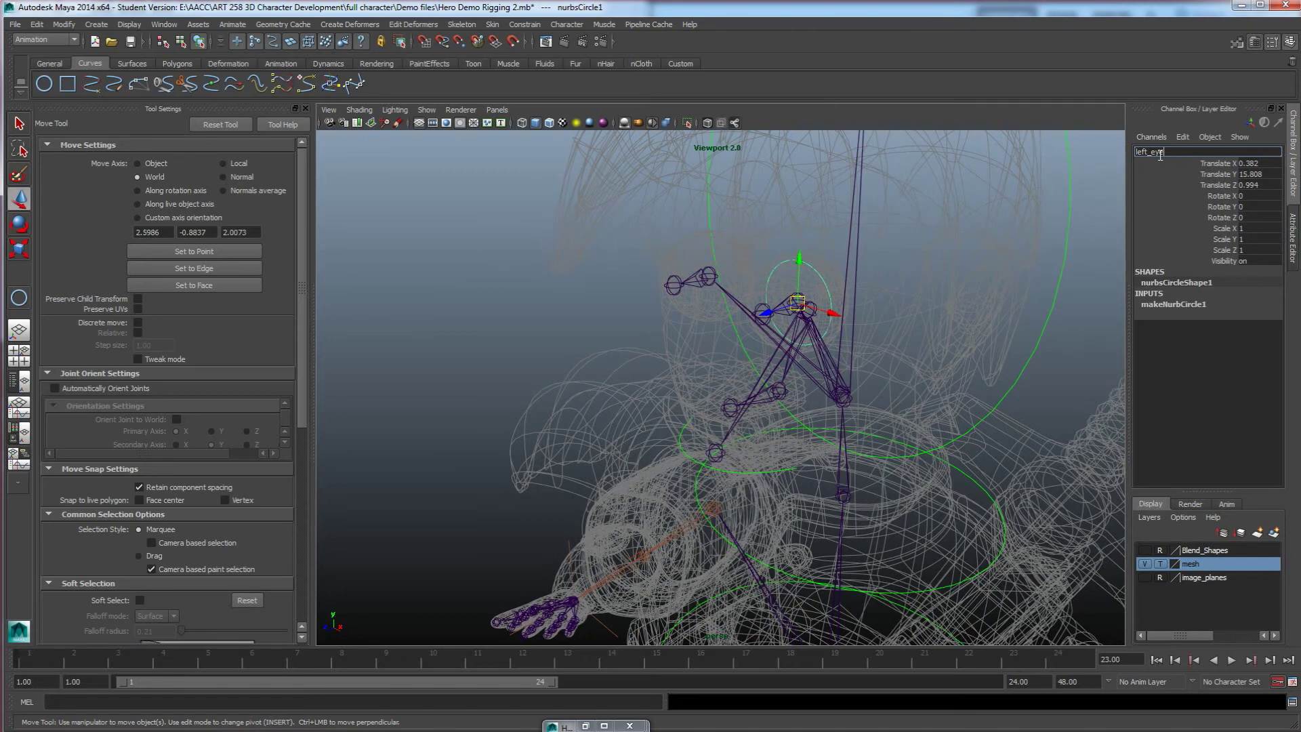
{"action": "type", "text": "_control"}
{"action": "key", "text": "Return"}
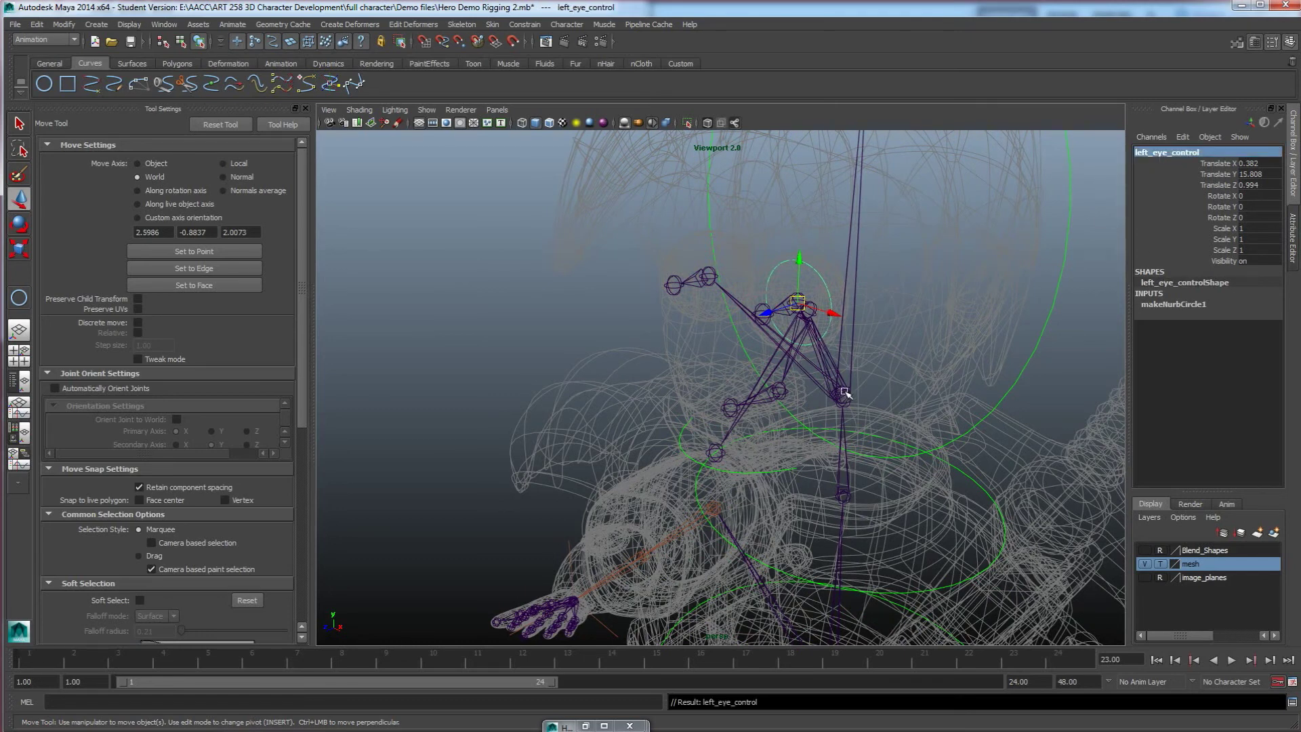
Step: Enable drawing overrides on left_eye_control's shape and set its override color to light blue
{"action": "left_click_drag", "start_coordinate": [844, 392], "coordinate": [838, 401], "text": "alt"}
{"action": "left_click_drag", "start_coordinate": [719, 264], "coordinate": [1057, 366], "text": "alt"}
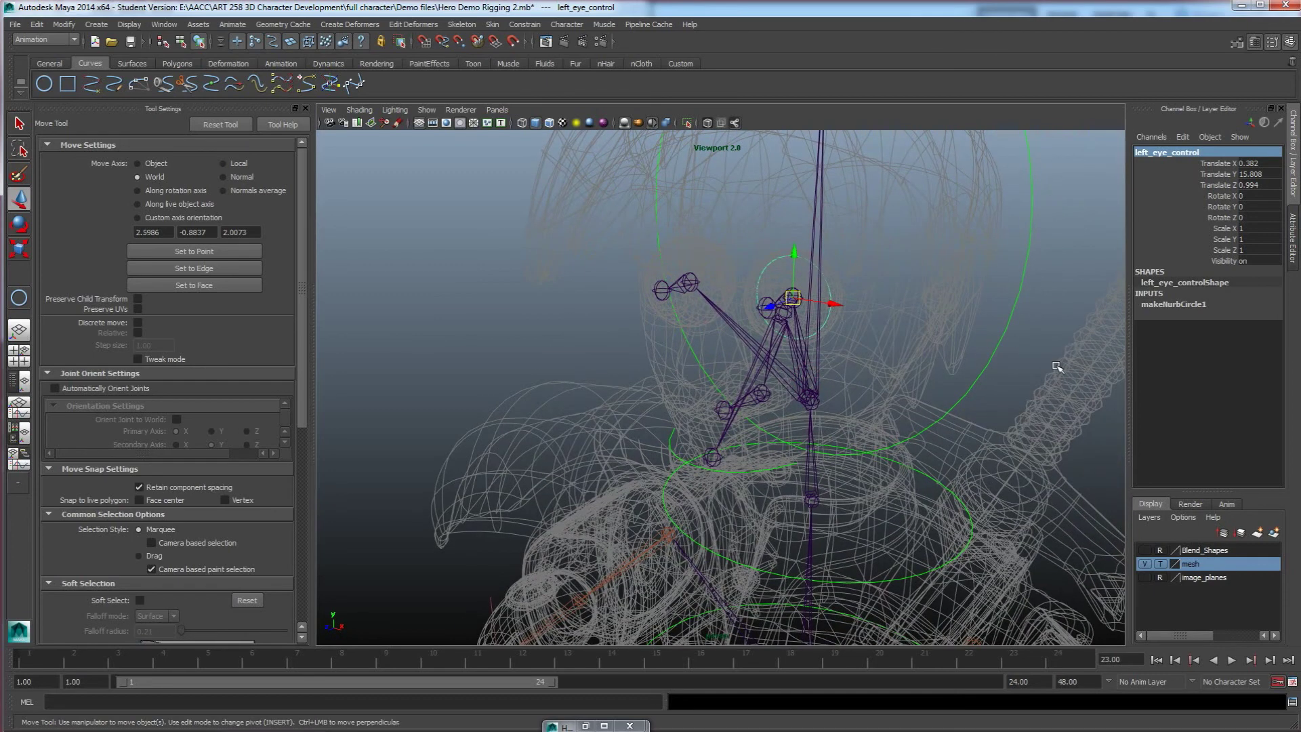
{"action": "key", "text": "ctrl+a"}
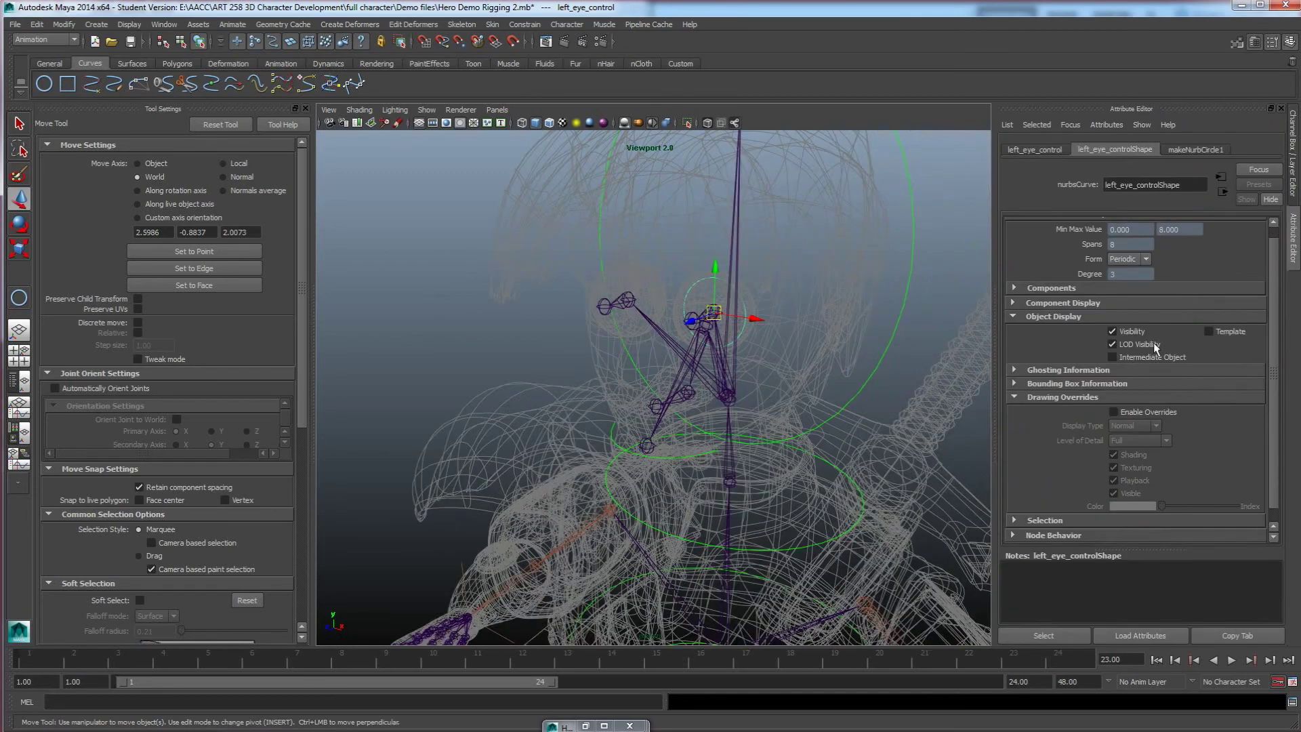
{"action": "left_click", "coordinate": [1113, 412]}
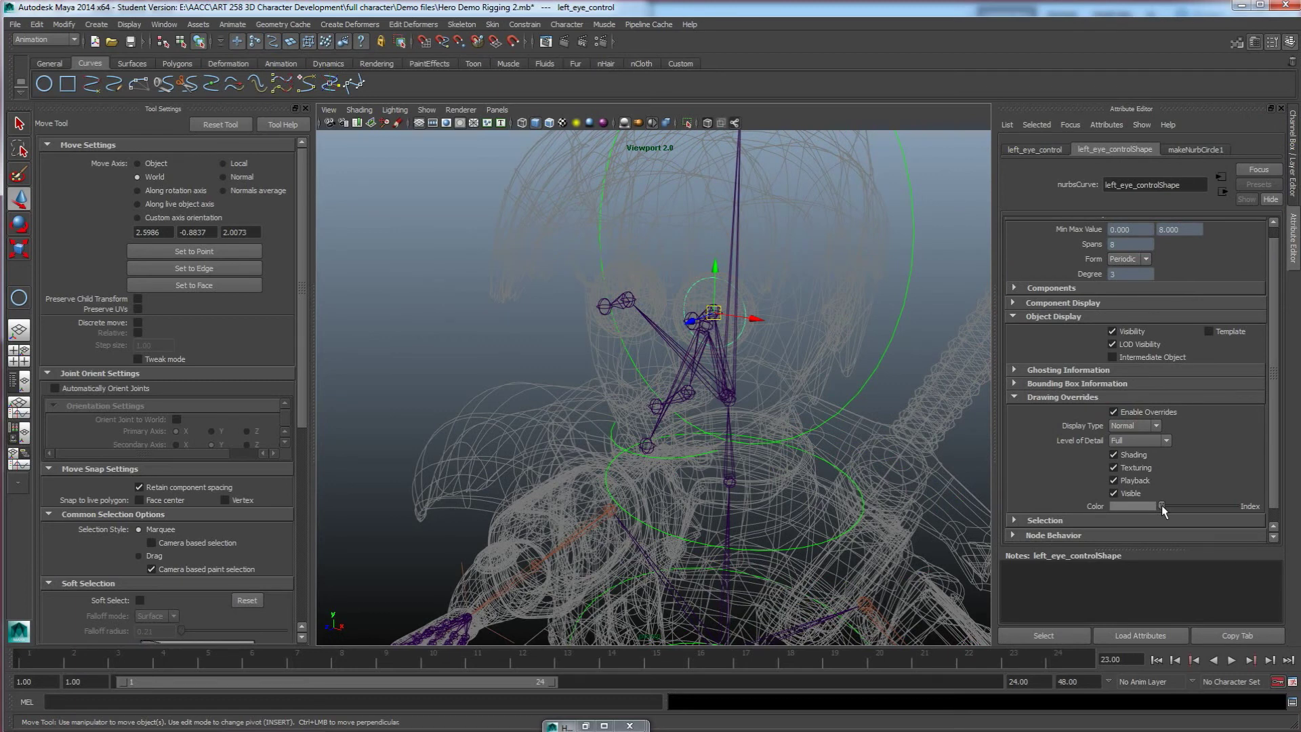
{"action": "left_click_drag", "start_coordinate": [1163, 509], "coordinate": [1206, 511]}
{"action": "left_click_drag", "start_coordinate": [851, 377], "coordinate": [683, 409], "text": "alt"}
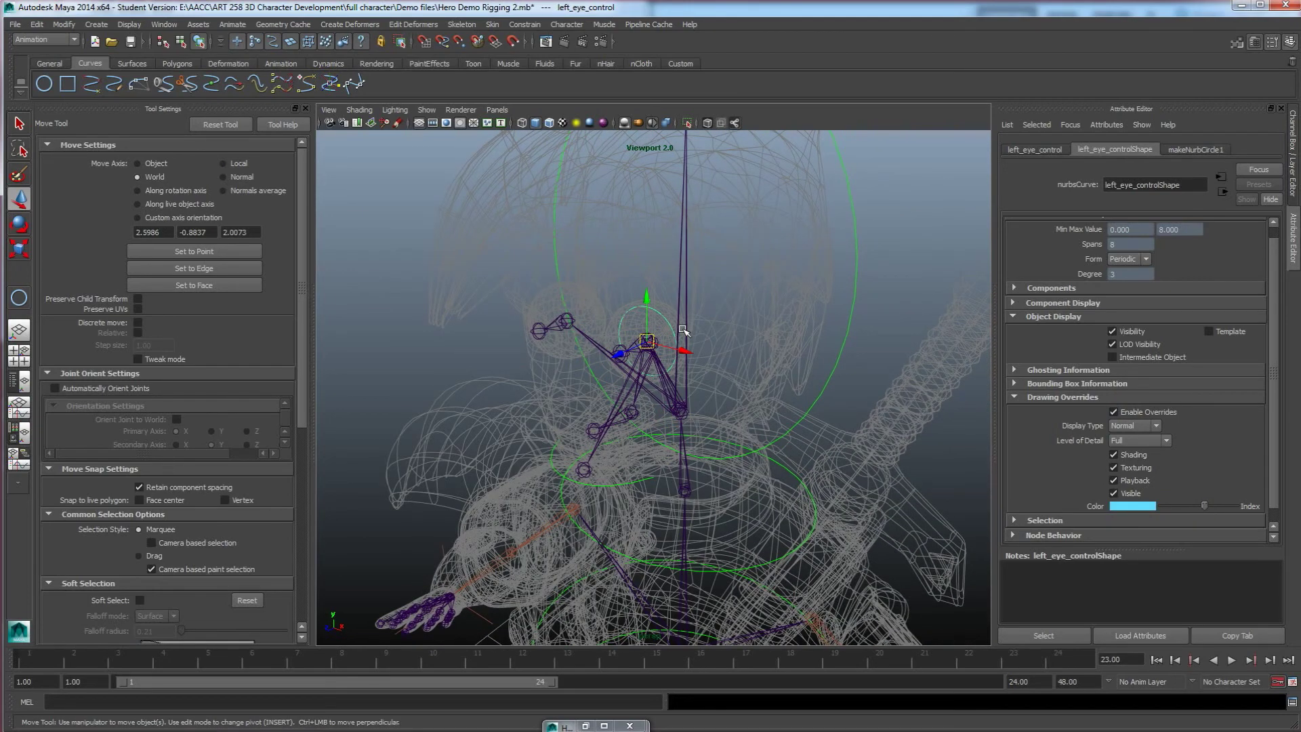
Step: Delete the construction history of left_eye_control
{"action": "key", "text": "ctrl+a"}
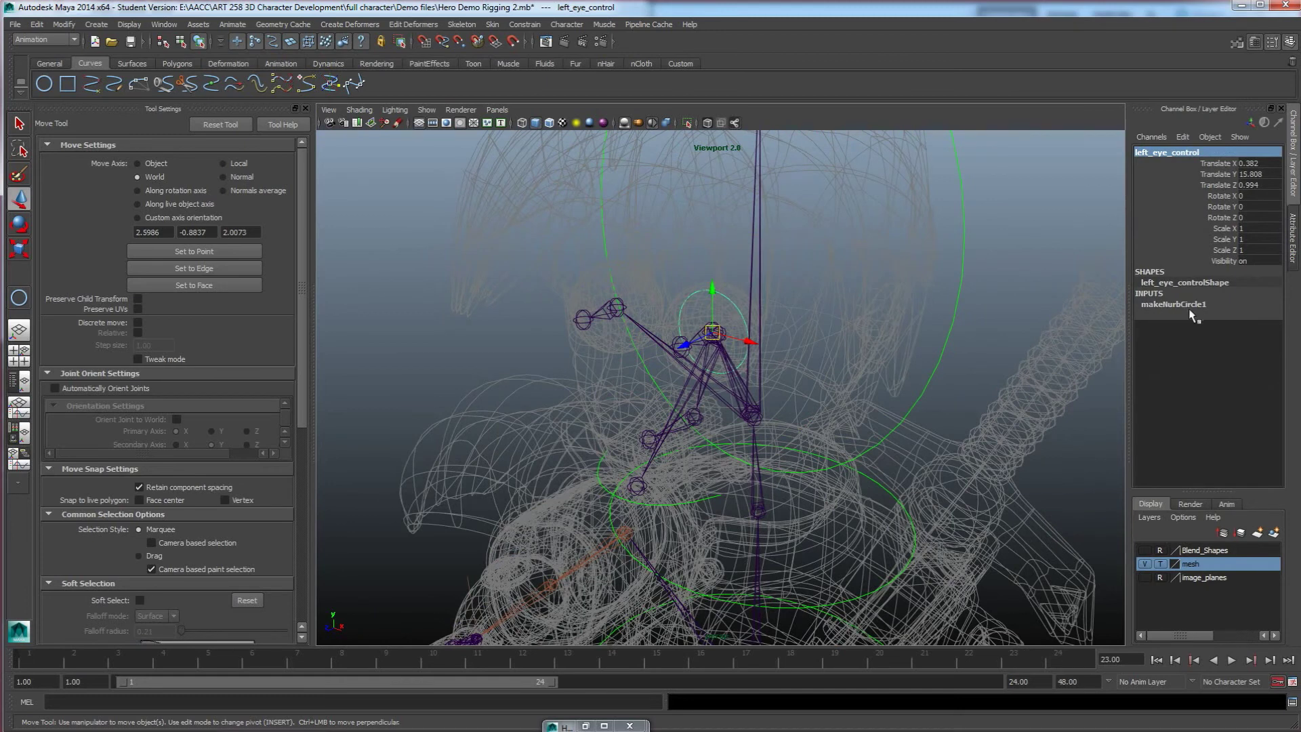
{"action": "left_click", "coordinate": [37, 26]}
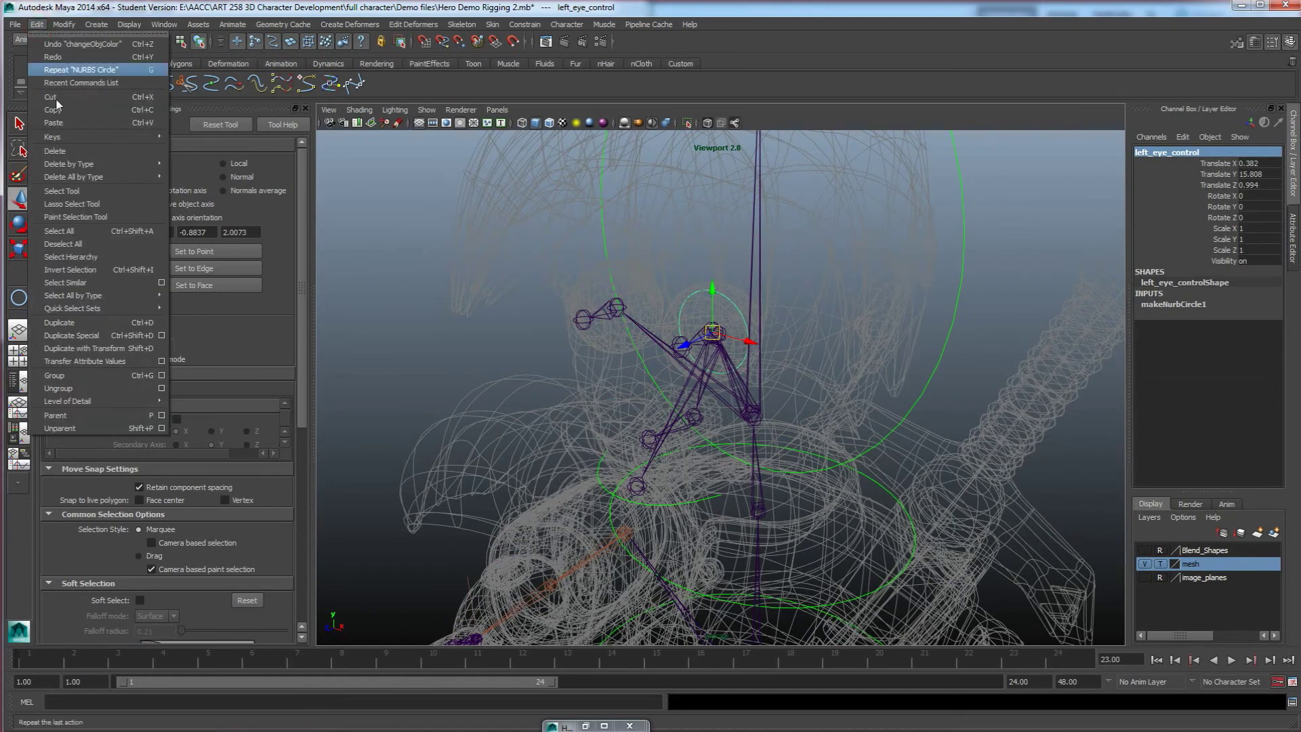
{"action": "mouse_move", "coordinate": [127, 164]}
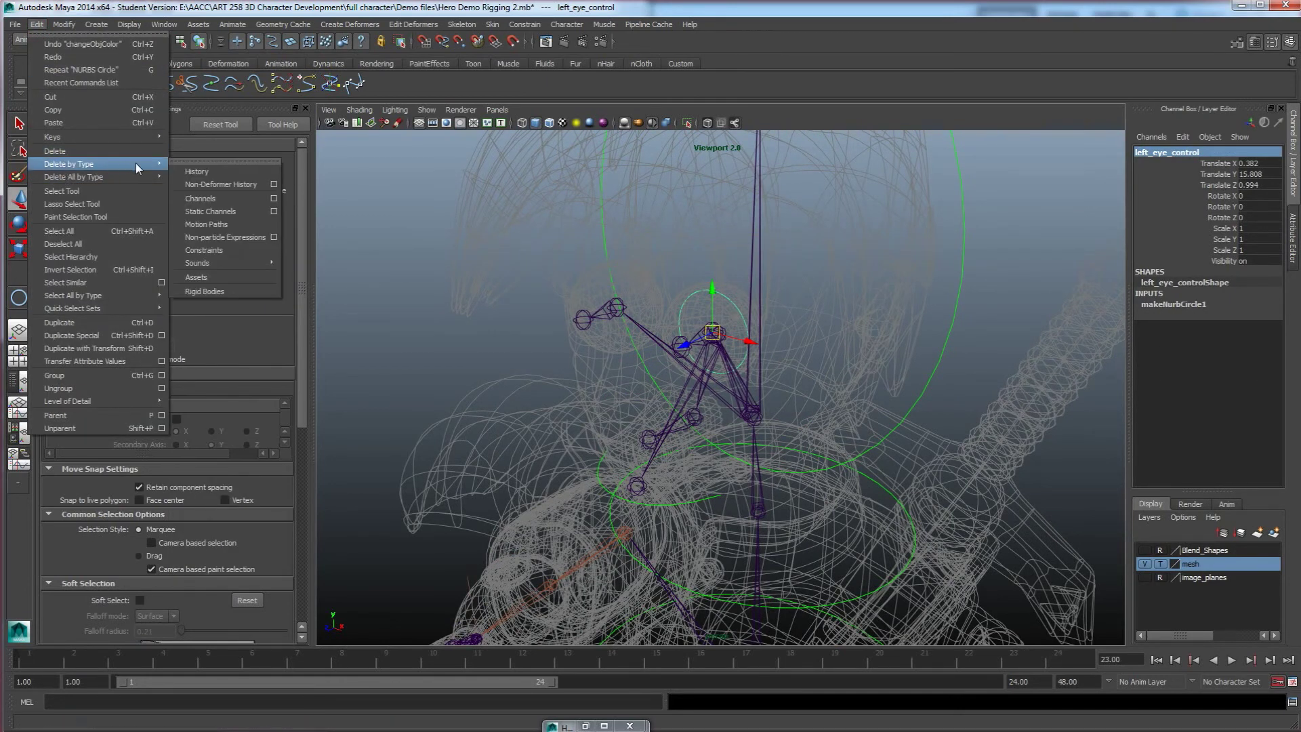
{"action": "left_click", "coordinate": [245, 170]}
Step: Duplicate left_eye_control and move the copy along X onto the right eye joint, at about X -0.388
{"action": "left_click_drag", "start_coordinate": [654, 362], "coordinate": [688, 365], "text": "alt"}
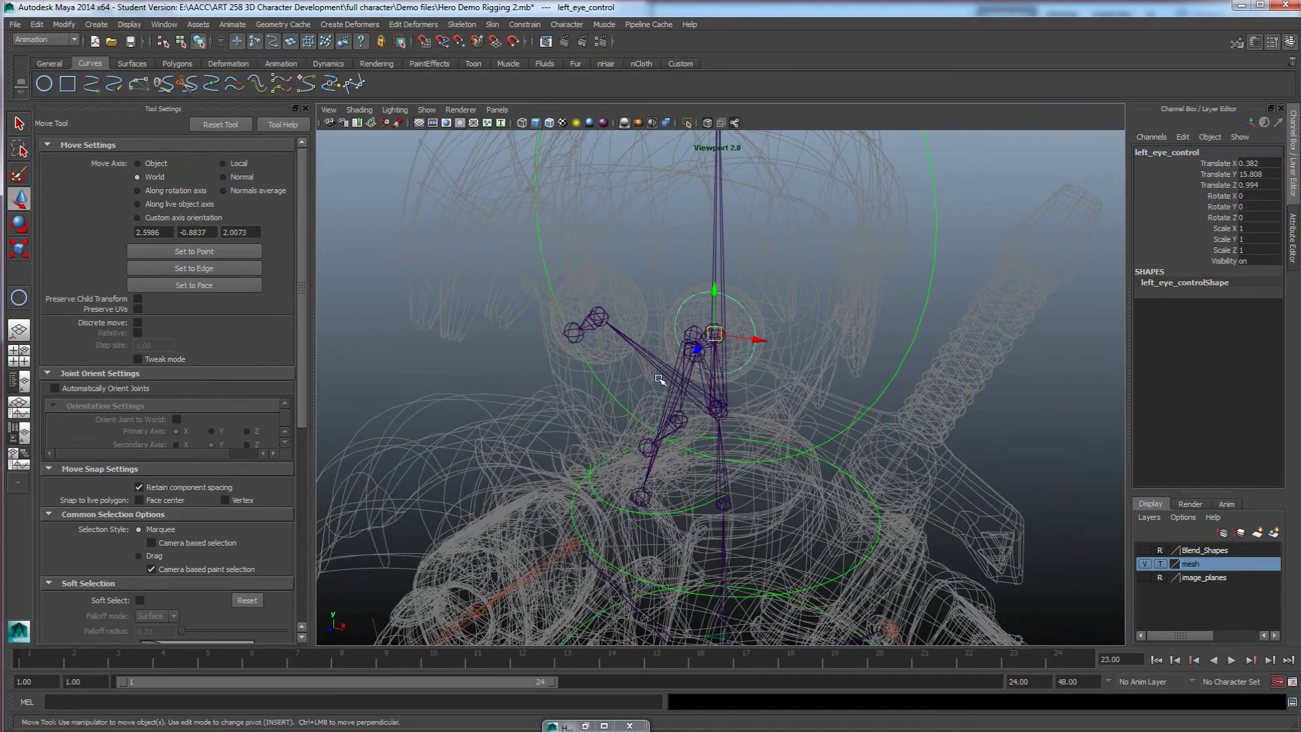
{"action": "key", "text": "ctrl+d"}
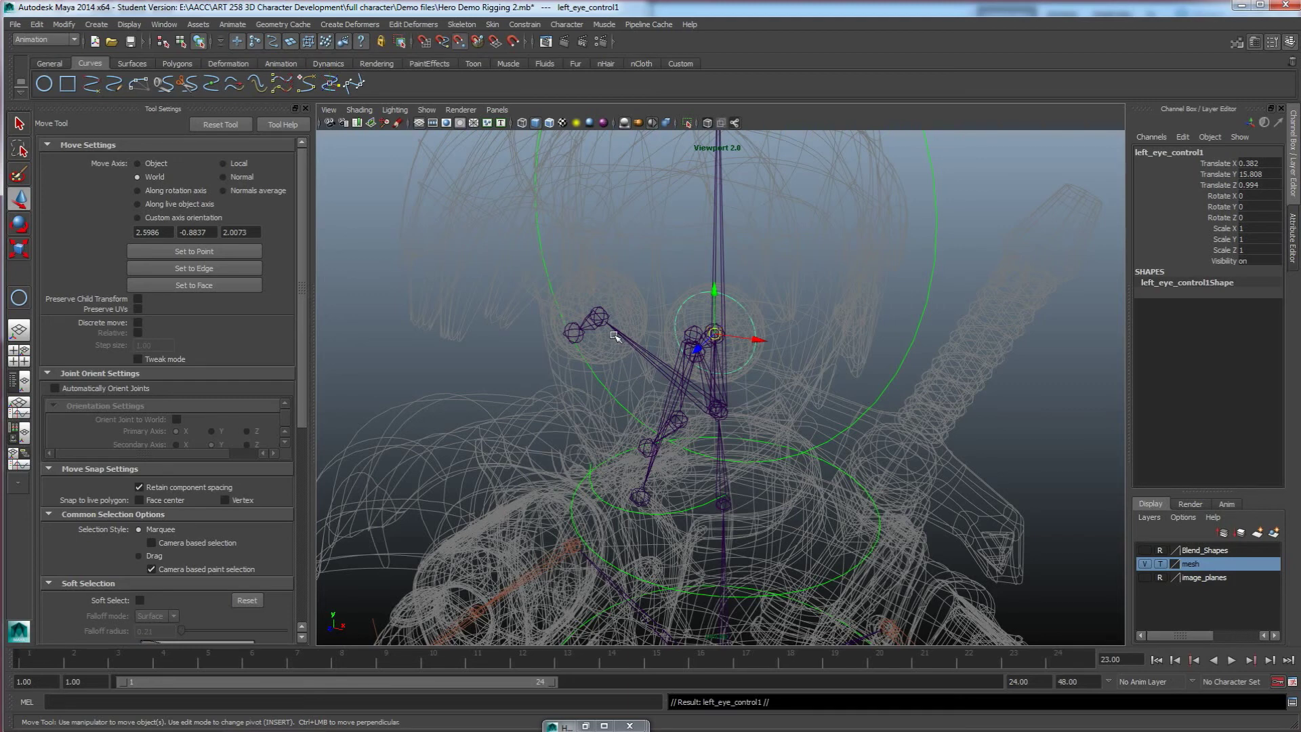
{"action": "left_click_drag", "start_coordinate": [715, 333], "coordinate": [595, 325]}
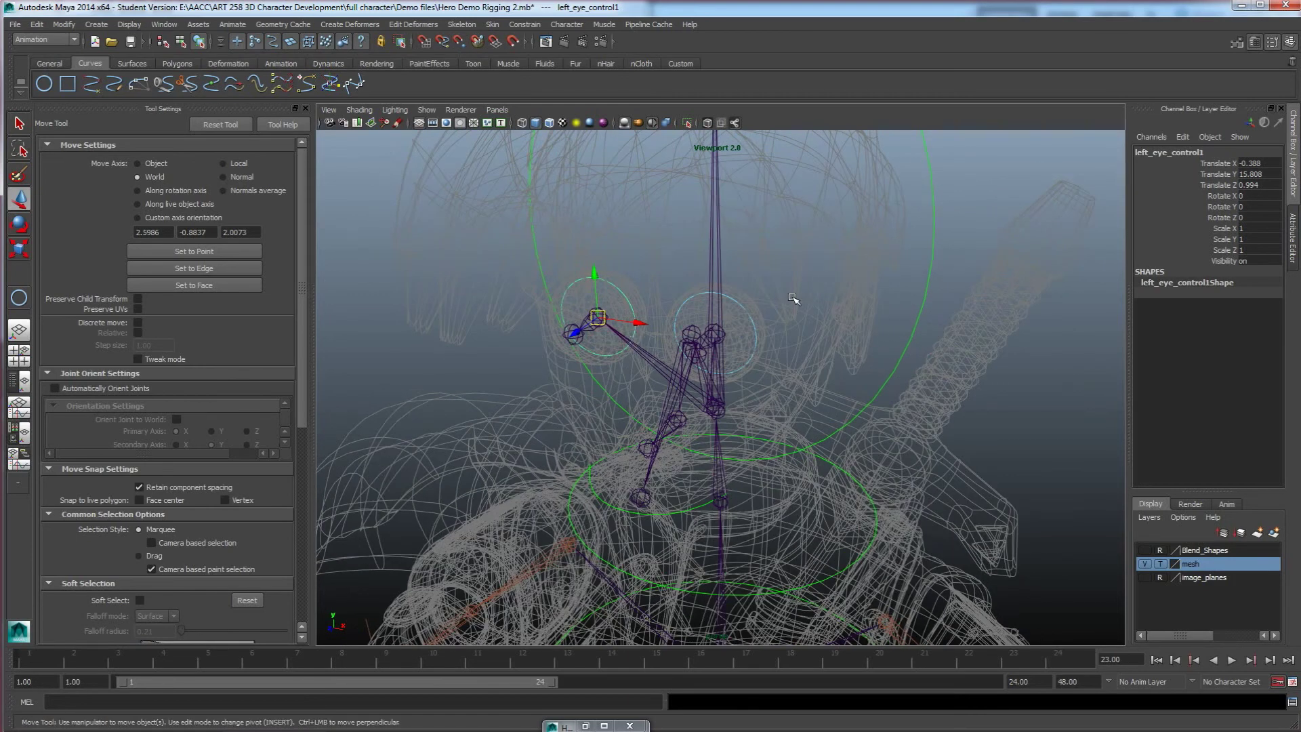
Step: Set the override color of the duplicated eye control's shape to red
{"action": "key", "text": "ctrl+a"}
{"action": "left_click_drag", "start_coordinate": [1205, 508], "coordinate": [1196, 511]}
{"action": "left_click_drag", "start_coordinate": [727, 418], "coordinate": [686, 415], "text": "alt"}
{"action": "scroll", "coordinate": [665, 366], "scroll_direction": "up", "scroll_amount": 2}
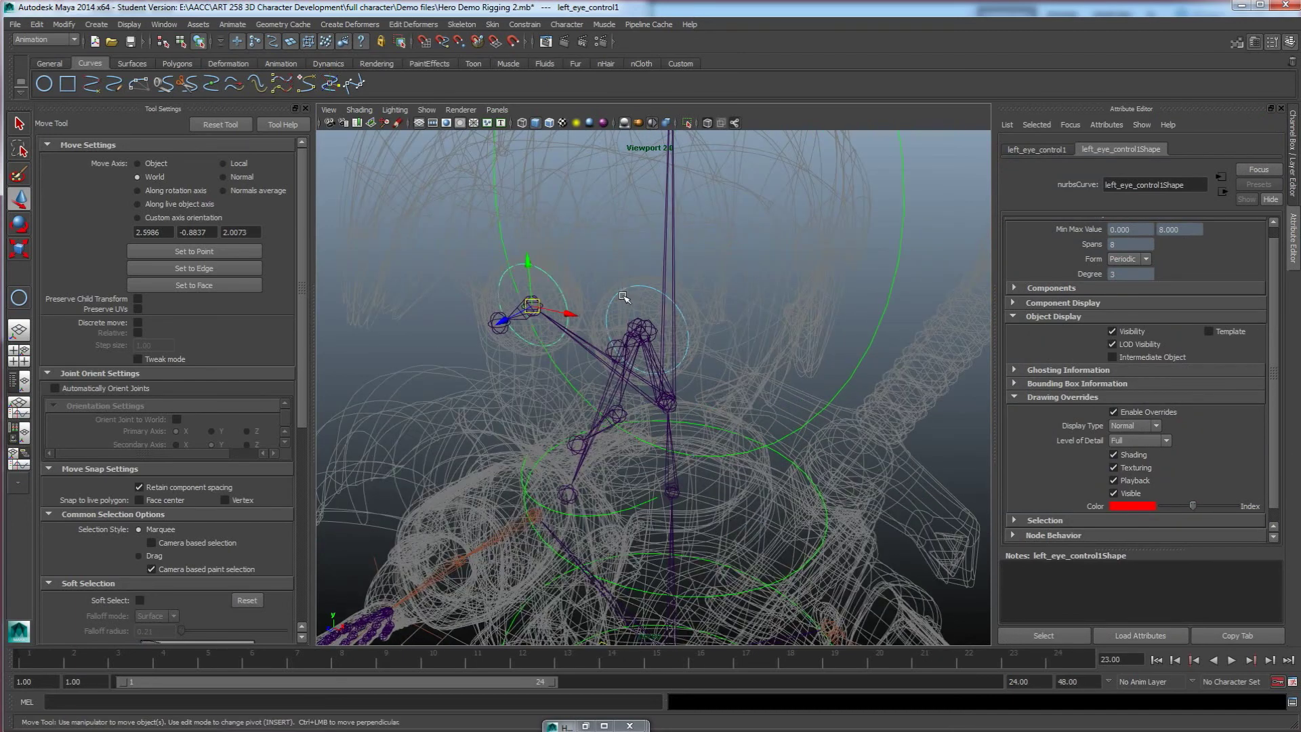
Step: Select both eye controls and move them forward in front of the face to about Z 6.301
{"action": "left_click", "coordinate": [620, 295], "text": "shift"}
{"action": "scroll", "coordinate": [705, 392], "scroll_direction": "down", "scroll_amount": 3}
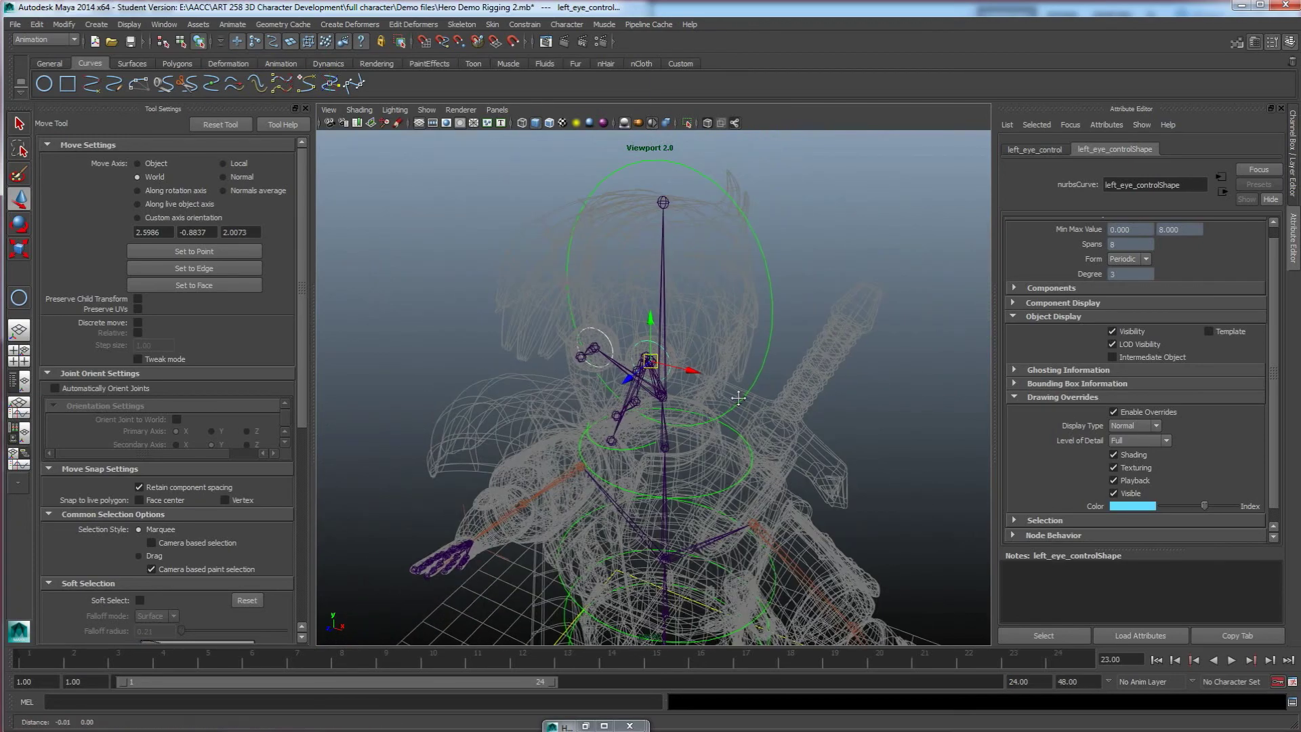
{"action": "left_click_drag", "start_coordinate": [730, 399], "coordinate": [327, 365], "text": "alt"}
{"action": "scroll", "coordinate": [662, 416], "scroll_direction": "down", "scroll_amount": 3}
{"action": "middle_click_drag", "start_coordinate": [434, 409], "coordinate": [588, 400], "text": "alt"}
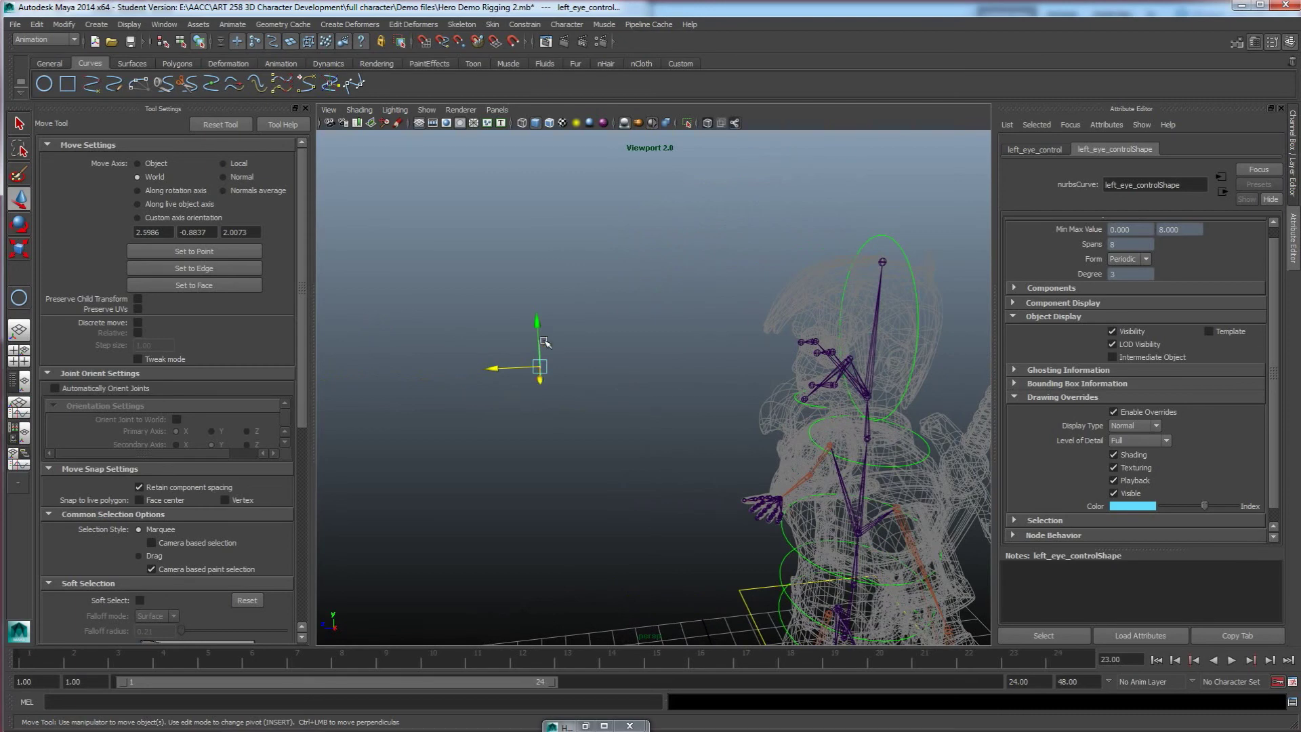
{"action": "left_click_drag", "start_coordinate": [586, 420], "coordinate": [590, 383], "text": "alt"}
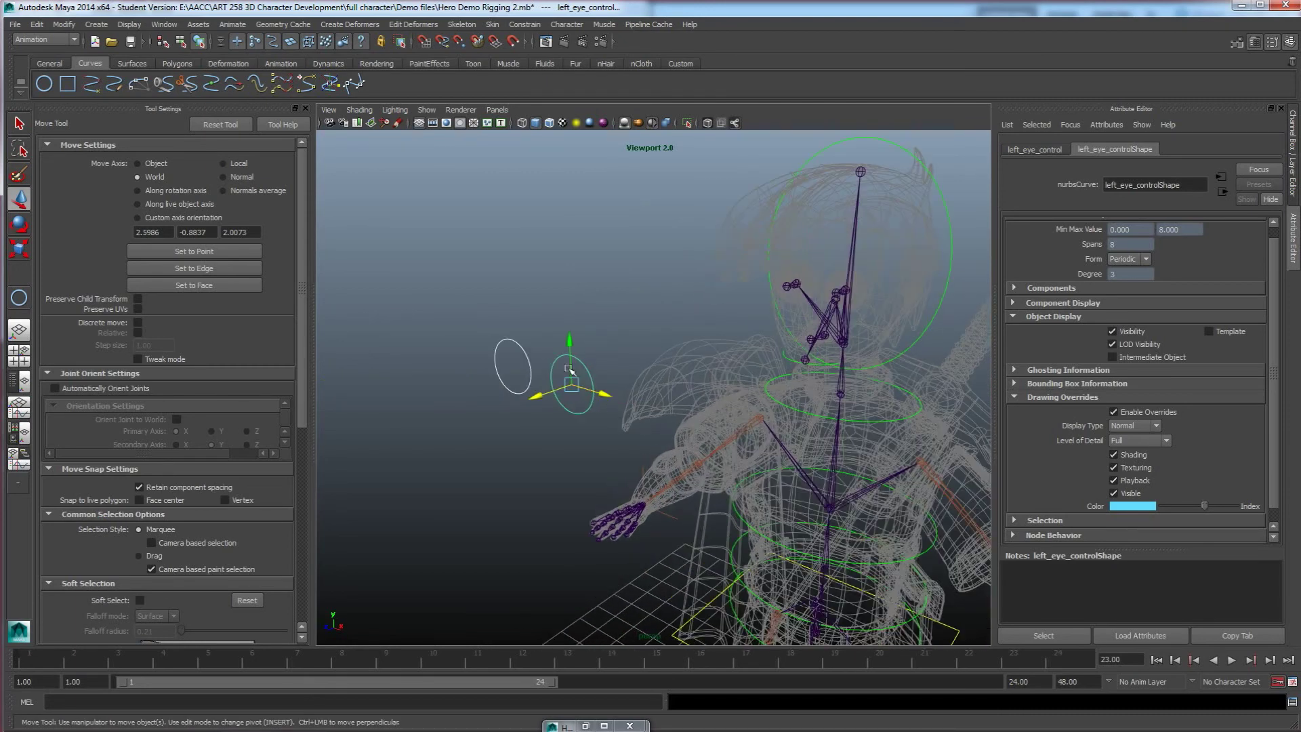
Step: Freeze the transformations of both eye control circles
{"action": "left_click", "coordinate": [582, 340]}
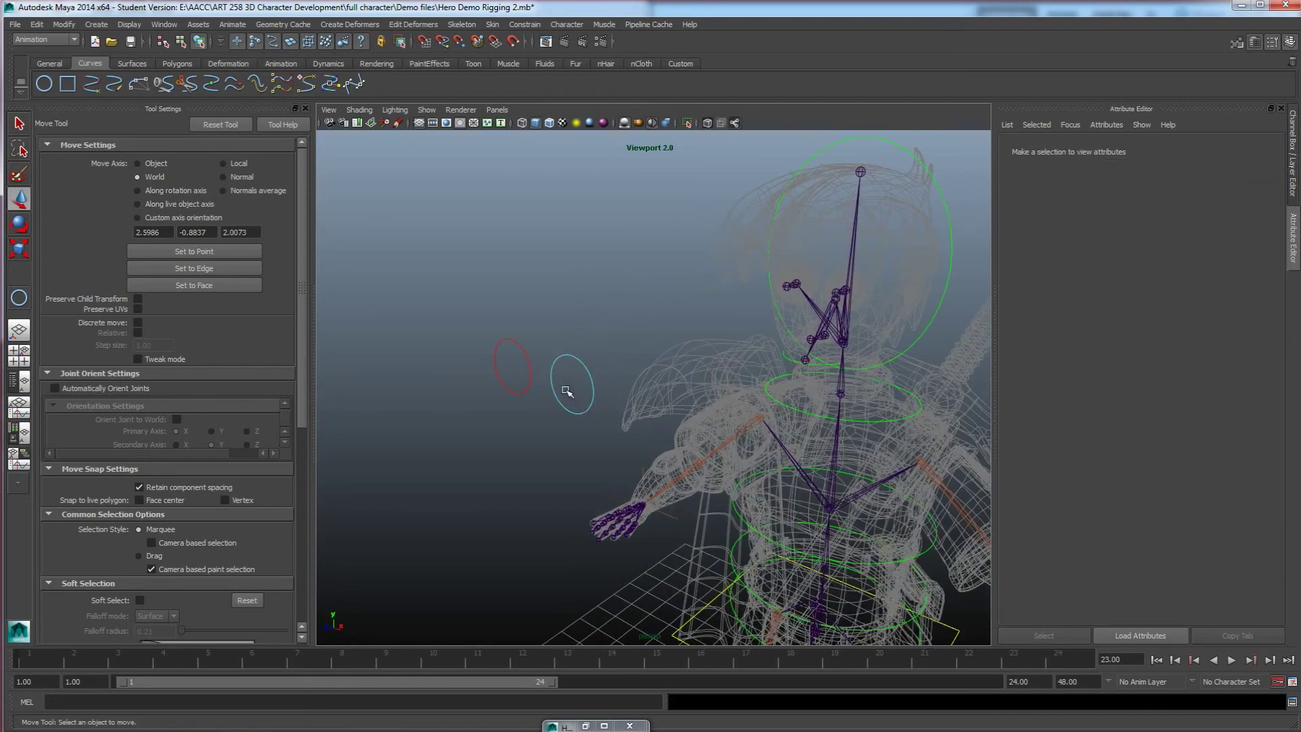
{"action": "left_click", "coordinate": [524, 344]}
{"action": "key", "text": "ctrl+a"}
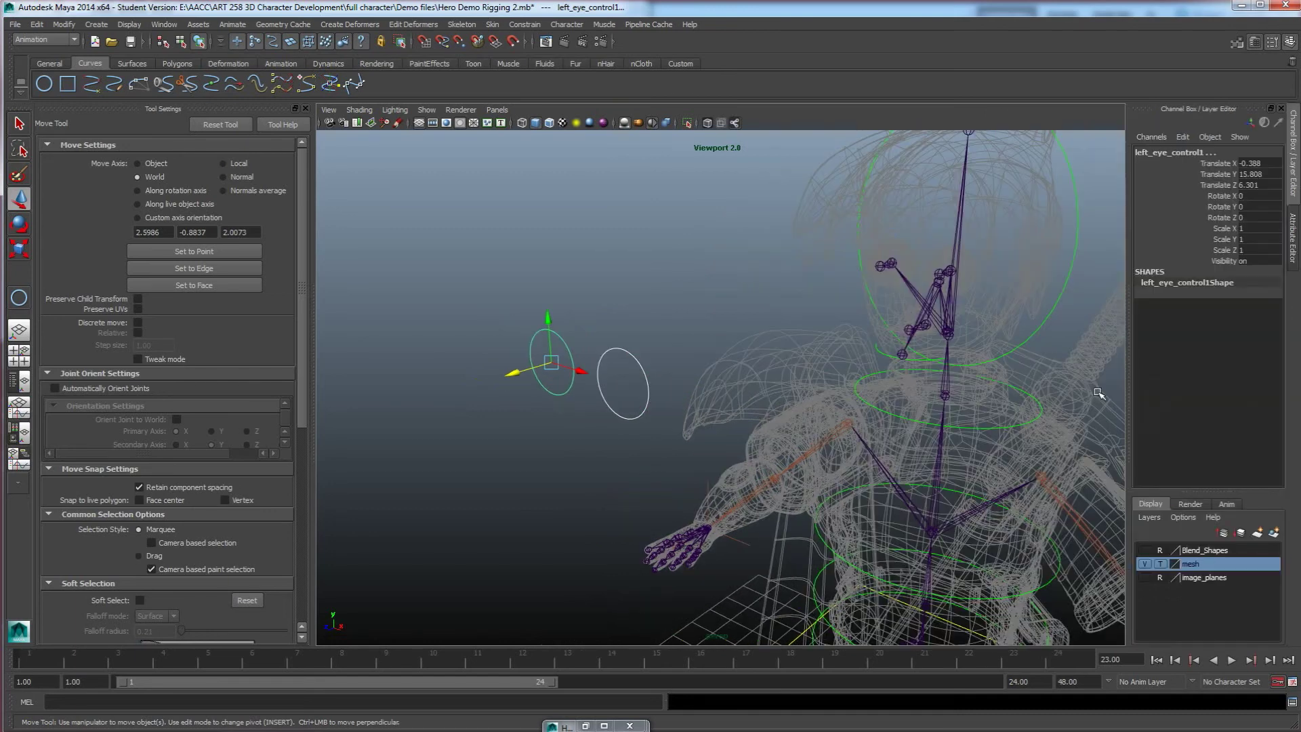
{"action": "left_click", "coordinate": [63, 25]}
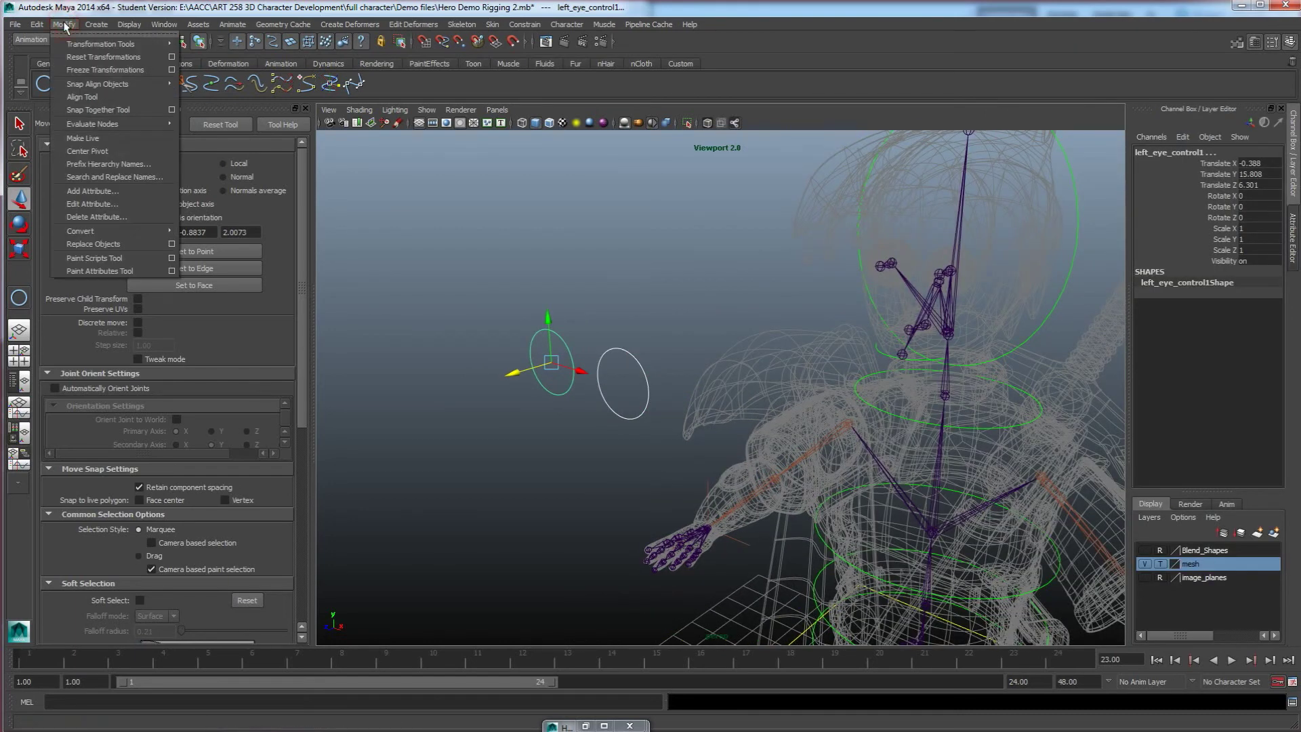
{"action": "left_click", "coordinate": [94, 71]}
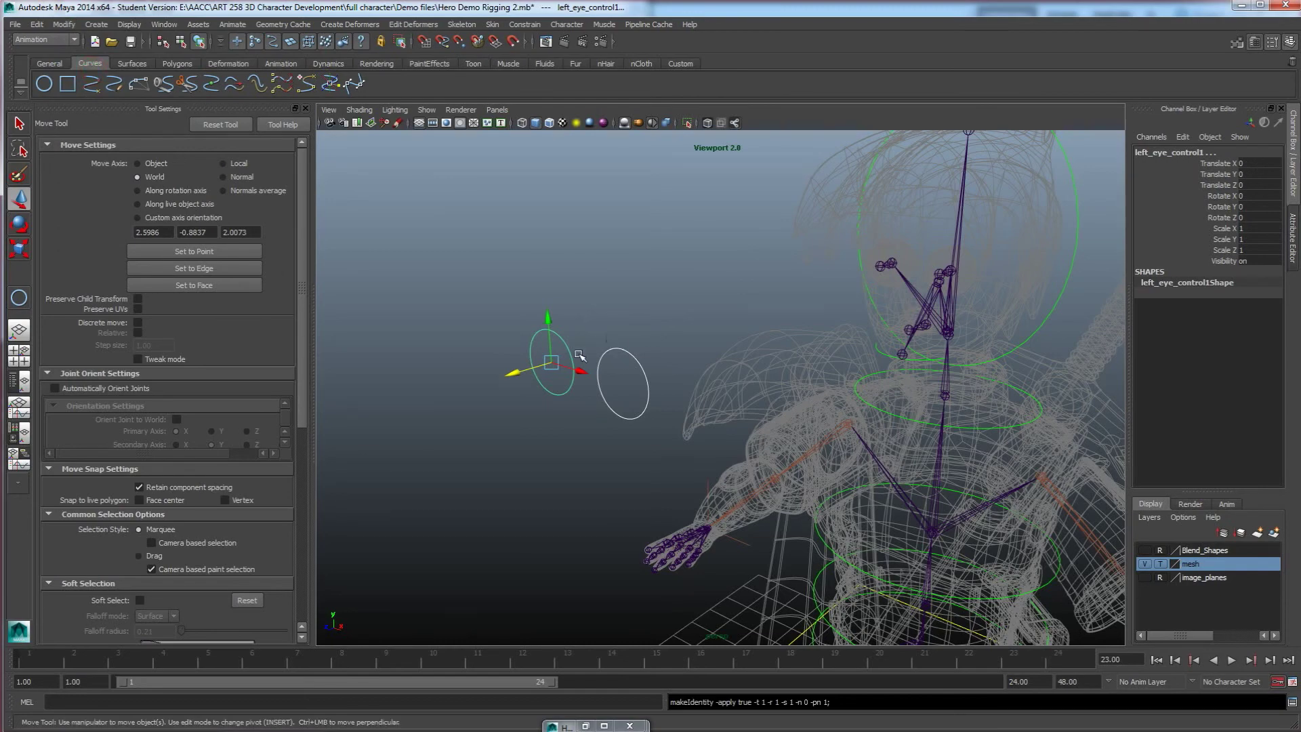
Step: Draw a NURBS circle around both eyes in the front view, centered between them at about X -0.008, Y 15.8
{"action": "left_click", "coordinate": [629, 307]}
{"action": "left_click_drag", "start_coordinate": [657, 407], "coordinate": [537, 375], "text": "alt"}
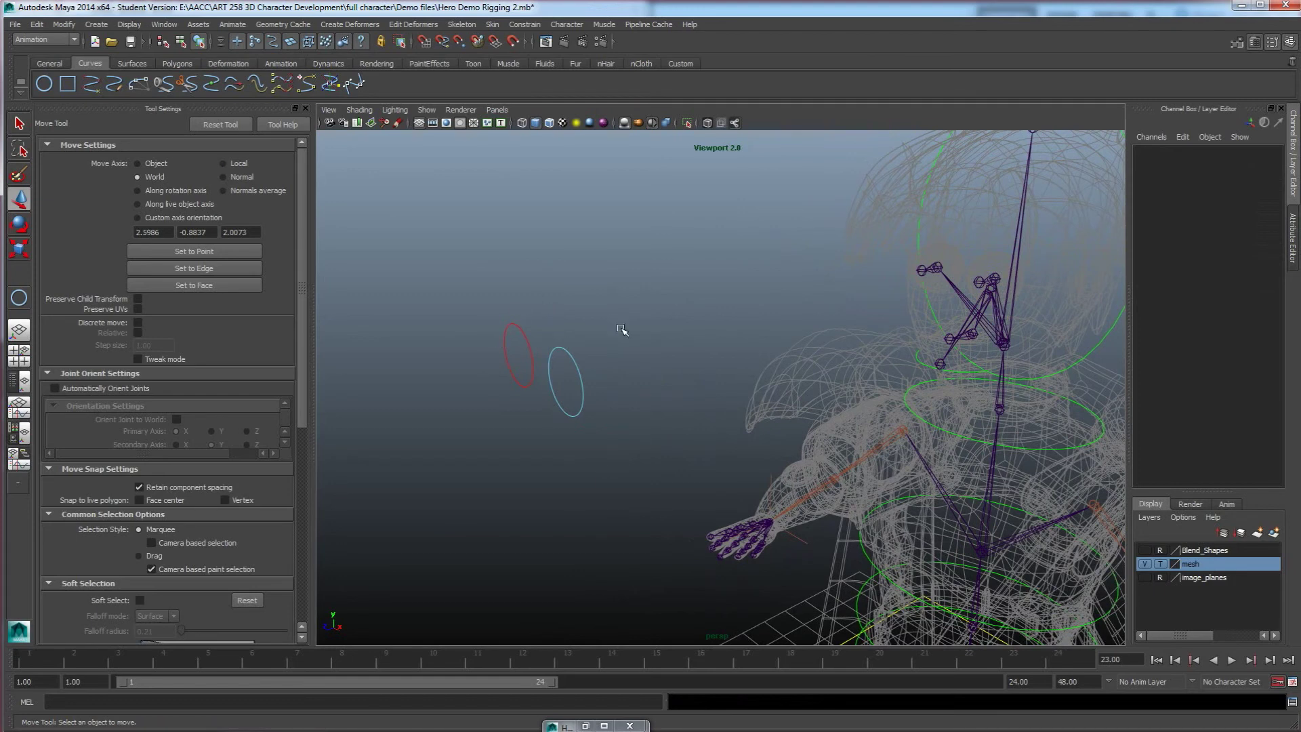
{"action": "key", "text": "space"}
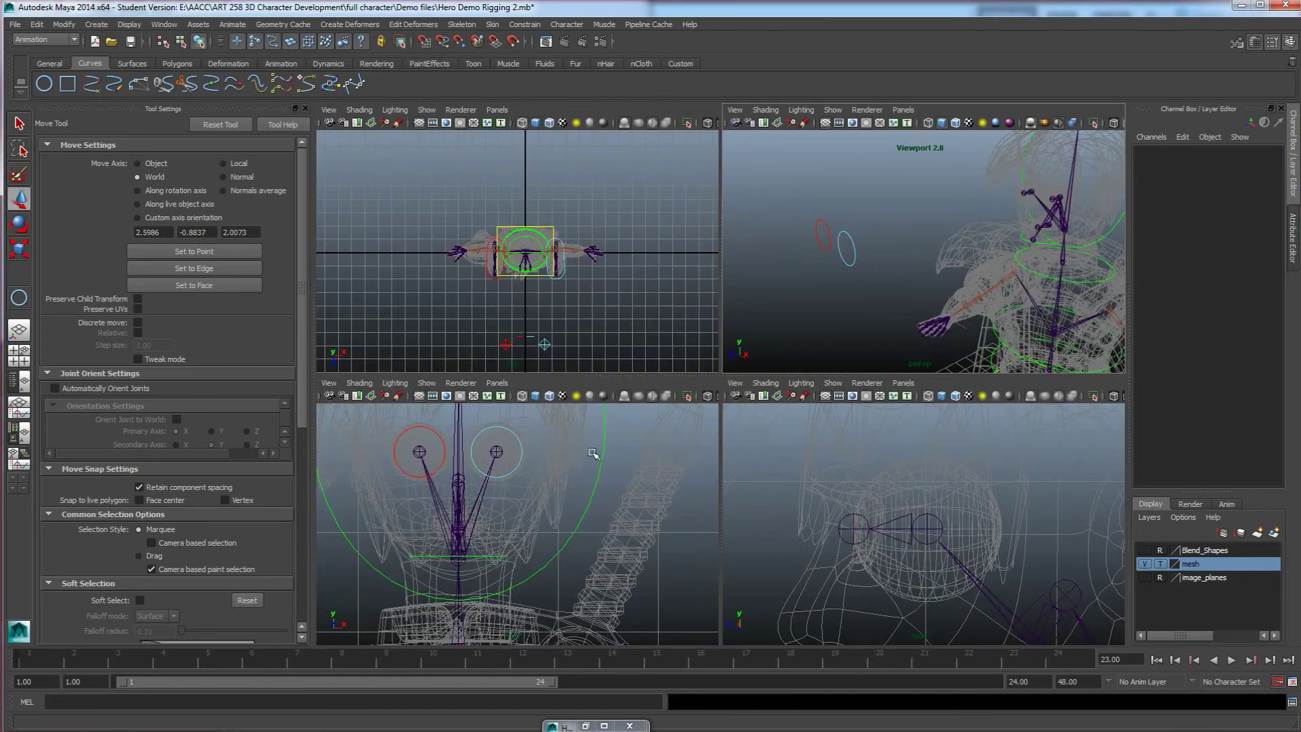
{"action": "key", "text": "space"}
{"action": "middle_click_drag", "start_coordinate": [678, 333], "coordinate": [719, 422], "text": "alt"}
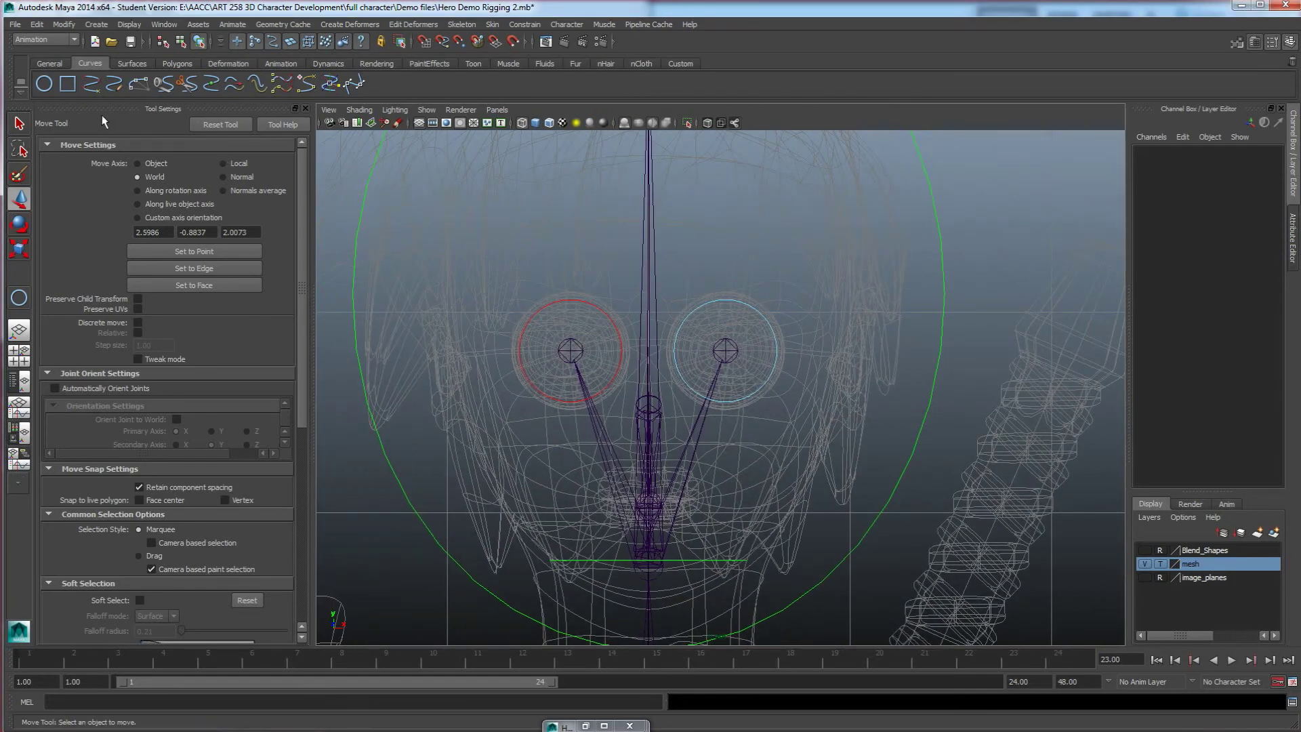
{"action": "left_click", "coordinate": [19, 297]}
{"action": "left_click_drag", "start_coordinate": [652, 356], "coordinate": [754, 459]}
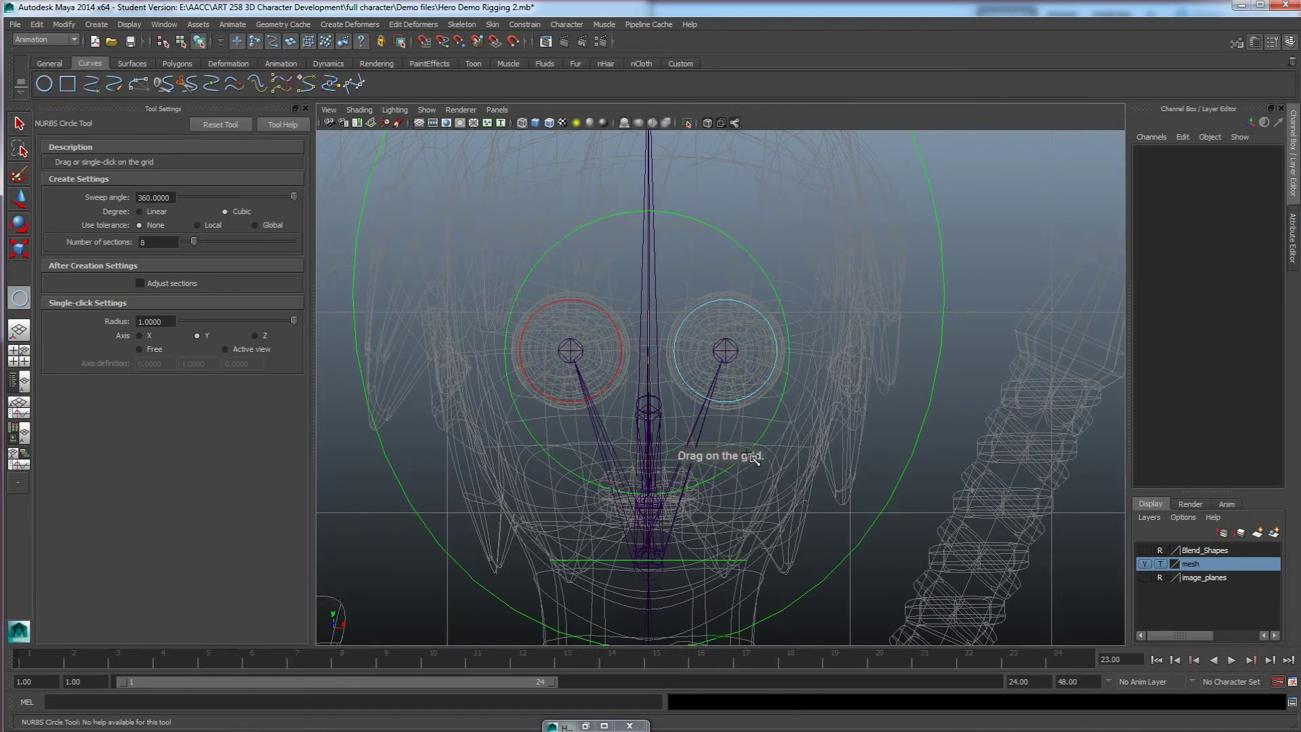
{"action": "key", "text": "w"}
Step: Show the large circle's control vertices for editing and hide joints in the front view
{"action": "right_click", "coordinate": [699, 225]}
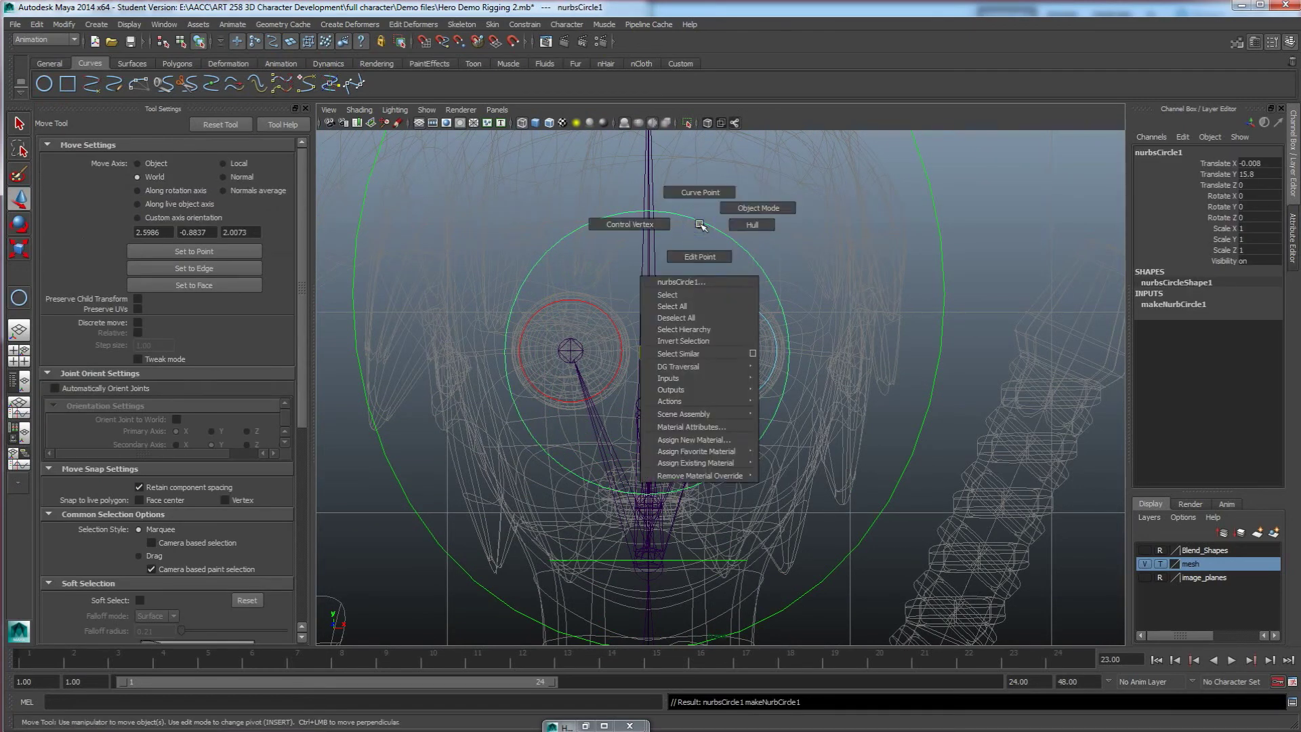
{"action": "left_click", "coordinate": [662, 226]}
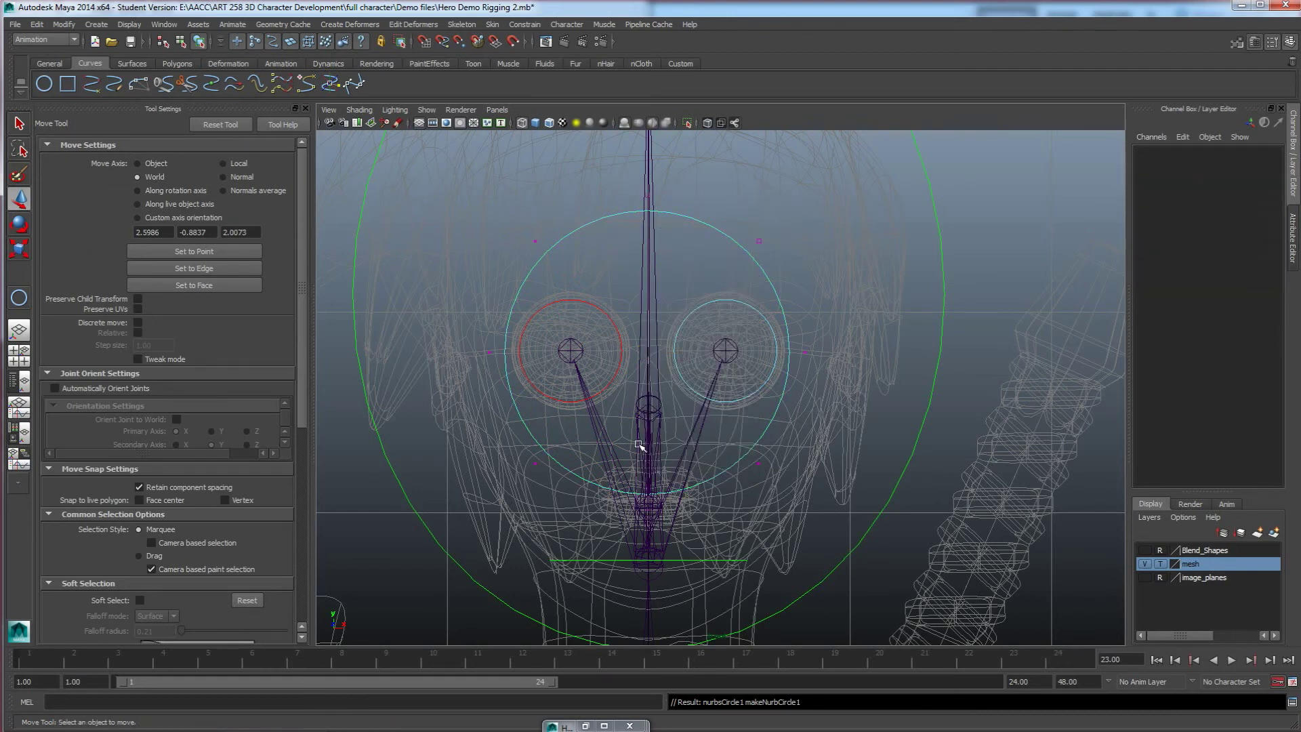
{"action": "left_click", "coordinate": [676, 529]}
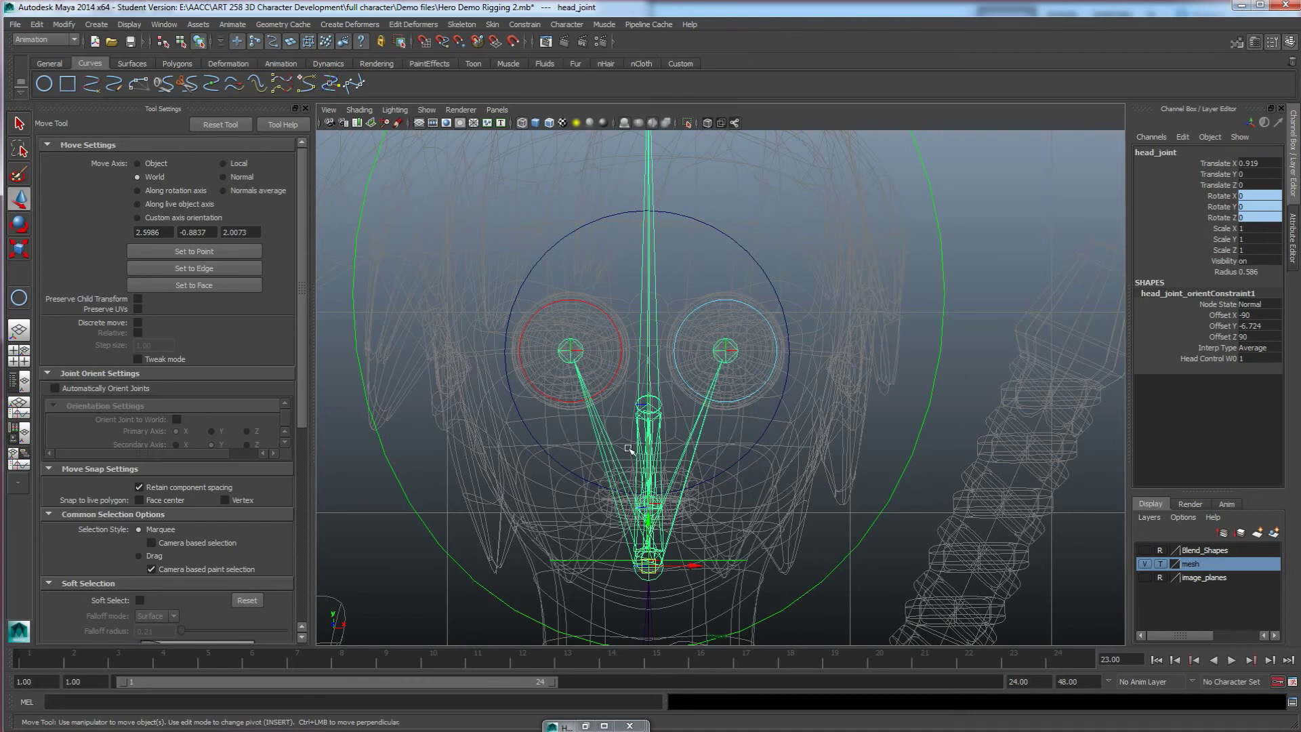
{"action": "left_click", "coordinate": [704, 223]}
{"action": "right_click_drag", "start_coordinate": [623, 214], "coordinate": [549, 210]}
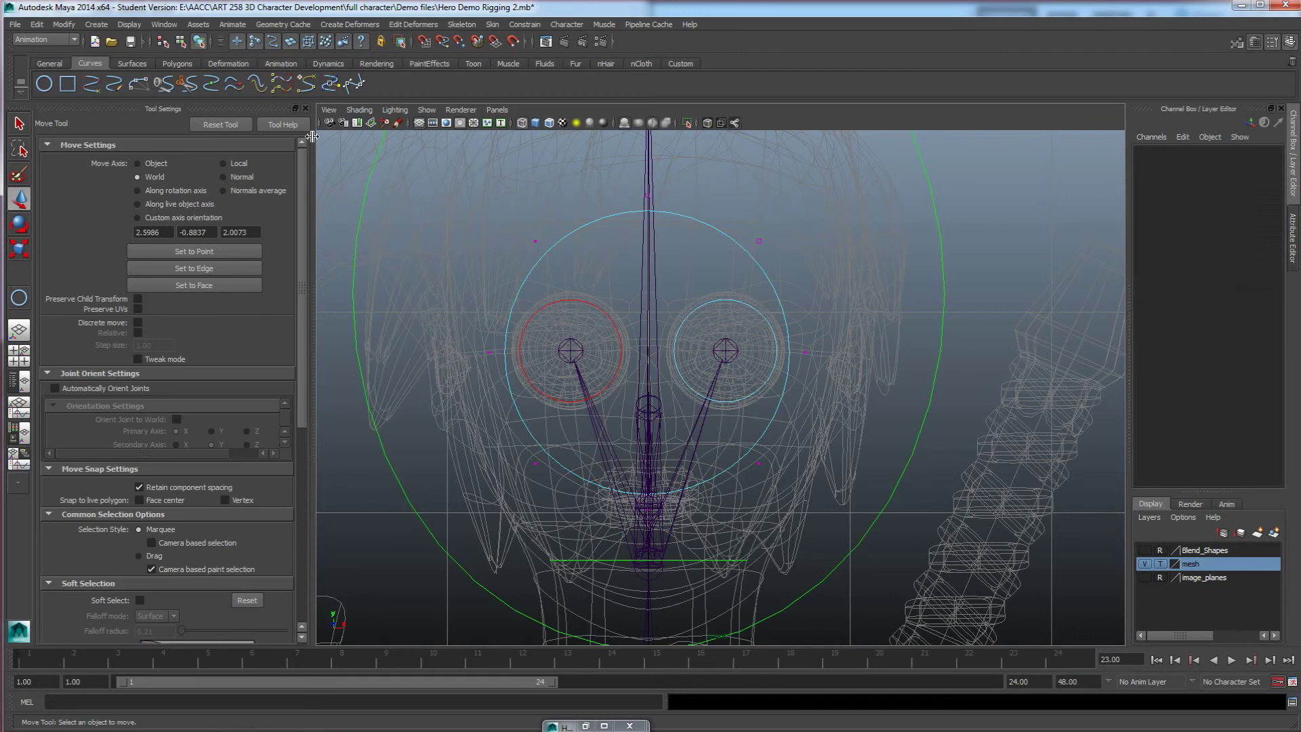
{"action": "left_click", "coordinate": [427, 110]}
{"action": "left_click", "coordinate": [443, 300]}
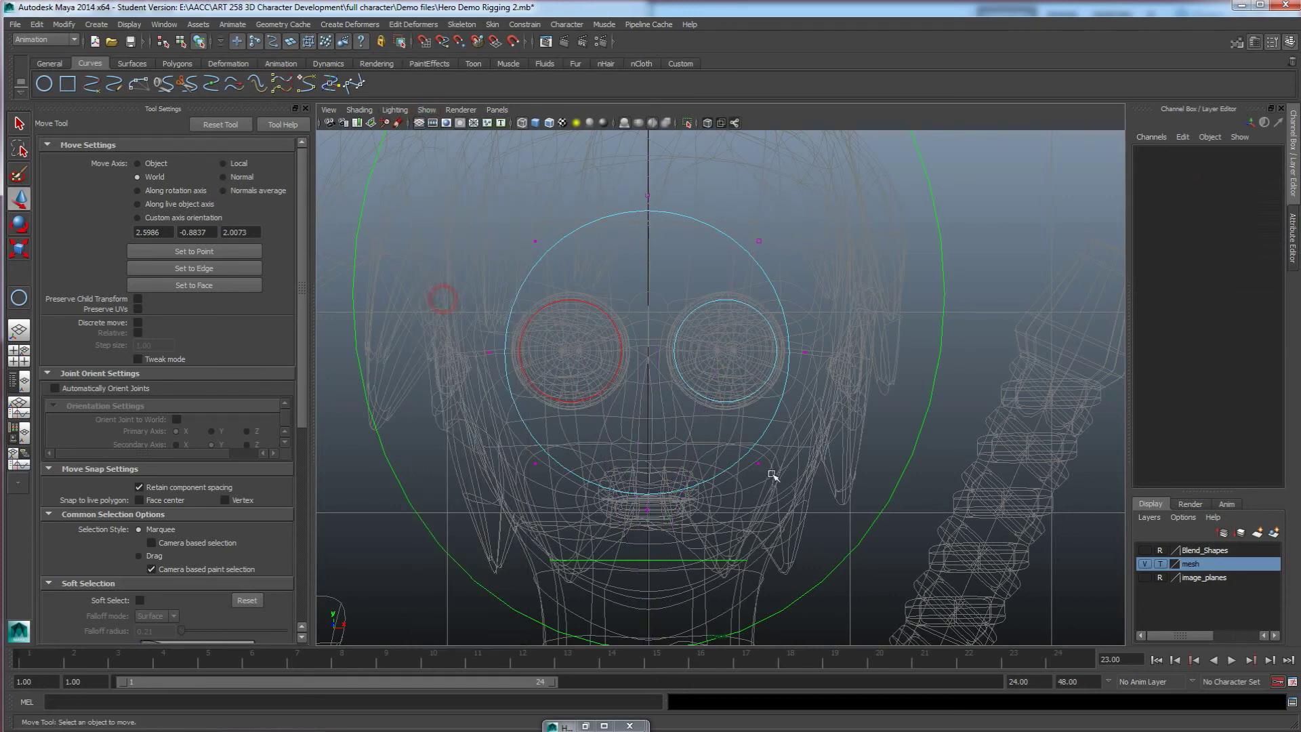
Step: Scale all control vertices of the large circle vertically to about 0.622 to flatten it into an oval
{"action": "left_click_drag", "start_coordinate": [457, 197], "coordinate": [863, 574]}
{"action": "key", "text": "r"}
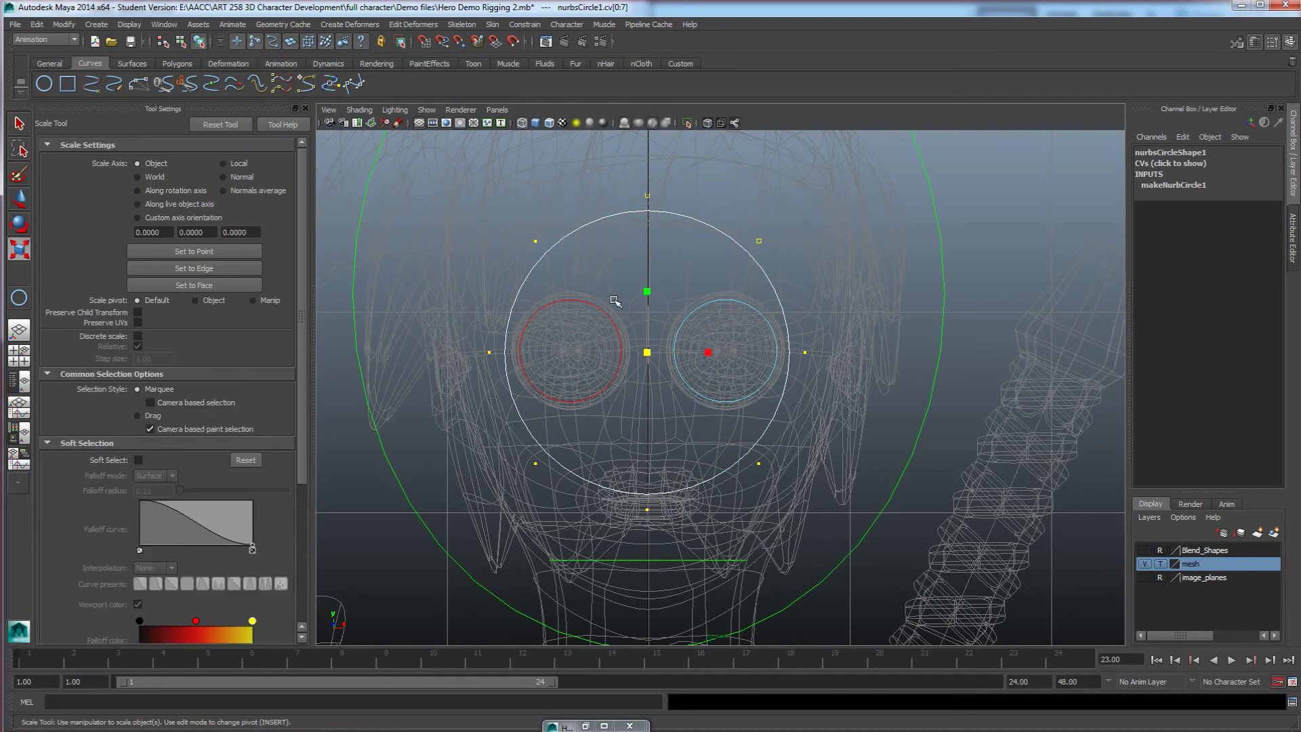
{"action": "left_click_drag", "start_coordinate": [647, 291], "coordinate": [652, 314]}
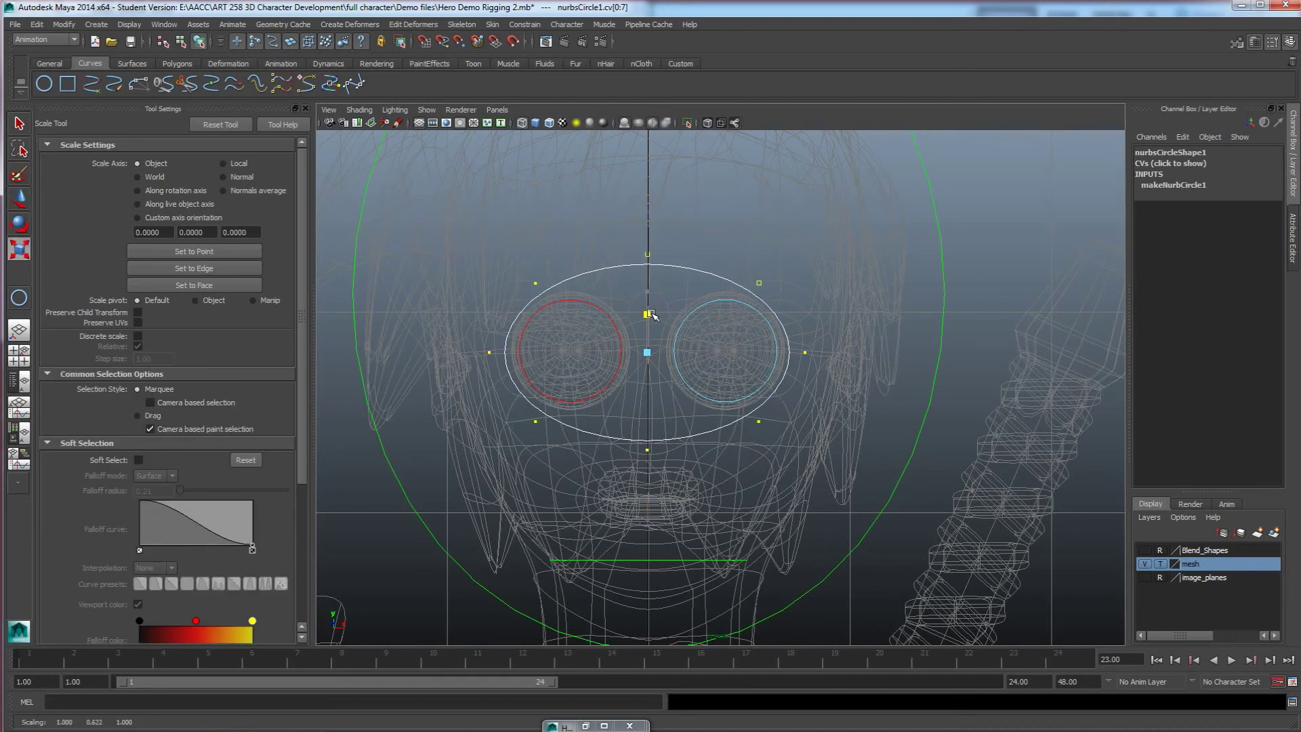
Step: Pinch the oval's middle vertices into a goggle shape, then scale its four corner vertices vertically by about 1.256 and slightly inward
{"action": "left_click_drag", "start_coordinate": [609, 238], "coordinate": [657, 337]}
{"action": "left_click_drag", "start_coordinate": [782, 458], "coordinate": [720, 270]}
{"action": "left_click_drag", "start_coordinate": [521, 252], "coordinate": [593, 484], "text": "shift"}
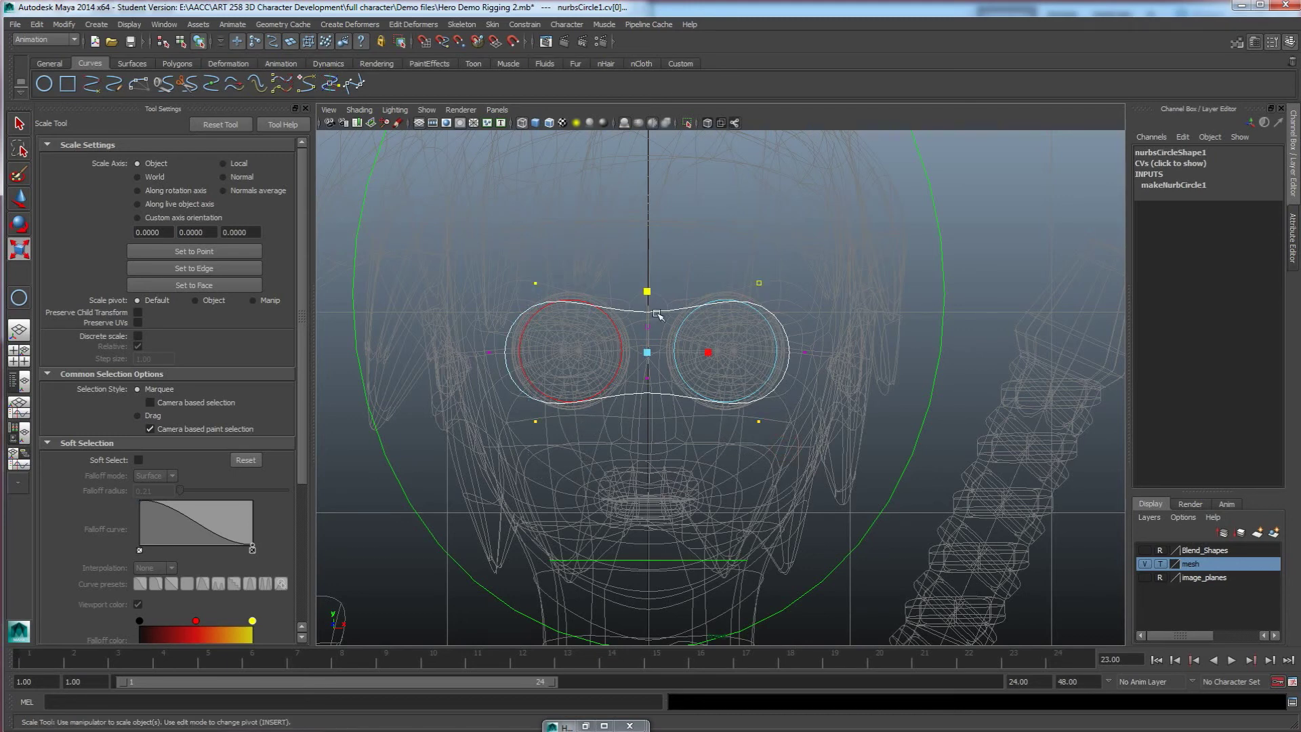
{"action": "left_click_drag", "start_coordinate": [648, 294], "coordinate": [649, 275]}
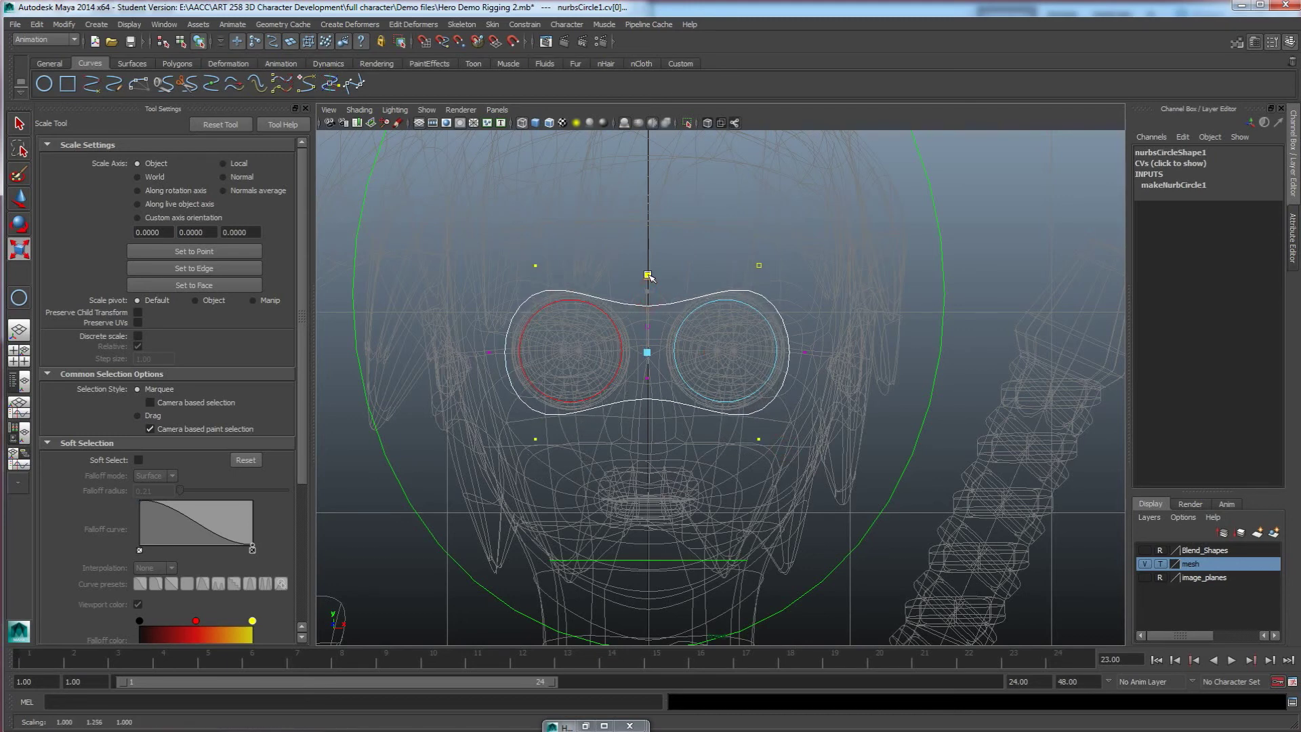
{"action": "left_click_drag", "start_coordinate": [709, 354], "coordinate": [696, 352]}
Step: Spread the goggle curve's two outermost side vertices apart by about 1.1 and scale the whole outline up slightly
{"action": "left_click", "coordinate": [804, 352]}
{"action": "left_click_drag", "start_coordinate": [473, 319], "coordinate": [510, 376], "text": "shift"}
{"action": "left_click_drag", "start_coordinate": [586, 353], "coordinate": [582, 354]}
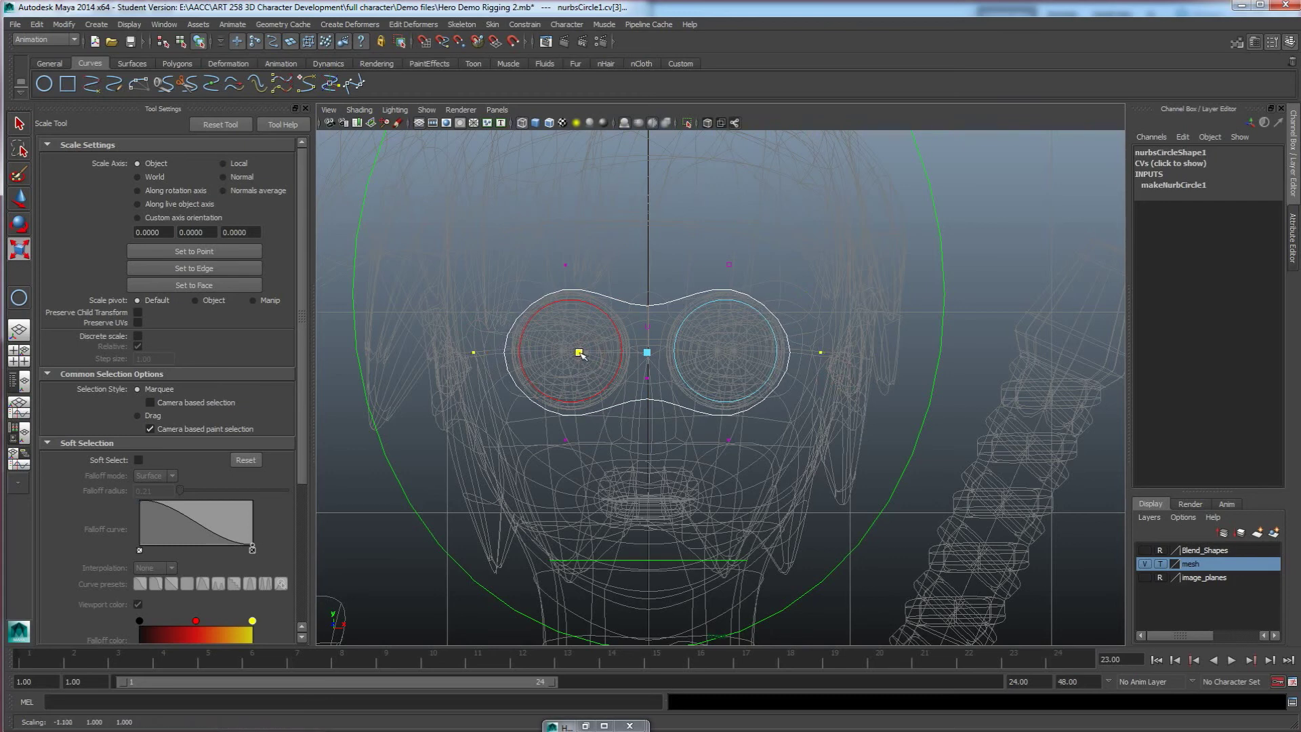
{"action": "left_click_drag", "start_coordinate": [456, 232], "coordinate": [979, 558]}
{"action": "left_click_drag", "start_coordinate": [641, 342], "coordinate": [658, 356]}
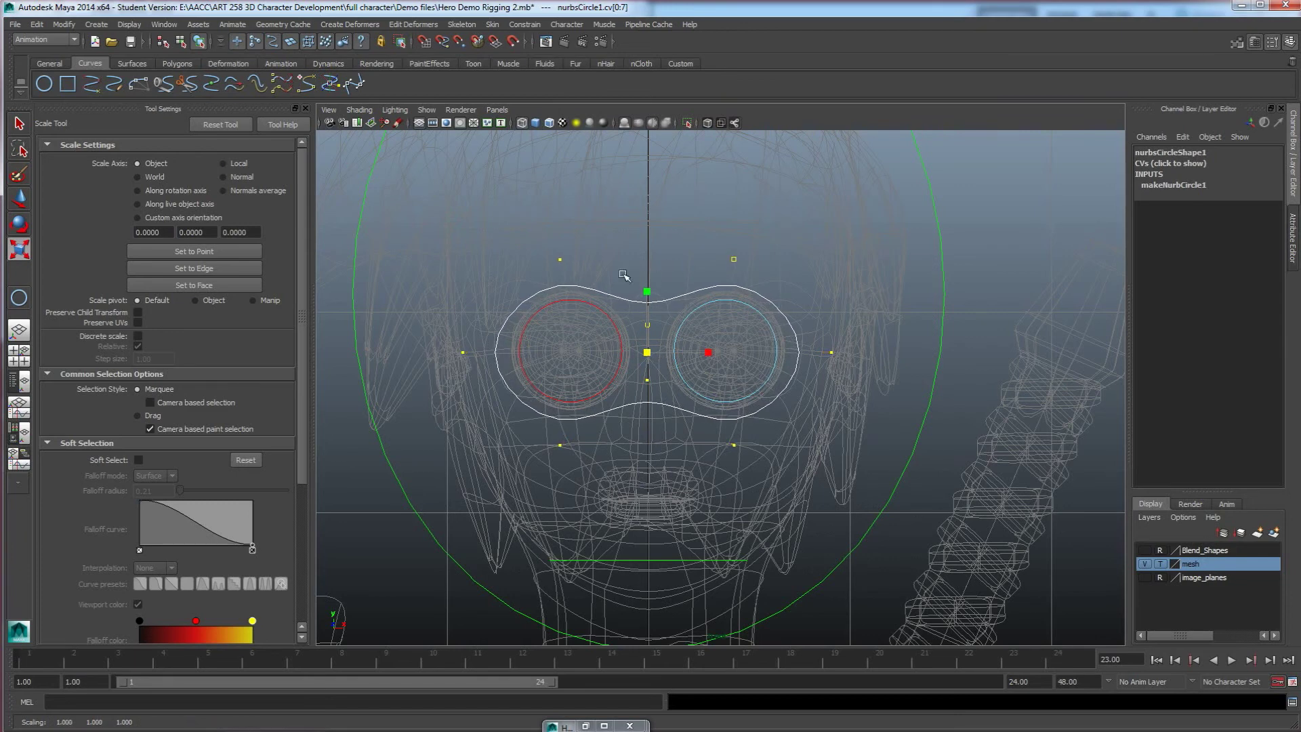
Step: Scale the goggle curve's four corner vertices slightly farther apart vertically
{"action": "left_click_drag", "start_coordinate": [536, 253], "coordinate": [588, 465]}
{"action": "left_click_drag", "start_coordinate": [764, 480], "coordinate": [681, 218], "text": "shift"}
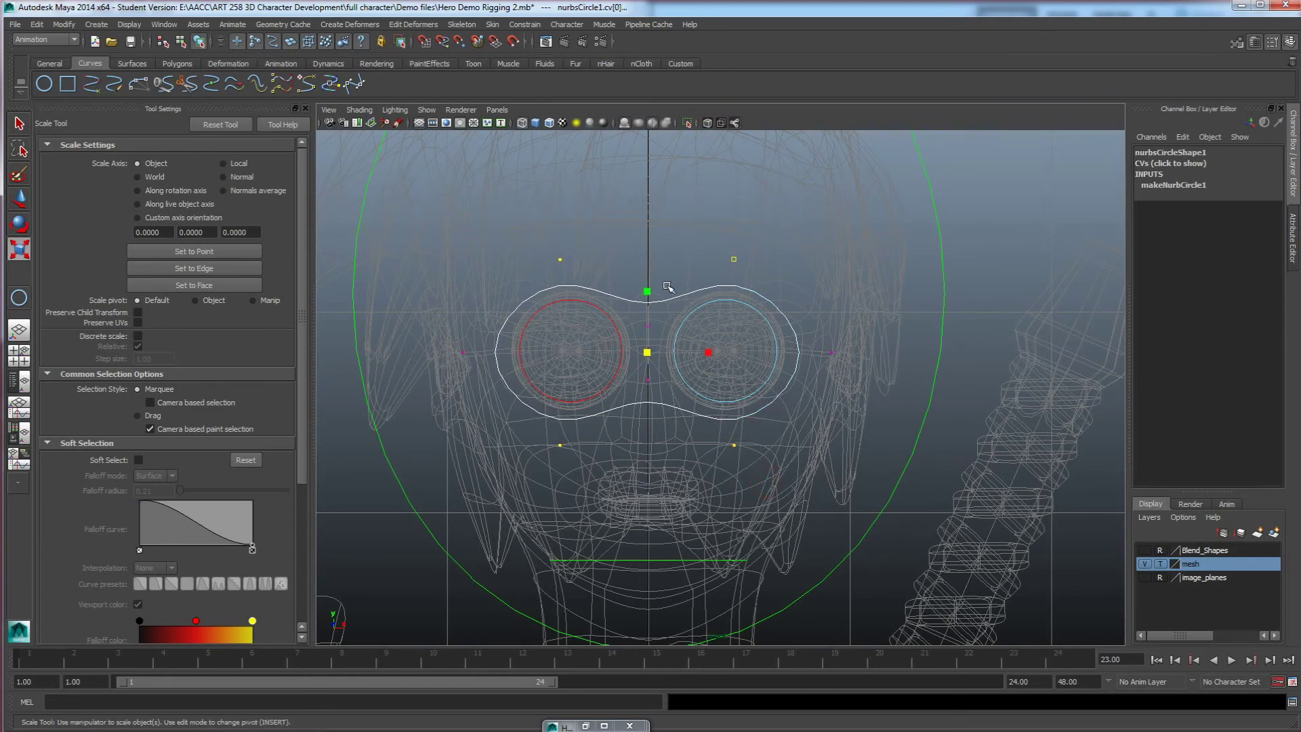
{"action": "left_click_drag", "start_coordinate": [648, 292], "coordinate": [649, 288]}
Step: Lower the goggle curve's bottom middle vertex to about Y 15.581 and reselect the whole curve in object mode
{"action": "left_click_drag", "start_coordinate": [685, 344], "coordinate": [650, 347], "text": "alt"}
{"action": "key", "text": "w"}
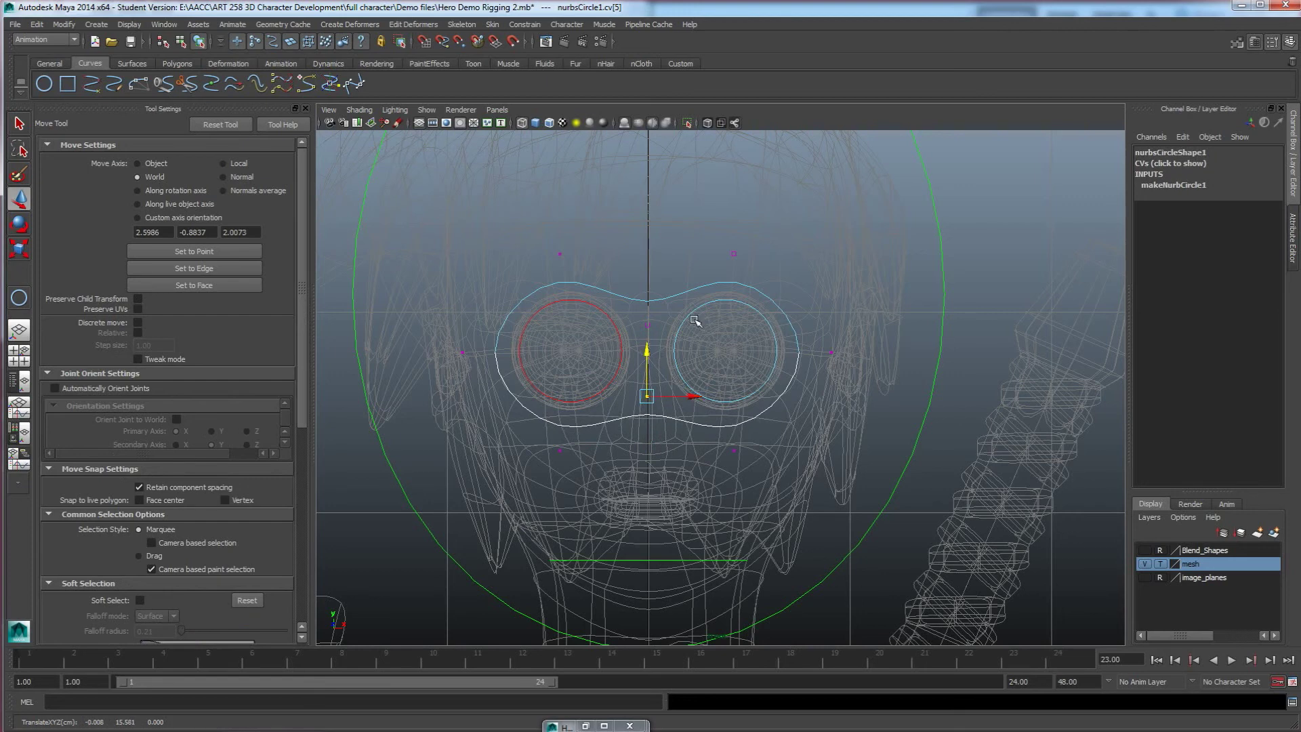
{"action": "left_click_drag", "start_coordinate": [653, 426], "coordinate": [646, 426], "text": "alt"}
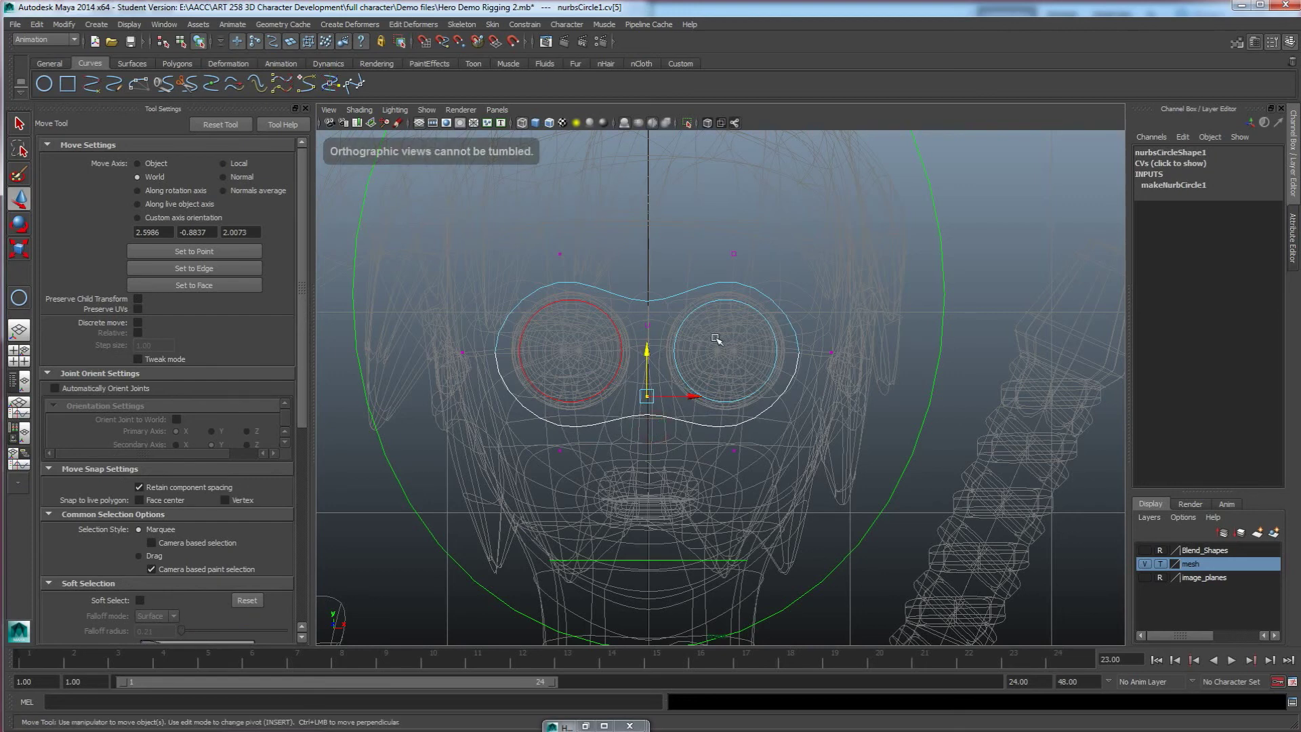
{"action": "right_click_drag", "start_coordinate": [672, 298], "coordinate": [712, 285]}
{"action": "left_click", "coordinate": [670, 296]}
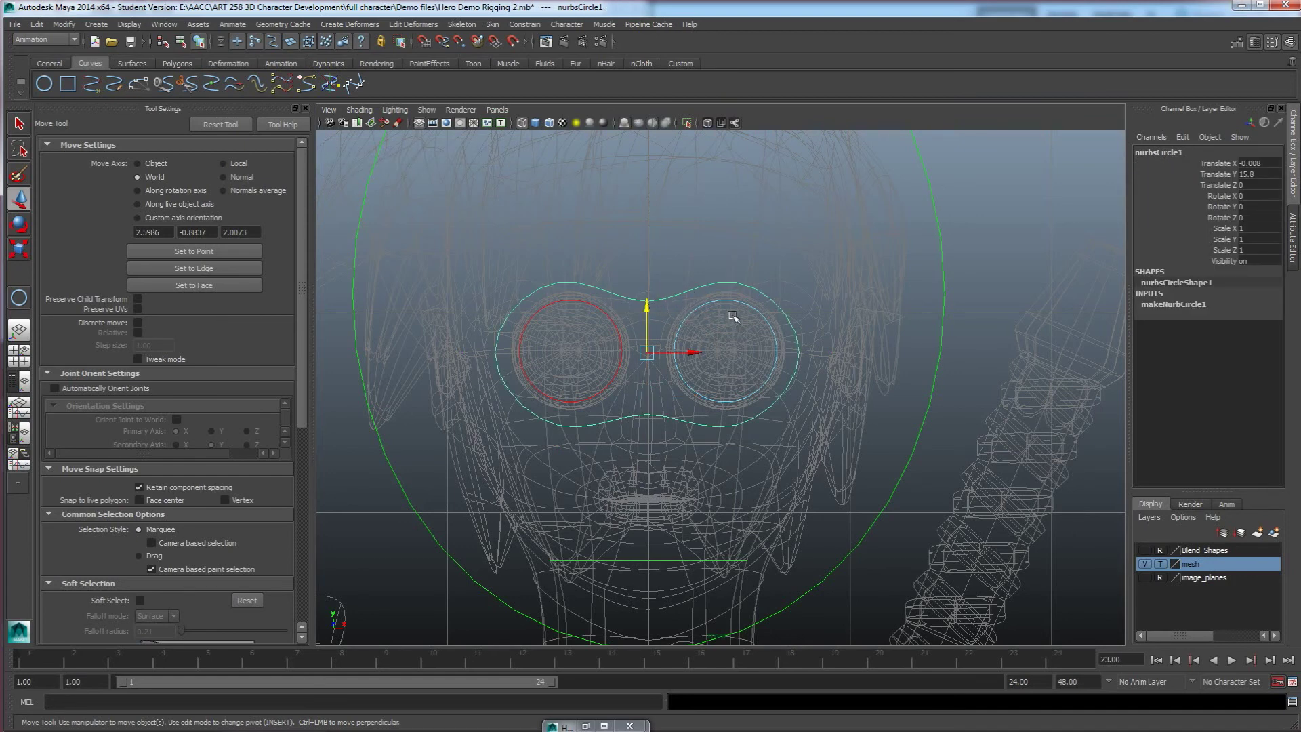
Step: Enable drawing overrides on the goggle curve's shape and set its override color to yellow
{"action": "key", "text": "ctrl+a"}
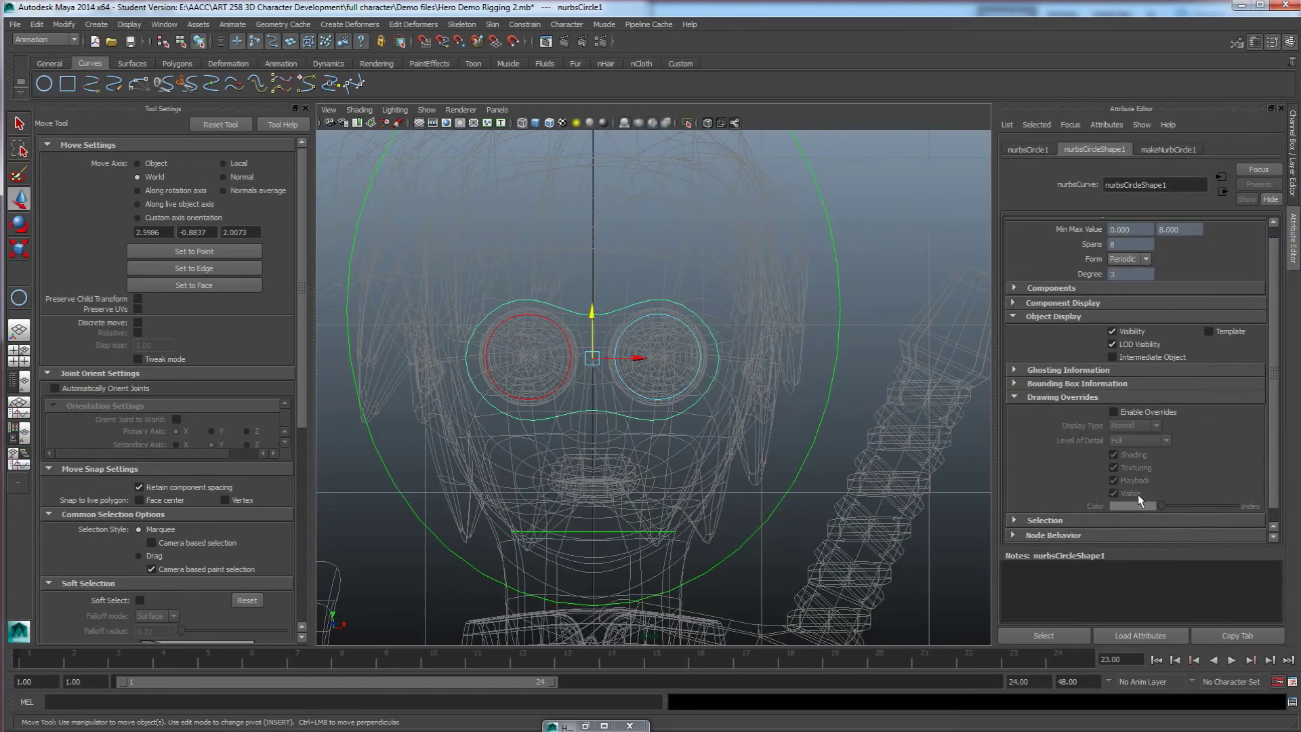
{"action": "left_click", "coordinate": [1113, 412]}
{"action": "left_click_drag", "start_coordinate": [1160, 507], "coordinate": [1213, 514]}
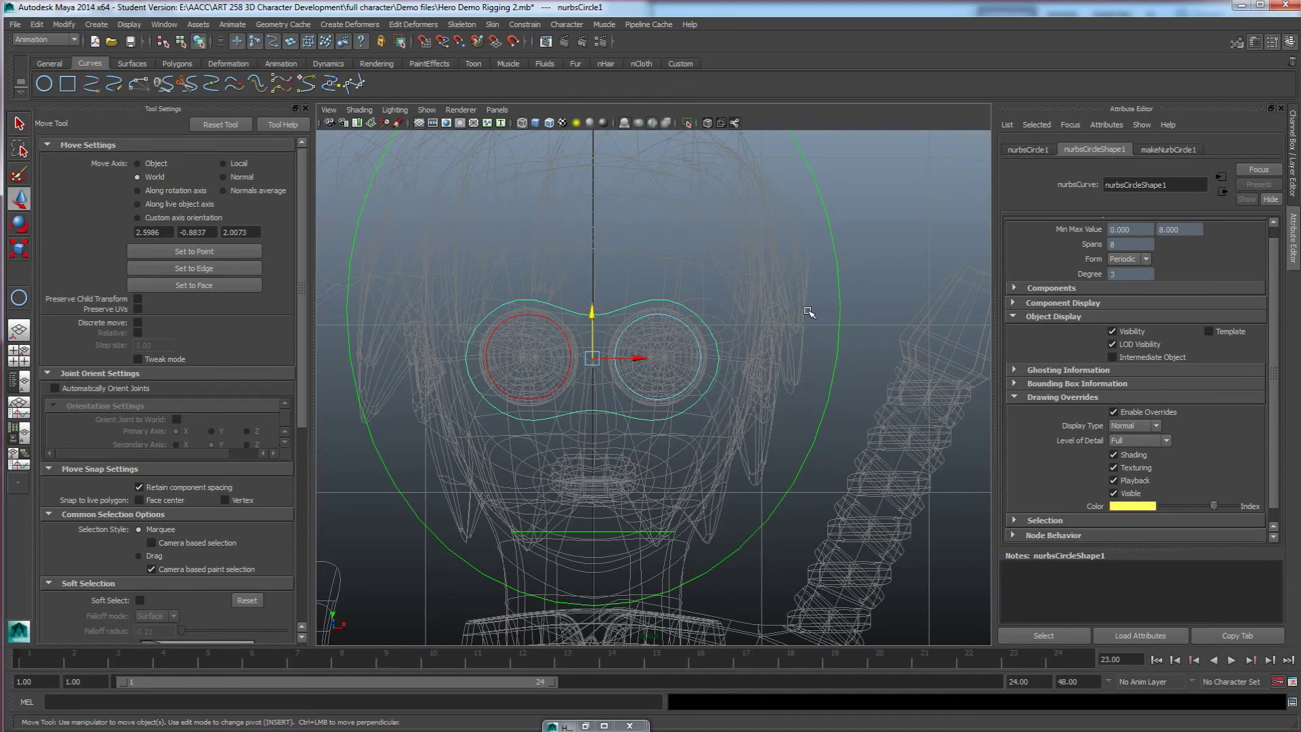
Step: Raise the goggle curve's bottom middle vertex to about Y 15.621 and return the curve to object mode
{"action": "right_click_drag", "start_coordinate": [615, 310], "coordinate": [614, 288]}
{"action": "left_click_drag", "start_coordinate": [614, 429], "coordinate": [589, 396]}
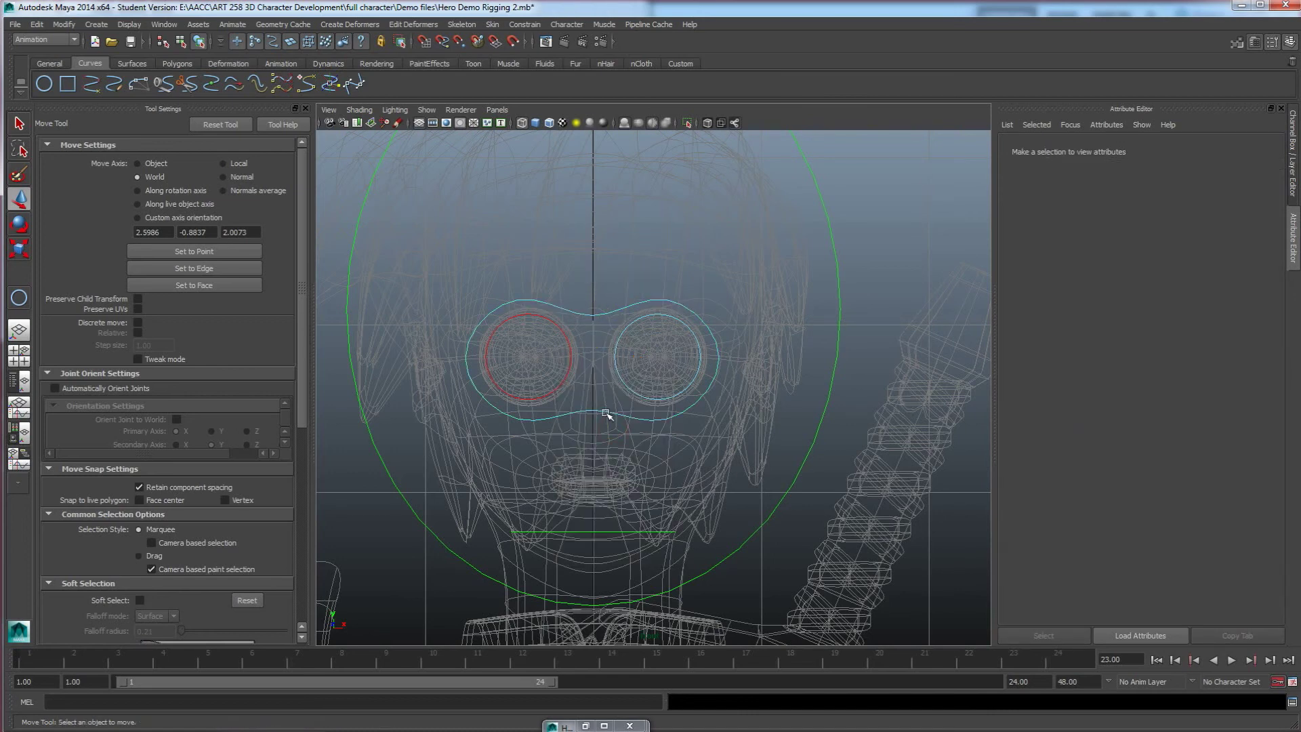
{"action": "right_click_drag", "start_coordinate": [647, 421], "coordinate": [596, 421]}
{"action": "left_click_drag", "start_coordinate": [594, 349], "coordinate": [594, 344]}
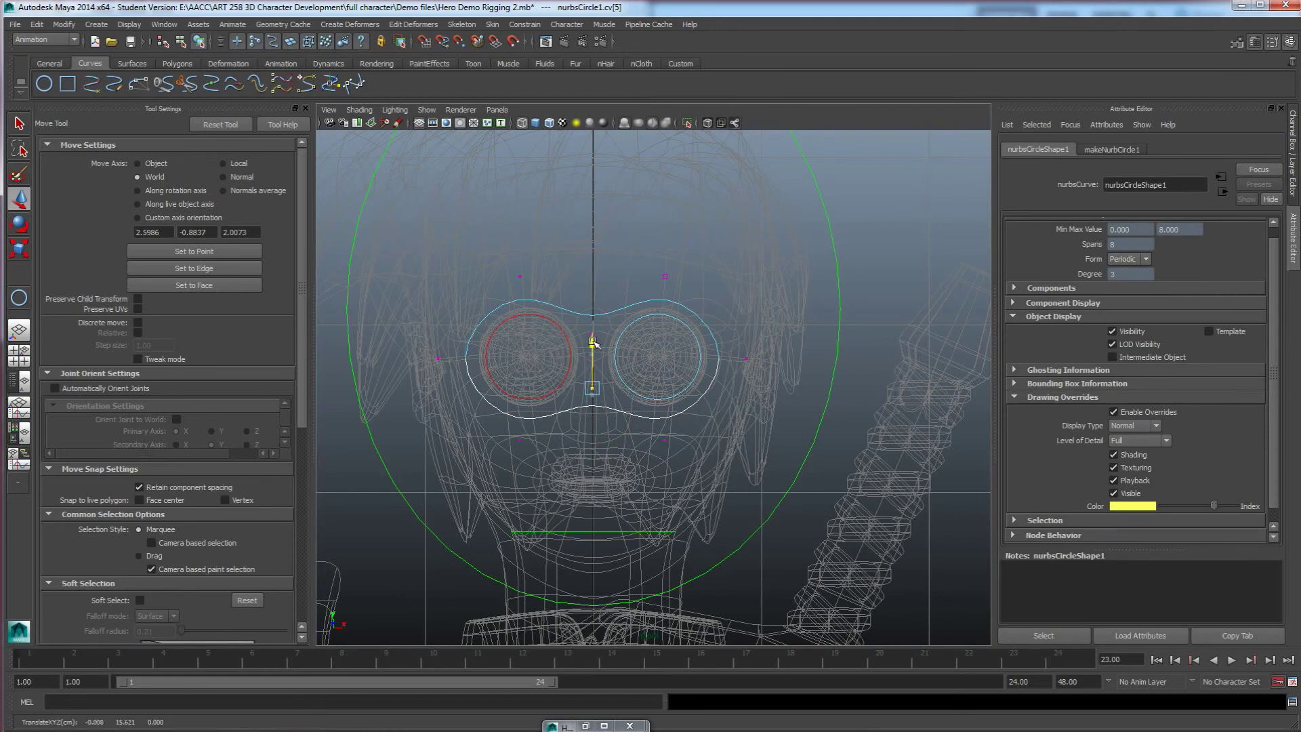
{"action": "left_click", "coordinate": [859, 318]}
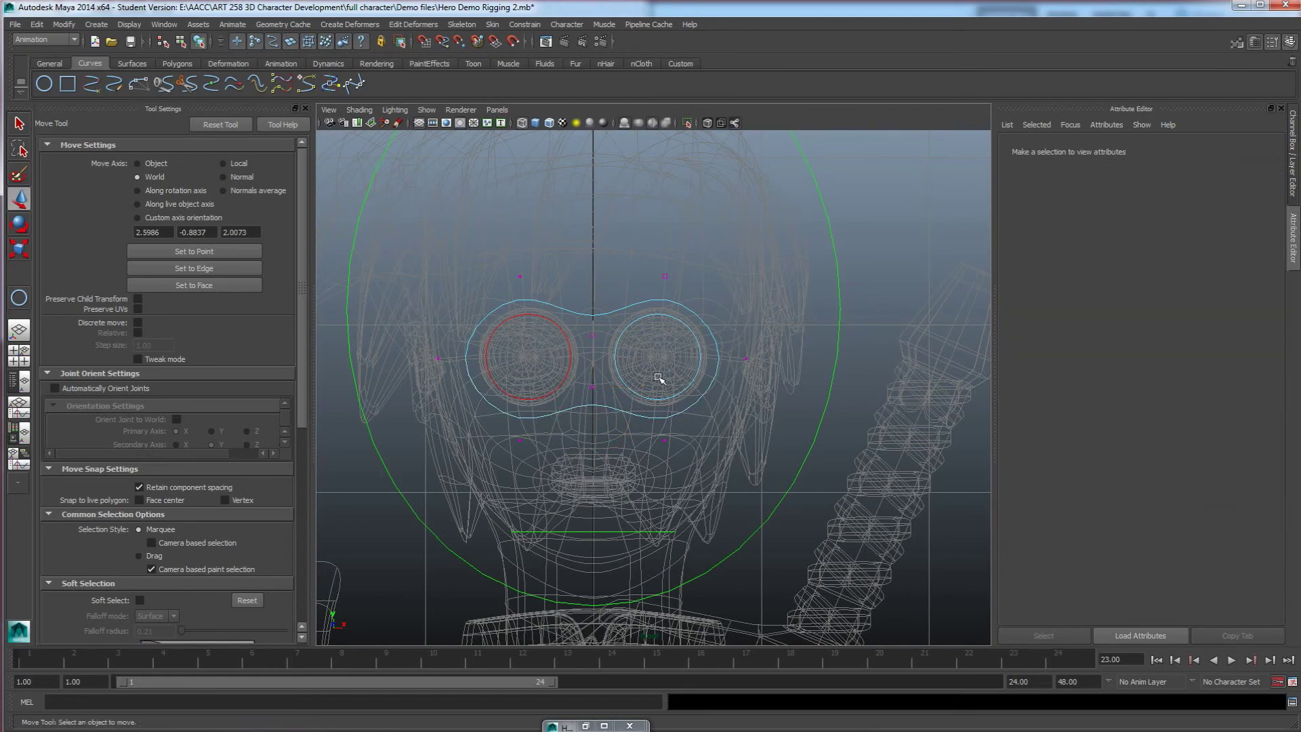
{"action": "right_click_drag", "start_coordinate": [618, 318], "coordinate": [667, 299]}
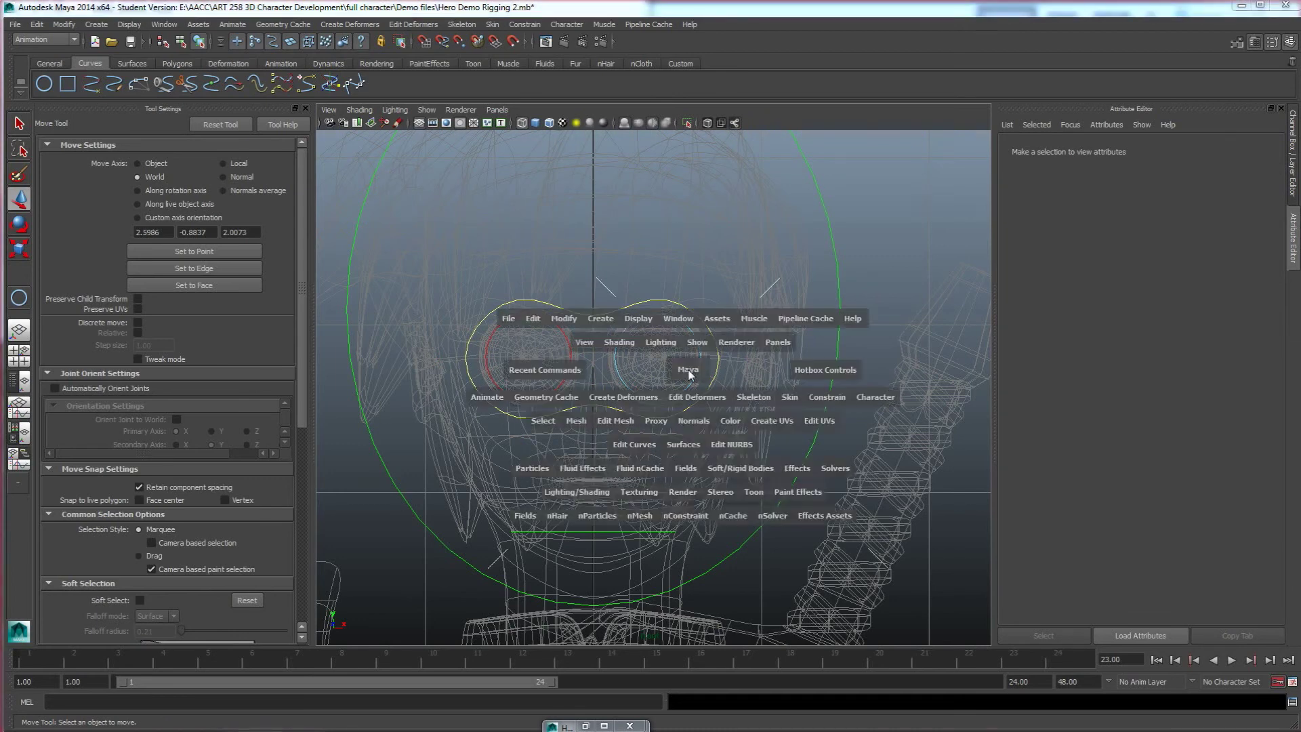
Step: Move the whole goggle curve forward to about Z 6.303 so it lines up with the two eye circles in front of the face
{"action": "key", "text": "space"}
{"action": "key", "text": "space"}
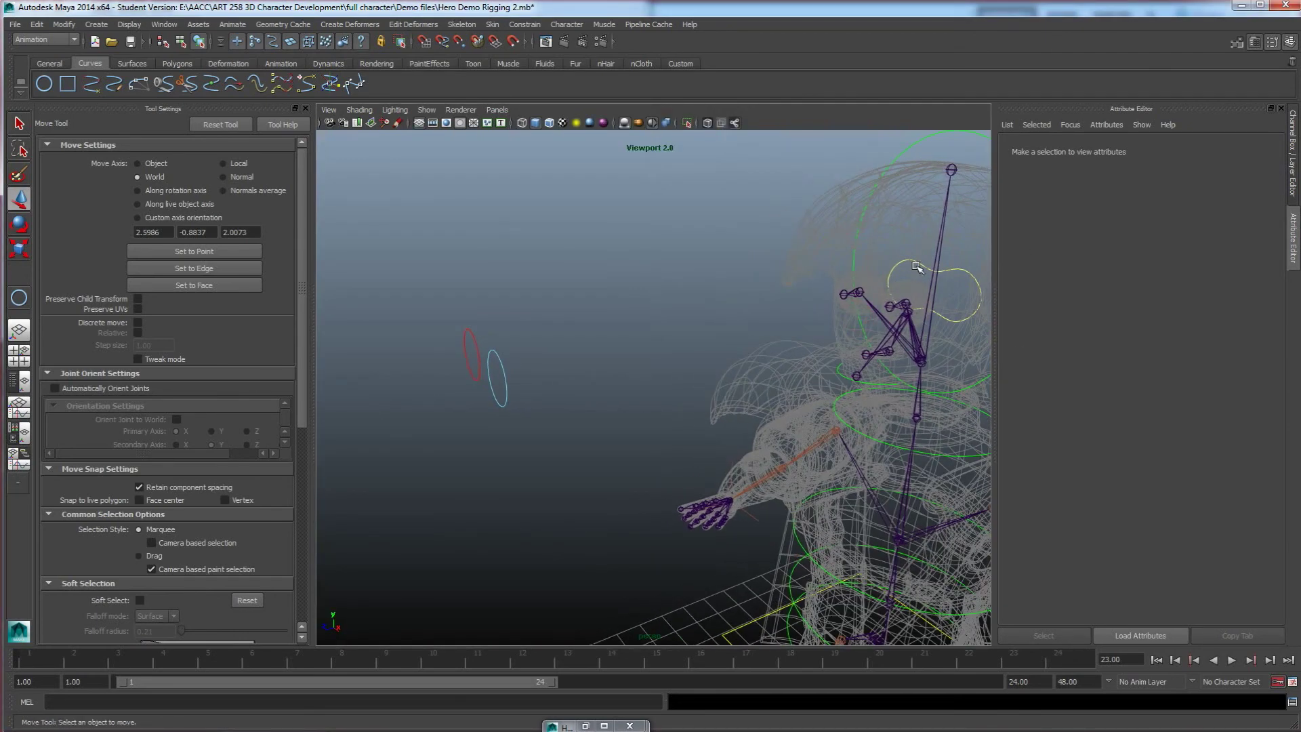
{"action": "left_click", "coordinate": [901, 266]}
{"action": "left_click_drag", "start_coordinate": [899, 305], "coordinate": [416, 405]}
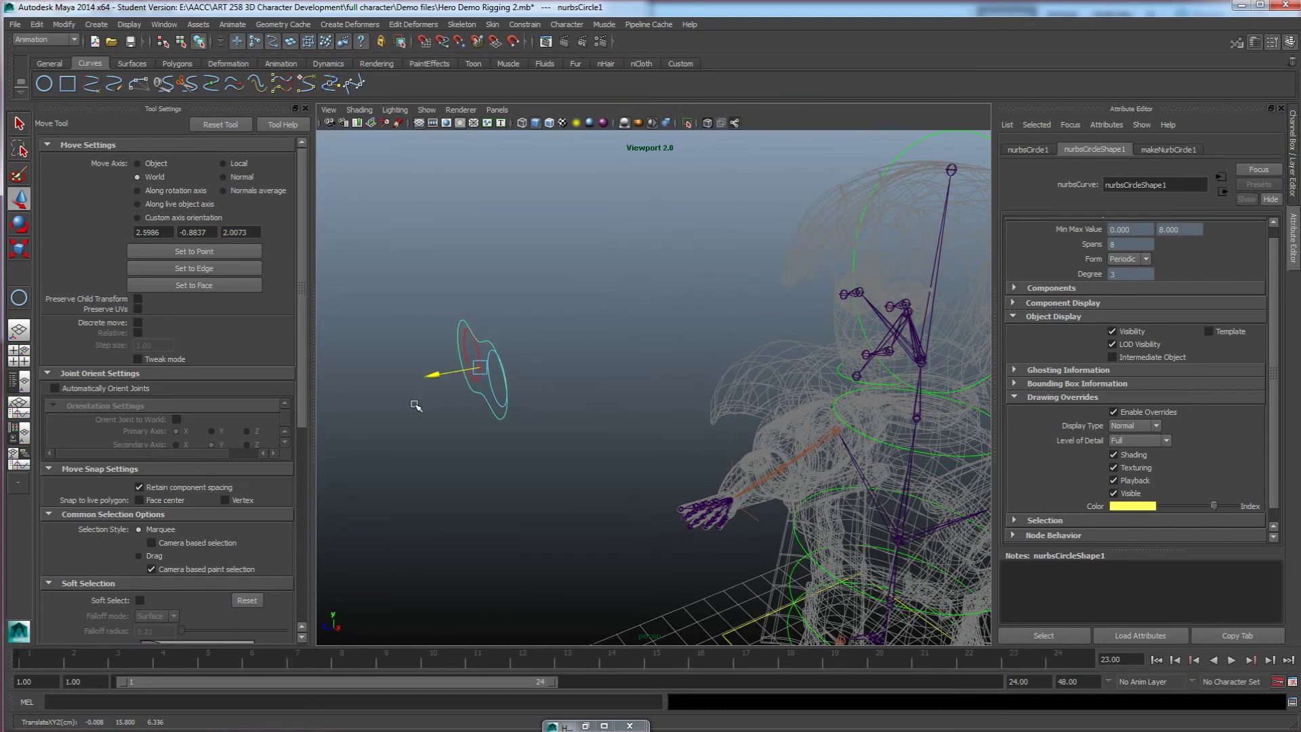
{"action": "key", "text": "space"}
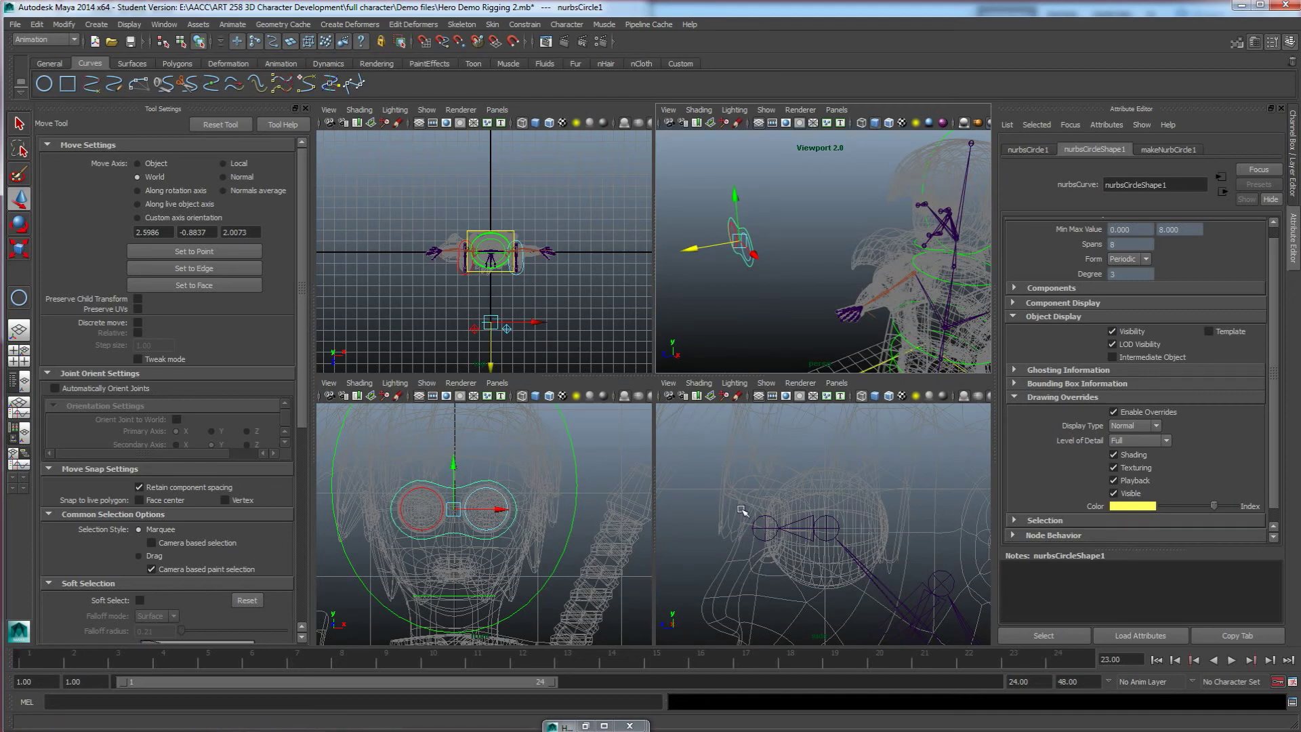
{"action": "key", "text": "space"}
{"action": "key", "text": "f"}
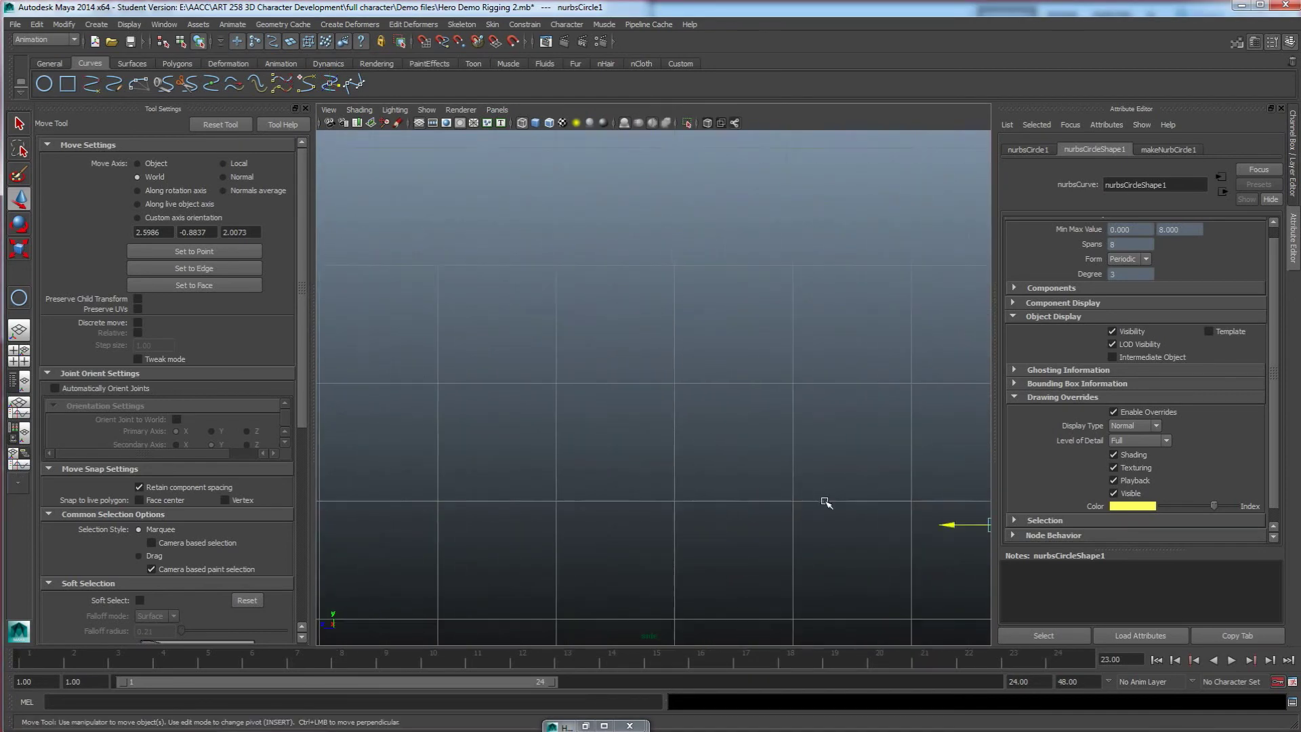
{"action": "left_click_drag", "start_coordinate": [652, 393], "coordinate": [642, 387]}
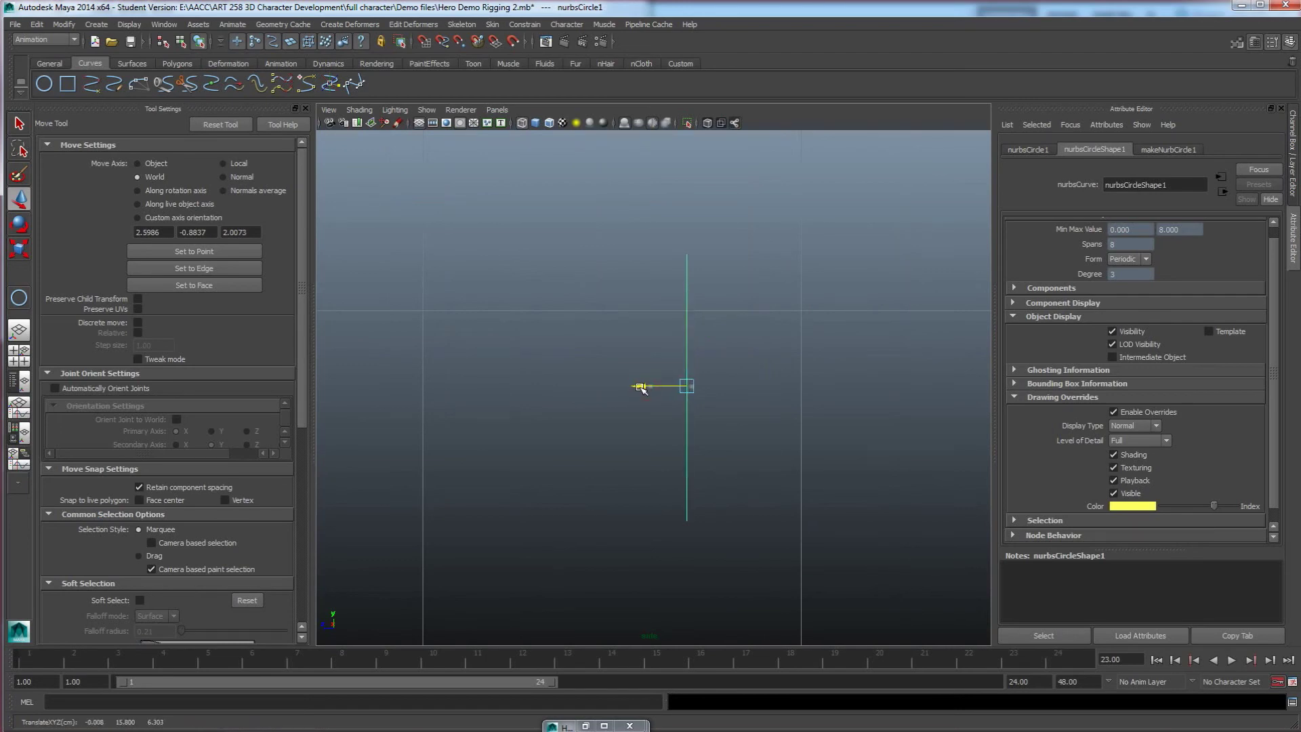
Step: Parent the left and right eye circles to the goggle curve
{"action": "key", "text": "space"}
{"action": "key", "text": "space"}
{"action": "left_click_drag", "start_coordinate": [684, 354], "coordinate": [711, 352], "text": "alt"}
{"action": "left_click_drag", "start_coordinate": [538, 418], "coordinate": [540, 418], "text": "alt"}
{"action": "scroll", "coordinate": [620, 372], "scroll_direction": "up", "scroll_amount": 4}
{"action": "middle_click_drag", "start_coordinate": [615, 366], "coordinate": [703, 376], "text": "alt"}
{"action": "scroll", "coordinate": [693, 370], "scroll_direction": "down", "scroll_amount": 1}
{"action": "left_click_drag", "start_coordinate": [538, 351], "coordinate": [454, 388]}
{"action": "key", "text": "ctrl+z"}
{"action": "left_click_drag", "start_coordinate": [601, 366], "coordinate": [531, 264]}
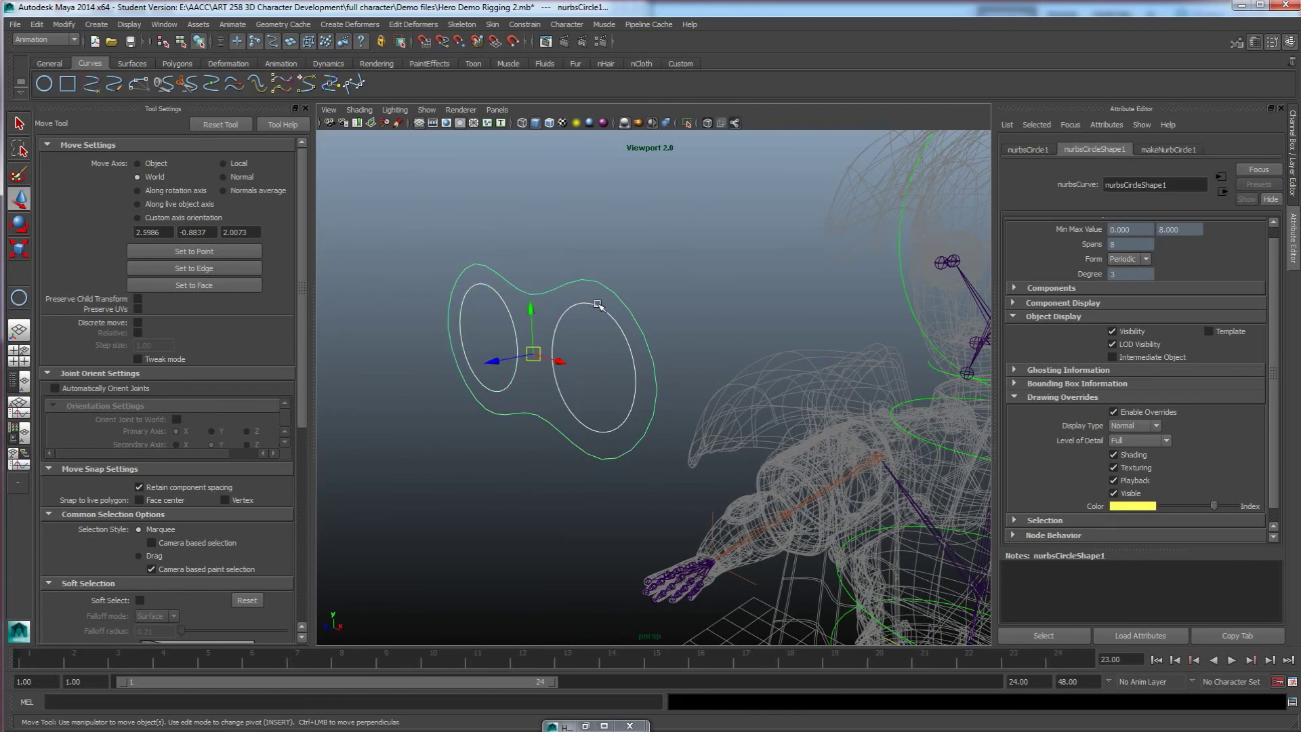
{"action": "key", "text": "p"}
{"action": "left_click", "coordinate": [596, 244]}
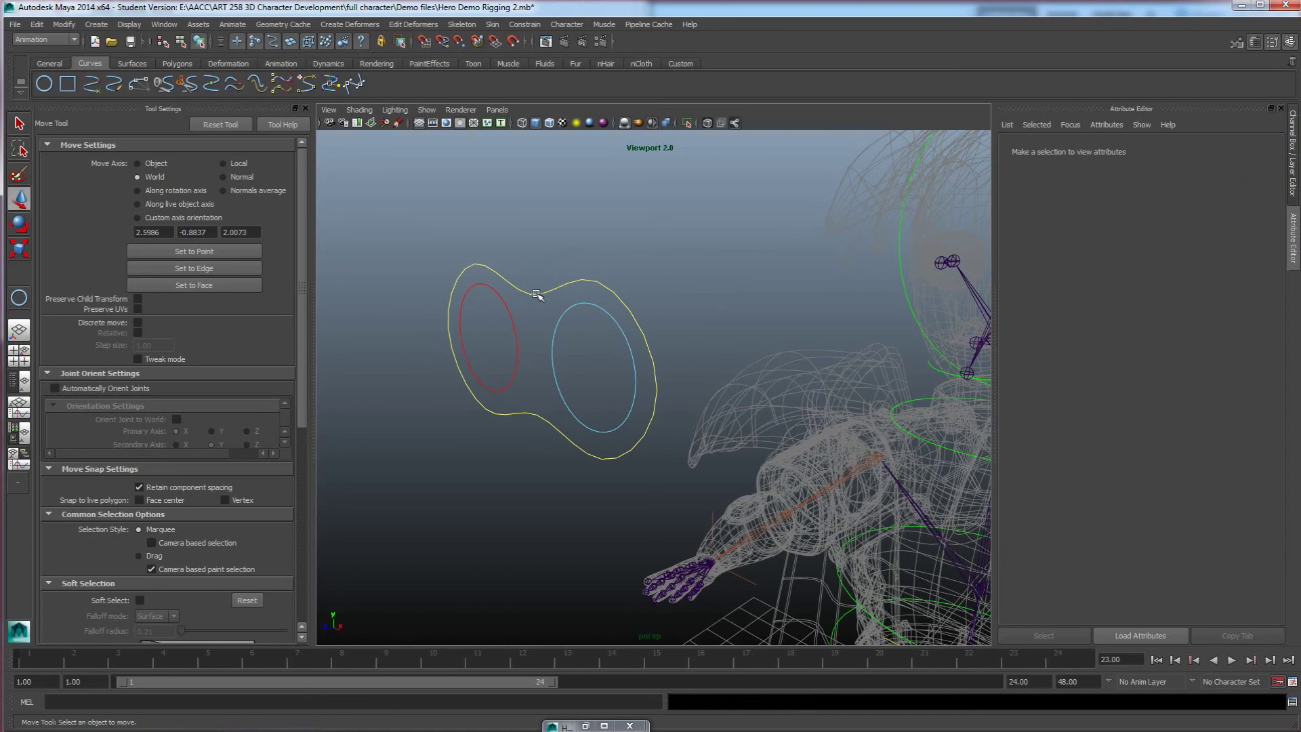
Step: Test the eye control hierarchy by moving the goggle curve and the left eye circle, undoing each move
{"action": "left_click_drag", "start_coordinate": [542, 309], "coordinate": [517, 264]}
{"action": "left_click_drag", "start_coordinate": [530, 357], "coordinate": [507, 299]}
{"action": "key", "text": "ctrl+z"}
{"action": "left_click_drag", "start_coordinate": [579, 342], "coordinate": [546, 305]}
{"action": "left_click_drag", "start_coordinate": [592, 378], "coordinate": [705, 300]}
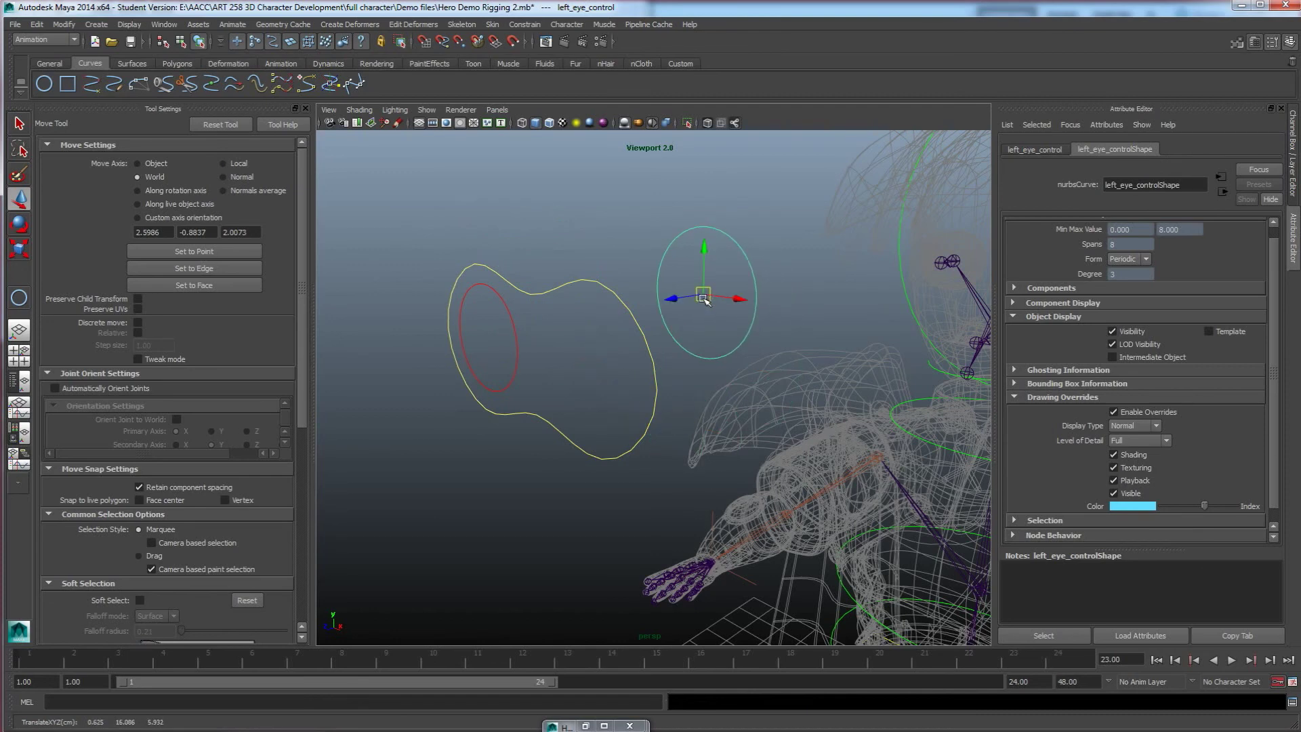
{"action": "key", "text": "ctrl+z"}
{"action": "scroll", "coordinate": [645, 351], "scroll_direction": "down", "scroll_amount": 5}
{"action": "left_click_drag", "start_coordinate": [653, 442], "coordinate": [562, 316]}
{"action": "left_click", "coordinate": [583, 411]}
{"action": "left_click", "coordinate": [613, 358]}
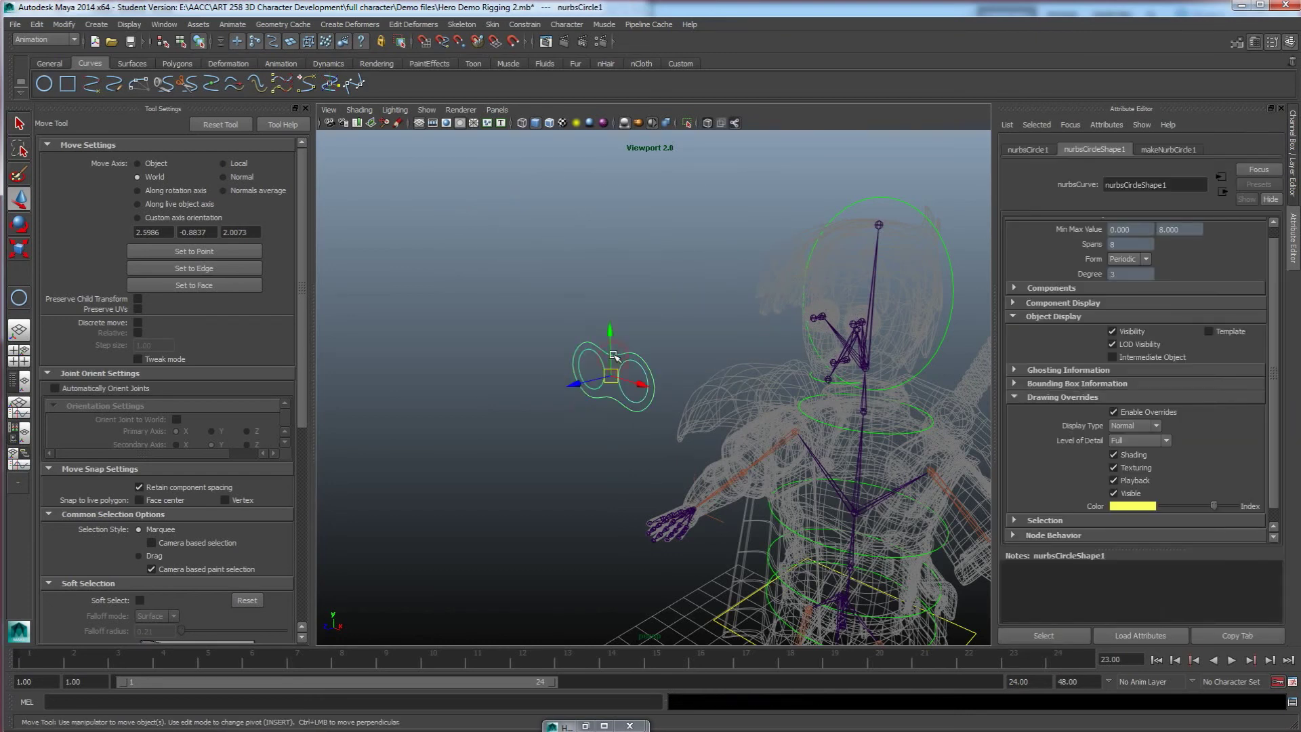
{"action": "left_click_drag", "start_coordinate": [614, 374], "coordinate": [542, 301]}
{"action": "left_click", "coordinate": [596, 414]}
{"action": "left_click_drag", "start_coordinate": [596, 415], "coordinate": [638, 440], "text": "alt"}
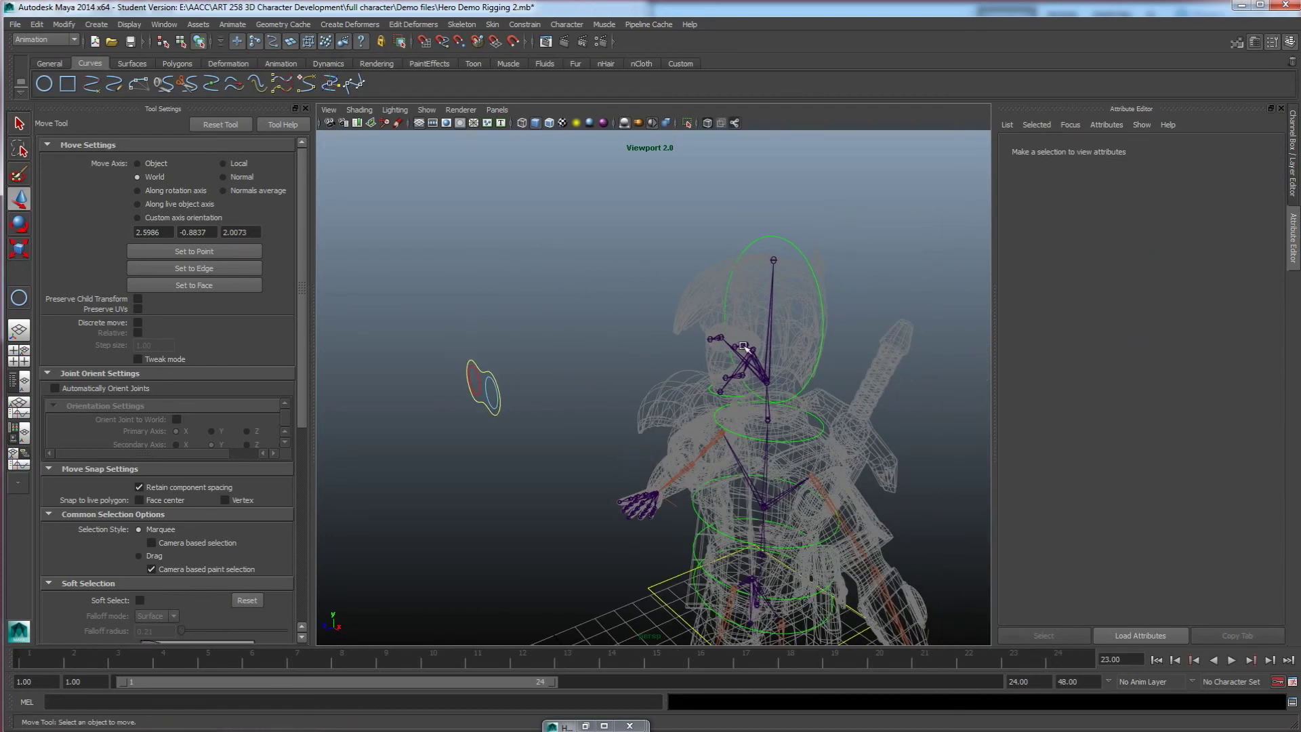
Step: Aim-constrain left_eye_joint to left_eye_control with Maintain offset on and all axes constrained
{"action": "scroll", "coordinate": [681, 405], "scroll_direction": "up", "scroll_amount": 2}
{"action": "scroll", "coordinate": [603, 426], "scroll_direction": "up", "scroll_amount": 1}
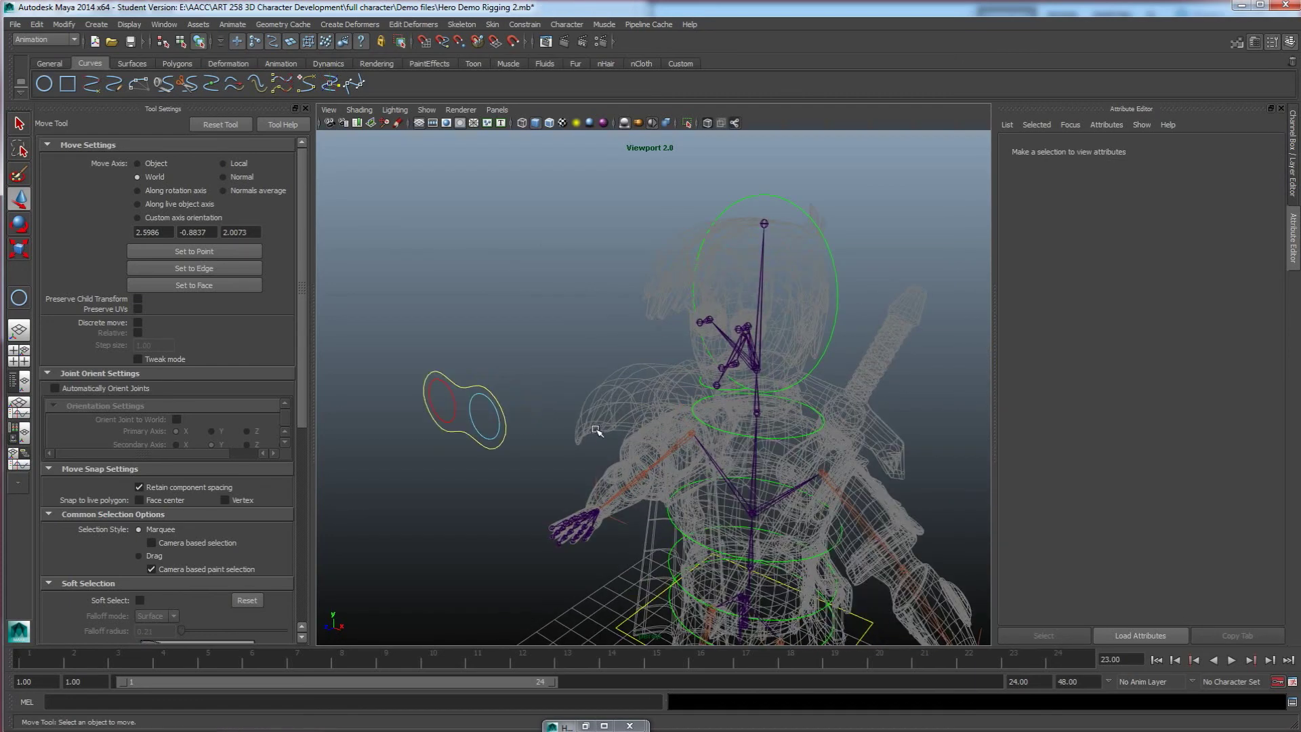
{"action": "left_click", "coordinate": [467, 417]}
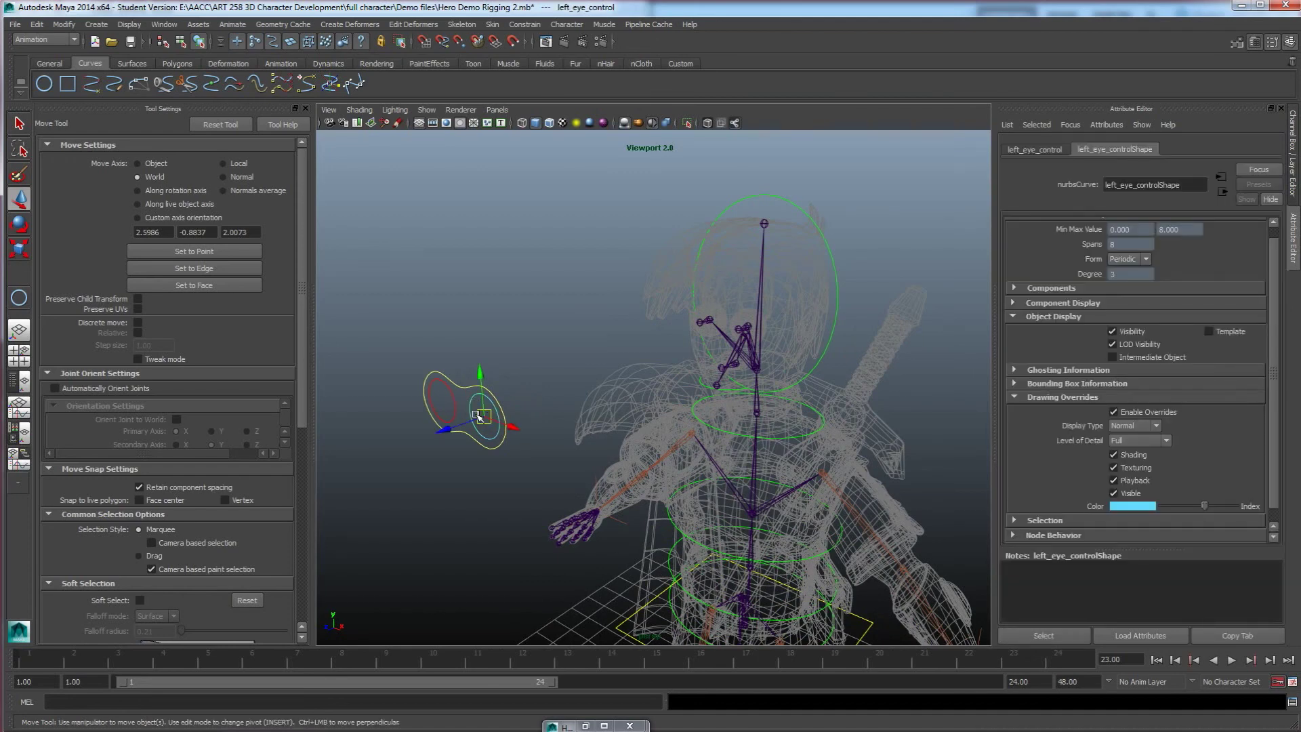
{"action": "left_click_drag", "start_coordinate": [688, 421], "coordinate": [649, 411], "text": "alt"}
{"action": "scroll", "coordinate": [649, 411], "scroll_direction": "up", "scroll_amount": 2}
{"action": "scroll", "coordinate": [549, 378], "scroll_direction": "up", "scroll_amount": 3}
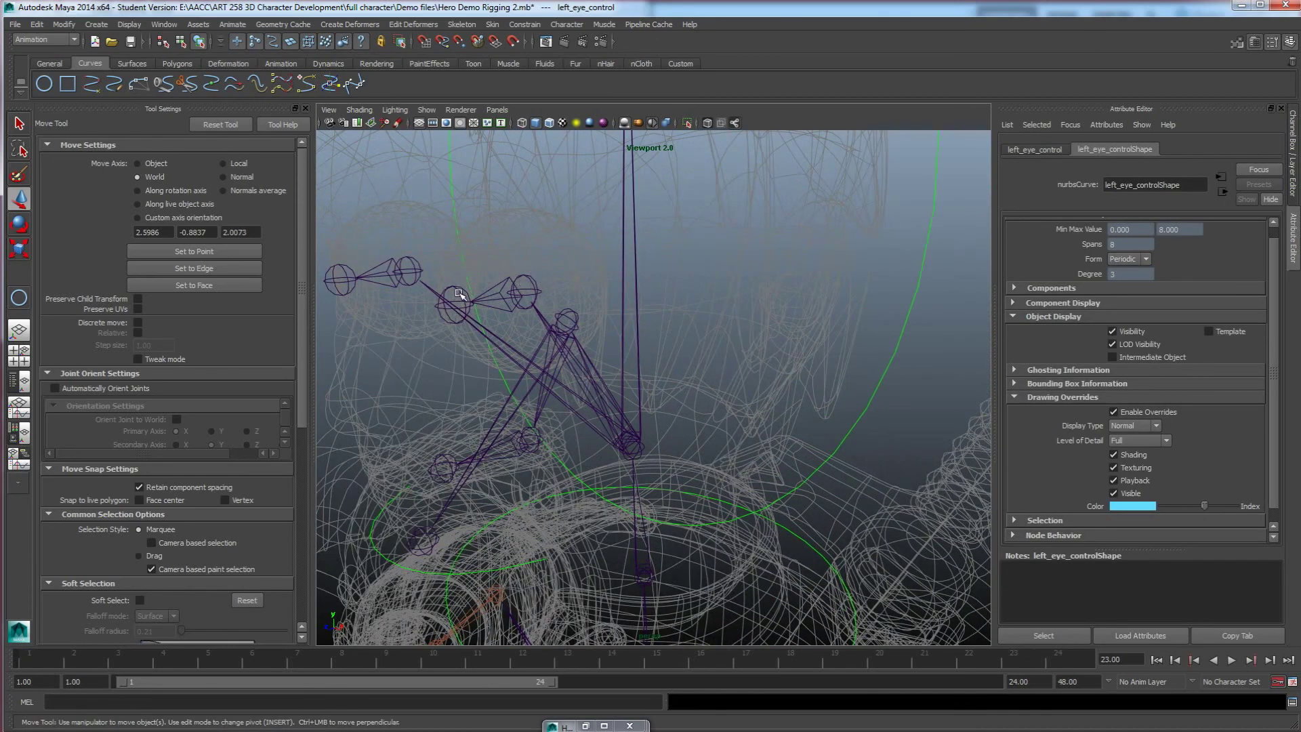
{"action": "left_click", "coordinate": [527, 278]}
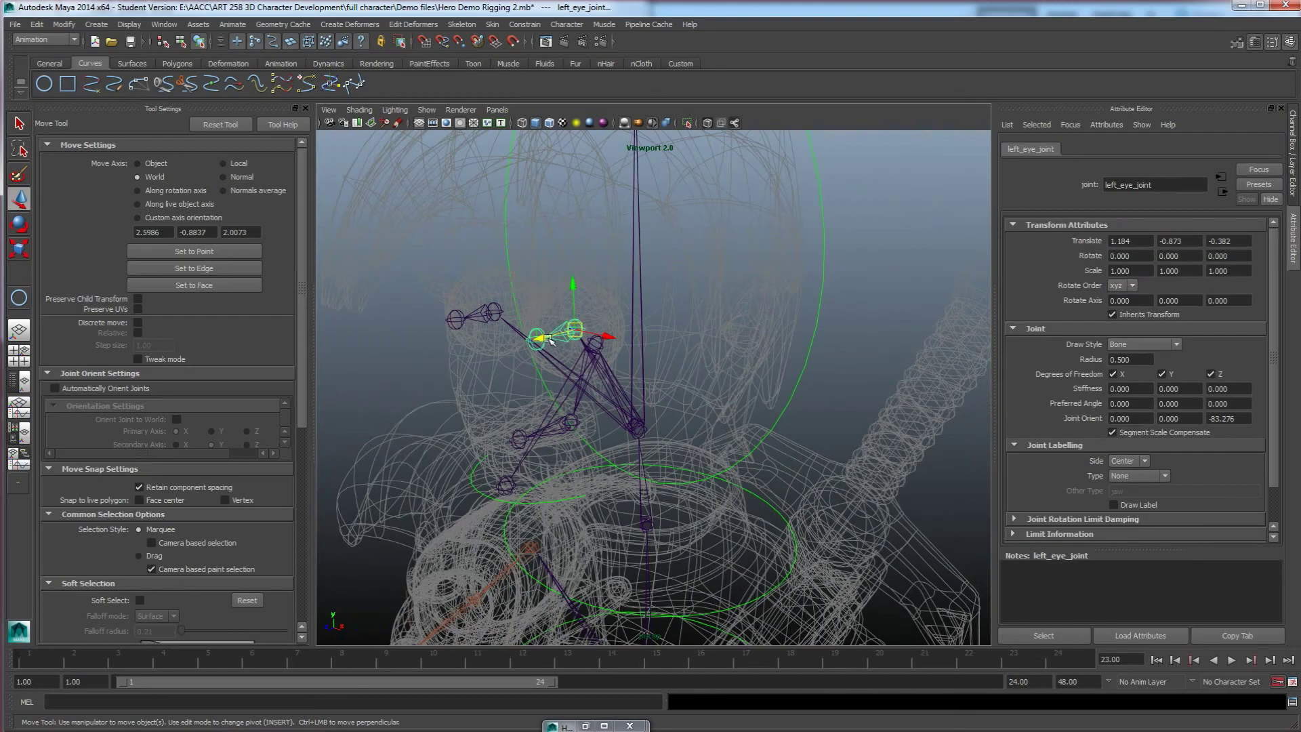
{"action": "scroll", "coordinate": [553, 339], "scroll_direction": "down", "scroll_amount": 5}
{"action": "scroll", "coordinate": [654, 357], "scroll_direction": "down", "scroll_amount": 3}
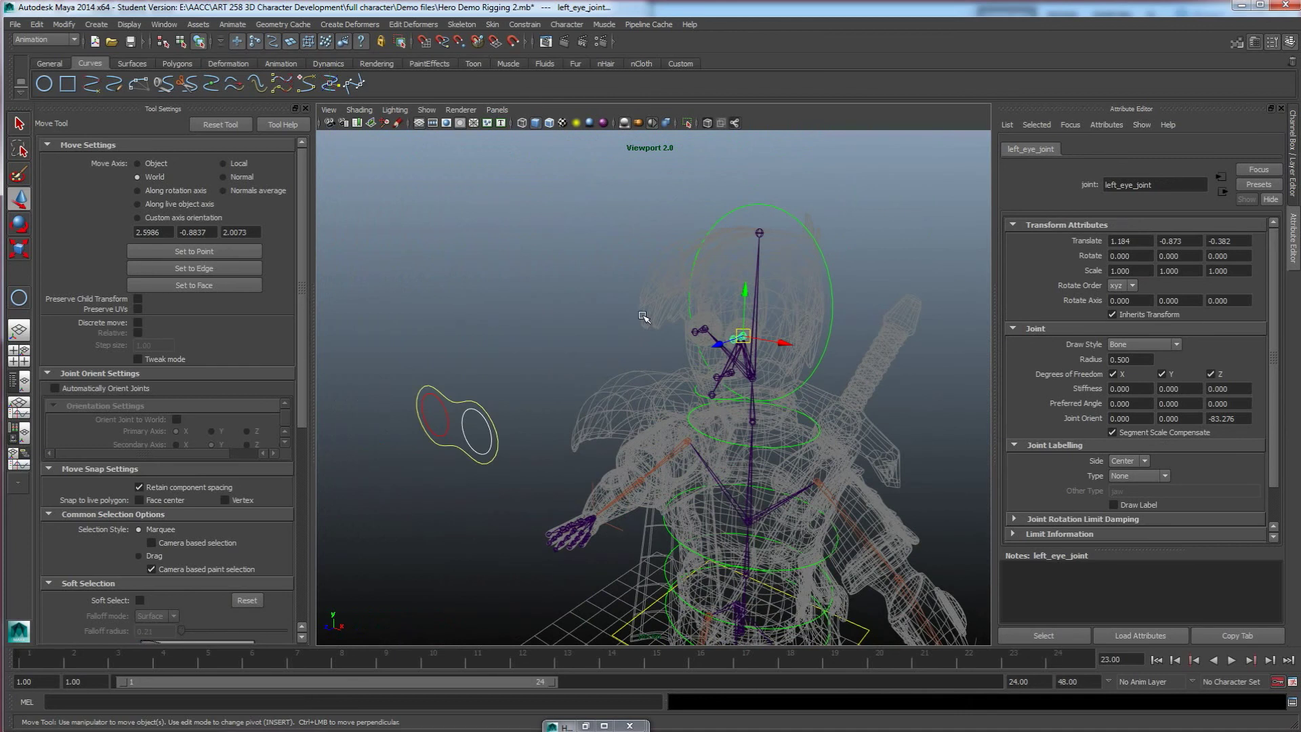
{"action": "left_click", "coordinate": [525, 25]}
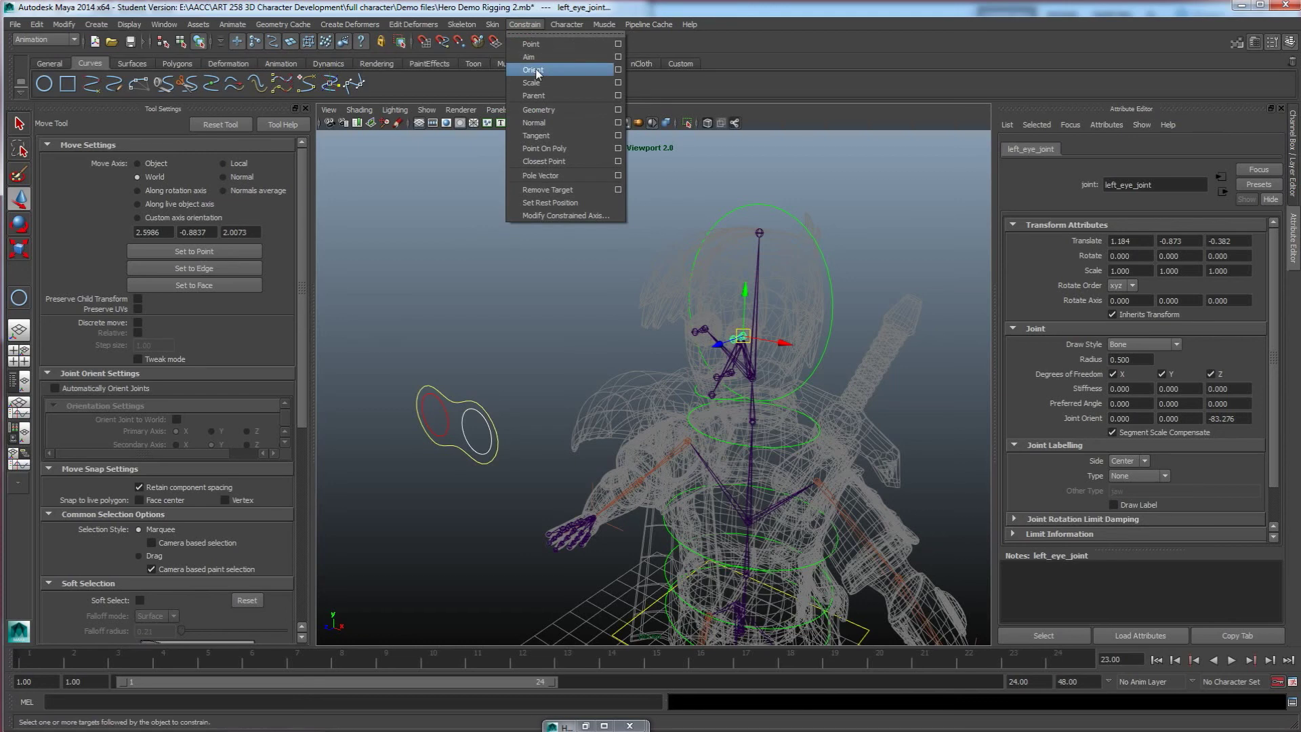
{"action": "left_click", "coordinate": [617, 58]}
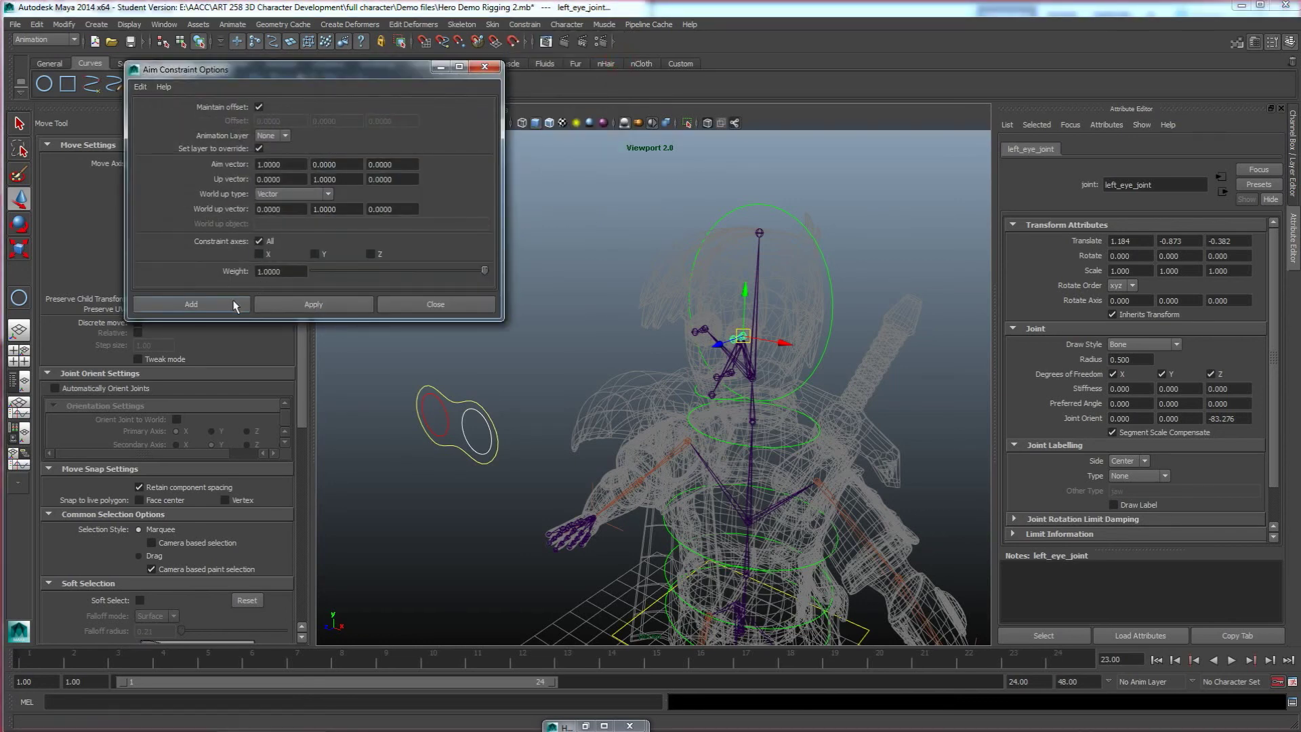
{"action": "left_click", "coordinate": [280, 309]}
{"action": "left_click_drag", "start_coordinate": [479, 432], "coordinate": [650, 448], "text": "alt"}
{"action": "key", "text": "ctrl+z"}
Step: Freeze the transformations of both eye circles and the goggle curve
{"action": "left_click_drag", "start_coordinate": [450, 378], "coordinate": [449, 378]}
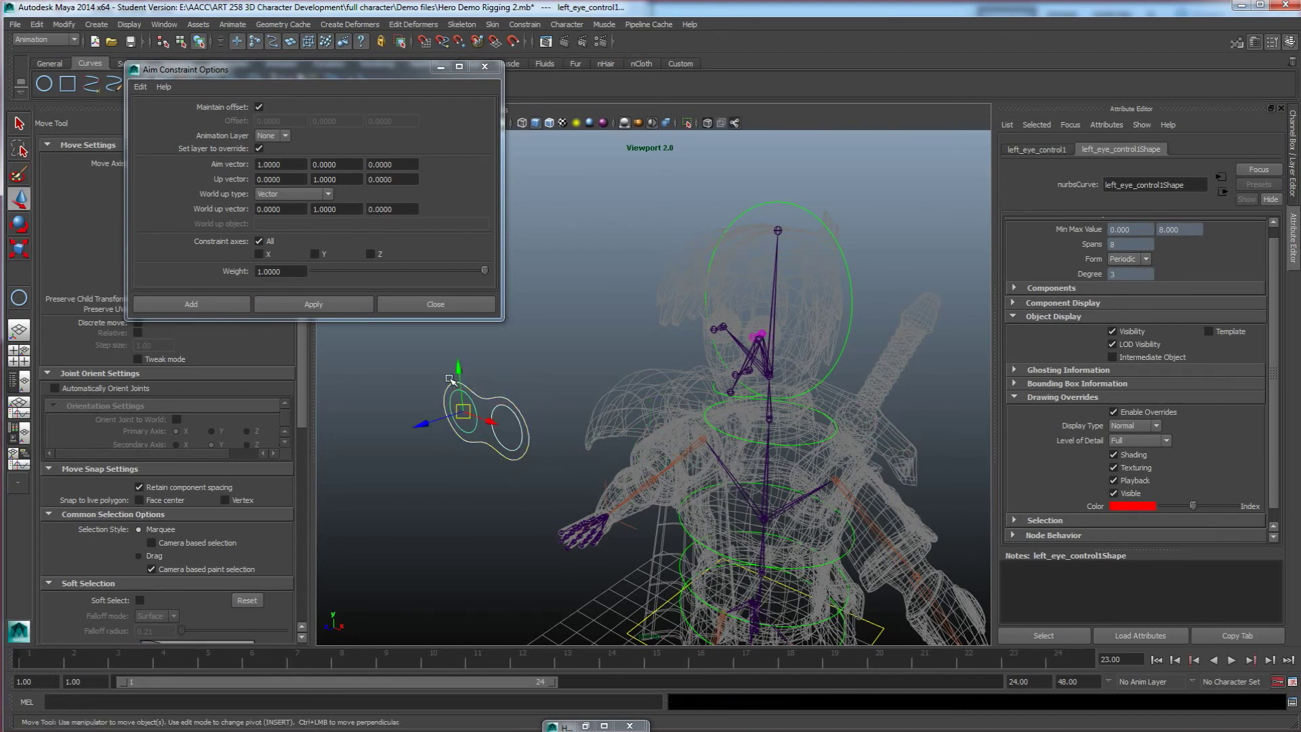
{"action": "key", "text": "ctrl+a"}
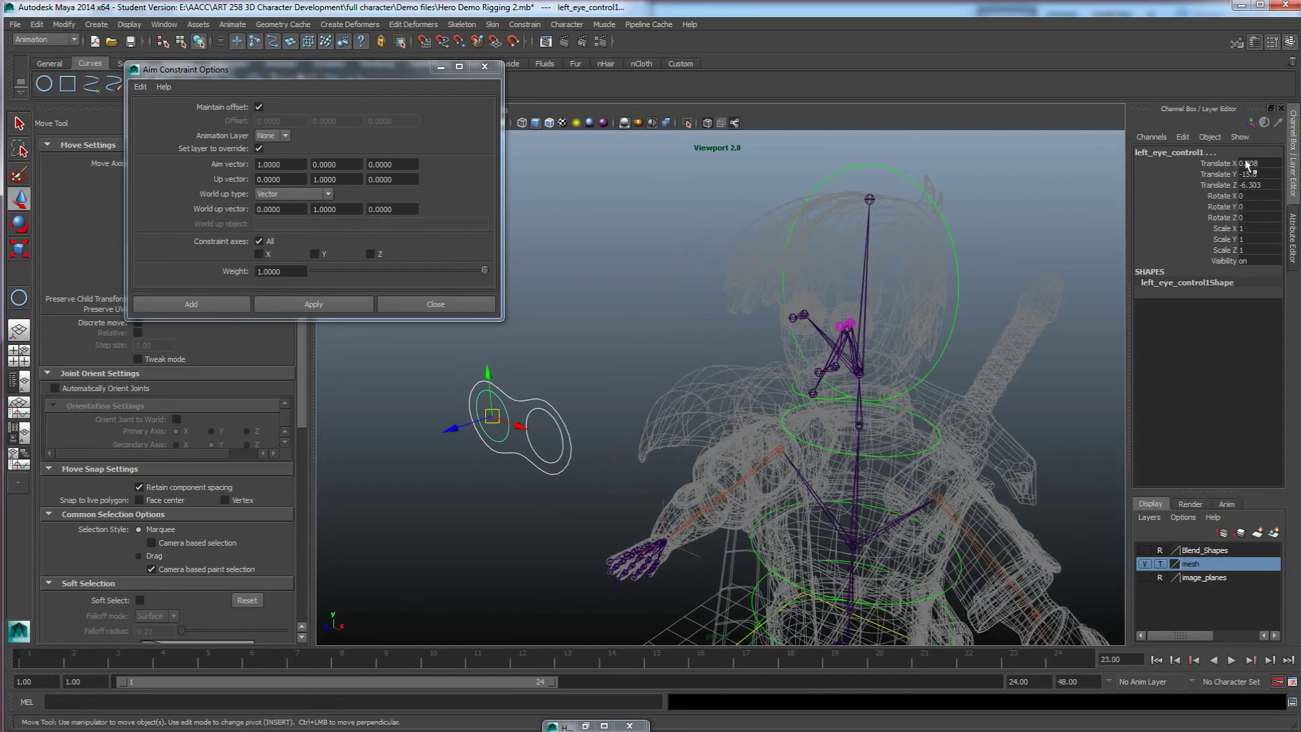
{"action": "left_click", "coordinate": [64, 25]}
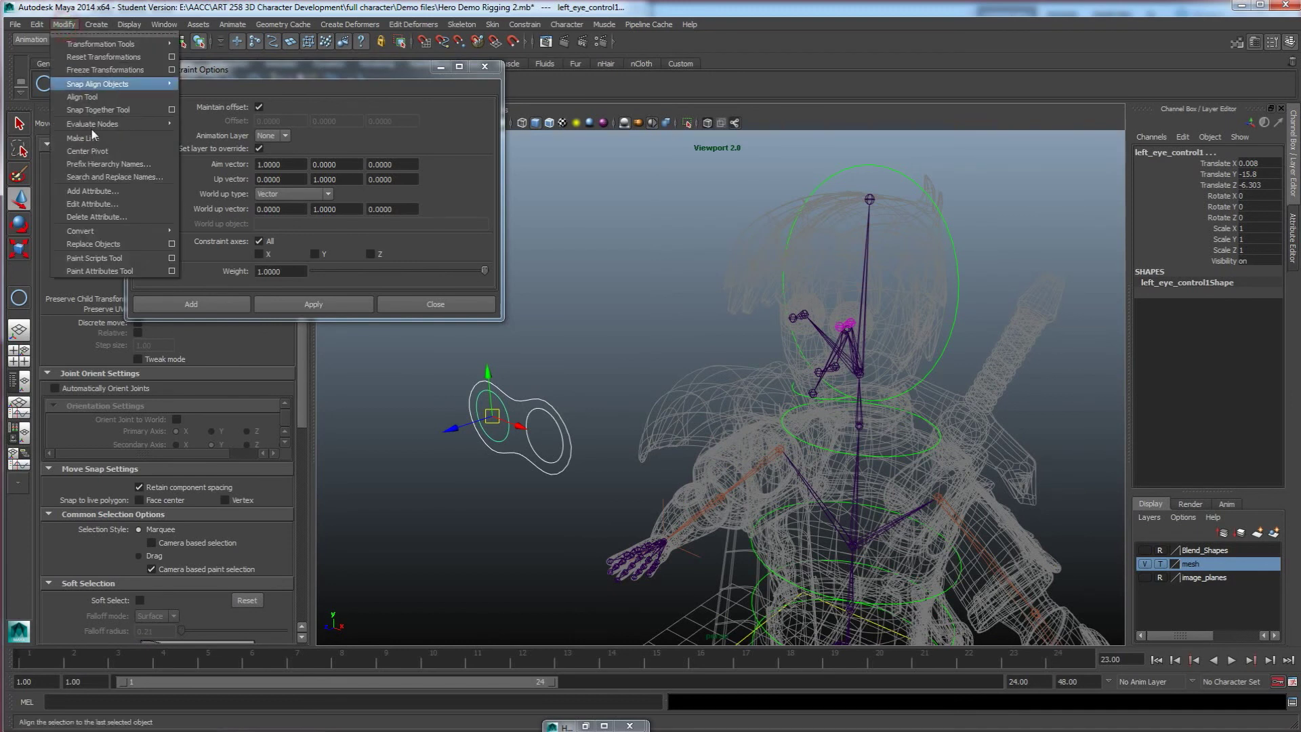
{"action": "left_click", "coordinate": [100, 71]}
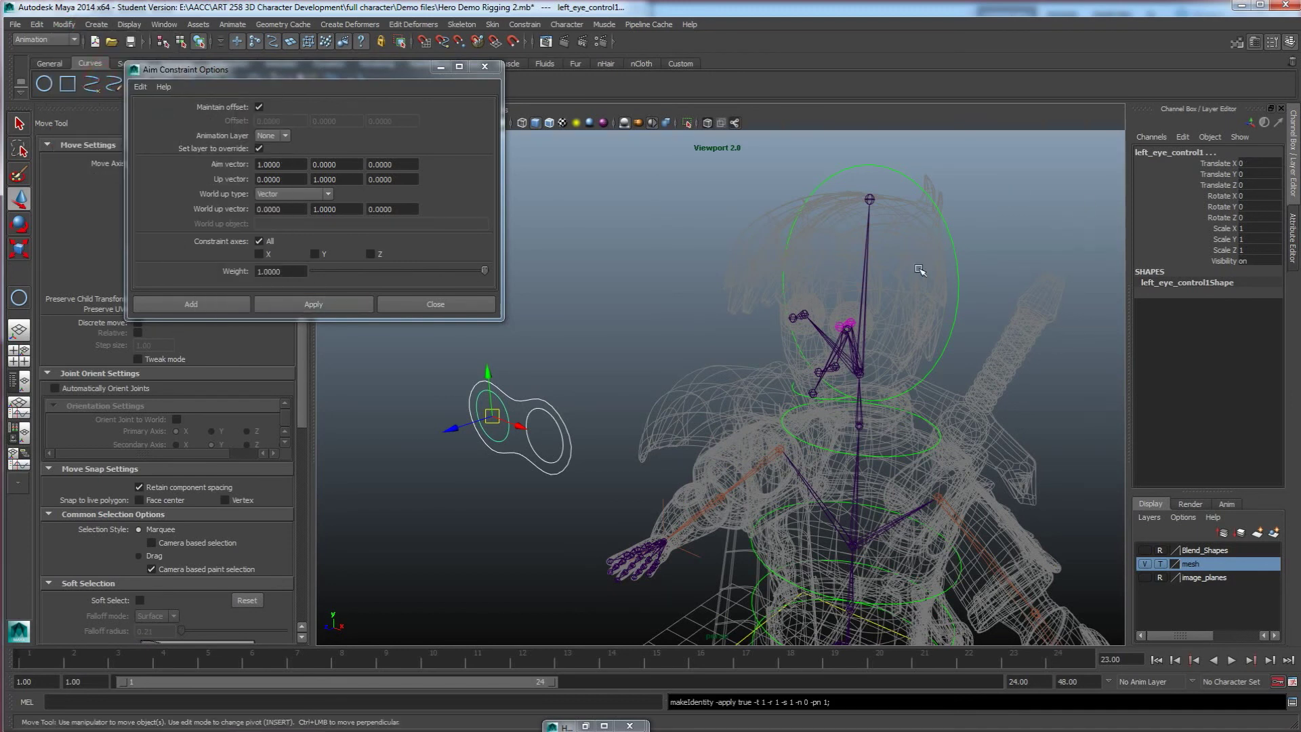
Step: Rename the goggle curve to eyes_control
{"action": "left_click", "coordinate": [518, 401]}
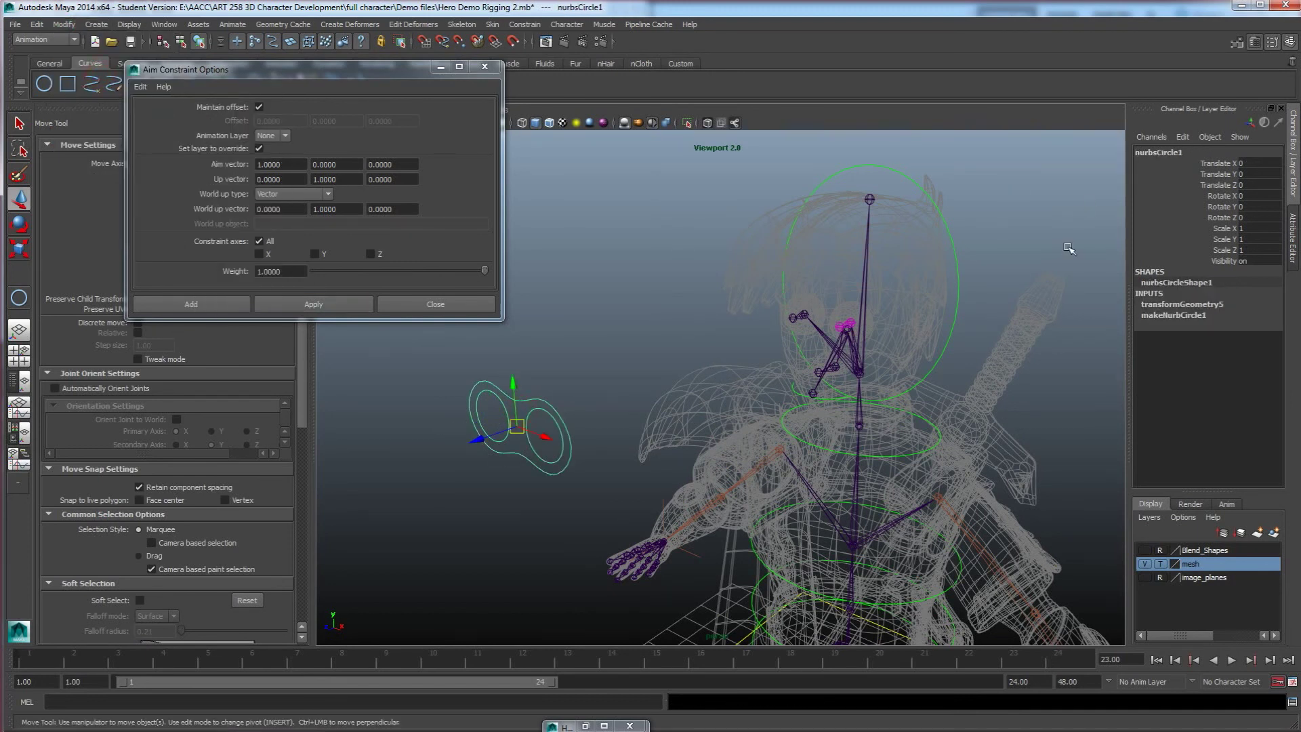
{"action": "double_click", "coordinate": [1173, 153]}
{"action": "type", "text": "eyes_control"}
{"action": "key", "text": "Return"}
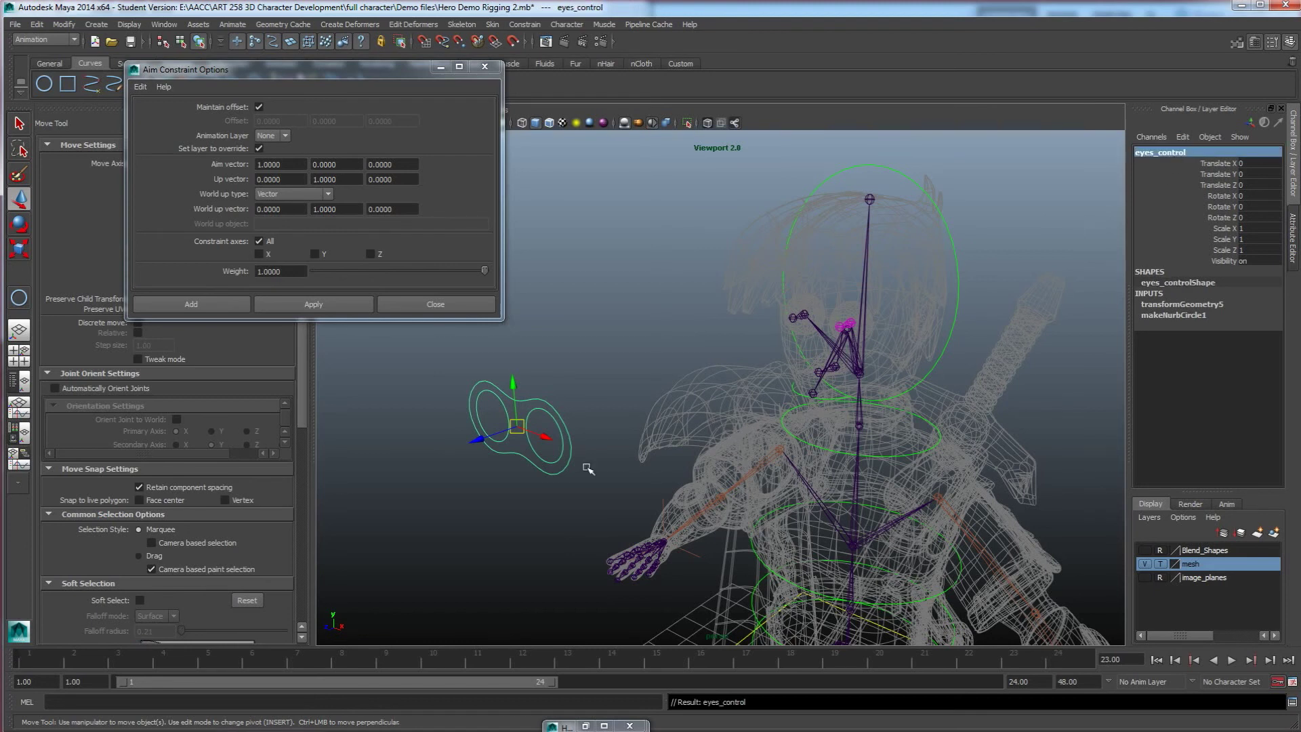
Step: Rename the red right eye circle to right_eye_control
{"action": "left_click", "coordinate": [518, 436]}
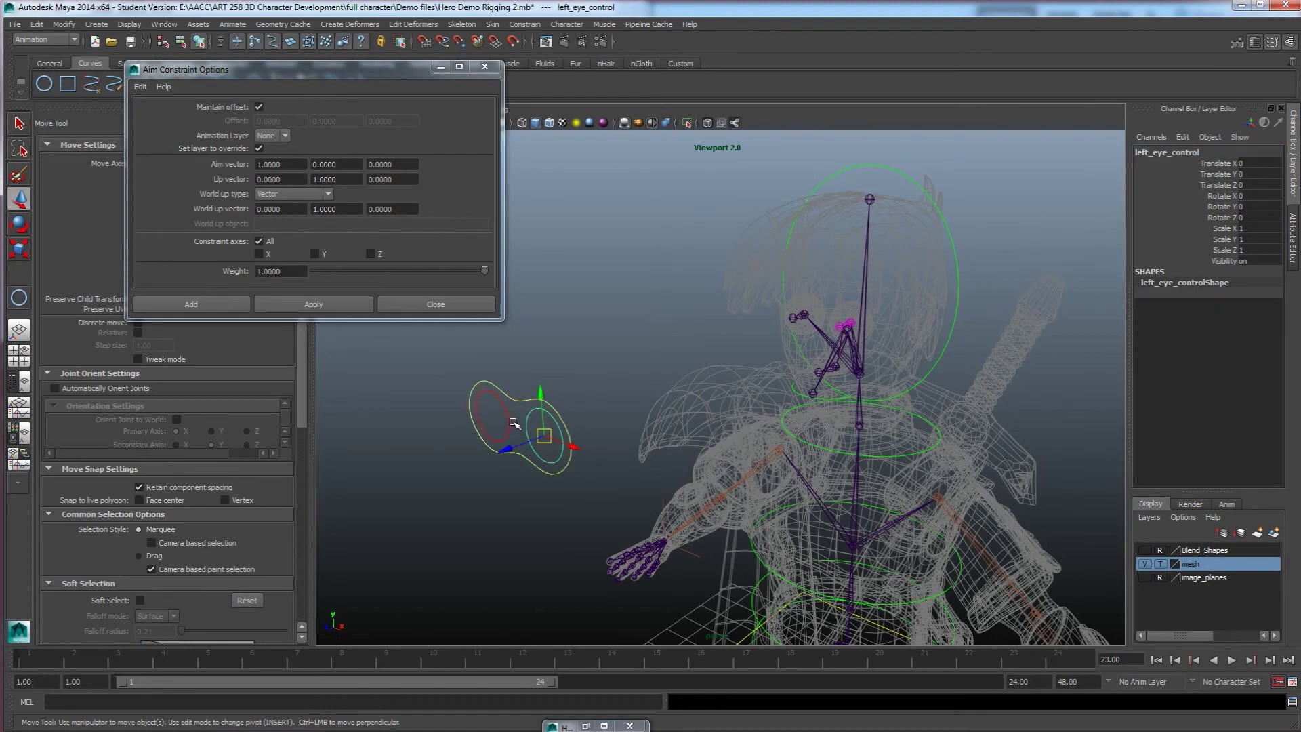
{"action": "left_click", "coordinate": [503, 414]}
{"action": "double_click", "coordinate": [1147, 153]}
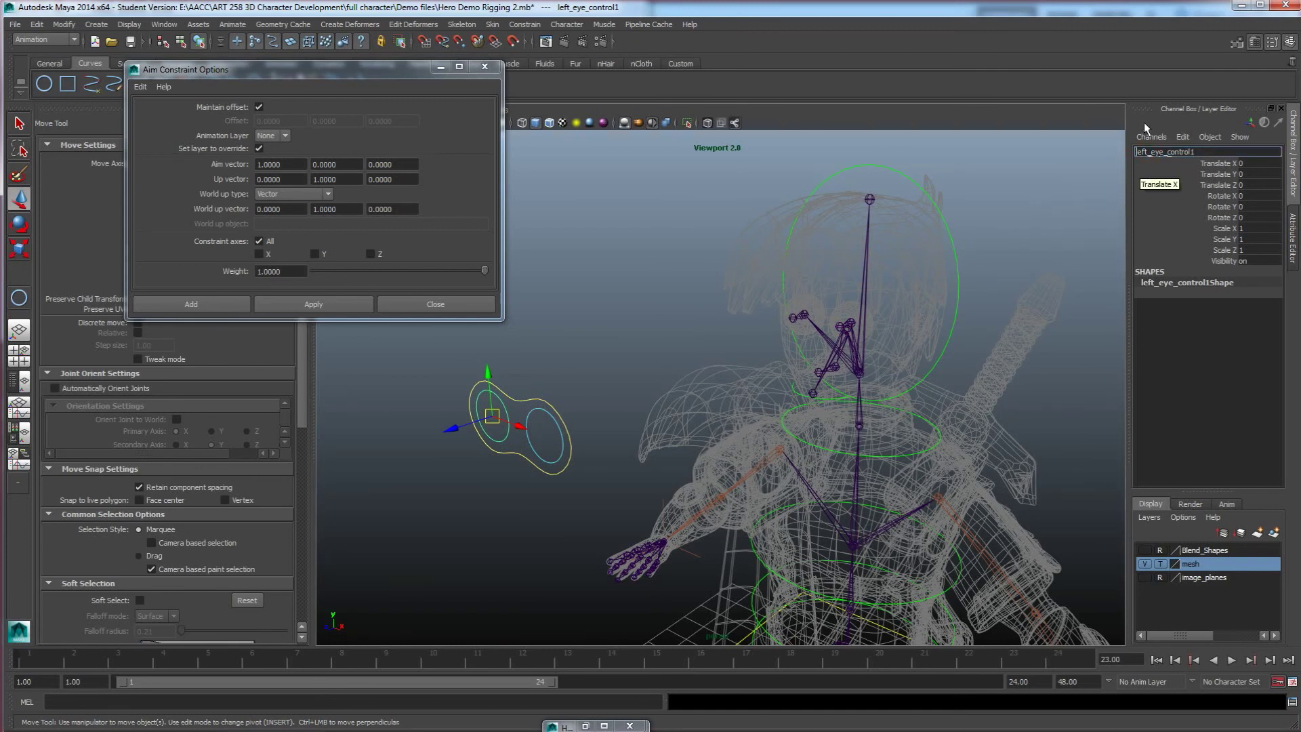
{"action": "left_click_drag", "start_coordinate": [1149, 152], "coordinate": [1129, 153]}
{"action": "type", "text": "right"}
{"action": "key", "text": "BackSpace"}
{"action": "key", "text": "Return"}
{"action": "left_click_drag", "start_coordinate": [519, 426], "coordinate": [526, 418]}
{"action": "key", "text": "ctrl+z"}
Step: Rename the goggle-shaped control to eyes_main_control
{"action": "left_click", "coordinate": [527, 434]}
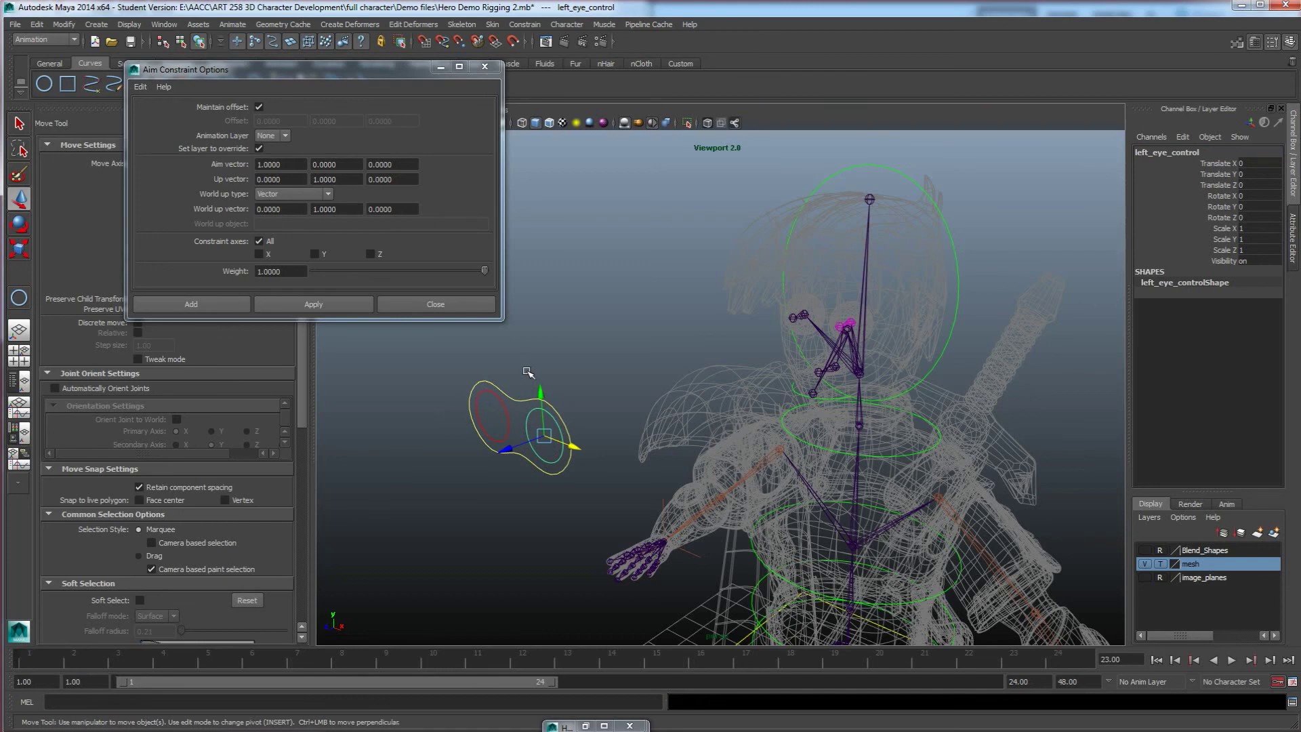
{"action": "left_click", "coordinate": [516, 399]}
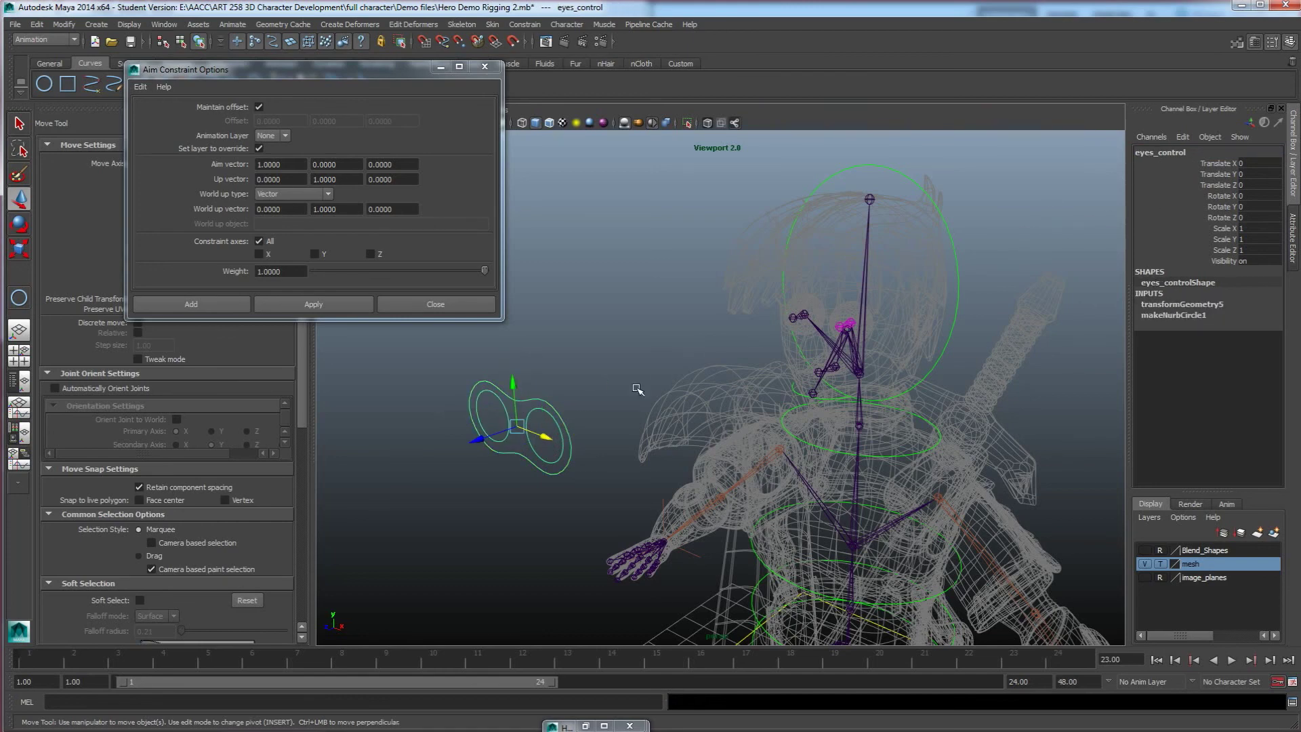
{"action": "mouse_move", "coordinate": [626, 400]}
{"action": "left_mouse_down", "text": "alt"}
{"action": "mouse_move", "coordinate": [613, 406]}
{"action": "mouse_move", "coordinate": [636, 380]}
{"action": "left_mouse_up", "text": "alt"}
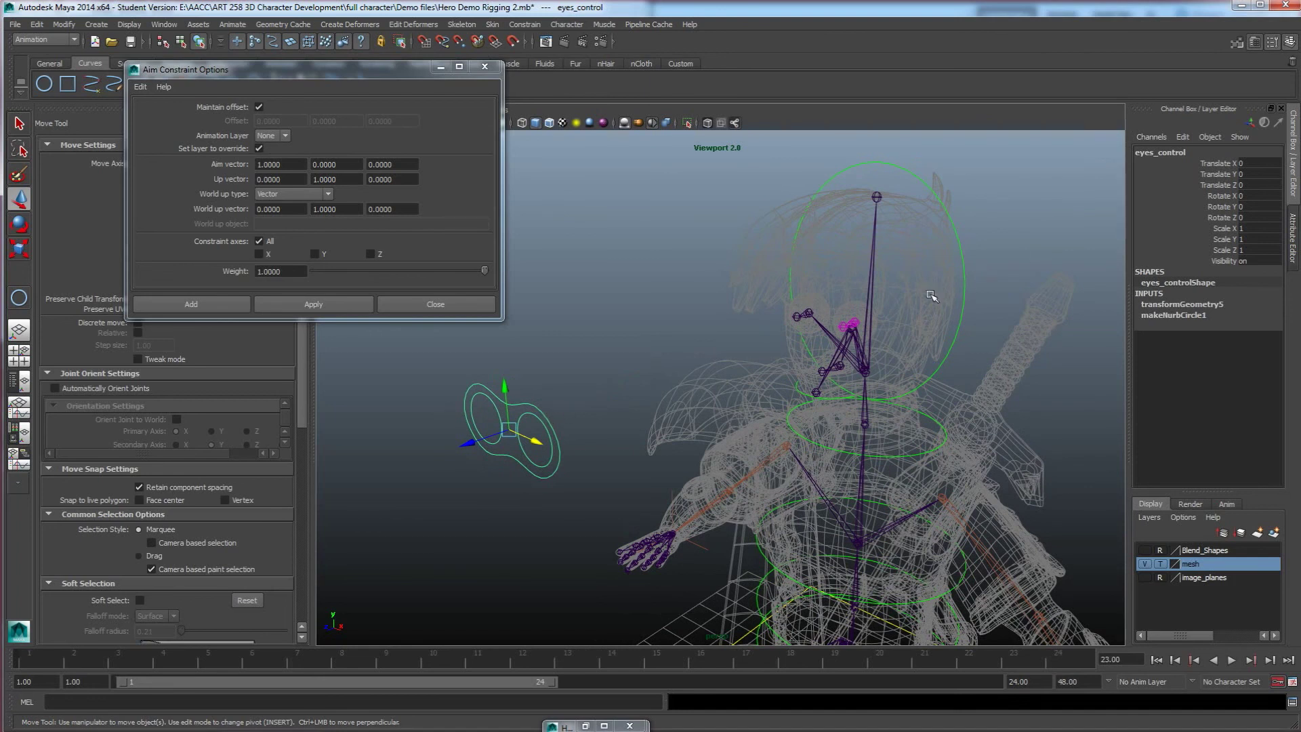
{"action": "double_click", "coordinate": [1159, 152]}
{"action": "left_click", "coordinate": [1155, 153]}
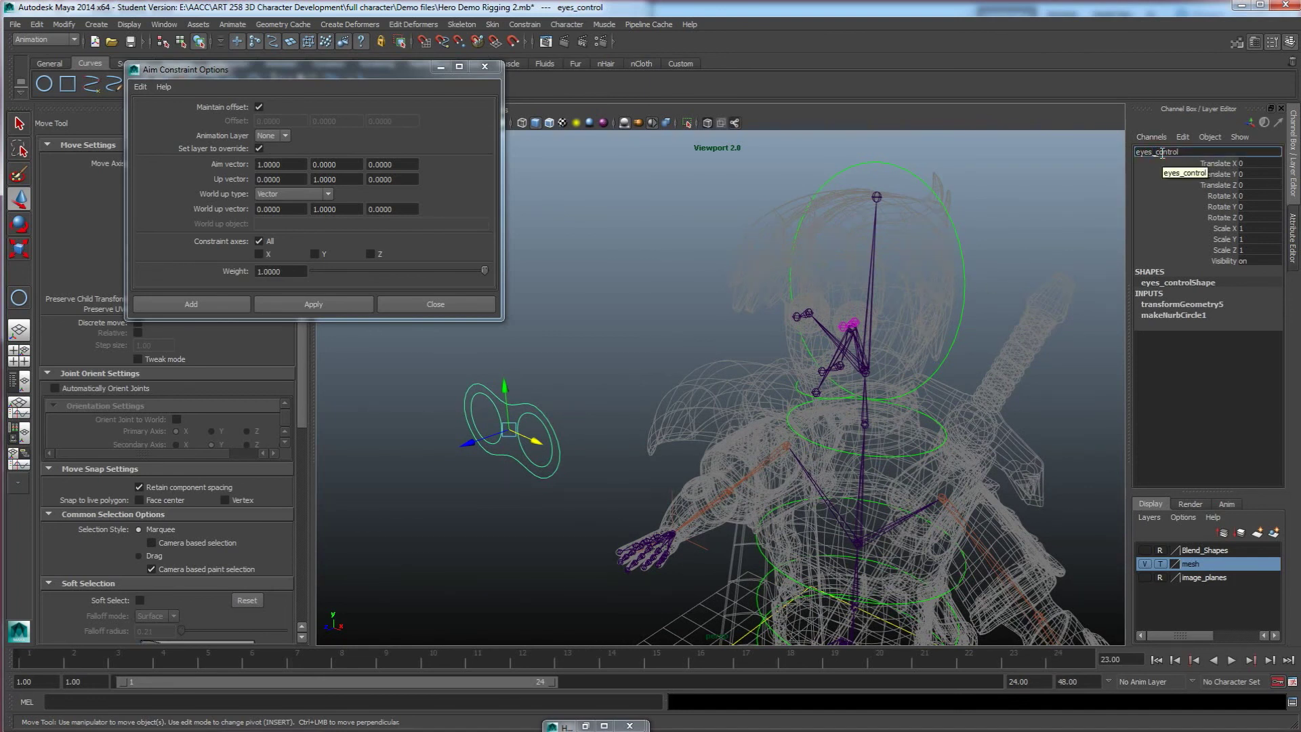
{"action": "type", "text": ","}
{"action": "key", "text": "Return"}
Step: Aim-constrain right_eye_joint to right_eye_control with Maintain offset on and all axes constrained
{"action": "left_click_drag", "start_coordinate": [544, 439], "coordinate": [547, 400], "text": "alt"}
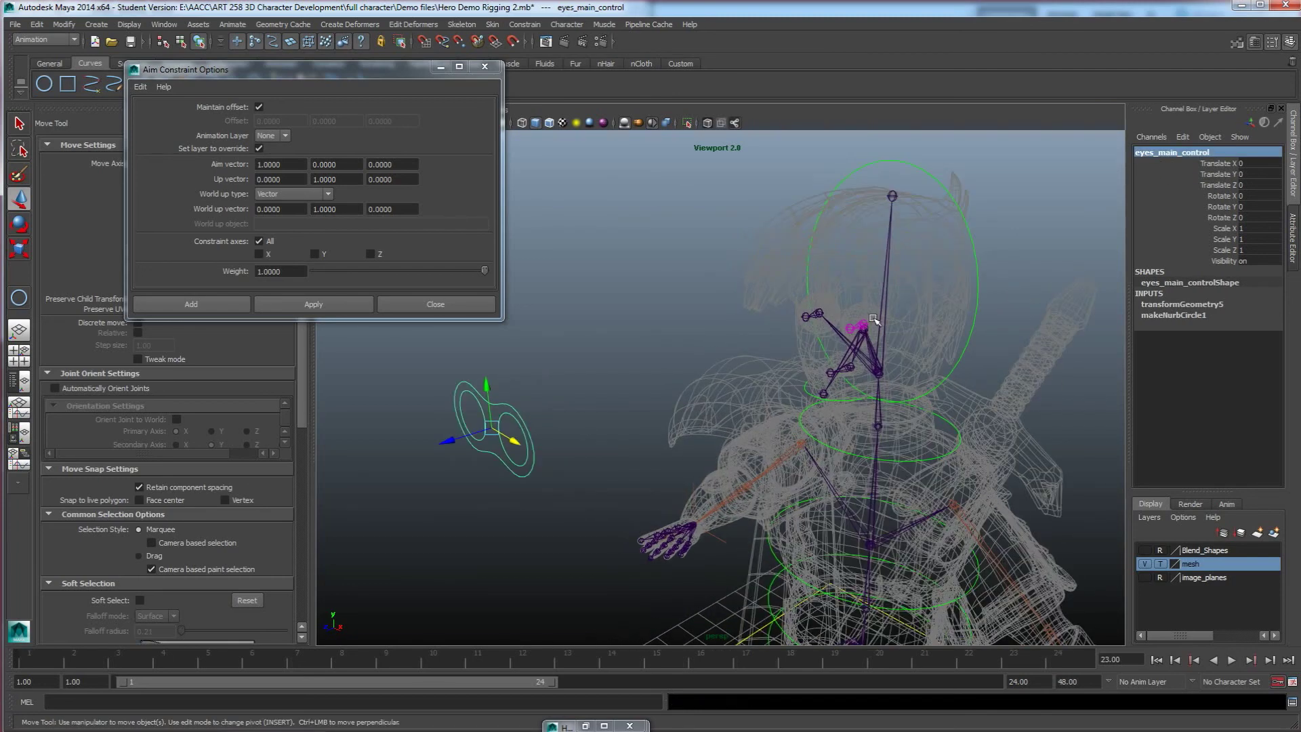
{"action": "left_click", "coordinate": [481, 409]}
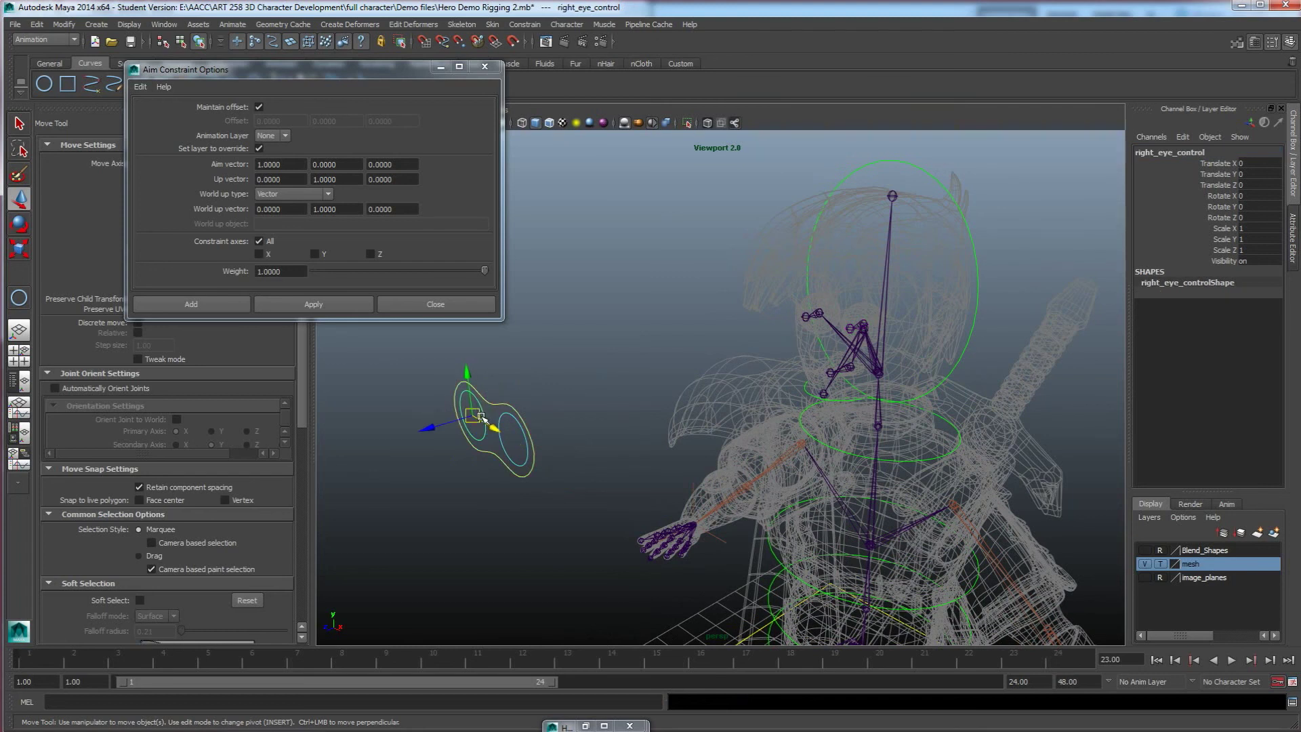
{"action": "left_click", "coordinate": [820, 313], "text": "shift"}
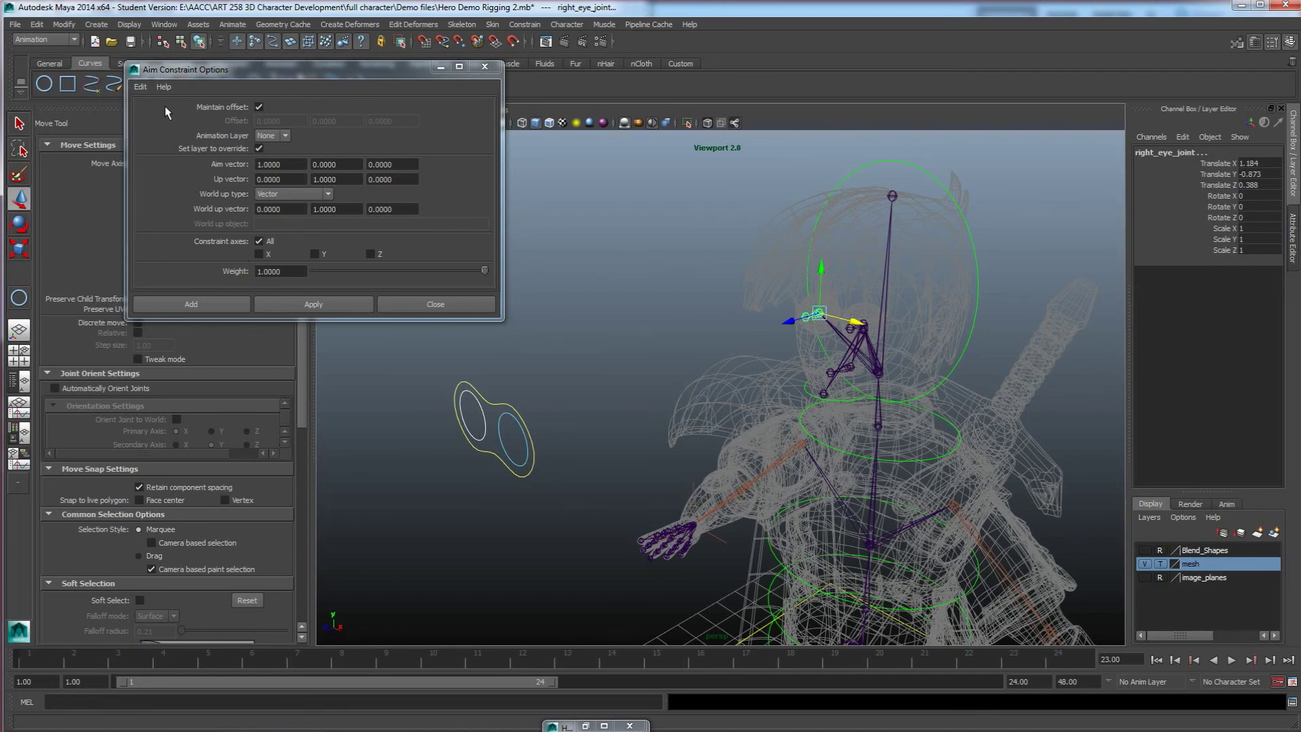
{"action": "left_click", "coordinate": [230, 306]}
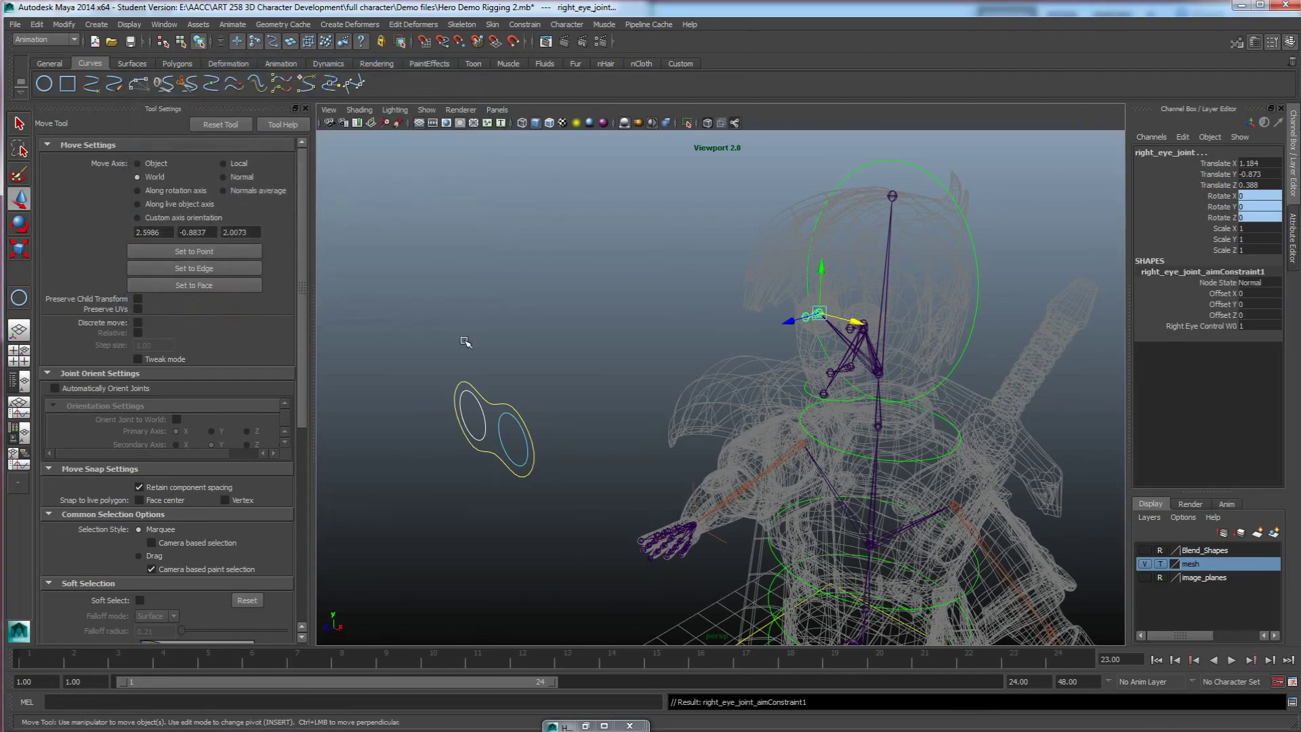
Step: Test the eye joints' aim by moving right_eye_control and eyes_main_control around, and undo the moves
{"action": "left_click", "coordinate": [485, 423]}
{"action": "left_click_drag", "start_coordinate": [482, 427], "coordinate": [464, 247]}
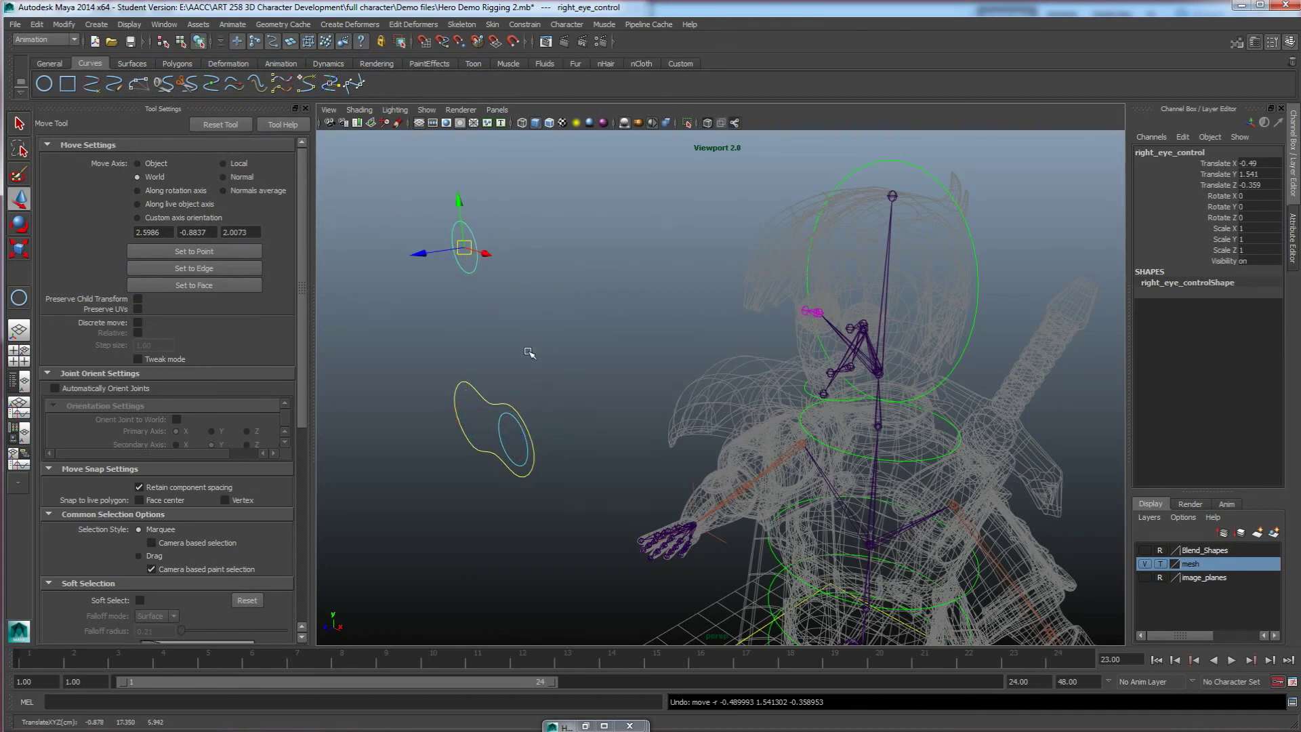
{"action": "left_click", "coordinate": [500, 409]}
{"action": "left_click_drag", "start_coordinate": [496, 427], "coordinate": [561, 302]}
{"action": "left_click_drag", "start_coordinate": [571, 233], "coordinate": [357, 363]}
{"action": "key", "text": "ctrl+z"}
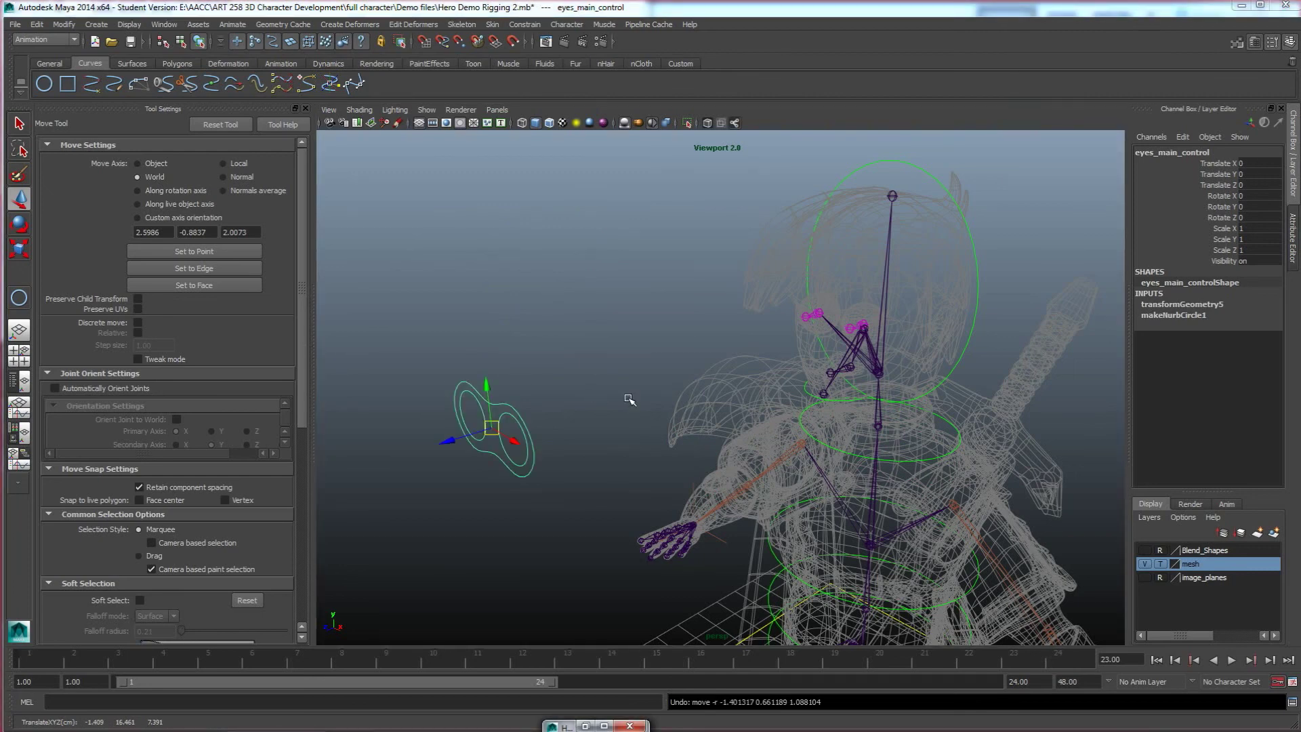
{"action": "left_click_drag", "start_coordinate": [629, 400], "coordinate": [639, 399], "text": "alt"}
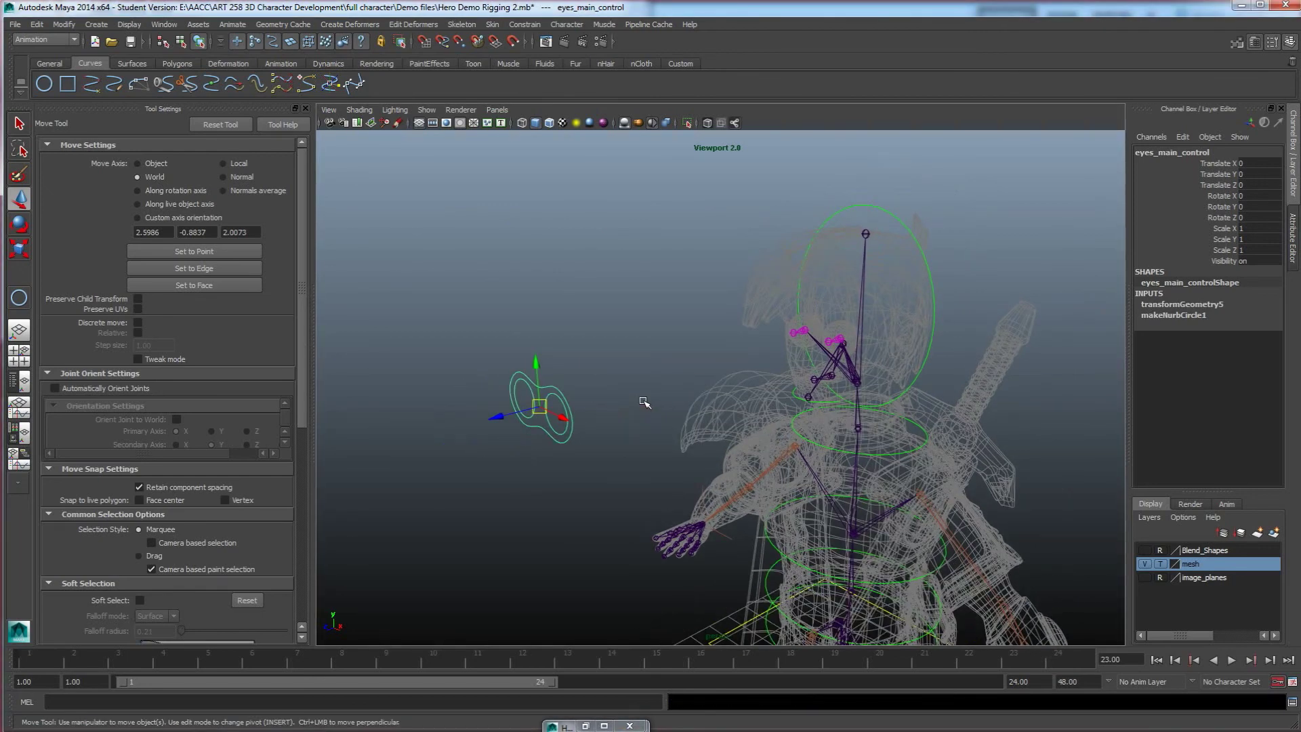
Step: Switch the mesh layer from template to normal display so the eyeballs are shaded and selectable
{"action": "left_click", "coordinate": [1161, 565]}
{"action": "left_click_drag", "start_coordinate": [734, 438], "coordinate": [783, 430], "text": "alt"}
{"action": "scroll", "coordinate": [748, 439], "scroll_direction": "up", "scroll_amount": 5}
{"action": "middle_click_drag", "start_coordinate": [783, 430], "coordinate": [467, 429], "text": "alt"}
{"action": "scroll", "coordinate": [468, 430], "scroll_direction": "down", "scroll_amount": 3}
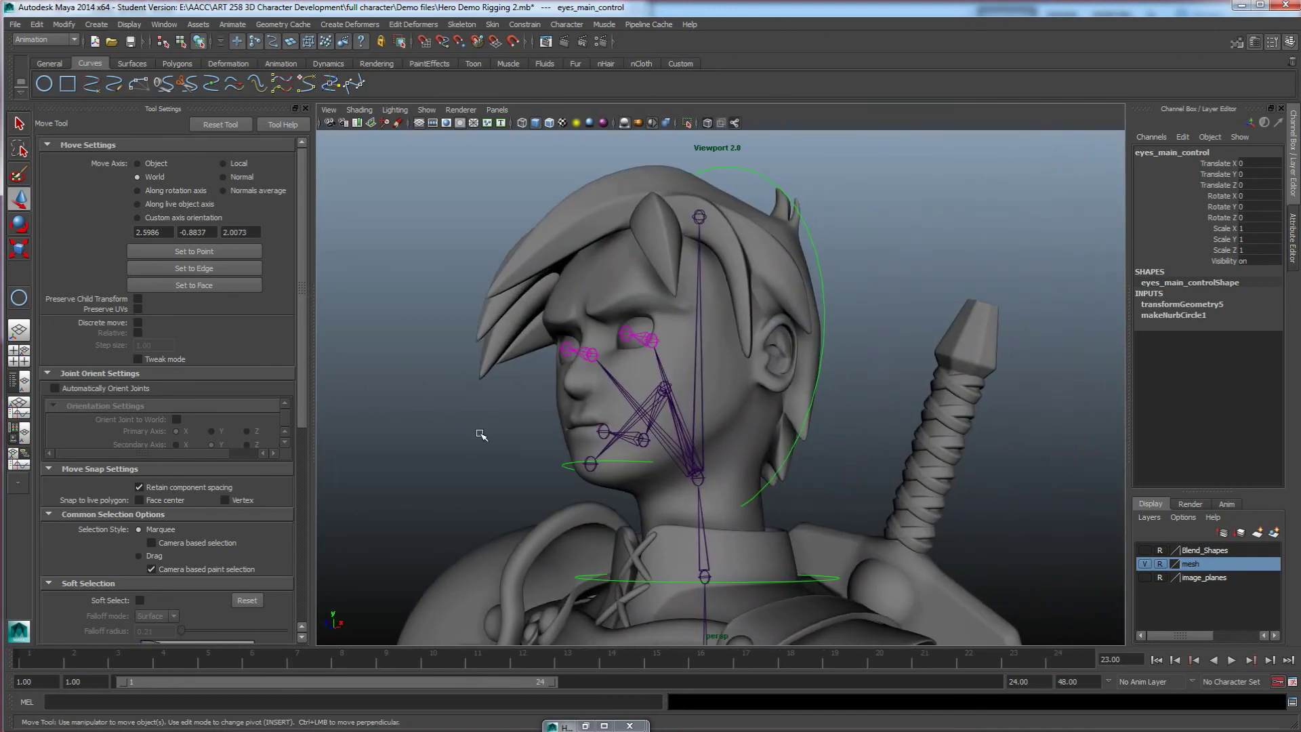
{"action": "left_click_drag", "start_coordinate": [667, 399], "coordinate": [694, 436], "text": "alt"}
{"action": "middle_click_drag", "start_coordinate": [693, 436], "coordinate": [818, 463], "text": "alt"}
{"action": "scroll", "coordinate": [819, 463], "scroll_direction": "up", "scroll_amount": 4}
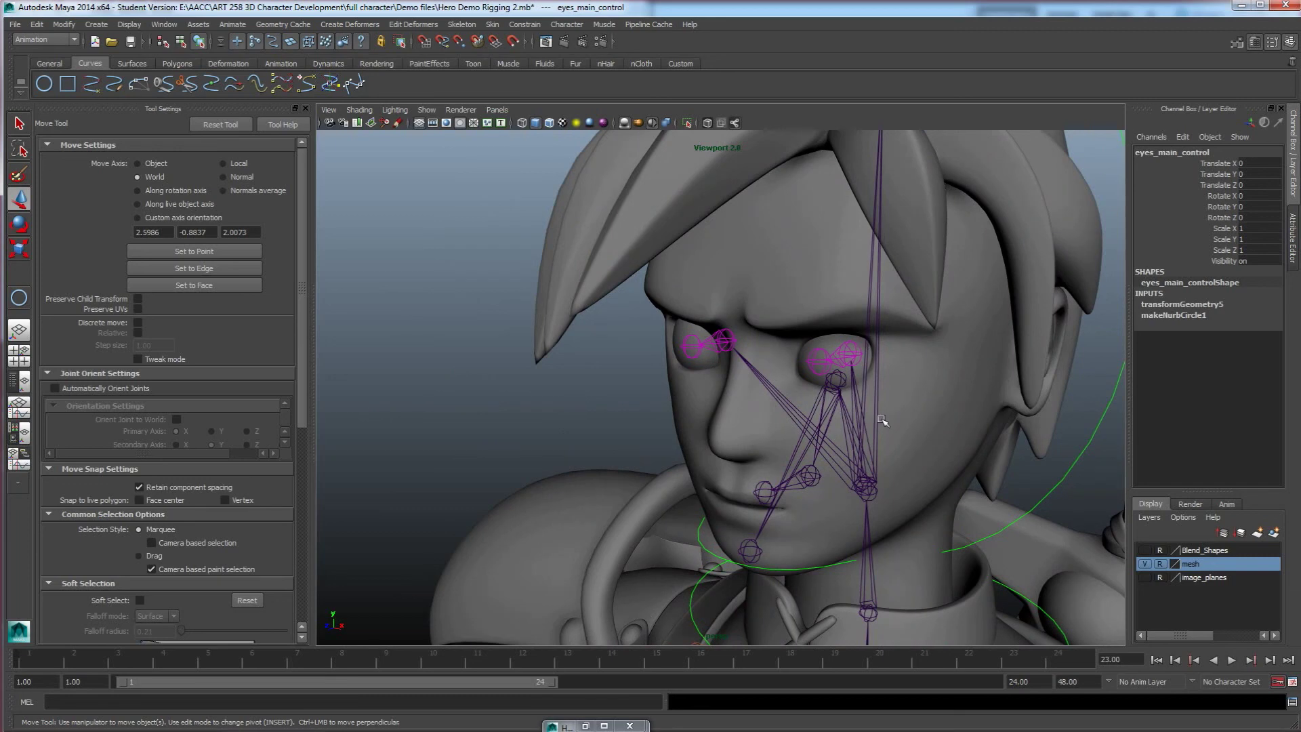
{"action": "left_click_drag", "start_coordinate": [883, 418], "coordinate": [873, 408], "text": "alt"}
{"action": "scroll", "coordinate": [880, 409], "scroll_direction": "up", "scroll_amount": 3}
{"action": "middle_click_drag", "start_coordinate": [883, 411], "coordinate": [786, 428], "text": "alt"}
{"action": "left_click_drag", "start_coordinate": [786, 429], "coordinate": [746, 433], "text": "alt"}
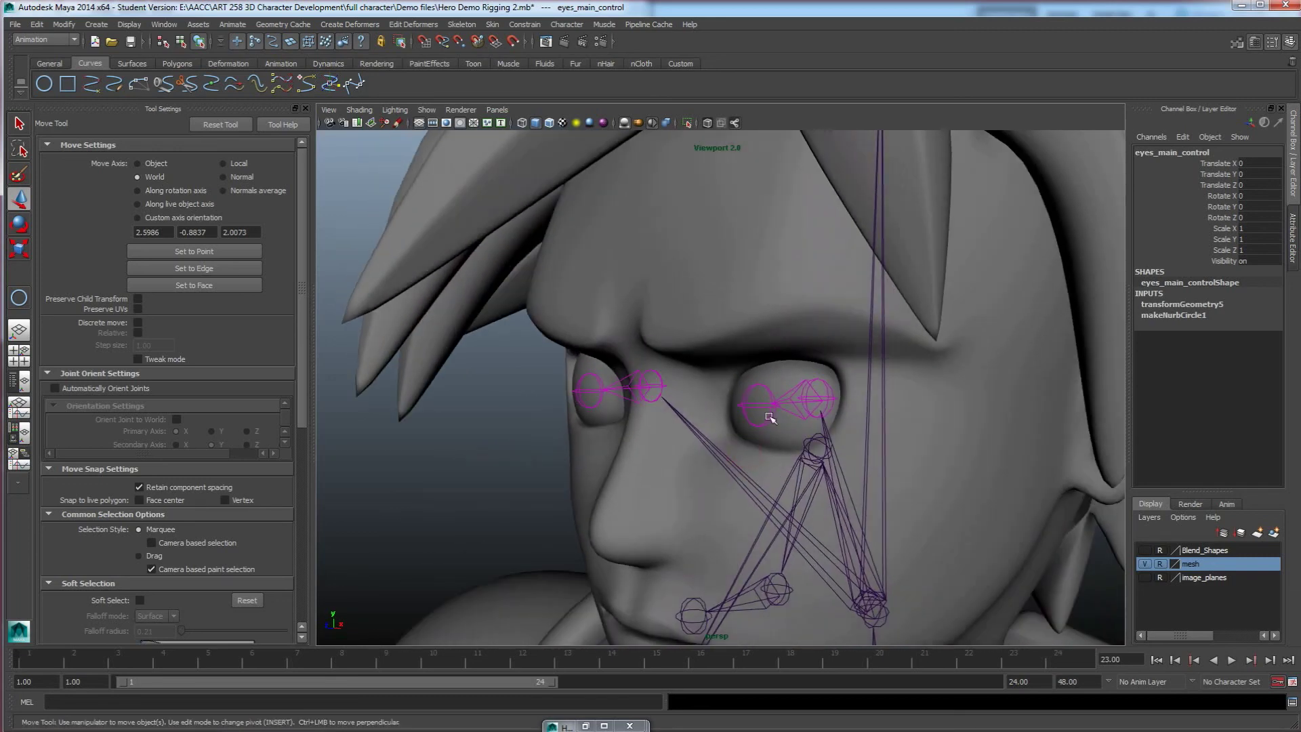
{"action": "left_click", "coordinate": [782, 377]}
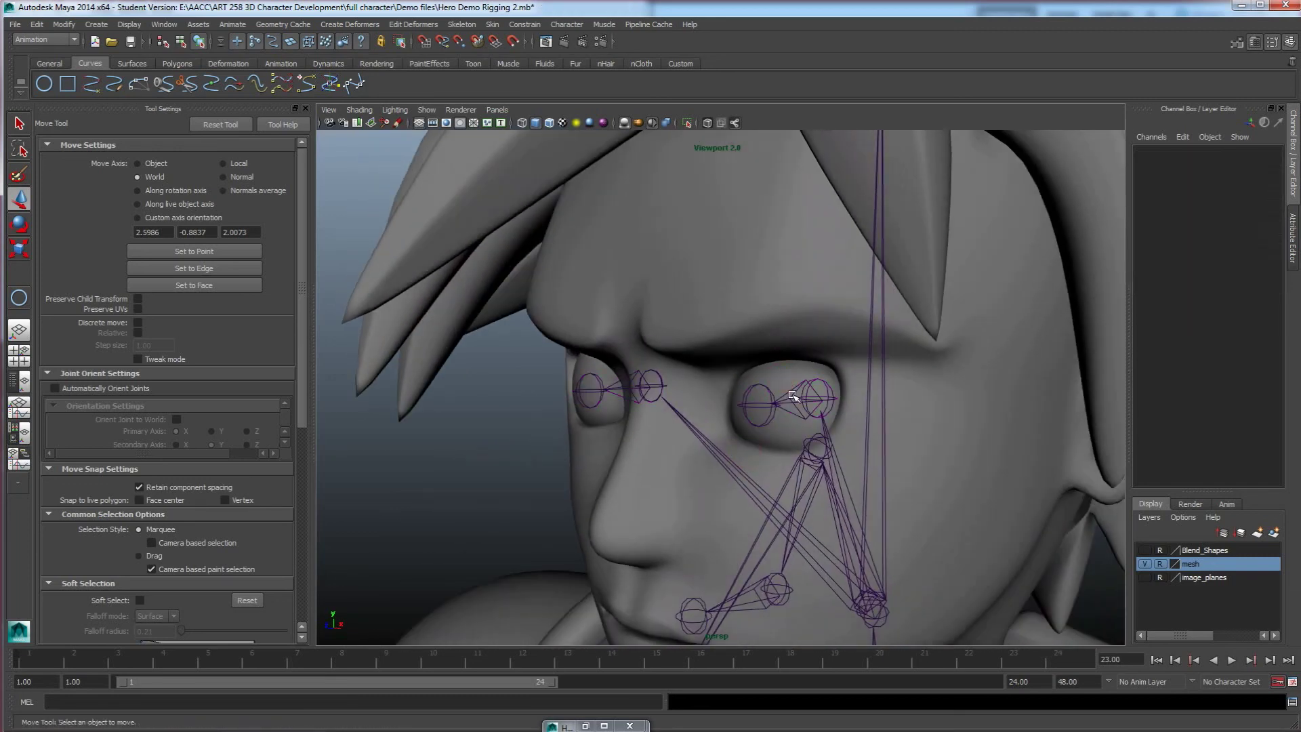
{"action": "left_click", "coordinate": [1160, 564]}
Step: Rigid bind the left eyeball sphere to left_eye_joint
{"action": "left_click", "coordinate": [793, 383]}
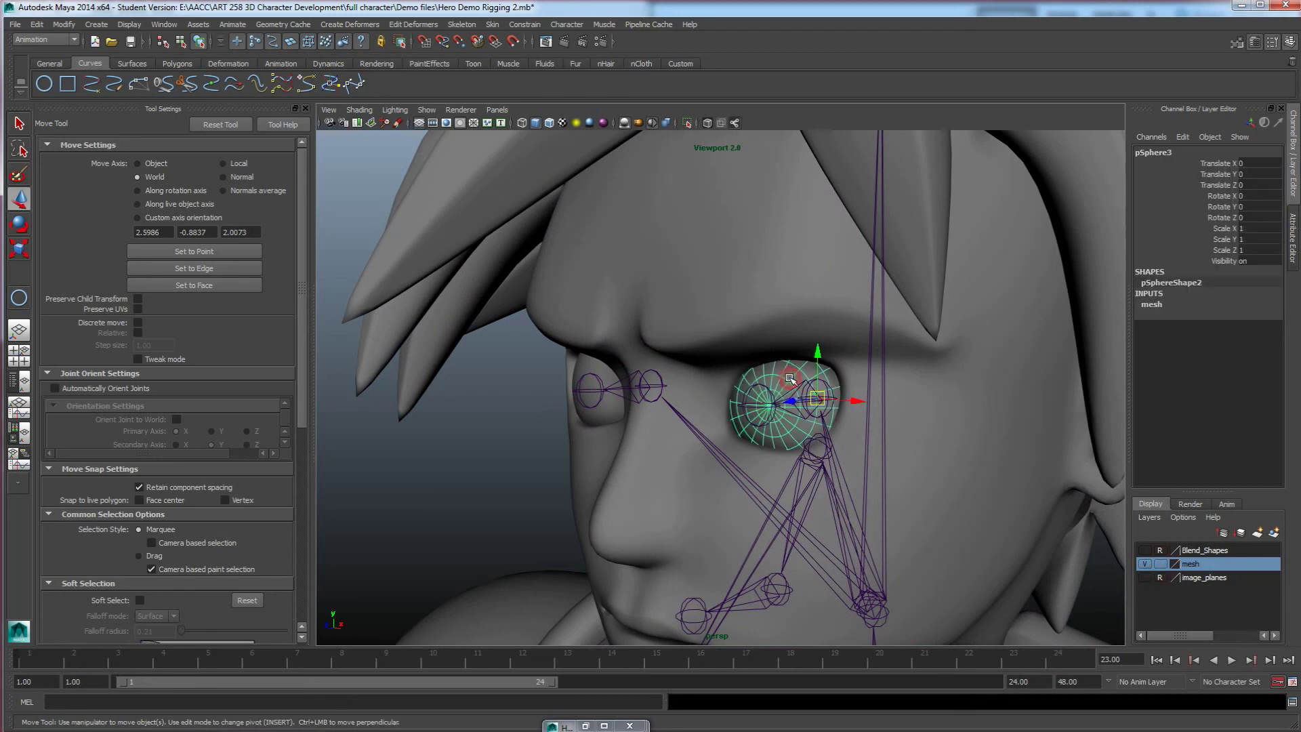
{"action": "left_click", "coordinate": [809, 418]}
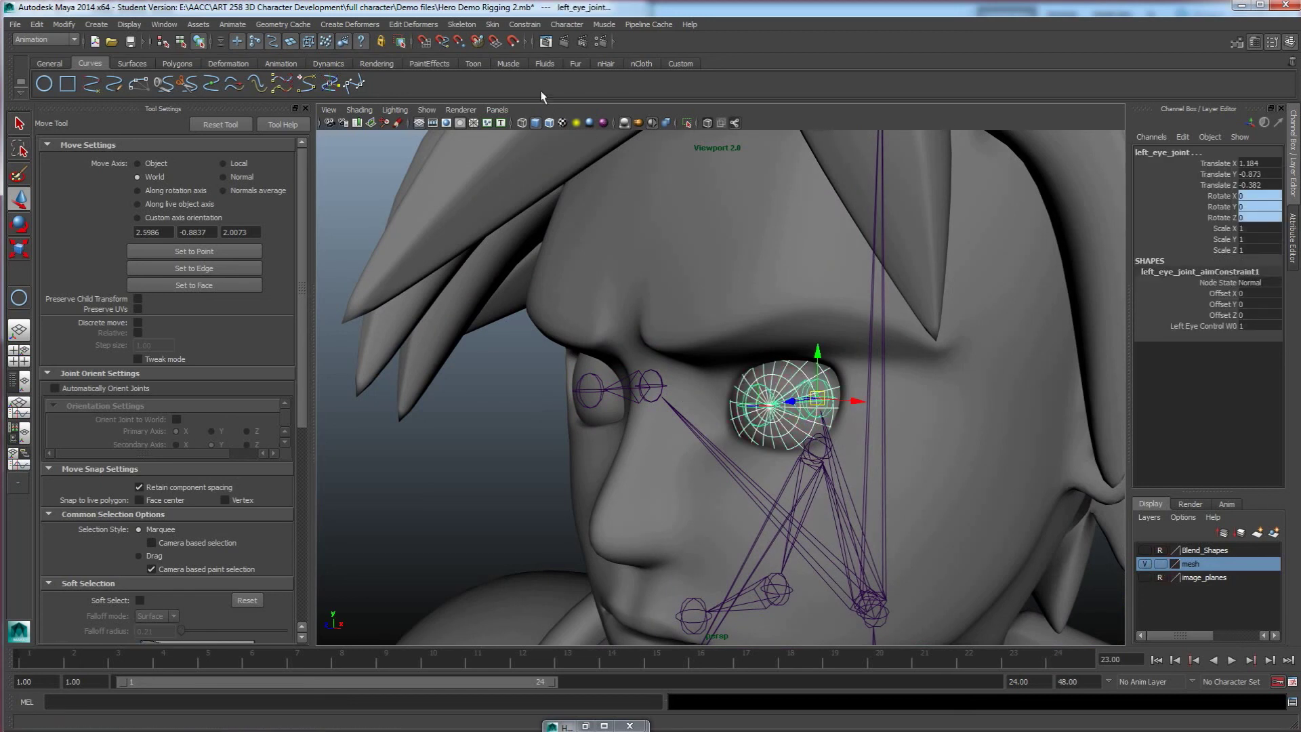
{"action": "left_click", "coordinate": [491, 24]}
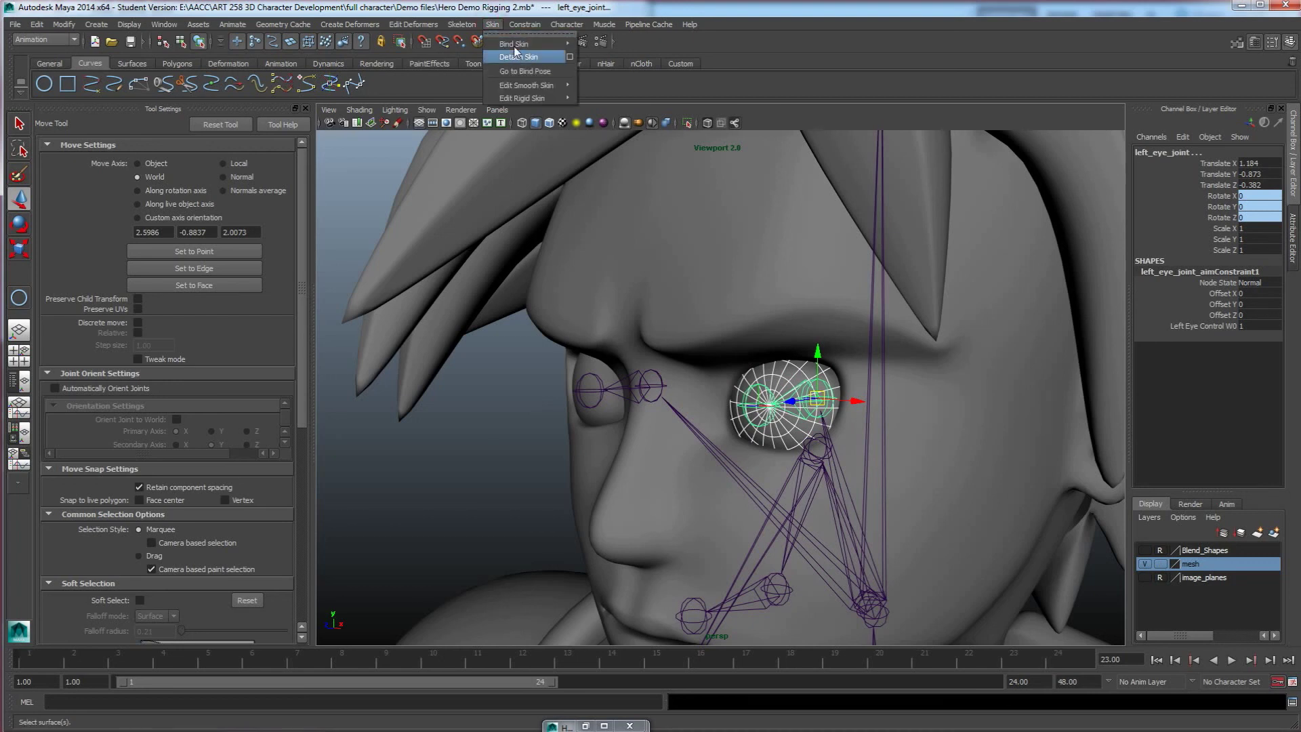
{"action": "mouse_move", "coordinate": [516, 46]}
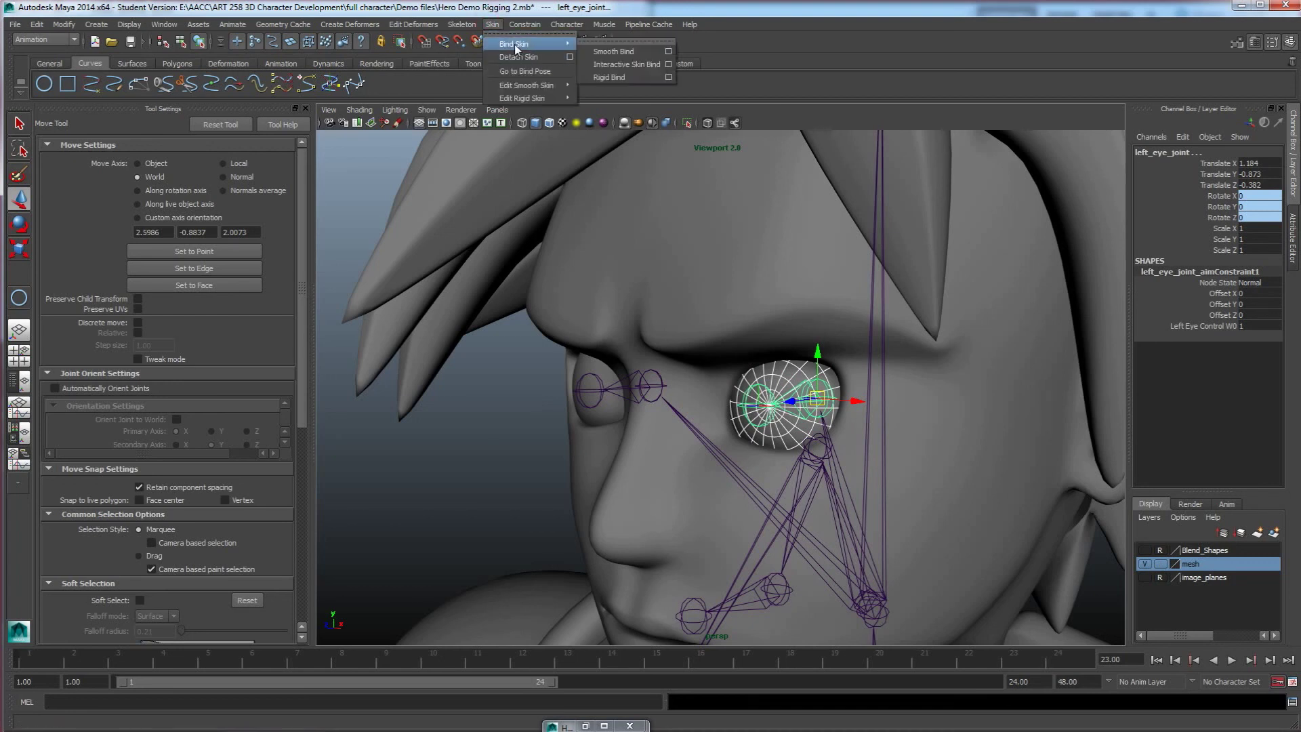
{"action": "left_click", "coordinate": [609, 77]}
Step: Test the left eyeball's binding by moving left_eye_control around, and undo the move
{"action": "left_click_drag", "start_coordinate": [784, 424], "coordinate": [772, 428], "text": "alt"}
{"action": "scroll", "coordinate": [772, 429], "scroll_direction": "down", "scroll_amount": 6}
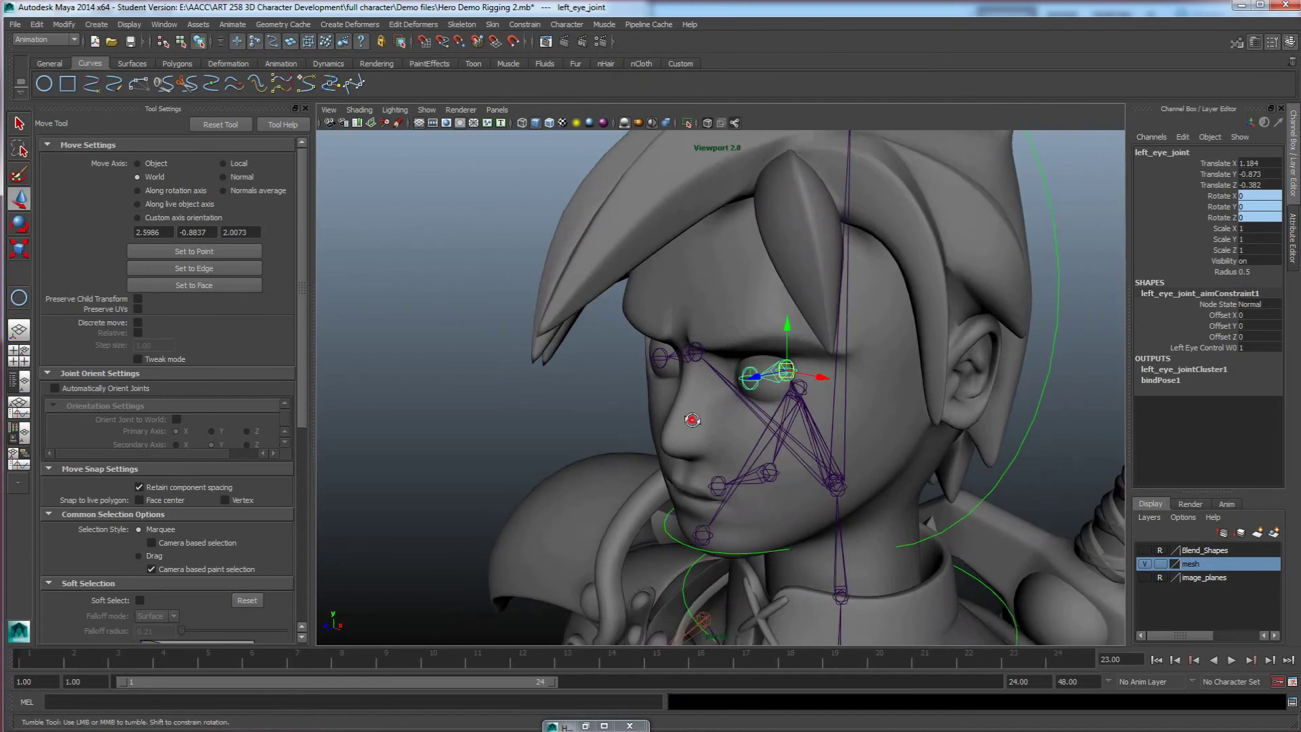
{"action": "left_click", "coordinate": [437, 456]}
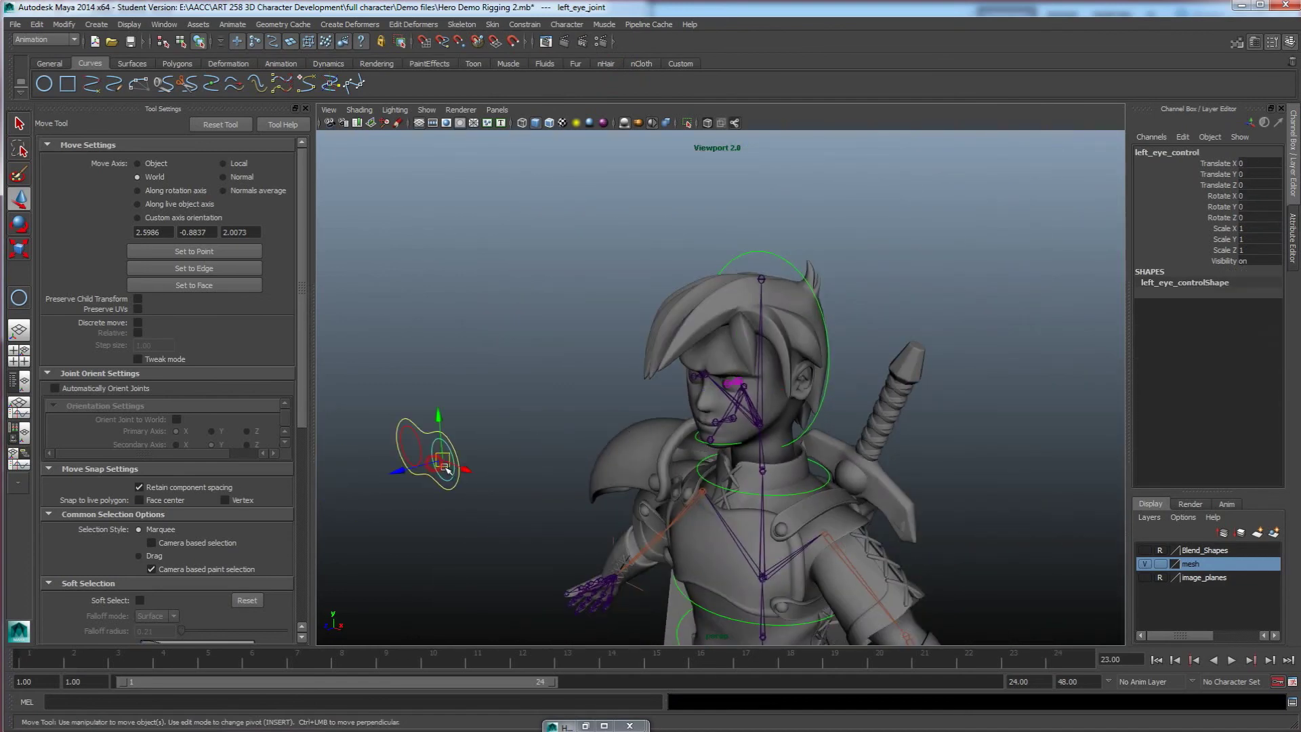
{"action": "left_click_drag", "start_coordinate": [446, 467], "coordinate": [660, 317]}
{"action": "key", "text": "ctrl+z"}
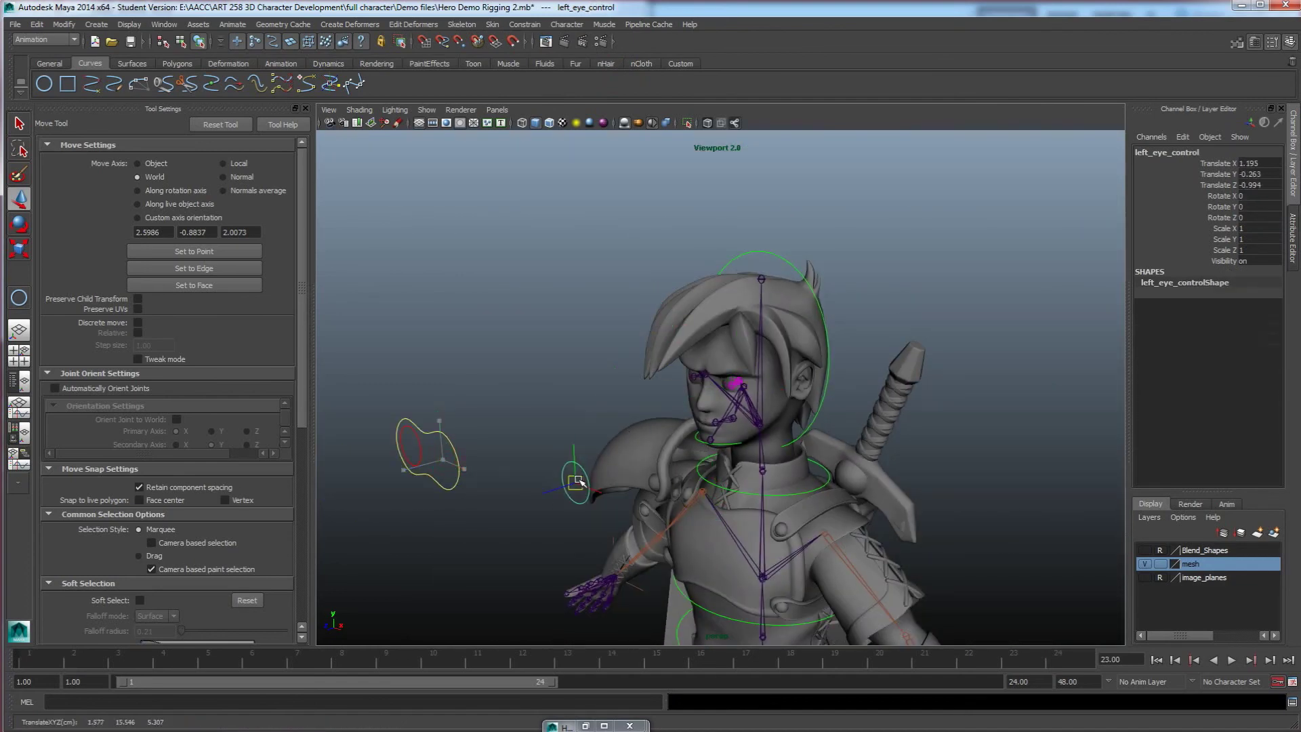
Step: Rigid bind the right eyeball sphere to right_eye_joint
{"action": "scroll", "coordinate": [740, 391], "scroll_direction": "up", "scroll_amount": 5}
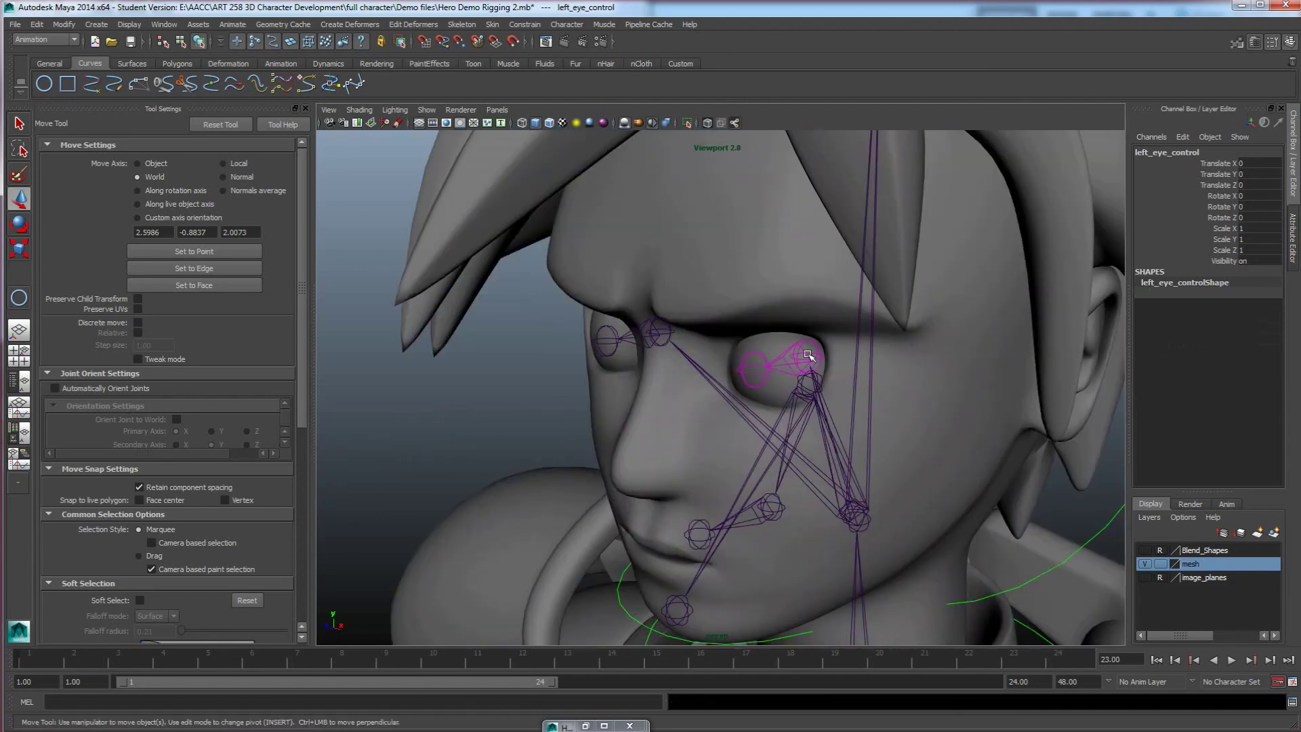
{"action": "mouse_move", "coordinate": [696, 415]}
{"action": "left_mouse_down", "text": "alt"}
{"action": "mouse_move", "coordinate": [604, 416]}
{"action": "mouse_move", "coordinate": [671, 437]}
{"action": "mouse_move", "coordinate": [637, 361]}
{"action": "mouse_move", "coordinate": [560, 441]}
{"action": "mouse_move", "coordinate": [686, 415]}
{"action": "left_mouse_up", "text": "alt"}
{"action": "left_click", "coordinate": [633, 343]}
{"action": "left_click", "coordinate": [660, 386]}
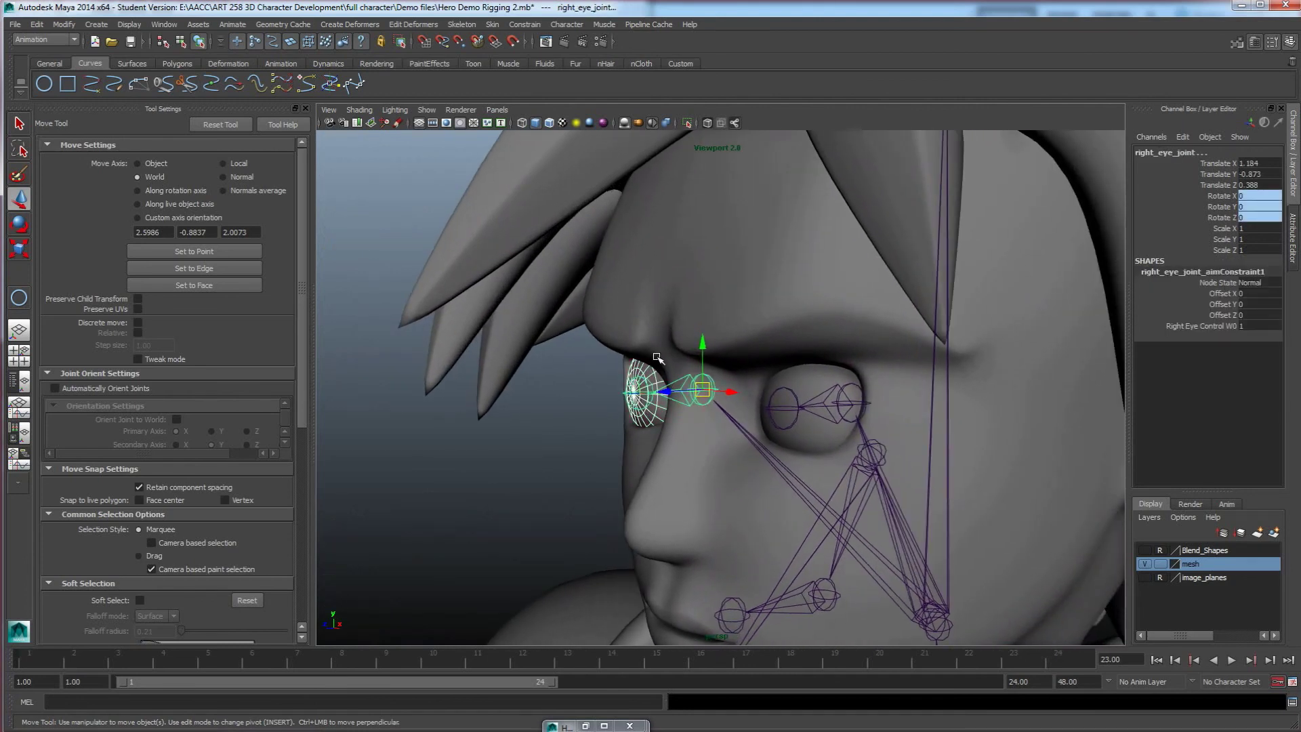
{"action": "left_click", "coordinate": [492, 24]}
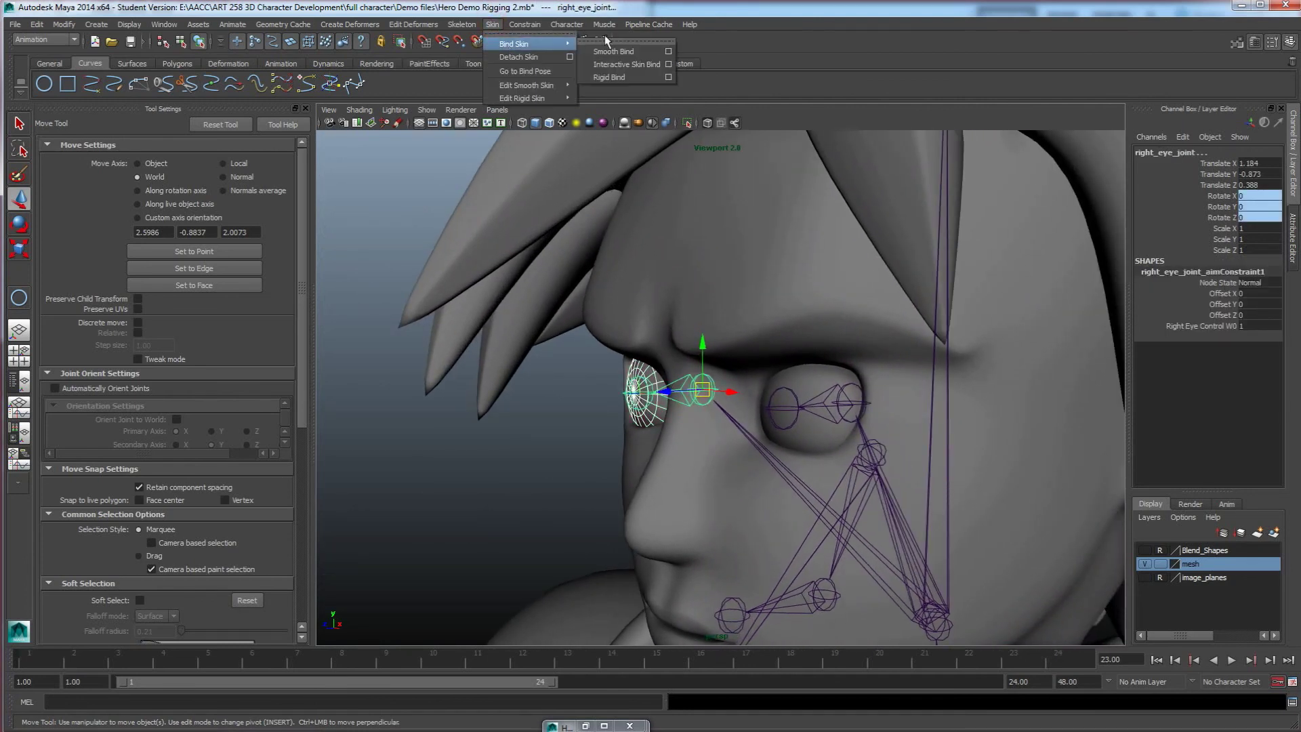
{"action": "left_click", "coordinate": [628, 78]}
Step: Review the Rigid Bind options, including the Bind to choices, and close them without binding
{"action": "scroll", "coordinate": [587, 245], "scroll_direction": "down", "scroll_amount": 2}
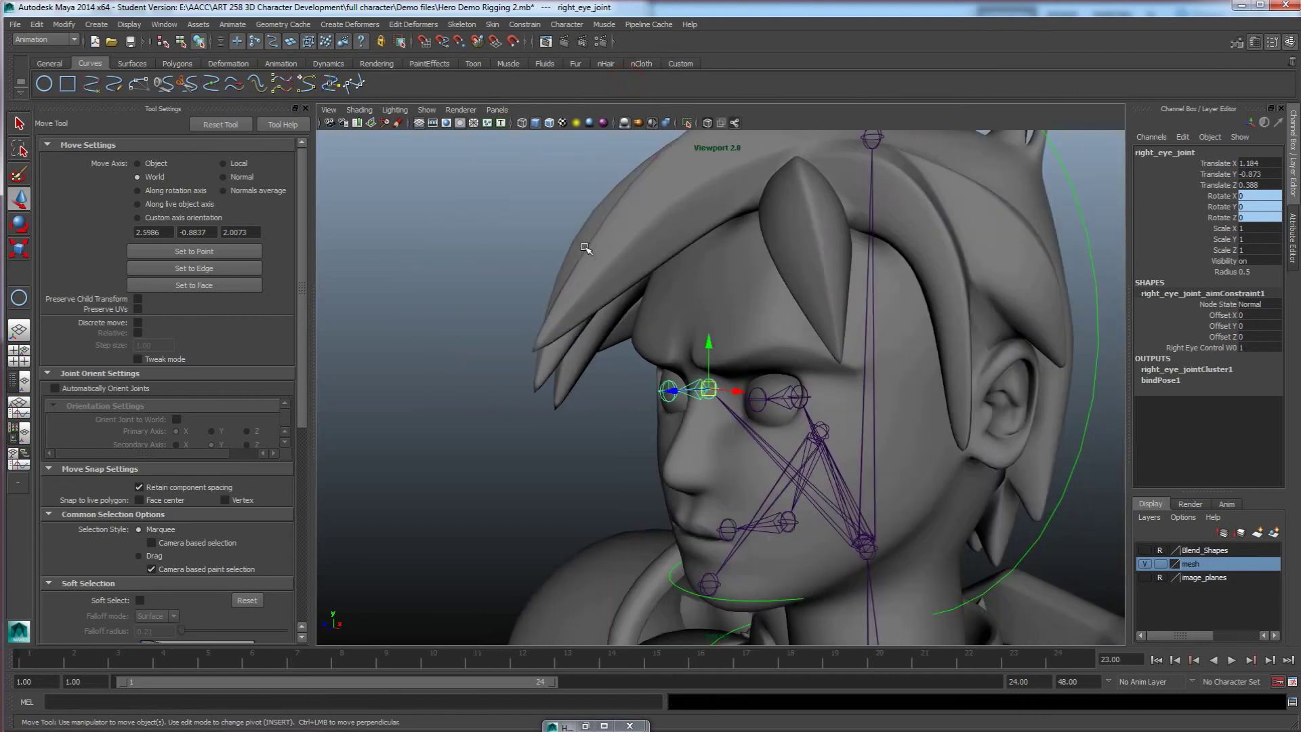
{"action": "left_click", "coordinate": [494, 25]}
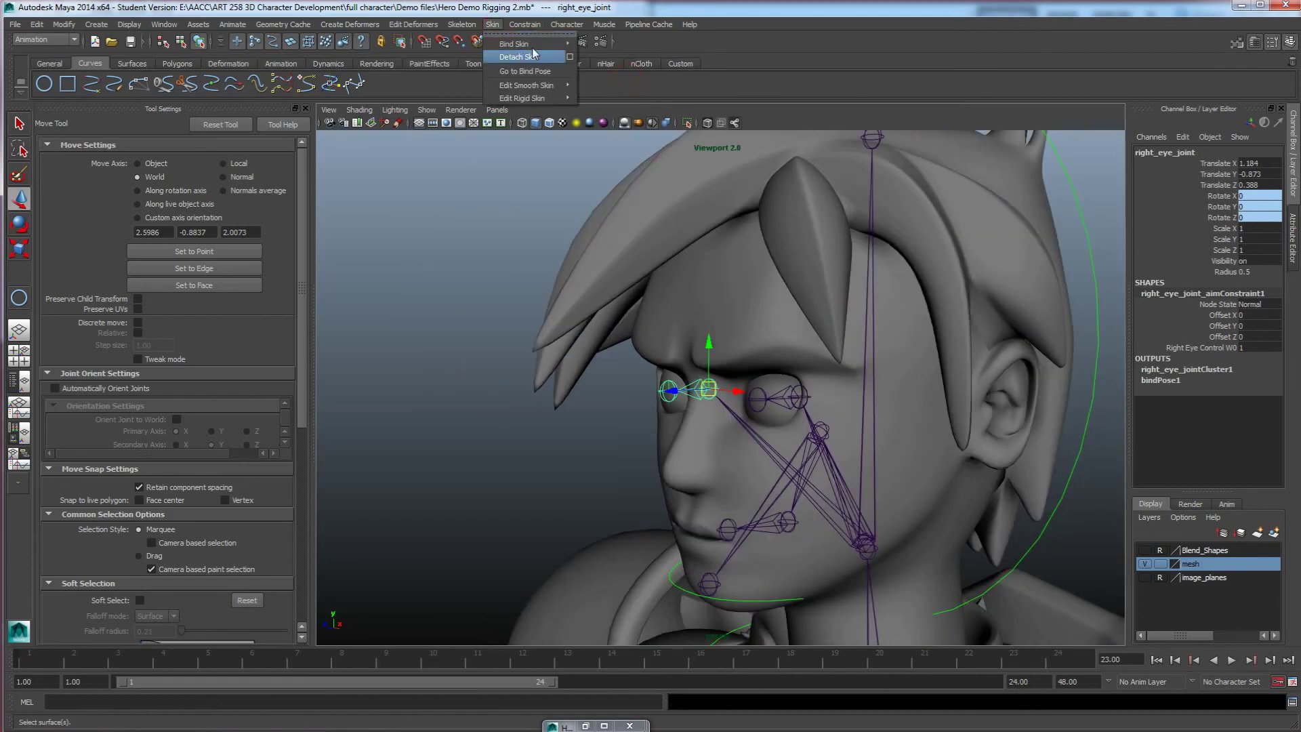
{"action": "mouse_move", "coordinate": [535, 43]}
{"action": "left_click", "coordinate": [668, 78]}
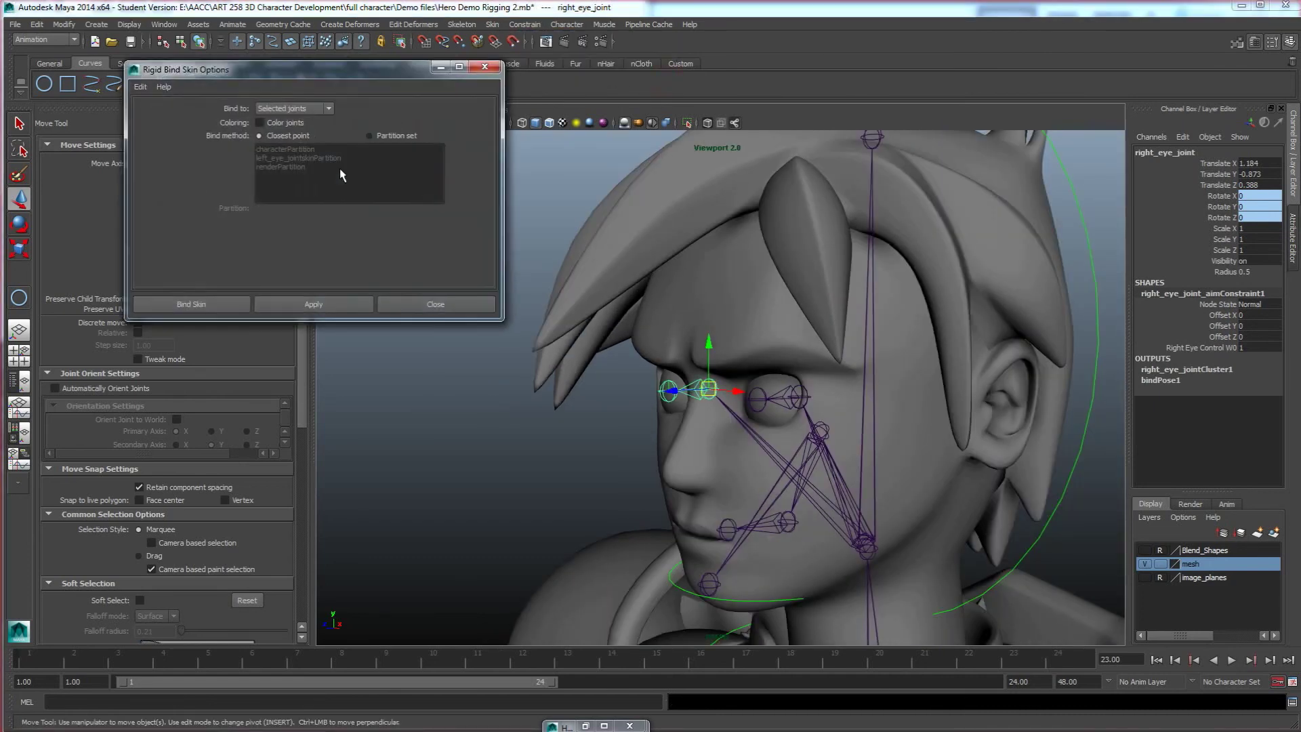
{"action": "left_click", "coordinate": [330, 108]}
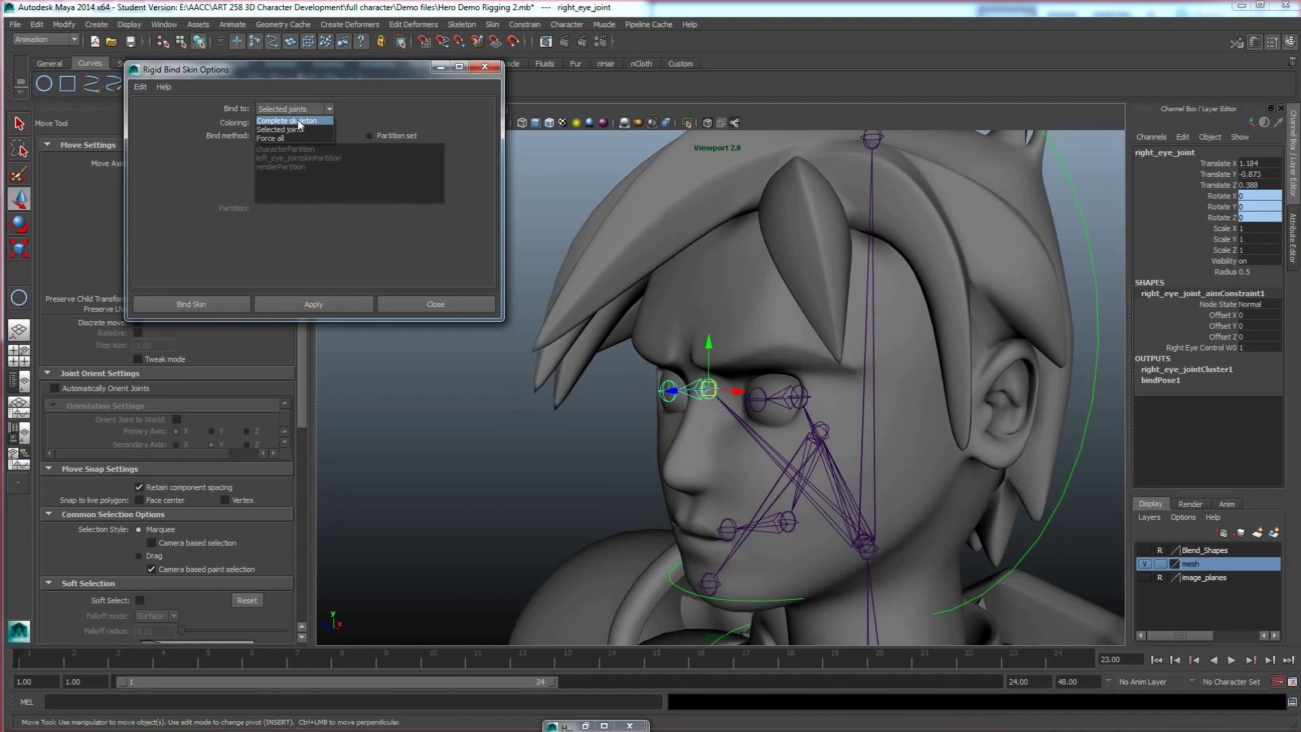
{"action": "left_click", "coordinate": [335, 74]}
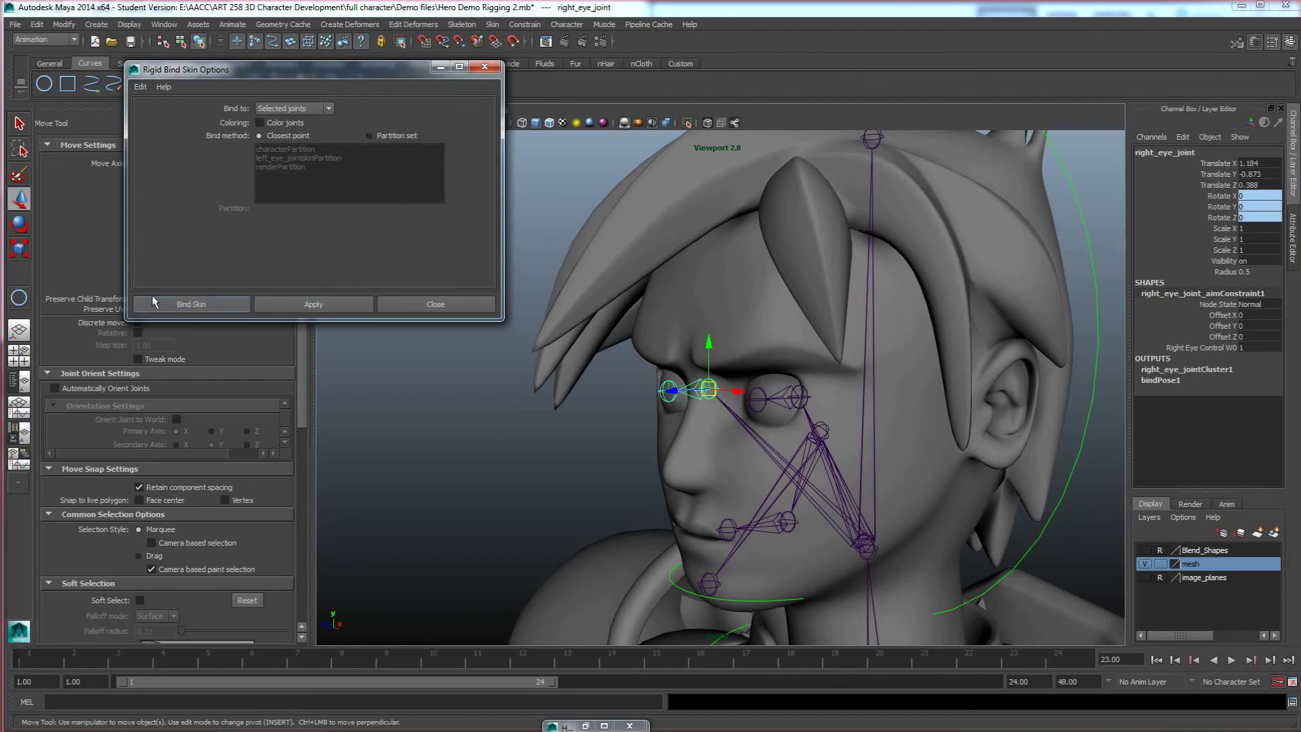
{"action": "left_click", "coordinate": [417, 307]}
Step: Clear the selection and hide joints in the perspective viewport
{"action": "scroll", "coordinate": [465, 354], "scroll_direction": "down", "scroll_amount": 8}
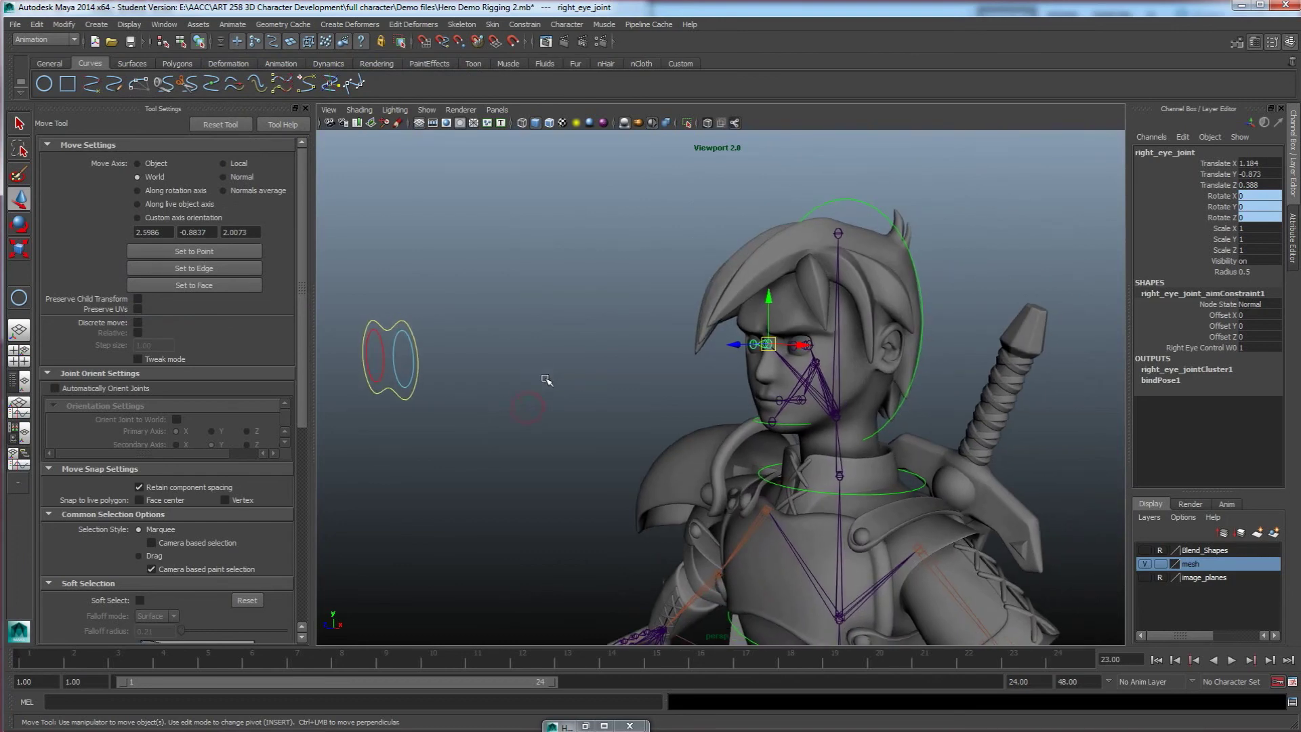
{"action": "left_click_drag", "start_coordinate": [546, 381], "coordinate": [590, 373], "text": "alt"}
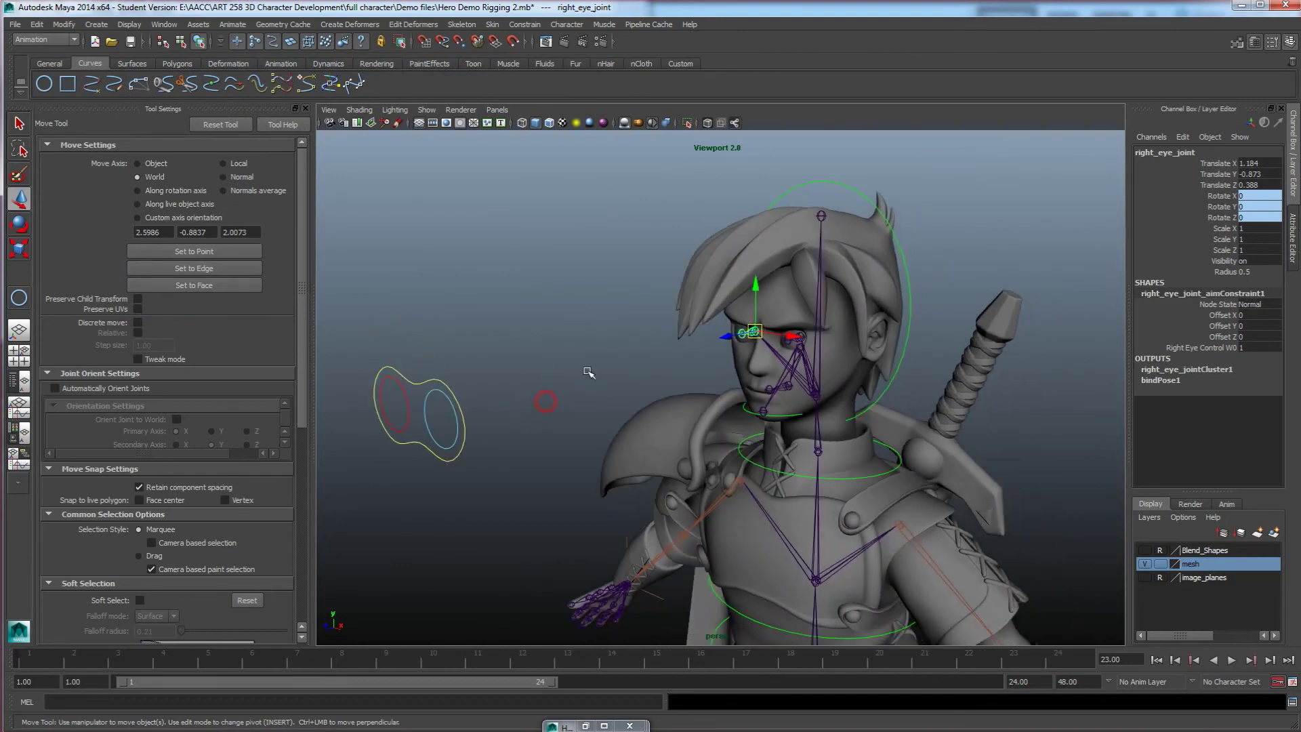
{"action": "left_click", "coordinate": [562, 313]}
{"action": "left_click", "coordinate": [426, 110]}
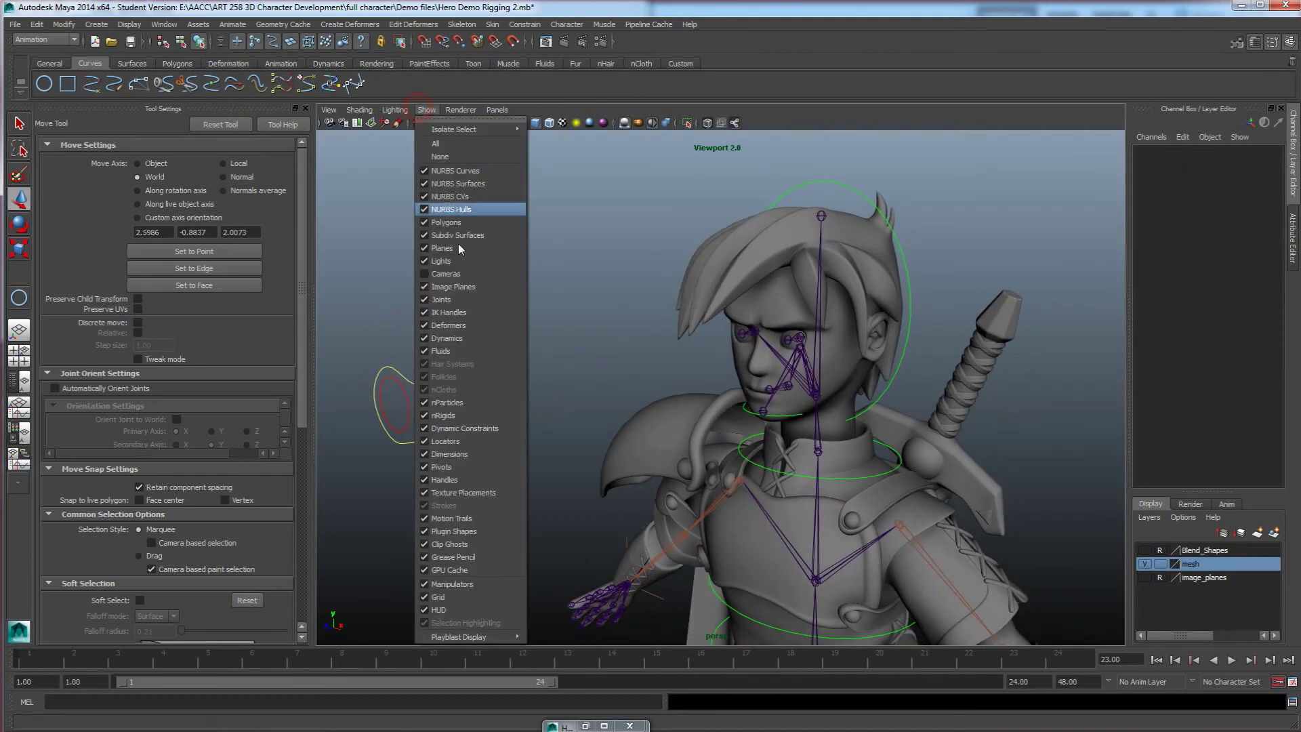
{"action": "left_click", "coordinate": [451, 299]}
Step: Turn on textured shading and test both eyes by moving eyes_main_control around and returning it to its start position
{"action": "left_click_drag", "start_coordinate": [720, 378], "coordinate": [571, 413], "text": "alt"}
{"action": "left_click", "coordinate": [448, 367]}
{"action": "key", "text": "ctrl+z"}
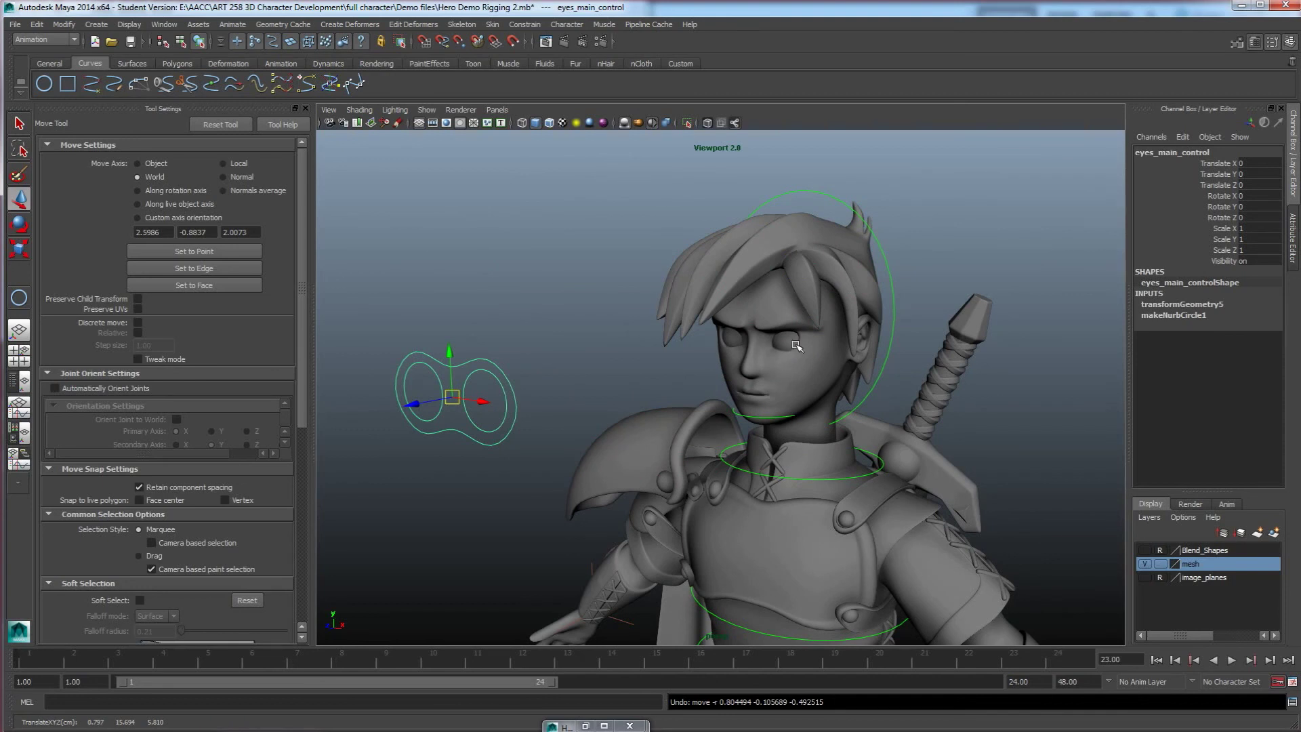
{"action": "key", "text": "6"}
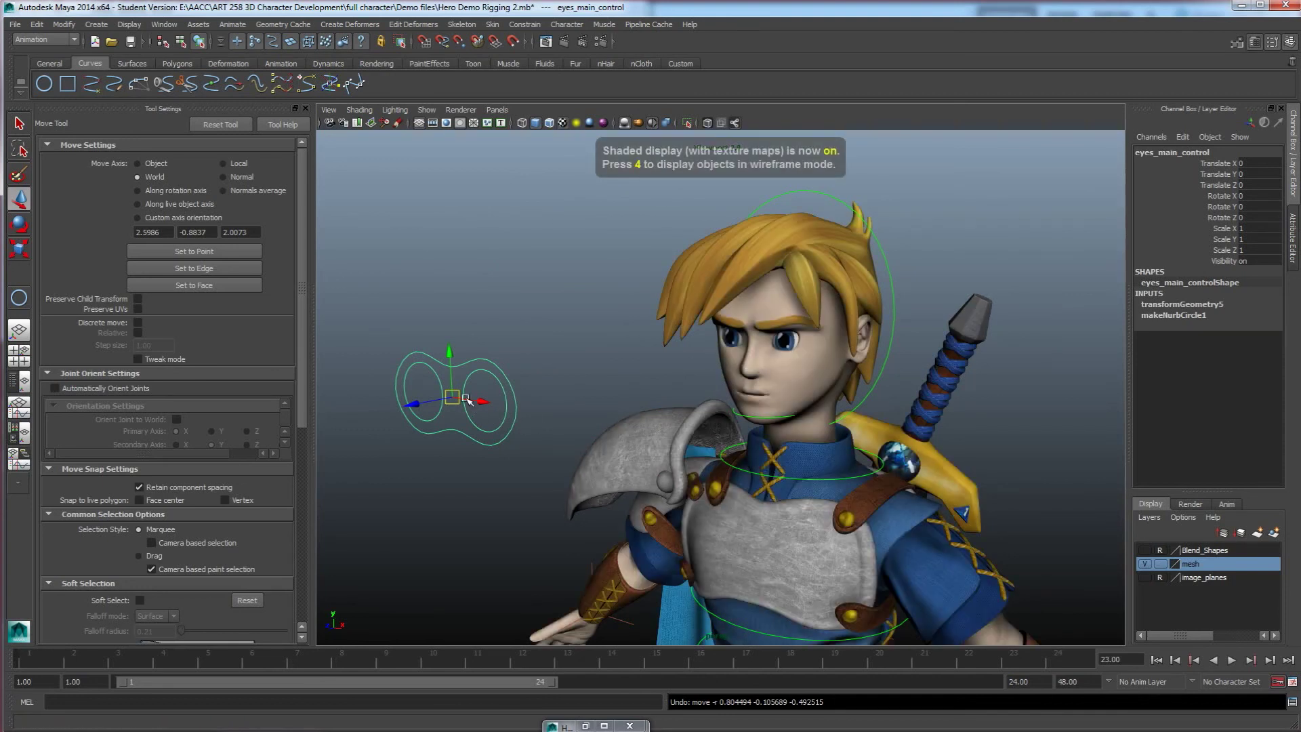
{"action": "left_click_drag", "start_coordinate": [467, 399], "coordinate": [660, 498]}
{"action": "left_click_drag", "start_coordinate": [831, 532], "coordinate": [453, 396]}
Step: Test how the eyes track eyes_main_control by rotating head_control in different directions, and undo the rotations
{"action": "left_click", "coordinate": [893, 309]}
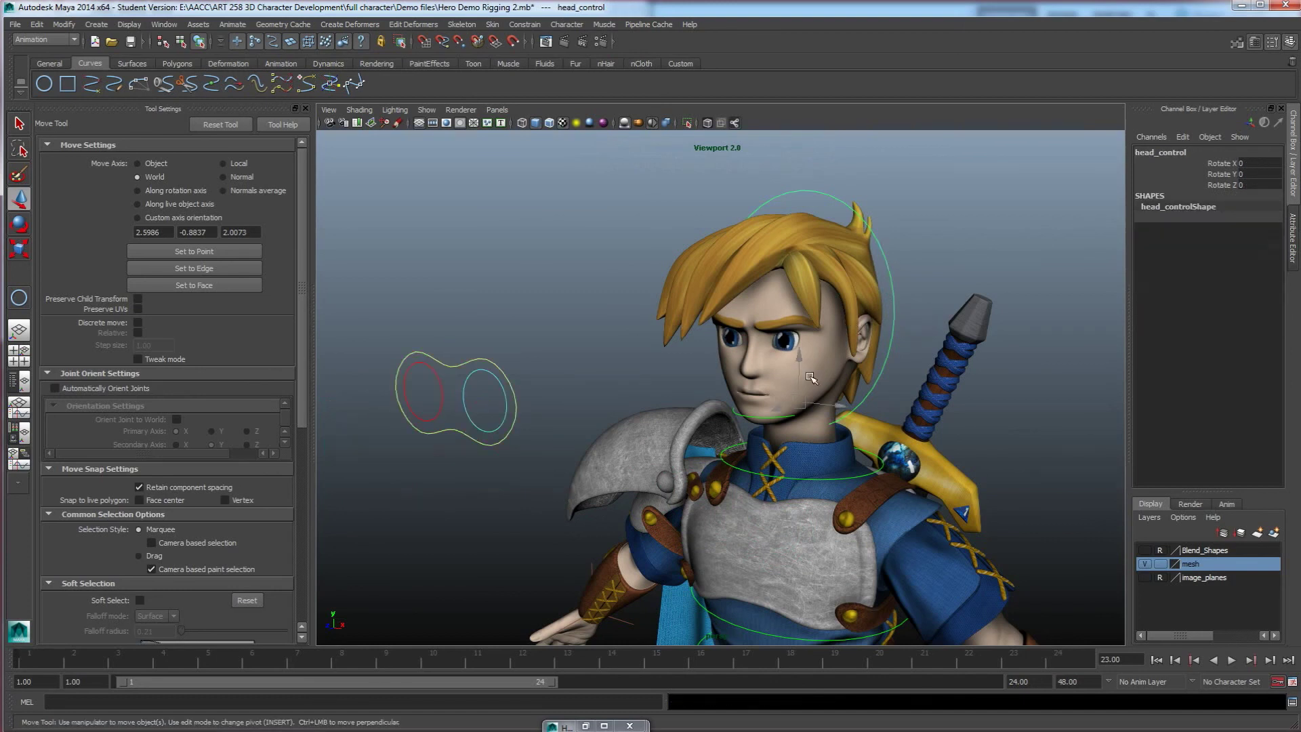
{"action": "key", "text": "e"}
{"action": "left_click_drag", "start_coordinate": [796, 410], "coordinate": [800, 352]}
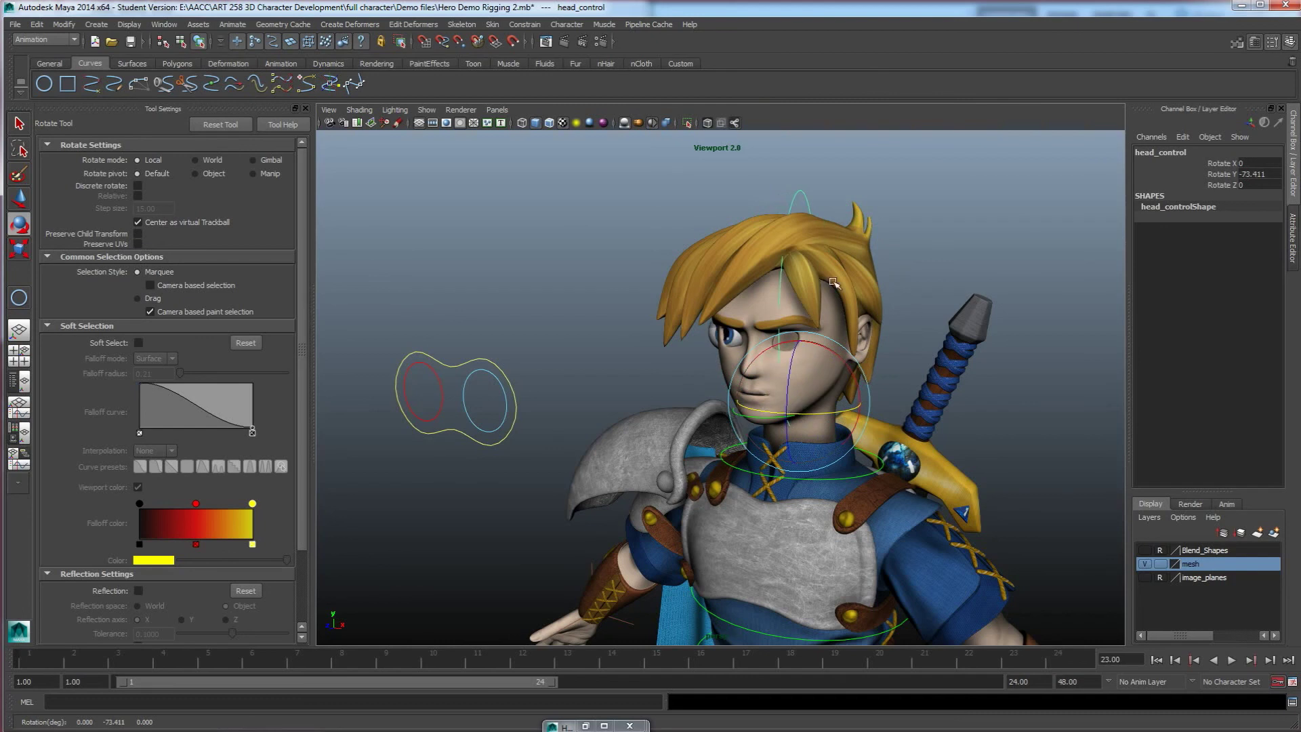
{"action": "key", "text": "ctrl+z"}
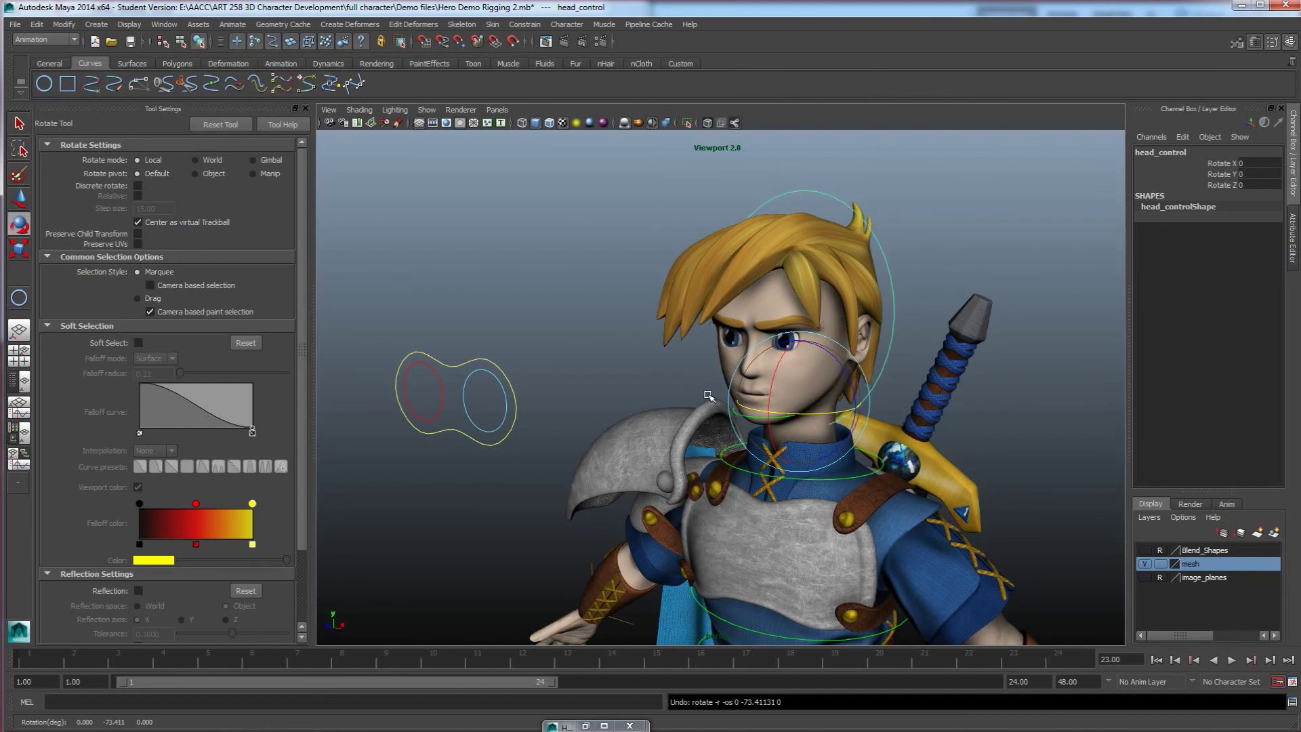
{"action": "left_click_drag", "start_coordinate": [793, 415], "coordinate": [756, 409]}
{"action": "mouse_move", "coordinate": [545, 397]}
{"action": "left_mouse_down", "text": "alt"}
{"action": "mouse_move", "coordinate": [607, 406]}
{"action": "mouse_move", "coordinate": [671, 393]}
{"action": "mouse_move", "coordinate": [557, 414]}
{"action": "left_mouse_up", "text": "alt"}
{"action": "key", "text": "ctrl+z"}
{"action": "left_click", "coordinate": [569, 415]}
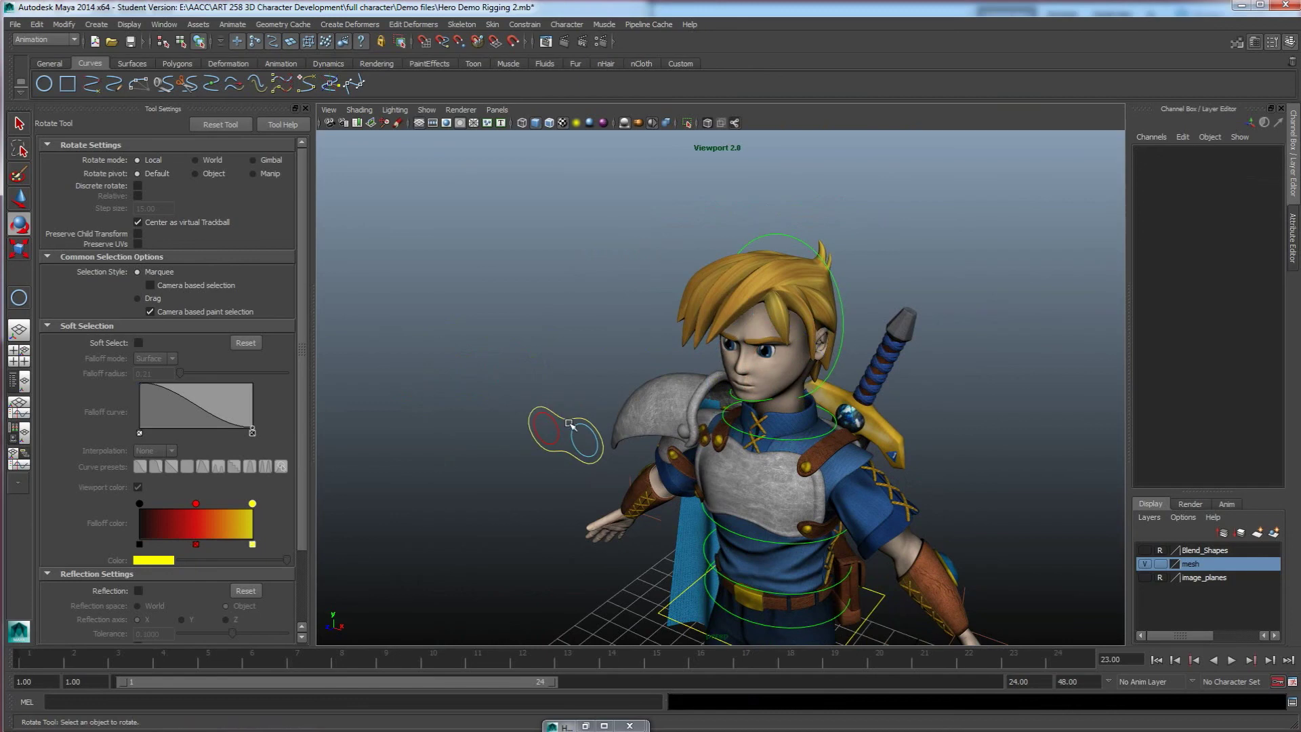
Step: Test the eyes' aim by moving eyes_main_control around in front of the face, and undo the moves
{"action": "key", "text": "w"}
{"action": "left_click_drag", "start_coordinate": [564, 435], "coordinate": [663, 237]}
{"action": "left_click_drag", "start_coordinate": [608, 292], "coordinate": [456, 412]}
{"action": "key", "text": "ctrl+z"}
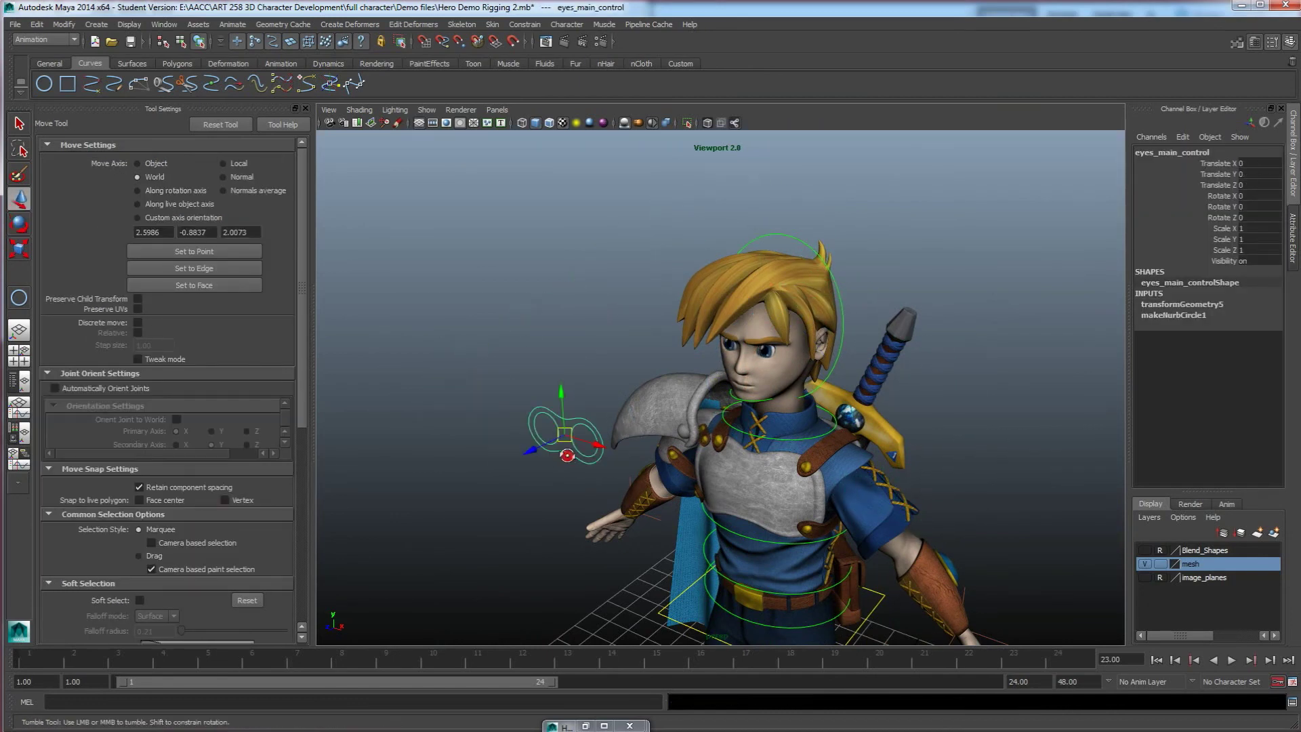
Step: Lock and hide the Scale X, Y, Z and Visibility channels on eyes_main_control and both individual eye controls
{"action": "right_click_drag", "start_coordinate": [567, 454], "coordinate": [610, 454], "text": "alt"}
{"action": "middle_click_drag", "start_coordinate": [482, 462], "coordinate": [561, 420], "text": "alt"}
{"action": "scroll", "coordinate": [561, 421], "scroll_direction": "up", "scroll_amount": 3}
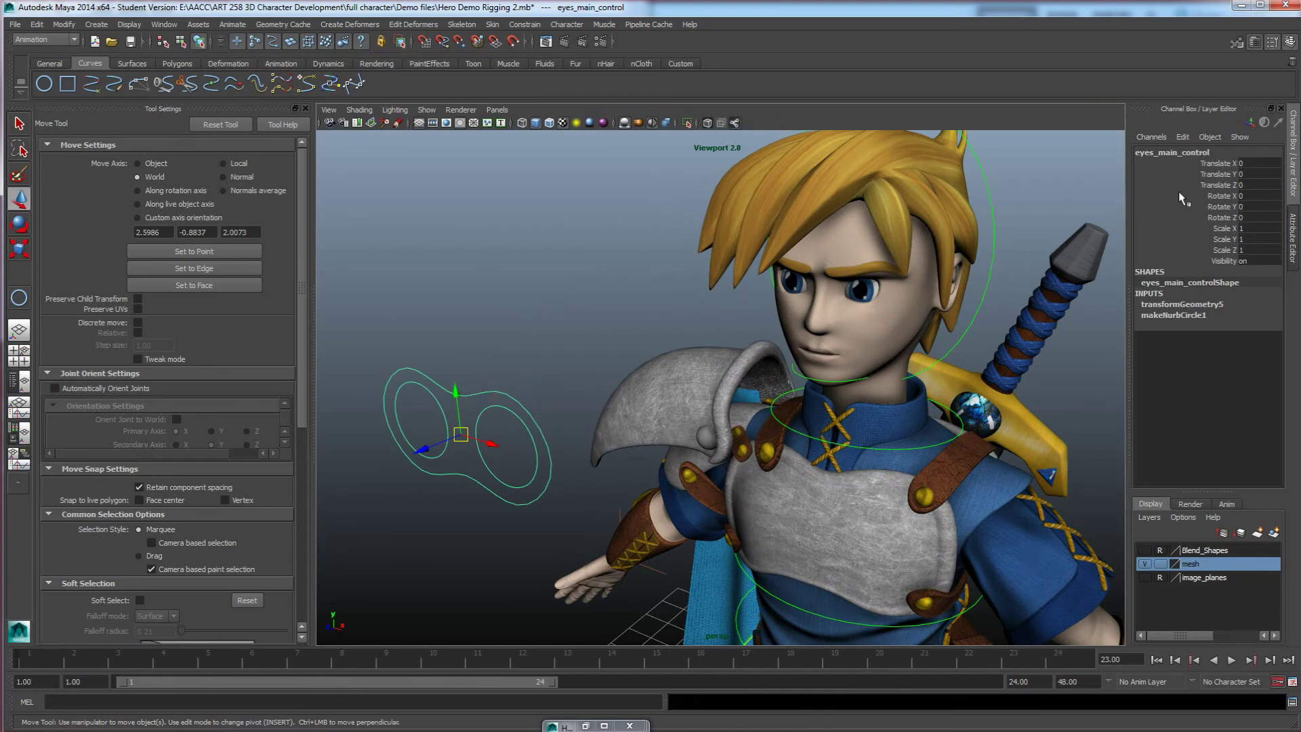
{"action": "left_click_drag", "start_coordinate": [1229, 253], "coordinate": [1229, 261]}
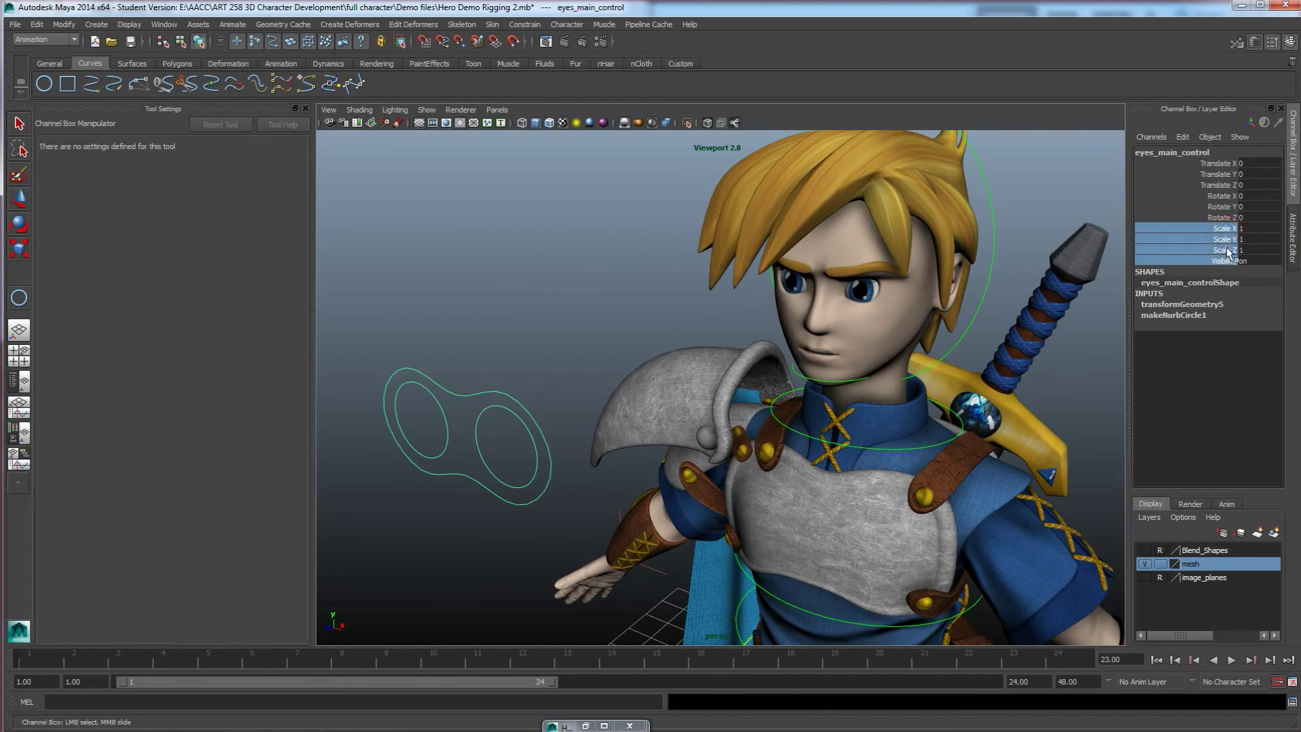
{"action": "left_click_drag", "start_coordinate": [563, 401], "coordinate": [370, 371]}
{"action": "left_click_drag", "start_coordinate": [536, 552], "coordinate": [396, 309]}
{"action": "right_click", "coordinate": [1225, 232]}
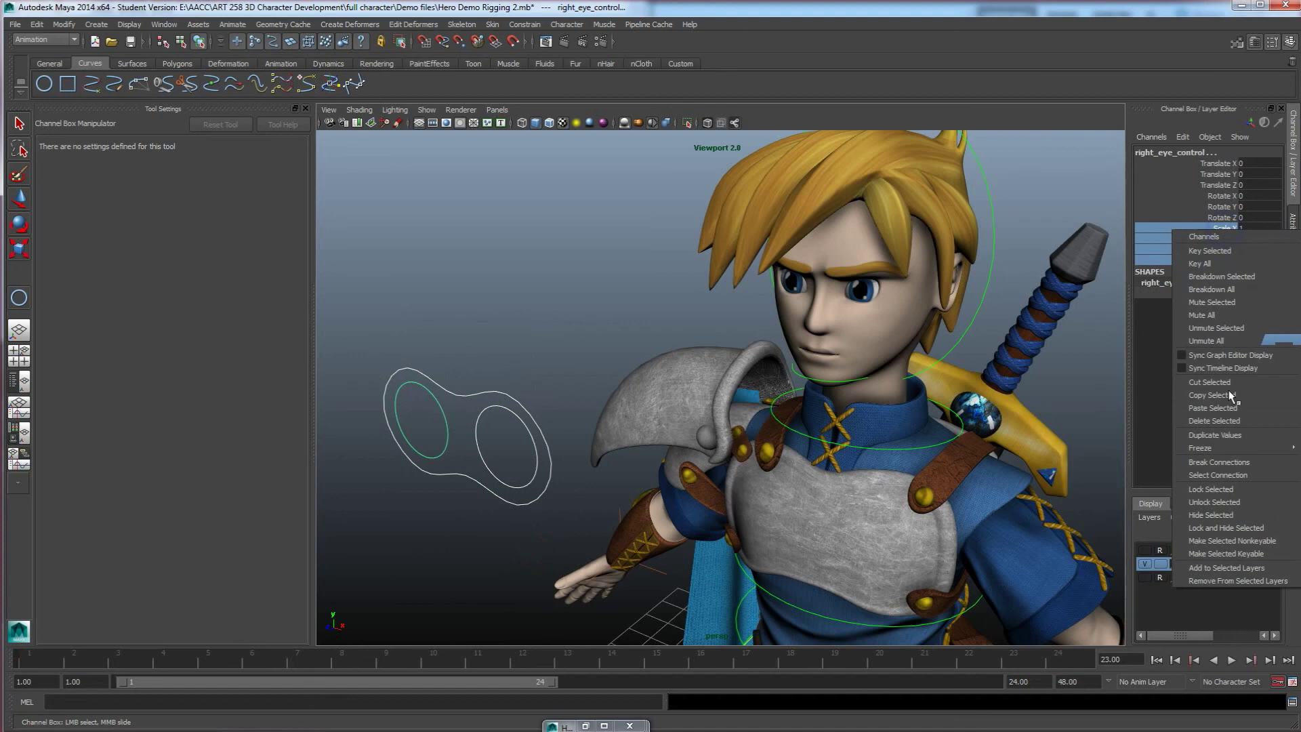
{"action": "left_click", "coordinate": [1219, 529]}
{"action": "key", "text": "w"}
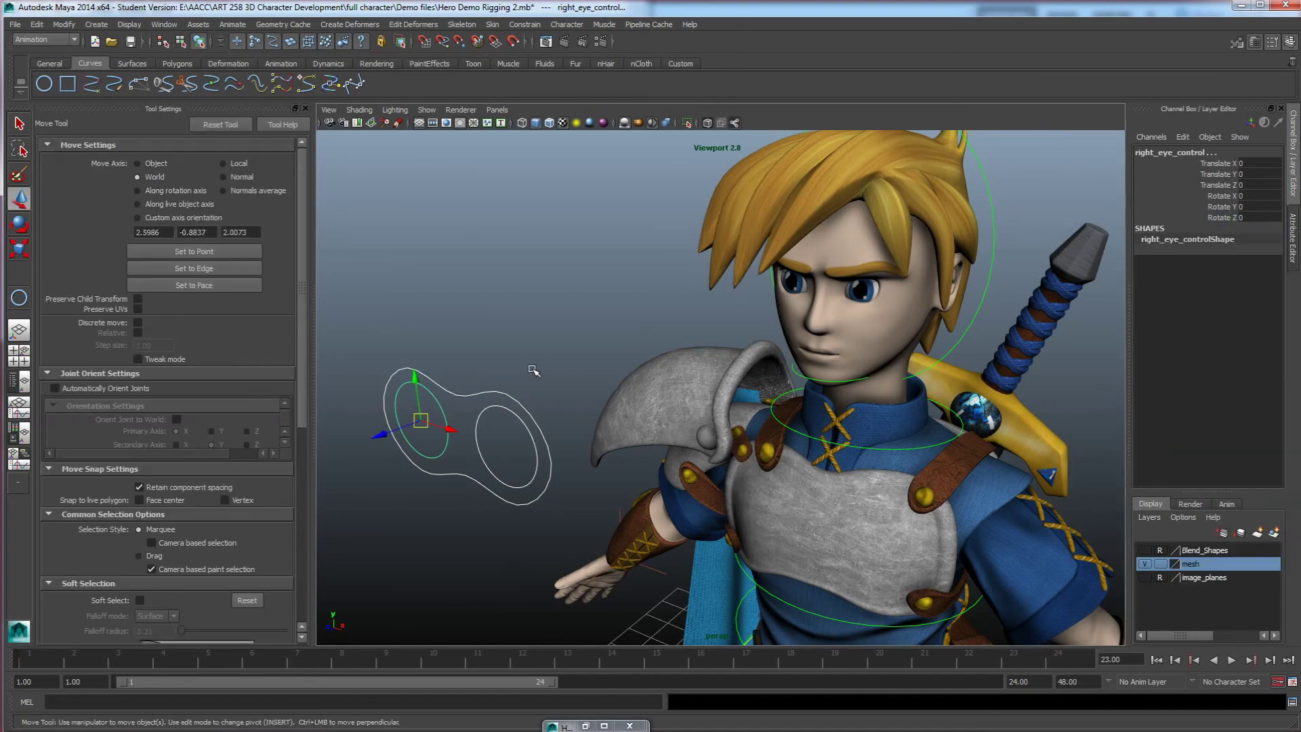
Step: Lock and hide the Rotate X, Y and Z channels on the left and right eye controls
{"action": "left_click", "coordinate": [469, 431]}
{"action": "left_click", "coordinate": [441, 414]}
{"action": "left_click_drag", "start_coordinate": [1217, 197], "coordinate": [1218, 217]}
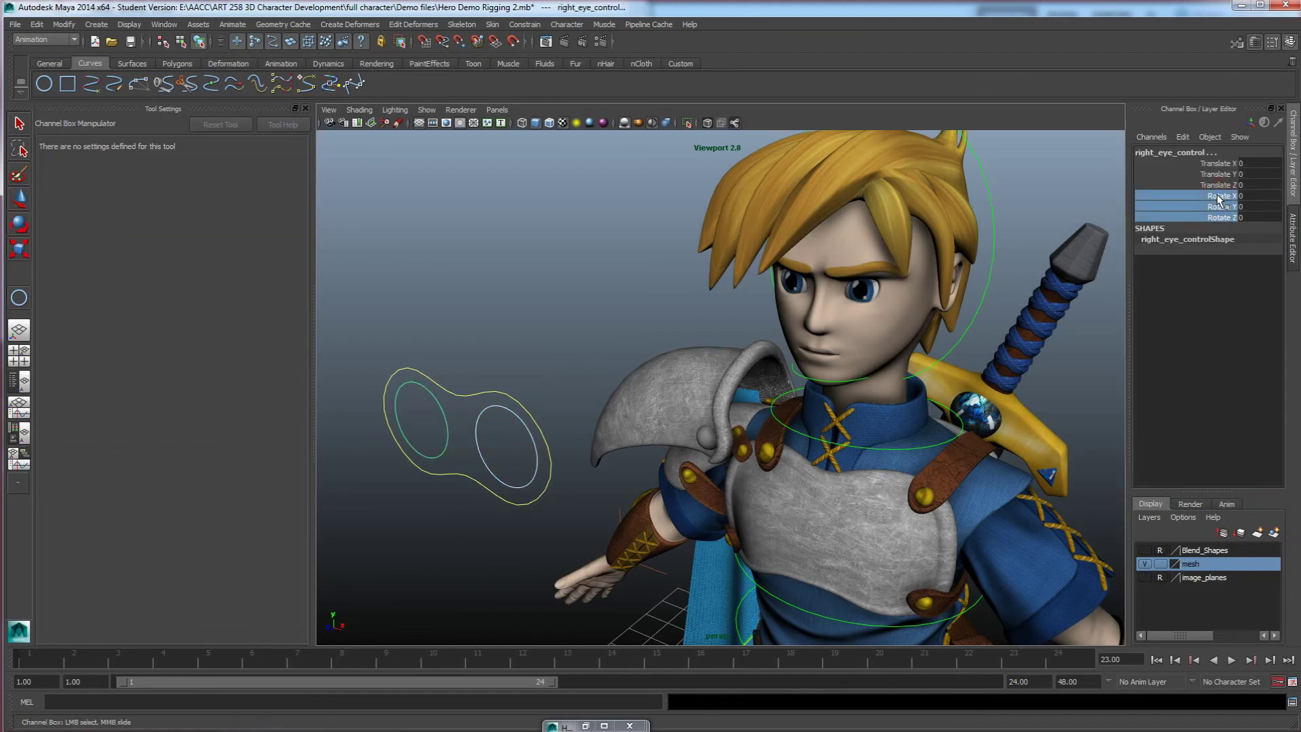
{"action": "right_click", "coordinate": [1219, 199]}
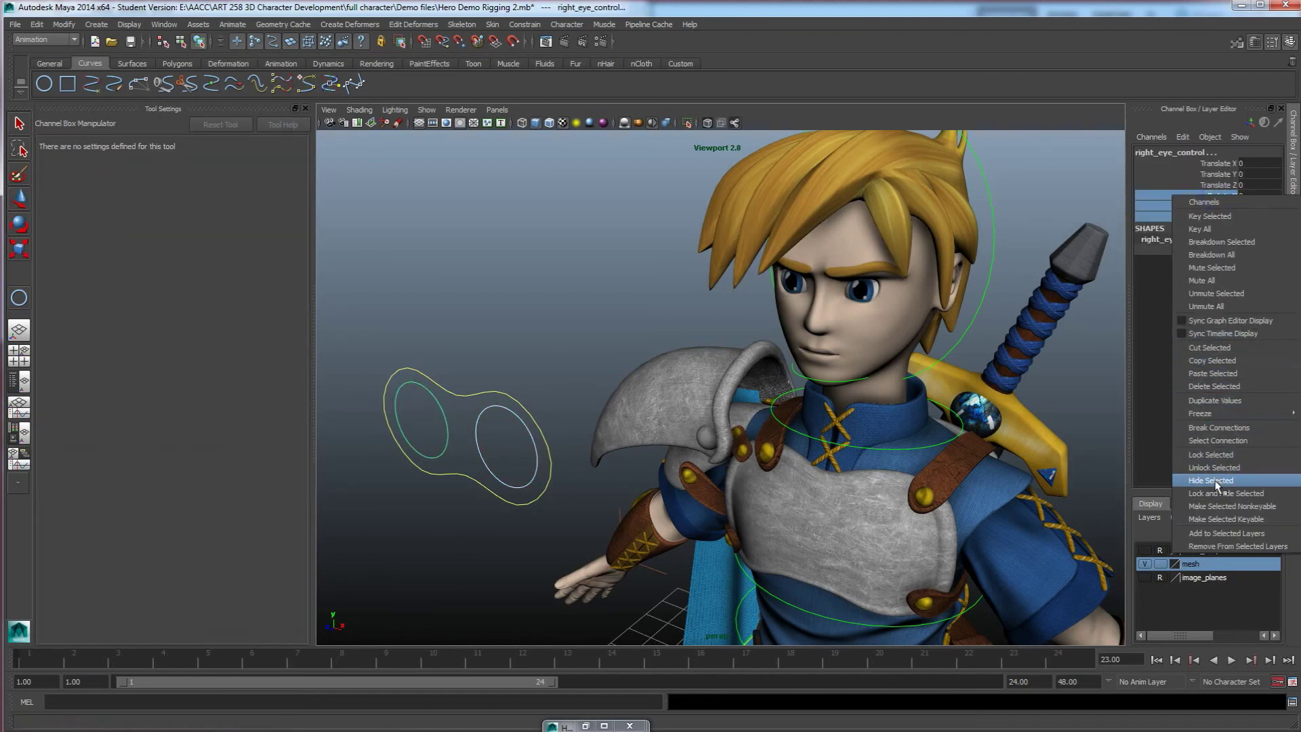
{"action": "left_click", "coordinate": [1216, 506]}
{"action": "key", "text": "w"}
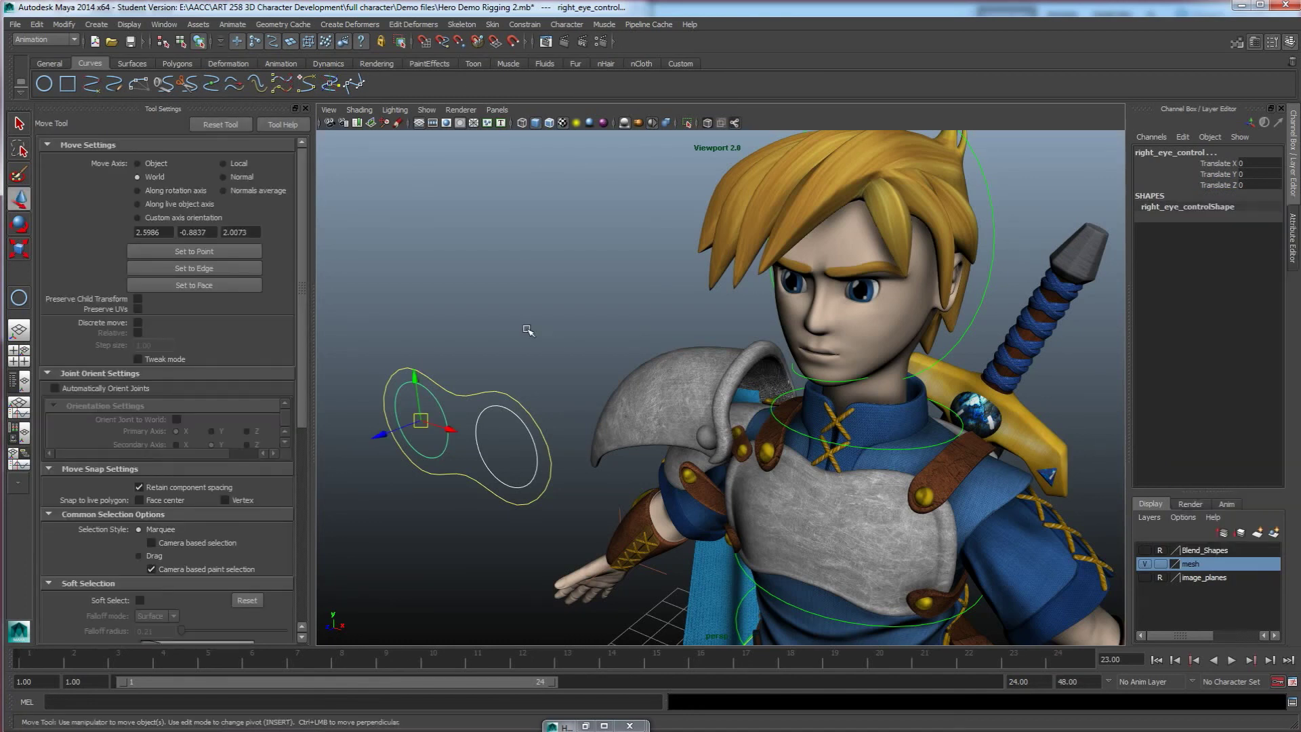
Step: Check the remaining channels of left_eye_control and eyes_main_control, then test rotating eyes_main_control and undo the rotation
{"action": "left_click", "coordinate": [487, 408]}
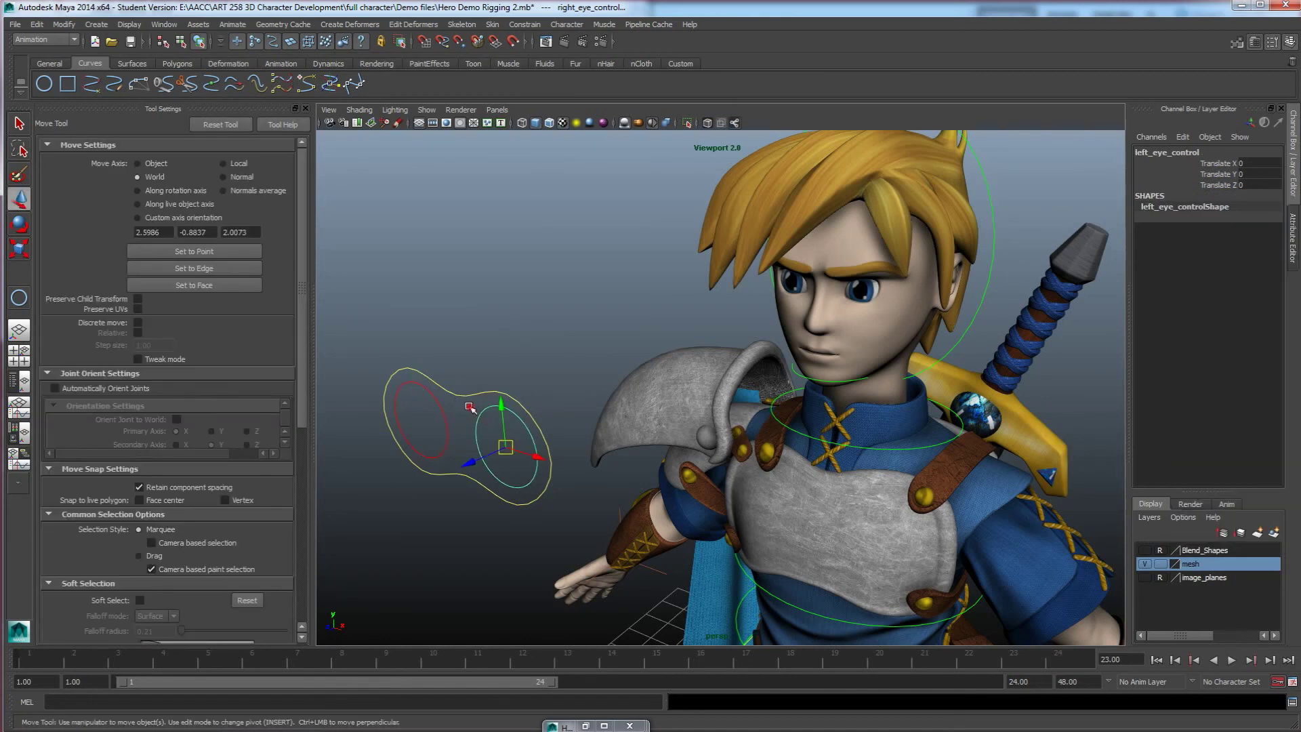
{"action": "left_click", "coordinate": [448, 384]}
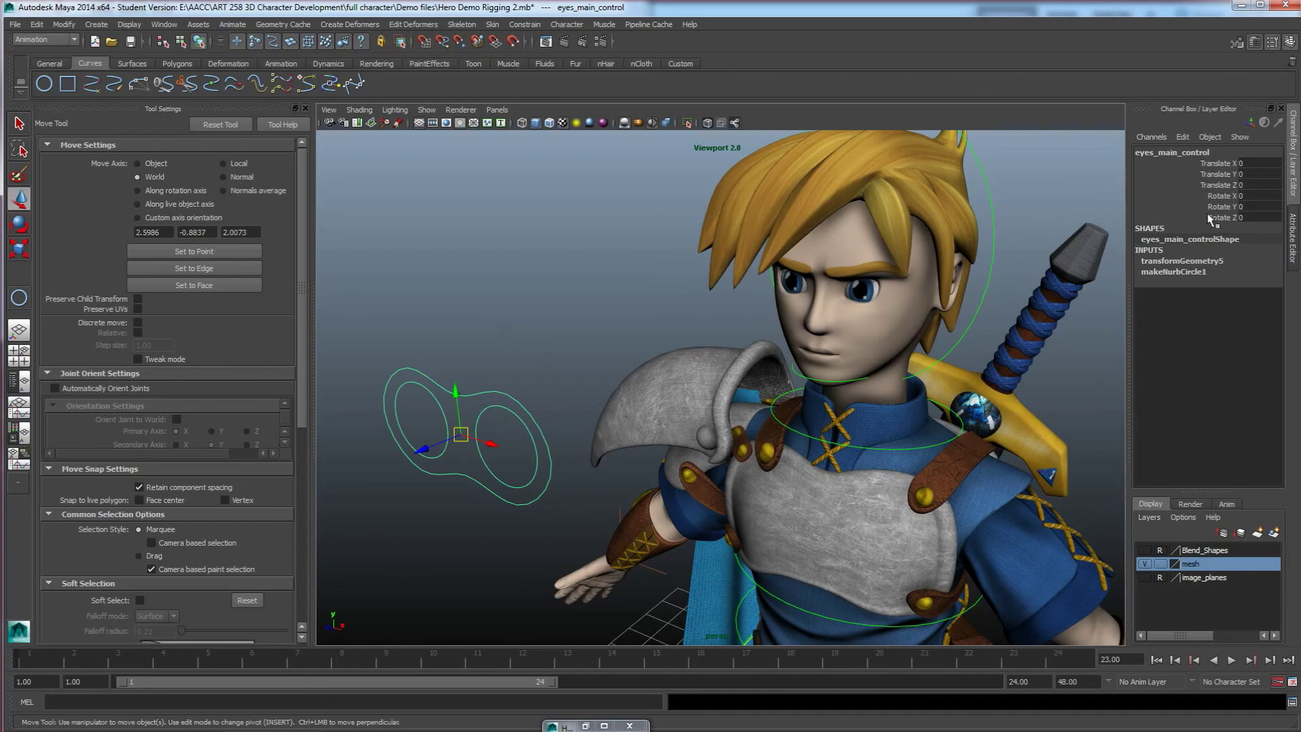
{"action": "key", "text": "e"}
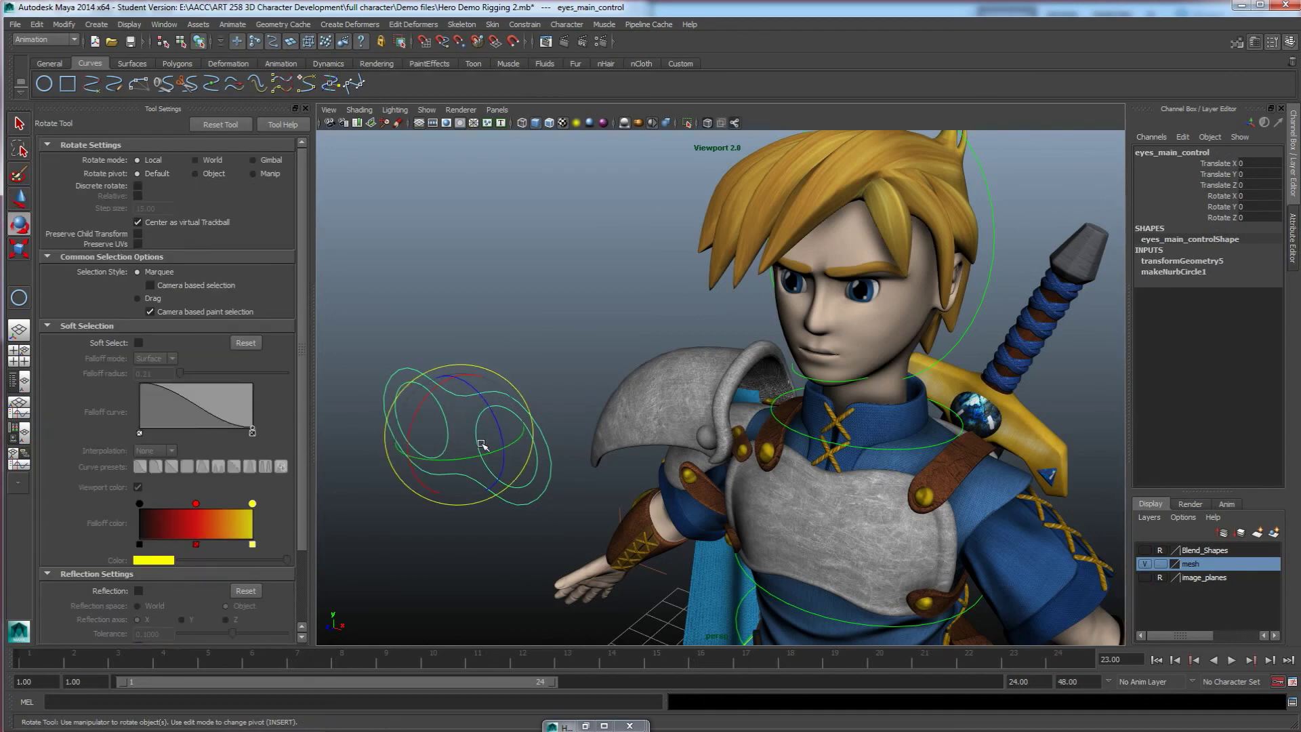
{"action": "left_click_drag", "start_coordinate": [476, 455], "coordinate": [519, 476]}
{"action": "key", "text": "ctrl+z"}
{"action": "key", "text": "ctrl+z"}
{"action": "mouse_move", "coordinate": [520, 424]}
{"action": "left_mouse_down", "text": "alt"}
{"action": "mouse_move", "coordinate": [565, 430]}
{"action": "mouse_move", "coordinate": [506, 425]}
{"action": "mouse_move", "coordinate": [533, 421]}
{"action": "left_mouse_up", "text": "alt"}
{"action": "scroll", "coordinate": [499, 387], "scroll_direction": "down", "scroll_amount": 3}
Step: Test how the character follows root_control by moving the control at the hips, and undo the move
{"action": "left_click", "coordinate": [592, 398]}
{"action": "scroll", "coordinate": [596, 452], "scroll_direction": "down", "scroll_amount": 5}
{"action": "left_click_drag", "start_coordinate": [597, 452], "coordinate": [635, 452], "text": "alt"}
{"action": "scroll", "coordinate": [636, 452], "scroll_direction": "down", "scroll_amount": 3}
{"action": "middle_click_drag", "start_coordinate": [636, 452], "coordinate": [609, 321], "text": "alt"}
{"action": "scroll", "coordinate": [610, 400], "scroll_direction": "down", "scroll_amount": 2}
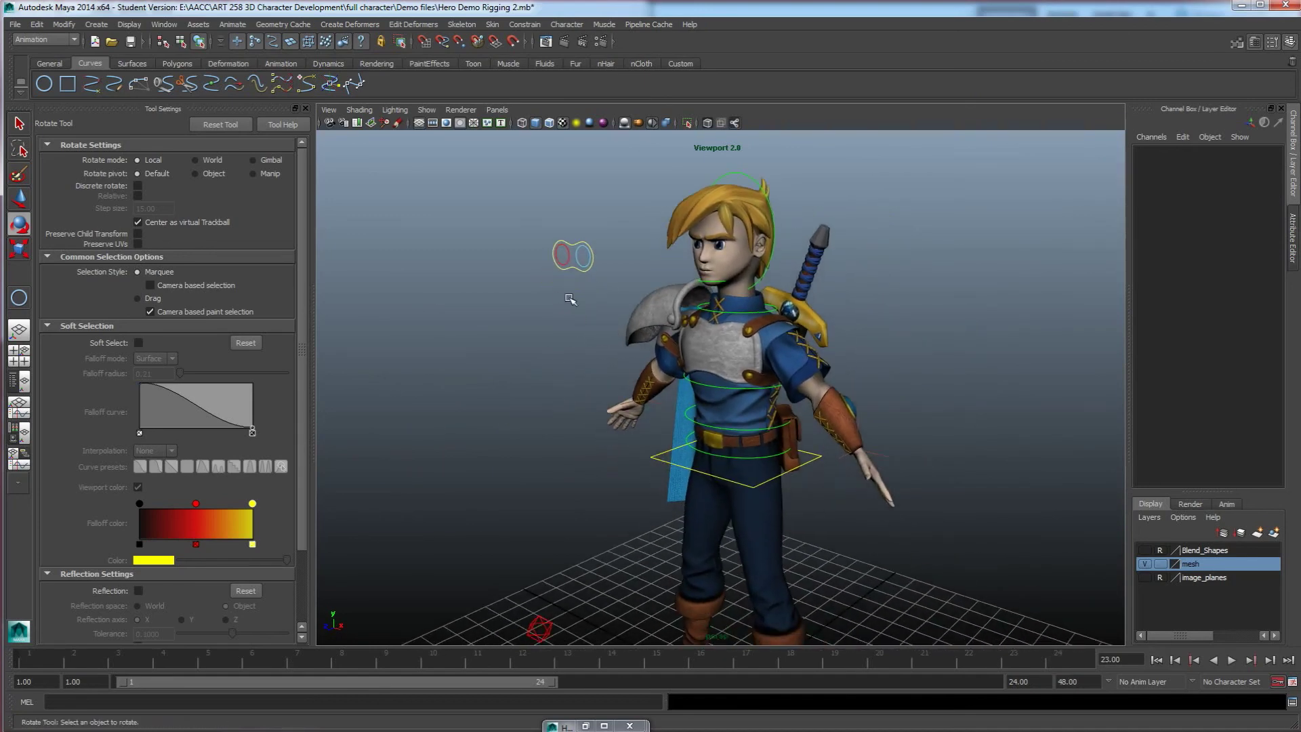
{"action": "left_click", "coordinate": [818, 456]}
{"action": "key", "text": "w"}
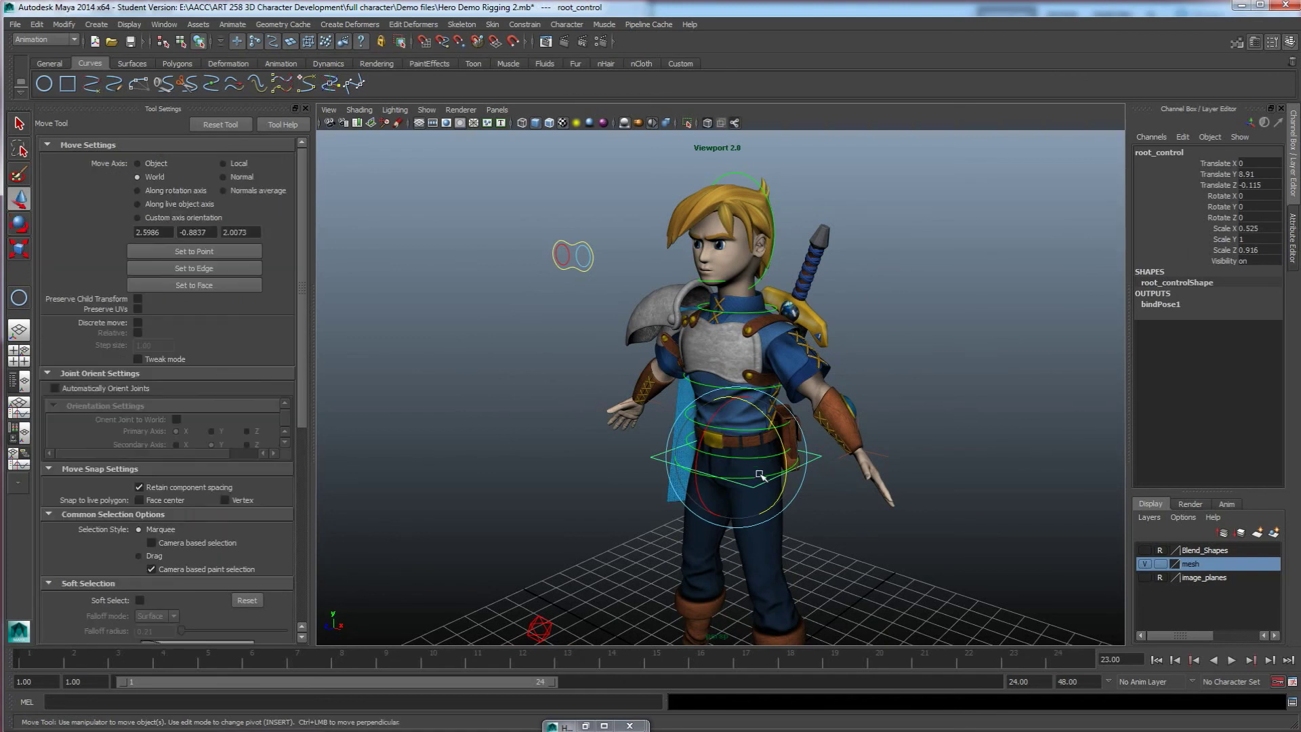
{"action": "left_click_drag", "start_coordinate": [738, 457], "coordinate": [784, 443]}
{"action": "key", "text": "ctrl+z"}
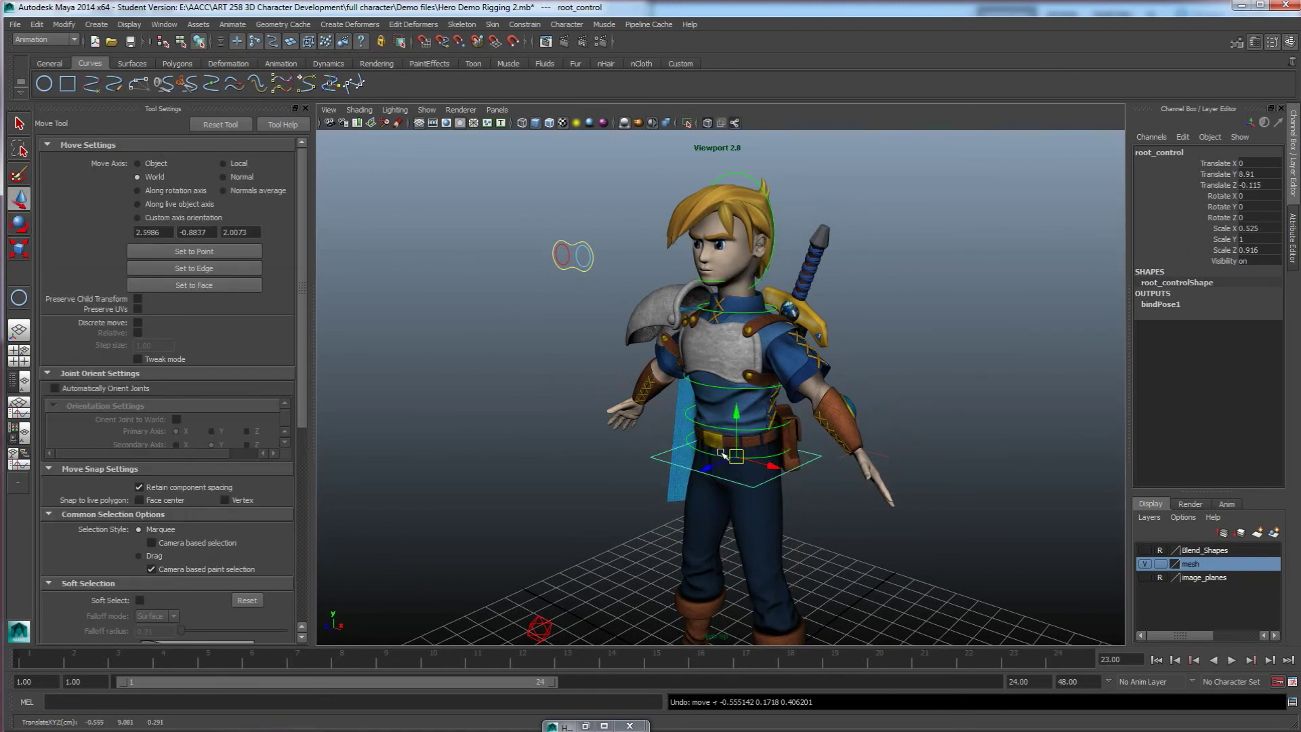
Step: Turn off textured display in favour of plain shading and show joints in the perspective viewport
{"action": "key", "text": "5"}
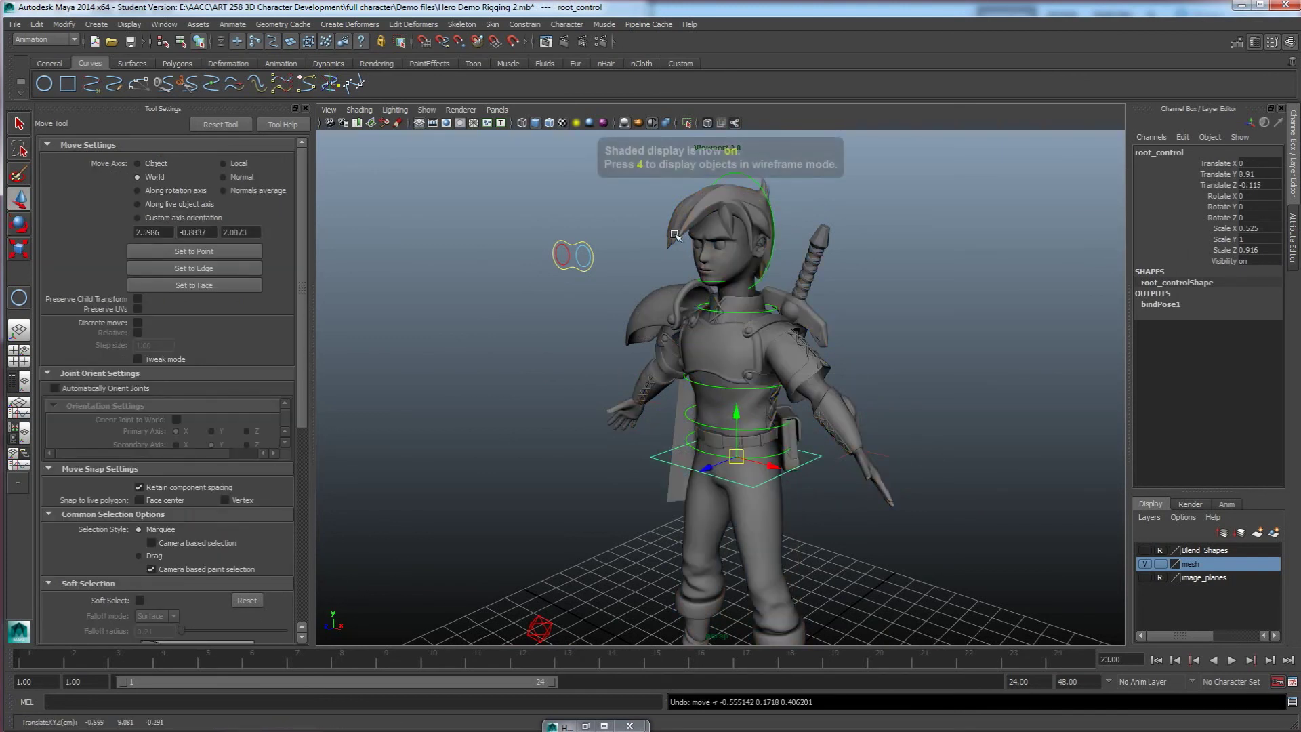
{"action": "left_click", "coordinate": [428, 112]}
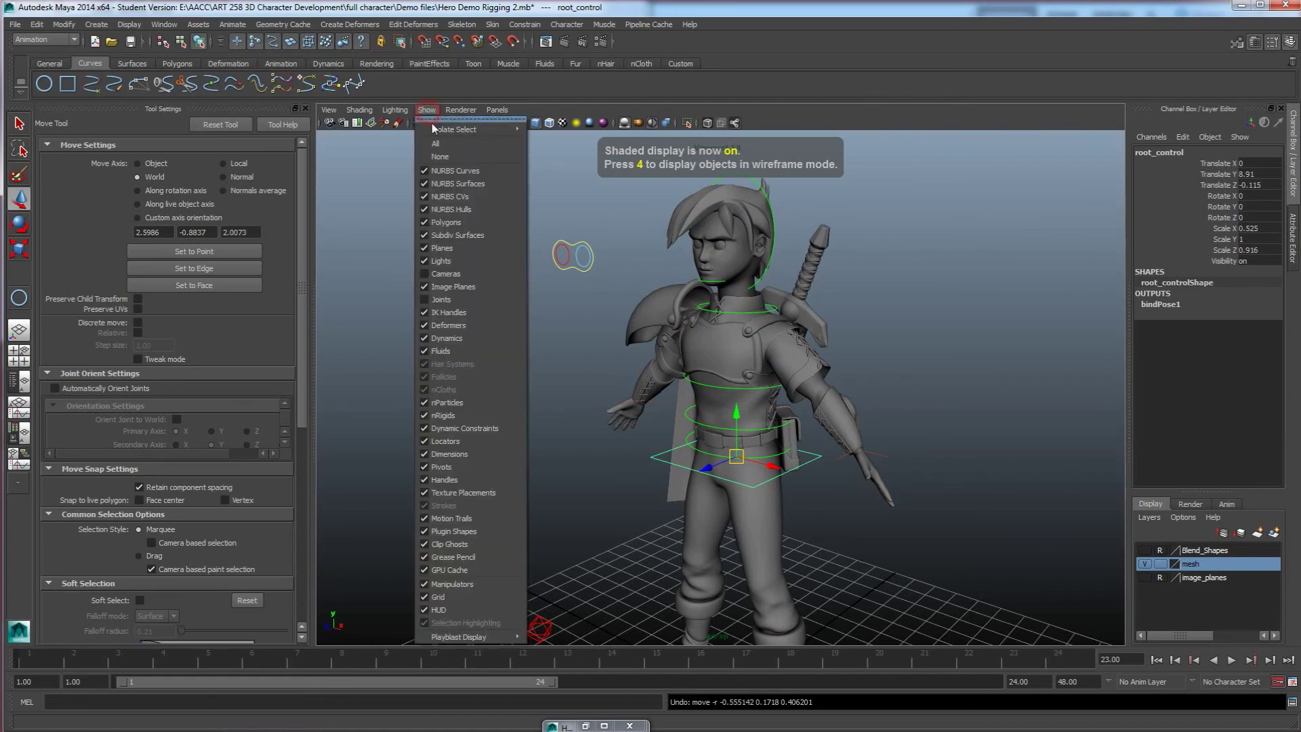
{"action": "left_click", "coordinate": [443, 319]}
Step: Test moving root_control with the joints displayed, undo the move, and examine the arm and leg joints
{"action": "left_click_drag", "start_coordinate": [737, 455], "coordinate": [685, 463]}
{"action": "key", "text": "ctrl+z"}
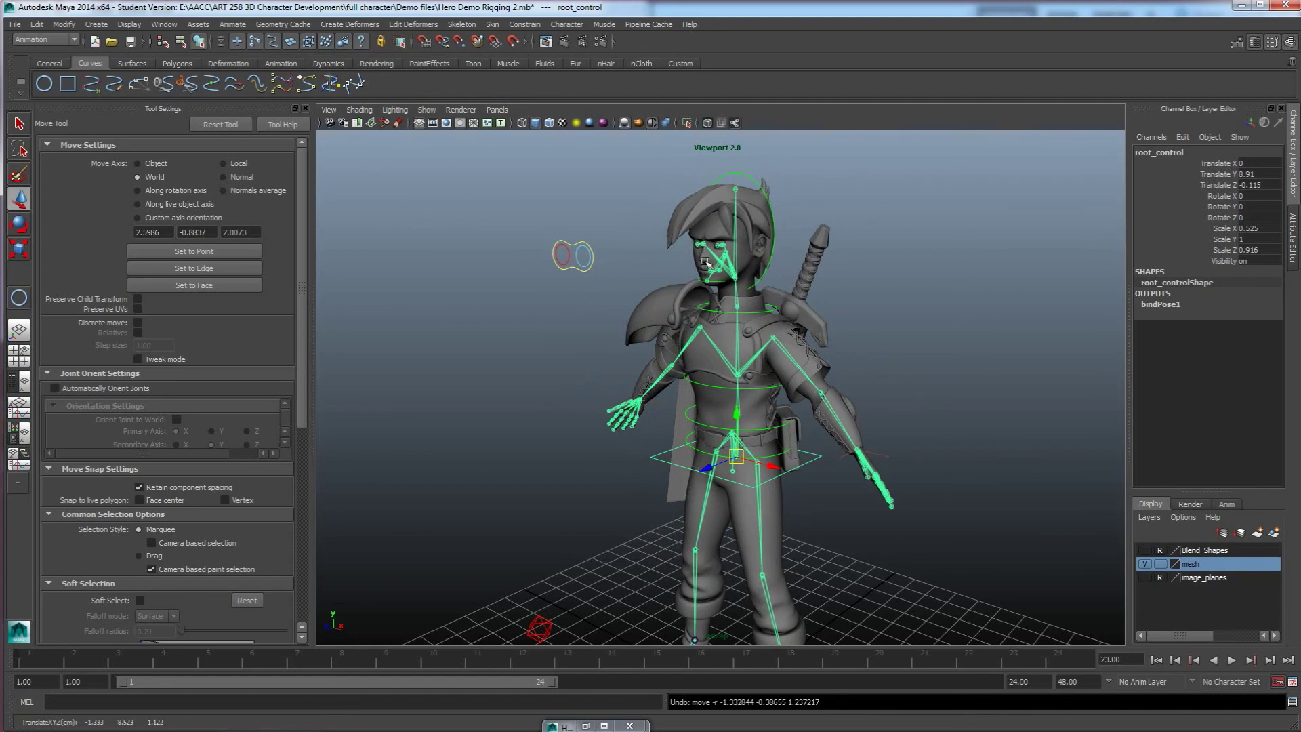
{"action": "middle_click_drag", "start_coordinate": [818, 492], "coordinate": [757, 452], "text": "alt"}
{"action": "scroll", "coordinate": [725, 461], "scroll_direction": "up", "scroll_amount": 4}
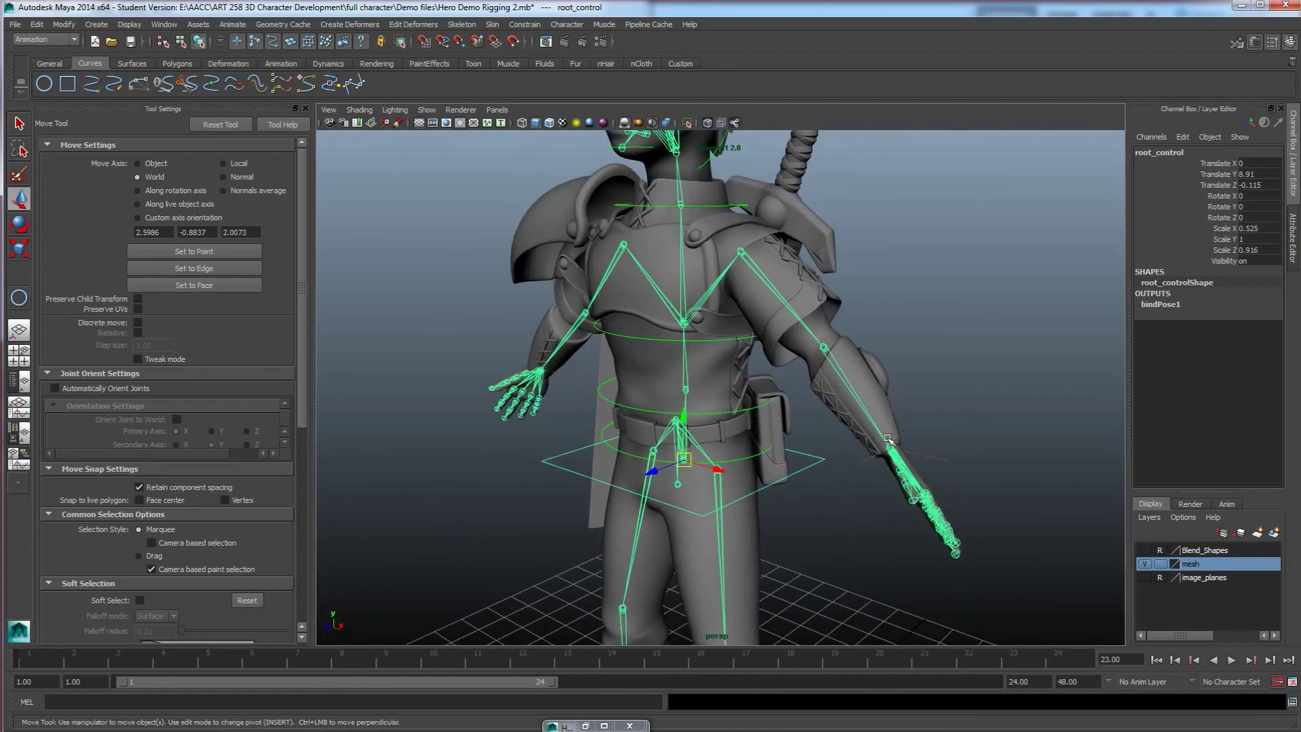
{"action": "mouse_move", "coordinate": [766, 502]}
{"action": "left_mouse_down", "text": "alt"}
{"action": "mouse_move", "coordinate": [786, 499]}
{"action": "mouse_move", "coordinate": [763, 495]}
{"action": "left_mouse_up", "text": "alt"}
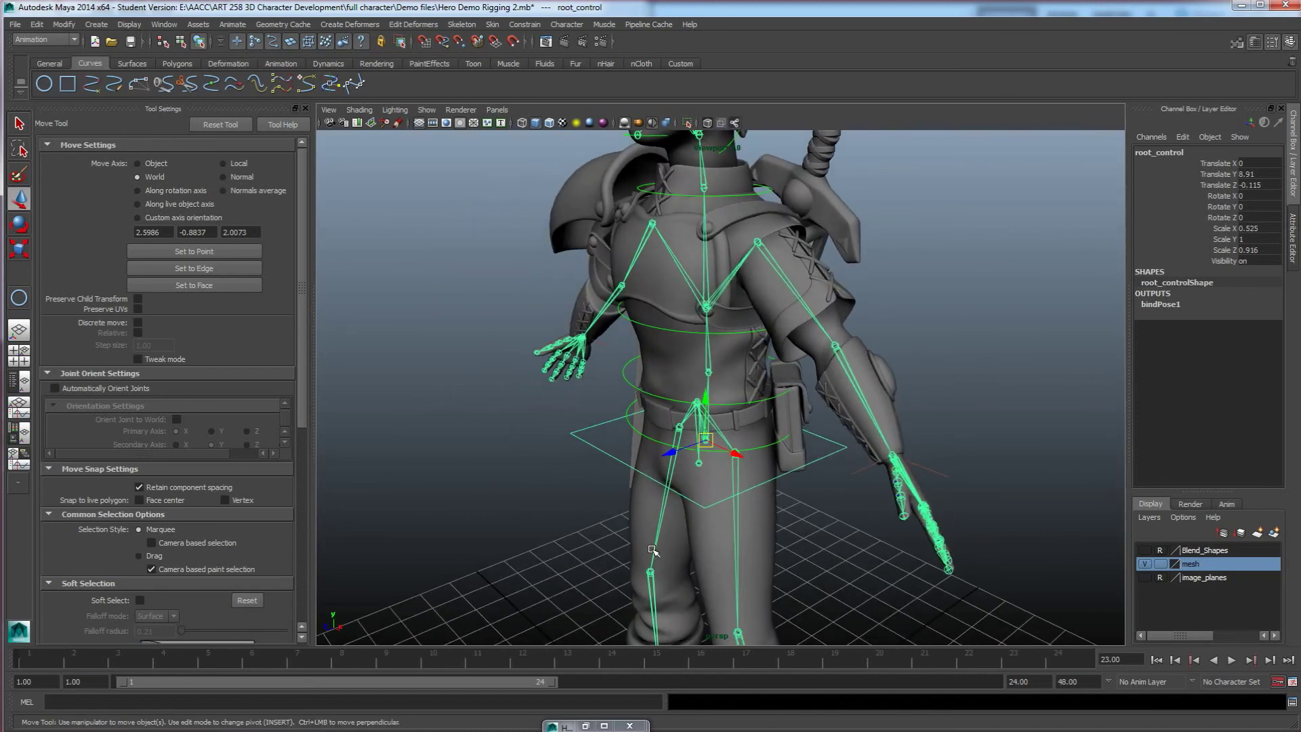
{"action": "left_click_drag", "start_coordinate": [742, 561], "coordinate": [745, 506], "text": "alt"}
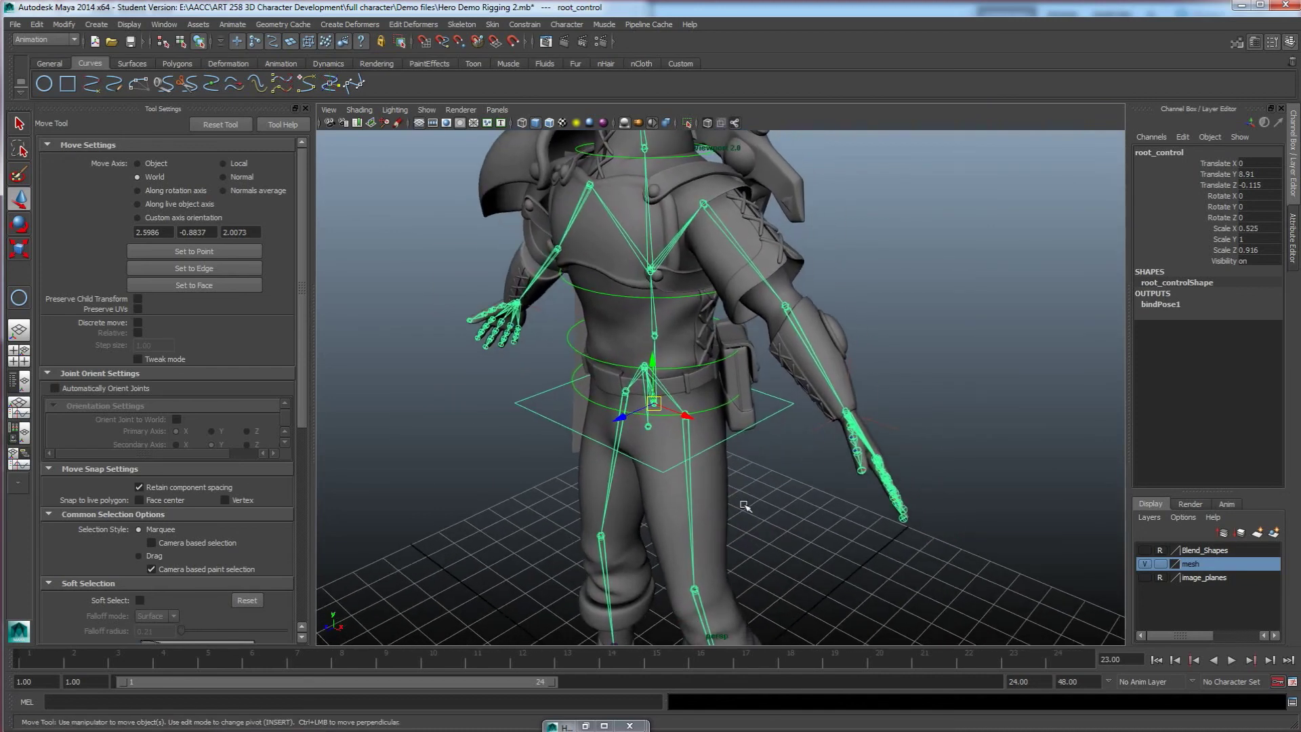